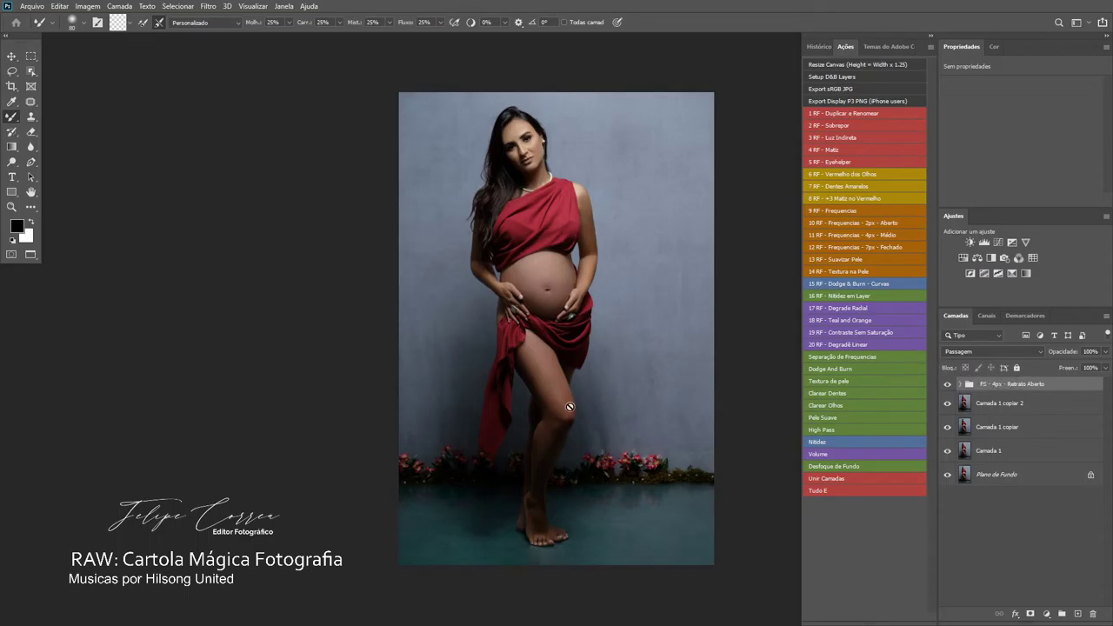
- Hide every layer above Plano de Fundo and compare the full photo with and without Camada 1
click(11, 56)
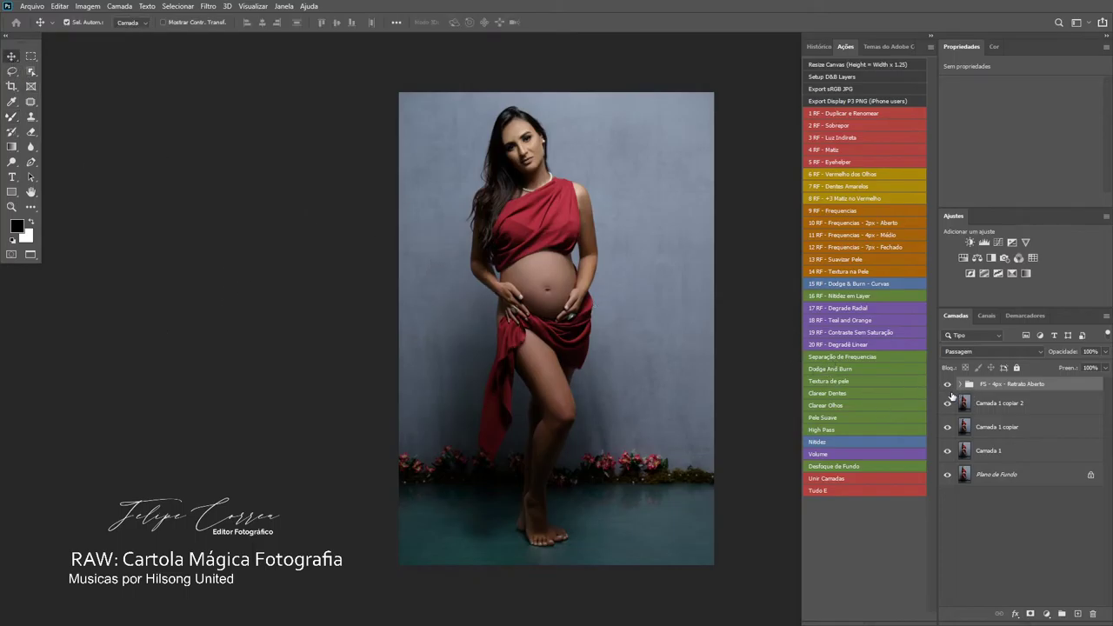
drag(947, 384, 948, 452)
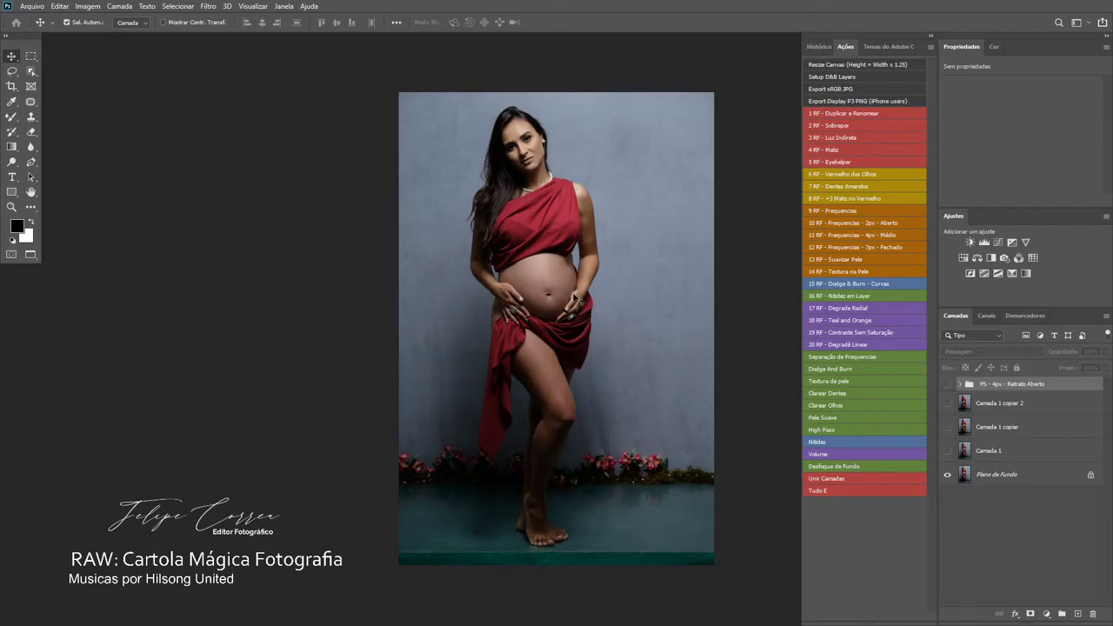
key(ctrl+space)
drag(541, 310, 566, 320)
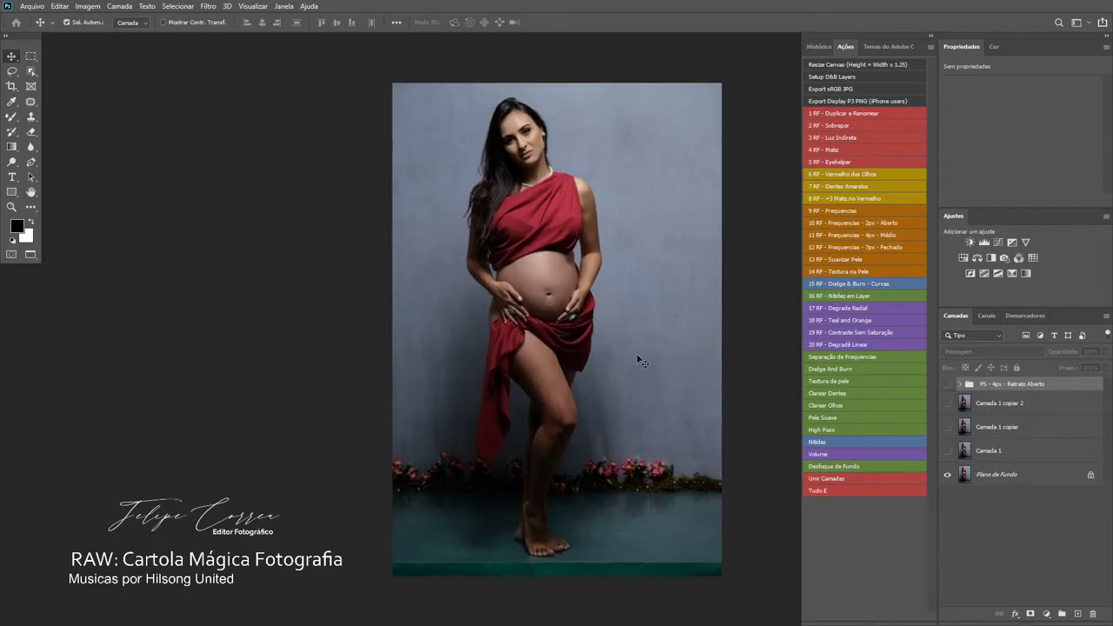
key(ctrl+space)
click(946, 451)
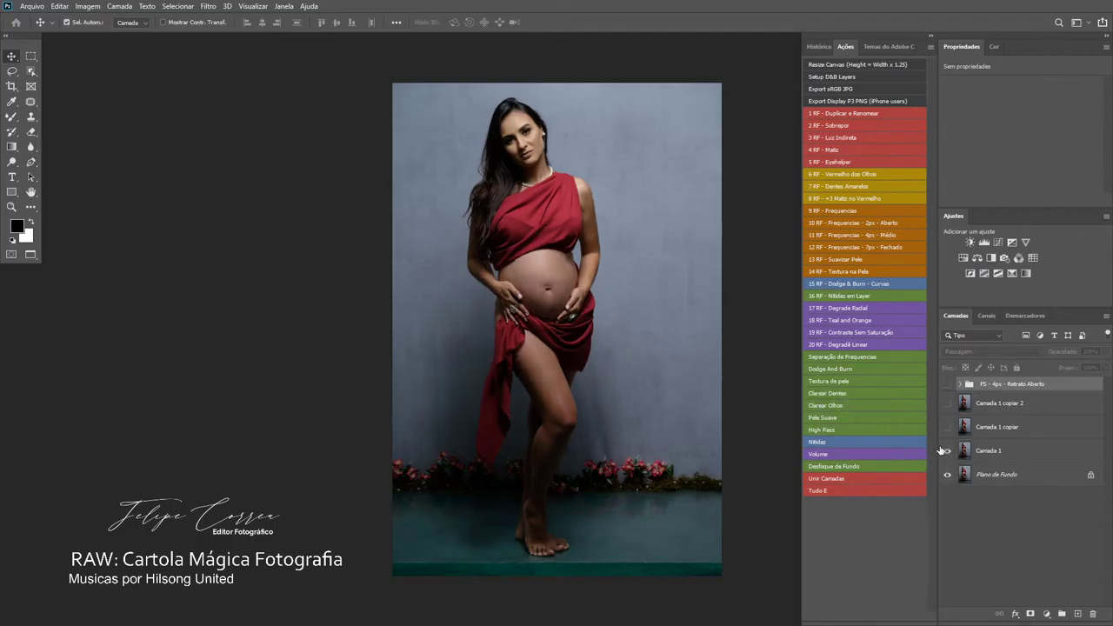
click(947, 452)
click(947, 451)
click(947, 451)
click(947, 451)
click(946, 451)
click(947, 451)
click(946, 451)
click(946, 451)
- Compare the woman's upper body up close with and without Camada 1, leaving Camada 1 visible
ctrl+click(557, 204)
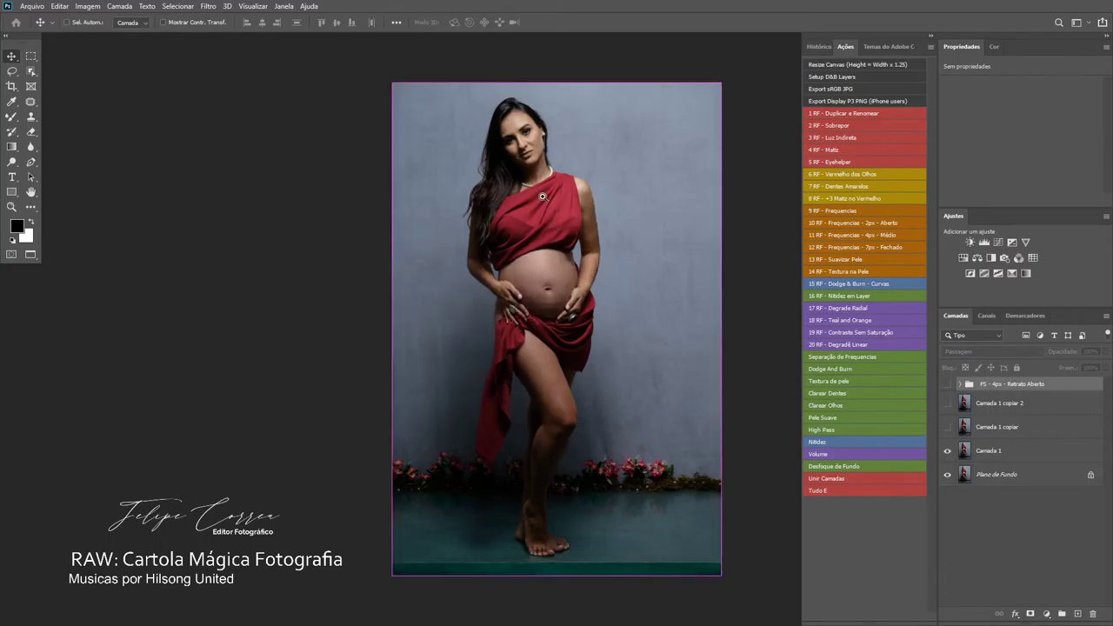
ctrl+click(562, 197)
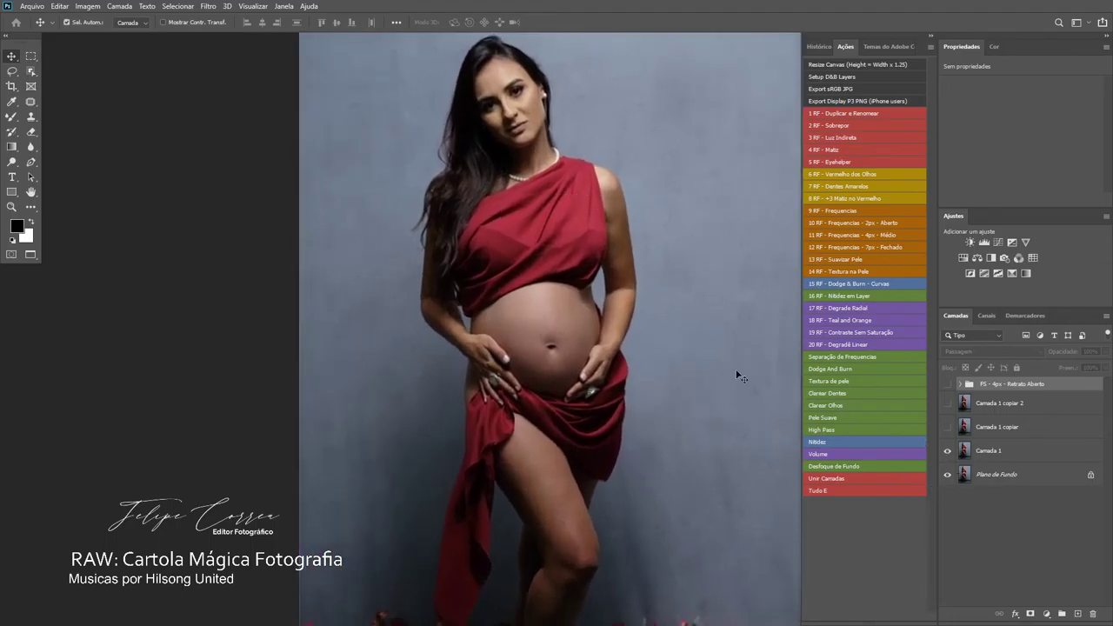
drag(662, 323, 648, 344)
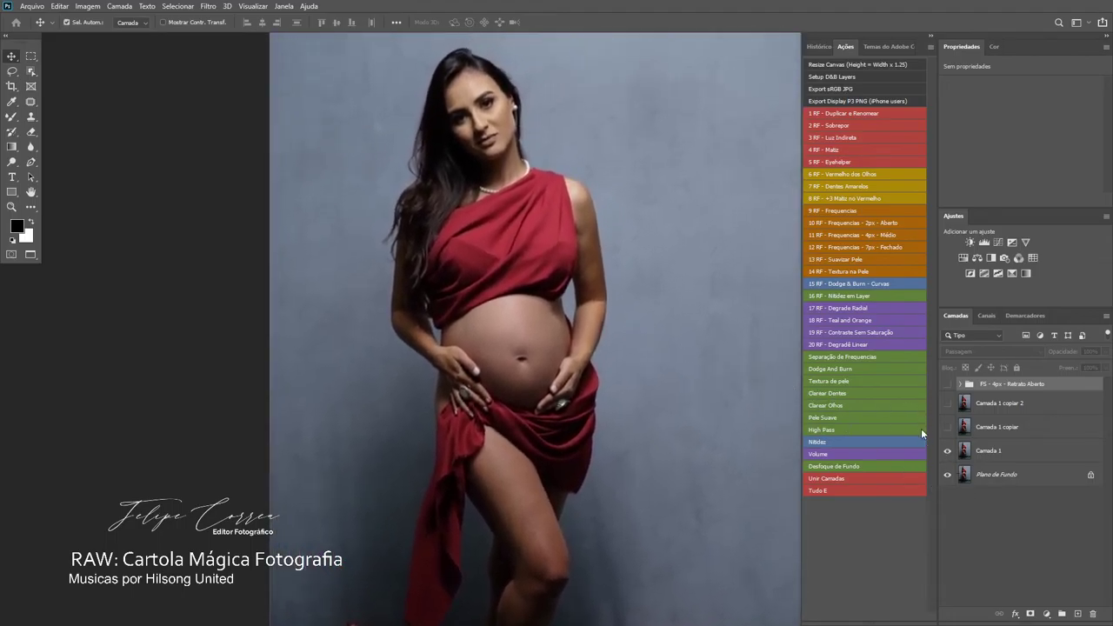
click(946, 451)
click(946, 451)
click(946, 451)
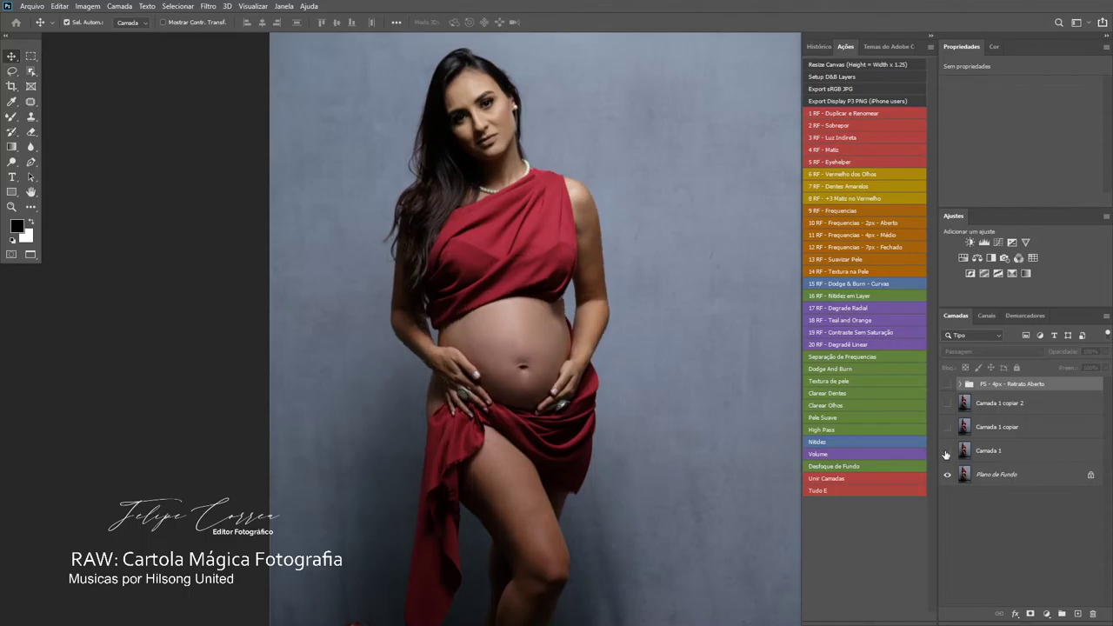
click(946, 451)
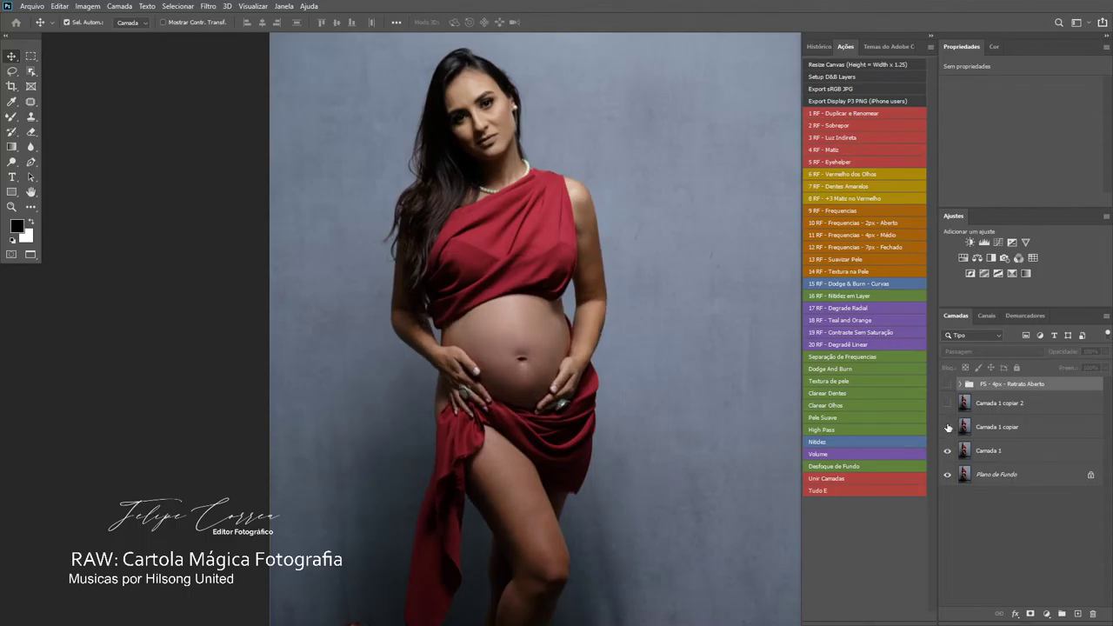
- Compare the floor and legs area with and without Camada 1 copier, leaving that layer visible
drag(729, 414, 748, 113)
click(947, 428)
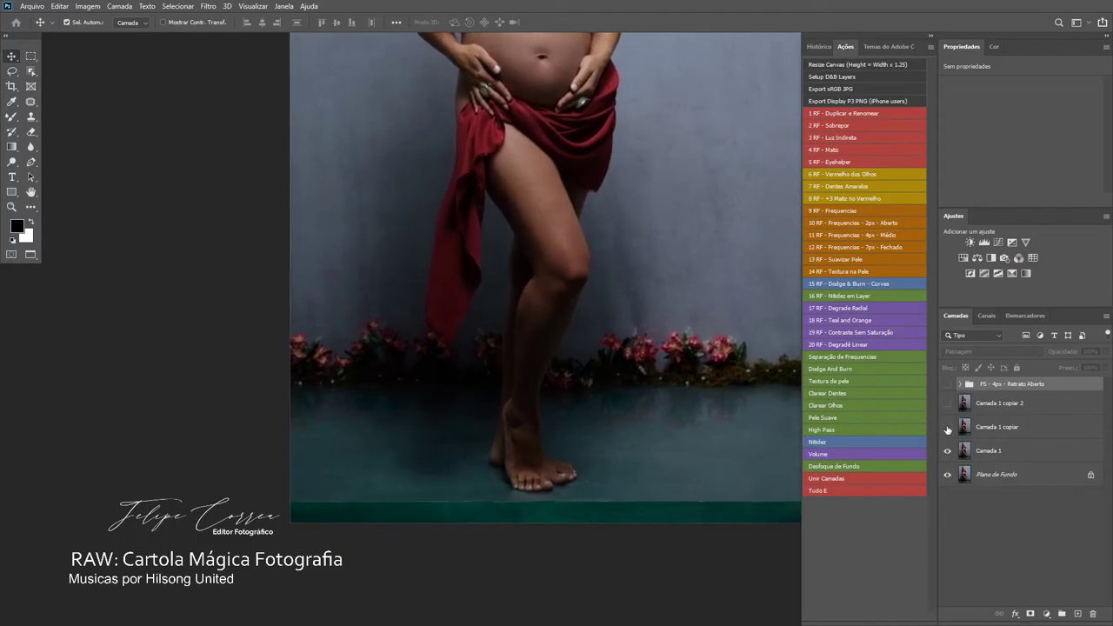
click(947, 428)
click(947, 428)
click(947, 428)
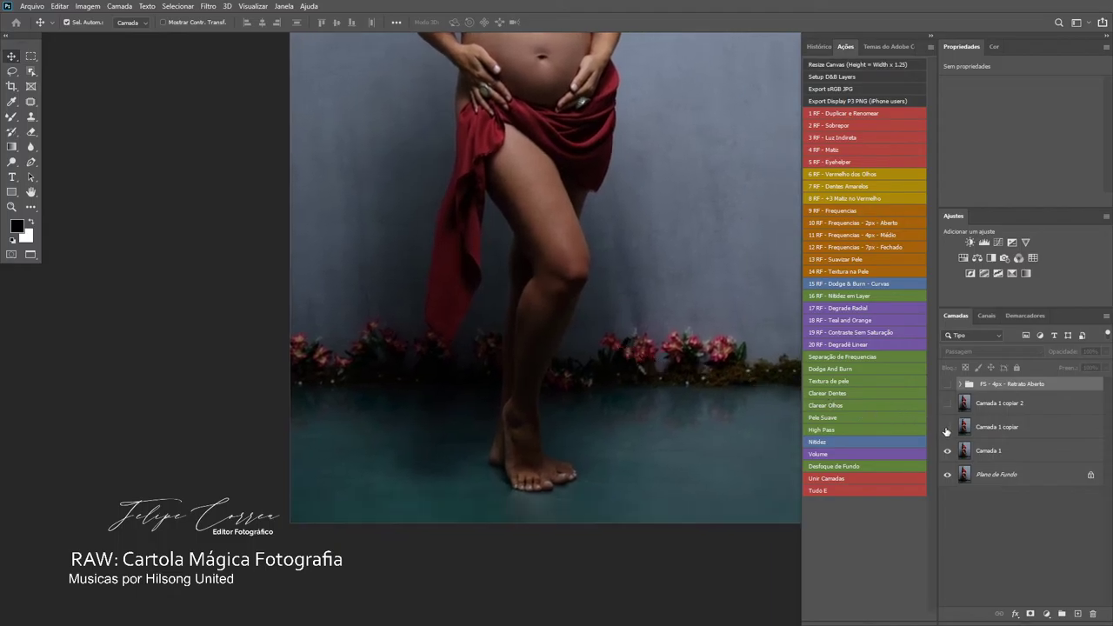
click(947, 428)
click(947, 428)
- Show Camada 1 copier 2 and compare the upper body with and without the FS - 4px - Retrato Aberto group
drag(660, 312, 653, 374)
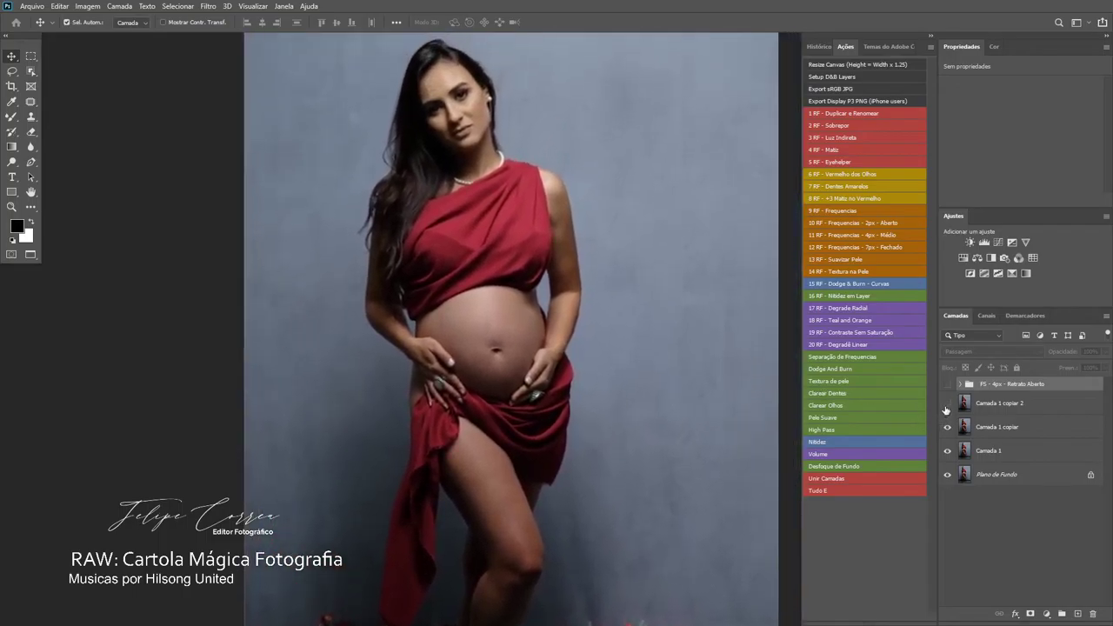
click(947, 407)
drag(646, 337, 671, 375)
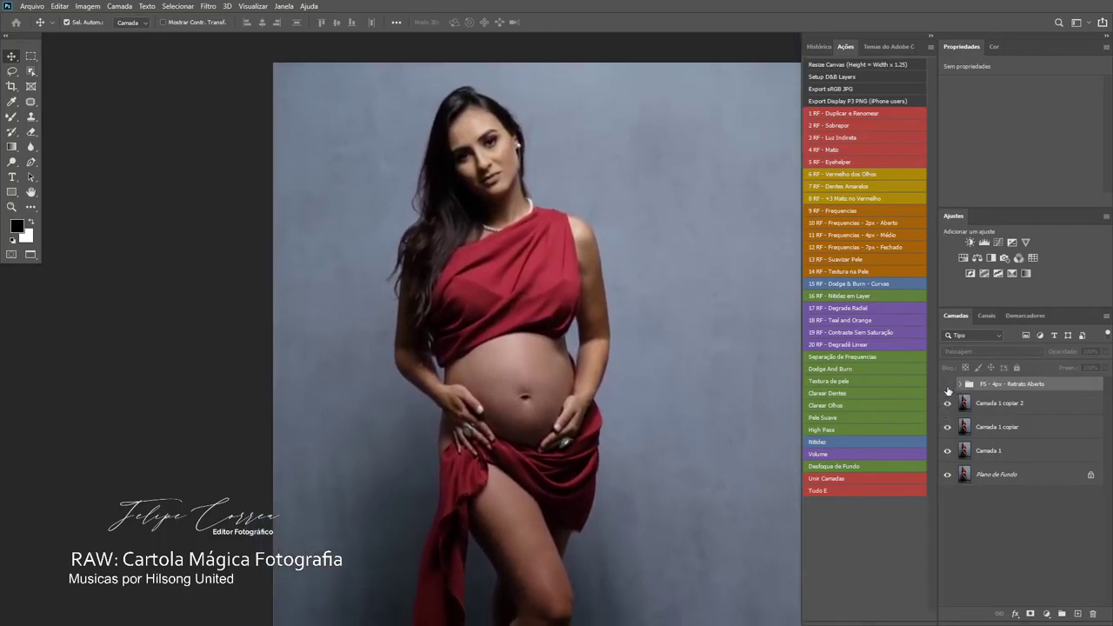
click(949, 388)
click(949, 387)
click(948, 385)
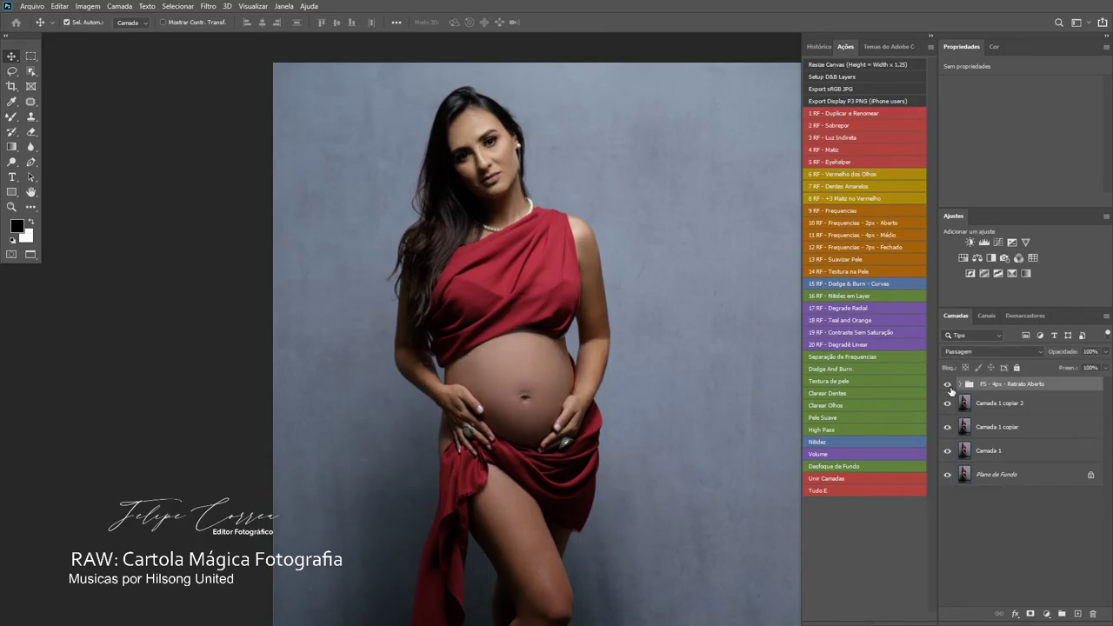
click(948, 385)
click(948, 386)
click(949, 388)
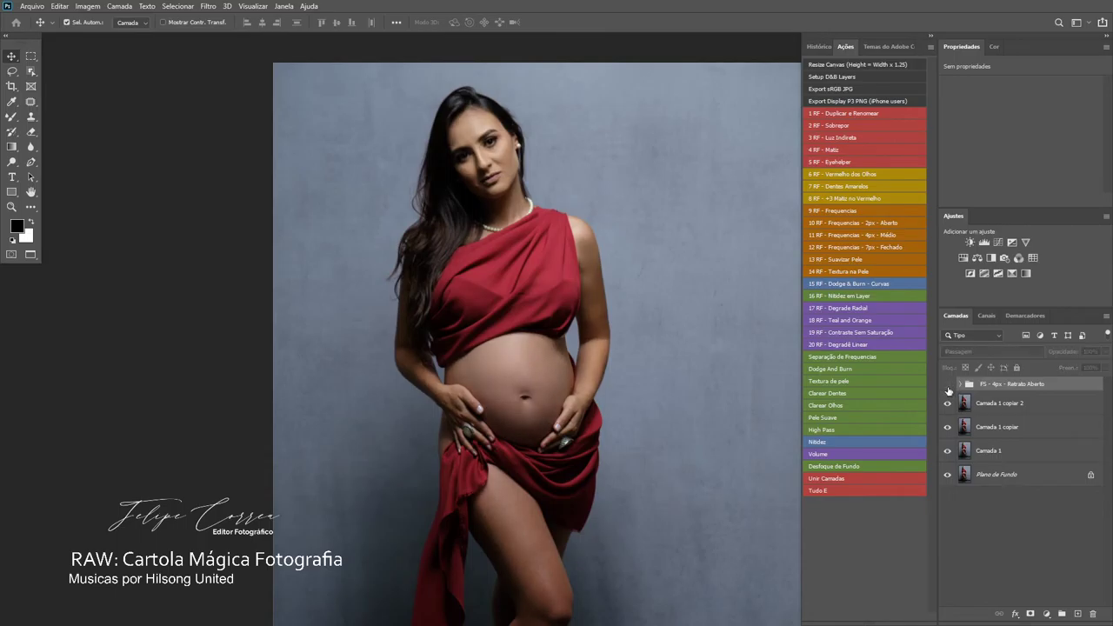
click(948, 388)
click(949, 388)
click(949, 387)
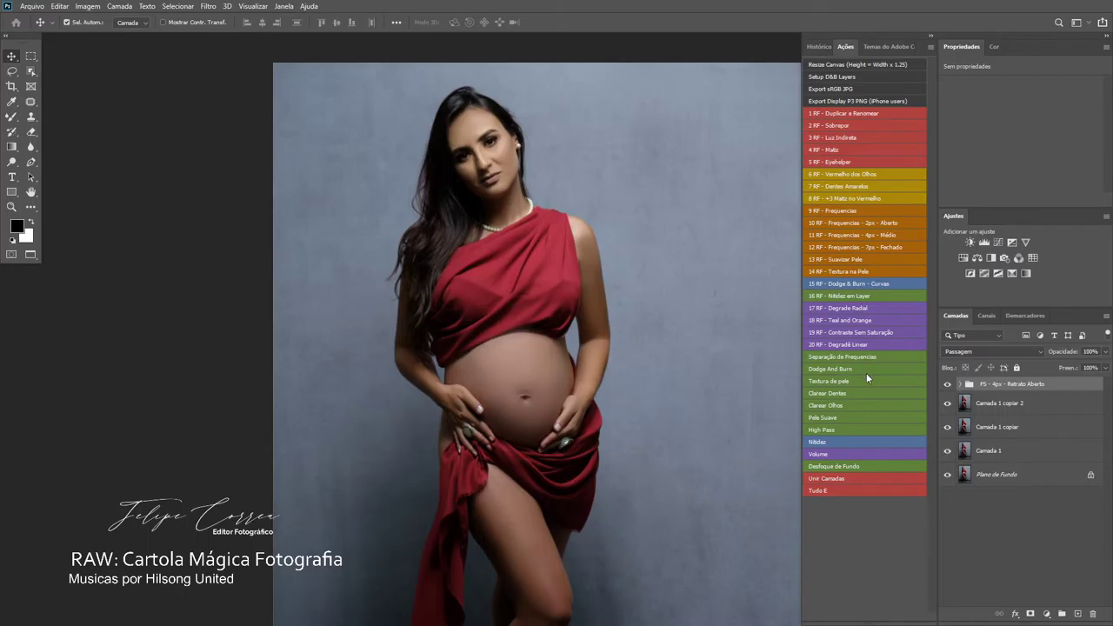
- Compare the whole photo with and without the FS - 4px - Retrato Aberto group, leaving the group visible
key(ctrl+0)
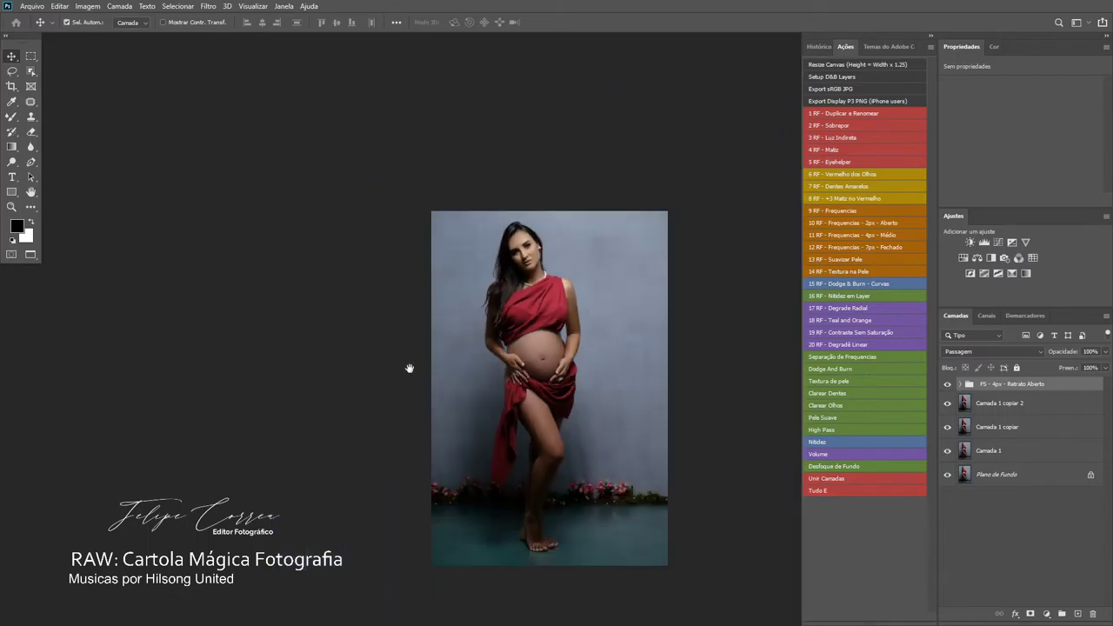
drag(585, 412, 538, 293)
scroll(538, 294, up, 1)
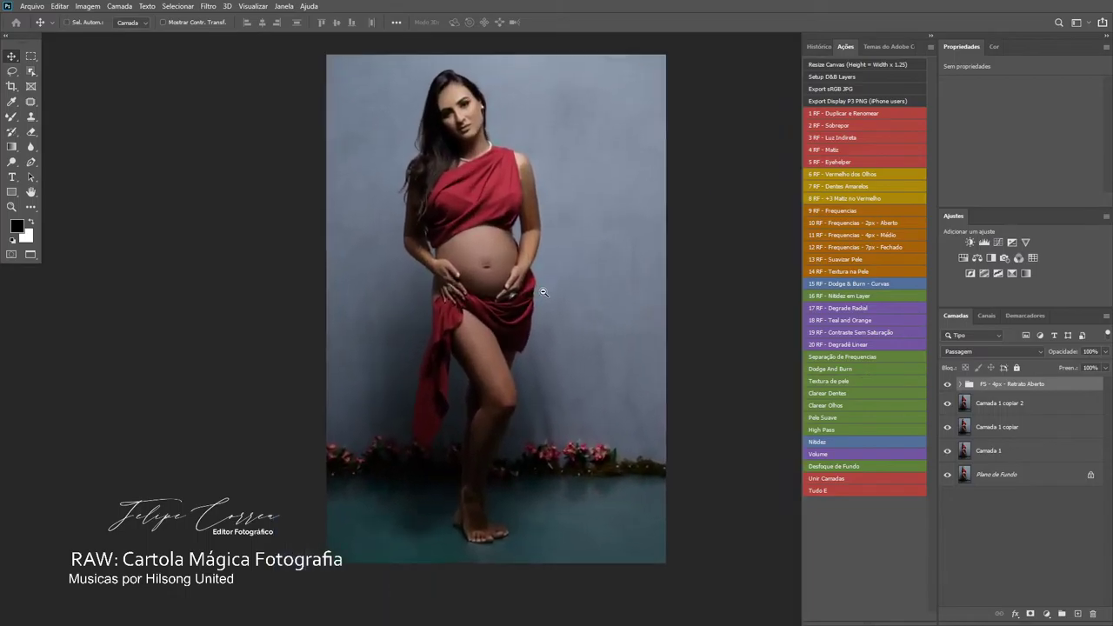
click(948, 385)
click(948, 385)
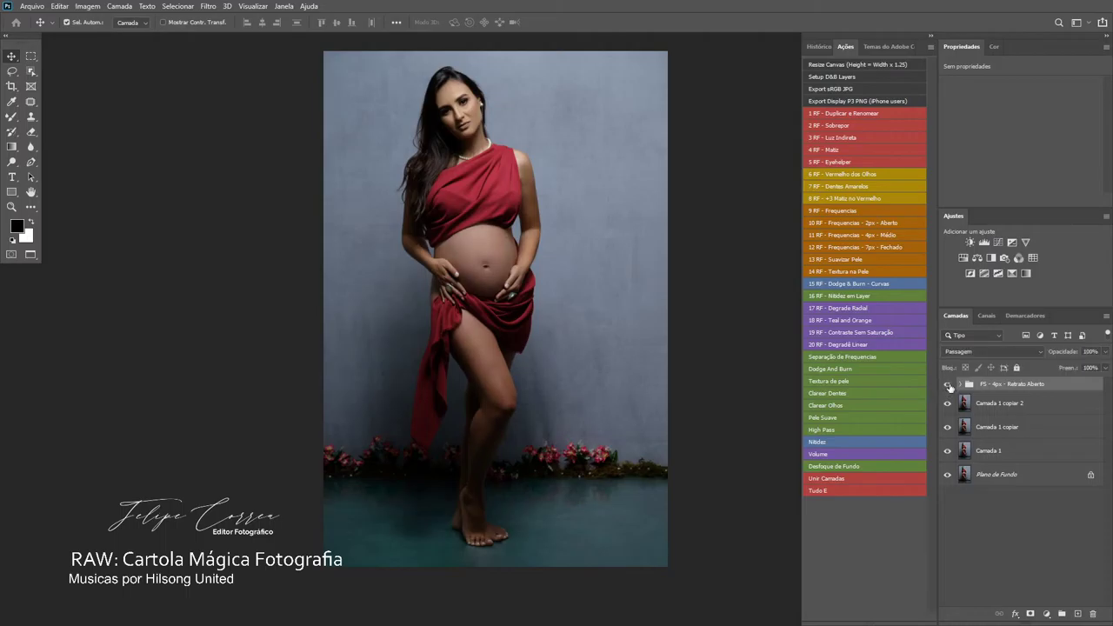
click(948, 385)
click(948, 385)
click(947, 384)
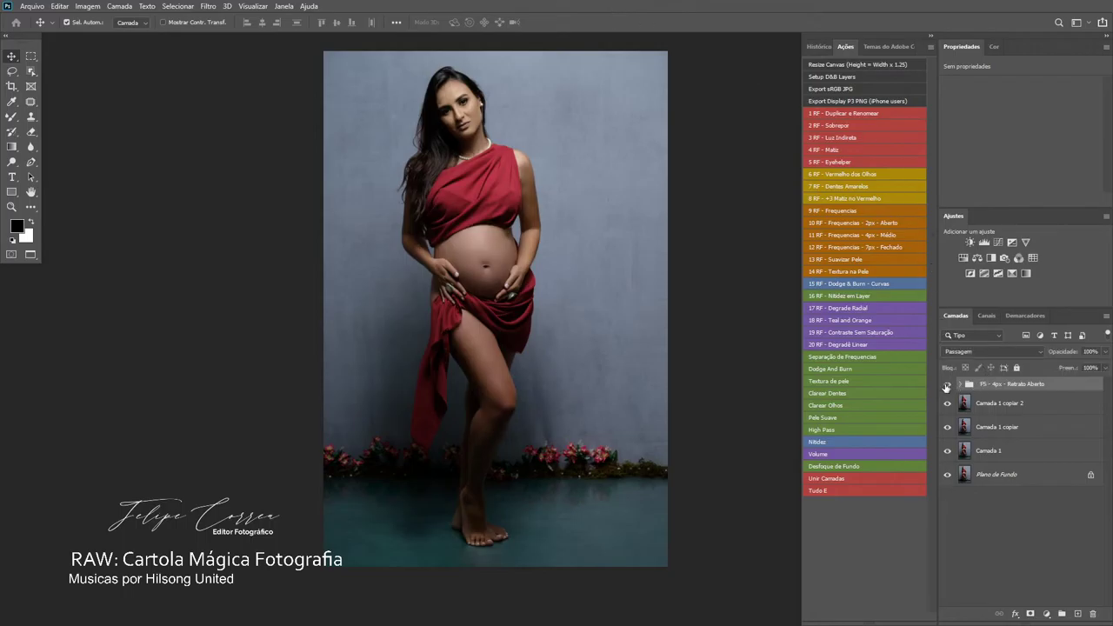
click(947, 386)
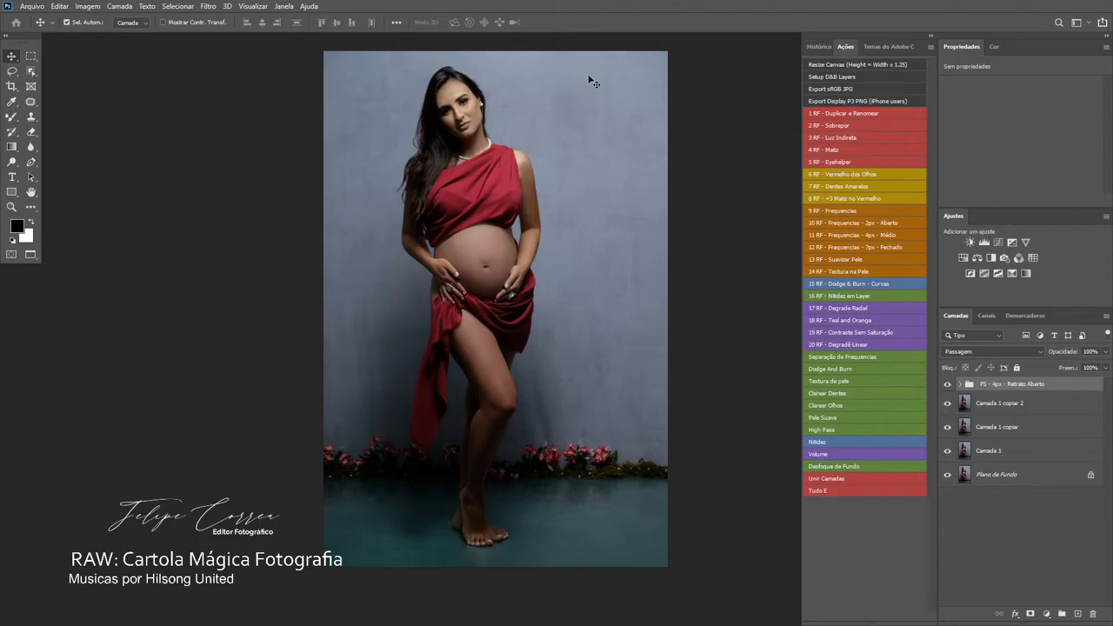
- Patch the small blemishes and lines on the forehead on the Alta (Textura) - Band-Aid layer using the Patch tool
drag(460, 130, 548, 366)
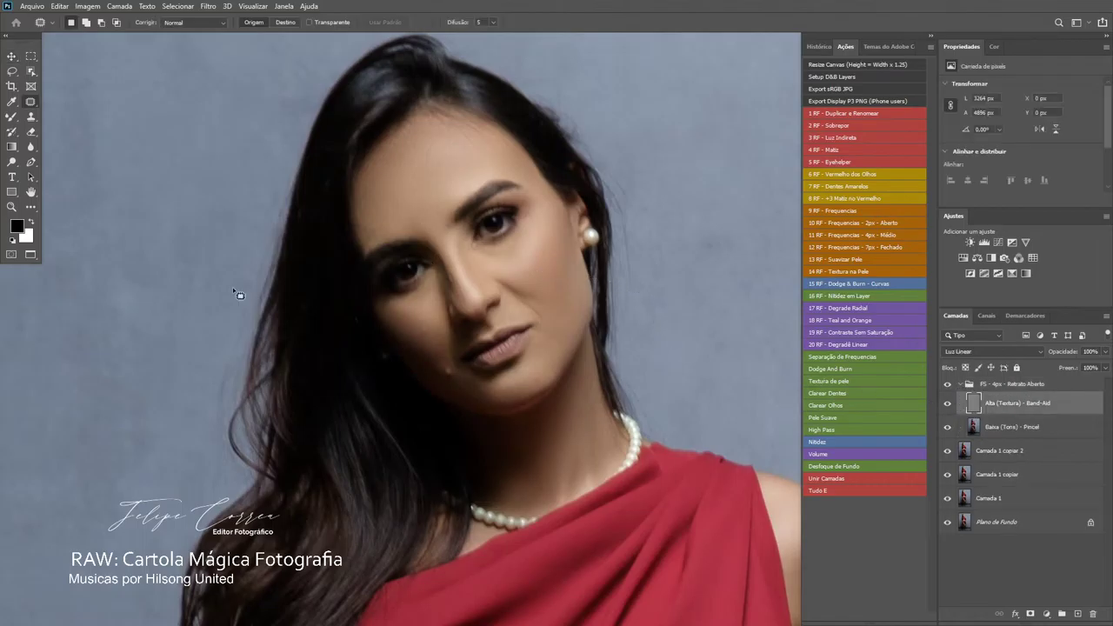
drag(470, 188, 491, 215)
drag(448, 187, 455, 185)
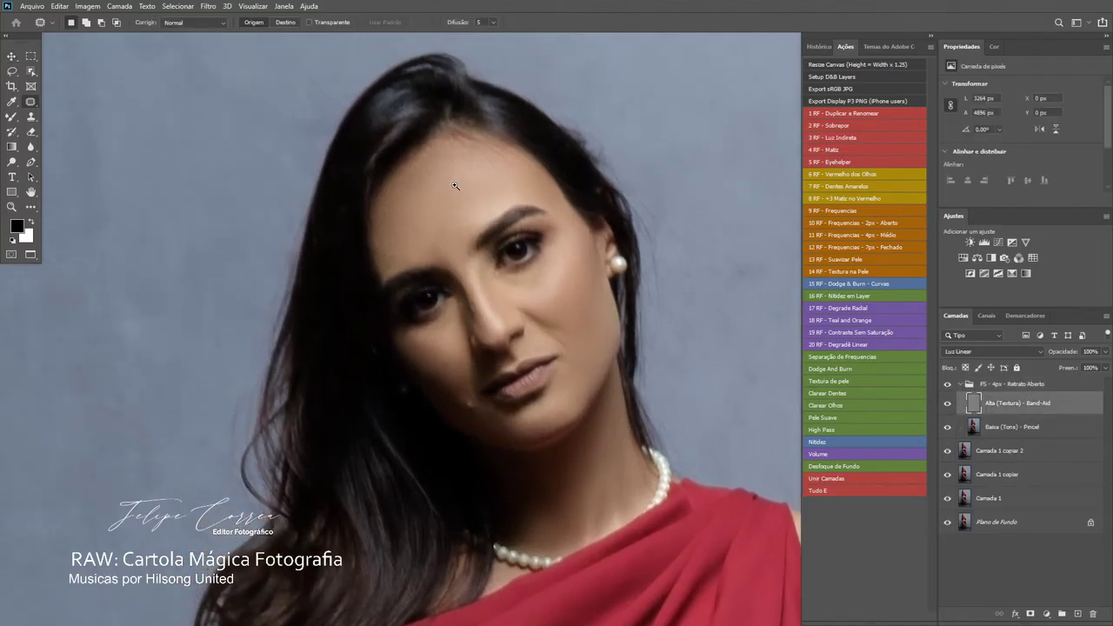
scroll(455, 185, up, 3)
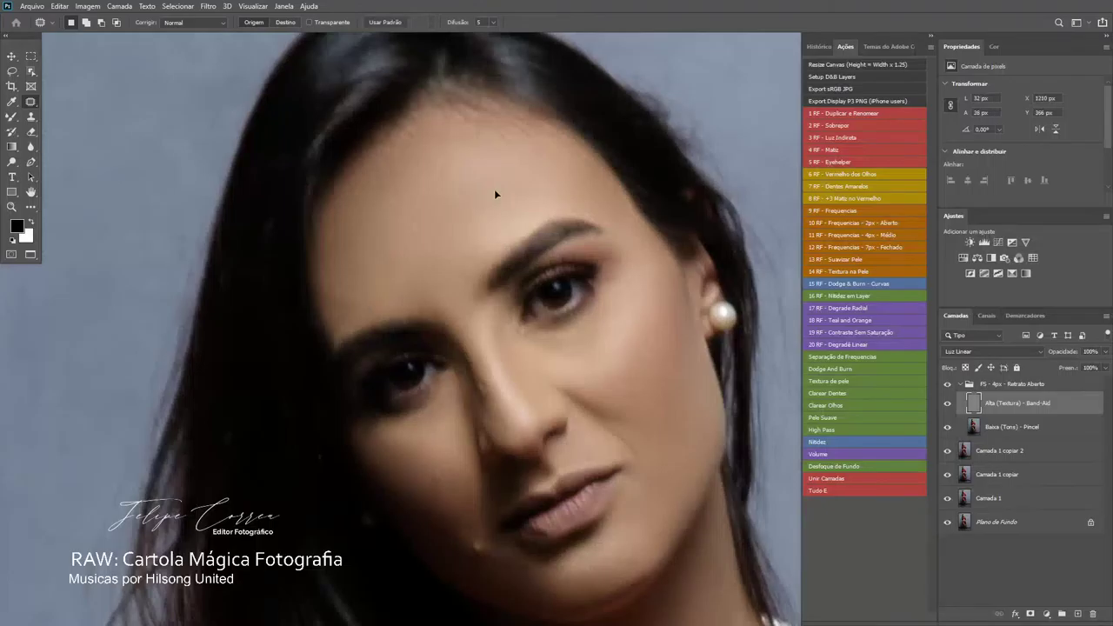
mouse_move(445, 265)
mouse_down()
mouse_move(450, 281)
mouse_move(446, 261)
mouse_move(389, 280)
mouse_move(400, 251)
mouse_move(343, 263)
mouse_up()
mouse_move(346, 277)
mouse_down()
mouse_move(396, 201)
mouse_move(420, 211)
mouse_move(397, 256)
mouse_move(423, 234)
mouse_up()
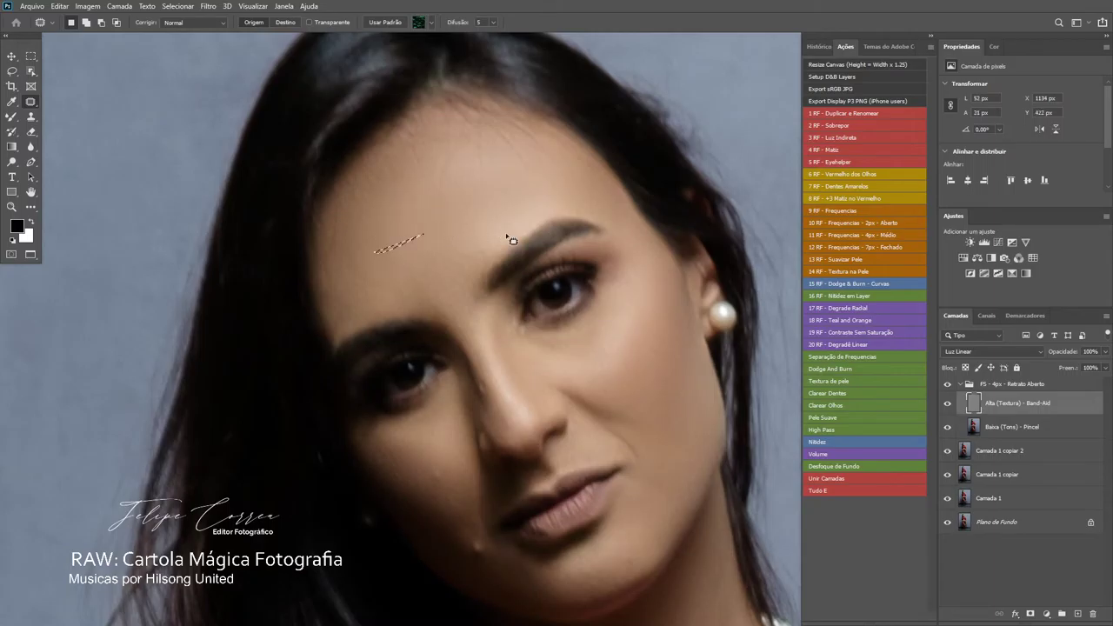
click(581, 179)
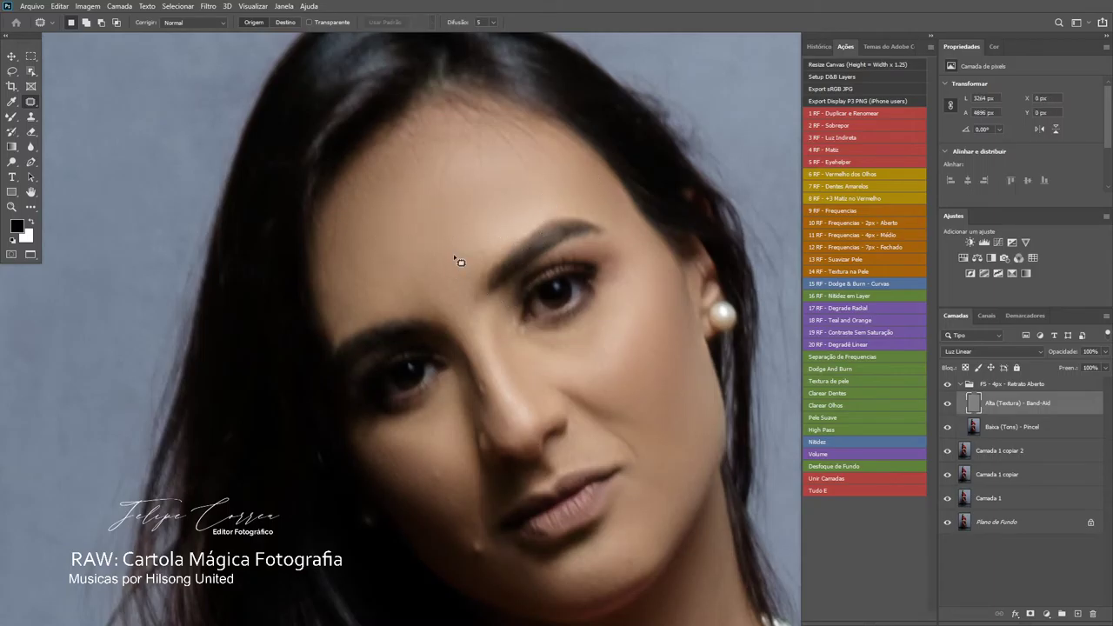
- Patch the skin mark at the inner corner of the better-lit eye with clean texture from beside the nose bridge
scroll(454, 254, down, 3)
mouse_move(435, 181)
mouse_down()
mouse_move(428, 207)
mouse_move(427, 199)
mouse_up()
click(475, 244)
drag(525, 256, 555, 255)
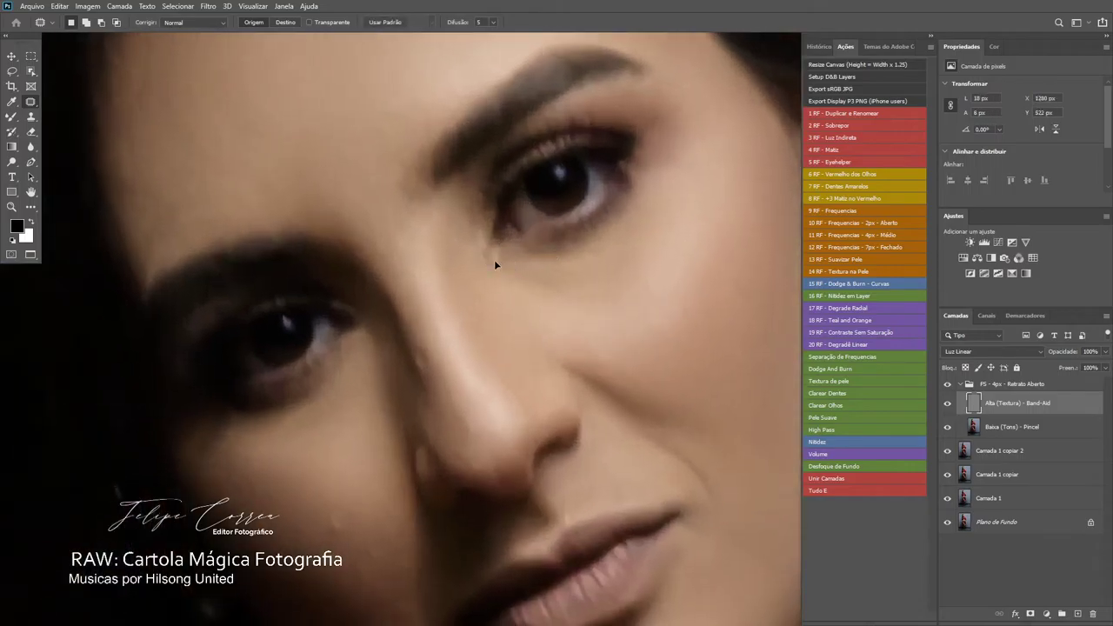
drag(487, 232, 485, 232)
drag(481, 239, 474, 211)
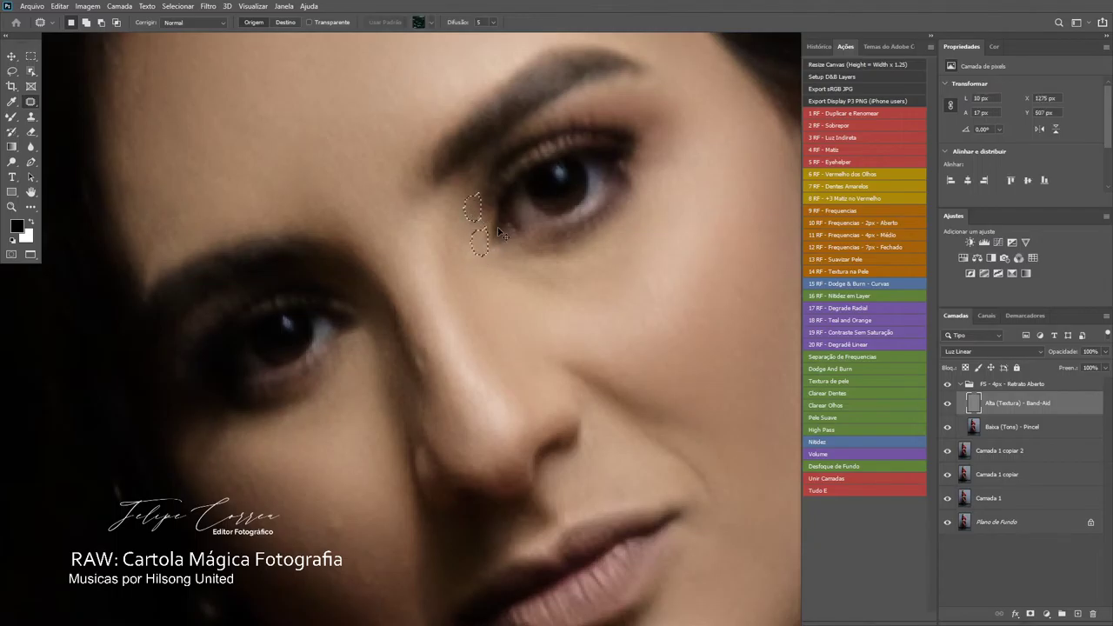
key(ctrl+d)
- Patch the fine lines beneath the better-lit eye and at its outer corner with smoother skin texture
mouse_move(514, 266)
mouse_down()
mouse_move(572, 279)
mouse_move(516, 269)
mouse_move(552, 304)
mouse_move(623, 214)
mouse_move(611, 248)
mouse_move(571, 273)
mouse_move(614, 263)
mouse_up()
key(ctrl+d)
key(ctrl+d)
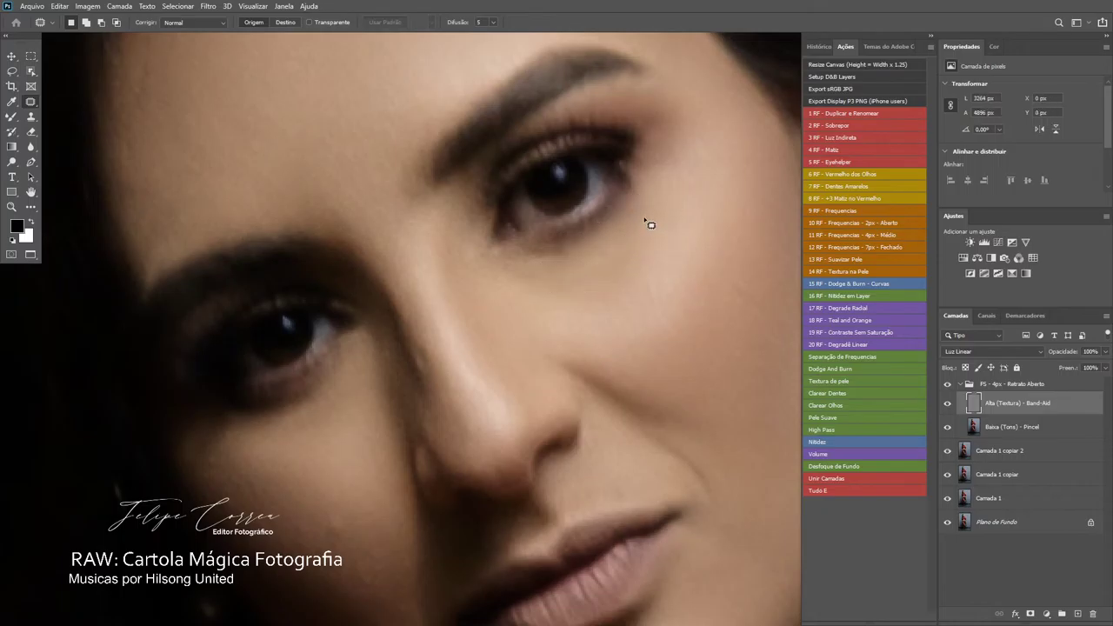
mouse_move(648, 183)
mouse_down()
mouse_move(529, 252)
mouse_move(658, 210)
mouse_up()
drag(650, 217, 679, 215)
key(ctrl+d)
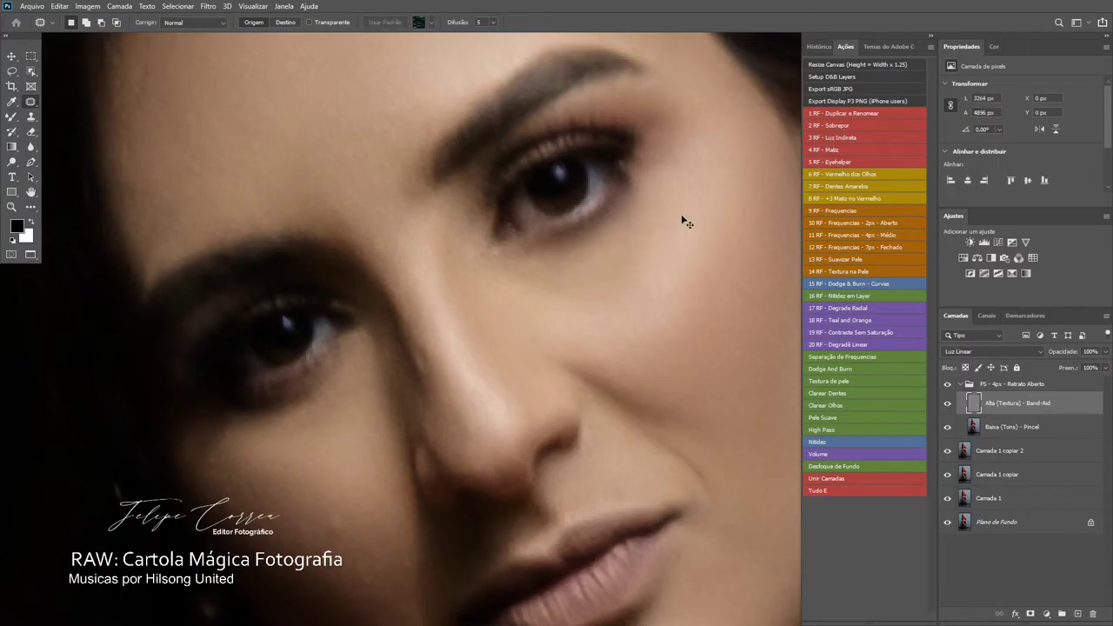
key(ctrl+z)
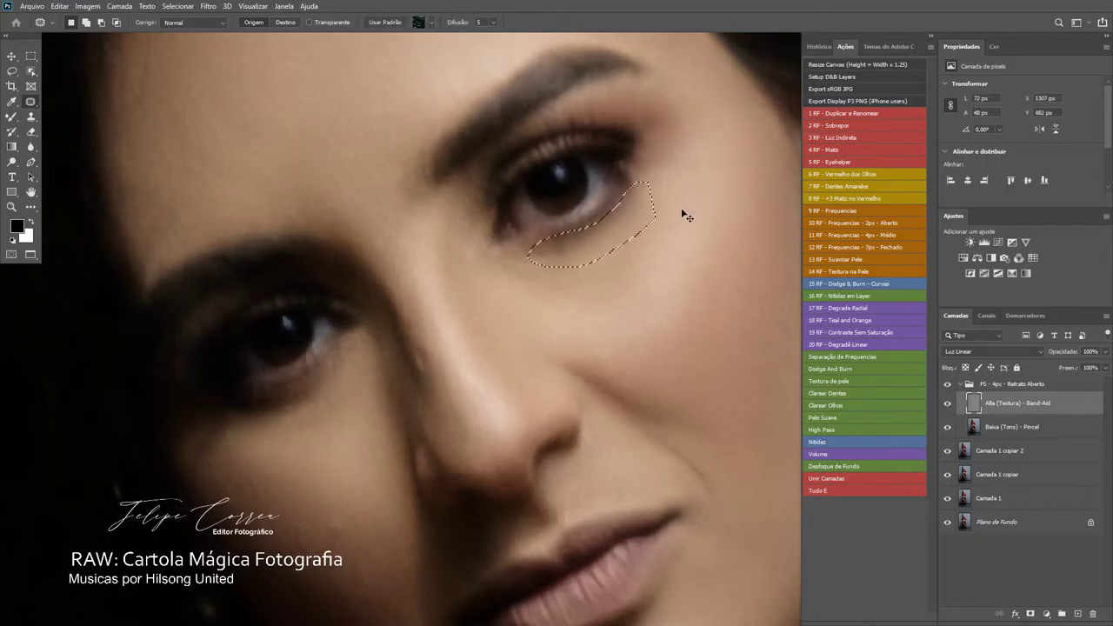
key(ctrl+d)
- Patch the small mark along the shaded side of the nose bridge
drag(593, 269, 678, 155)
drag(480, 296, 502, 265)
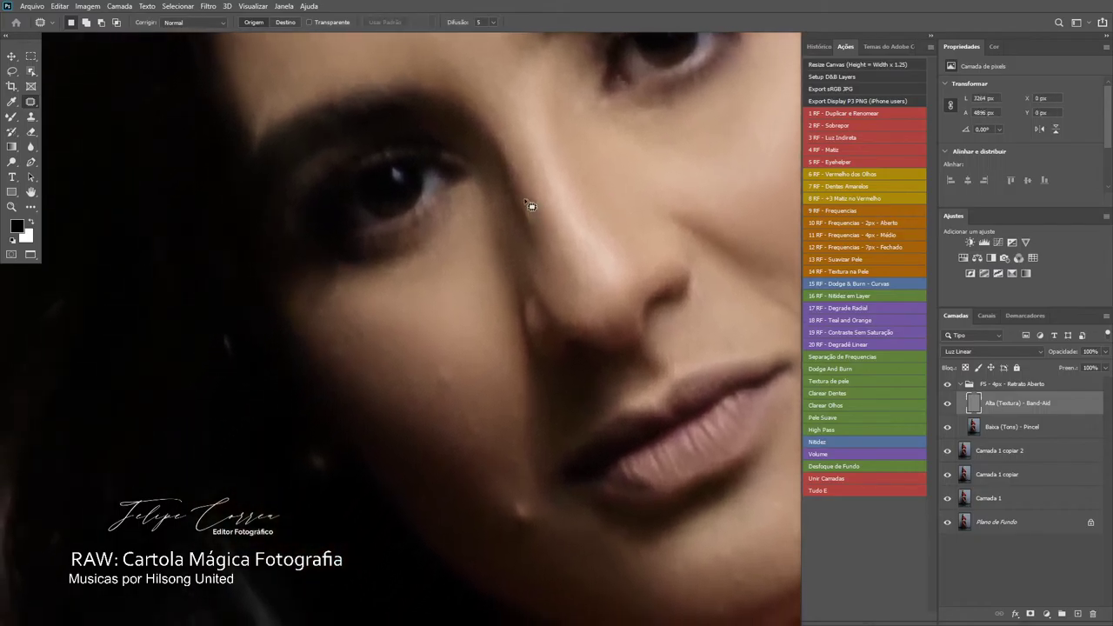
drag(525, 200, 538, 235)
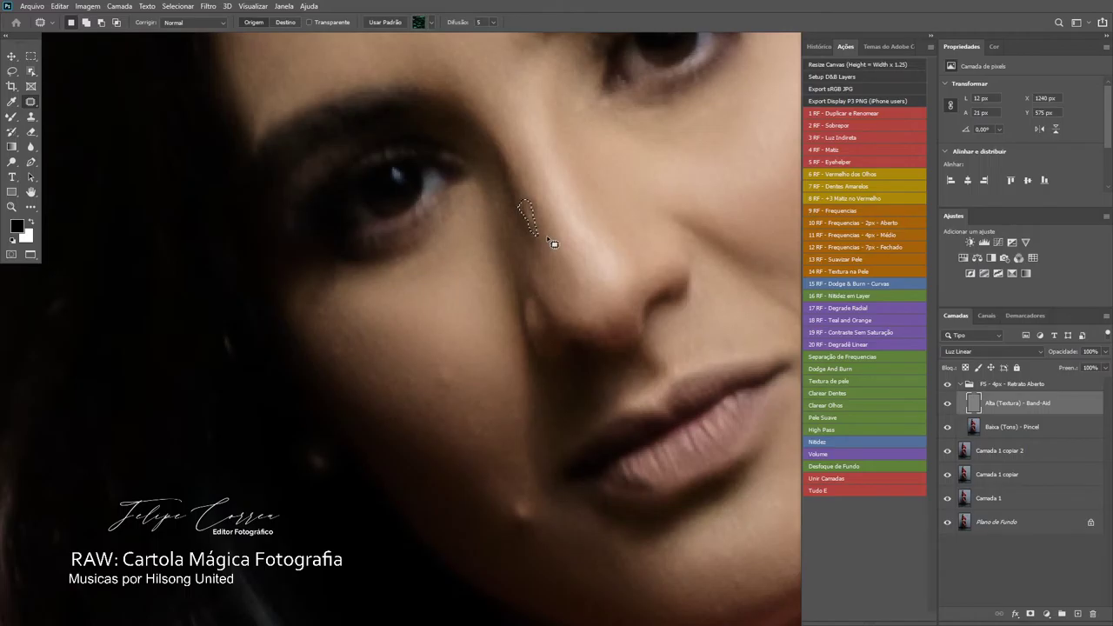
key(ctrl+d)
- Rotate the canvas view until the face is upright and patch the remaining mark on the nose's shaded side
key(r)
drag(580, 232, 488, 261)
key(b)
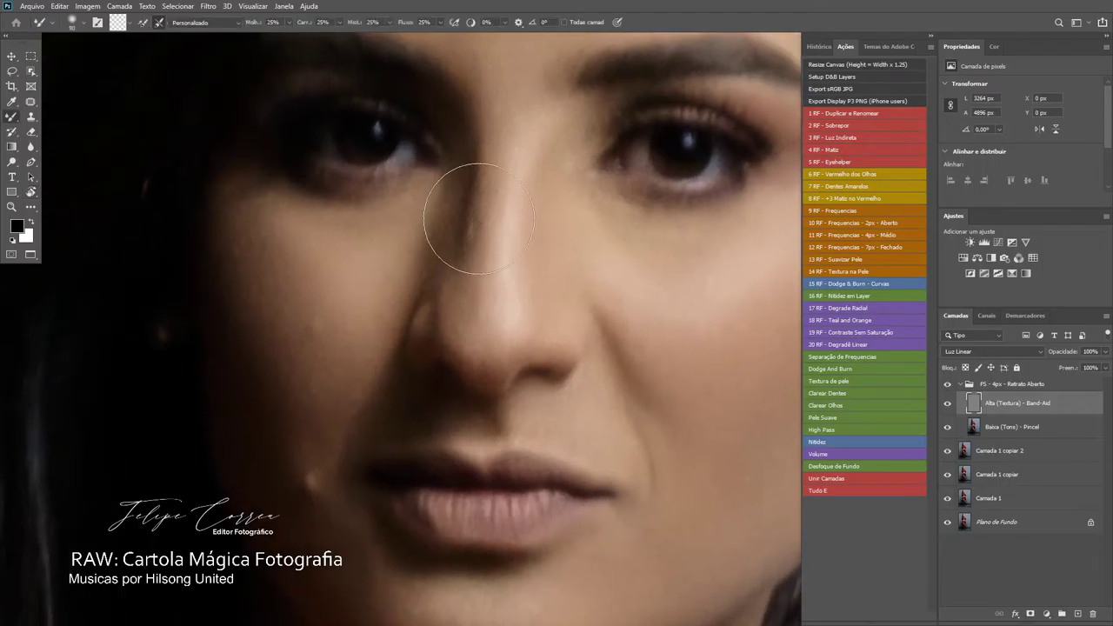
key(j)
mouse_move(480, 212)
mouse_down()
mouse_move(472, 224)
mouse_move(483, 229)
mouse_move(481, 211)
mouse_up()
click(488, 193)
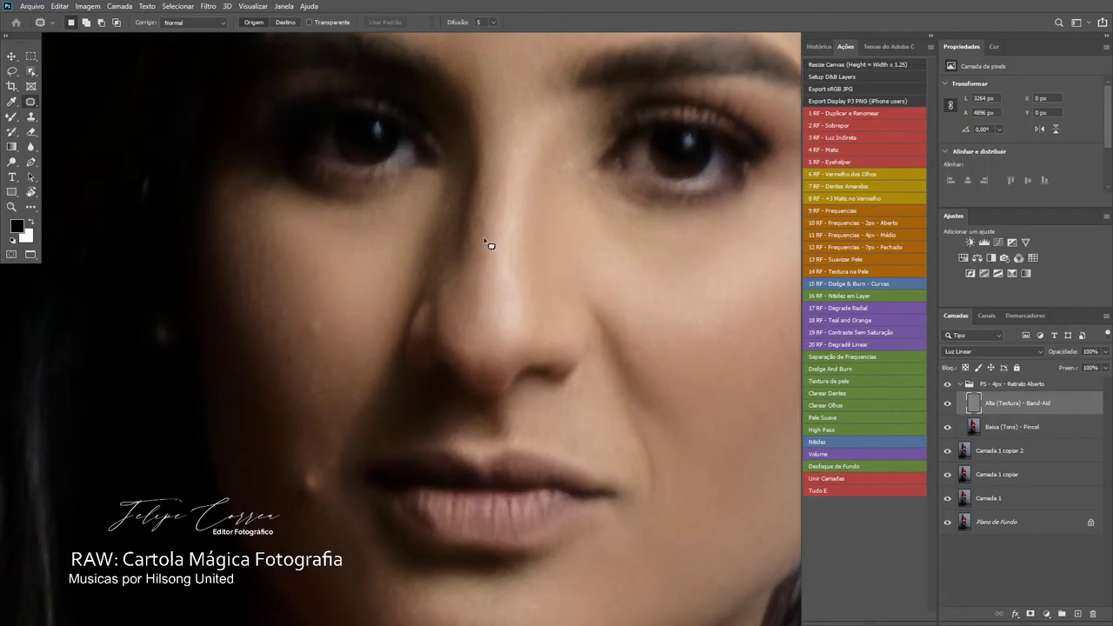
- Patch the small marks on the shaded cheek and beside the nostril with clean texture from nearby skin
drag(319, 307, 320, 311)
drag(327, 351, 325, 352)
mouse_move(239, 232)
mouse_down()
mouse_move(230, 239)
mouse_move(239, 234)
mouse_up()
drag(238, 252, 254, 291)
mouse_move(258, 274)
mouse_down()
mouse_move(251, 304)
mouse_move(258, 274)
mouse_up()
drag(256, 307, 273, 345)
click(412, 310)
drag(294, 413, 292, 413)
drag(280, 342, 262, 299)
key(ctrl+d)
- Patch the smile line between the nose and the corner of the mouth with smooth cheek texture
drag(475, 402, 388, 262)
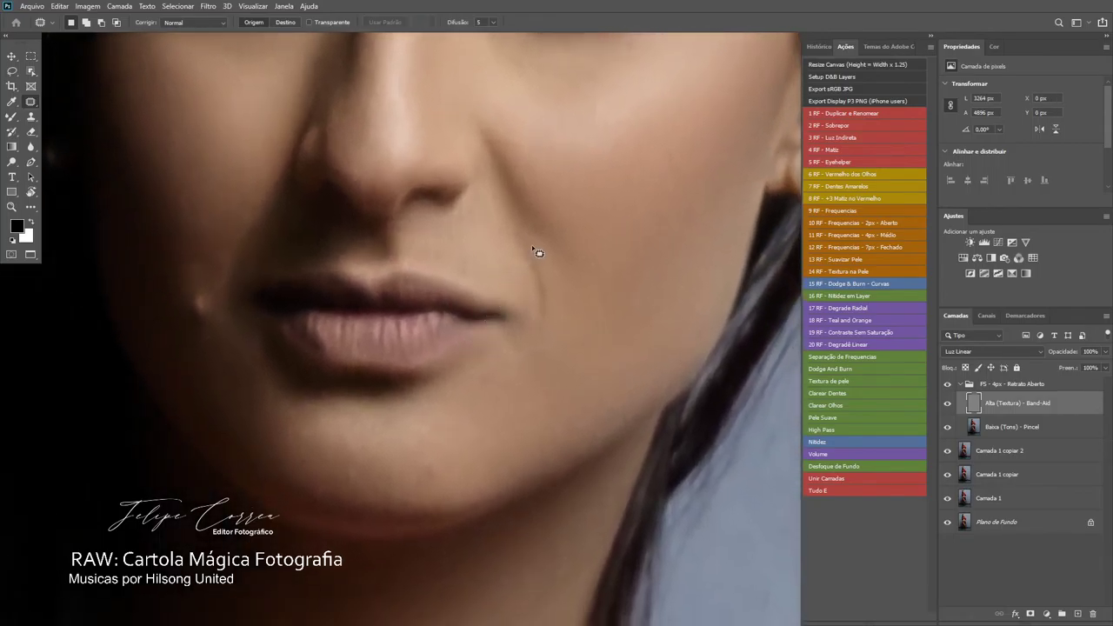
mouse_move(526, 261)
mouse_down()
mouse_move(533, 324)
mouse_move(546, 326)
mouse_move(550, 276)
mouse_move(535, 244)
mouse_move(579, 293)
mouse_move(613, 287)
mouse_up()
key(ctrl+d)
- Patch the small marks and uneven texture across the chin with clean adjacent skin
drag(454, 320, 497, 296)
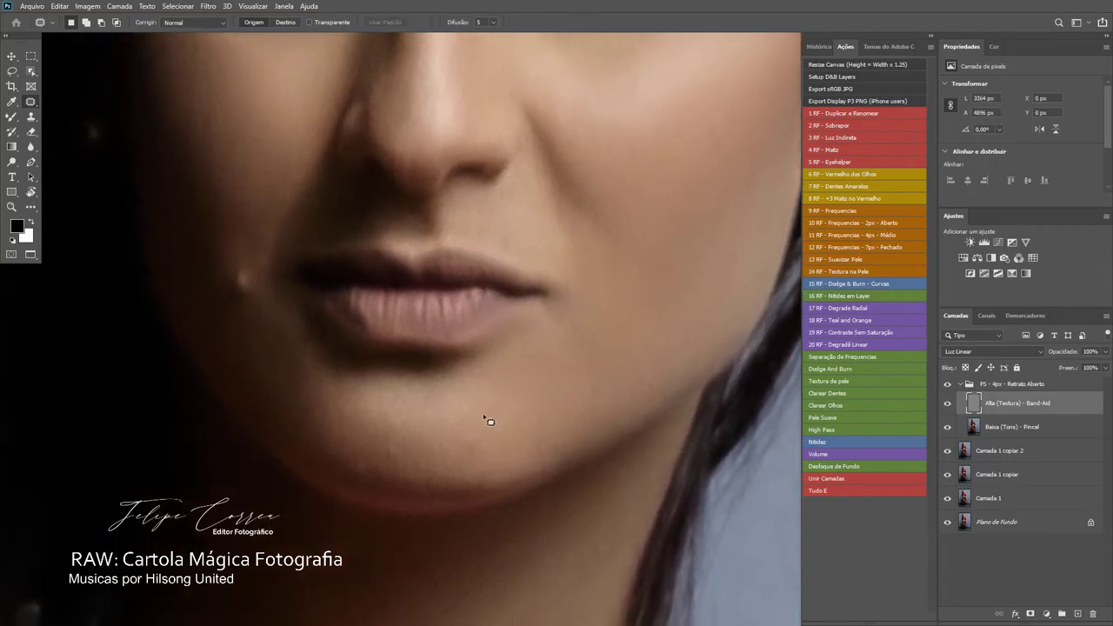
drag(384, 447, 409, 447)
mouse_move(400, 456)
mouse_down()
mouse_move(456, 452)
mouse_move(494, 430)
mouse_move(436, 456)
mouse_up()
drag(430, 464, 445, 450)
drag(377, 416, 354, 437)
mouse_move(348, 438)
mouse_down()
mouse_move(338, 426)
mouse_move(301, 445)
mouse_move(271, 428)
mouse_move(320, 397)
mouse_up()
- Patch the marks on the shaded side of the neck, under the jaw and above the pearl necklace
scroll(385, 402, down, 8)
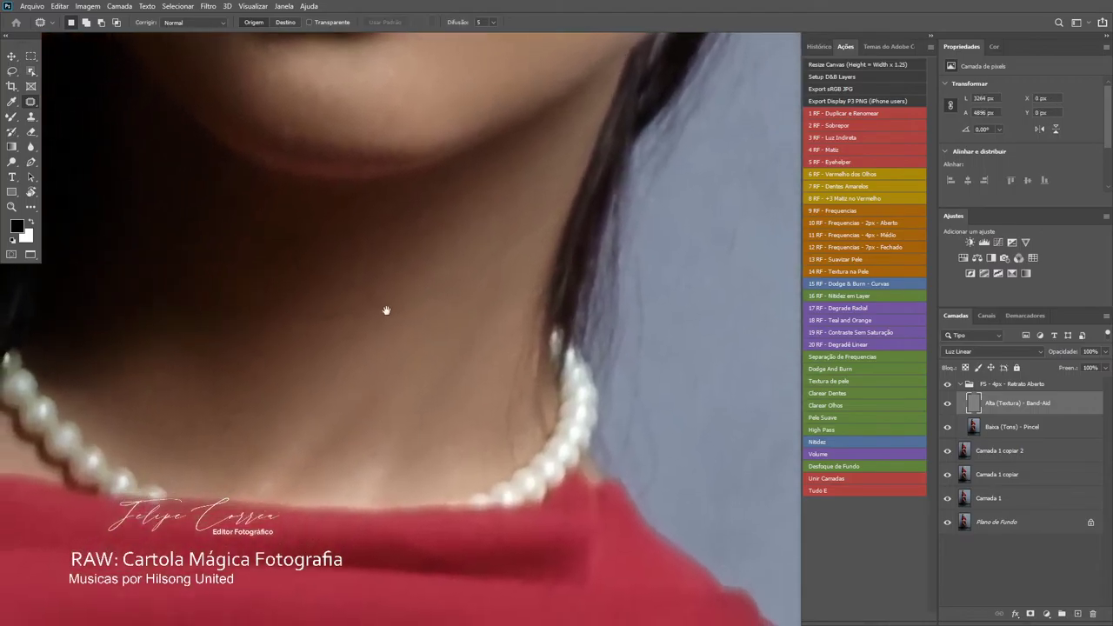
mouse_move(386, 311)
mouse_down()
mouse_move(437, 333)
mouse_move(503, 323)
mouse_up()
mouse_move(437, 344)
mouse_down()
mouse_move(421, 367)
mouse_move(429, 346)
mouse_up()
mouse_move(365, 389)
mouse_down()
mouse_move(312, 398)
mouse_move(307, 412)
mouse_up()
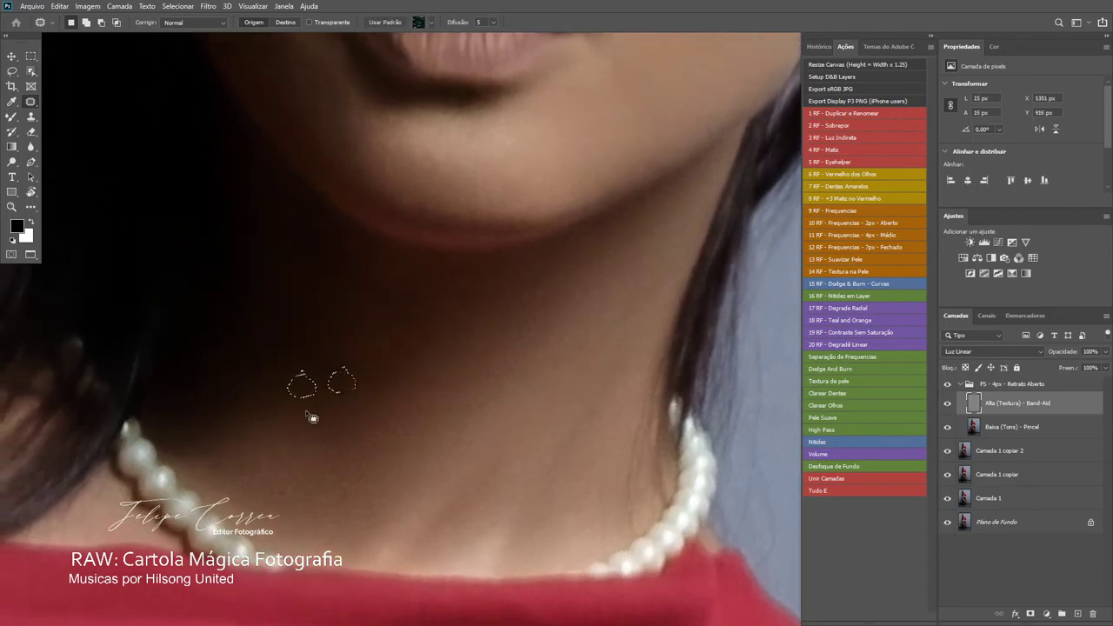
drag(297, 495, 300, 470)
drag(294, 480, 335, 465)
key(ctrl+d)
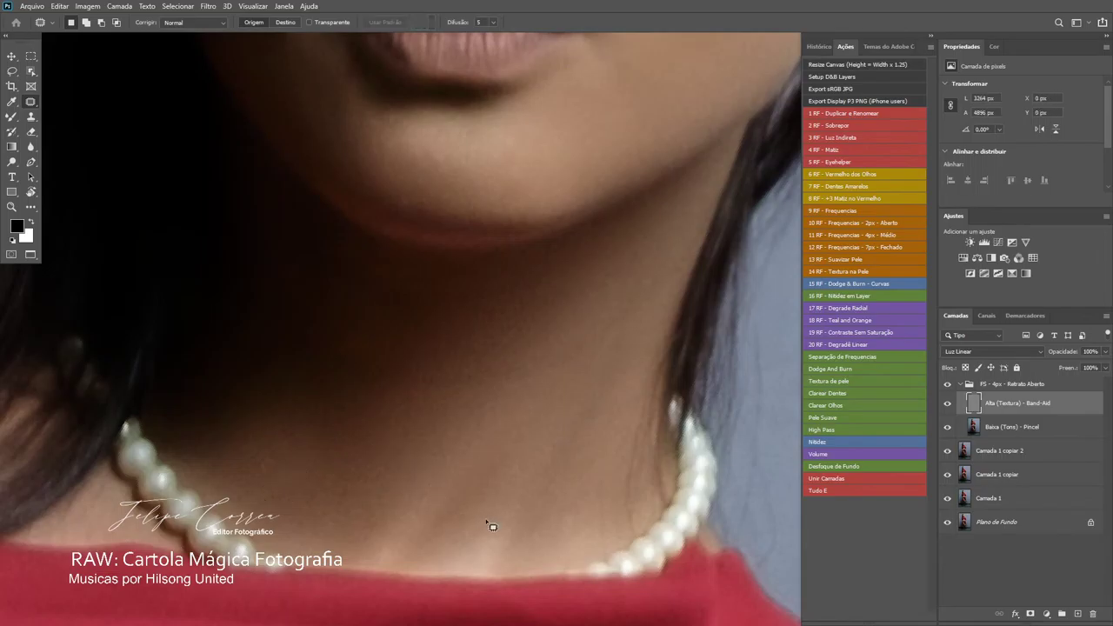
- Patch the remaining marks at the base of the neck just above the dress neckline
drag(493, 509, 496, 513)
drag(489, 521, 504, 488)
key(ctrl+d)
click(607, 474)
key(ctrl+d)
- Reset the canvas rotation to 0° with the upper arm beside the red dress in close view
scroll(525, 379, down, 5)
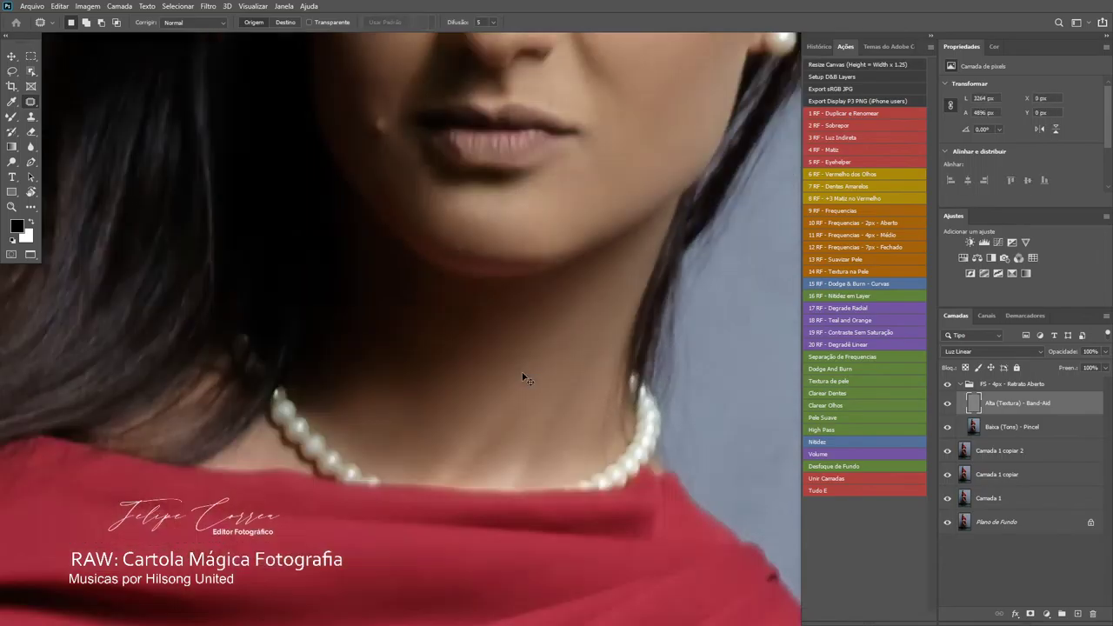
scroll(522, 372, up, 2)
scroll(408, 372, down, 10)
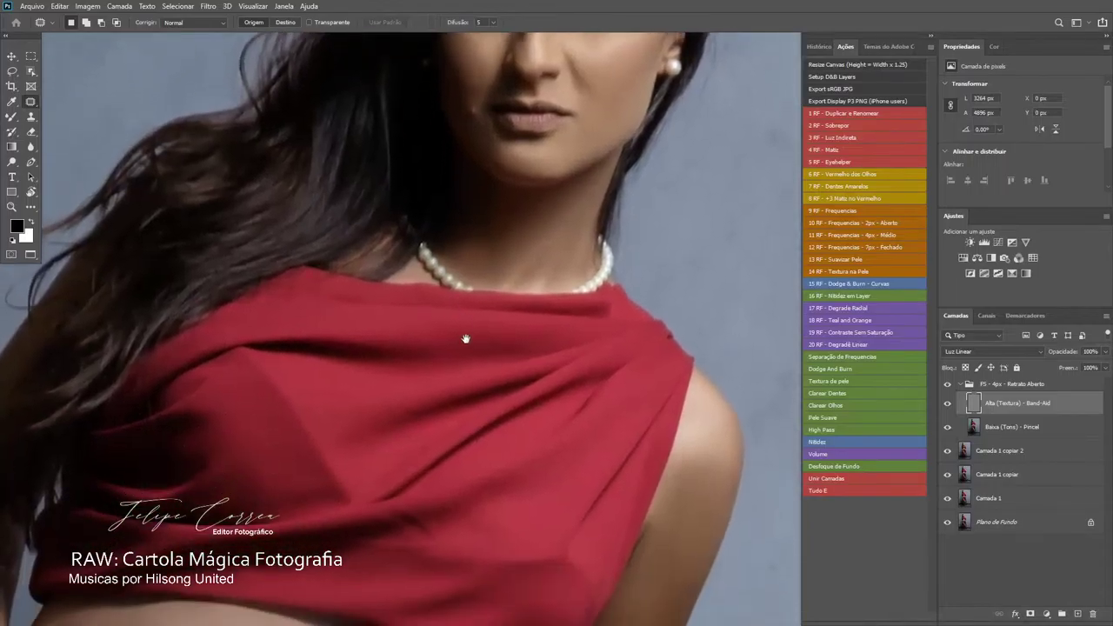
scroll(514, 322, down, 5)
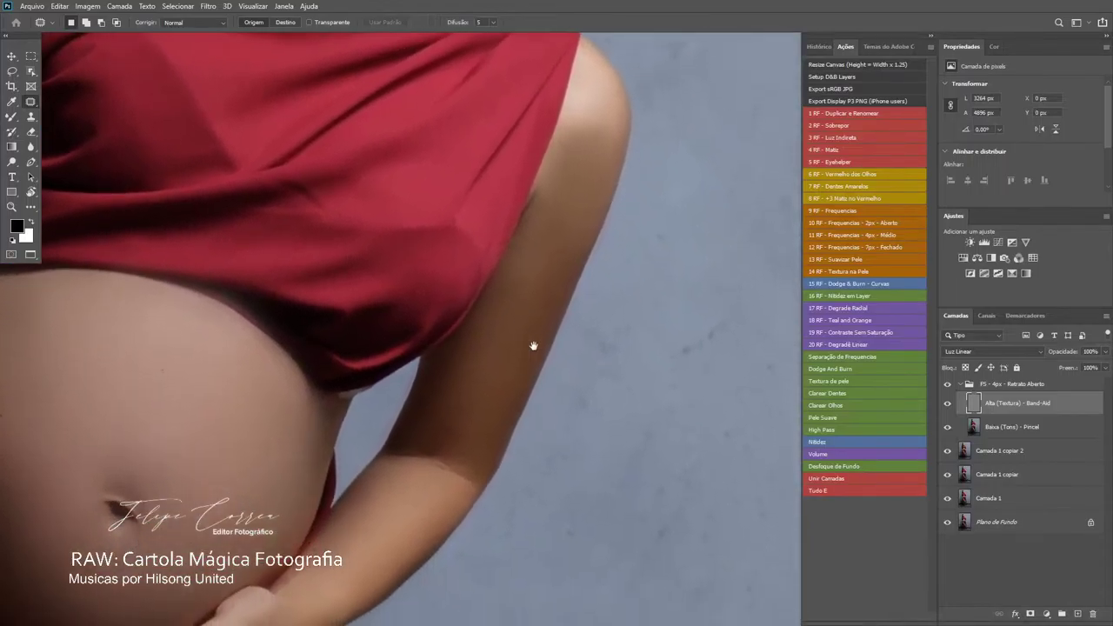
scroll(507, 322, up, 5)
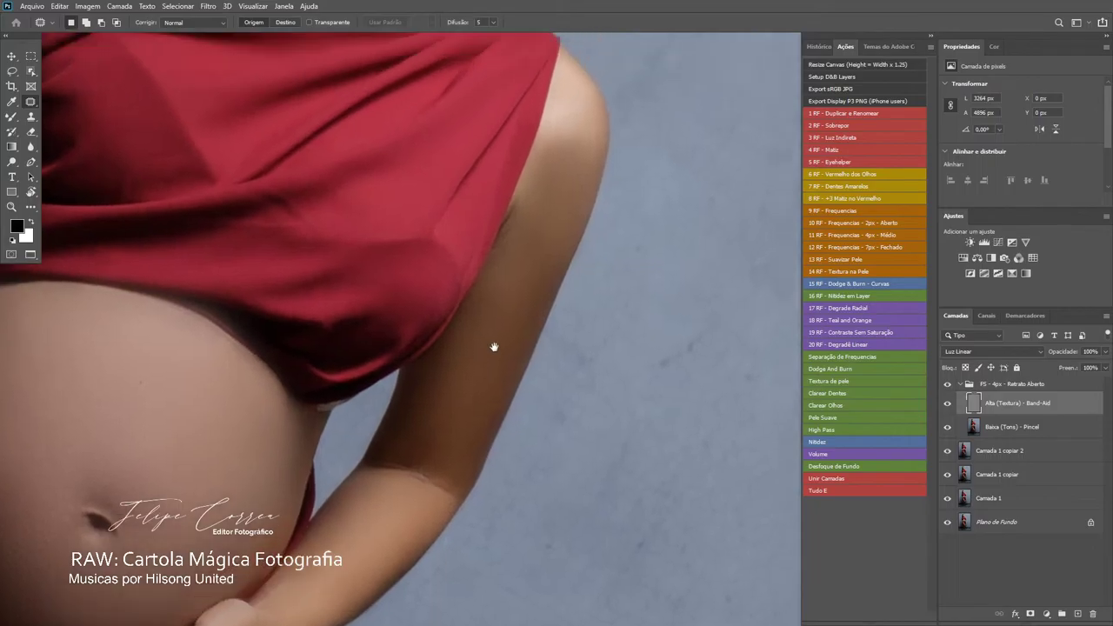
scroll(545, 241, up, 3)
drag(565, 265, 452, 278)
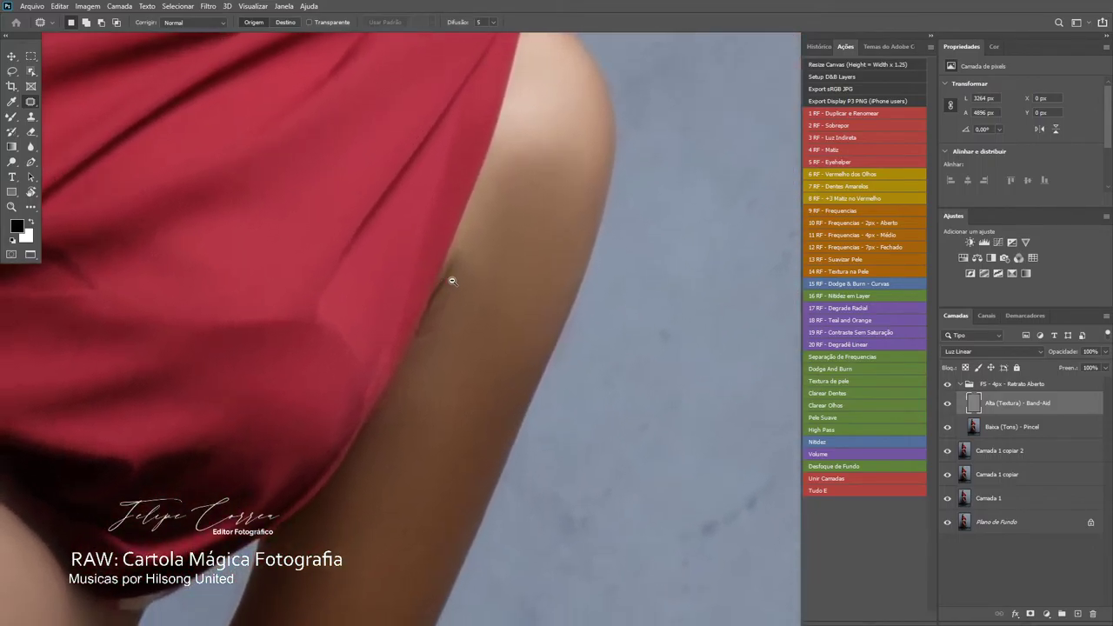
scroll(515, 283, up, 2)
drag(519, 288, 472, 238)
key(r)
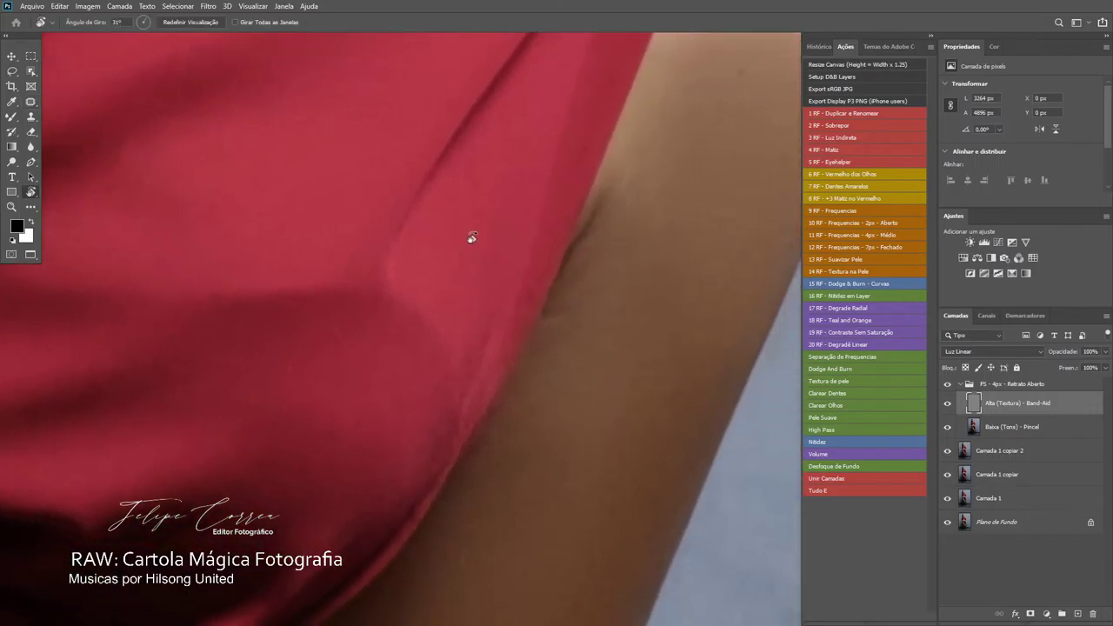
click(201, 27)
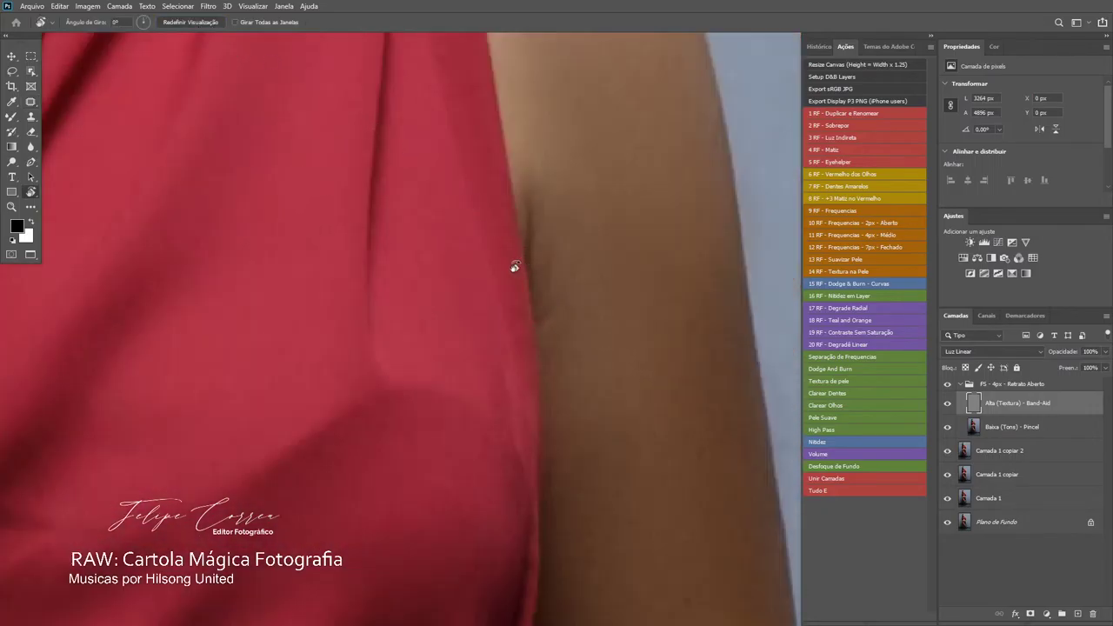
- Patch the skin crease near the armpit, where the upper arm meets the dress, with clean arm texture
key(j)
scroll(511, 259, right, 2)
mouse_move(512, 165)
mouse_down()
mouse_move(491, 188)
mouse_move(494, 219)
mouse_up()
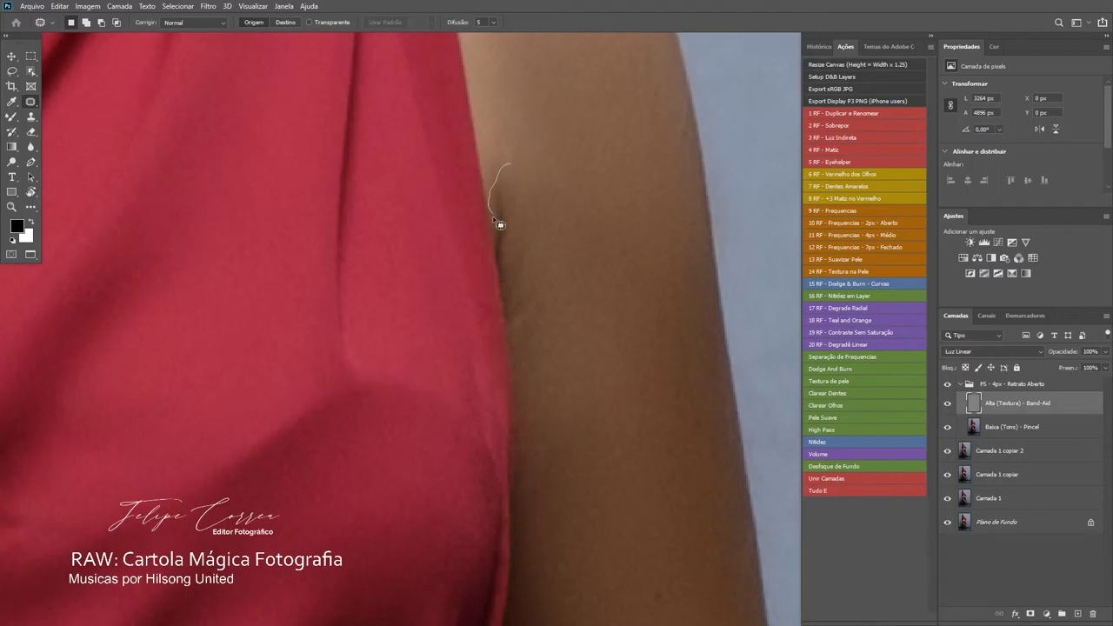
mouse_move(505, 270)
mouse_down()
mouse_move(525, 319)
mouse_move(546, 248)
mouse_move(512, 167)
mouse_up()
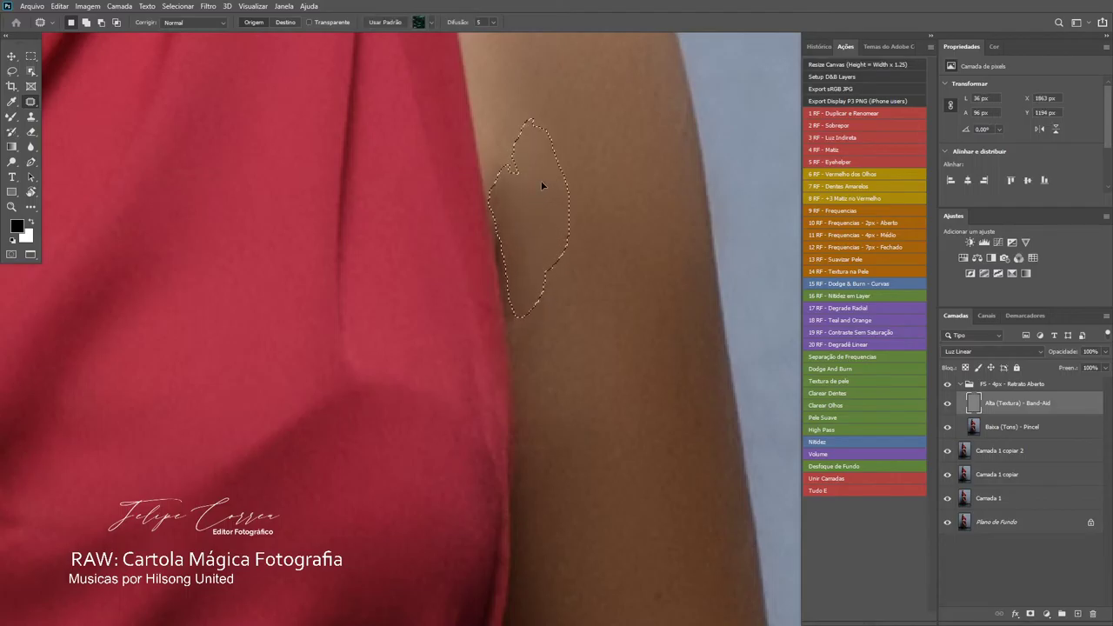
key(ctrl+d)
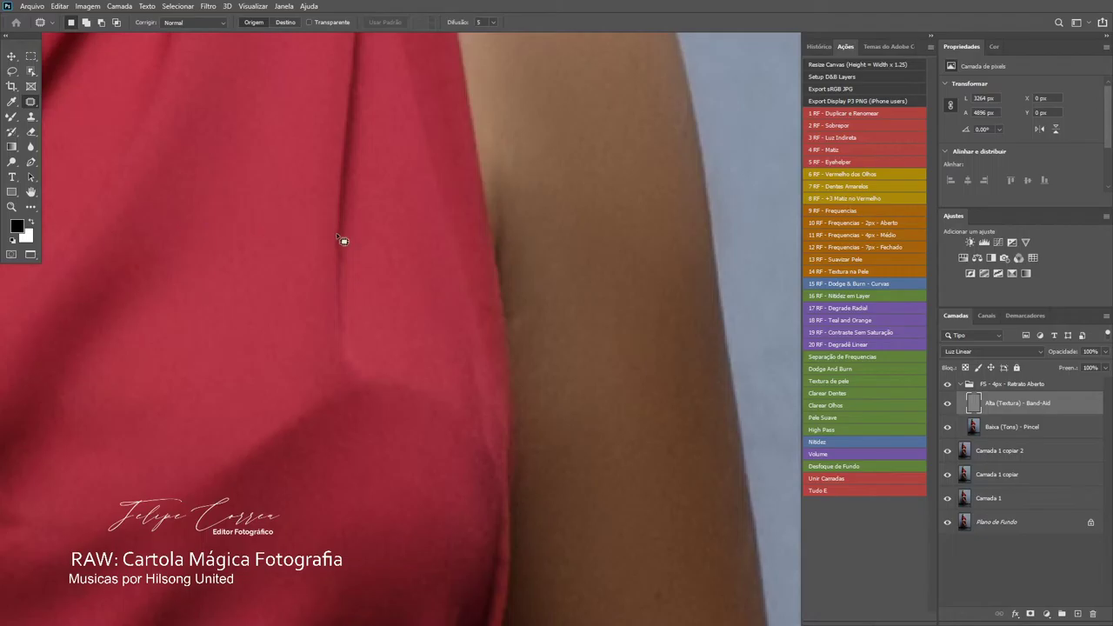
- Patch the mark on the inner forearm next to the belly with smooth forearm texture
key(ctrl+minus)
key(ctrl+minus)
key(ctrl+minus)
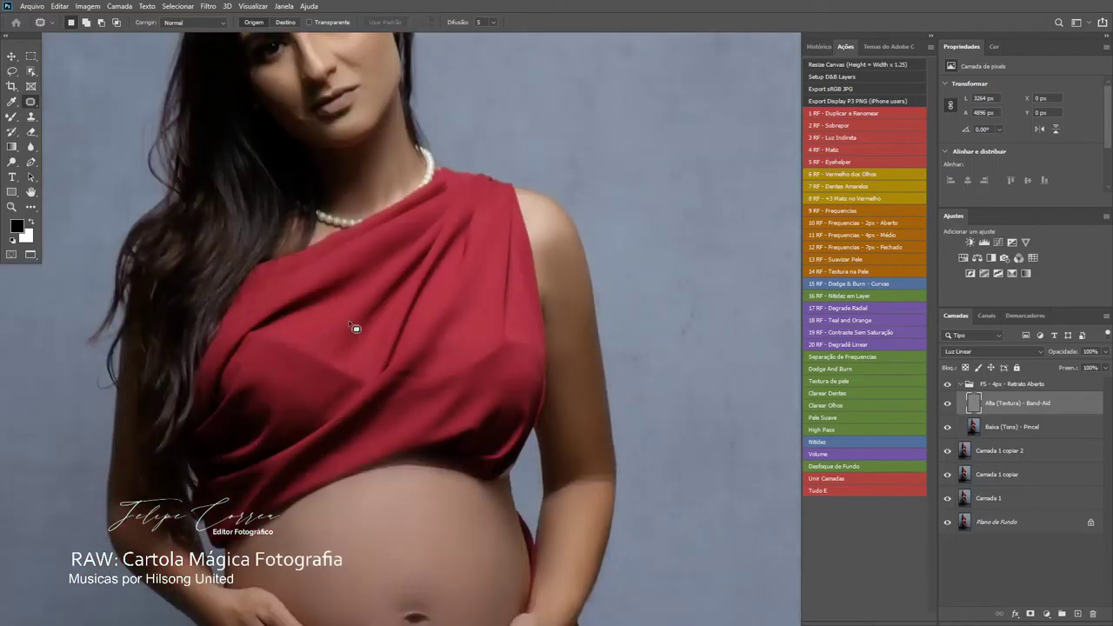
scroll(332, 319, down, 8)
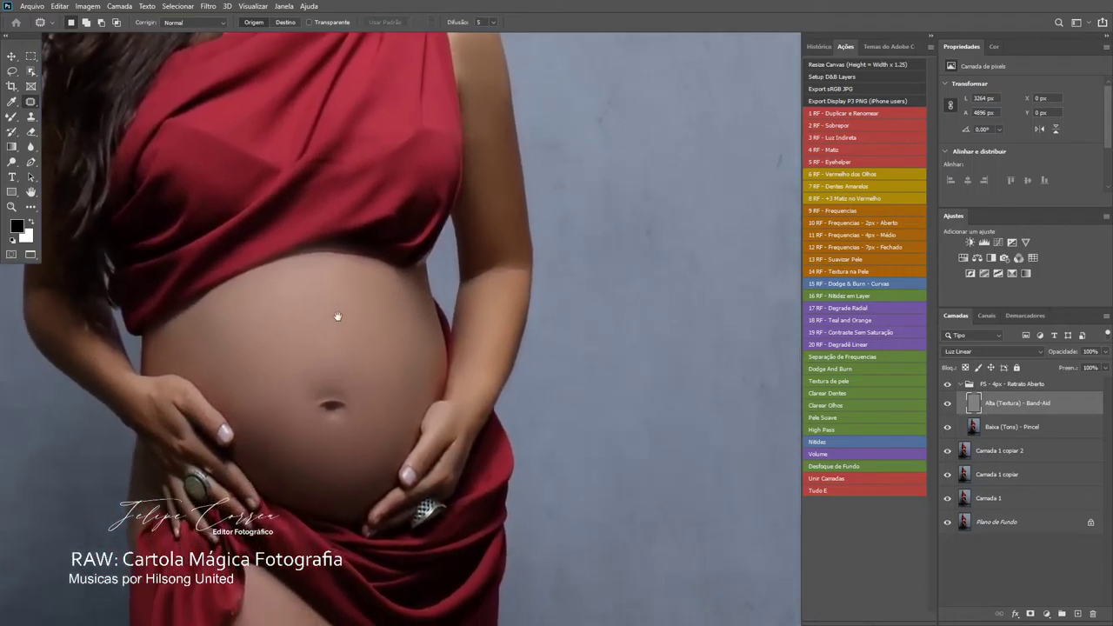
scroll(482, 348, up, 6)
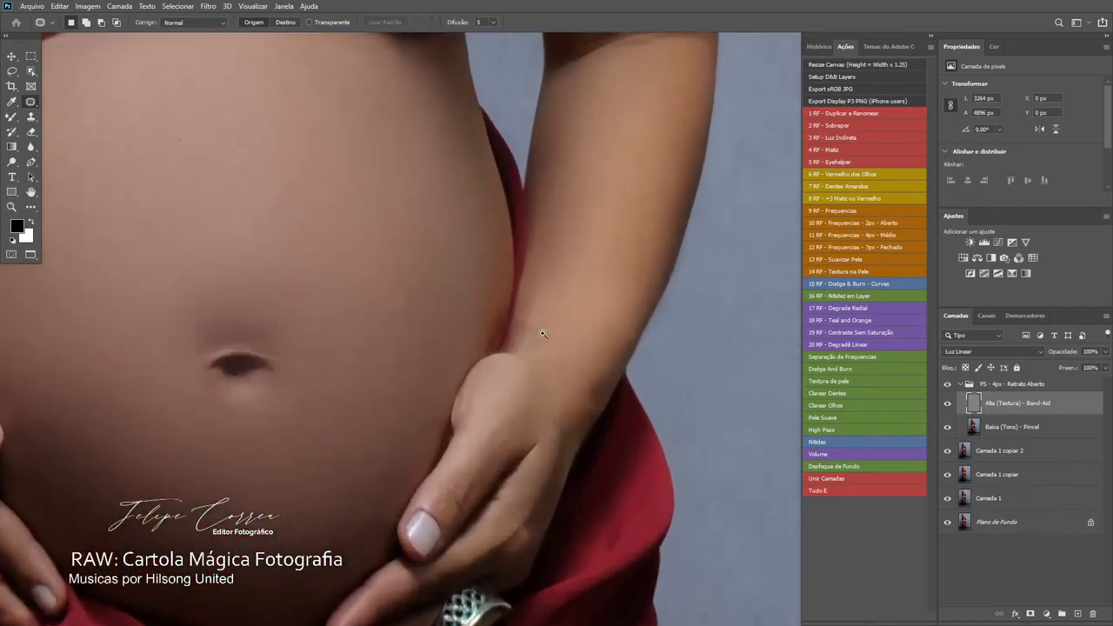
mouse_move(544, 235)
mouse_down()
mouse_move(508, 355)
mouse_move(588, 218)
mouse_up()
key(ctrl+d)
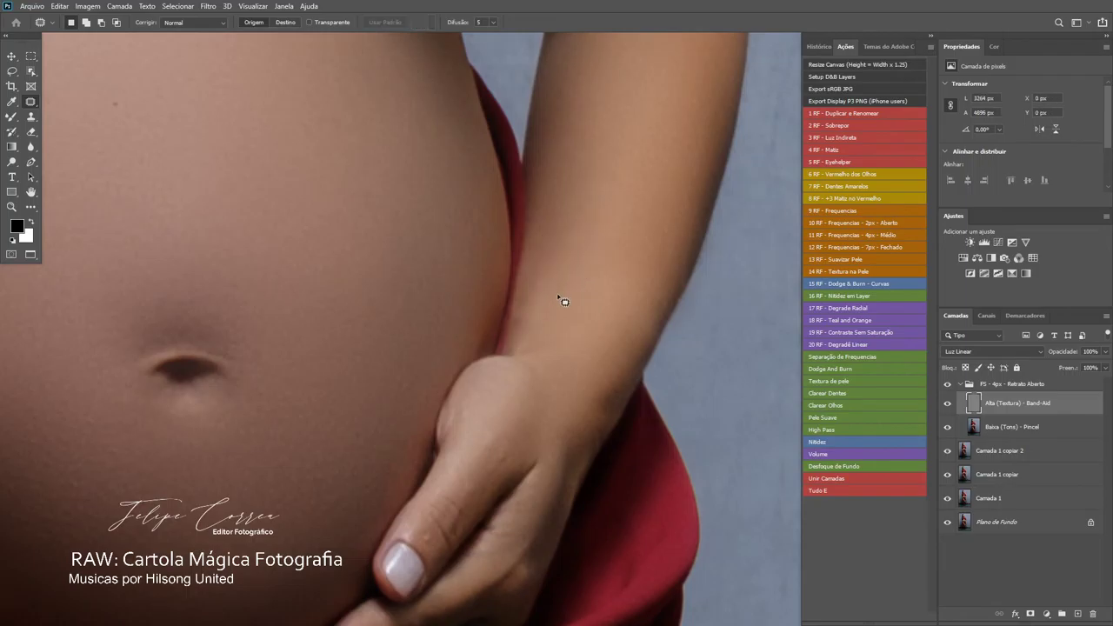
- Patch the marks on the outer edge of the forearm and the crease on the inner wrist
drag(522, 300, 558, 203)
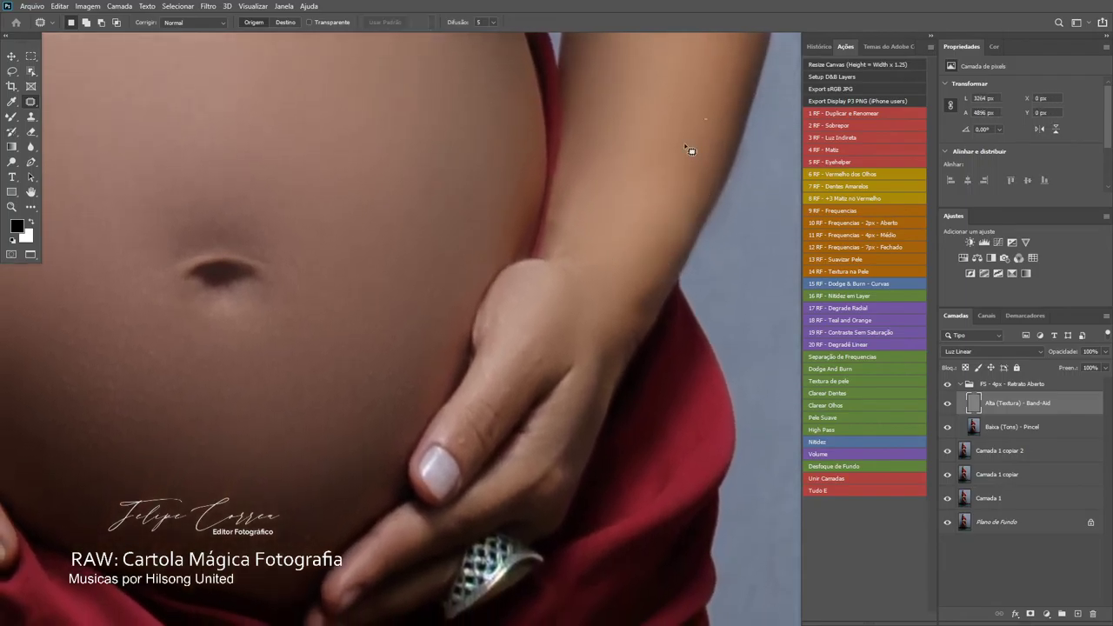
drag(676, 193, 687, 189)
drag(722, 115, 701, 142)
key(ctrl+d)
mouse_move(553, 212)
mouse_down()
mouse_move(581, 183)
mouse_move(556, 138)
mouse_up()
key(ctrl+d)
- Patch the creases on the thumb, its knuckle and the back of the hand wearing the latticed ring
drag(499, 296, 501, 293)
mouse_move(500, 293)
mouse_down()
mouse_move(525, 276)
mouse_move(504, 273)
mouse_move(479, 328)
mouse_move(492, 295)
mouse_up()
key(ctrl+d)
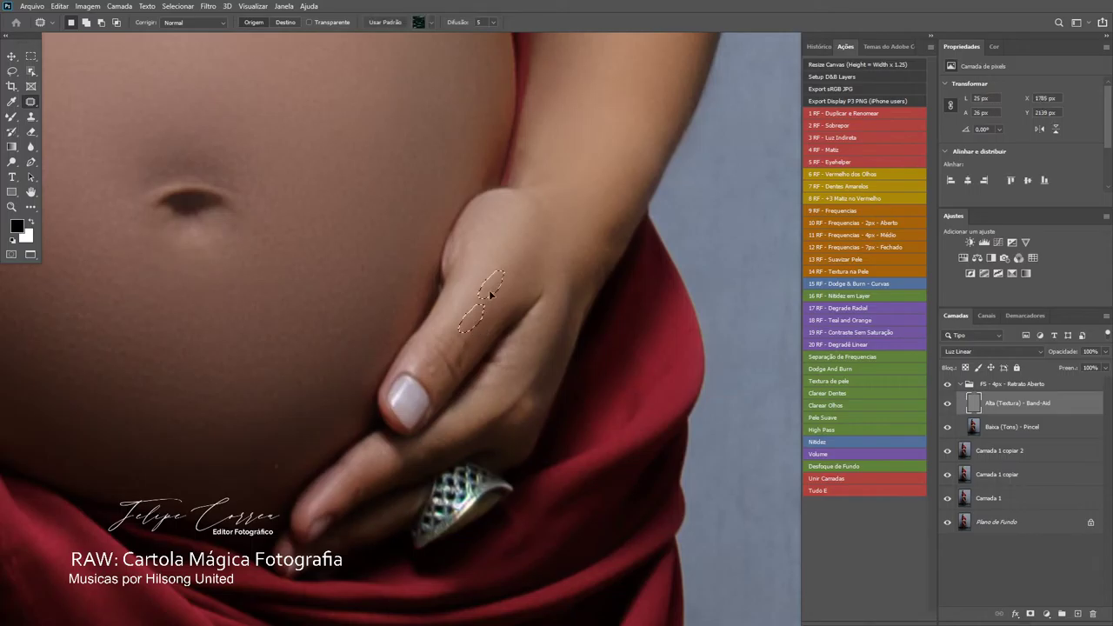
key(ctrl+d)
drag(437, 380, 434, 362)
drag(438, 372, 421, 360)
key(ctrl+d)
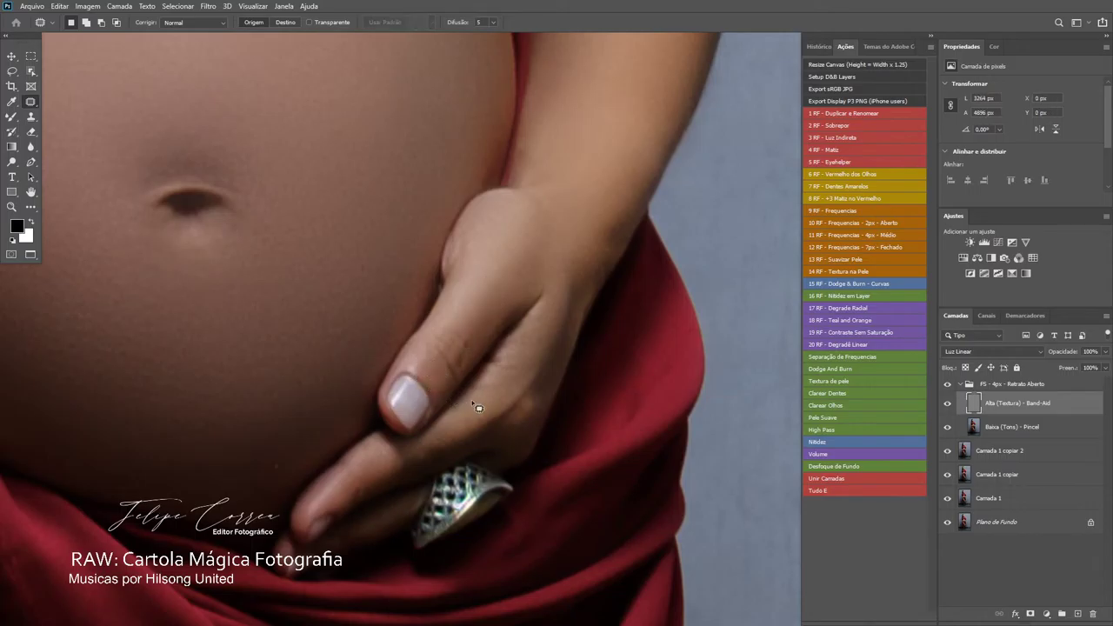
drag(542, 335, 530, 345)
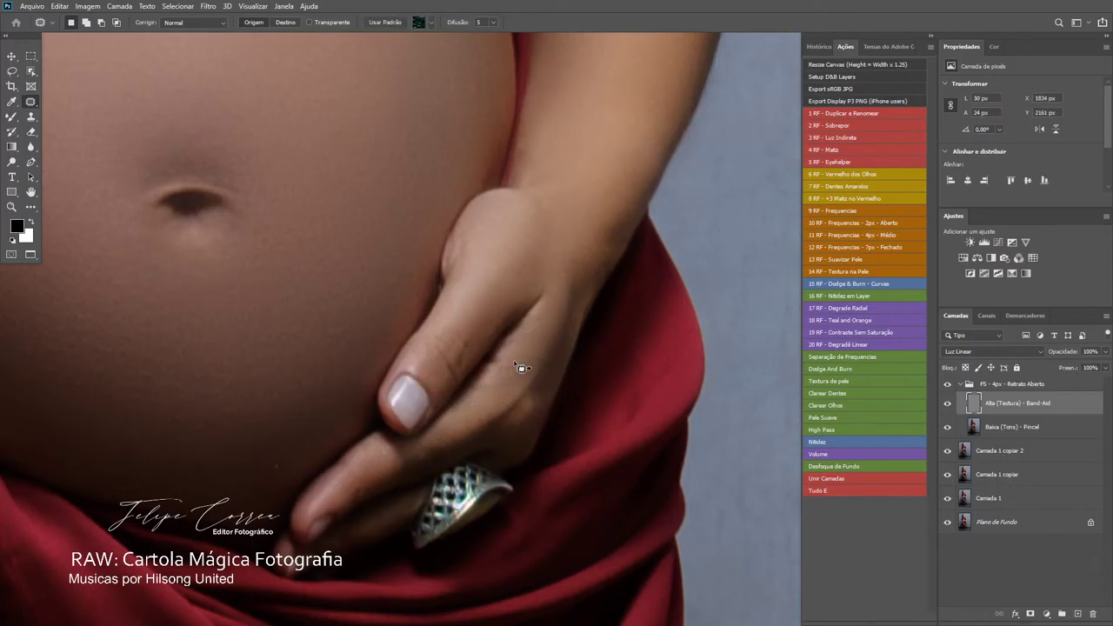
key(ctrl+d)
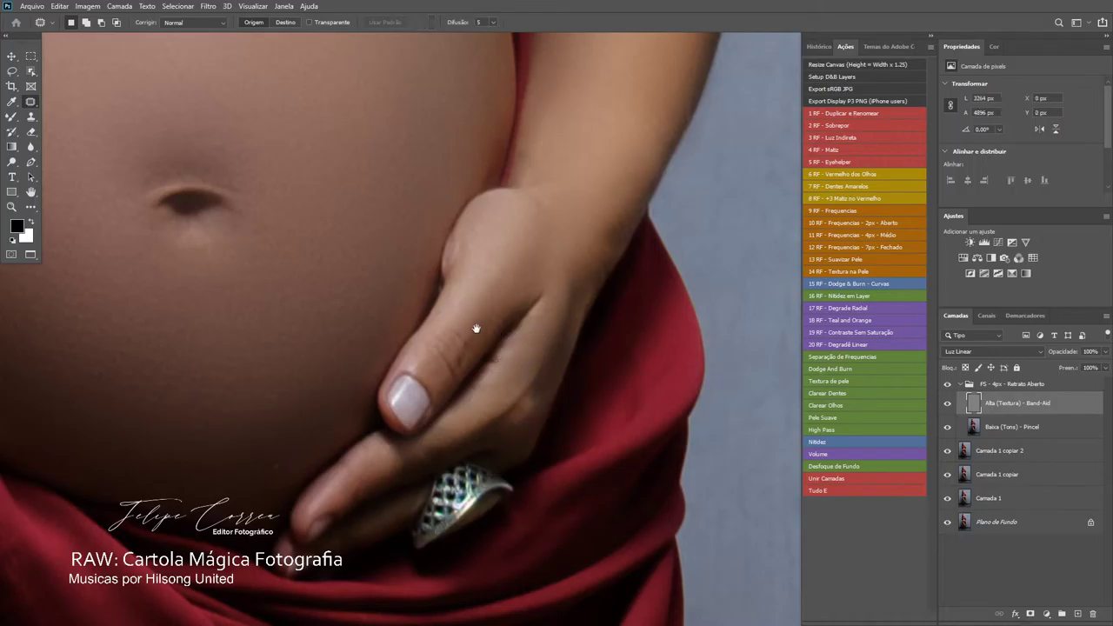
- Patch the small mark on the lower belly above the fingertips of the hand with the latticed ring
drag(475, 329, 543, 309)
drag(439, 418, 441, 413)
drag(439, 419, 395, 405)
key(ctrl+d)
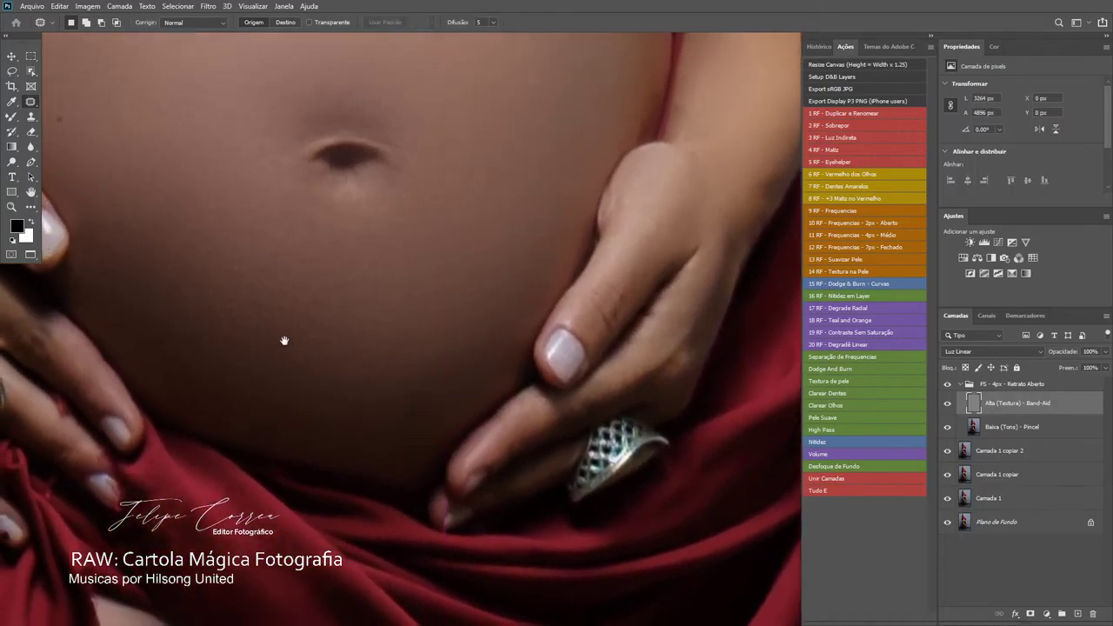
- Patch the lined area on the back of the hand wearing the oval ring with smoother skin near the wrist
drag(284, 341, 310, 392)
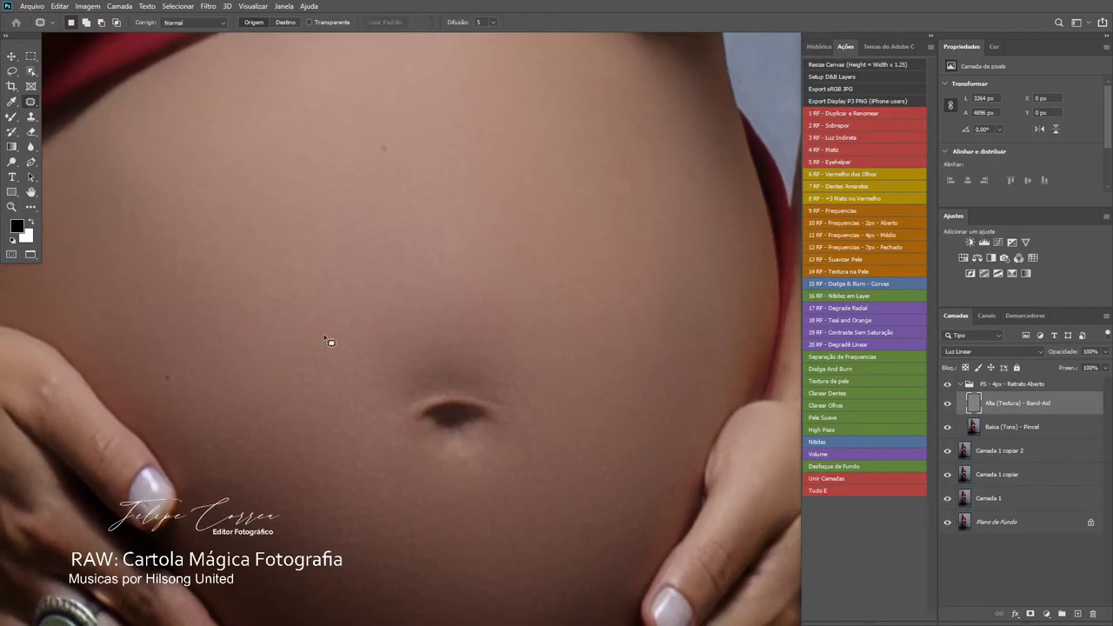
drag(303, 291, 299, 259)
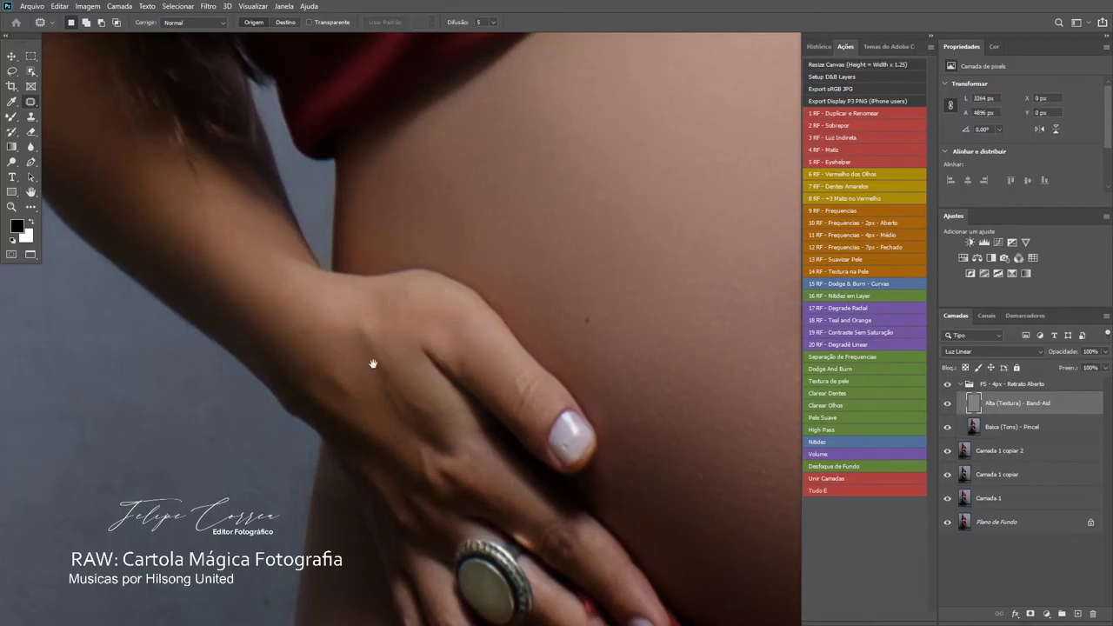
mouse_move(373, 365)
mouse_down()
mouse_move(360, 336)
mouse_move(319, 335)
mouse_move(298, 316)
mouse_move(326, 358)
mouse_move(362, 359)
mouse_move(308, 289)
mouse_up()
drag(320, 295, 255, 269)
- Fade the hand patch to 50% opacity and clear the selection
key(ctrl+shift+f)
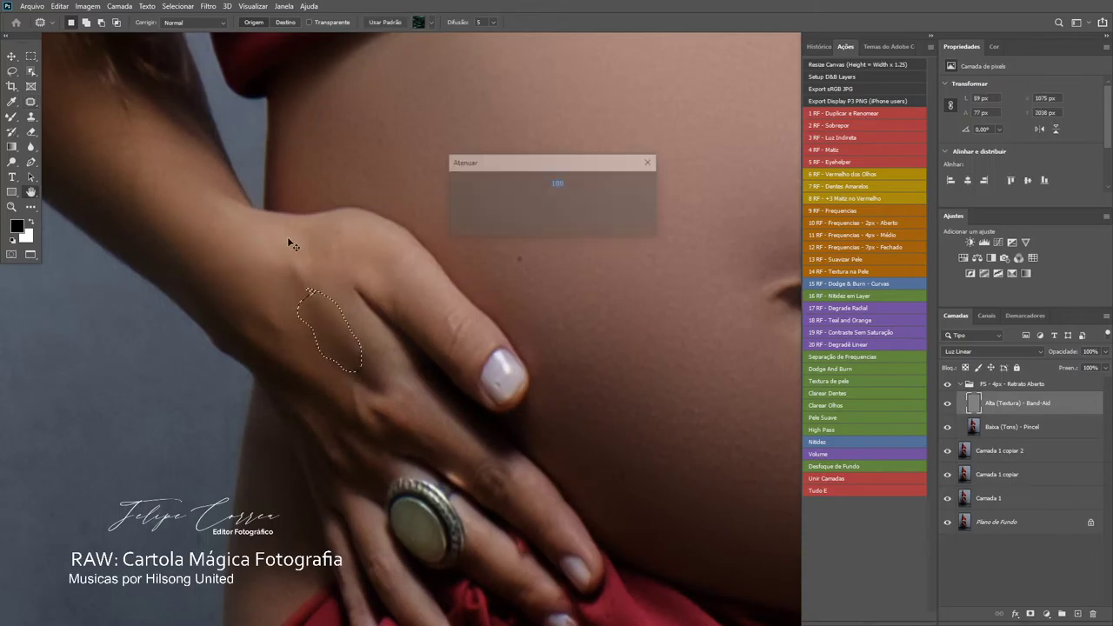
text(50)
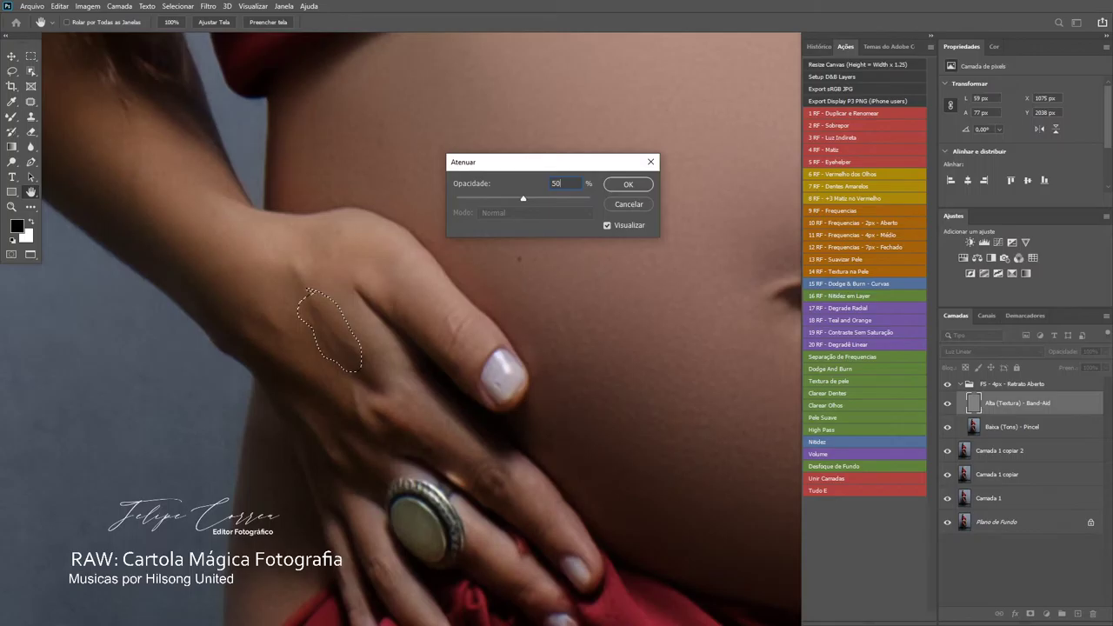
key(Return)
key(ctrl+d)
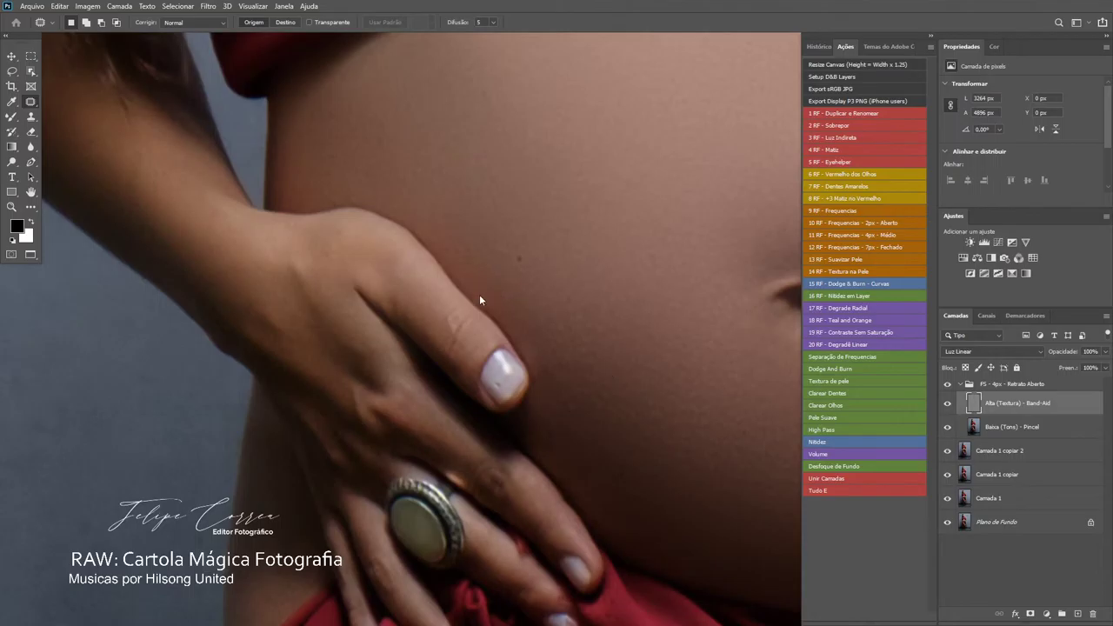
- Patch the mark on the upper thigh below the fringed dress edge with clean thigh texture
drag(380, 300, 415, 350)
drag(362, 432, 458, 158)
mouse_move(695, 483)
mouse_down()
mouse_move(473, 339)
mouse_move(457, 255)
mouse_up()
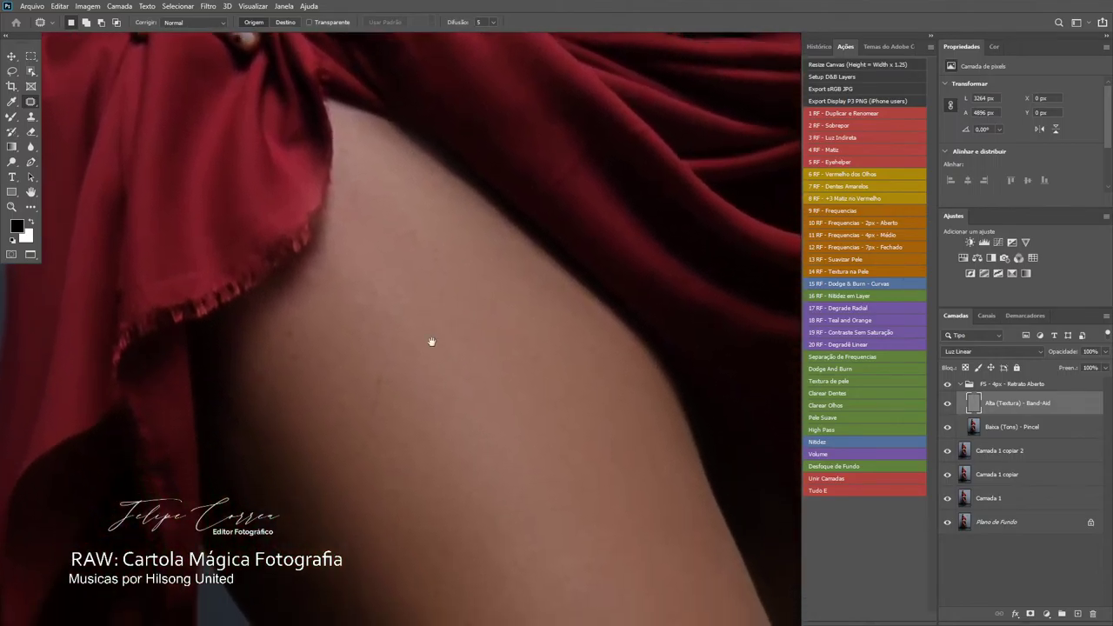
mouse_move(370, 318)
mouse_down()
mouse_move(344, 431)
mouse_move(371, 324)
mouse_up()
drag(356, 361, 395, 403)
key(ctrl+d)
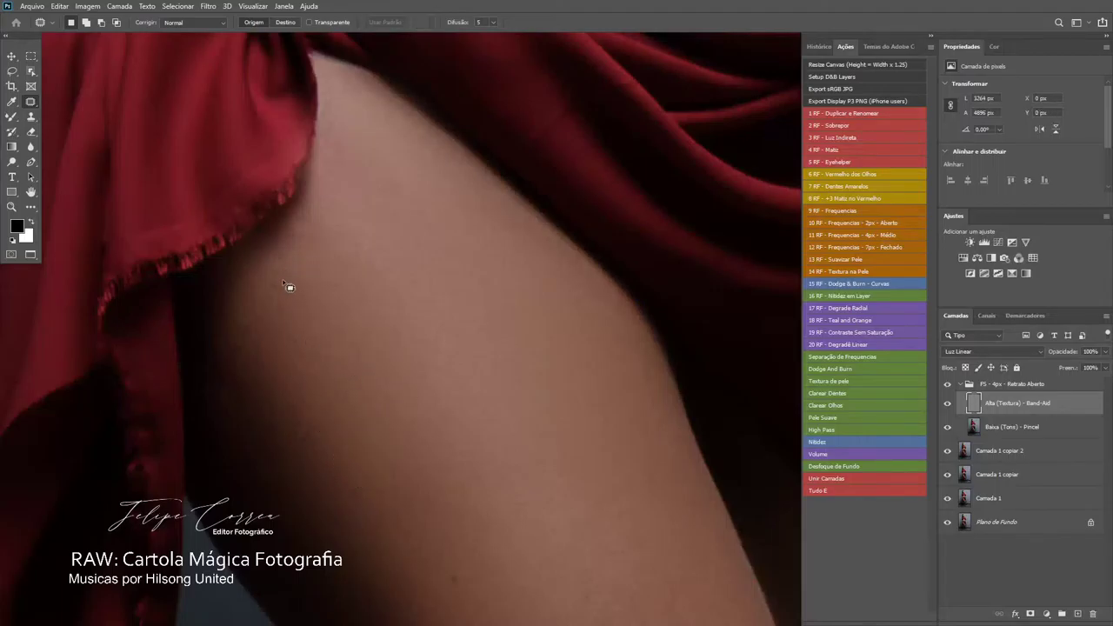
- Patch the thigh skin beside the fringed hem and the mark along the thigh's edge next to the draped fabric
drag(278, 263, 284, 266)
drag(289, 315, 324, 355)
key(ctrl+d)
drag(485, 189, 517, 250)
mouse_move(502, 230)
mouse_down()
mouse_move(399, 176)
mouse_move(455, 222)
mouse_move(447, 328)
mouse_up()
key(ctrl+d)
- Patch the shaded inner side of the thigh and the strip along its opposite edge with clean thigh texture
scroll(383, 270, down, 5)
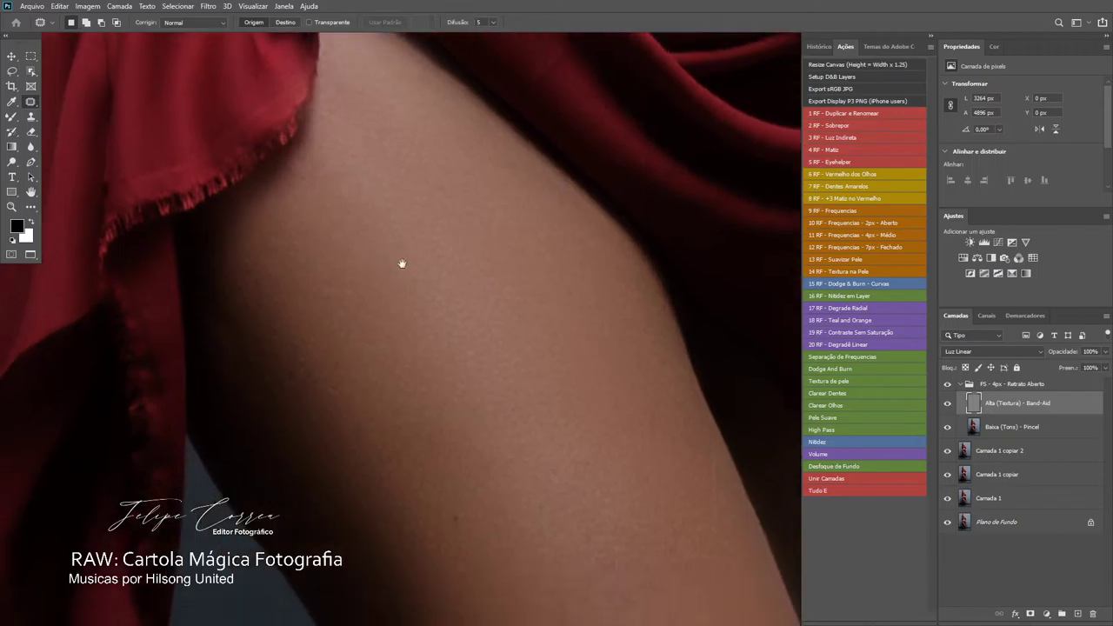
scroll(380, 345, down, 3)
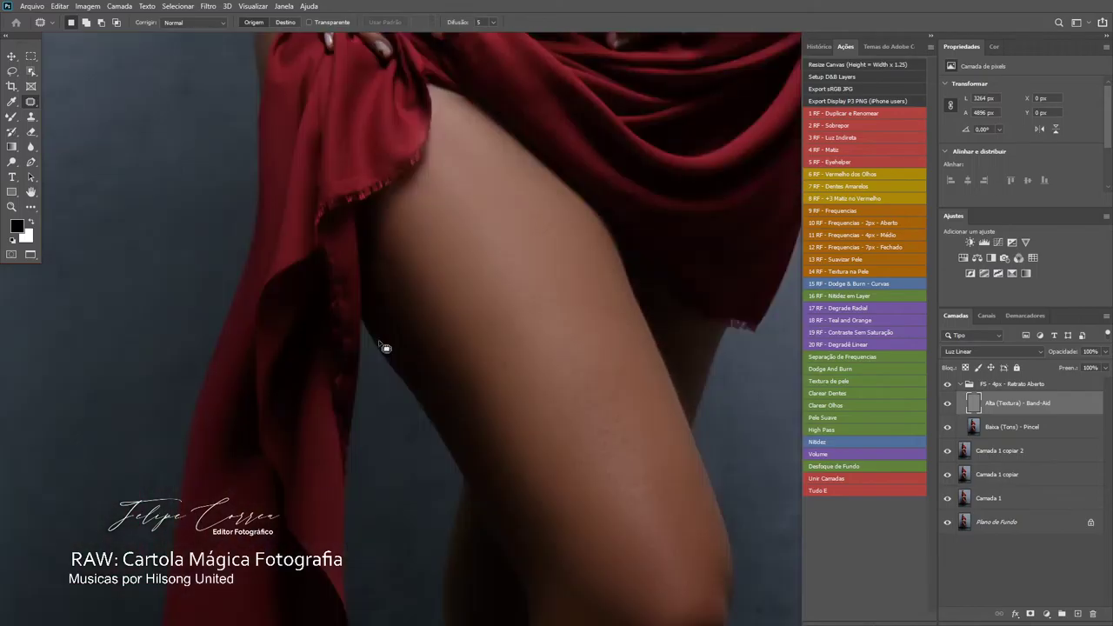
drag(445, 327, 458, 359)
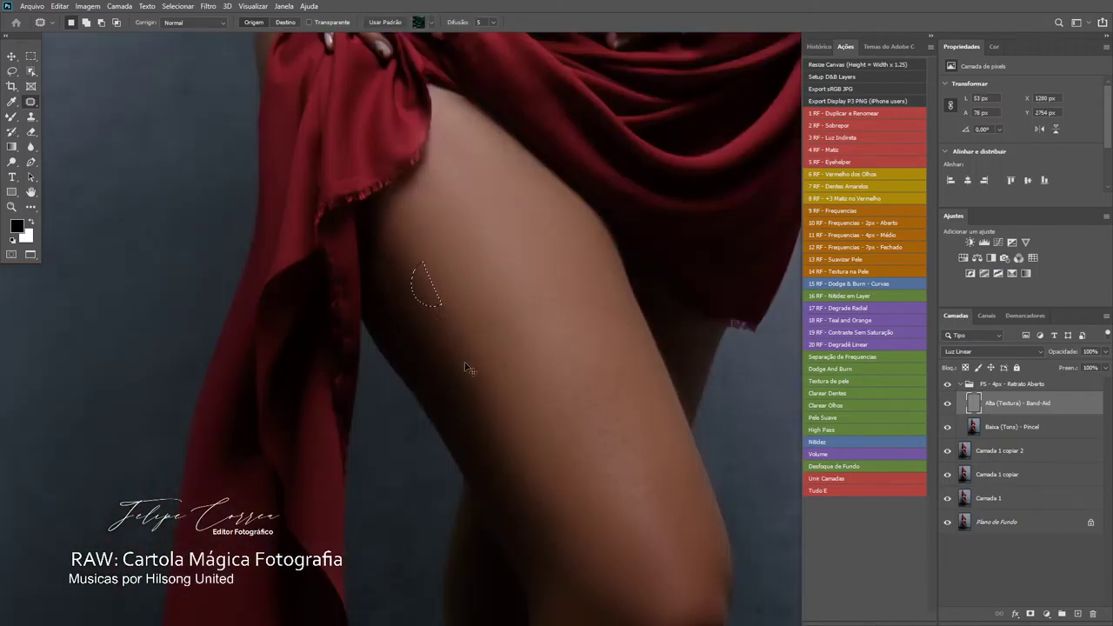
key(ctrl+d)
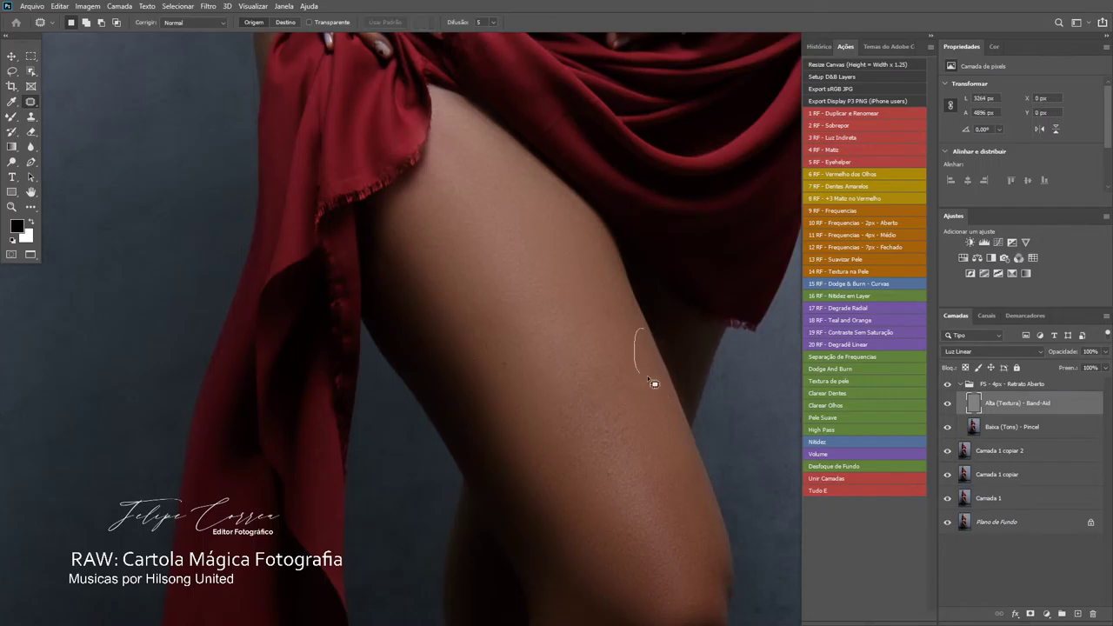
drag(647, 375, 645, 376)
key(ctrl+d)
- Patch the skin across the front of the thigh and near the draped dress with smoother texture, clearing the selection
mouse_move(568, 336)
mouse_down()
mouse_move(537, 270)
mouse_move(520, 148)
mouse_move(541, 277)
mouse_up()
mouse_move(607, 215)
mouse_down()
mouse_move(606, 252)
mouse_move(619, 260)
mouse_move(581, 313)
mouse_up()
scroll(567, 264, down, 5)
key(ctrl+d)
- Patch the marks on the ankle and the front of the foot with clean skin texture
scroll(531, 252, down, 8)
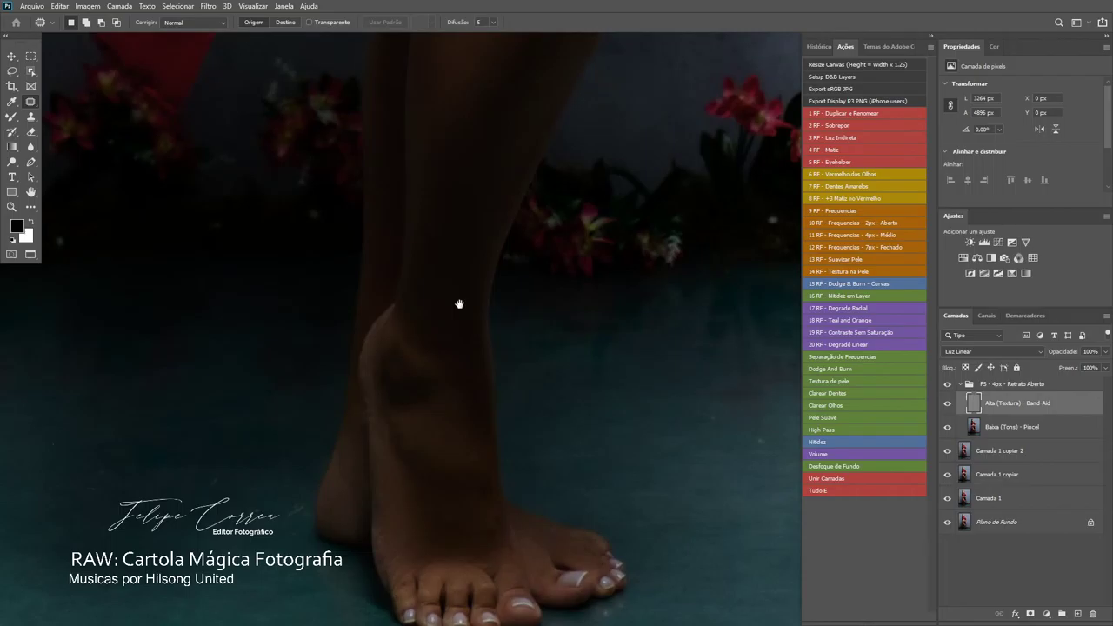
drag(459, 304, 486, 219)
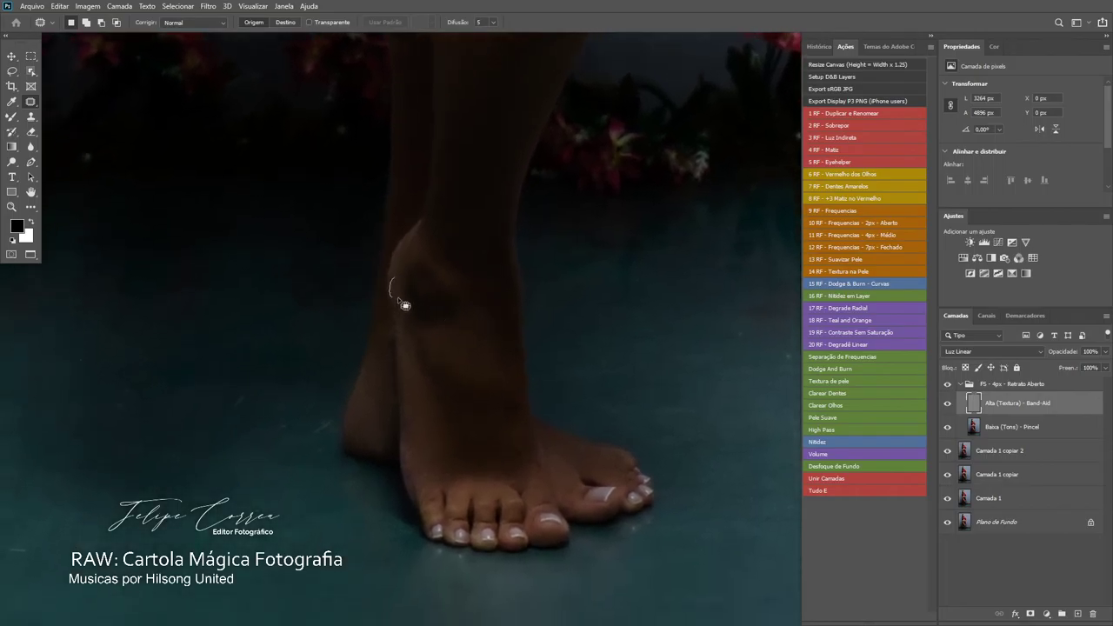
drag(397, 296, 400, 302)
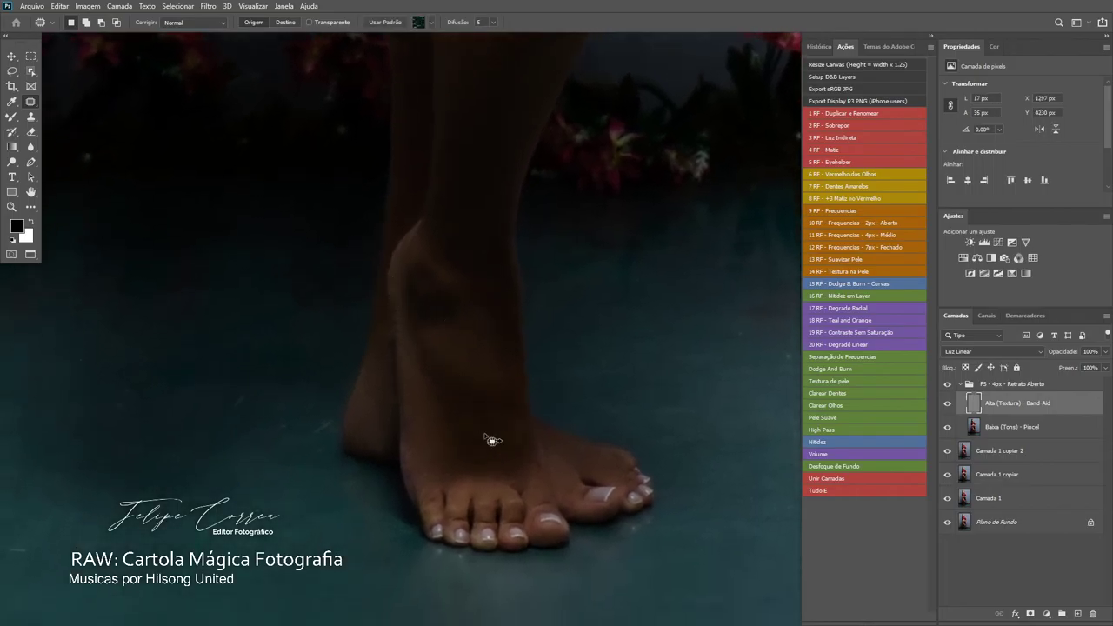
mouse_move(491, 441)
mouse_down()
mouse_move(542, 462)
mouse_move(512, 462)
mouse_move(533, 425)
mouse_up()
key(ctrl+d)
key(ctrl+d)
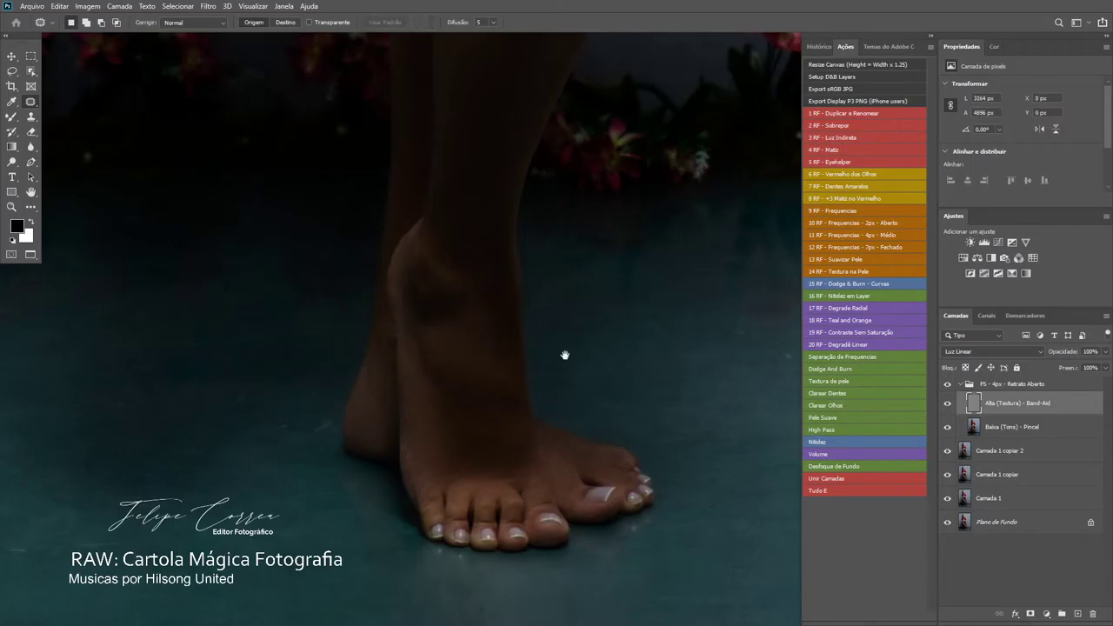
- Patch the specks and marks on the dark floor behind the heel with clean floor texture
drag(363, 403, 457, 336)
drag(347, 334, 345, 318)
mouse_move(200, 305)
mouse_down()
mouse_move(263, 322)
mouse_move(294, 306)
mouse_up()
drag(118, 445, 236, 467)
drag(158, 463, 297, 442)
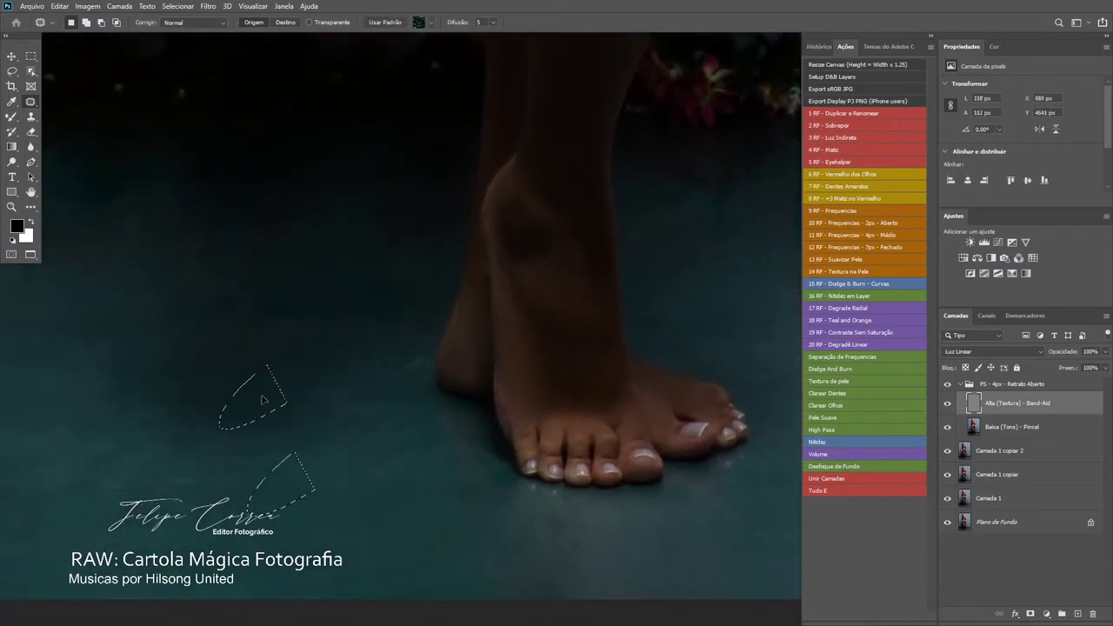
drag(262, 398, 266, 394)
mouse_move(414, 309)
mouse_down()
mouse_move(384, 394)
mouse_move(417, 323)
mouse_up()
drag(409, 334, 379, 308)
key(ctrl+d)
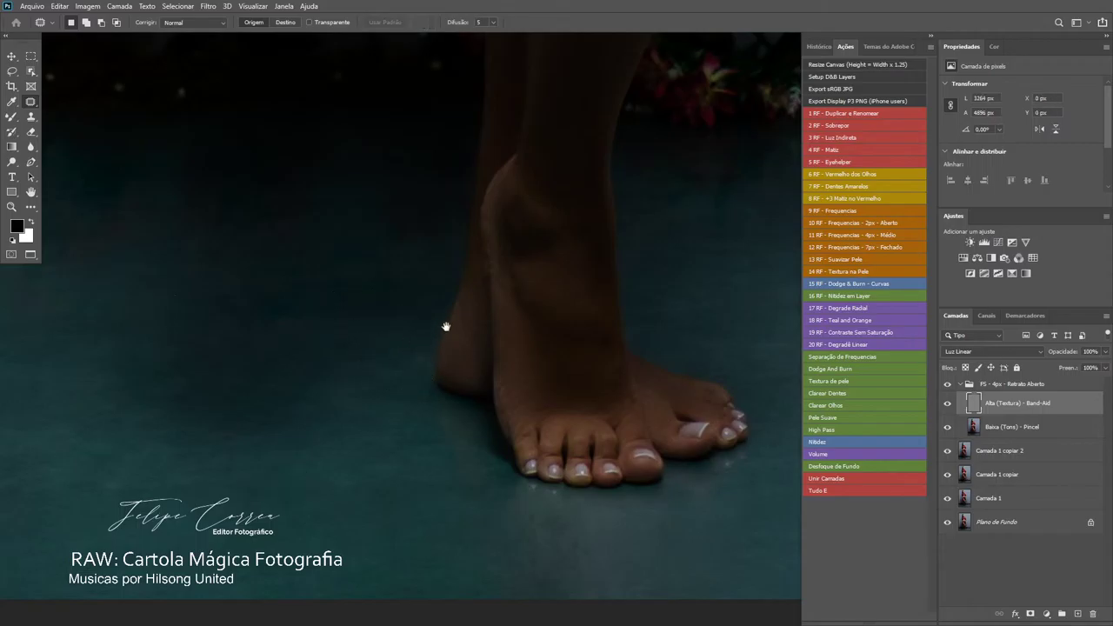
- Patch the scuffs on the floor in front of the toes with clean floor texture
drag(446, 327, 364, 321)
drag(605, 293, 582, 301)
mouse_move(541, 249)
mouse_down()
mouse_move(516, 289)
mouse_move(558, 273)
mouse_up()
drag(536, 270, 614, 285)
drag(592, 285, 666, 350)
drag(635, 355, 526, 411)
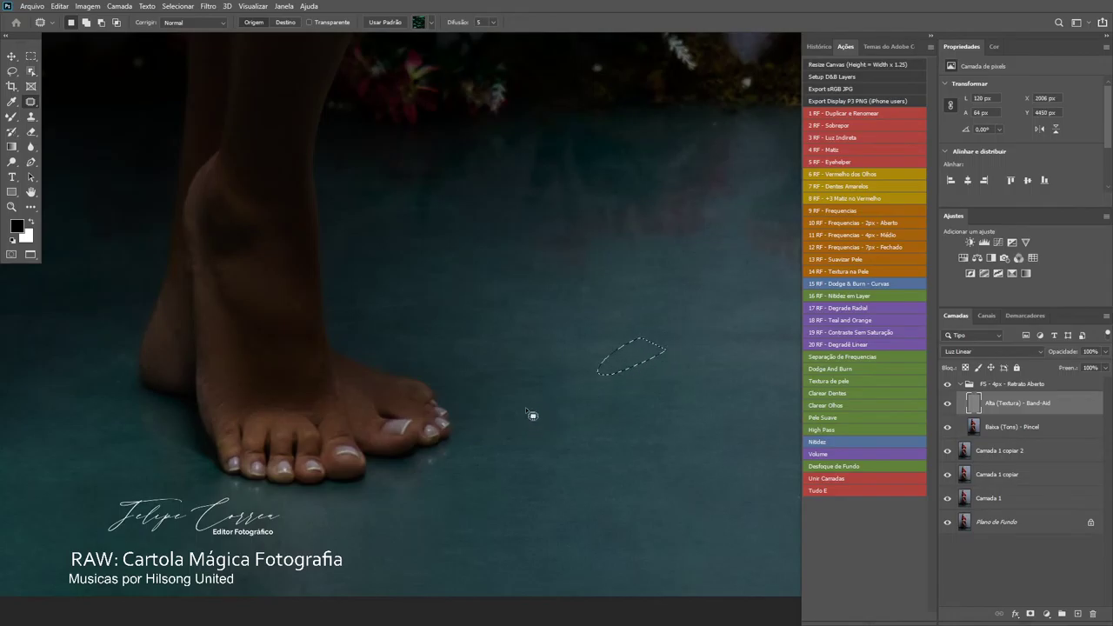
drag(487, 457, 554, 420)
drag(548, 423, 627, 384)
key(ctrl+d)
- Patch the dark marks on the floor below the flower reflections, including the small speck near the front
drag(676, 307, 469, 332)
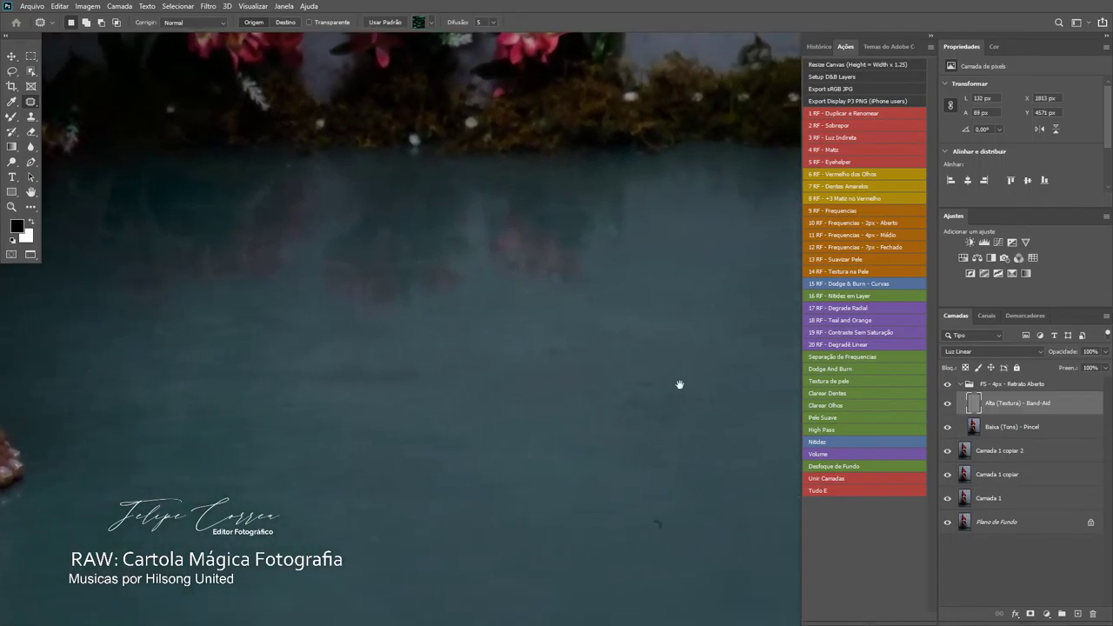
drag(668, 369, 646, 374)
drag(653, 374, 603, 419)
key(ctrl+d)
mouse_move(666, 520)
mouse_down()
mouse_move(653, 523)
mouse_move(575, 439)
mouse_up()
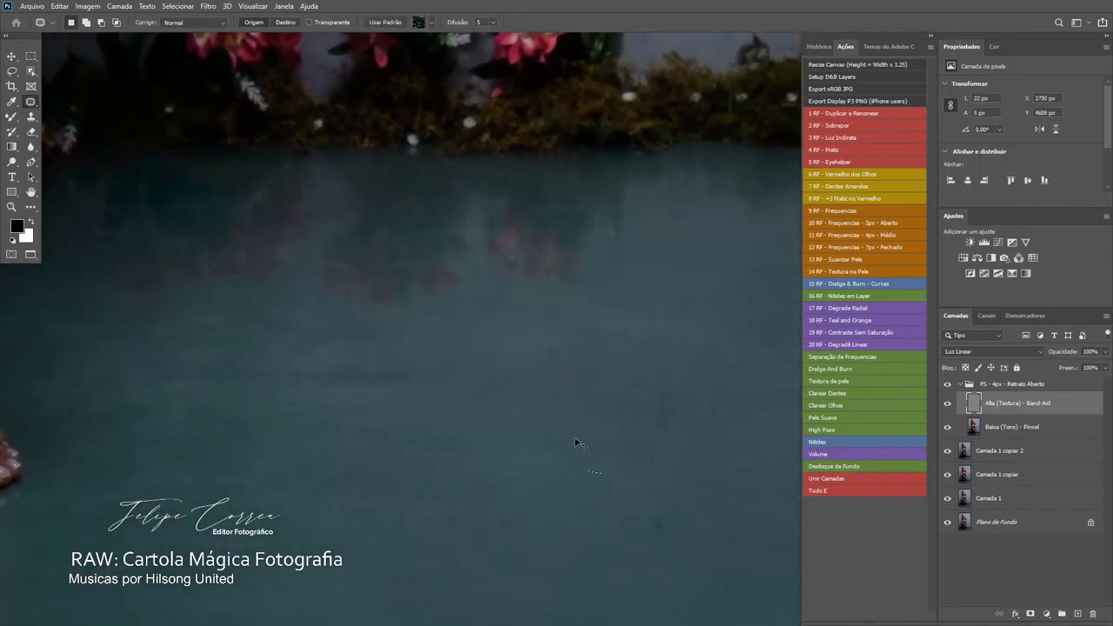
- Patch the remaining streaks and stains on the floor toward the photo's edge, then clear the selection
scroll(574, 441, down, 3)
drag(683, 439, 677, 443)
drag(642, 454, 639, 422)
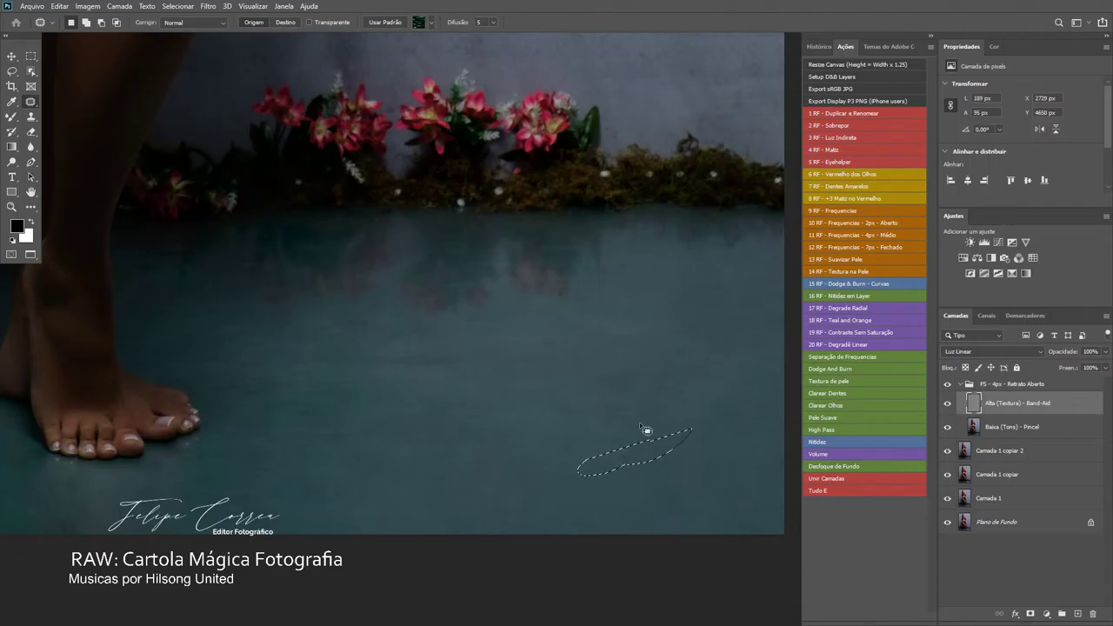
mouse_move(646, 367)
mouse_down()
mouse_move(629, 409)
mouse_move(659, 381)
mouse_up()
mouse_move(628, 386)
mouse_down()
mouse_move(643, 481)
mouse_move(623, 408)
mouse_up()
mouse_move(585, 335)
mouse_down()
mouse_move(565, 327)
mouse_move(614, 325)
mouse_up()
drag(717, 367, 648, 365)
key(ctrl+d)
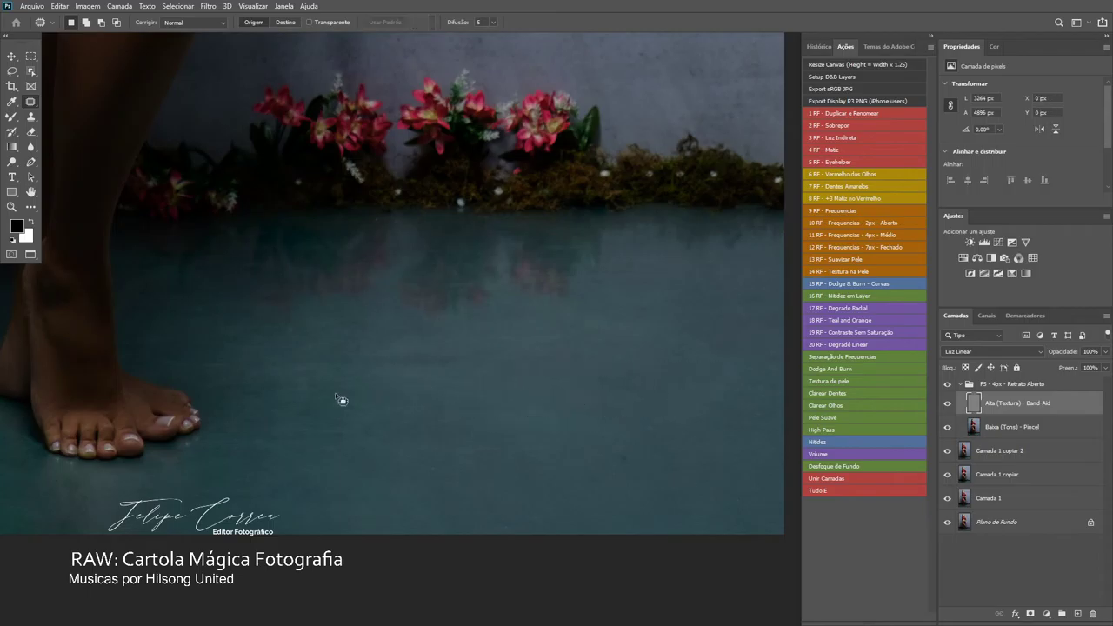
- Patch the marks on the blue wall backdrop beside the woman with clean wall texture
drag(140, 417, 548, 314)
drag(130, 383, 334, 333)
drag(375, 153, 458, 275)
drag(445, 212, 407, 388)
drag(435, 130, 386, 309)
drag(330, 316, 319, 391)
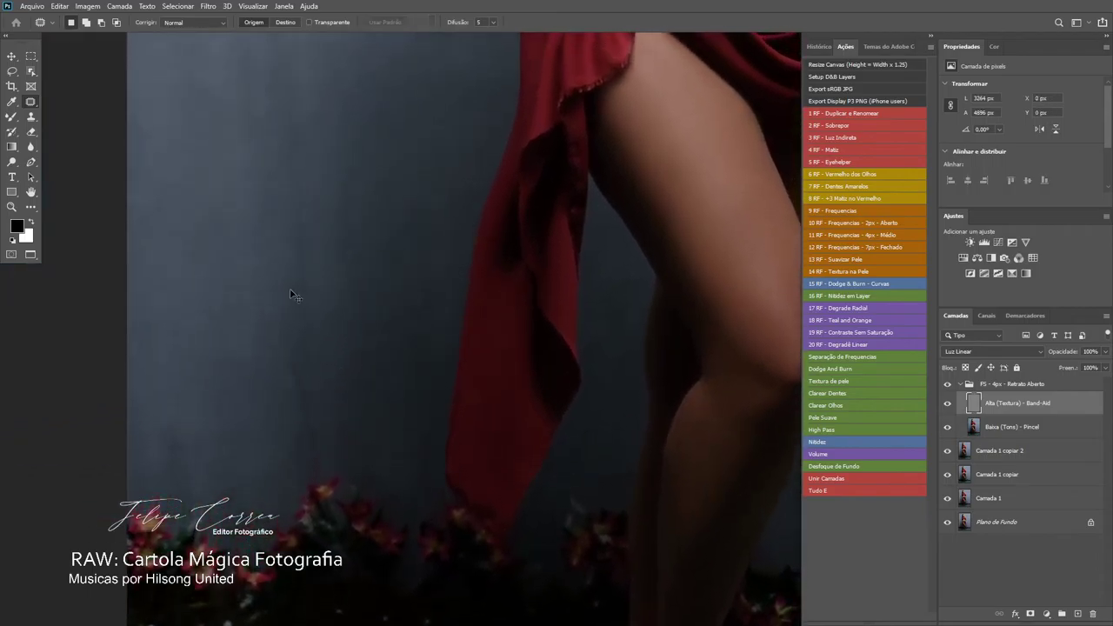
key(ctrl+minus)
mouse_move(606, 254)
mouse_down()
mouse_move(426, 441)
mouse_move(360, 547)
mouse_up()
drag(516, 299, 518, 328)
mouse_move(640, 299)
mouse_down()
mouse_move(631, 277)
mouse_move(645, 282)
mouse_up()
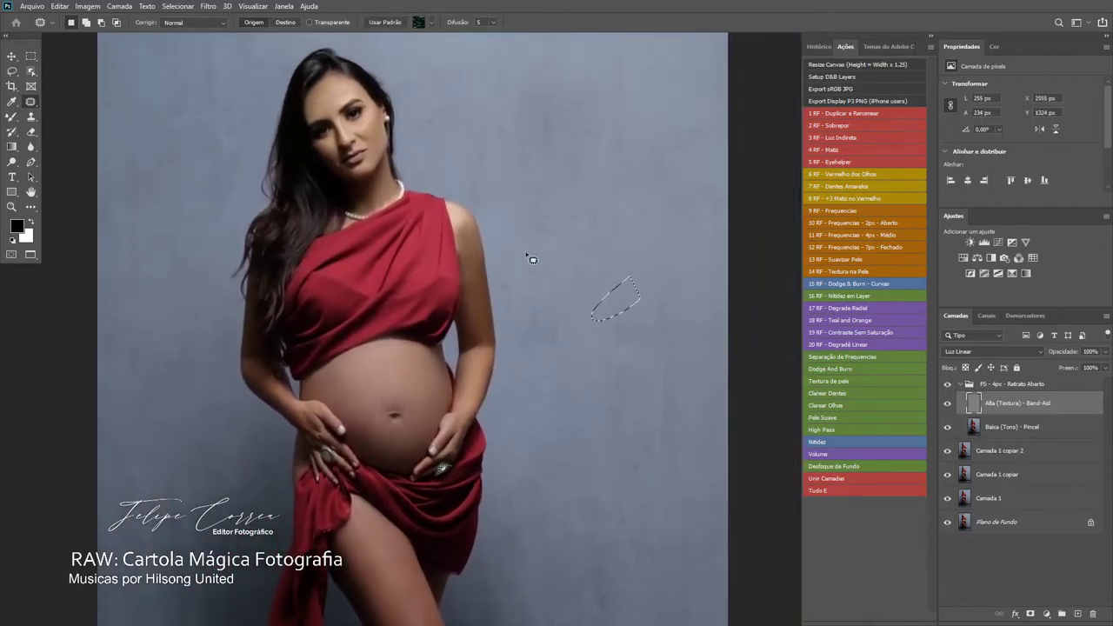
mouse_move(530, 249)
mouse_down()
mouse_move(562, 236)
mouse_move(527, 246)
mouse_up()
key(ctrl+d)
- Bring the whole photo into view and collapse the FS - 4px - Retrato Aberto layer group
drag(481, 161, 481, 202)
key(ctrl+minus)
key(ctrl+minus)
key(ctrl+minus)
key(ctrl+plus)
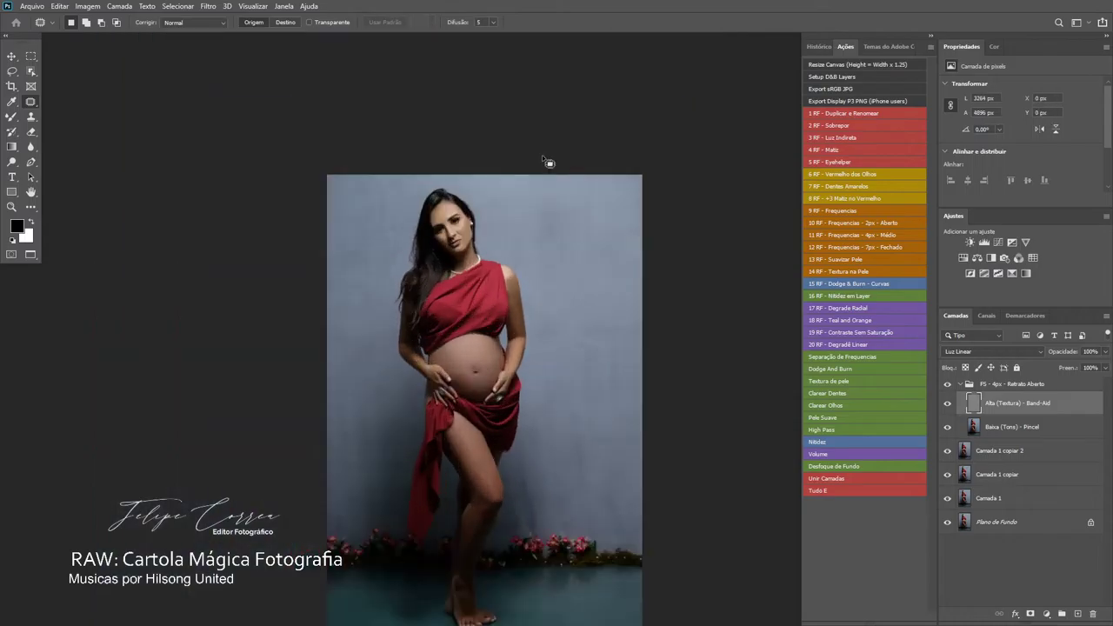
drag(415, 271, 389, 223)
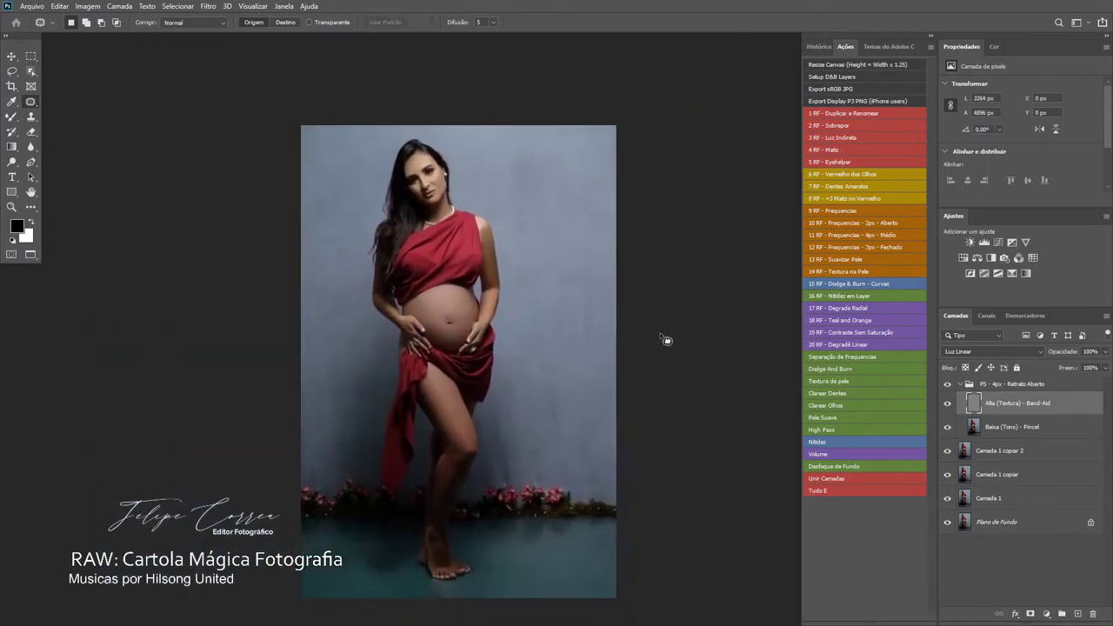
click(960, 385)
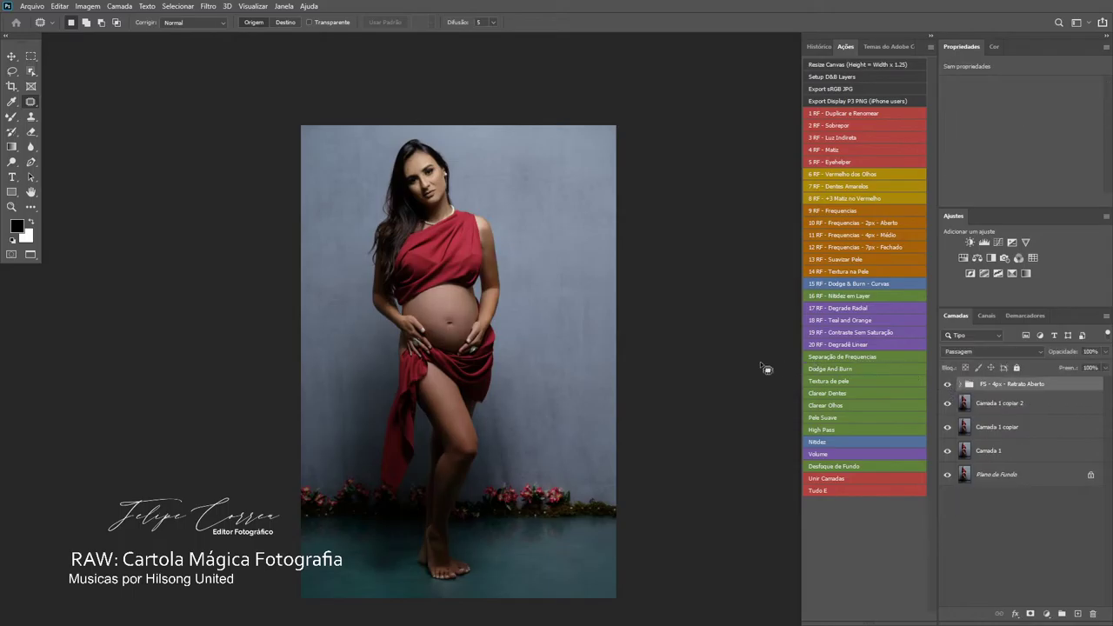
drag(637, 284, 632, 280)
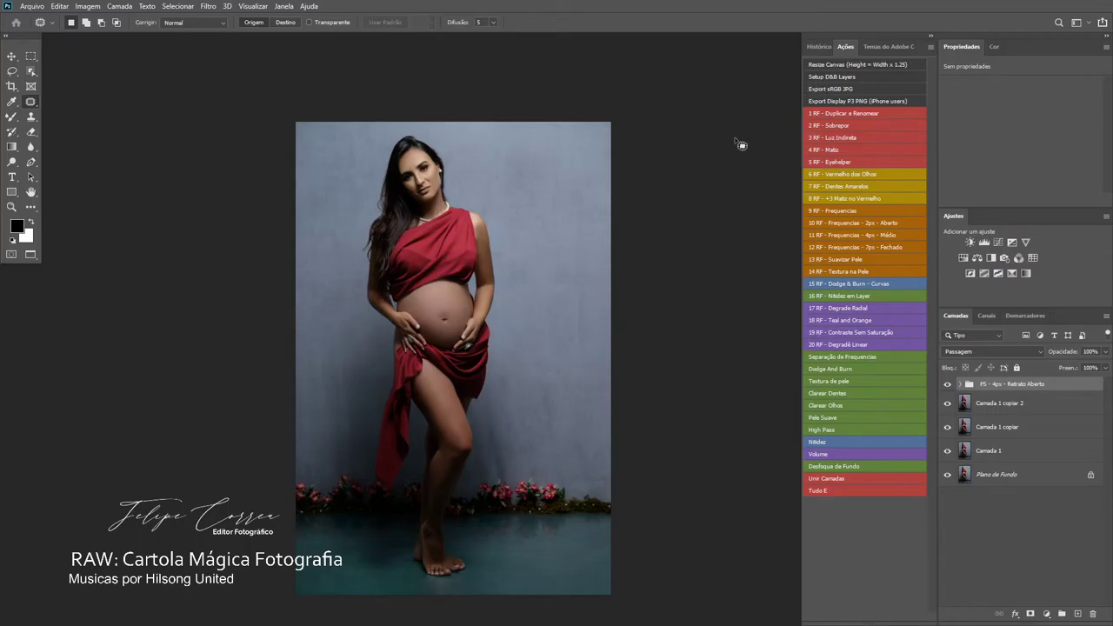
- Run the Setup D&B Layers action and make the D&B Assist group visible
click(810, 91)
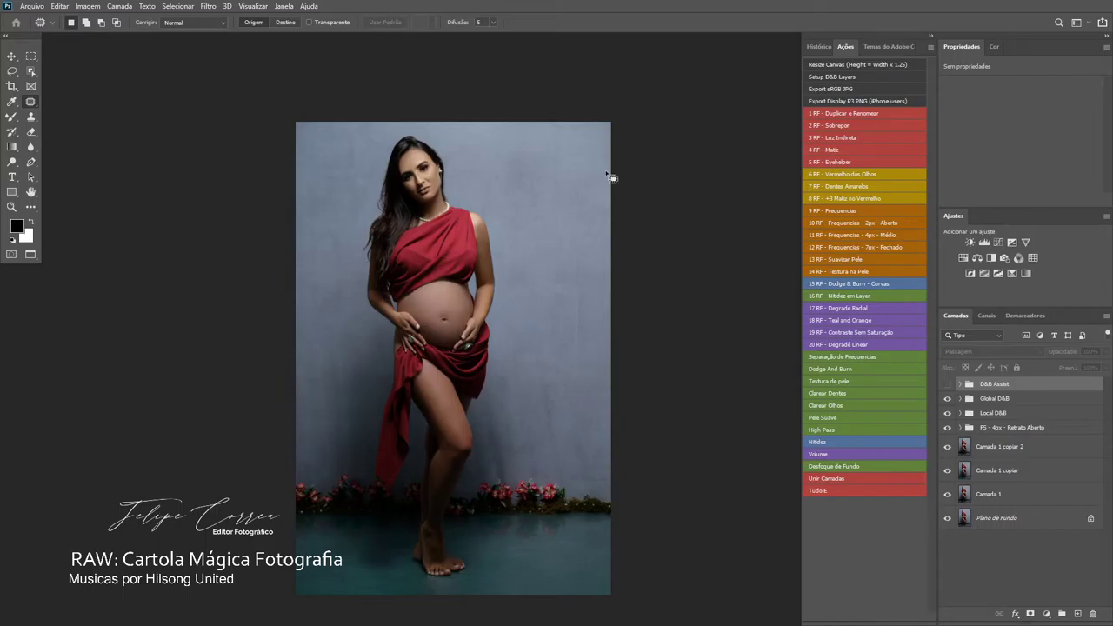
click(948, 384)
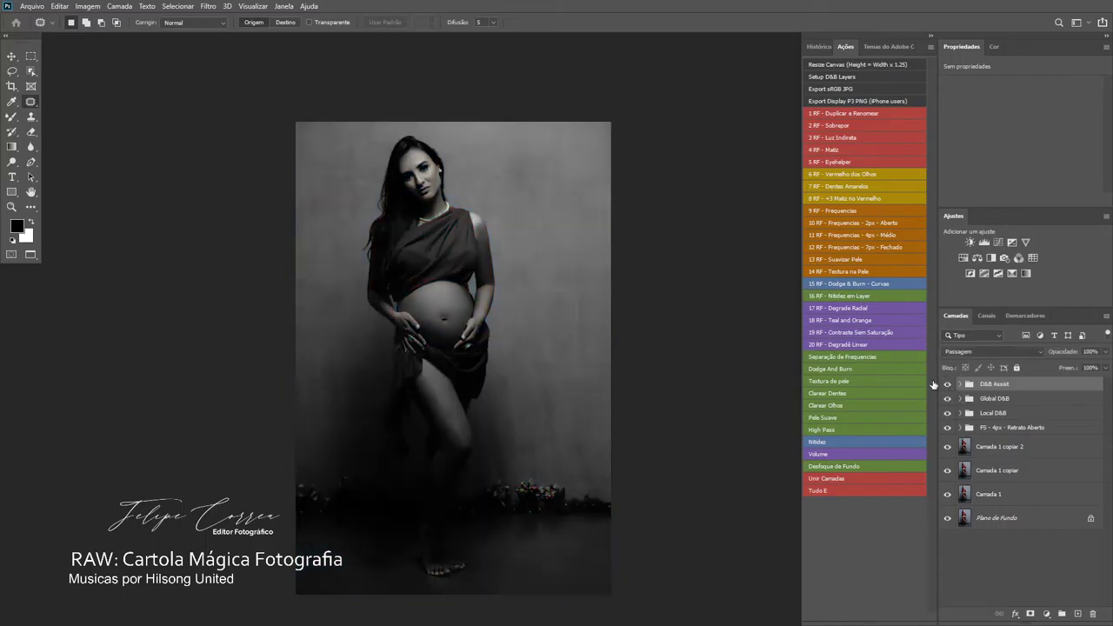
scroll(411, 158, up, 5)
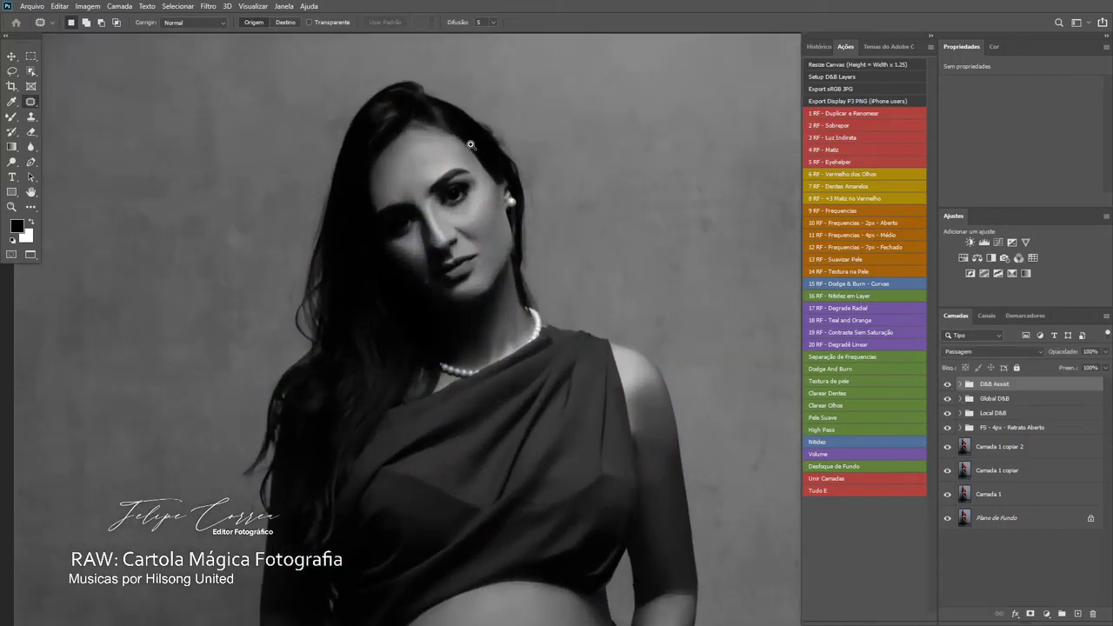
- Expand the Global D&B group, select the Global Dodge mask, and ready the Brush tool with white paint
click(960, 398)
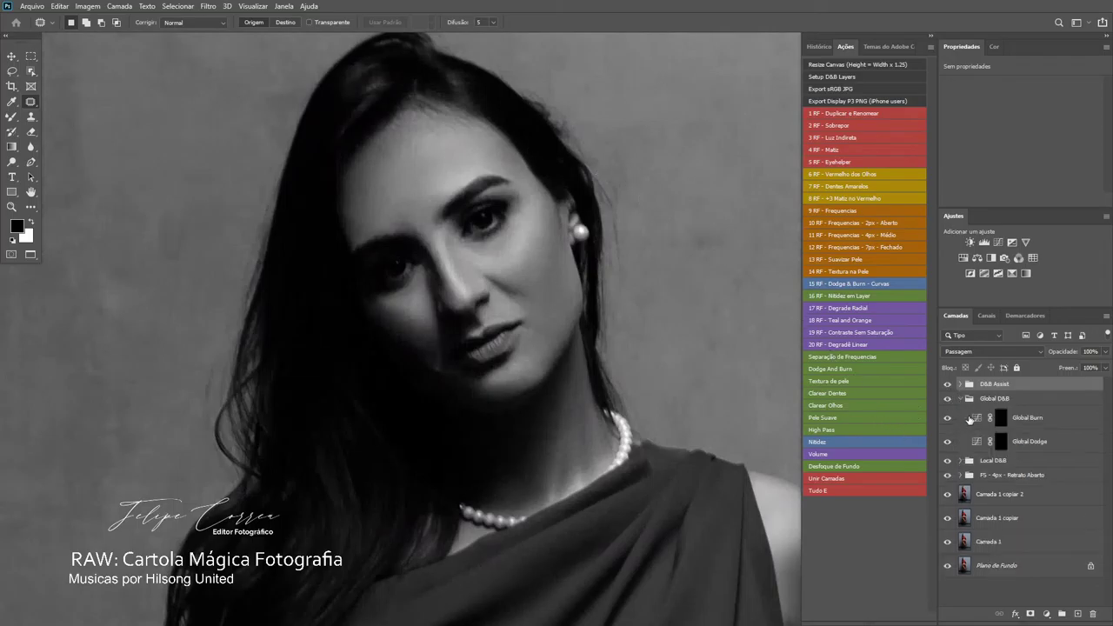
click(999, 443)
key(b)
key(x)
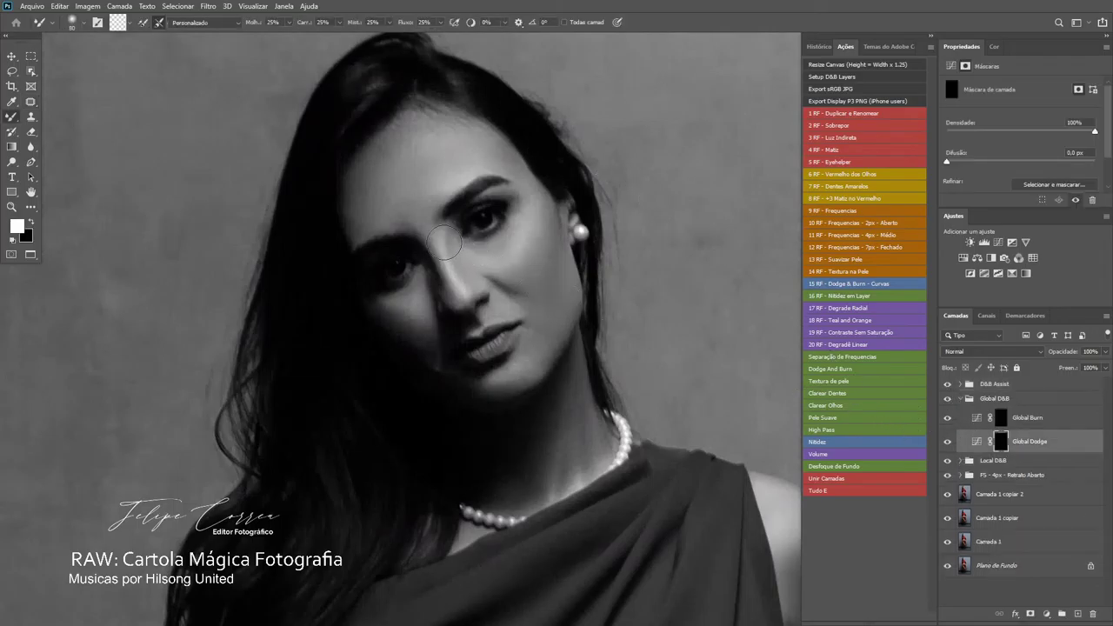
key(shift+b)
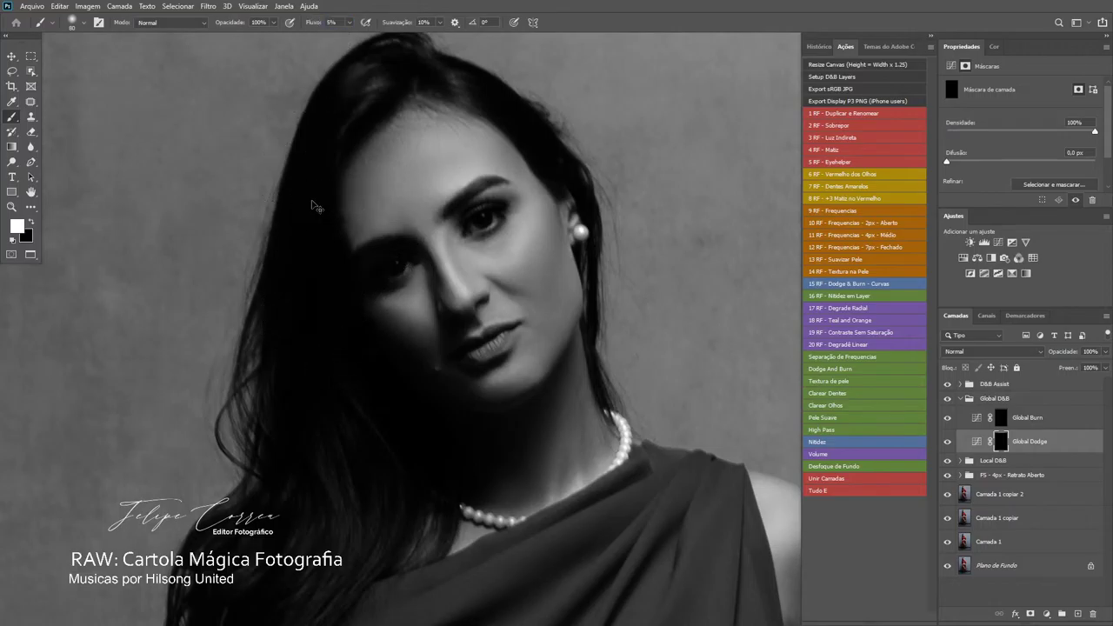
- Dodge the highlights on the forehead, nose and cheeks on the Global Dodge mask, reducing the brush to 50 px
scroll(312, 201, up, 1)
key(bracketright)
key(bracketright)
key(bracketright)
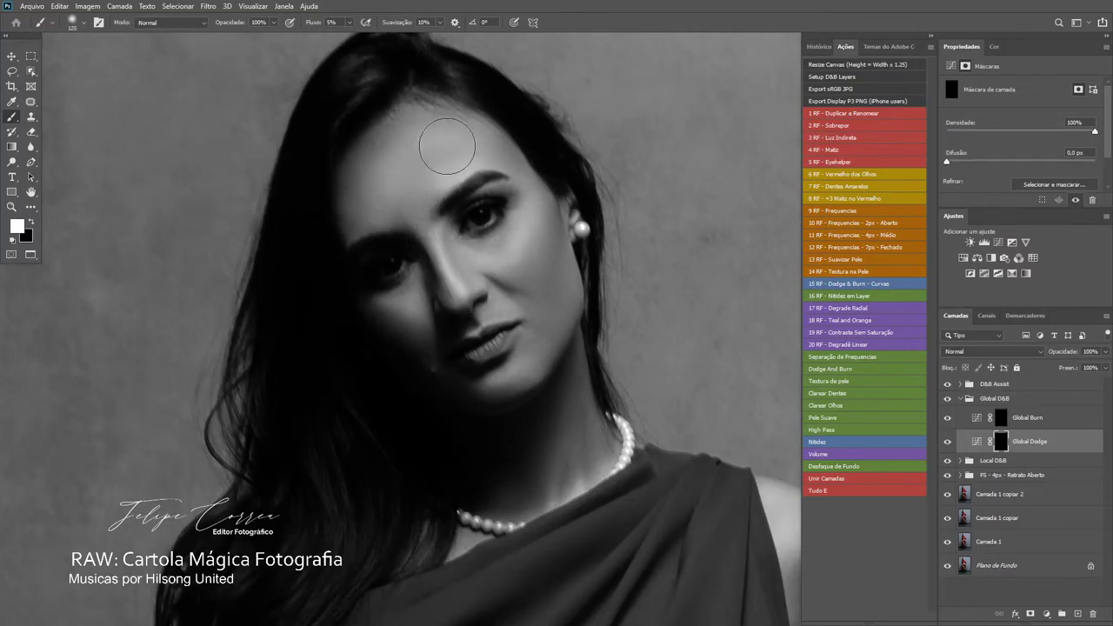
key(bracketleft)
key(bracketleft)
key(bracketleft)
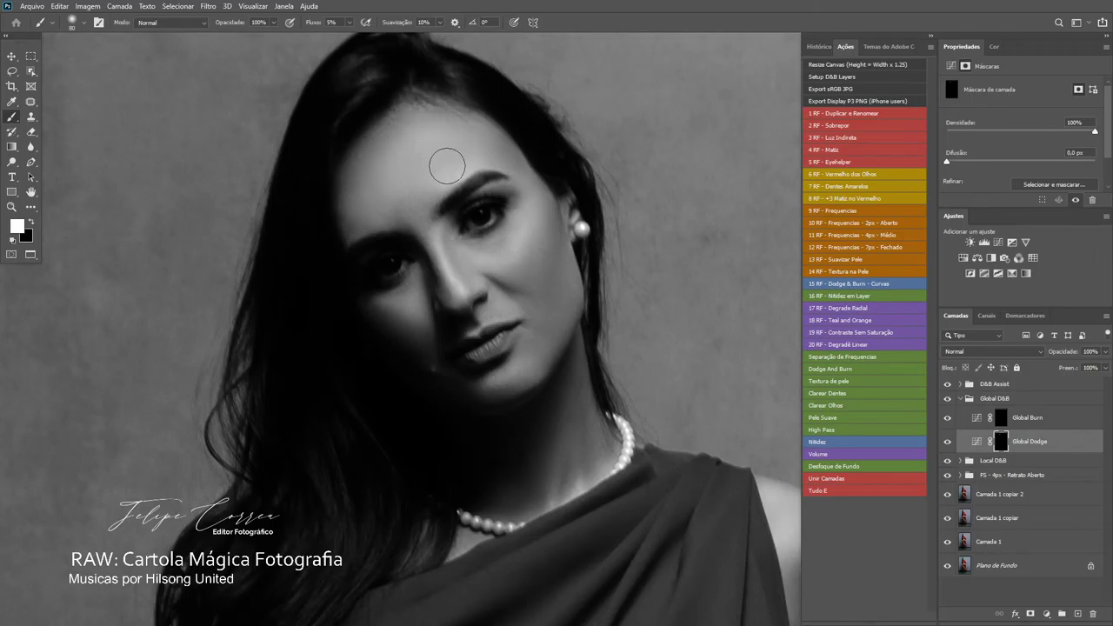
key(bracketleft)
key(bracketleft)
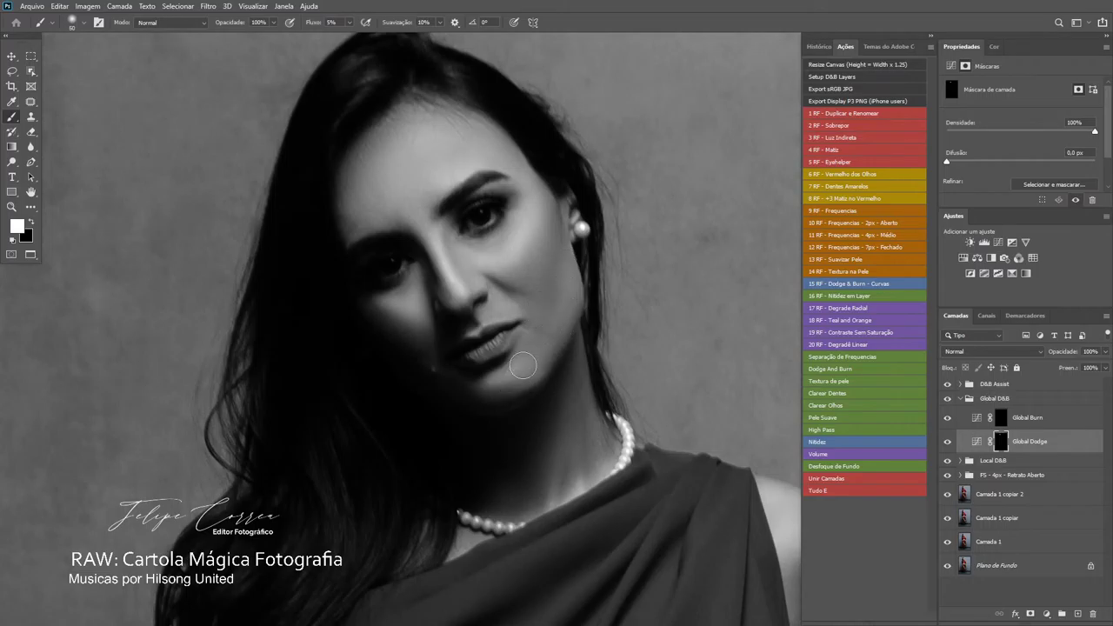
- Brighten the highlights on the chin and around the mouth on the Global Dodge mask
scroll(565, 302, up, 2)
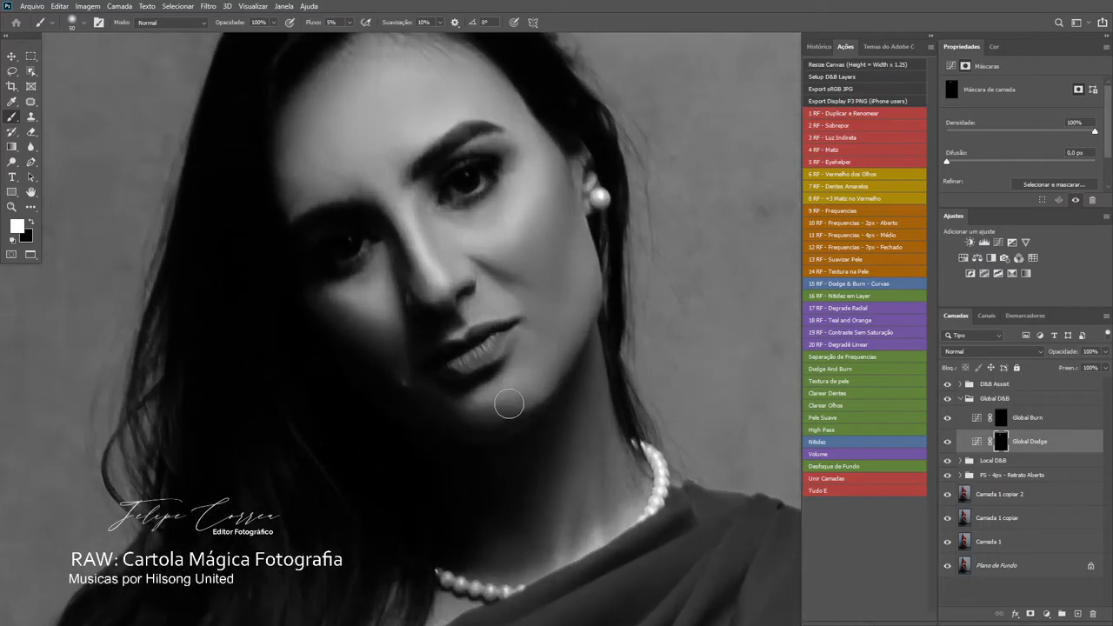
mouse_move(498, 392)
mouse_down()
mouse_move(472, 398)
mouse_move(458, 367)
mouse_up()
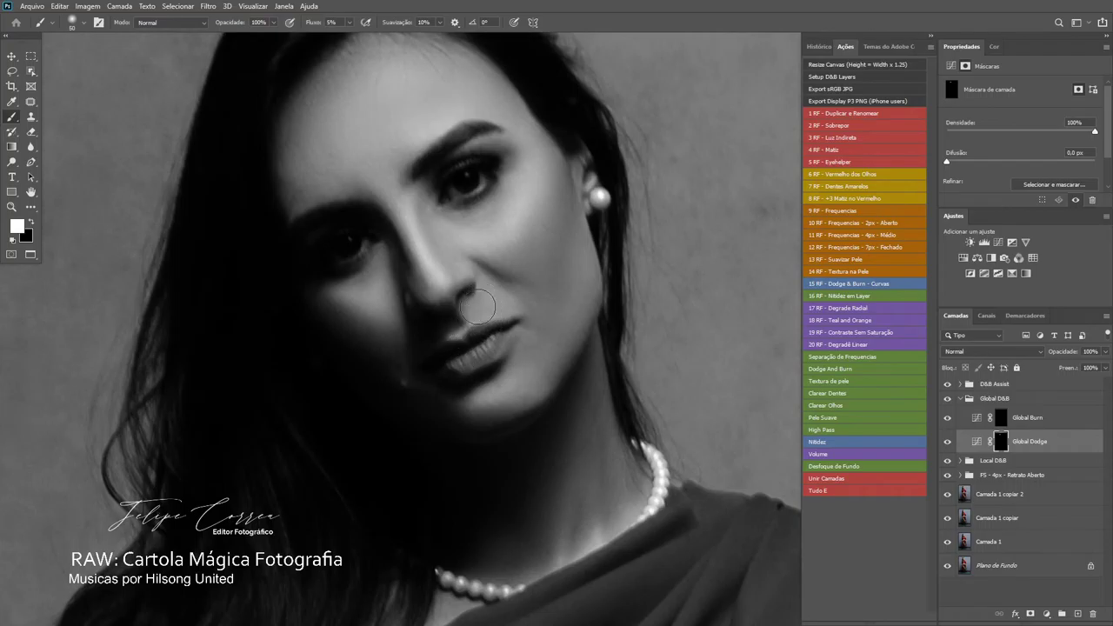
mouse_move(477, 306)
mouse_down()
mouse_move(496, 309)
mouse_move(426, 248)
mouse_up()
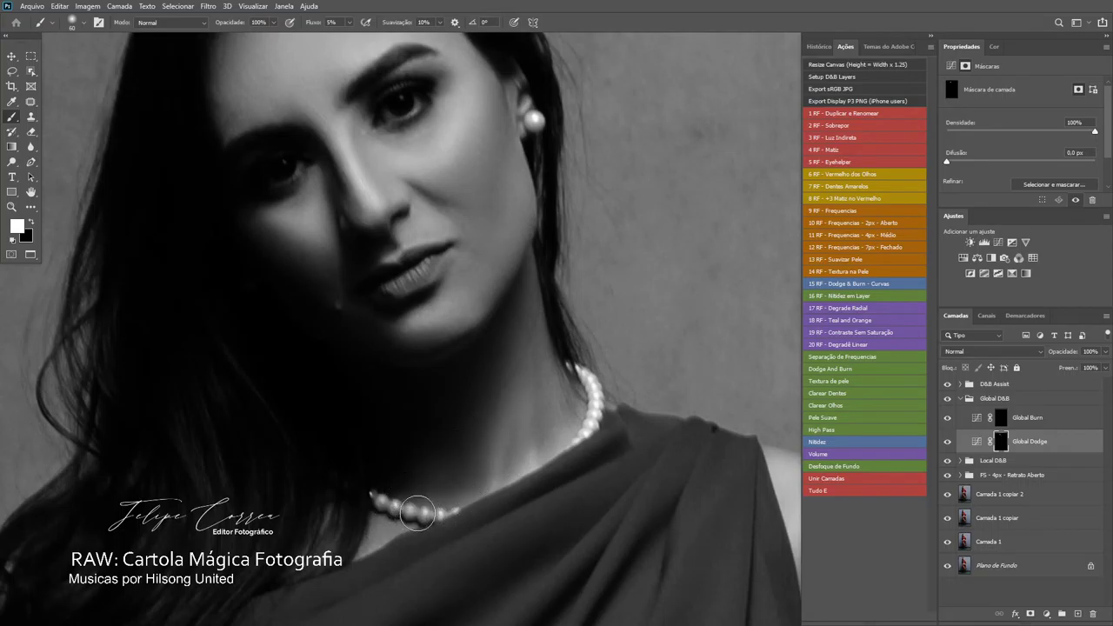
- Brighten the bare shoulder and upper arm on the Global Dodge mask with a larger white brush
drag(499, 456, 374, 148)
drag(561, 230, 515, 322)
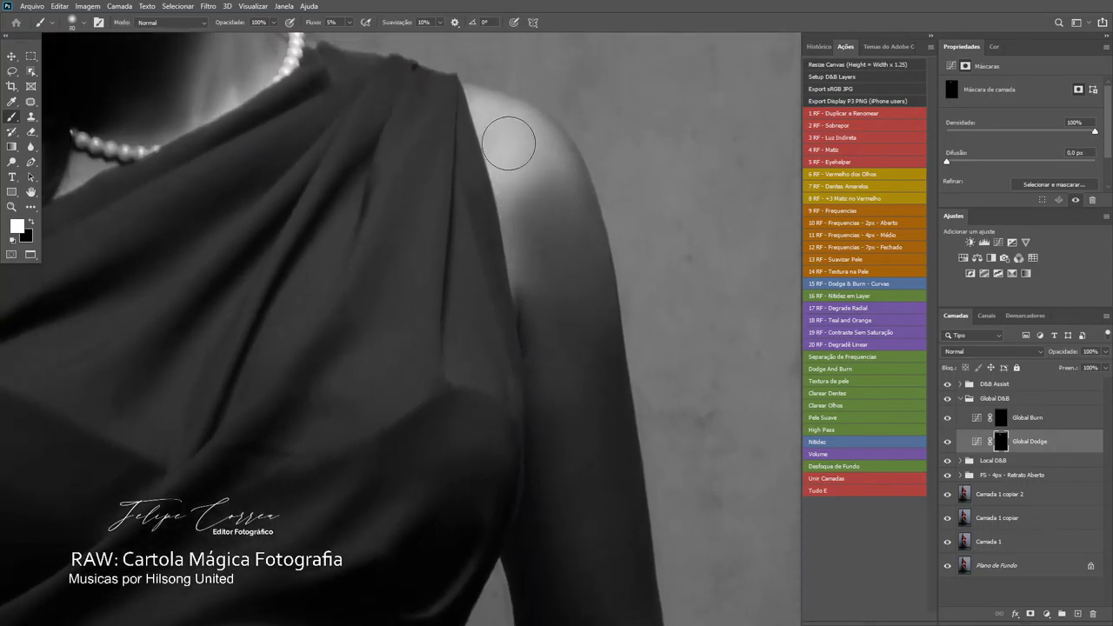
drag(509, 143, 539, 163)
drag(555, 230, 537, 254)
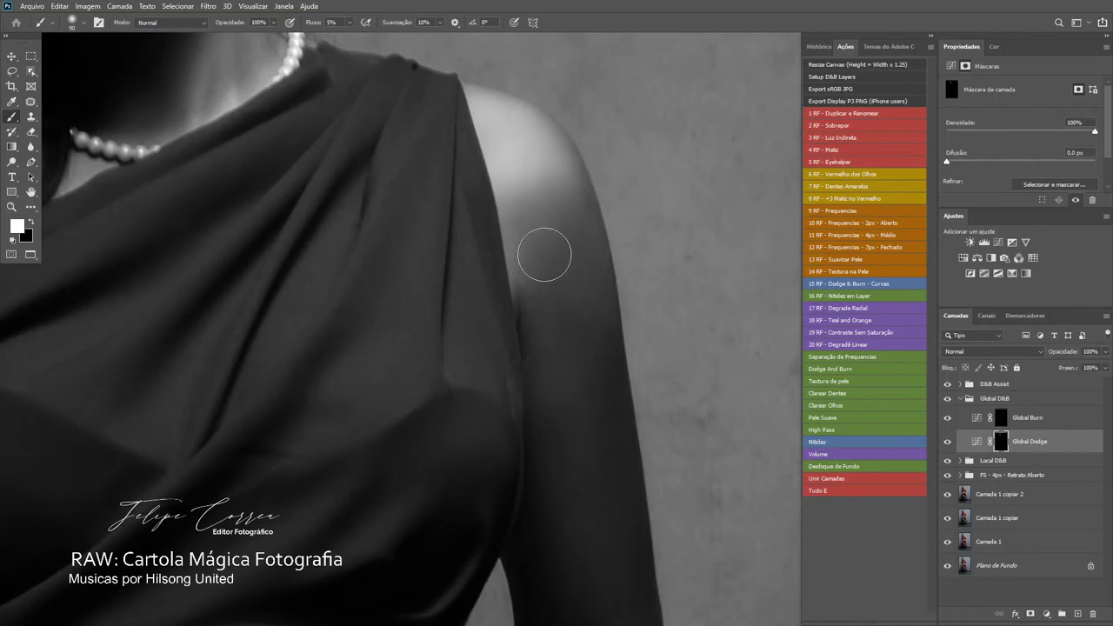
- Dodge the length of the outer arm down to the forearm, enlarging the white brush to 125 px
key(bracketright)
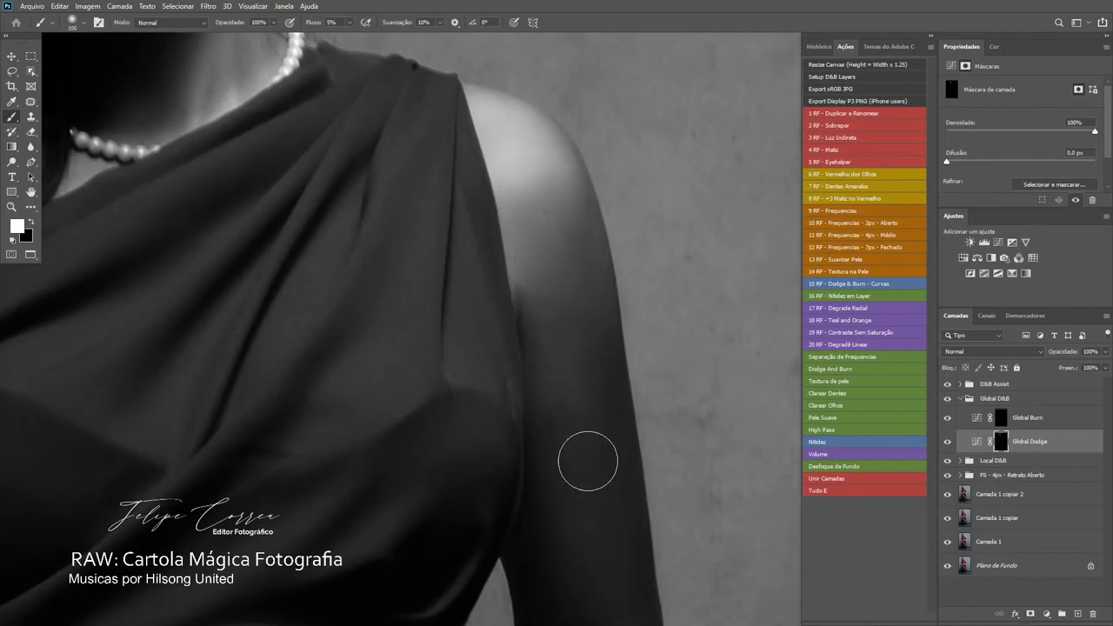
scroll(547, 256, down, 10)
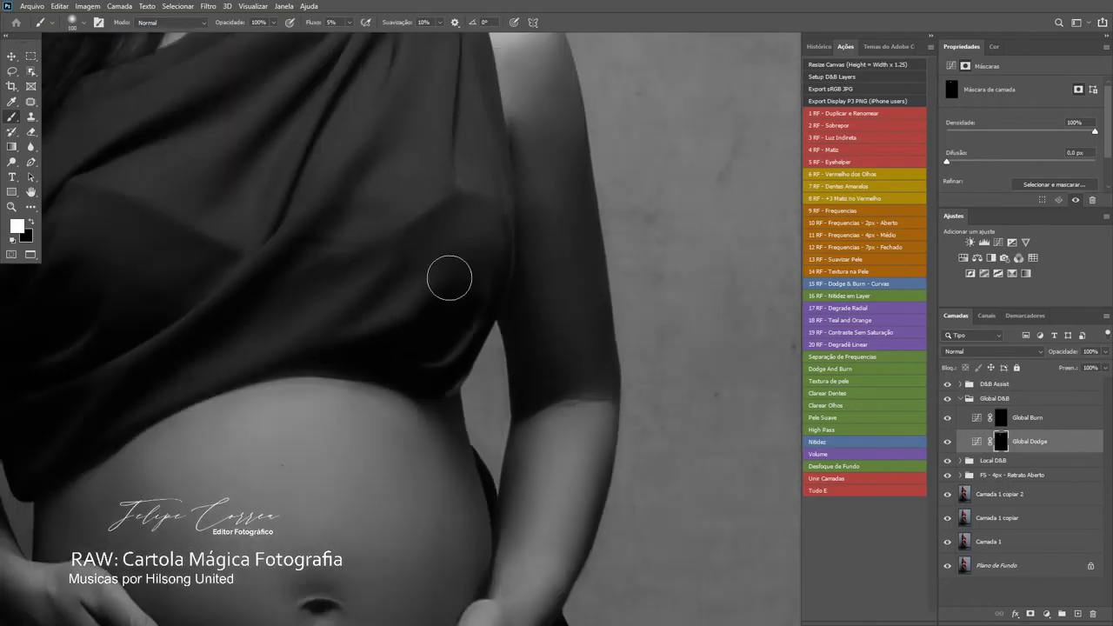
key(bracketright)
key(bracketright)
scroll(572, 355, down, 3)
key(bracketleft)
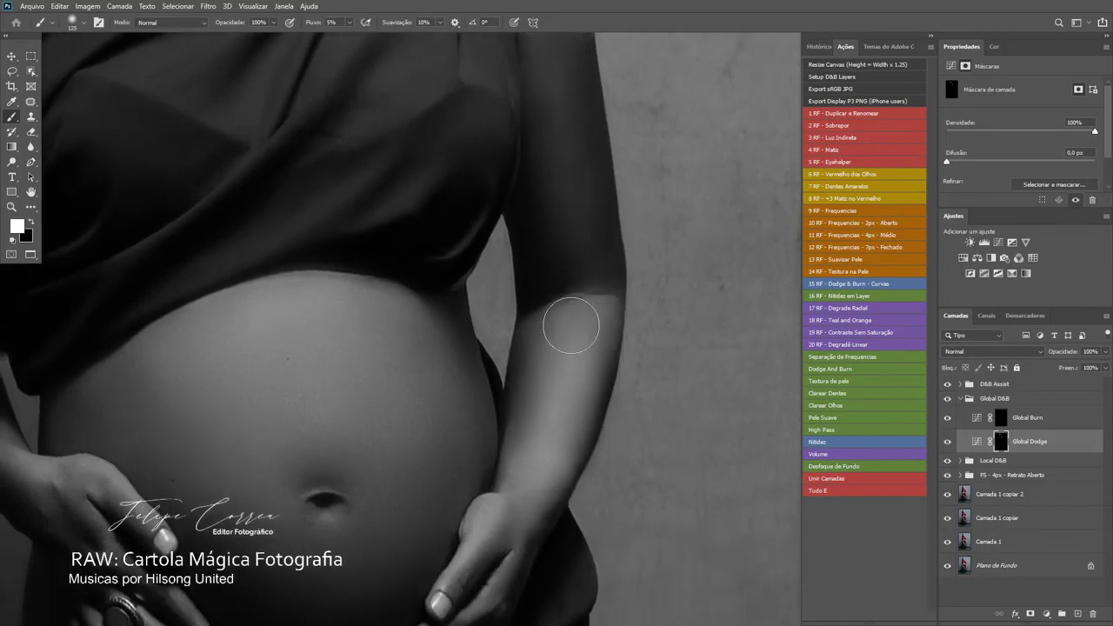
- Brighten the wrist, thumb and fingers of the hand beneath the dodged forearm, reducing the brush to 25 px
scroll(557, 358, down, 5)
key(bracketleft)
key(bracketleft)
key(bracketleft)
key(bracketleft)
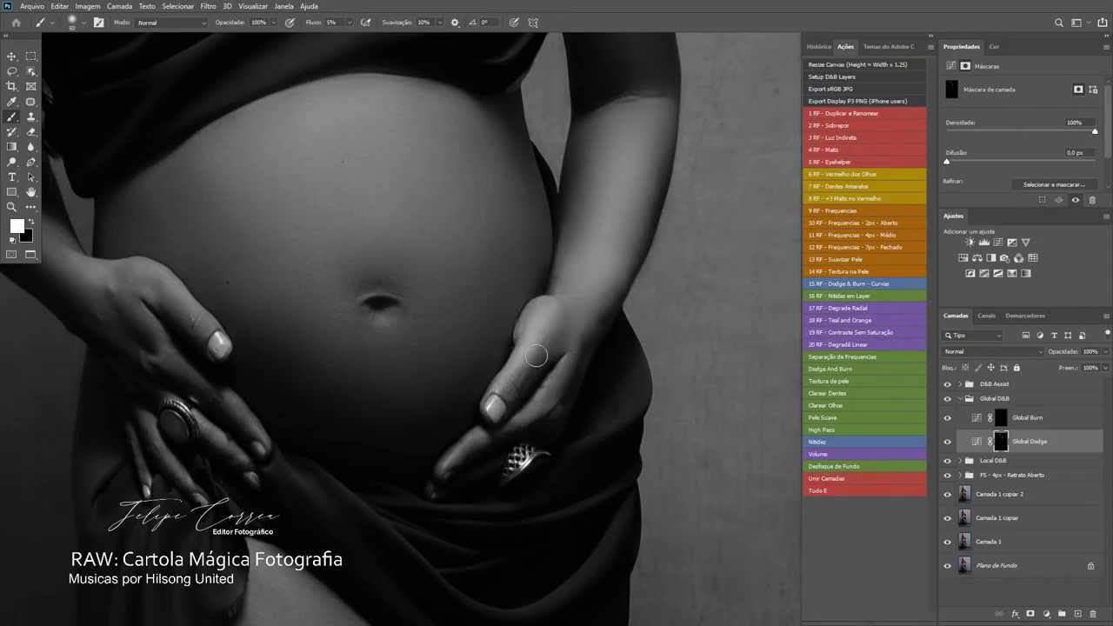
scroll(536, 355, down, 3)
scroll(532, 374, left, 3)
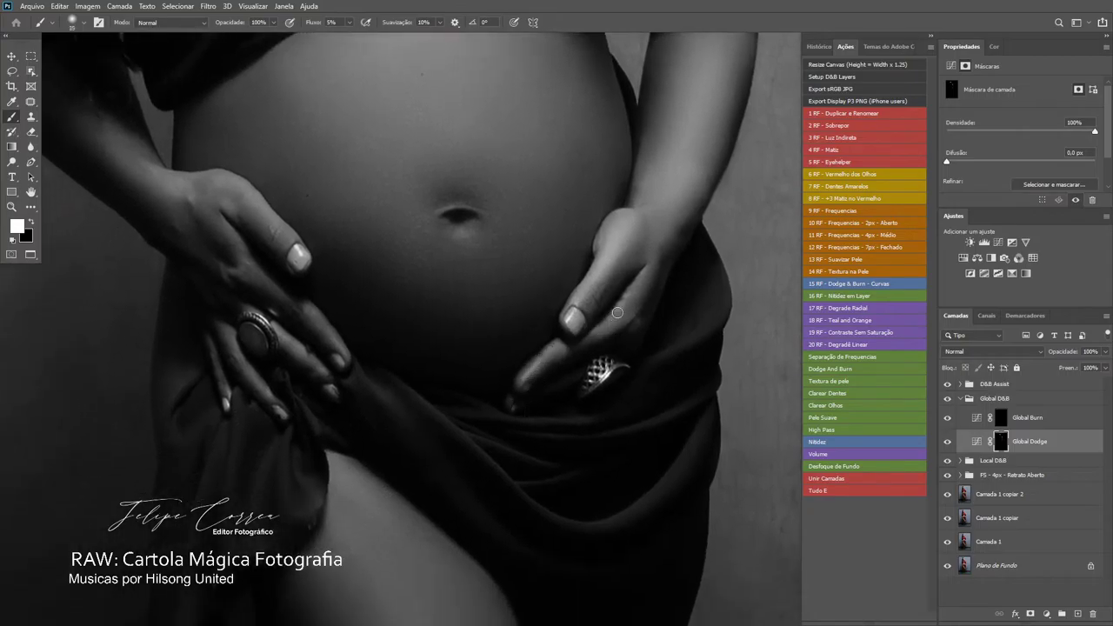
- Dodge the other forearm toward the wrist on the Global Dodge mask with a 90 px brush
drag(445, 328, 591, 449)
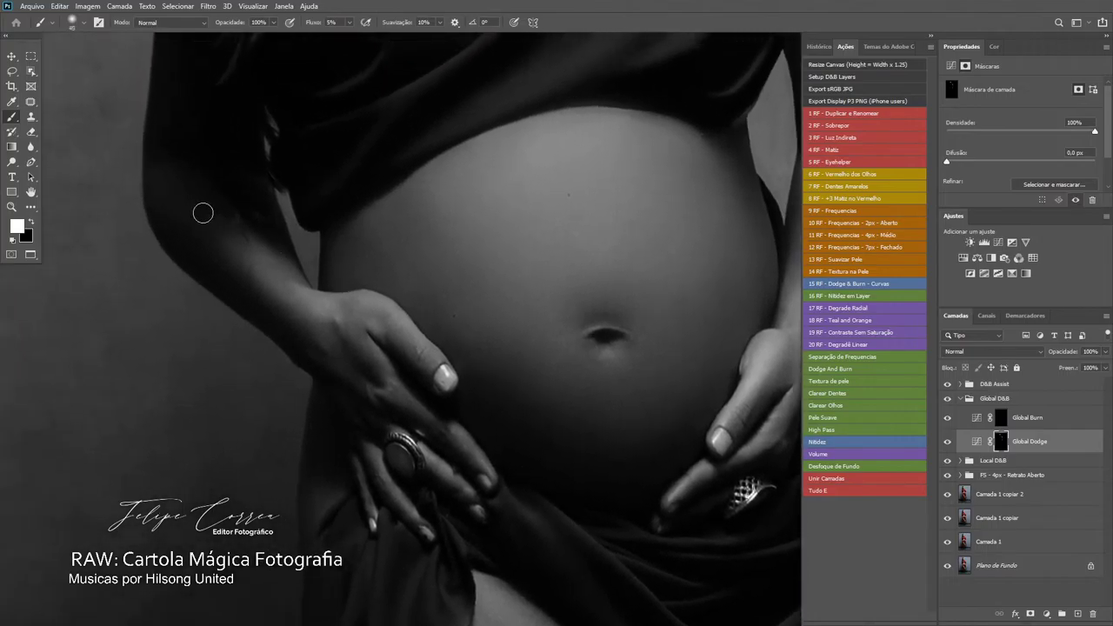
key(bracketright)
key(bracketright)
key(bracketright)
key(bracketright)
key(bracketright)
mouse_move(274, 280)
mouse_down()
mouse_move(358, 336)
mouse_move(306, 290)
mouse_up()
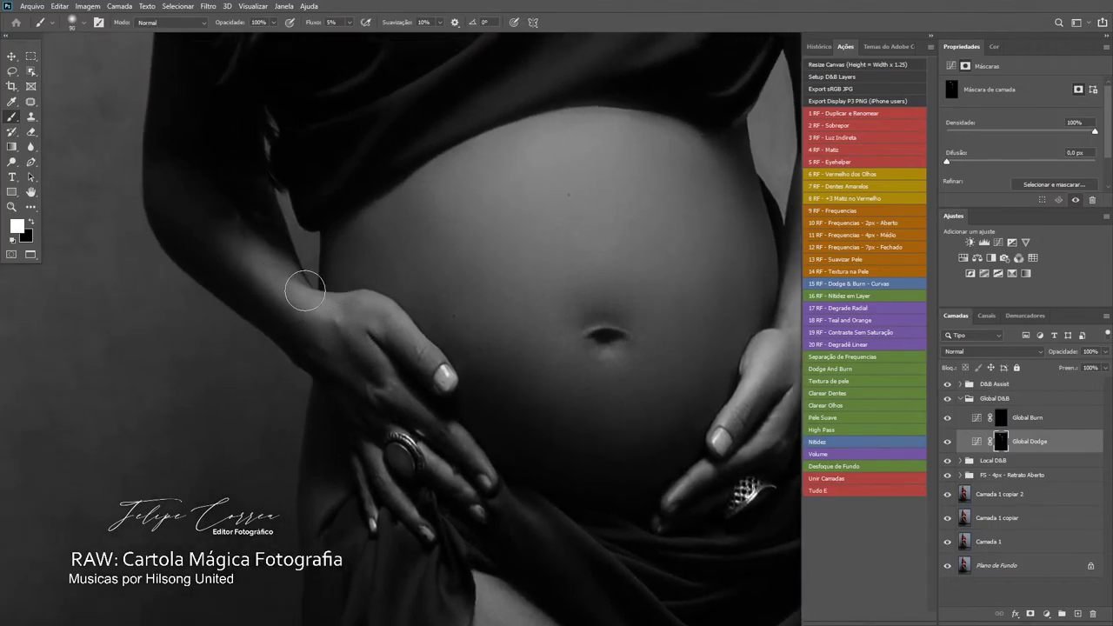
- Brighten the back of that hand and its fingers around the ring with a 25 px brush
key(bracketleft)
key(bracketleft)
key(bracketleft)
key(bracketleft)
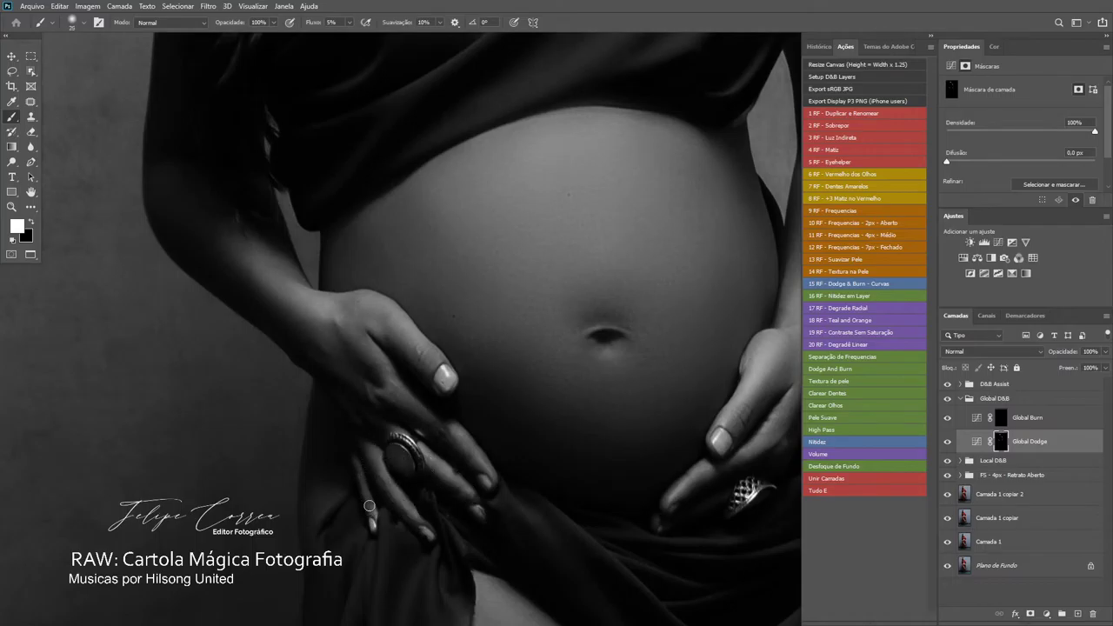
- Dodge the upper part of the belly on the Global Dodge mask with a much larger soft brush
drag(500, 338, 459, 326)
key(ctrl+minus)
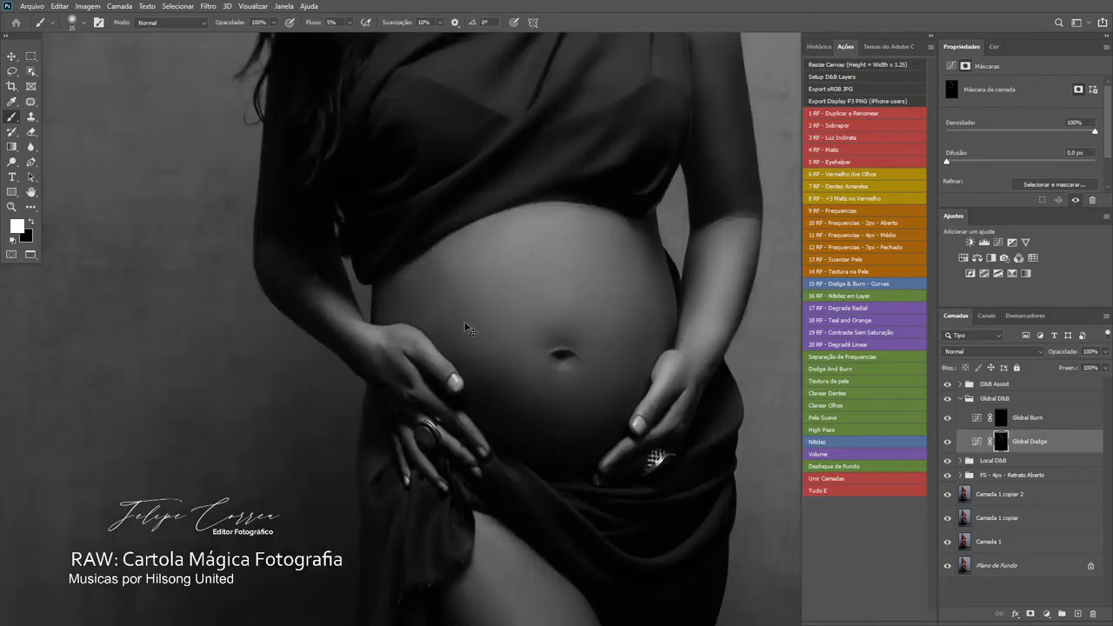
key(bracketright)
key(bracketright)
key(bracketright)
key(bracketright)
key(bracketright)
key(bracketright)
key(bracketright)
key(bracketright)
key(bracketright)
key(bracketright)
key(bracketright)
key(bracketright)
key(bracketright)
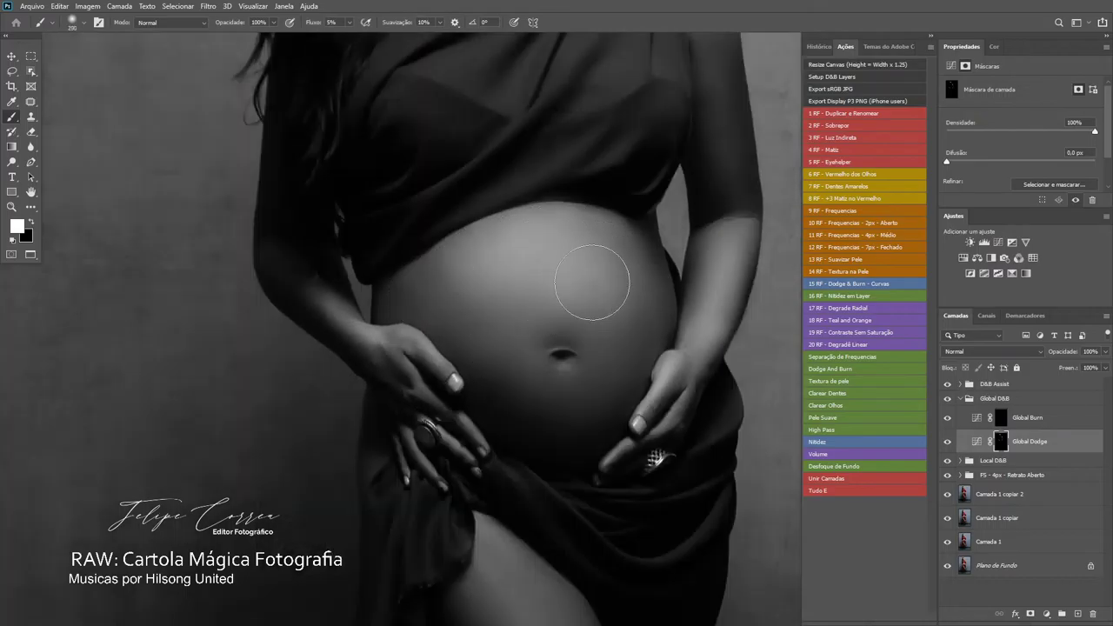
- Build up the belly highlight toward the navel, enlarging the brush to 300 px for the broad glow
key(bracketleft)
key(bracketleft)
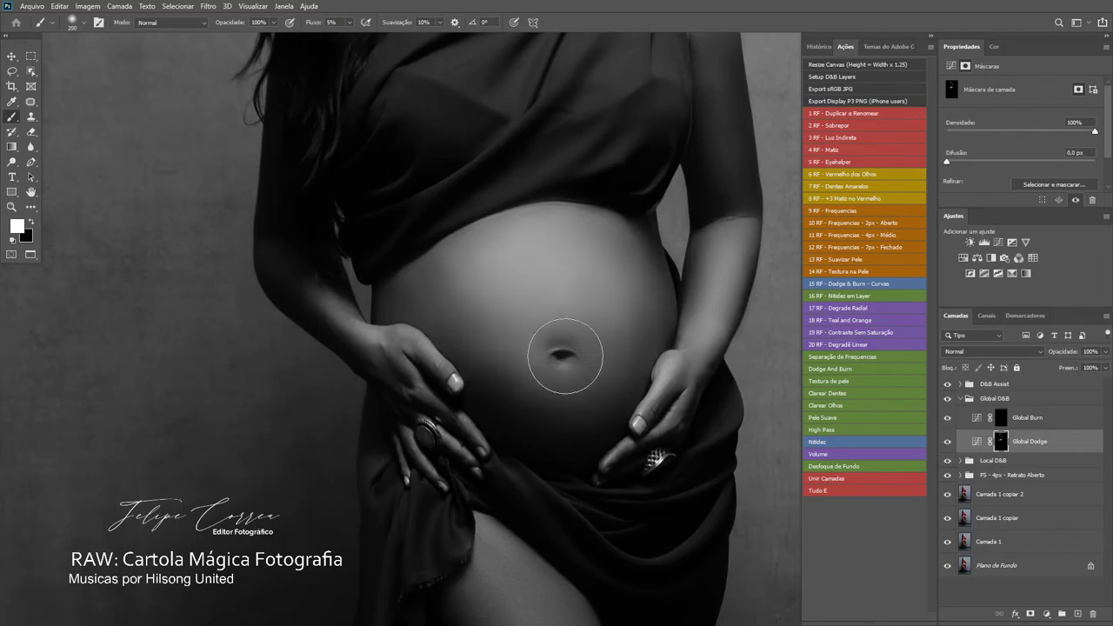
key(bracketright)
key(bracketright)
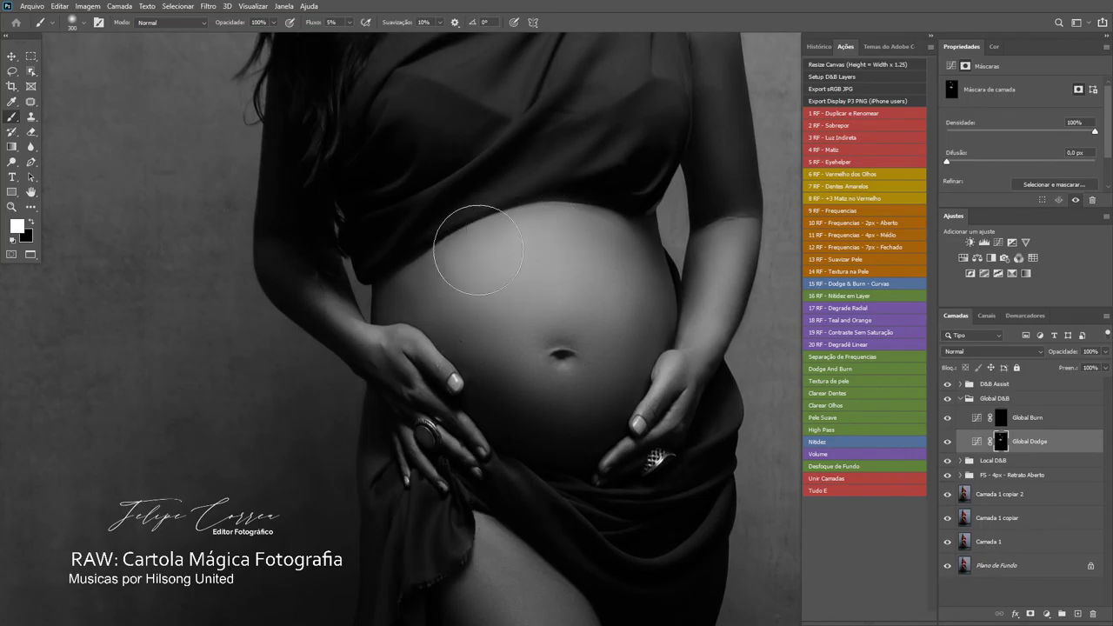
key(bracketleft)
key(bracketleft)
- Dodge the exposed thigh along its length, starting at 100 px and widening the brush to 200 px
drag(595, 533, 498, 183)
key(bracketleft)
key(bracketleft)
key(bracketleft)
key(bracketleft)
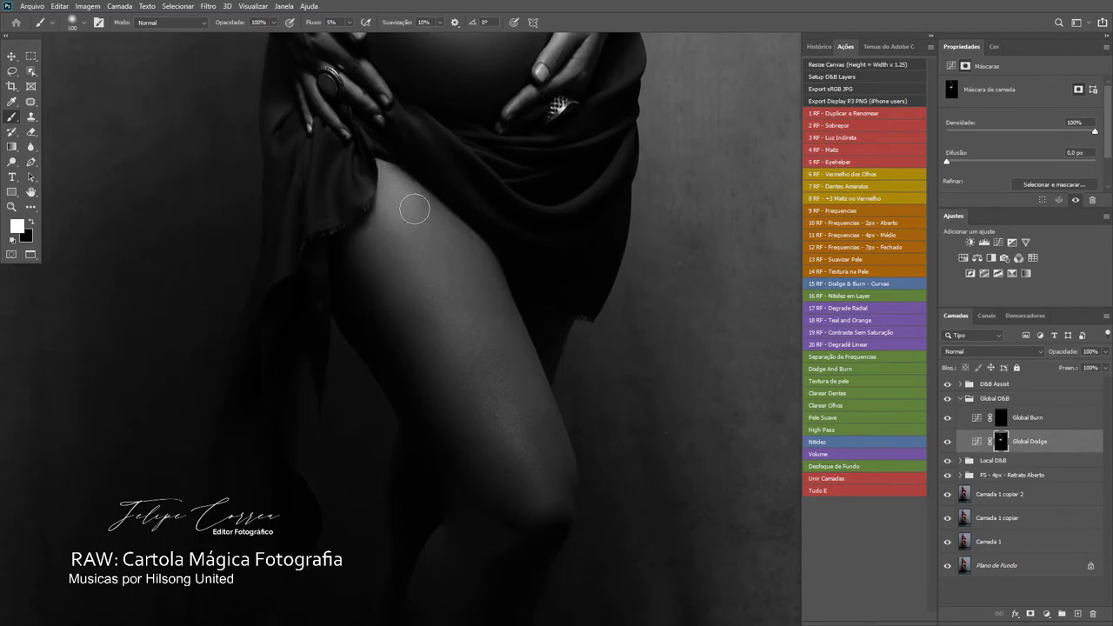
key(bracketright)
key(bracketright)
key(bracketright)
key(bracketright)
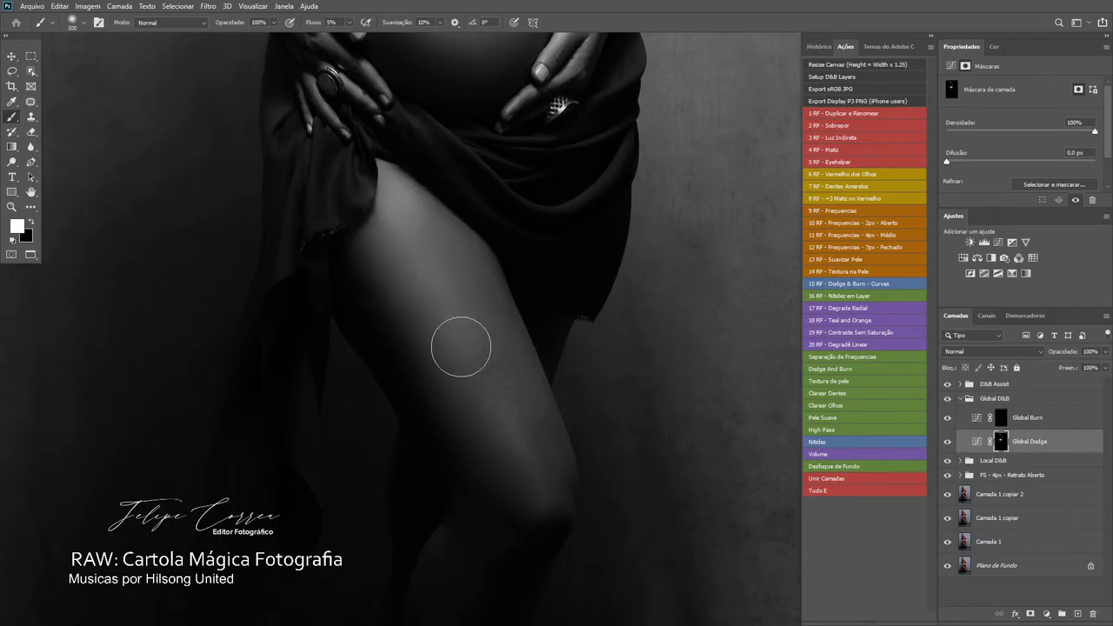
mouse_move(461, 347)
mouse_down()
mouse_move(524, 463)
mouse_move(444, 256)
mouse_move(524, 459)
mouse_move(469, 229)
mouse_move(568, 483)
mouse_move(519, 414)
mouse_up()
- Brighten the lower thigh, knee and shin on the Global Dodge mask with a slightly smaller brush
drag(516, 407, 491, 181)
key(bracketleft)
mouse_move(503, 268)
mouse_down()
mouse_move(503, 217)
mouse_move(511, 315)
mouse_up()
mouse_move(504, 296)
mouse_down()
mouse_move(496, 263)
mouse_move(513, 202)
mouse_up()
key(bracketleft)
mouse_move(448, 323)
mouse_down()
mouse_move(446, 228)
mouse_move(422, 356)
mouse_move(475, 420)
mouse_up()
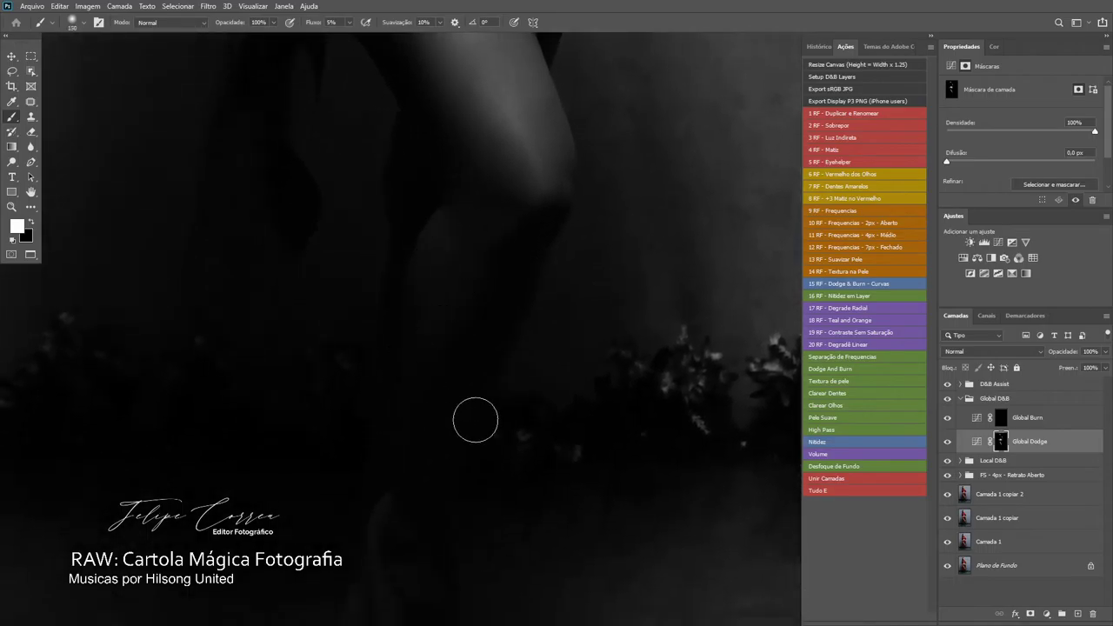
- Dodge the feet and toes with the brush reduced to 50 px
scroll(472, 298, down, 7)
key(bracketleft)
key(bracketleft)
key(bracketleft)
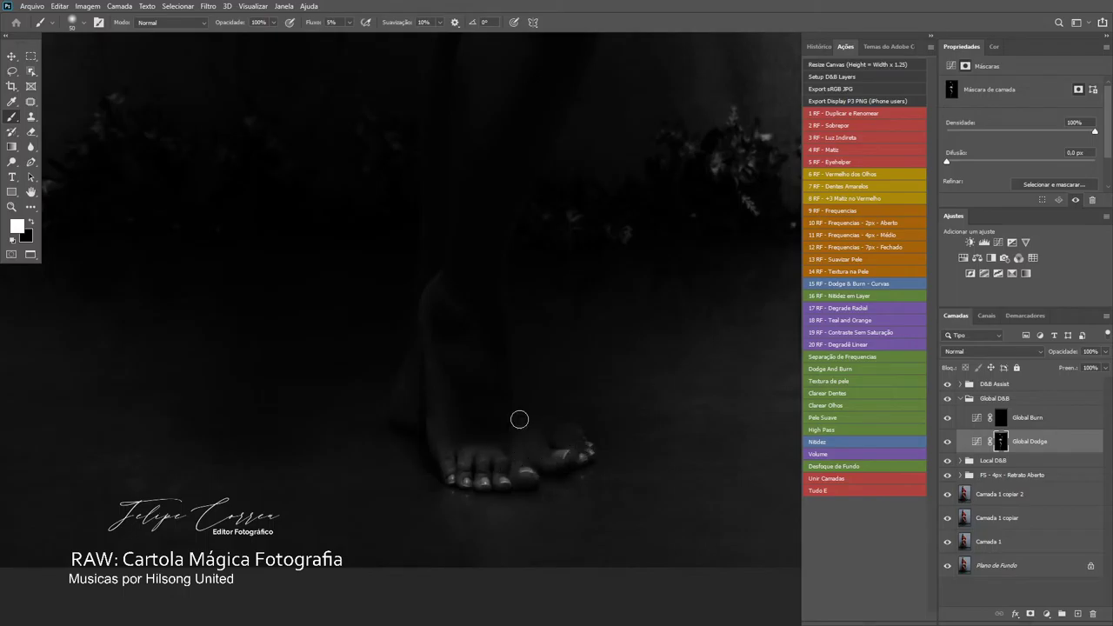
- Select the Global Burn mask and burn the forehead edge along the hairline and temple with white paint
scroll(518, 281, up, 15)
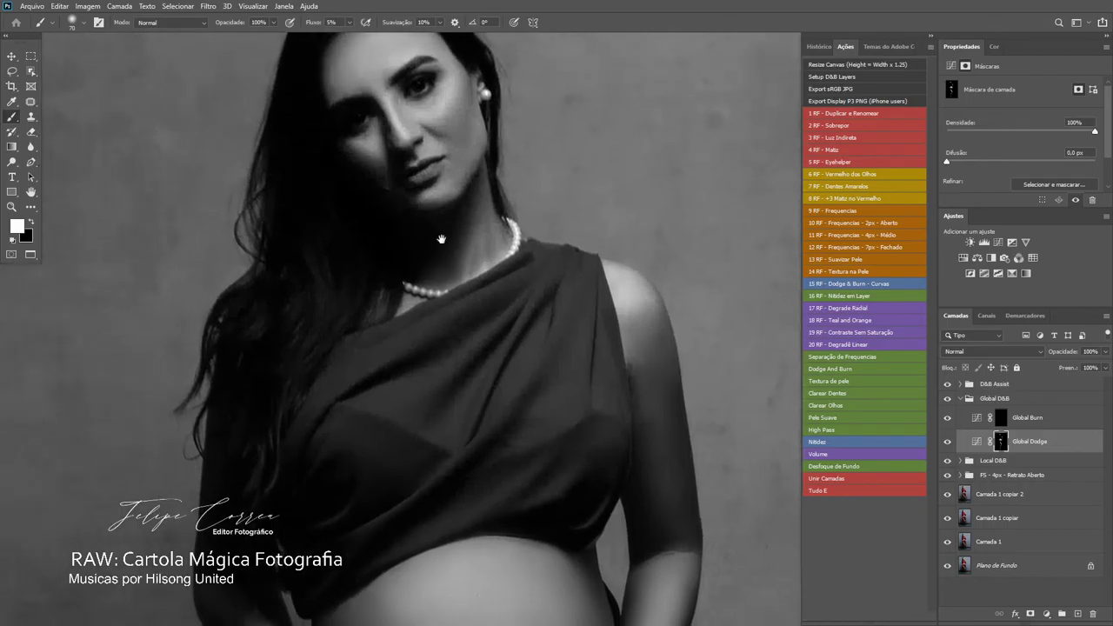
drag(442, 239, 492, 266)
drag(488, 317, 513, 281)
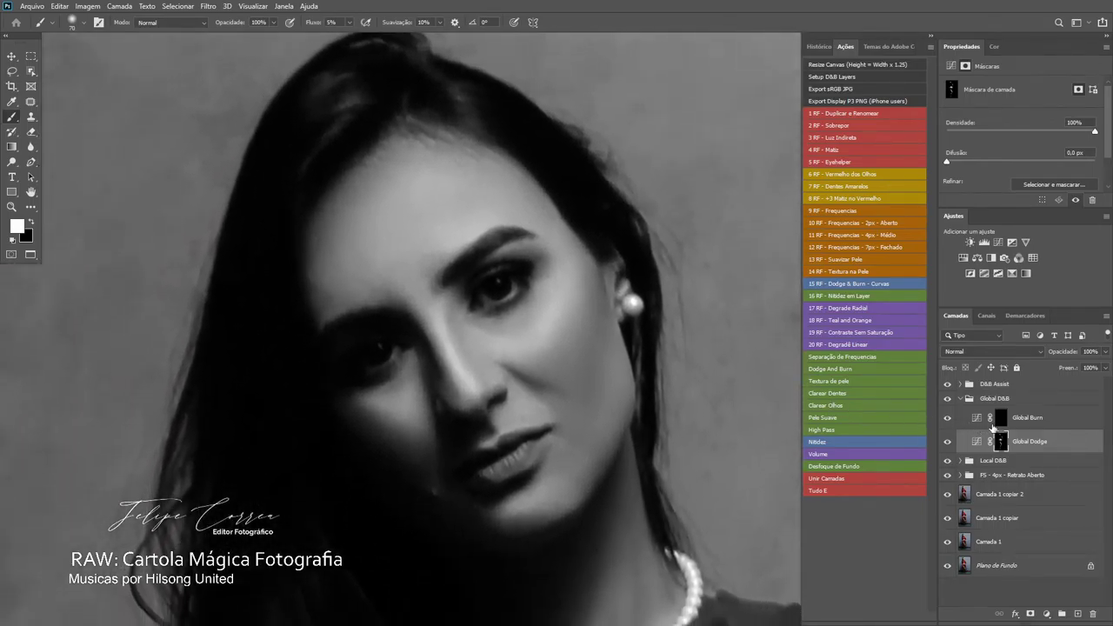
click(1000, 421)
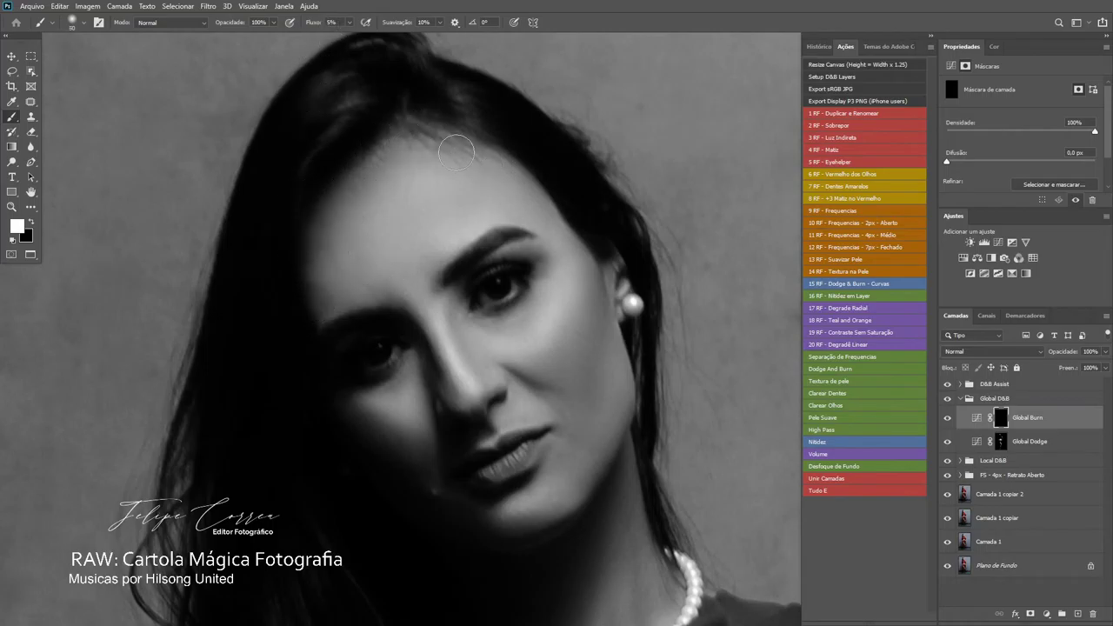
mouse_move(456, 153)
mouse_down()
mouse_move(548, 190)
mouse_move(517, 164)
mouse_move(566, 211)
mouse_up()
key(bracketright)
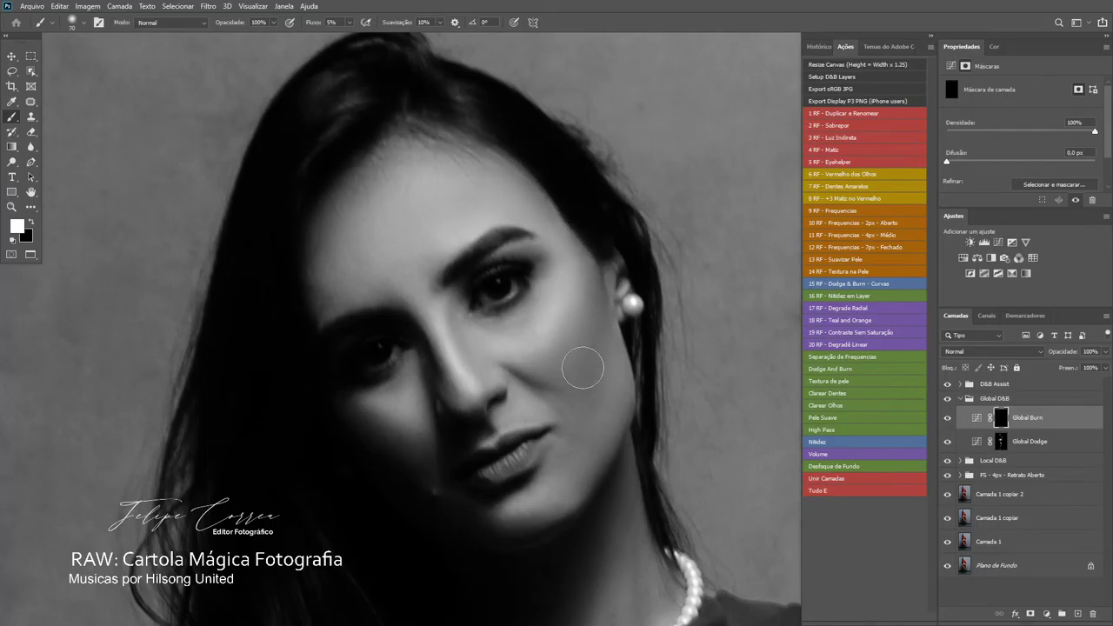
- Burn the cheek contour and jawline on the Global Burn mask
mouse_move(601, 305)
mouse_down()
mouse_move(556, 400)
mouse_move(577, 374)
mouse_up()
drag(587, 462, 620, 376)
key(bracketleft)
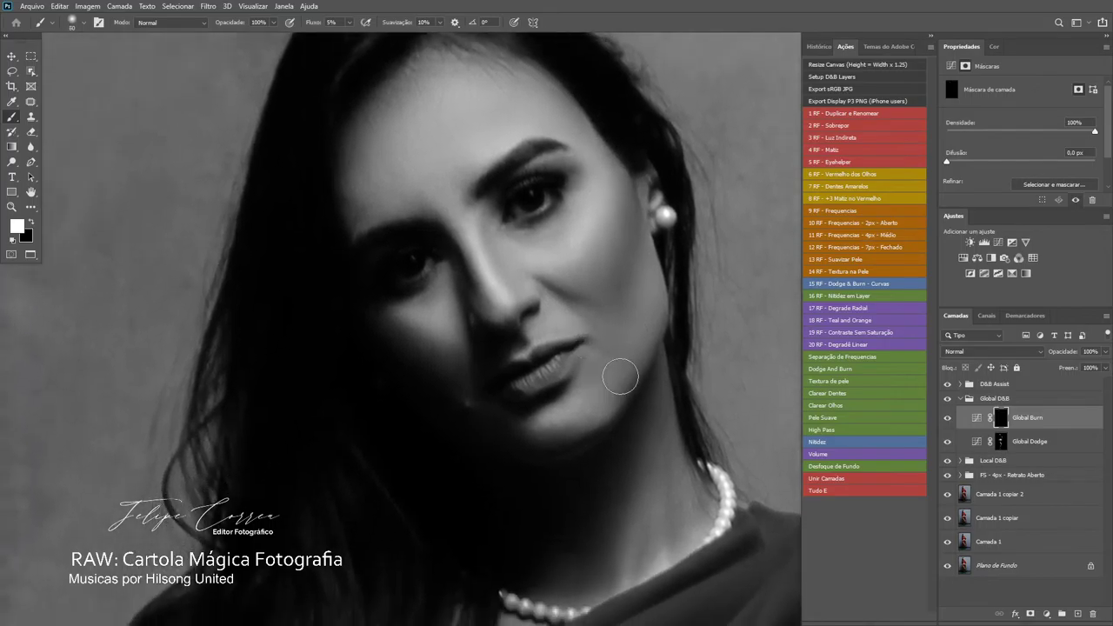
- Burn the fine shadows beside the nose and around the mouth with a brush reduced to 25 px
key(bracketleft)
key(bracketleft)
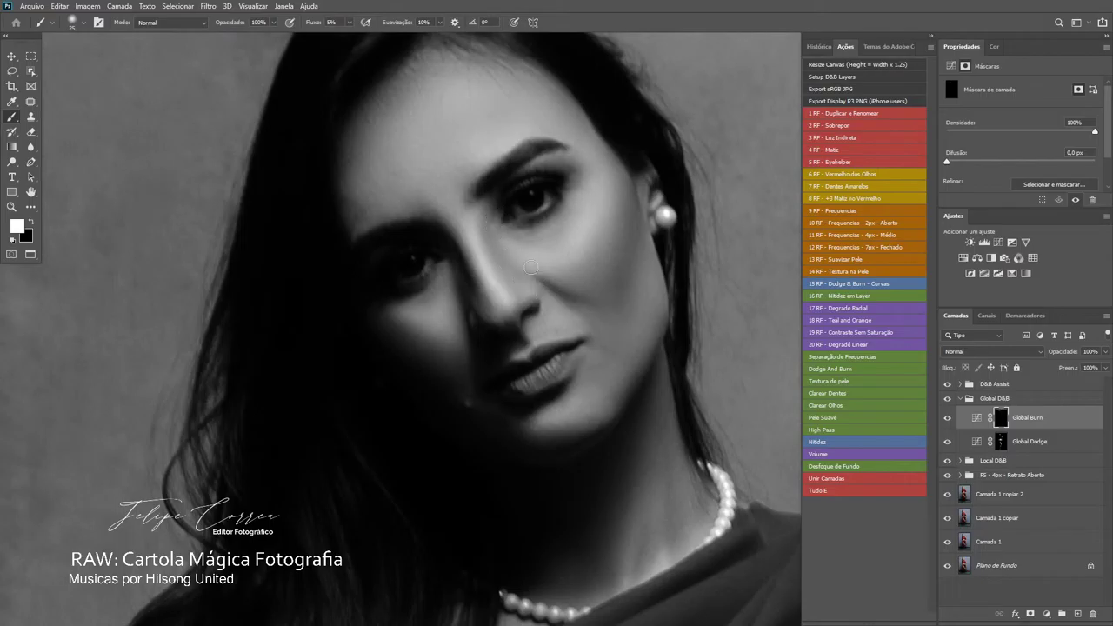
drag(542, 280, 519, 217)
key(bracketright)
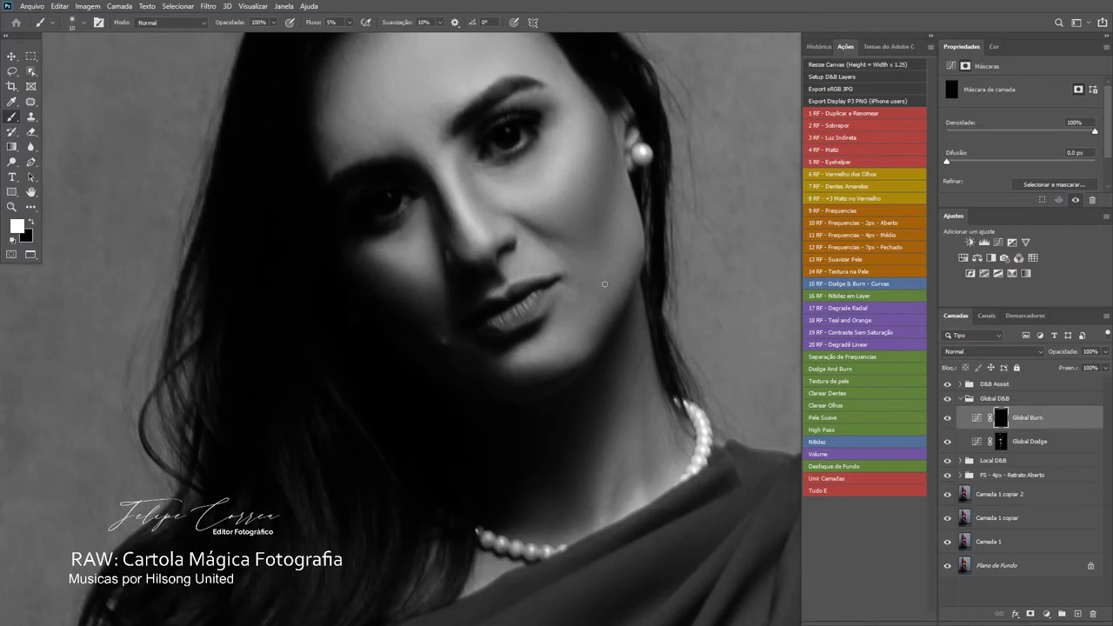
- Burn the neck shadow under the jaw with a 35 px brush
drag(605, 351, 527, 154)
drag(524, 318, 504, 269)
key(bracketright)
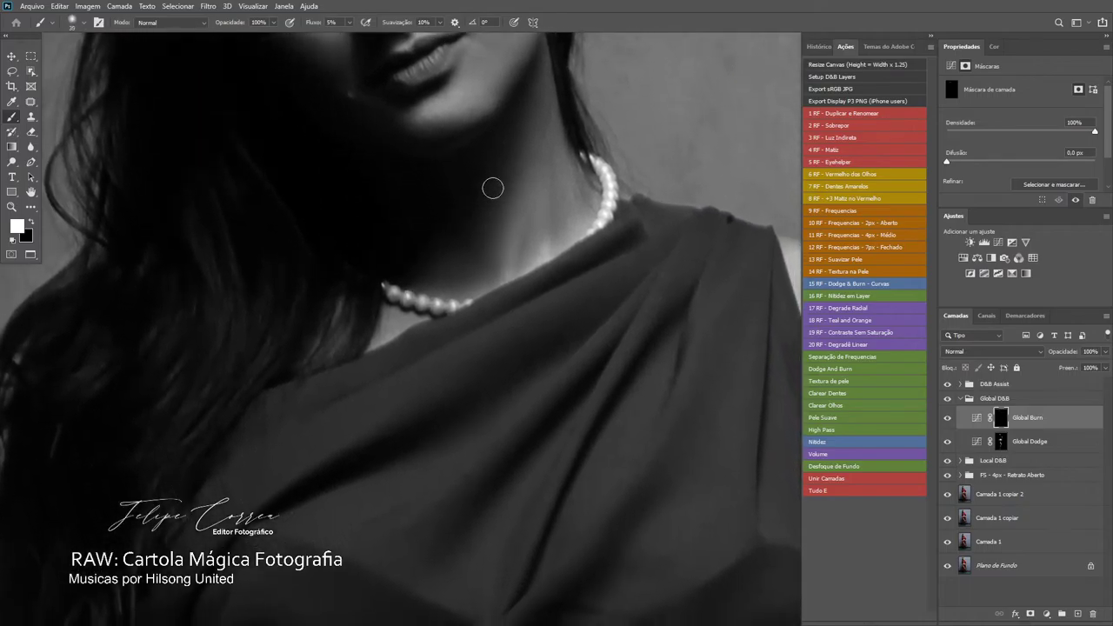
- Burn the edges of the bare shoulder and upper arm, enlarging the brush to 125 px
drag(576, 367, 391, 148)
mouse_move(604, 443)
mouse_down()
mouse_move(487, 325)
mouse_move(405, 435)
mouse_up()
key(bracketright)
key(bracketright)
key(bracketright)
key(bracketright)
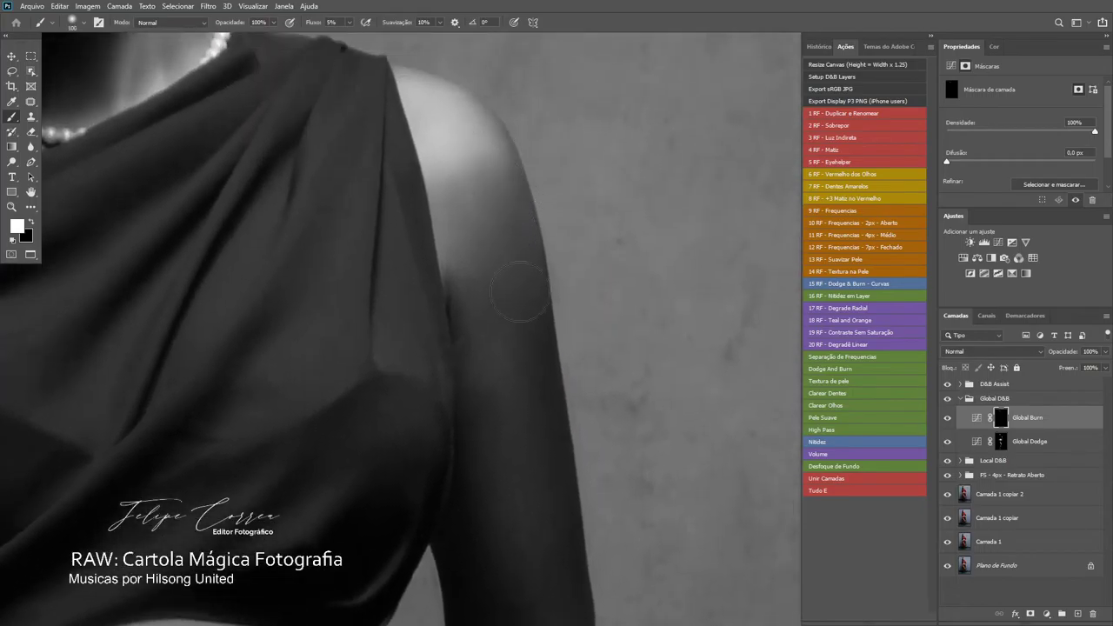
scroll(529, 377, down, 5)
key(bracketright)
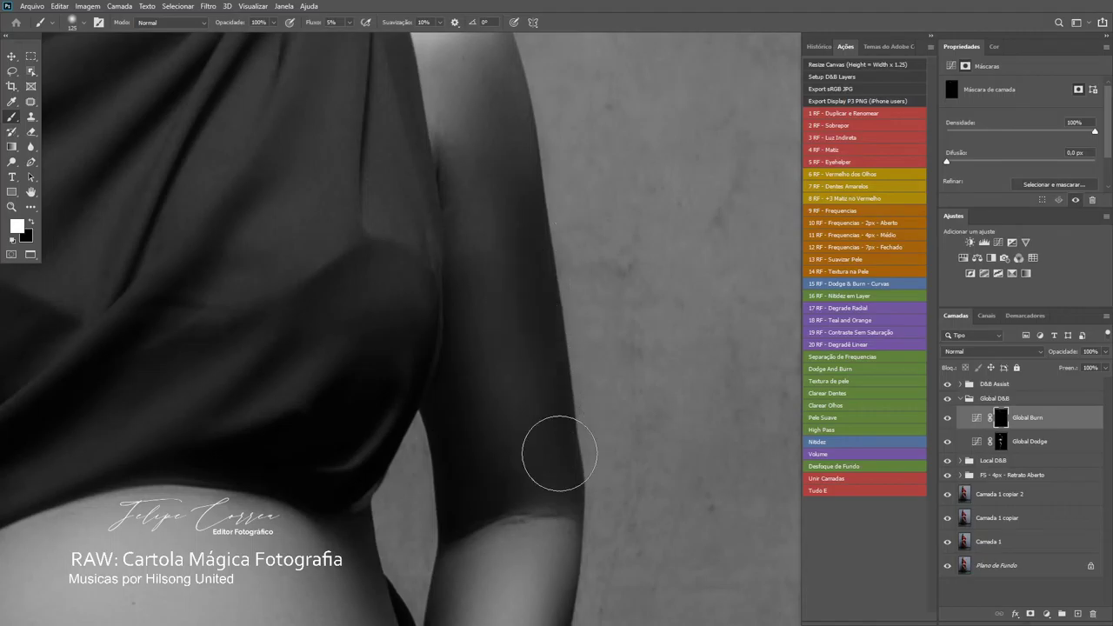
- Burn the outer edge of the forearm below the elbow and the shadows of its hand
scroll(559, 453, down, 5)
key(bracketleft)
key(bracketleft)
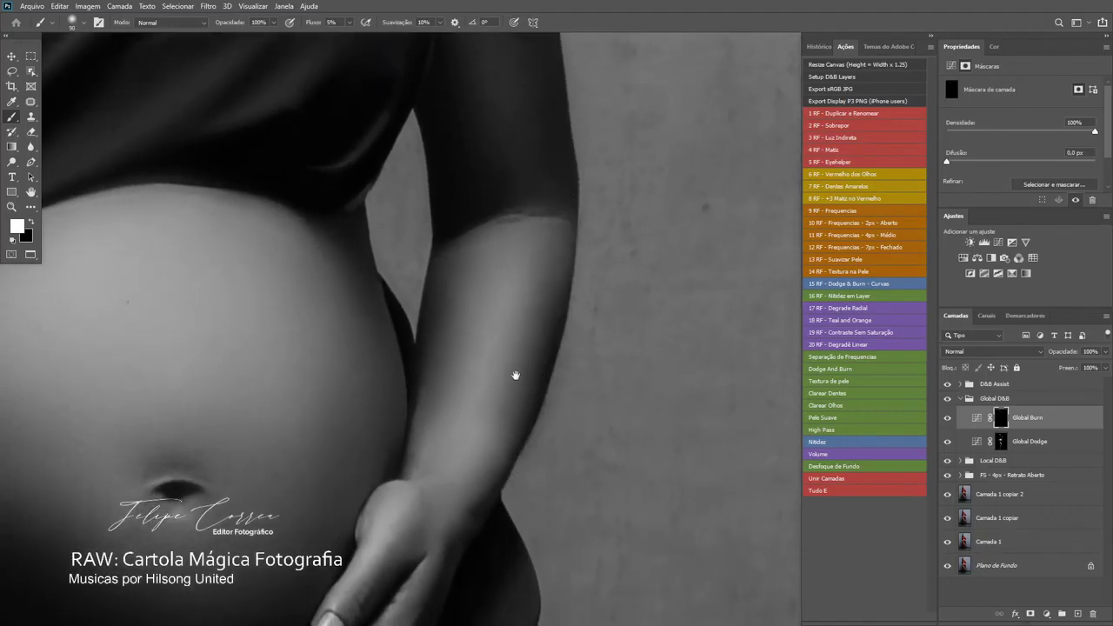
drag(515, 376, 524, 331)
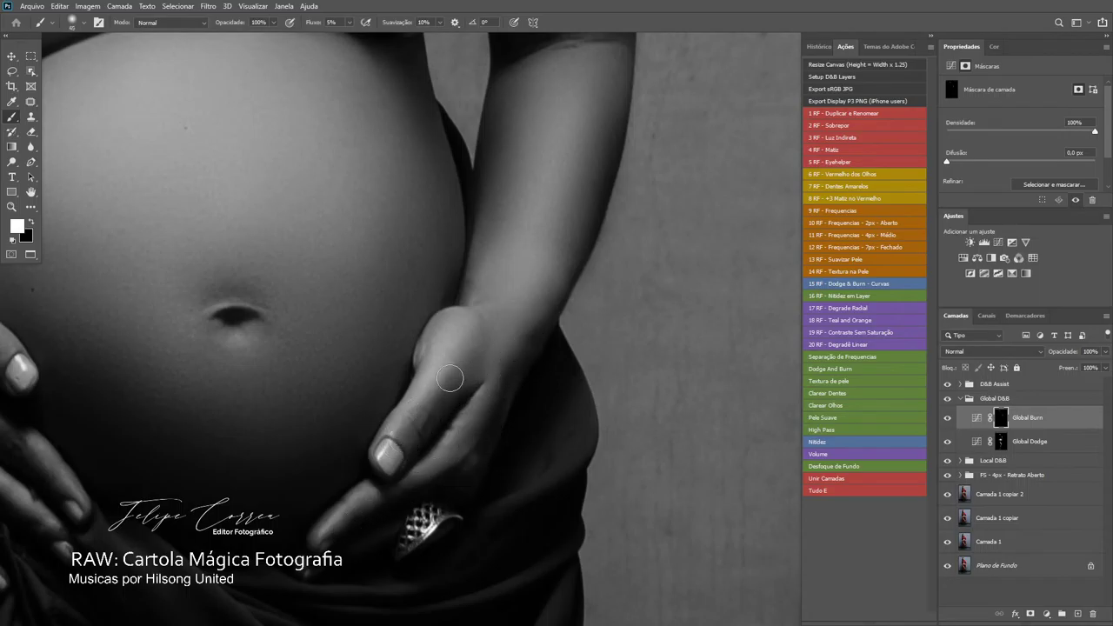
- Burn the inner edge of the same forearm beside the belly with a 70 px brush
scroll(478, 365, left, 4)
scroll(504, 351, up, 4)
key(bracketright)
key(bracketright)
key(bracketright)
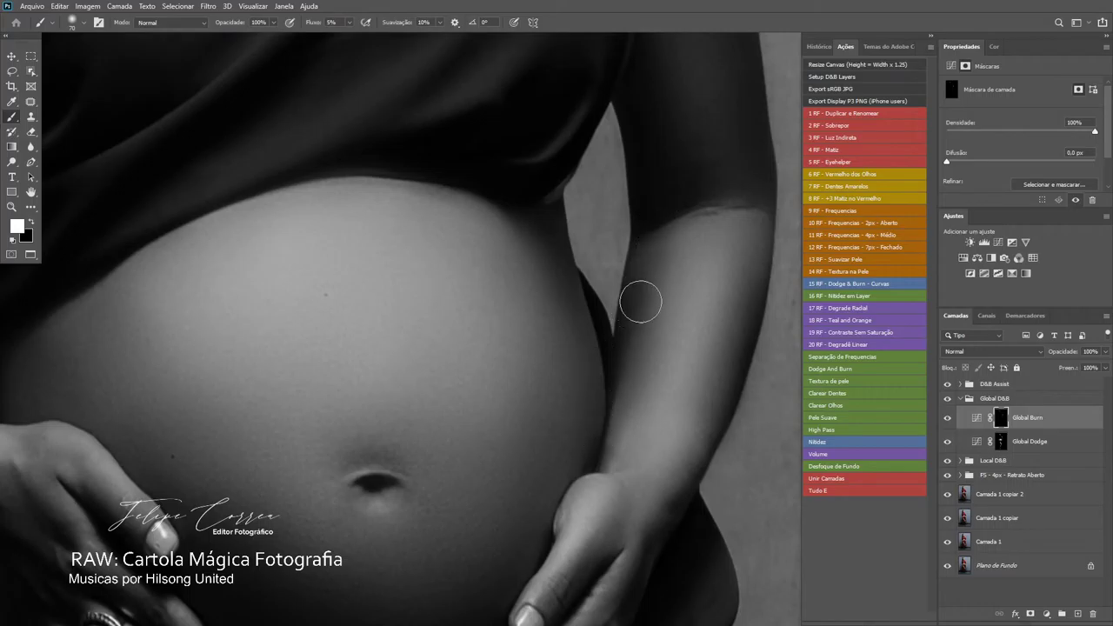
- Burn the shadows on the other forearm and its ringed hand, finishing the fingers with a small brush
scroll(340, 375, left, 5)
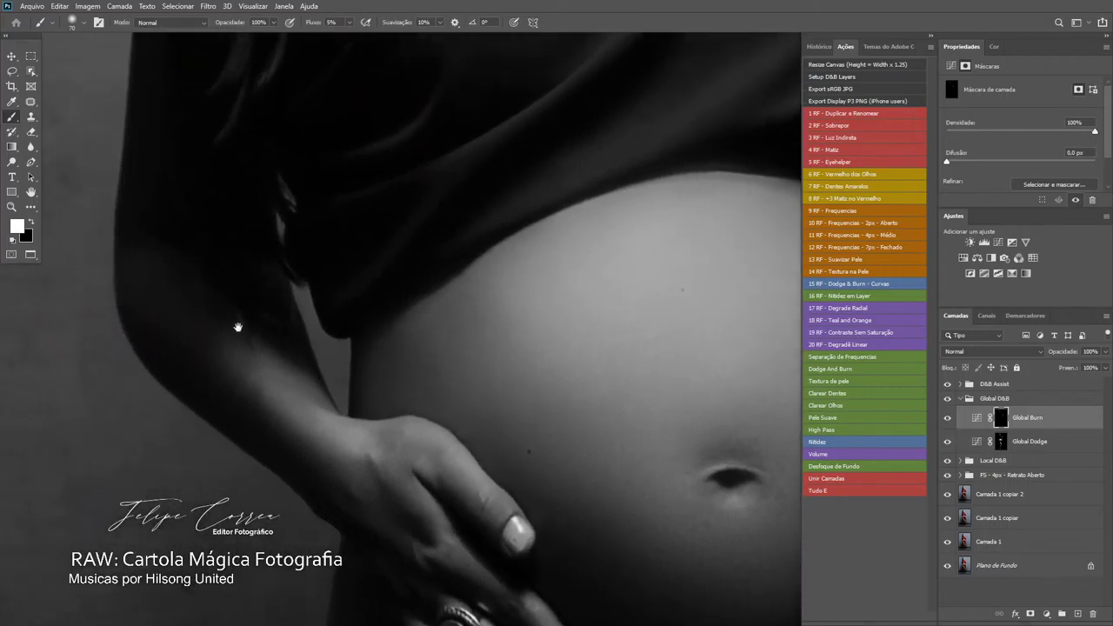
scroll(227, 315, down, 2)
scroll(352, 374, down, 4)
scroll(365, 330, right, 2)
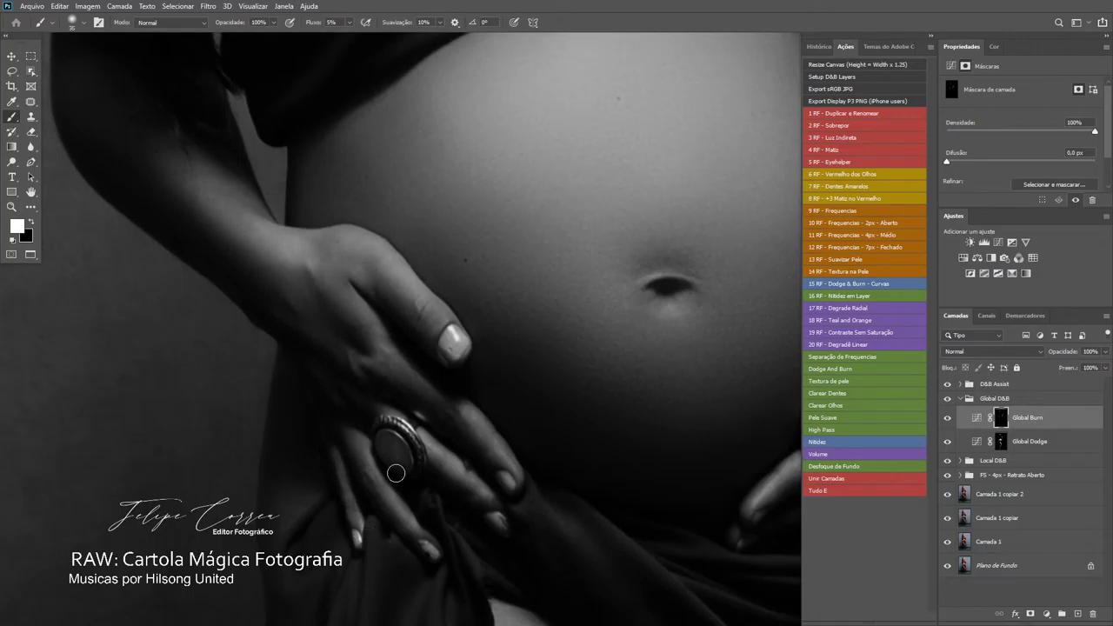
- Burn the sides and underside of the belly on the Global Burn mask, enlarging the brush to 175 px
scroll(395, 473, down, 5)
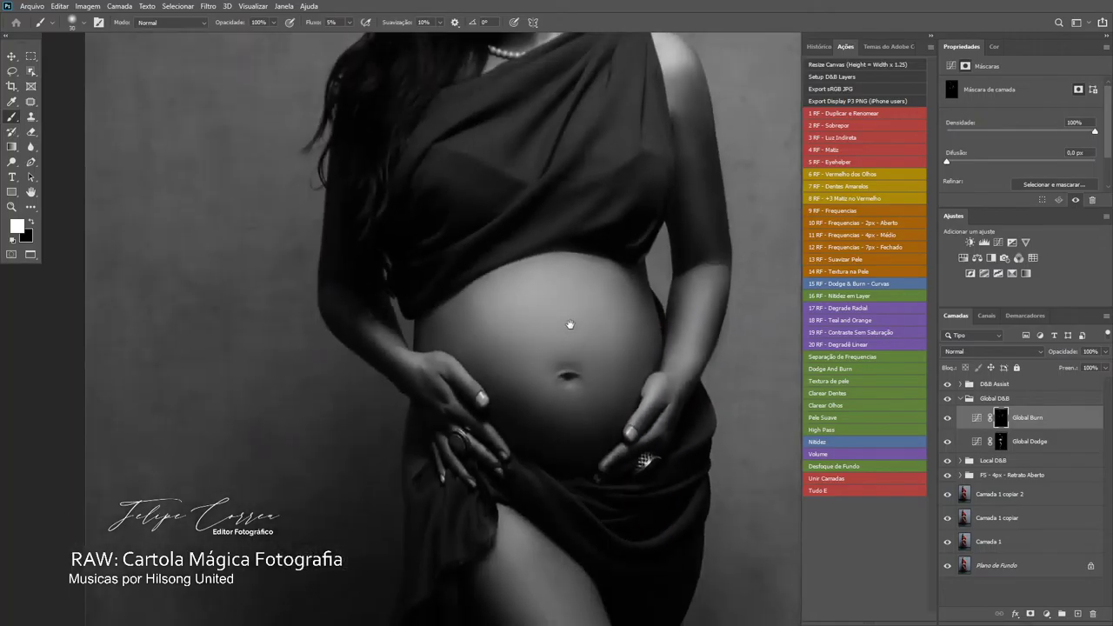
drag(570, 324, 497, 278)
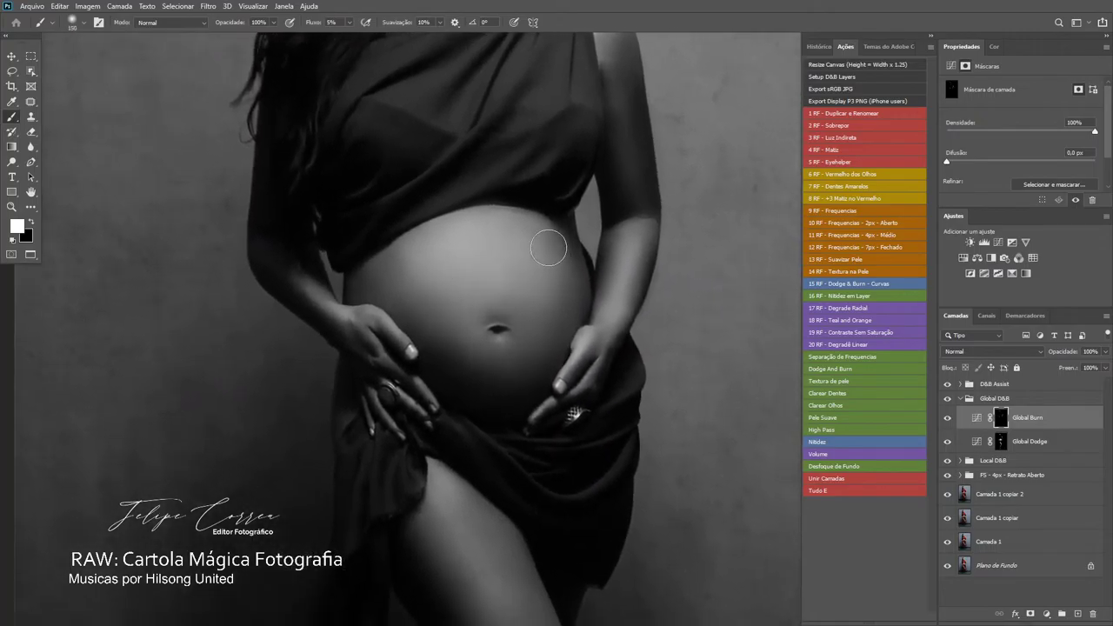
key(bracketright)
key(bracketright)
key(bracketright)
key(bracketright)
key(bracketright)
key(bracketright)
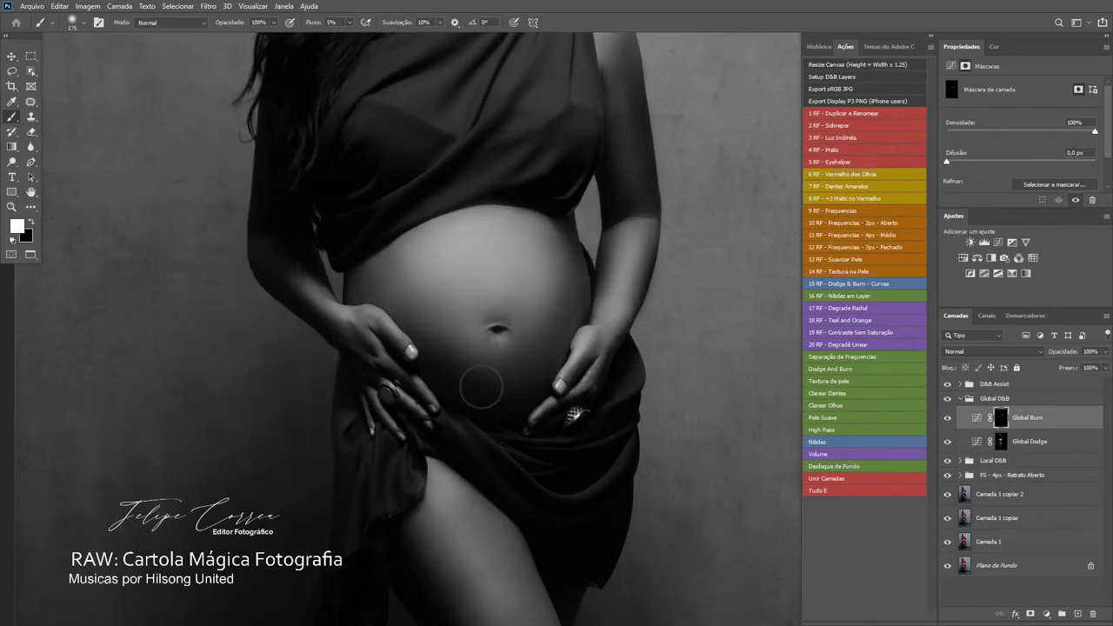
mouse_move(386, 271)
mouse_down()
mouse_move(373, 286)
mouse_move(385, 295)
mouse_move(396, 285)
mouse_move(441, 329)
mouse_up()
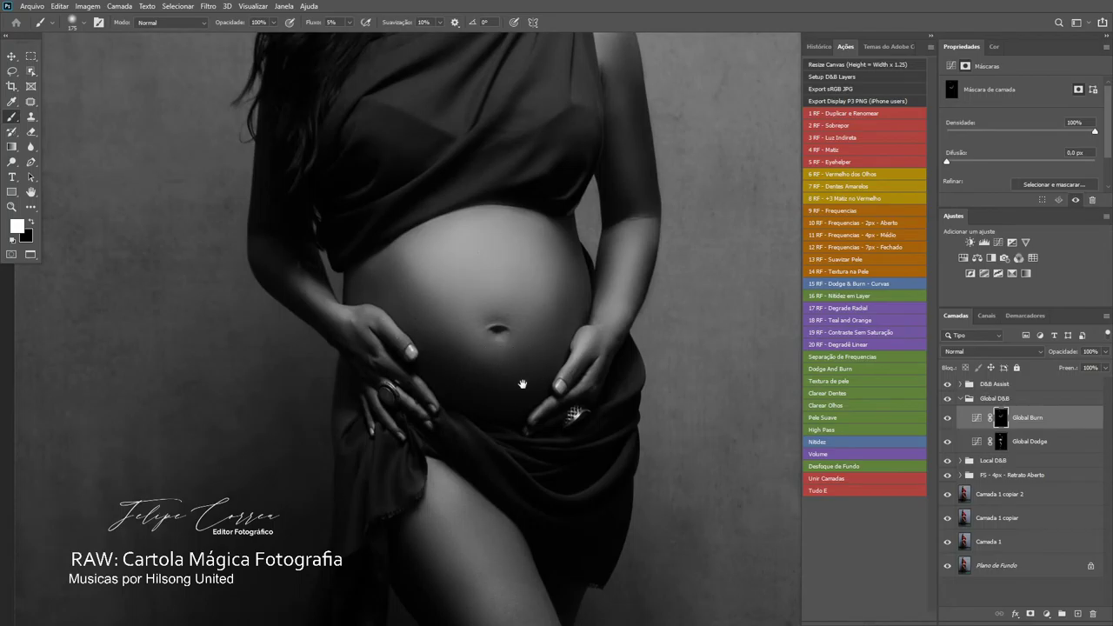
- Burn the edges of the thigh and the shaded lower legs on the Global Burn mask with 100 to 200 px brushes
mouse_move(522, 385)
mouse_down()
mouse_move(374, 271)
mouse_move(370, 248)
mouse_up()
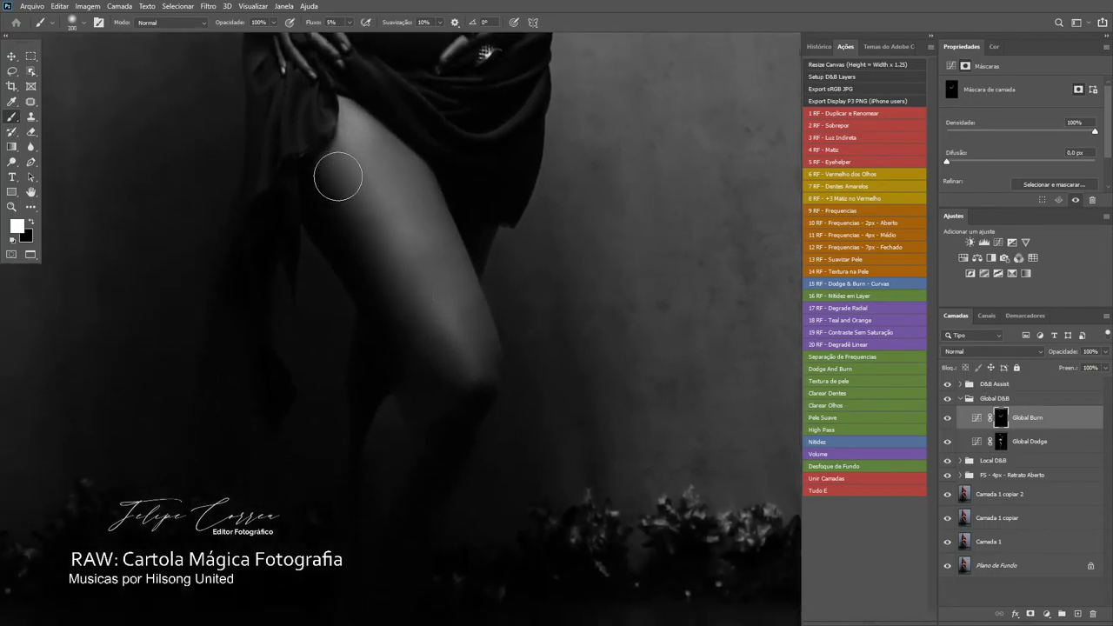
key(bracketleft)
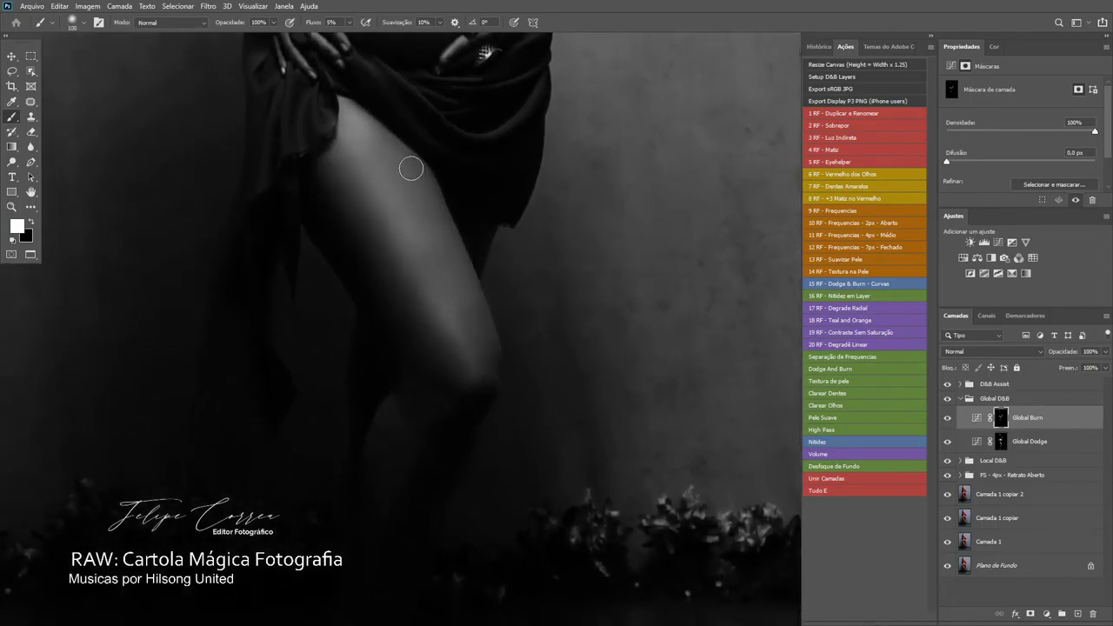
drag(487, 392, 481, 186)
key(bracketright)
key(bracketright)
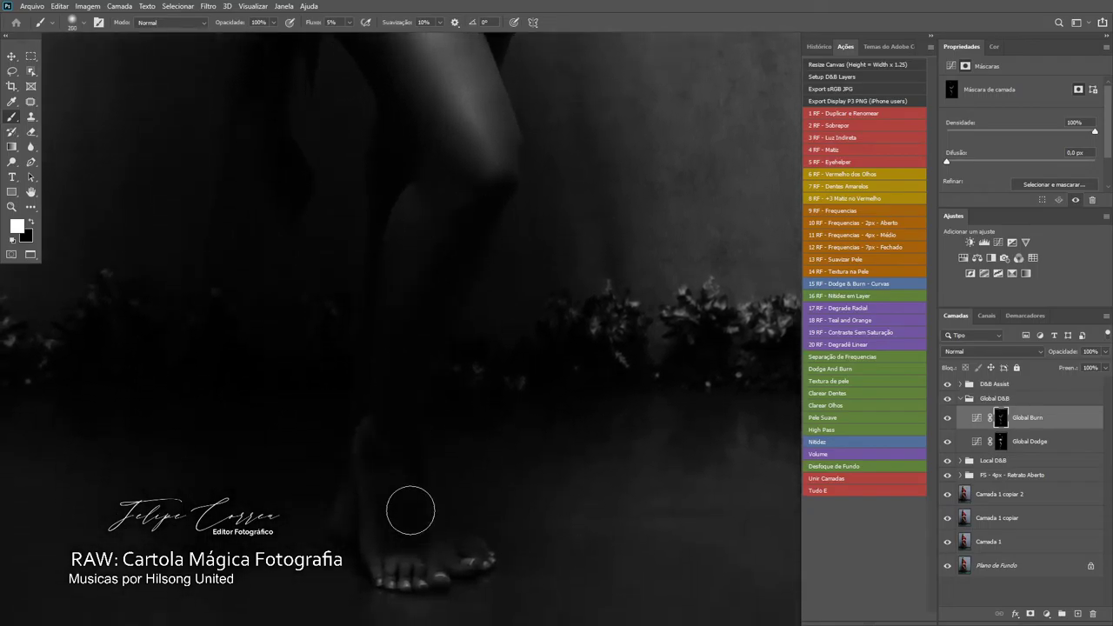
drag(408, 236, 400, 317)
drag(421, 261, 362, 265)
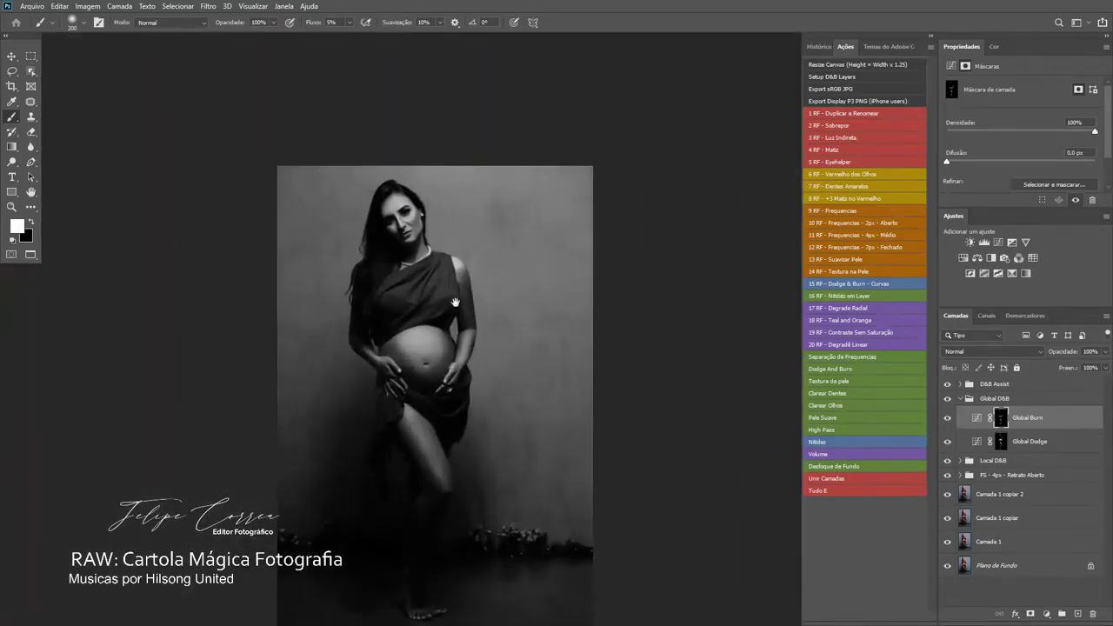
- Collapse the Global D&B group and toggle its visibility to compare the full photo before and after
drag(455, 301, 498, 248)
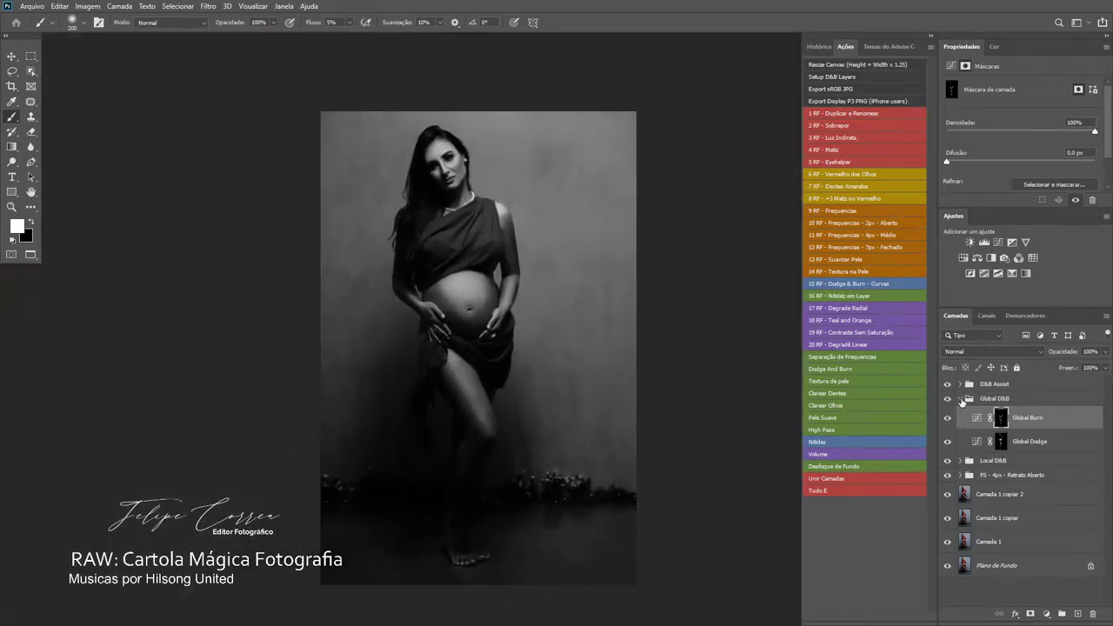
click(961, 399)
key(x)
click(947, 398)
click(947, 399)
click(947, 398)
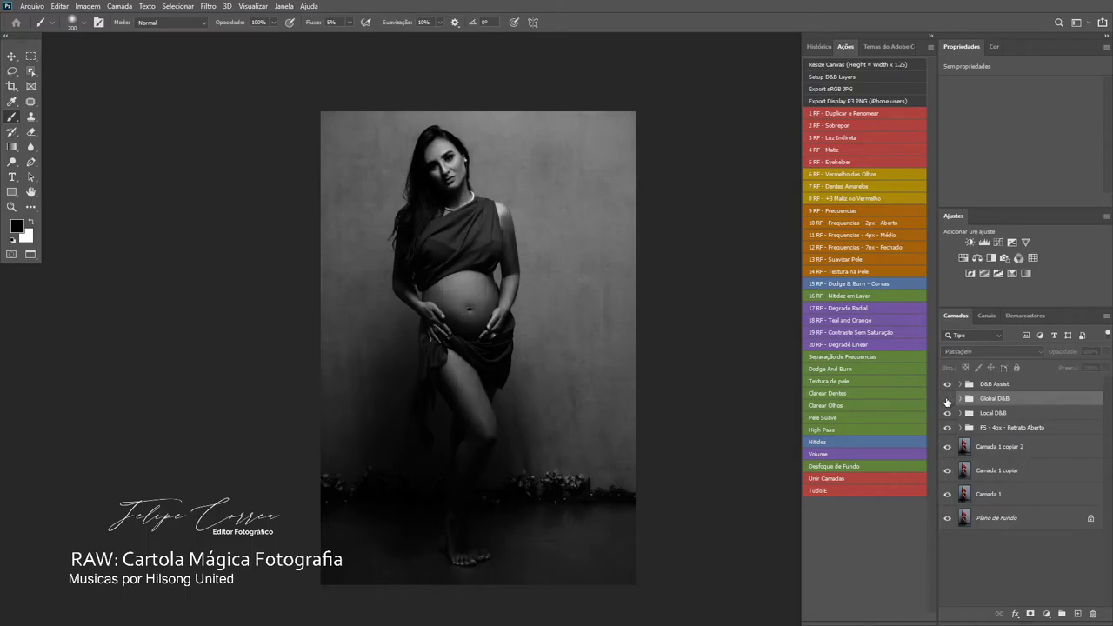
click(948, 399)
- Check the face up close and hide the D&B Assist group to return to the color view
drag(471, 240, 557, 239)
mouse_move(498, 209)
mouse_down()
mouse_move(535, 259)
mouse_move(601, 299)
mouse_up()
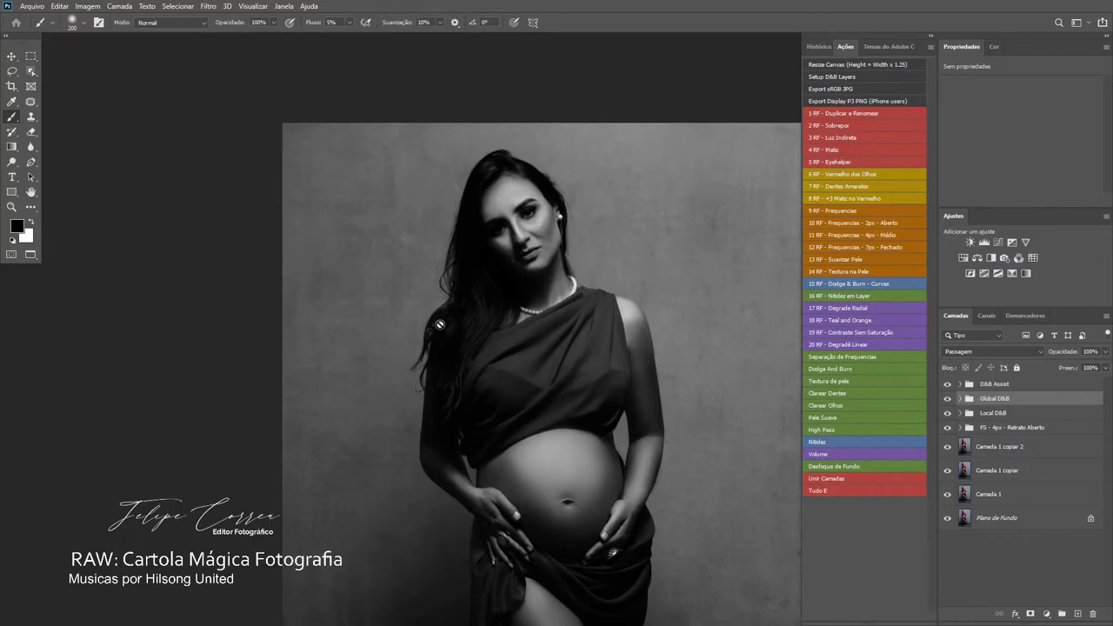
drag(521, 215, 589, 216)
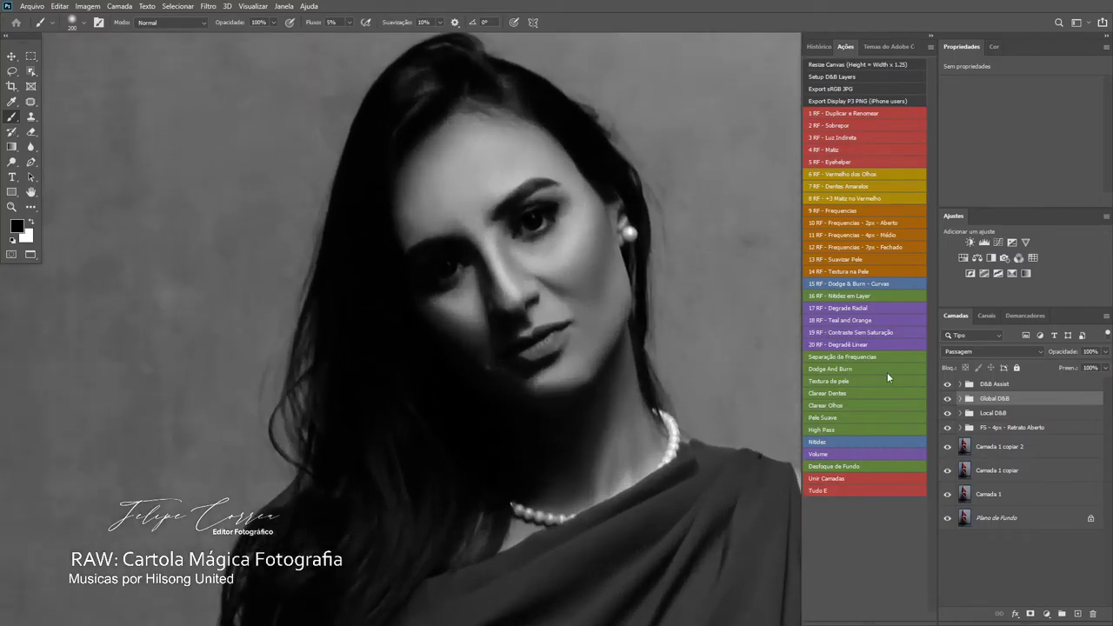
click(948, 385)
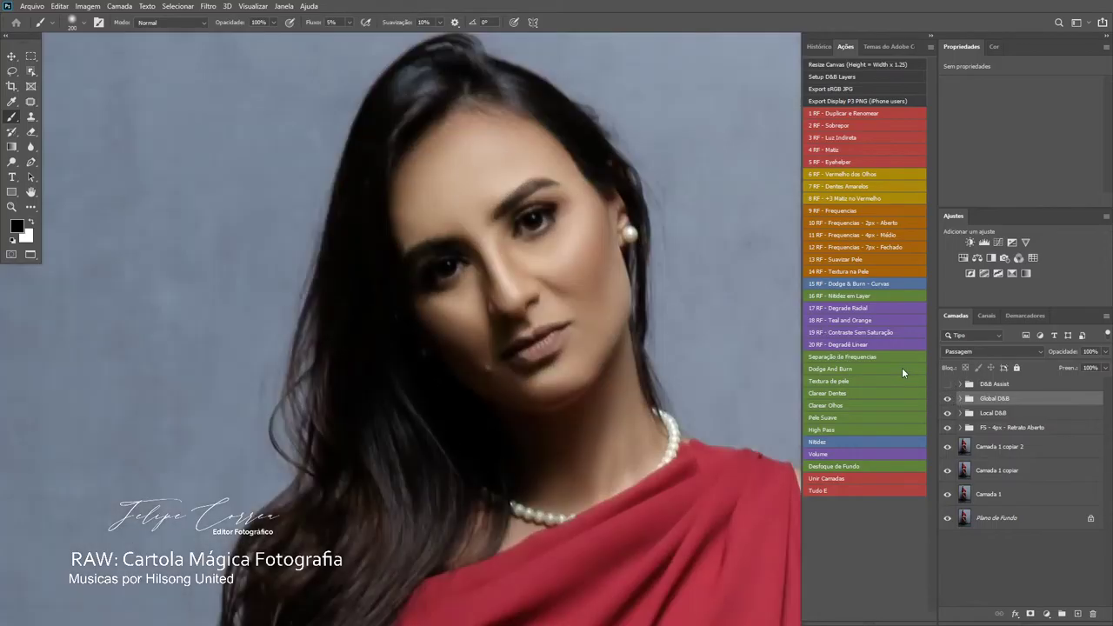
- Toggle the Global D&B group's visibility to compare its effect on the full photo in color
key(ctrl+minus)
key(ctrl+minus)
drag(636, 375, 587, 310)
drag(609, 359, 636, 287)
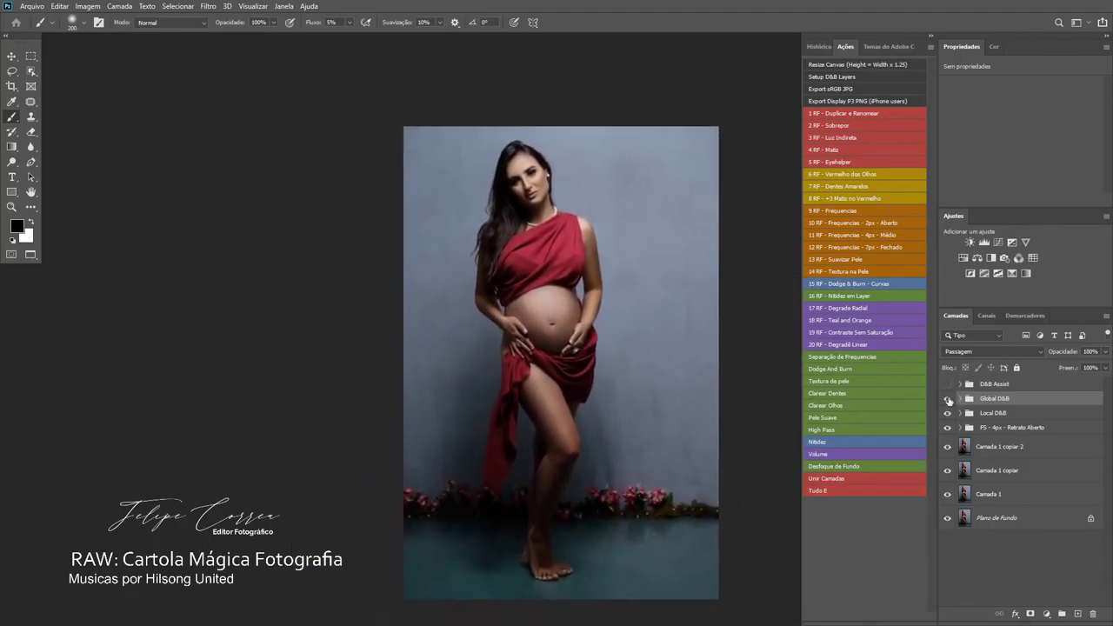
click(948, 399)
click(948, 400)
click(947, 401)
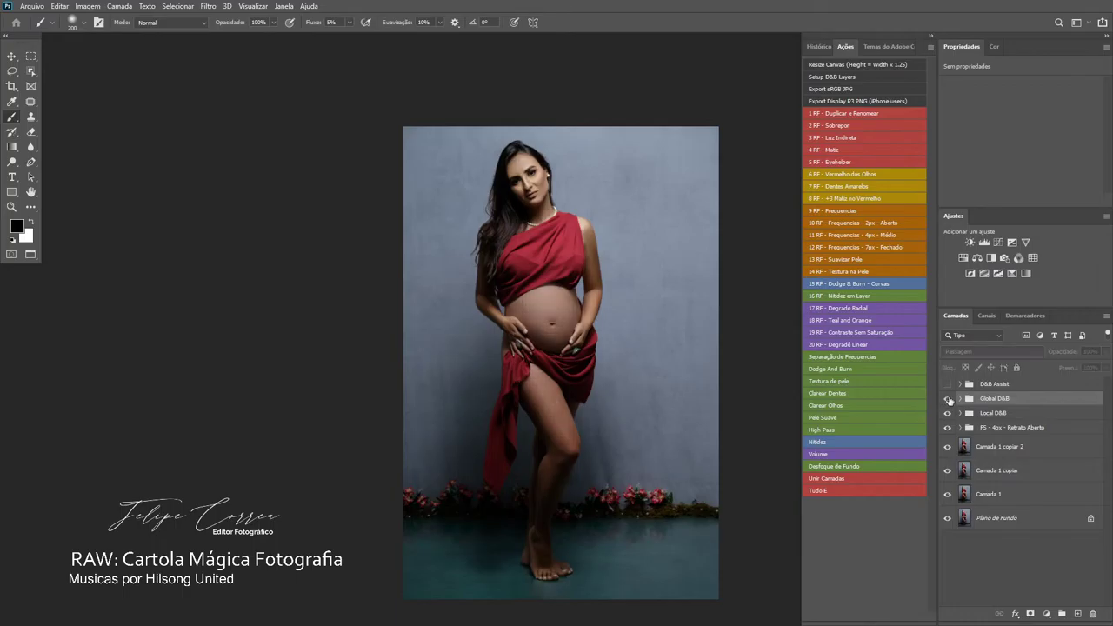
click(948, 401)
click(948, 401)
click(948, 401)
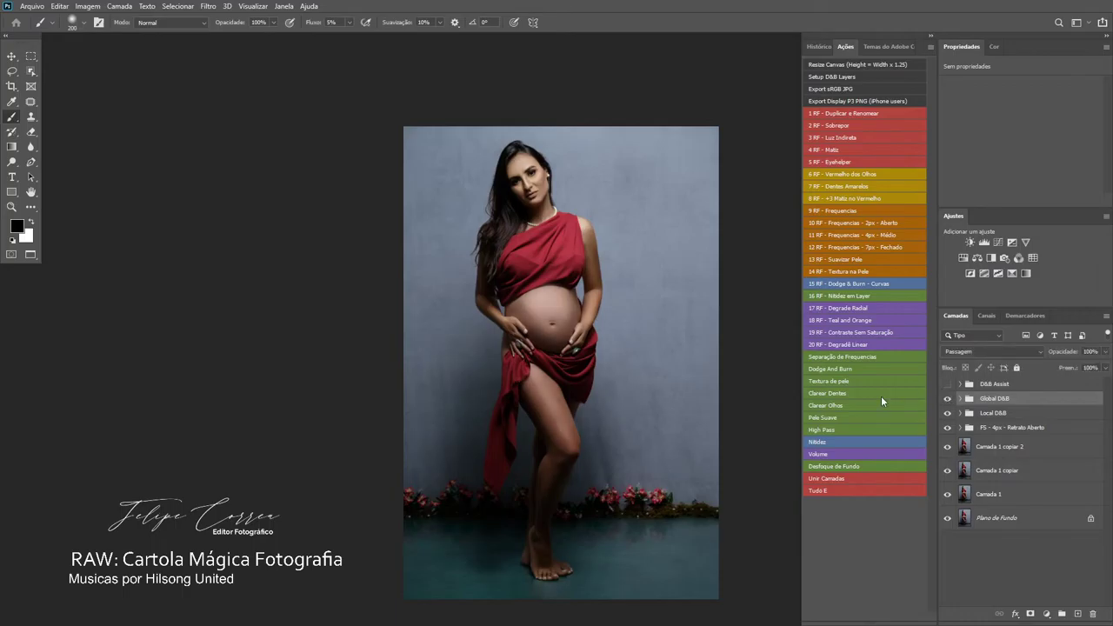
- Lower the Global D&B group's opacity to 60% while judging the face up close
drag(523, 188, 609, 198)
drag(654, 162, 640, 231)
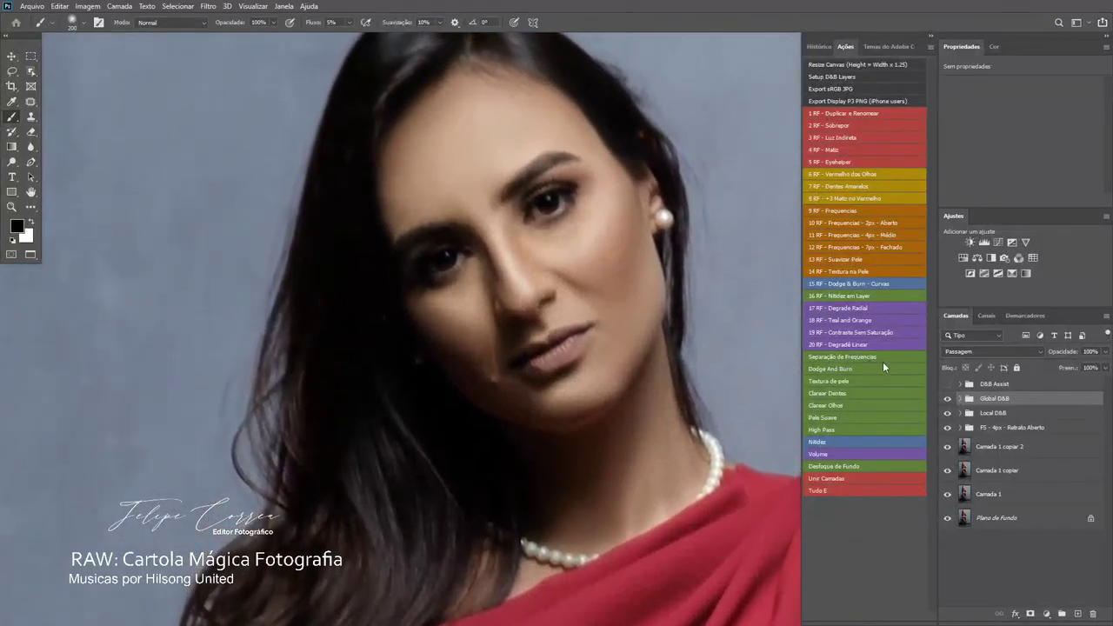
drag(1106, 356, 1078, 365)
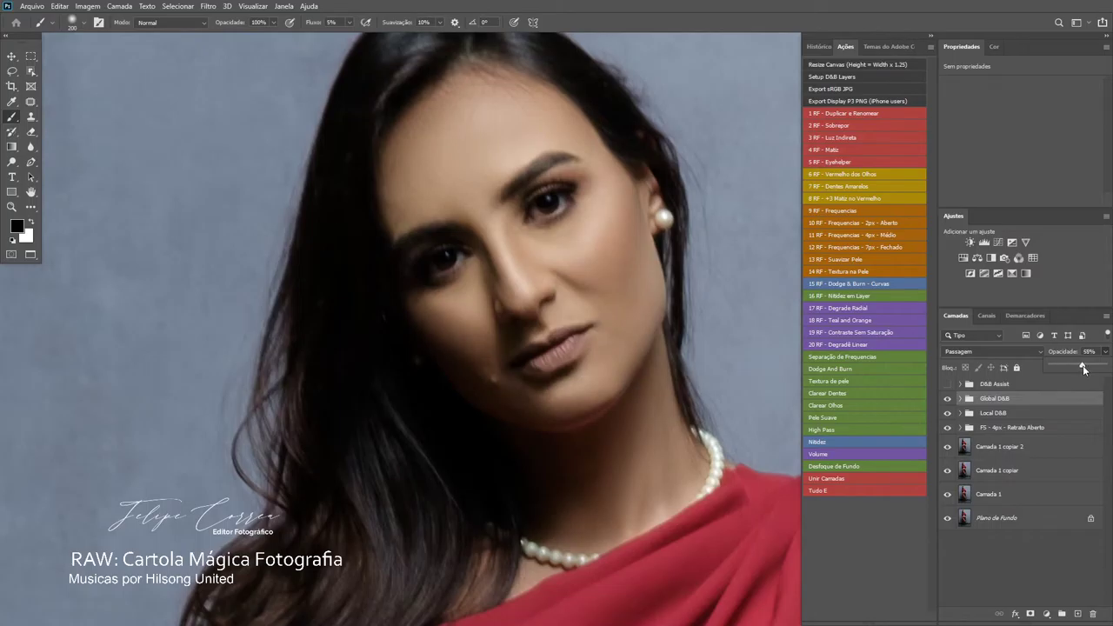
drag(1083, 366, 1084, 366)
click(1068, 356)
- Compare the whole photo with and without the reduced Global D&B group
key(ctrl+minus)
key(ctrl+minus)
key(ctrl+minus)
key(ctrl+minus)
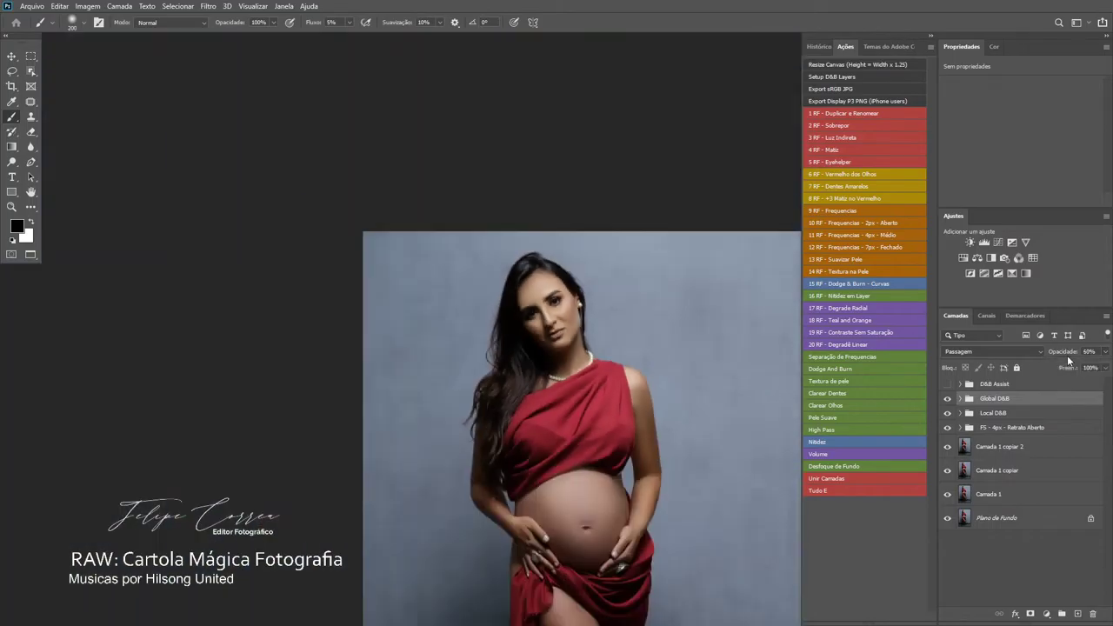
click(948, 399)
click(948, 399)
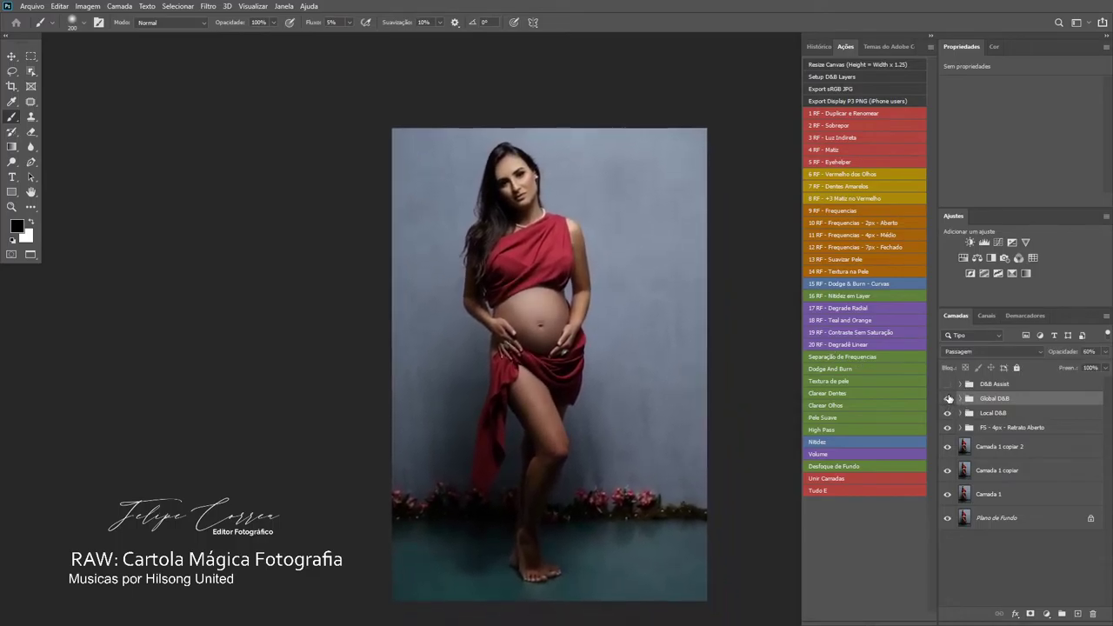
click(948, 400)
click(948, 400)
click(948, 399)
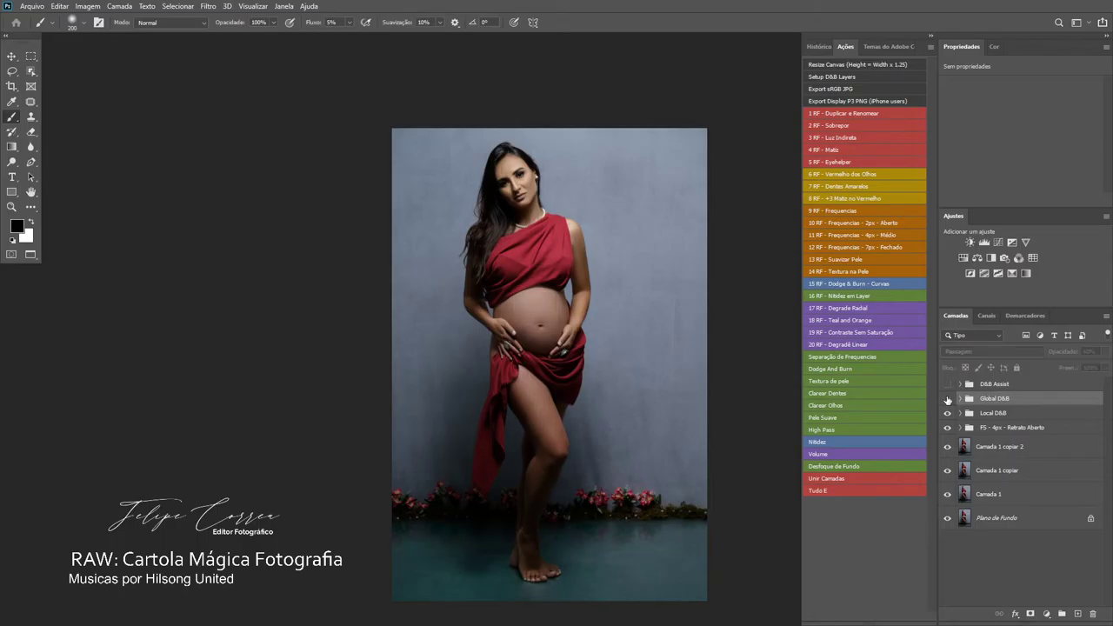
click(948, 399)
- Run the "2 RF - Sobrepor" action to add an overlay layer above Global D&B
drag(519, 218, 790, 300)
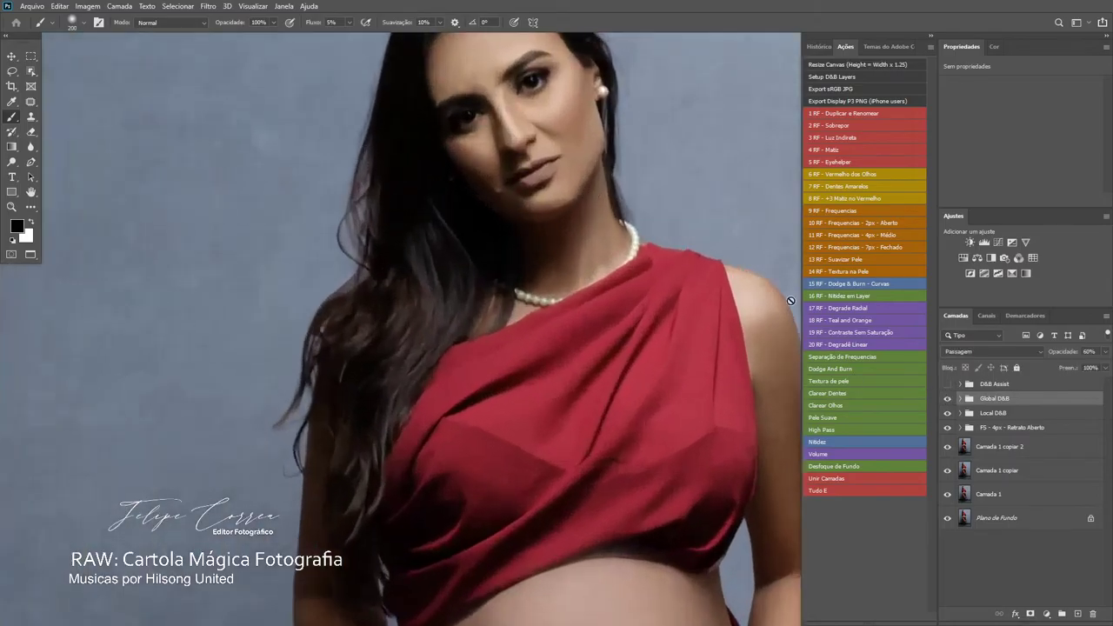
click(835, 126)
drag(549, 110, 571, 249)
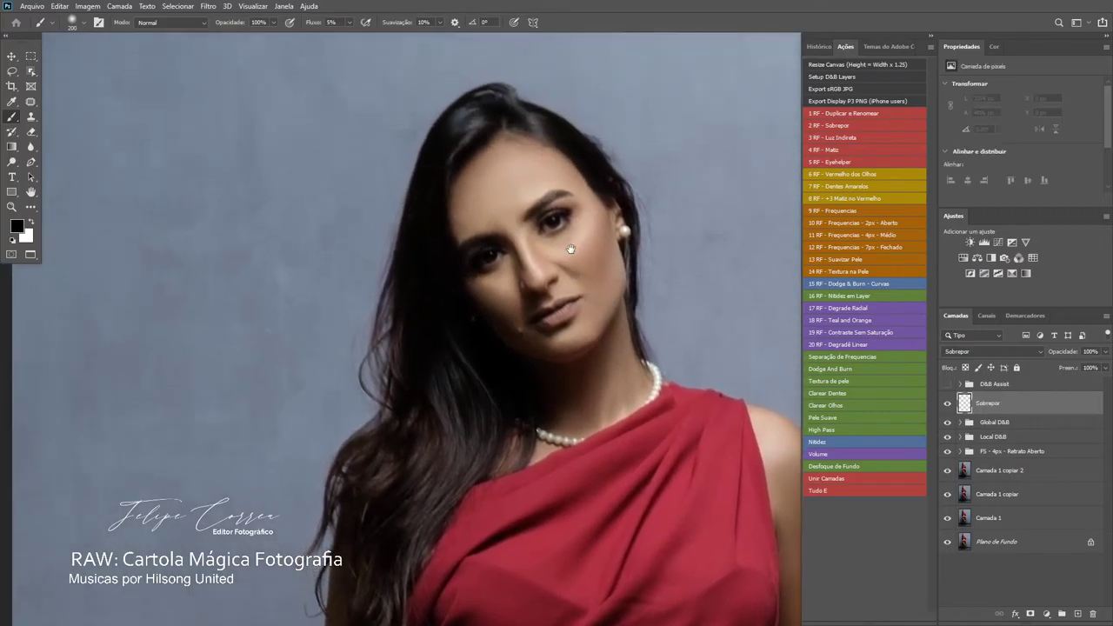
drag(536, 216, 597, 243)
drag(609, 287, 544, 276)
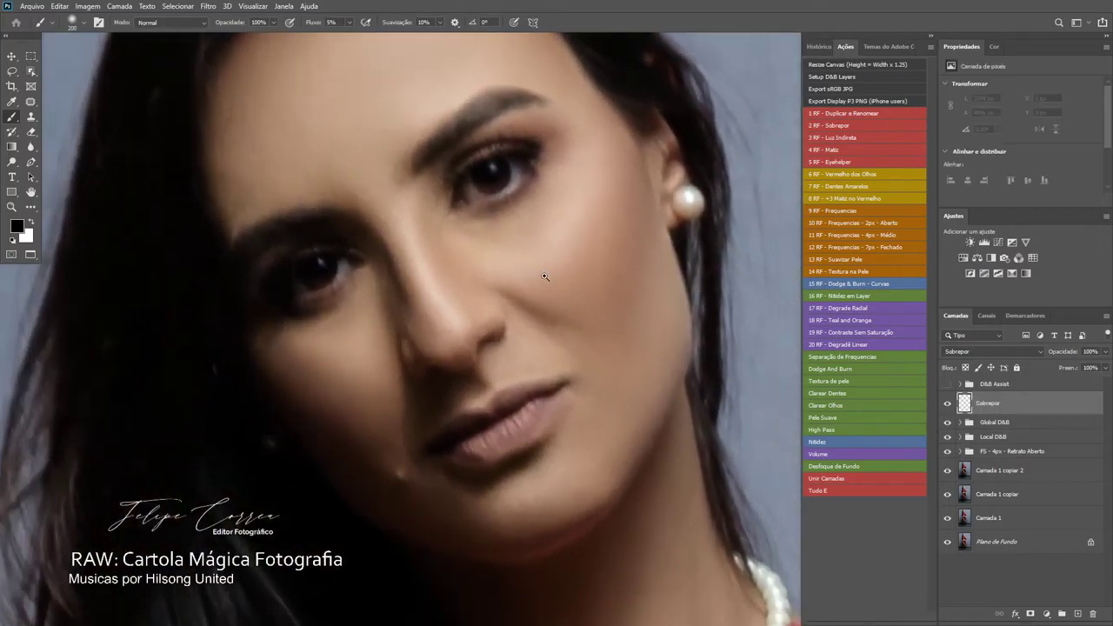
click(948, 382)
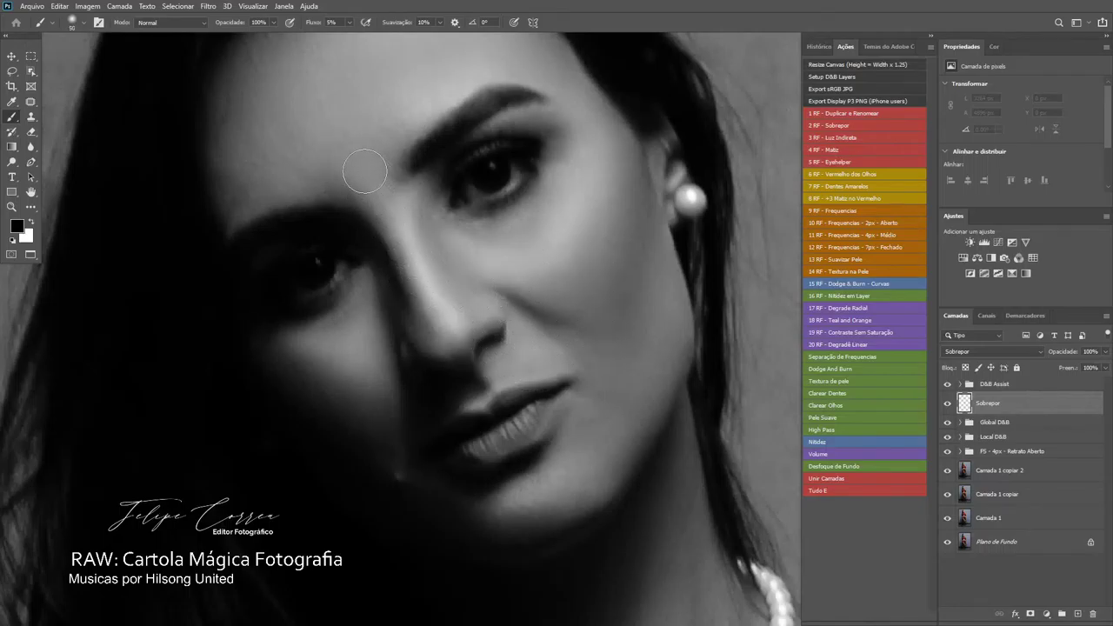
click(396, 206)
mouse_move(395, 206)
mouse_down()
mouse_move(442, 312)
mouse_move(413, 241)
mouse_move(441, 297)
mouse_move(442, 230)
mouse_up()
key(ctrl+z)
key(ctrl+z)
key(ctrl+z)
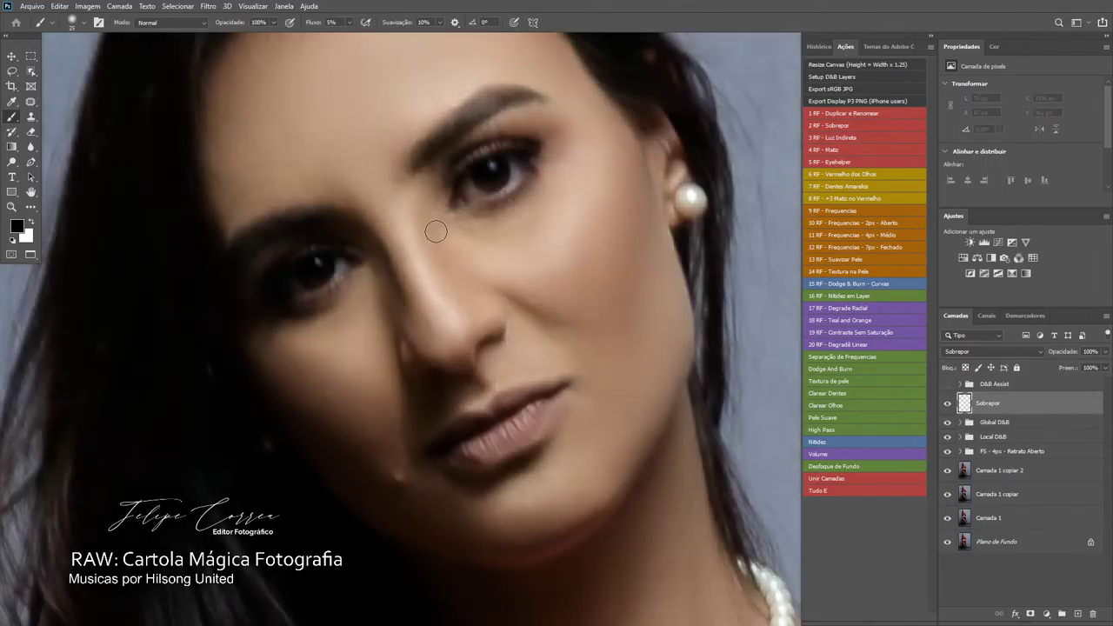
- Show the D&B Assist group and paint white highlights on the nose bridge and ear on the Sobrepor layer
click(947, 383)
key(x)
mouse_move(420, 269)
mouse_down()
mouse_move(441, 326)
mouse_move(448, 270)
mouse_move(432, 243)
mouse_up()
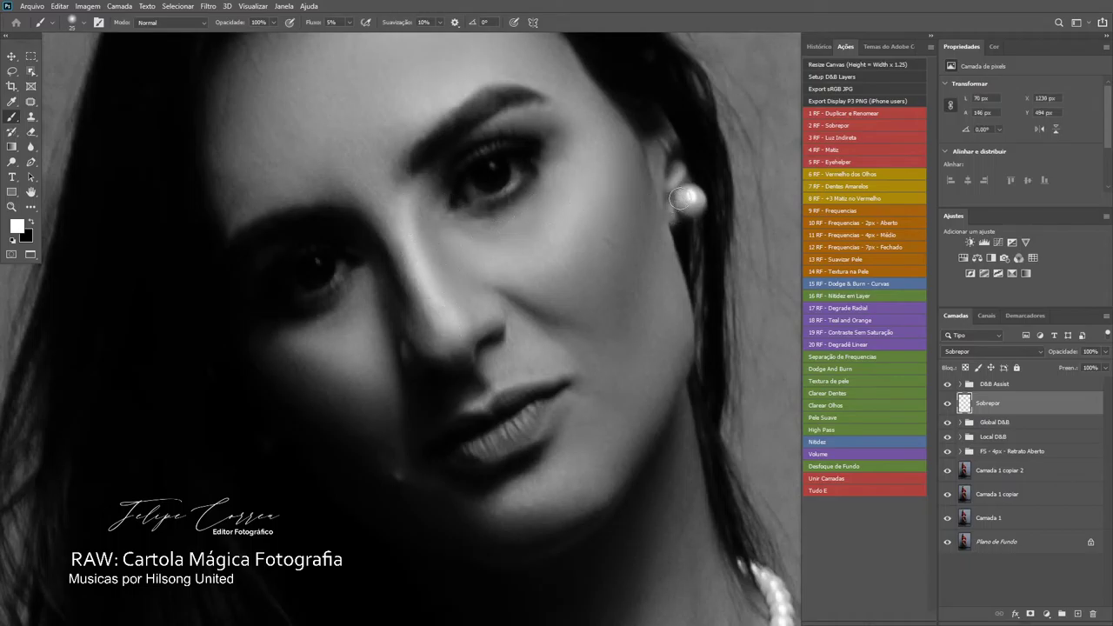
key(bracketleft)
drag(656, 153, 661, 186)
- Paint fine white highlights along the edge of the upper lip with a small brush
drag(519, 331, 513, 275)
key(bracketright)
mouse_move(481, 384)
mouse_down()
mouse_move(513, 361)
mouse_move(478, 386)
mouse_up()
key(bracketleft)
key(bracketleft)
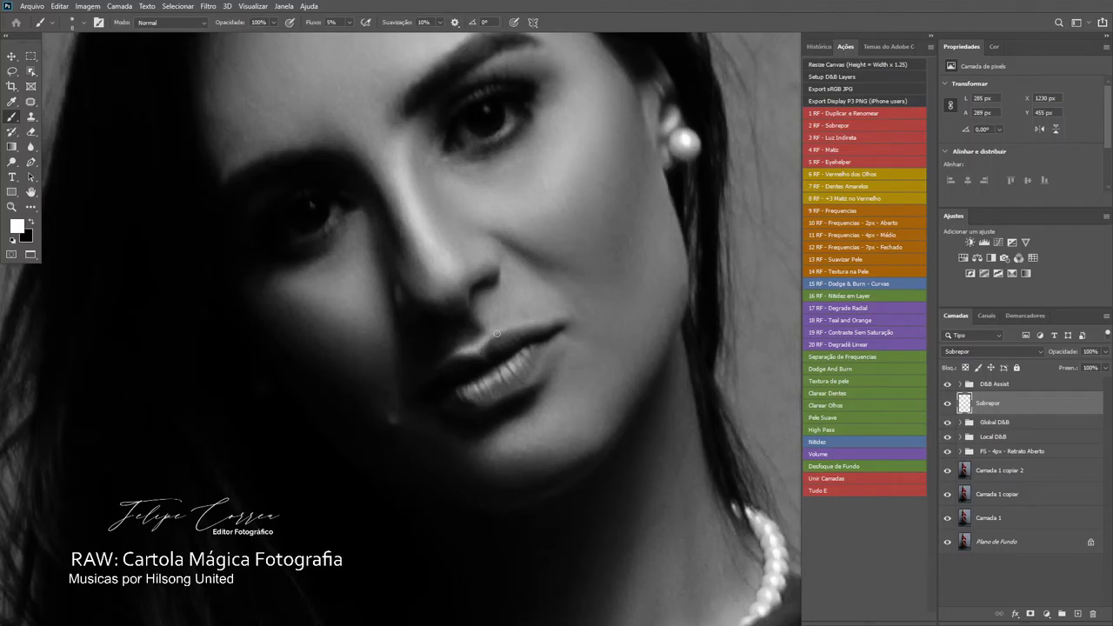
scroll(530, 341, down, 2)
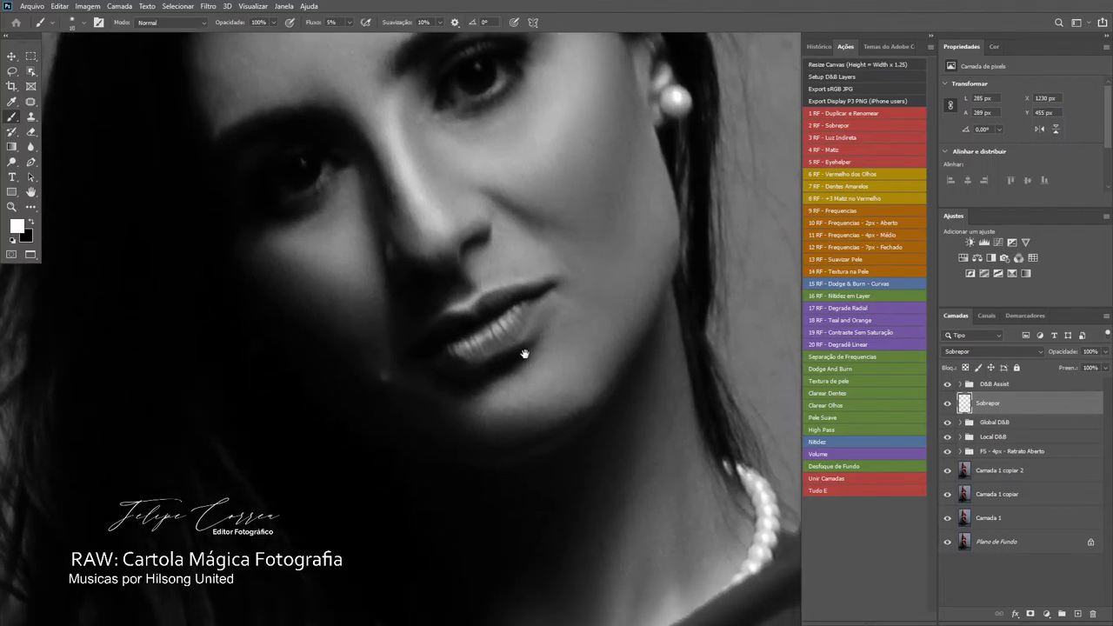
scroll(522, 366, down, 2)
drag(502, 312, 527, 375)
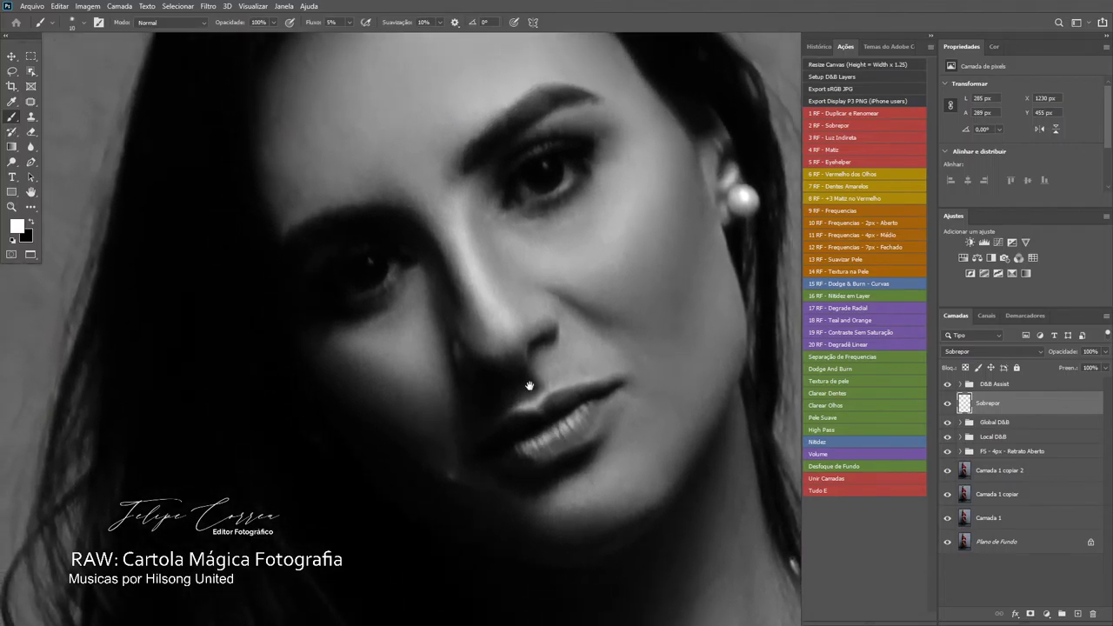
- Paint white highlights over both visible stretches of the pearl necklace
scroll(527, 363, down, 5)
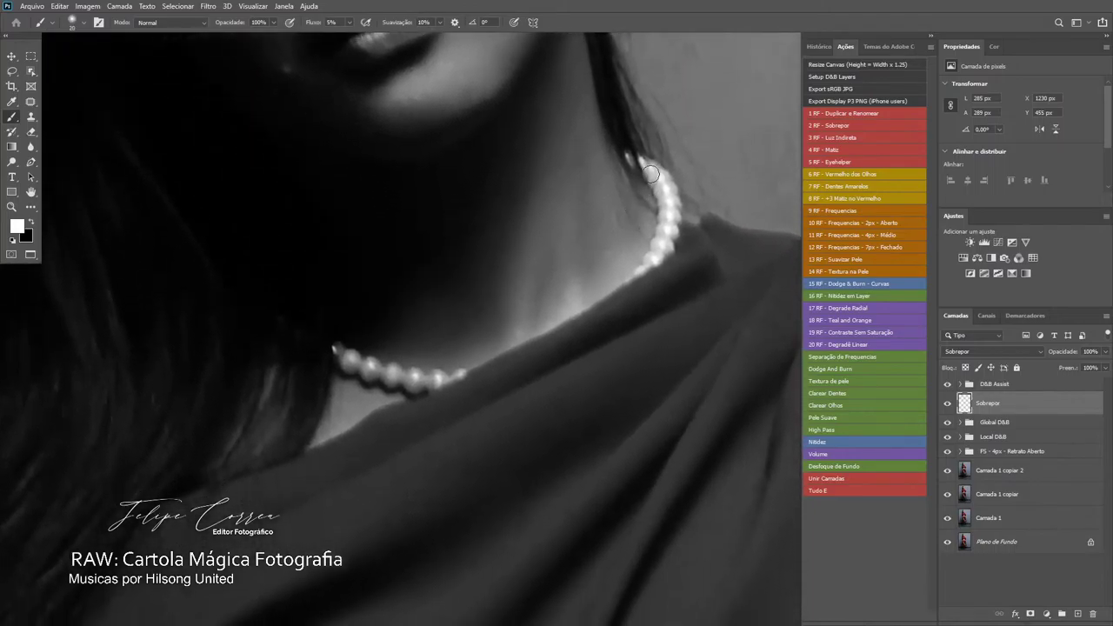
mouse_move(652, 174)
mouse_down()
mouse_move(670, 212)
mouse_move(648, 264)
mouse_up()
mouse_move(350, 359)
mouse_down()
mouse_move(420, 382)
mouse_move(409, 378)
mouse_move(447, 377)
mouse_up()
drag(590, 404, 481, 290)
drag(592, 514, 443, 130)
drag(561, 557, 528, 260)
- Highlight the thumb and fingers of the hand with the mesh ring, reducing the brush for the finger edges
drag(527, 327, 463, 261)
drag(508, 340, 514, 282)
mouse_move(484, 259)
mouse_down()
mouse_move(567, 245)
mouse_move(521, 323)
mouse_up()
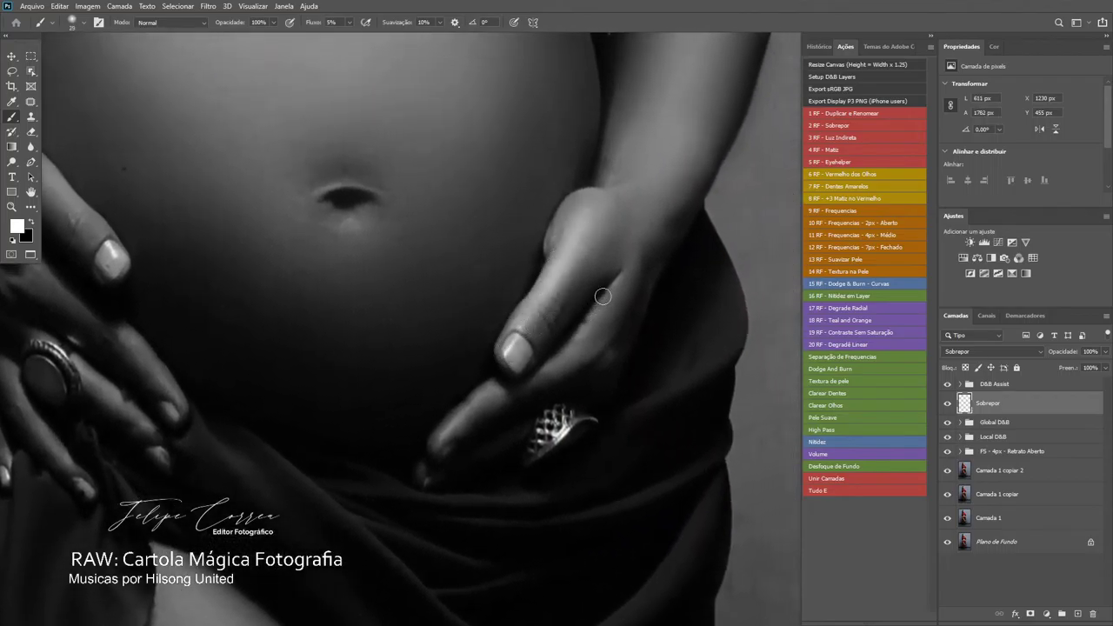
drag(603, 297, 556, 374)
key(bracketleft)
key(bracketleft)
key(bracketleft)
key(bracketleft)
key(bracketleft)
mouse_move(595, 320)
mouse_down()
mouse_move(526, 387)
mouse_move(469, 410)
mouse_move(481, 397)
mouse_move(461, 427)
mouse_up()
- Highlight the back, thumb and fingers of the hand with the oval ring, using a smaller brush for the fingers
drag(351, 370, 519, 458)
drag(295, 307, 343, 327)
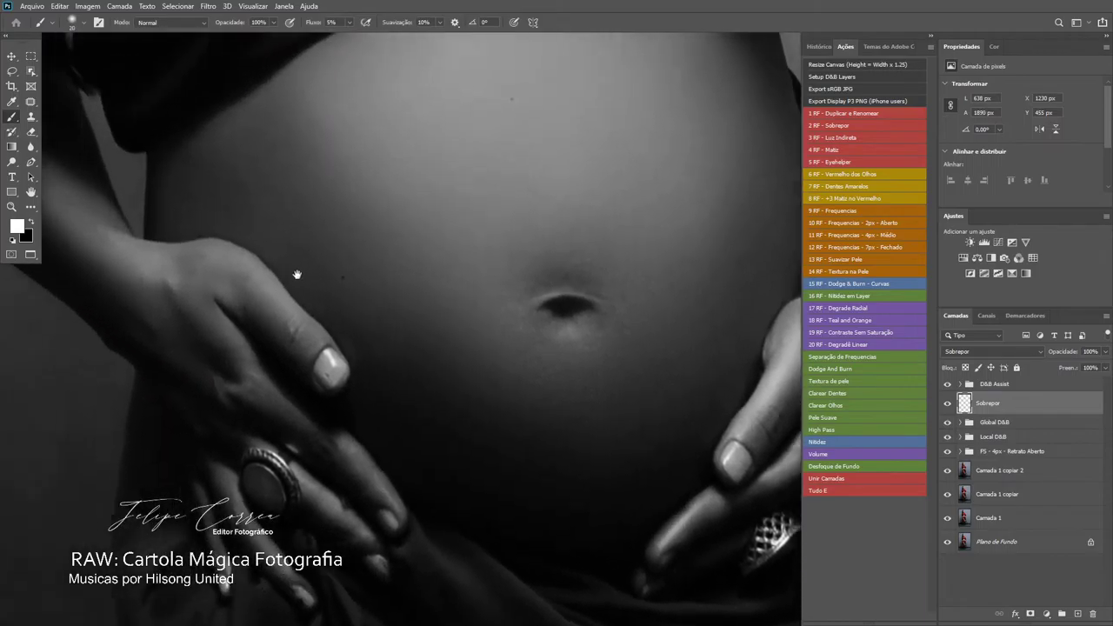
mouse_move(261, 273)
mouse_down()
mouse_move(380, 312)
mouse_move(437, 380)
mouse_up()
key(bracketright)
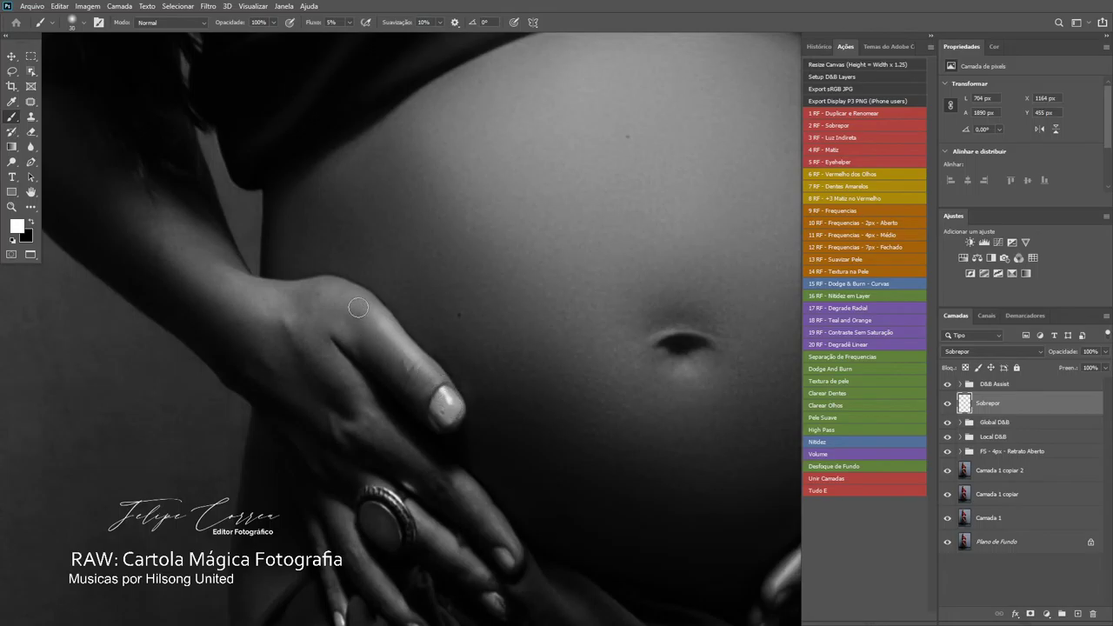
mouse_move(359, 307)
mouse_down()
mouse_move(306, 301)
mouse_move(377, 322)
mouse_move(341, 312)
mouse_move(403, 351)
mouse_move(390, 266)
mouse_move(404, 225)
mouse_up()
key(bracketleft)
key(bracketleft)
mouse_move(363, 280)
mouse_down()
mouse_move(429, 361)
mouse_move(385, 323)
mouse_move(505, 420)
mouse_move(483, 406)
mouse_move(538, 480)
mouse_move(465, 433)
mouse_move(439, 433)
mouse_move(512, 498)
mouse_move(451, 479)
mouse_move(386, 479)
mouse_move(375, 452)
mouse_move(420, 529)
mouse_move(409, 503)
mouse_move(410, 513)
mouse_move(340, 454)
mouse_move(358, 518)
mouse_move(354, 486)
mouse_move(408, 438)
mouse_up()
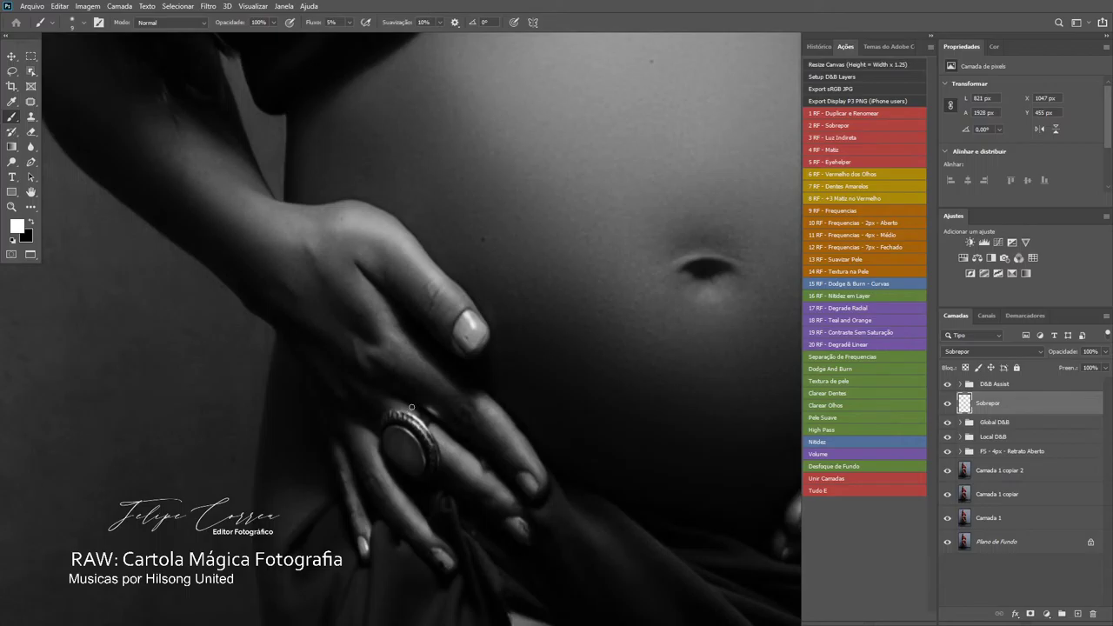
- Highlight the forearm above the hand with the oval ring, enlarging the brush
scroll(412, 407, up, 5)
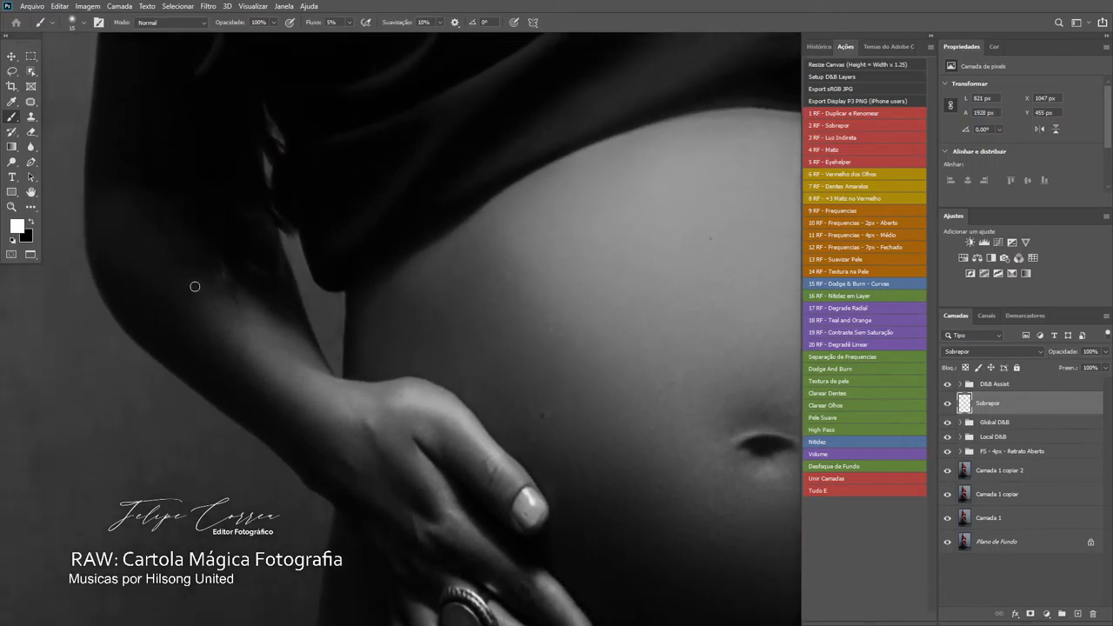
key(bracketright)
key(bracketright)
drag(224, 323, 315, 414)
mouse_move(456, 428)
mouse_down()
mouse_move(427, 387)
mouse_move(466, 413)
mouse_move(438, 377)
mouse_move(444, 368)
mouse_move(419, 450)
mouse_move(444, 374)
mouse_up()
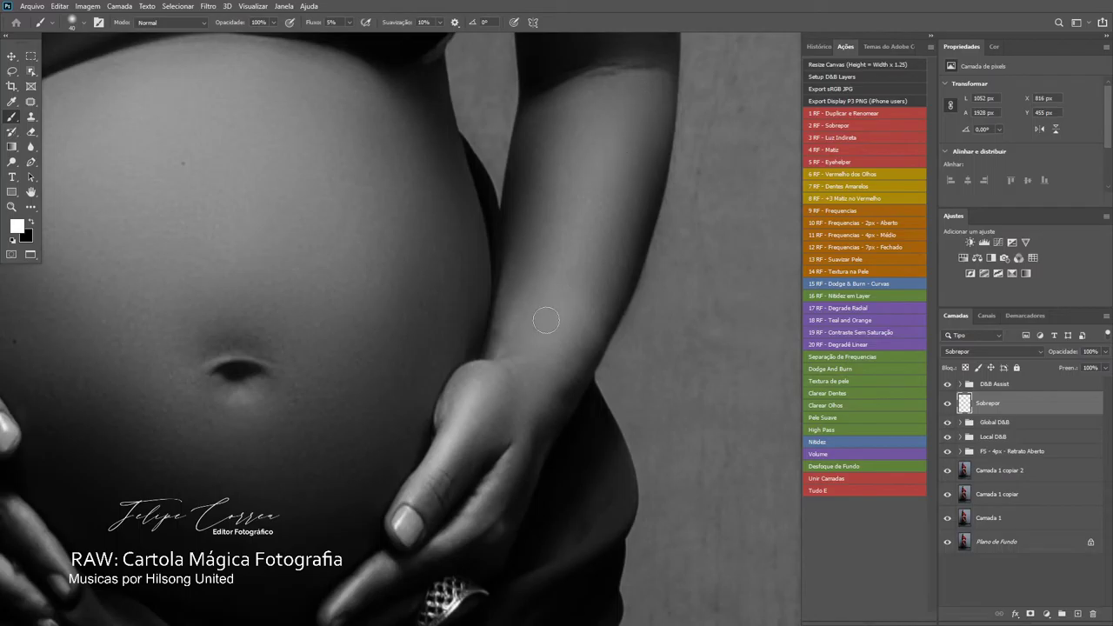
- Try a white highlight along the other forearm with a 40 px brush and undo it
drag(595, 110, 556, 310)
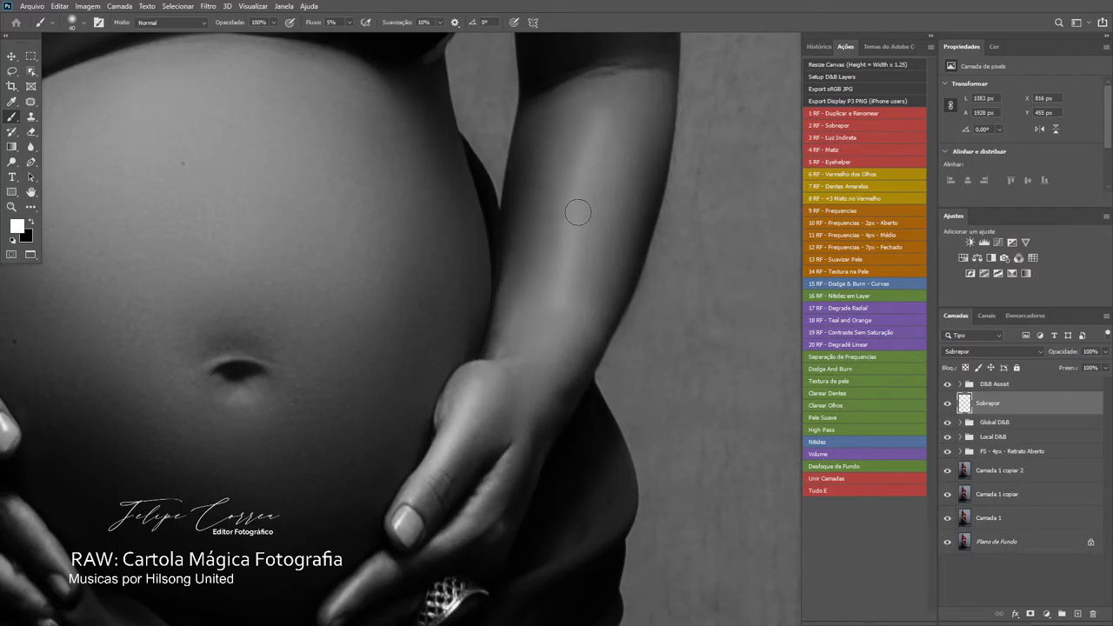
key(ctrl+z)
- Paint a white highlight down the front of the upper thigh with a slightly larger brush, undoing the last stroke
drag(477, 574, 534, 281)
drag(448, 531, 497, 304)
drag(456, 361, 454, 280)
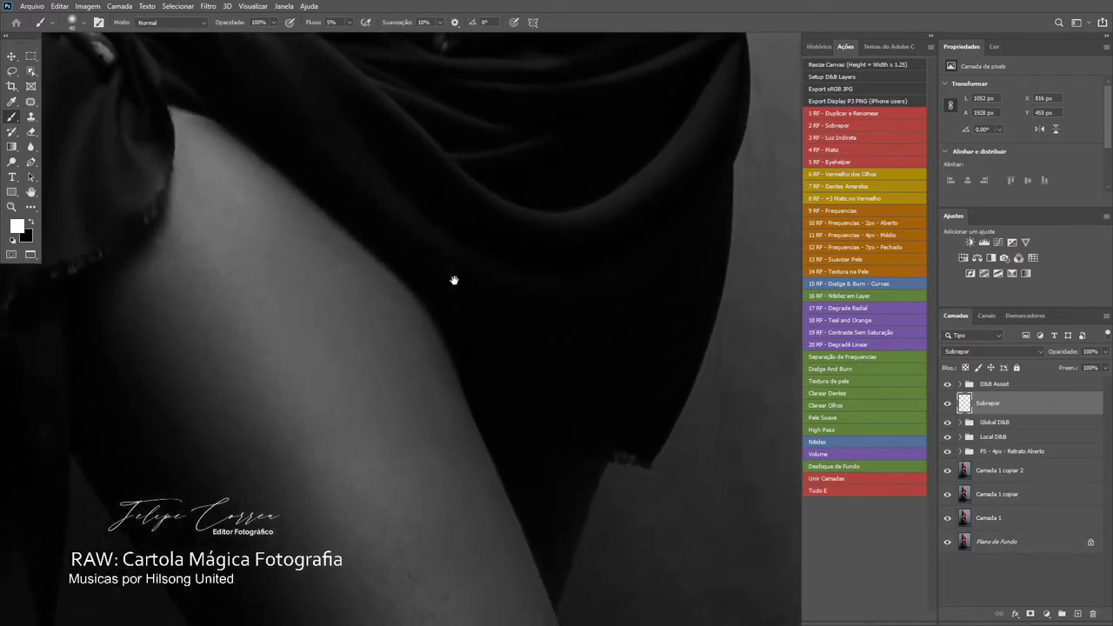
key(ctrl+minus)
key(bracketright)
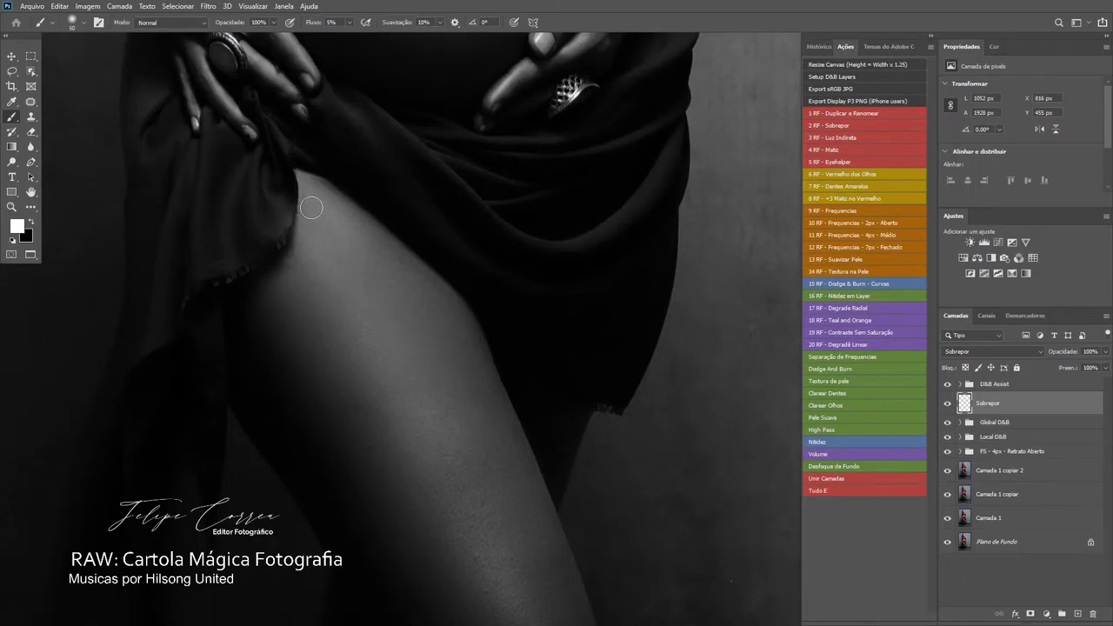
key(bracketright)
drag(314, 208, 418, 434)
mouse_move(440, 338)
mouse_down()
mouse_move(407, 223)
mouse_move(517, 366)
mouse_up()
key(ctrl+z)
- Extend the white highlight along the thigh toward the knee with a brush enlarged to 150 px
key(ctrl+minus)
key(ctrl+minus)
key(bracketright)
key(bracketright)
key(bracketright)
drag(453, 294, 510, 395)
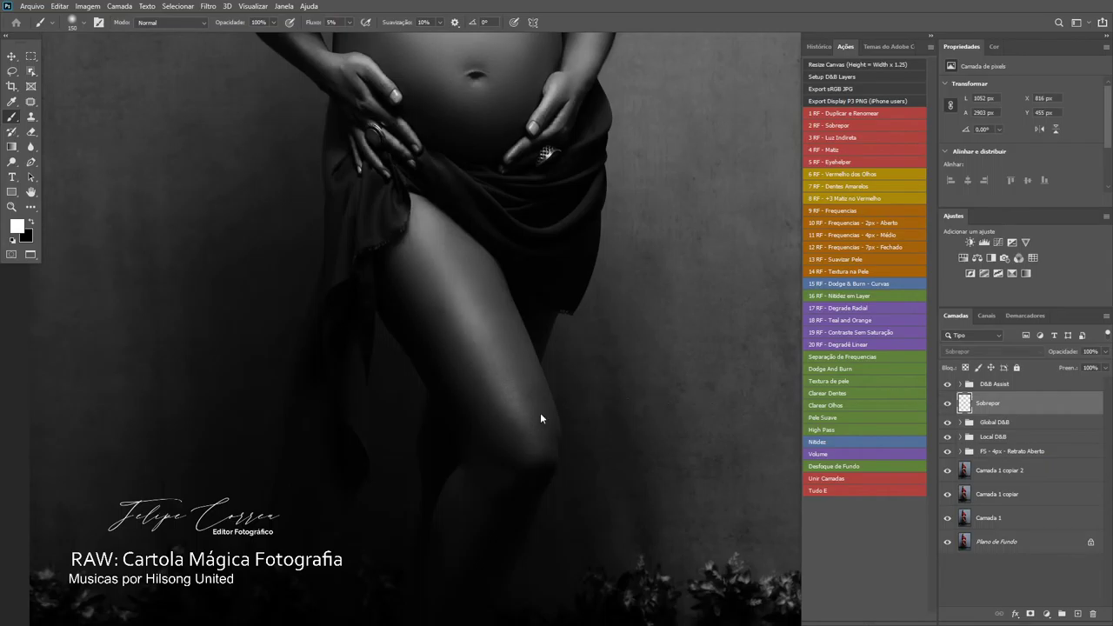
- Highlight the lower leg, ankle and foot in white, reducing the brush size for the ankle and foot
scroll(540, 391, down, 5)
mouse_move(540, 378)
mouse_down()
mouse_move(517, 339)
mouse_move(501, 342)
mouse_up()
key(bracketright)
key(bracketright)
key(bracketright)
key(bracketright)
key(bracketright)
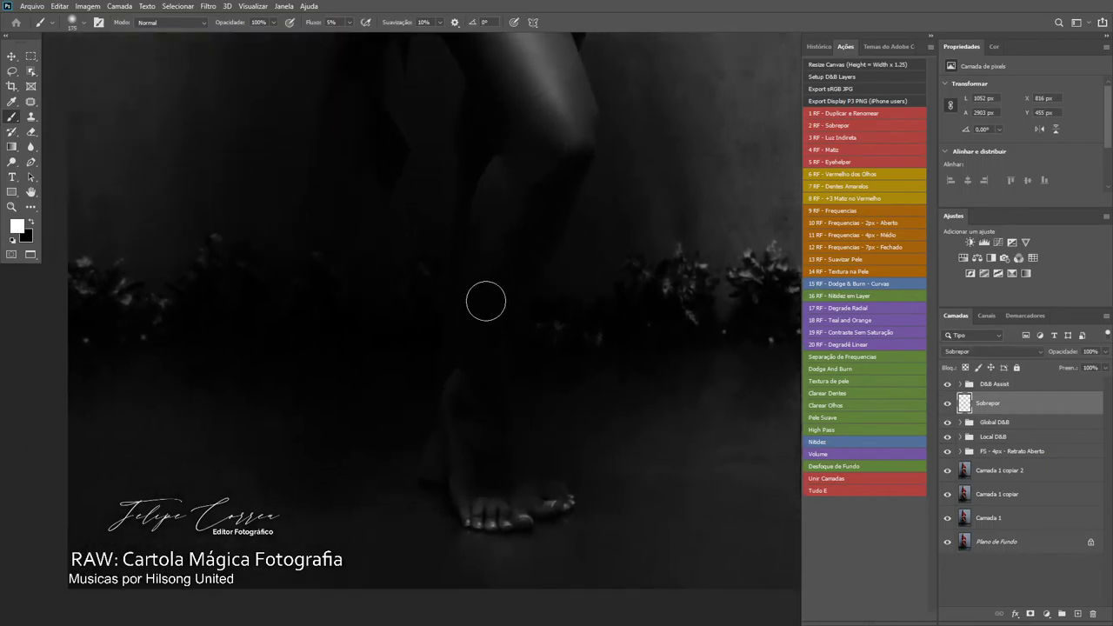
scroll(502, 354, down, 2)
key(bracketleft)
key(bracketleft)
key(bracketleft)
key(bracketleft)
key(bracketleft)
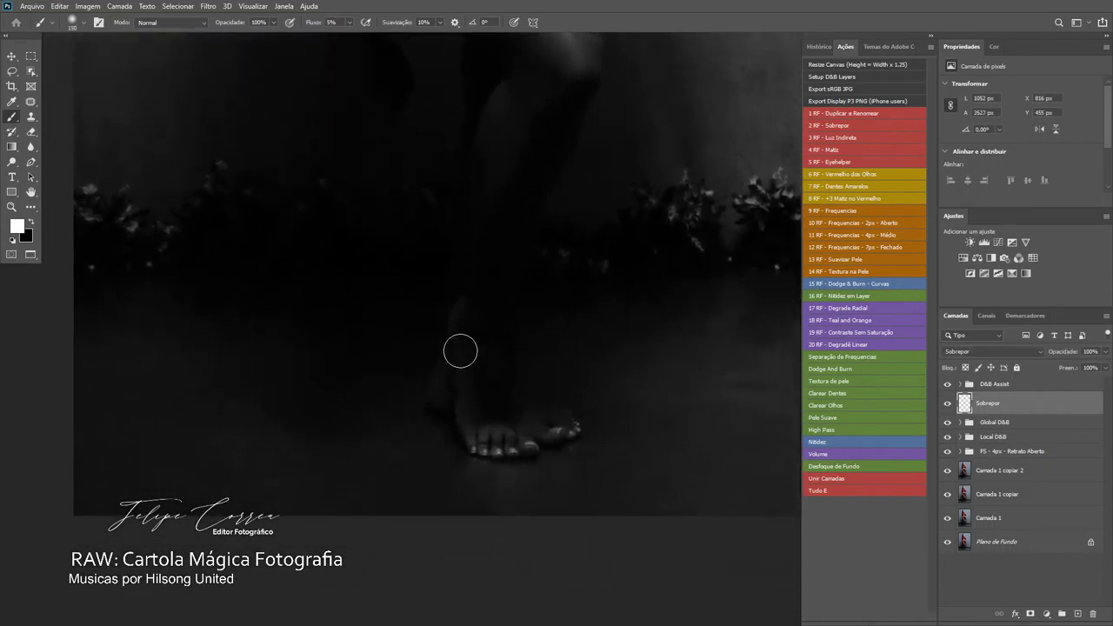
mouse_move(457, 322)
mouse_down()
mouse_move(460, 377)
mouse_move(496, 417)
mouse_move(509, 405)
mouse_move(520, 452)
mouse_move(553, 448)
mouse_up()
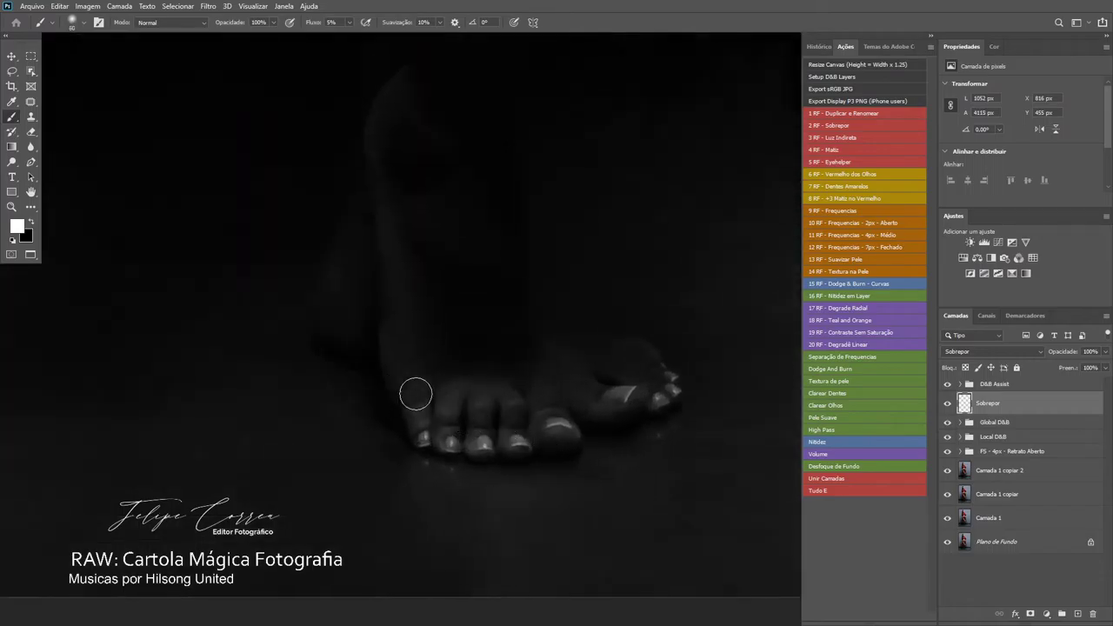
- Highlight the toes and toenails with a white brush reduced to 30 px
key(bracketleft)
key(bracketleft)
key(bracketleft)
key(bracketleft)
key(bracketleft)
key(bracketleft)
mouse_move(442, 445)
mouse_down()
mouse_move(478, 390)
mouse_move(474, 449)
mouse_move(513, 421)
mouse_move(510, 450)
mouse_move(601, 398)
mouse_move(563, 425)
mouse_up()
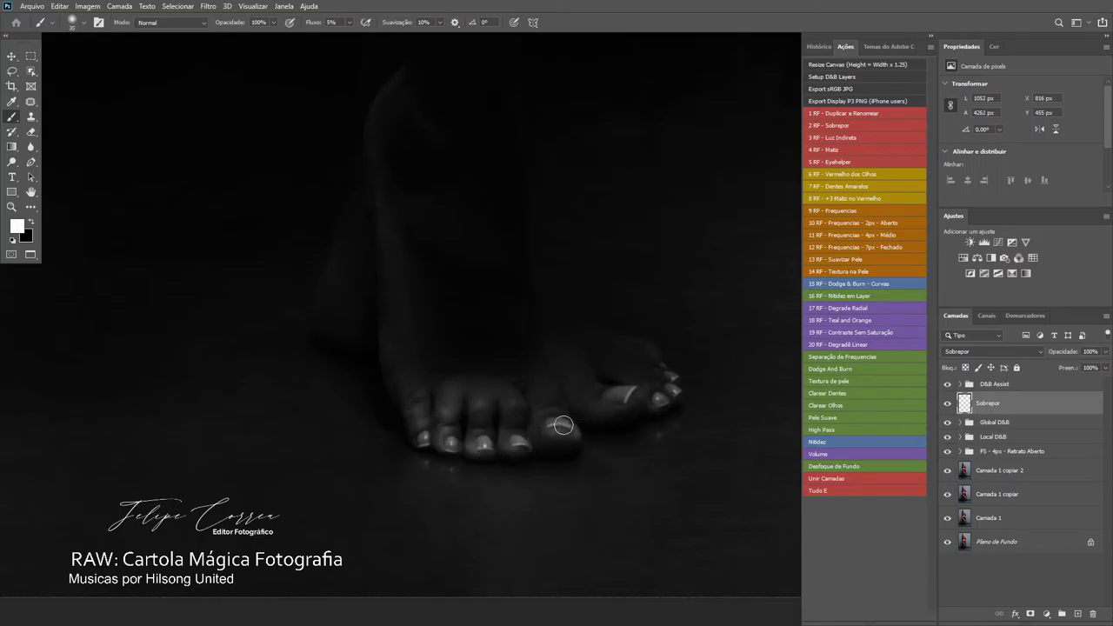
key(bracketleft)
- Return to the face and hide the D&B Assist group to see the photo in colour
drag(574, 285, 503, 285)
drag(557, 172, 515, 374)
mouse_move(500, 278)
mouse_down()
mouse_move(543, 270)
mouse_move(578, 296)
mouse_move(623, 296)
mouse_up()
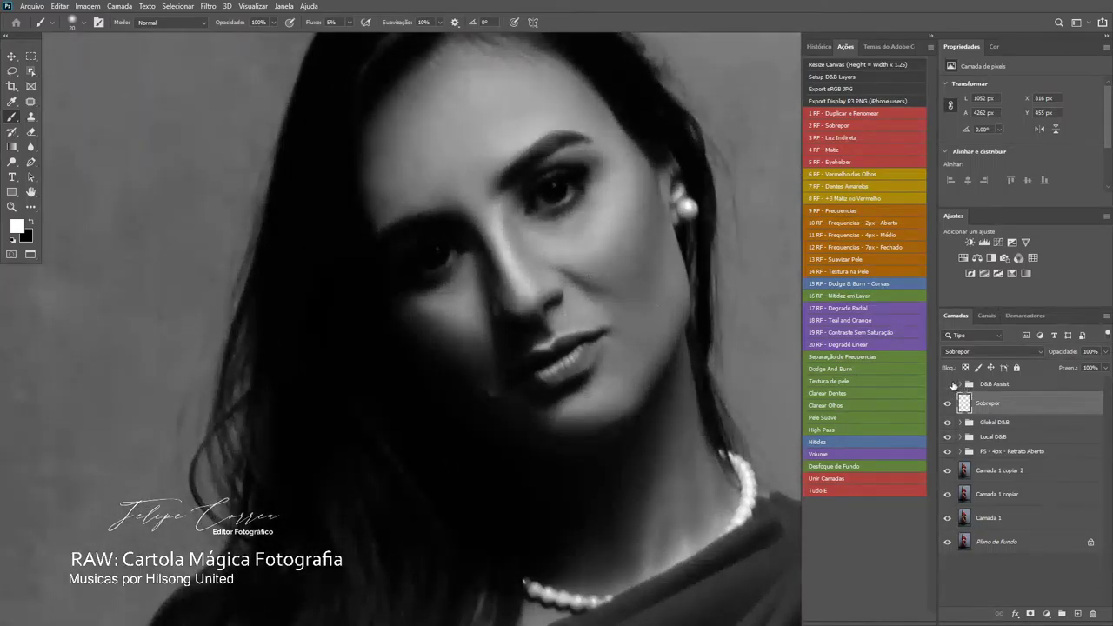
click(949, 384)
- Set the foreground colour to a pale orange and brighten the irises of both eyes with a 10 px brush
scroll(603, 310, up, 2)
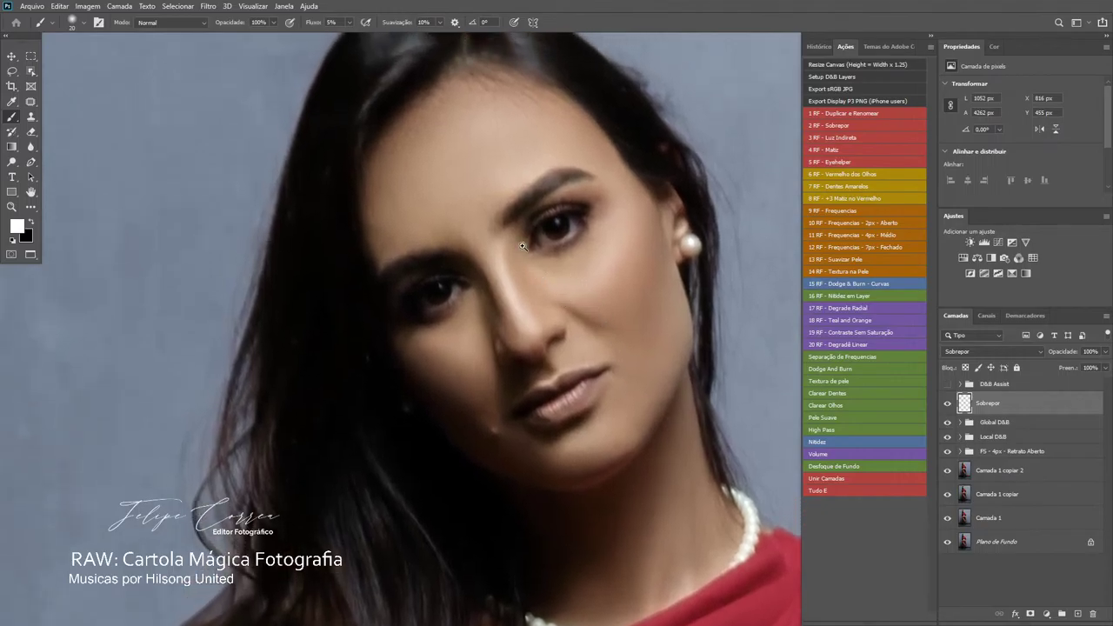
mouse_move(523, 246)
mouse_down()
mouse_move(570, 229)
mouse_move(579, 238)
mouse_up()
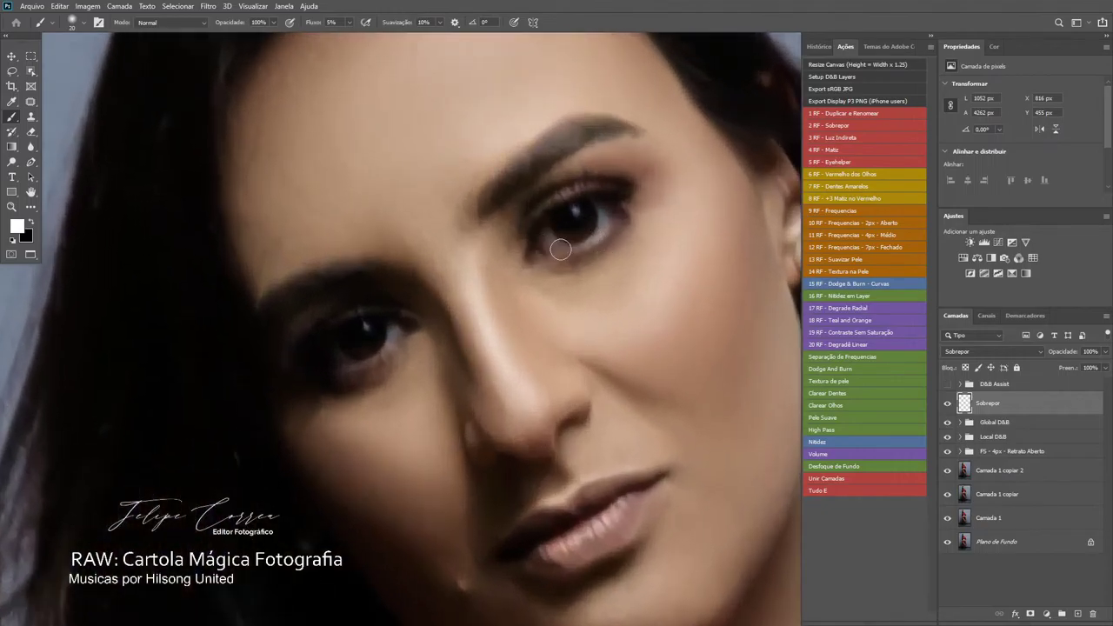
key(bracketleft)
key(bracketleft)
click(21, 231)
click(554, 273)
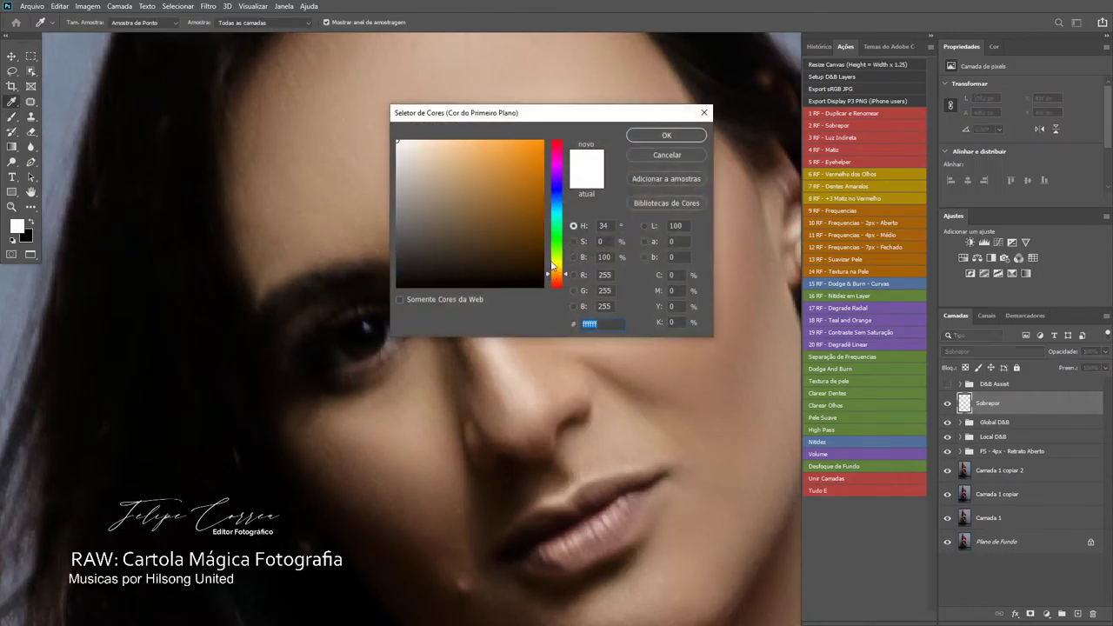
click(428, 140)
click(666, 136)
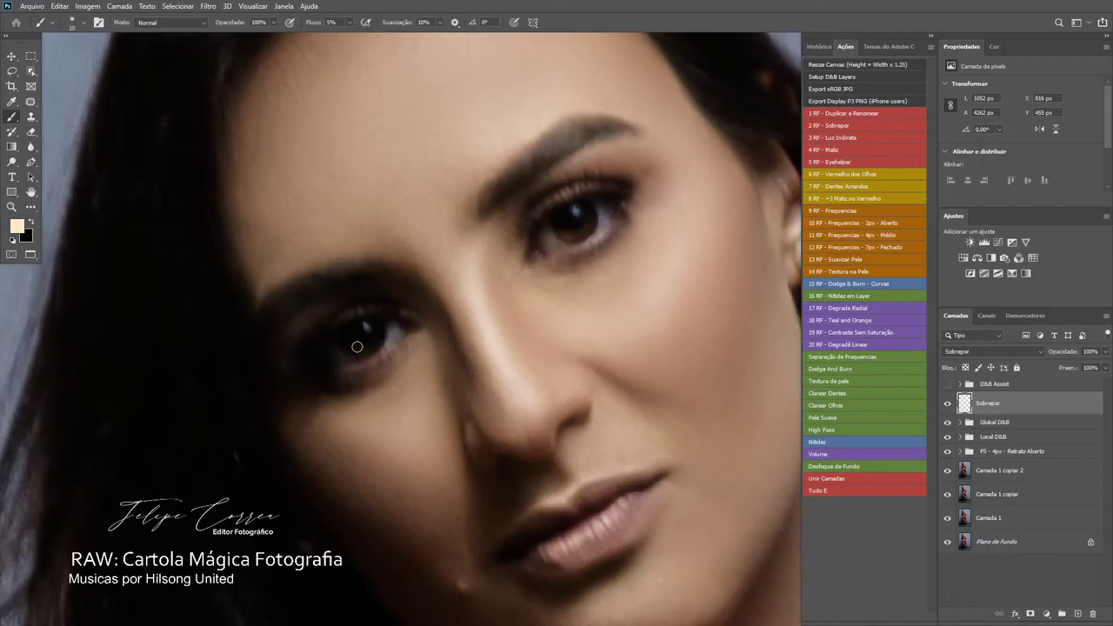
- Restore the default black and white colours and darken the eyebrow on the lit side with a 30 px black brush
key(d)
key(x)
text(15)
key(Return)
key(bracketleft)
key(x)
key(bracketright)
key(bracketright)
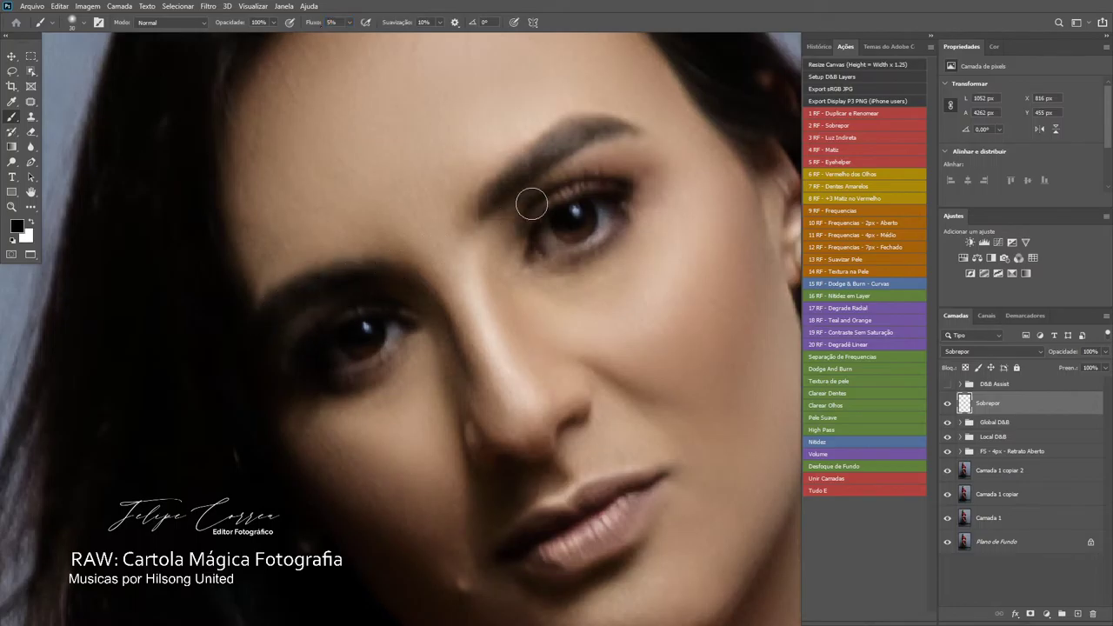
mouse_move(496, 201)
mouse_down()
mouse_move(602, 126)
mouse_move(577, 140)
mouse_up()
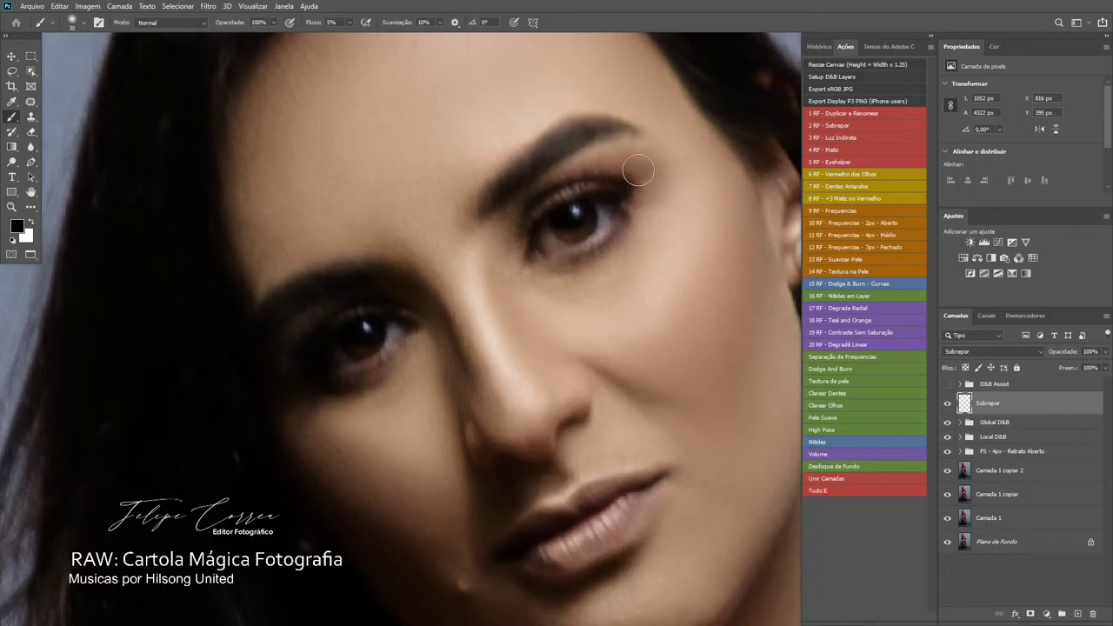
- Sample the skin beside the outer eyelid, lighten it to a pale peach with hue 22, and highlight the eyelid
alt+click(641, 158)
click(16, 226)
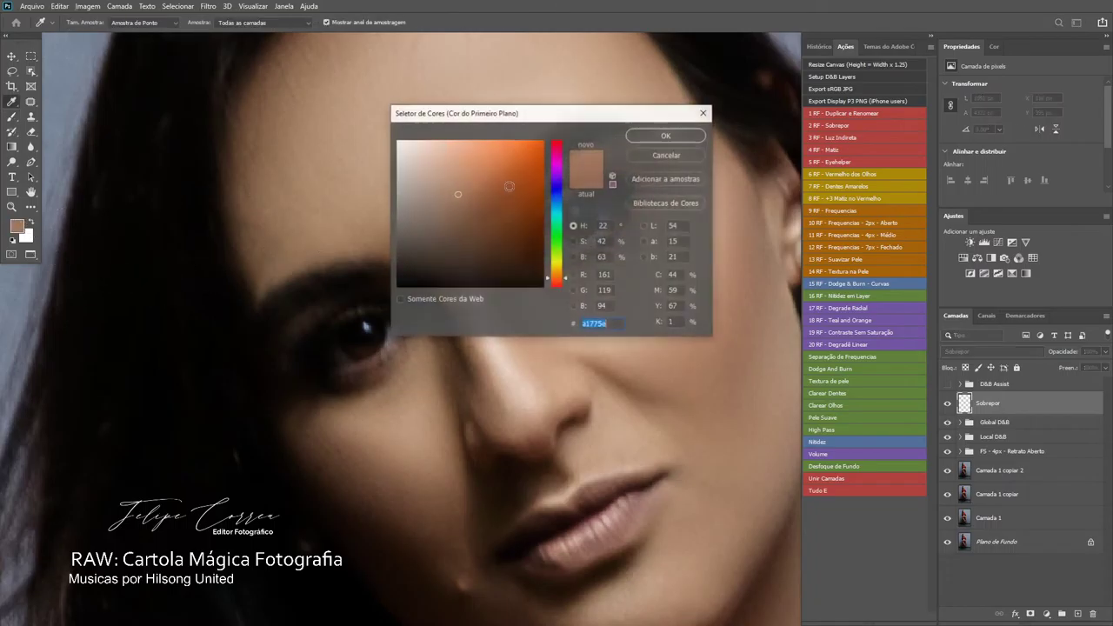
click(411, 143)
click(428, 139)
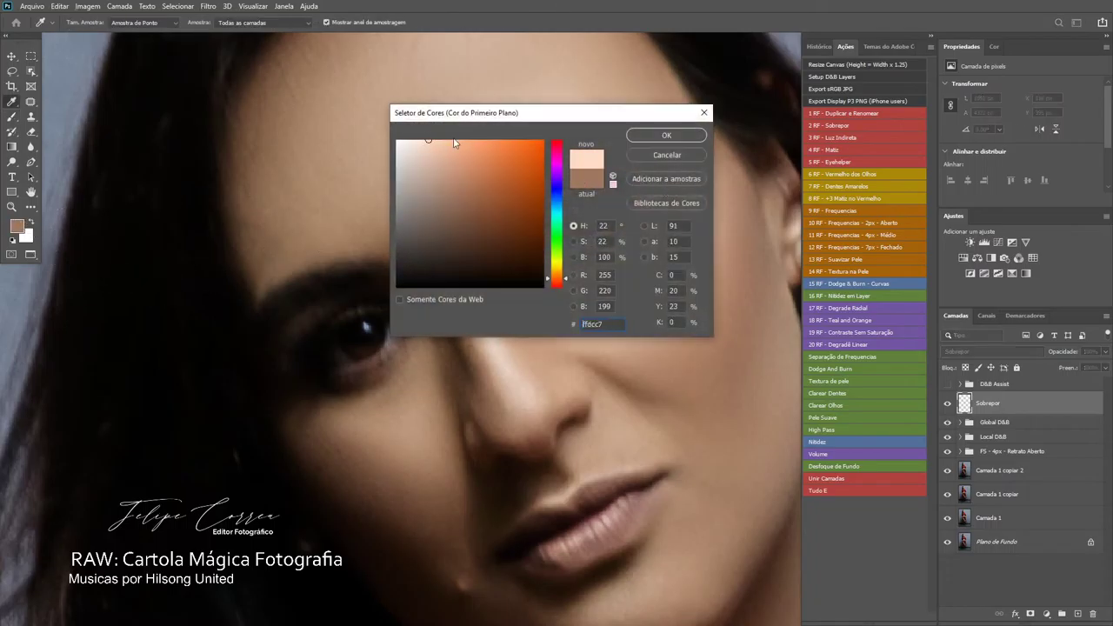
click(667, 136)
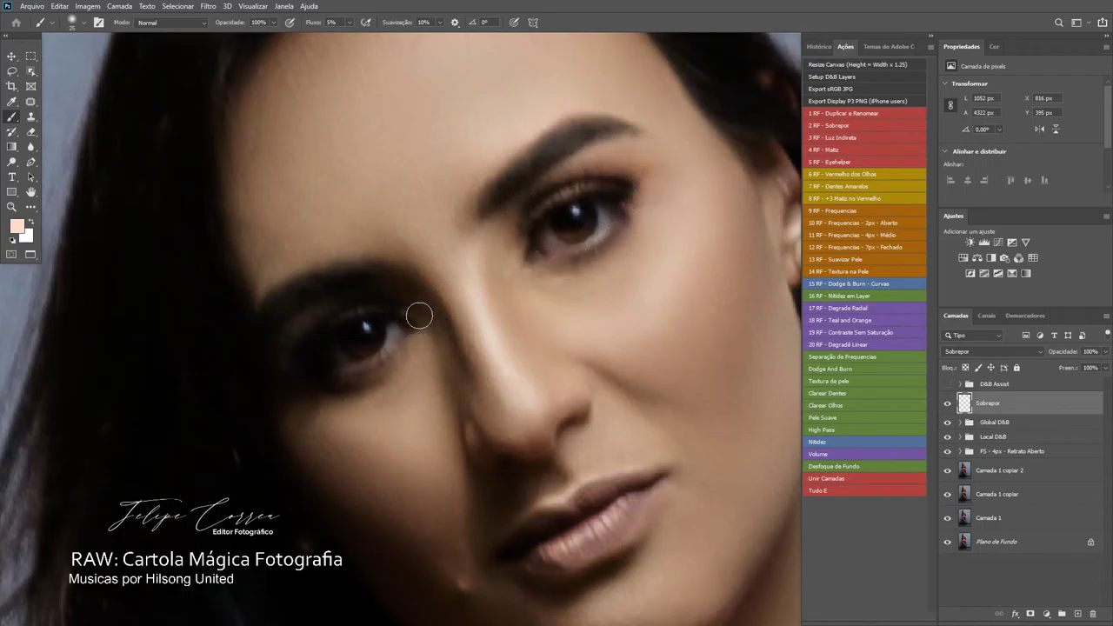
- Set the foreground colour to a light pink with hue 12 based on the lip tone and highlight the lips
drag(527, 319, 370, 196)
drag(505, 281, 565, 242)
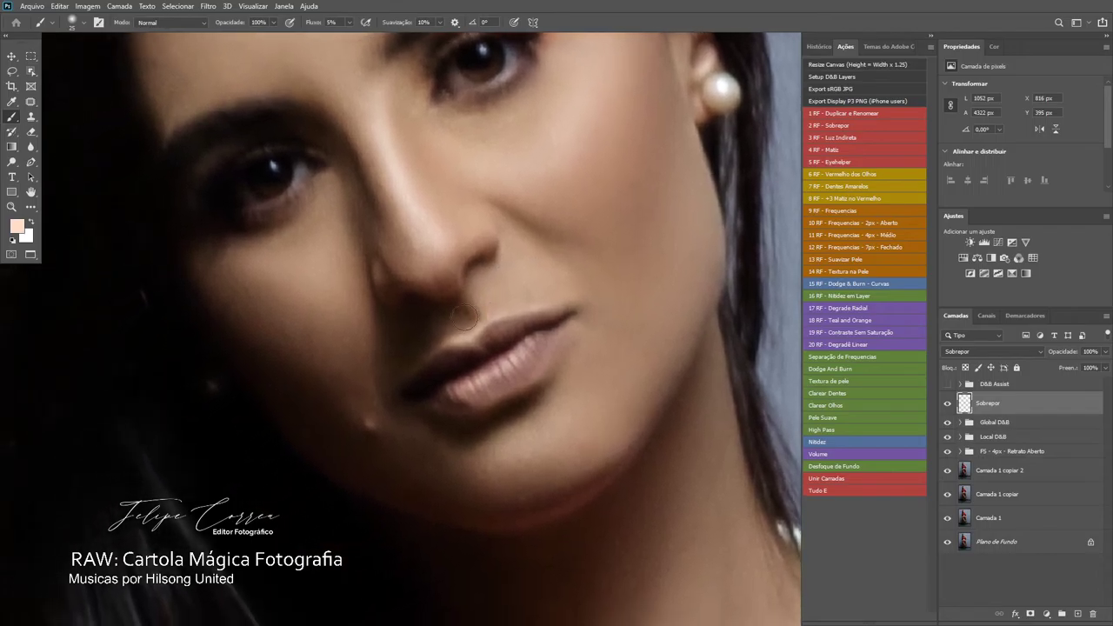
click(17, 227)
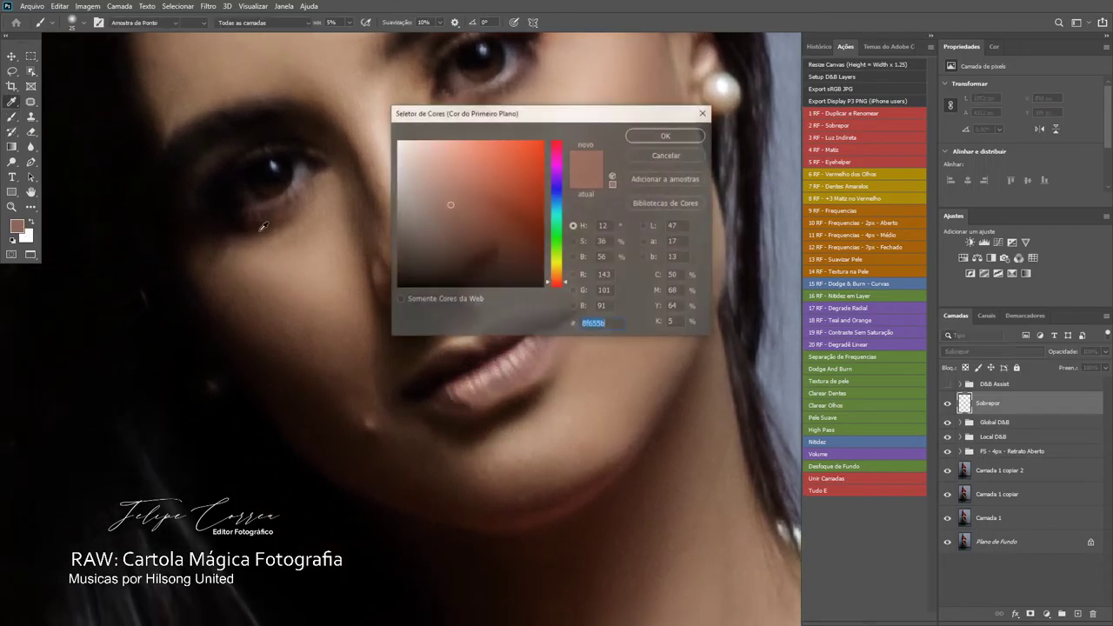
click(439, 139)
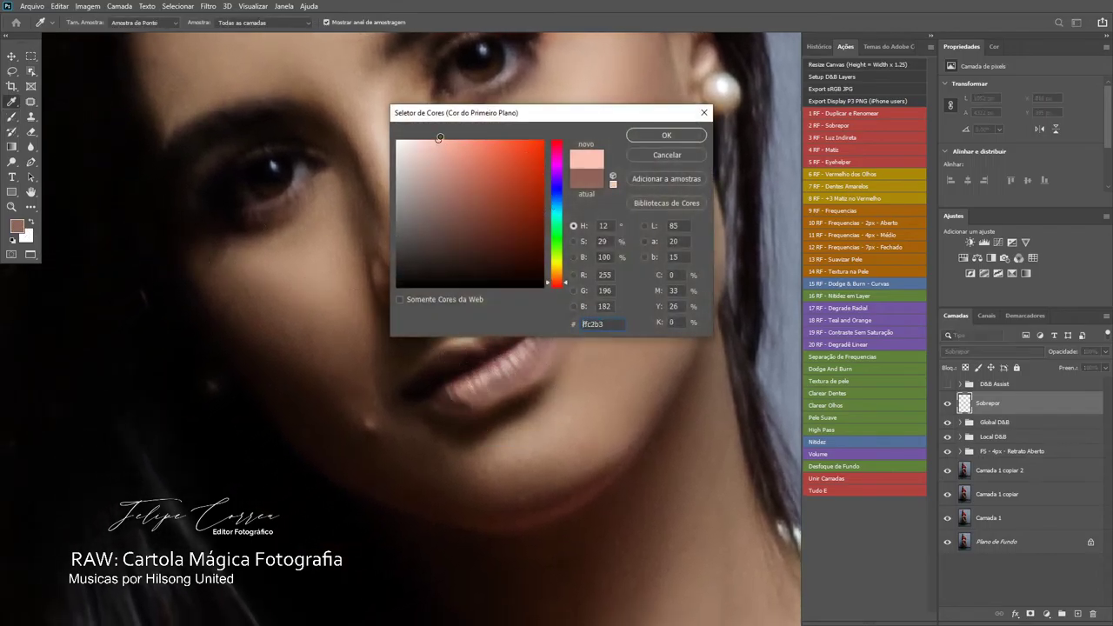
click(651, 138)
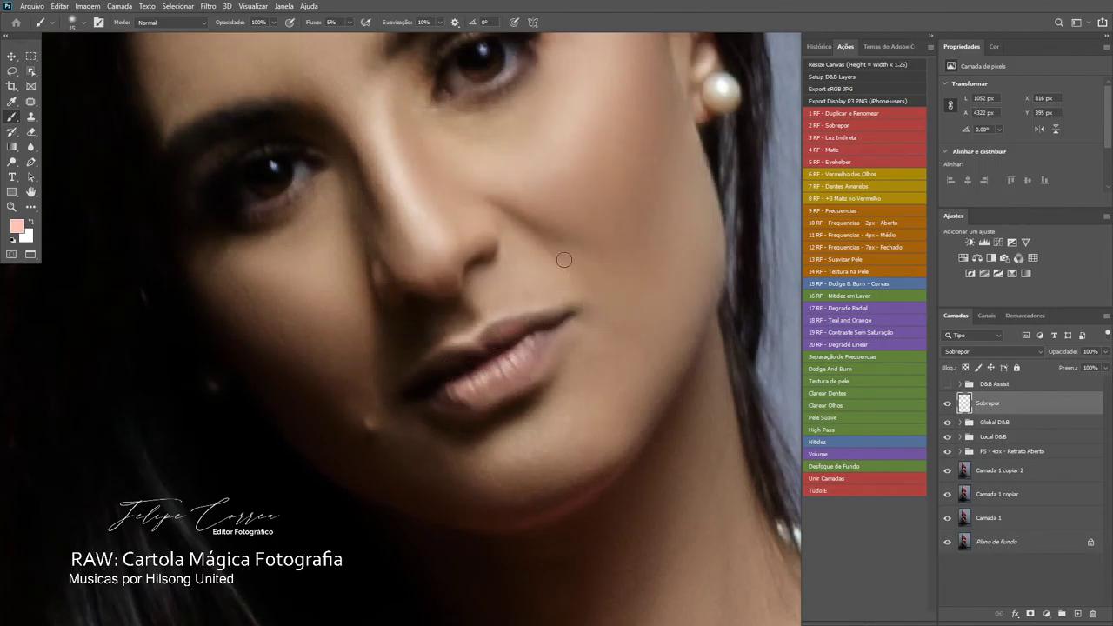
- Switch to white and highlight the shine on the hair at the crown of the head with a larger brush
key(ctrl+minus)
key(ctrl+minus)
key(ctrl+minus)
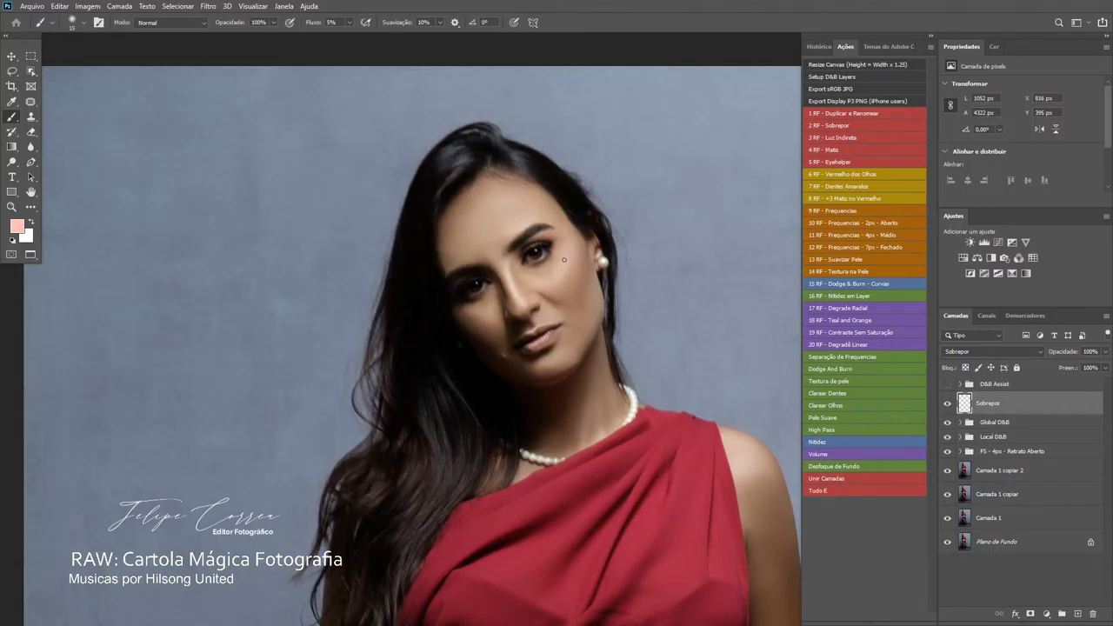
key(x)
drag(452, 157, 445, 174)
drag(474, 140, 551, 166)
- Highlight the long wavy hair falling over the shoulder in white, enlarging the brush to 100 px
drag(560, 303, 553, 231)
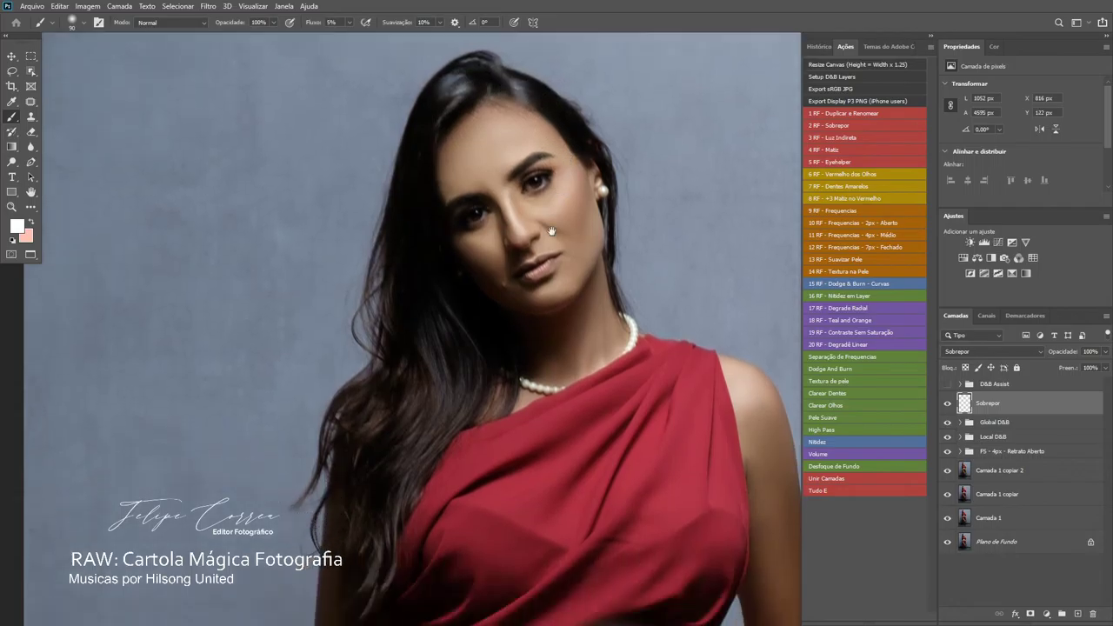
scroll(551, 231, down, 1)
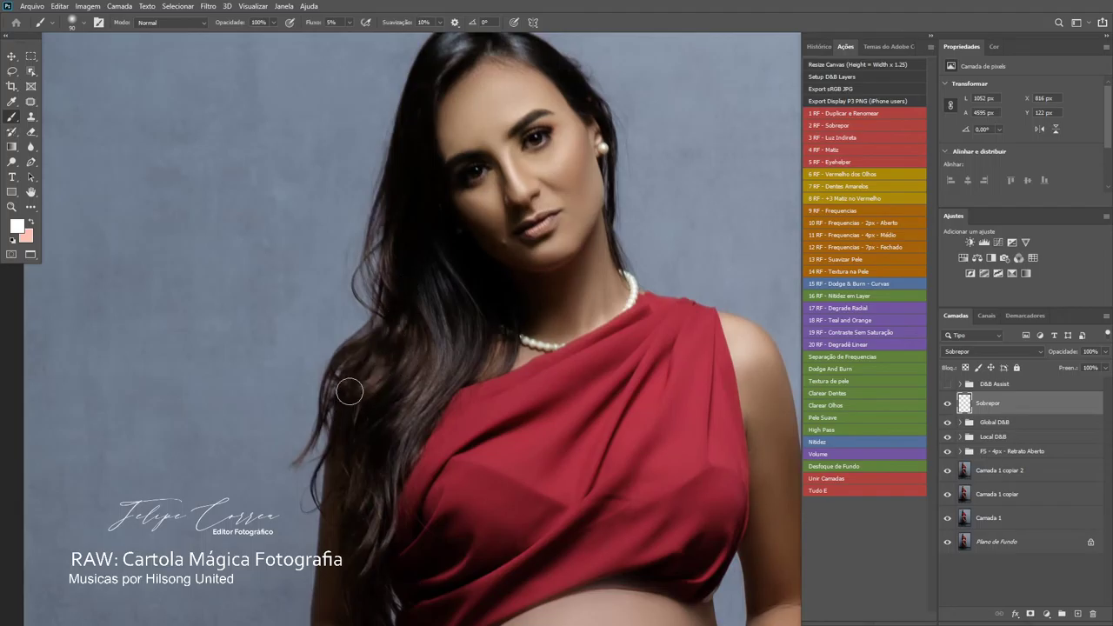
mouse_move(349, 391)
mouse_down()
mouse_move(377, 387)
mouse_move(426, 299)
mouse_up()
key(bracketright)
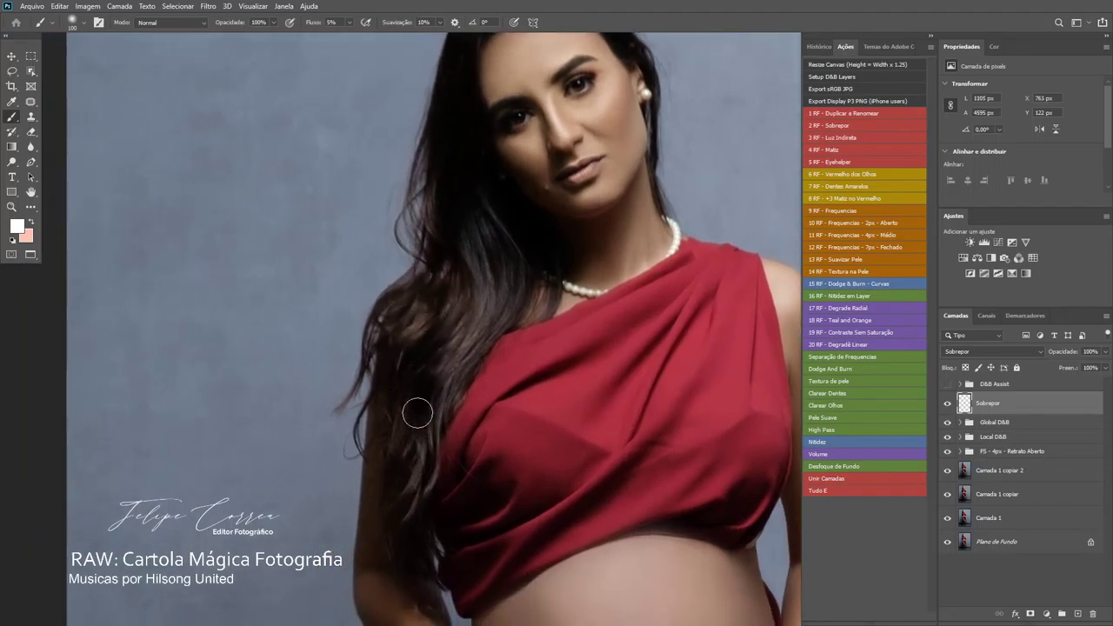
- Toggle the Sobrepor layer's visibility to compare the whole figure with and without the painted highlights
scroll(418, 414, down, 1)
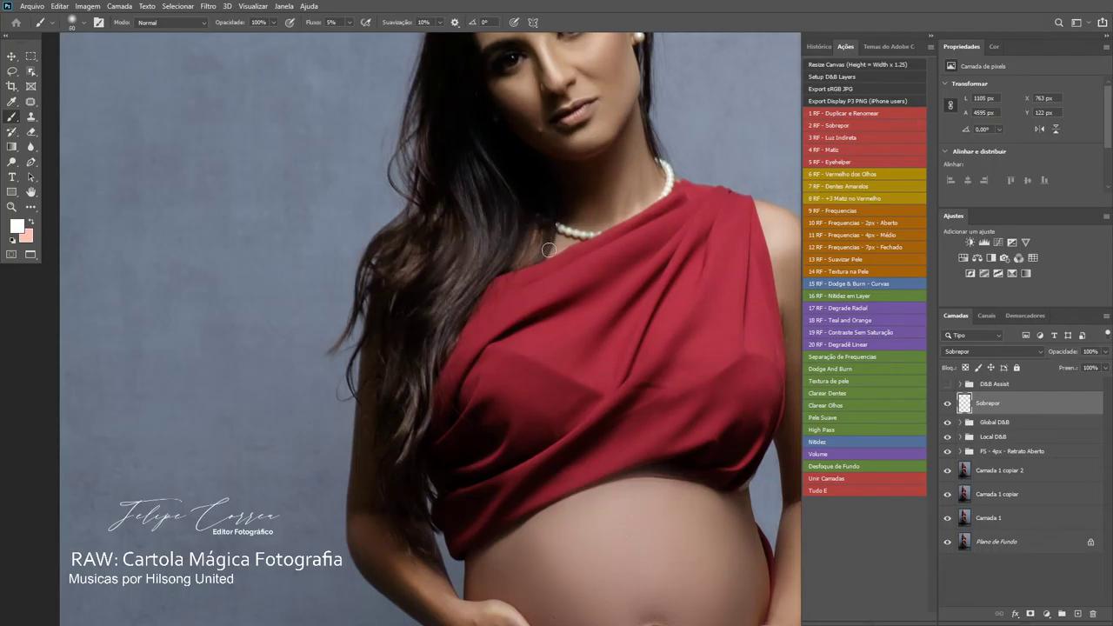
drag(598, 162, 478, 300)
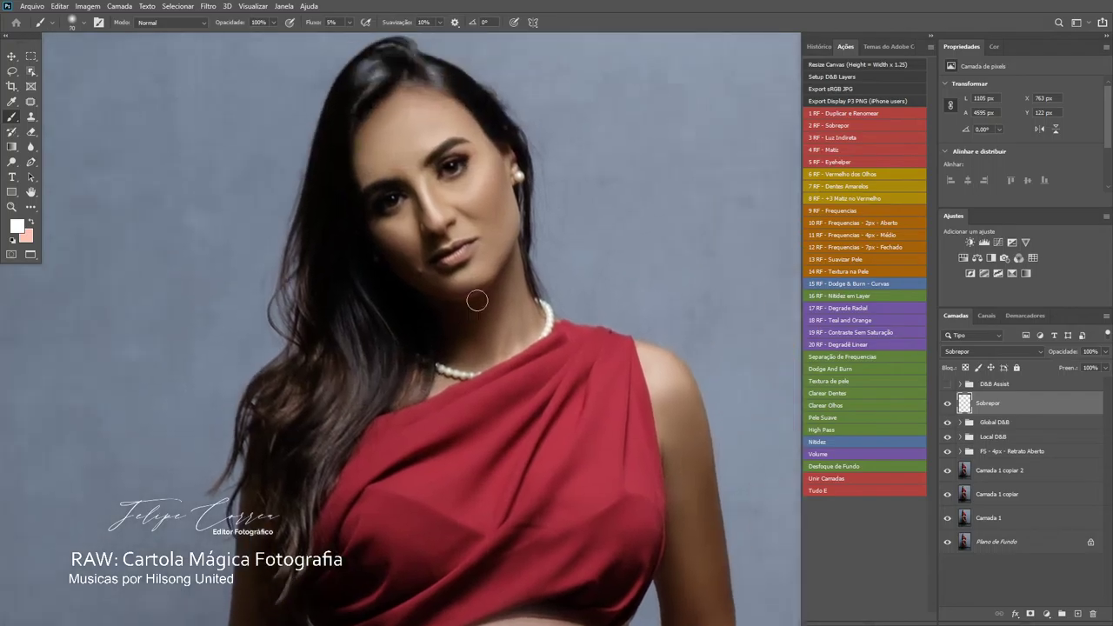
scroll(589, 191, down, 5)
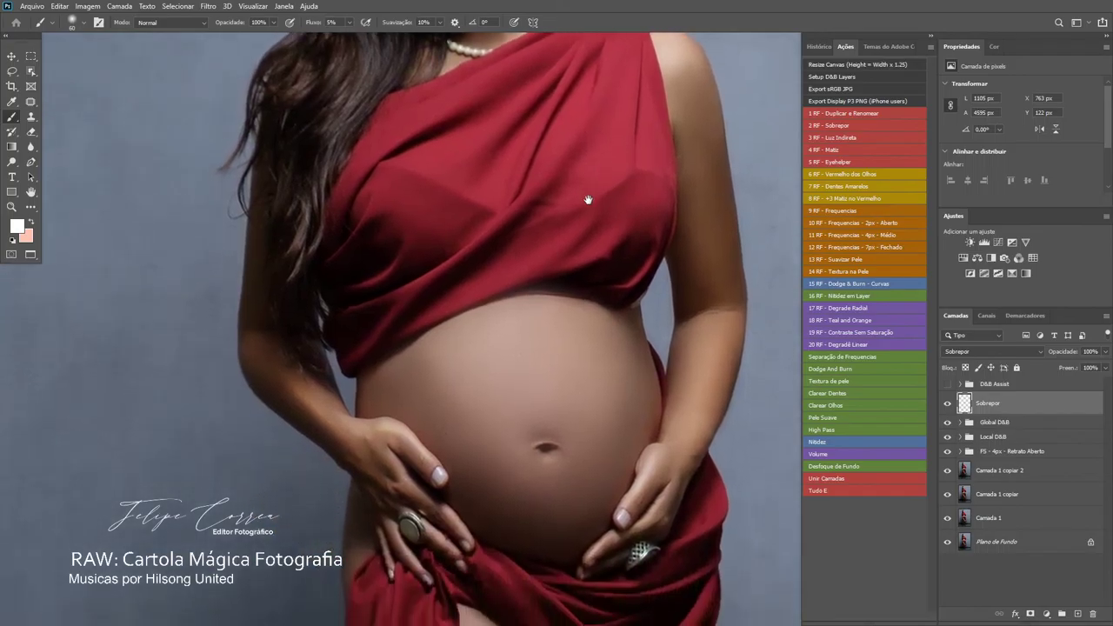
scroll(589, 204, down, 1)
scroll(589, 205, down, 1)
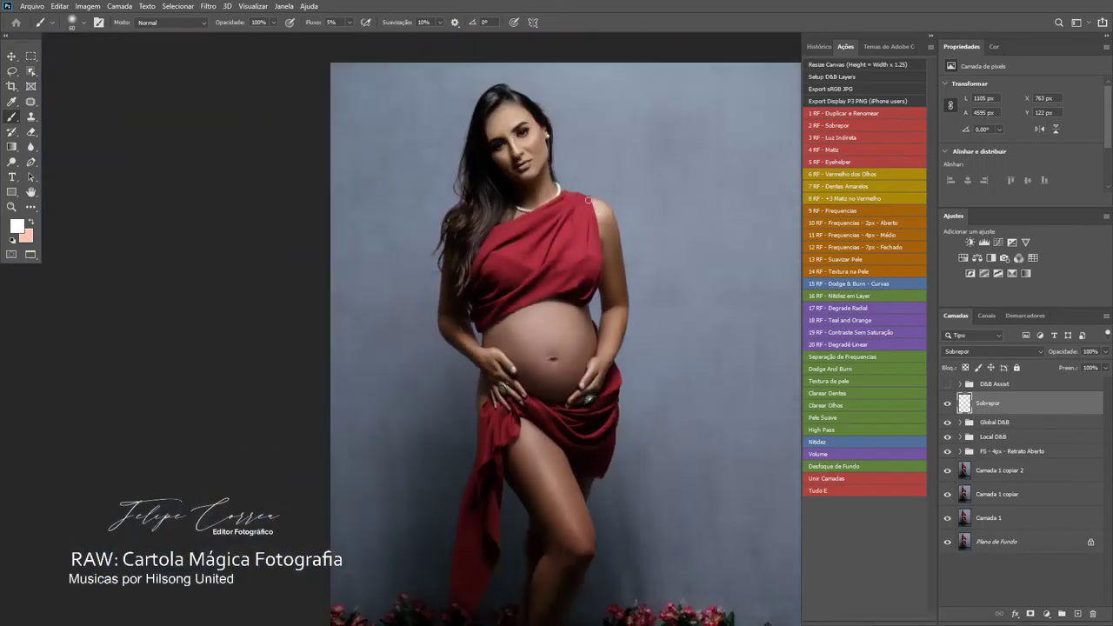
click(948, 404)
click(948, 404)
click(948, 404)
click(948, 403)
- Brighten the folds of the red dress across the chest and hips in white, reducing the brush for the lower folds
scroll(553, 278, up, 4)
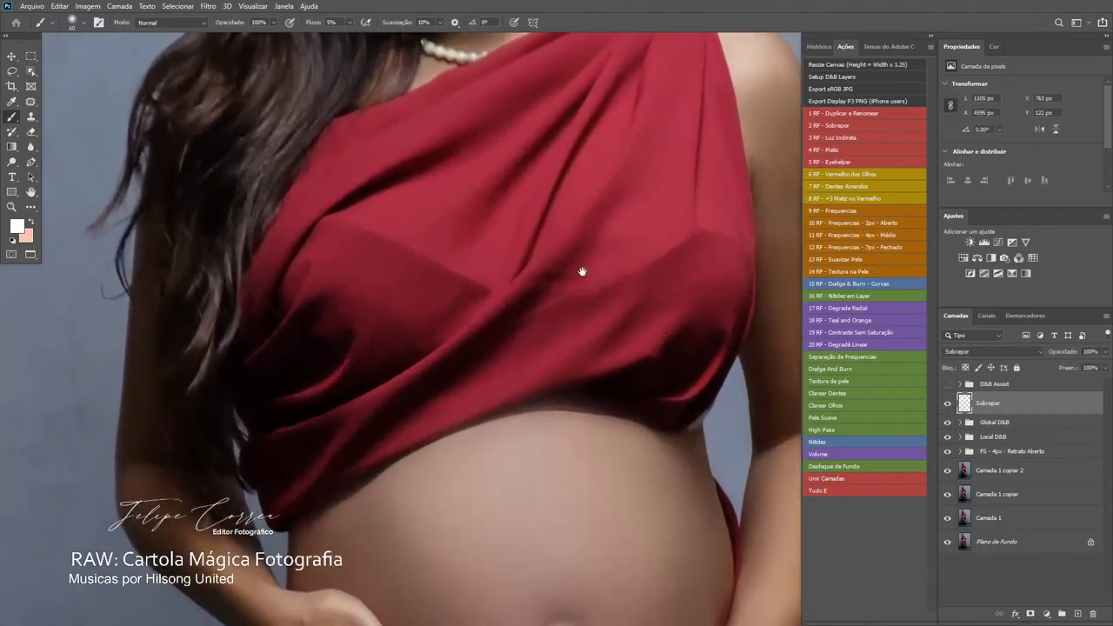
scroll(582, 271, up, 1)
key(x)
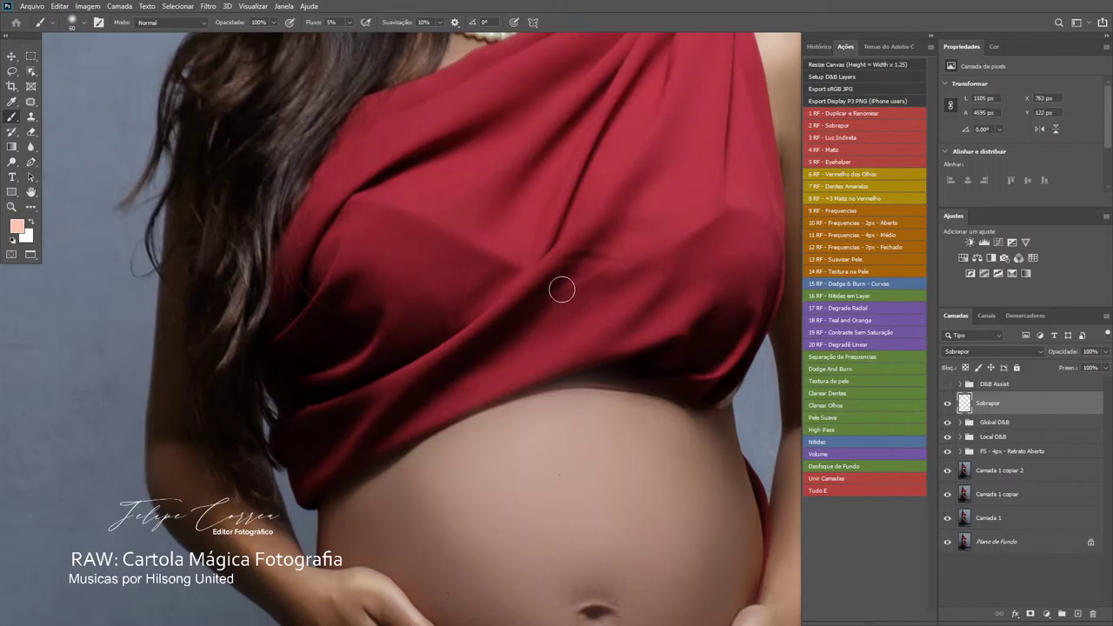
key(x)
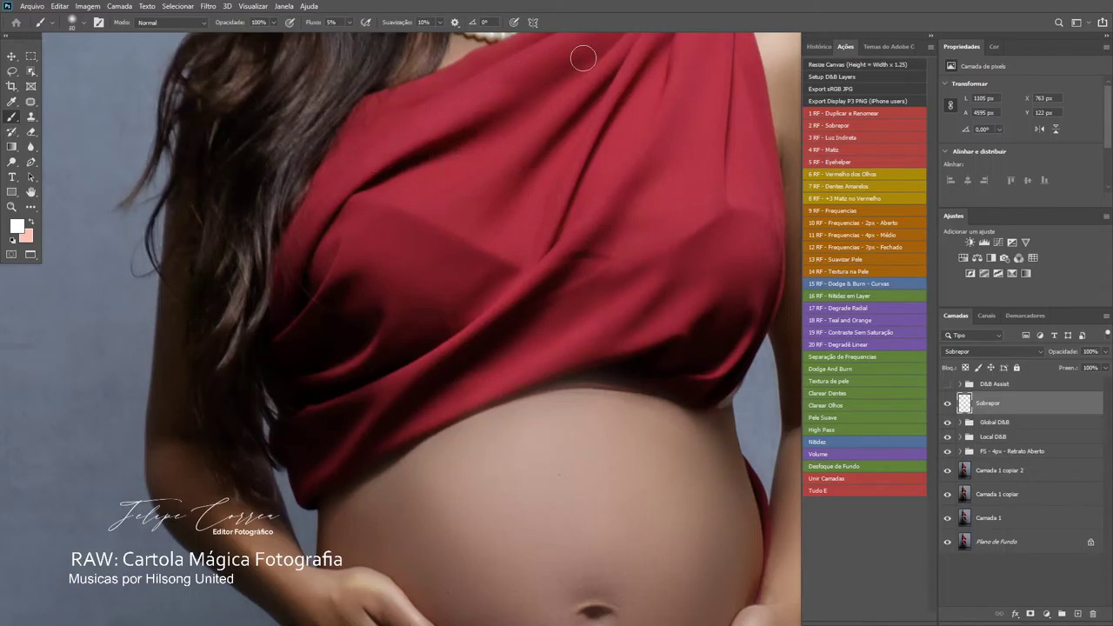
scroll(635, 250, down, 10)
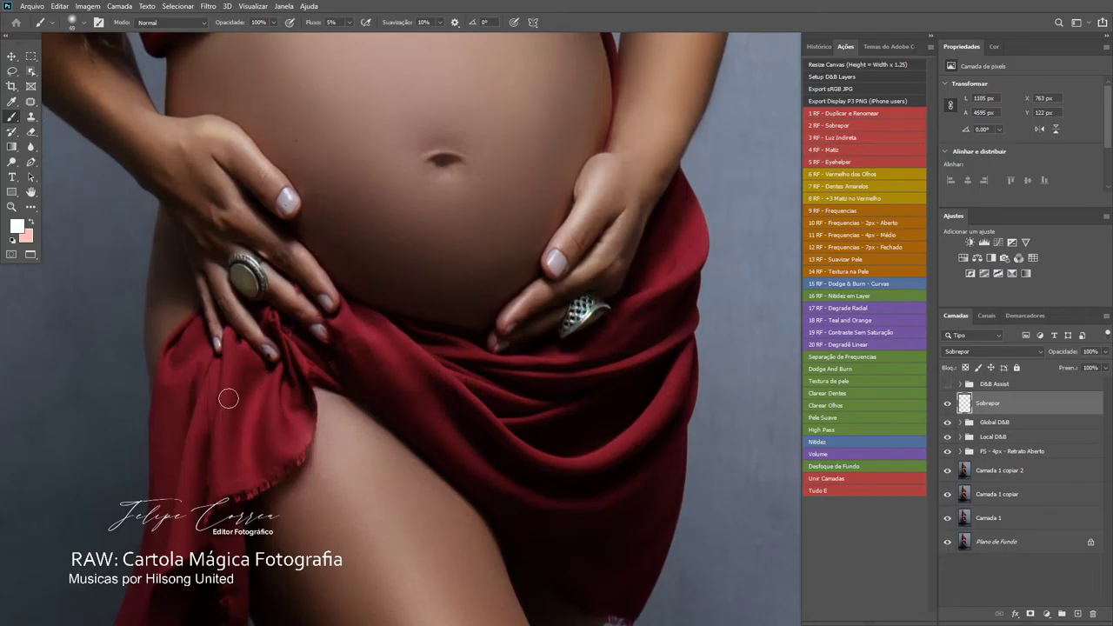
- Return to the chest area of the dress and reset the brush colours to white foreground and black background
scroll(373, 325, up, 10)
key(x)
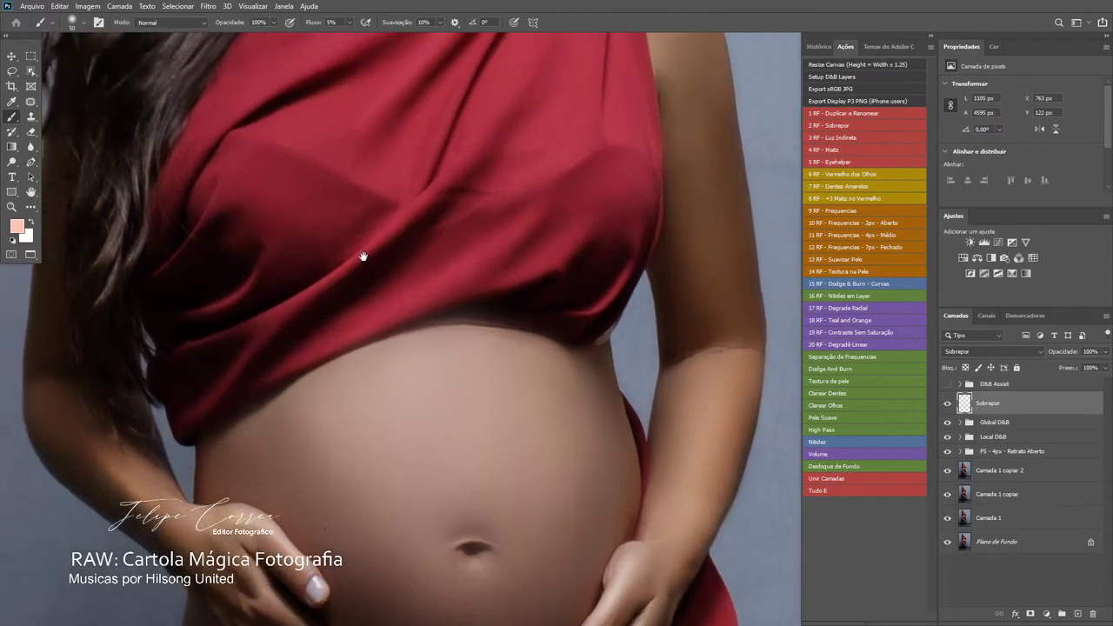
drag(364, 257, 375, 308)
key(d)
key(x)
key(x)
key(x)
key(x)
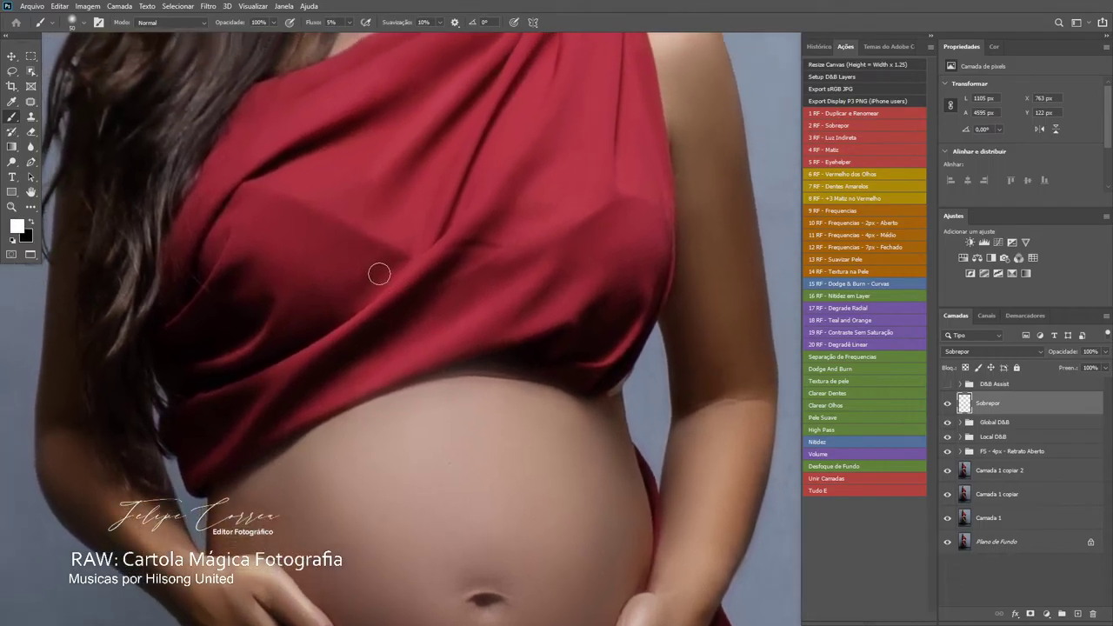
- Darken the shadowed folds of the red dress around the hips in black with a 50 px brush
scroll(391, 256, up, 5)
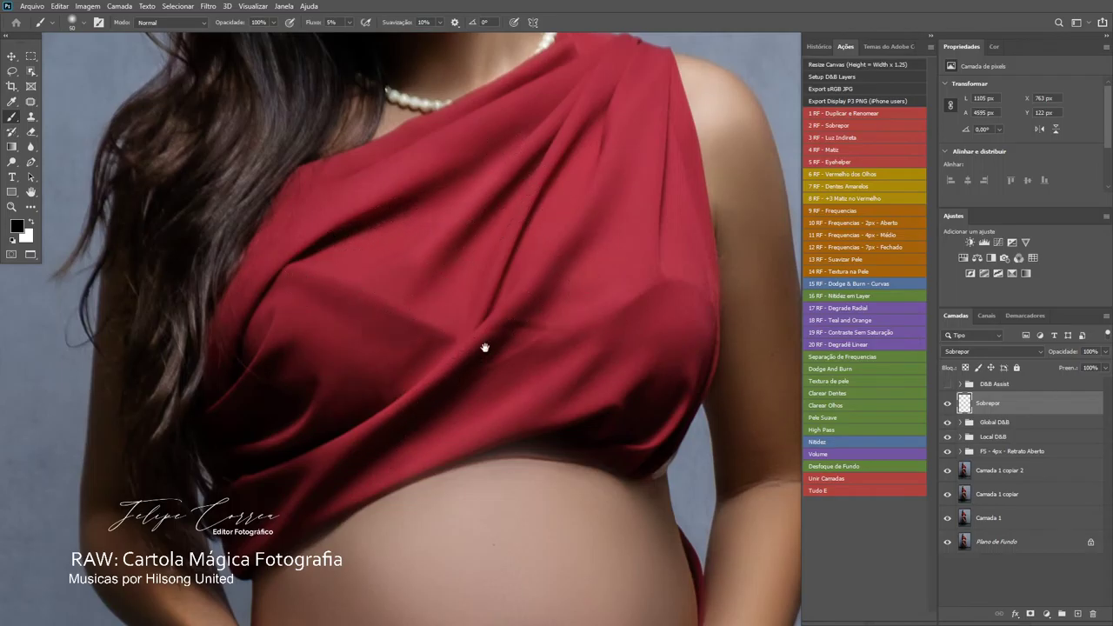
drag(485, 348, 429, 202)
key([)
scroll(225, 265, down, 10)
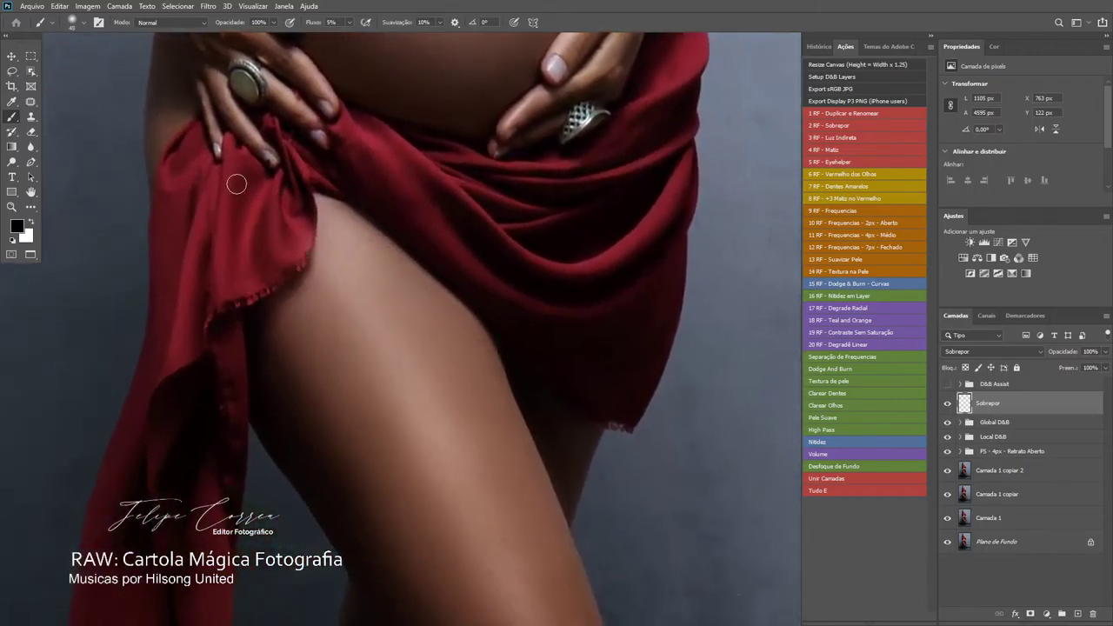
key(])
mouse_move(440, 206)
mouse_down()
mouse_move(579, 277)
mouse_move(665, 251)
mouse_up()
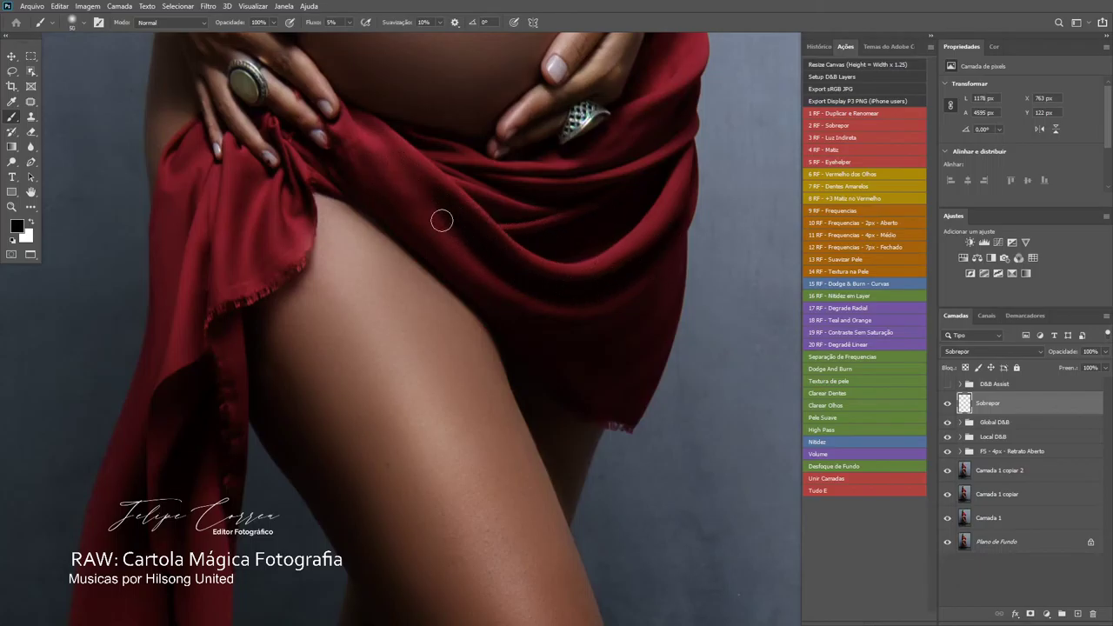
drag(458, 236, 485, 291)
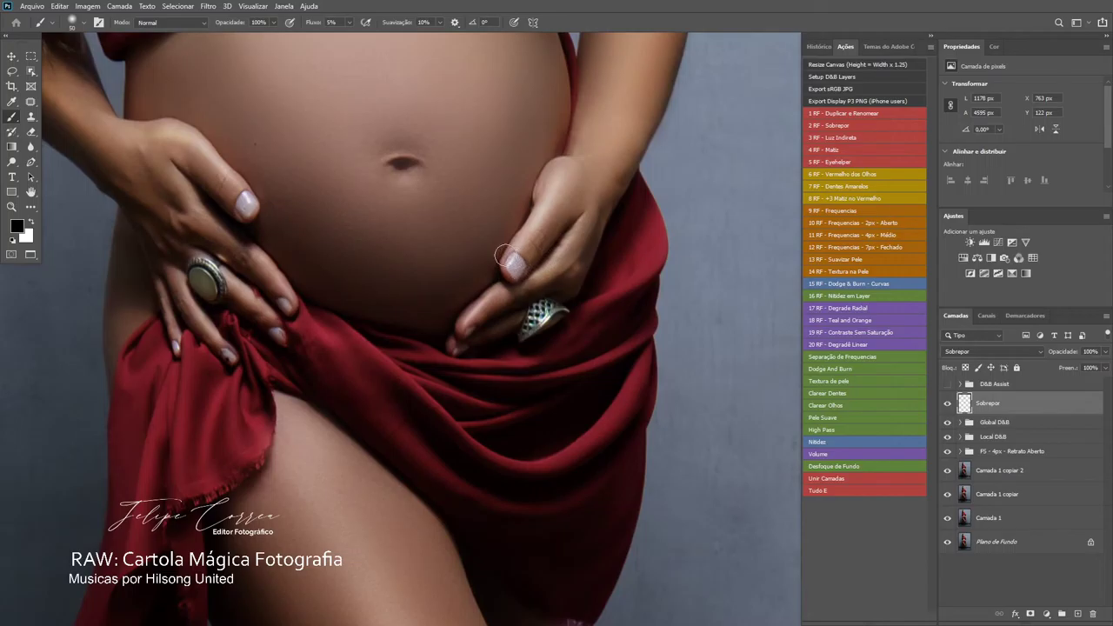
- Lightly erase the overlay painting on the forearm and hand beside the belly, using the Eraser at 6% flow
drag(458, 217, 487, 256)
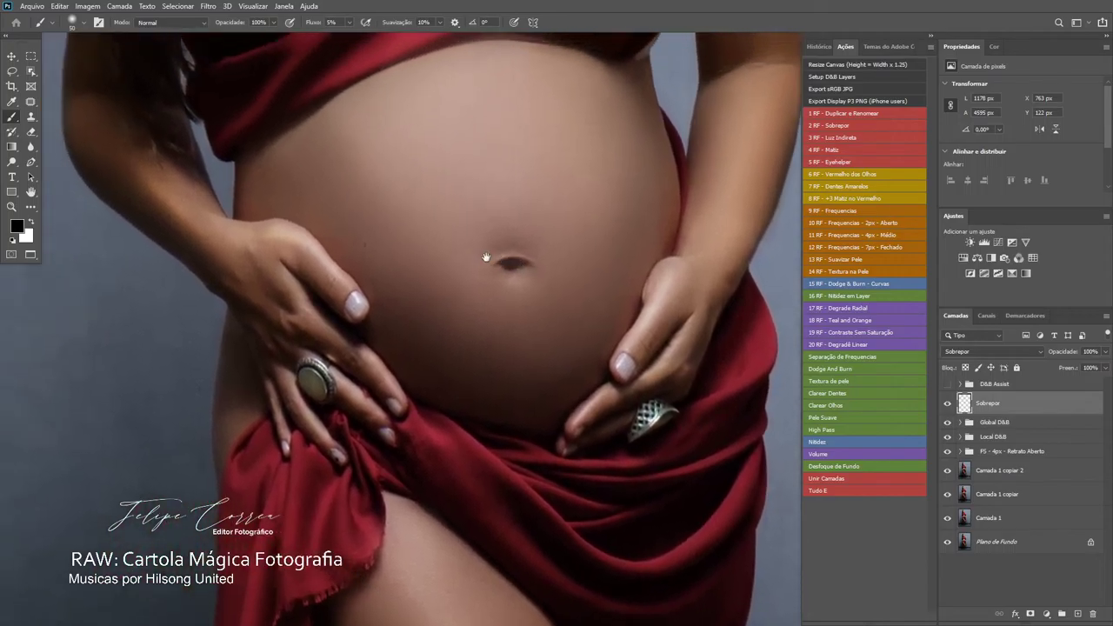
mouse_move(336, 314)
mouse_down()
mouse_move(373, 295)
mouse_move(427, 301)
mouse_move(445, 319)
mouse_up()
key(e)
scroll(406, 302, down, 2)
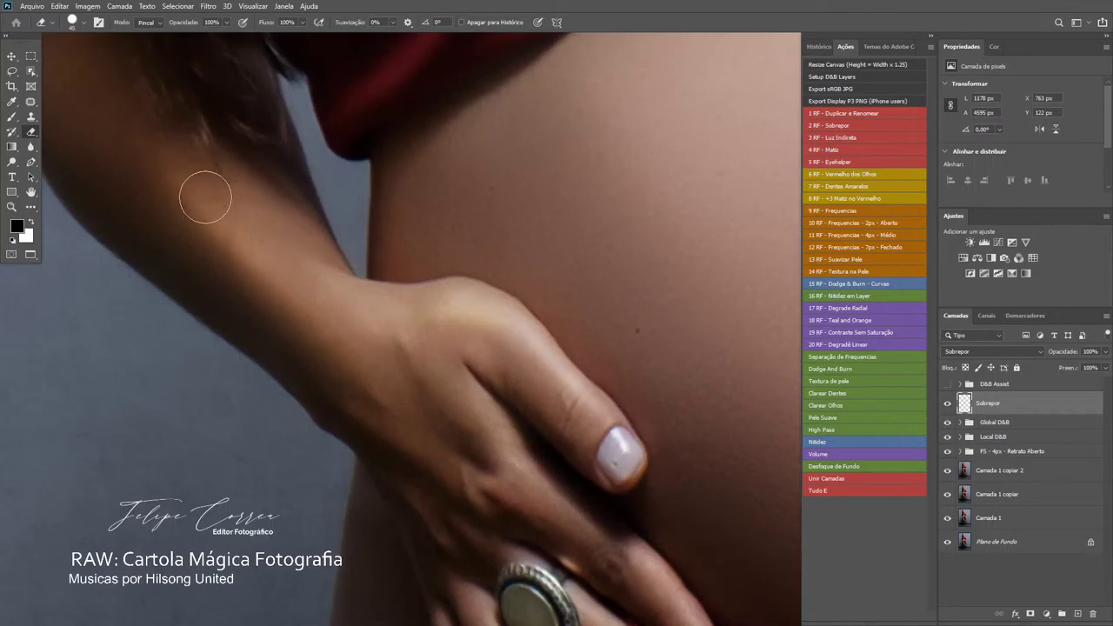
click(302, 23)
click(209, 145)
key(bracketright)
key(bracketright)
mouse_move(143, 144)
mouse_down()
mouse_move(297, 292)
mouse_move(210, 224)
mouse_move(325, 293)
mouse_up()
key(bracketleft)
key(bracketleft)
key(bracketright)
key(bracketright)
mouse_move(453, 312)
mouse_down()
mouse_move(566, 374)
mouse_move(484, 313)
mouse_move(438, 305)
mouse_up()
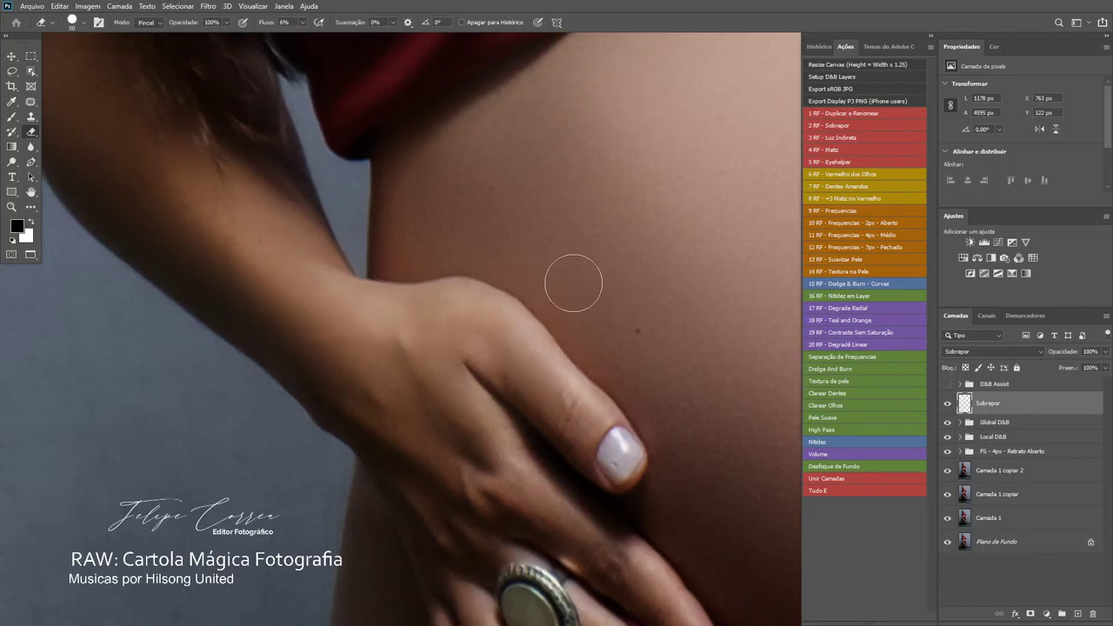
- Toggle the Sobrepor layer's visibility to compare the full-length figure before and after the light and shadow painting
key(ctrl+minus)
key(ctrl+minus)
key(ctrl+minus)
key(ctrl+minus)
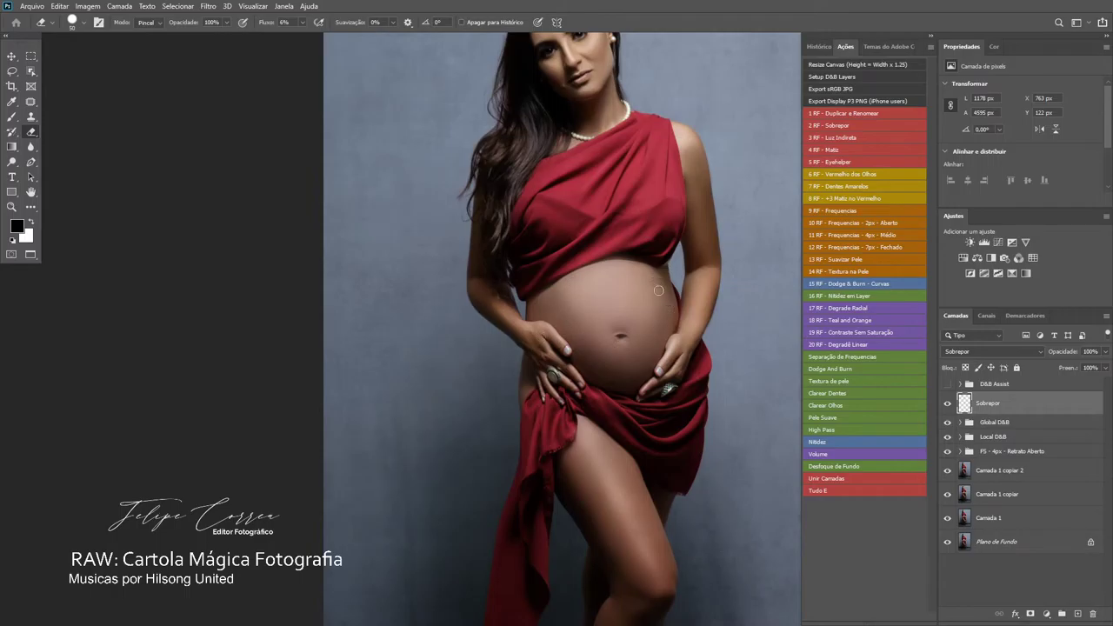
drag(715, 286, 598, 209)
key(ctrl+minus)
key(ctrl+minus)
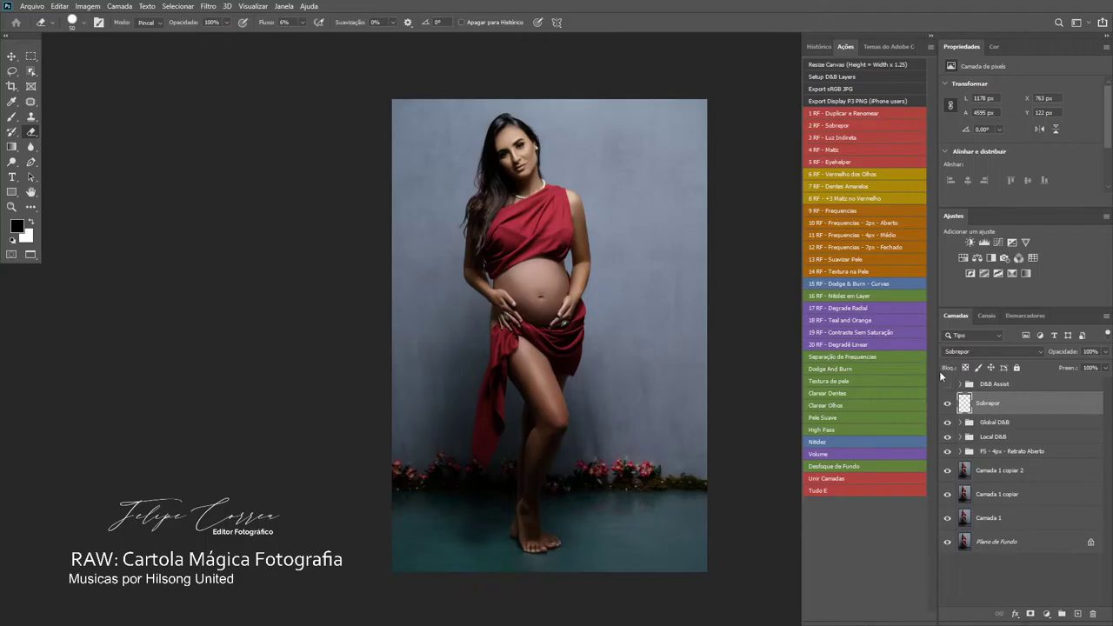
click(948, 404)
click(948, 404)
click(948, 404)
click(948, 404)
- Set the Sobrepor layer's opacity to 70% and check the softened effect by toggling its visibility
click(1103, 352)
click(948, 404)
click(949, 404)
click(949, 404)
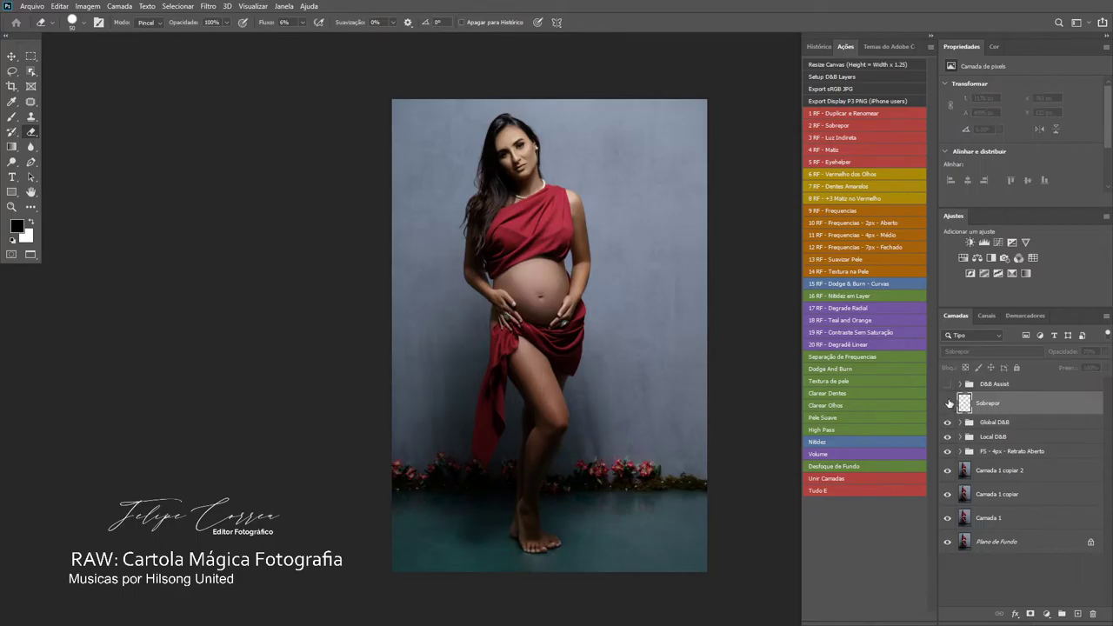
click(948, 404)
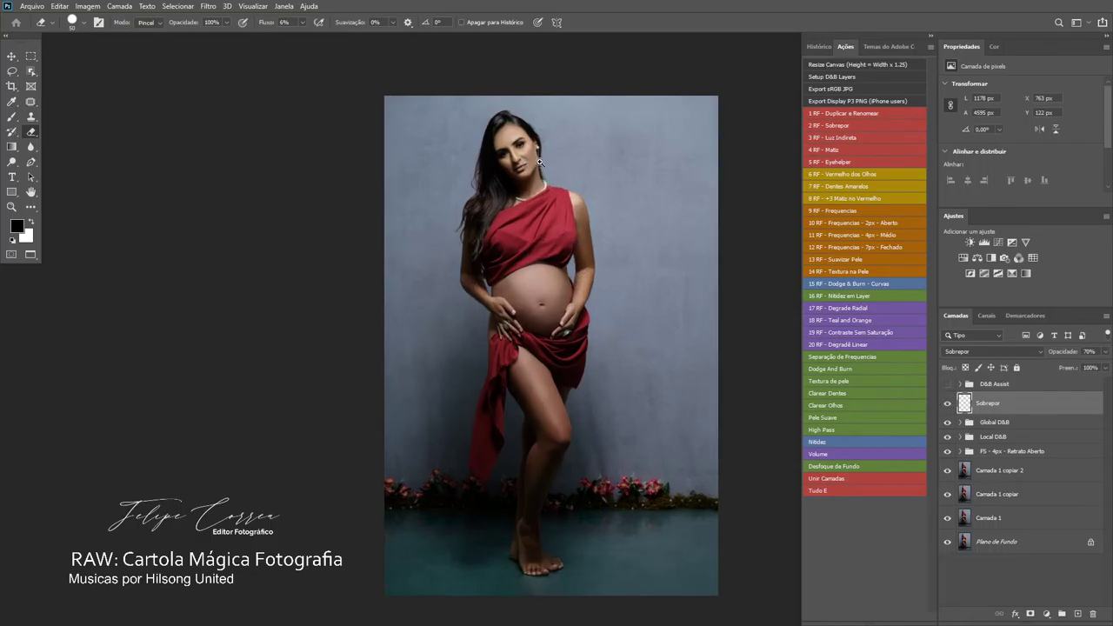
- Stamp all visible layers into a new merged layer above Sobrepor
scroll(532, 160, up, 3)
drag(561, 263, 539, 226)
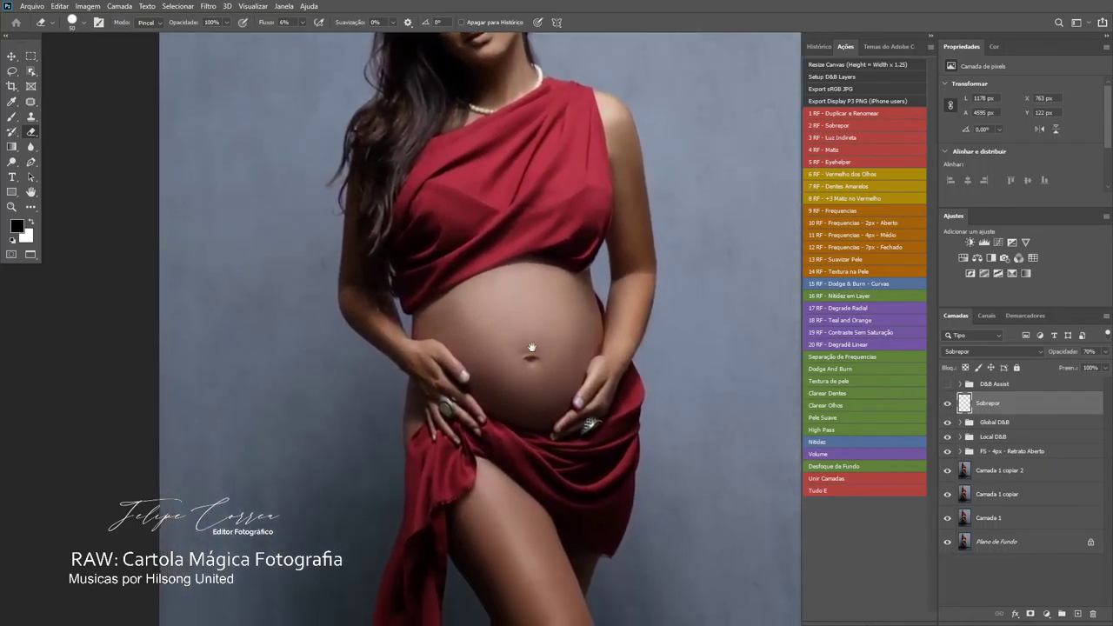
scroll(532, 354, up, 4)
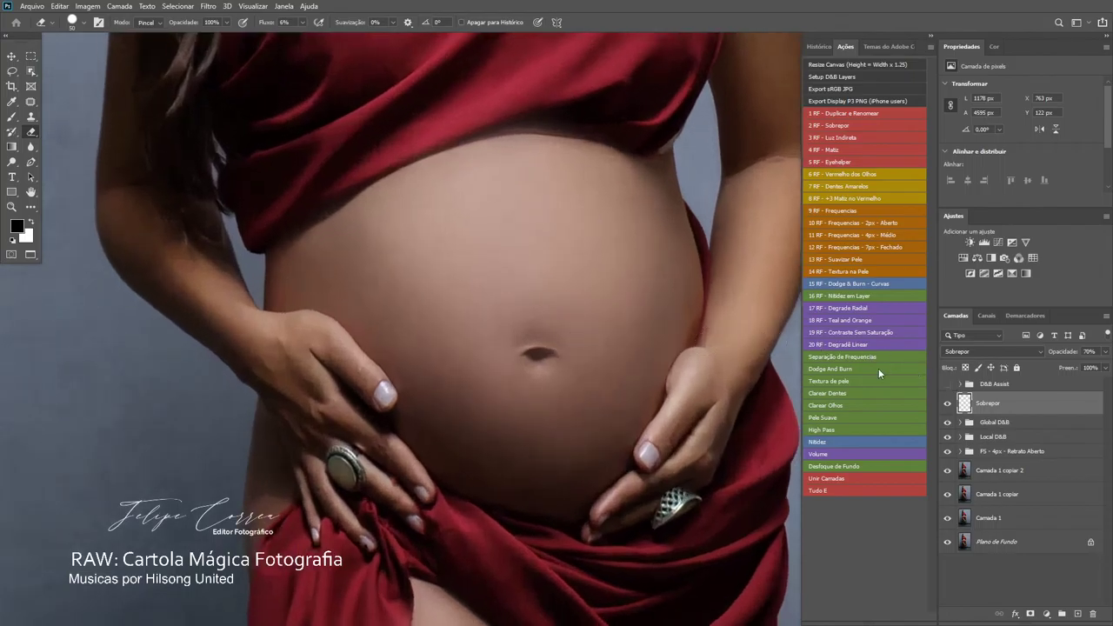
key(ctrl+shift+alt+e)
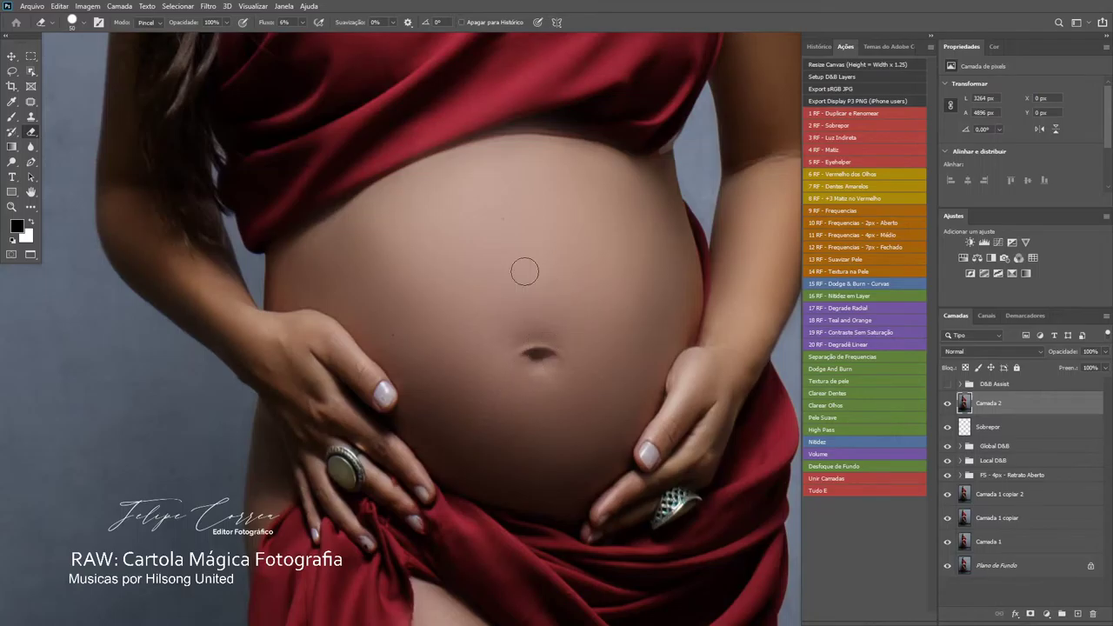
- Set the Brush tool's flow to 80% and sample a brown skin tone from the neck below the chin
drag(509, 241, 512, 332)
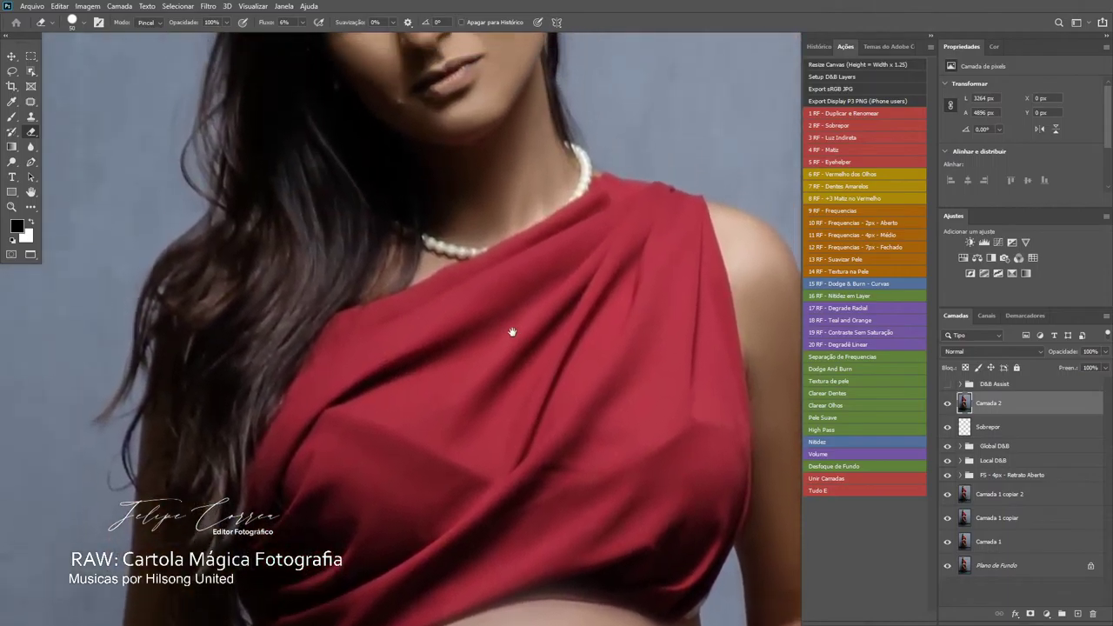
drag(480, 258, 475, 310)
key(ctrl+minus)
key(ctrl+minus)
key(ctrl+minus)
key(ctrl+plus)
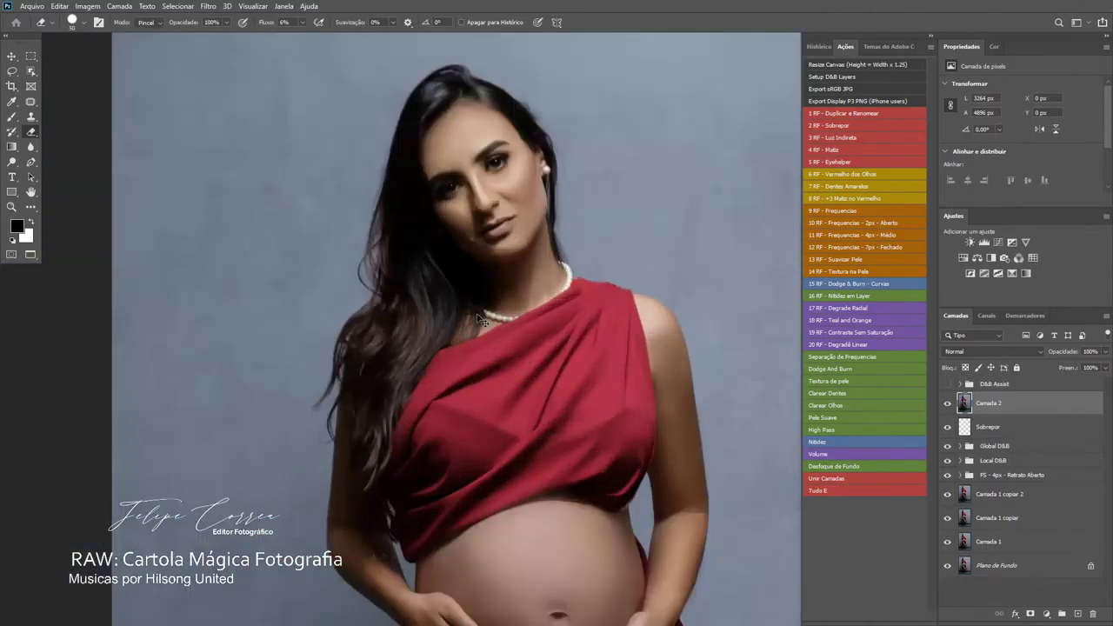
scroll(479, 319, up, 2)
scroll(470, 246, up, 2)
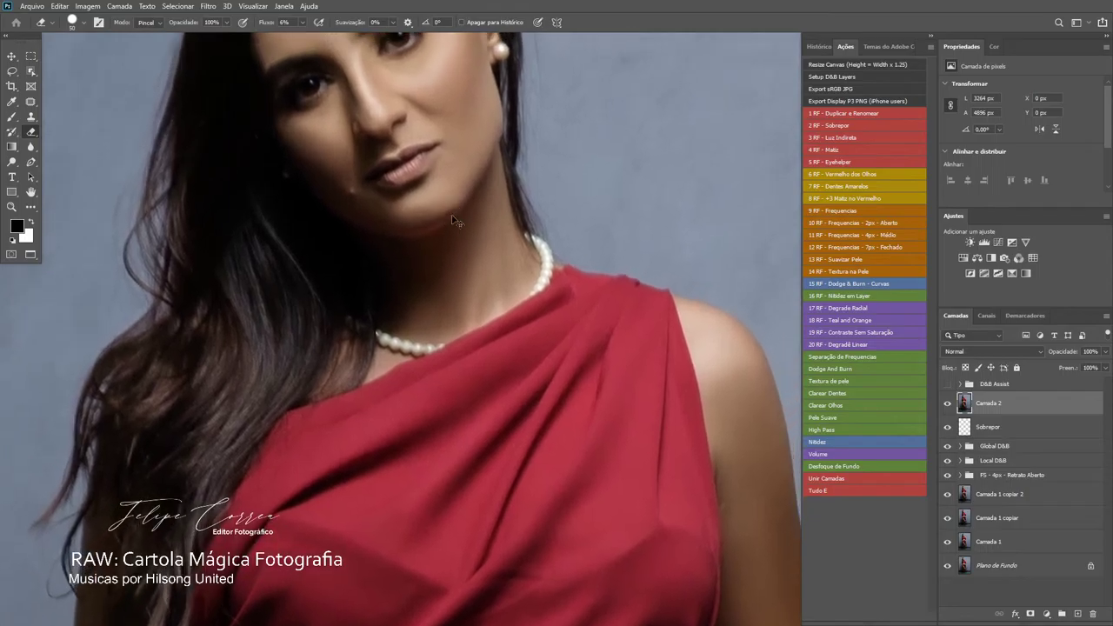
scroll(452, 220, up, 2)
key(b)
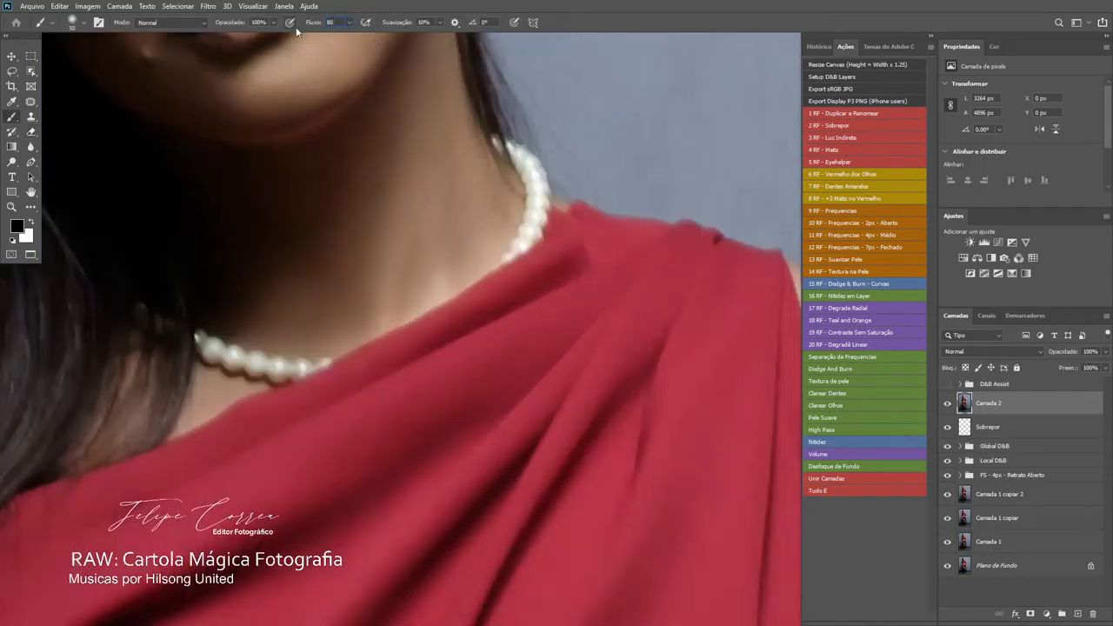
alt+click(370, 228)
- Try painting the sampled brown directly on the shoulder of the merged layer with a smaller brush, and undo the stroke
drag(337, 144, 427, 284)
drag(495, 270, 581, 388)
drag(765, 521, 547, 321)
drag(694, 468, 410, 200)
drag(564, 266, 500, 341)
key(bracketleft)
key(bracketleft)
key(bracketleft)
drag(416, 156, 456, 196)
key(ctrl+z)
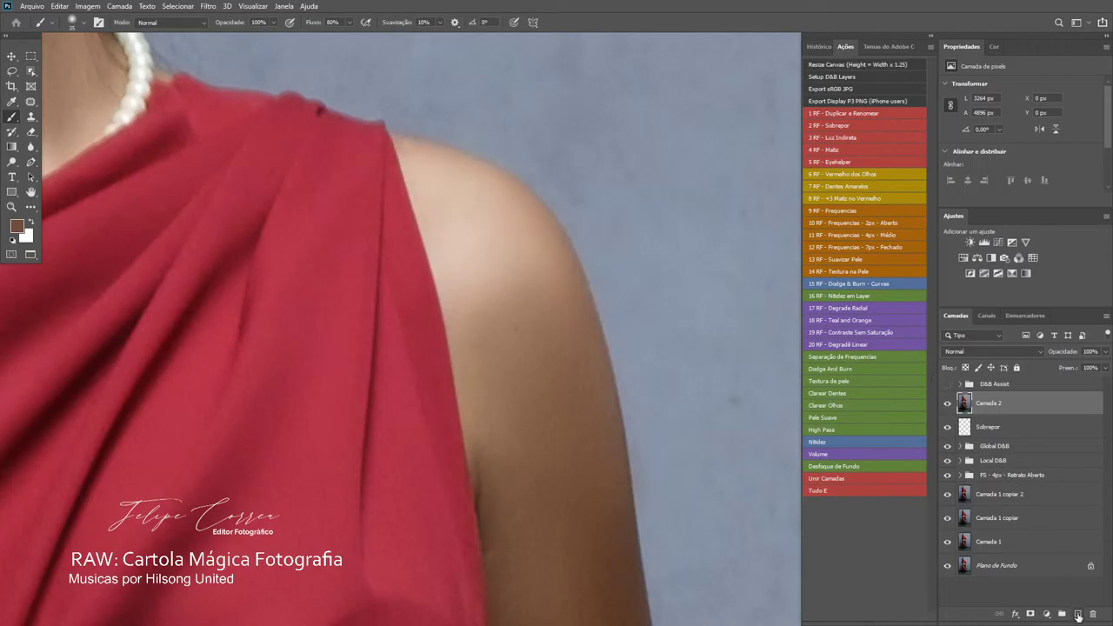
- Add a new layer in Matiz blend mode and paint the sampled brown over the bare shoulder
click(962, 353)
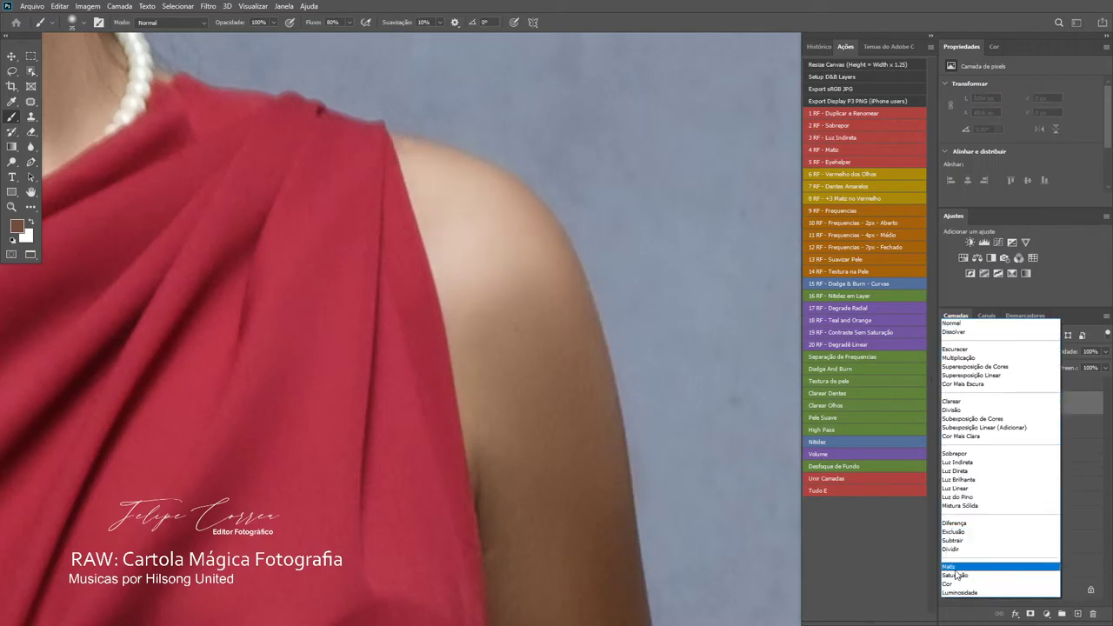
click(955, 568)
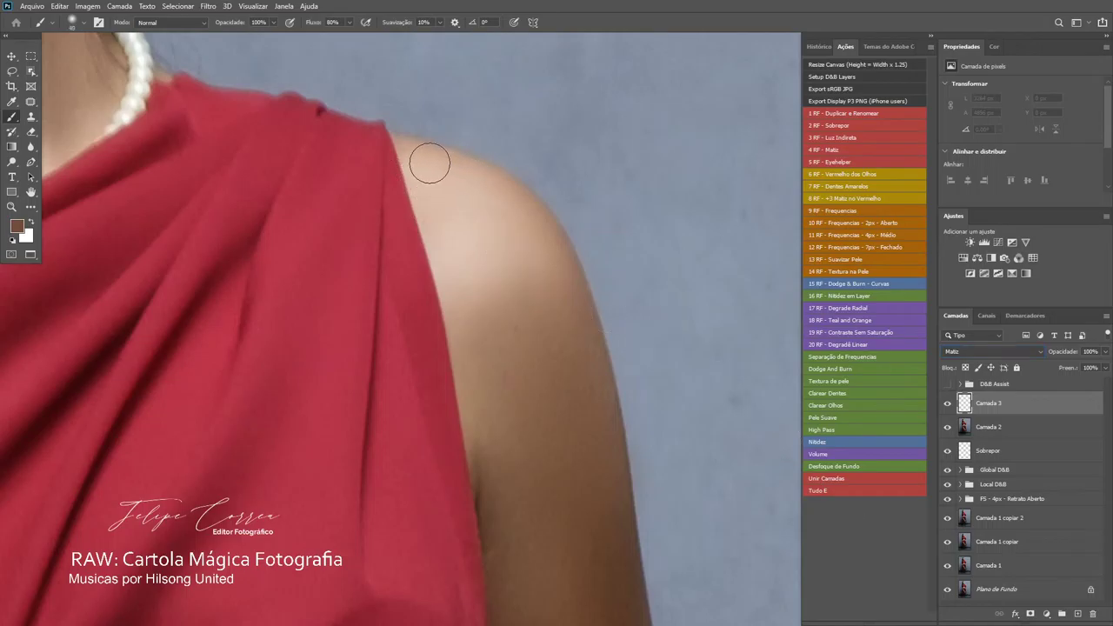
mouse_move(429, 163)
mouse_down()
mouse_move(515, 214)
mouse_move(547, 250)
mouse_move(482, 239)
mouse_move(482, 296)
mouse_move(472, 234)
mouse_move(465, 295)
mouse_move(484, 381)
mouse_up()
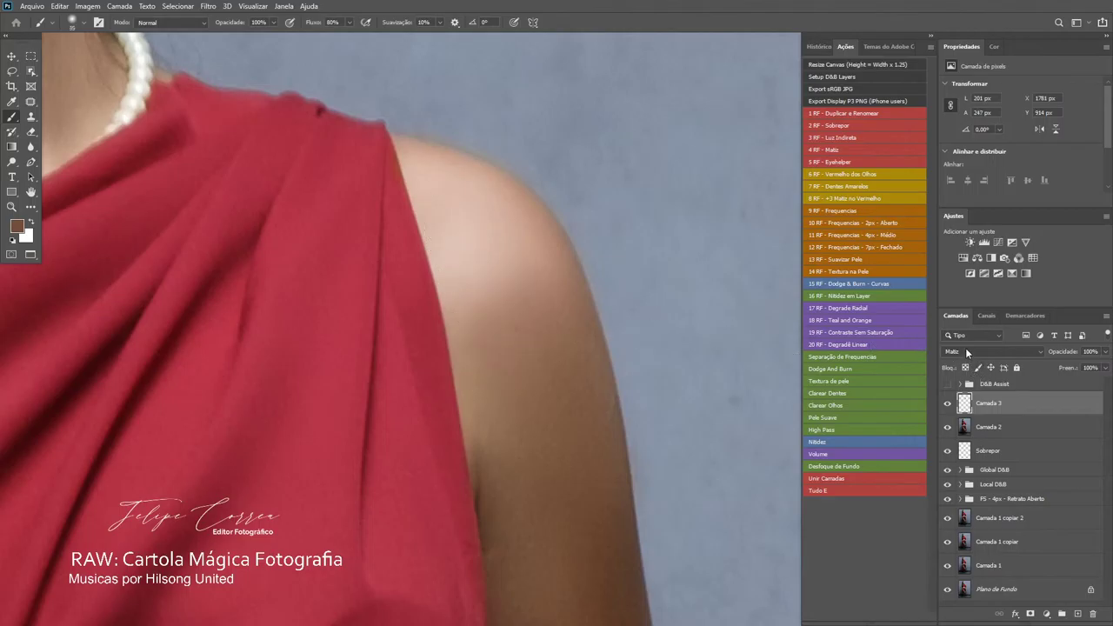
- Switch the skin-tone layer to Normal blending and cover the shoulder and upper arm with brown up to their edges
click(967, 351)
click(962, 326)
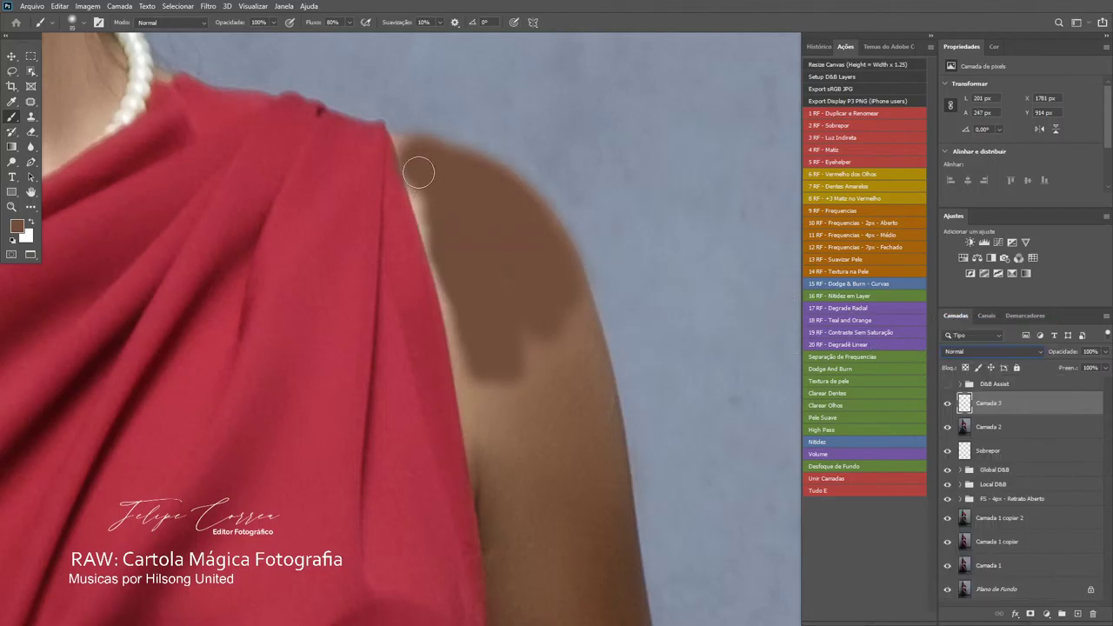
mouse_move(418, 168)
mouse_down()
mouse_move(455, 229)
mouse_move(457, 282)
mouse_move(546, 301)
mouse_move(585, 347)
mouse_up()
scroll(505, 323, down, 3)
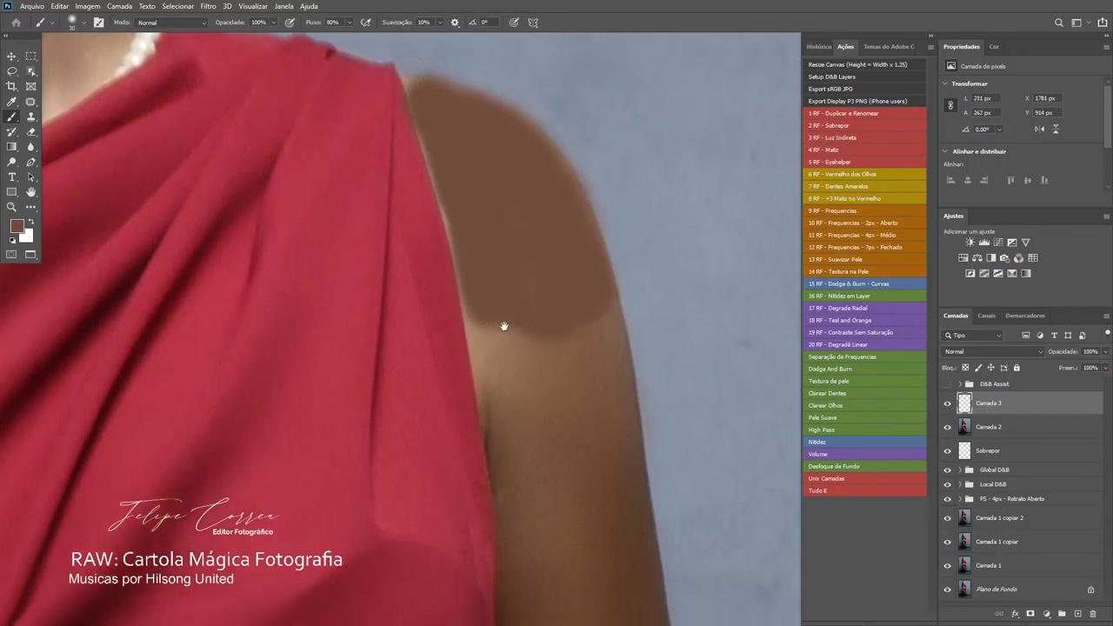
mouse_move(497, 269)
mouse_down()
mouse_move(504, 325)
mouse_move(522, 312)
mouse_move(536, 343)
mouse_move(567, 337)
mouse_move(584, 365)
mouse_move(609, 349)
mouse_up()
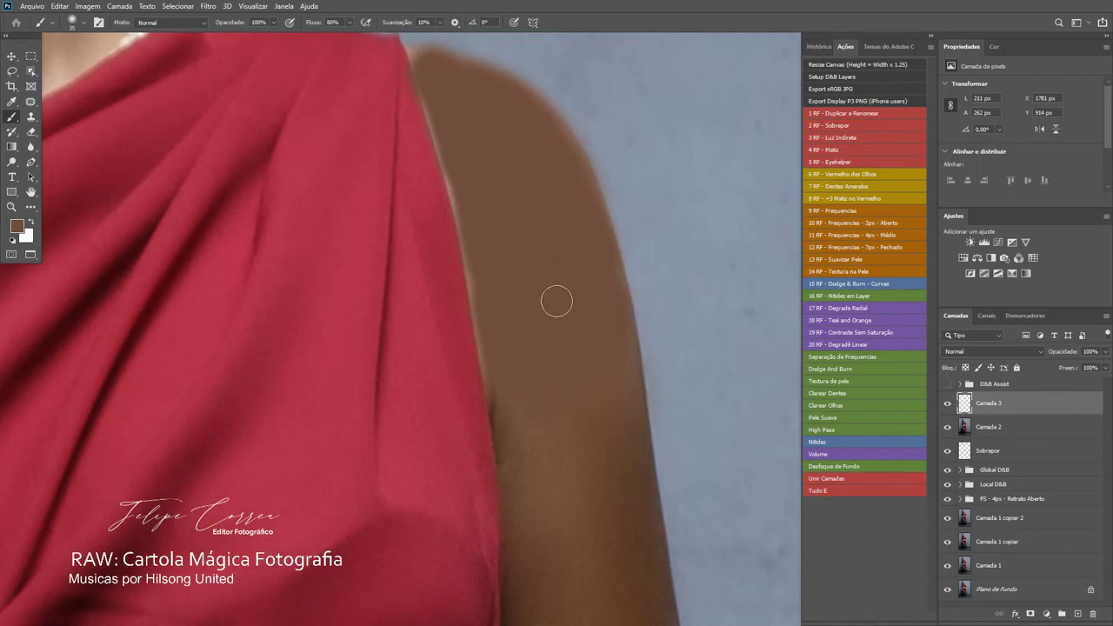
scroll(539, 304, down, 5)
mouse_move(491, 266)
mouse_down()
mouse_move(520, 365)
mouse_move(514, 348)
mouse_move(546, 340)
mouse_move(564, 274)
mouse_move(581, 262)
mouse_move(592, 201)
mouse_up()
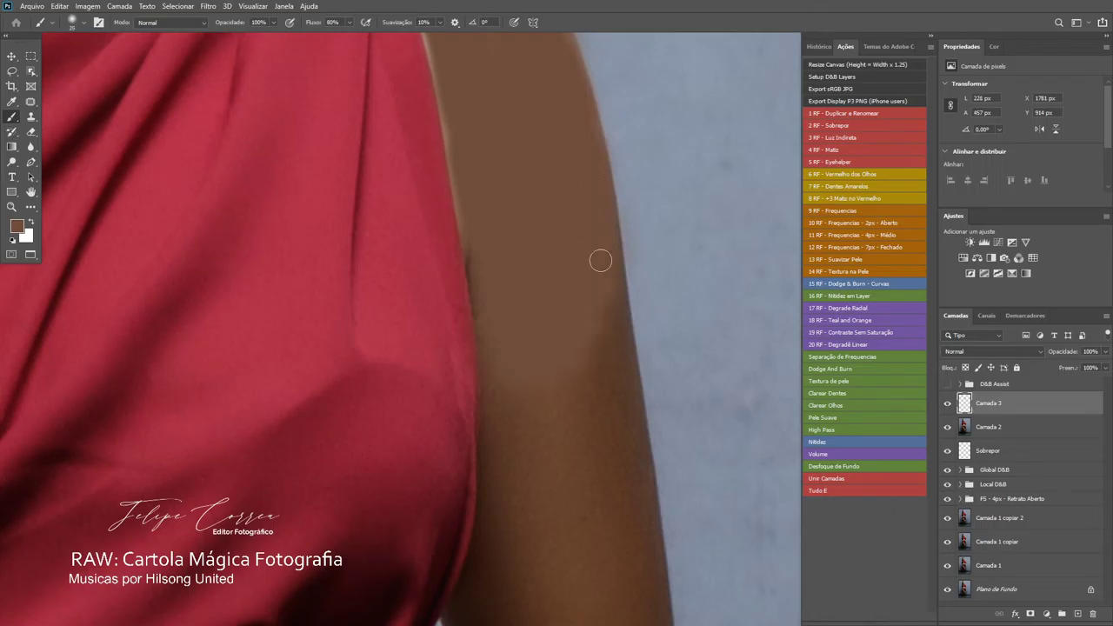
drag(600, 261, 603, 321)
scroll(556, 295, down, 4)
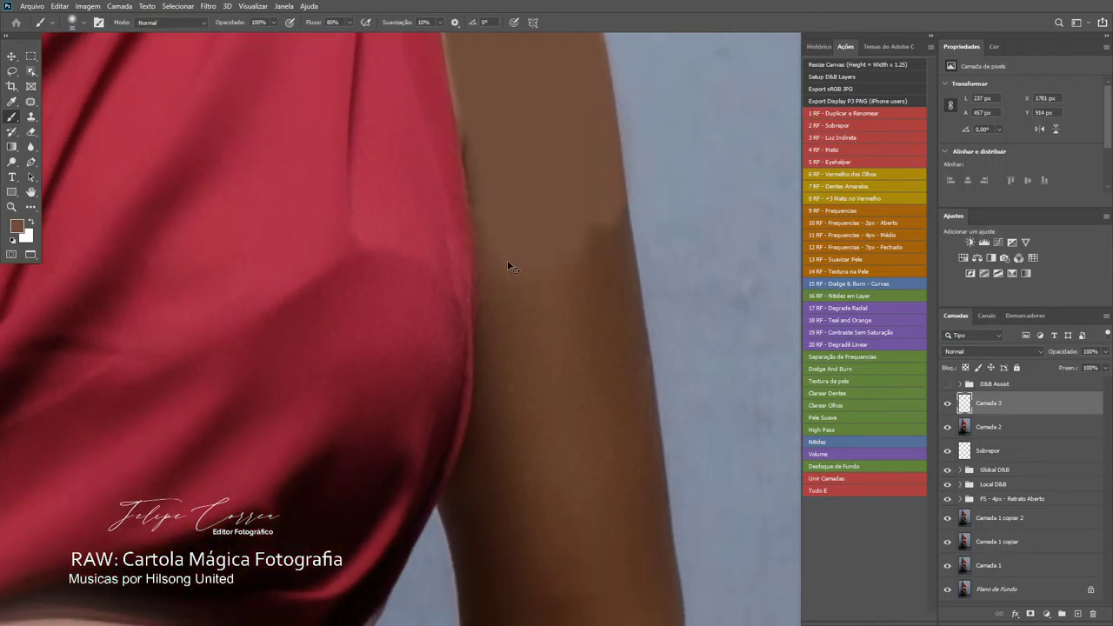
scroll(511, 268, down, 2)
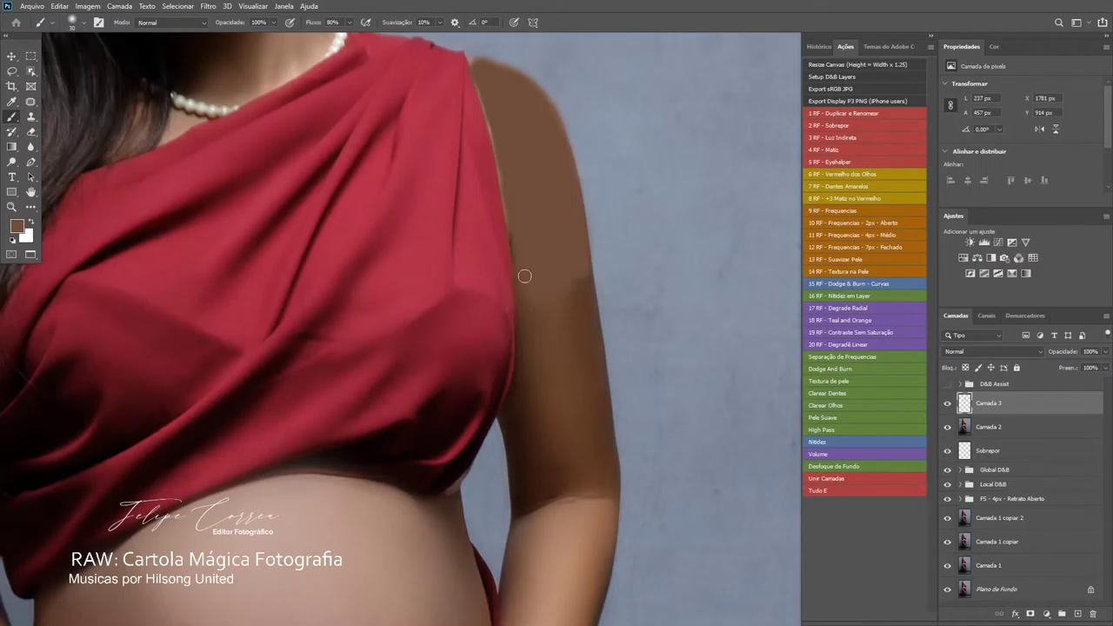
- Paint brown along the inner edge of the arm, from the armpit beside the dress down past the elbow
drag(526, 302, 523, 347)
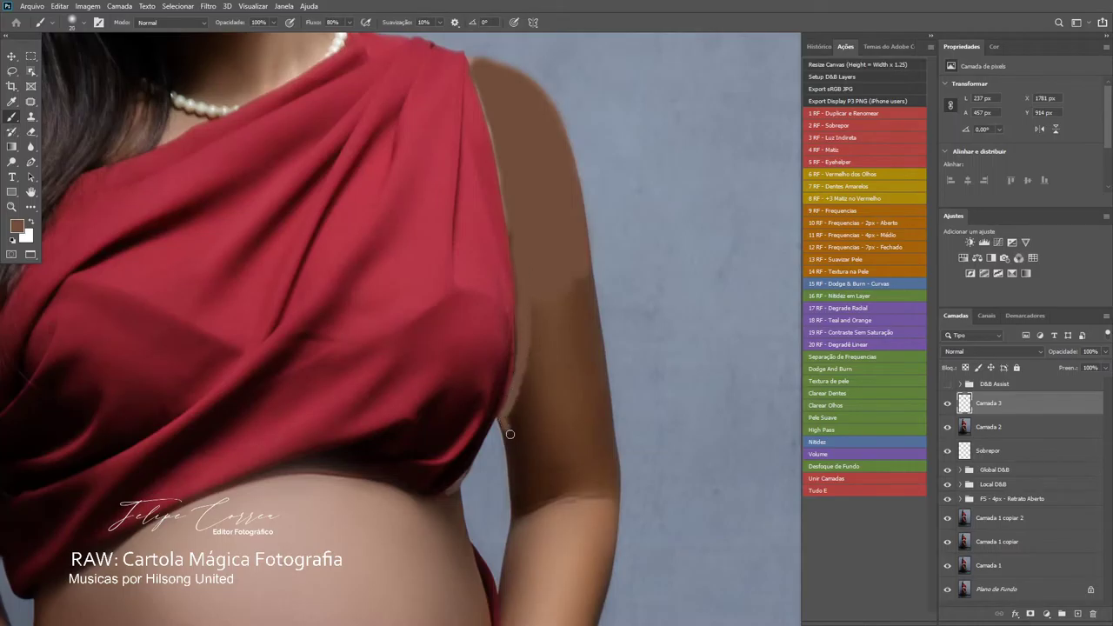
drag(510, 433, 517, 491)
drag(545, 411, 550, 347)
key(bracketright)
key(bracketright)
drag(525, 433, 524, 439)
scroll(538, 400, down, 5)
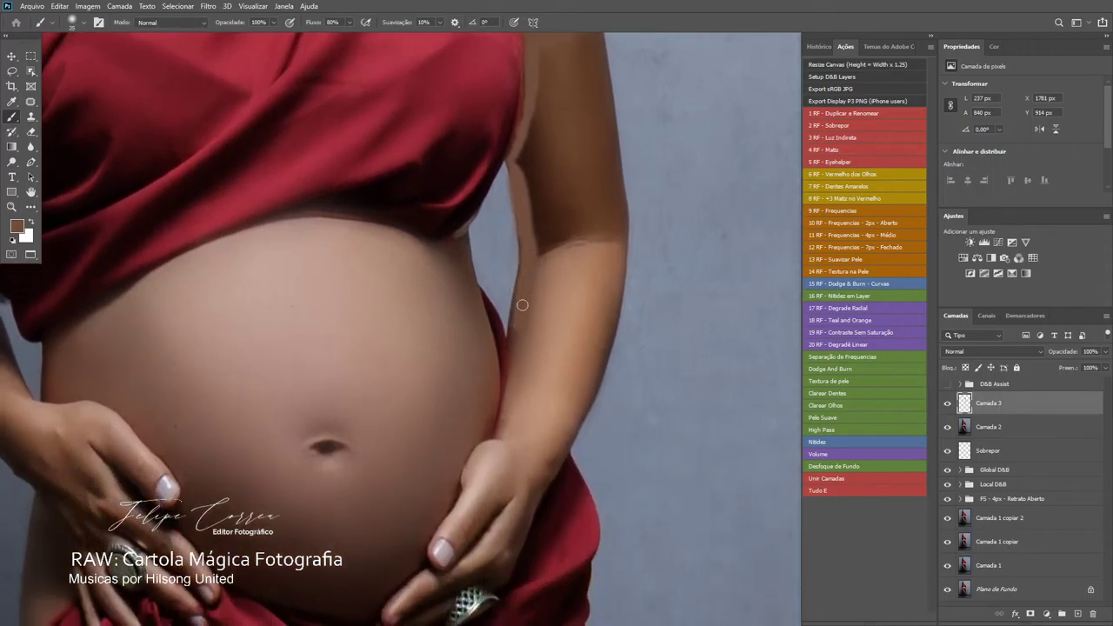
scroll(576, 174, up, 3)
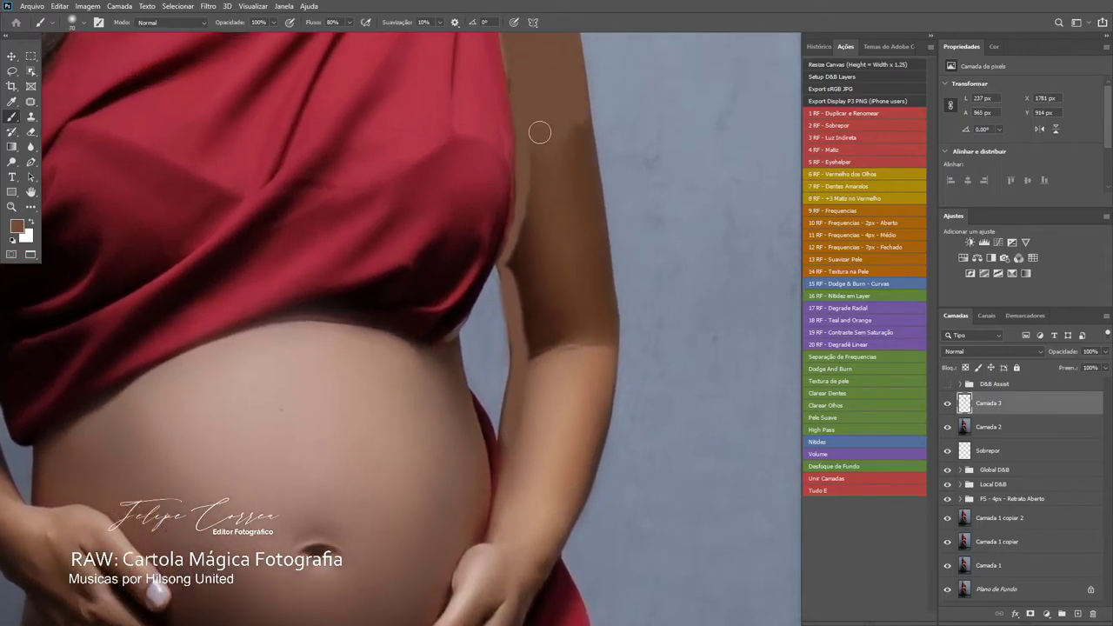
- Fill the remaining upper arm, elbow and upper forearm with brown, adjusting the brush size and undoing a misplaced stroke
key(bracketright)
key(bracketright)
key(bracketright)
key(bracketright)
key(bracketright)
mouse_move(555, 208)
mouse_down()
mouse_move(557, 169)
mouse_move(550, 237)
mouse_move(519, 263)
mouse_move(533, 366)
mouse_move(545, 370)
mouse_move(571, 342)
mouse_move(547, 287)
mouse_move(574, 123)
mouse_move(564, 103)
mouse_move(573, 102)
mouse_move(582, 163)
mouse_move(569, 231)
mouse_move(595, 240)
mouse_move(590, 273)
mouse_move(592, 216)
mouse_move(587, 347)
mouse_move(613, 310)
mouse_move(600, 331)
mouse_move(619, 259)
mouse_move(596, 390)
mouse_up()
key(bracketleft)
key(bracketleft)
key(ctrl+z)
key(bracketleft)
key(bracketleft)
key(bracketleft)
key(bracketleft)
key(bracketright)
drag(589, 332, 583, 296)
key(bracketright)
drag(582, 236, 554, 355)
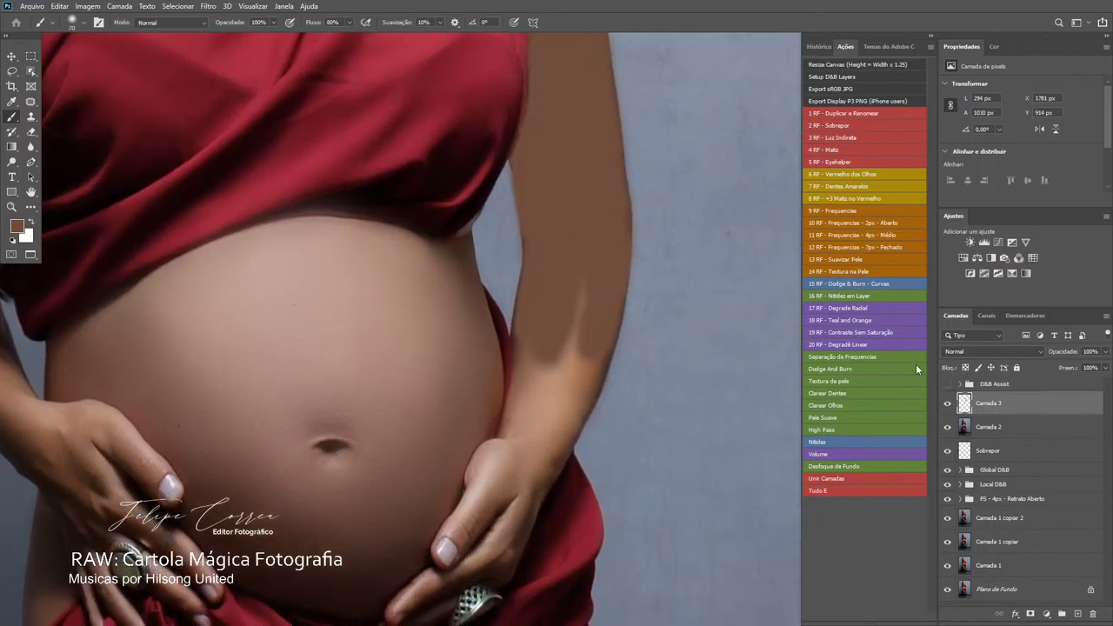
- Set the painted skin-tone layer's blend mode back to Matiz
click(953, 352)
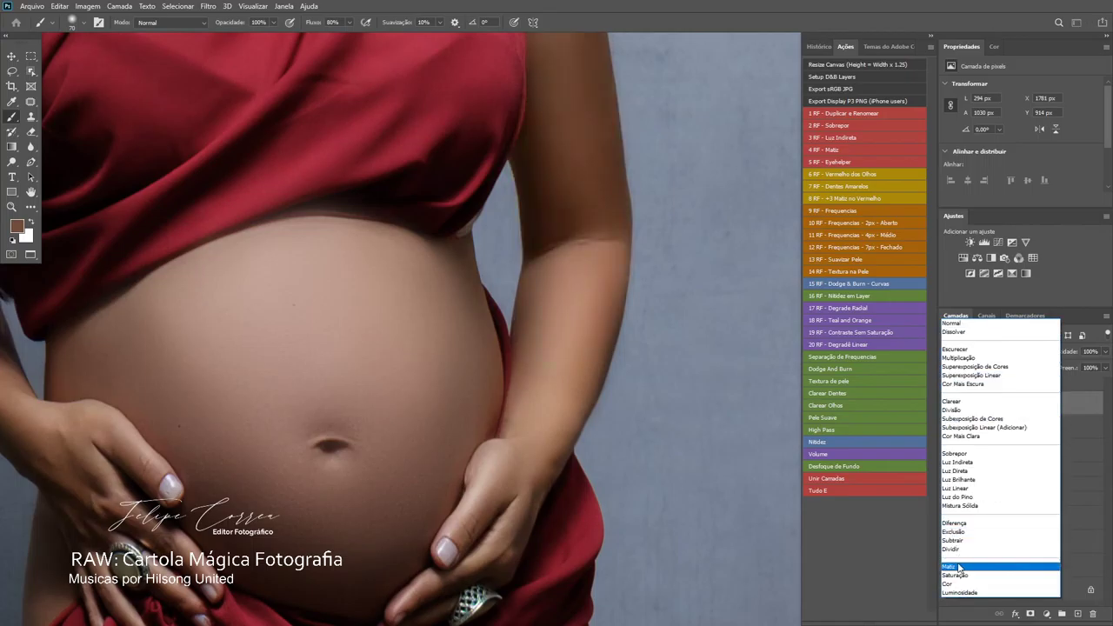
click(959, 568)
drag(569, 258, 596, 374)
mouse_move(566, 233)
mouse_down()
mouse_move(571, 306)
mouse_move(559, 346)
mouse_up()
- Toggle the skin-tone layer's visibility to compare the shoulder and arm colour with and without the correction
click(947, 405)
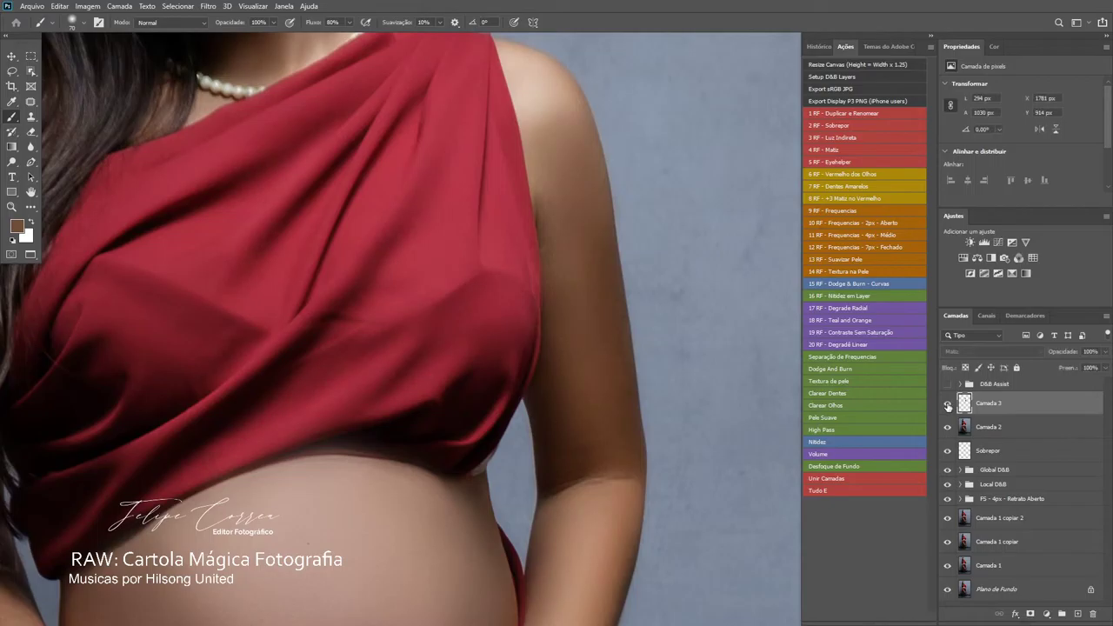
click(948, 405)
click(948, 404)
click(948, 404)
click(948, 404)
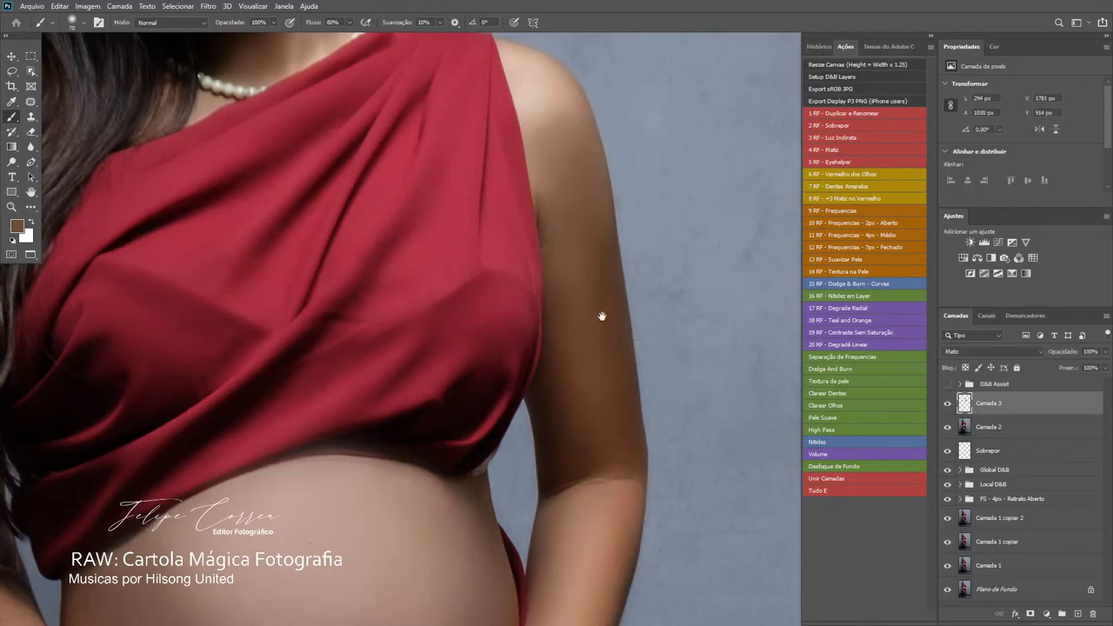
- Hide and show the skin-tone layer again to check the colour between the shoulder and elbow
drag(603, 315, 661, 452)
click(949, 408)
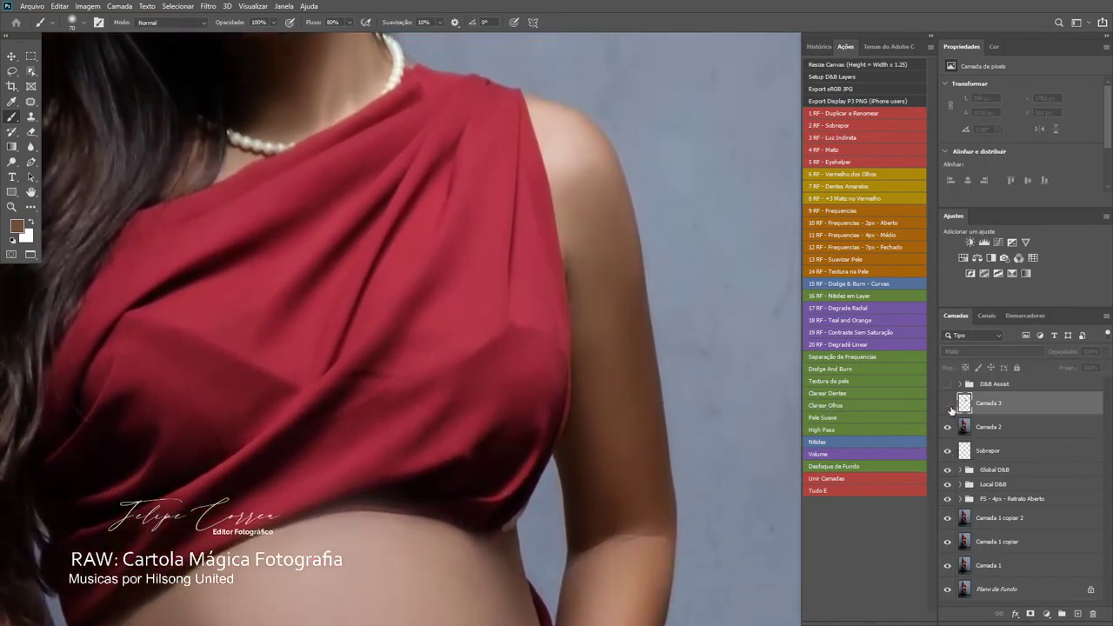
click(949, 408)
- Paint brown over the lower forearm, wrist and hand on the brighter arm down to the fingertips, adapting the brush size
drag(658, 386, 604, 321)
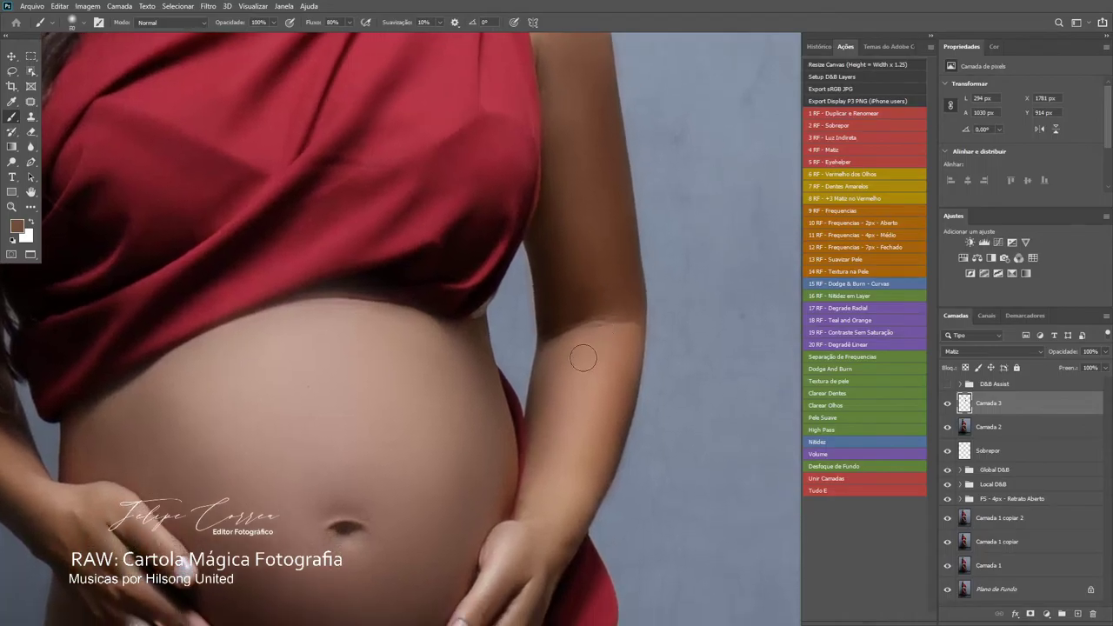
scroll(584, 373, up, 3)
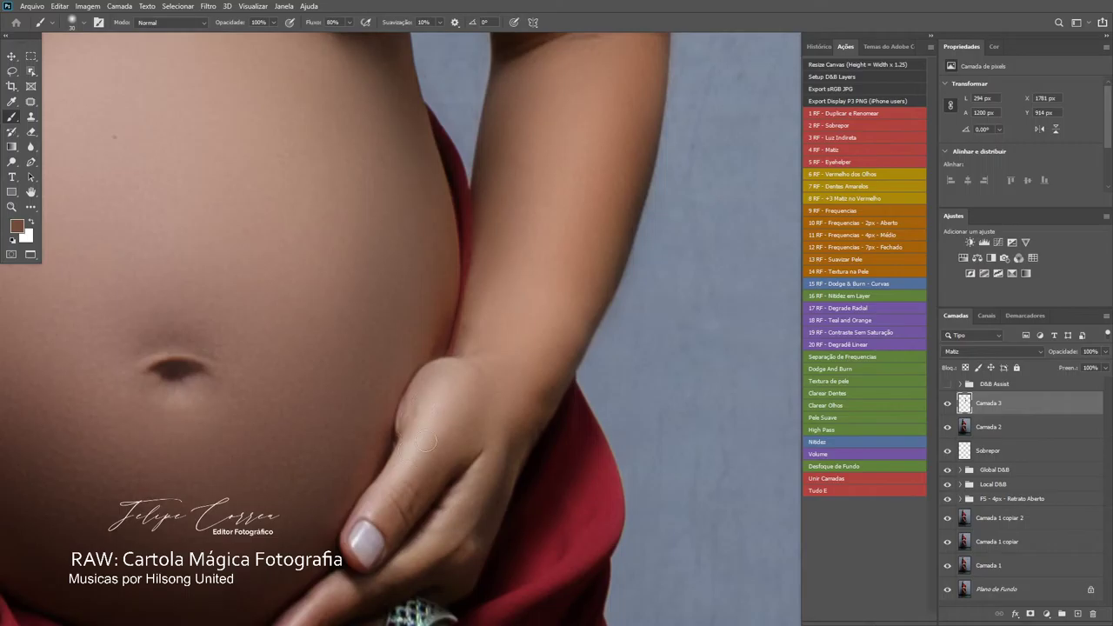
drag(438, 455, 452, 428)
drag(473, 370, 494, 277)
key(bracketright)
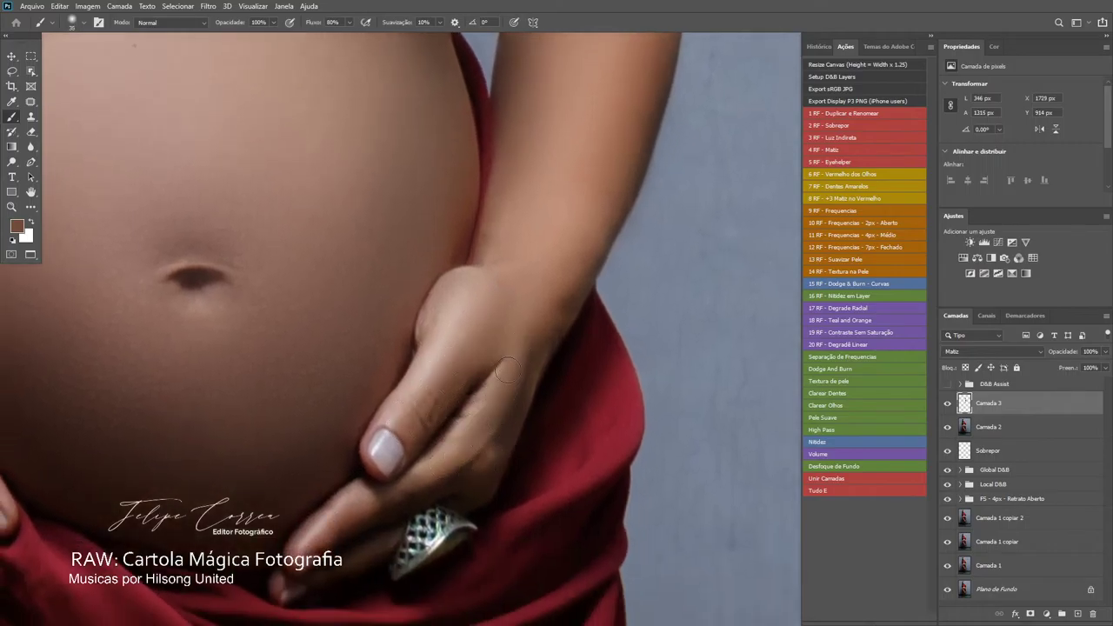
mouse_move(511, 398)
mouse_down()
mouse_move(514, 353)
mouse_move(477, 375)
mouse_up()
key(bracketleft)
drag(272, 589, 285, 600)
- Paint brown over the upper and central belly below the dress with a much larger soft brush
scroll(709, 479, down, 5)
key(bracketright)
key(bracketright)
key(bracketright)
key(bracketright)
key(bracketright)
key(bracketright)
key(bracketright)
key(bracketright)
key(bracketright)
key(bracketright)
key(bracketright)
key(bracketright)
key(bracketright)
key(bracketright)
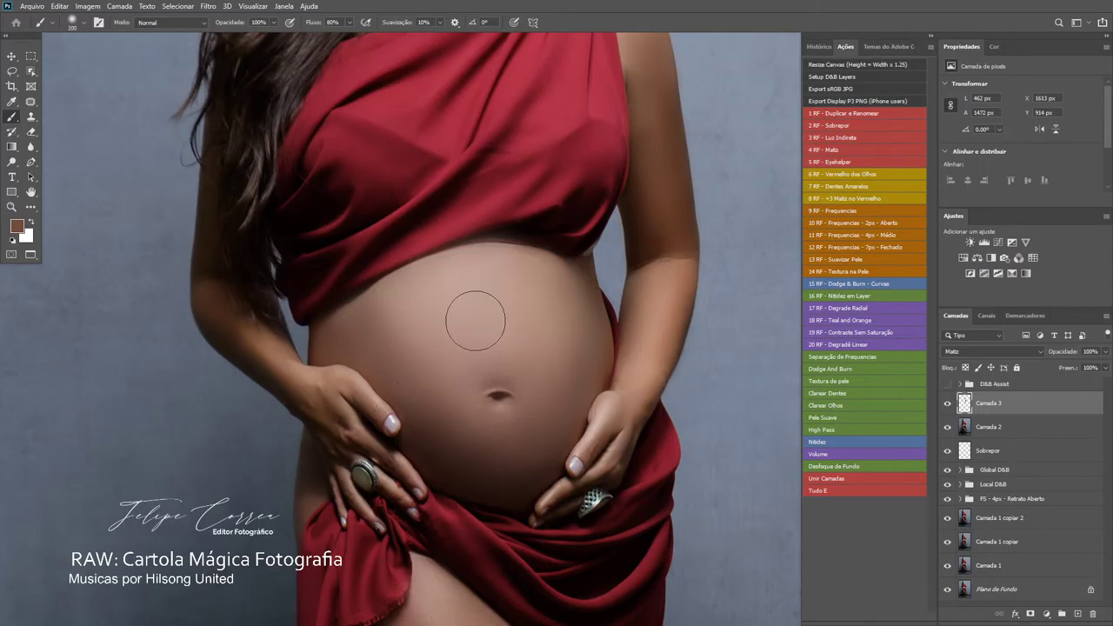
key(bracketleft)
key(bracketleft)
key(bracketleft)
key(bracketleft)
key(bracketleft)
mouse_move(525, 263)
mouse_down()
mouse_move(504, 256)
mouse_move(545, 274)
mouse_up()
key(bracketright)
mouse_move(489, 337)
mouse_down()
mouse_move(540, 327)
mouse_move(510, 301)
mouse_move(531, 273)
mouse_up()
- Paint brown along the belly's side between the dress edge and the hand, using a smaller brush
key(bracketleft)
key(bracketleft)
key(bracketleft)
key(bracketleft)
key(bracketleft)
key(bracketleft)
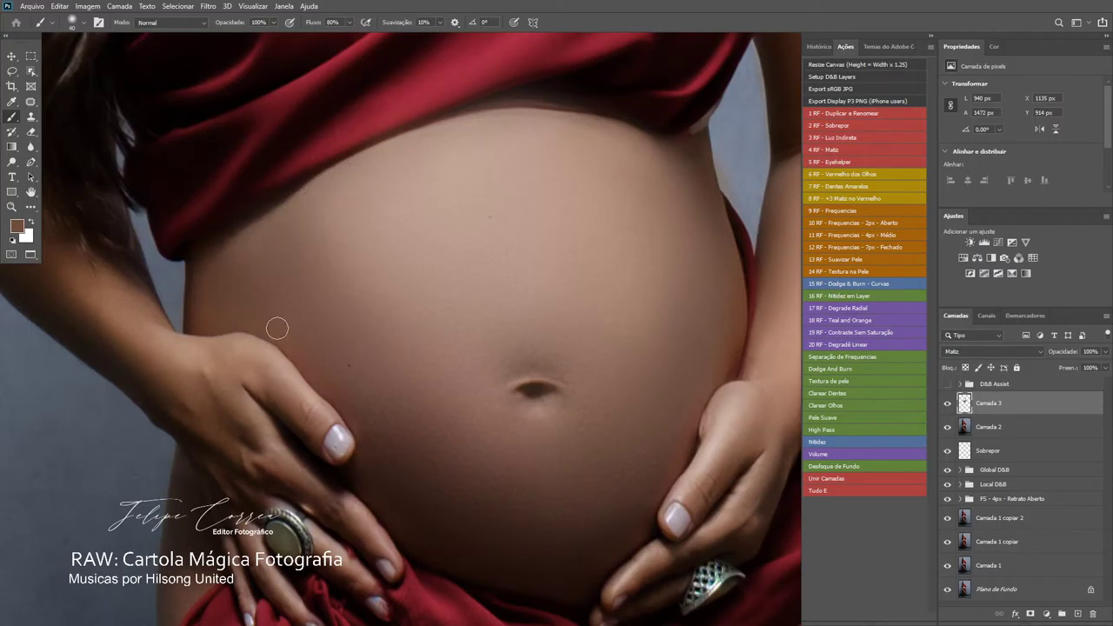
key(bracketright)
key(bracketright)
drag(241, 293, 288, 249)
key(bracketright)
- Extend the brown over the lower belly around the navel and the skin between the hands
drag(412, 330, 373, 258)
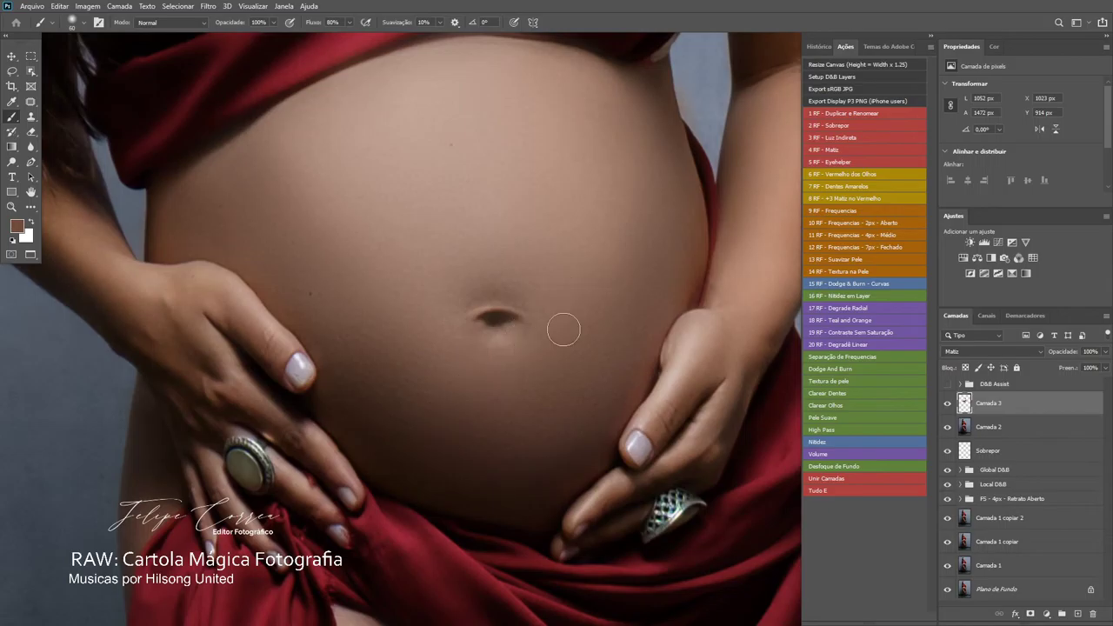
drag(506, 392, 423, 340)
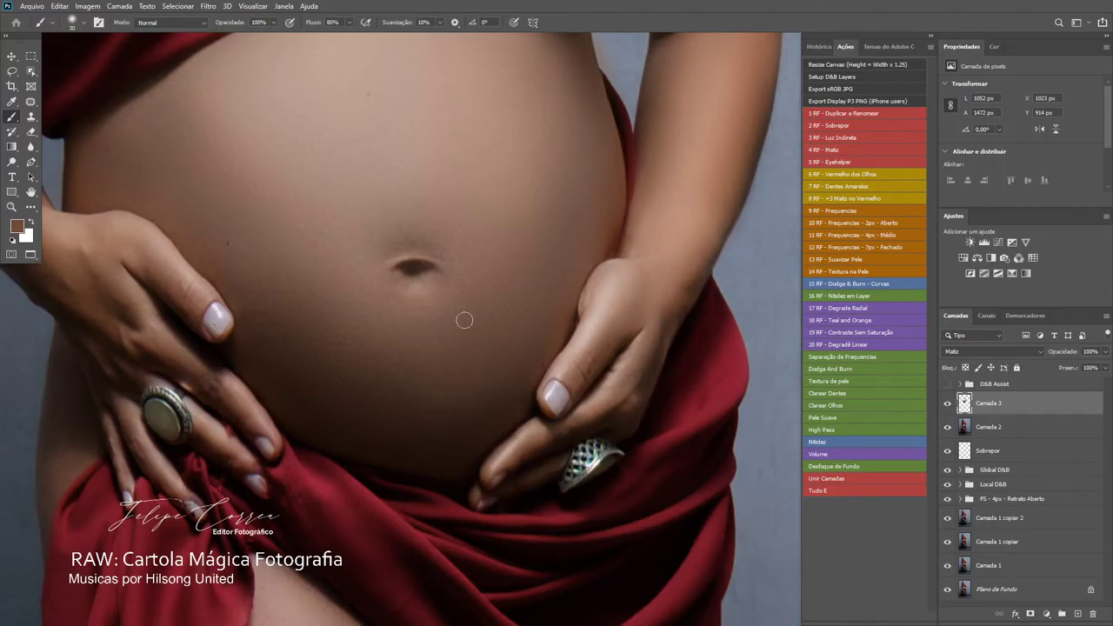
drag(345, 314, 363, 323)
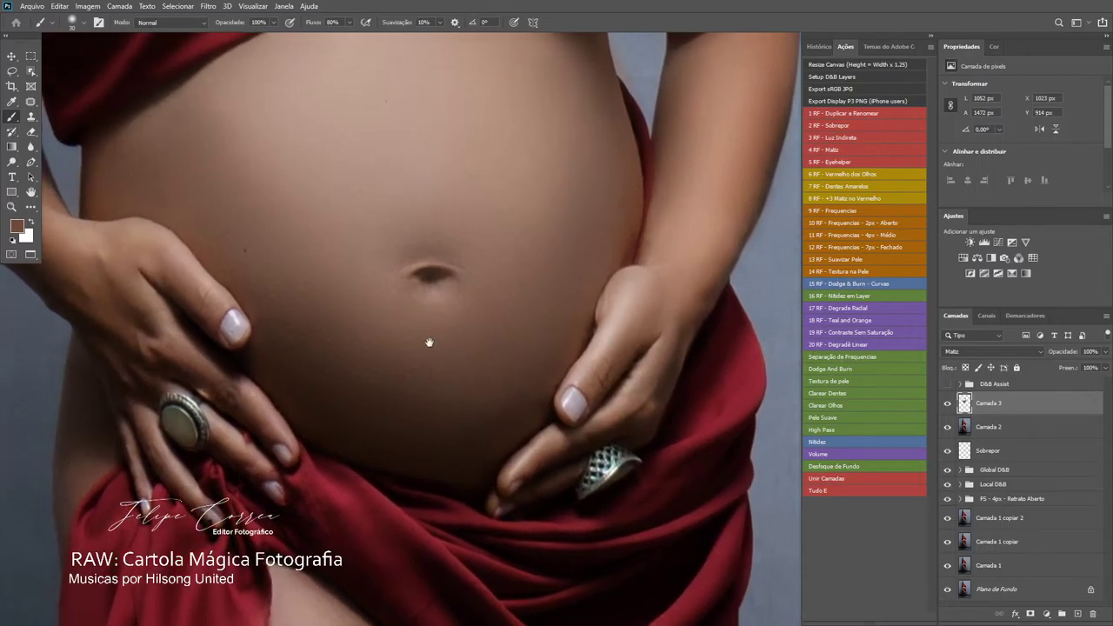
drag(429, 342, 614, 305)
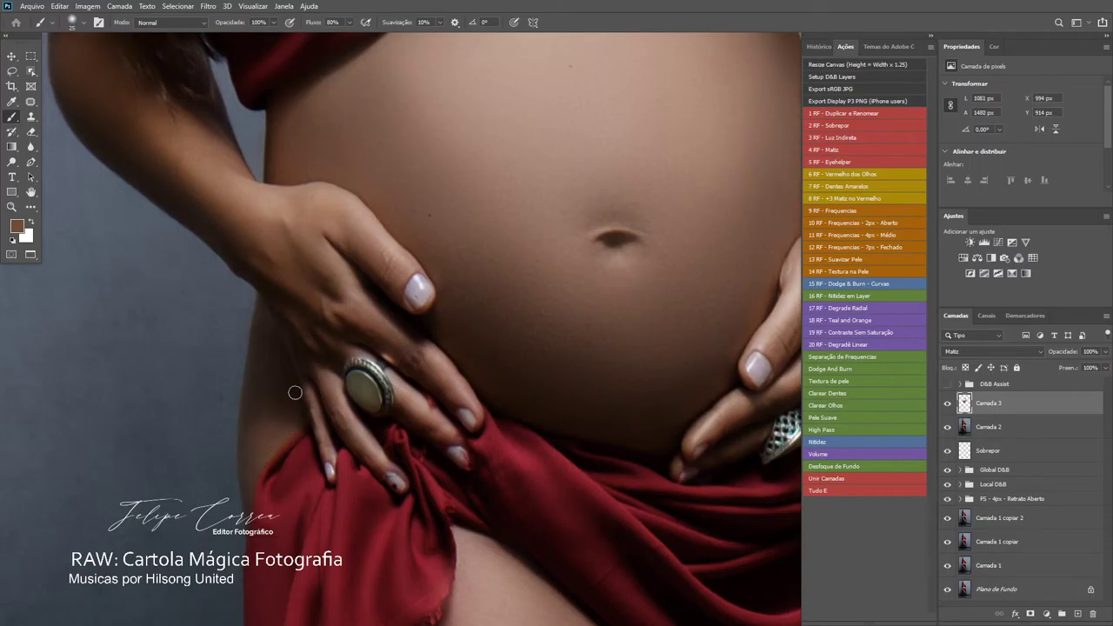
- Paint brown over the hip beside the ringed hand and the top of the thigh at the dress opening
drag(411, 427, 315, 191)
key(bracketright)
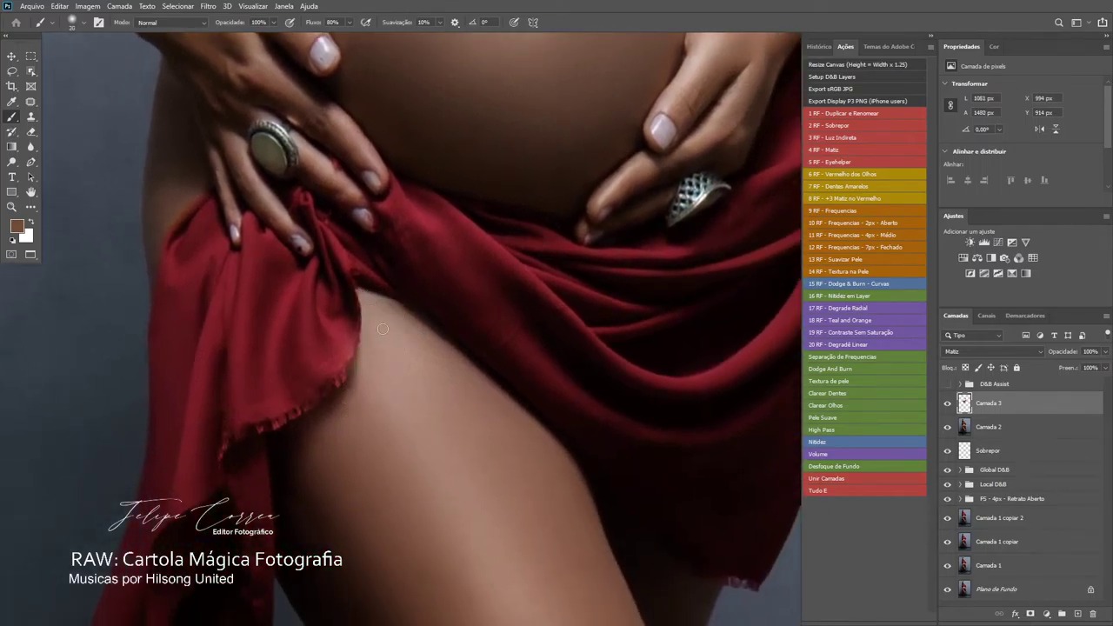
key(bracketright)
key(bracketright)
key(bracketright)
key(bracketright)
key(bracketright)
drag(415, 417, 383, 188)
drag(348, 261, 426, 165)
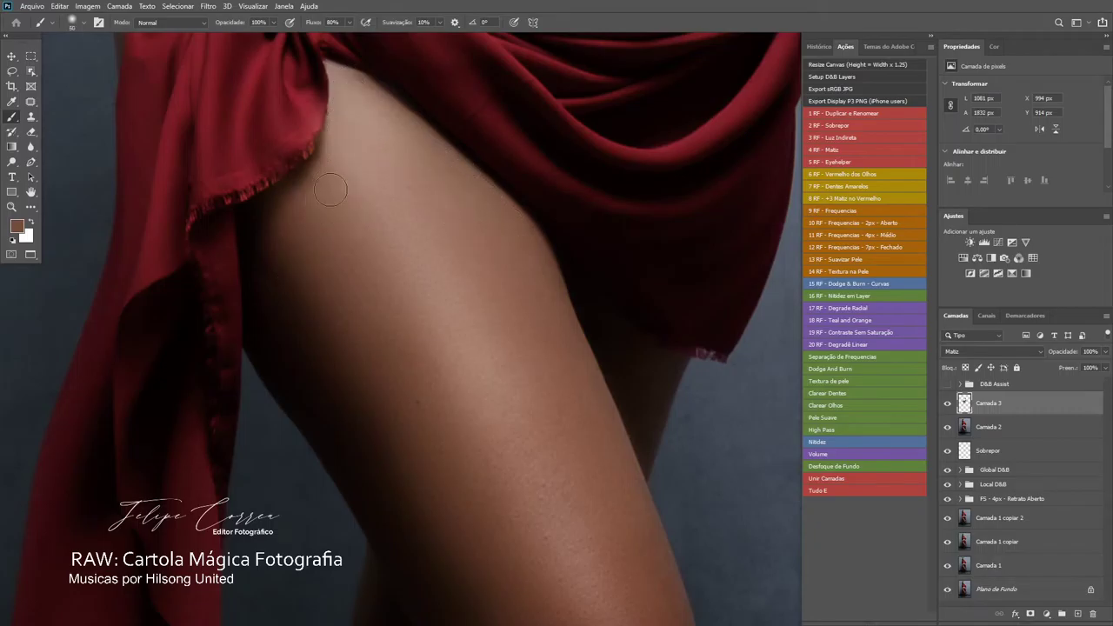
- Fill the middle of the thigh with brown and follow its front edge down towards the knee
key(bracketright)
key(bracketright)
key(bracketright)
key(bracketright)
key(bracketright)
mouse_move(343, 291)
mouse_down()
mouse_move(294, 286)
mouse_move(323, 327)
mouse_move(355, 292)
mouse_move(380, 315)
mouse_move(406, 293)
mouse_move(400, 236)
mouse_move(469, 310)
mouse_move(422, 209)
mouse_move(466, 258)
mouse_move(529, 381)
mouse_move(548, 380)
mouse_move(499, 304)
mouse_up()
scroll(547, 390, down, 3)
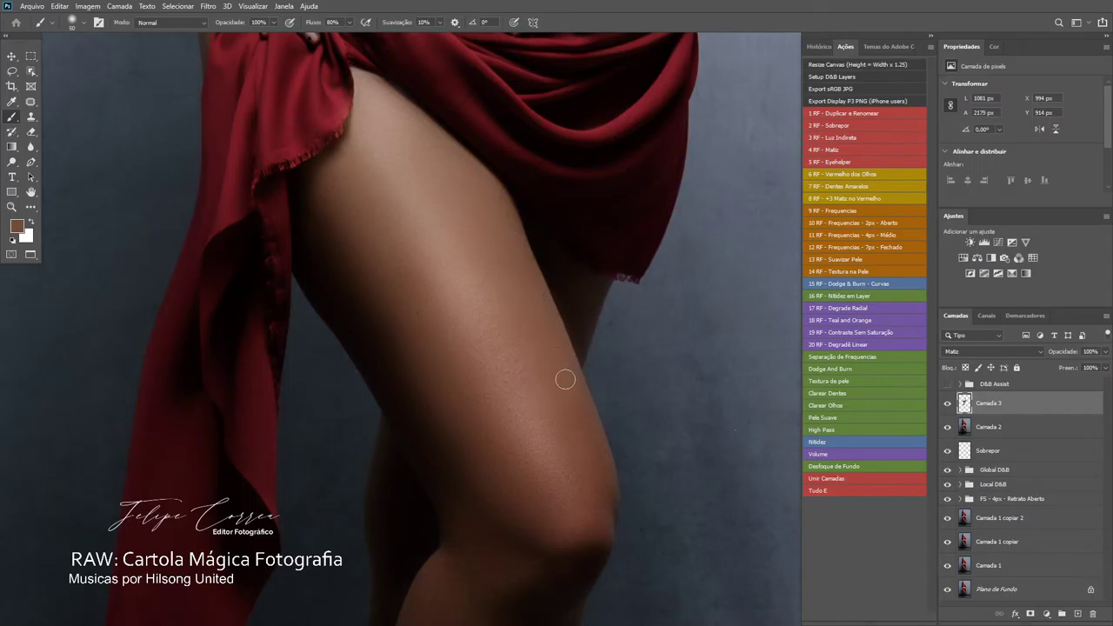
mouse_move(507, 298)
mouse_down()
mouse_move(566, 430)
mouse_move(580, 497)
mouse_up()
- Paint brown over the lower thigh and the knee with a larger brush
key(bracketright)
key(bracketright)
key(bracketright)
key(bracketright)
key(bracketright)
key(bracketright)
key(bracketright)
drag(488, 407, 445, 229)
key(bracketleft)
key(bracketleft)
mouse_move(450, 278)
mouse_down()
mouse_move(450, 380)
mouse_move(462, 421)
mouse_move(471, 409)
mouse_up()
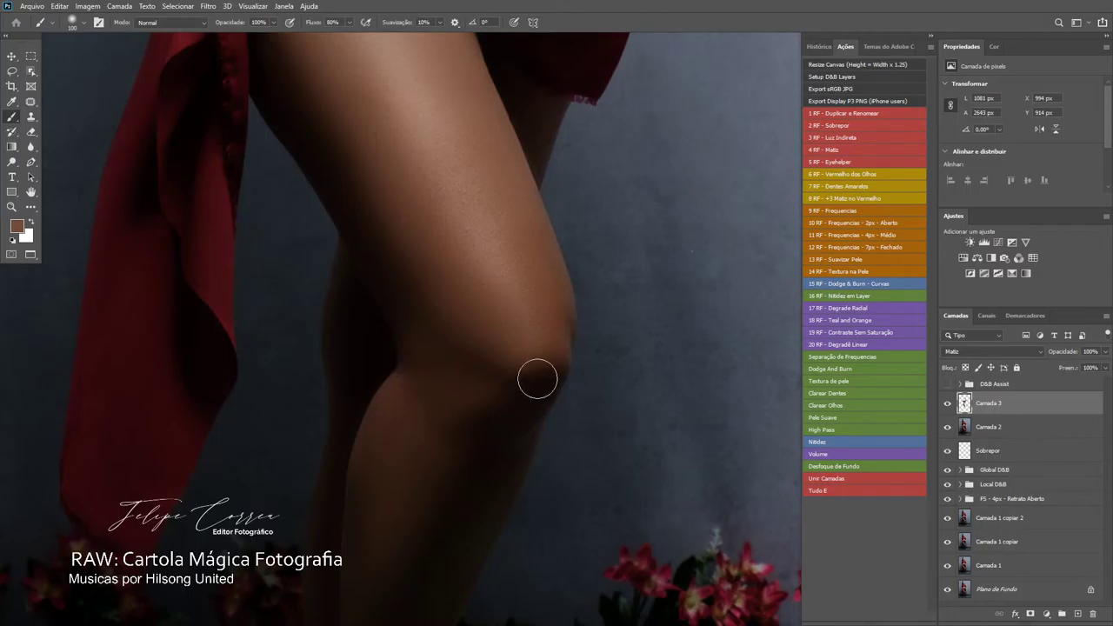
- Paint brown over the skin below the knee and the calf, adjusting the brush size to the leg's width
drag(537, 323, 556, 279)
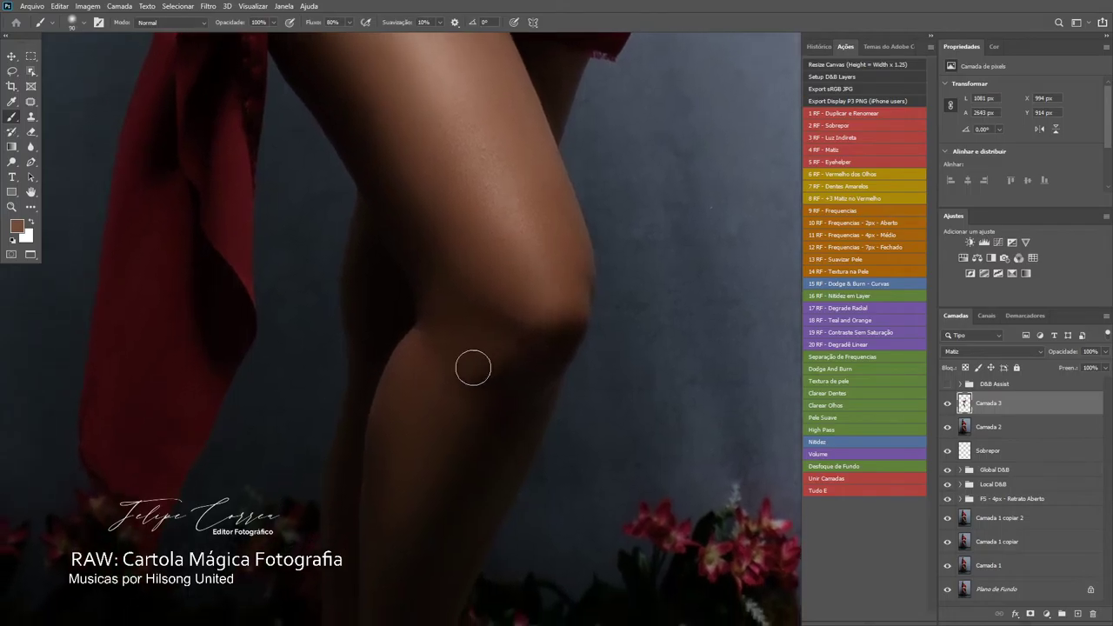
key(bracketleft)
key(bracketleft)
key(bracketleft)
mouse_move(420, 374)
mouse_down()
mouse_move(426, 355)
mouse_move(408, 356)
mouse_move(437, 357)
mouse_move(525, 259)
mouse_up()
key(bracketright)
key(bracketright)
key(bracketright)
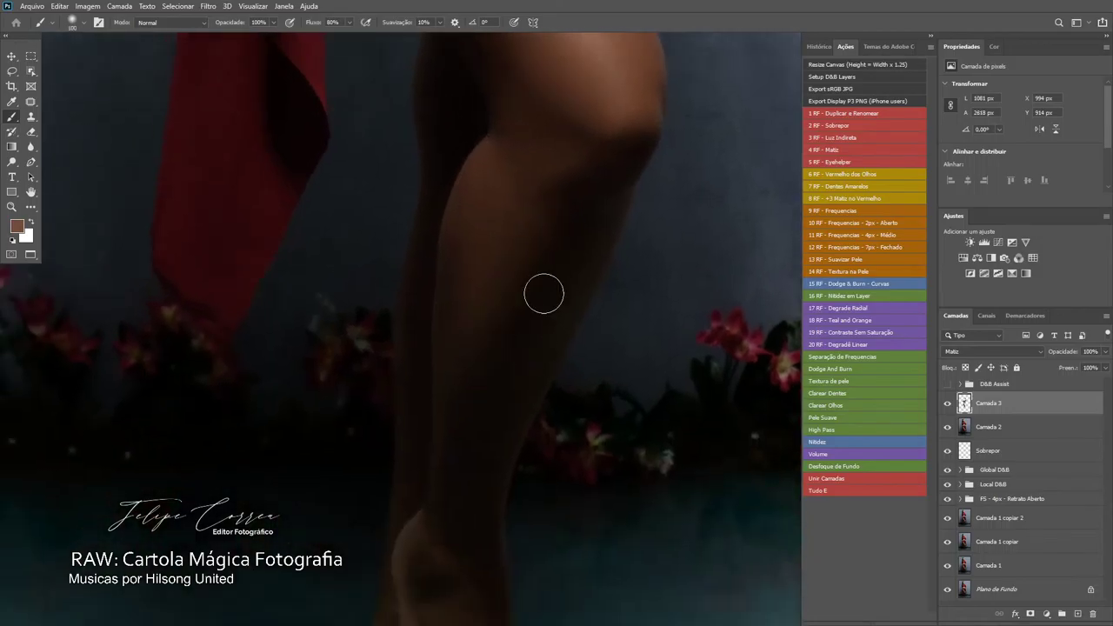
- Continue the brown over the shin, ankle and feet, reducing the brush for the narrow areas
drag(502, 370, 531, 122)
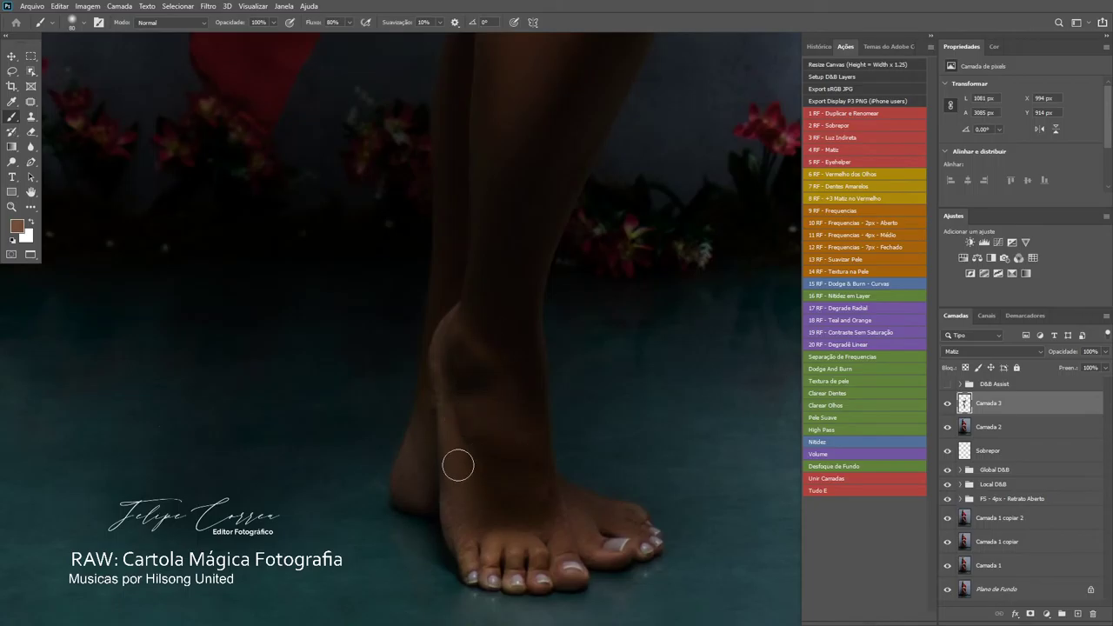
mouse_move(455, 515)
mouse_down()
mouse_move(513, 481)
mouse_move(489, 491)
mouse_up()
key(bracketleft)
key(bracketleft)
key(bracketleft)
- Paint brown over the elbow and forearm of the shaded arm below the long hair
mouse_move(490, 304)
mouse_down()
mouse_move(394, 336)
mouse_move(408, 373)
mouse_up()
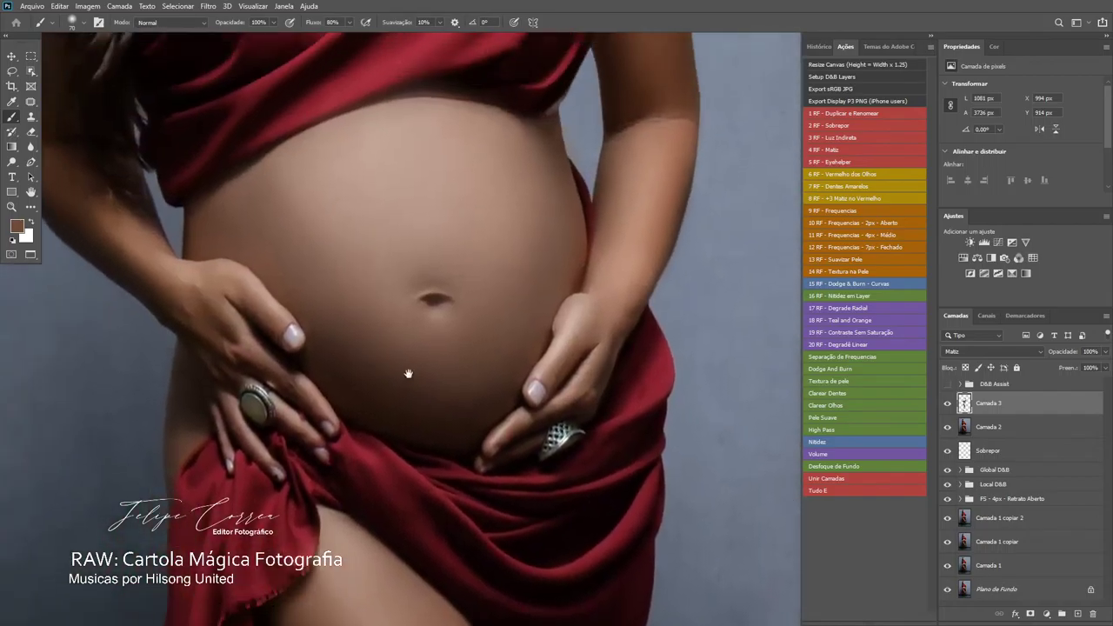
drag(187, 296, 301, 370)
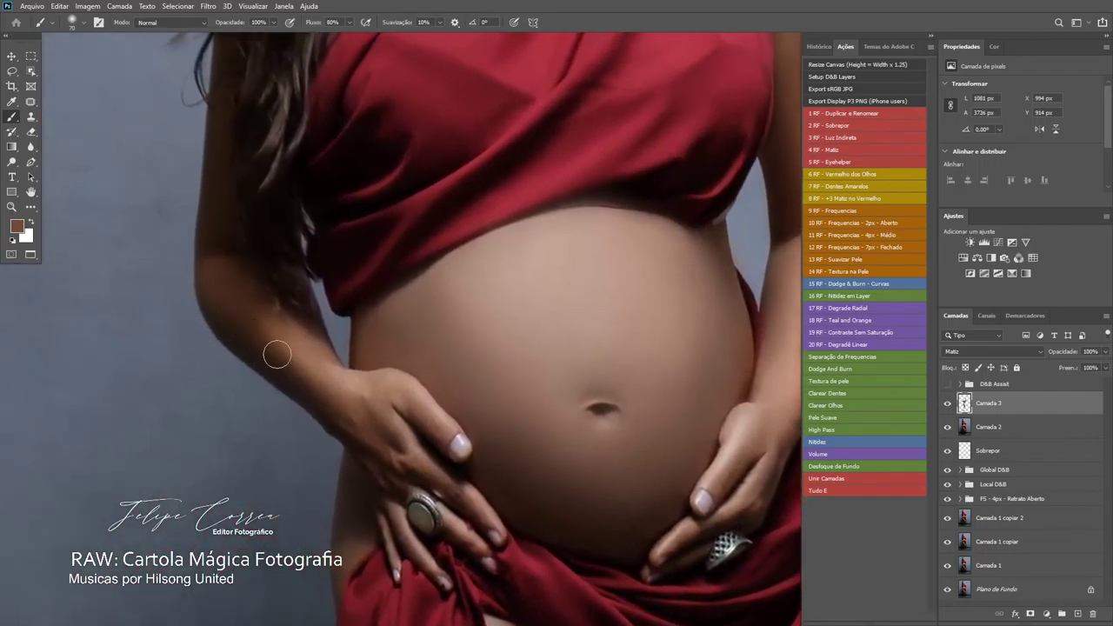
key(bracketleft)
mouse_move(350, 393)
mouse_down()
mouse_move(400, 440)
mouse_move(364, 389)
mouse_up()
drag(435, 414, 442, 330)
- Paint brown over the ringed hand's back and fingers beside the red fabric, using a small brush of varying size
scroll(470, 428, up, 5)
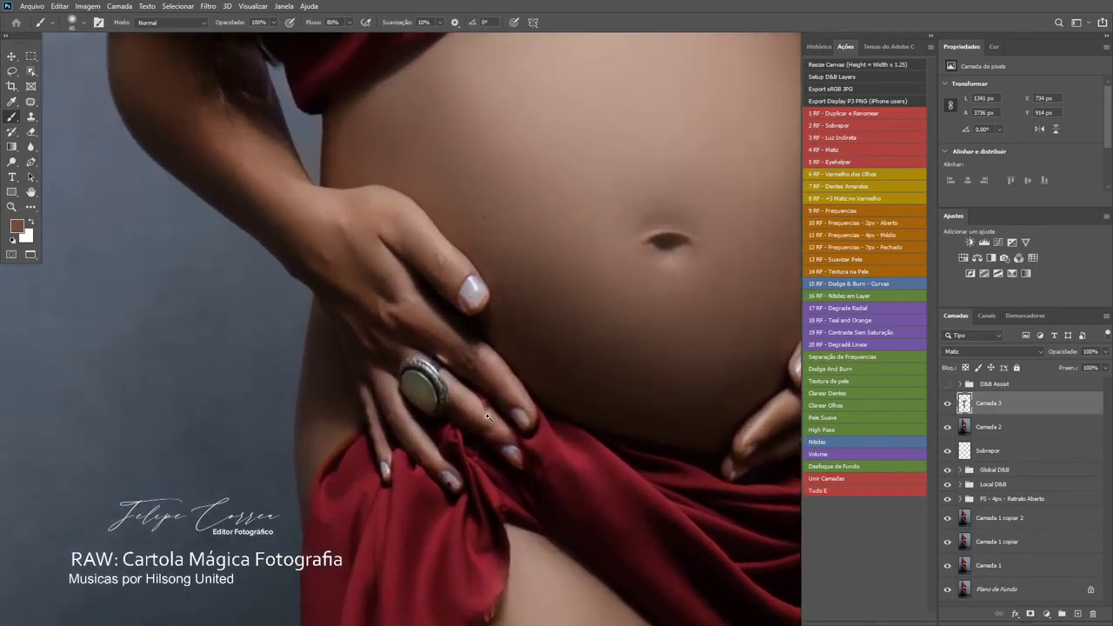
key(bracketleft)
key(bracketleft)
key(bracketleft)
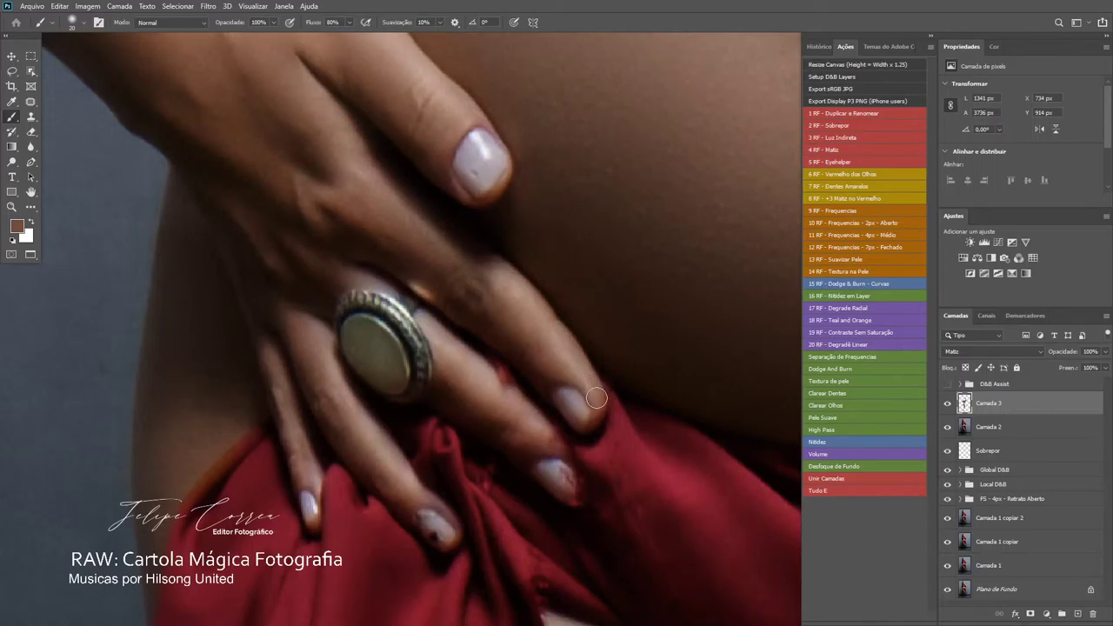
key(bracketright)
key(bracketleft)
key(bracketleft)
key(bracketright)
key(bracketright)
key(bracketright)
key(bracketleft)
key(bracketleft)
key(bracketleft)
key(bracketleft)
key(bracketright)
- Paint brown over the lit side of the face from the cheek to the chin with an enlarged brush
drag(282, 157, 328, 338)
drag(297, 104, 345, 271)
scroll(329, 285, down, 3)
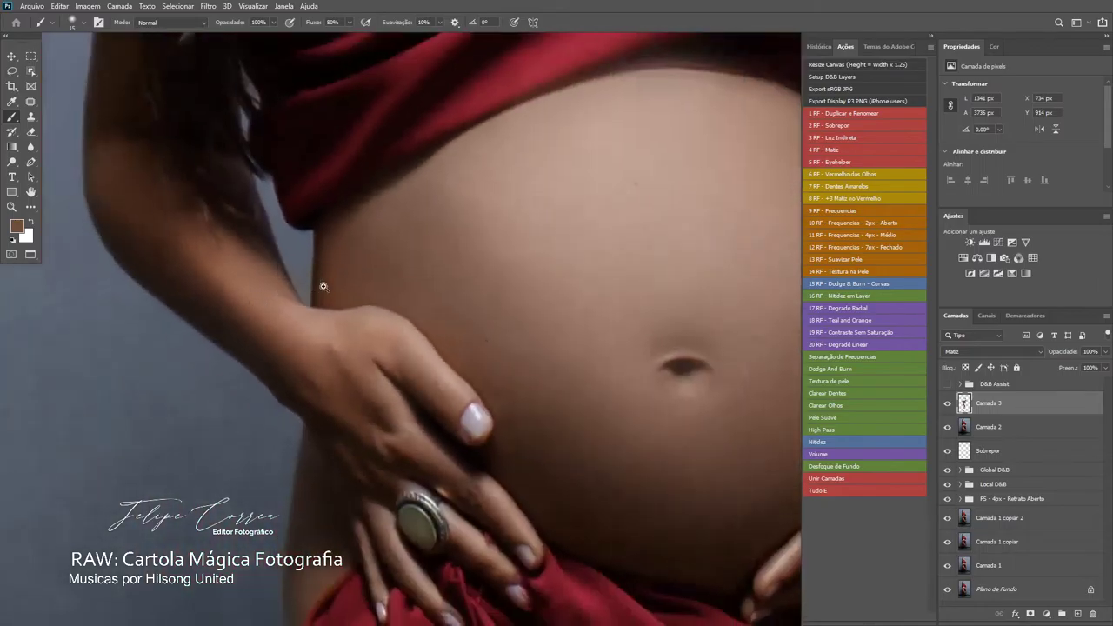
drag(334, 164, 362, 327)
drag(306, 97, 311, 296)
drag(335, 183, 305, 286)
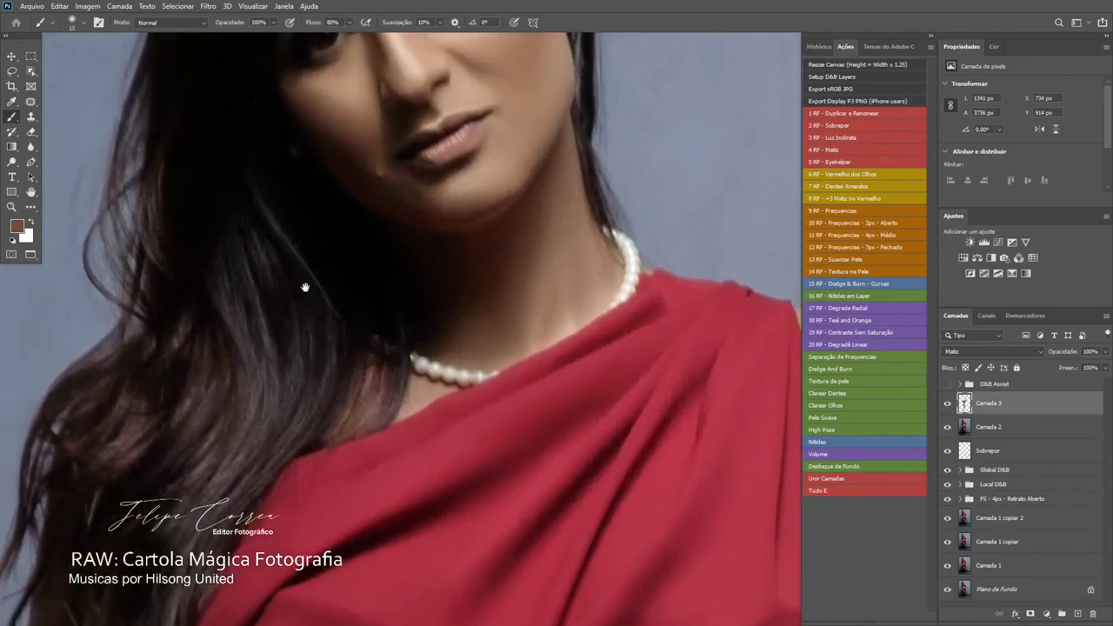
drag(398, 155, 403, 298)
drag(433, 233, 424, 322)
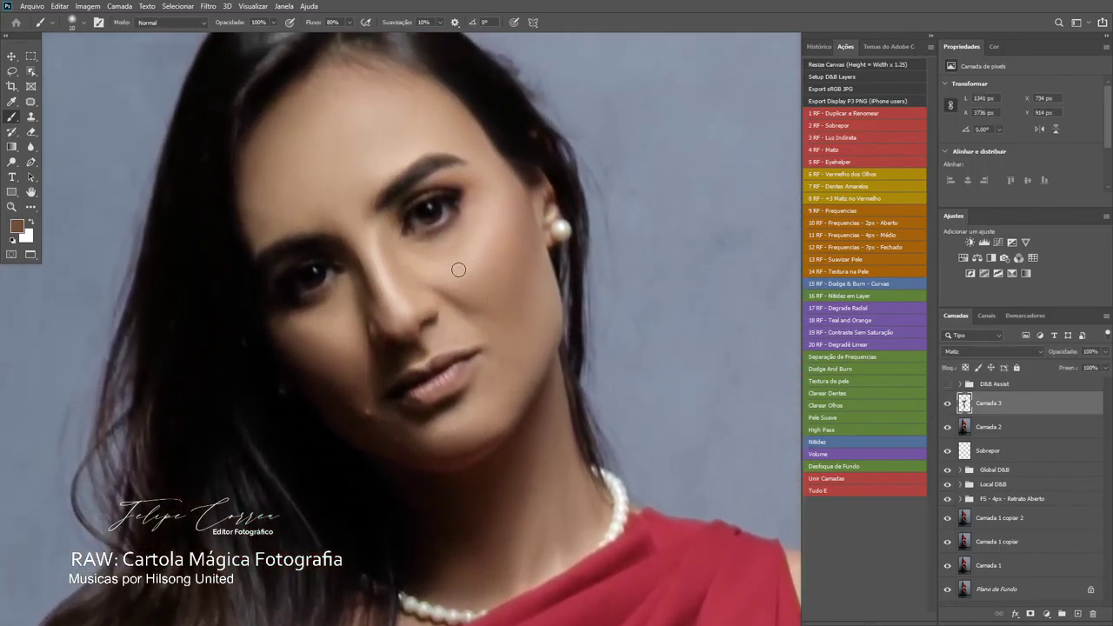
key(bracketright)
key(bracketright)
key(bracketright)
key(bracketright)
key(bracketright)
key(bracketright)
key(bracketright)
key(bracketright)
mouse_move(495, 238)
mouse_down()
mouse_move(506, 192)
mouse_move(514, 271)
mouse_move(523, 283)
mouse_move(534, 274)
mouse_move(541, 302)
mouse_move(520, 371)
mouse_move(508, 364)
mouse_move(470, 425)
mouse_move(510, 398)
mouse_move(531, 353)
mouse_move(511, 392)
mouse_move(452, 431)
mouse_move(487, 396)
mouse_move(458, 445)
mouse_up()
key(bracketleft)
- Paint brown over the neck above the pearl necklace with a smaller brush
drag(501, 557, 532, 451)
key(bracketleft)
key(bracketleft)
key(bracketleft)
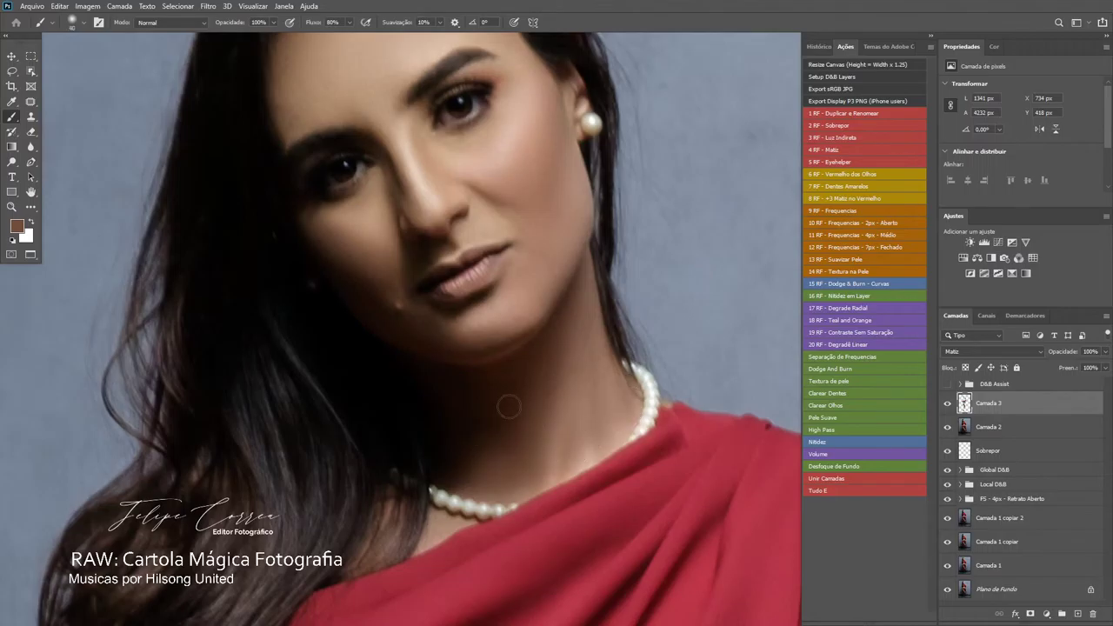
- Paint brown over the forehead and temple up to the hairline, adapting the brush size
scroll(522, 393, up, 5)
key(bracketright)
key(bracketright)
key(bracketright)
mouse_move(338, 207)
mouse_down()
mouse_move(357, 227)
mouse_move(368, 194)
mouse_up()
key(bracketleft)
key(bracketleft)
key(bracketleft)
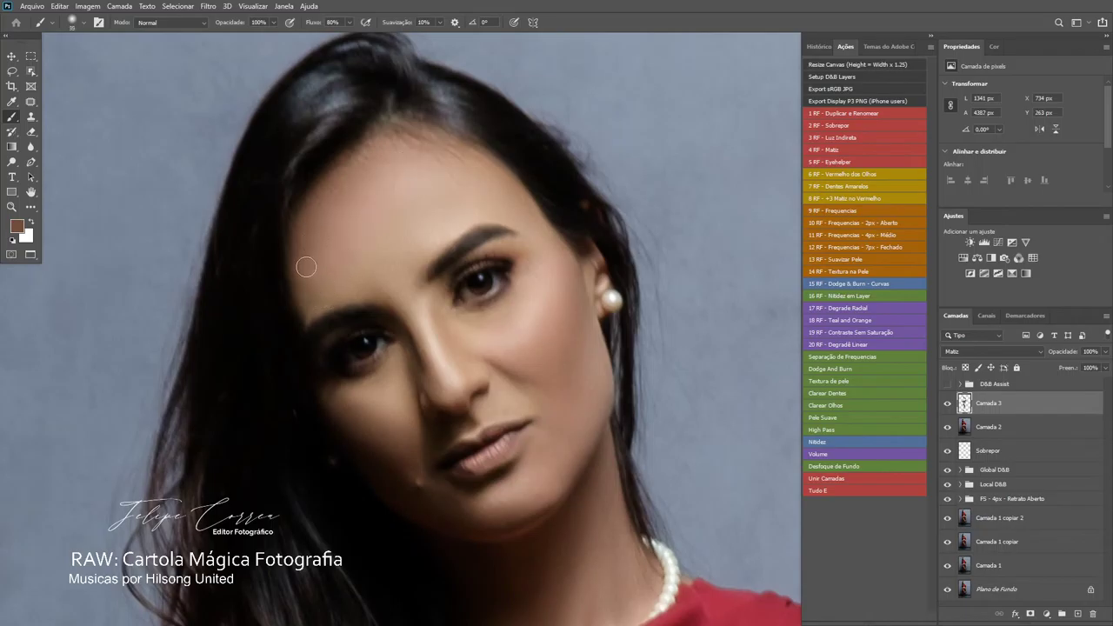
mouse_move(306, 266)
mouse_down()
mouse_move(304, 302)
mouse_move(318, 312)
mouse_up()
key(bracketright)
mouse_move(354, 271)
mouse_down()
mouse_move(471, 187)
mouse_move(386, 261)
mouse_move(430, 253)
mouse_up()
- Paint brown over the nose bridge, the shaded cheek, the jawline and the outer edge of the lit cheek
key(bracketleft)
mouse_move(436, 308)
mouse_down()
mouse_move(457, 360)
mouse_move(421, 334)
mouse_up()
key(bracketright)
mouse_move(355, 404)
mouse_down()
mouse_move(350, 427)
mouse_move(375, 396)
mouse_up()
key(bracketright)
key(bracketright)
mouse_move(423, 501)
mouse_down()
mouse_move(477, 517)
mouse_move(509, 488)
mouse_up()
mouse_move(574, 473)
mouse_down()
mouse_move(541, 485)
mouse_move(552, 406)
mouse_move(583, 344)
mouse_move(563, 311)
mouse_up()
- Paint brown over the ear above the pearl earring with a smaller brush
key(bracketleft)
key(bracketleft)
key(bracketleft)
mouse_move(585, 261)
mouse_down()
mouse_move(578, 303)
mouse_move(590, 305)
mouse_up()
- Even out the remaining facial skin with brown from the forehead to the lit cheek, using a larger brush
key(bracketright)
key(bracketright)
key(bracketright)
mouse_move(421, 227)
mouse_down()
mouse_move(467, 219)
mouse_move(418, 251)
mouse_move(509, 202)
mouse_move(482, 226)
mouse_move(544, 228)
mouse_move(509, 242)
mouse_move(558, 251)
mouse_move(574, 288)
mouse_move(547, 323)
mouse_move(521, 309)
mouse_move(442, 326)
mouse_move(491, 328)
mouse_move(535, 268)
mouse_move(514, 305)
mouse_move(443, 342)
mouse_move(493, 381)
mouse_move(507, 374)
mouse_move(500, 361)
mouse_move(522, 377)
mouse_up()
key(bracketright)
scroll(521, 376, up, 1)
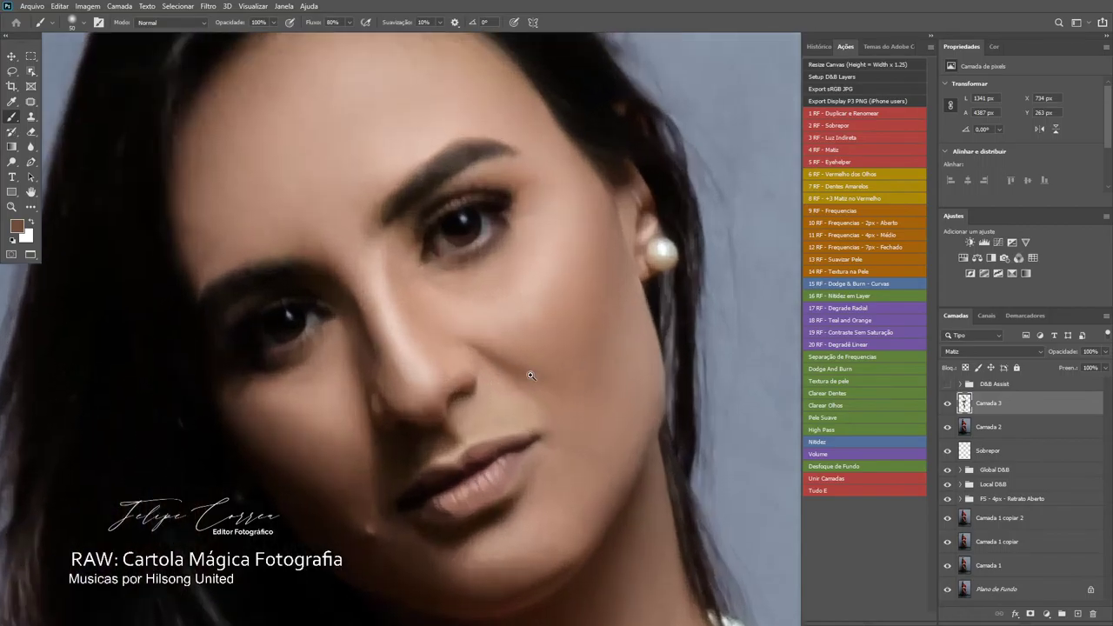
- Inspect the face and the full figure, comparing the photo with and without the brown paint layer Camada 3
scroll(455, 144, up, 2)
key(bracketleft)
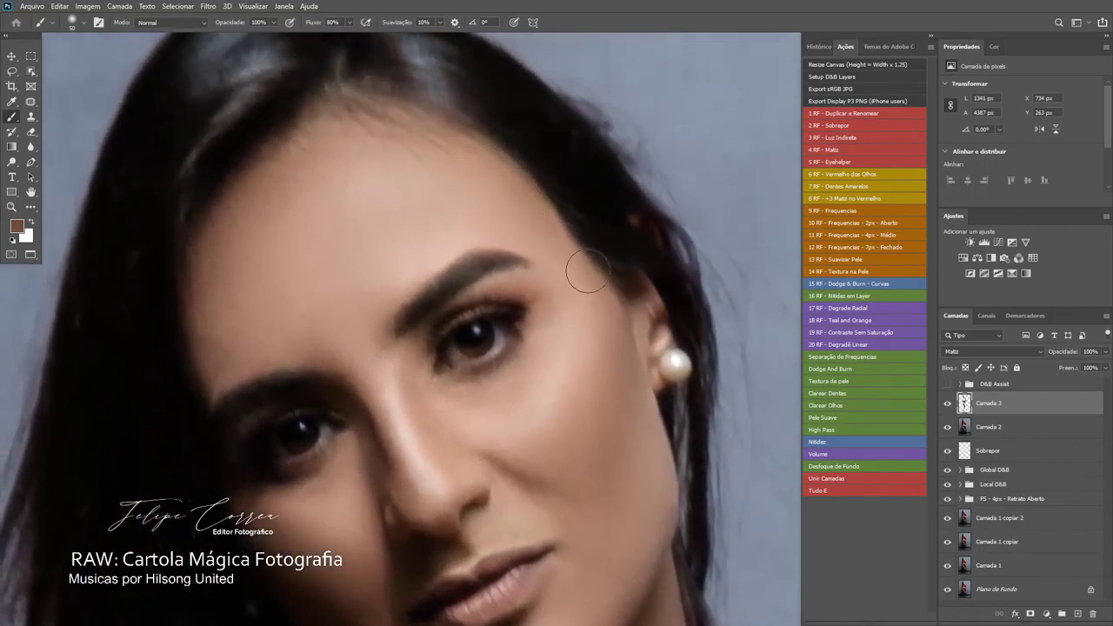
scroll(587, 292, down, 3)
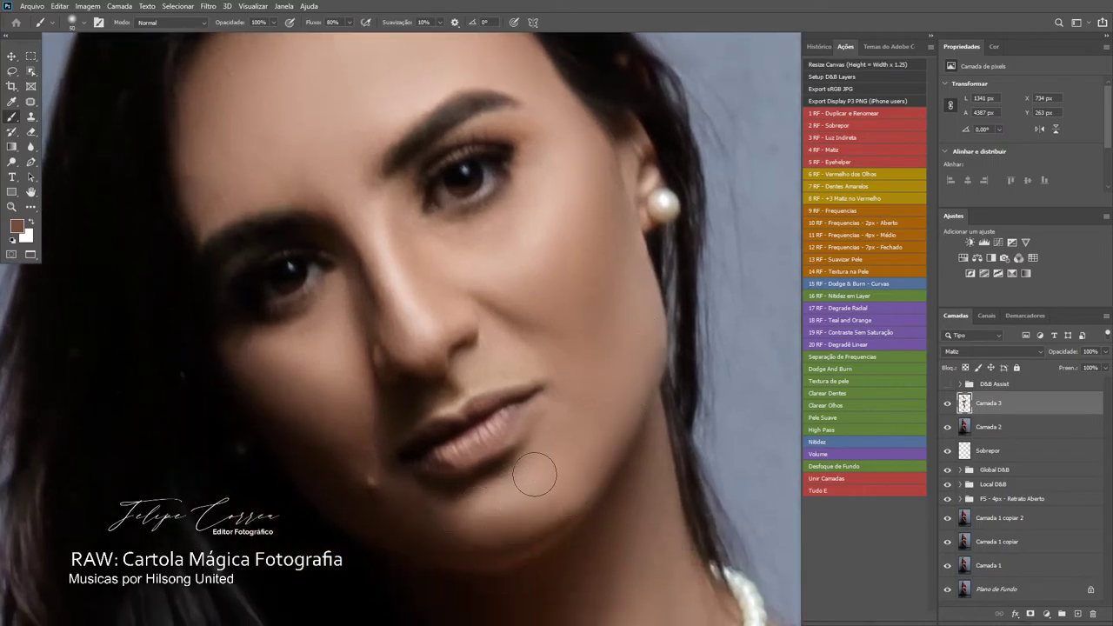
key(bracketleft)
key(bracketleft)
drag(531, 321, 444, 345)
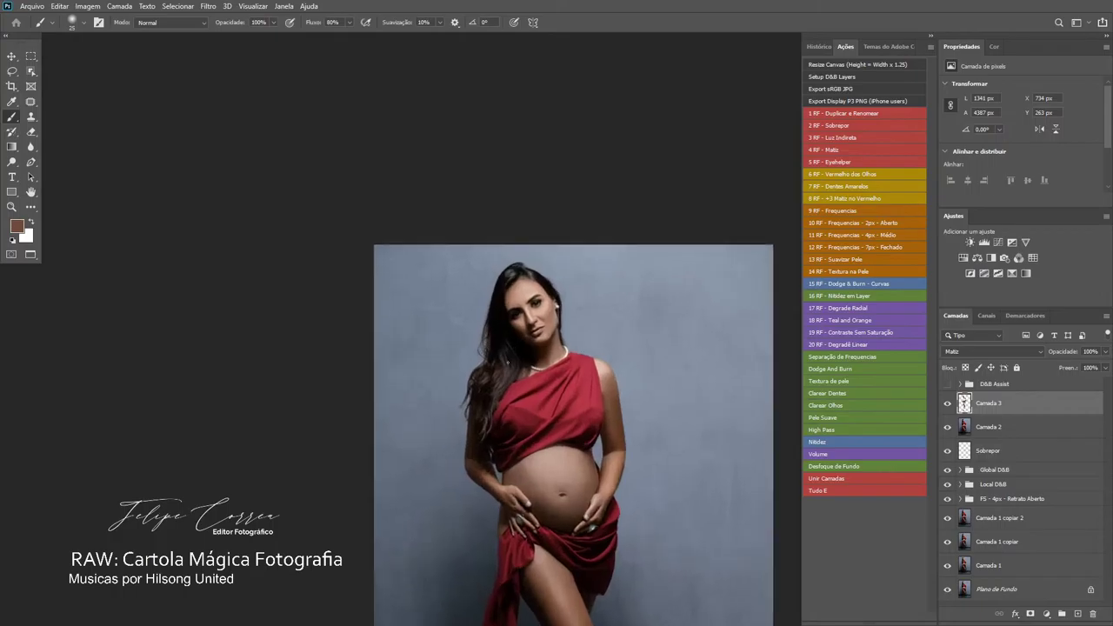
drag(526, 349, 519, 305)
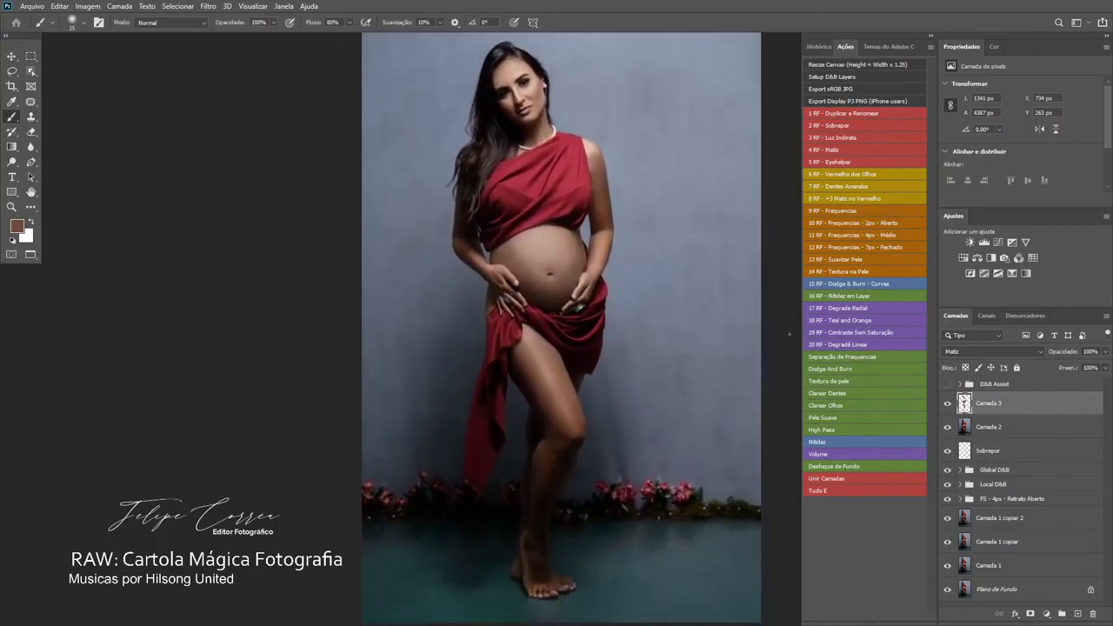
click(948, 403)
click(948, 403)
click(948, 403)
click(948, 402)
- Switch Camada 3 to Normal blending and fill the remaining unpainted skin gaps on the belly and face with brown
click(974, 353)
click(965, 323)
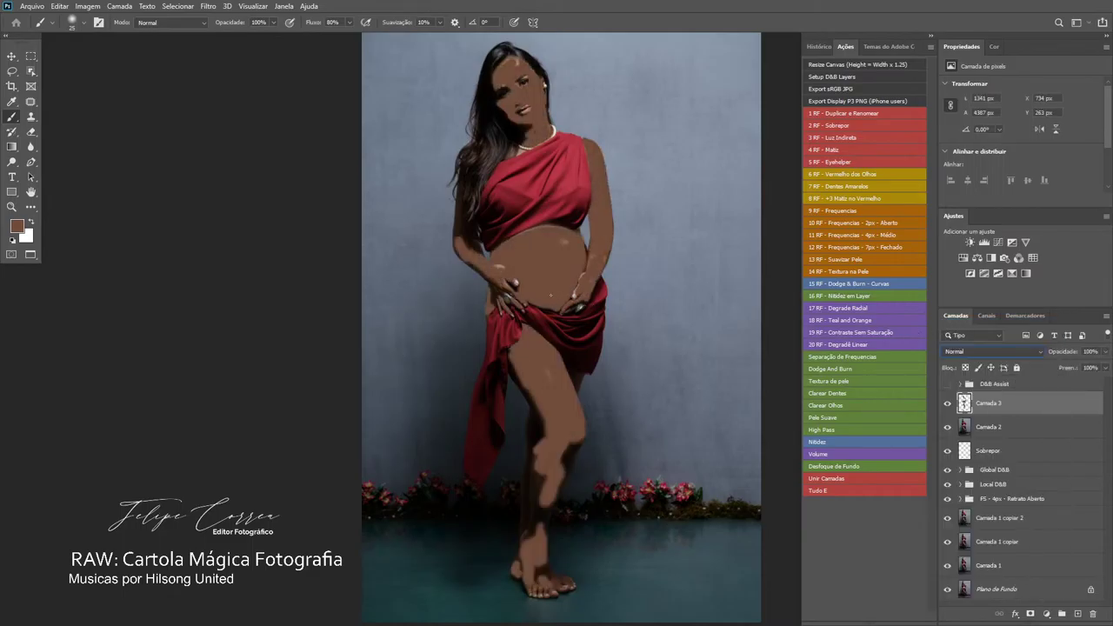
scroll(562, 245, up, 3)
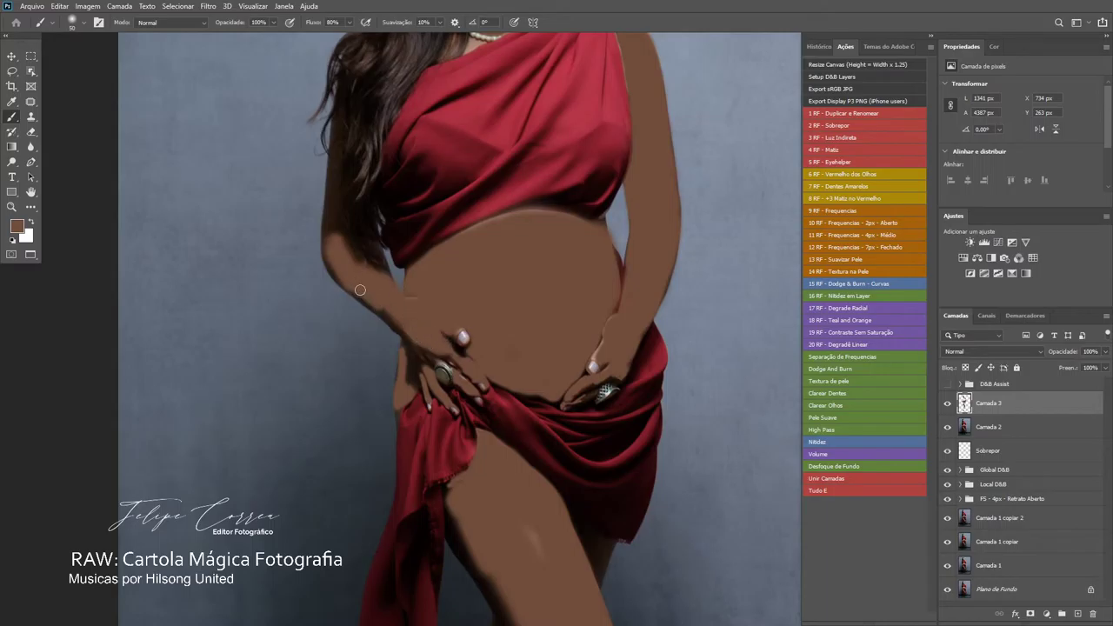
scroll(461, 352, up, 10)
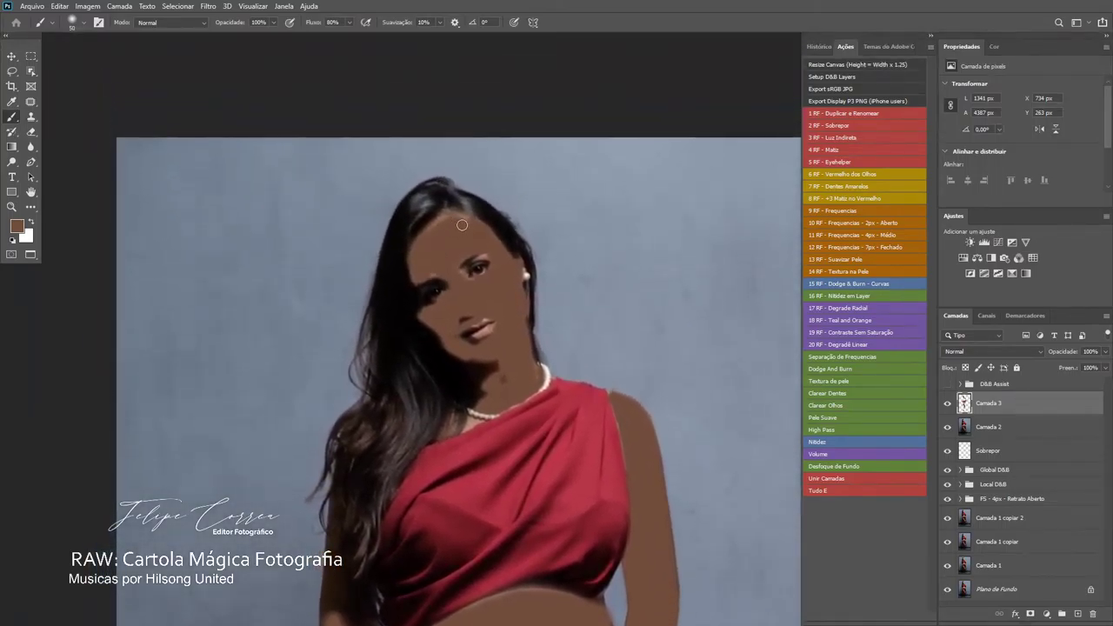
scroll(472, 335, up, 8)
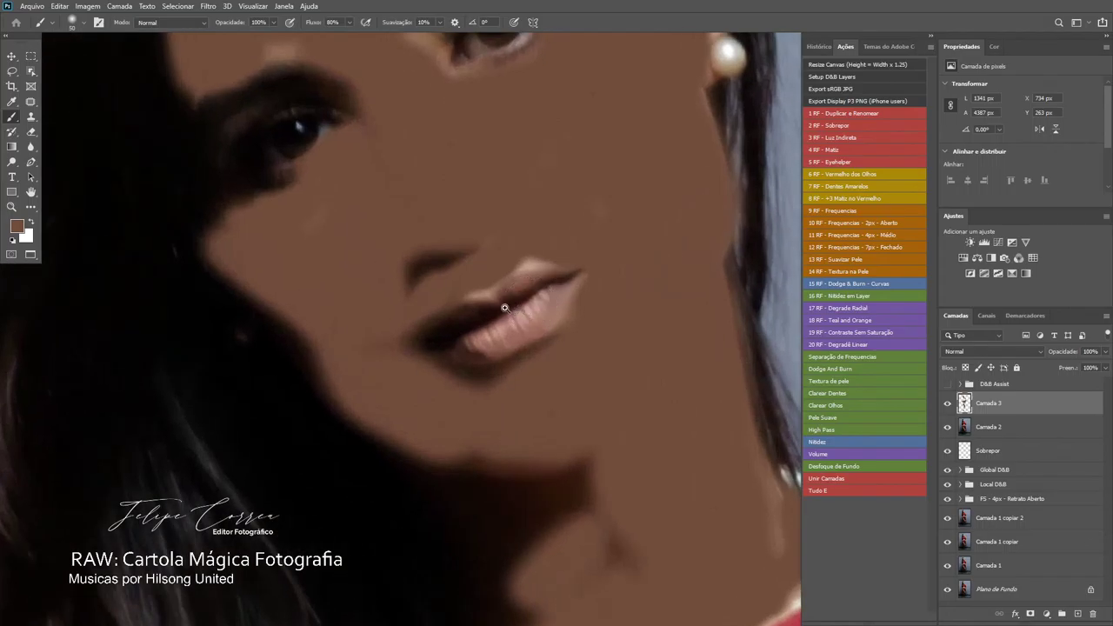
- Erase the brown spilling over the edges of the lips with a small eraser at 54% flow
key(e)
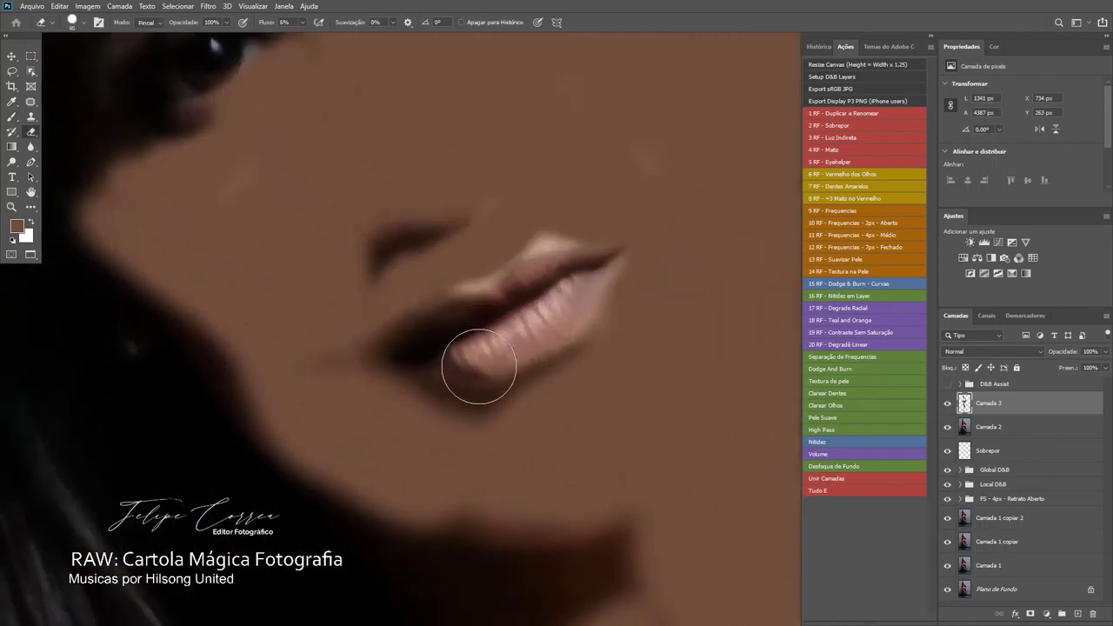
click(302, 23)
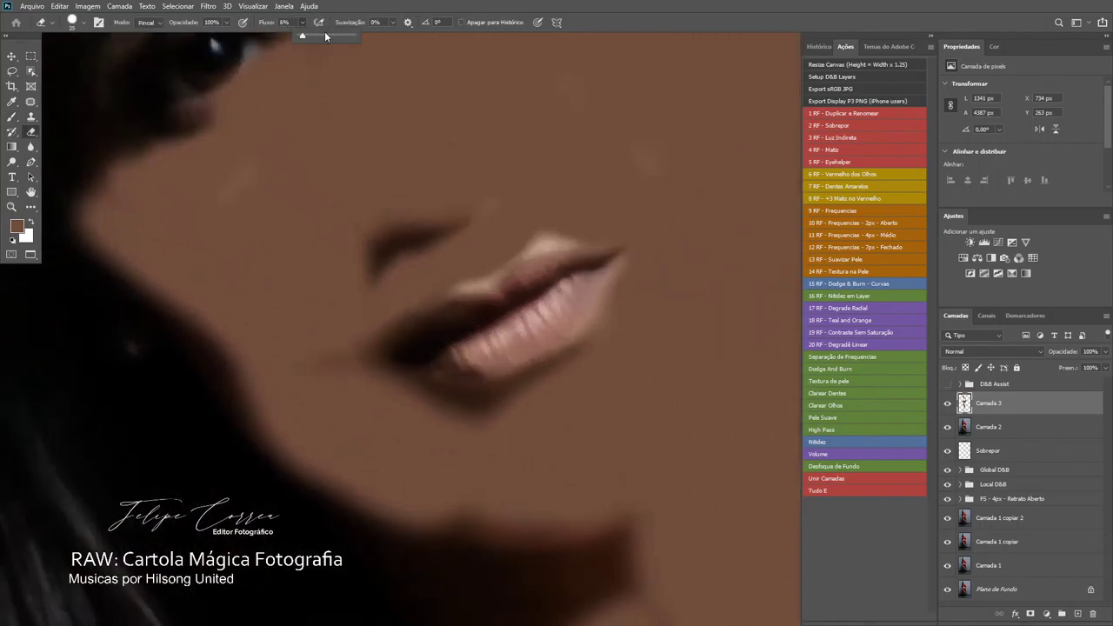
click(325, 36)
key(bracketleft)
key(bracketleft)
key(bracketleft)
key(bracketleft)
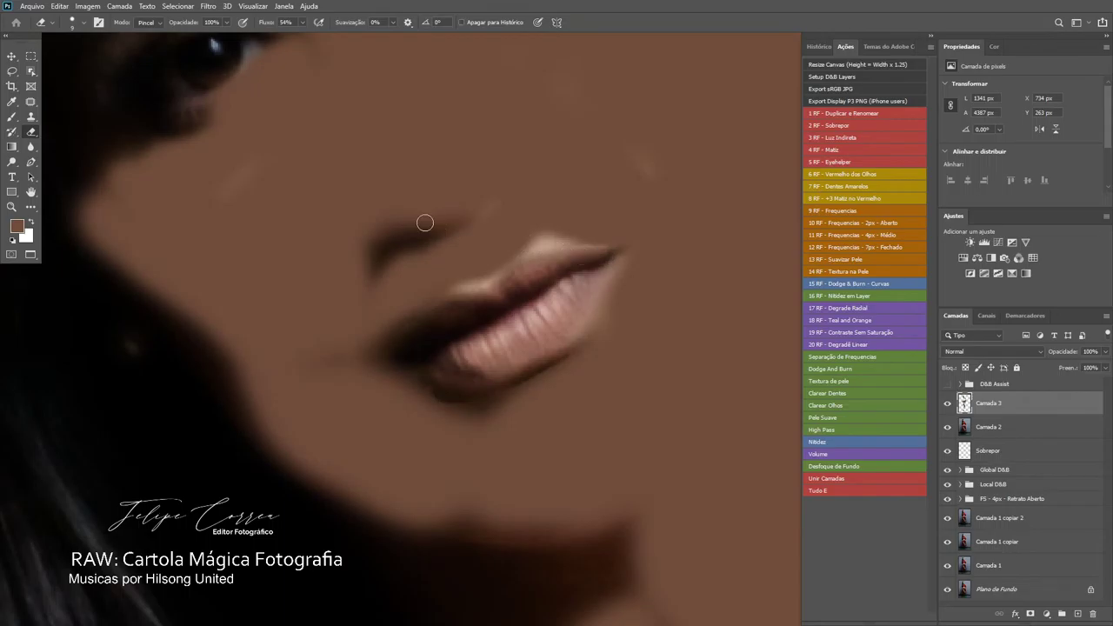
- Set the blend mode of Camada 3 back to Matiz
key(ctrl+minus)
key(ctrl+minus)
key(ctrl+minus)
key(ctrl+minus)
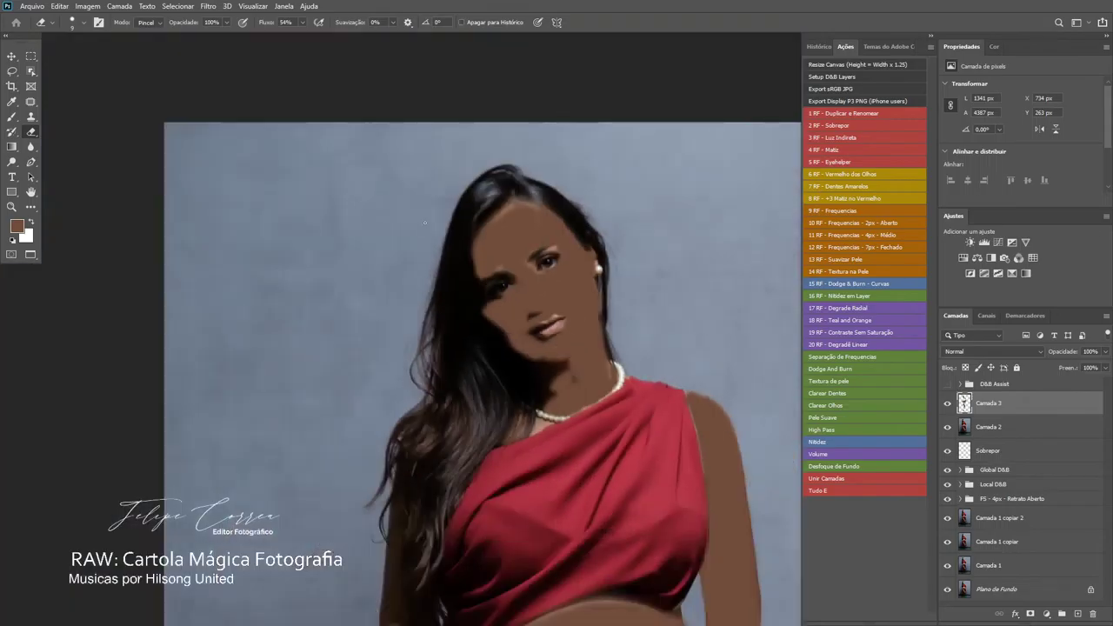
click(950, 353)
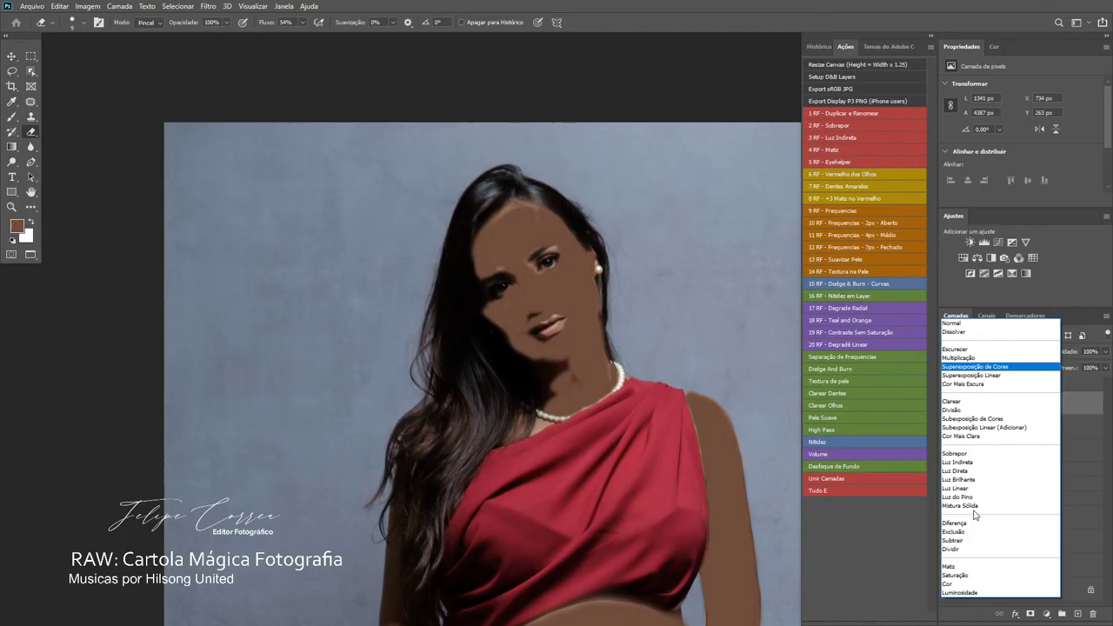
click(965, 568)
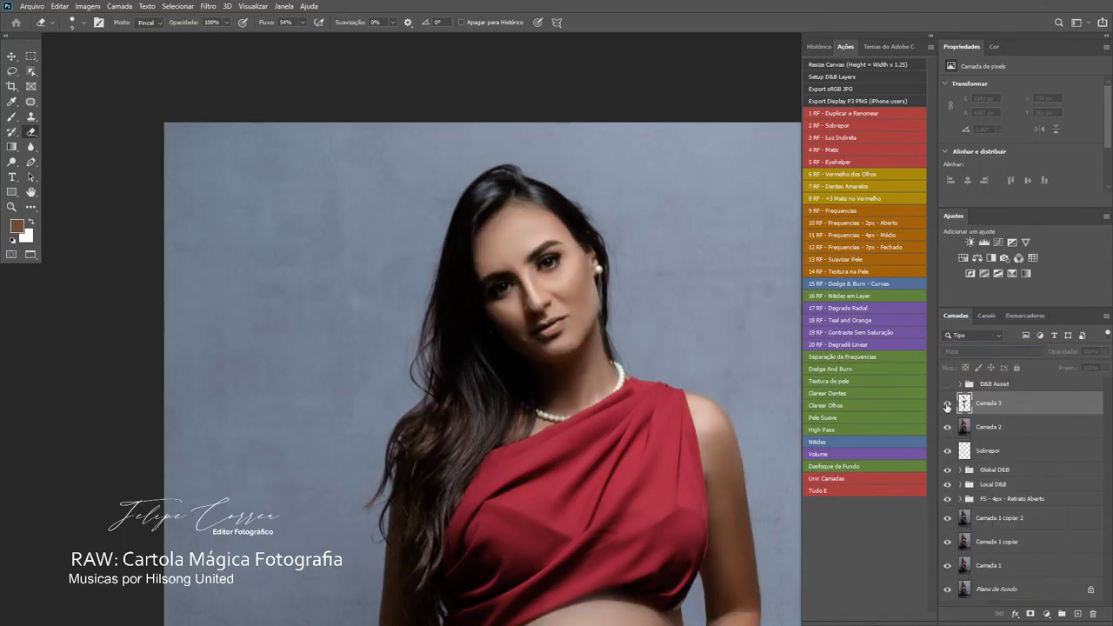
- Set the opacity of Camada 3 to 85% and stamp all visible layers into a new layer above it
drag(676, 492, 521, 313)
scroll(521, 313, down, 6)
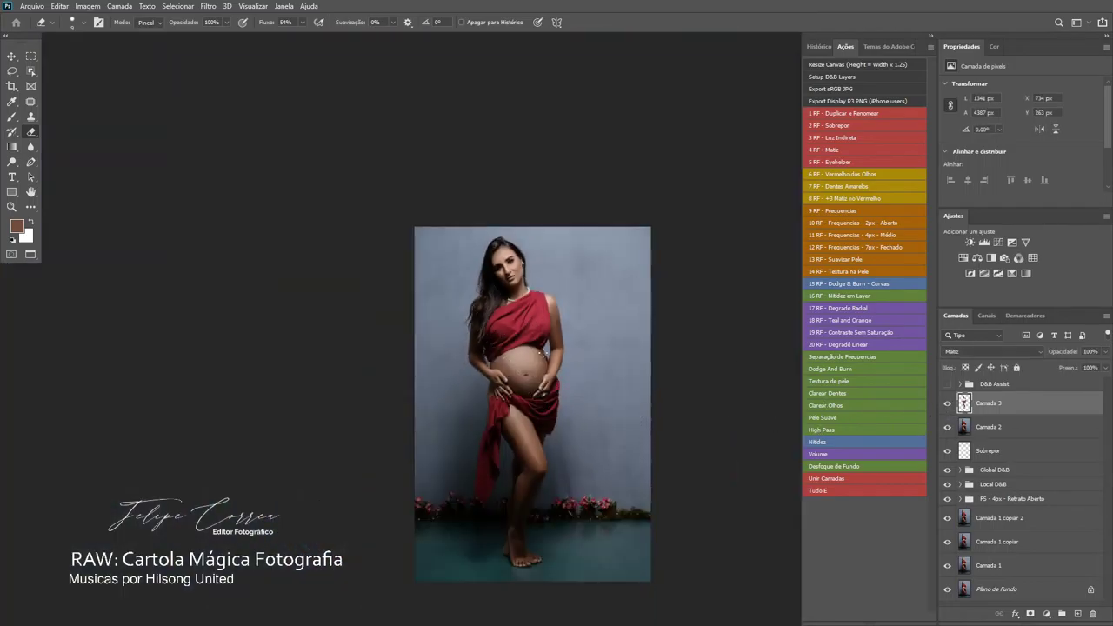
drag(535, 369, 540, 292)
scroll(538, 300, up, 3)
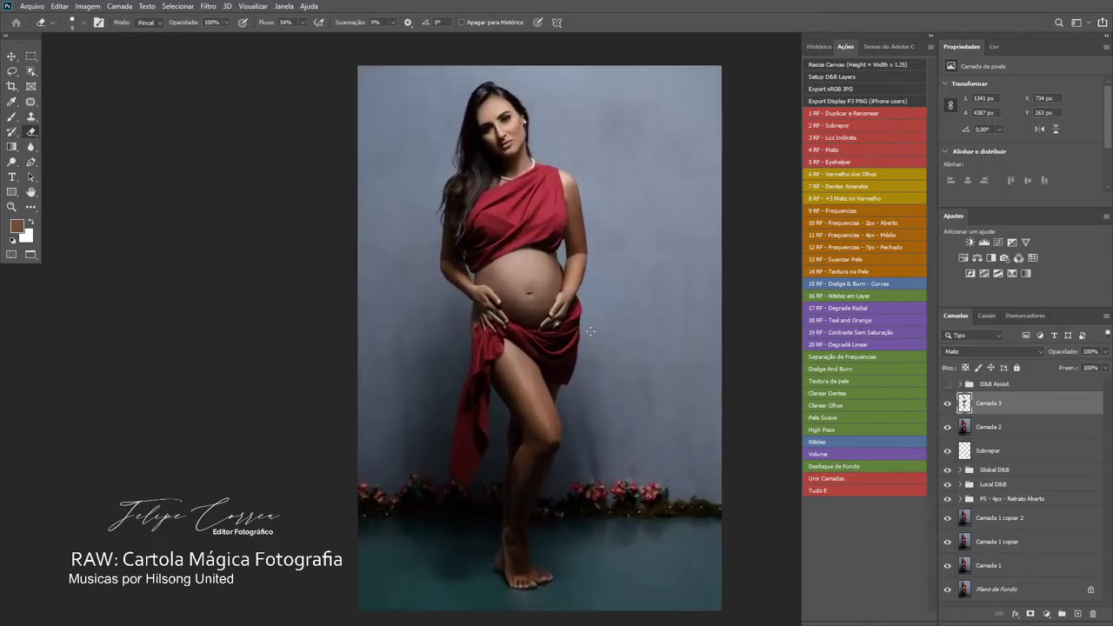
drag(601, 325, 595, 323)
drag(1100, 352, 1065, 353)
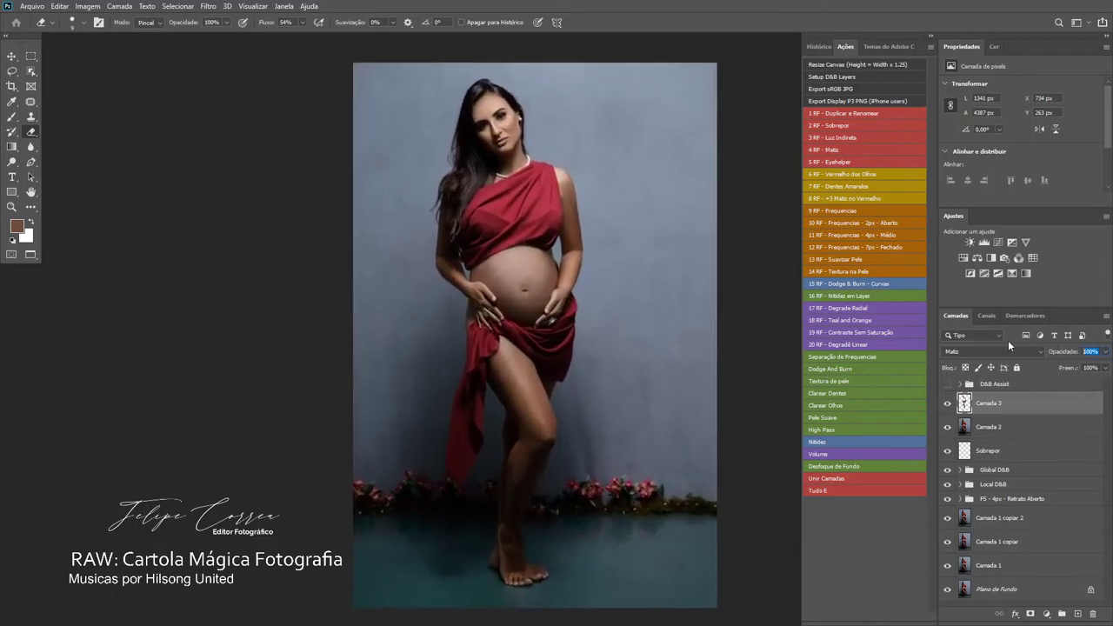
text(85)
key(Return)
click(949, 404)
key(ctrl+shift+alt+e)
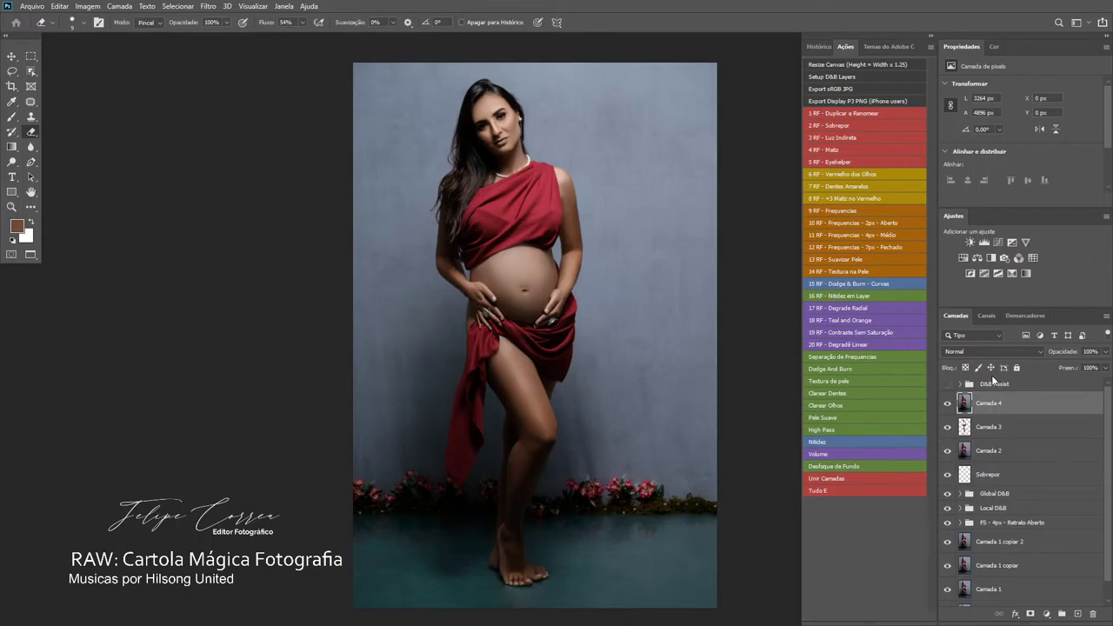
- Lasso the bare belly, following the dress edges and the outlines of both hands
key(ctrl+minus)
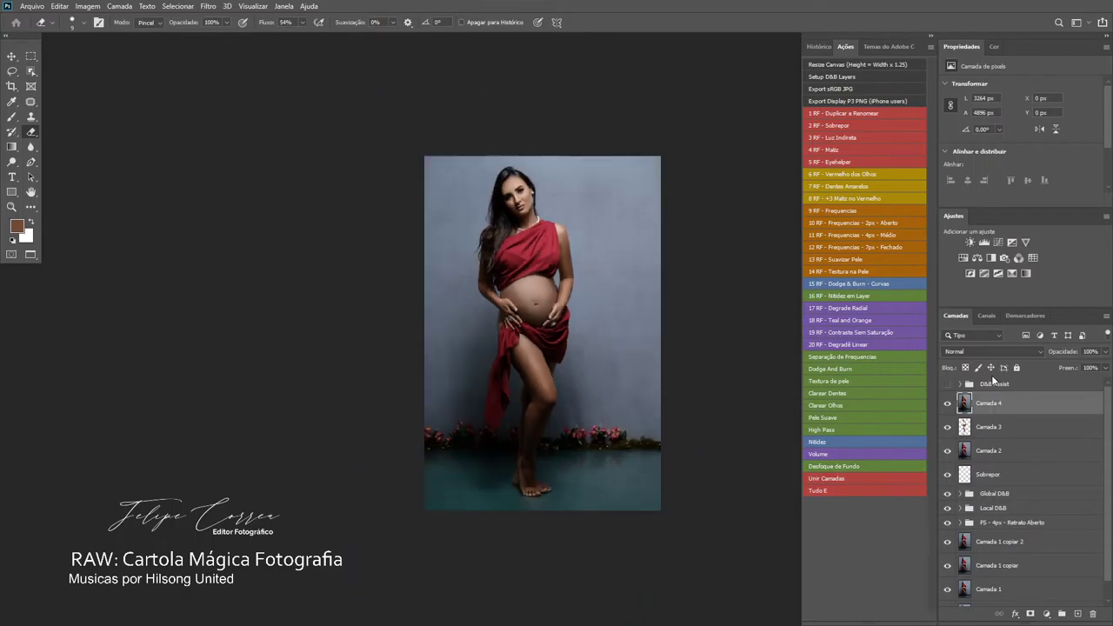
key(ctrl+plus)
key(ctrl+plus)
key(ctrl+plus)
key(ctrl+plus)
key(ctrl+plus)
drag(388, 255, 410, 324)
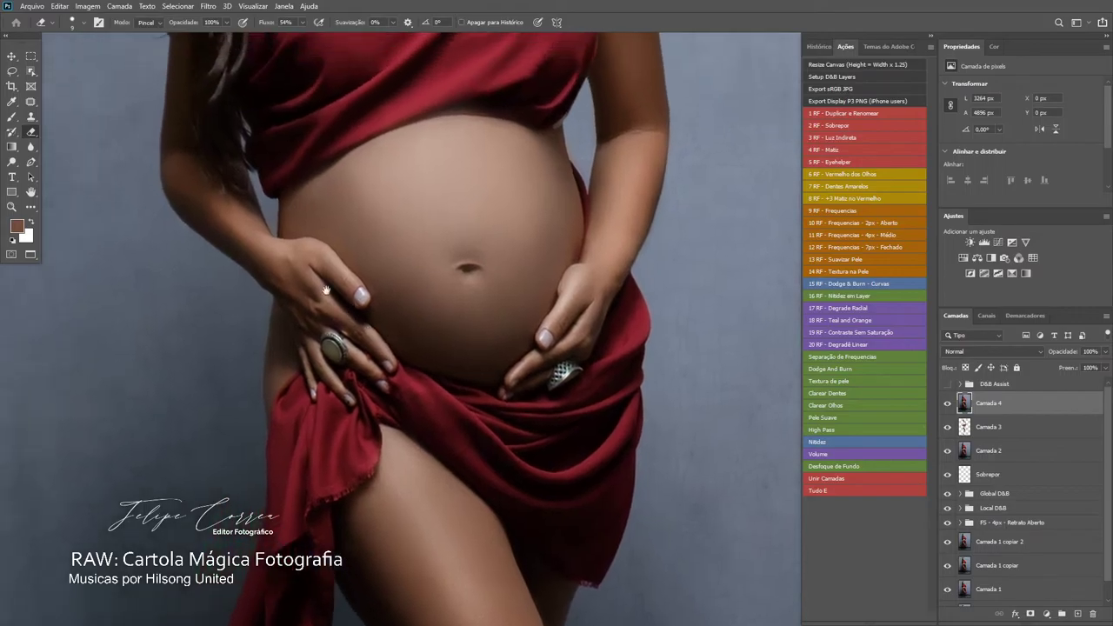
click(12, 72)
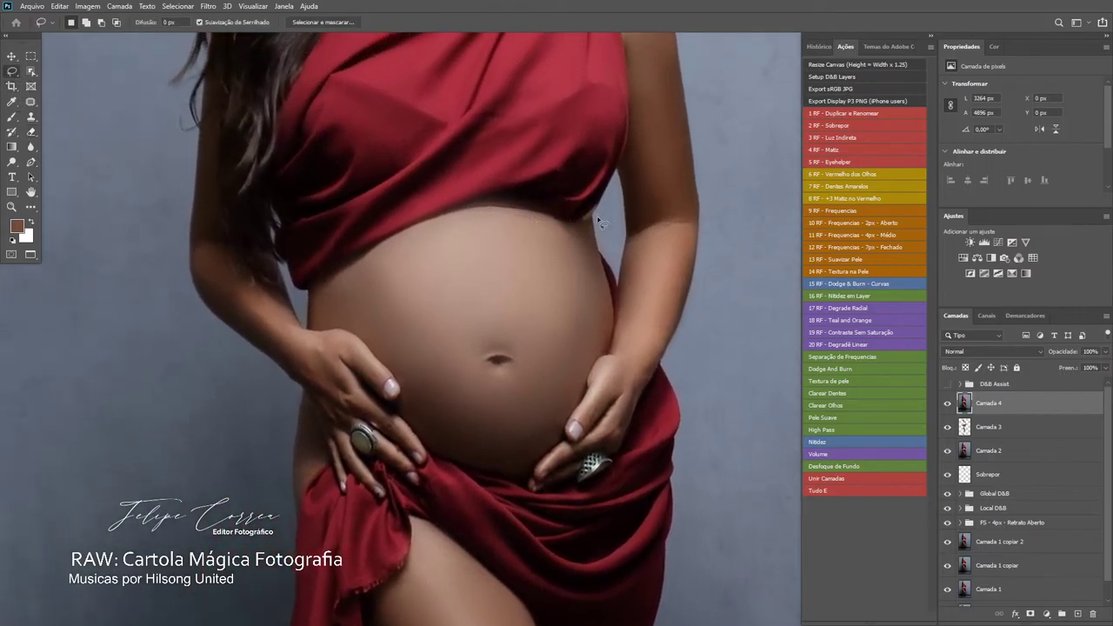
mouse_move(600, 217)
mouse_down()
mouse_move(488, 195)
mouse_move(338, 232)
mouse_move(308, 273)
mouse_move(304, 321)
mouse_move(342, 337)
mouse_up()
mouse_move(398, 408)
mouse_down()
mouse_move(429, 467)
mouse_move(469, 482)
mouse_move(530, 483)
mouse_move(564, 453)
mouse_up()
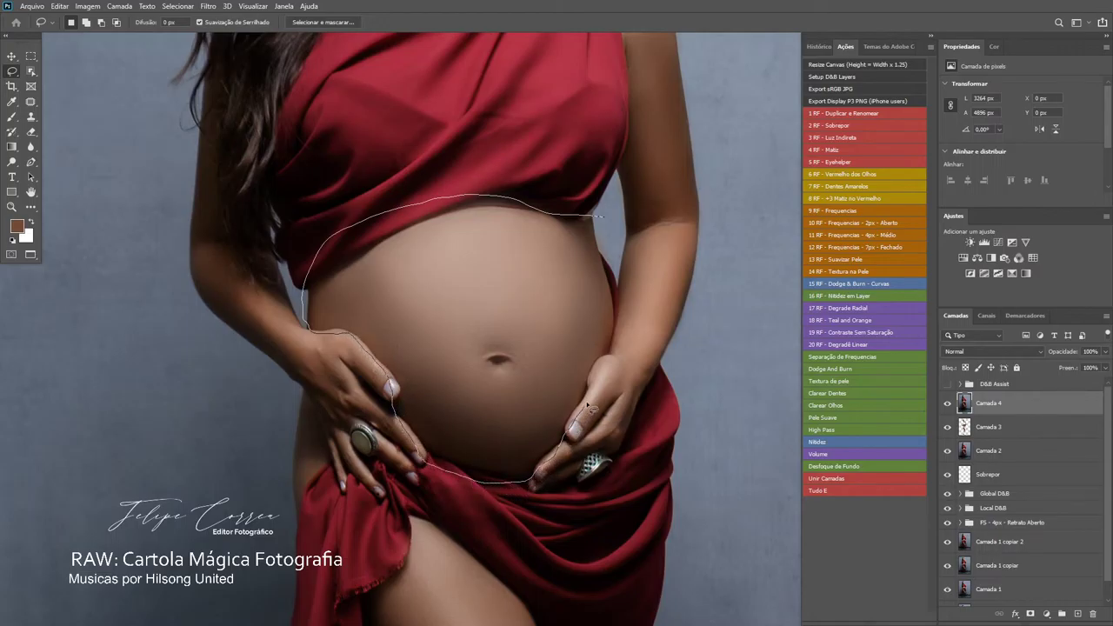
drag(588, 406, 604, 364)
mouse_move(626, 324)
mouse_down()
mouse_move(622, 251)
mouse_move(600, 218)
mouse_up()
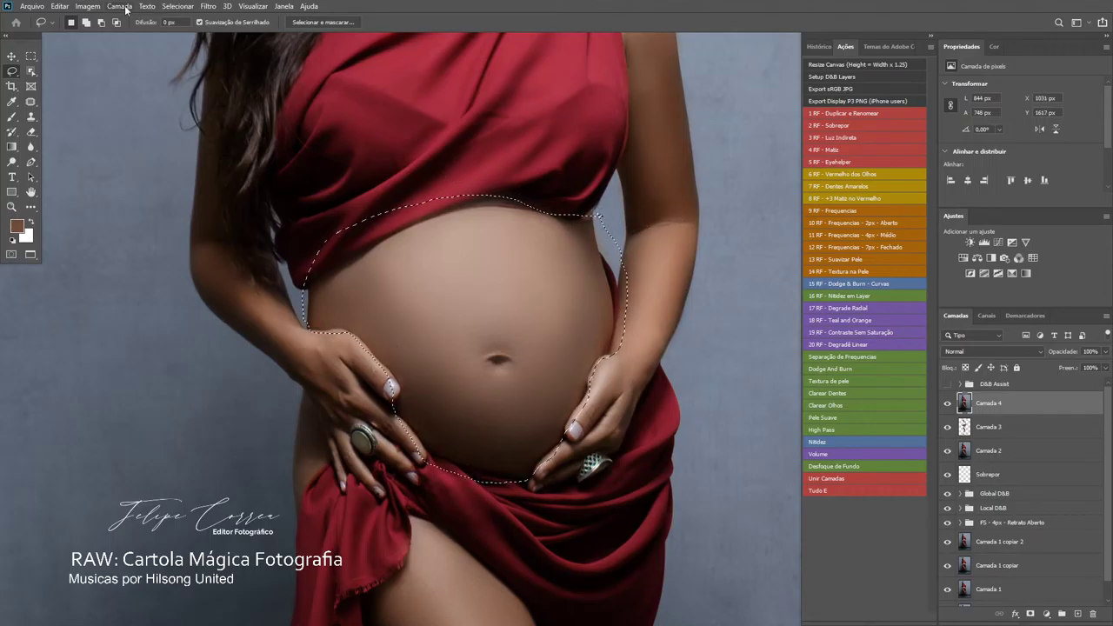
- Smooth the belly selection with a sample radius of 30 pixels
click(178, 6)
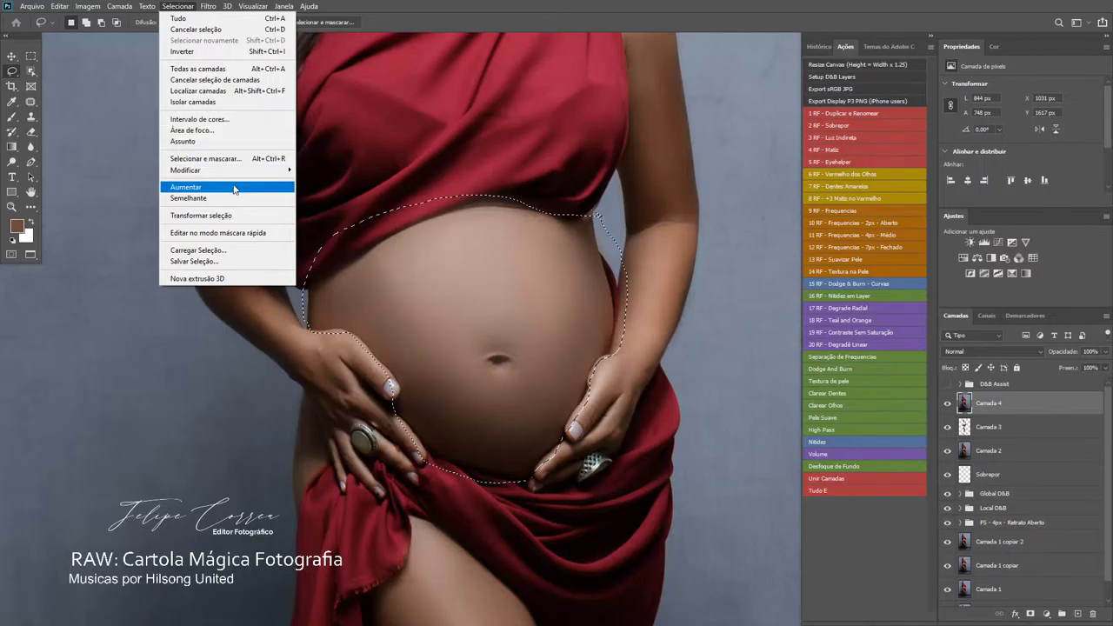
mouse_move(244, 171)
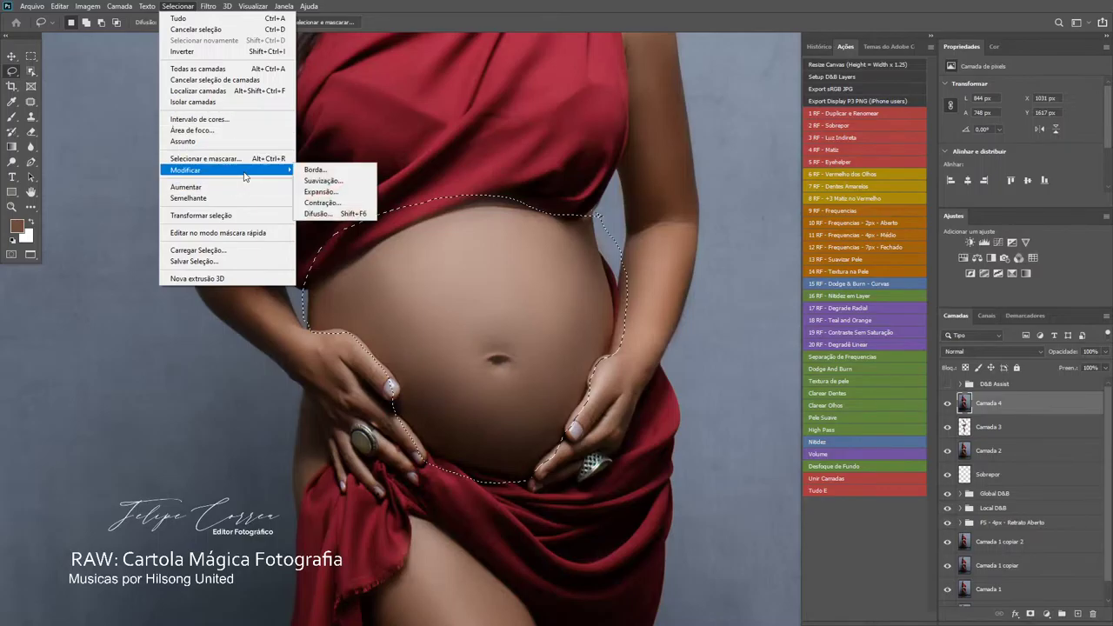
click(324, 182)
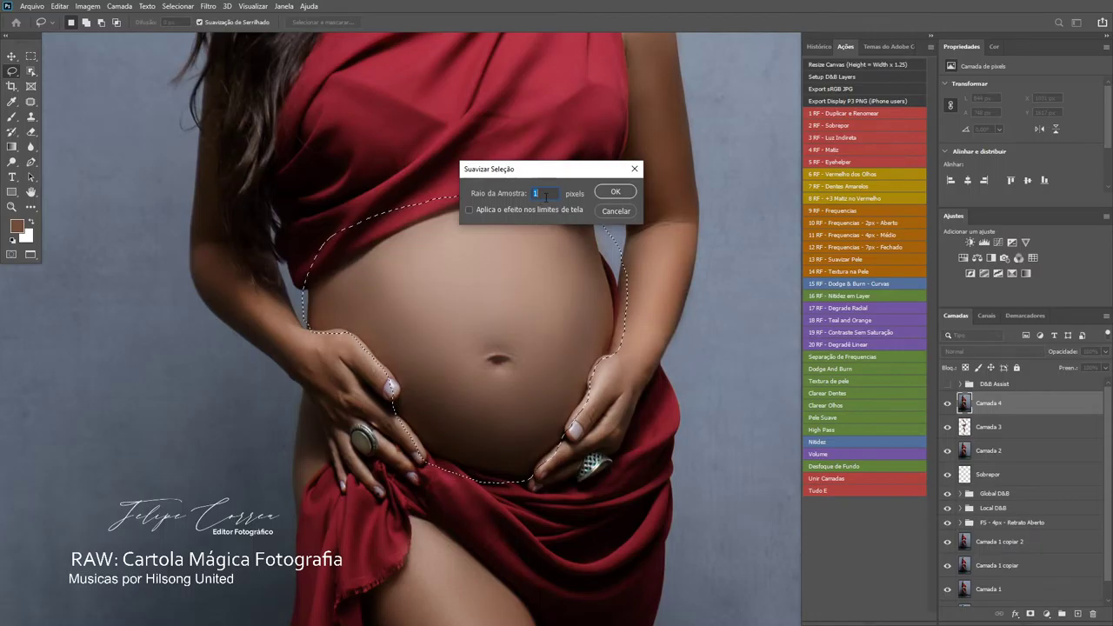
text(30)
click(615, 192)
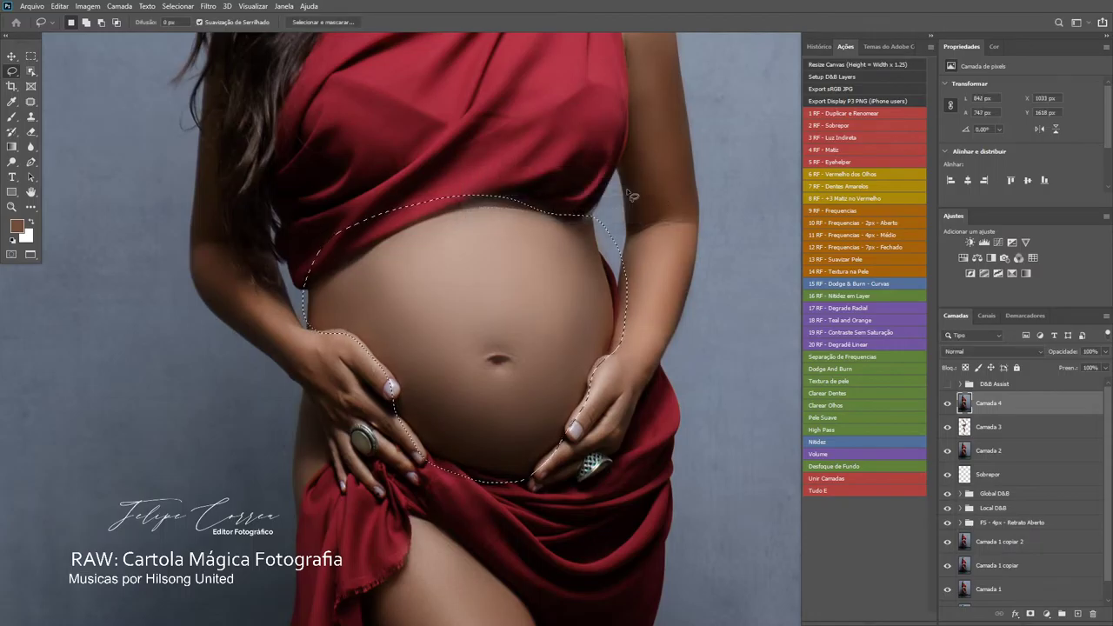
- Smooth the belly selection a second time with the same 30-pixel radius
click(207, 6)
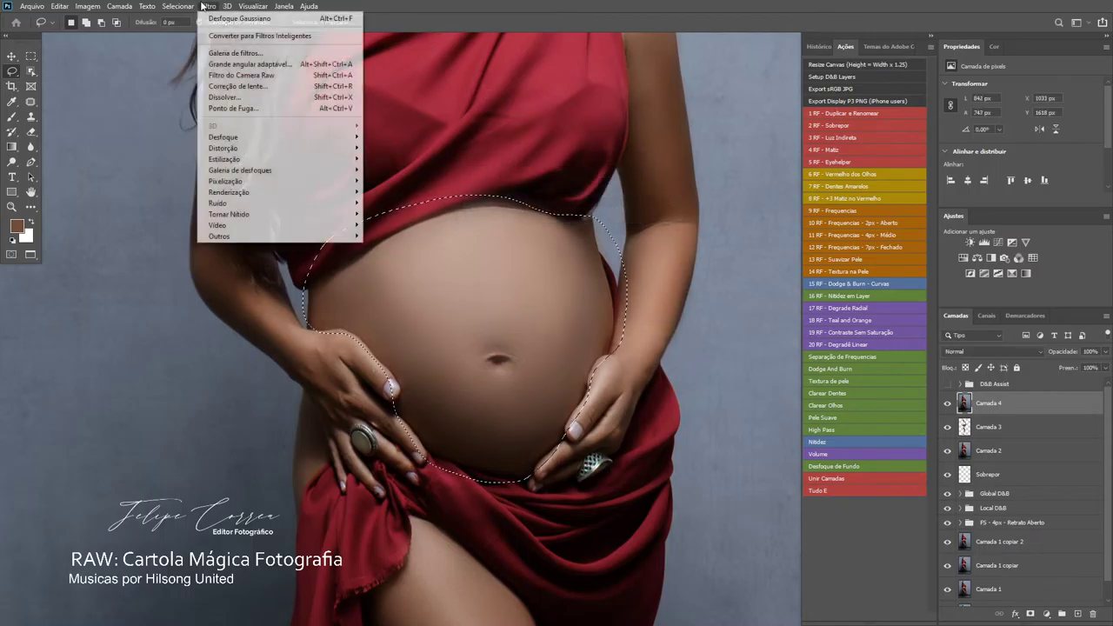
click(202, 5)
click(177, 6)
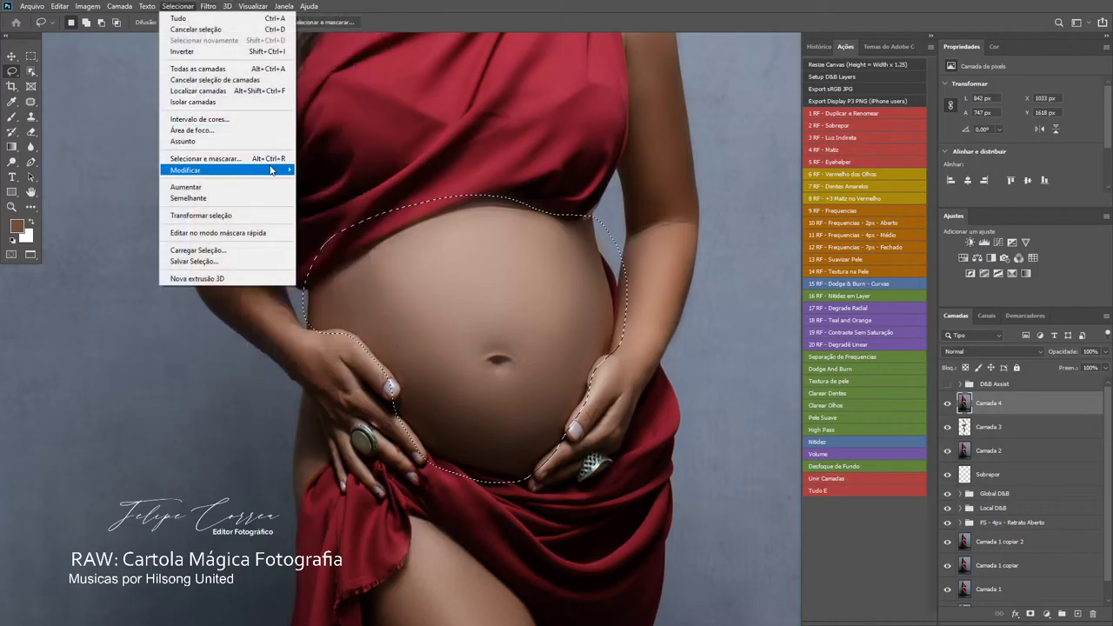
mouse_move(273, 170)
click(322, 183)
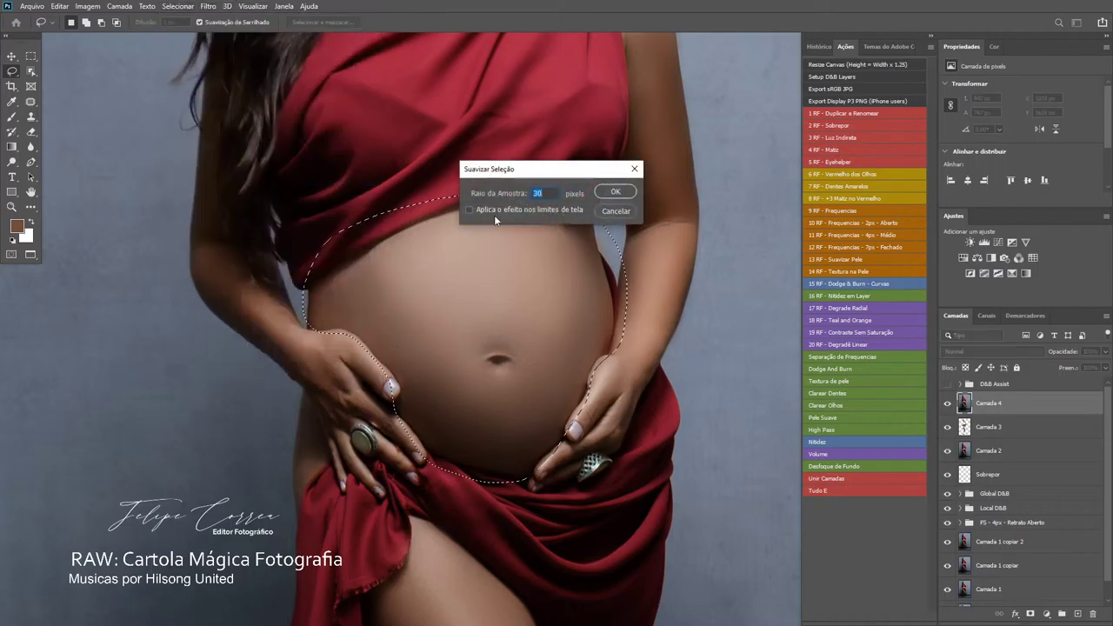
key(Return)
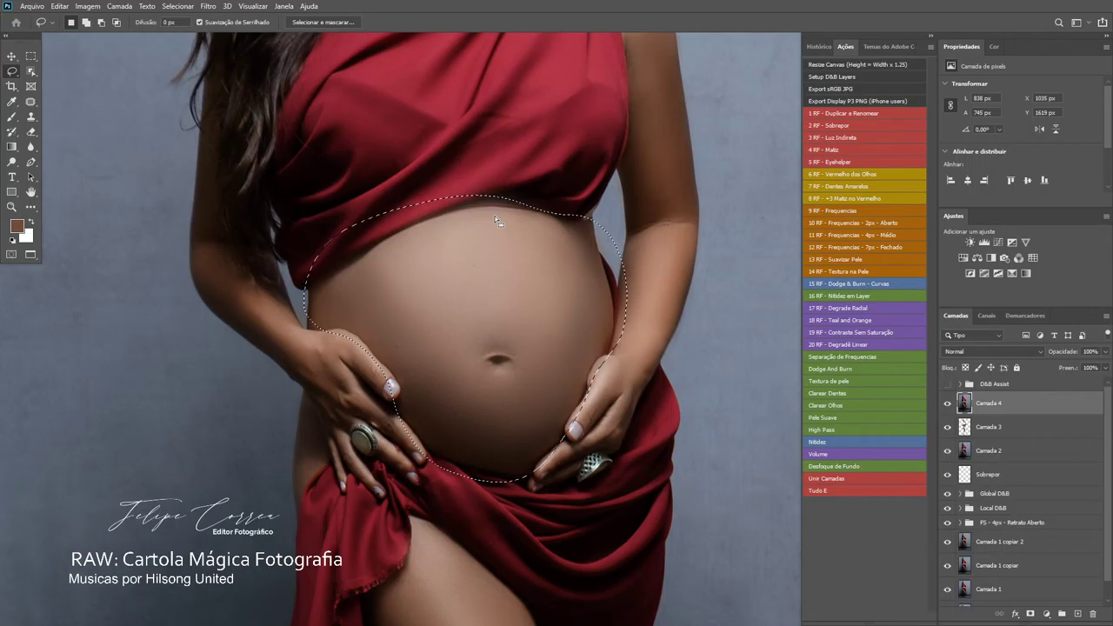
- Copy the selected belly to a new layer and raise its reds' saturation to +14 with Hue/Saturation
key(ctrl+j)
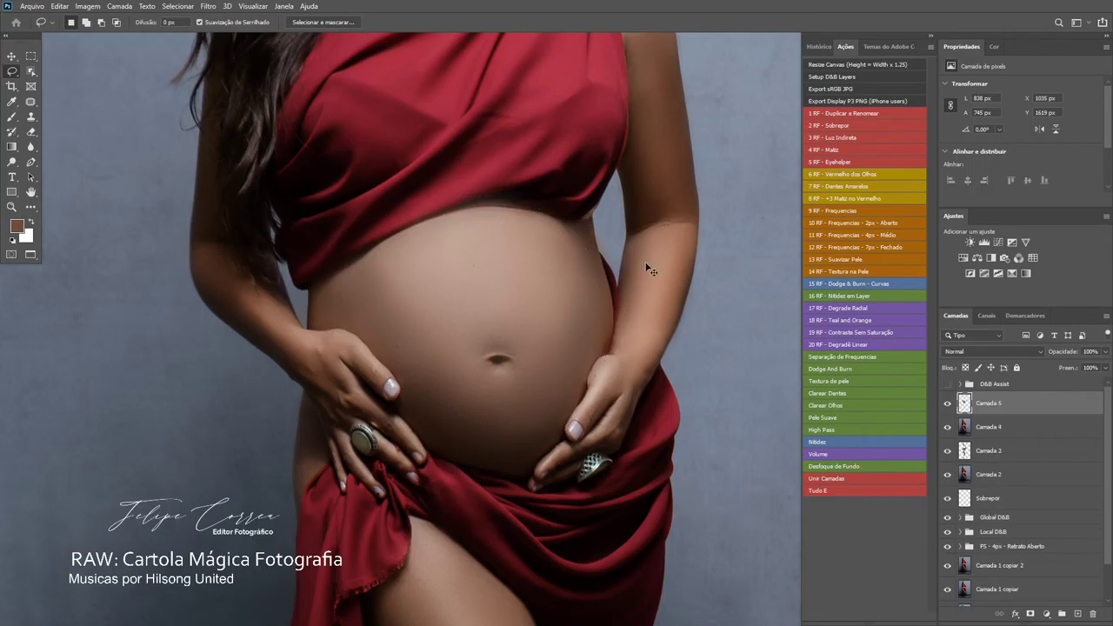
key(ctrl+u)
drag(578, 127, 800, 176)
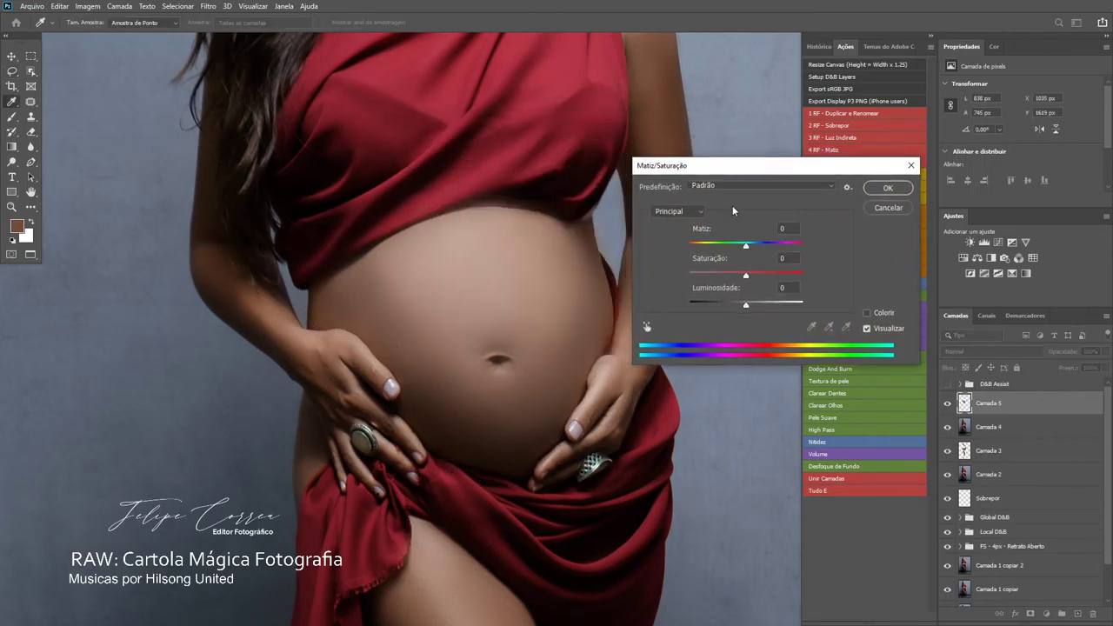
click(646, 328)
click(532, 311)
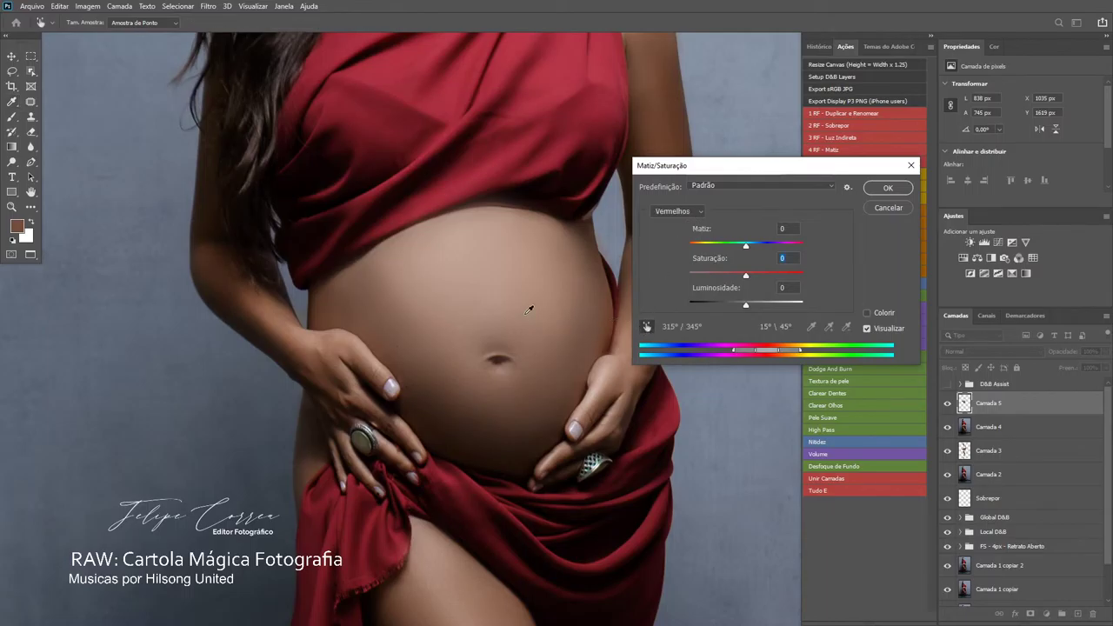
drag(746, 278, 766, 278)
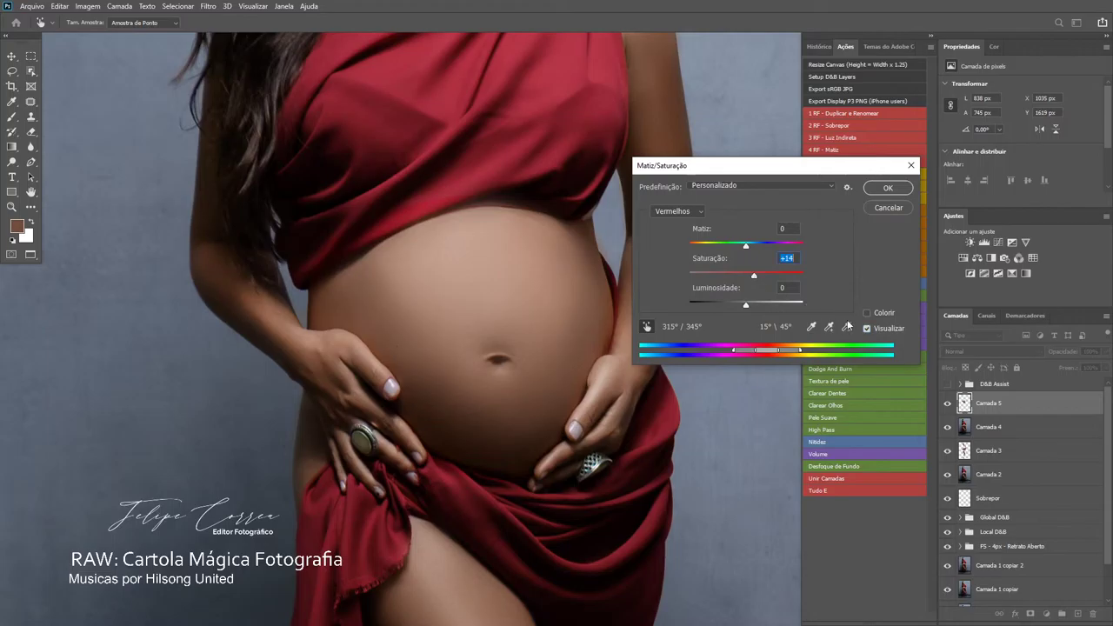
click(867, 328)
key(Return)
- Erase the belly copy's spill over the dress and along the belly's edges on Camada 5, and compare with that layer hidden
key(l)
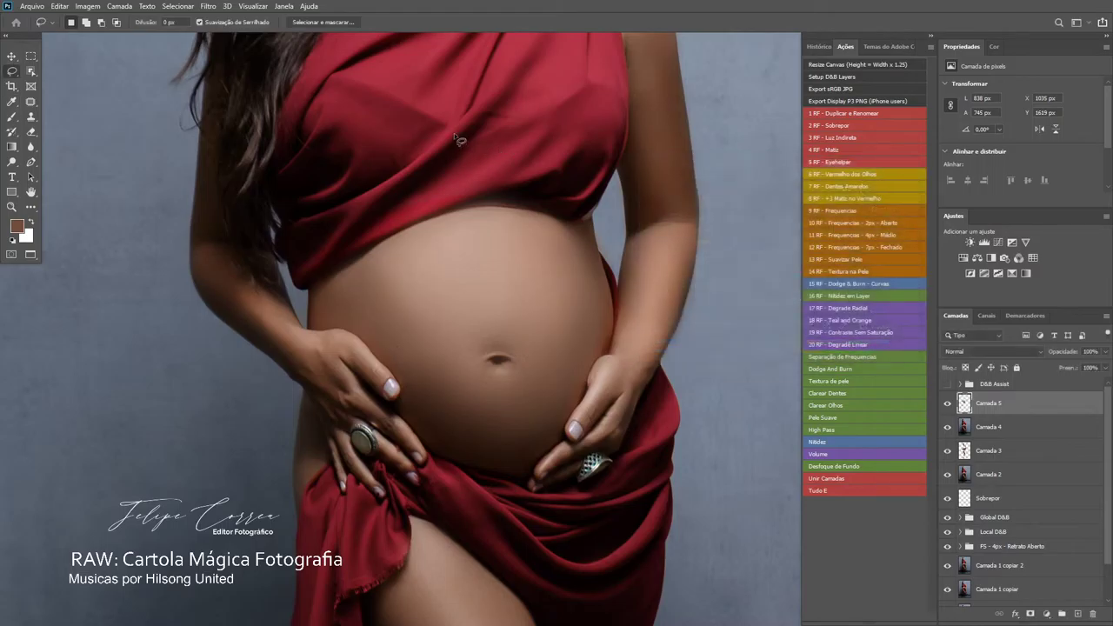
key(ctrl+plus)
key(e)
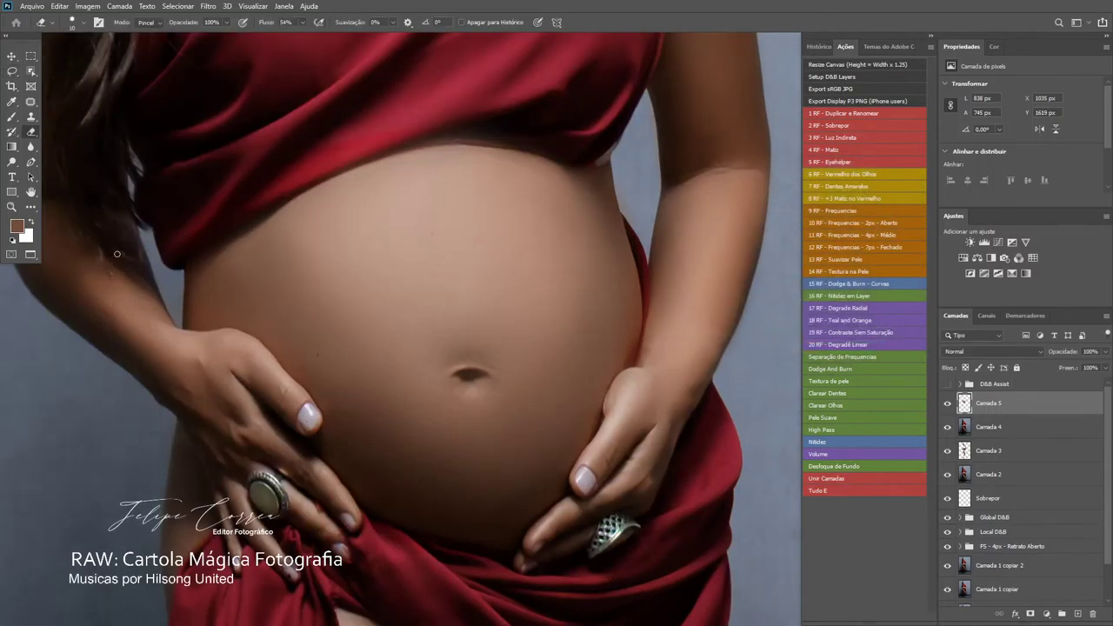
key(bracketright)
key(bracketright)
key(bracketright)
drag(431, 124, 442, 131)
key(bracketleft)
drag(659, 302, 642, 228)
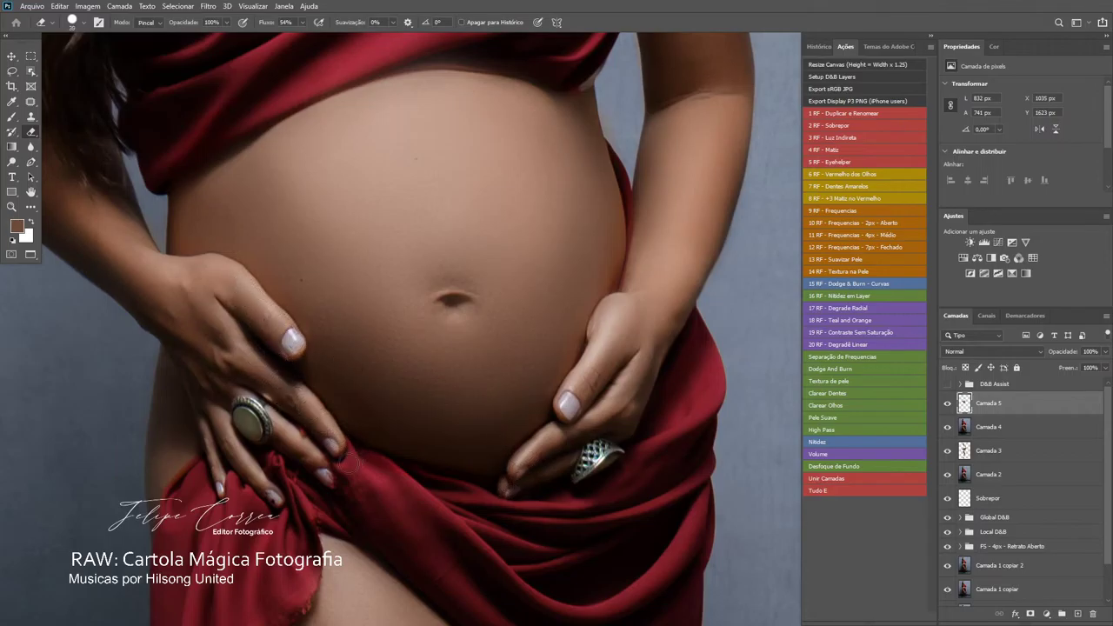
click(947, 405)
key(ctrl+0)
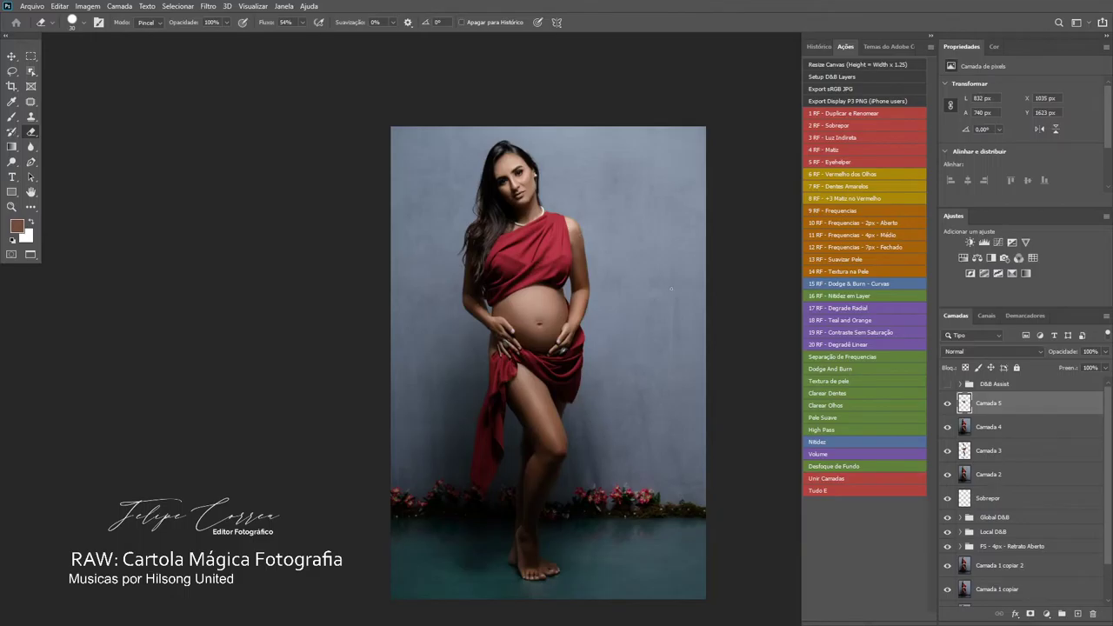
scroll(512, 333, down, 3)
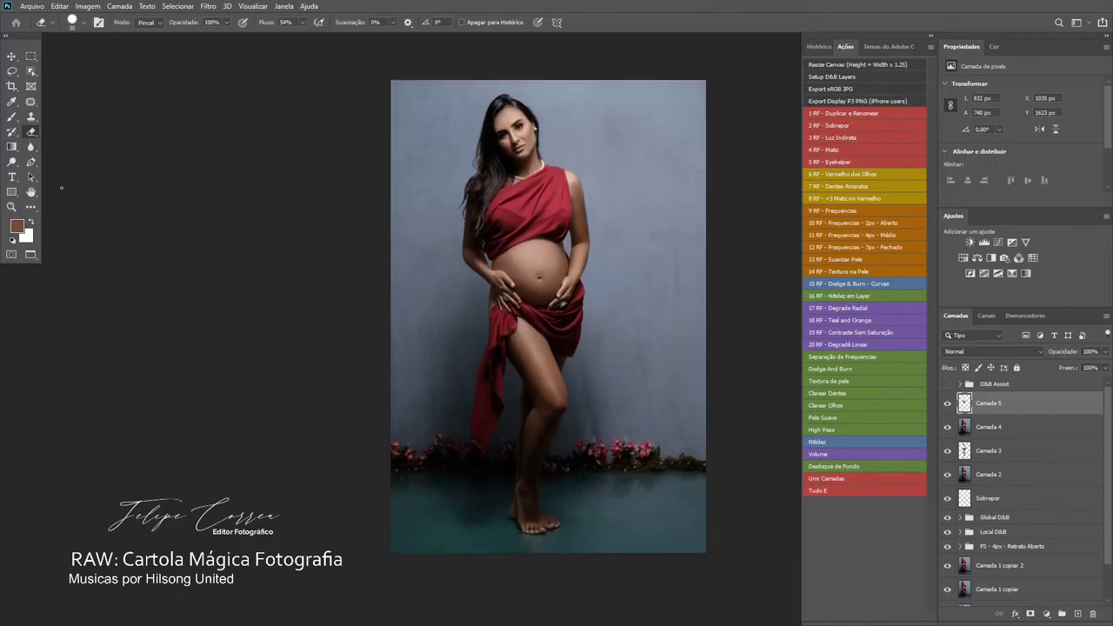
click(11, 87)
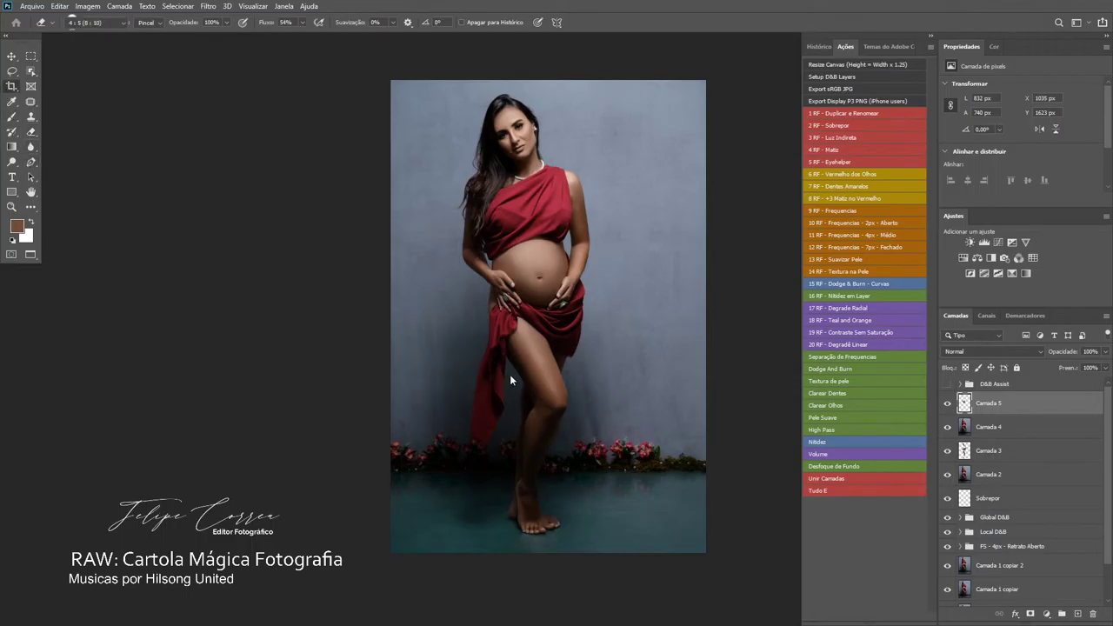
key(ctrl+plus)
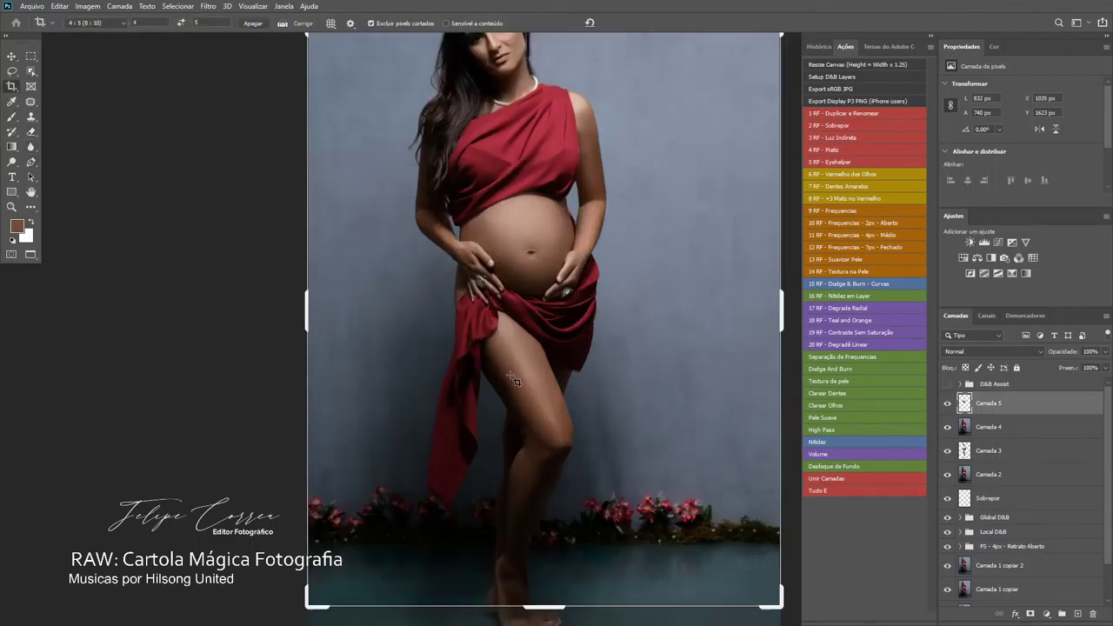
click(12, 56)
drag(551, 322, 516, 240)
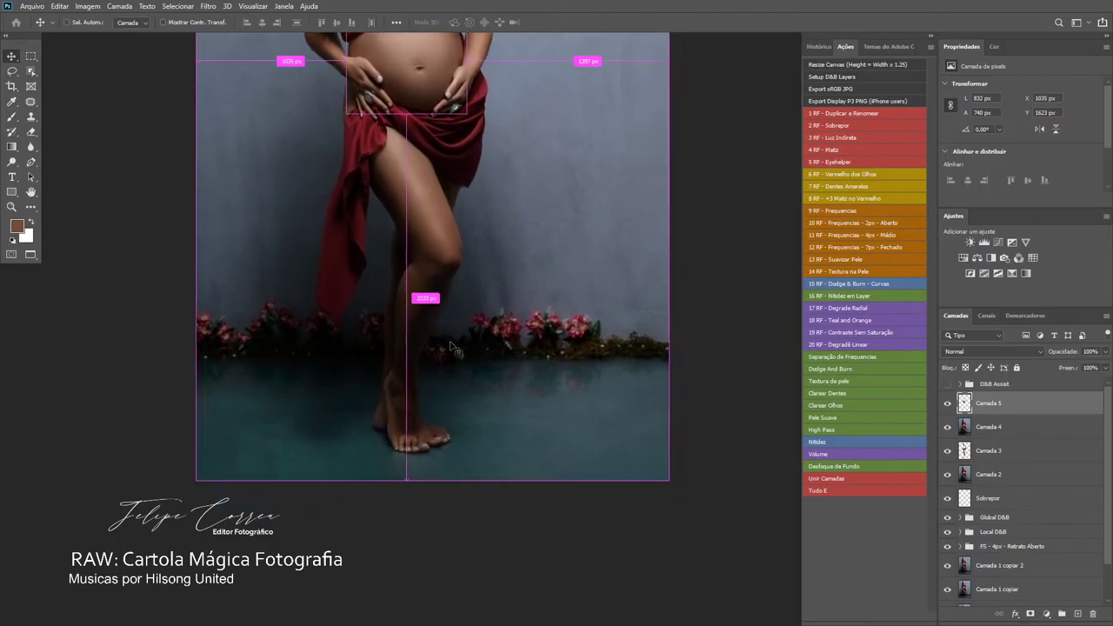
scroll(452, 347, up, 3)
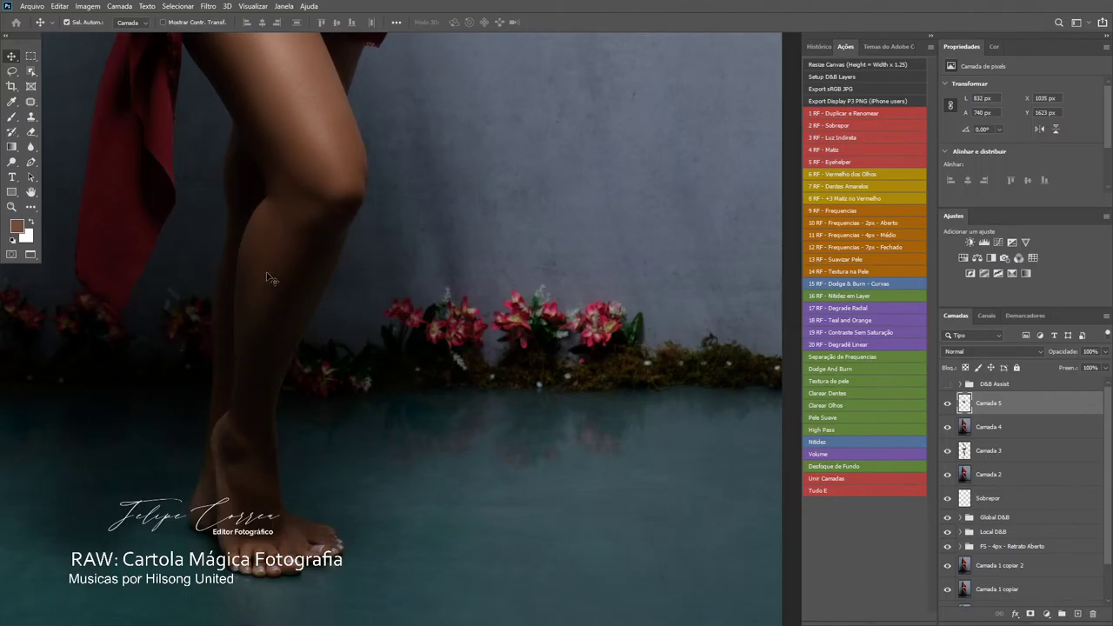
click(30, 117)
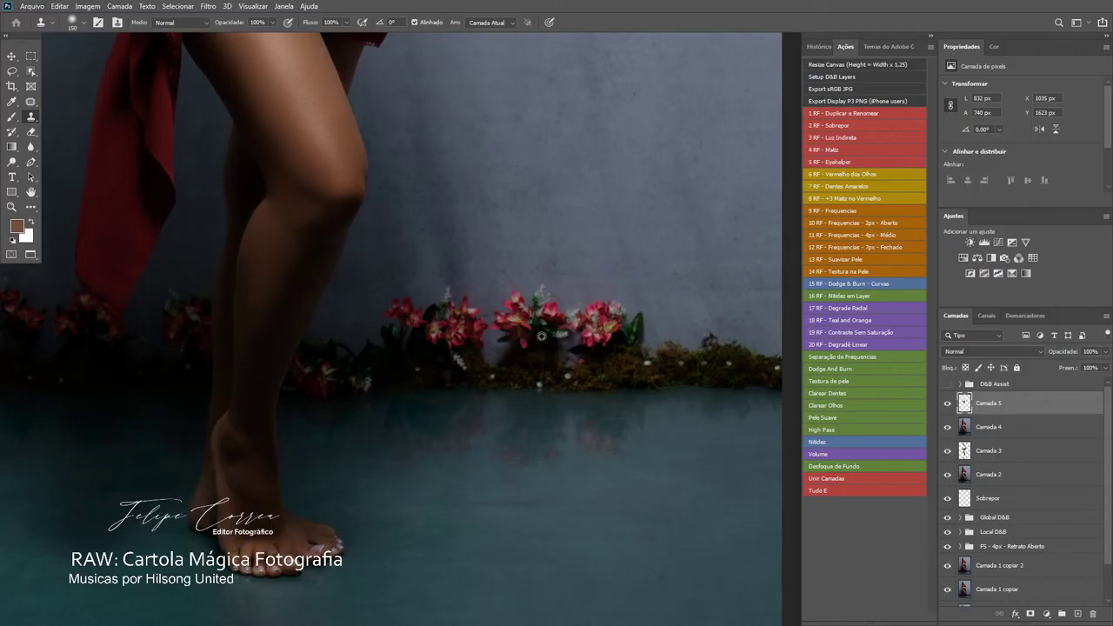
drag(577, 267, 508, 270)
scroll(509, 271, up, 3)
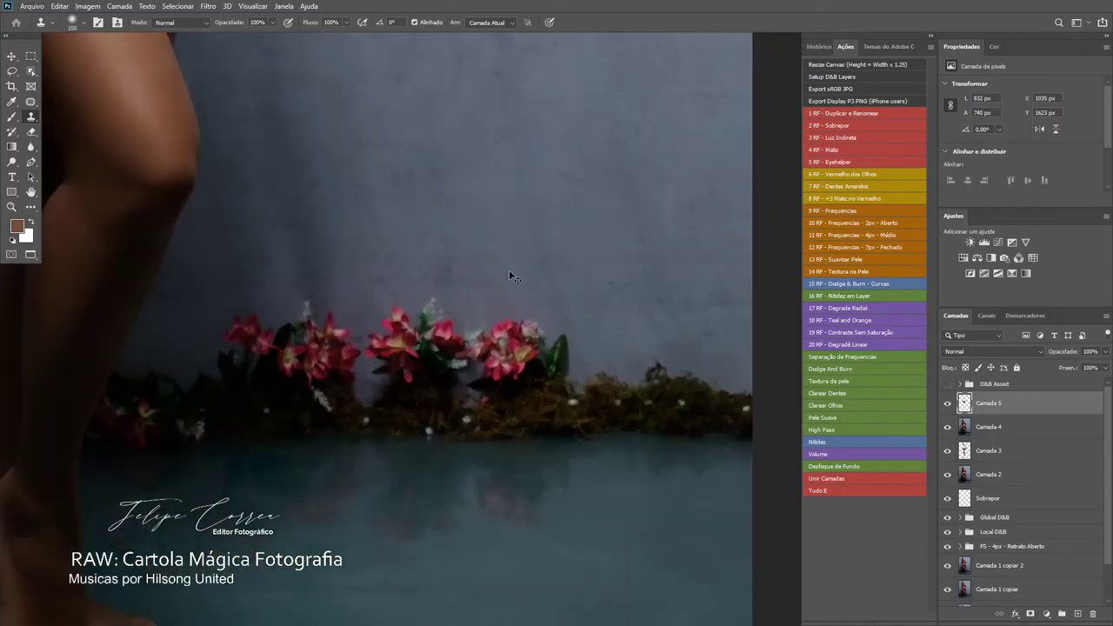
scroll(508, 270, up, 2)
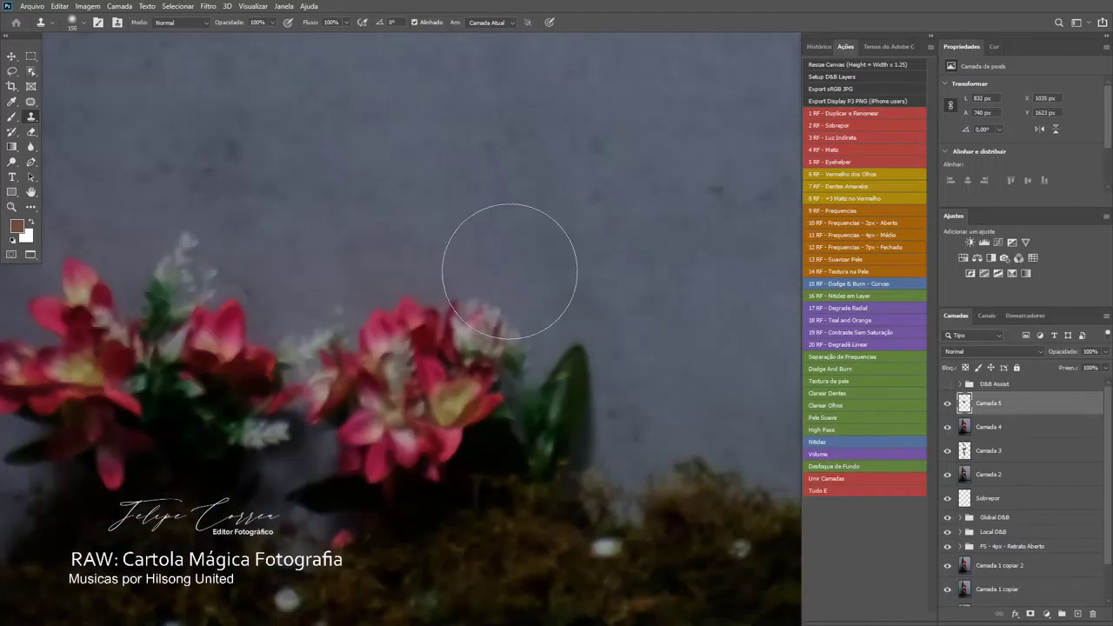
click(33, 105)
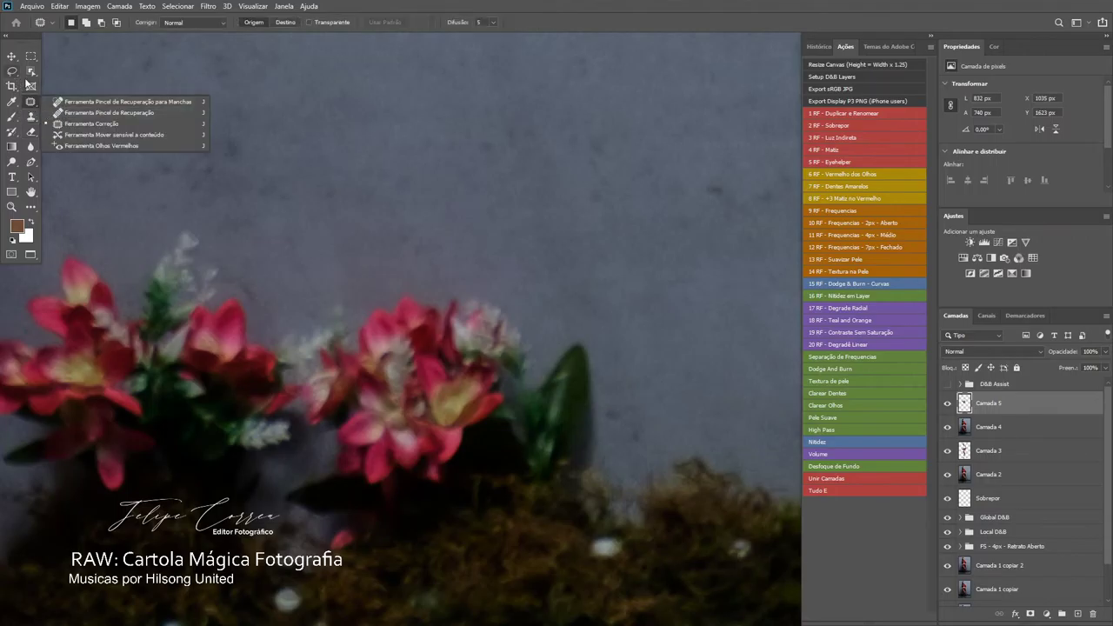
- Try to quick-select the pink flowers beside the leg on Camada 5, and clear the selection
click(30, 71)
click(95, 84)
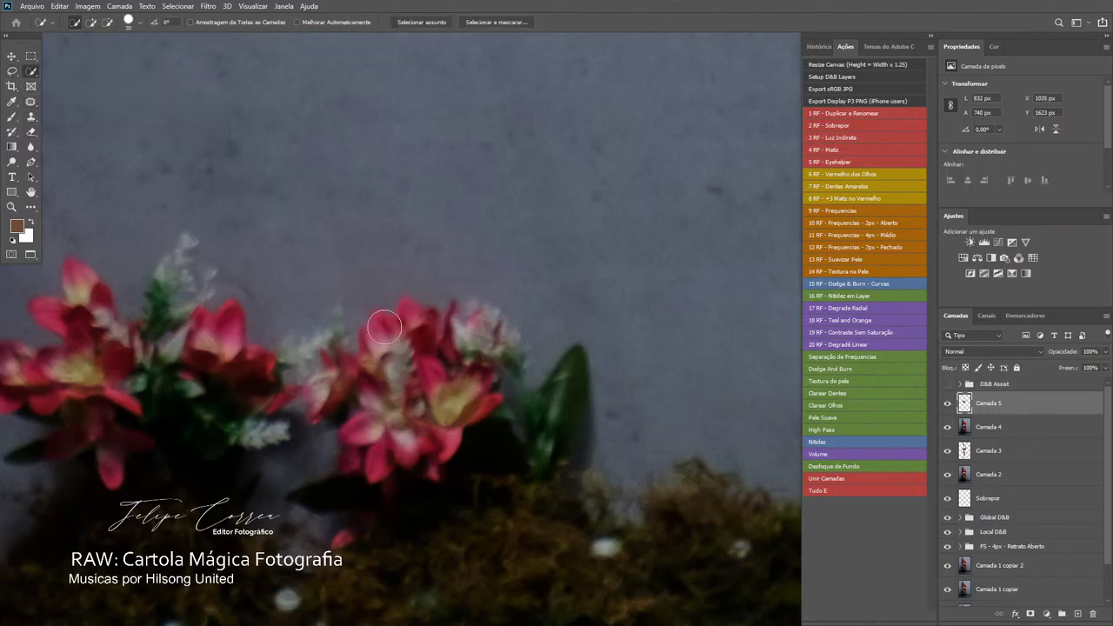
drag(385, 327, 454, 258)
drag(168, 249, 151, 214)
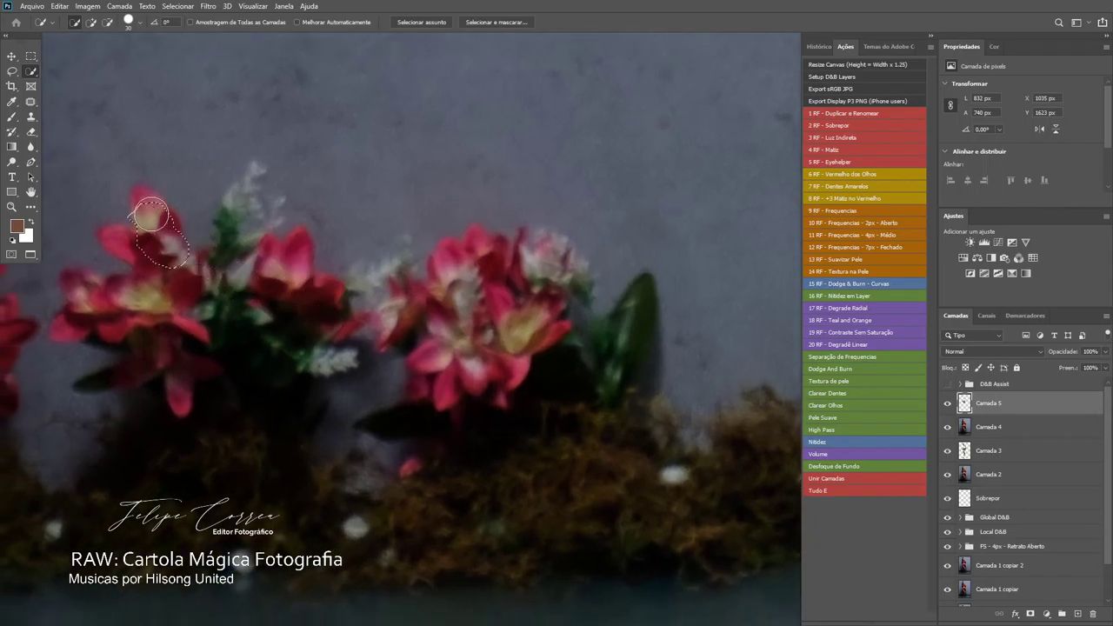
key(ctrl+d)
- Stamp the visible layers into a new layer, try quick-selecting the middle flower cluster, and undo the attempt
click(850, 405)
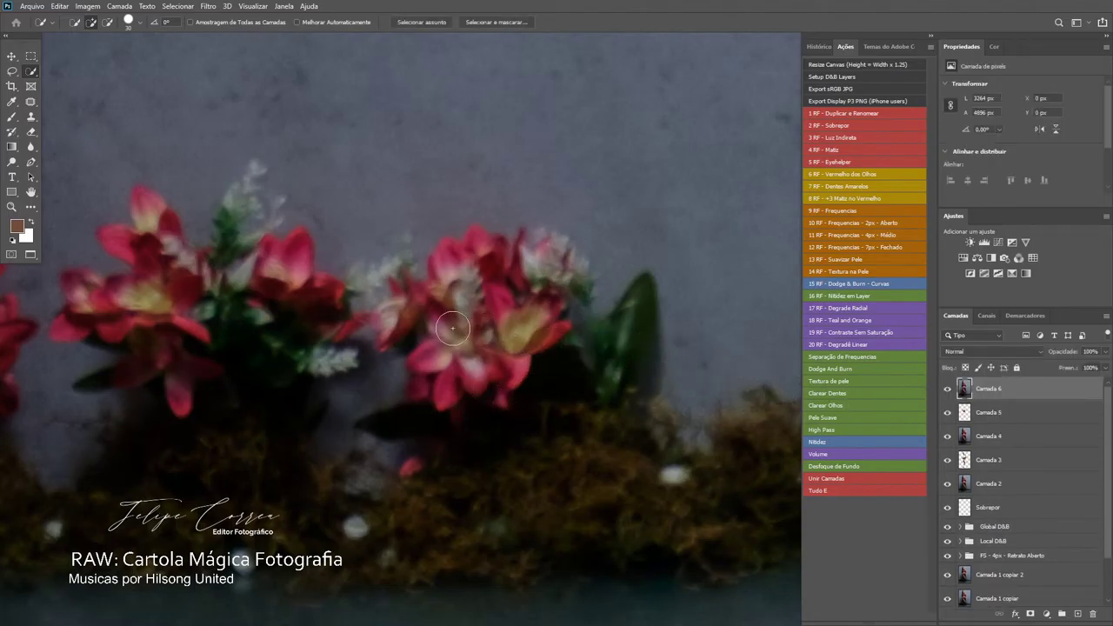
mouse_move(179, 255)
mouse_down()
mouse_move(146, 207)
mouse_move(157, 264)
mouse_move(151, 255)
mouse_move(201, 261)
mouse_move(243, 216)
mouse_move(280, 284)
mouse_move(312, 301)
mouse_move(298, 335)
mouse_move(313, 357)
mouse_move(196, 386)
mouse_move(137, 378)
mouse_move(110, 319)
mouse_move(80, 295)
mouse_move(66, 326)
mouse_move(199, 315)
mouse_up()
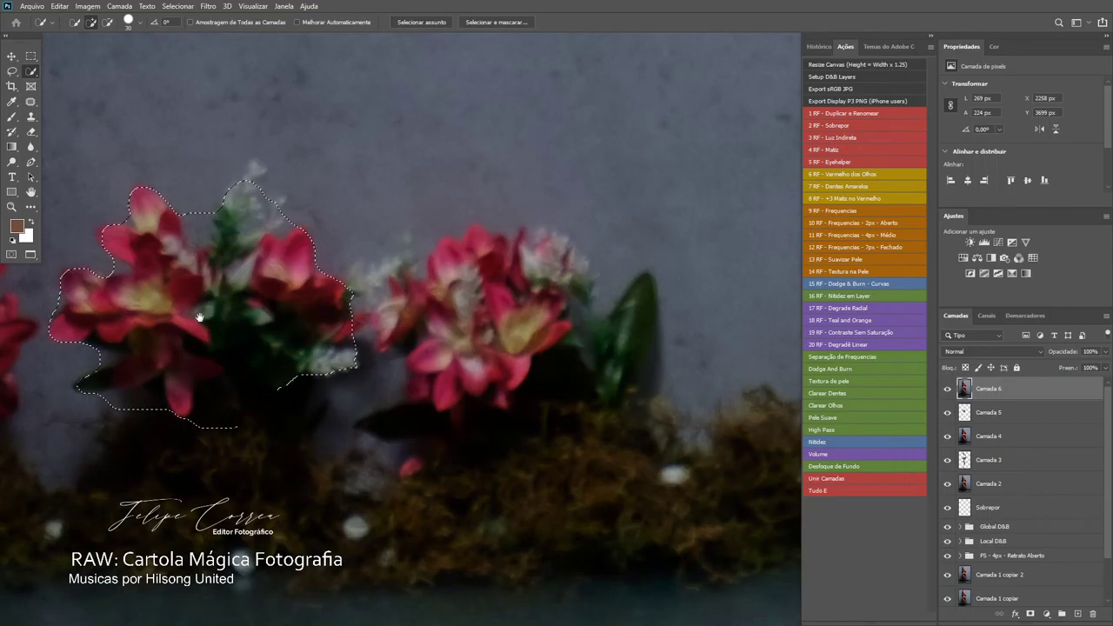
mouse_move(78, 248)
mouse_down()
mouse_move(134, 217)
mouse_move(164, 224)
mouse_up()
scroll(316, 249, left, 3)
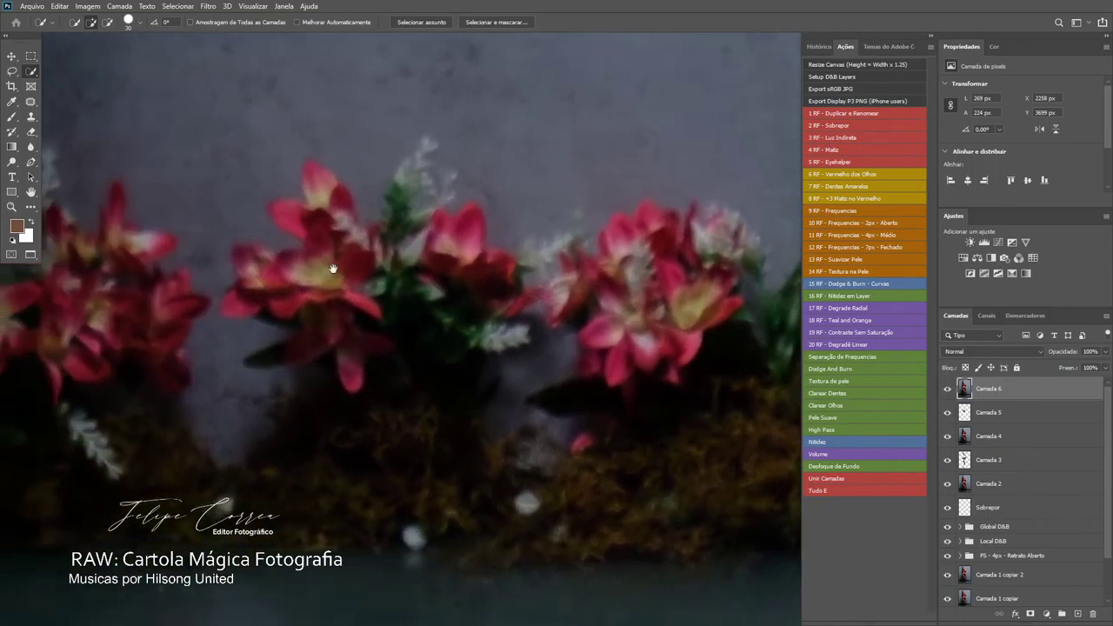
key(l)
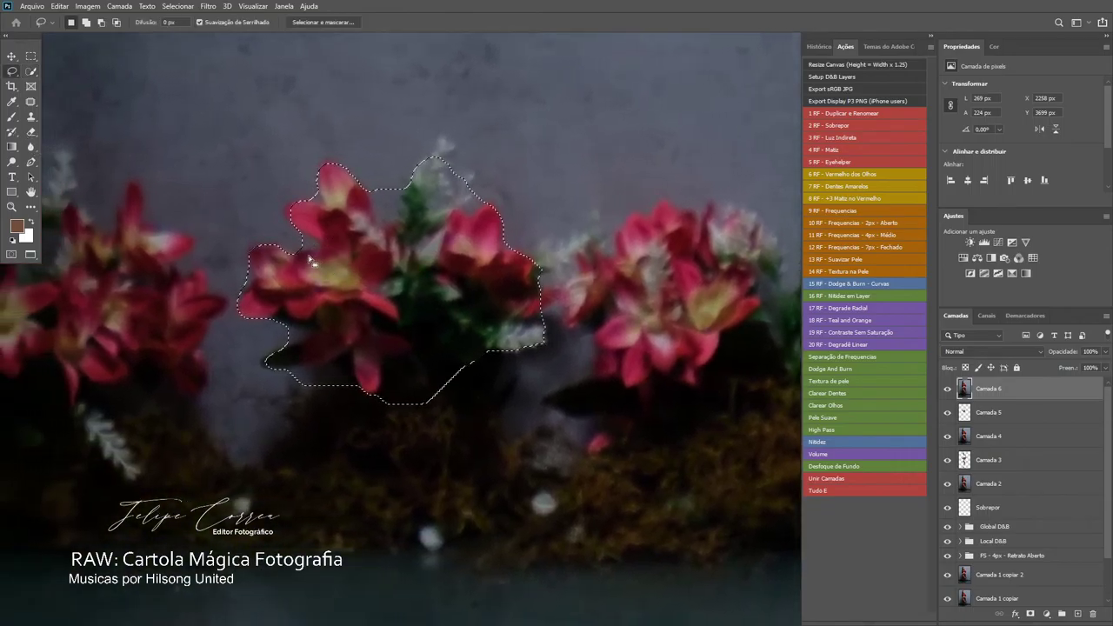
key(ctrl+d)
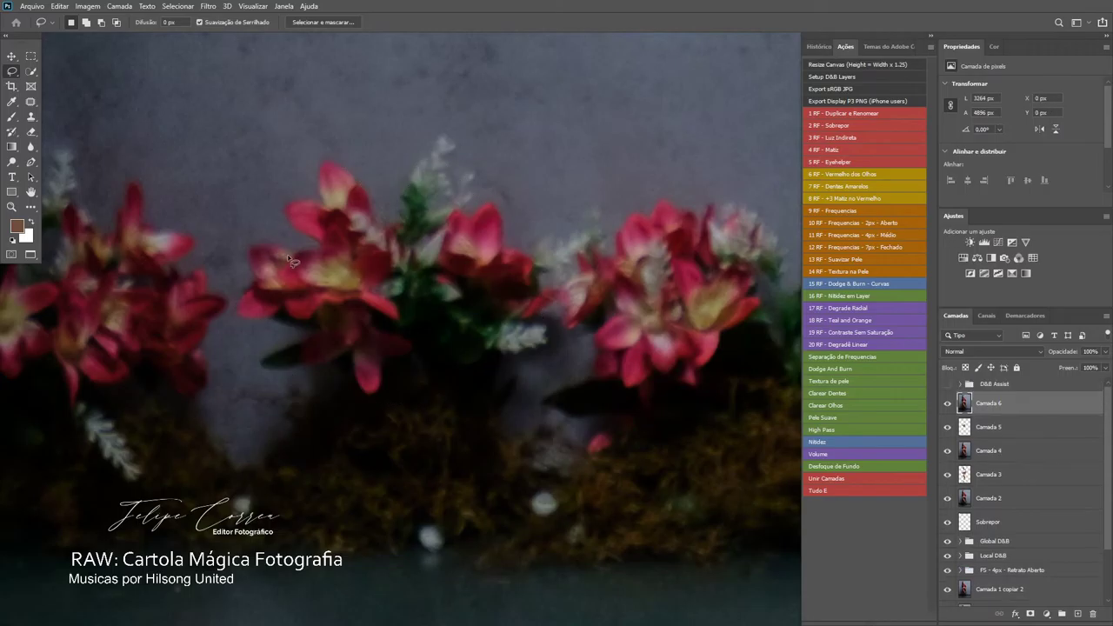
key(ctrl+z)
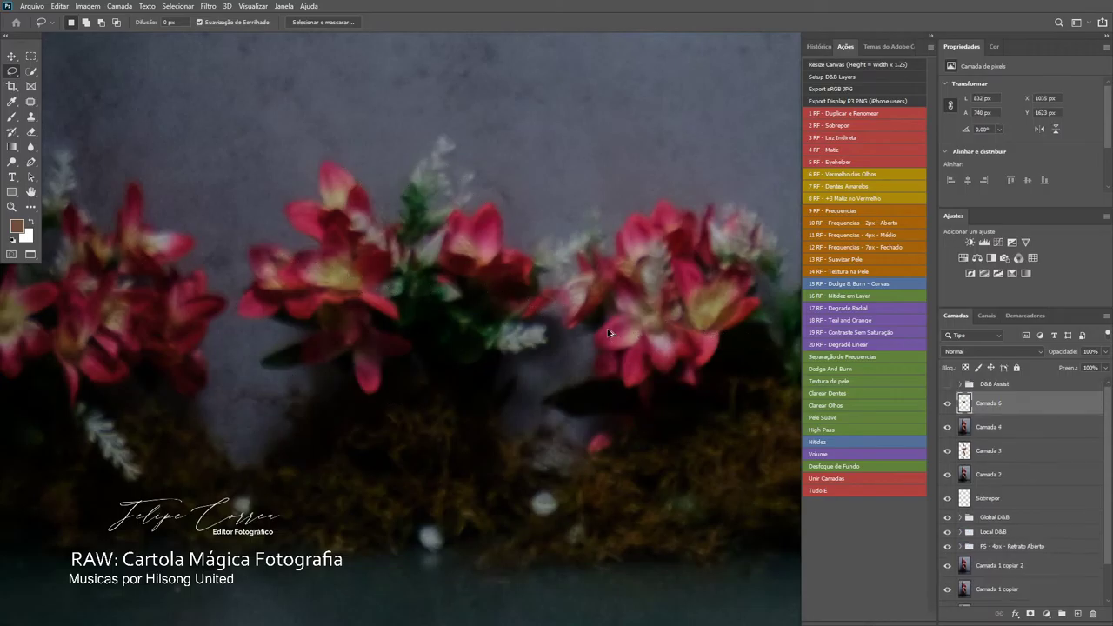
- On a newly stamped layer of all visible layers, quick-select the middle flower cluster and lasso away the excess toward the neighbouring cluster
key(w)
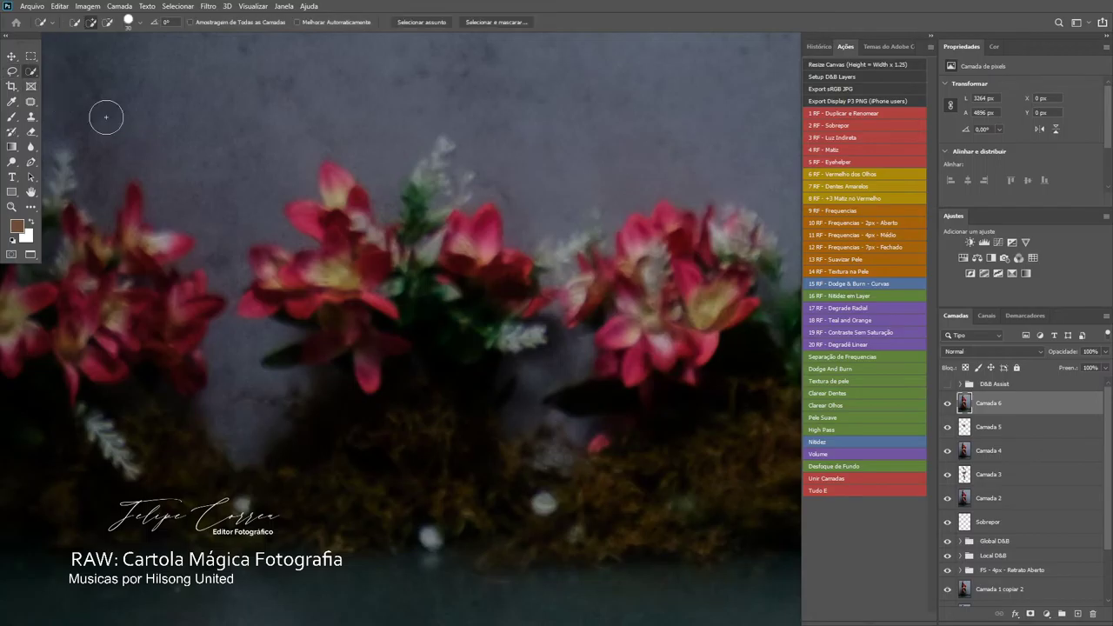
mouse_move(390, 248)
mouse_down()
mouse_move(334, 188)
mouse_move(338, 209)
mouse_move(308, 213)
mouse_move(341, 249)
mouse_move(269, 270)
mouse_move(311, 303)
mouse_move(281, 309)
mouse_move(371, 324)
mouse_move(444, 262)
mouse_move(432, 182)
mouse_move(441, 154)
mouse_move(481, 259)
mouse_move(544, 281)
mouse_move(578, 244)
mouse_move(476, 333)
mouse_move(520, 327)
mouse_move(422, 357)
mouse_move(470, 354)
mouse_up()
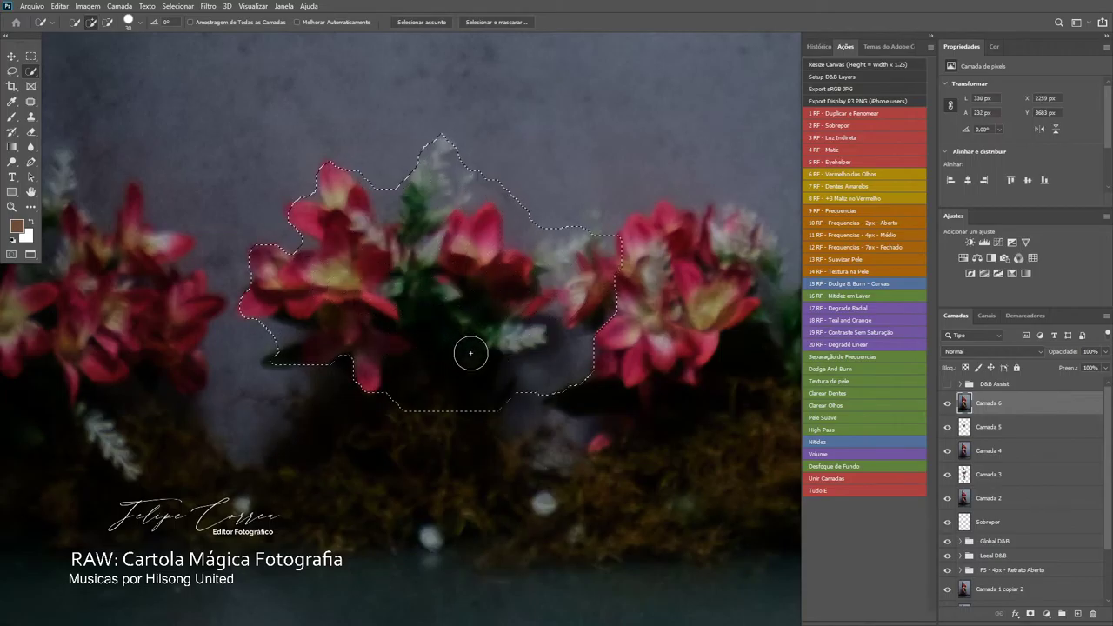
key(l)
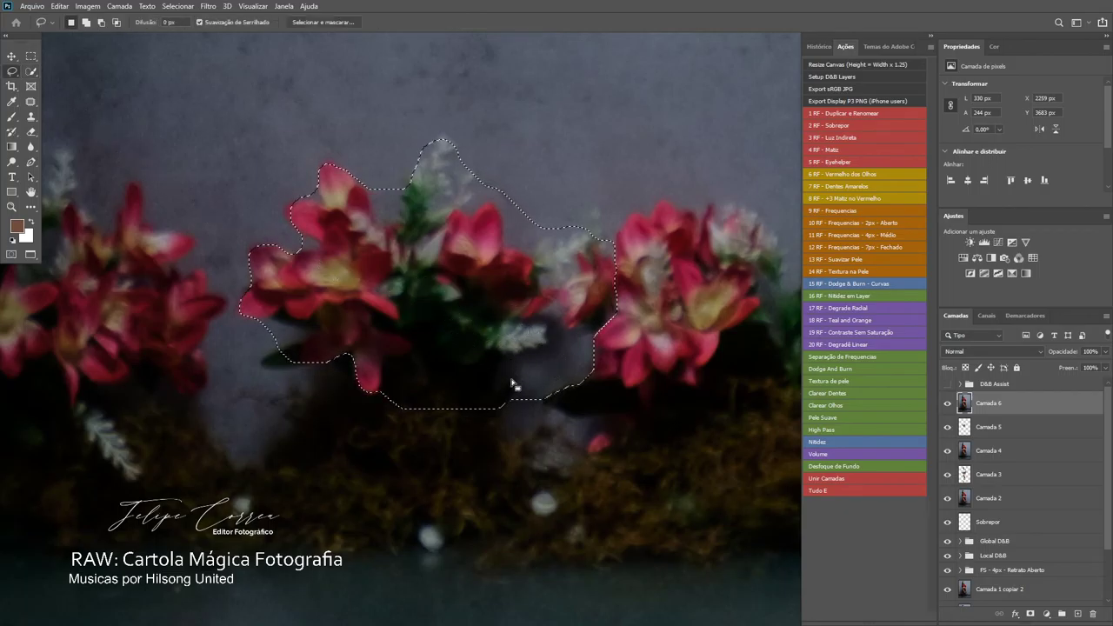
mouse_move(510, 407)
mouse_down()
mouse_move(535, 358)
mouse_move(602, 317)
mouse_move(617, 278)
mouse_move(611, 257)
mouse_up()
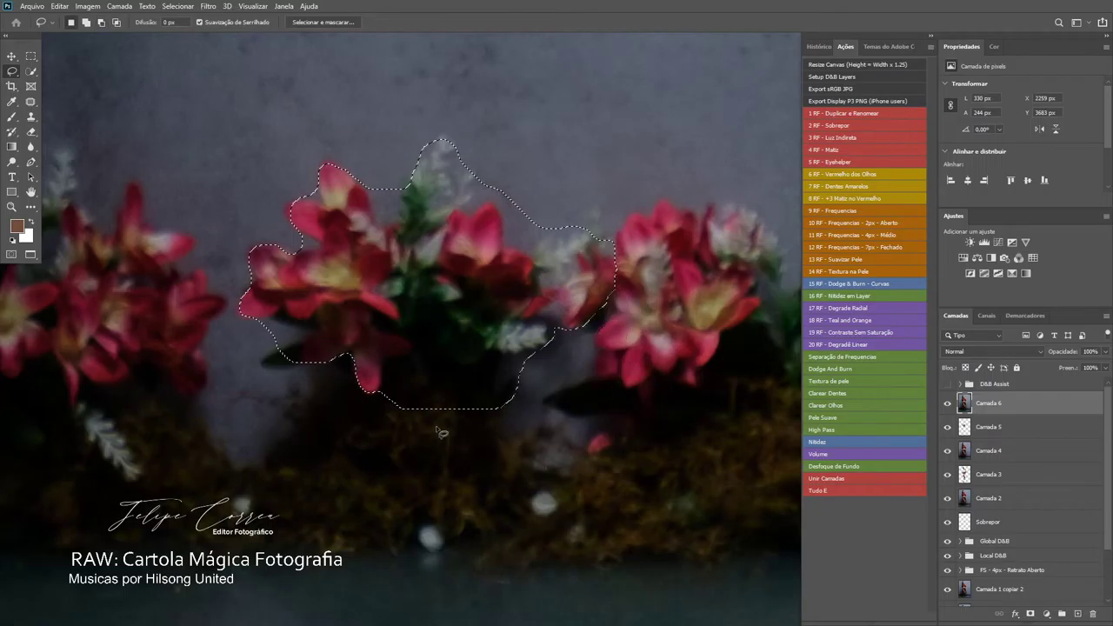
mouse_move(558, 334)
mouse_down()
mouse_move(581, 252)
mouse_move(602, 240)
mouse_move(669, 244)
mouse_move(588, 309)
mouse_move(574, 348)
mouse_up()
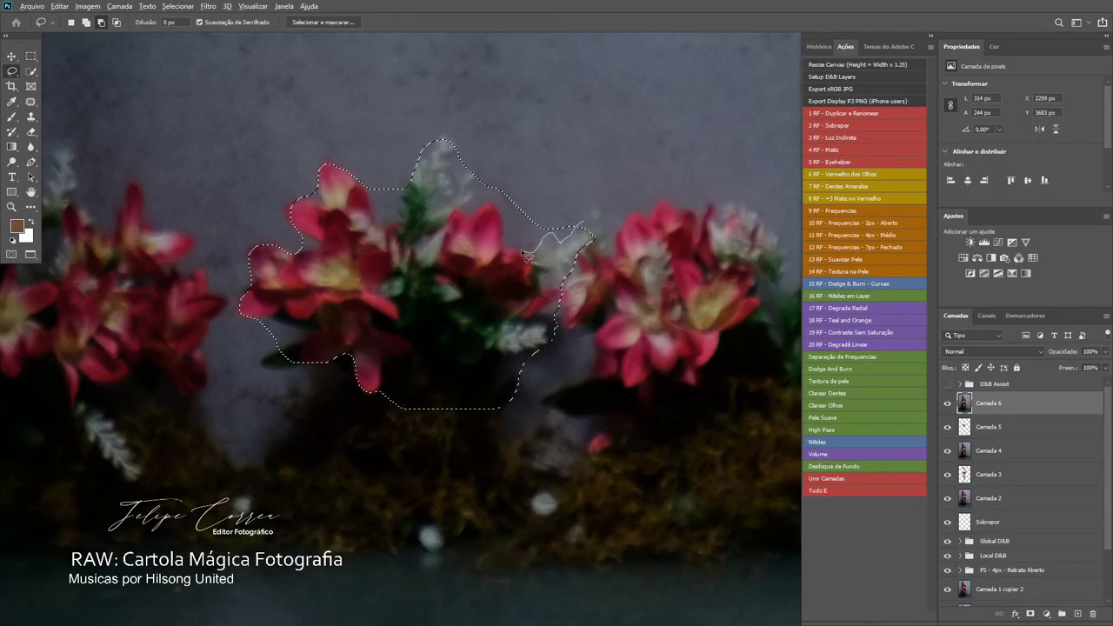
- Subtract the wall areas between the petals and white sprigs from the flower selection with the Lasso tool
mouse_move(513, 209)
mouse_down()
mouse_move(514, 224)
mouse_move(465, 216)
mouse_up()
drag(574, 138, 570, 147)
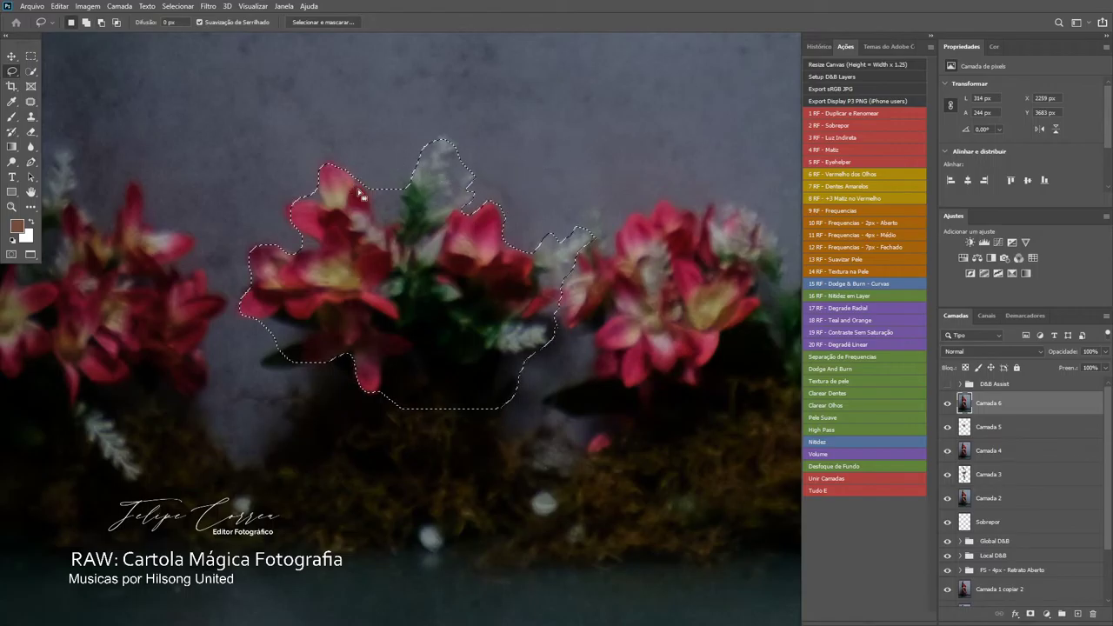
mouse_move(361, 190)
mouse_down()
mouse_move(403, 191)
mouse_move(396, 226)
mouse_move(368, 187)
mouse_up()
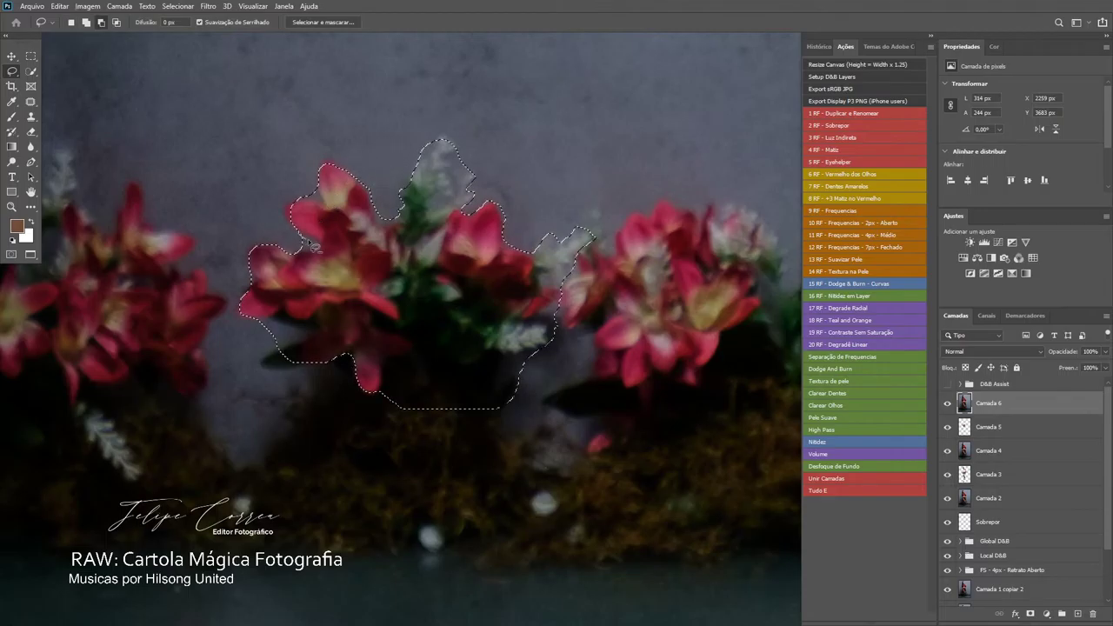
drag(300, 235, 298, 234)
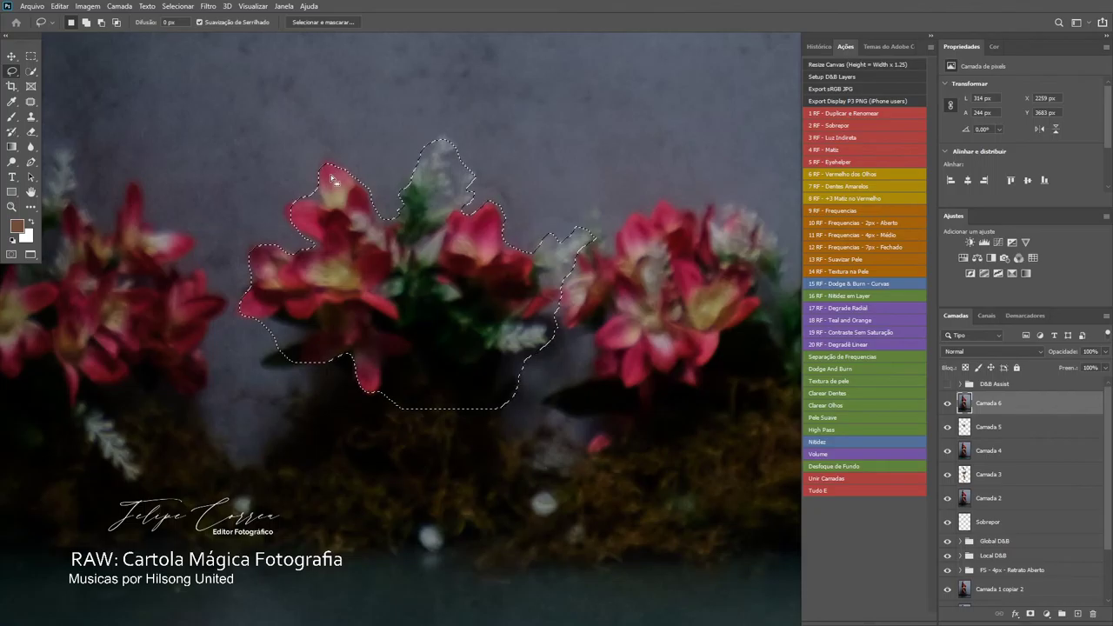
- Smooth the outline of the middle flower cluster's selection with the Suavização command
click(177, 6)
mouse_move(261, 169)
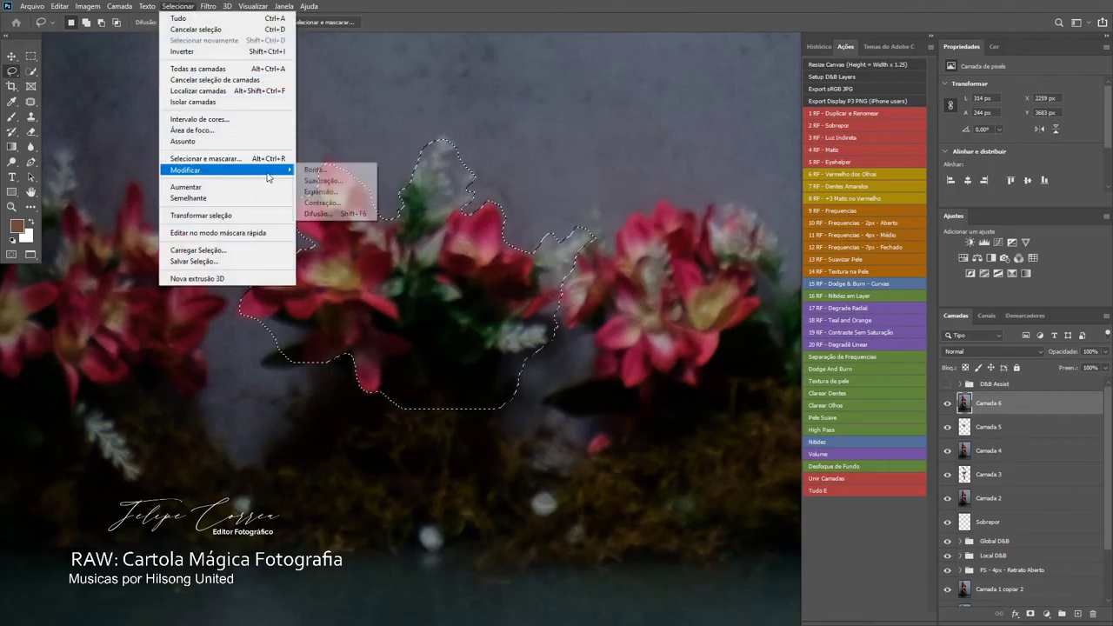
click(310, 181)
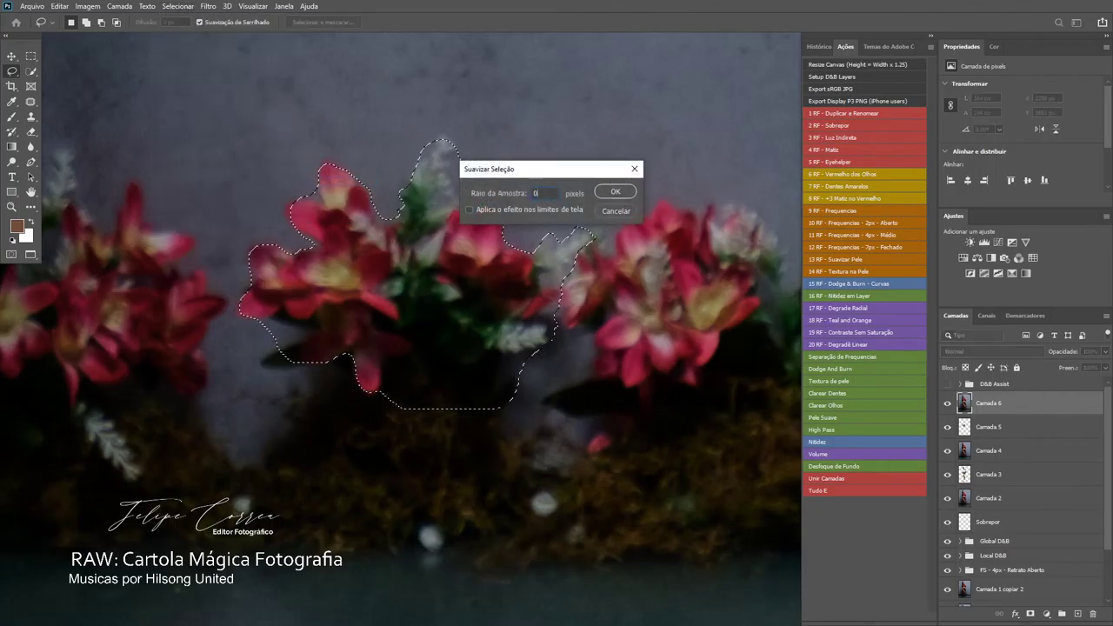
click(615, 191)
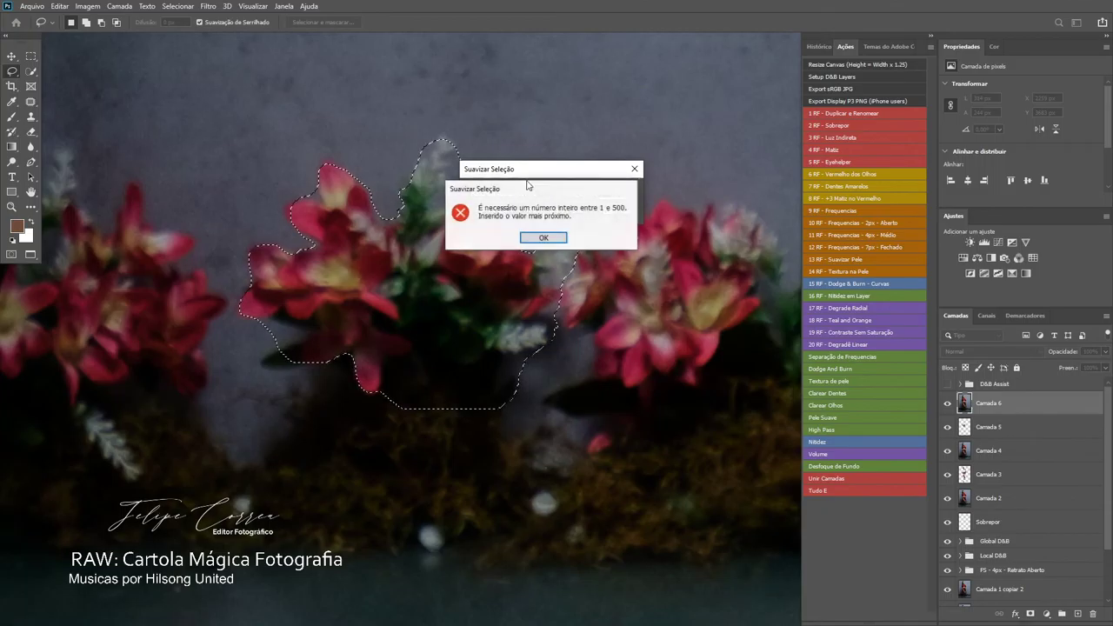
click(554, 236)
key(Return)
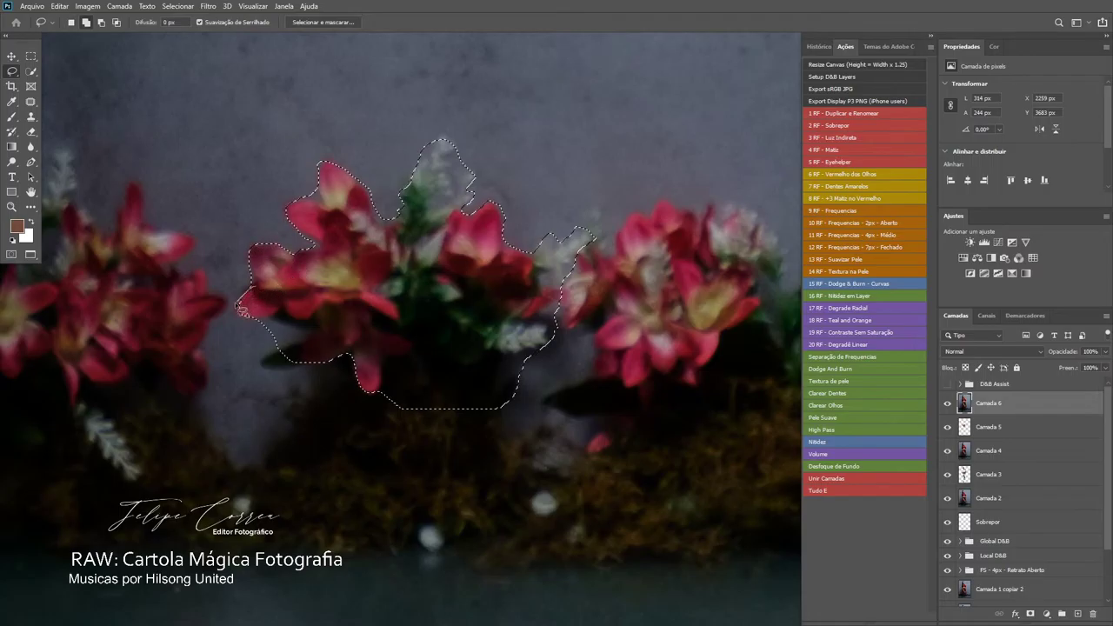
- Refine the selection around the lower petals and leaves with the Lasso tool, and copy the flower cluster onto a new layer
mouse_move(289, 320)
mouse_down()
mouse_move(280, 358)
mouse_move(305, 348)
mouse_move(264, 367)
mouse_move(325, 365)
mouse_move(291, 355)
mouse_up()
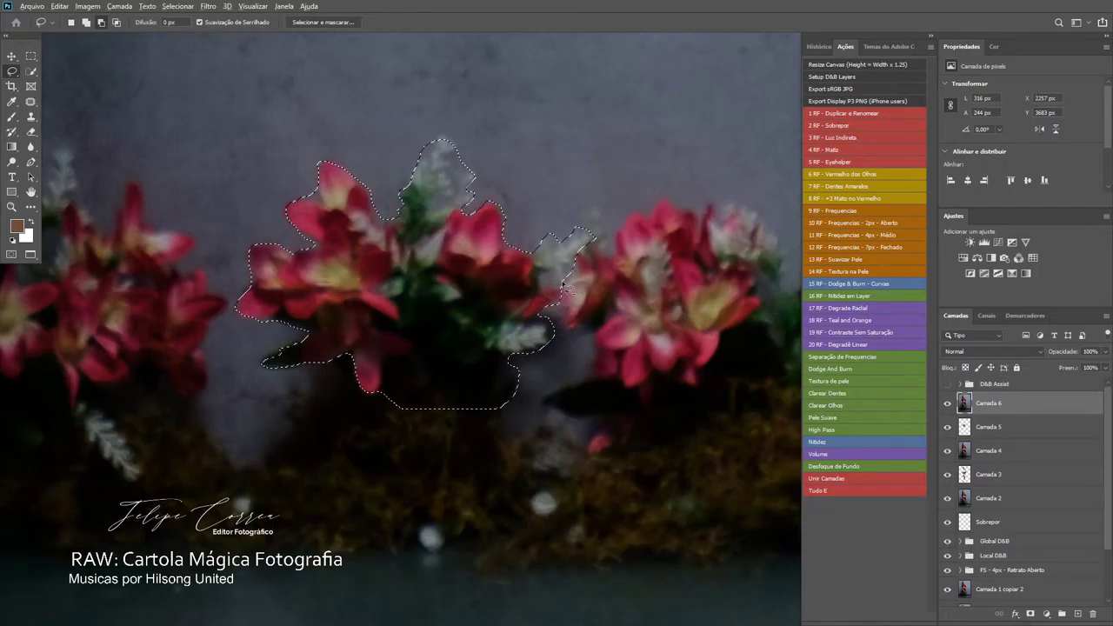
key(ctrl+minus)
key(ctrl+minus)
key(ctrl+j)
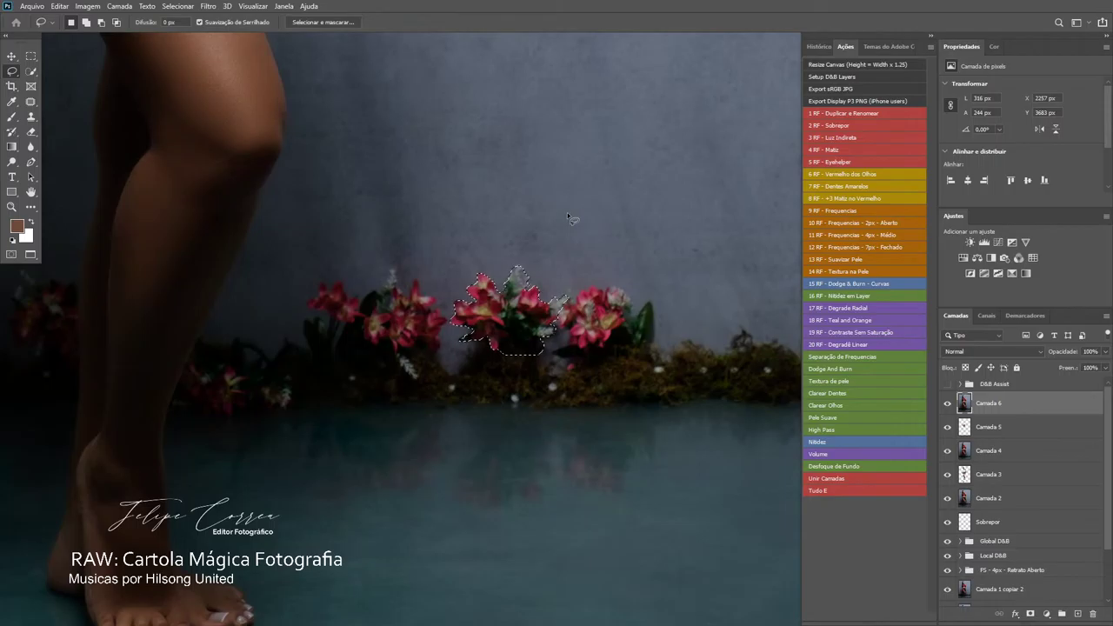
- Move the copied flower cluster along the moss to the empty stretch beyond the last cluster, at about X 2845 px, Y 3700 px
click(13, 54)
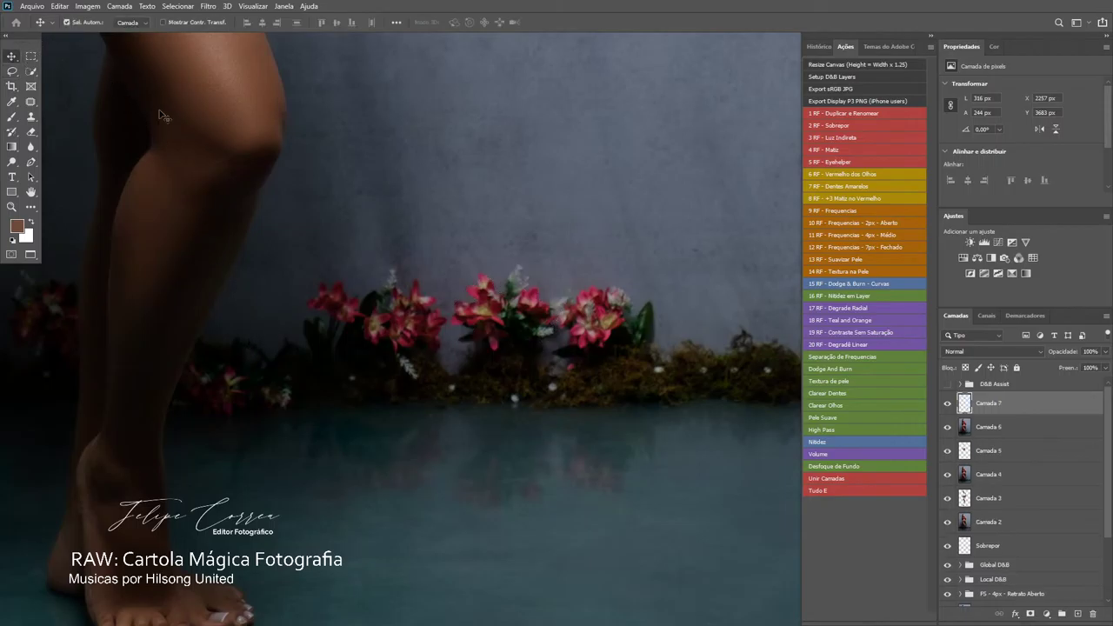
drag(564, 328, 615, 335)
drag(628, 294, 559, 309)
- Load the outline of the copied flowers on Camada 7 as a selection and open it in Select and Mask
key(ctrl+plus)
key(ctrl+plus)
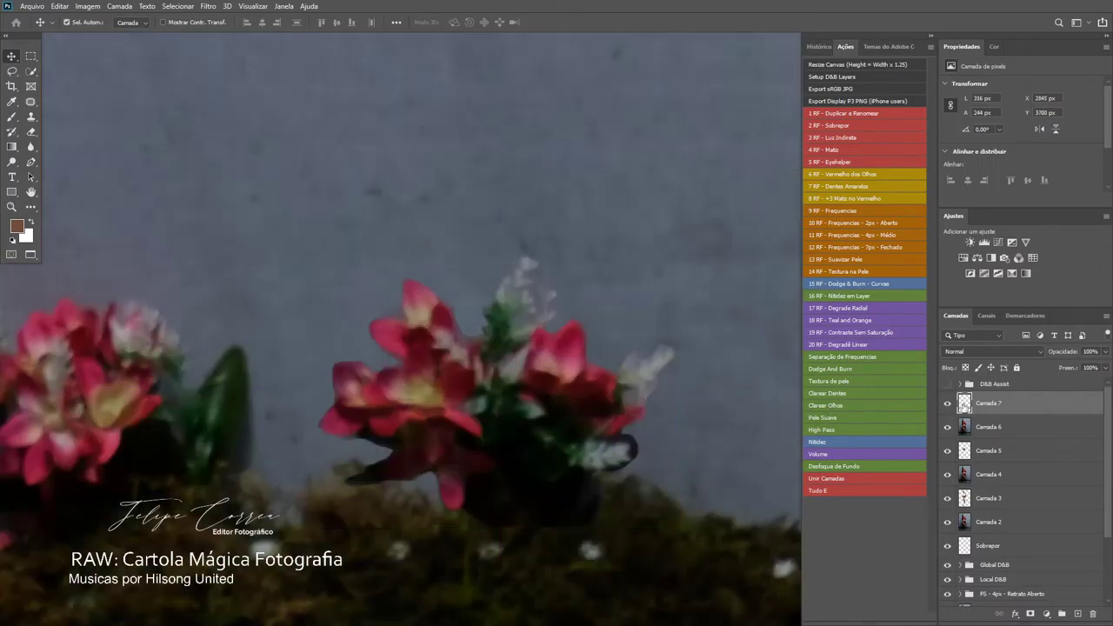
ctrl+click(964, 404)
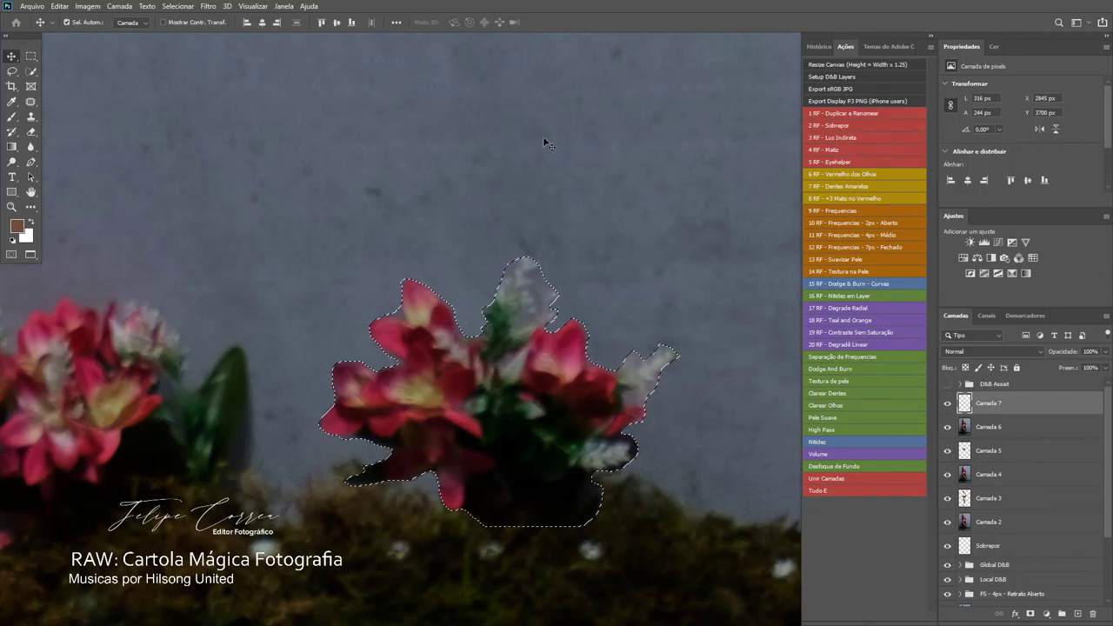
click(208, 6)
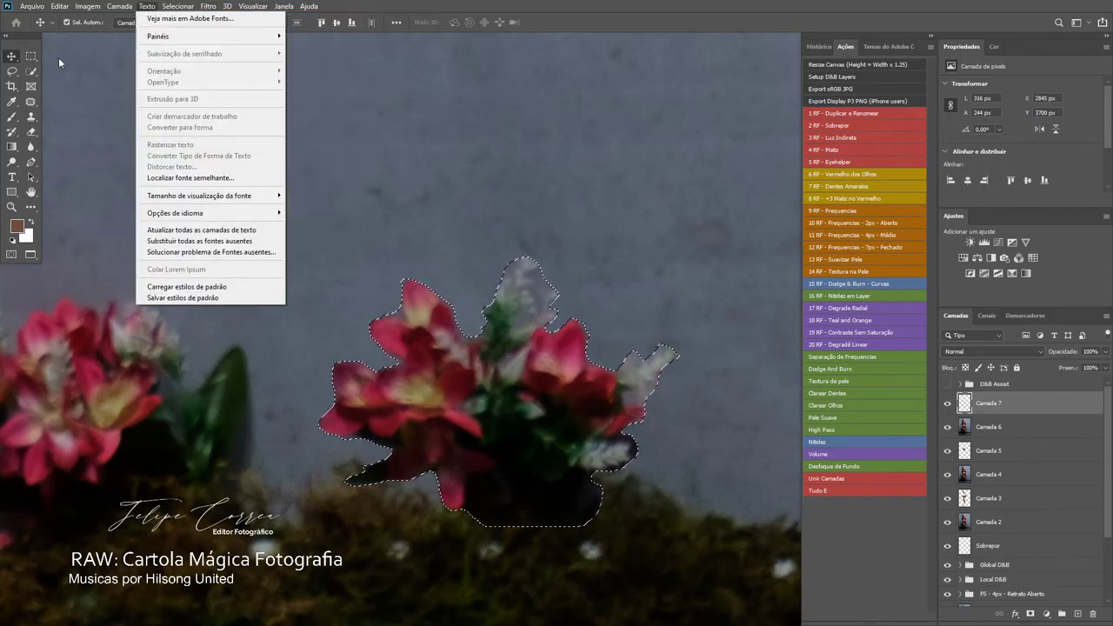
mouse_move(112, 10)
click(31, 71)
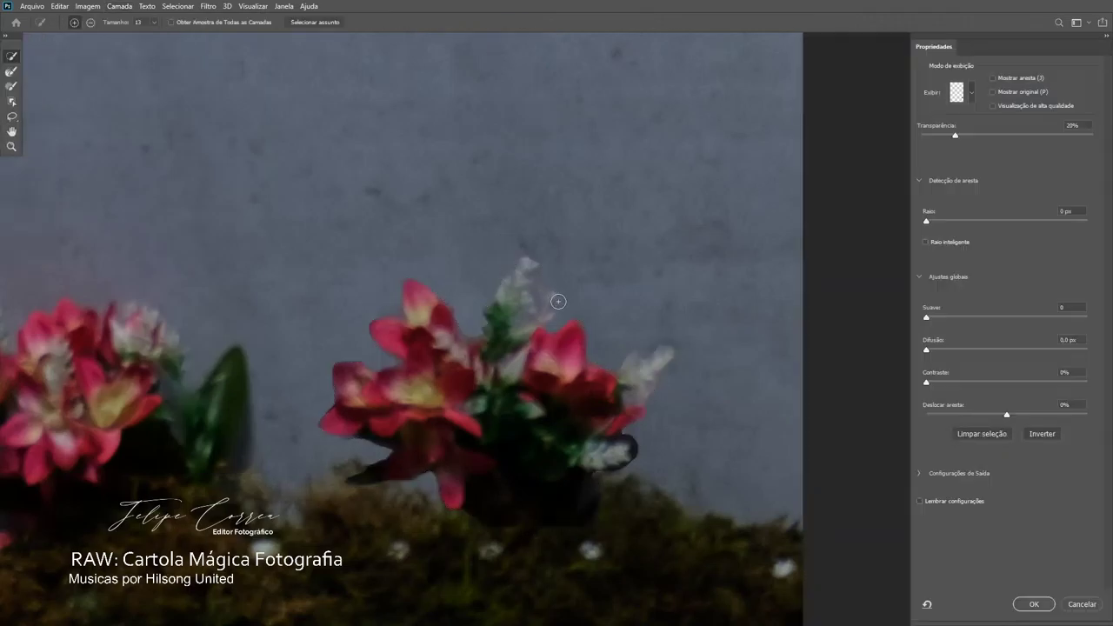
- Refine the flower pot selection in Overlay view with the edge shifted to -32% and added feathering
click(972, 92)
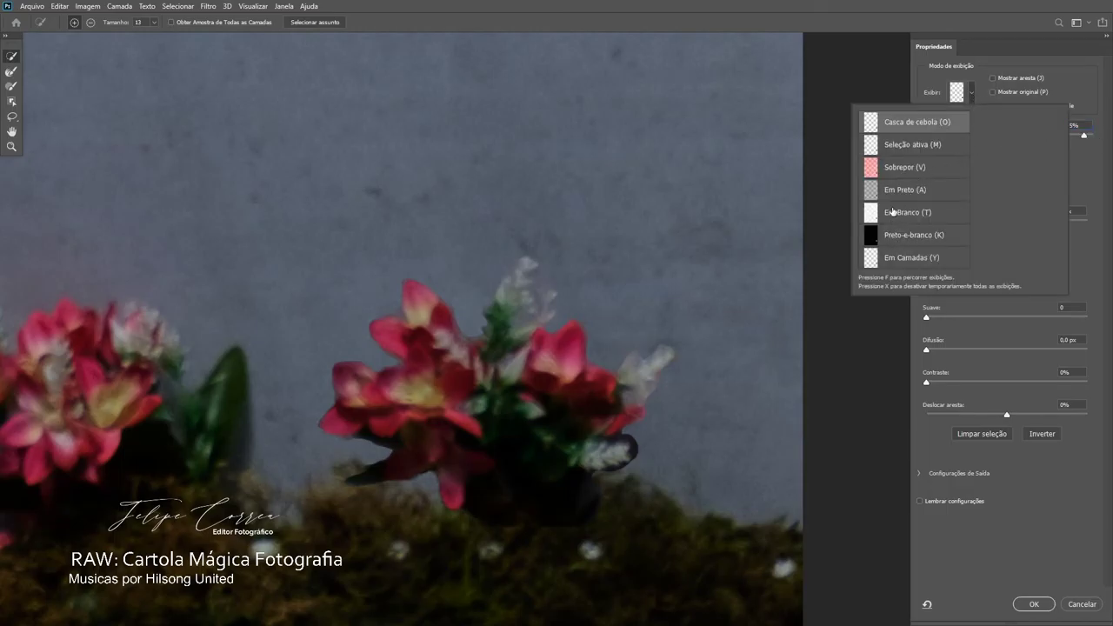
click(912, 171)
click(1019, 339)
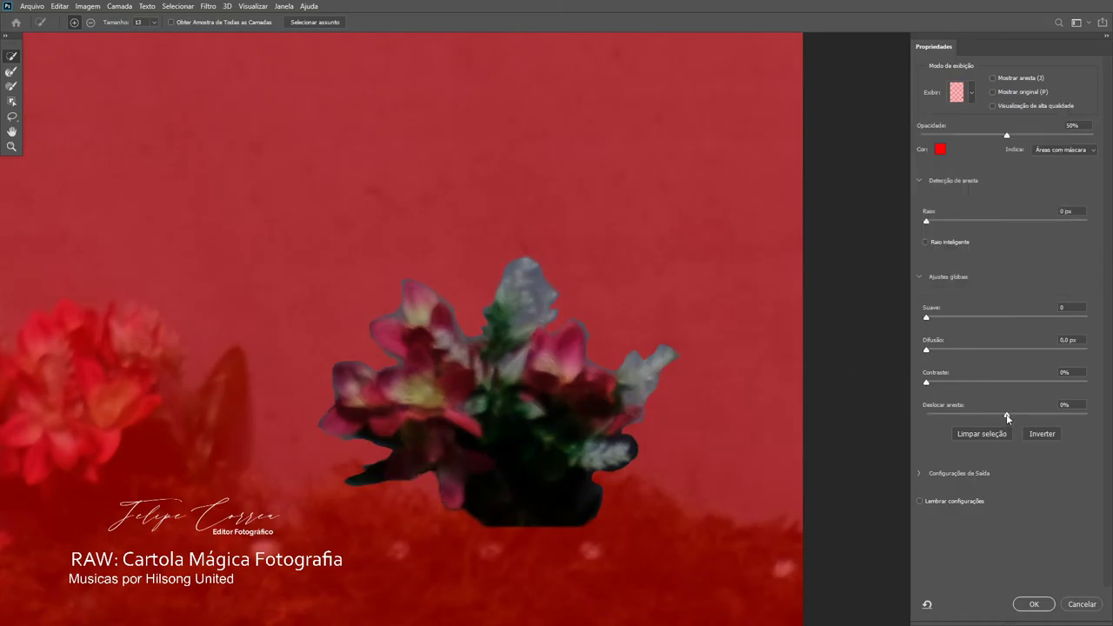
drag(1005, 417, 985, 418)
drag(927, 352, 959, 351)
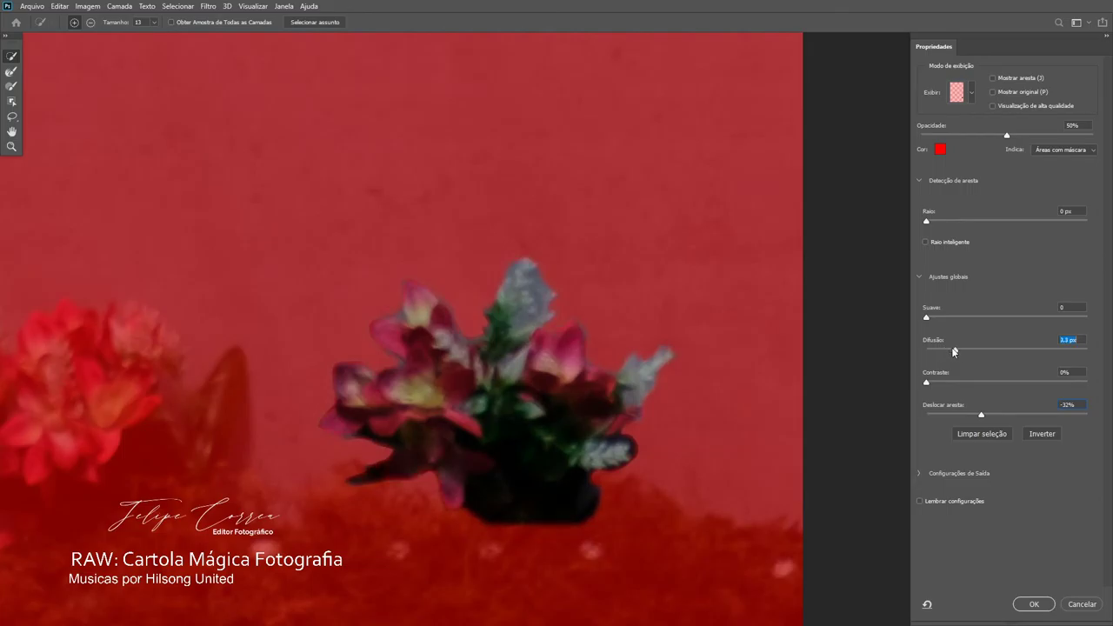
drag(928, 318, 932, 318)
click(1034, 604)
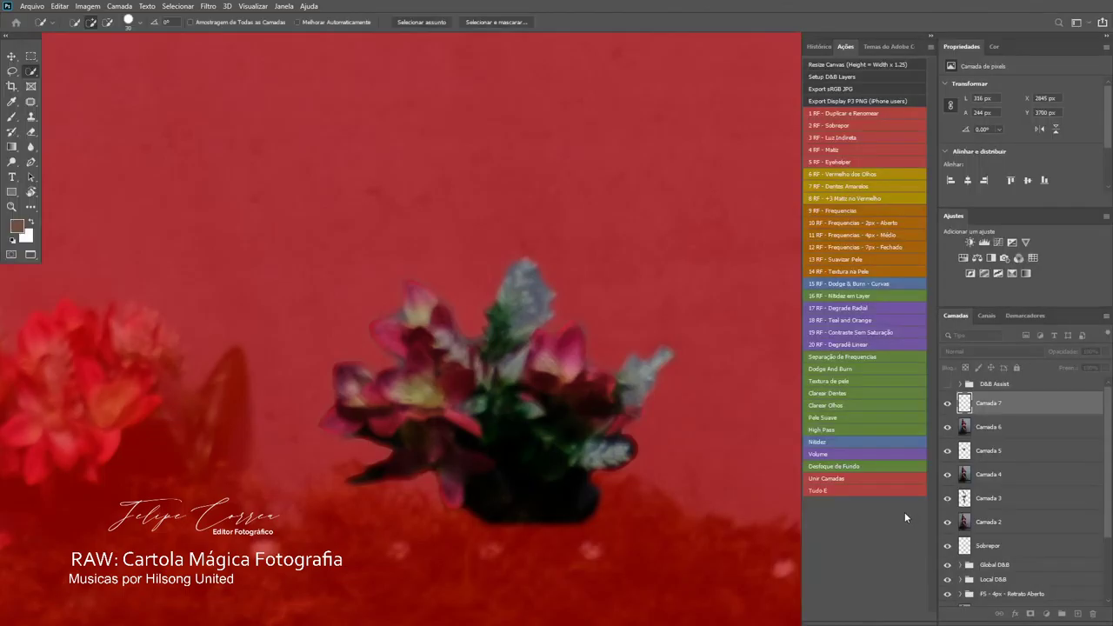
- Copy the refined flower selection to a new layer and delete layer Camada 7
key(ctrl+j)
click(988, 422)
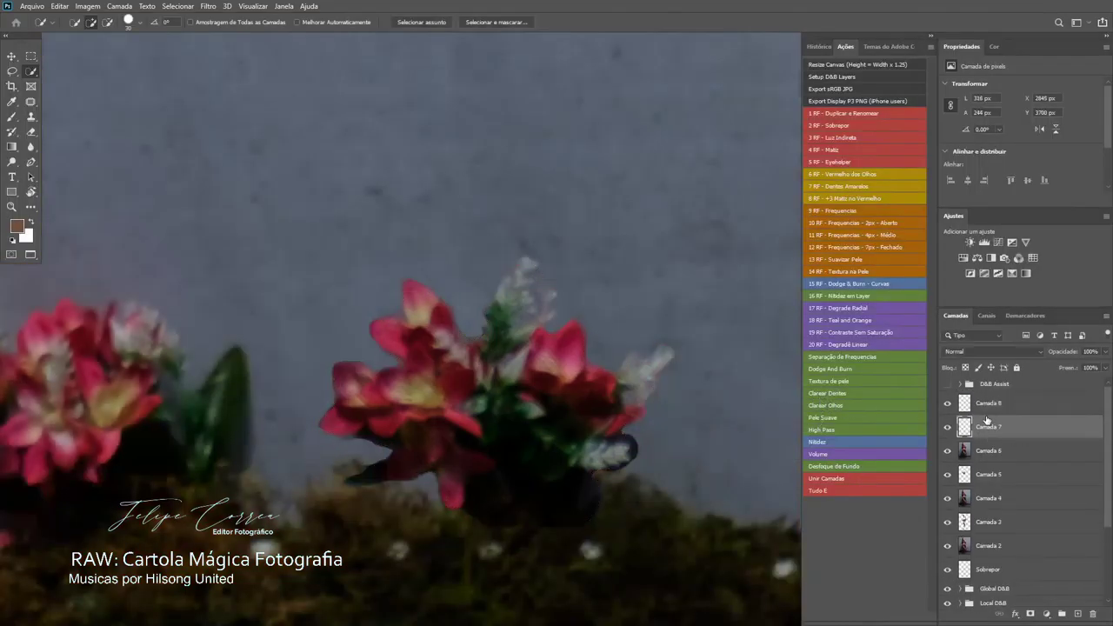
key(Delete)
key(ctrl+minus)
key(ctrl+minus)
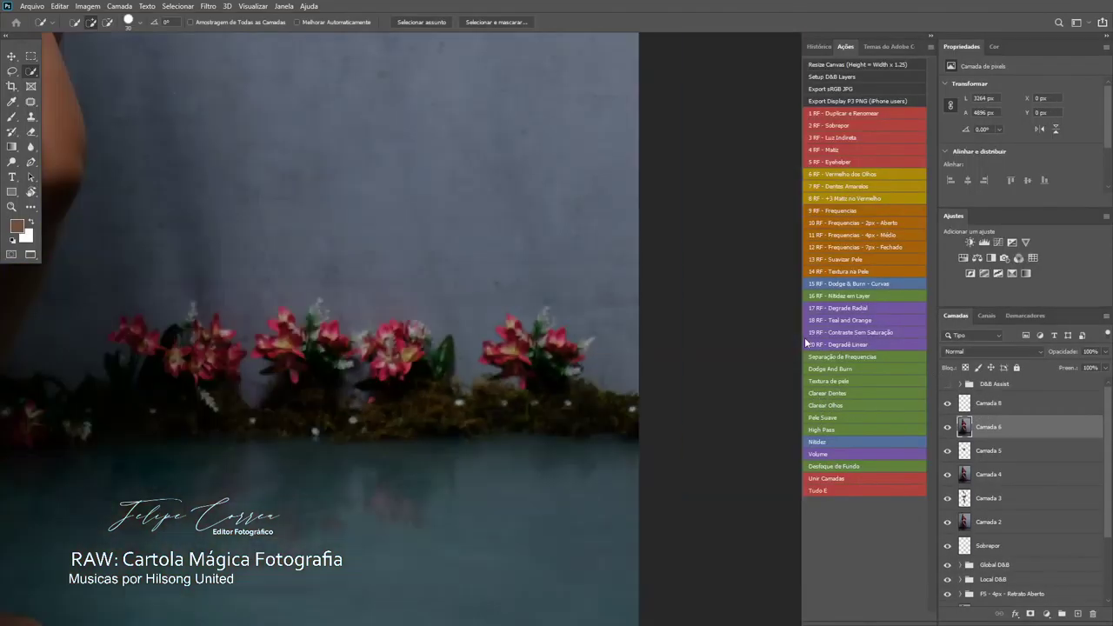
- Load the flower outline from Camada 8 as a selection and open it in Select and Mask
key(ctrl+plus)
key(ctrl+plus)
double_click(967, 407)
click(754, 140)
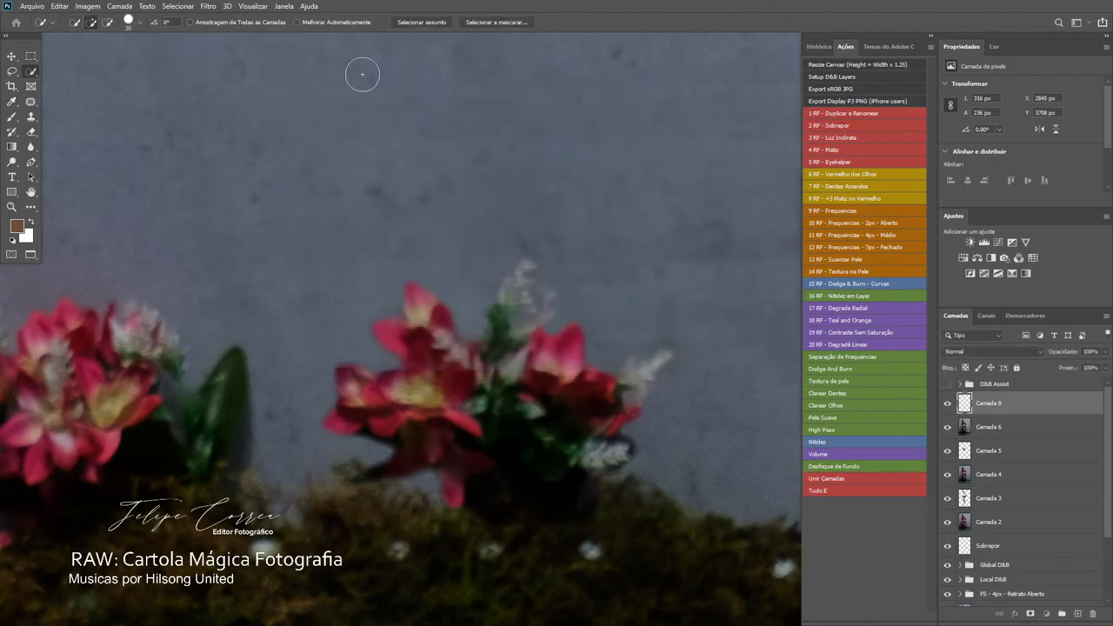
ctrl+click(967, 407)
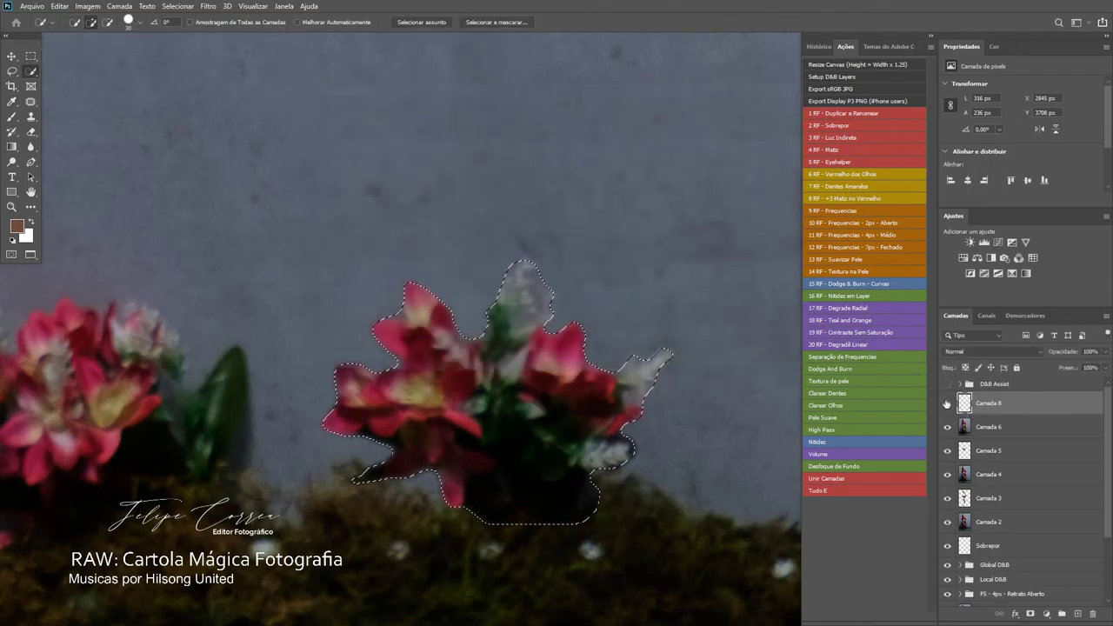
click(485, 24)
click(487, 21)
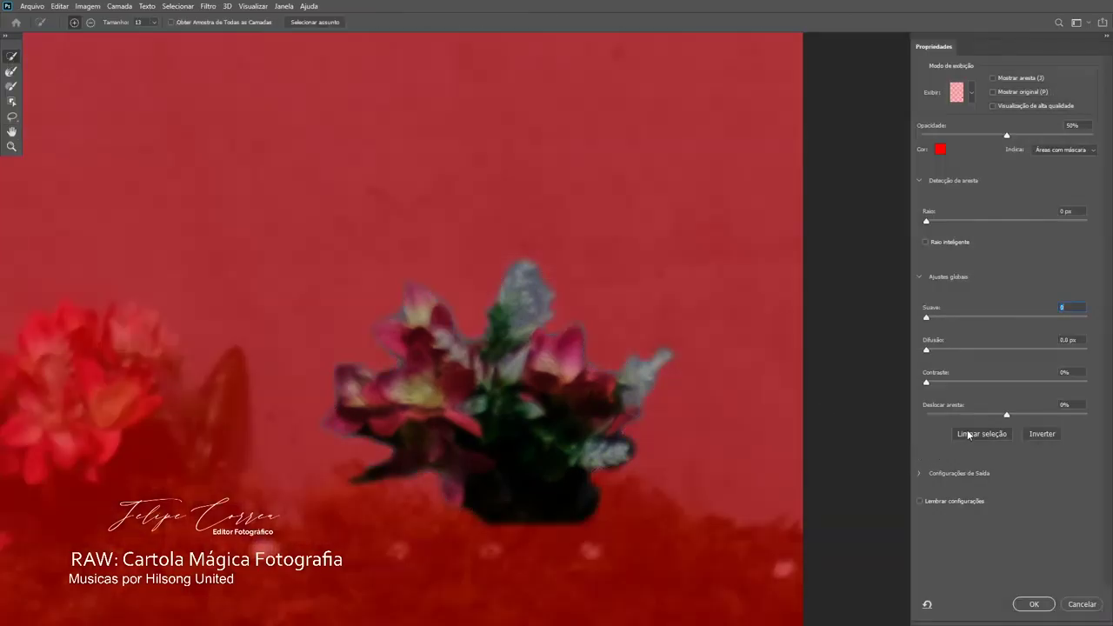
- Shift the flower selection's edge inward and replace Camada 8 with a new layer copied from the refined selection
drag(1007, 417, 988, 417)
click(929, 222)
click(942, 319)
click(1034, 604)
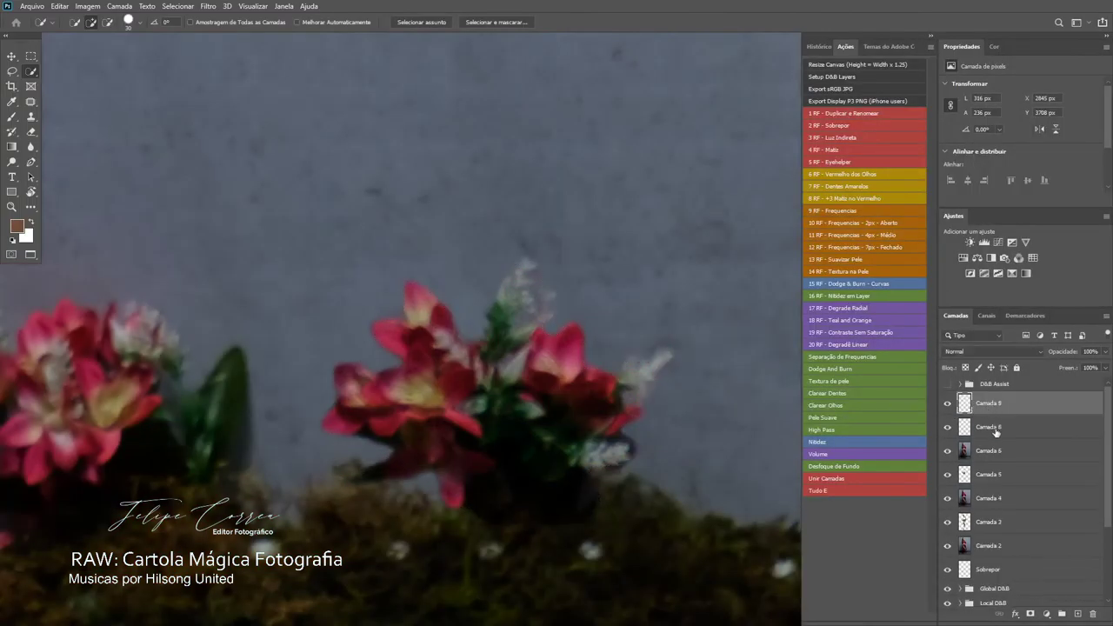
click(997, 427)
key(Delete)
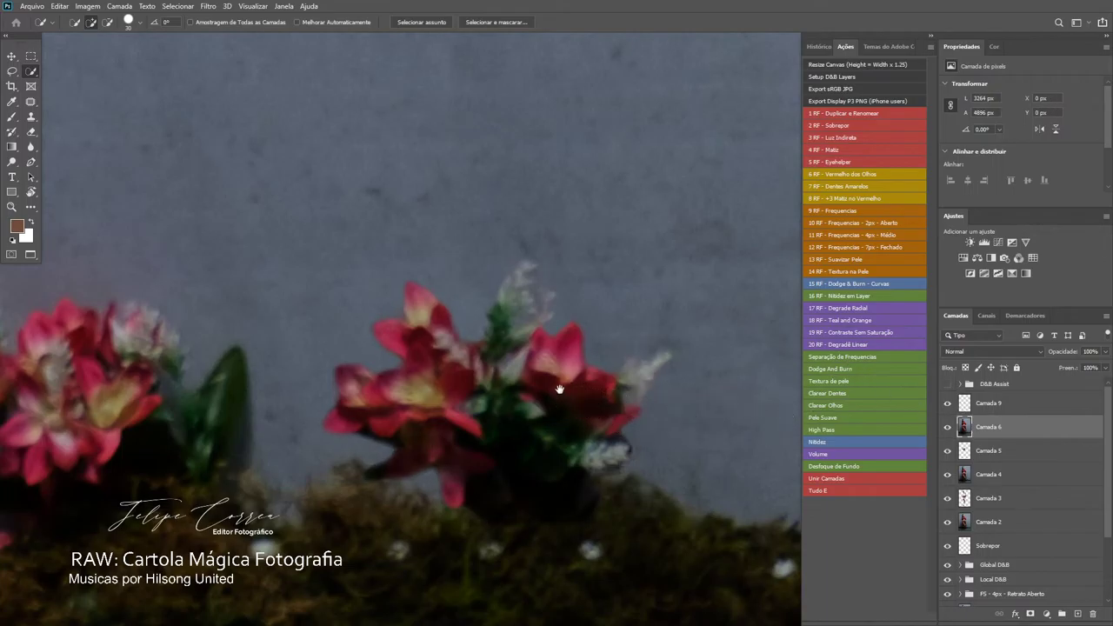
- Compare the rightmost flower arrangement with Camada 9 hidden and shown
drag(564, 391, 607, 338)
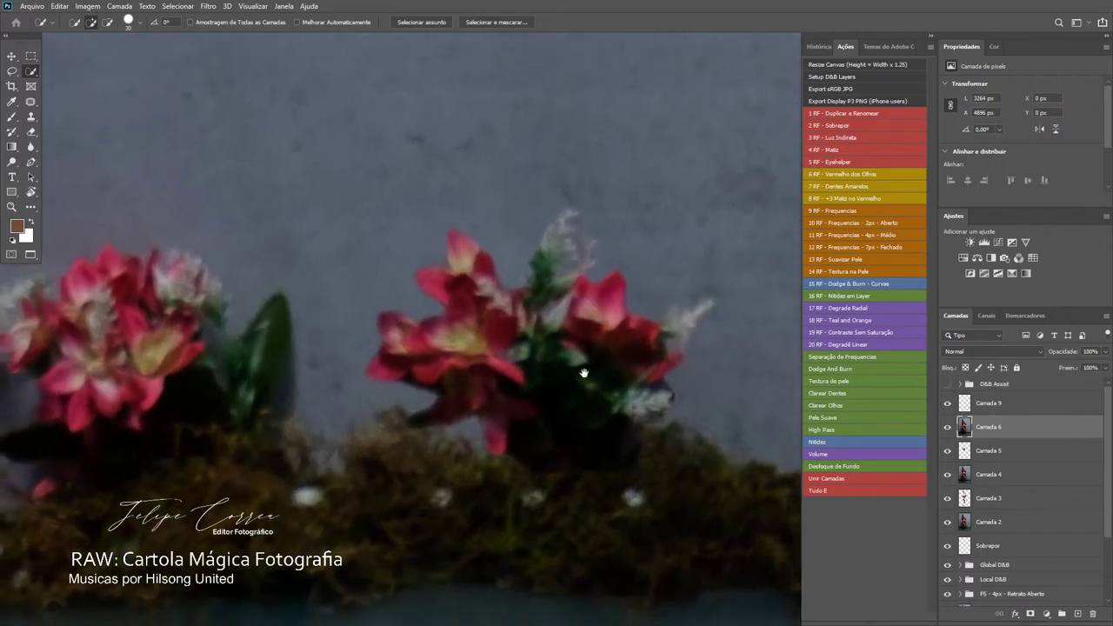
scroll(552, 372, up, 5)
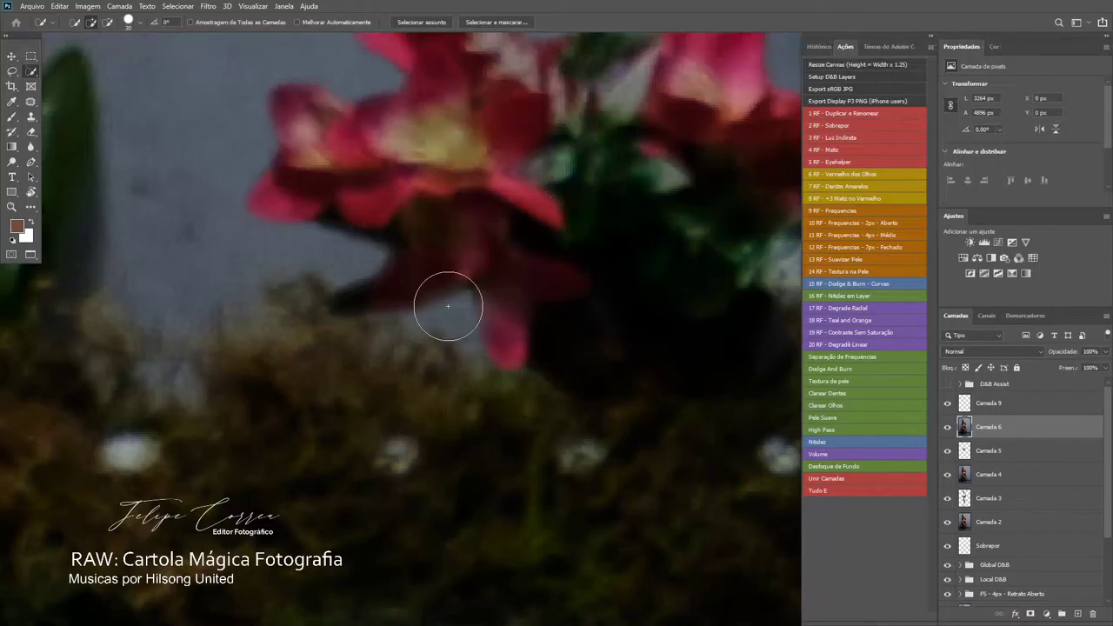
click(11, 56)
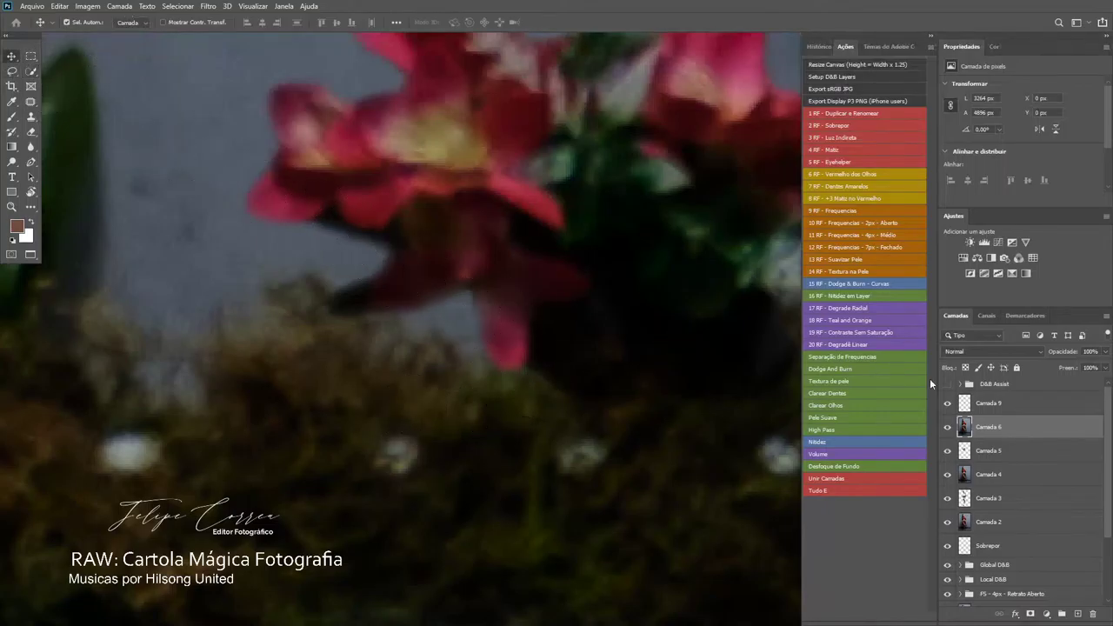
click(947, 405)
click(947, 405)
- Soften the pot's base on Camada 9 with a soft 40 px eraser at 5% flow, undoing the last stroke
drag(721, 363, 583, 399)
click(964, 407)
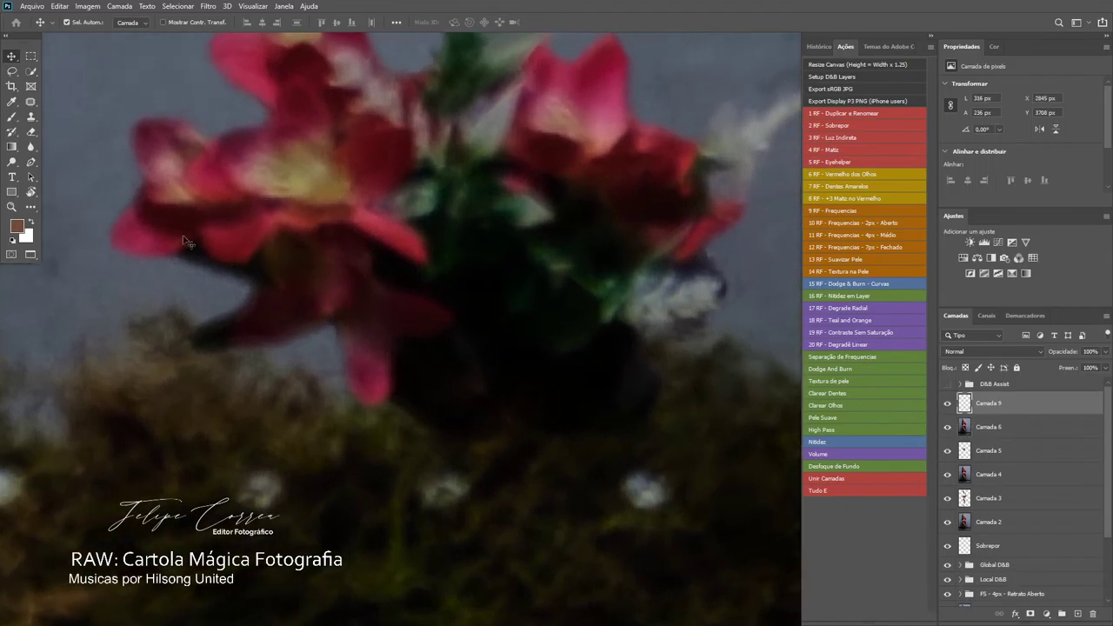
click(31, 131)
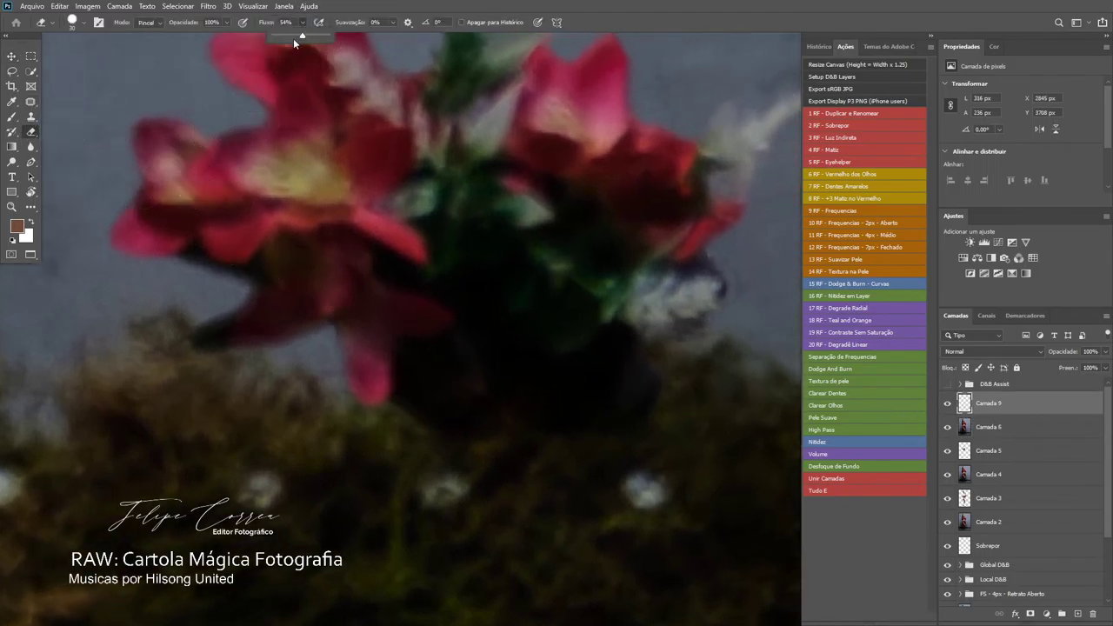
key(bracketright)
drag(598, 438, 633, 416)
click(302, 22)
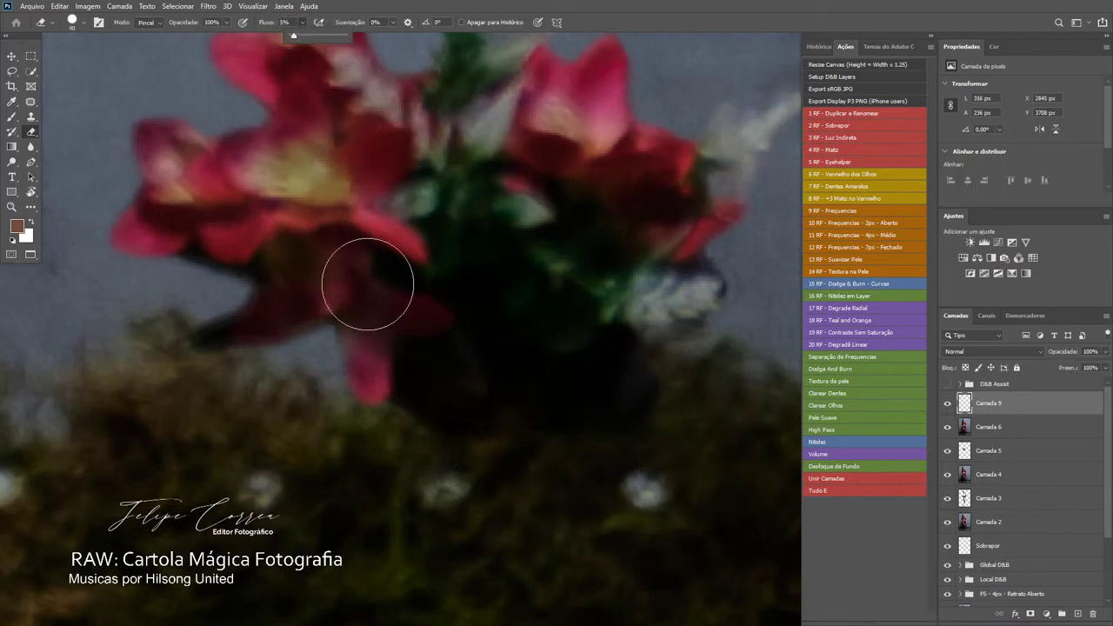
key(shift+bracketleft)
key(shift+bracketleft)
key(shift+bracketleft)
key(shift+bracketleft)
drag(632, 382, 556, 380)
key(ctrl+z)
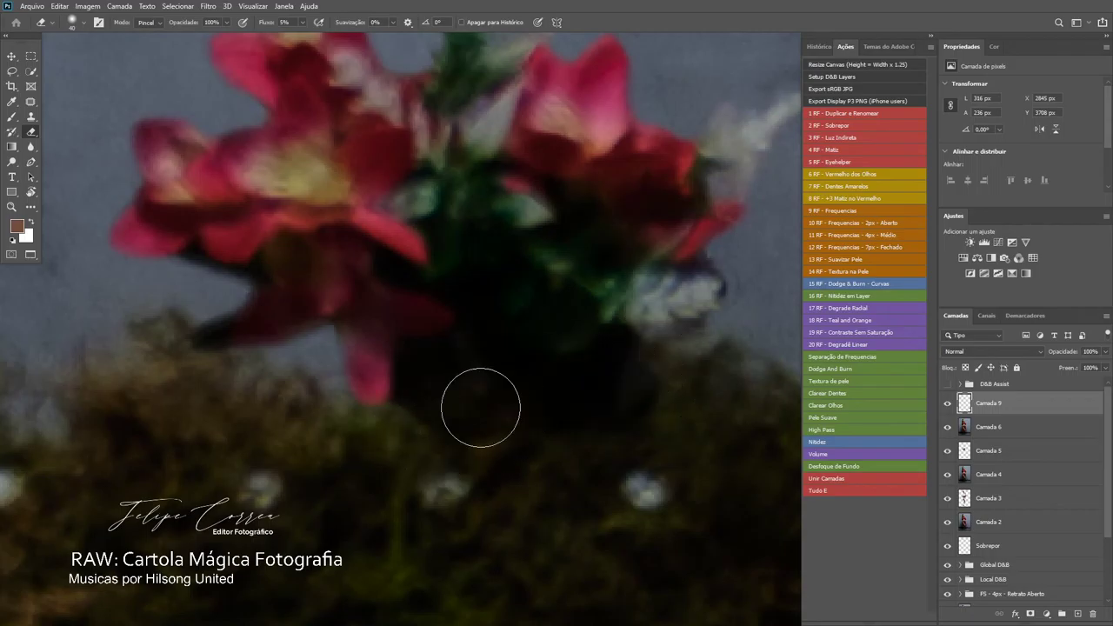
- Set the eraser flow to 25% and erase the pot's lower edge so it blends into the moss
click(303, 23)
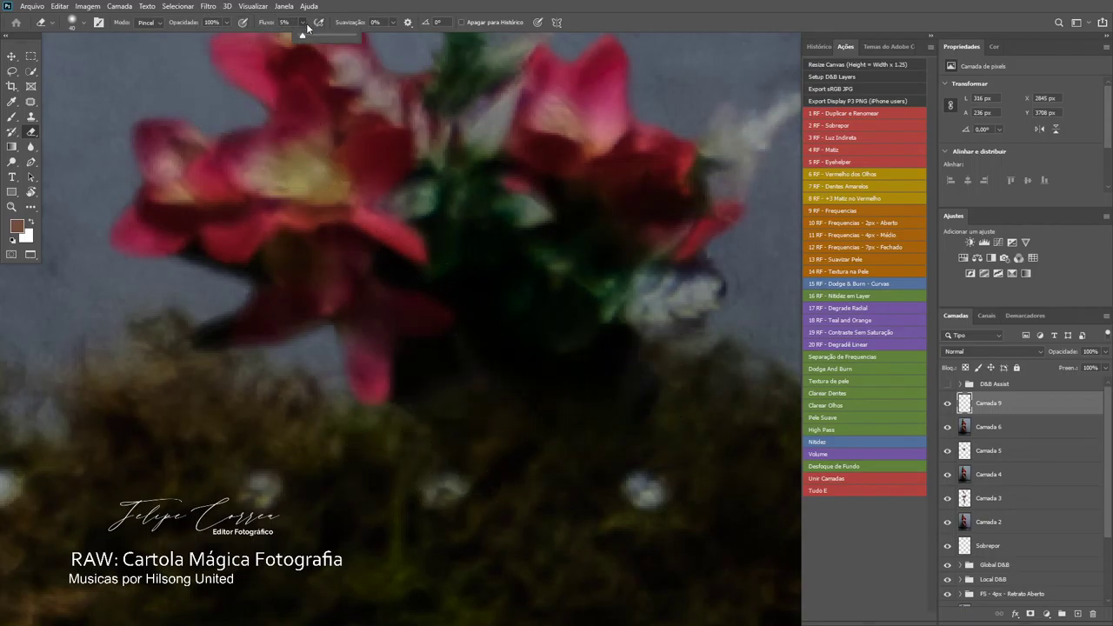
drag(307, 35, 318, 35)
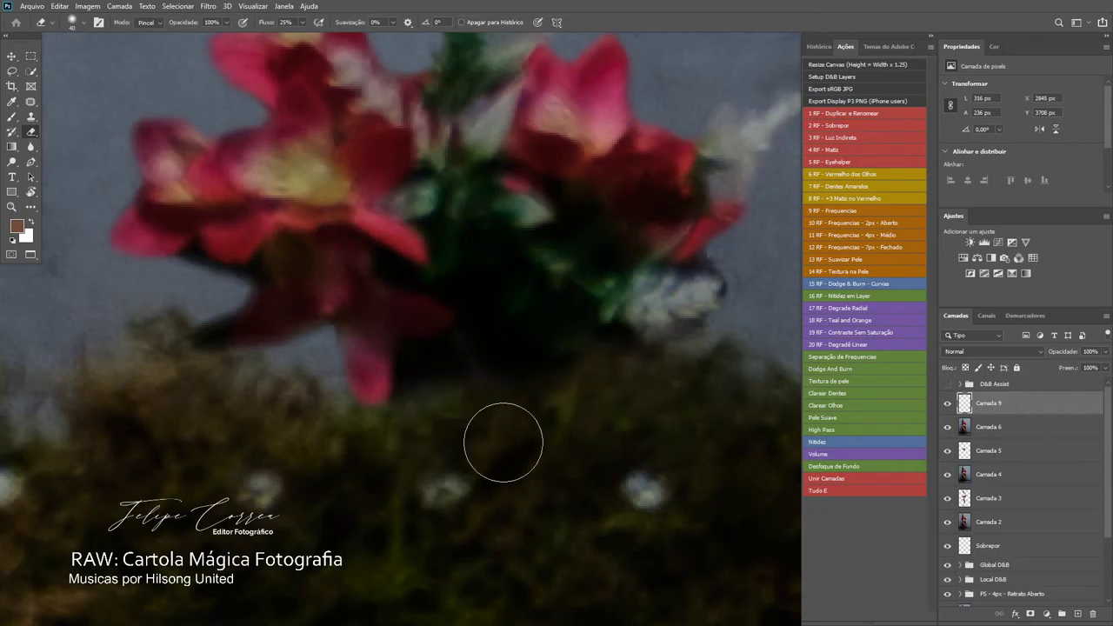
mouse_move(504, 443)
mouse_down()
mouse_move(616, 403)
mouse_move(496, 431)
mouse_move(486, 485)
mouse_up()
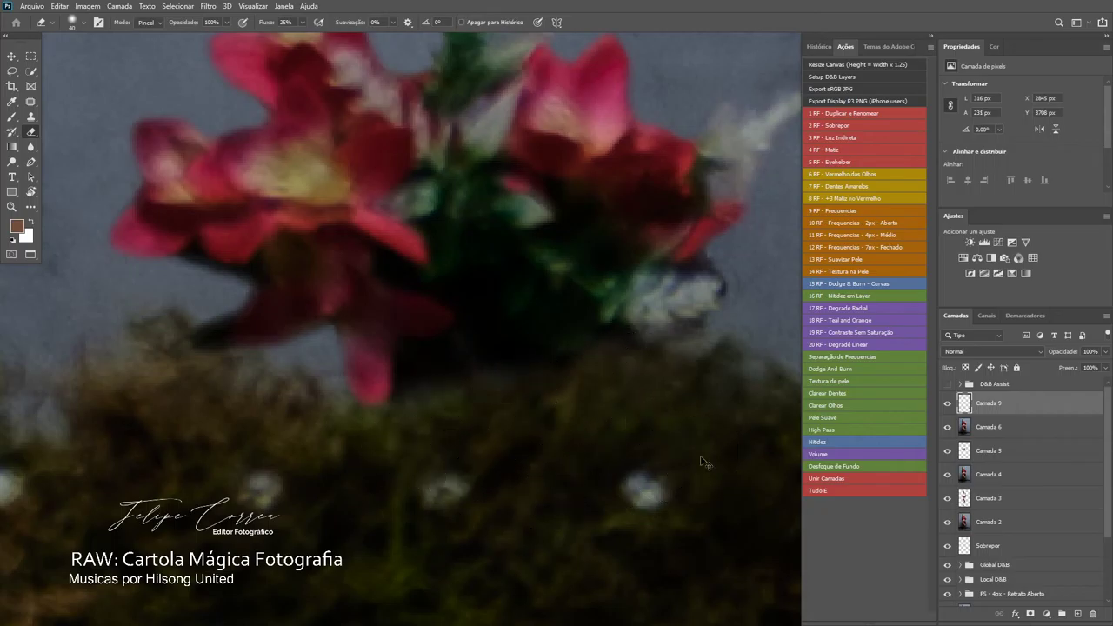
- Examine the whole portrait to check how the added flowers blend into the scene
key(ctrl+minus)
key(ctrl+minus)
key(ctrl+minus)
key(ctrl+minus)
key(ctrl+minus)
key(ctrl+minus)
key(ctrl+minus)
key(ctrl+minus)
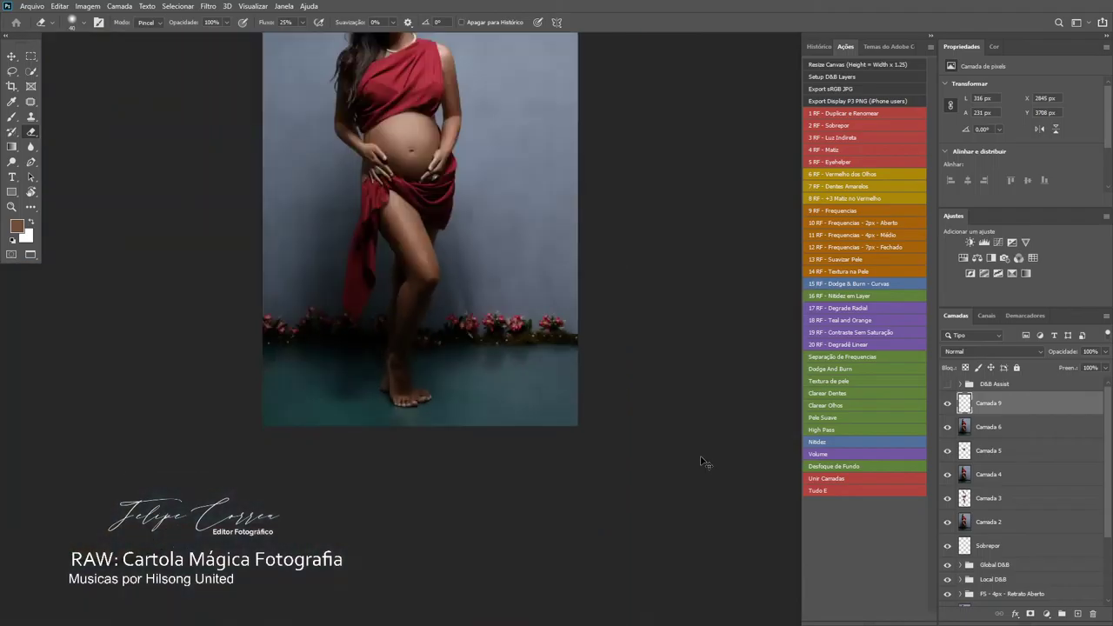
key(ctrl+minus)
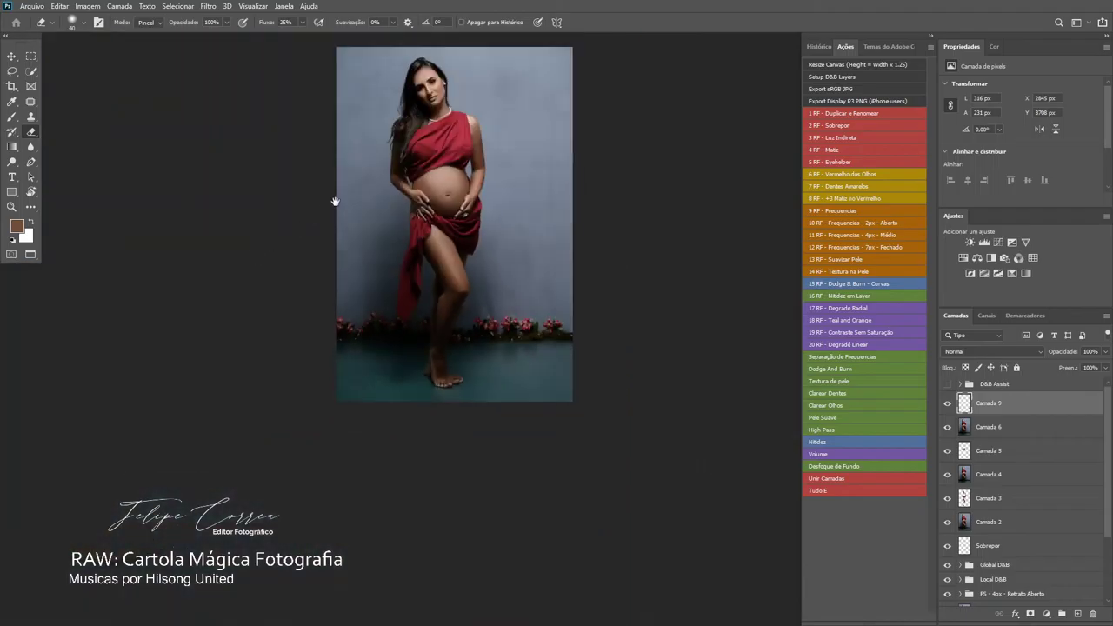
drag(335, 201, 346, 253)
key(ctrl+plus)
drag(216, 302, 293, 256)
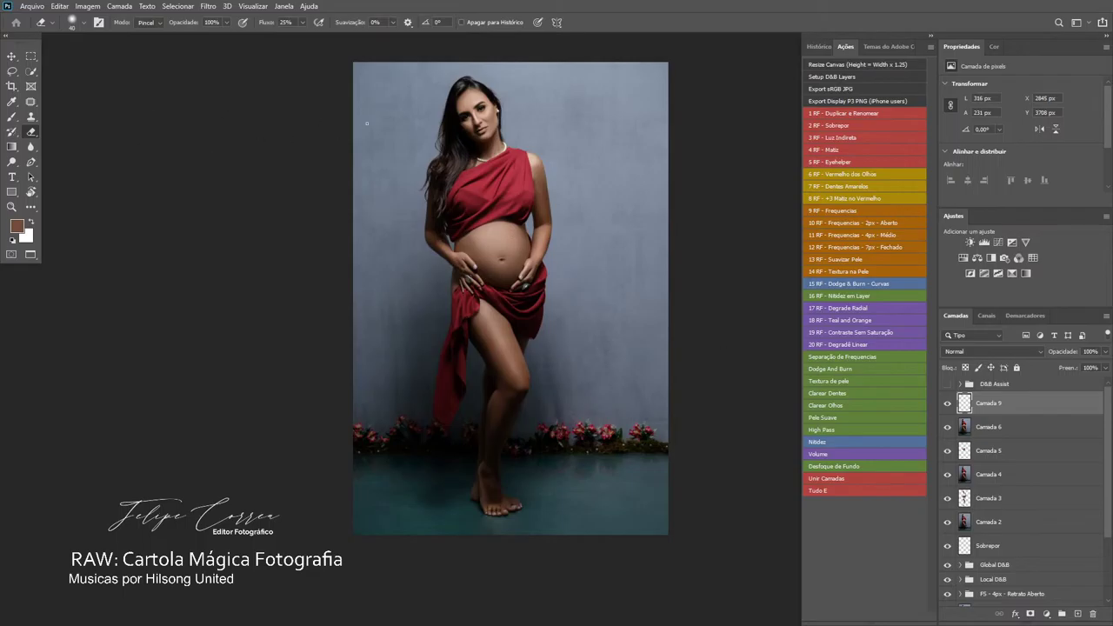
click(8, 57)
drag(505, 132, 507, 143)
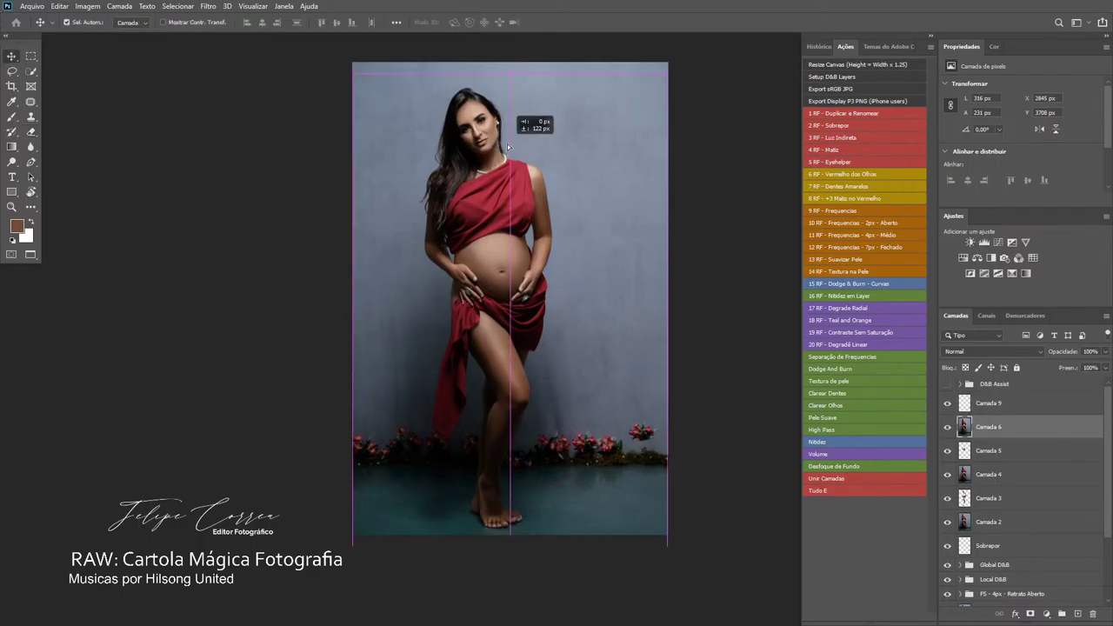
scroll(769, 317, up, 2)
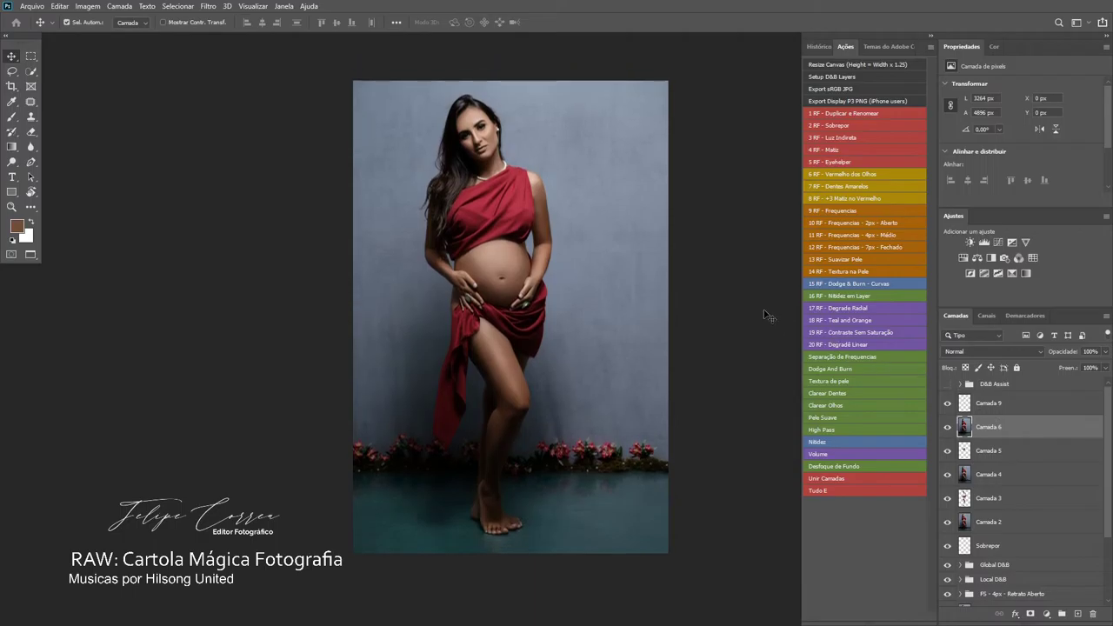
- Crop the portrait slightly inside its edges using the original ratio with content-aware fill enabled
click(930, 36)
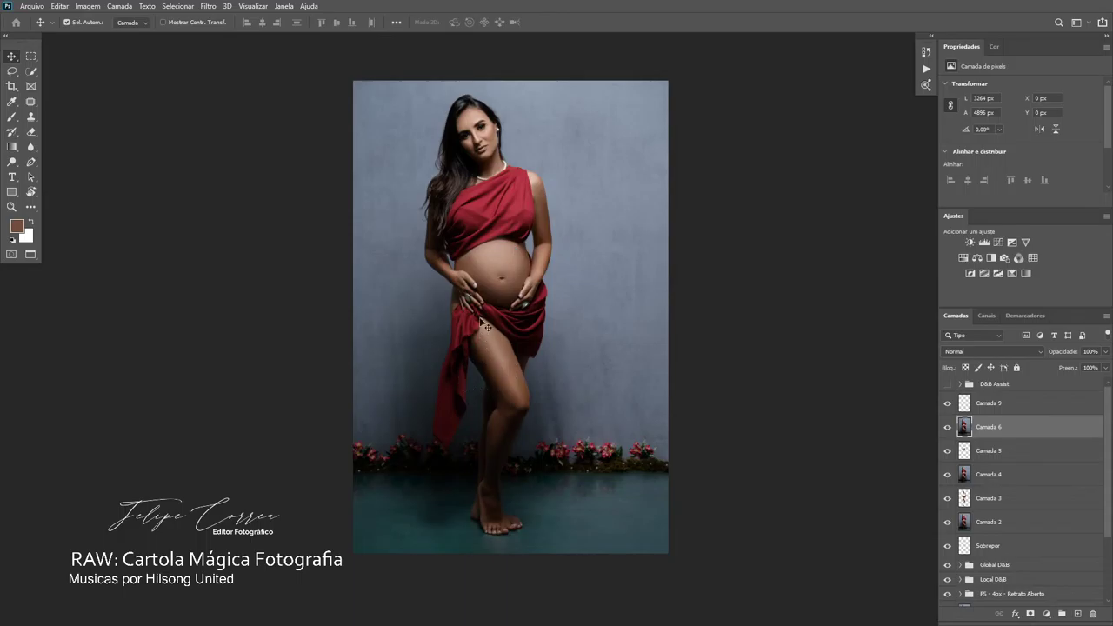
drag(486, 305, 513, 313)
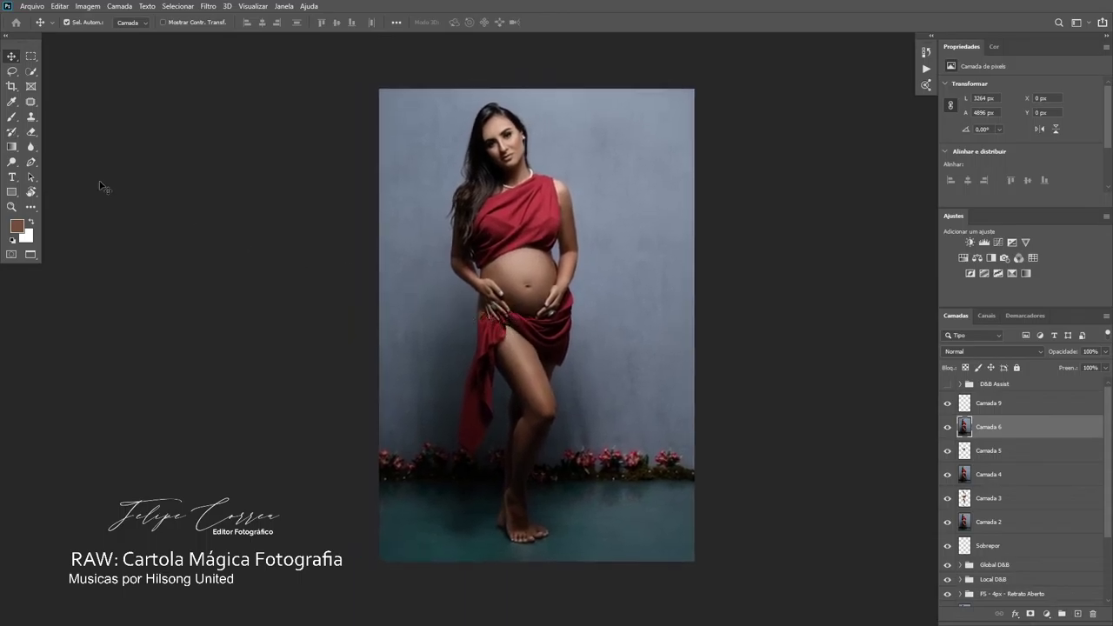
click(12, 86)
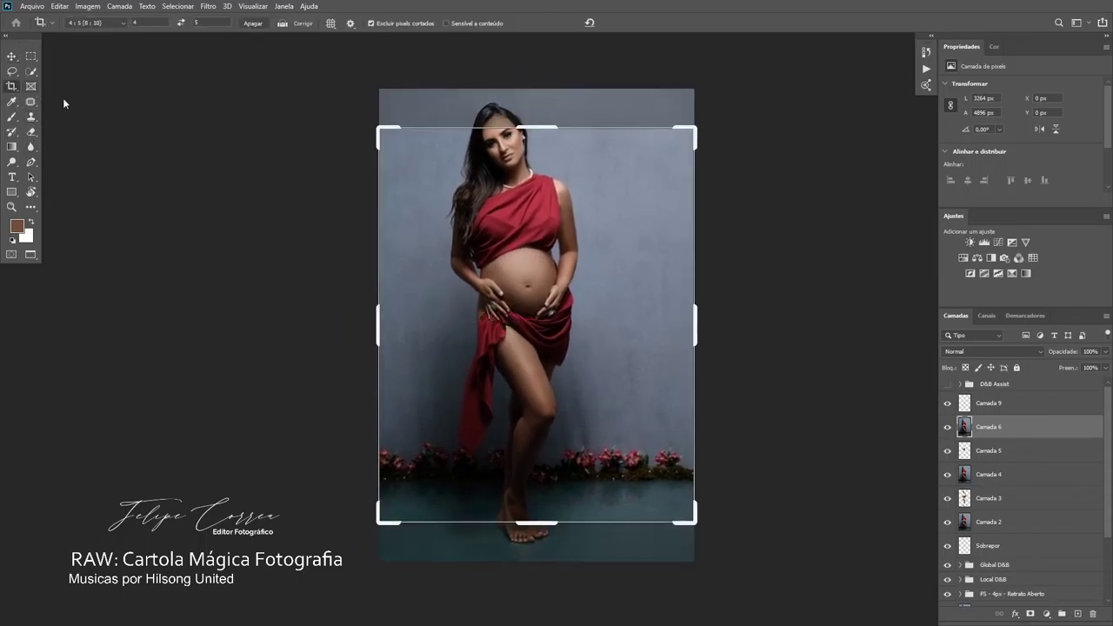
click(108, 23)
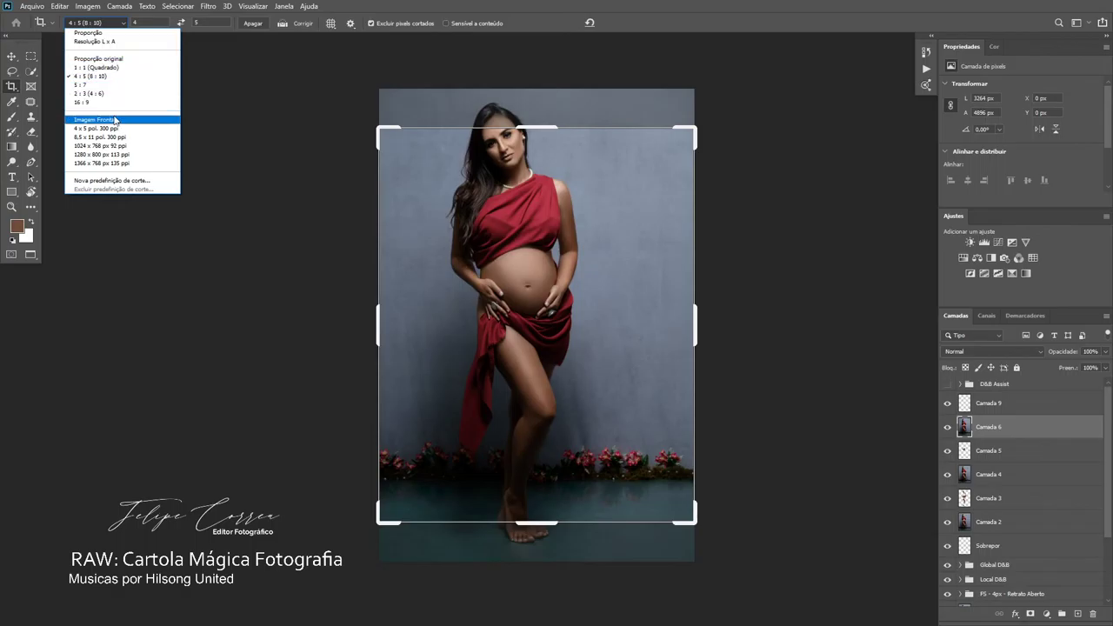
click(98, 58)
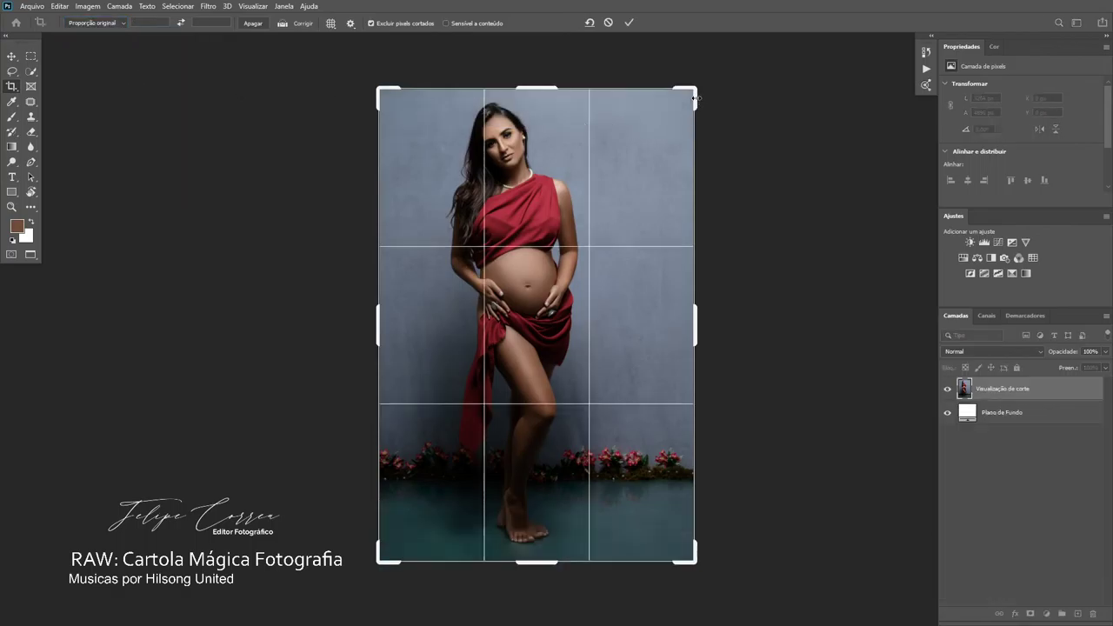
mouse_move(695, 98)
mouse_down()
mouse_move(706, 81)
mouse_move(687, 100)
mouse_move(694, 95)
mouse_up()
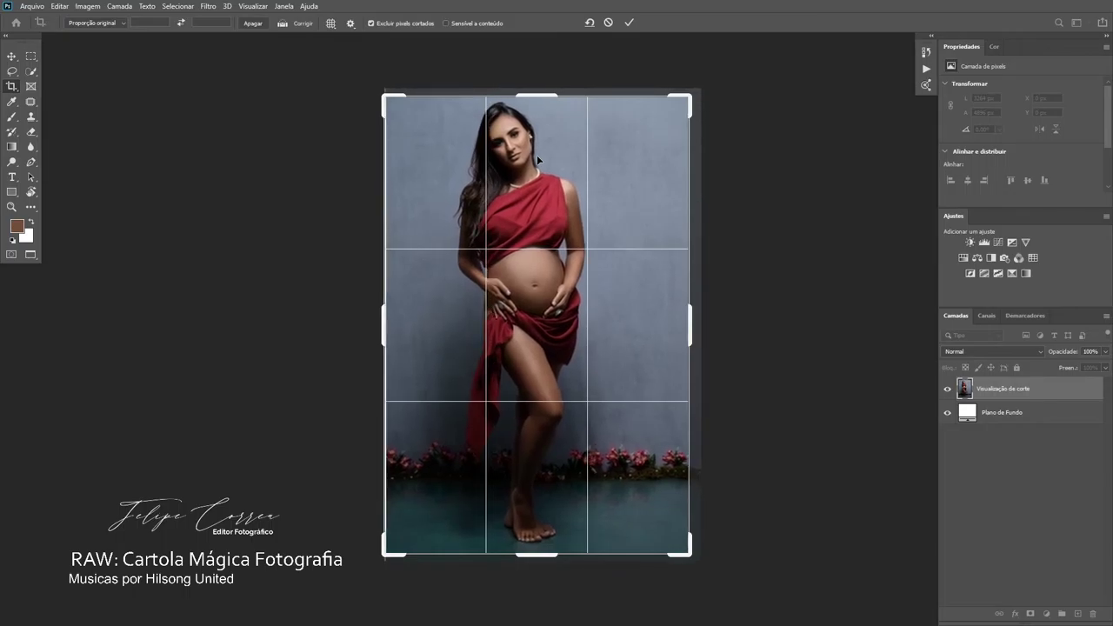
click(450, 24)
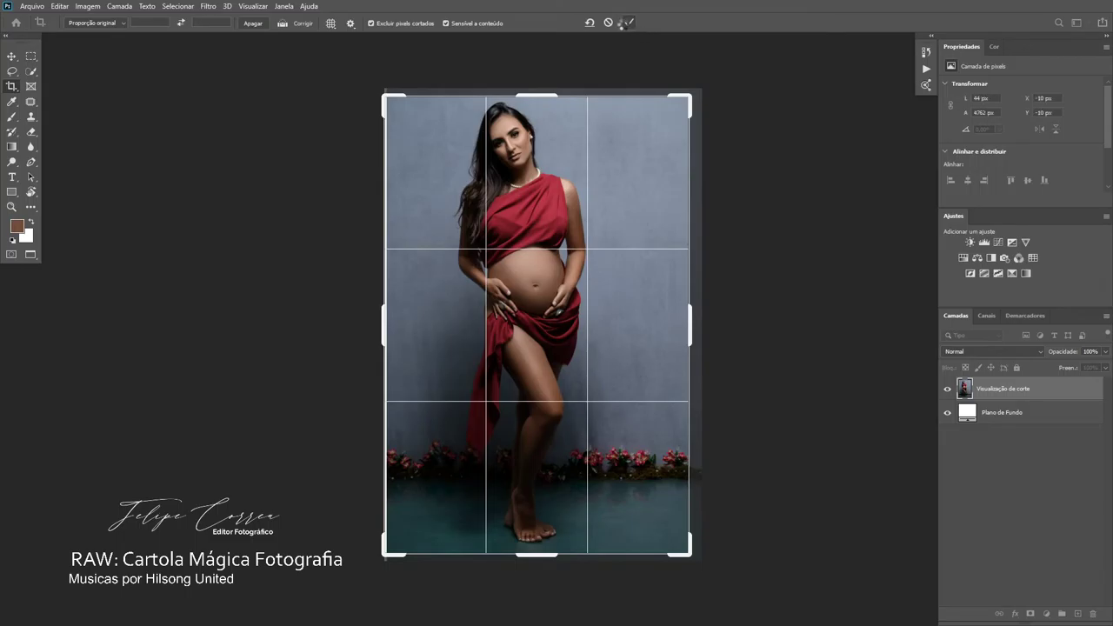
click(628, 23)
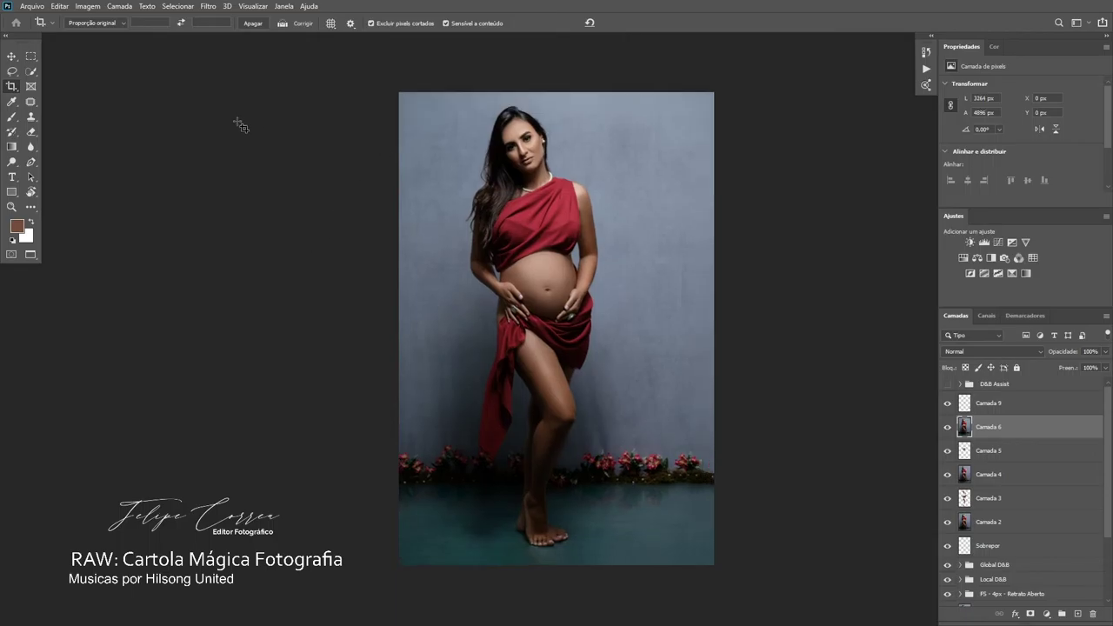
- Crop the portrait again at the original ratio to 3161 × 4742 px, shifting the frame to add wall space beside her hair with content-aware fill
click(15, 88)
drag(705, 102, 704, 100)
key(Down)
key(Down)
key(Down)
key(Down)
key(Down)
key(Down)
key(Down)
key(Down)
key(Down)
key(Down)
key(Down)
key(Down)
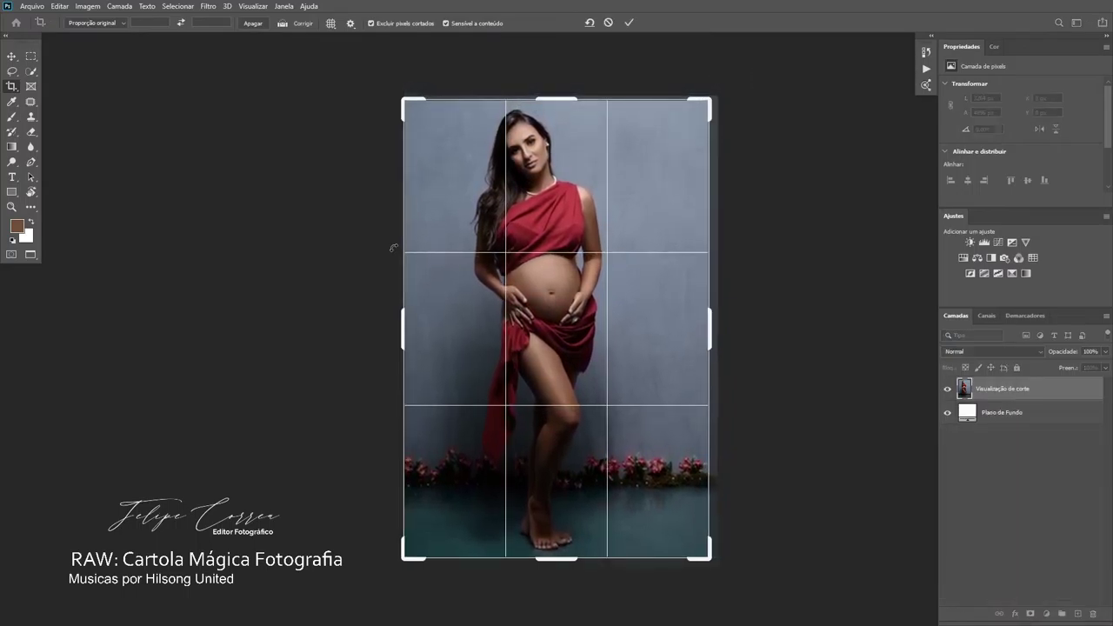
key(Right)
key(Right)
key(Right)
key(Right)
key(Right)
key(Right)
key(Right)
key(Right)
key(Right)
key(Right)
key(Right)
key(Right)
key(Right)
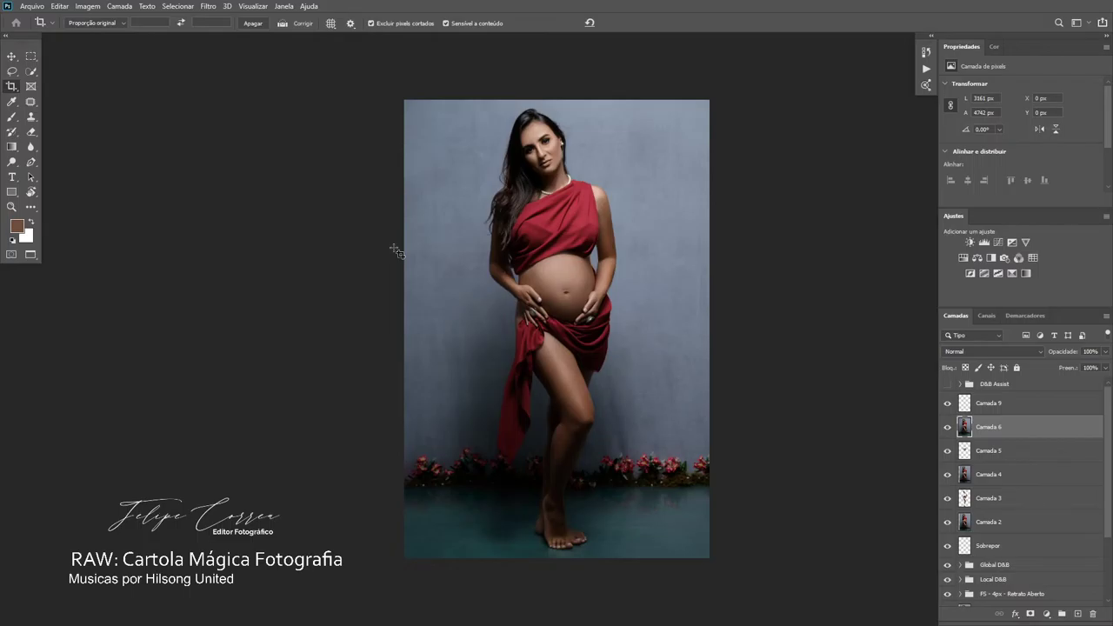
- Patch the wall area just above the flowers beside the hanging red fabric with the Patch tool
key(ctrl+plus)
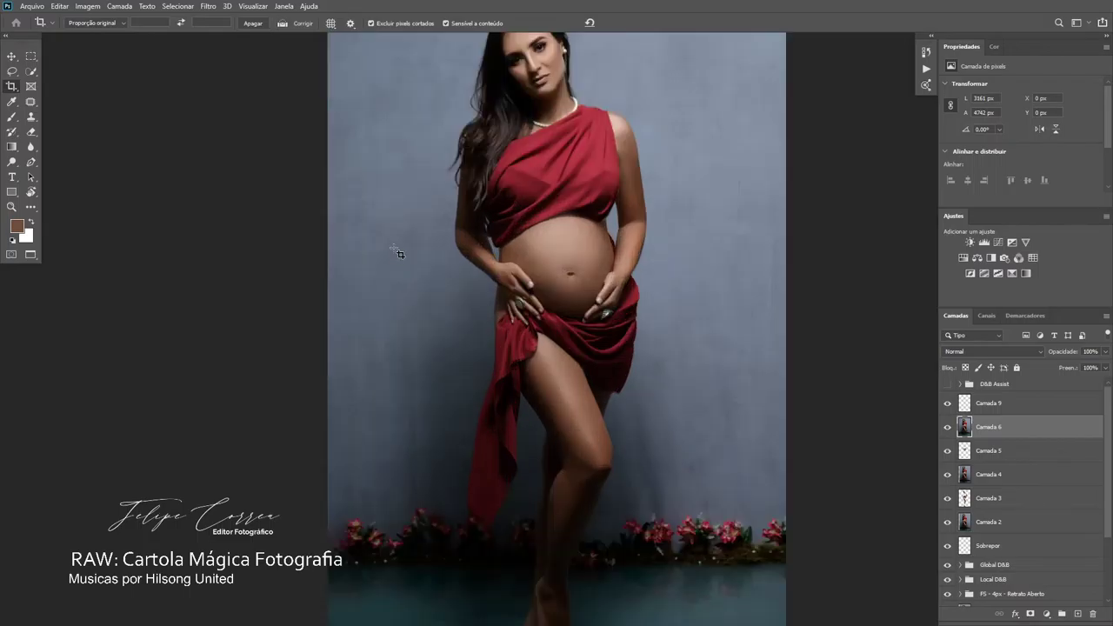
click(31, 103)
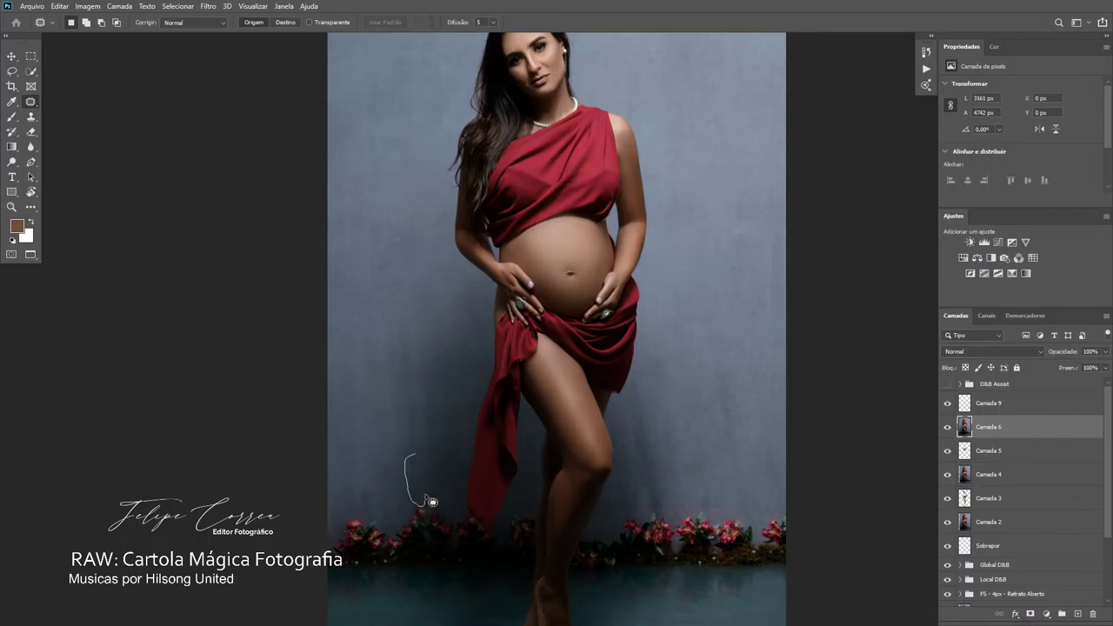
drag(432, 502, 426, 503)
key(ctrl+minus)
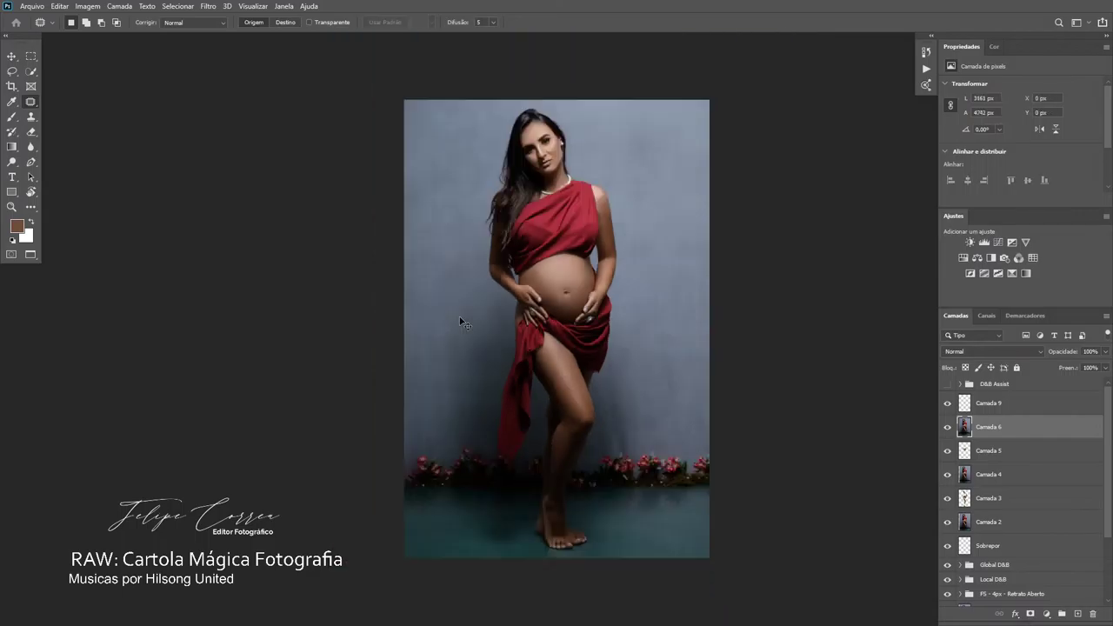
key(ctrl+minus)
key(ctrl+plus)
- Group all layers from Camada 9 down to Camada 1 and stamp the visible image into a new layer above the group
click(996, 407)
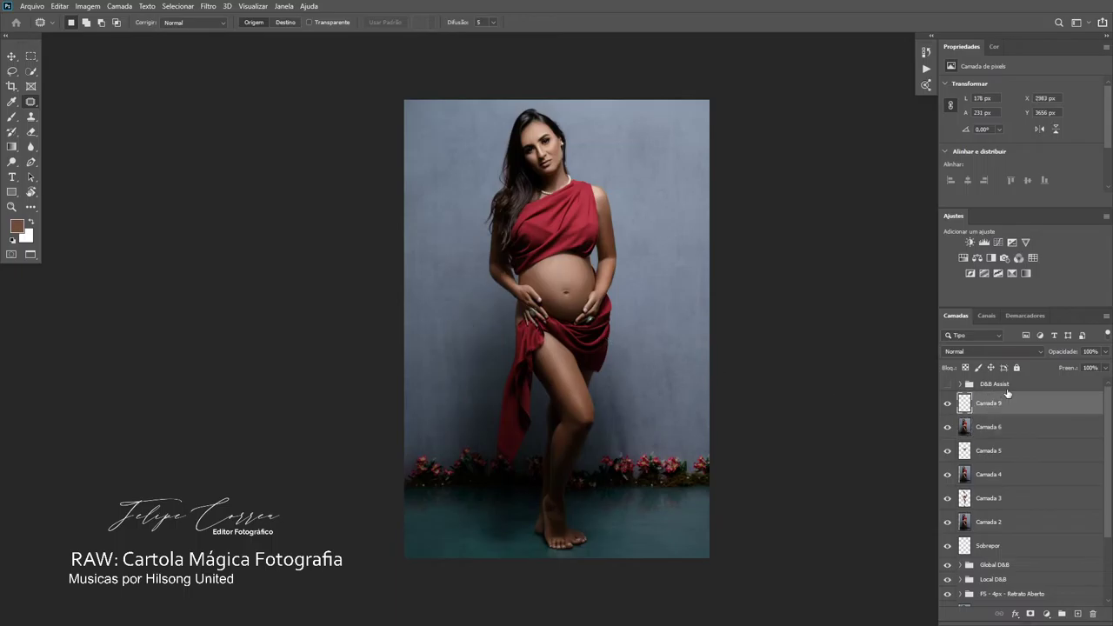
click(1007, 385)
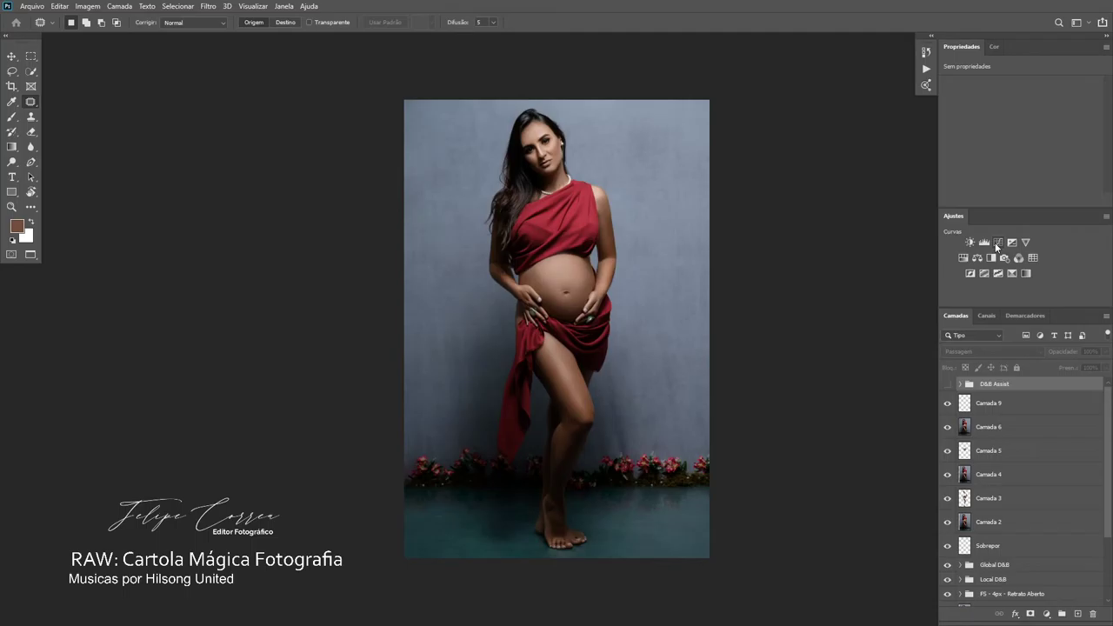
click(995, 403)
scroll(1009, 522, down, 5)
shift+click(1018, 571)
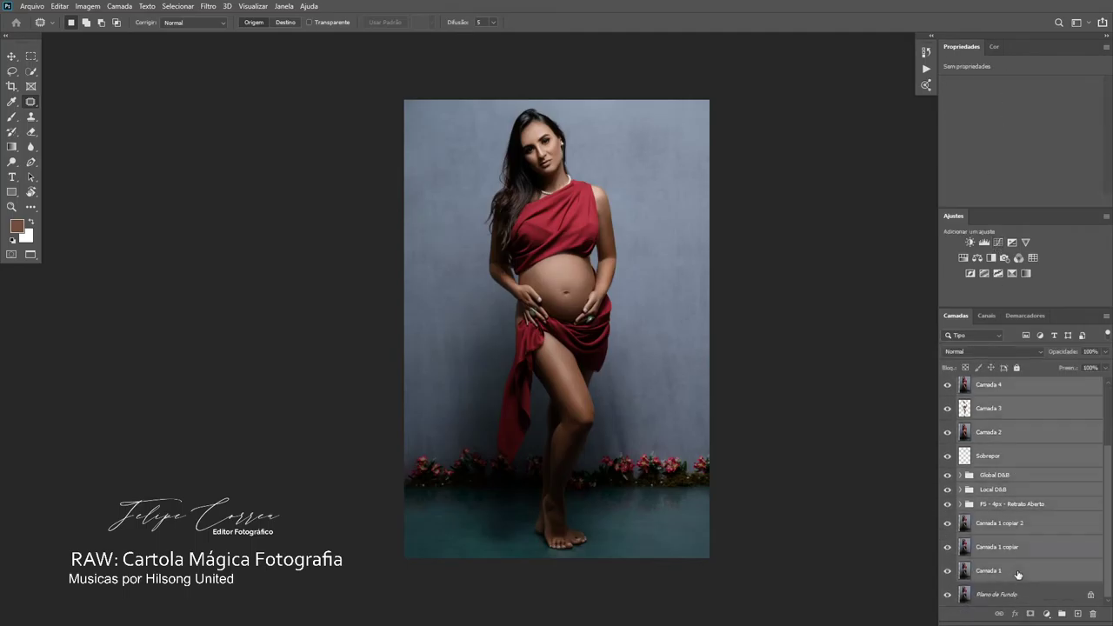
key(ctrl+g)
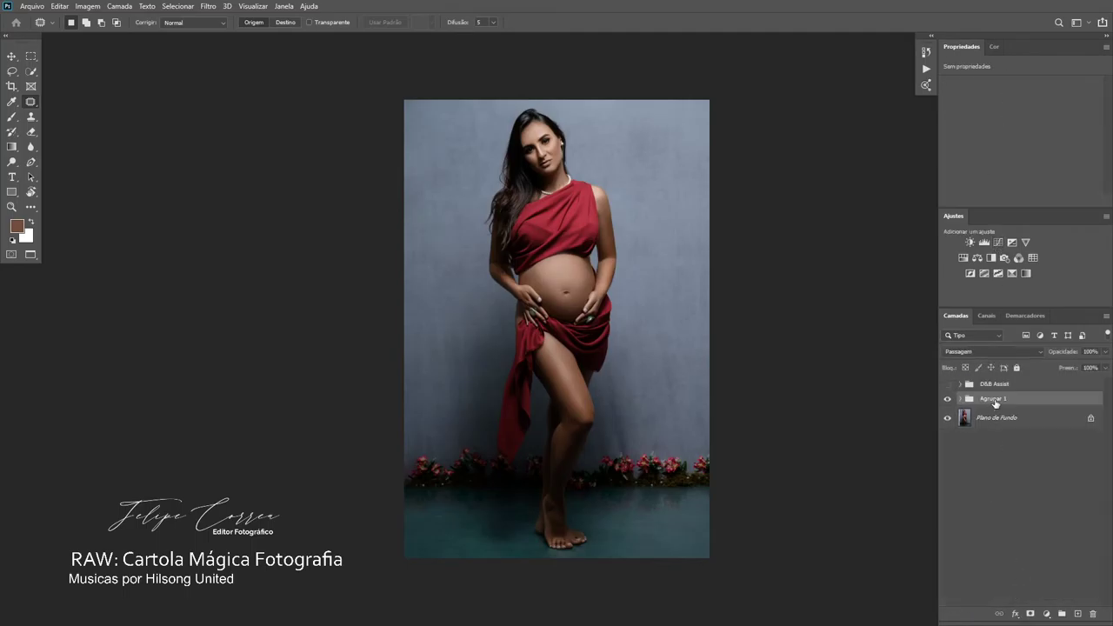
key(ctrl+shift+alt+e)
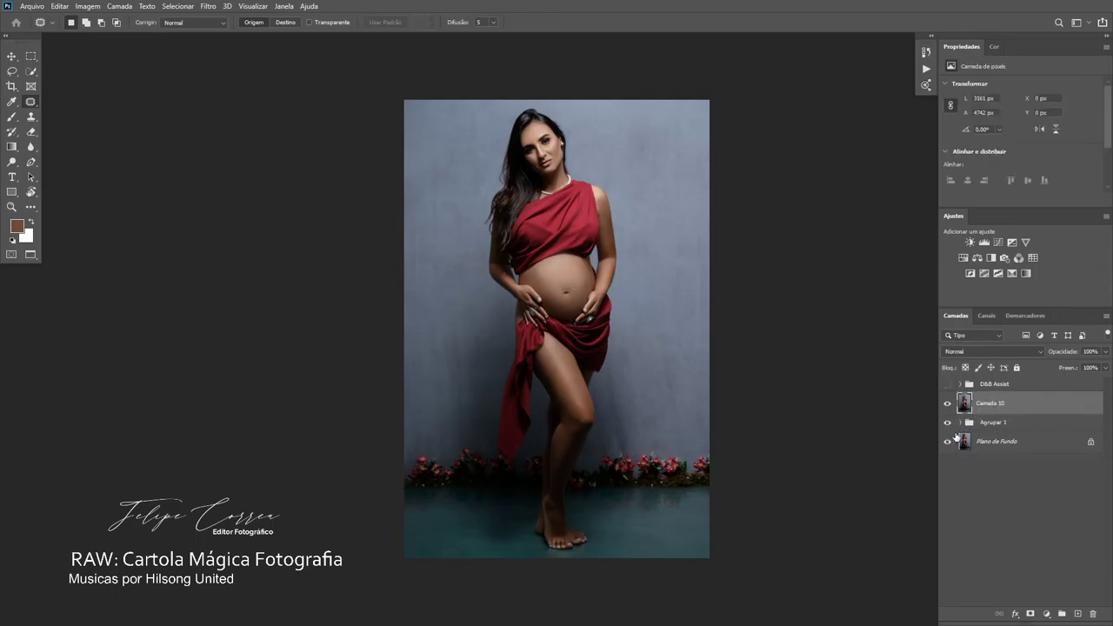
- Hide the Agrupar 1 group and toggle the visibility of Camada 10 to compare the edited portrait with the original background layer
click(947, 403)
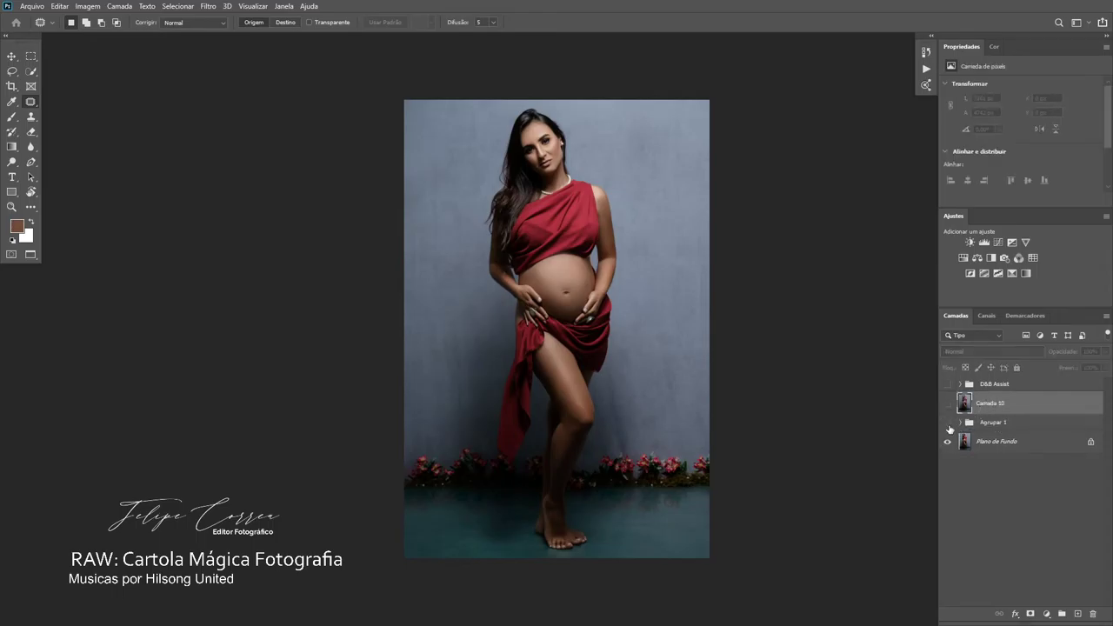
click(947, 422)
click(947, 405)
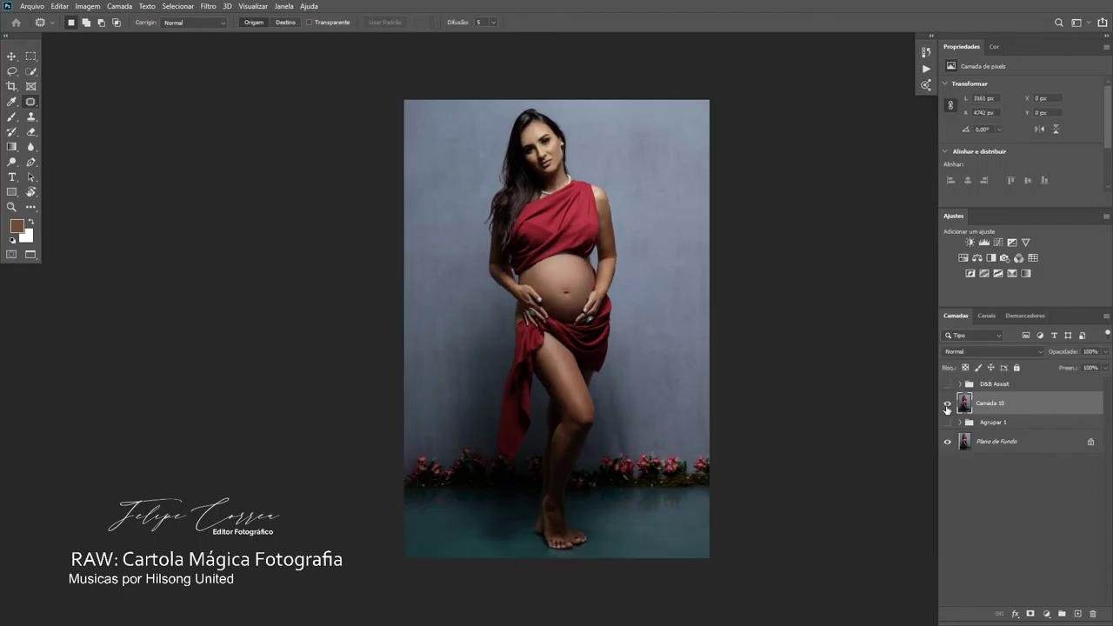
click(947, 405)
click(947, 405)
click(948, 405)
click(947, 406)
click(947, 406)
click(947, 406)
click(947, 406)
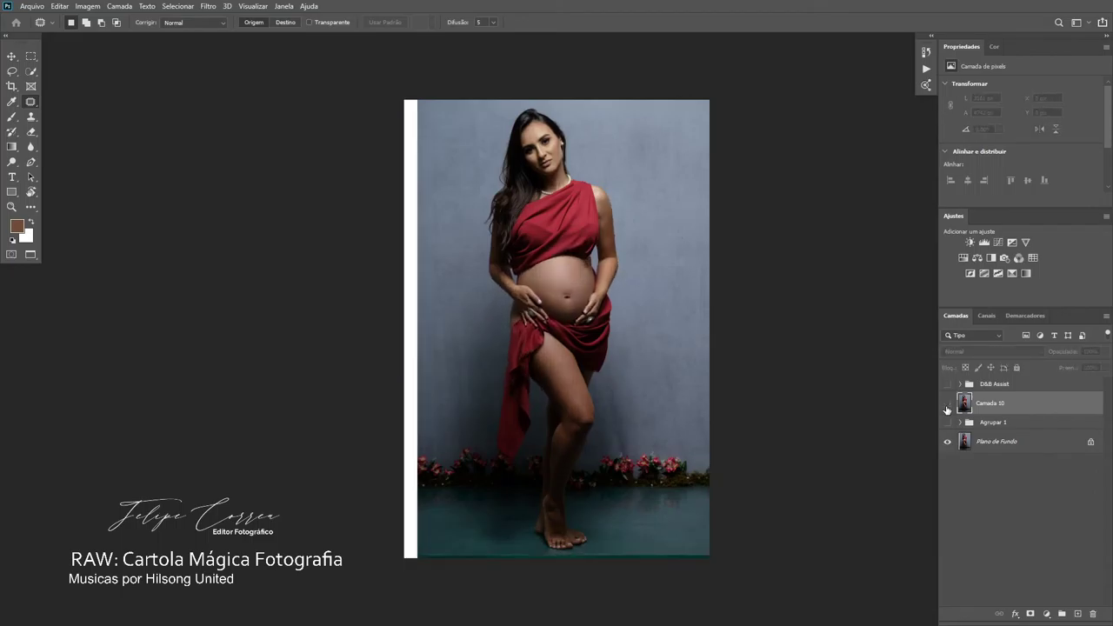
click(947, 405)
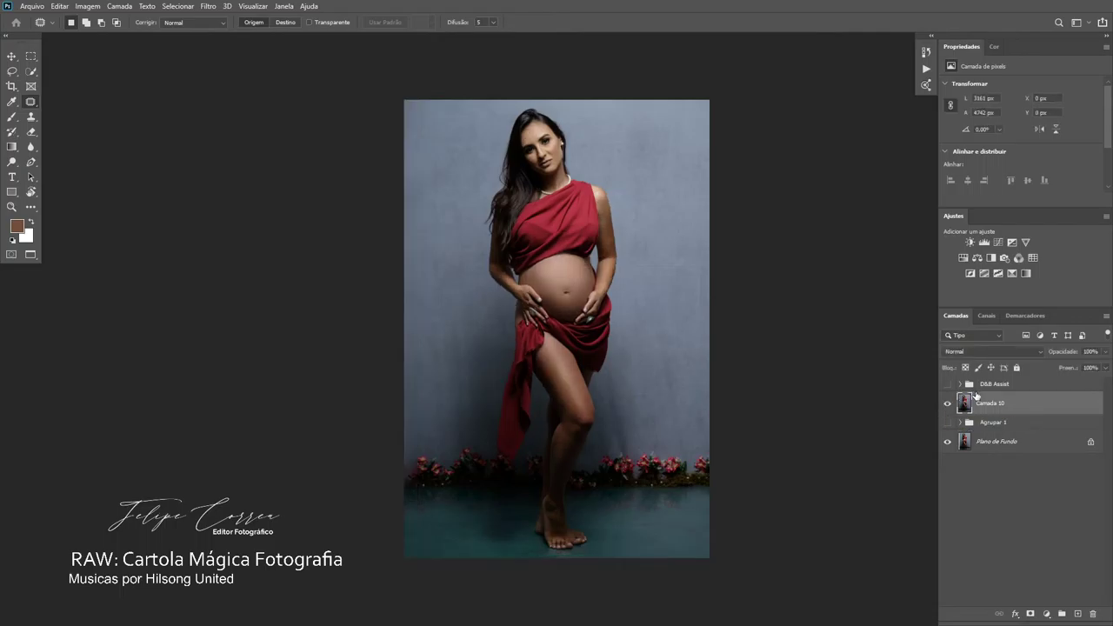
- Add a Selective Color adjustment above Camada 10 and fine-tune the cyan, magenta and yellow amounts of the reds
click(1014, 274)
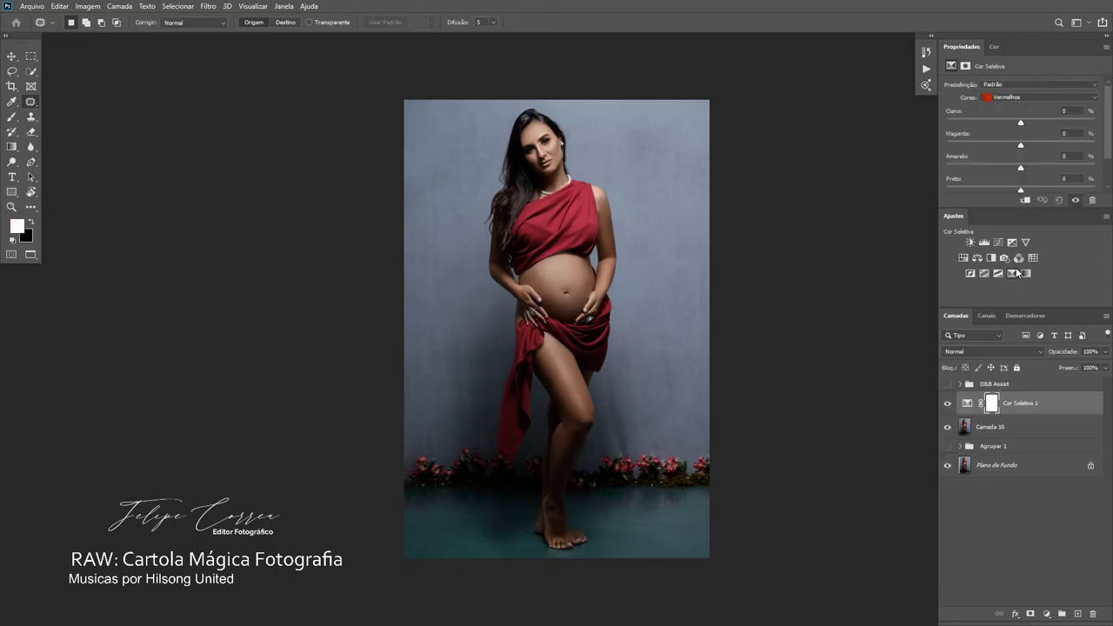
click(1020, 122)
drag(1019, 126, 1019, 142)
mouse_move(1021, 167)
mouse_down()
mouse_move(1033, 170)
mouse_move(1021, 170)
mouse_up()
- Fine-tune the cyan, magenta and yellow amounts of the yellows in the Selective Color adjustment
click(1017, 98)
click(1016, 119)
click(1017, 97)
click(1013, 108)
drag(1021, 122, 948, 147)
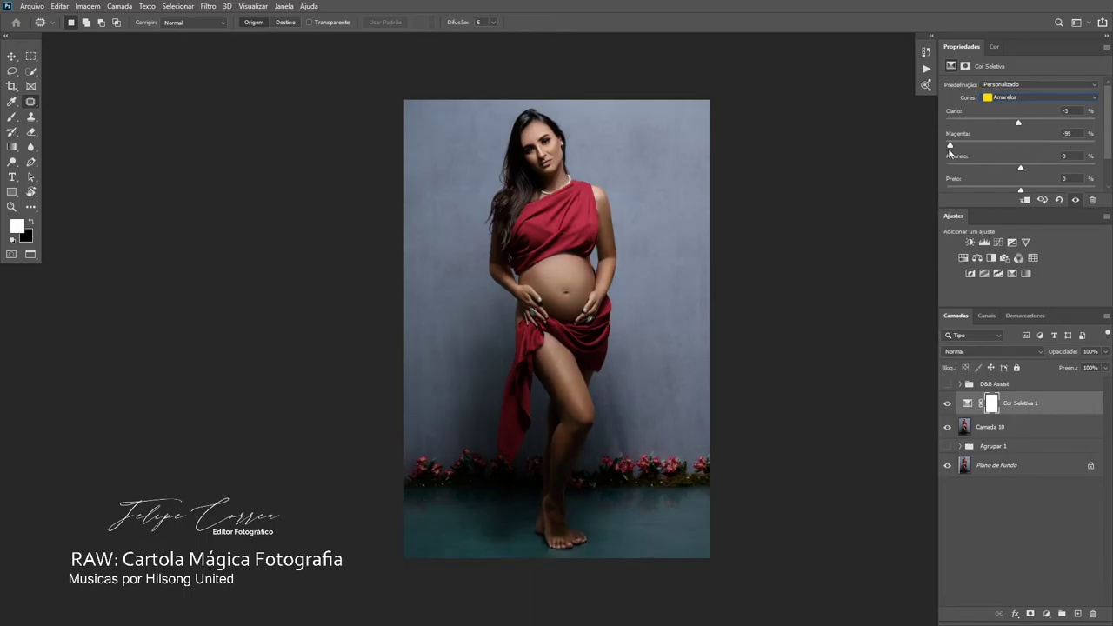
drag(1019, 157, 964, 167)
drag(1086, 166, 1043, 168)
drag(1026, 169, 1025, 169)
- Fine-tune the cyan, magenta and yellow amounts of the greens and cyans in the Selective Color adjustment
click(1009, 95)
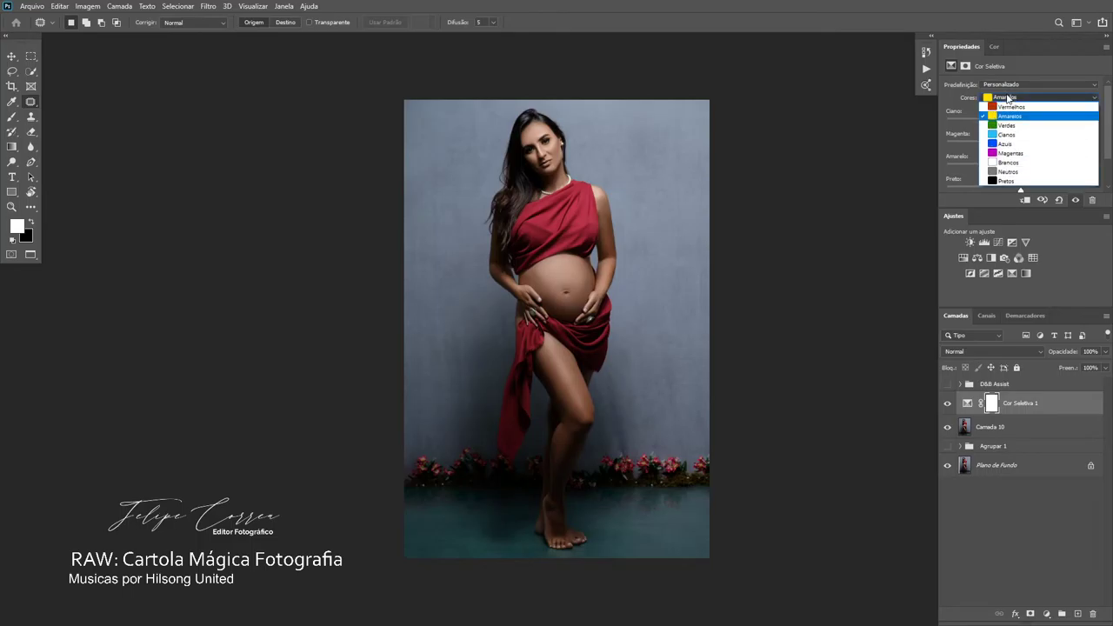
click(1009, 127)
drag(1022, 128, 1038, 165)
click(1019, 98)
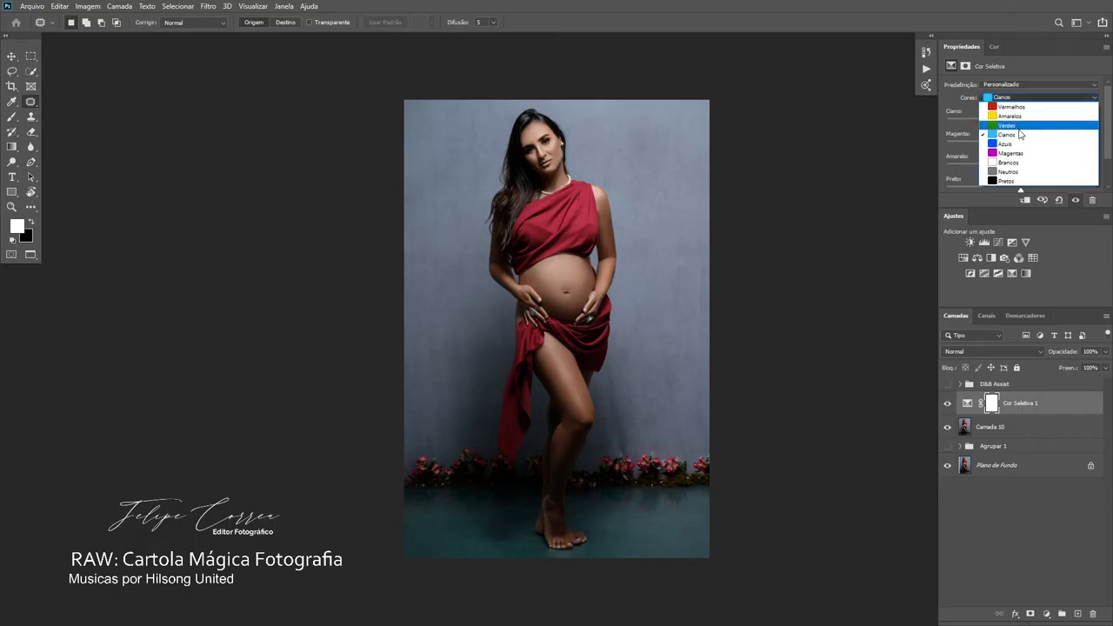
click(1019, 129)
drag(1020, 123, 1021, 169)
- Set the blues in the Selective Color adjustment to cyan +18, magenta +31 and yellow -15
click(1014, 100)
click(1015, 141)
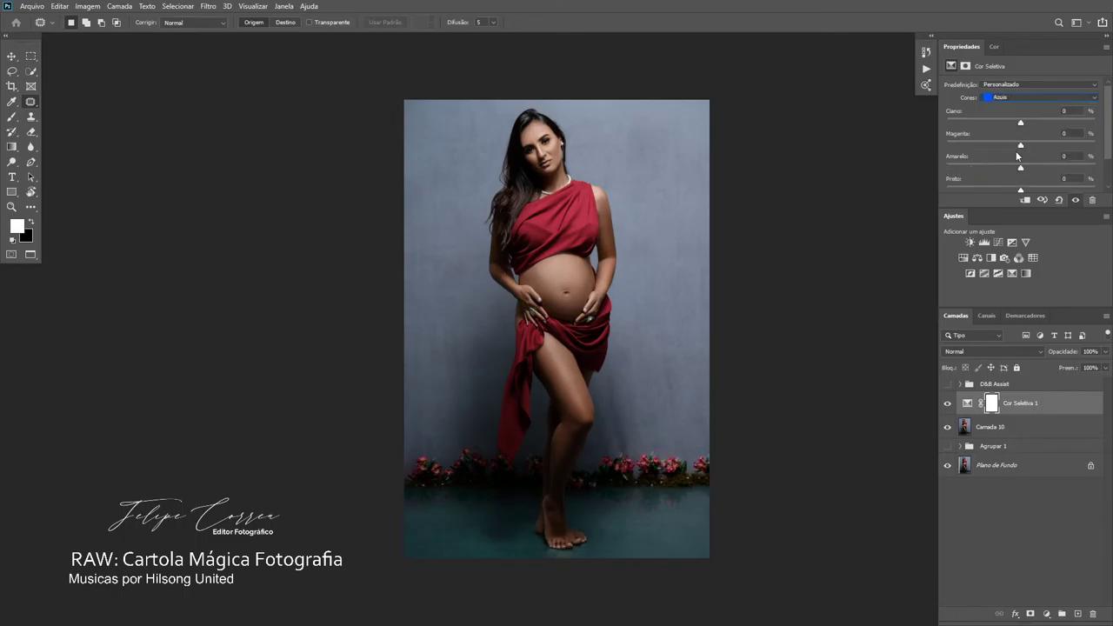
drag(1022, 127, 999, 167)
click(1010, 167)
click(1004, 97)
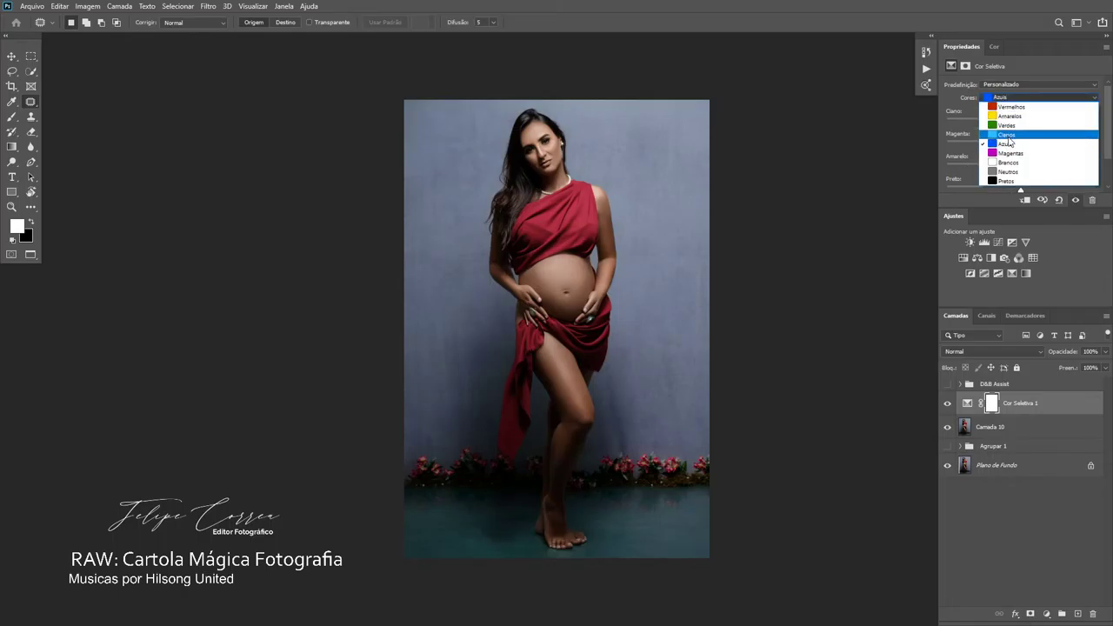
click(1022, 87)
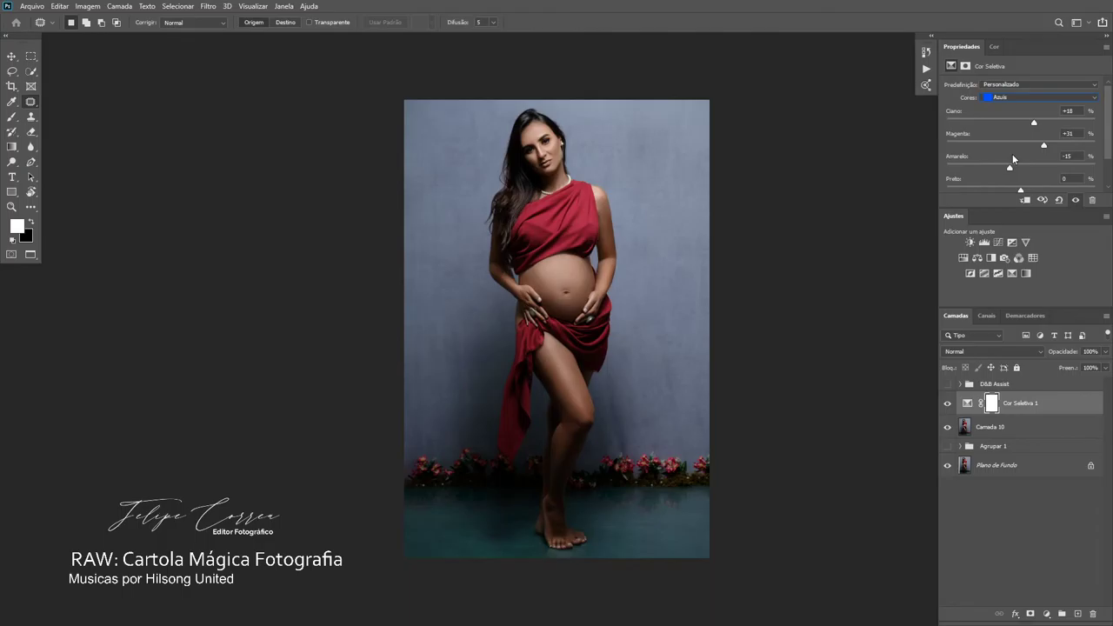
- Add a Curves adjustment with highlights raised from input 185 to output 203, darkened shadows, and the black point lifted to output 9
click(998, 243)
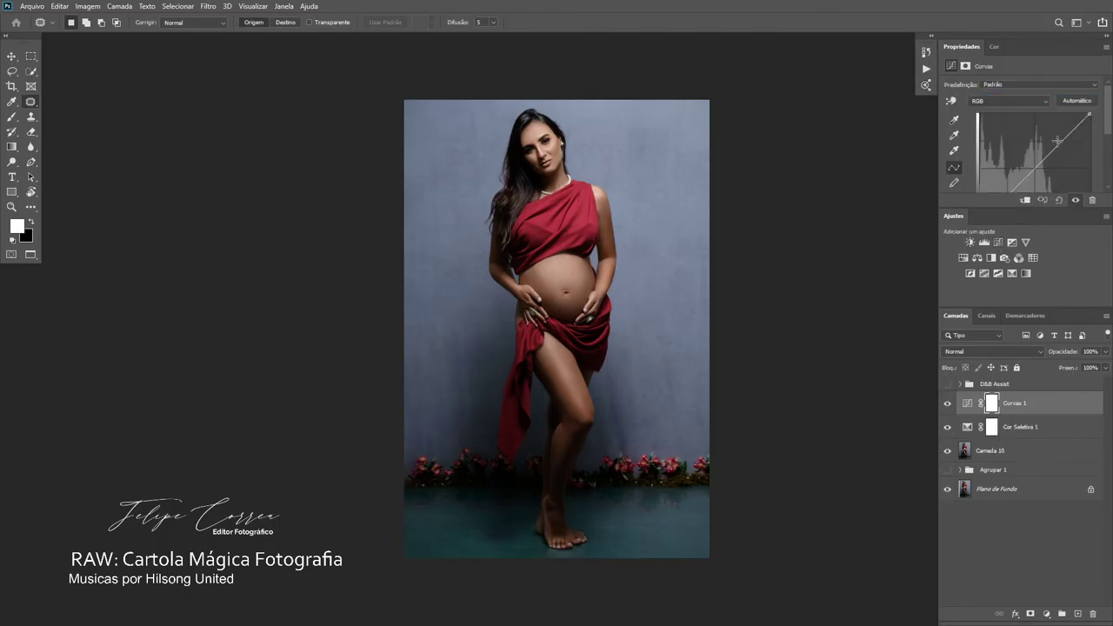
drag(1055, 145, 1106, 142)
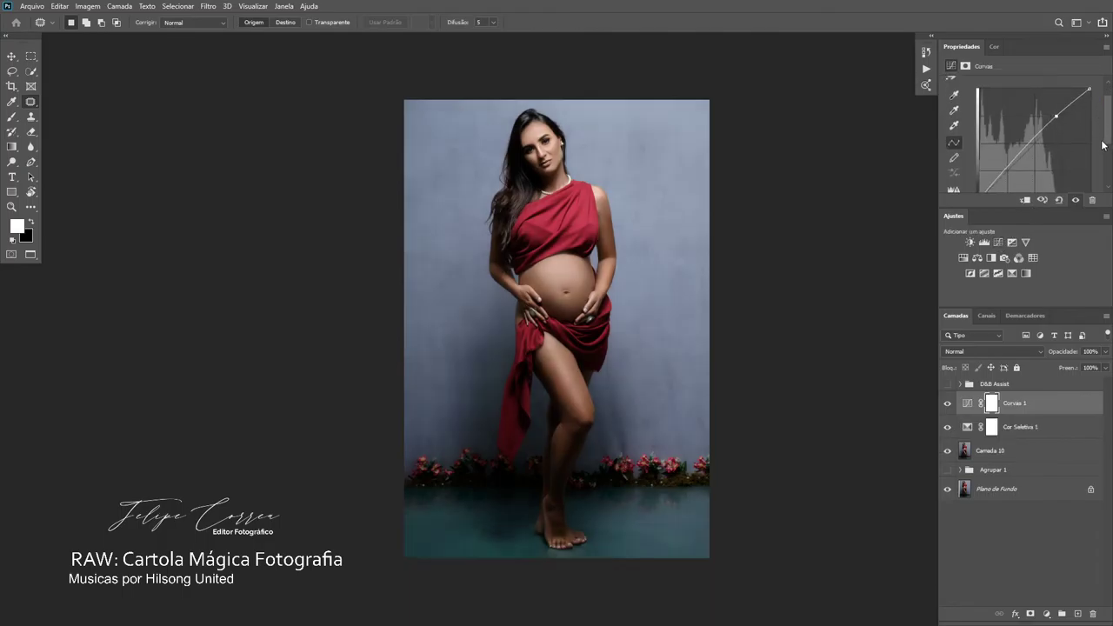
drag(1057, 116, 1059, 111)
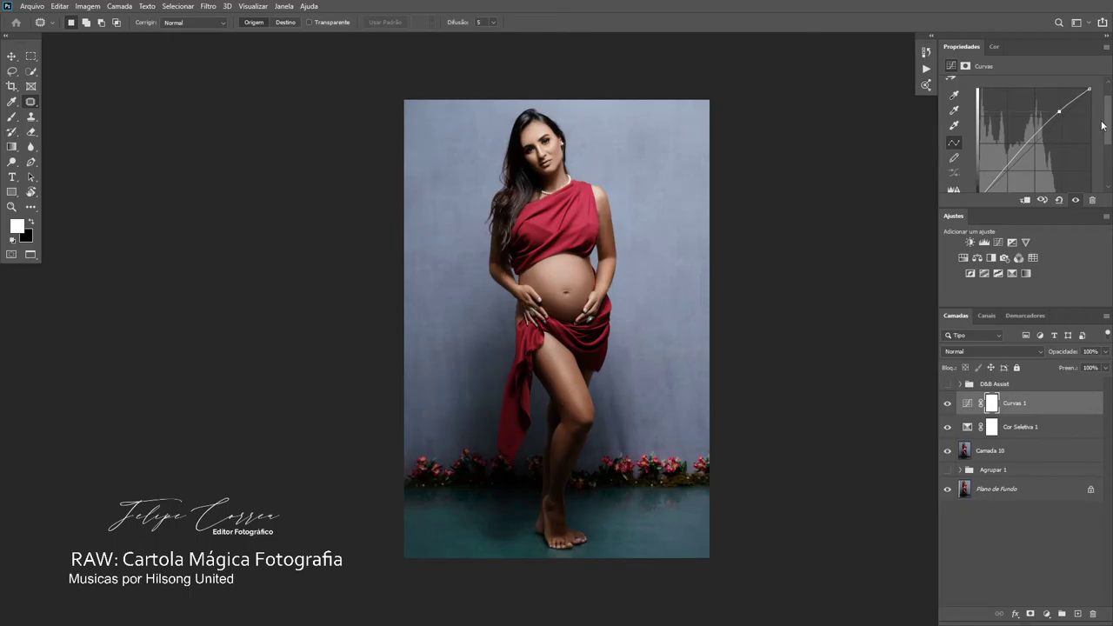
scroll(1010, 110, down, 3)
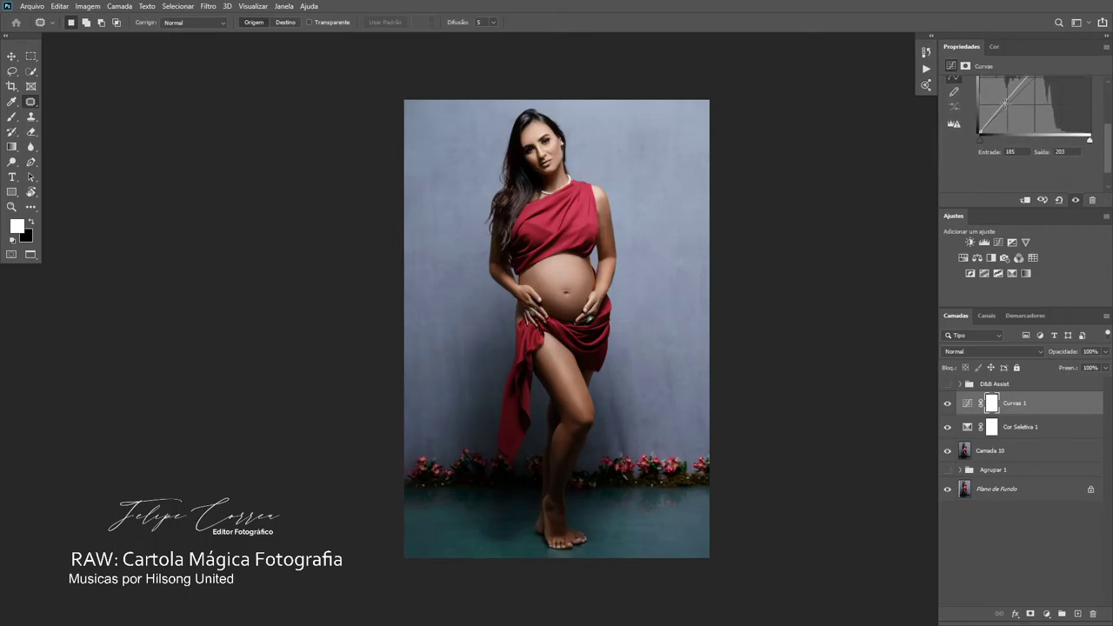
drag(1008, 104, 976, 128)
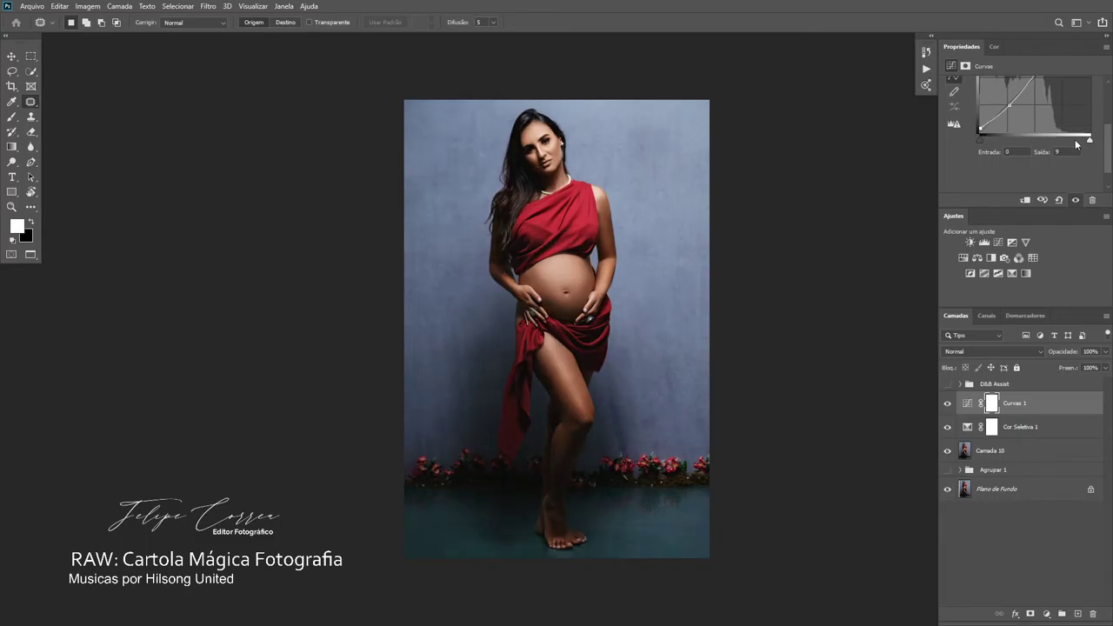
drag(1110, 142, 1111, 129)
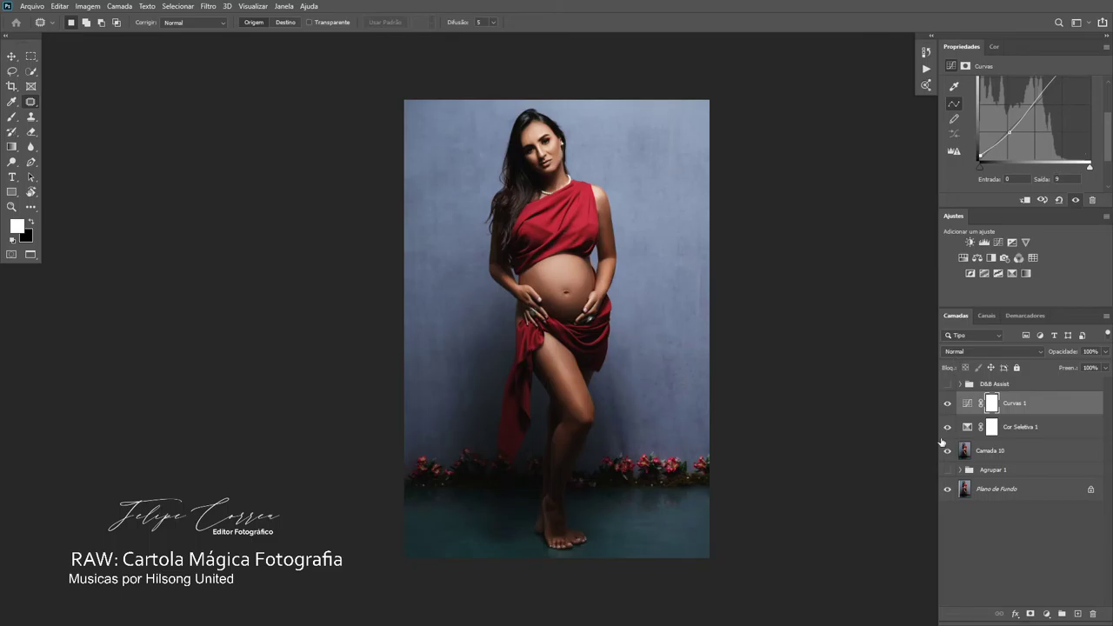
- Lower the opacity of Curvas 1 to 50% and toggle its visibility to compare the effect
click(948, 403)
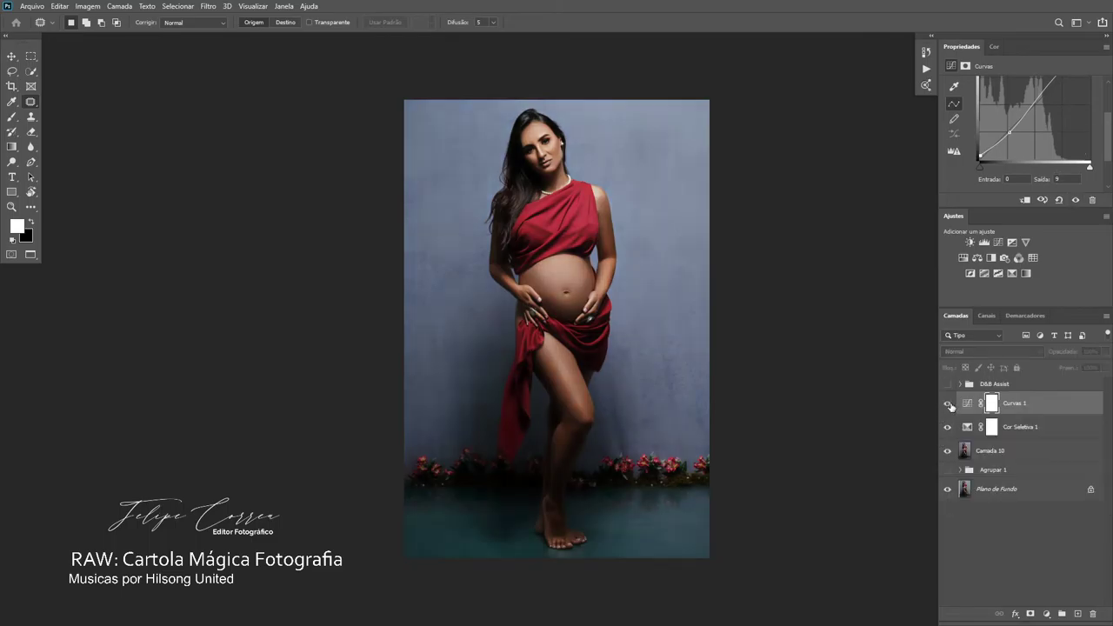
click(948, 404)
click(1105, 351)
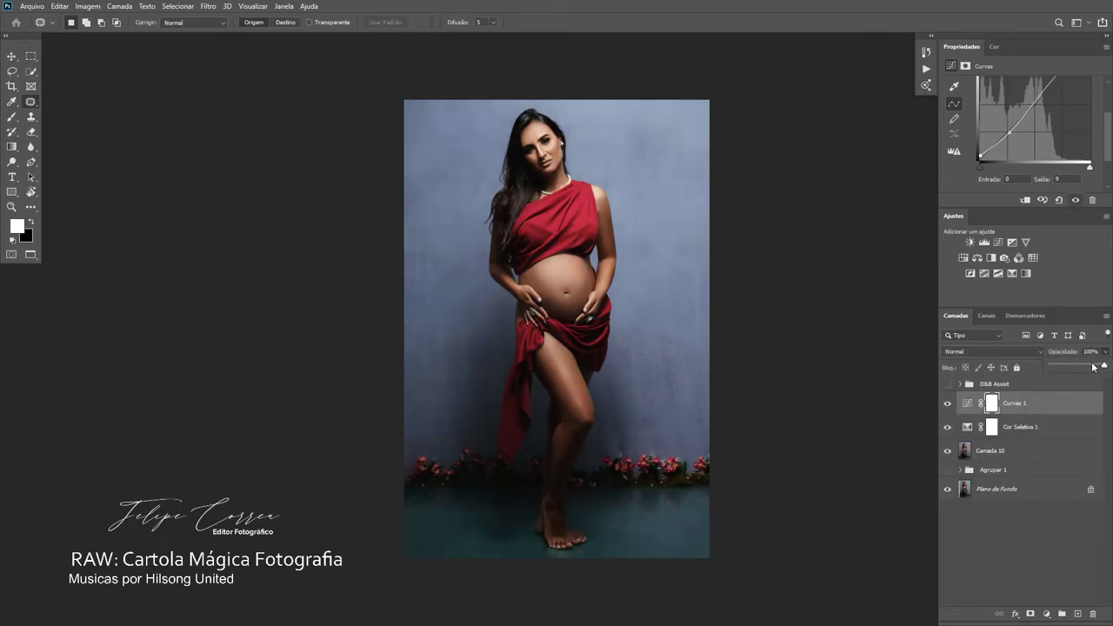
drag(1095, 368, 1079, 369)
click(948, 403)
click(948, 404)
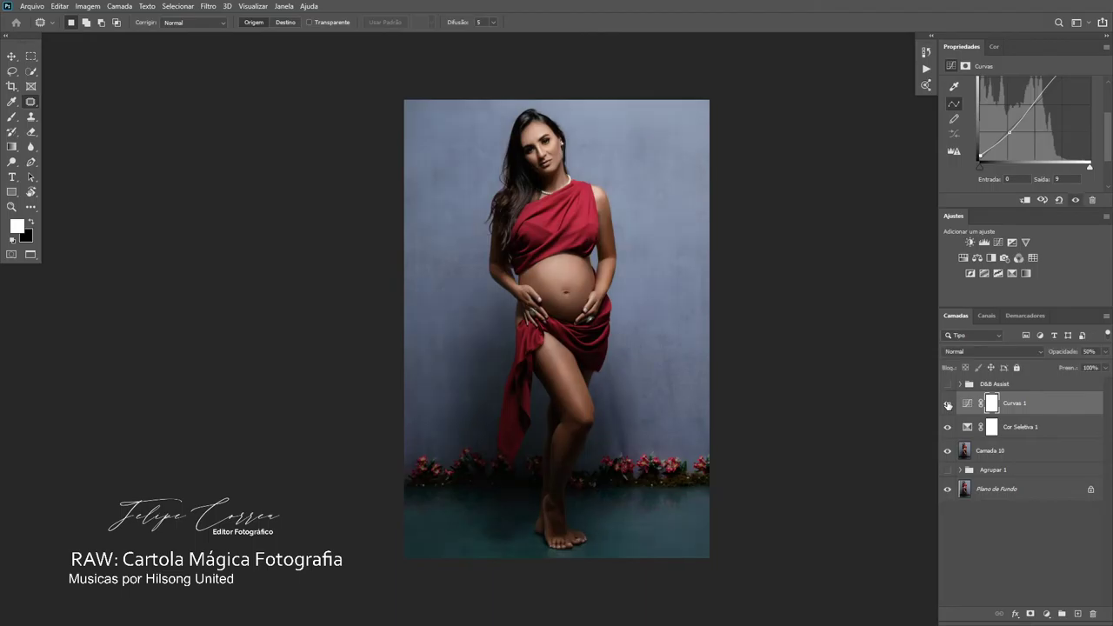
click(948, 404)
click(948, 403)
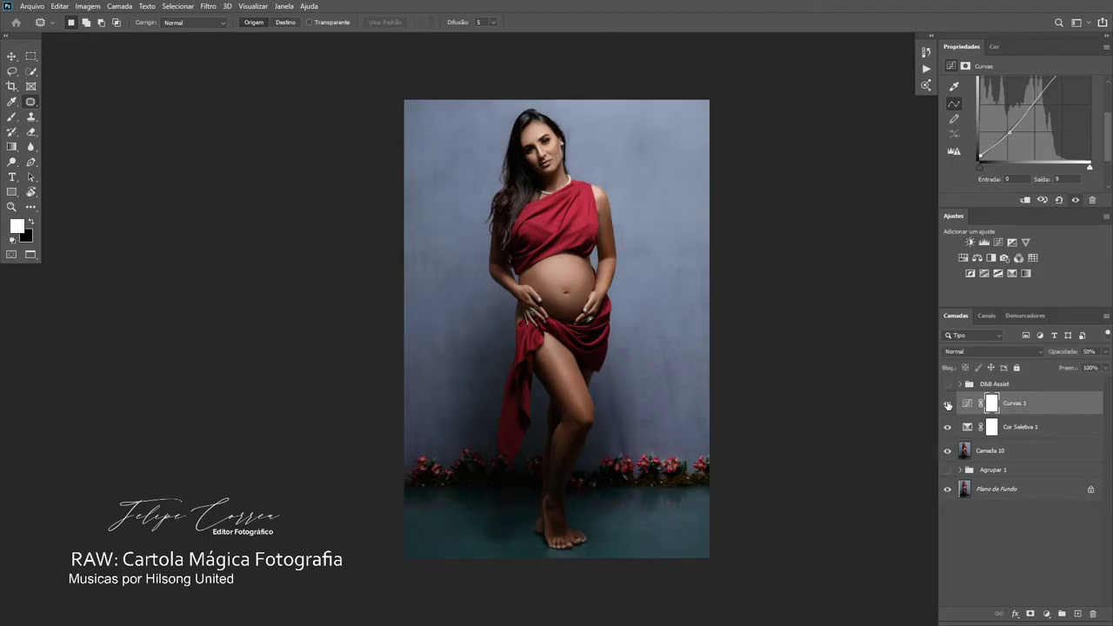
- Set the opacity of Curvas 1 to 60% and check the whole portrait with and without the adjustment
click(1096, 351)
text(50)
click(947, 405)
click(946, 407)
key(ctrl+minus)
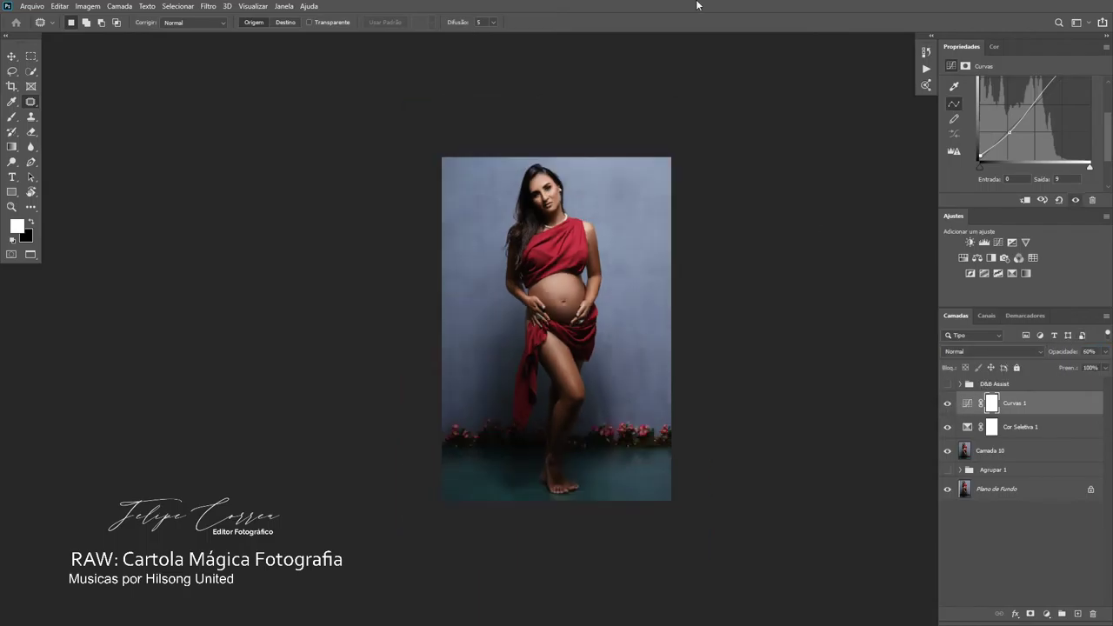
key(ctrl+plus)
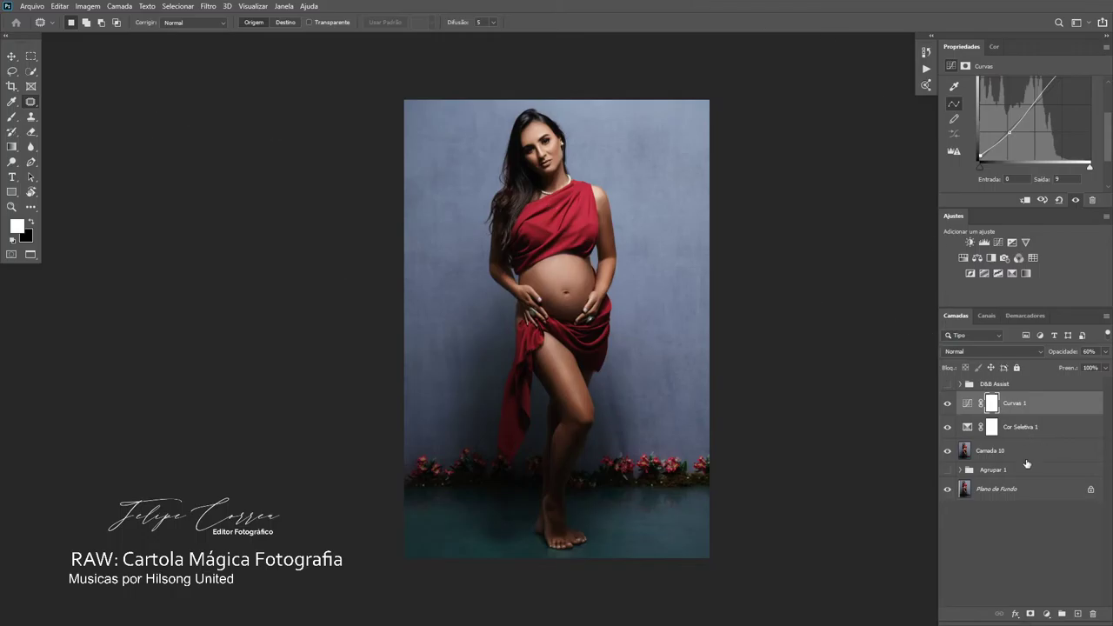
- Add a new layer above Curvas 1 and darken the photo's right edge and lower-right corner with black-to-transparent gradients
click(1078, 614)
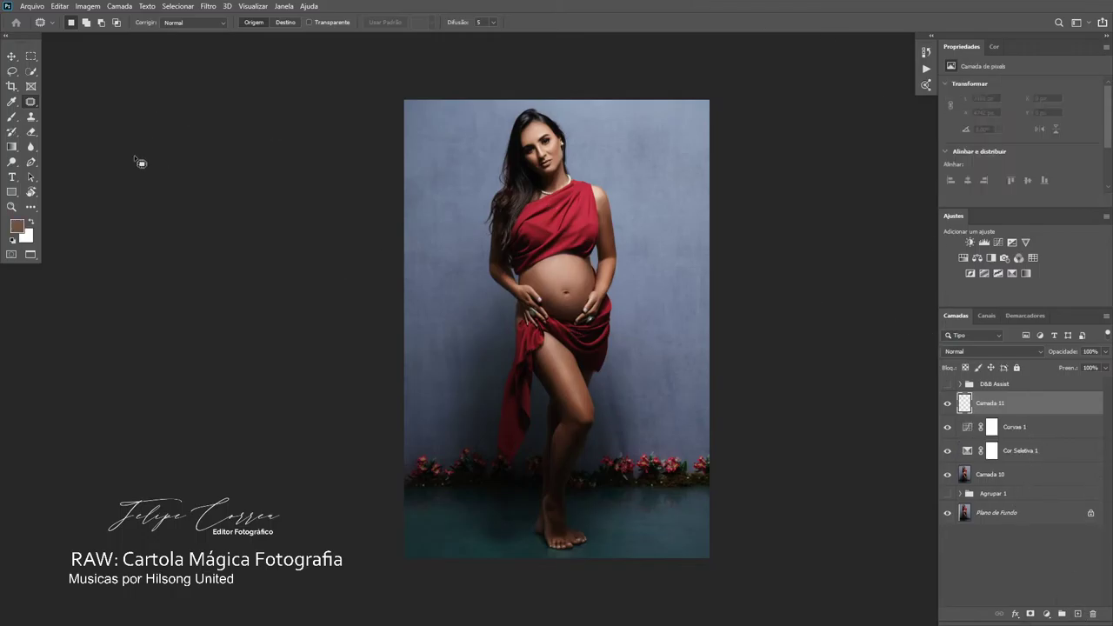
click(11, 147)
key(x)
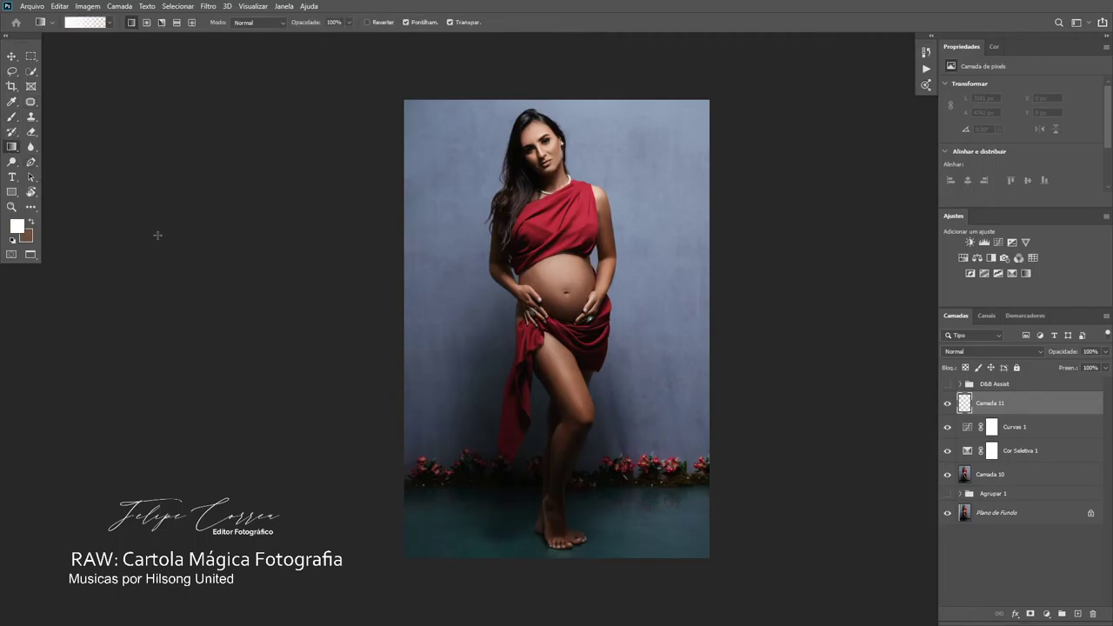
key(d)
drag(336, 286, 527, 285)
key(ctrl+z)
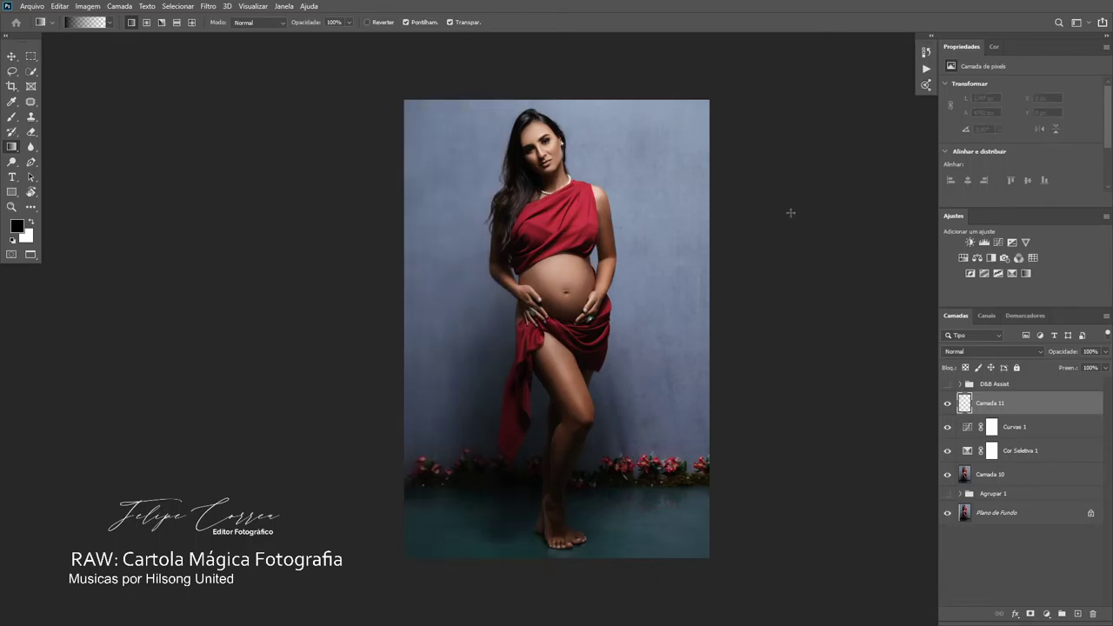
drag(790, 214, 658, 218)
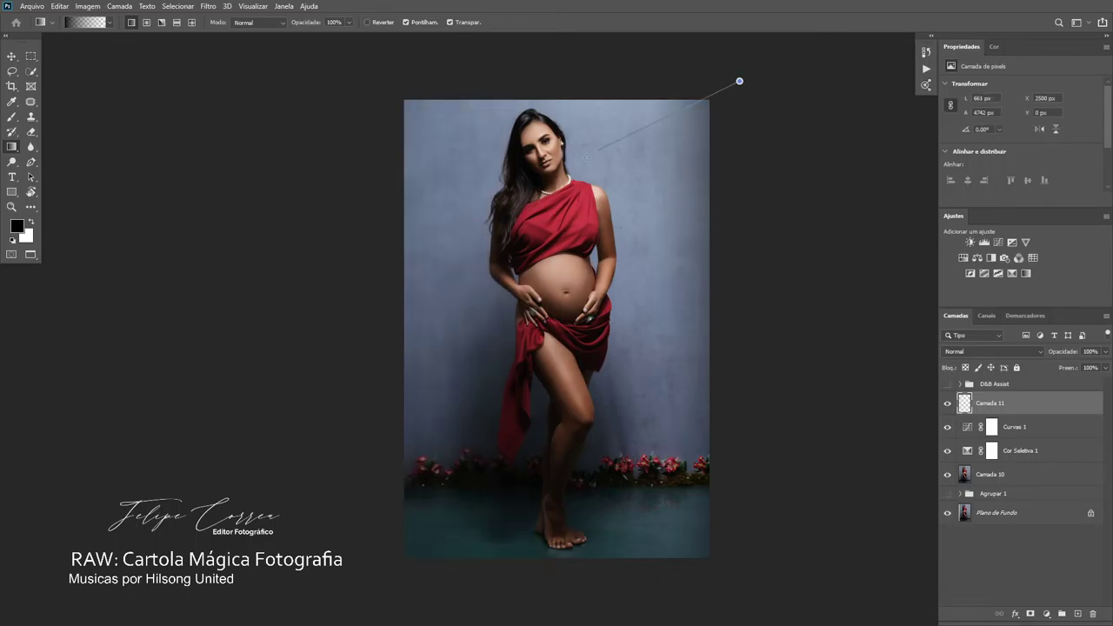
drag(736, 82, 636, 180)
key(ctrl+z)
drag(783, 325, 668, 318)
drag(740, 565, 611, 477)
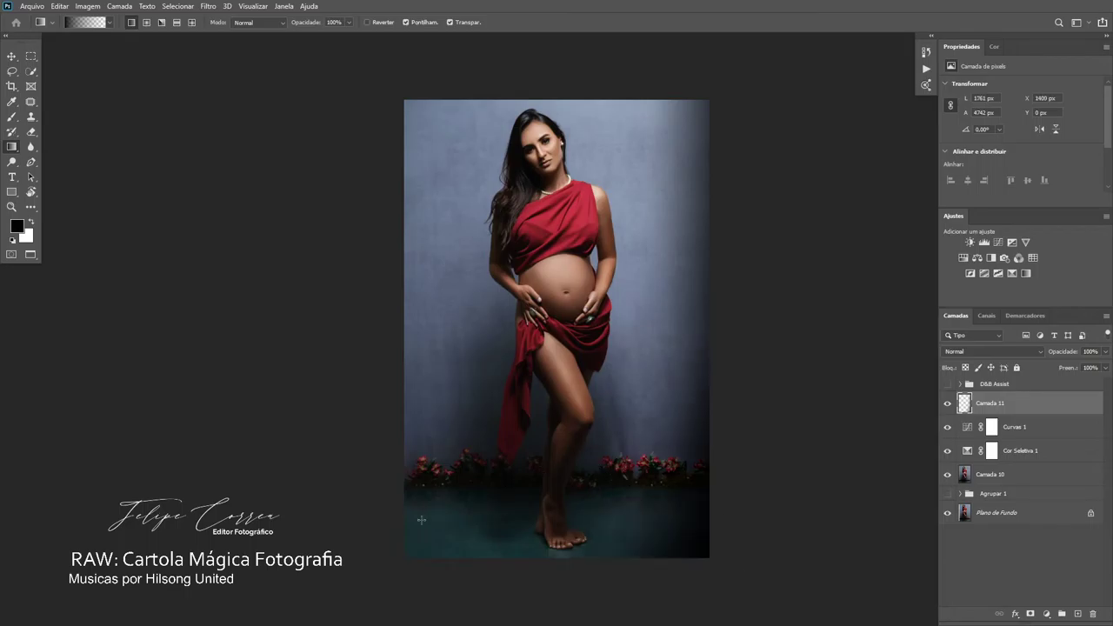
- Darken the photo's lower-left corner and left edge with black-to-transparent gradients on Camada 11
drag(369, 566, 504, 490)
drag(335, 470, 498, 445)
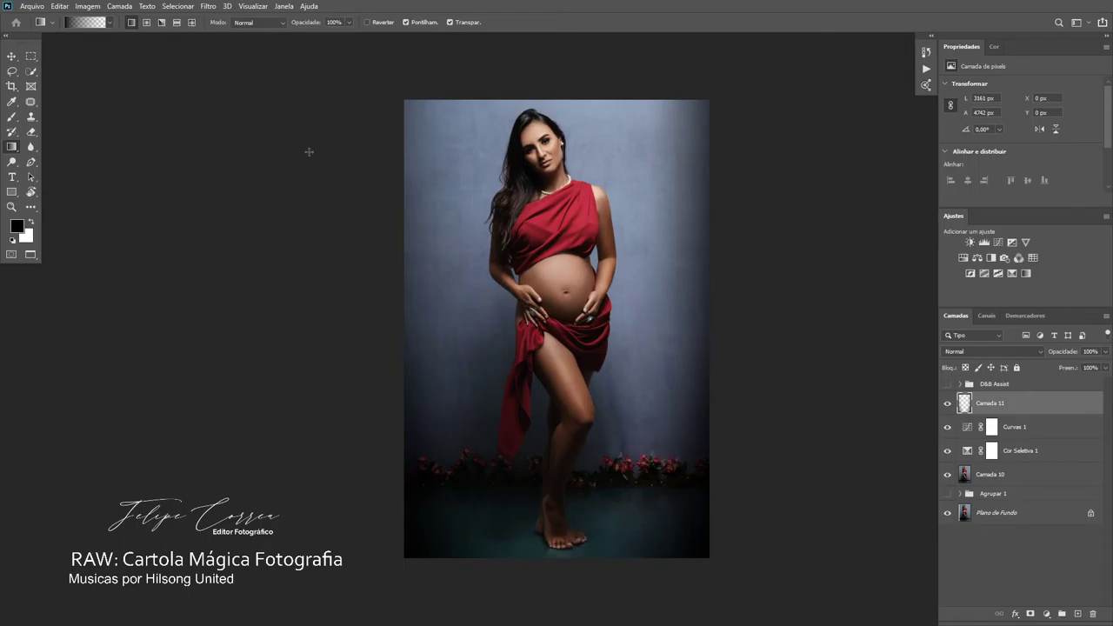
drag(308, 152, 472, 158)
drag(336, 124, 461, 140)
key(ctrl+z)
drag(354, 172, 461, 168)
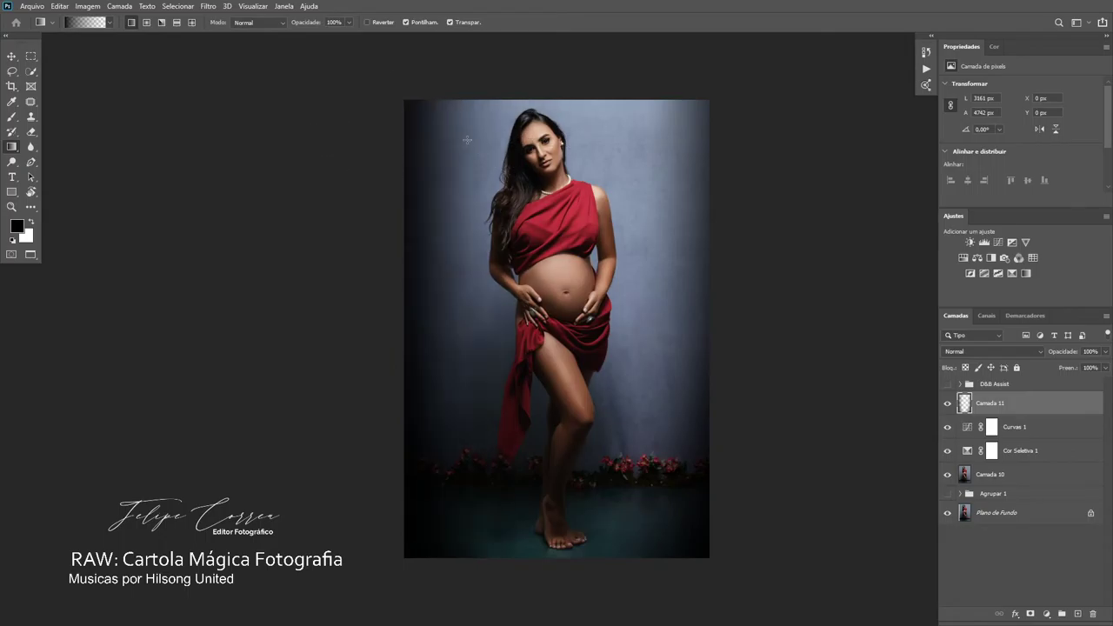
- Darken both upper corners and deepen the right edge with further black-to-transparent gradients on Camada 11
drag(441, 68, 515, 124)
drag(726, 78, 617, 137)
drag(770, 343, 666, 348)
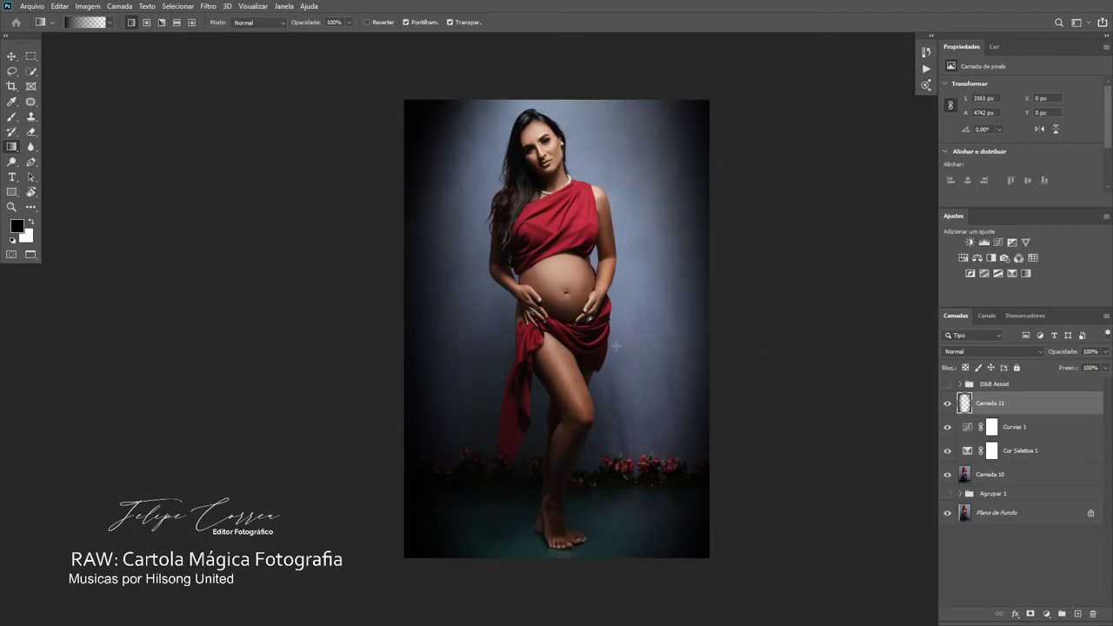
key(ctrl+z)
drag(736, 308, 613, 326)
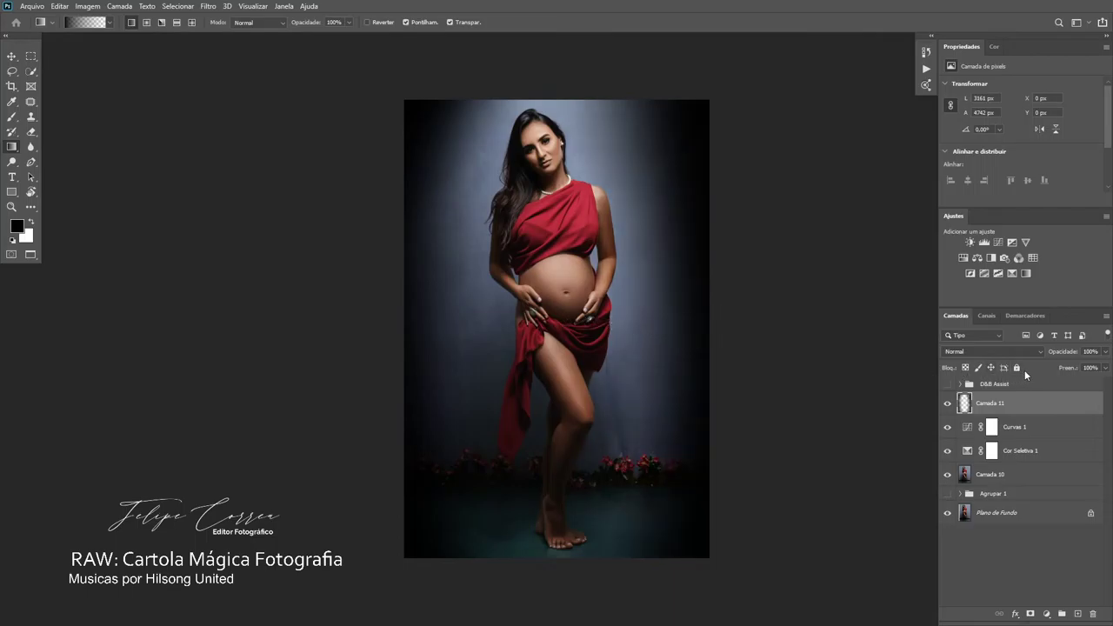
- Lower the opacity of Camada 11 to 25% and toggle its visibility to compare the vignette
drag(1101, 356, 1067, 368)
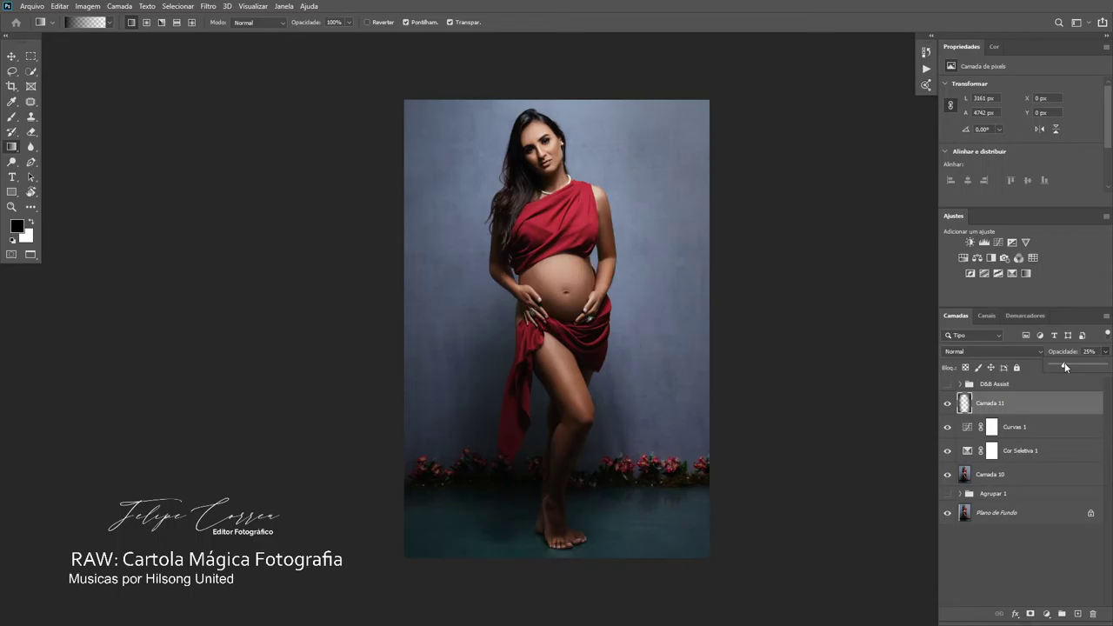
click(949, 404)
click(948, 404)
click(949, 405)
click(948, 404)
click(949, 404)
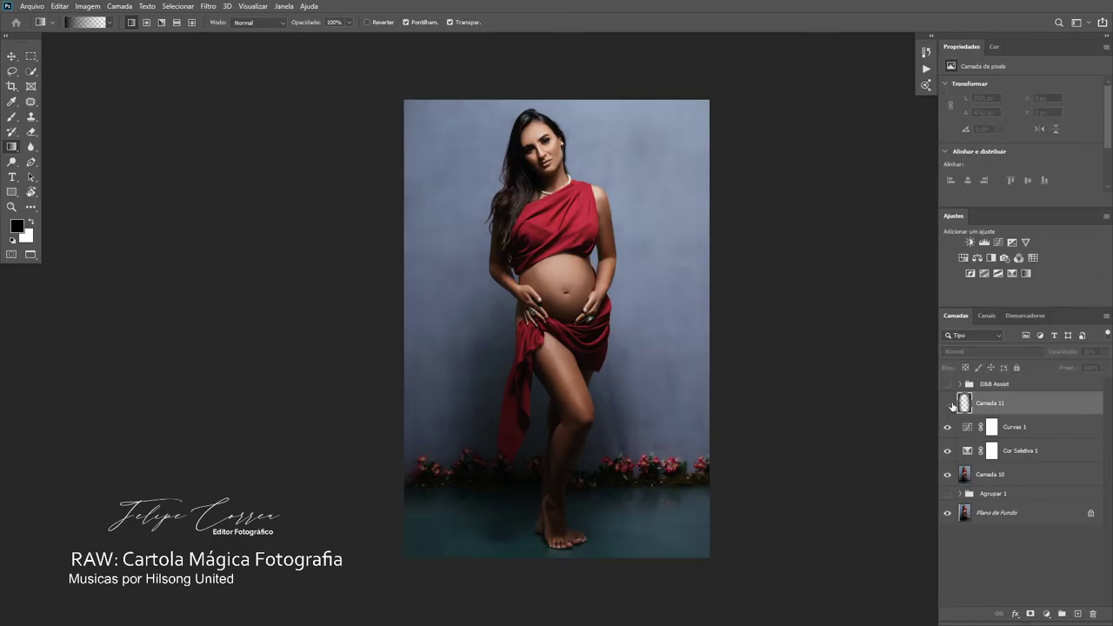
click(949, 405)
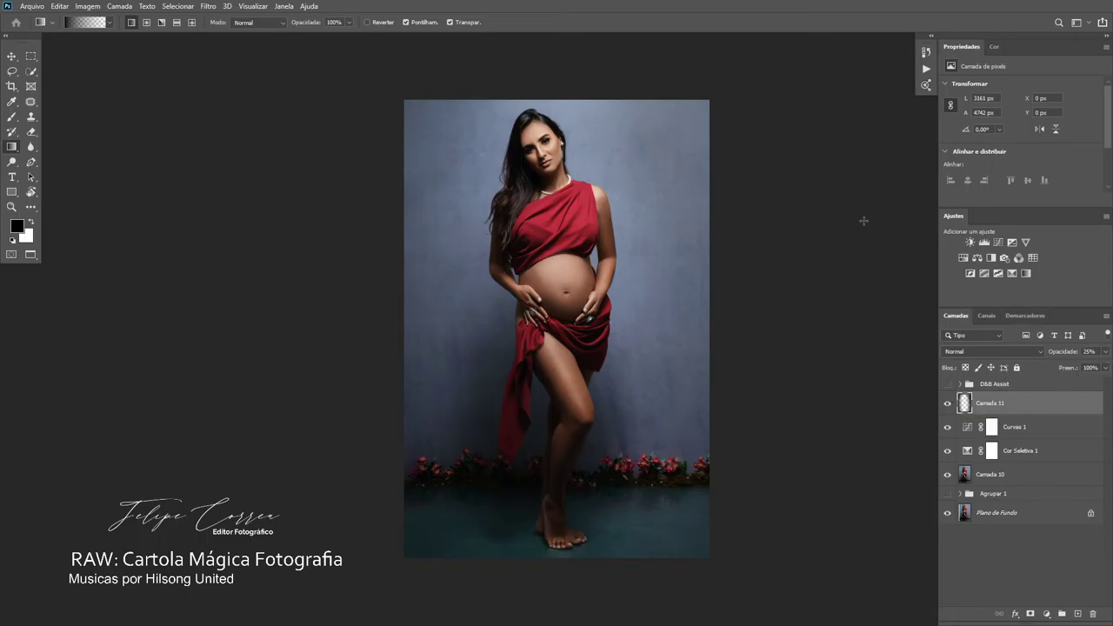
- Examine the whole portrait at different magnifications with and without the Camada 11 vignette
key(ctrl+minus)
key(ctrl+minus)
key(ctrl+plus)
key(ctrl+plus)
click(948, 408)
click(948, 408)
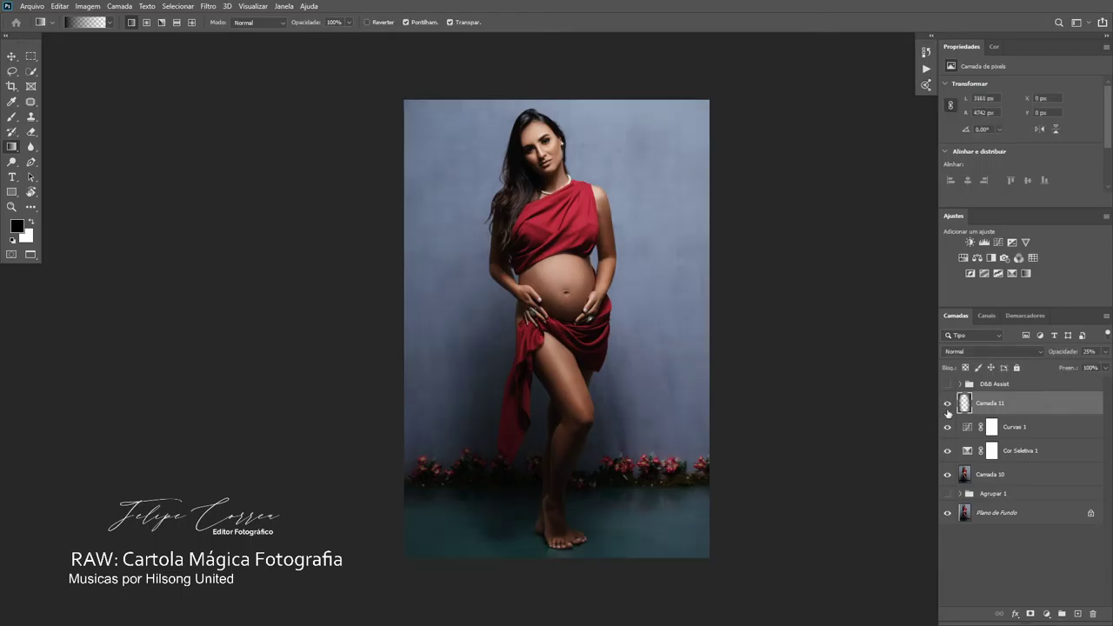
click(948, 405)
click(948, 405)
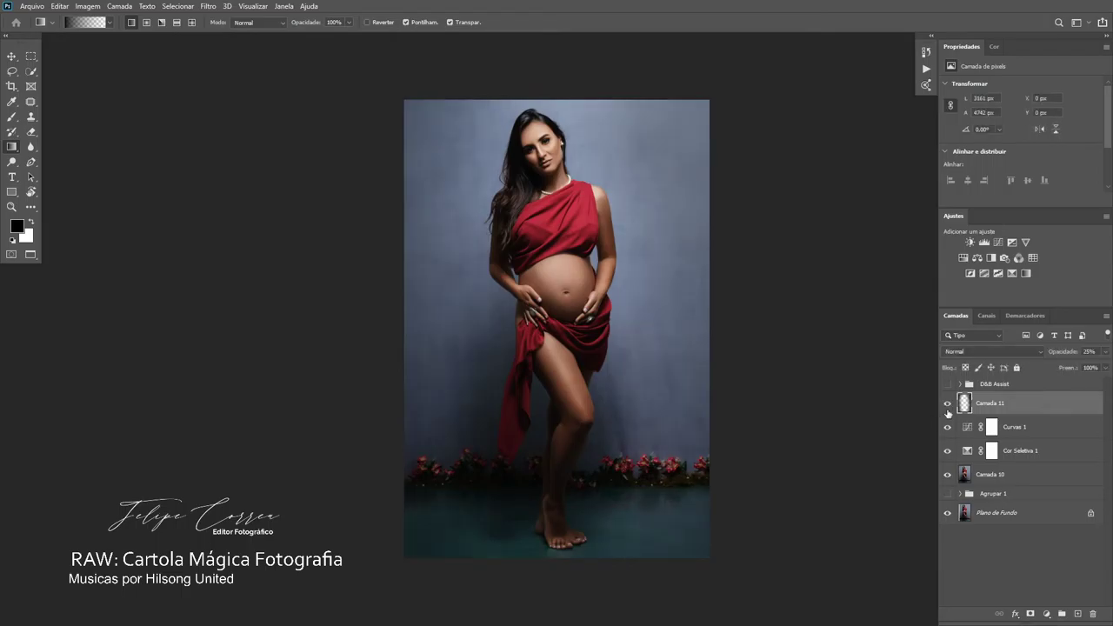
key(ctrl+minus)
key(ctrl+minus)
key(ctrl+minus)
key(ctrl+plus)
key(ctrl+plus)
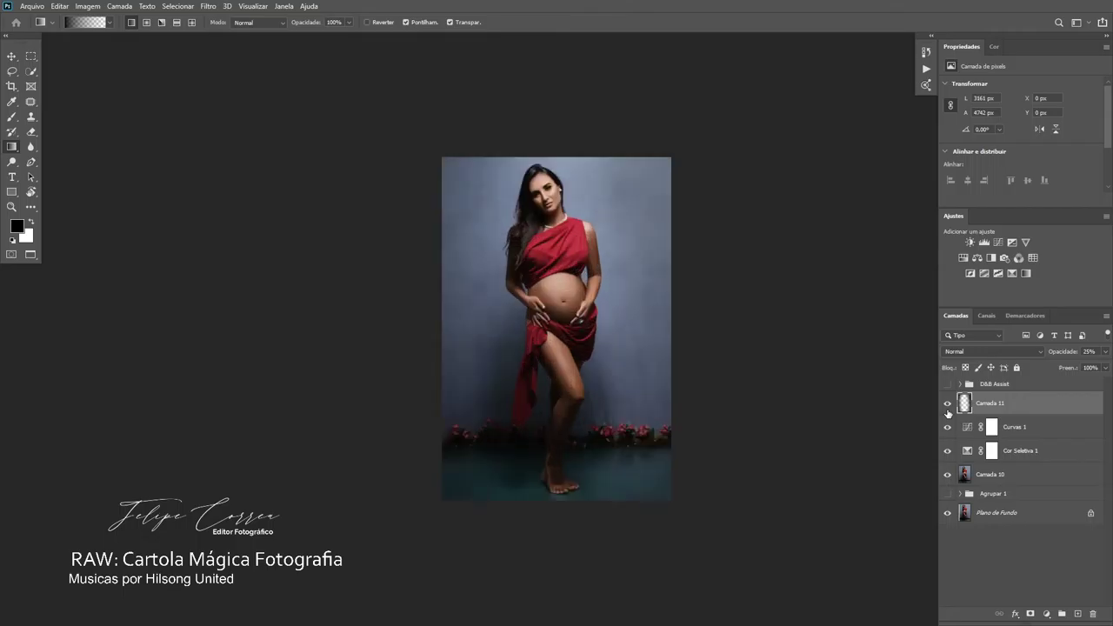
- Stamp all visible layers into a new merged layer above Camada 11 and inspect the portrait
key(ctrl+shift+alt+e)
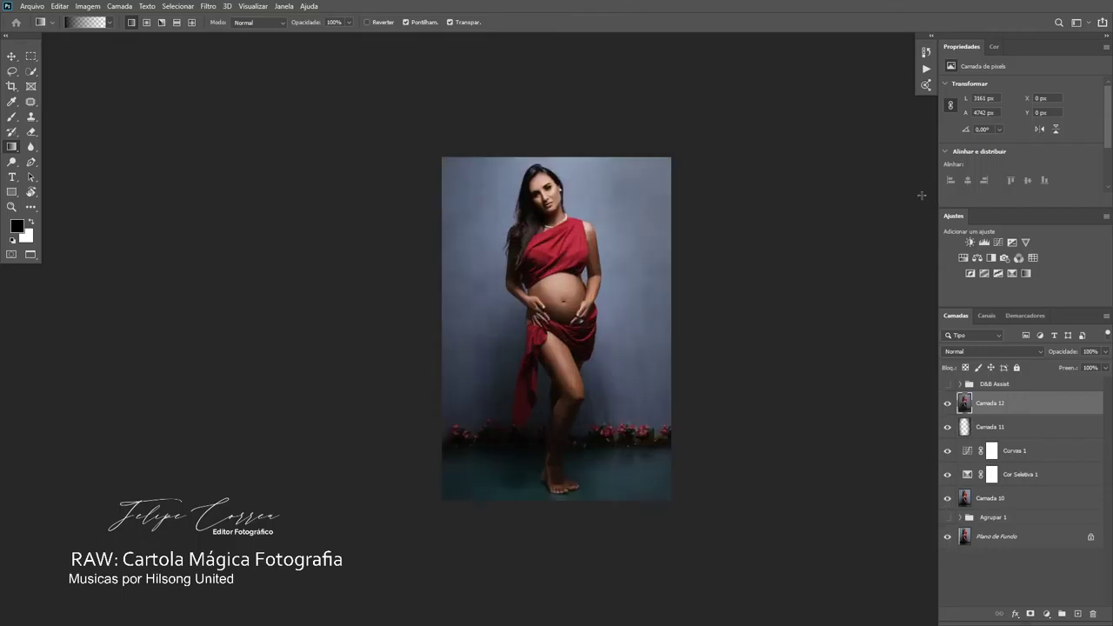
key(ctrl+plus)
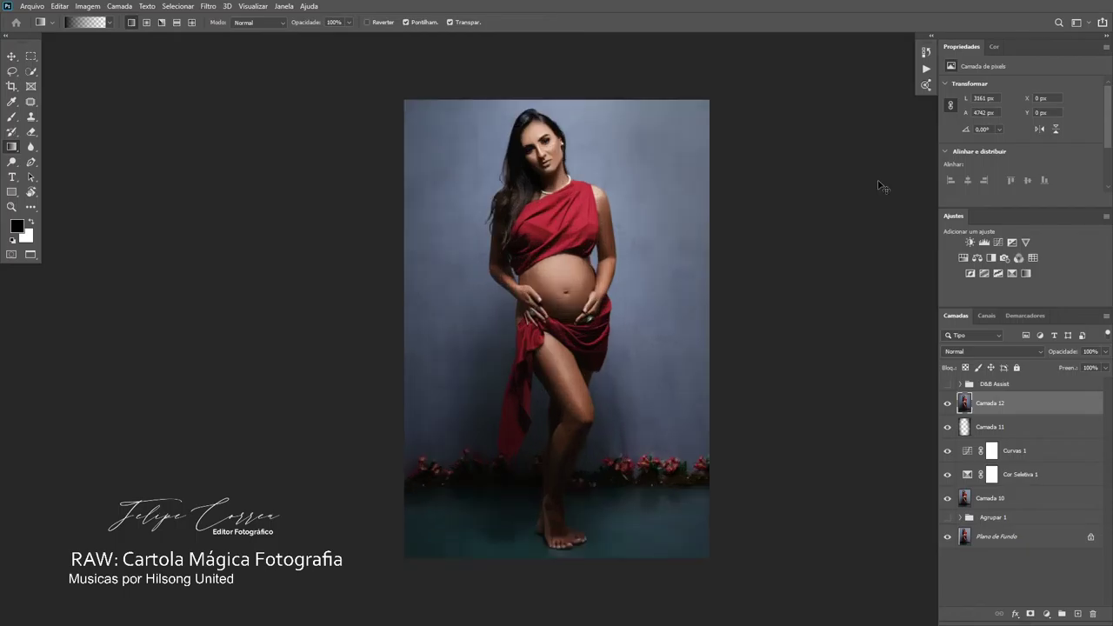
scroll(609, 187, up, 2)
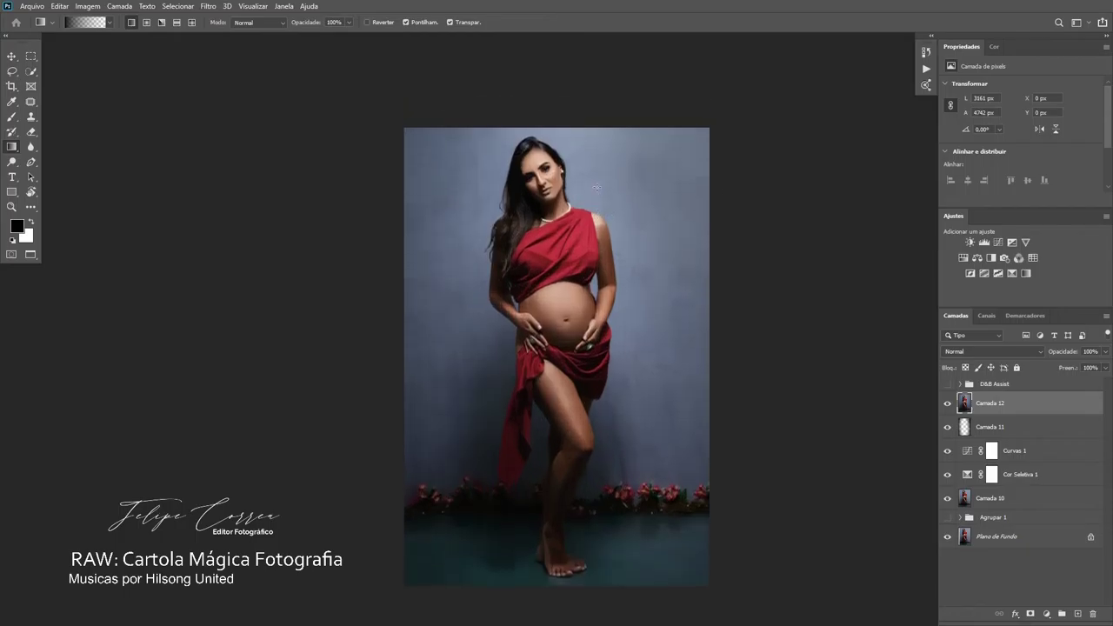
key(ctrl+plus)
scroll(598, 186, down, 3)
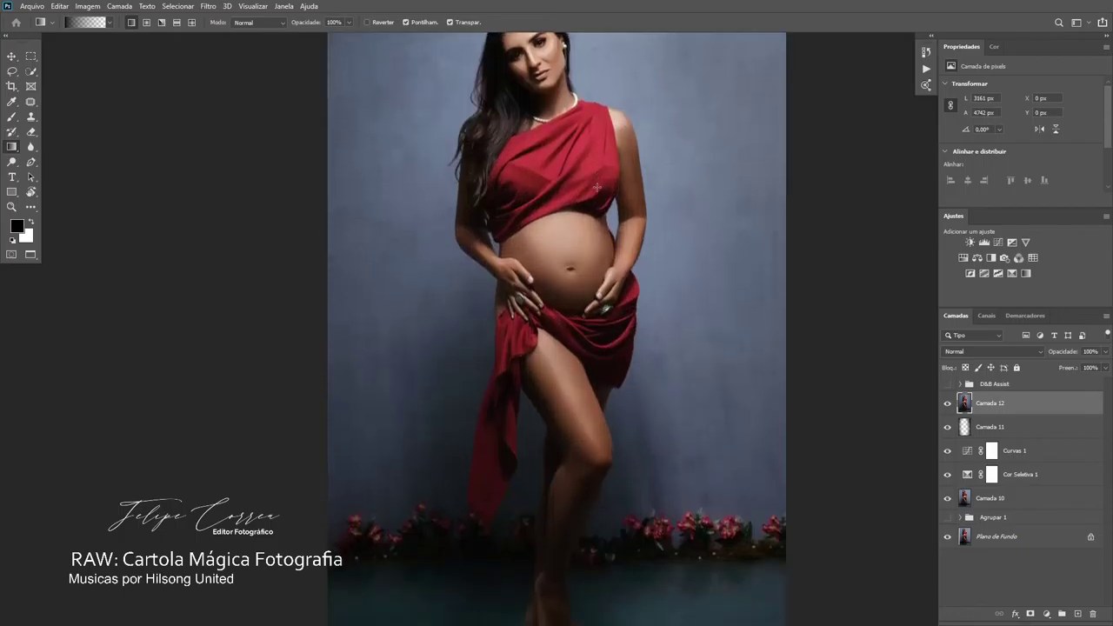
key(ctrl+minus)
key(ctrl+minus)
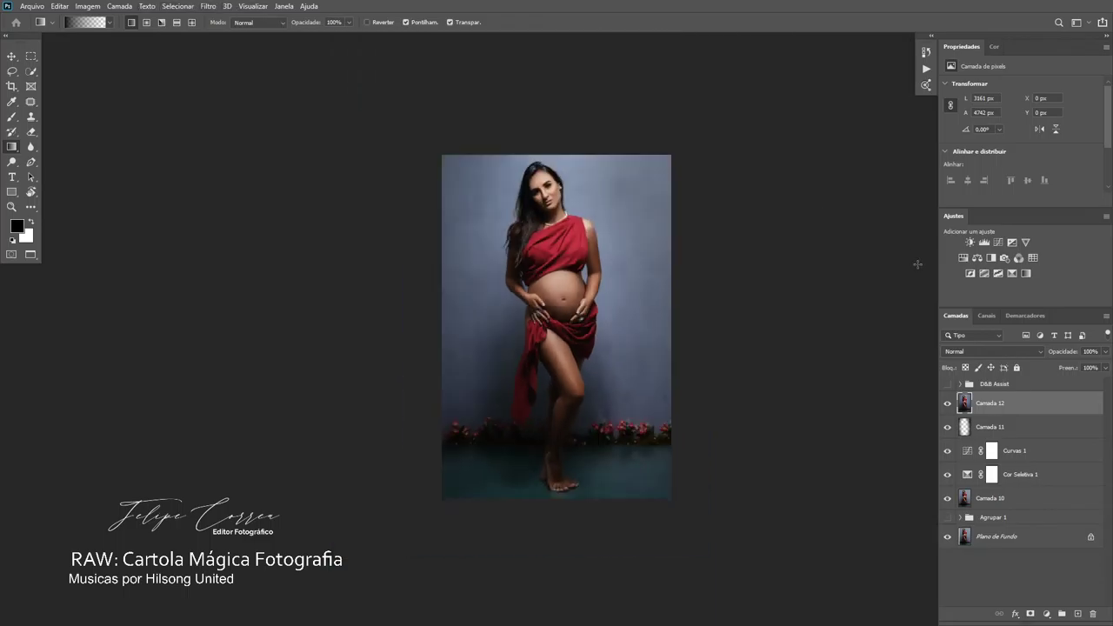
- Sharpen the merged layer with Unsharp Mask at amount 60%, radius 2.6 pixels and threshold 0
click(208, 6)
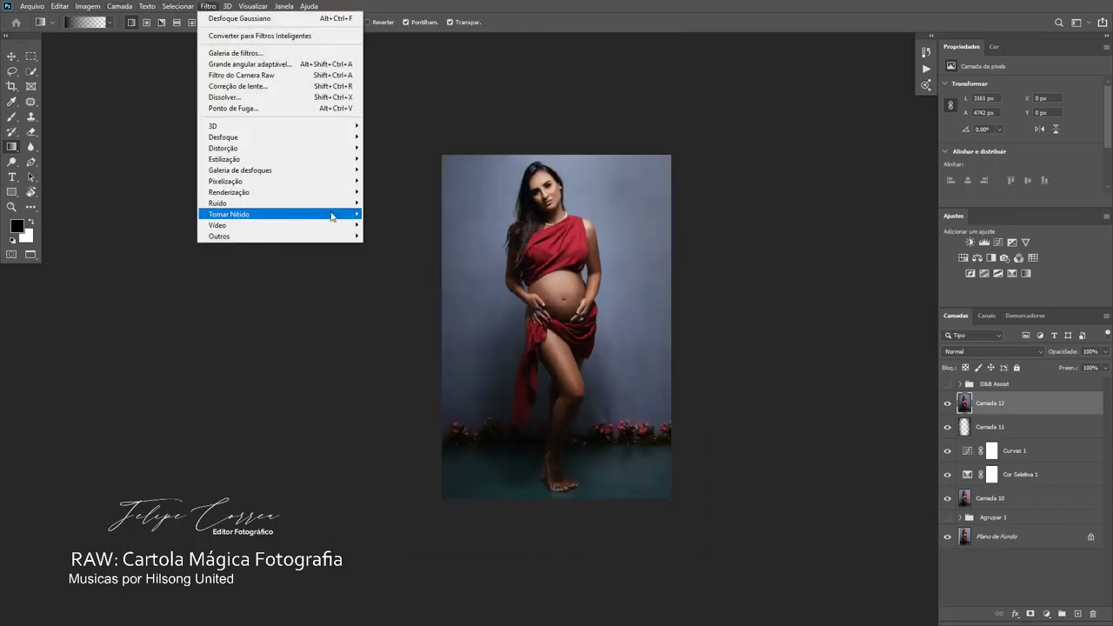
mouse_move(228, 214)
click(376, 228)
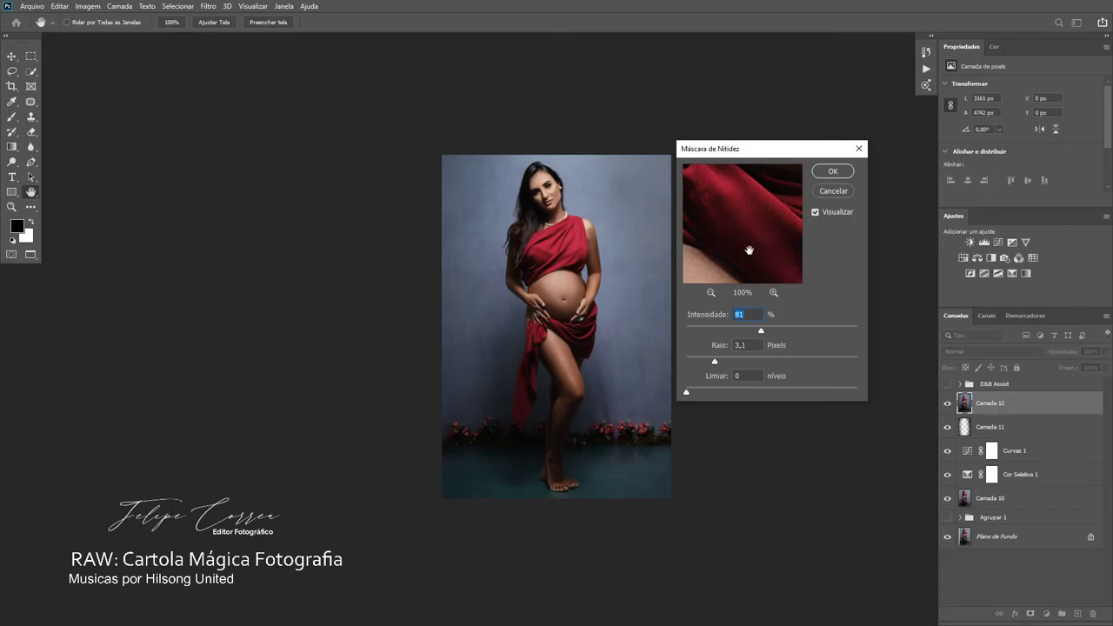
key(ctrl+plus)
key(ctrl+plus)
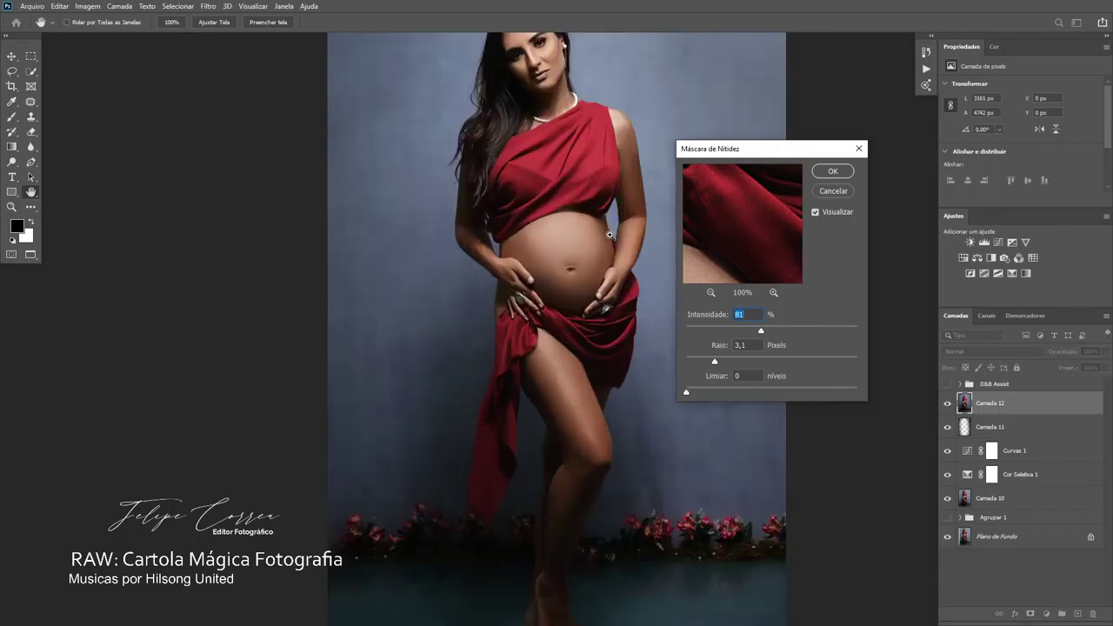
drag(761, 333, 709, 363)
click(728, 318)
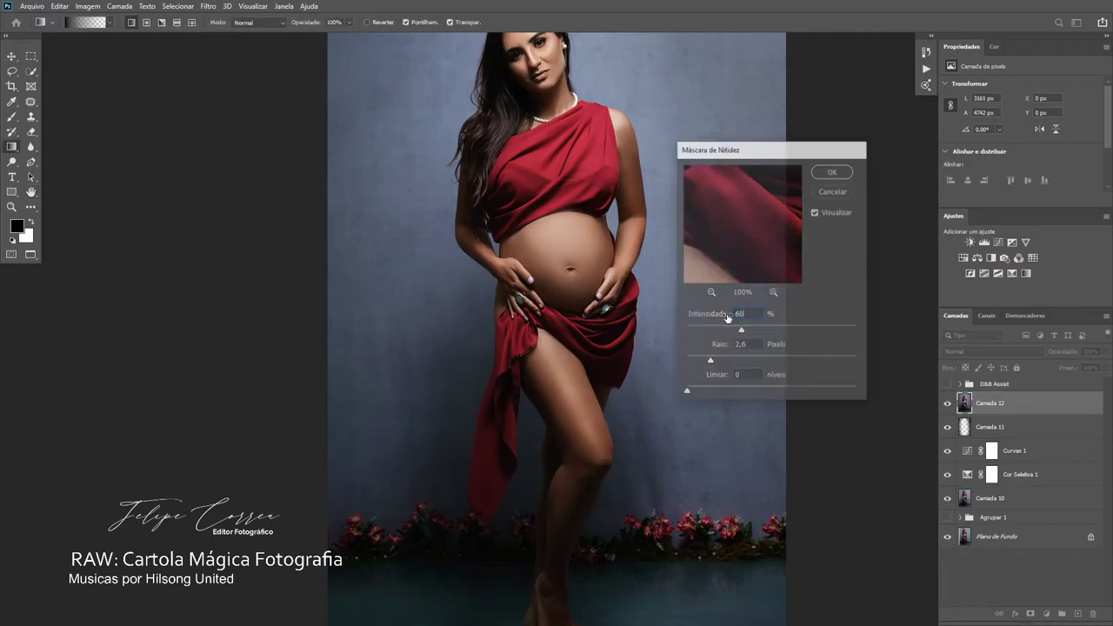
key(Return)
key(g)
key(ctrl+0)
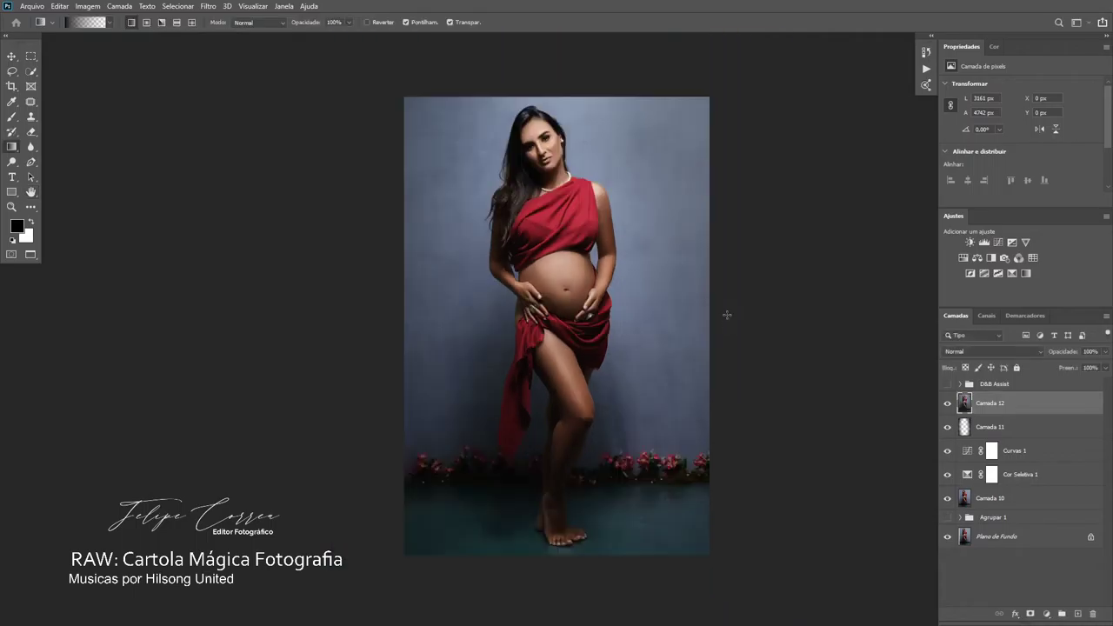
- Compare the finished portrait with the original background layer by repeatedly isolating Plano de Fundo and restoring the other layers
alt+click(949, 537)
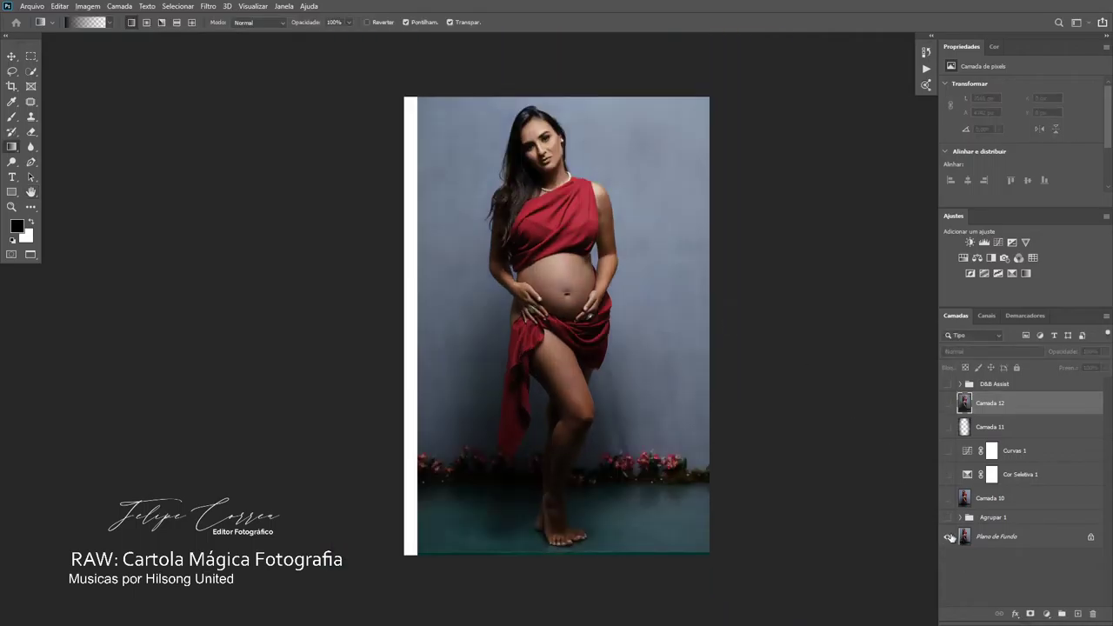
alt+click(948, 537)
alt+click(949, 536)
alt+click(949, 537)
alt+click(951, 538)
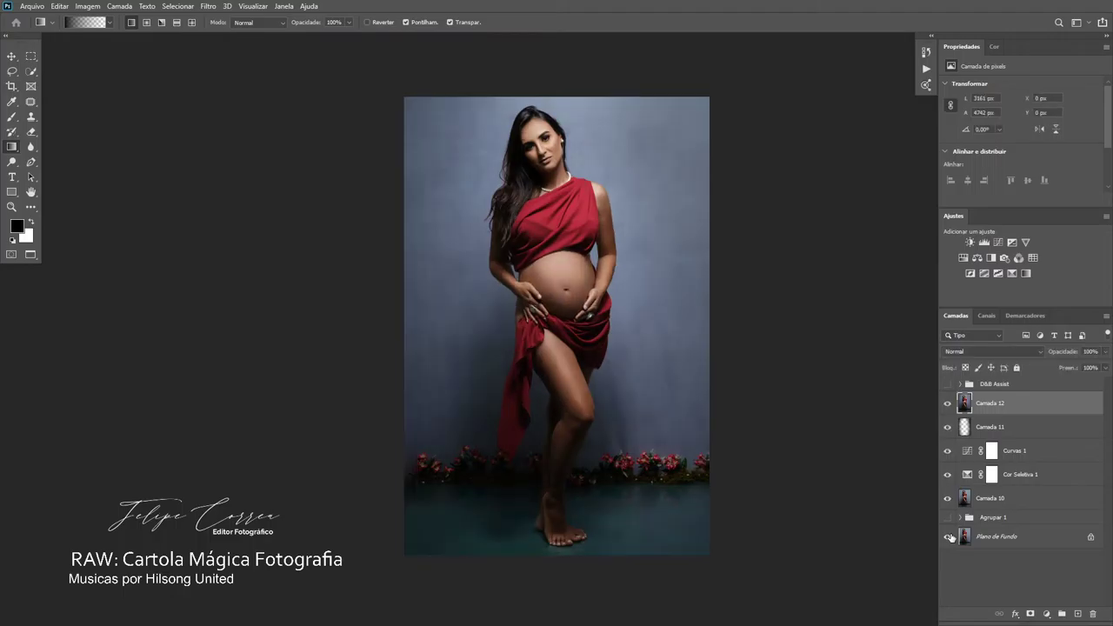
alt+click(950, 537)
alt+click(951, 537)
alt+click(950, 537)
alt+click(951, 538)
alt+click(951, 538)
alt+click(951, 538)
alt+click(951, 537)
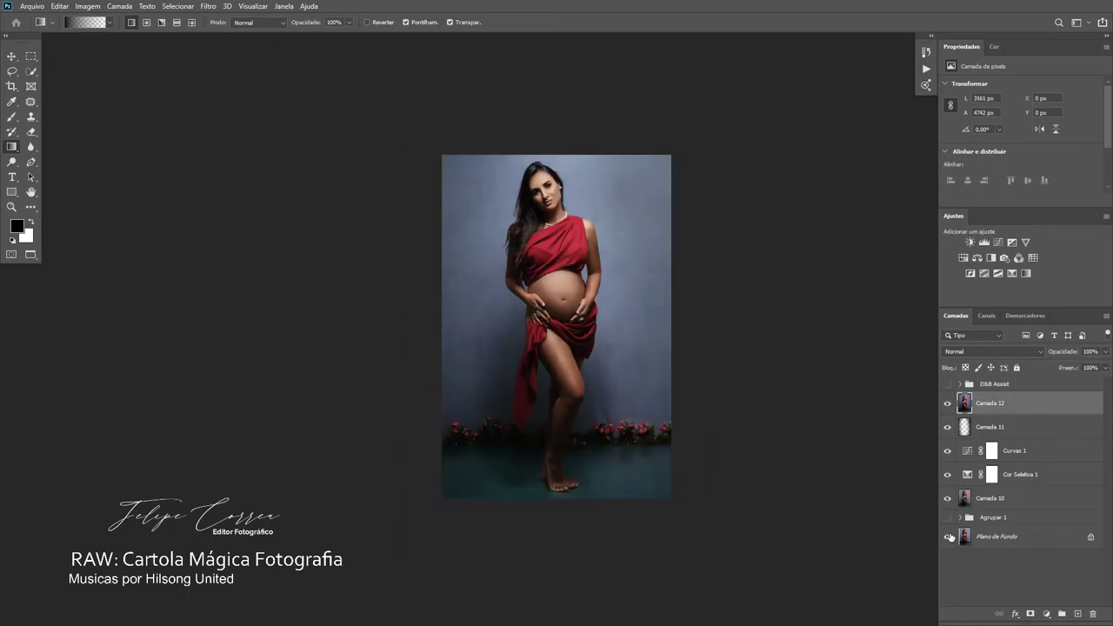
alt+click(950, 537)
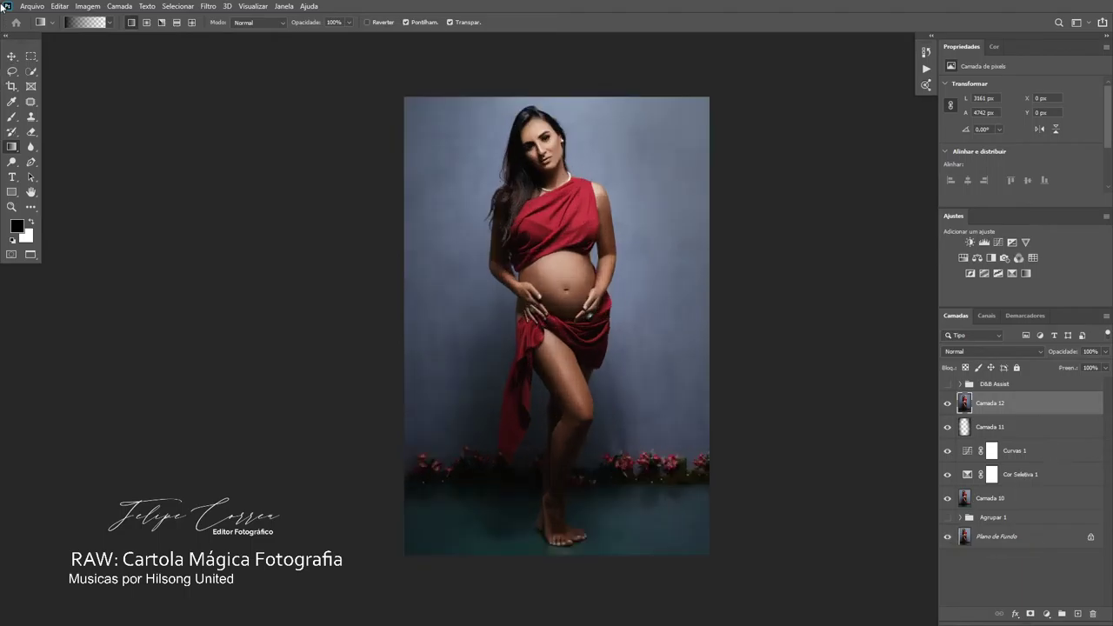
- Save a JPEG copy named MARK4204.jpg in the Pra imprimir folder at maximum quality 12
click(33, 6)
click(70, 142)
click(311, 268)
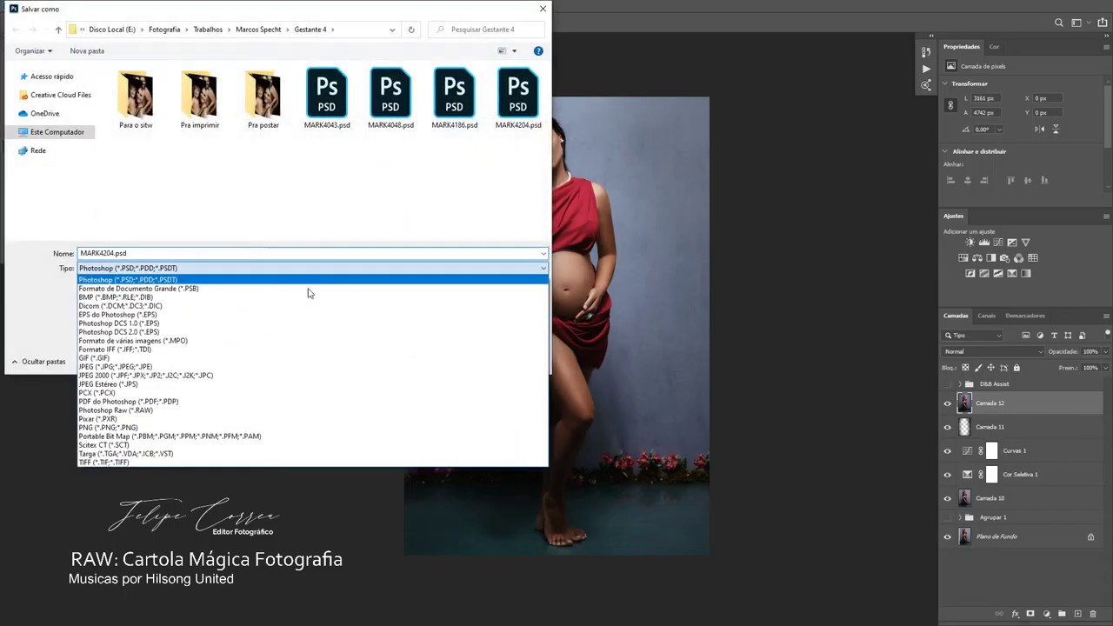
click(296, 366)
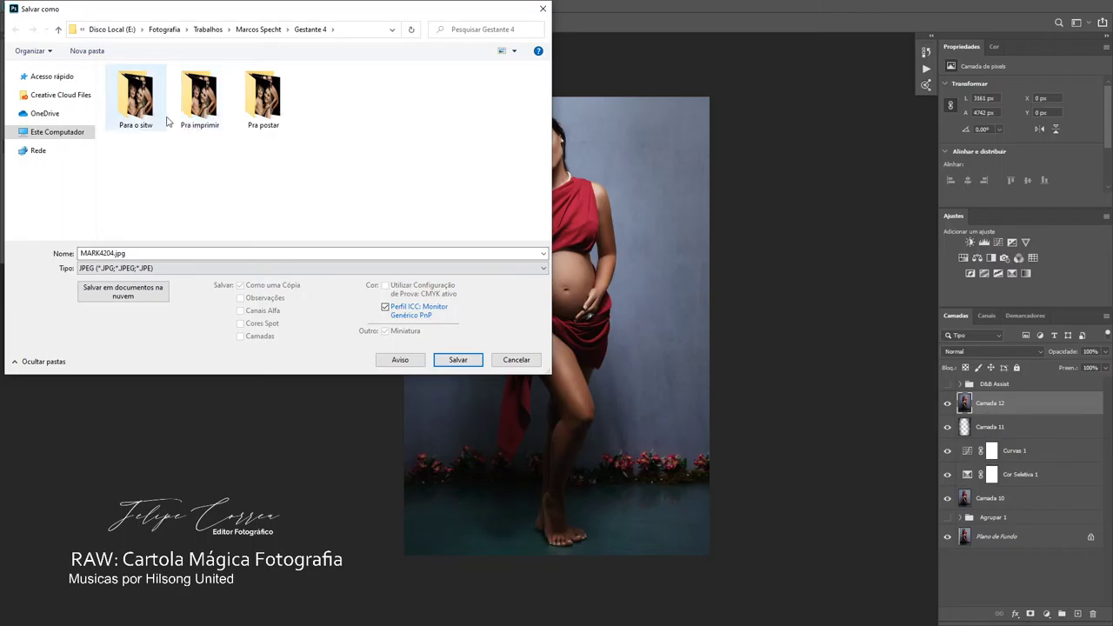
double_click(199, 97)
click(458, 359)
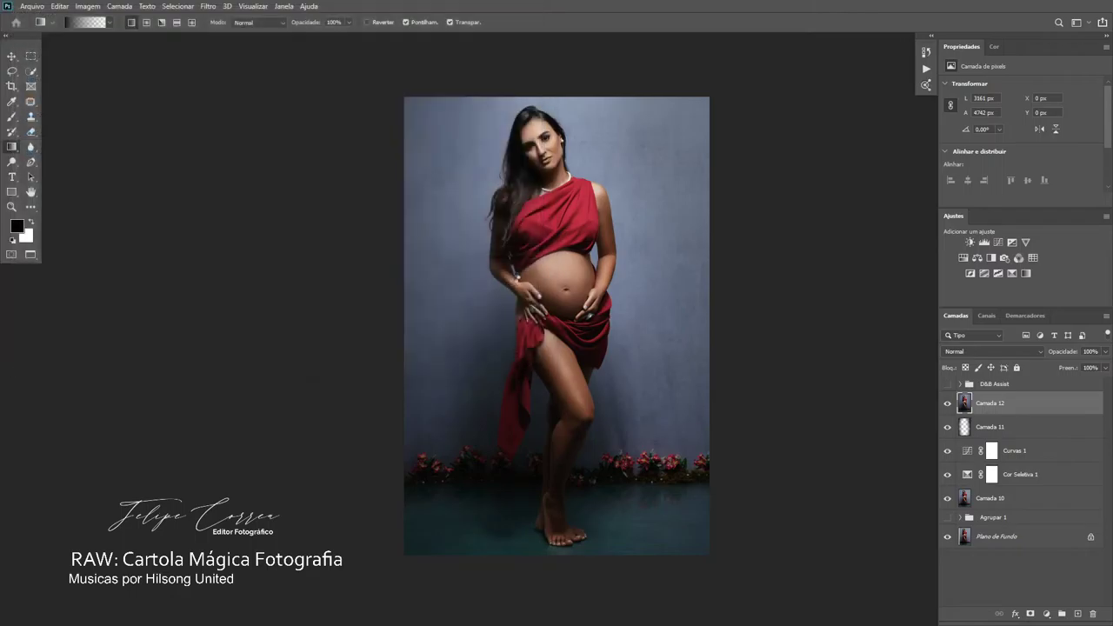
drag(562, 204, 576, 204)
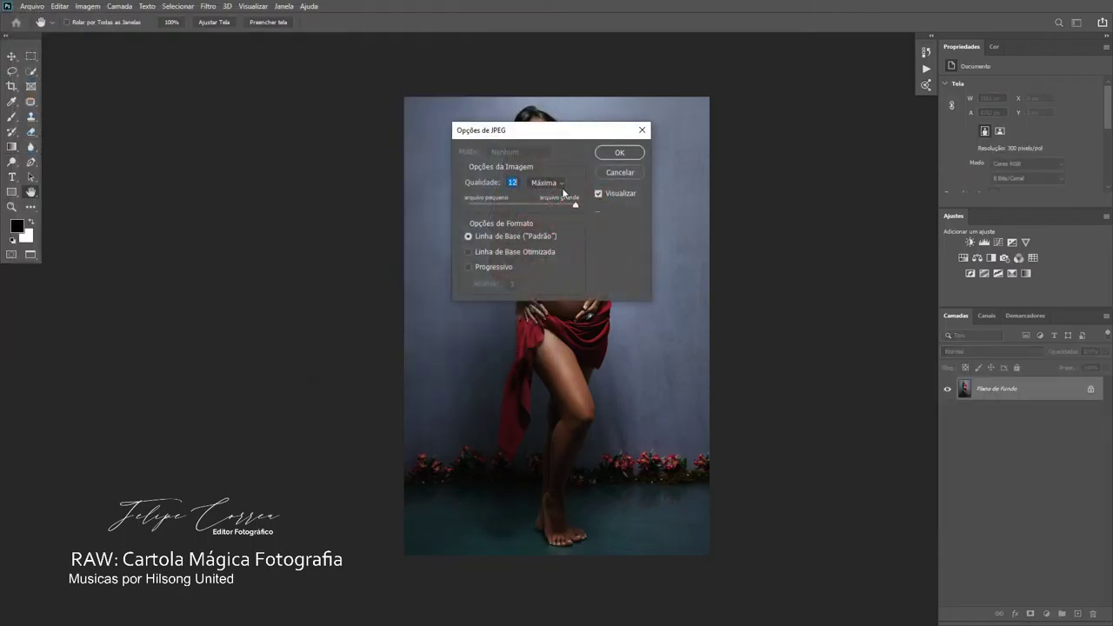
click(617, 153)
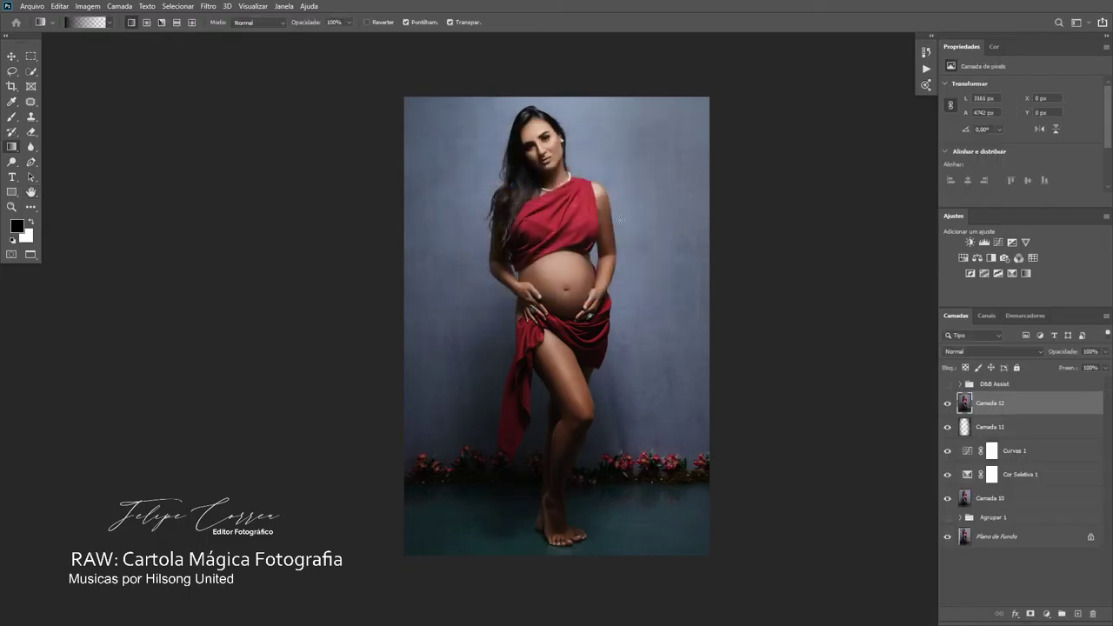
- Place the vertical.png logo from the Lgoos folder as an embedded layer and set its opacity to 20%
click(39, 7)
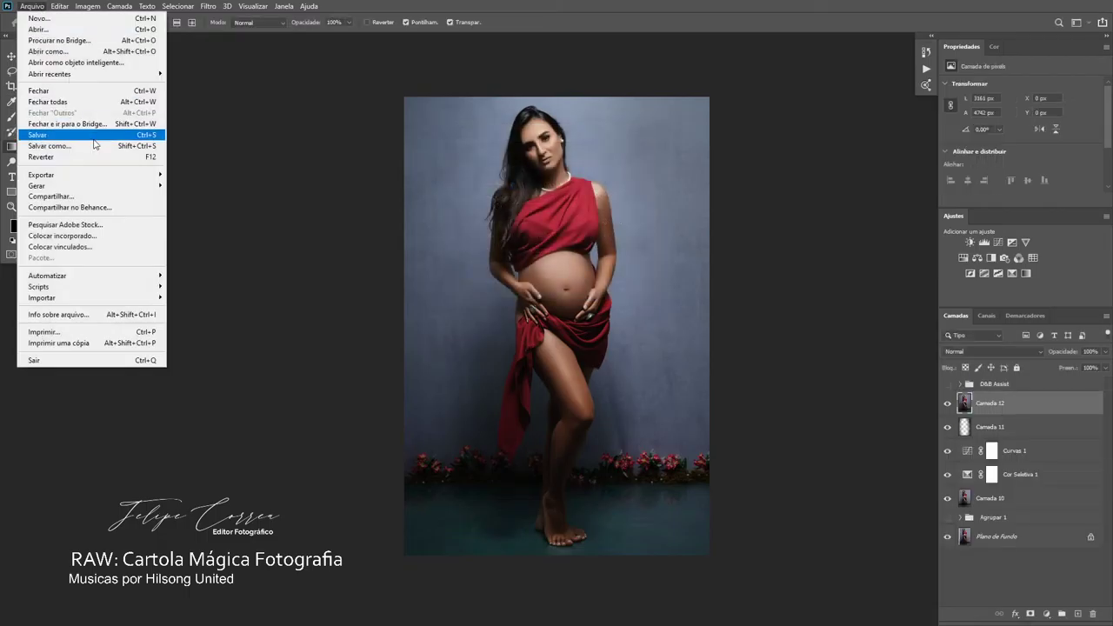
click(110, 237)
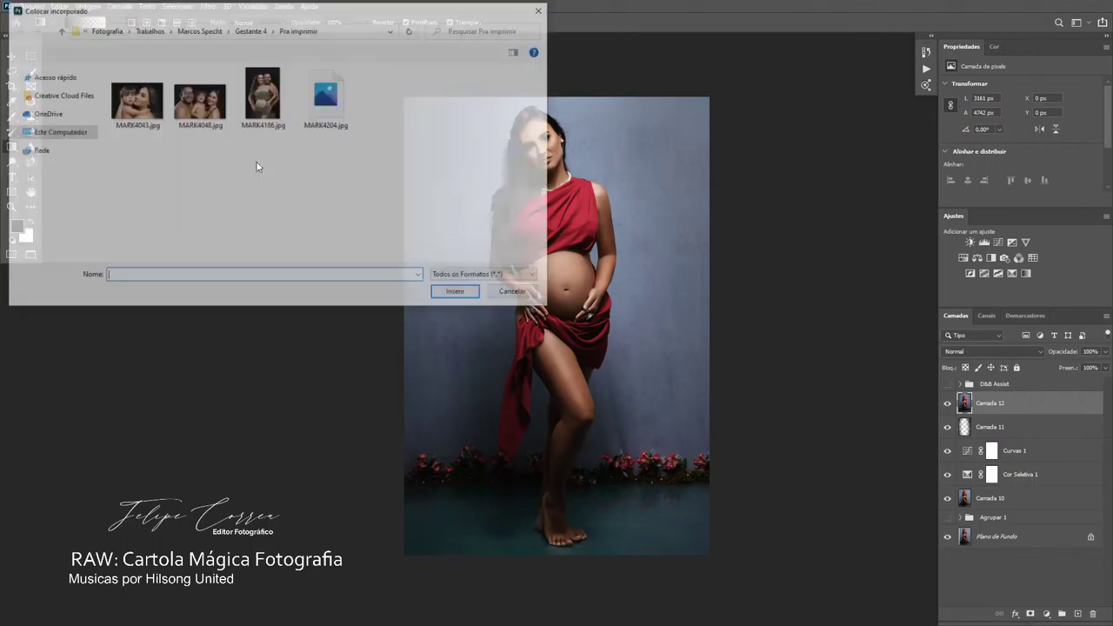
click(199, 30)
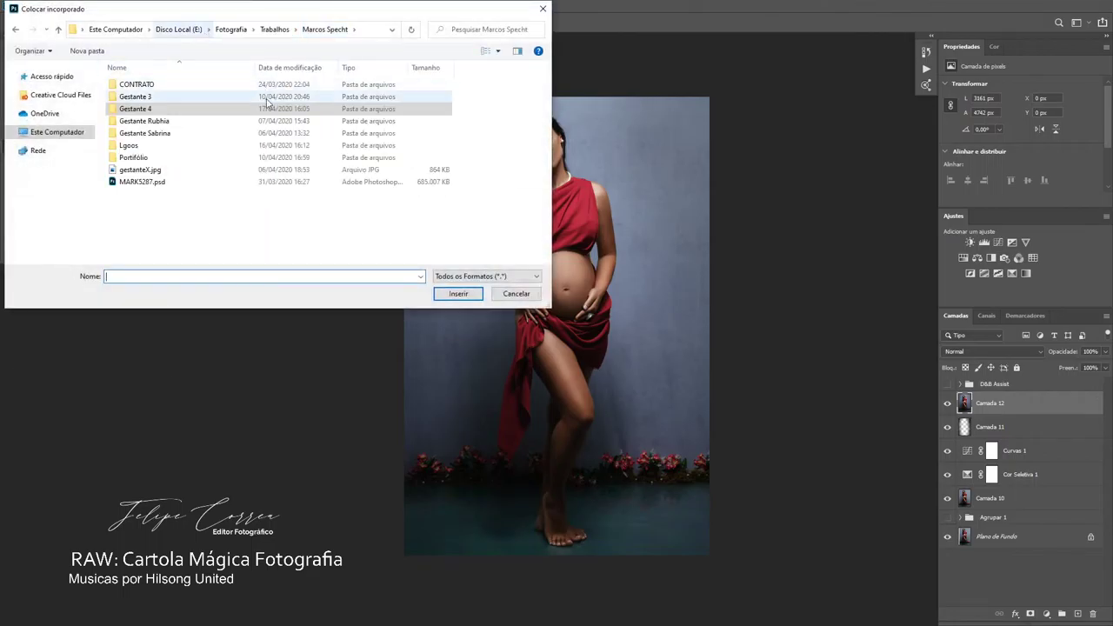
double_click(246, 146)
double_click(514, 96)
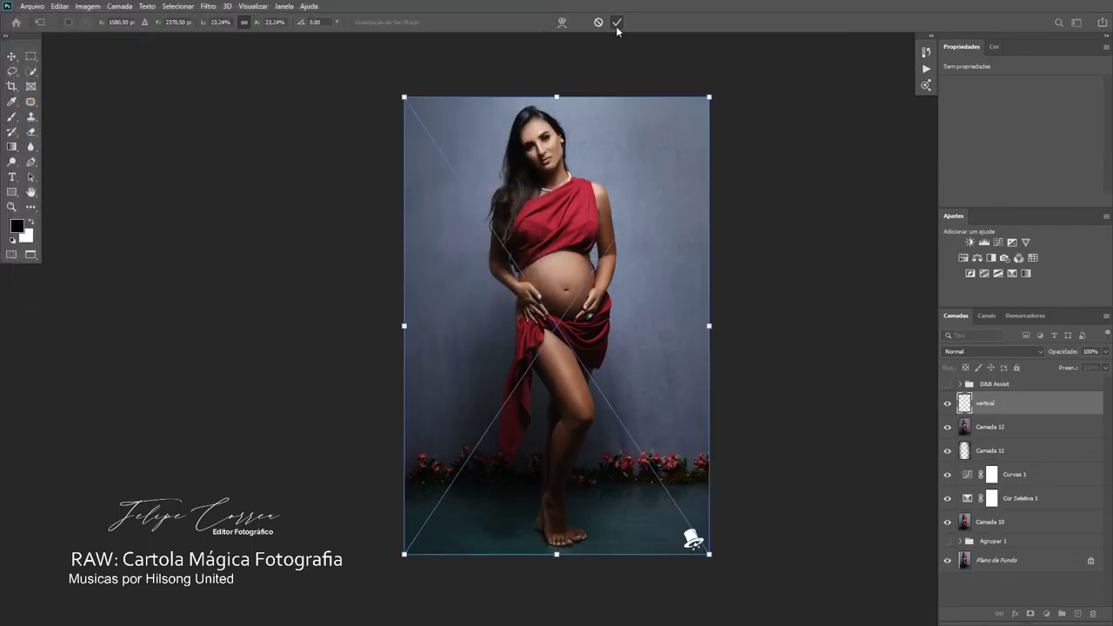
click(615, 23)
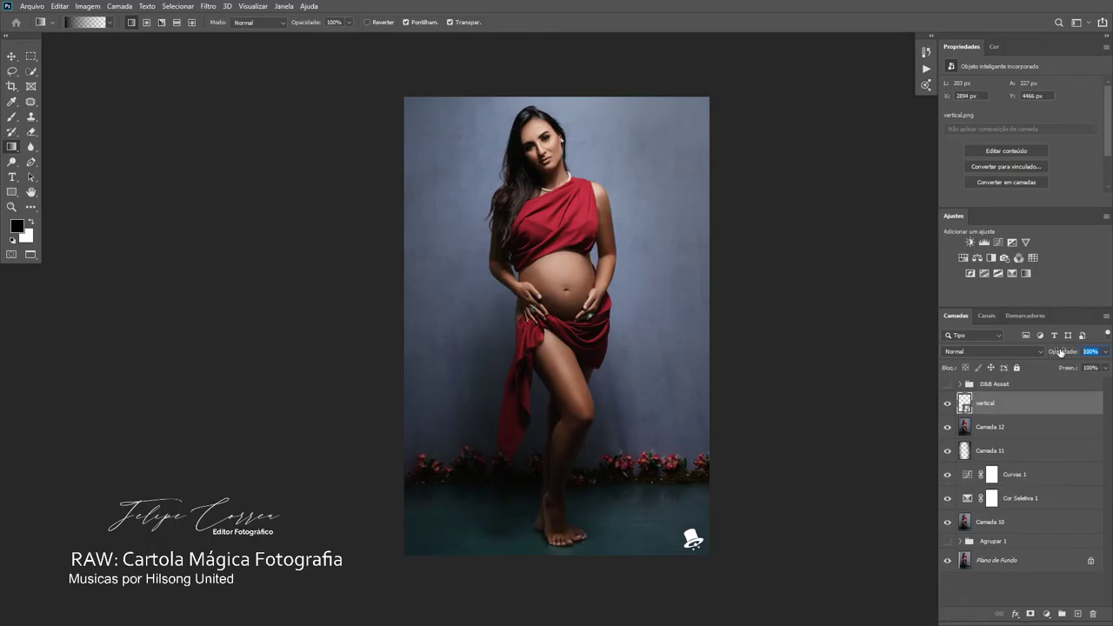
text(50)
key(BackSpace)
- Resize the whole image to 600 x 900 pixels at 300 pixels per inch
click(88, 6)
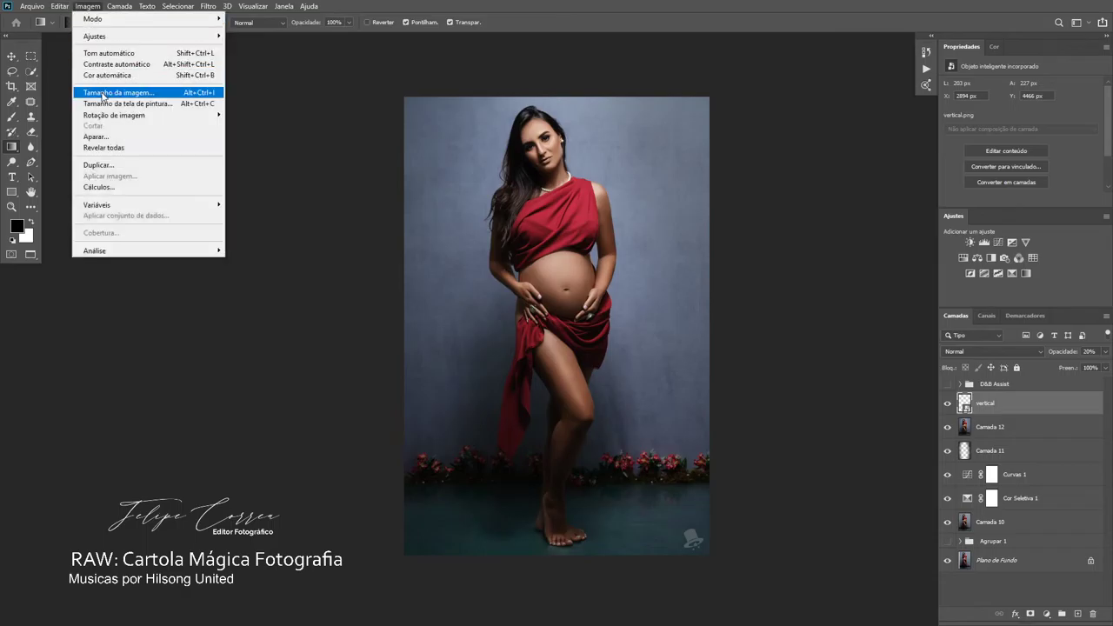
click(105, 93)
text(61)
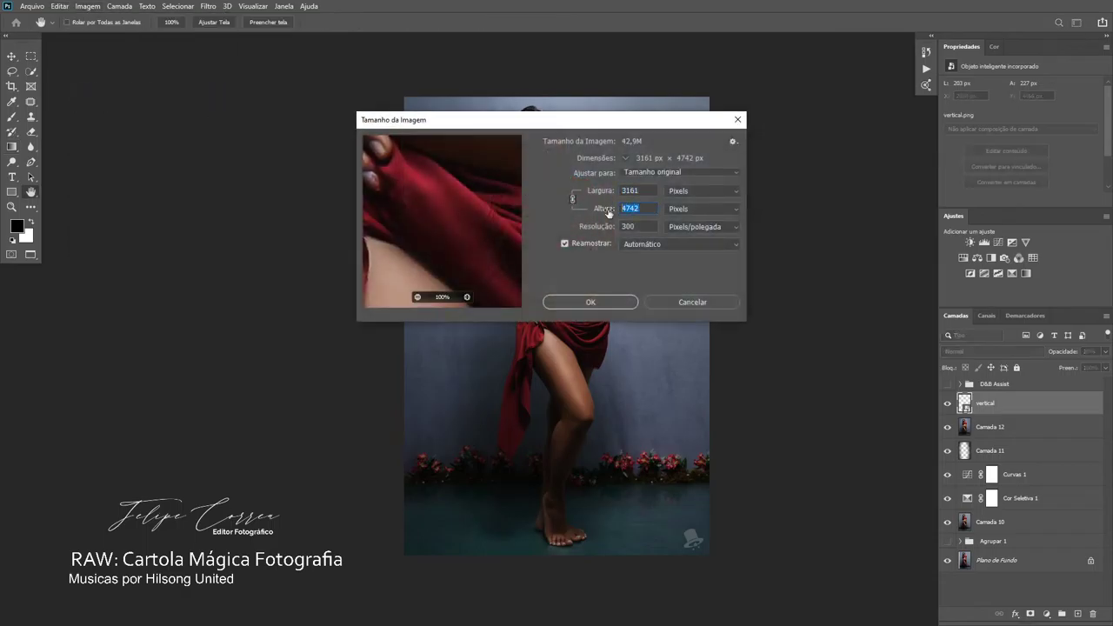
key(Tab)
text(00)
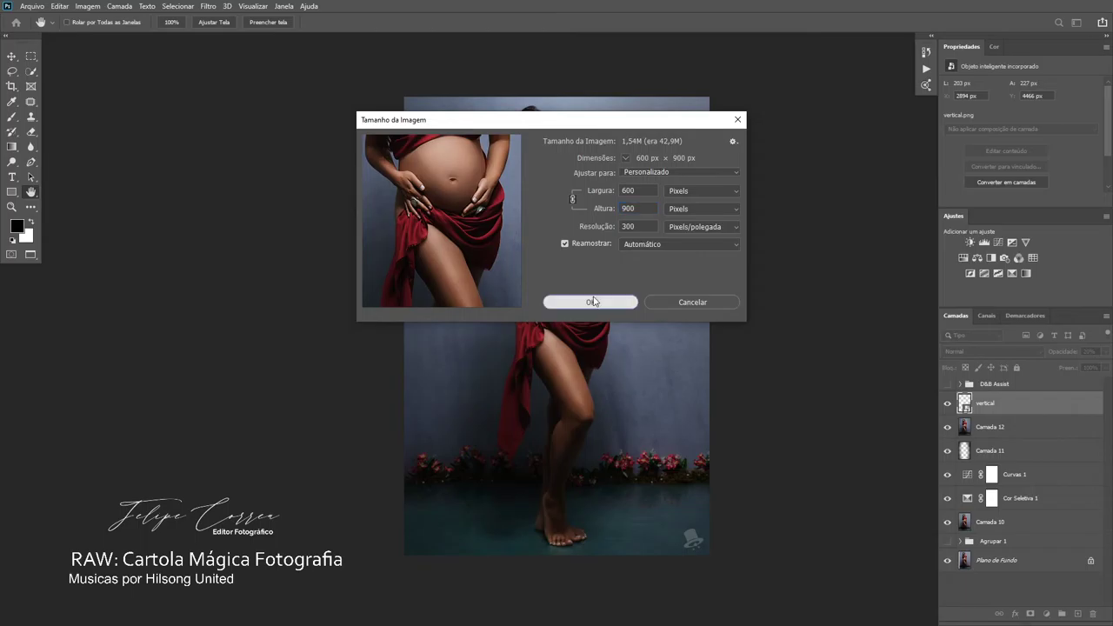
click(591, 302)
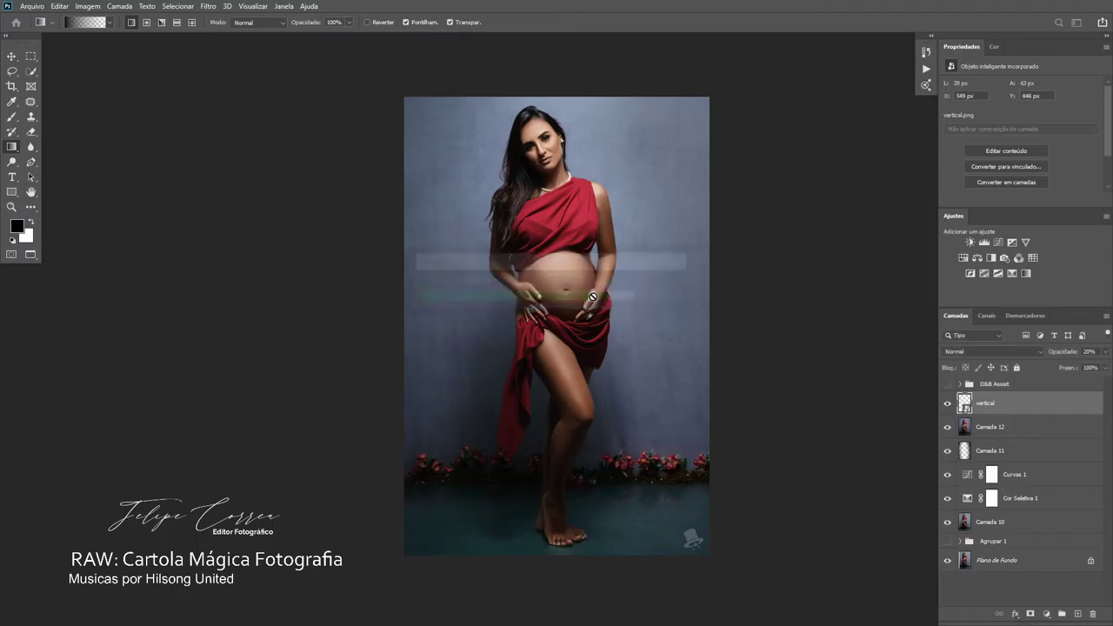
key(ctrl+0)
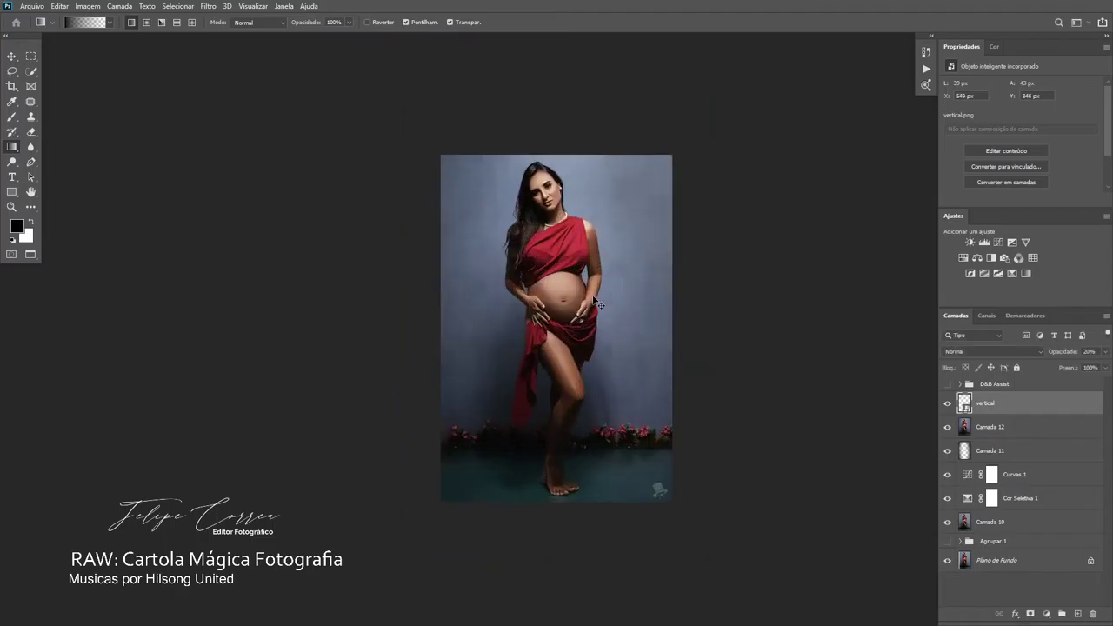
key(ctrl+minus)
- Save a JPEG copy named MARK4204.jpg in the Para o sitw folder at maximum quality 12
click(30, 7)
click(82, 144)
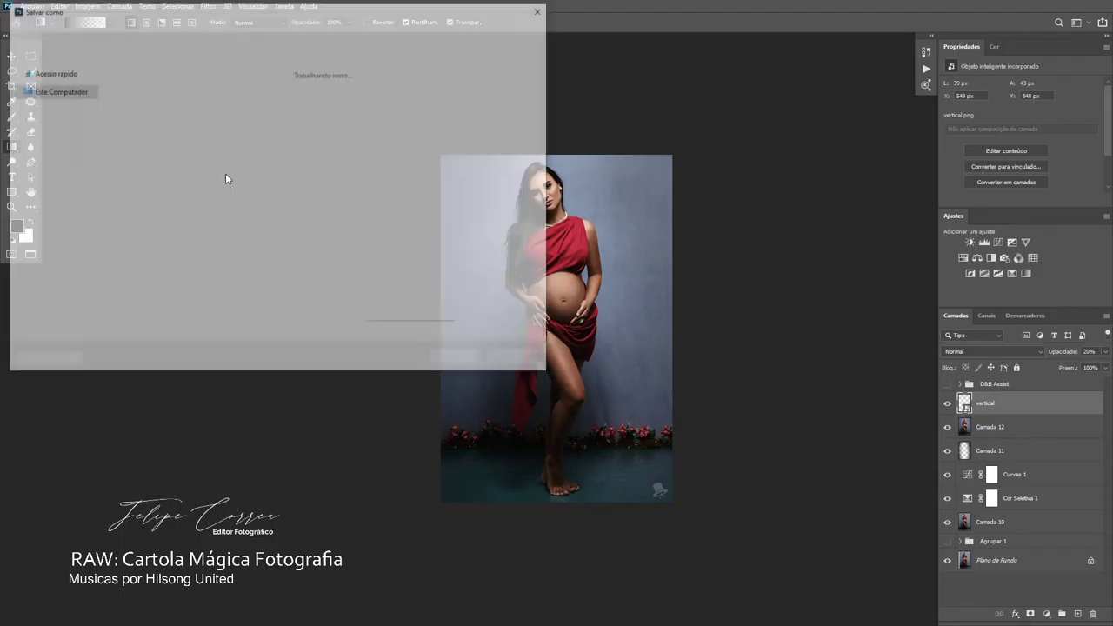
click(261, 268)
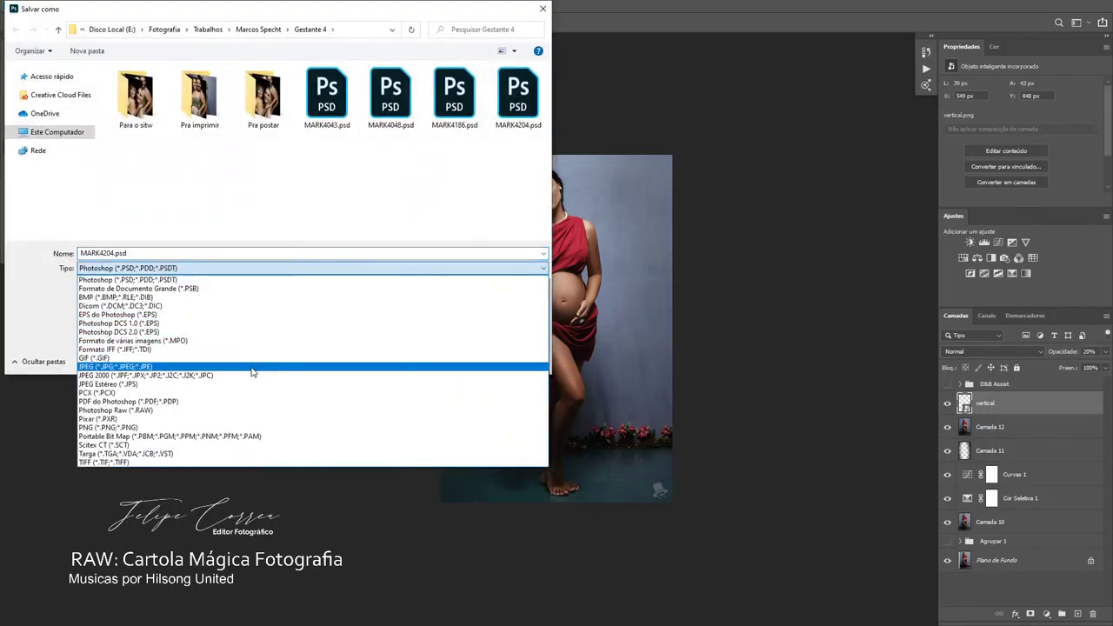
click(218, 364)
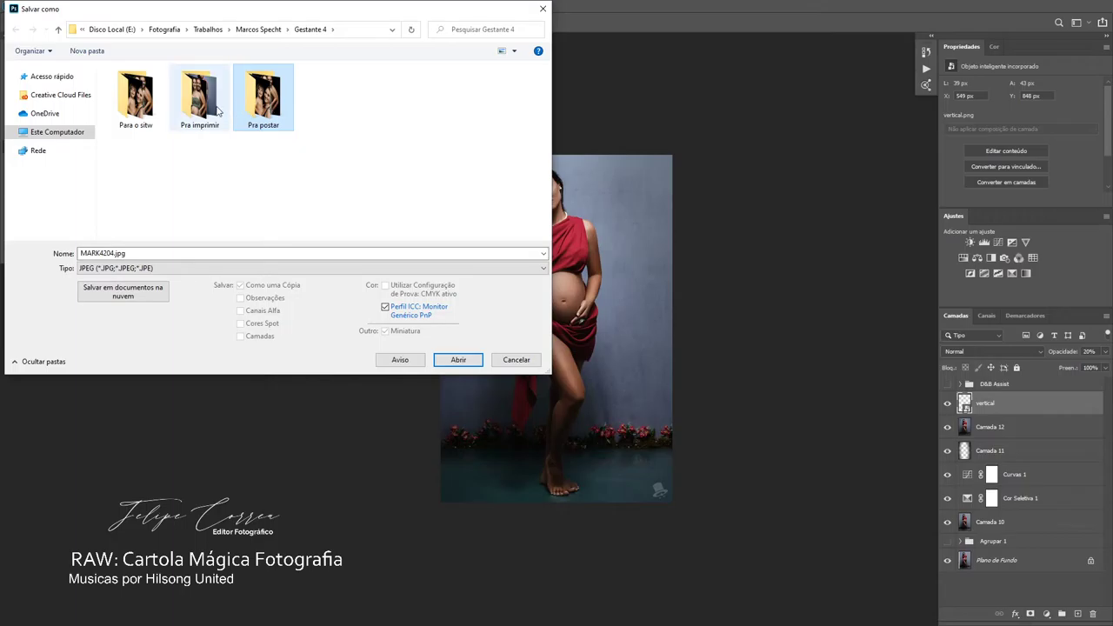
click(138, 109)
double_click(138, 109)
click(459, 359)
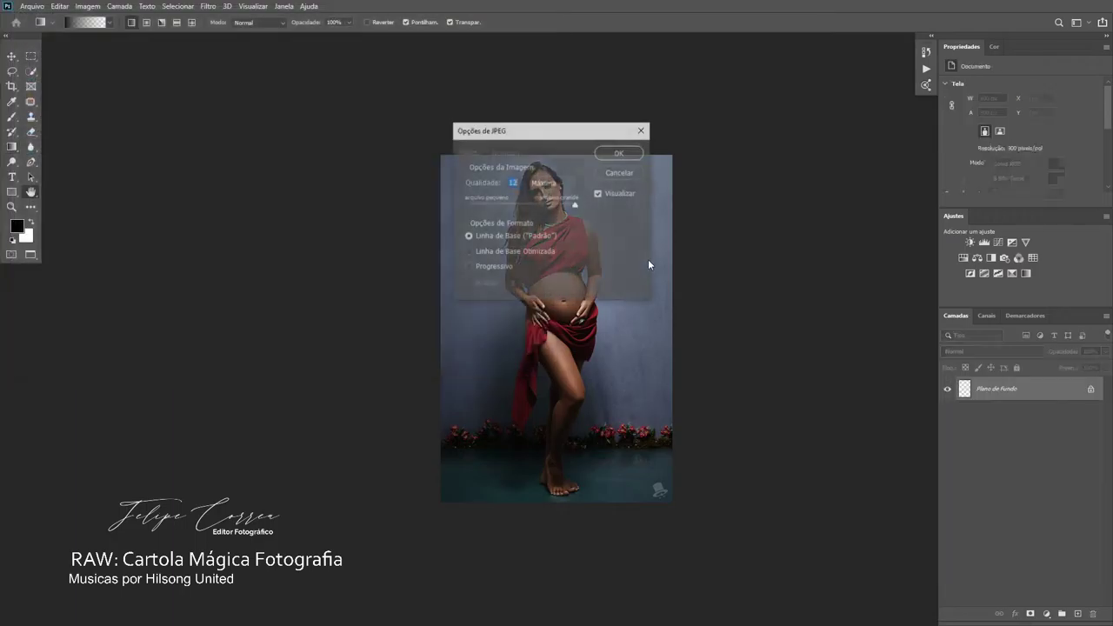
click(620, 153)
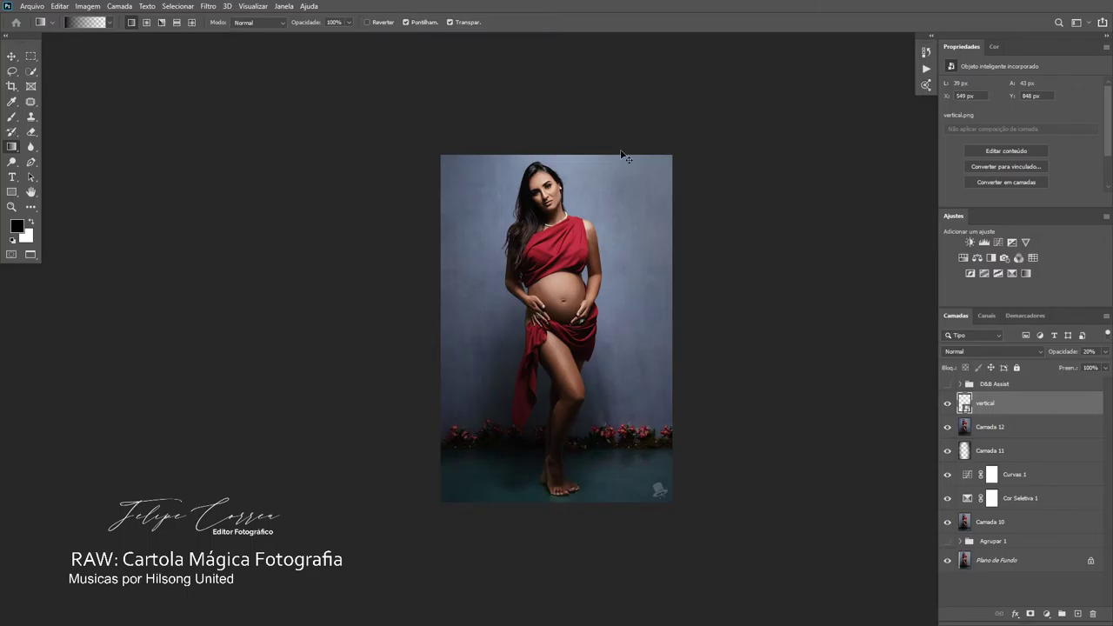
- Undo the image resize, the logo's opacity change and the logo placement
key(ctrl+z)
key(ctrl+0)
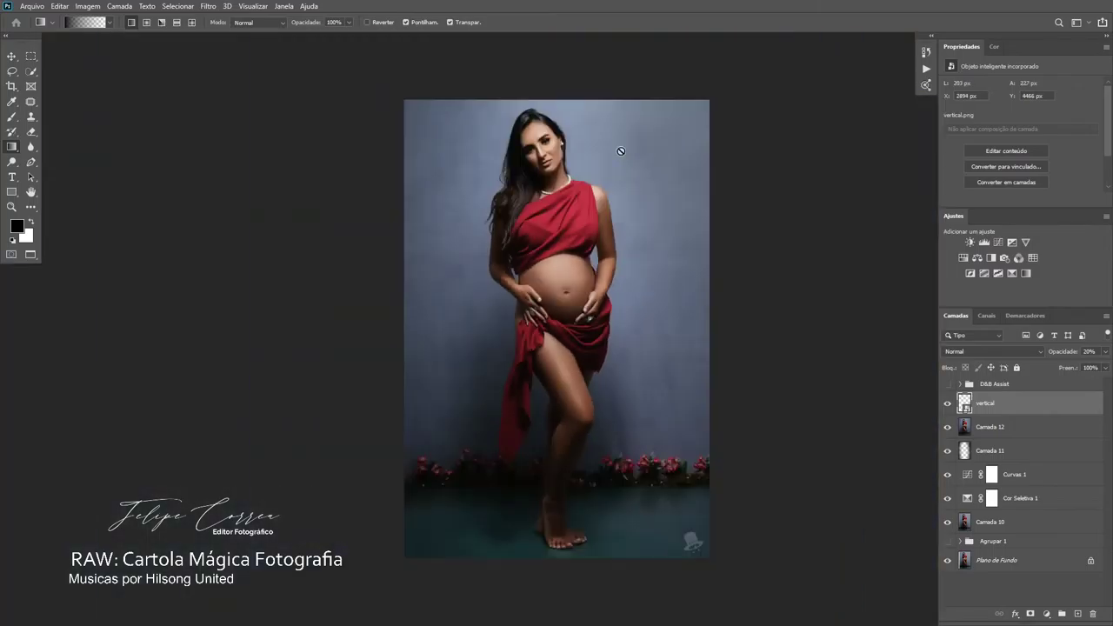
key(ctrl+z)
key(ctrl+z)
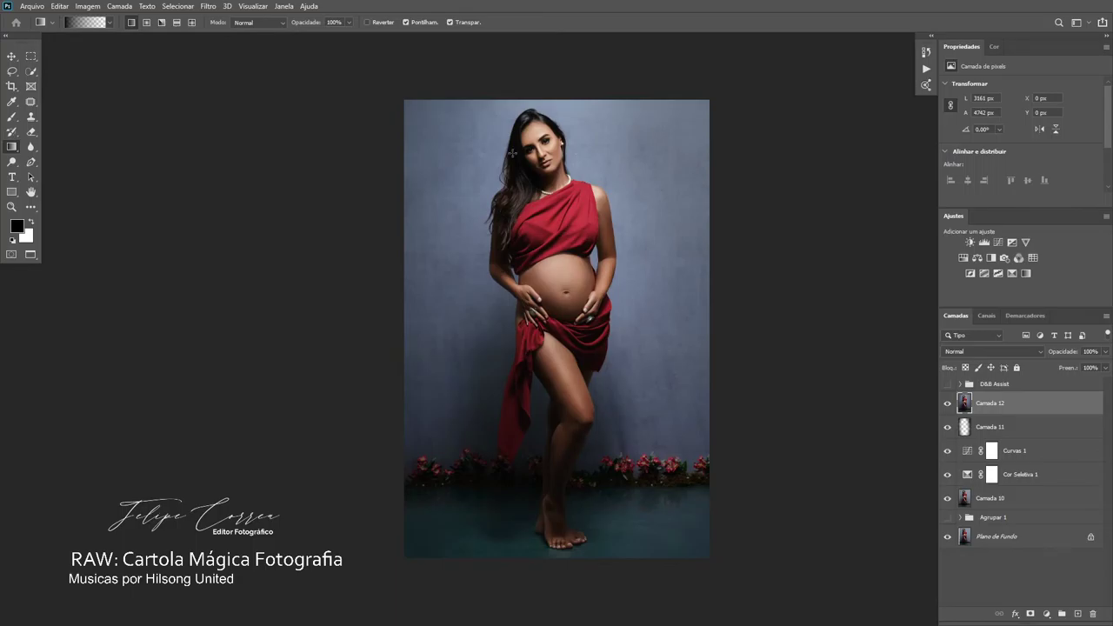
- Crop to a 4:5 (8:10) ratio with content-aware fill, widening the frame on both sides to keep the portrait's full height
click(13, 86)
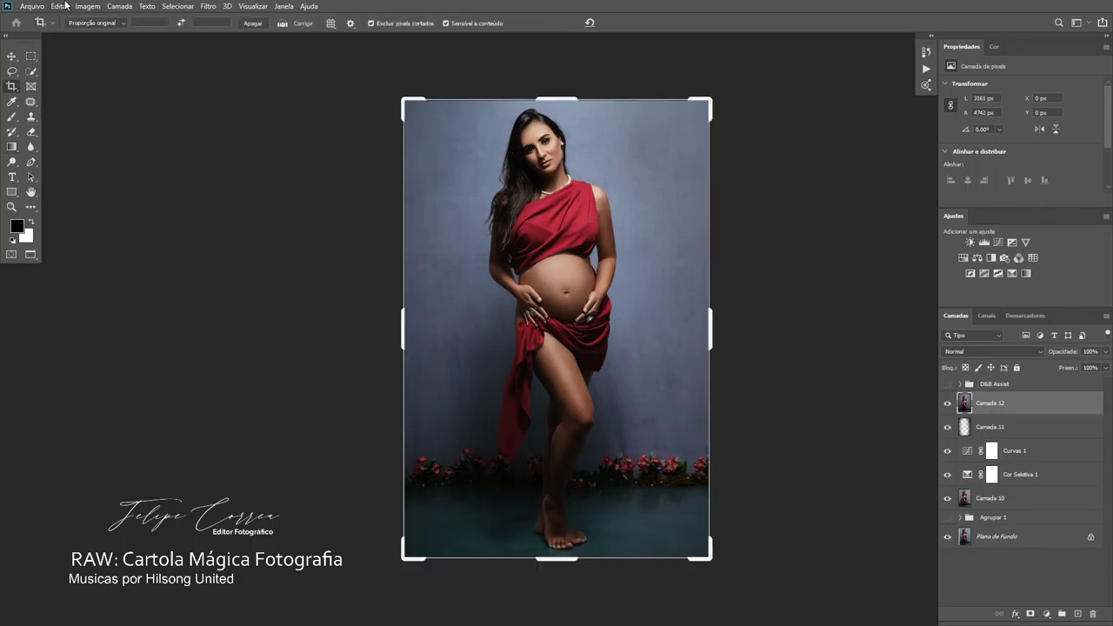
click(107, 24)
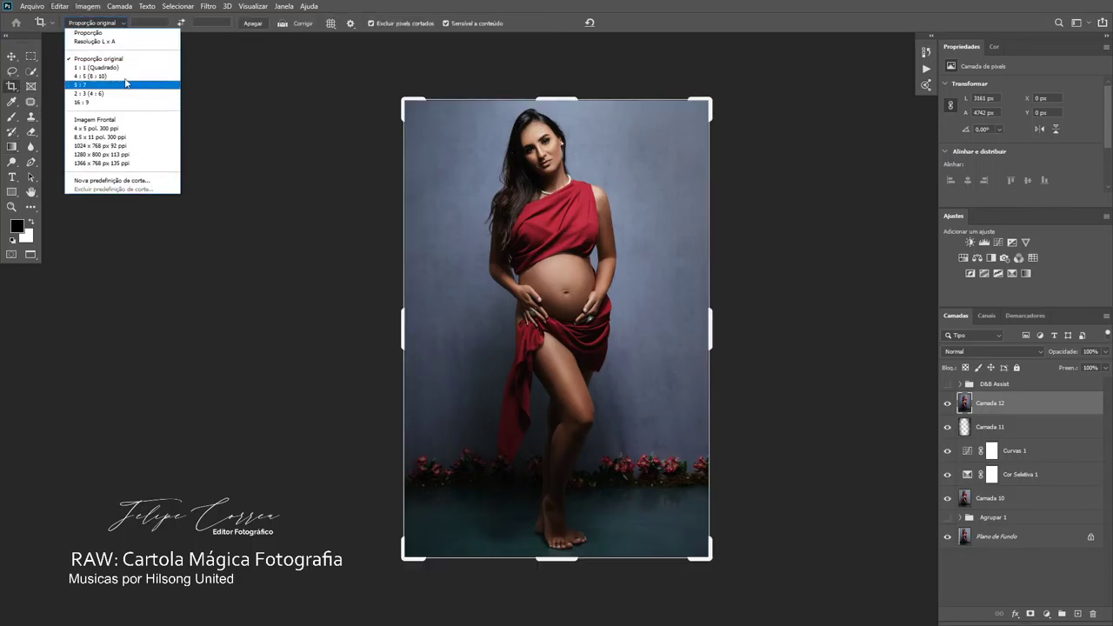
click(92, 76)
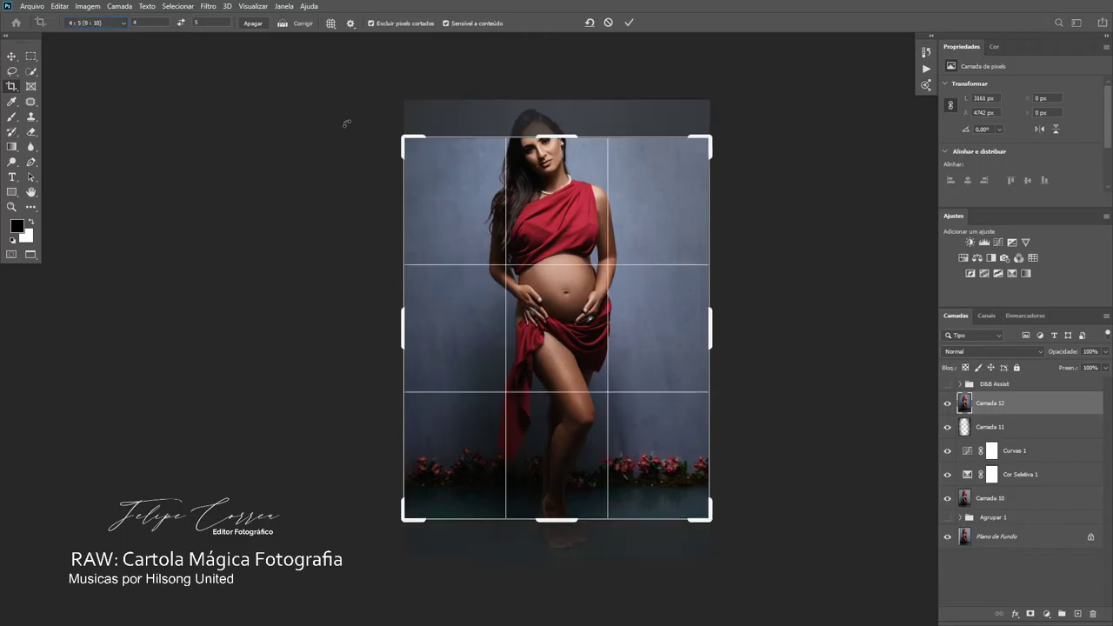
drag(710, 139, 753, 116)
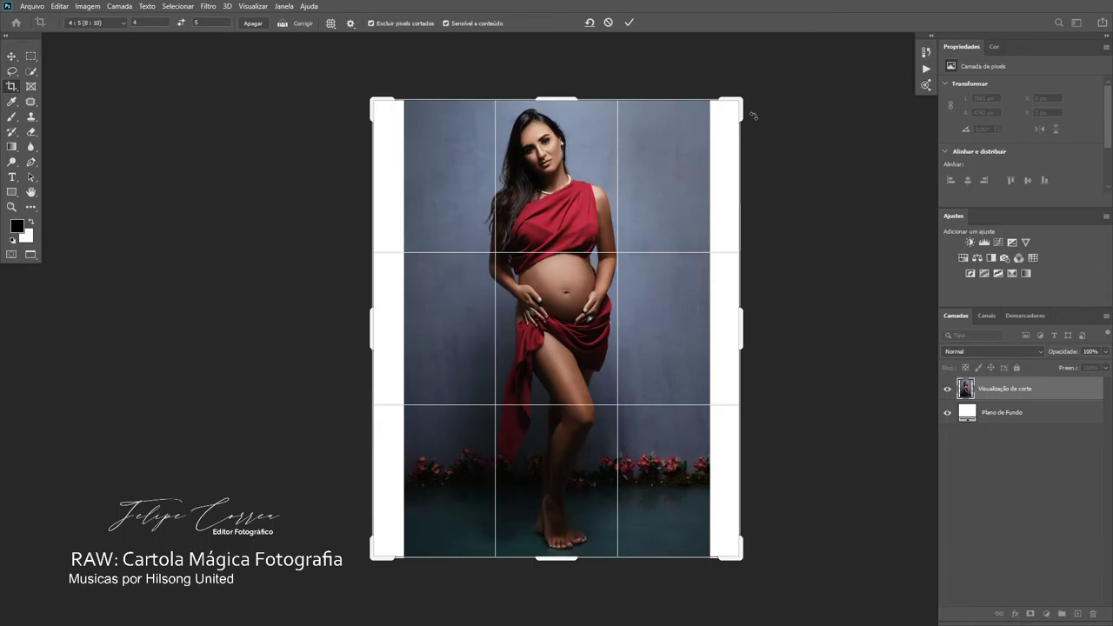
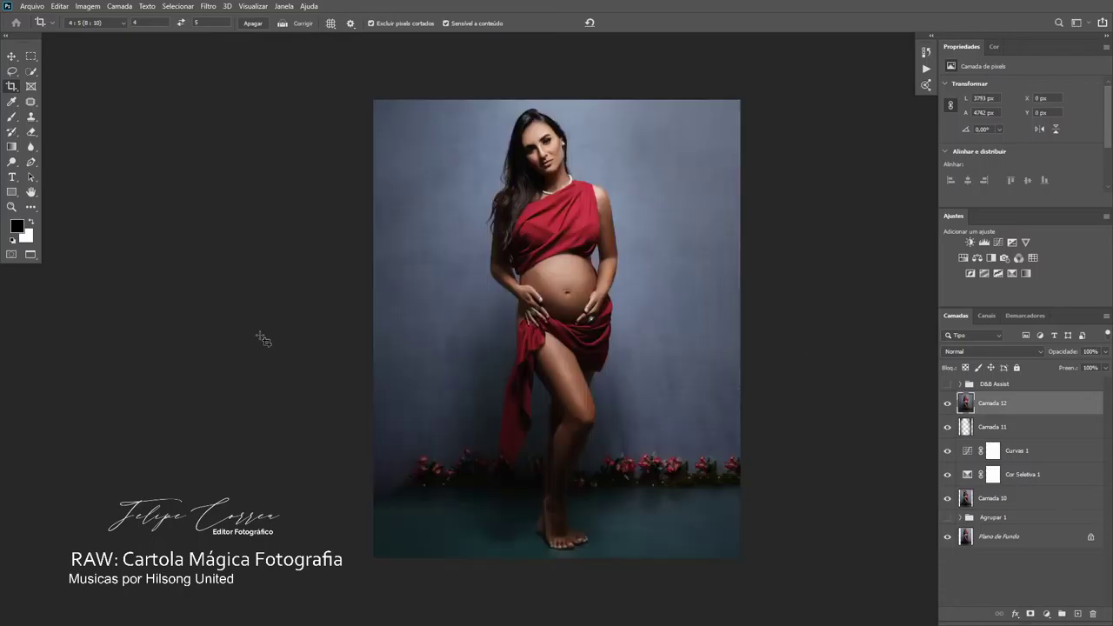
- Clone the flower border across the empty left end of the extended backdrop on Camada 12 with the Clone Stamp
scroll(420, 483, up, 2)
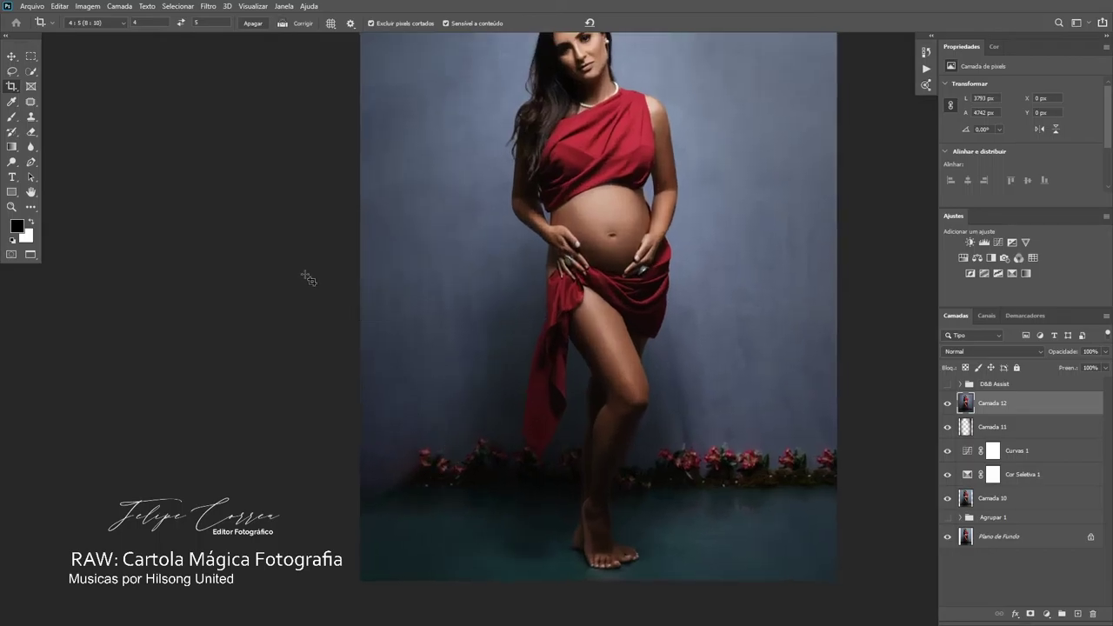
click(30, 117)
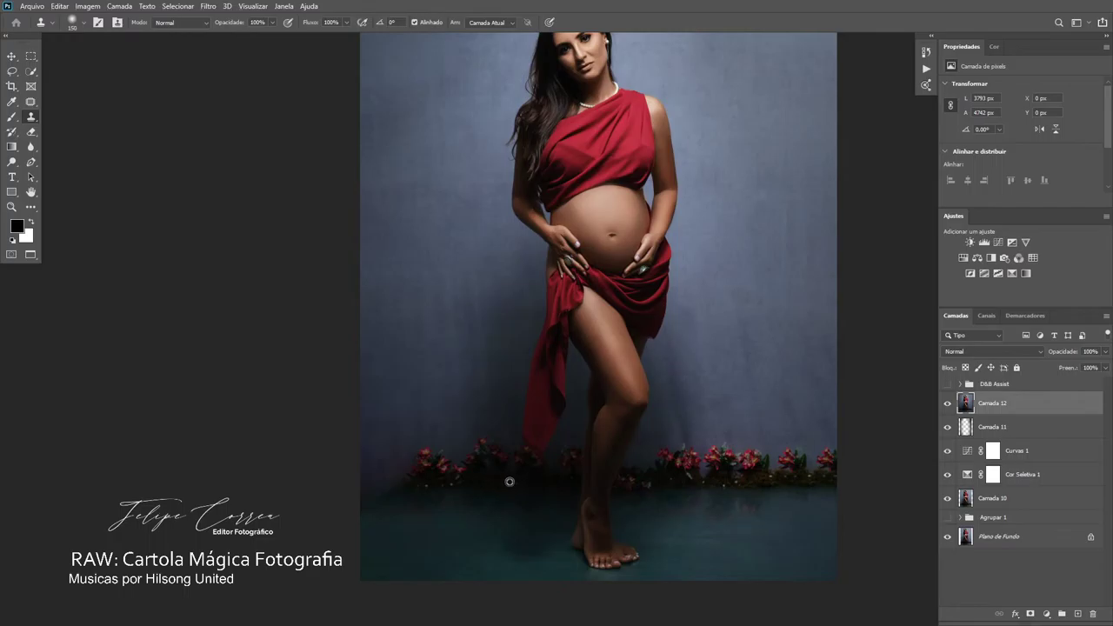
key(bracketright)
key(bracketright)
key(bracketright)
key(bracketright)
mouse_move(406, 481)
mouse_down()
mouse_move(366, 487)
mouse_move(407, 468)
mouse_move(359, 465)
mouse_move(397, 451)
mouse_move(404, 477)
mouse_move(390, 510)
mouse_move(373, 466)
mouse_up()
key(bracketleft)
key(bracketleft)
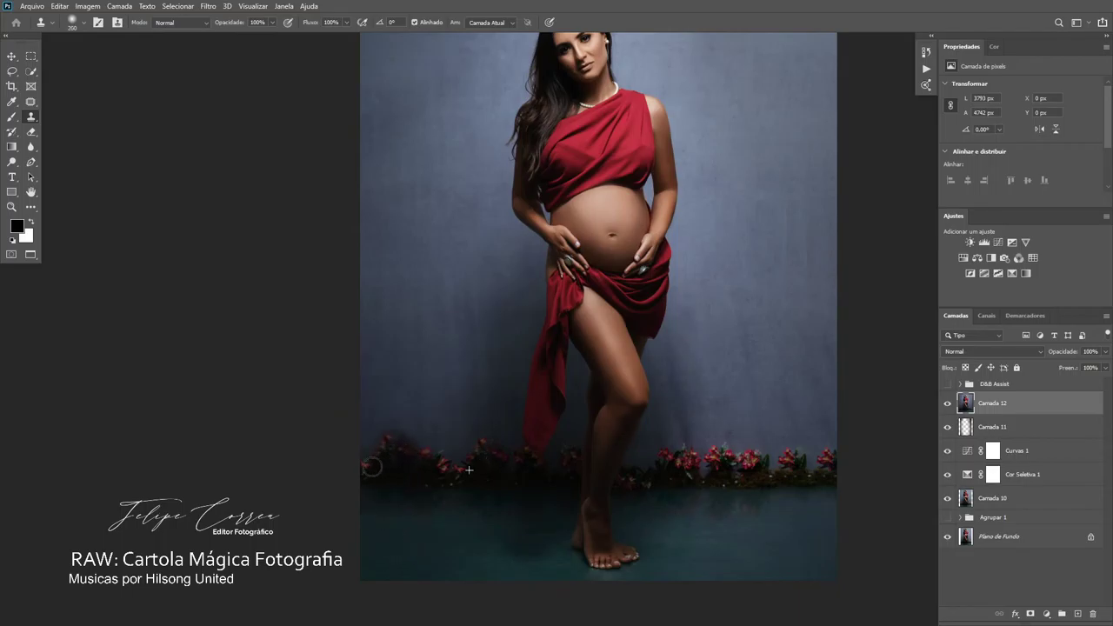
click(443, 429)
key(ctrl+z)
- Sample the wall above the cloned flowers and try covering their dark halo with a smaller, lower-flow Clone Stamp brush
key(ctrl+plus)
key(ctrl+plus)
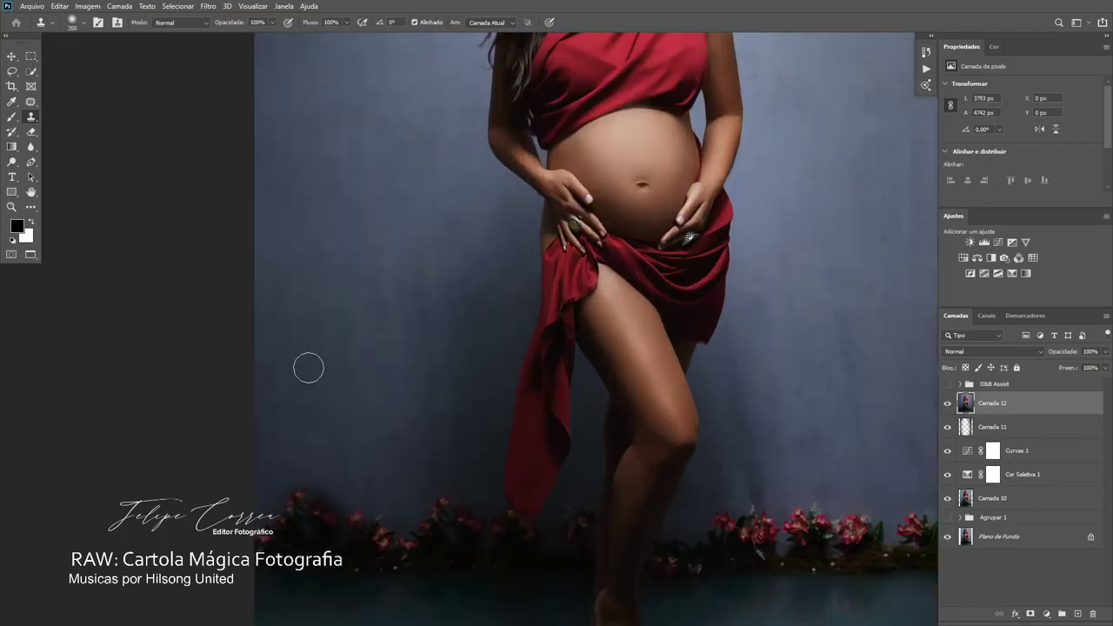
key(bracketleft)
drag(341, 389, 435, 298)
drag(423, 409, 507, 356)
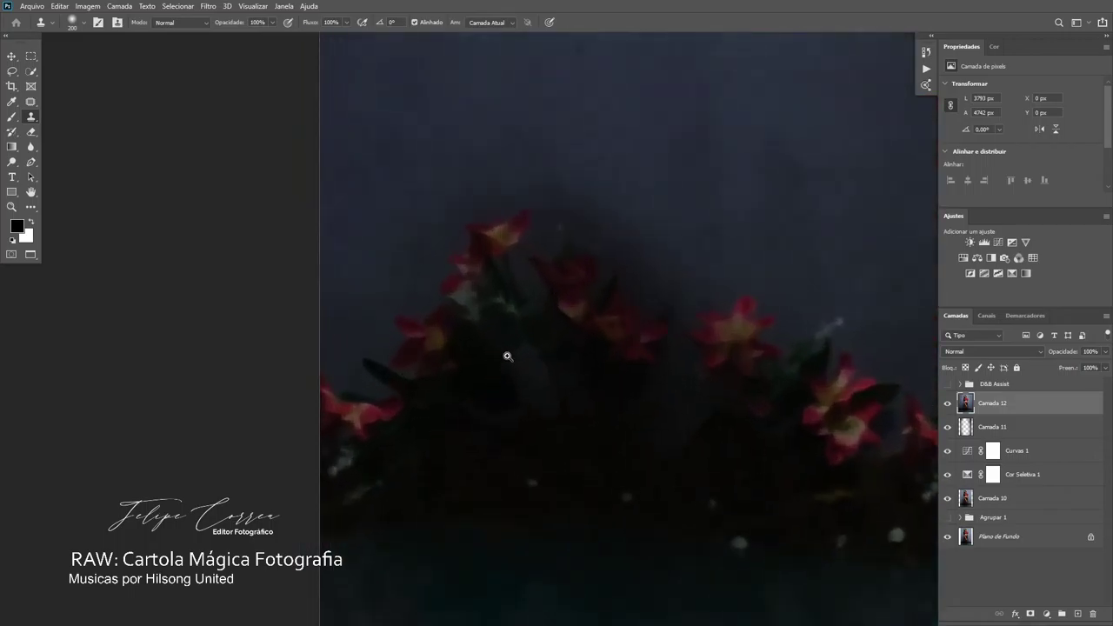
scroll(534, 315, up, 3)
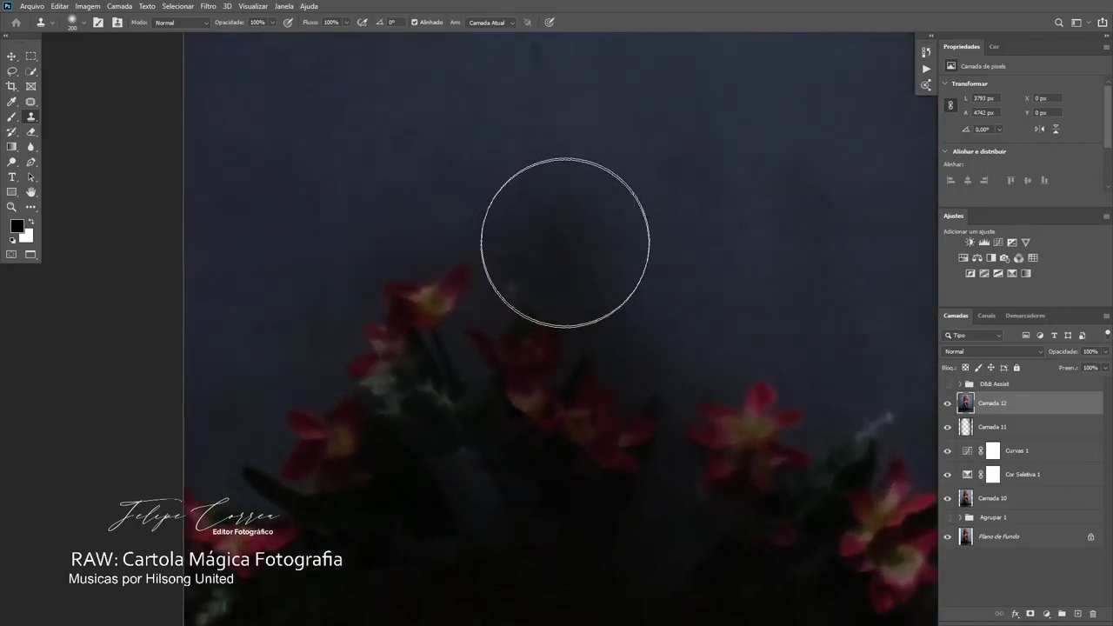
alt+click(582, 122)
key(bracketleft)
key(bracketleft)
key(bracketleft)
key(bracketleft)
key(bracketleft)
key(bracketleft)
key(bracketleft)
key(bracketleft)
key(bracketleft)
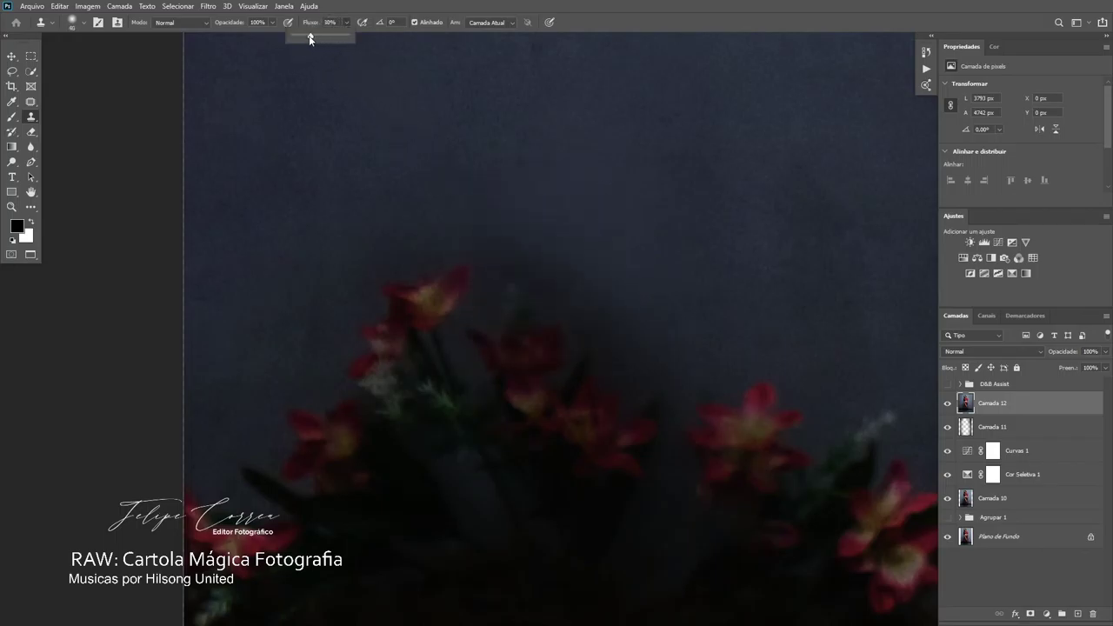
drag(310, 38, 297, 39)
drag(588, 287, 617, 340)
key(ctrl+z)
- Blend the dark halo above the cloned flowers into the wall using the Clone Stamp at 31% opacity and 5% flow
click(346, 24)
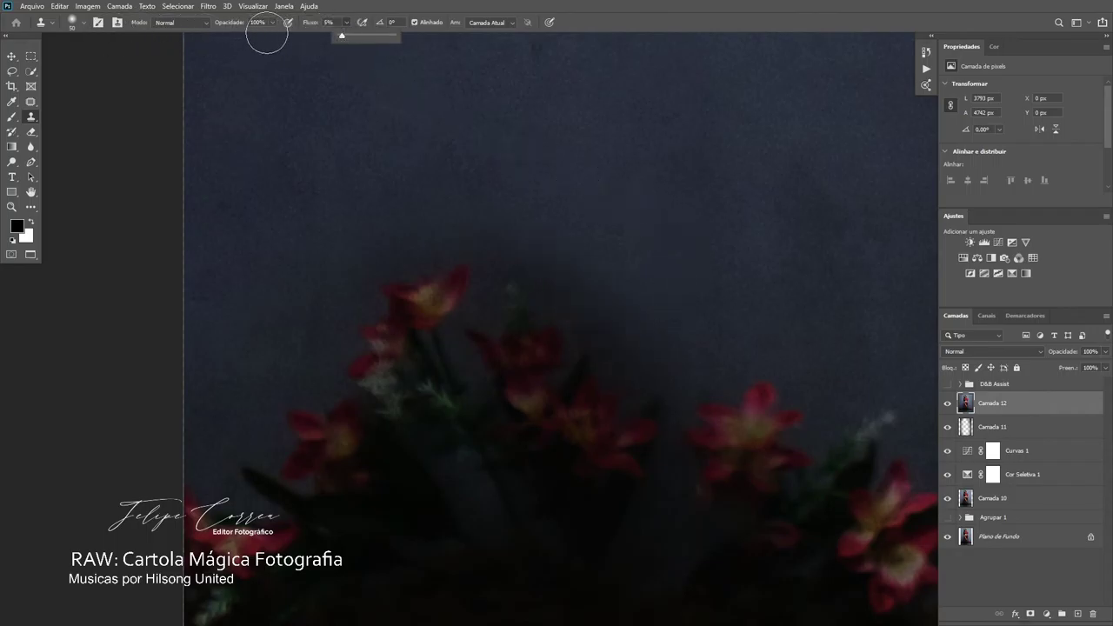
click(272, 23)
mouse_move(508, 258)
mouse_down()
mouse_move(559, 261)
mouse_move(640, 397)
mouse_move(623, 286)
mouse_move(559, 272)
mouse_move(463, 327)
mouse_move(452, 242)
mouse_move(368, 301)
mouse_move(313, 371)
mouse_move(296, 255)
mouse_move(322, 185)
mouse_move(284, 261)
mouse_move(300, 316)
mouse_move(288, 311)
mouse_move(299, 372)
mouse_move(507, 243)
mouse_move(472, 316)
mouse_move(621, 325)
mouse_move(696, 400)
mouse_up()
alt+click(611, 134)
mouse_move(633, 328)
mouse_down()
mouse_move(629, 383)
mouse_move(619, 327)
mouse_move(622, 358)
mouse_move(685, 393)
mouse_move(663, 495)
mouse_move(672, 416)
mouse_move(697, 353)
mouse_move(619, 334)
mouse_move(643, 218)
mouse_up()
- Examine the cloned flower border and the whole extended portrait at several magnifications
scroll(644, 218, down, 6)
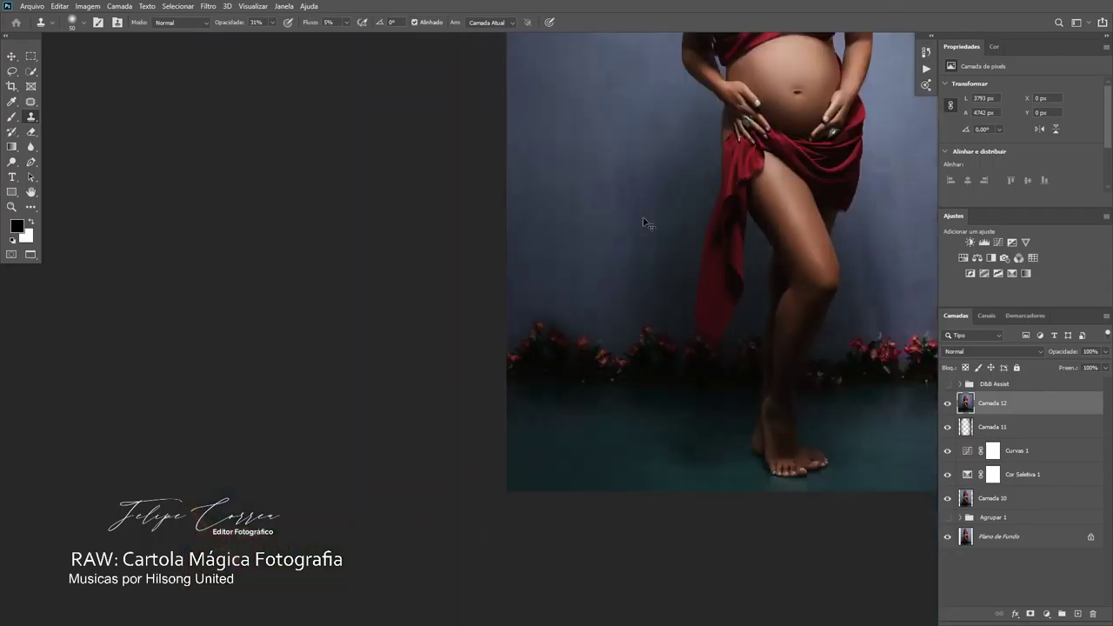
scroll(600, 280, up, 5)
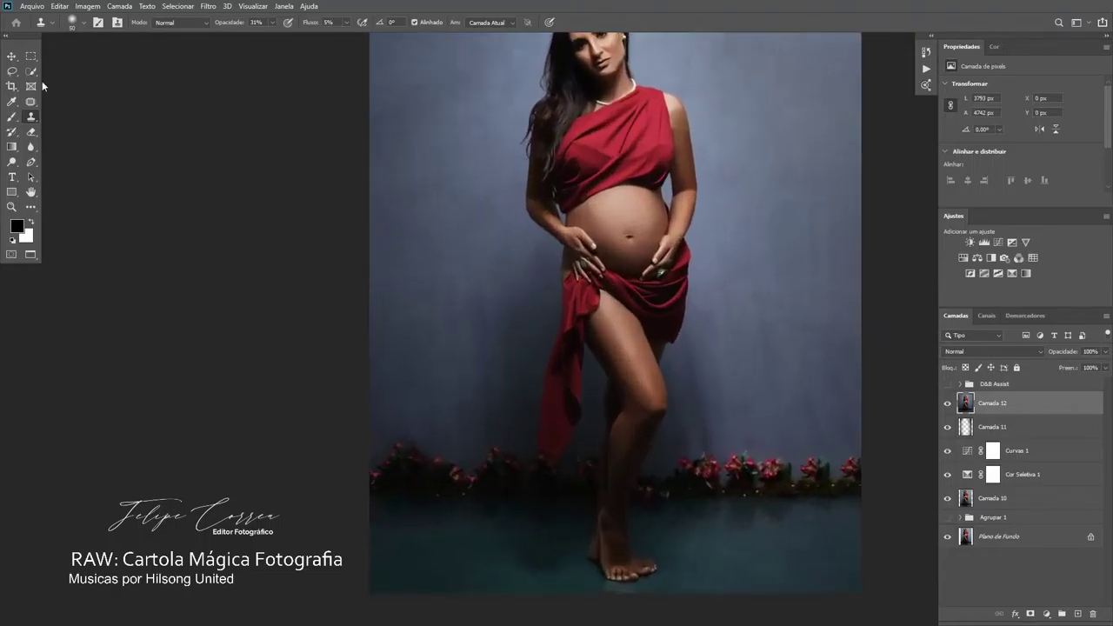
click(12, 56)
key(ctrl+minus)
key(ctrl+minus)
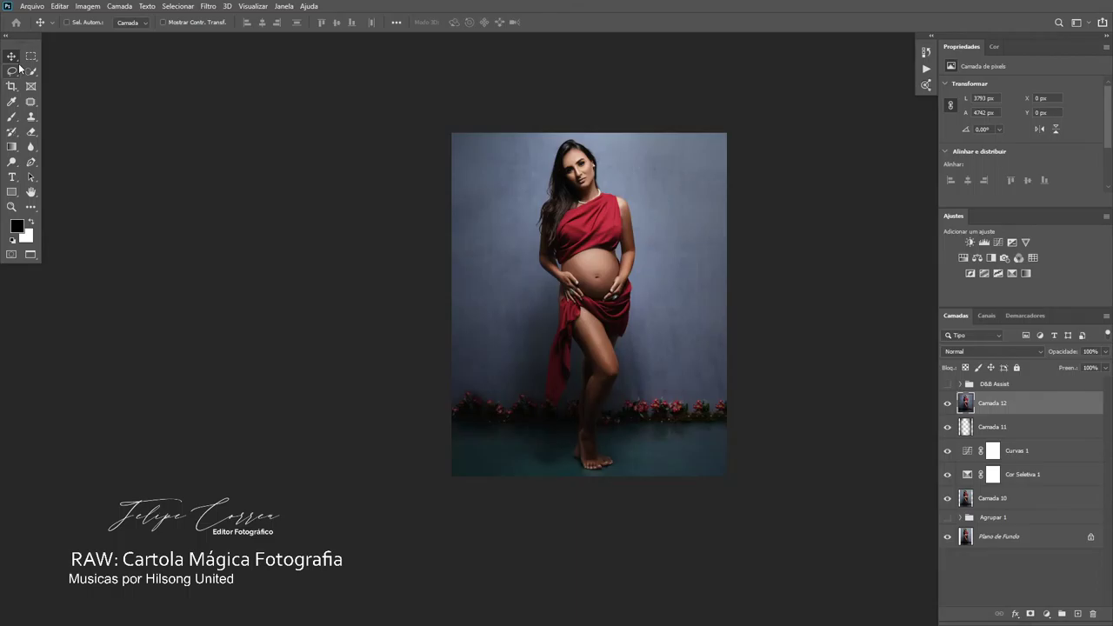
key(ctrl+minus)
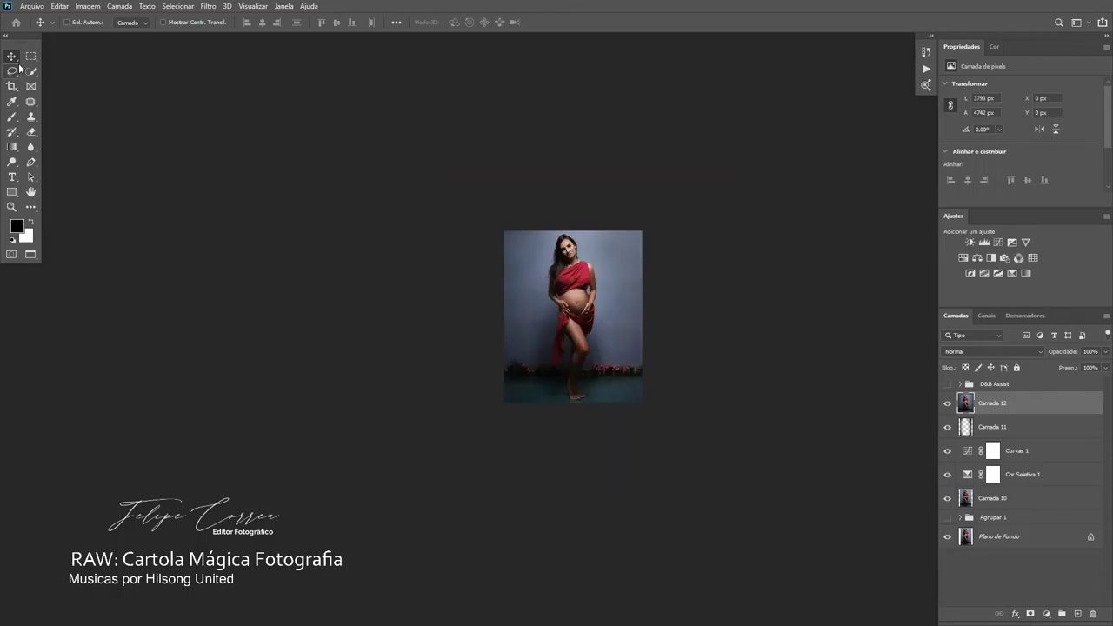
key(ctrl+plus)
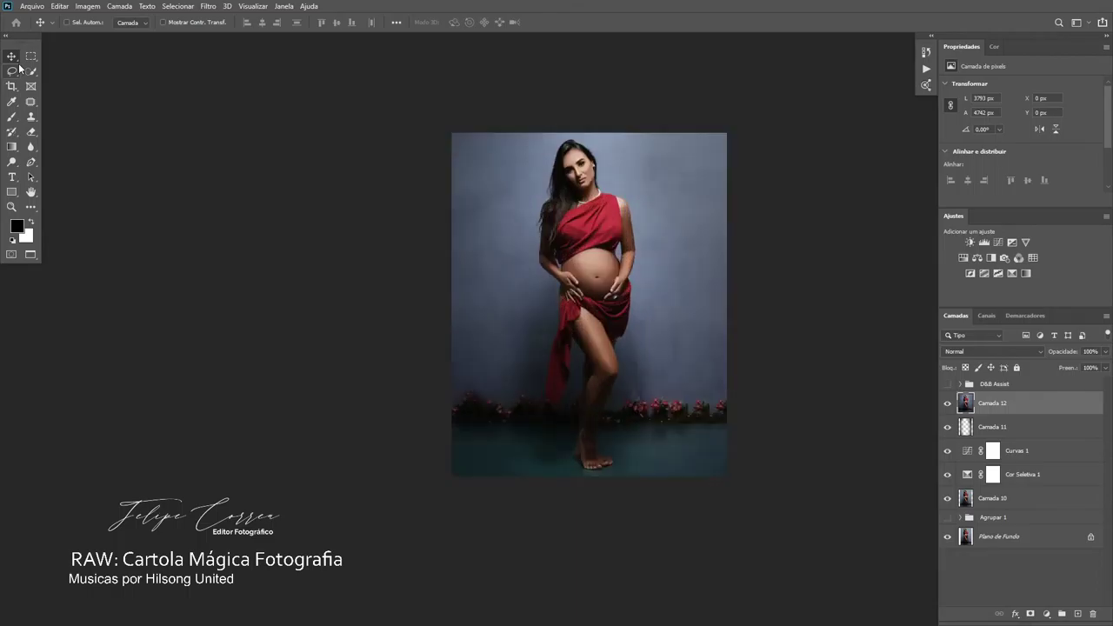
- Compare the extended portrait with and without the retouching on Camada 12
key(ctrl+plus)
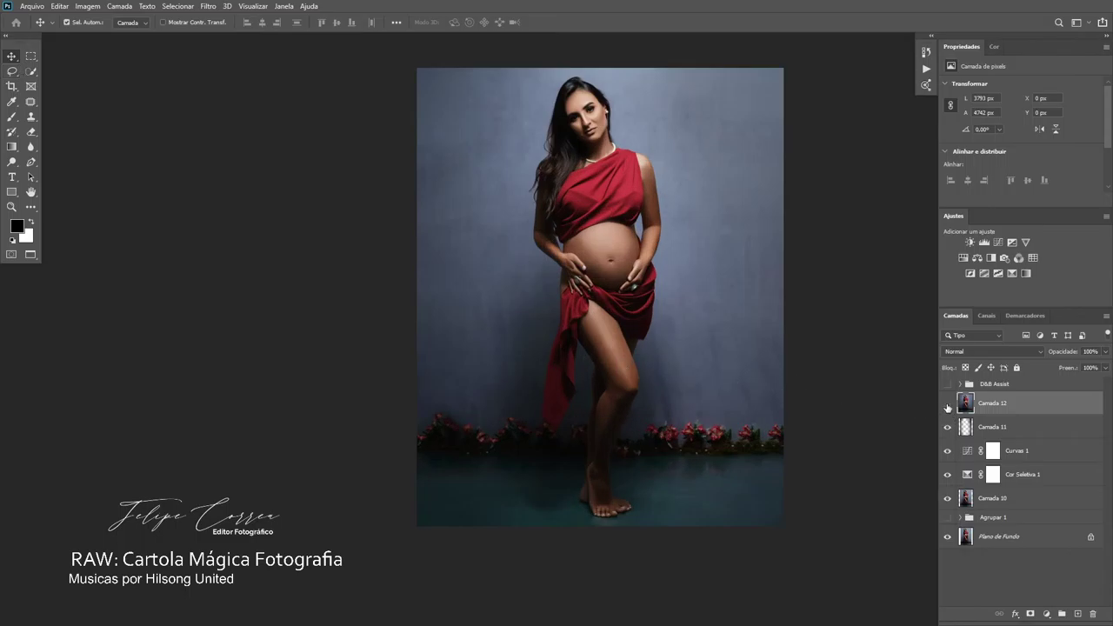
click(948, 405)
click(948, 405)
click(948, 406)
click(948, 405)
- Place the Versão feed.png logo from the Lgoos folder as an embedded watermark and set its layer opacity to 20%
click(38, 6)
click(110, 236)
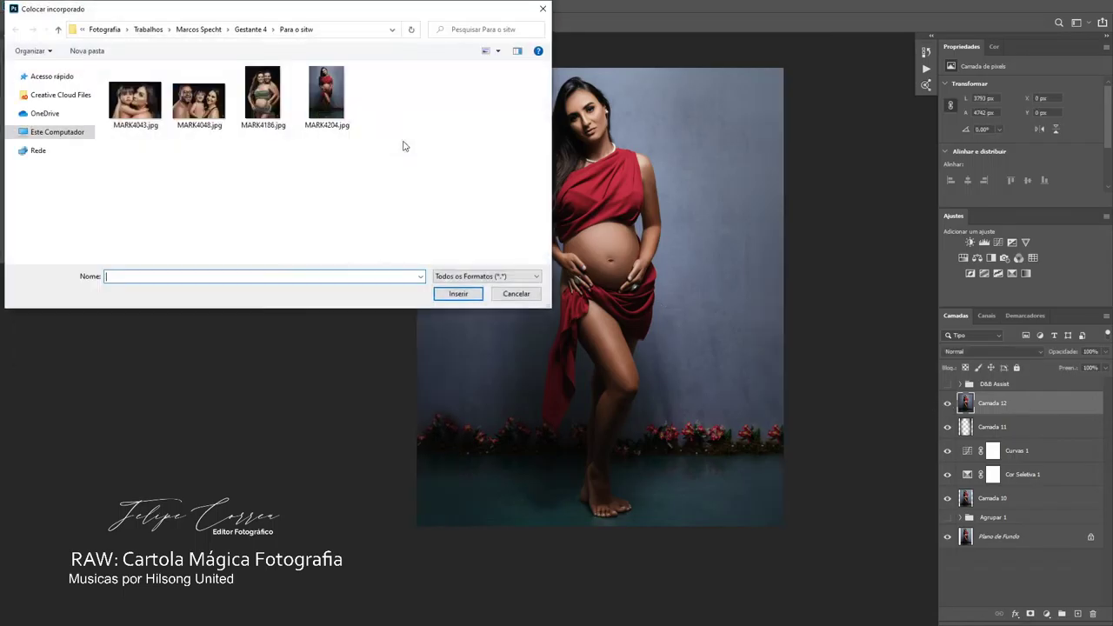
click(245, 31)
click(222, 30)
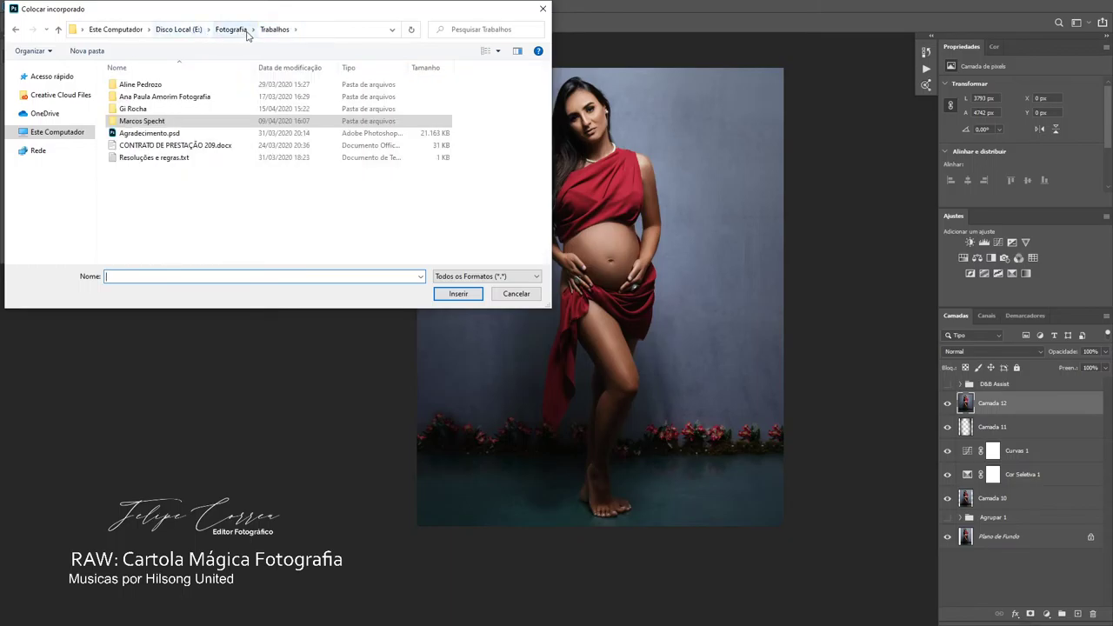
double_click(198, 120)
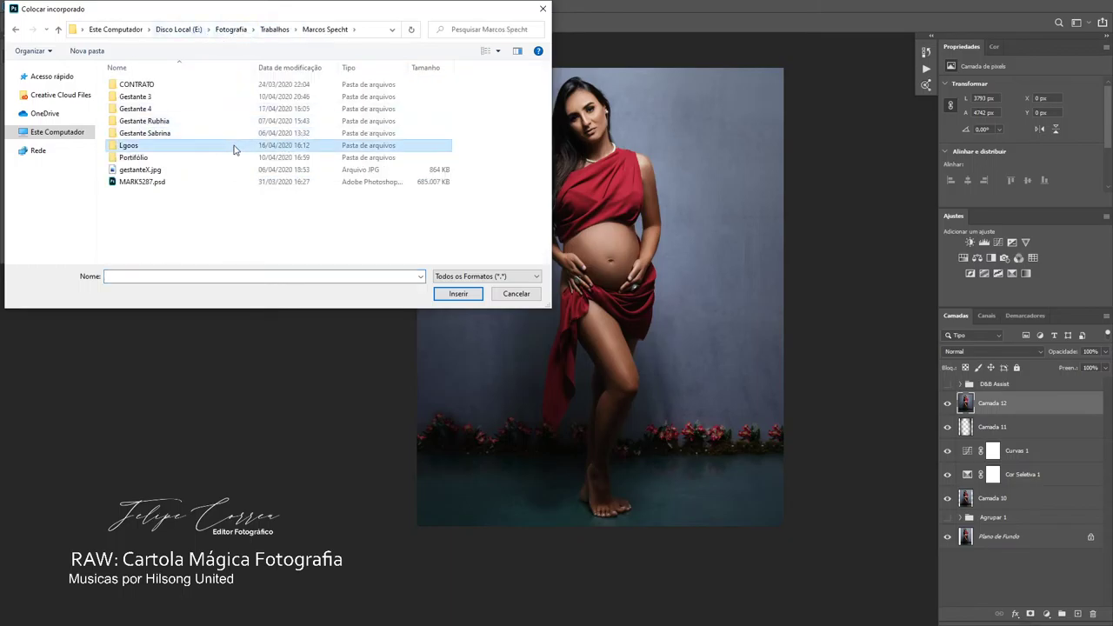
double_click(235, 146)
double_click(461, 108)
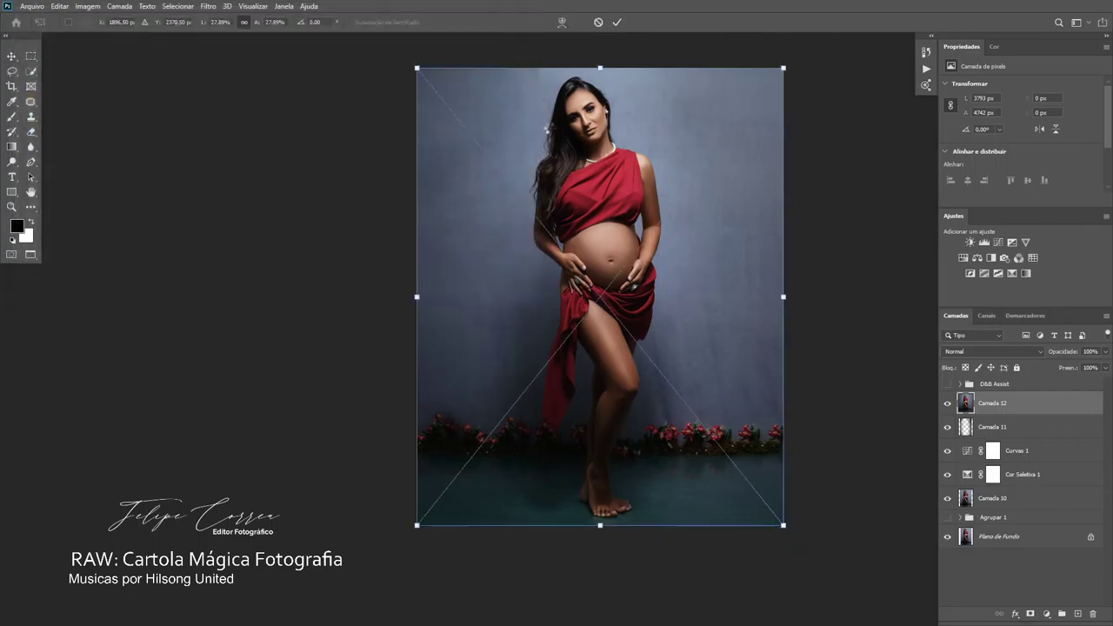
click(617, 23)
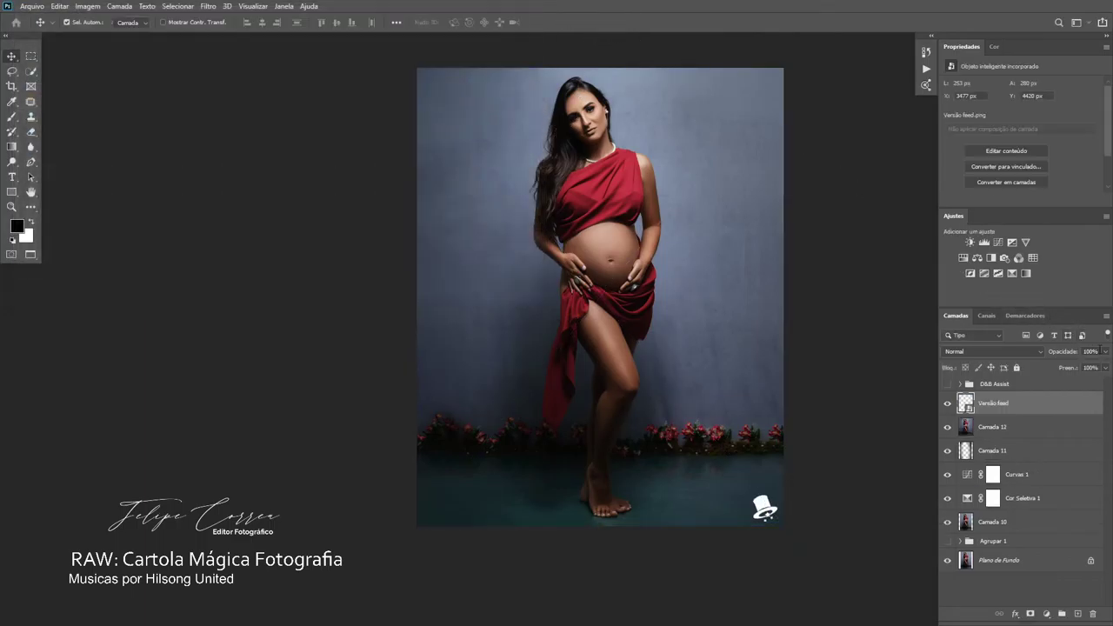
text(20)
- Compare the watermarked portrait with the original Plano de Fundo layer shown alone, and examine it at several magnifications
key(ctrl+minus)
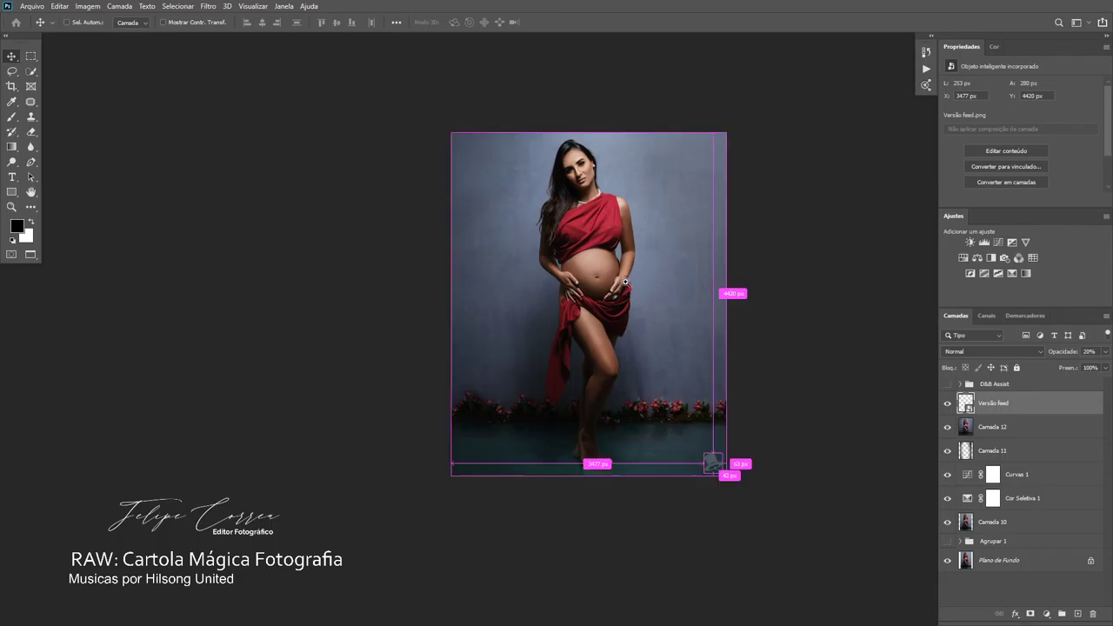
drag(631, 278, 657, 275)
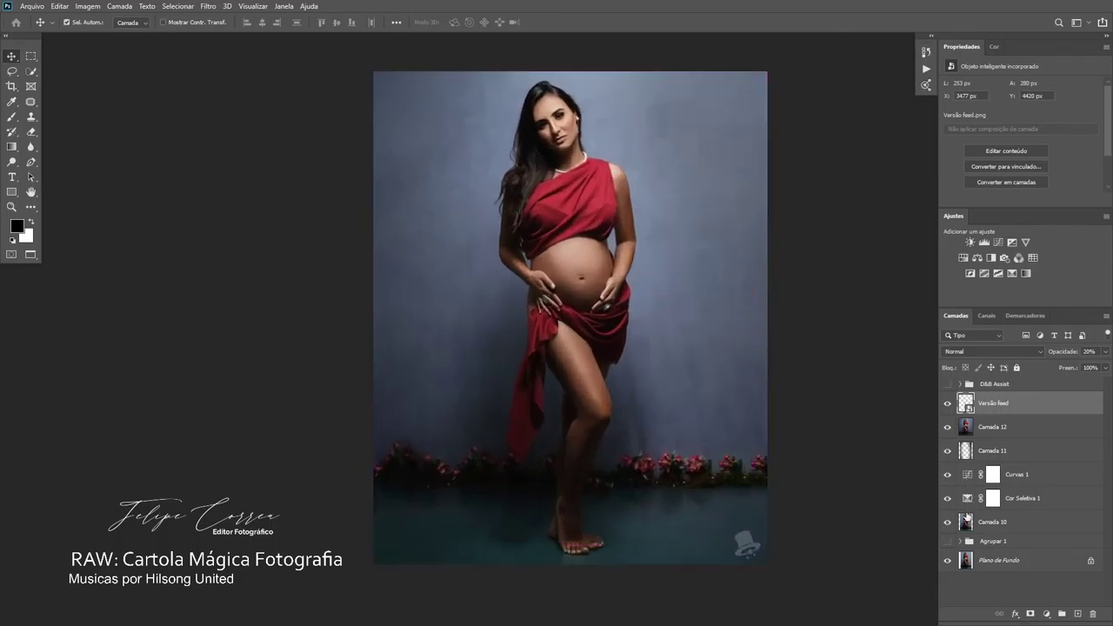
click(948, 561)
click(948, 561)
click(948, 561)
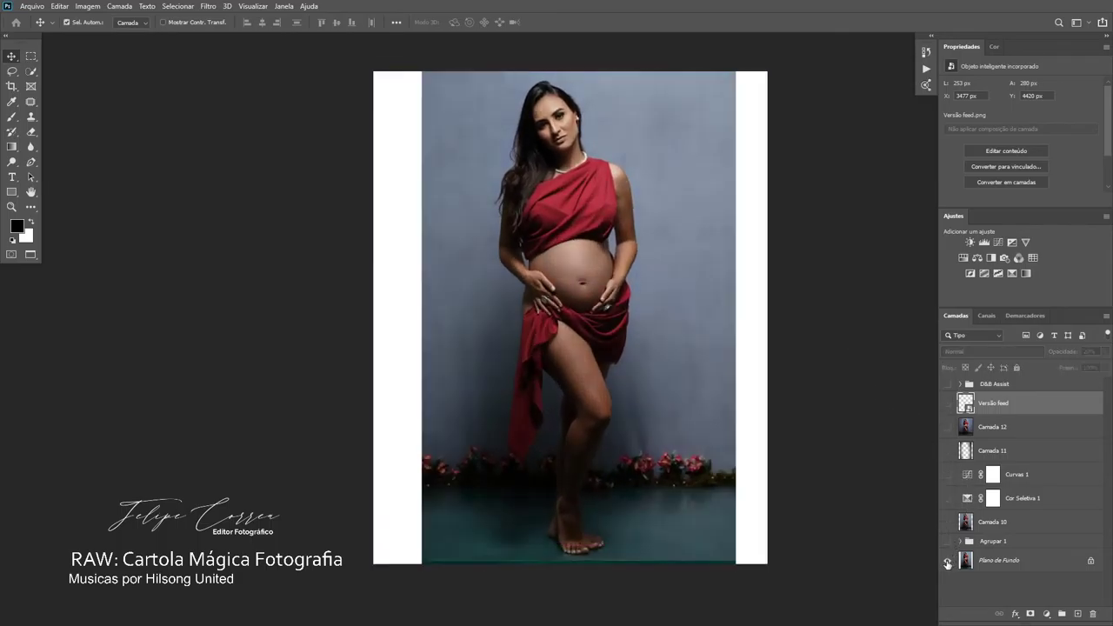
click(948, 561)
key(ctrl+minus)
key(ctrl+plus)
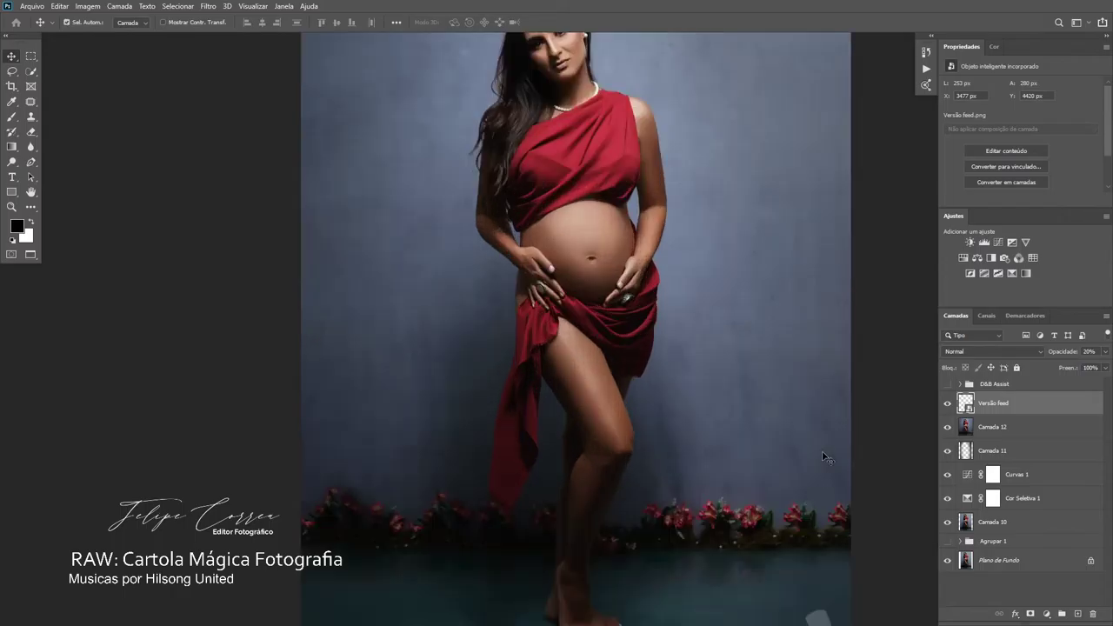
key(ctrl+minus)
- Resize the image proportionally to a height of 2048 pixels
click(87, 6)
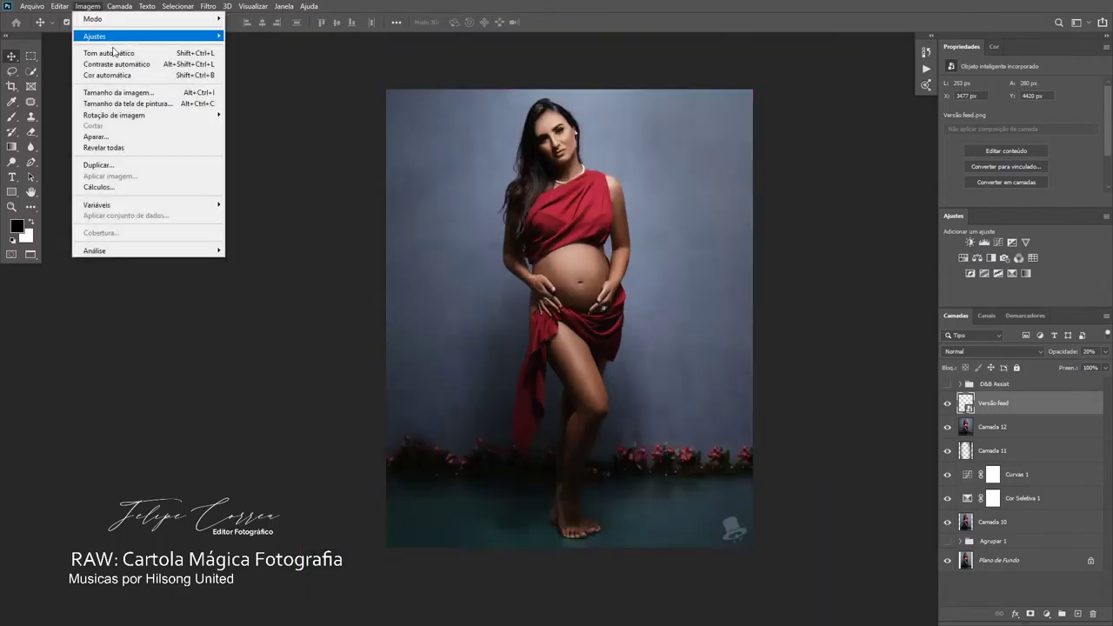
click(118, 92)
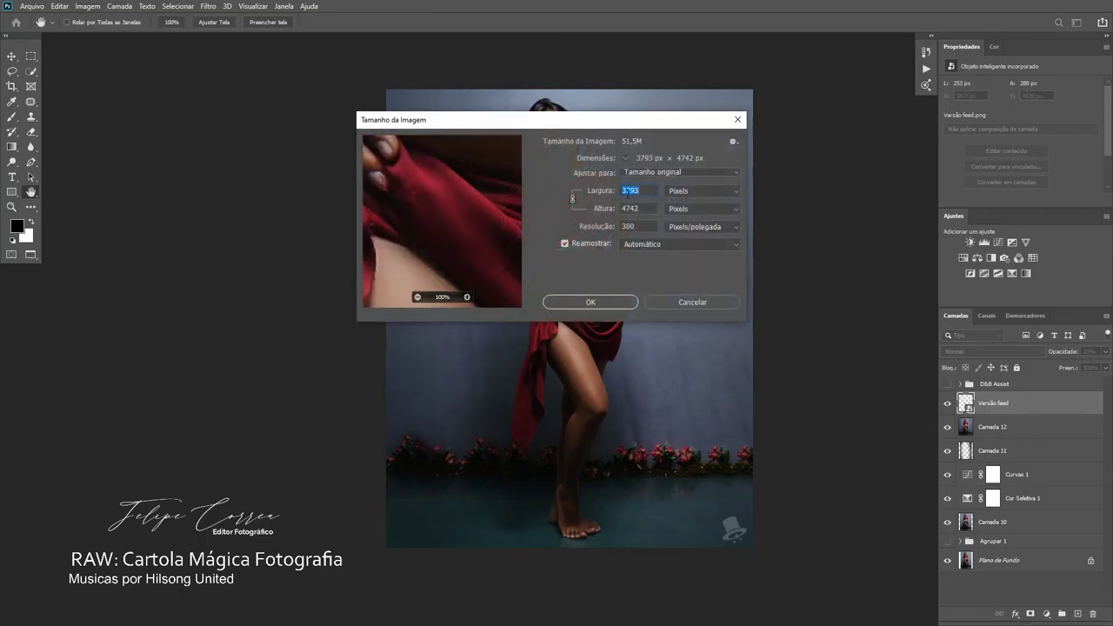
click(589, 209)
text(2048)
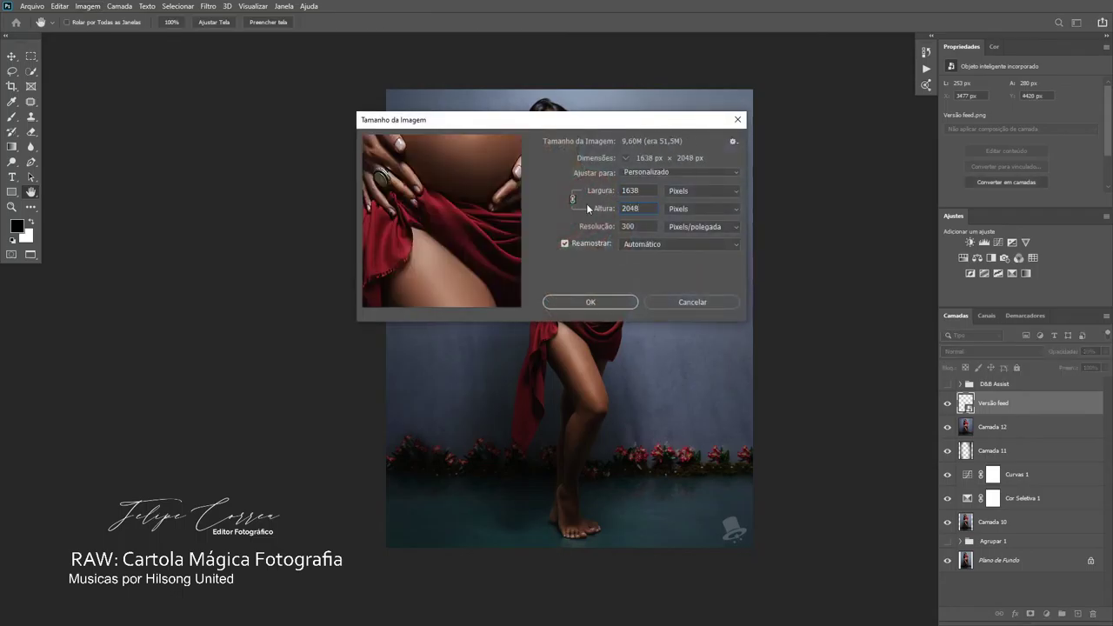
key(Return)
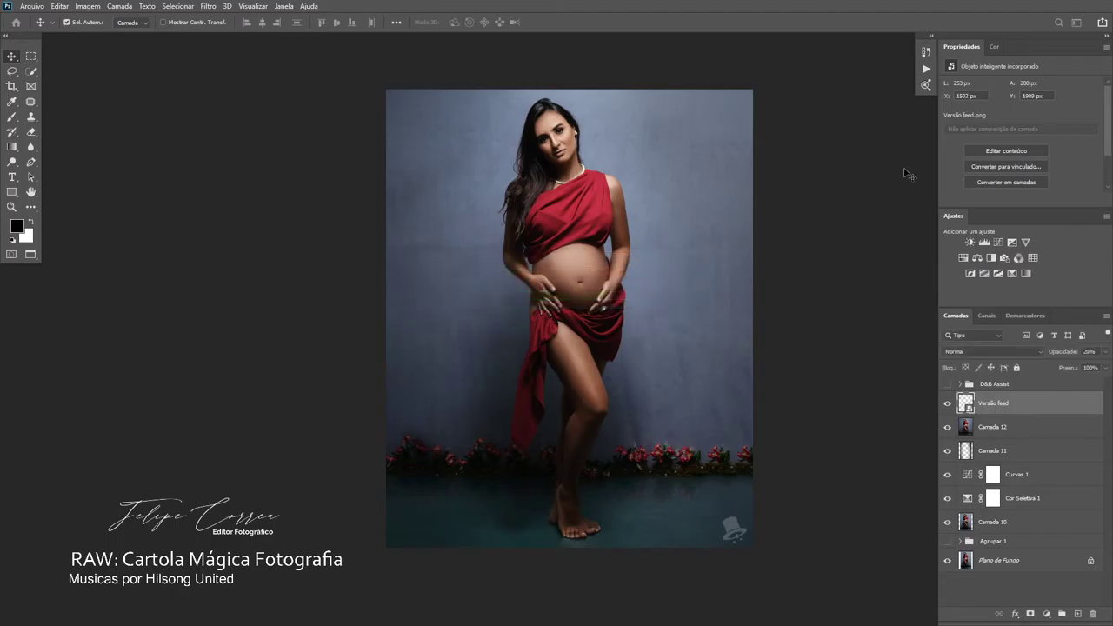
key(ctrl+plus)
key(ctrl+plus)
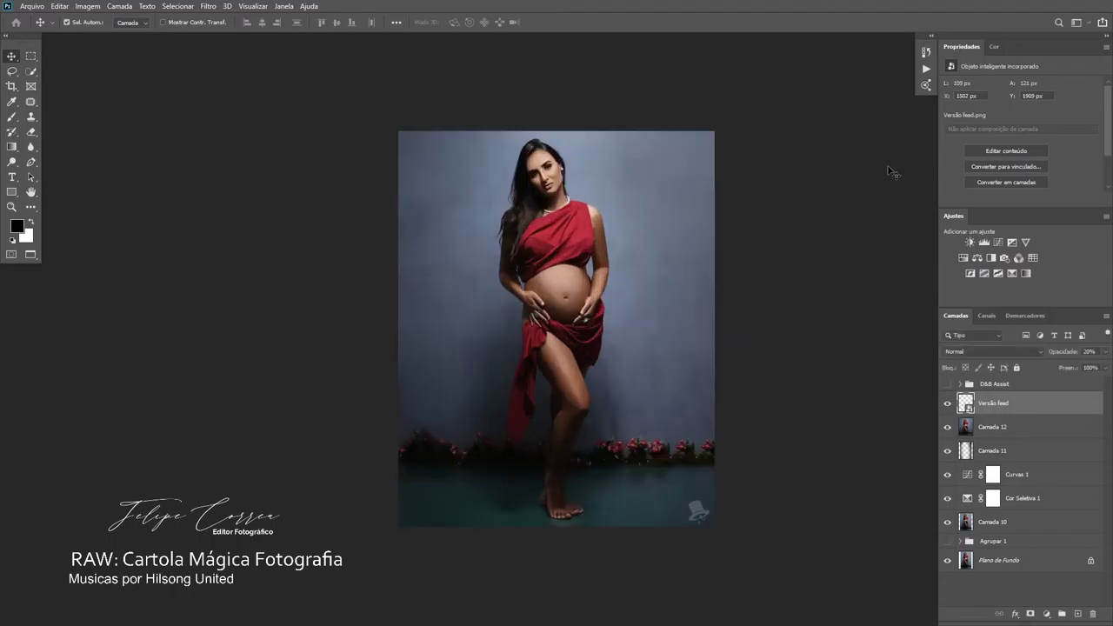
- Save a JPEG copy of the watermarked portrait in the Pra postar folder, lowering the quality slightly from maximum
click(32, 6)
click(90, 145)
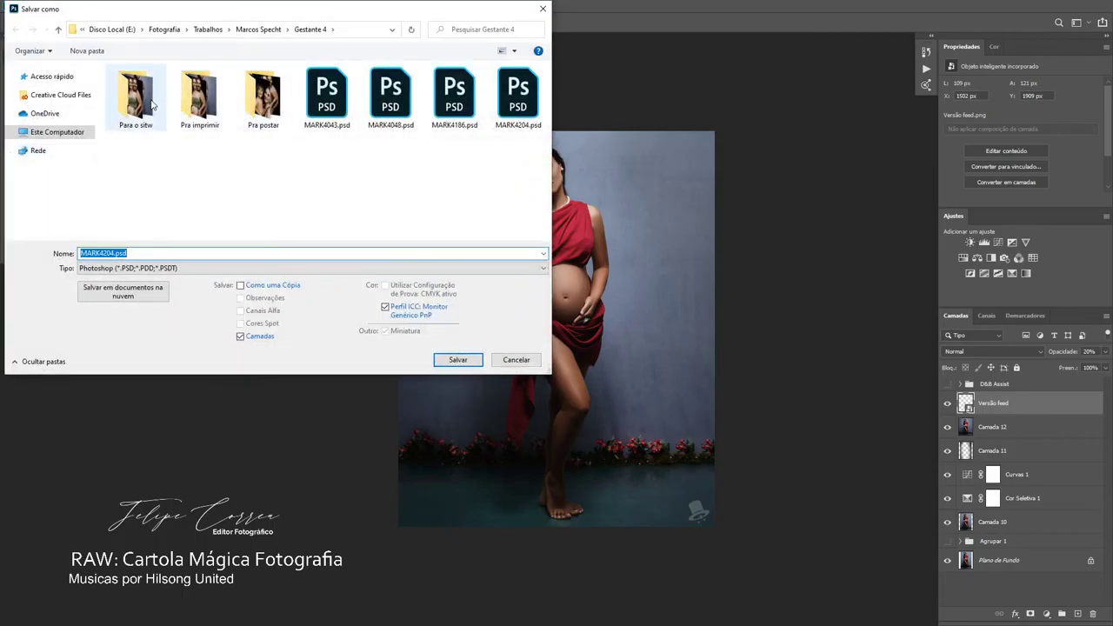
click(253, 104)
double_click(253, 105)
click(165, 267)
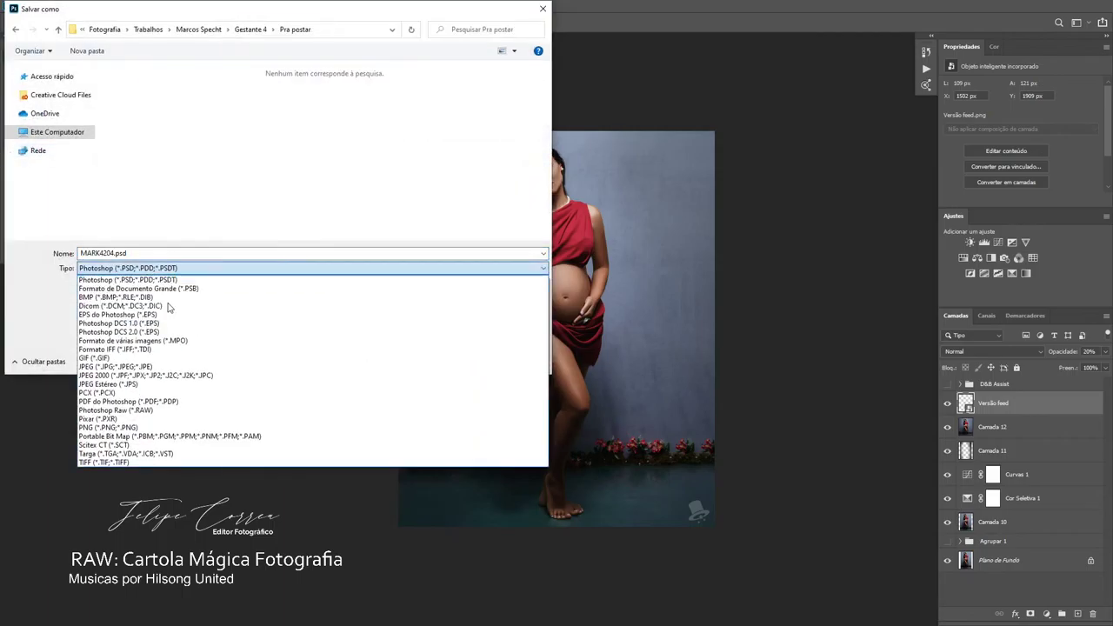
click(183, 362)
click(472, 360)
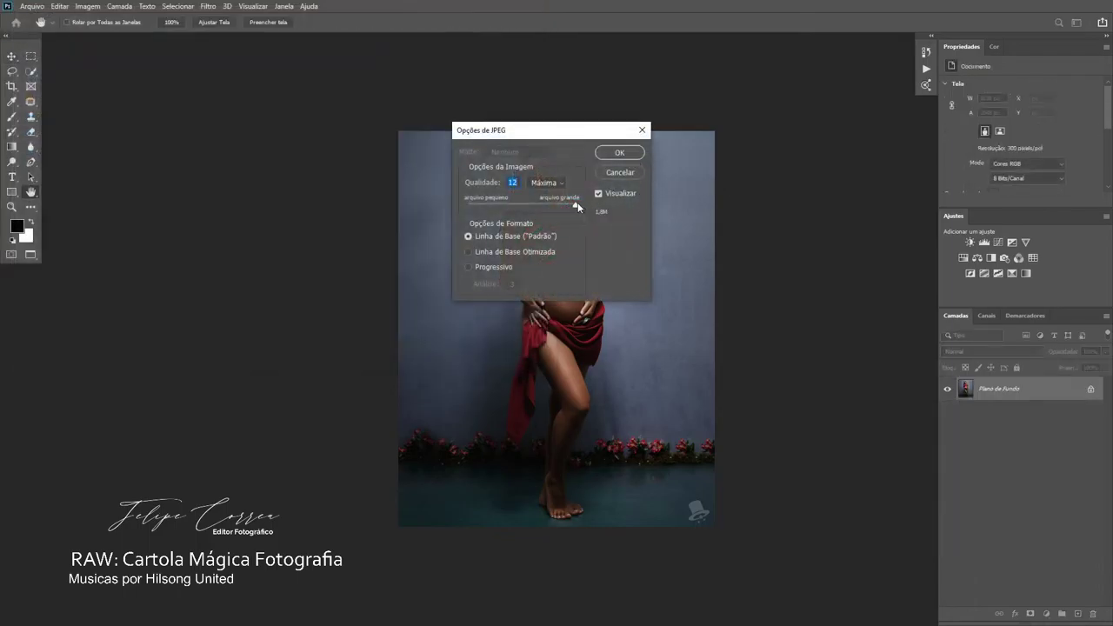
drag(576, 206, 568, 204)
click(630, 157)
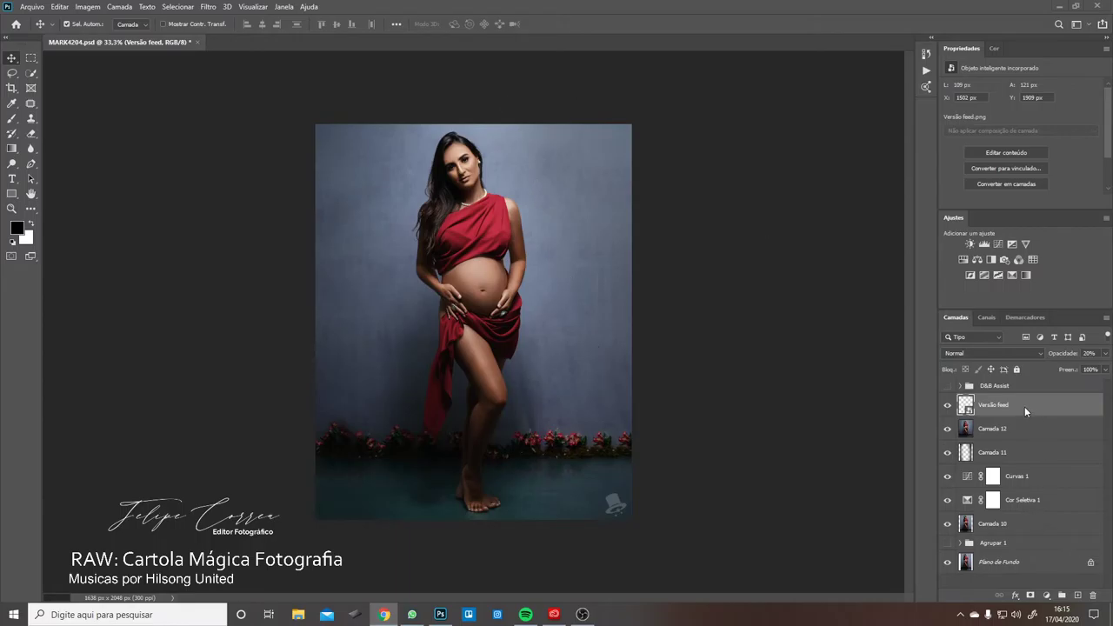
- Compare the finished portrait with the original Plano de Fundo layer, and close the image viewer and File Explorer windows
click(948, 565)
click(948, 565)
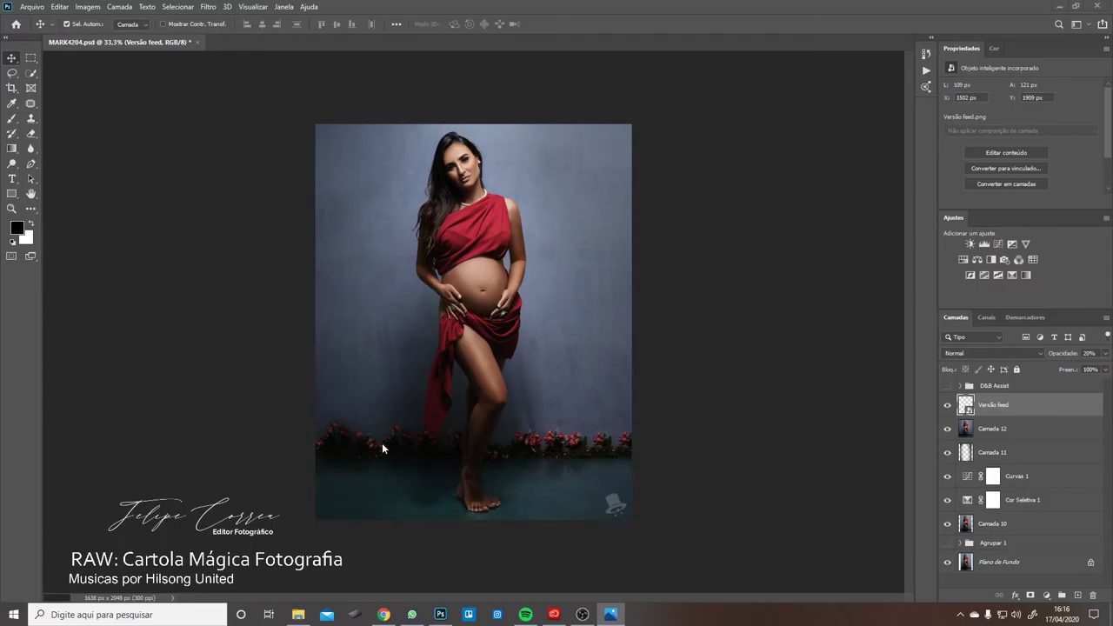
key(alt+F4)
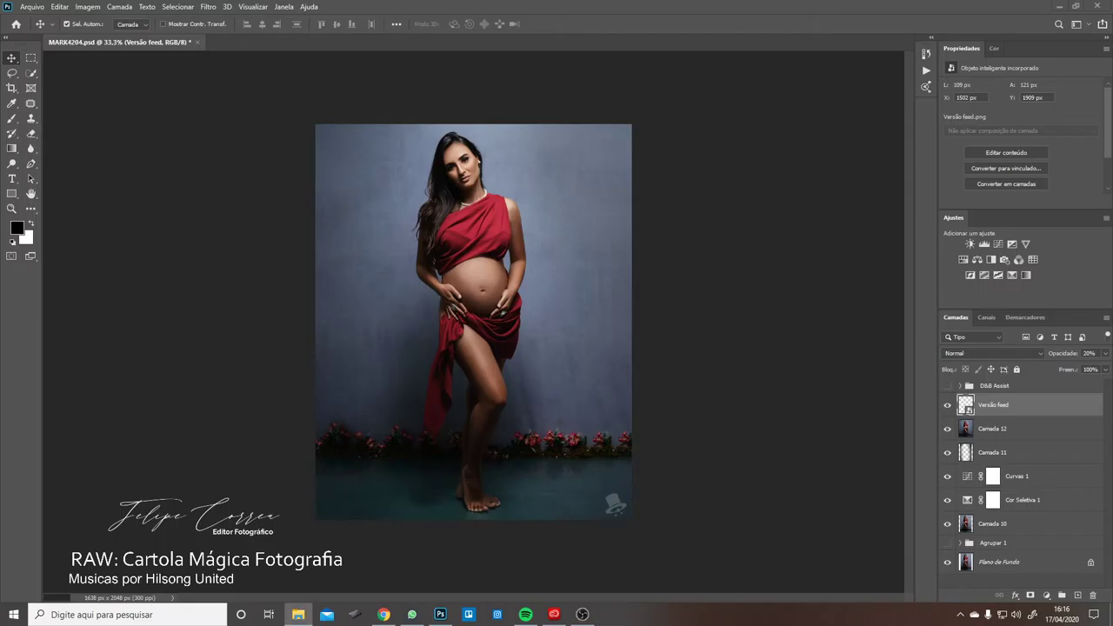
key(alt+F4)
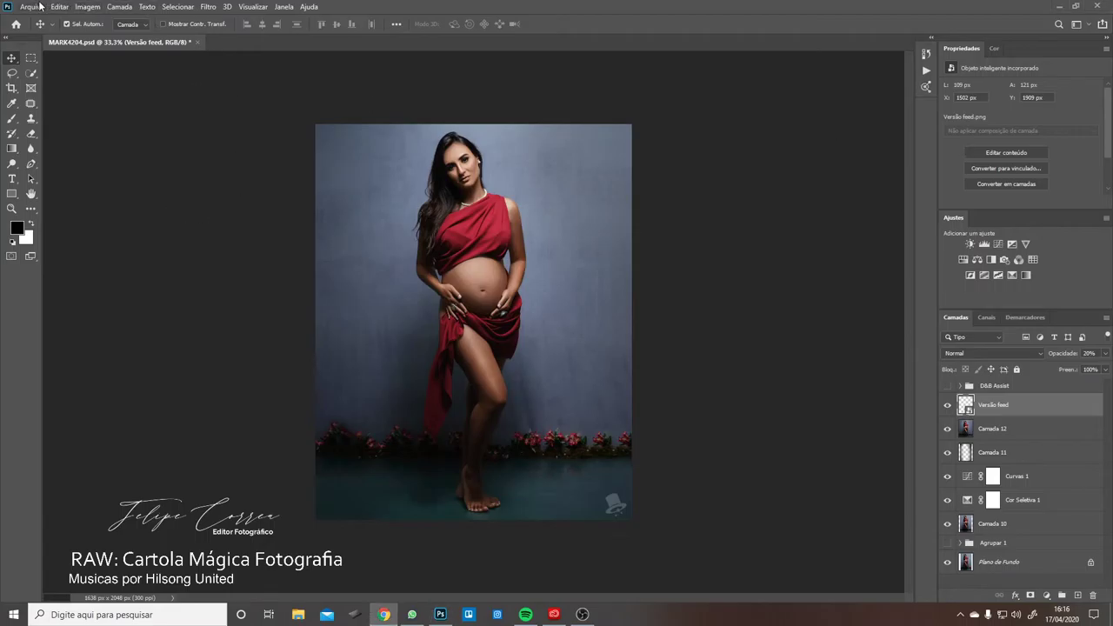
- Undo the 2048-pixel resize and remove the Versão feed watermark layer from the full-size portrait
click(39, 6)
click(43, 133)
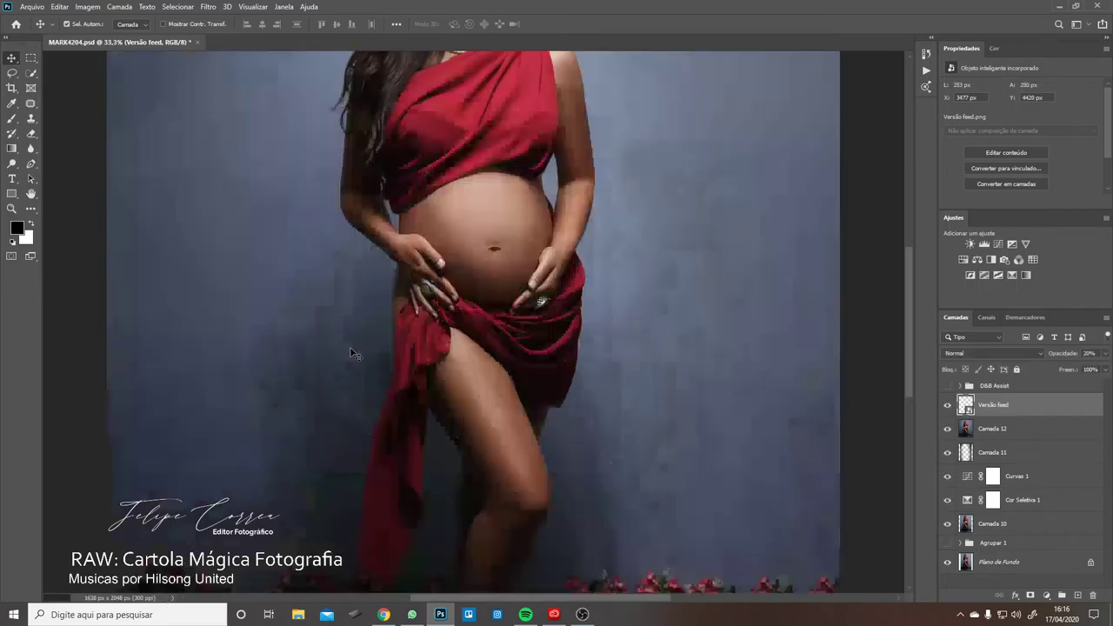
key(ctrl+minus)
key(ctrl+minus)
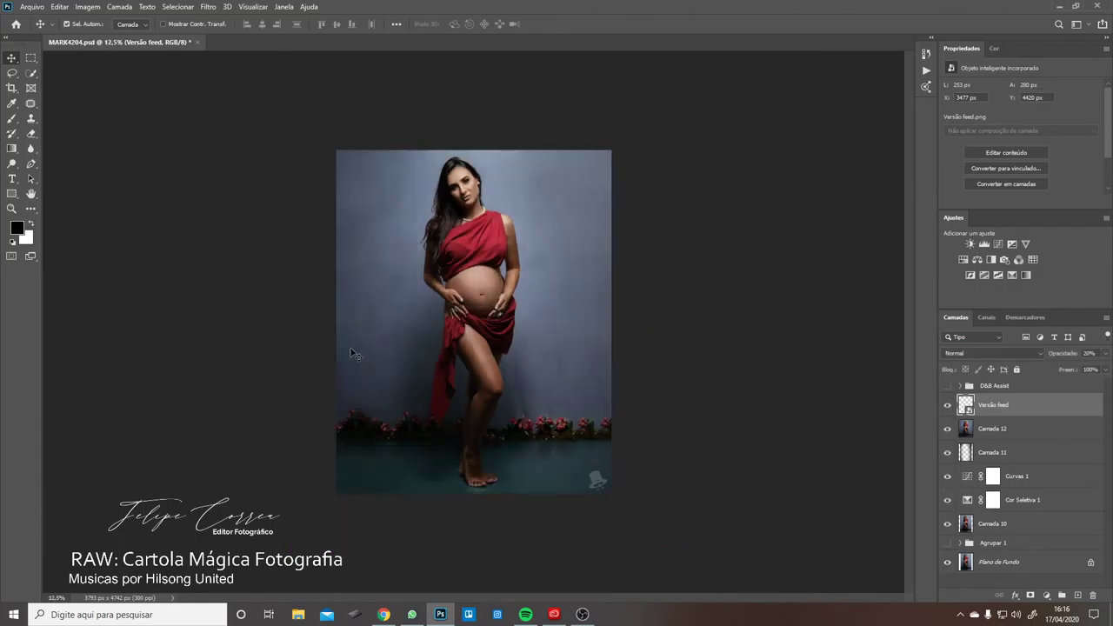
key(Delete)
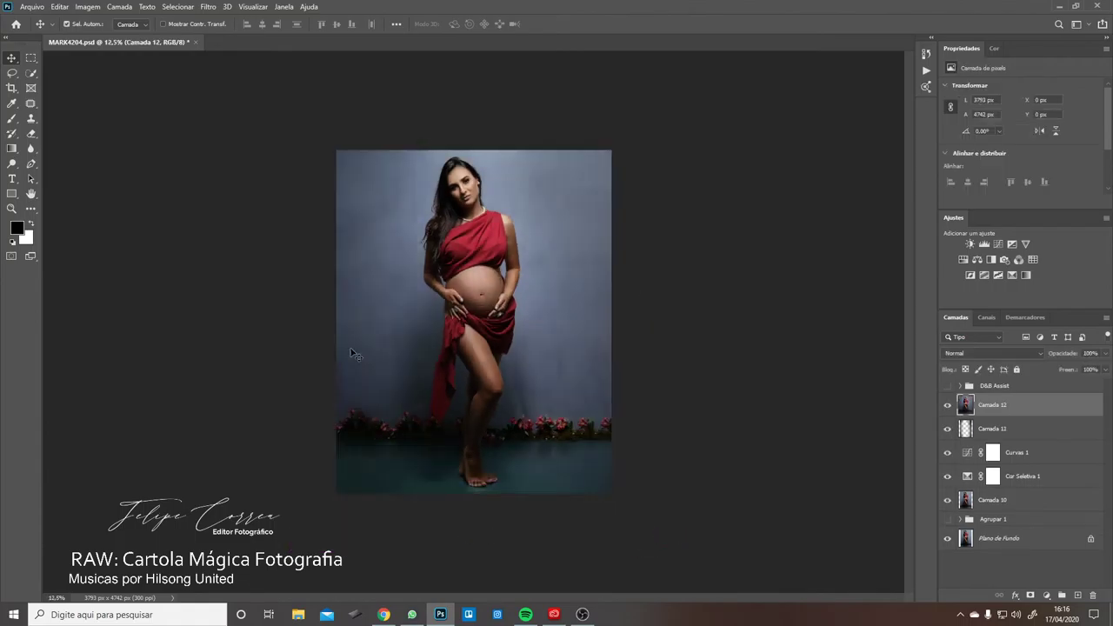
- Undo the backdrop extension back to the 3161 × 4742 px frame and save MARK4204.psd
key(ctrl+z)
key(ctrl+z)
key(ctrl+z)
key(ctrl+z)
key(ctrl+z)
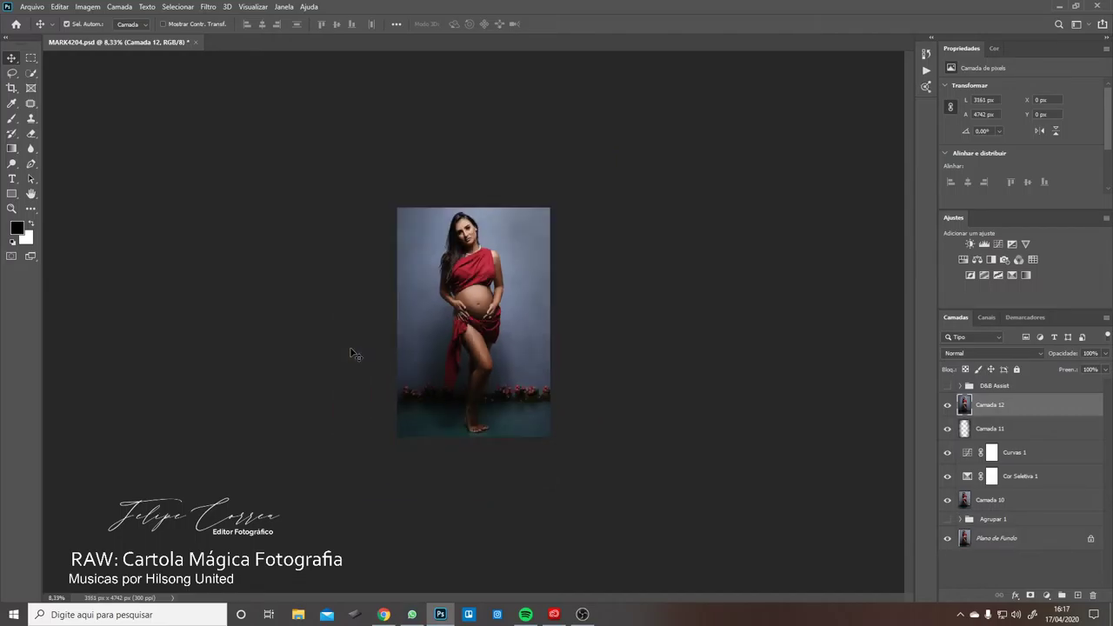
key(ctrl+plus)
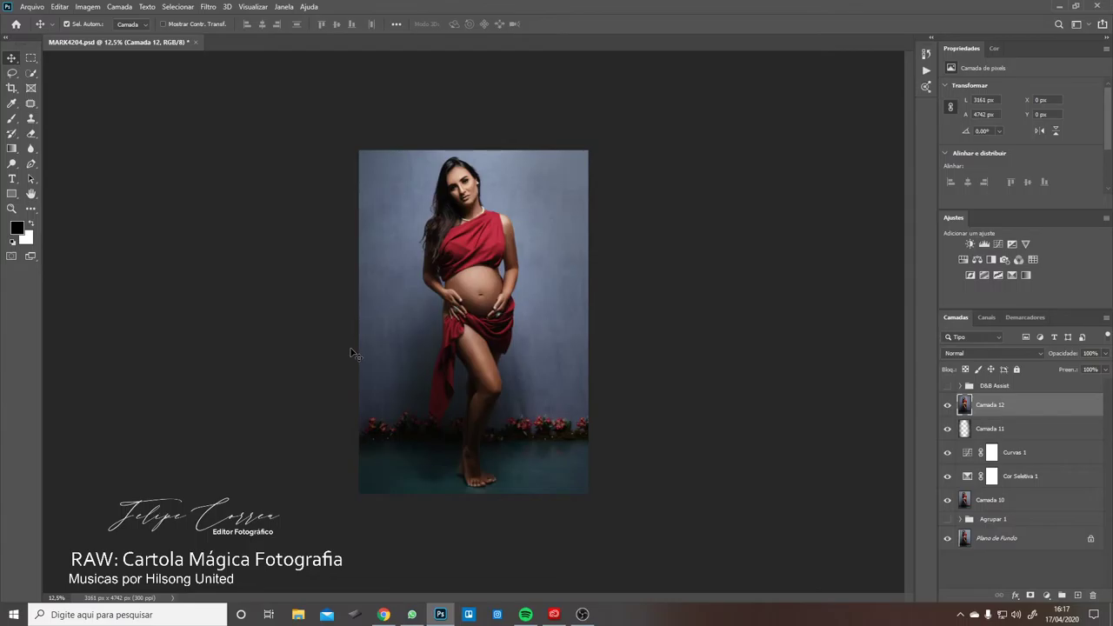
key(ctrl+s)
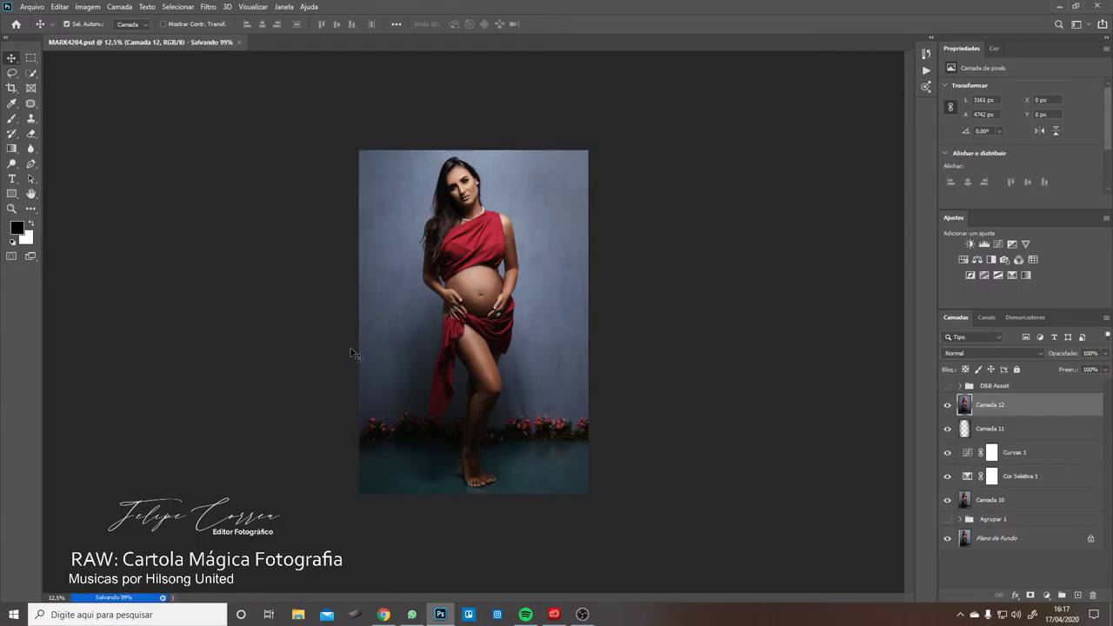
- Check the saved portrait's pixel dimensions and resolution in the Image Size settings without changing them
click(88, 7)
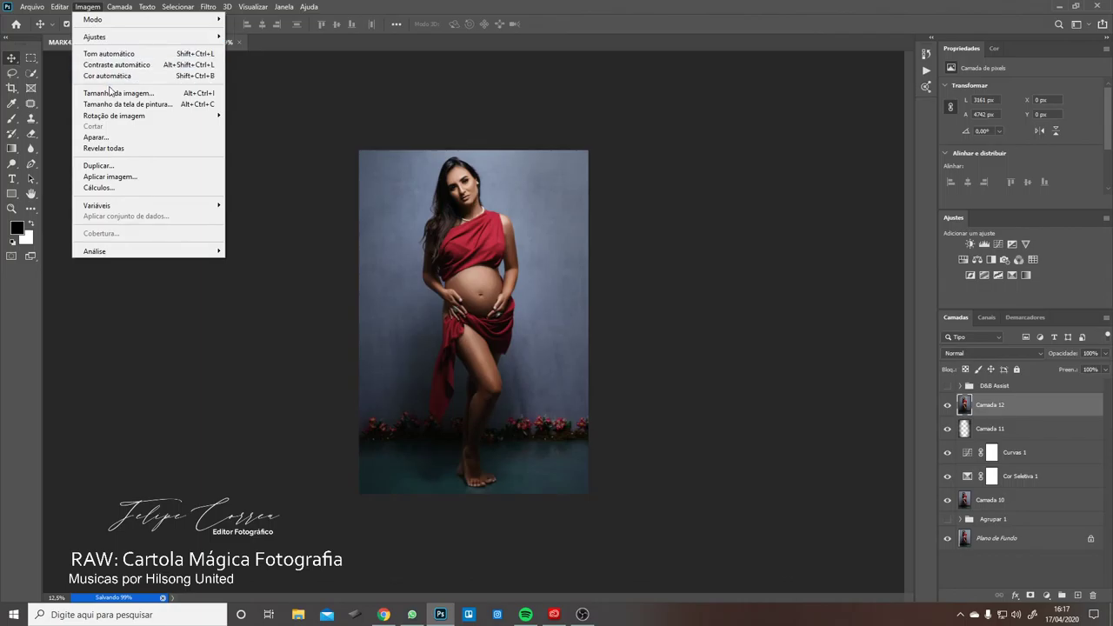
click(308, 285)
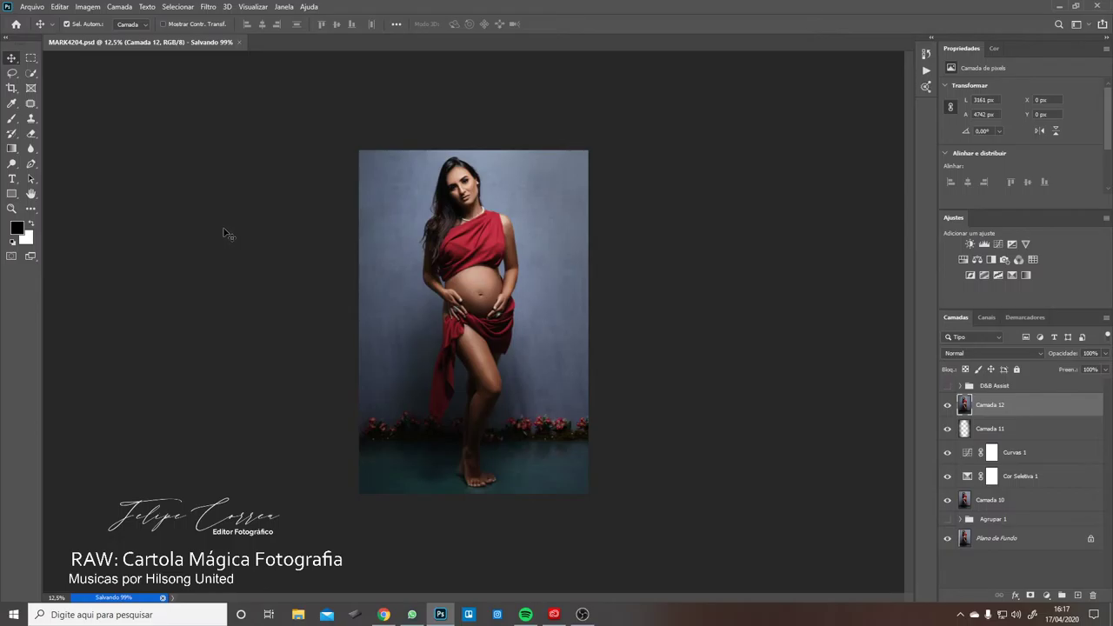
click(88, 6)
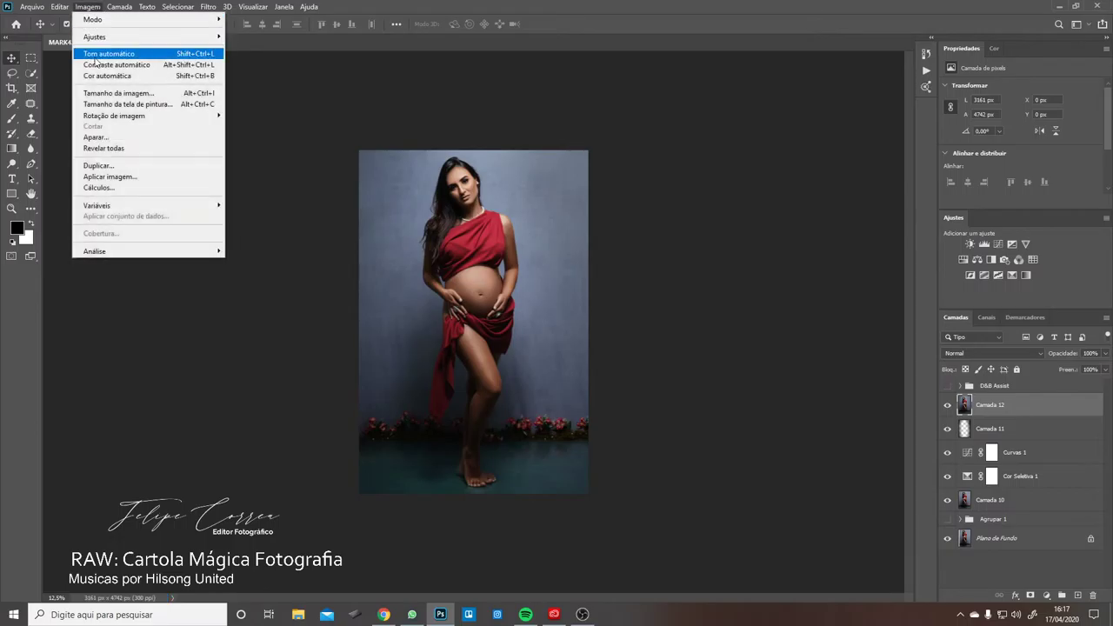
click(118, 92)
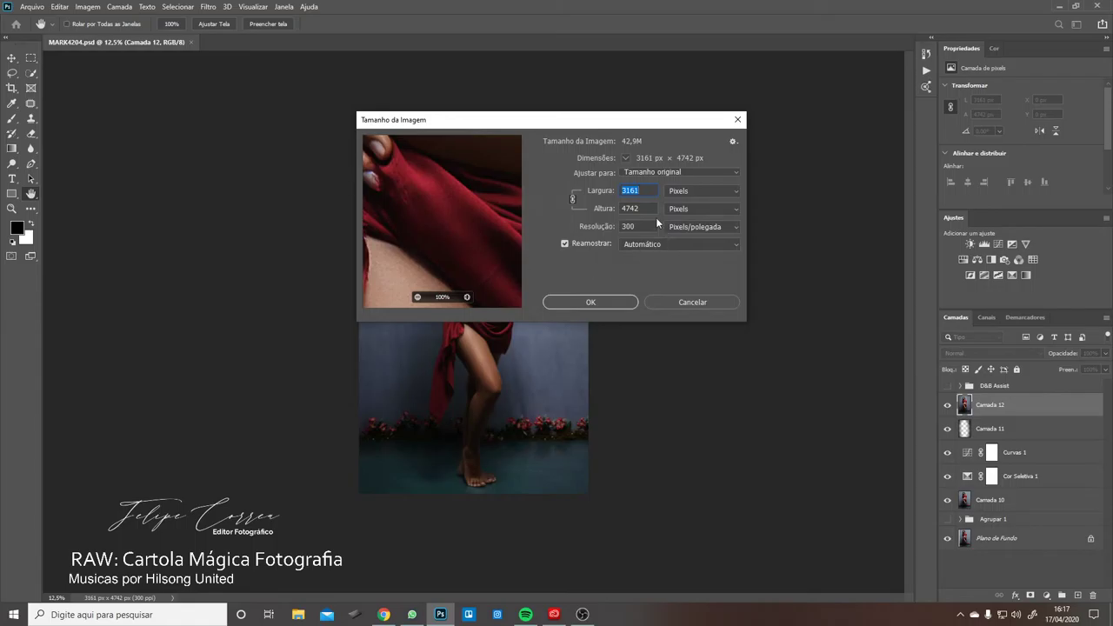
click(688, 302)
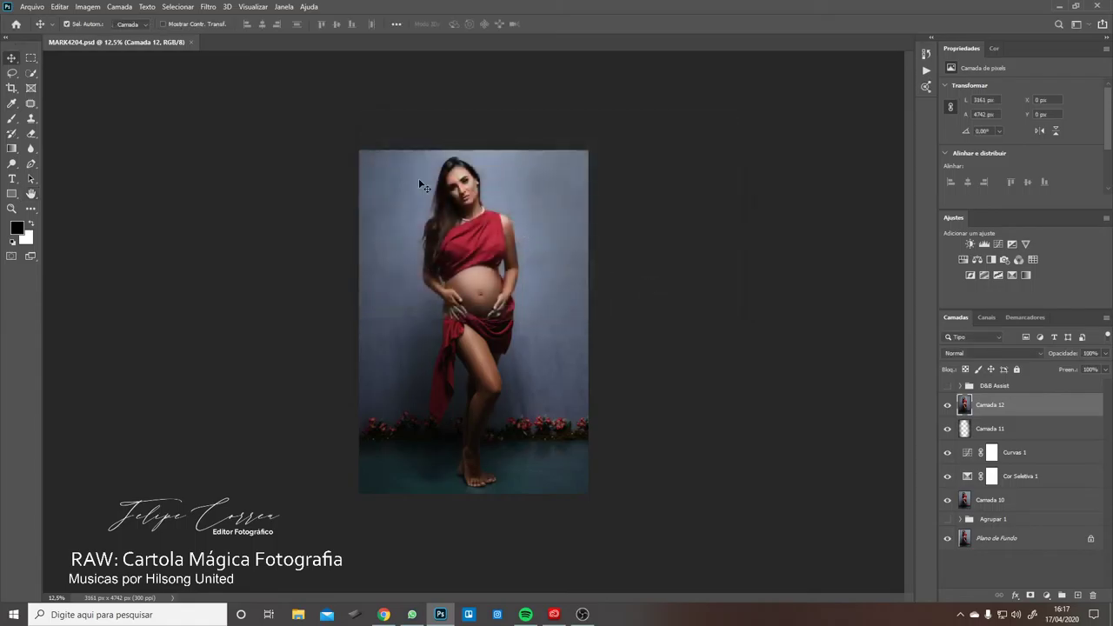
- Close the MARK4204.psd document
click(192, 42)
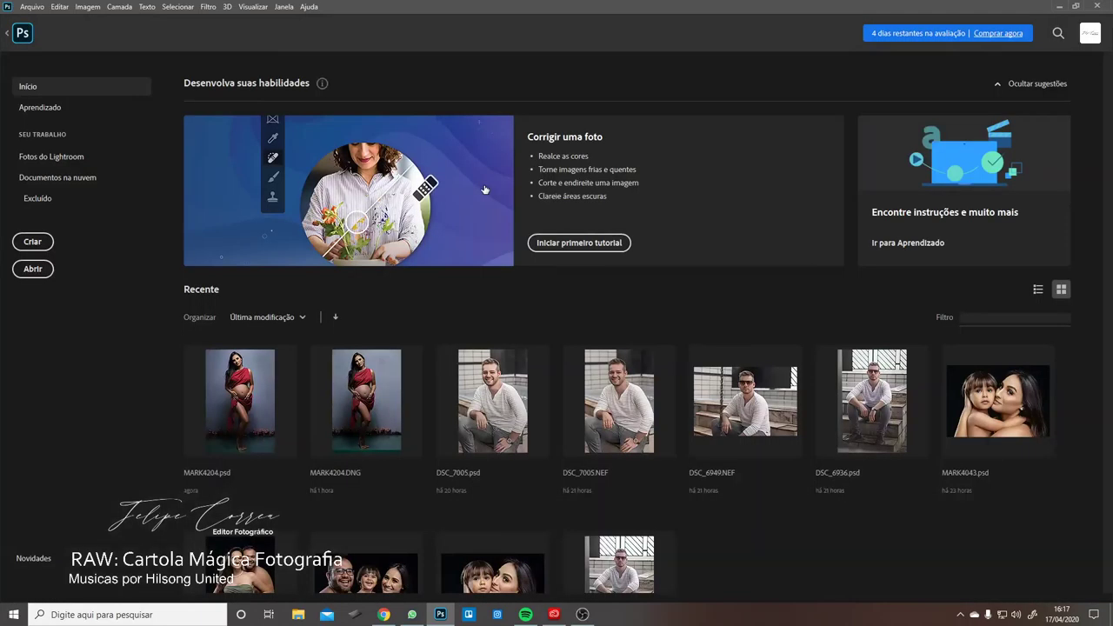
click(34, 269)
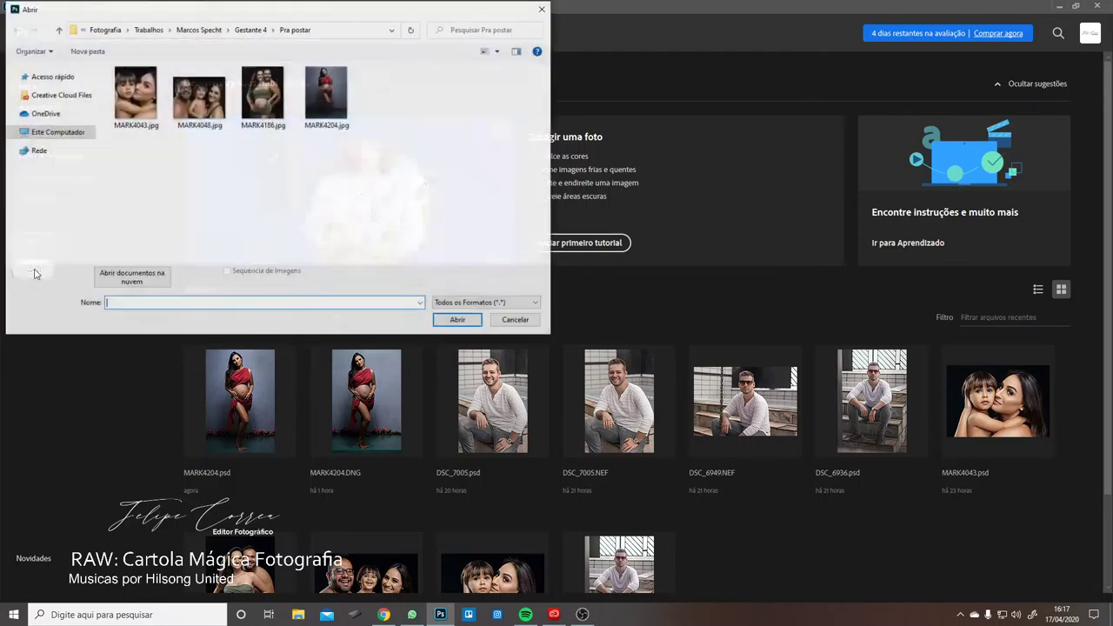
click(259, 30)
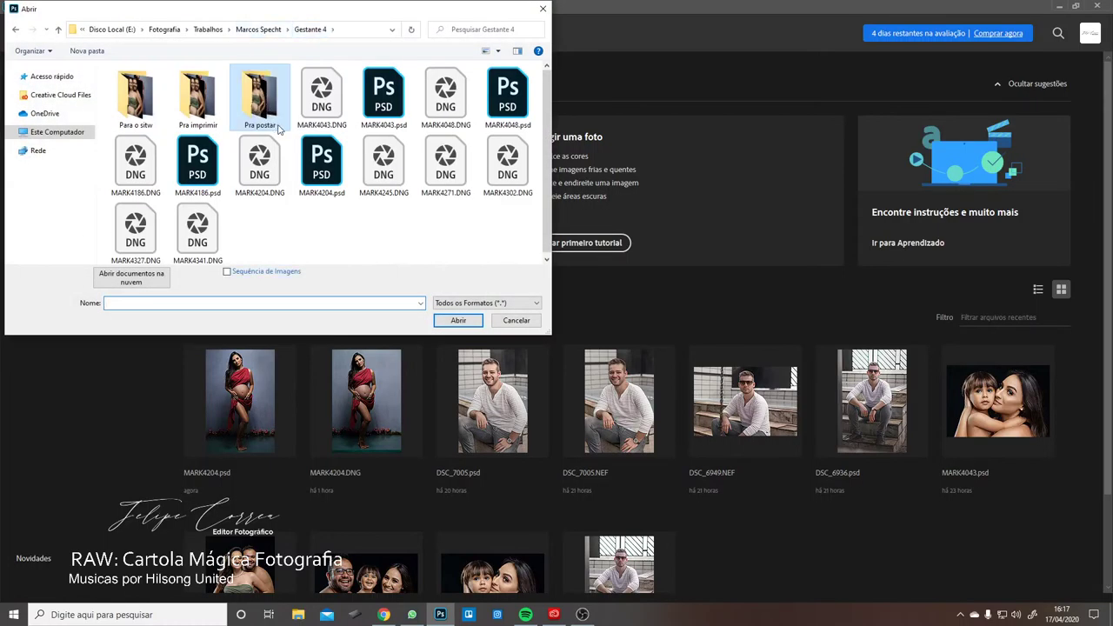
double_click(384, 184)
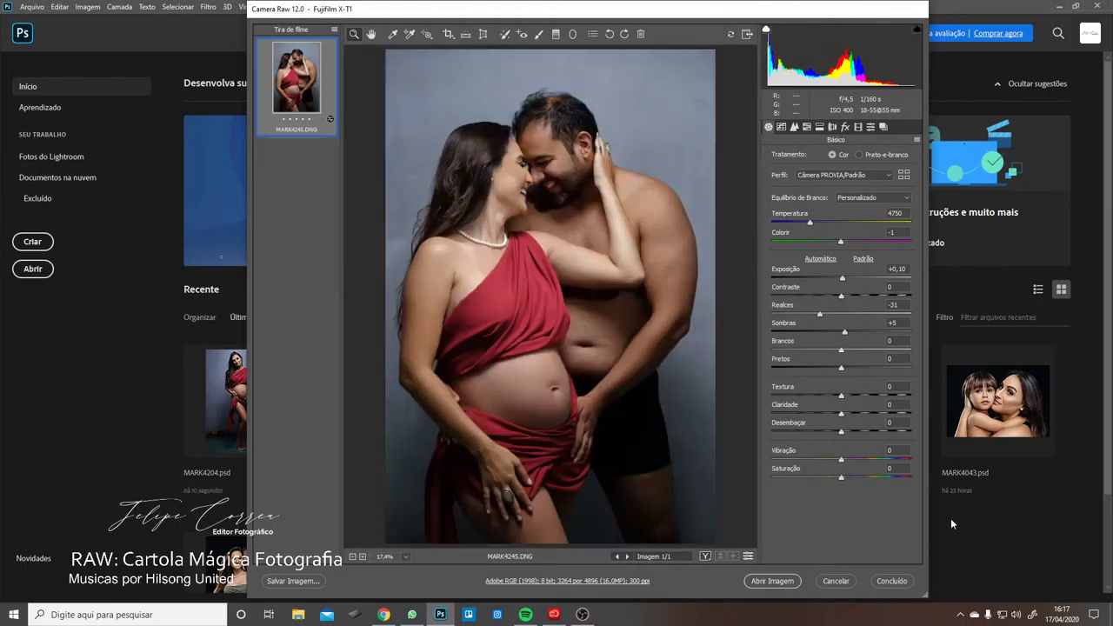
click(836, 581)
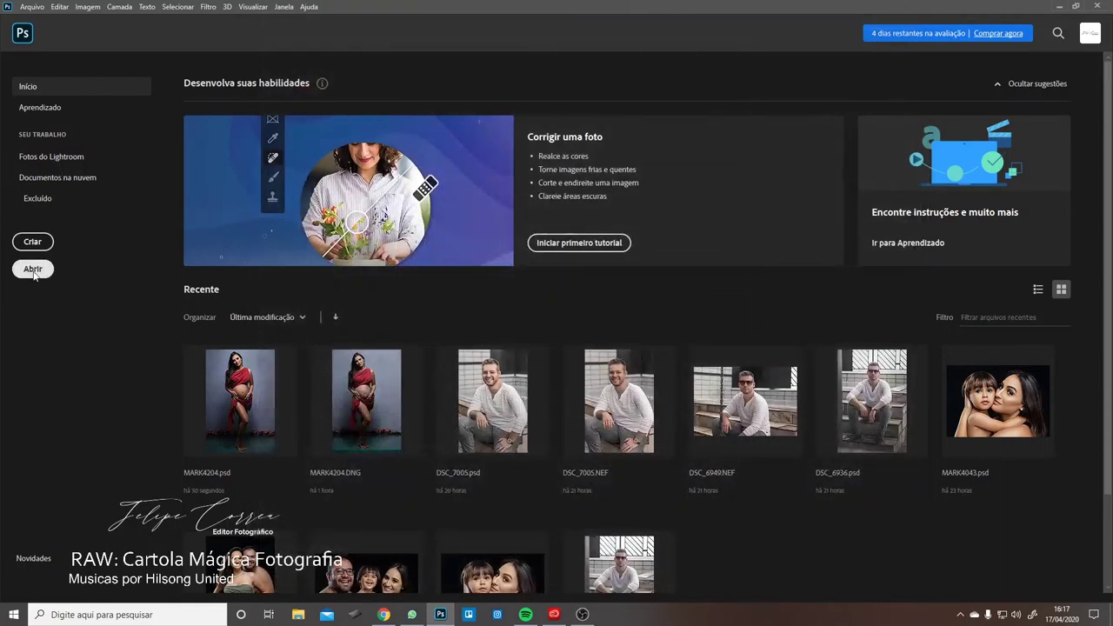
- Load MARK4327.DNG into Camera Raw and set its sharpening Intensidade to 42 and noise-reduction Luminescência to 15
click(33, 269)
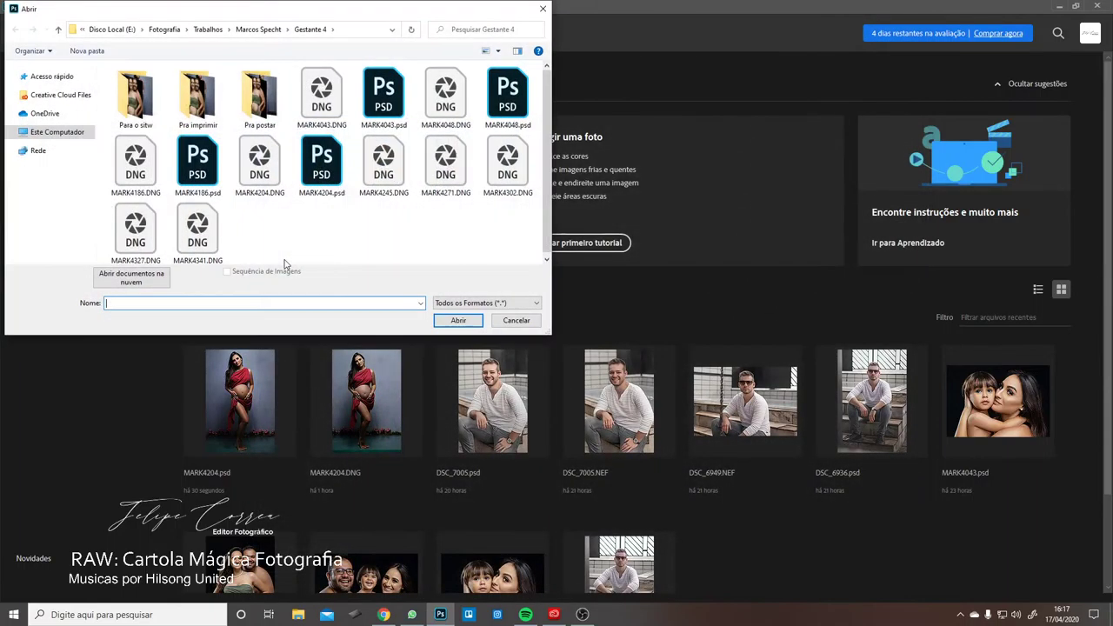
double_click(136, 231)
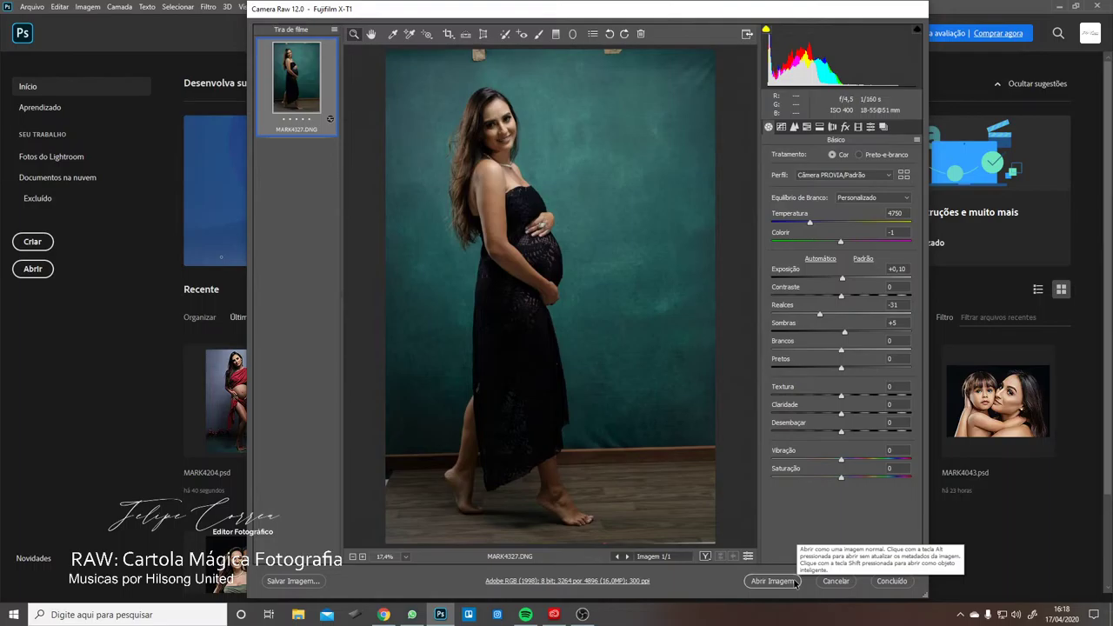
click(497, 124)
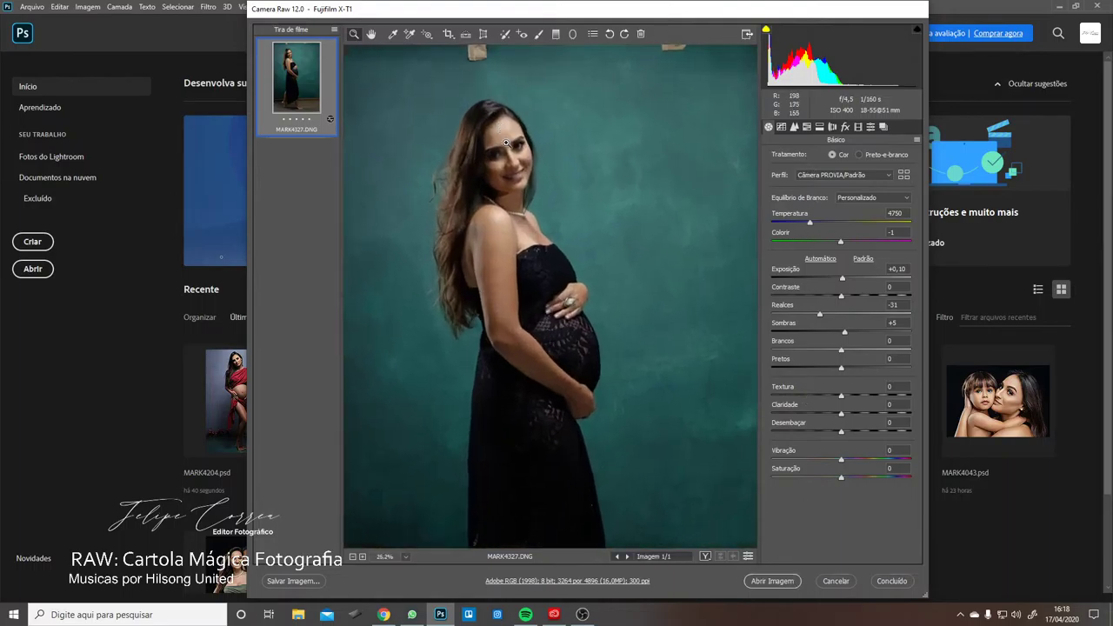
click(522, 182)
click(551, 209)
scroll(537, 264, up, 2)
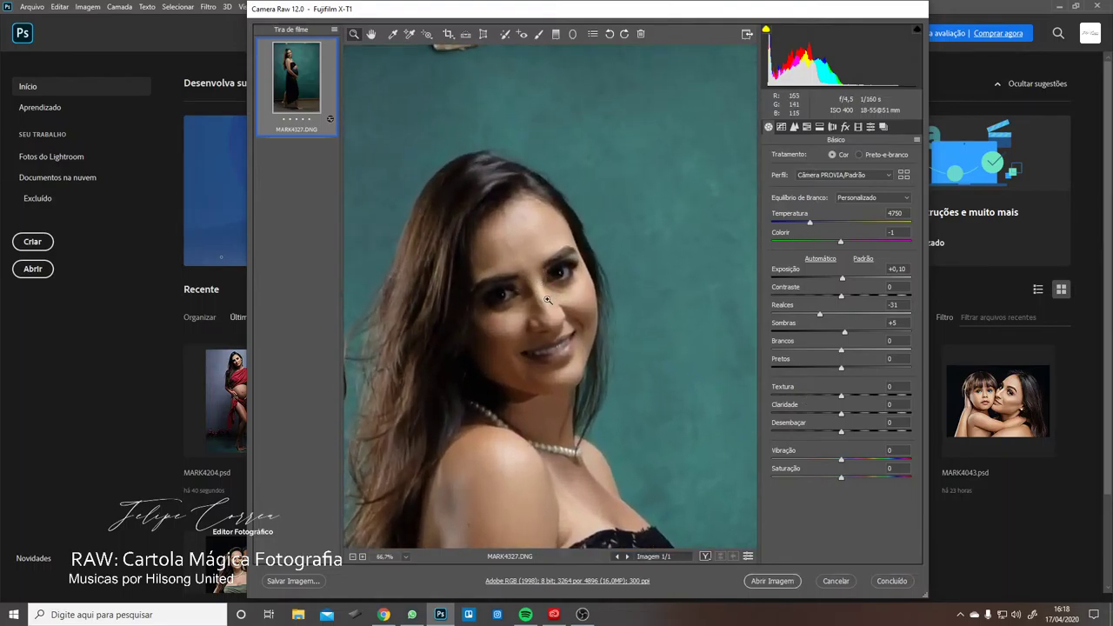
click(794, 127)
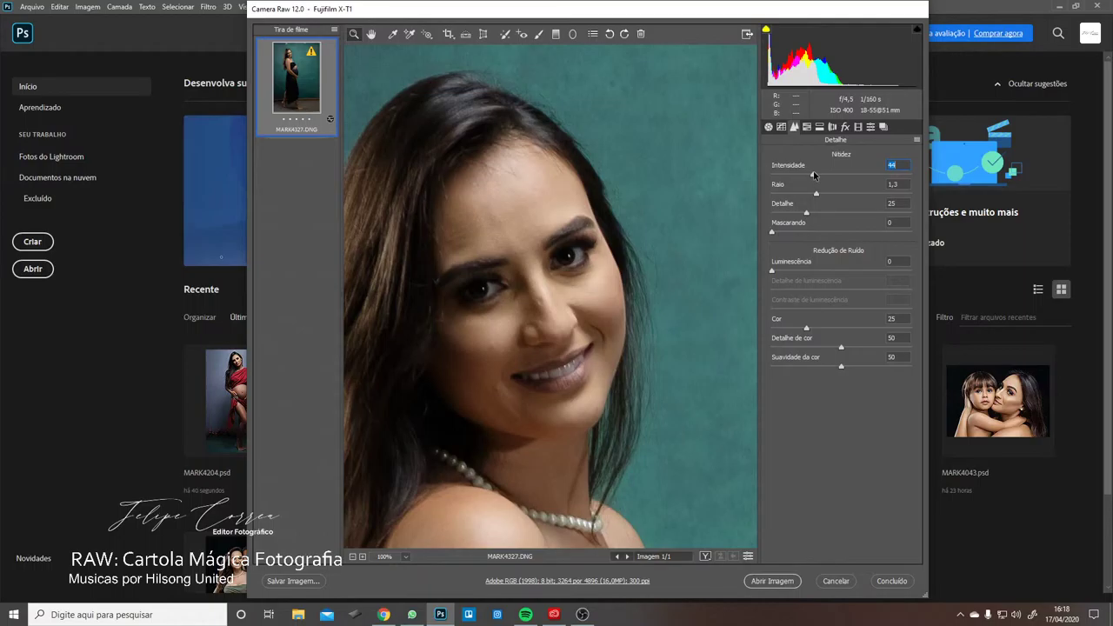
drag(771, 271, 785, 273)
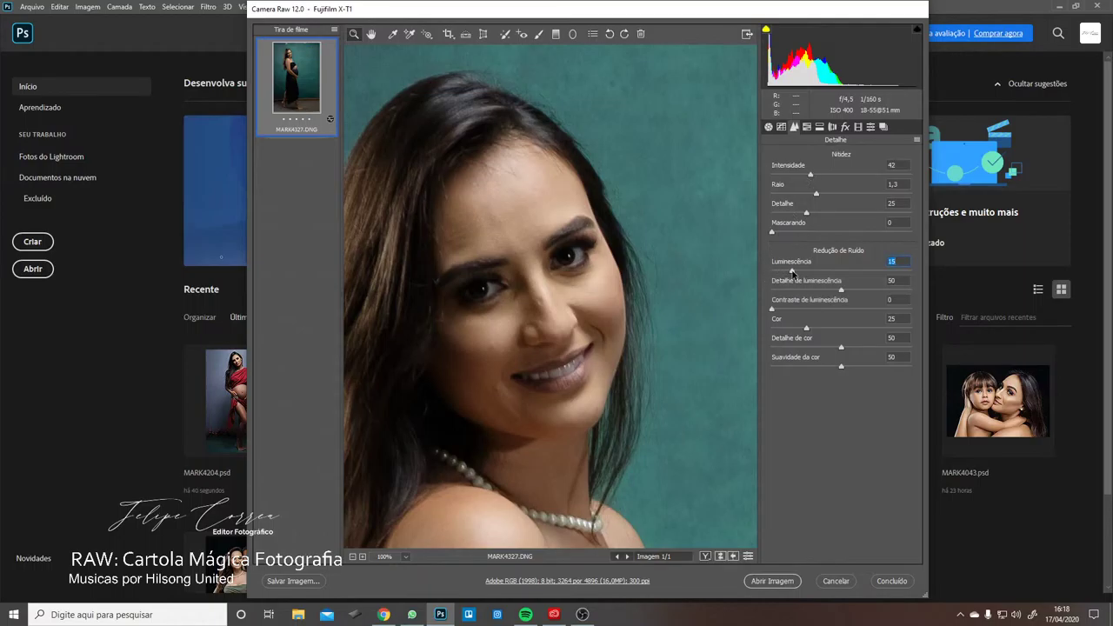
- Open the raw photo as a document with its colours converted to the working space, and duplicate the Plano de Fundo layer
click(785, 584)
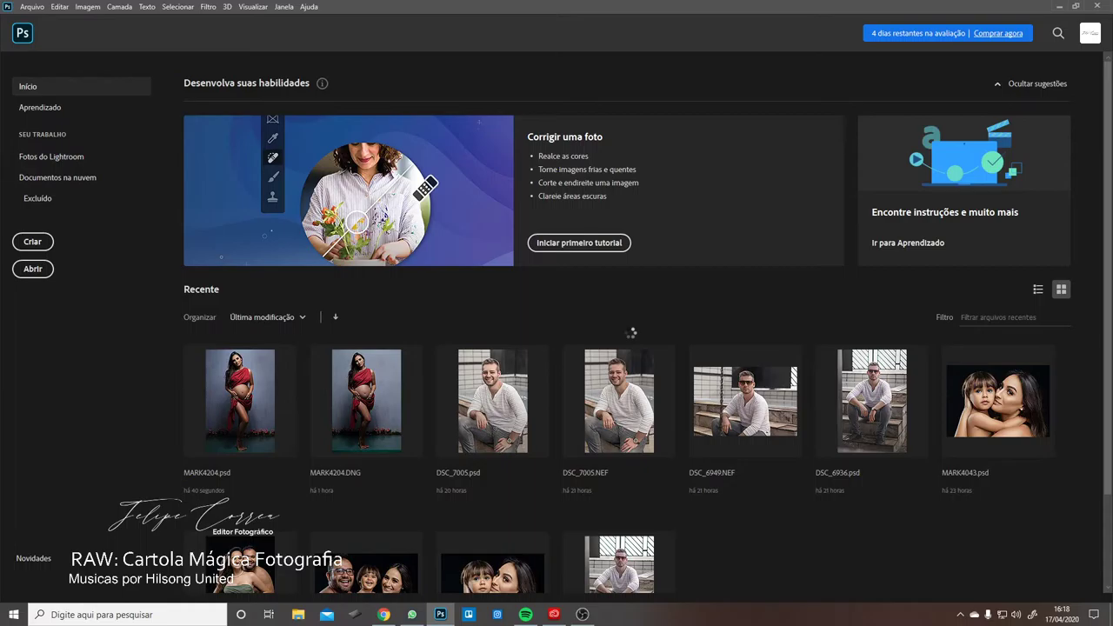
click(548, 236)
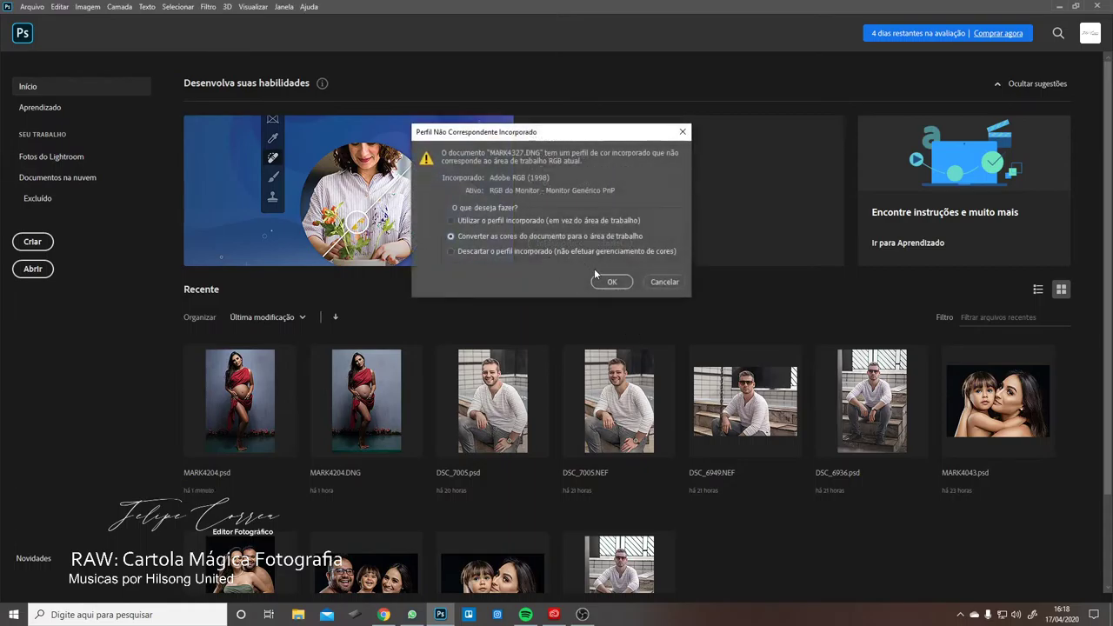
click(609, 276)
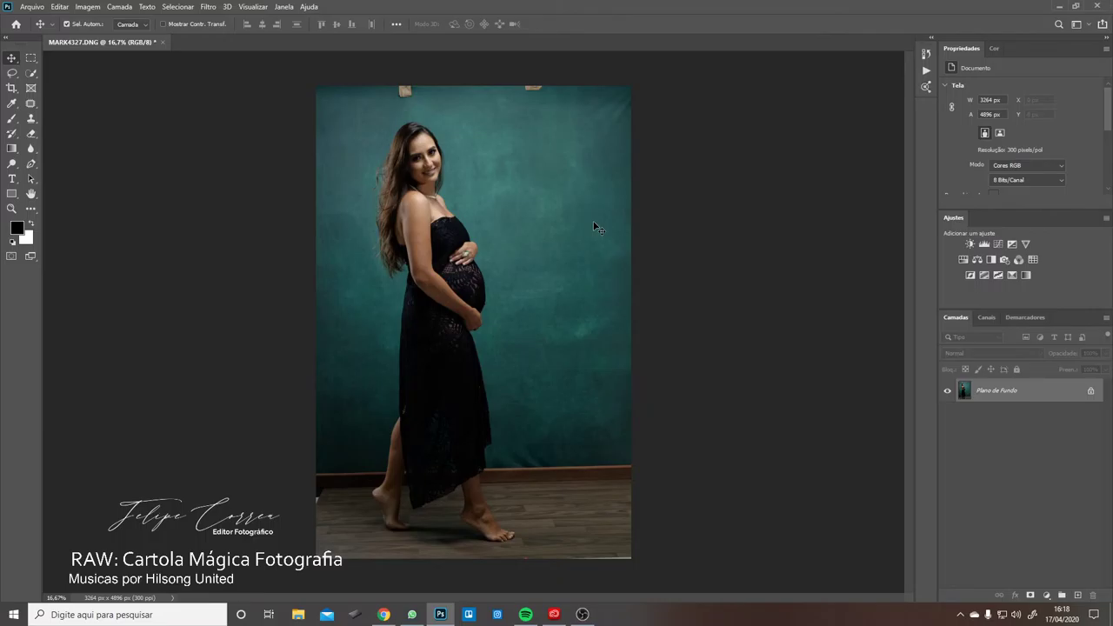
key(ctrl+j)
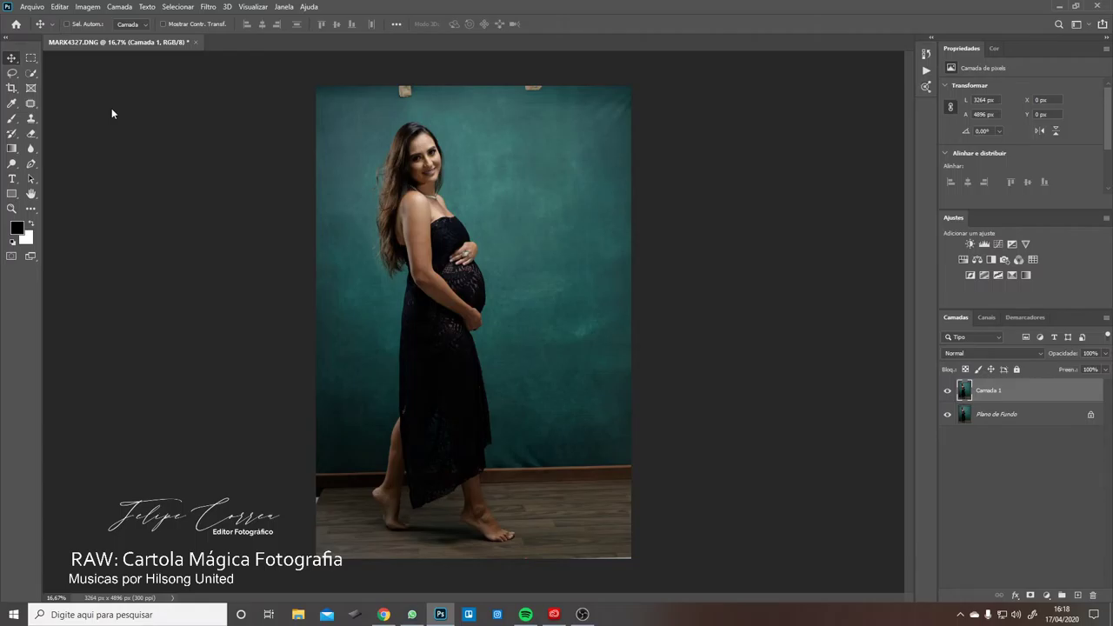
- Apply Liquify to the duplicated layer and push the back of the hip slightly outward with a 600 to 700 px warp brush
key(ctrl+shift+x)
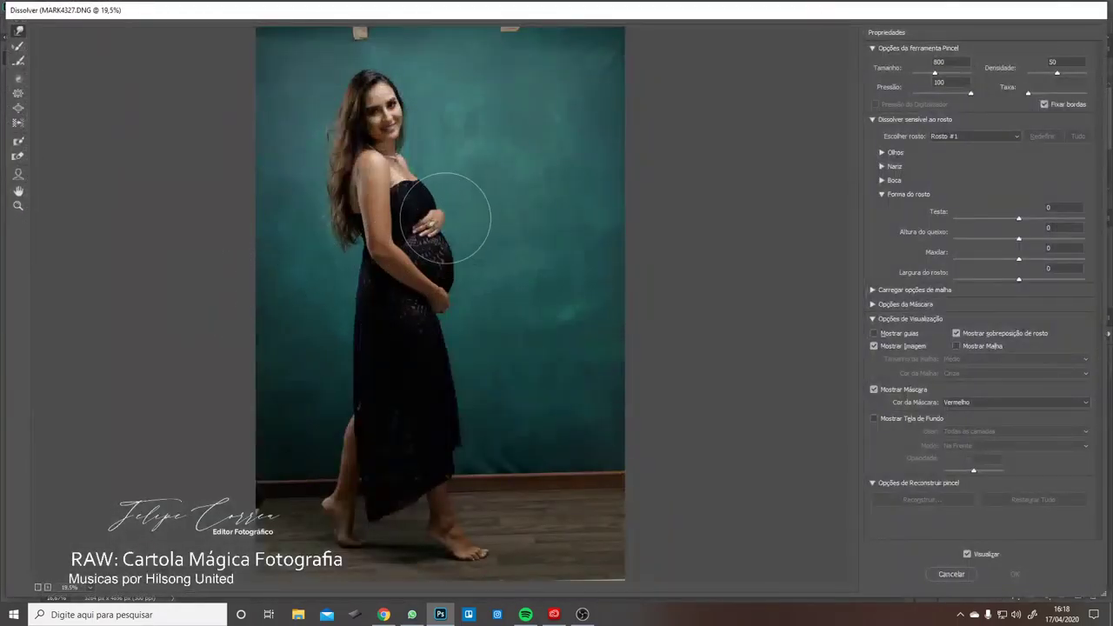
key(ctrl+plus)
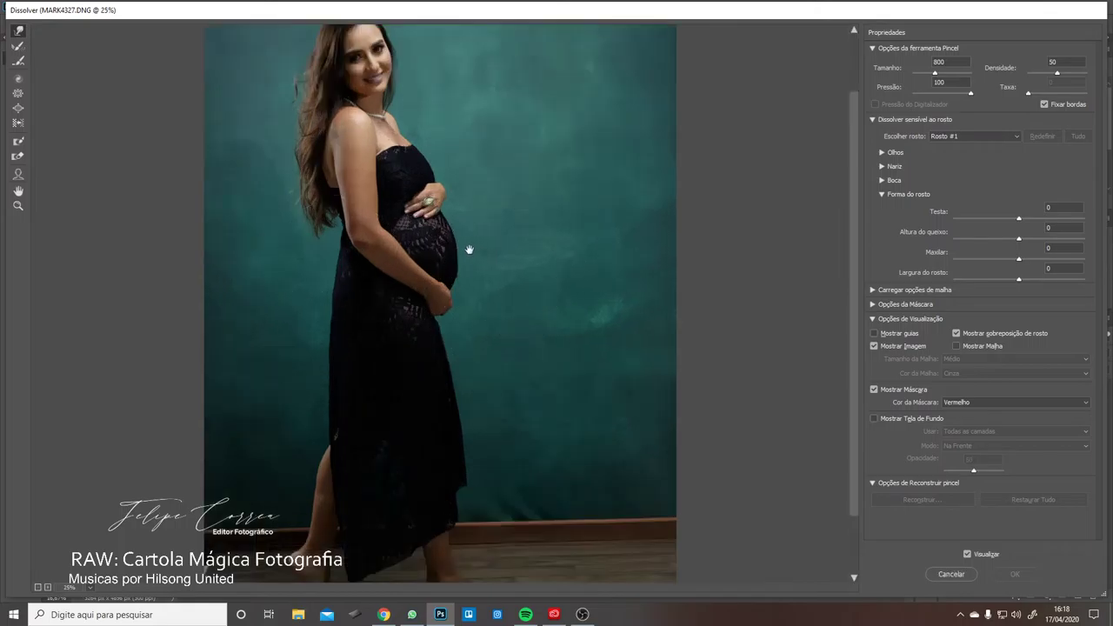
drag(470, 248, 458, 238)
drag(399, 277, 441, 235)
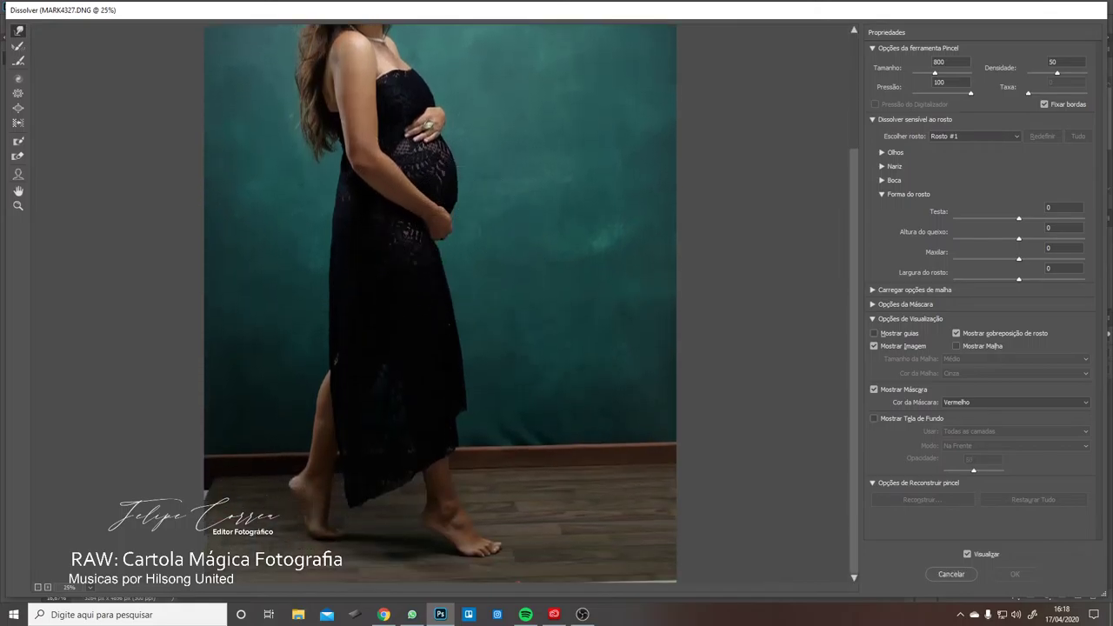
mouse_move(356, 246)
mouse_down()
mouse_move(367, 236)
mouse_move(376, 248)
mouse_up()
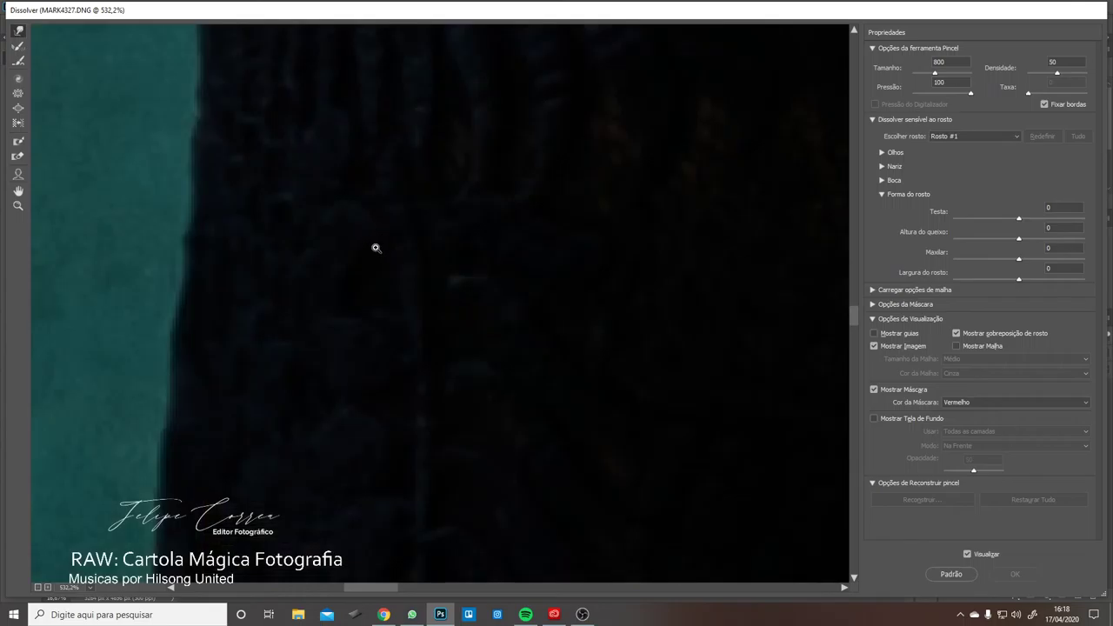
key(ctrl+0)
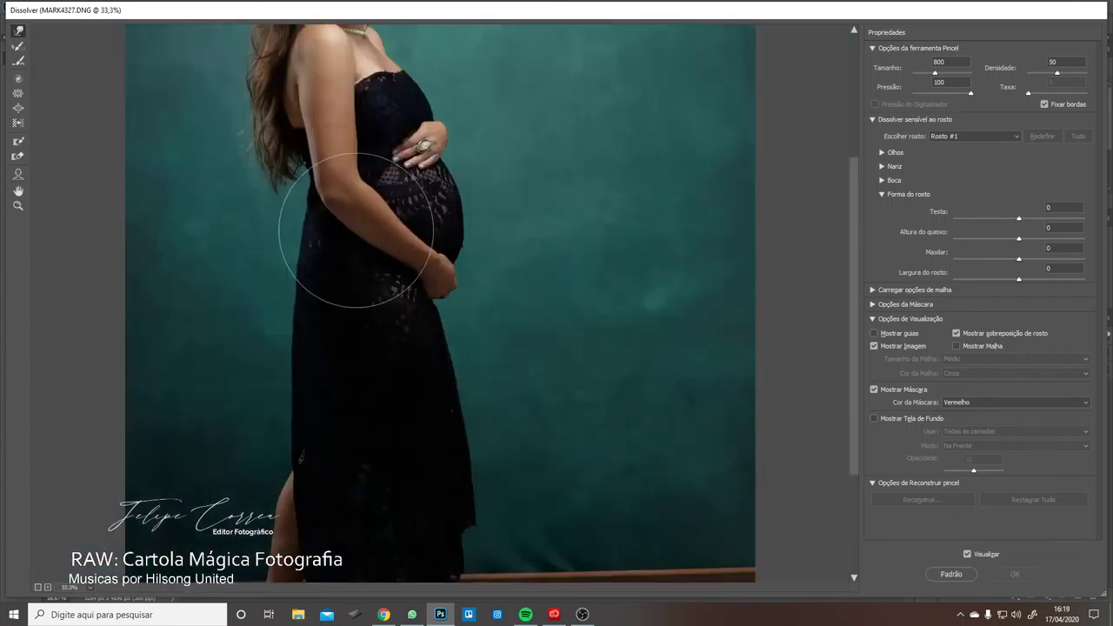
key(bracketleft)
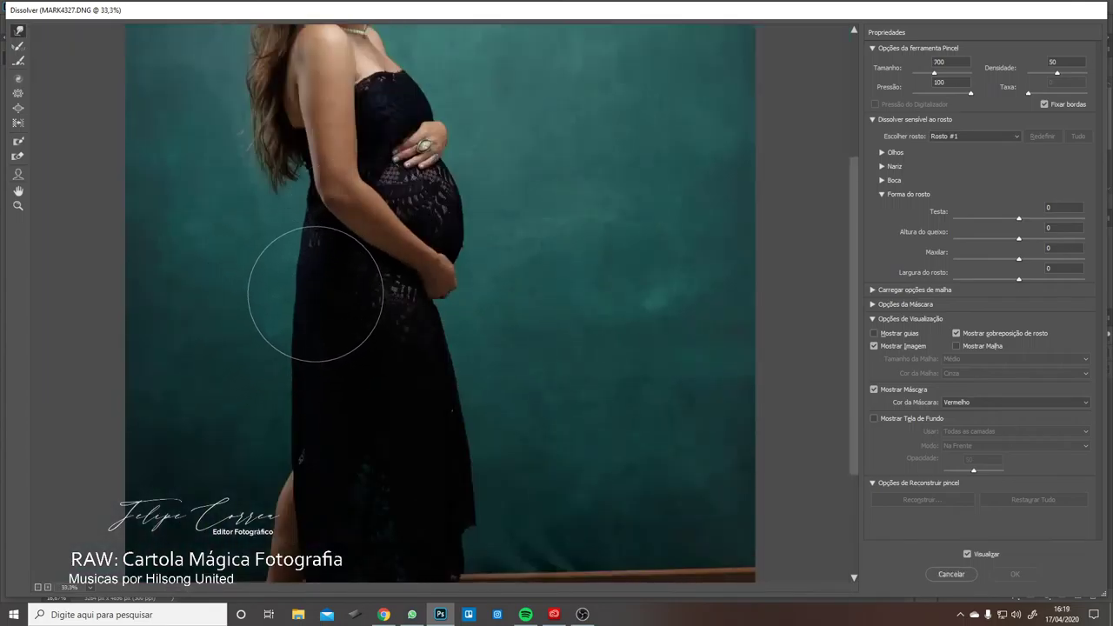
key(bracketleft)
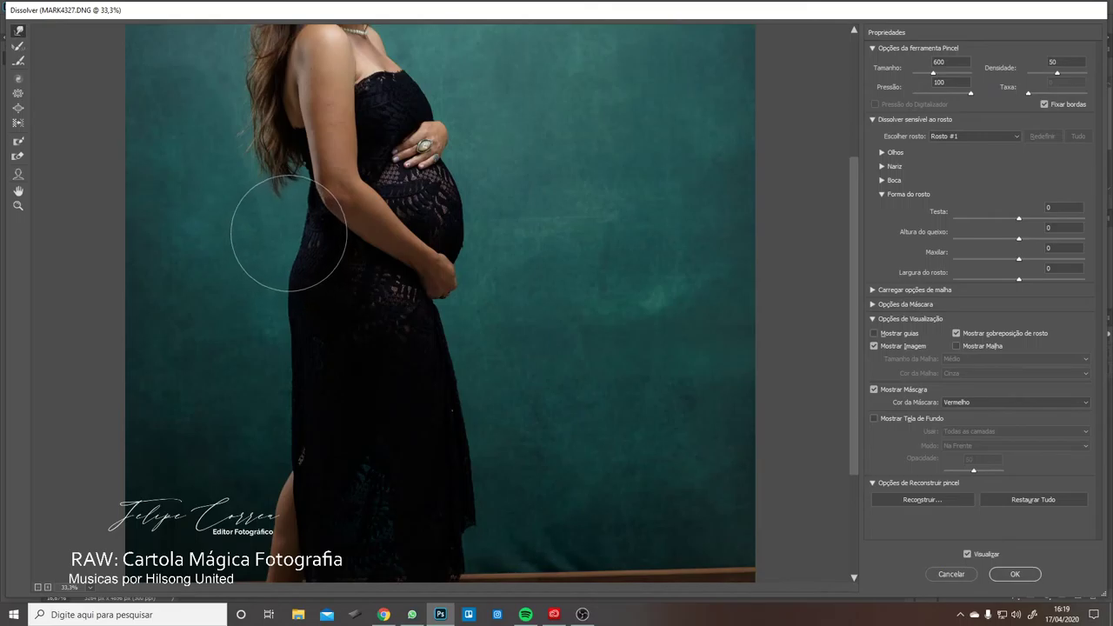
- Smooth the outline of the dress from hip to thigh with the warp brush at 700 to 900 px
key(bracketright)
key(bracketright)
key(bracketright)
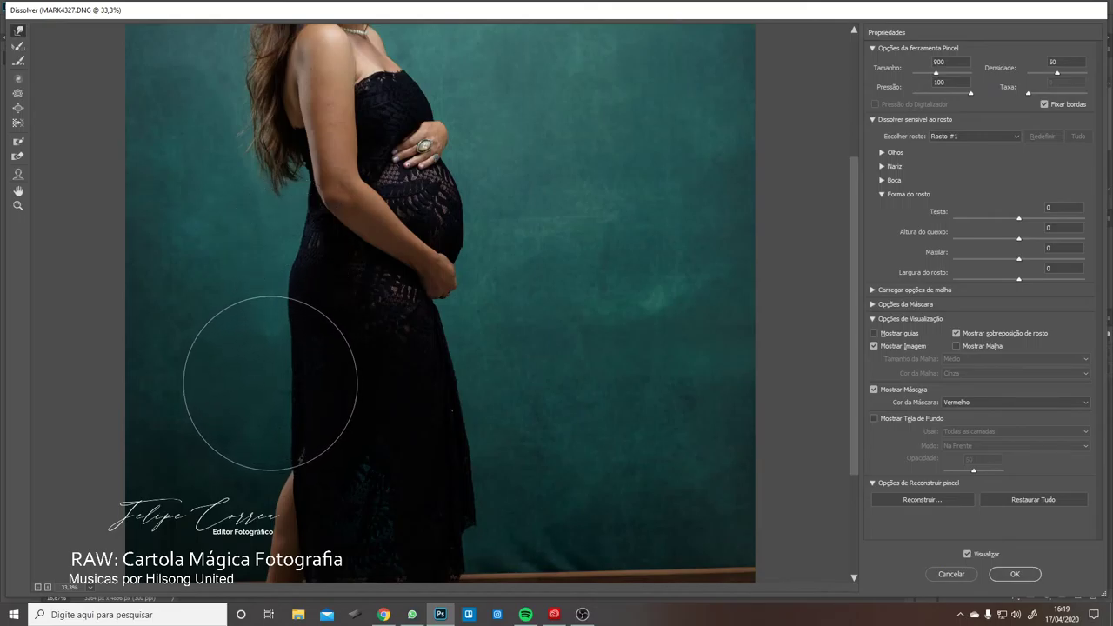
key(bracketleft)
key(bracketleft)
key(bracketleft)
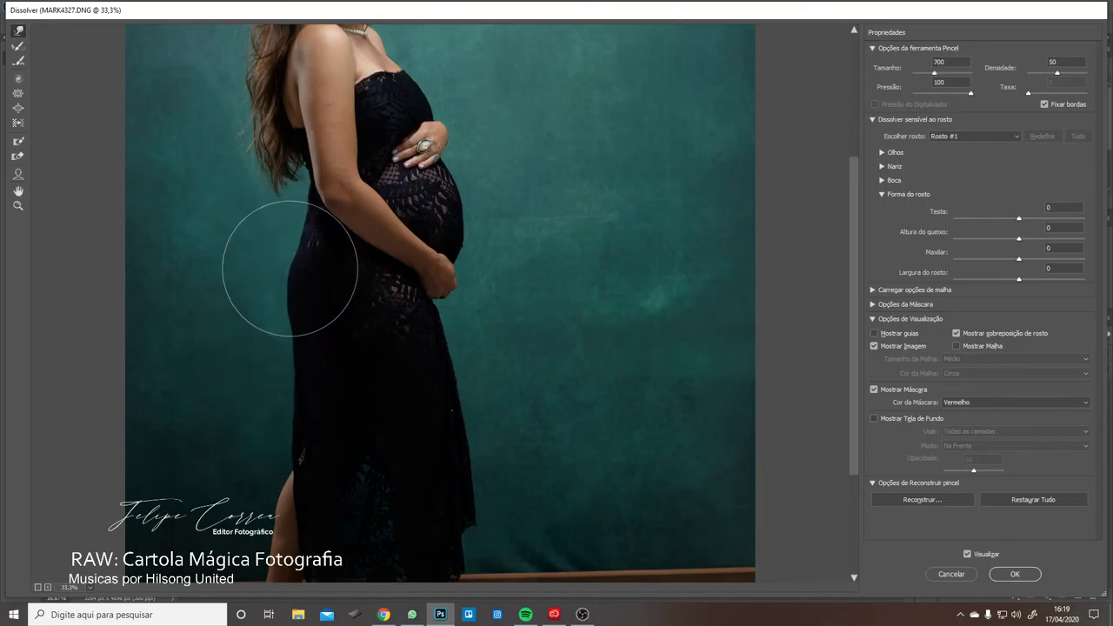
key(bracketright)
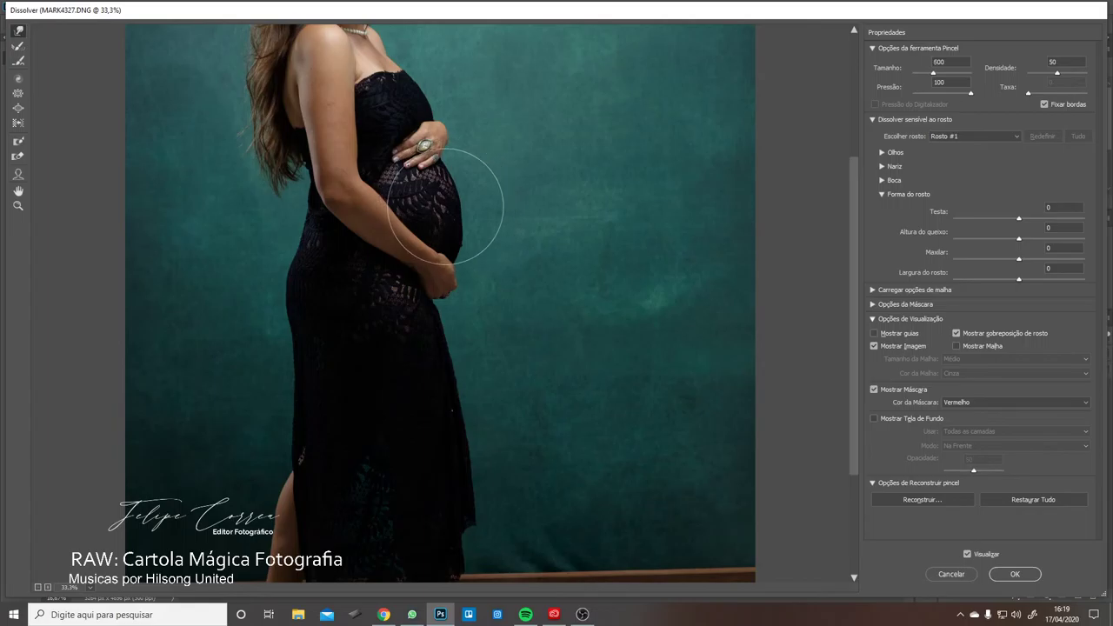
- Round out the front curve of the belly in Liquify with a 250 to 400 px warp brush
key(bracketleft)
key(bracketleft)
key(bracketleft)
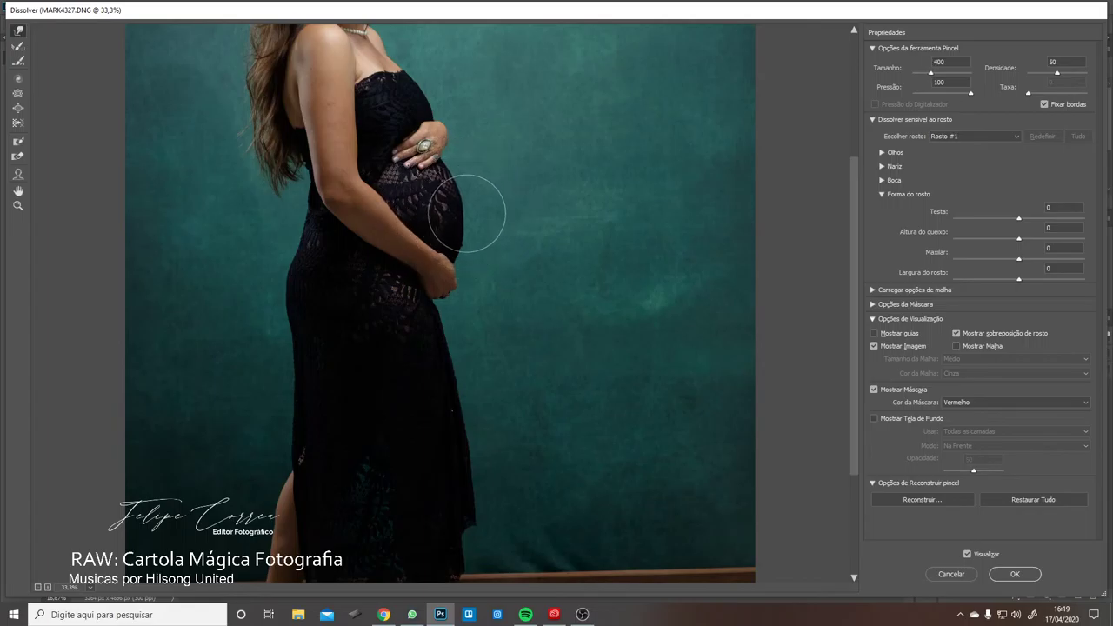
key(bracketleft)
drag(461, 215, 468, 217)
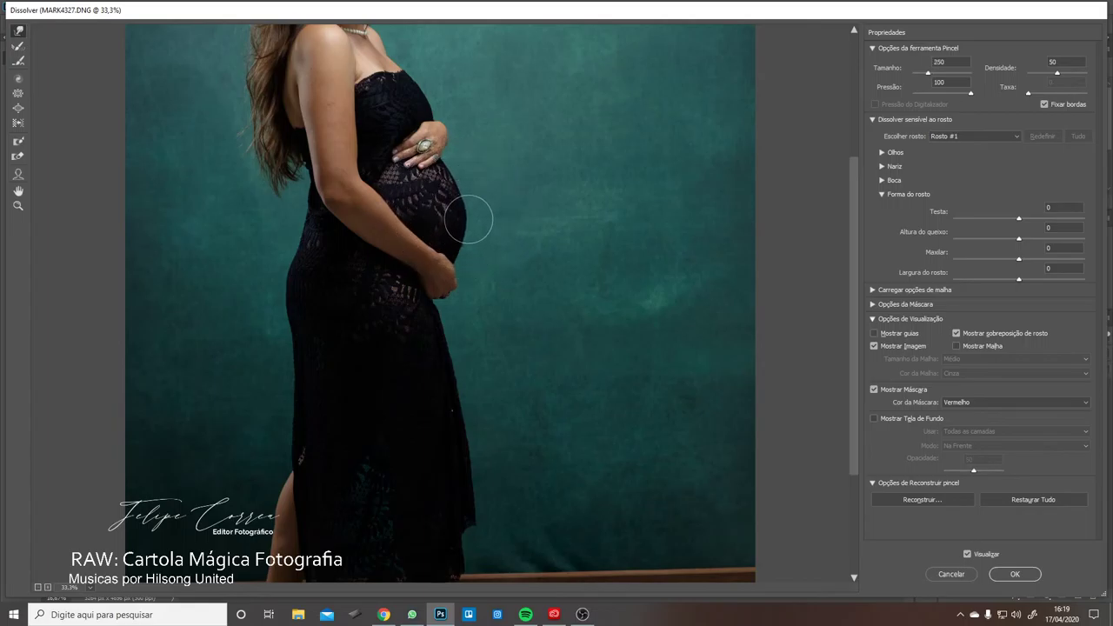
scroll(542, 194, down, 3)
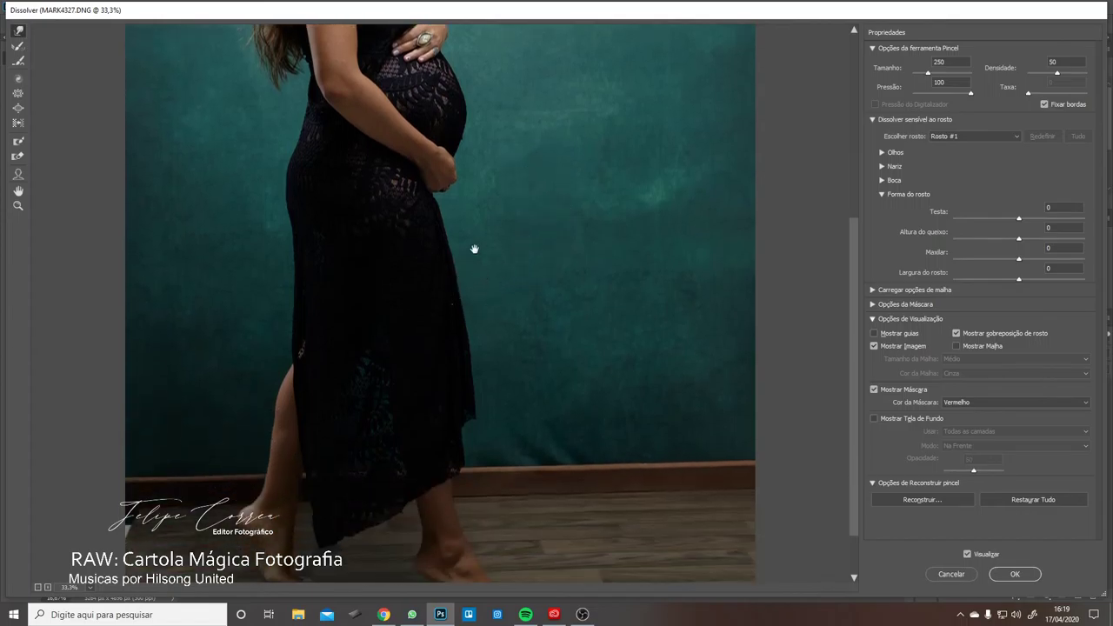
drag(479, 120, 473, 117)
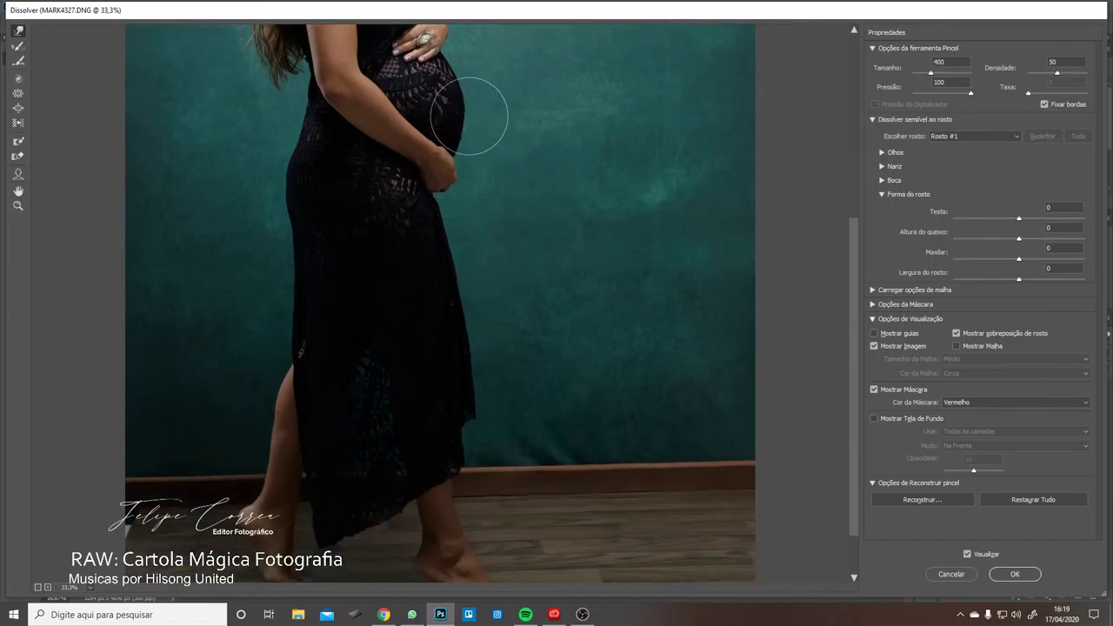
- Refine the waist and hip curve below the elbow with a 400 to 700 px warp brush, and compare it with the original image
scroll(478, 217, down, 2)
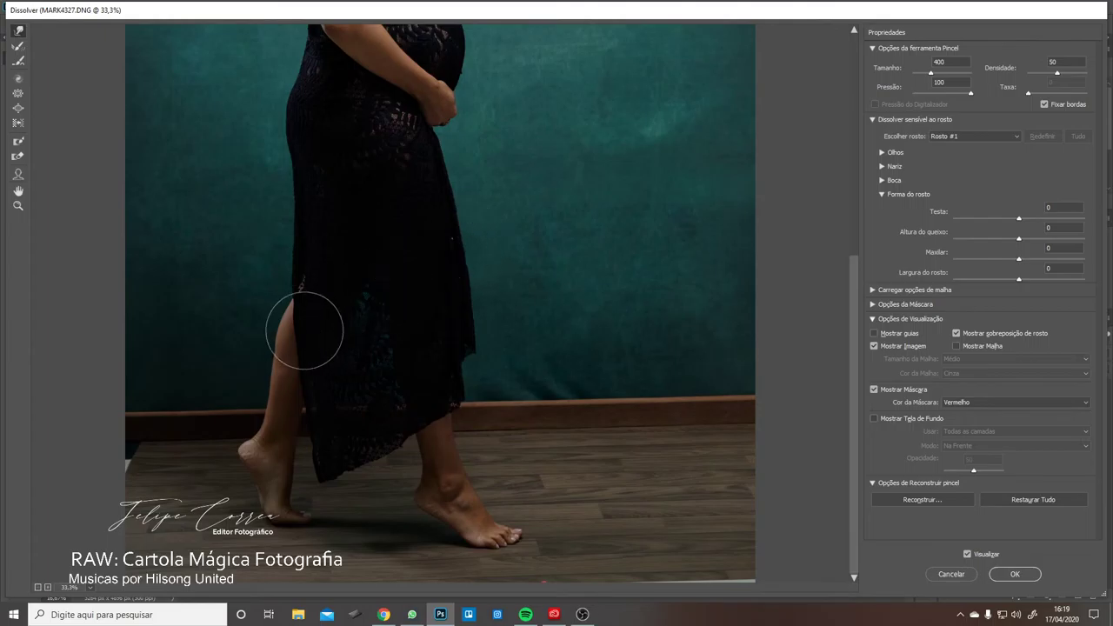
scroll(329, 297, up, 8)
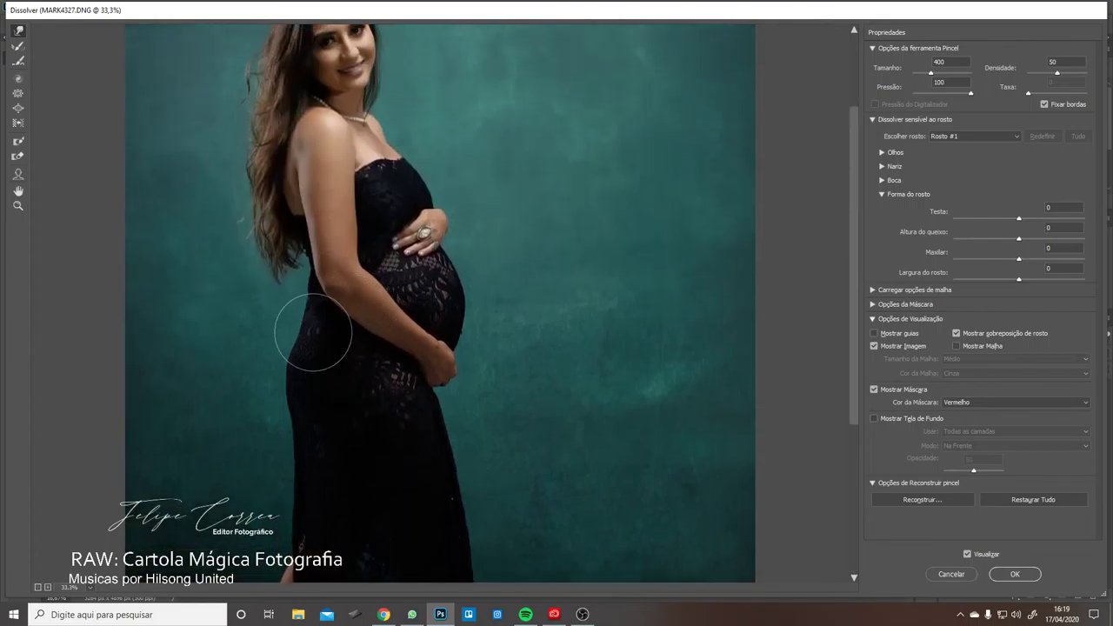
key(])
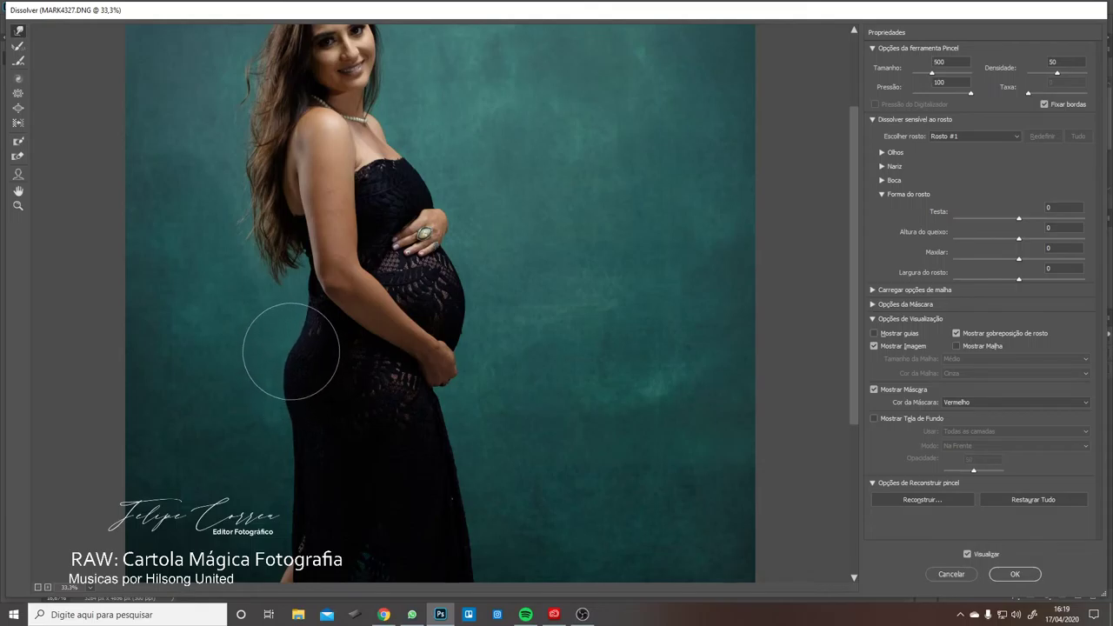
key(bracketright)
key(bracketright)
mouse_move(307, 365)
mouse_down()
mouse_move(300, 339)
mouse_move(284, 364)
mouse_move(280, 340)
mouse_up()
key(bracketright)
key(bracketleft)
key(bracketleft)
key(bracketleft)
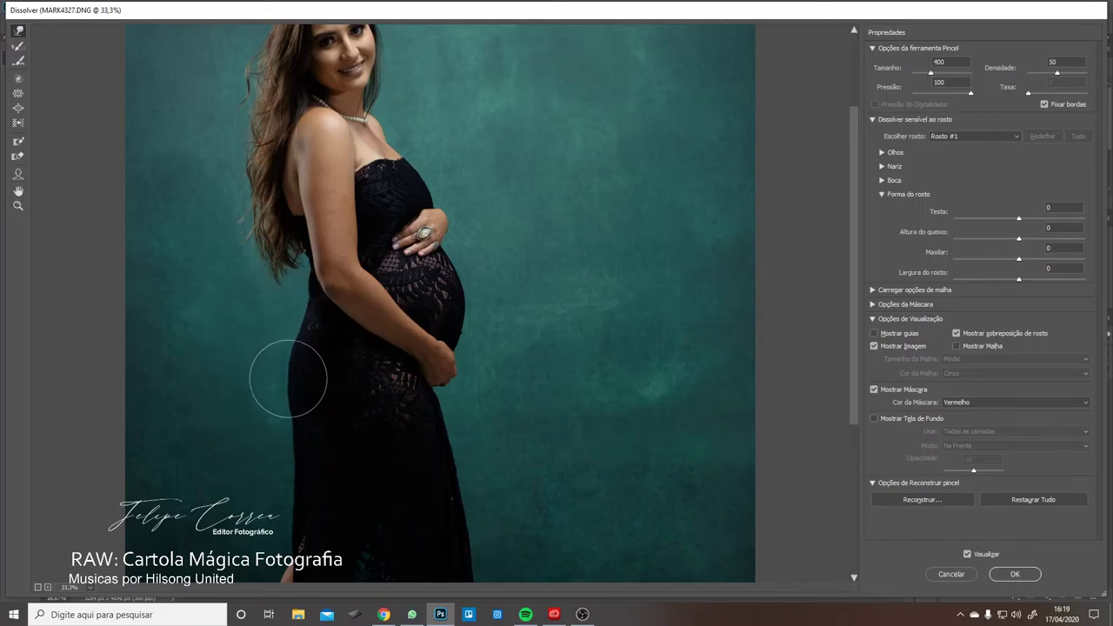
drag(289, 378, 287, 378)
key(bracketright)
key(bracketright)
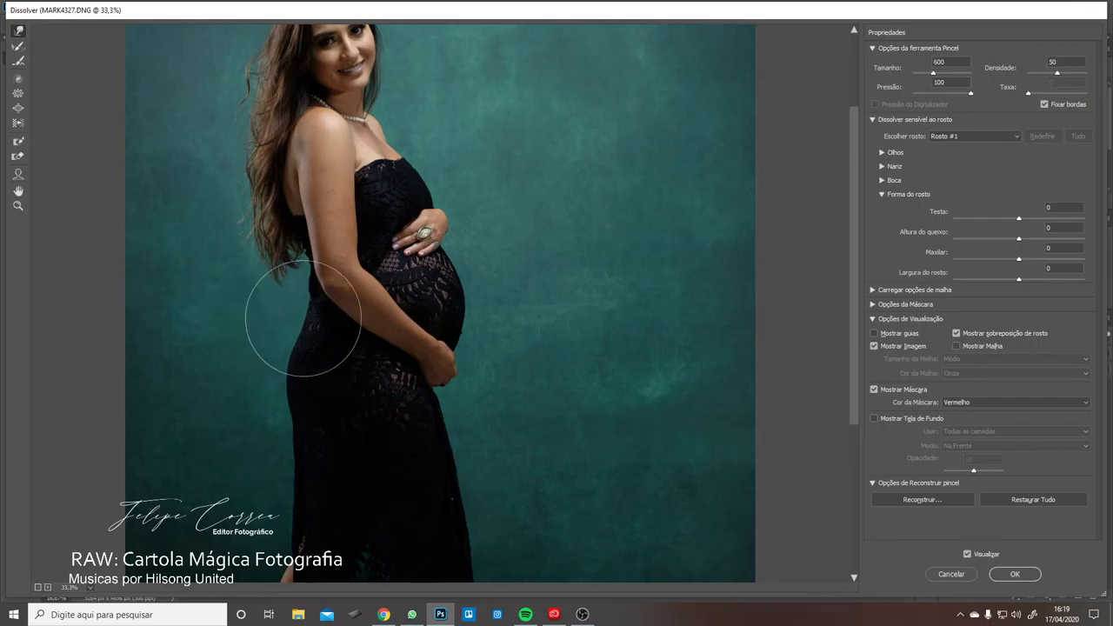
click(968, 554)
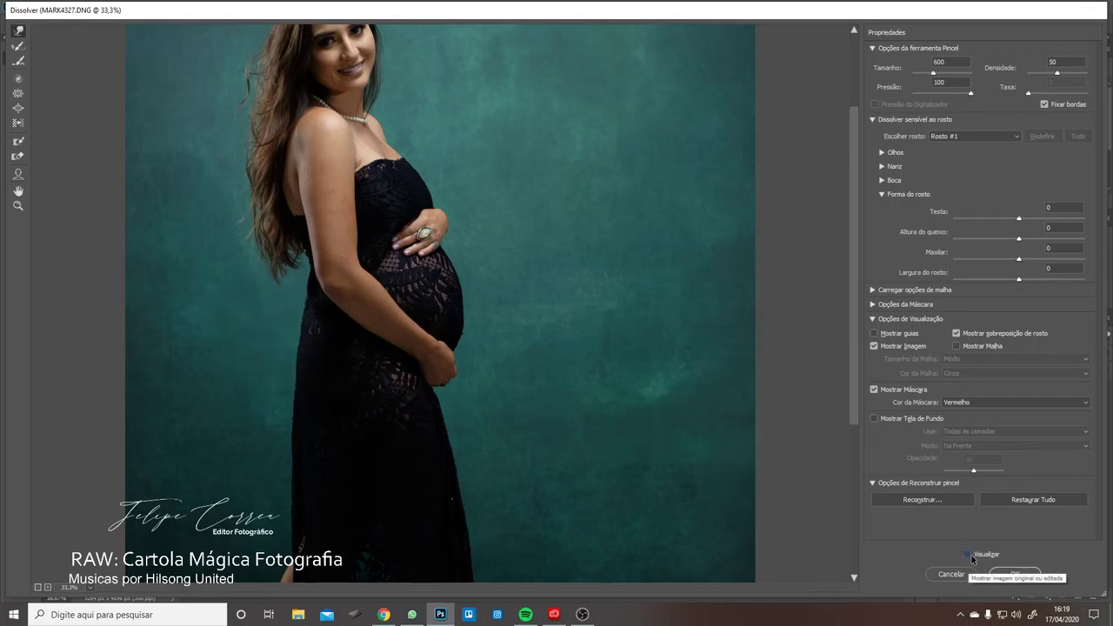
- Refine the outline of the back and upper arm in Liquify with a 400 to 500 px warp brush
click(970, 556)
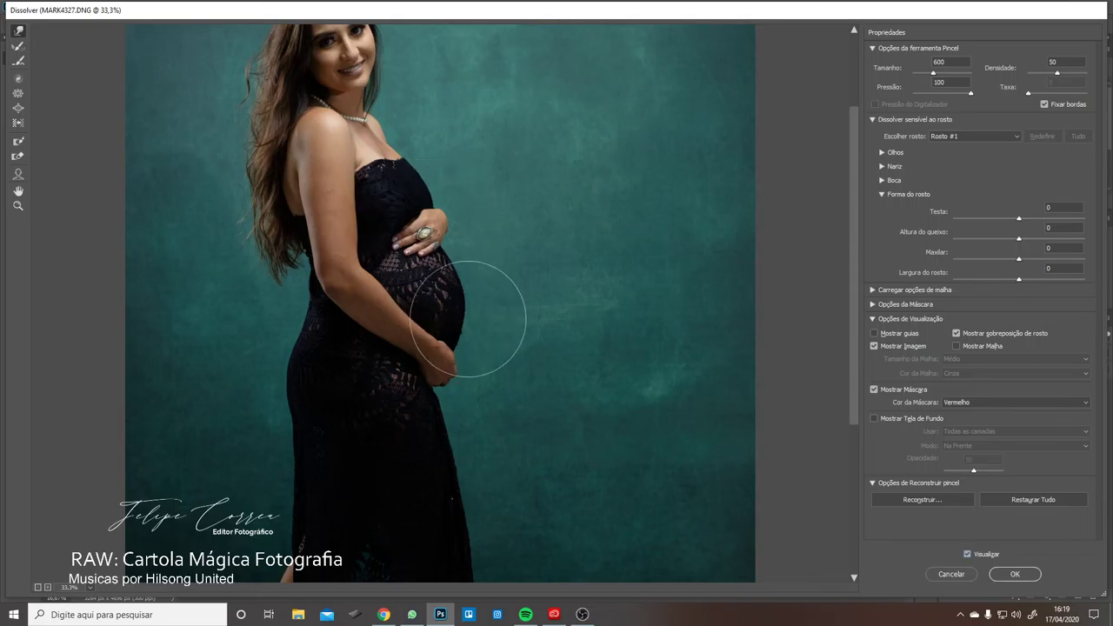
key(bracketleft)
key(bracketleft)
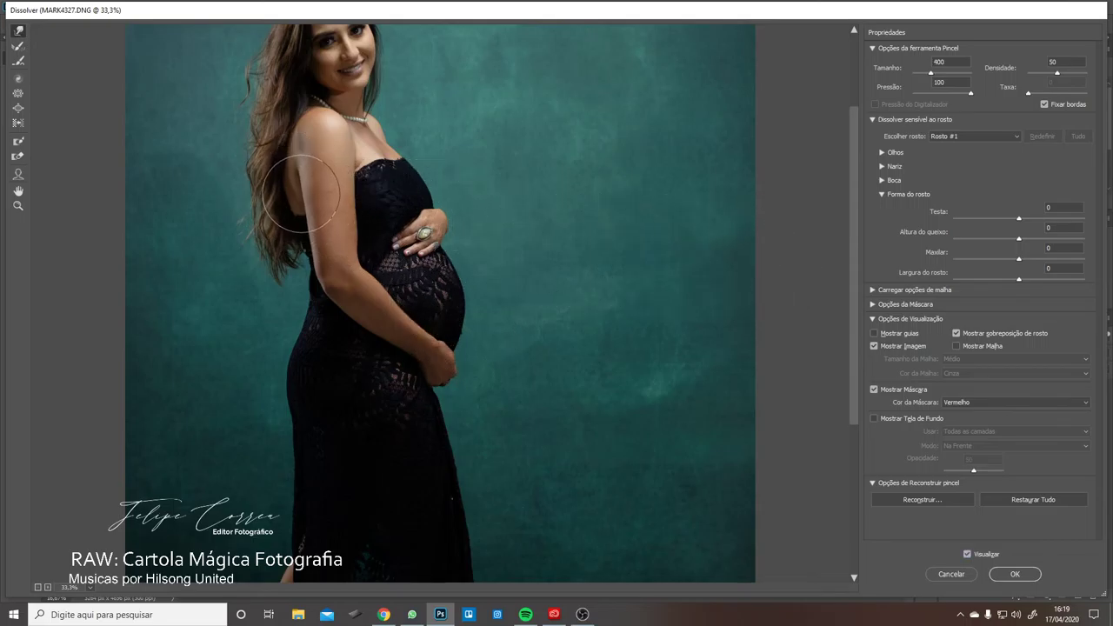
key(bracketleft)
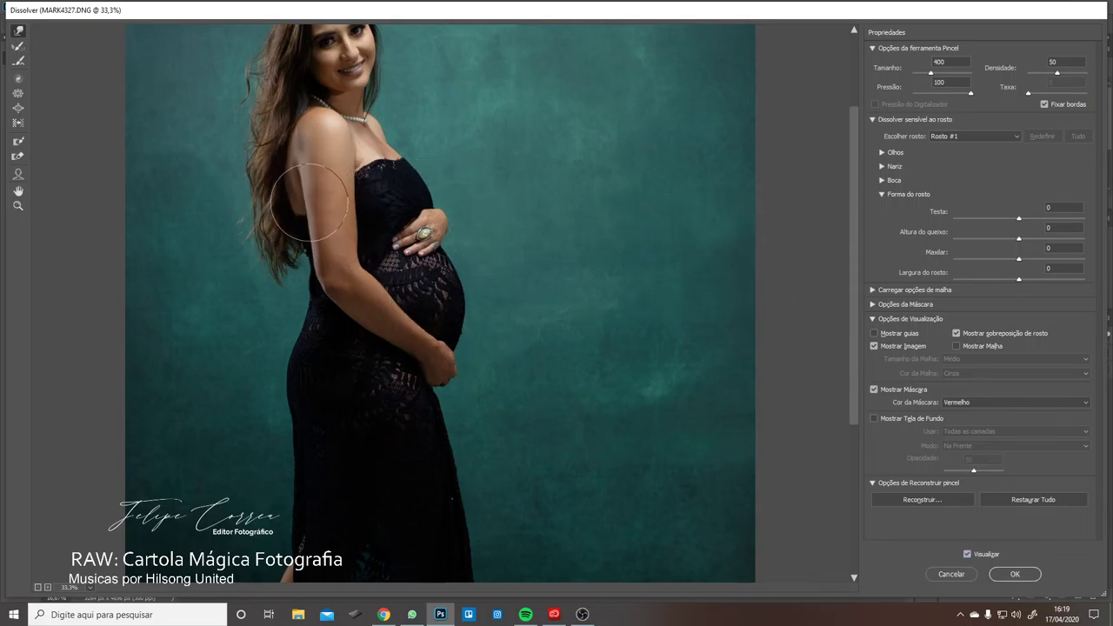
key(bracketright)
key(bracketright)
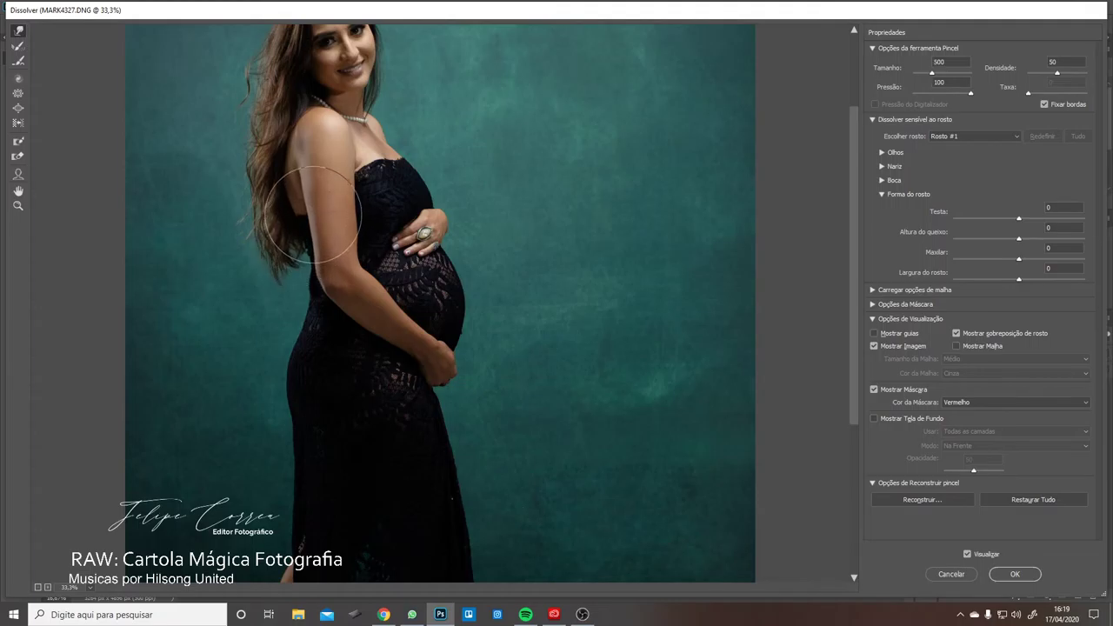
key(bracketleft)
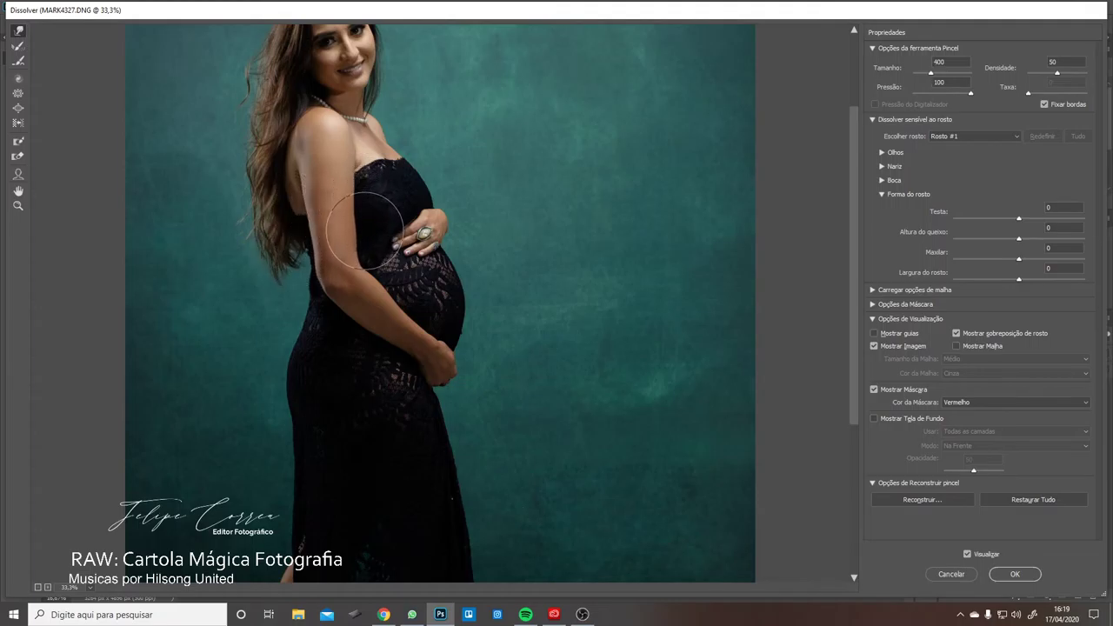
key(bracketright)
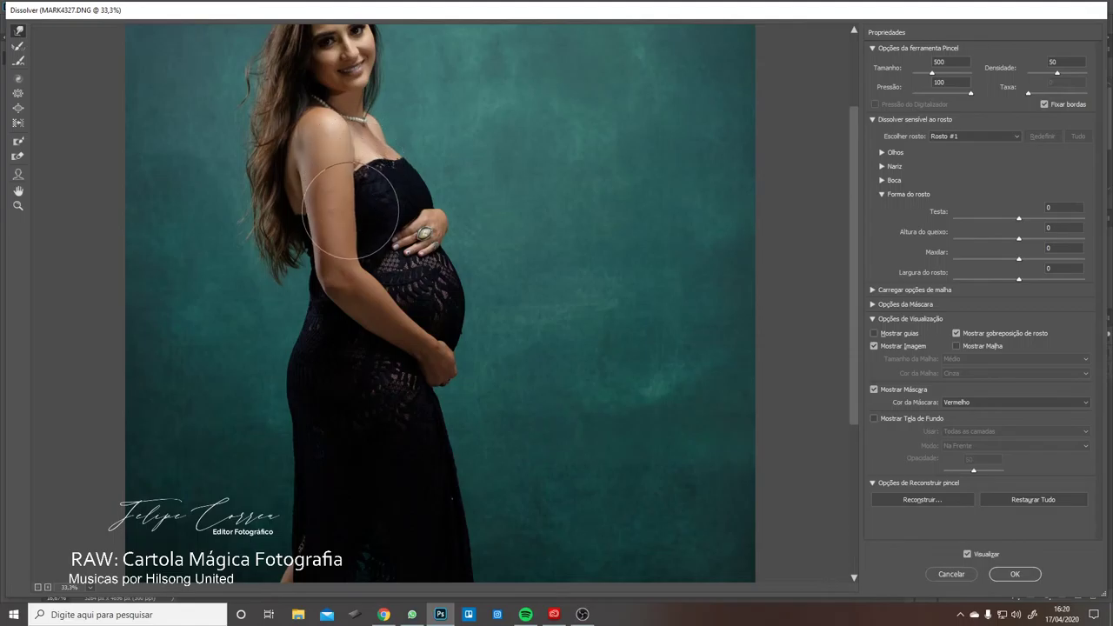
- Shape the bust area of the dress with a 250 px warp brush and a 250 px Bloat brush
key(bracketleft)
key(bracketleft)
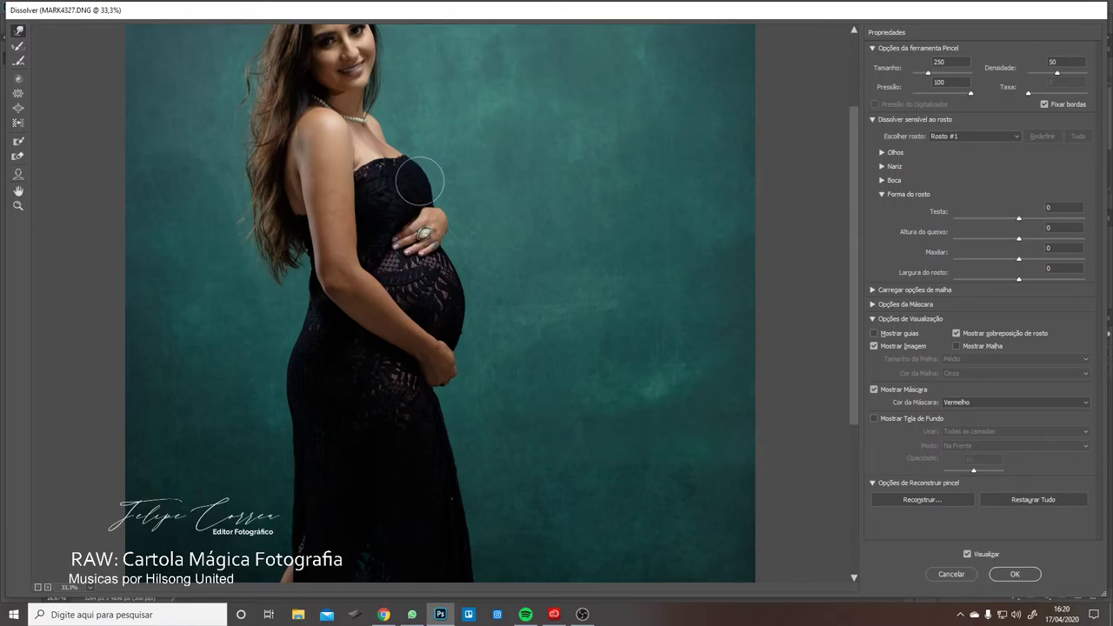
click(17, 108)
key(bracketleft)
key(bracketleft)
key(bracketleft)
key(bracketleft)
key(bracketleft)
key(bracketleft)
key(bracketleft)
key(bracketleft)
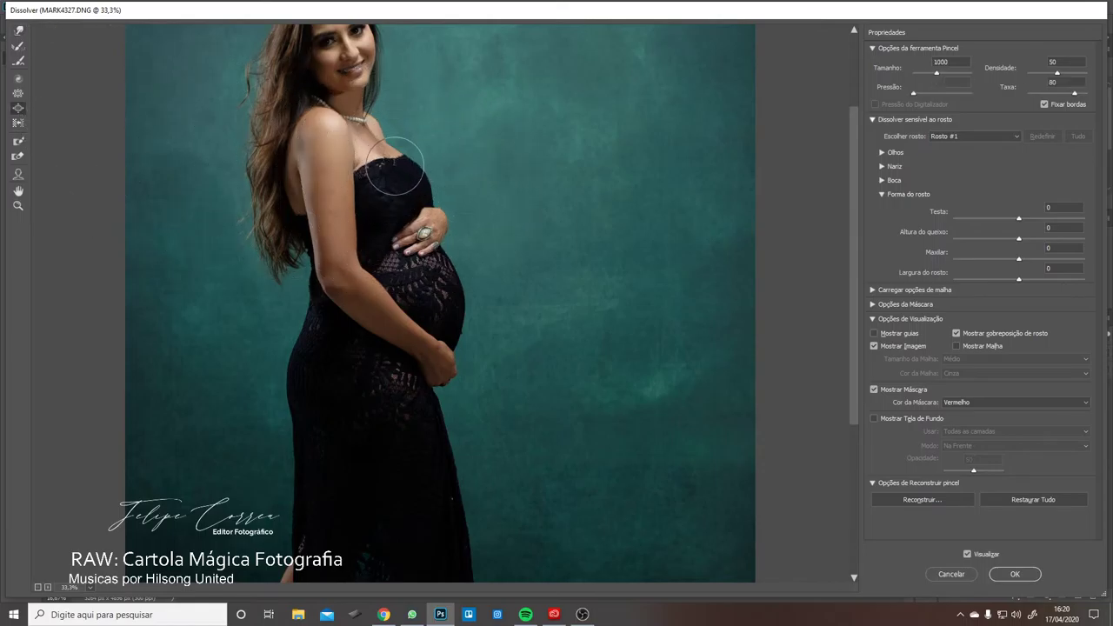
key(bracketleft)
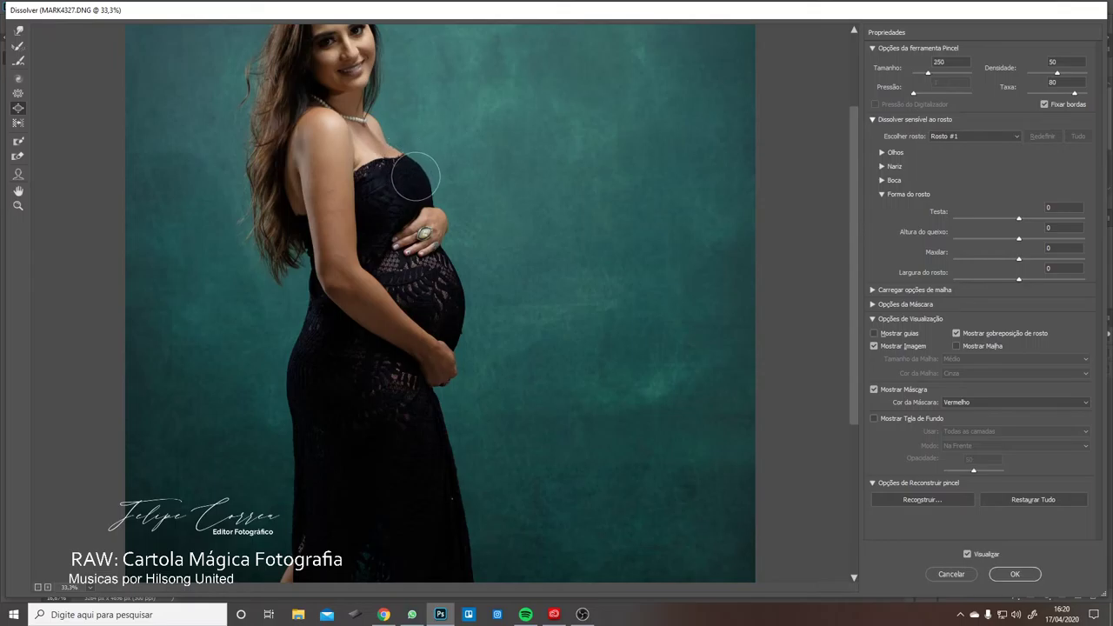
- Compare the whole reshaped figure with the original image and apply the Liquify changes to the layer
click(19, 30)
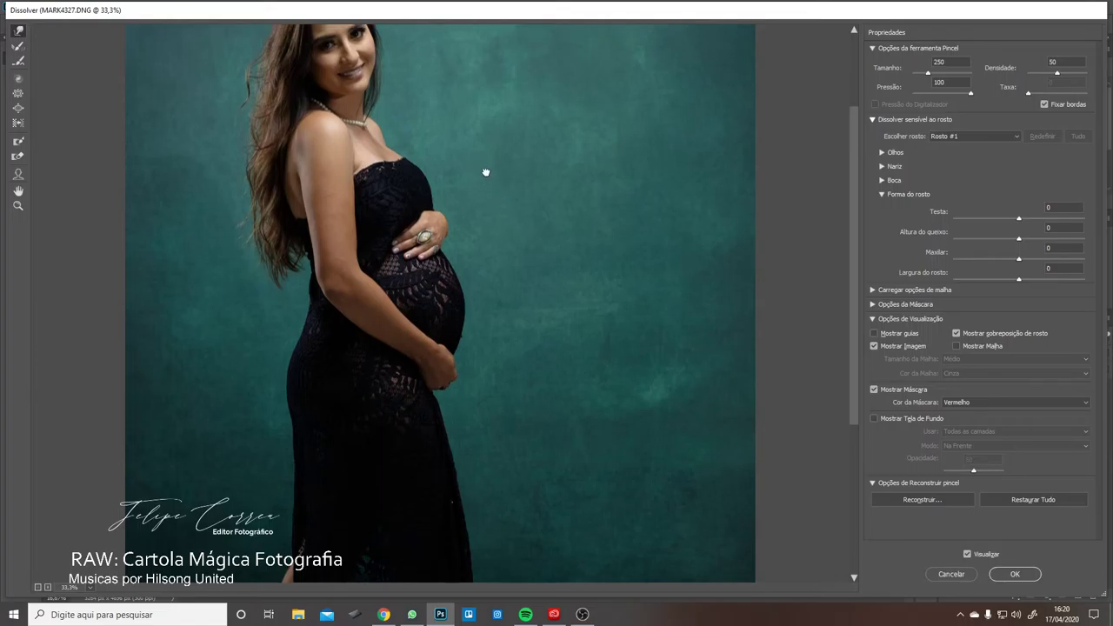
scroll(485, 168, up, 3)
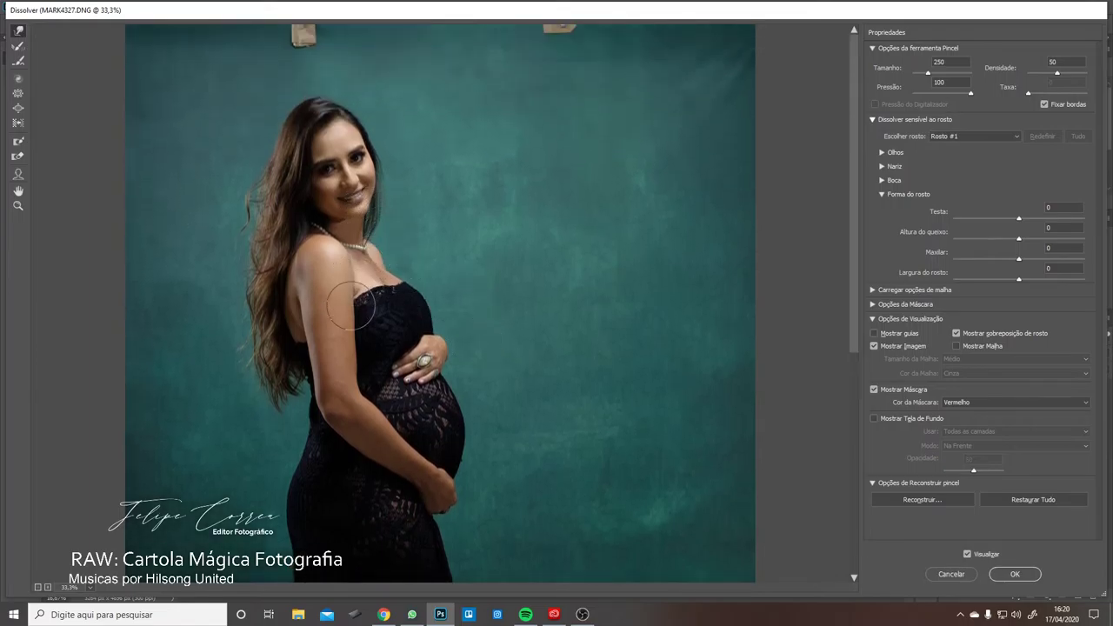
key(bracketright)
key(bracketright)
key(bracketright)
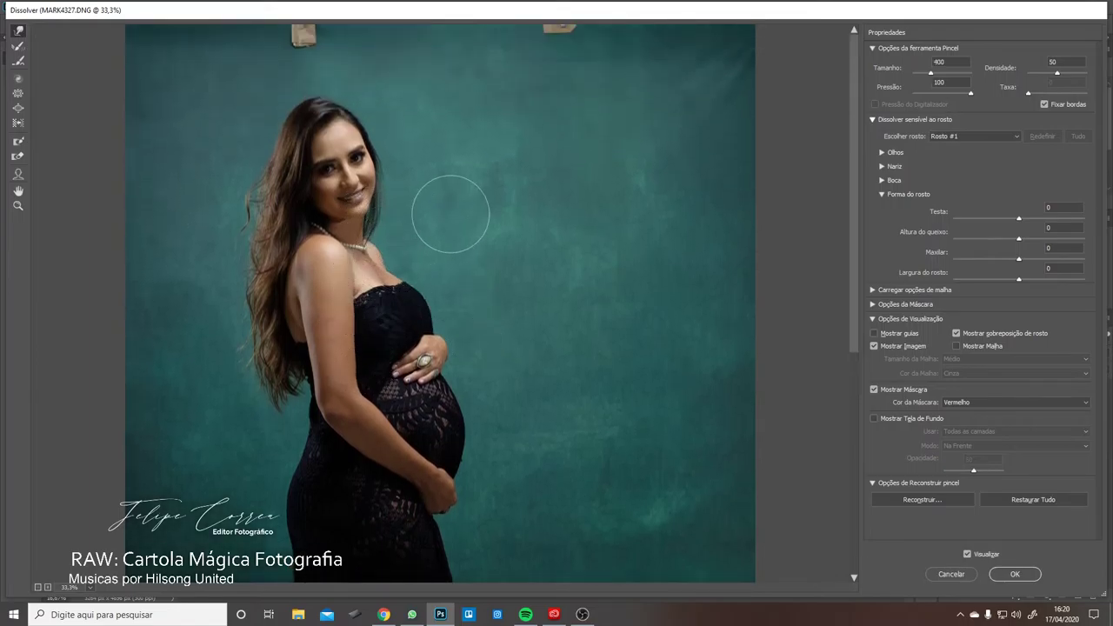
alt+click(451, 214)
alt+click(451, 214)
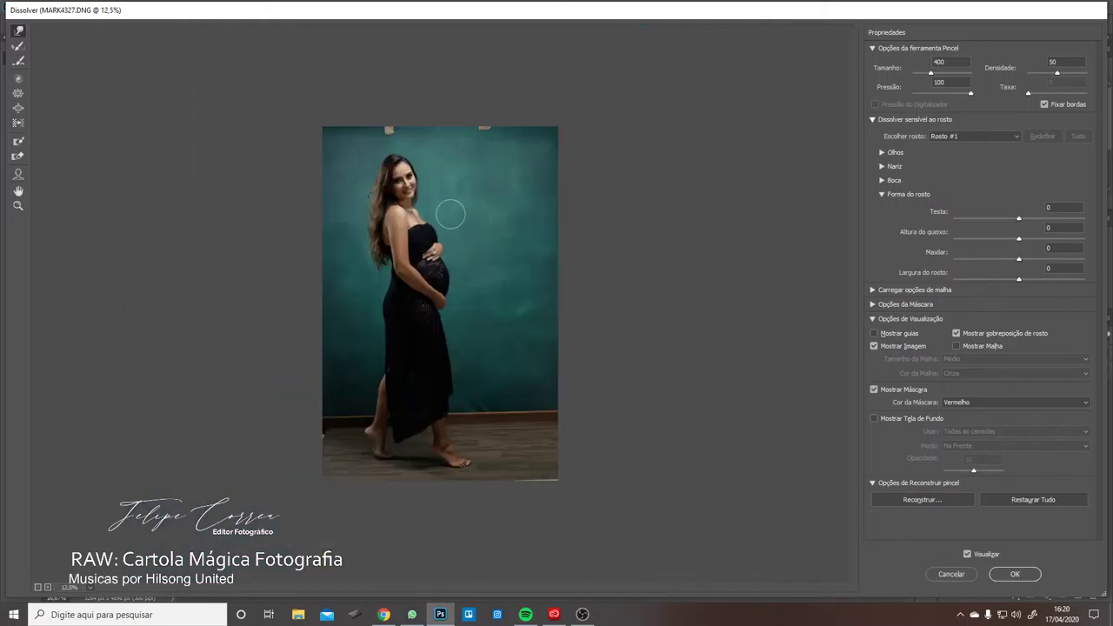
key(ctrl+plus)
key(ctrl+minus)
click(967, 558)
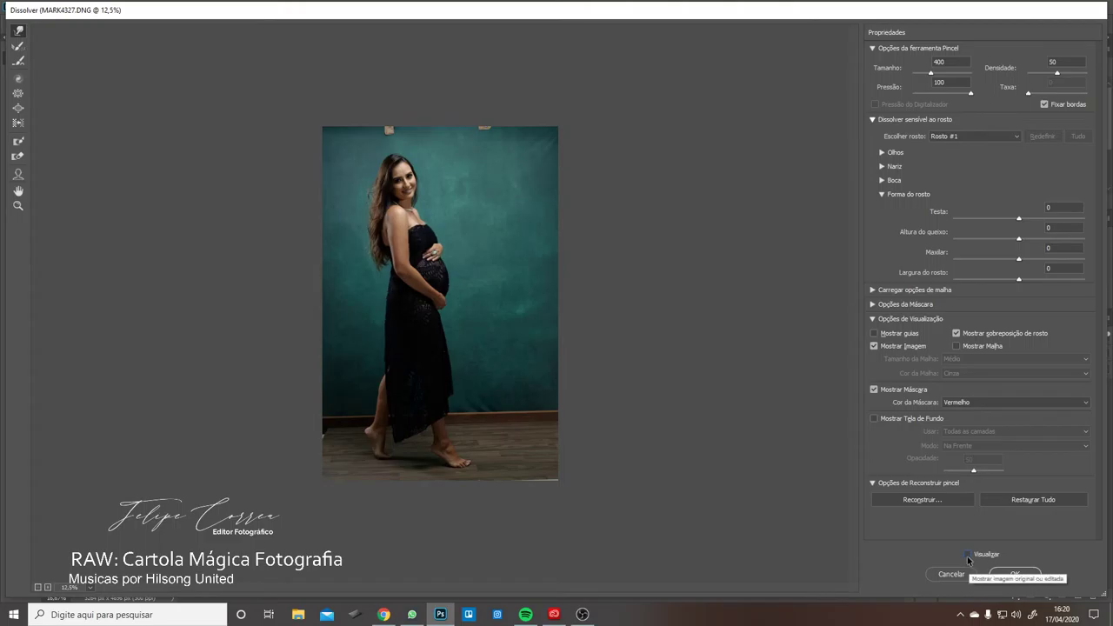
click(967, 557)
click(967, 557)
click(967, 558)
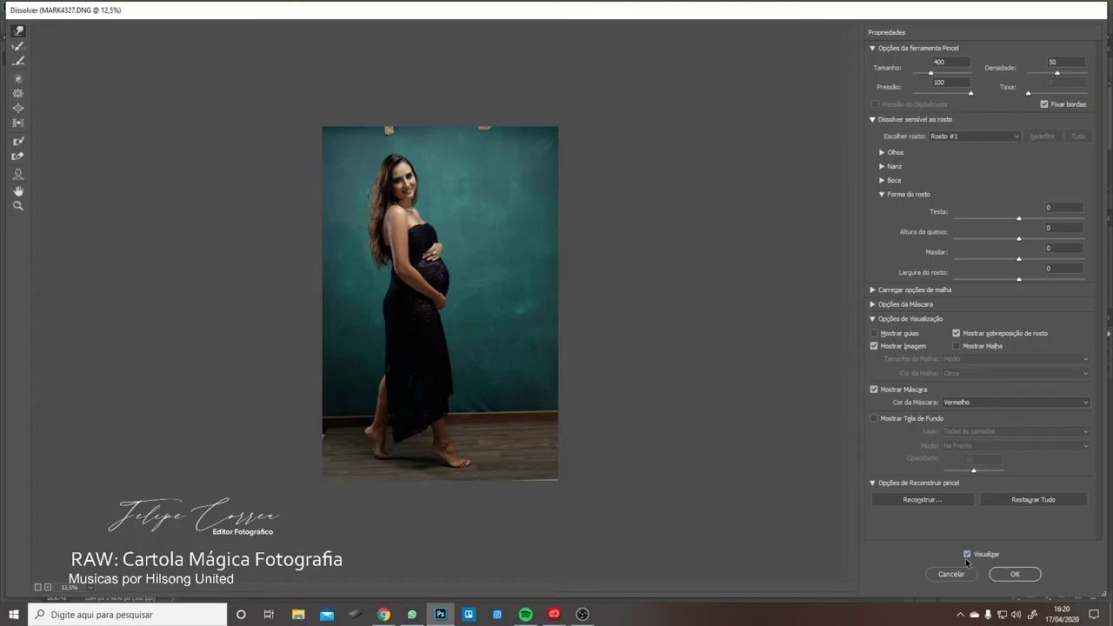
click(1014, 574)
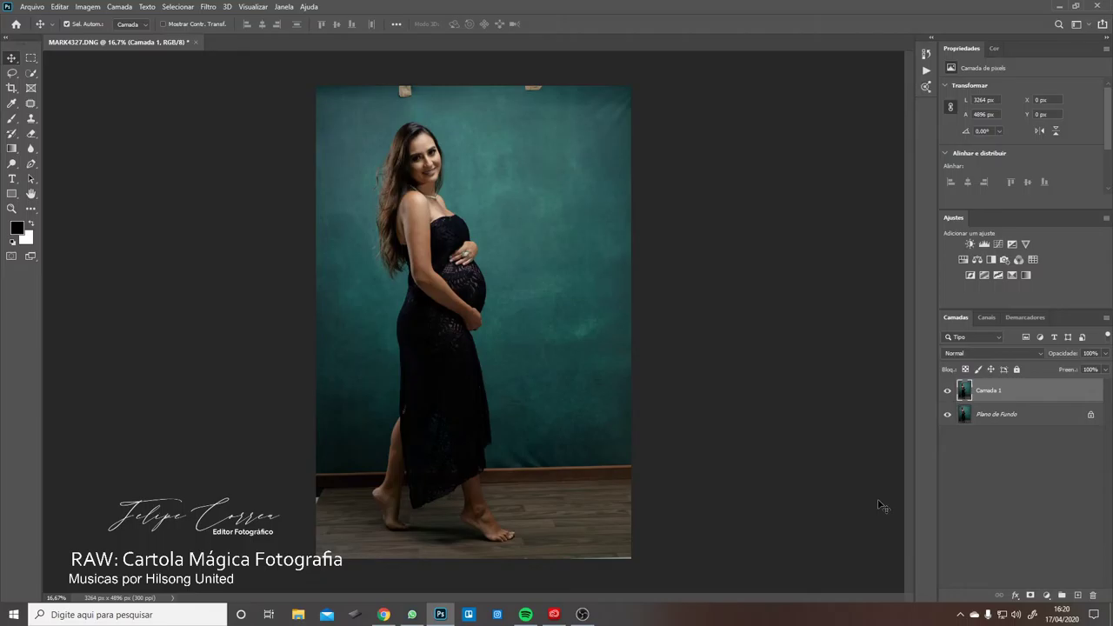
click(947, 393)
click(947, 393)
click(13, 73)
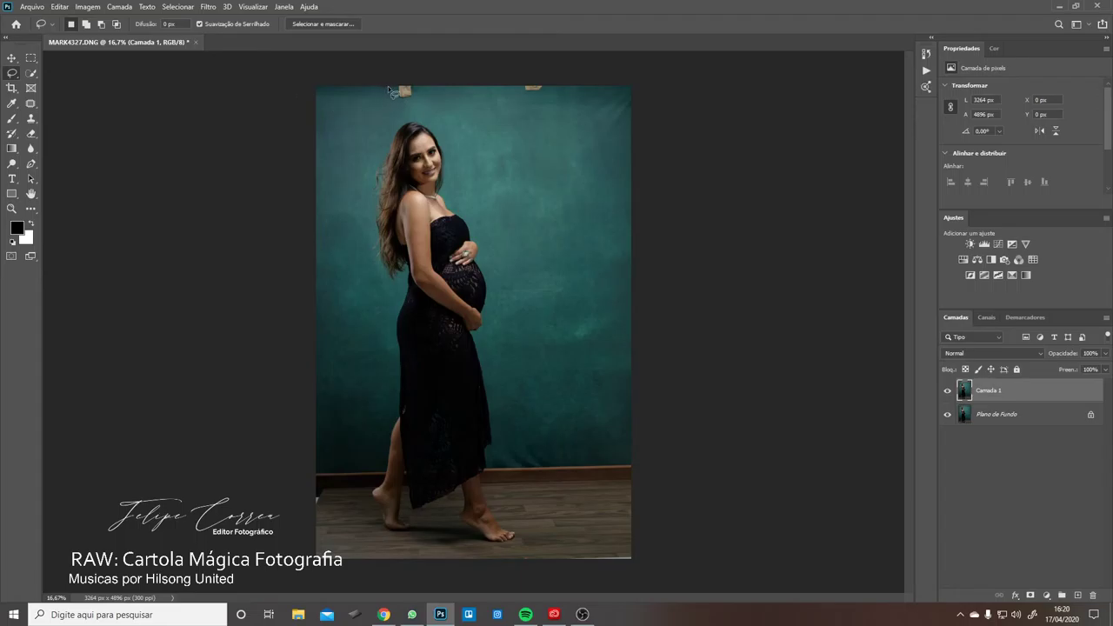
drag(428, 87, 389, 69)
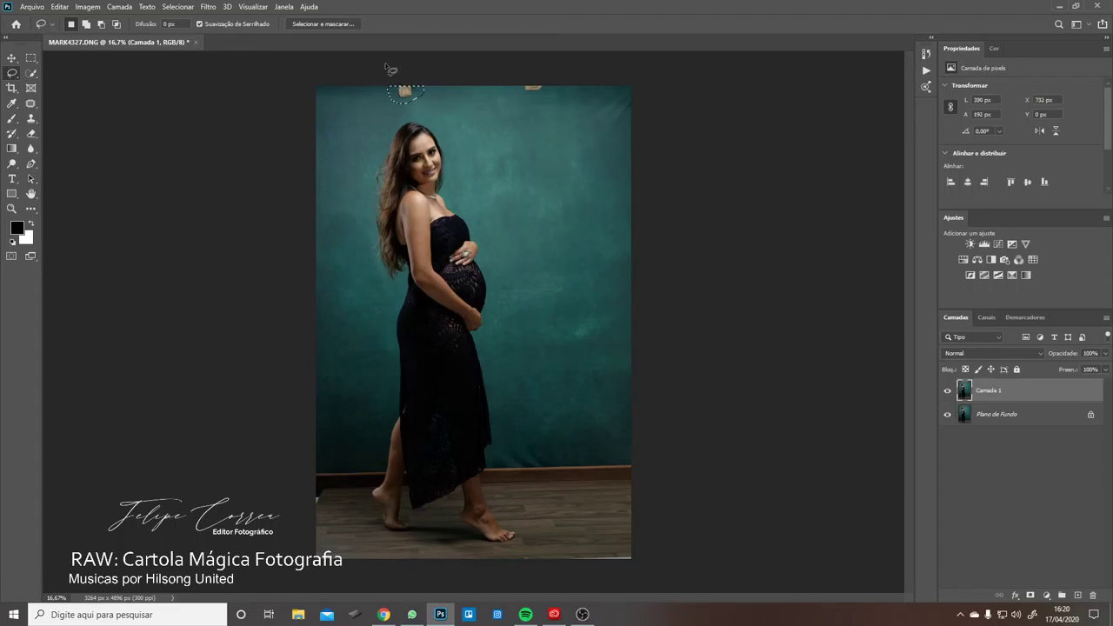
key(shift+F5)
key(Return)
mouse_move(540, 88)
mouse_down()
mouse_move(518, 98)
mouse_move(550, 87)
mouse_up()
key(shift+F5)
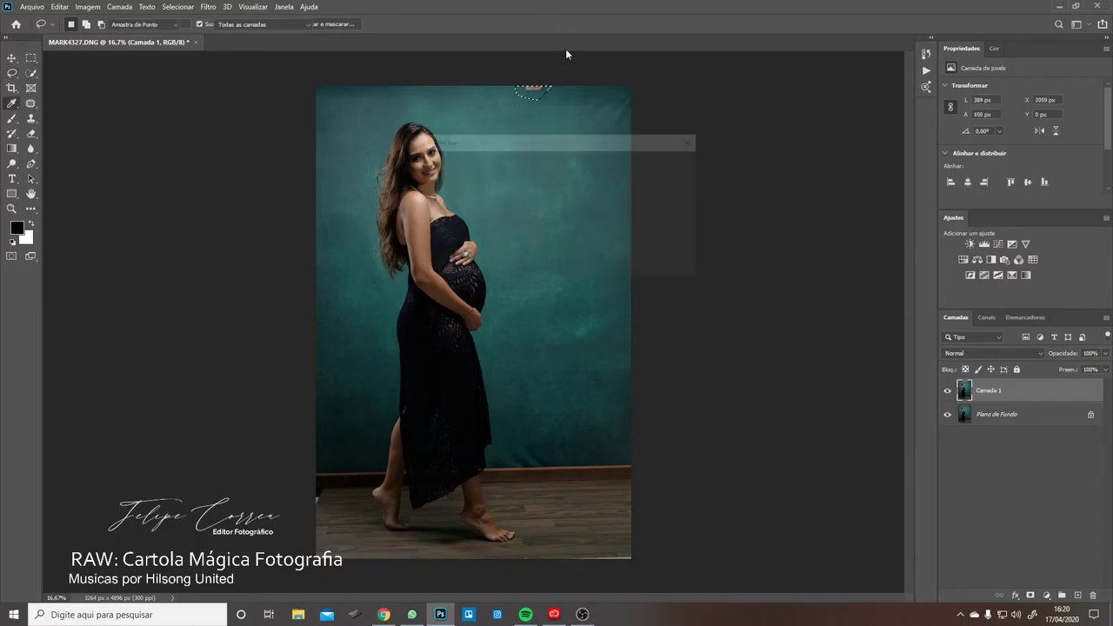
key(Return)
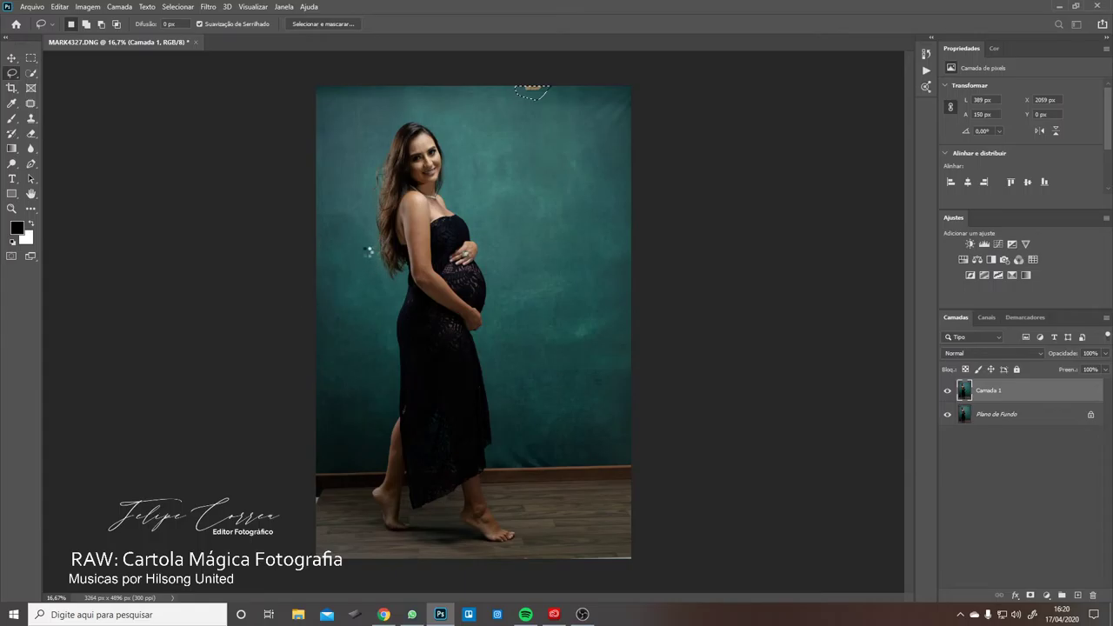
key(ctrl+z)
key(ctrl+z)
key(ctrl+z)
key(ctrl+d)
- Duplicate the reshaped layer and remove both tape pieces at the upper edge of the backdrop with content-aware fill
key(ctrl+j)
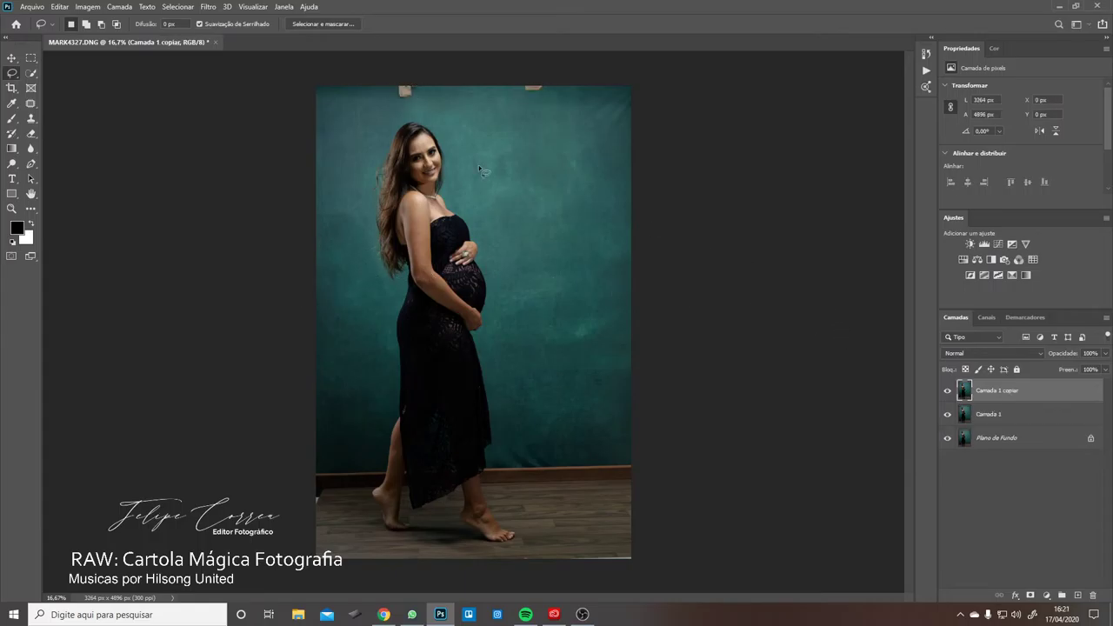
mouse_move(390, 89)
mouse_down()
mouse_move(424, 97)
mouse_move(430, 85)
mouse_up()
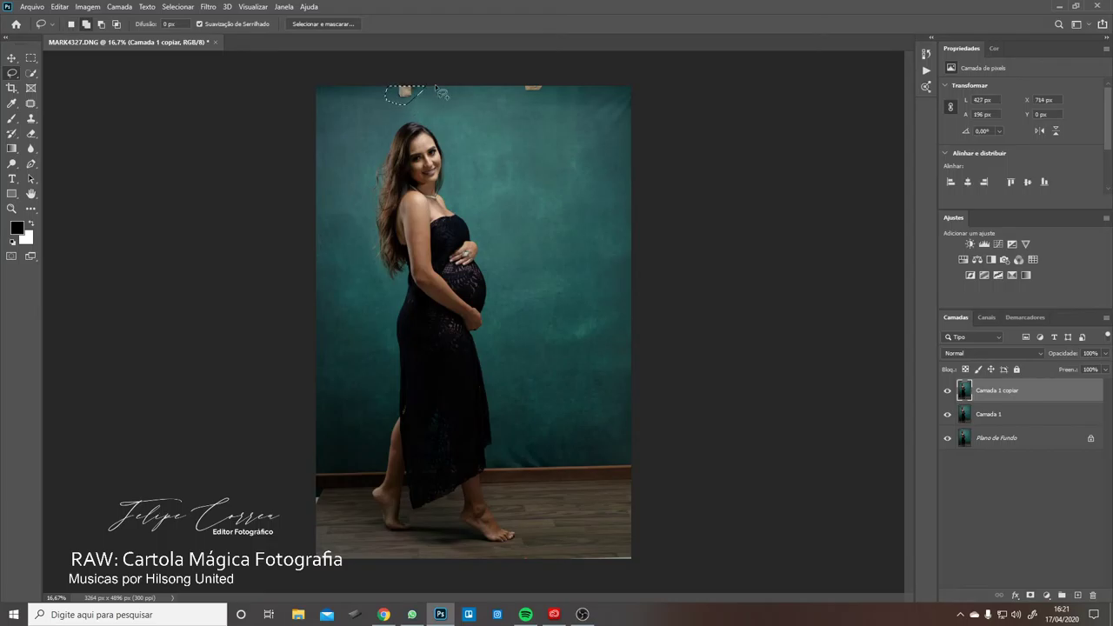
key(shift+F5)
key(Return)
mouse_move(523, 85)
mouse_down()
mouse_move(519, 99)
mouse_move(570, 75)
mouse_up()
key(shift+BackSpace)
key(Return)
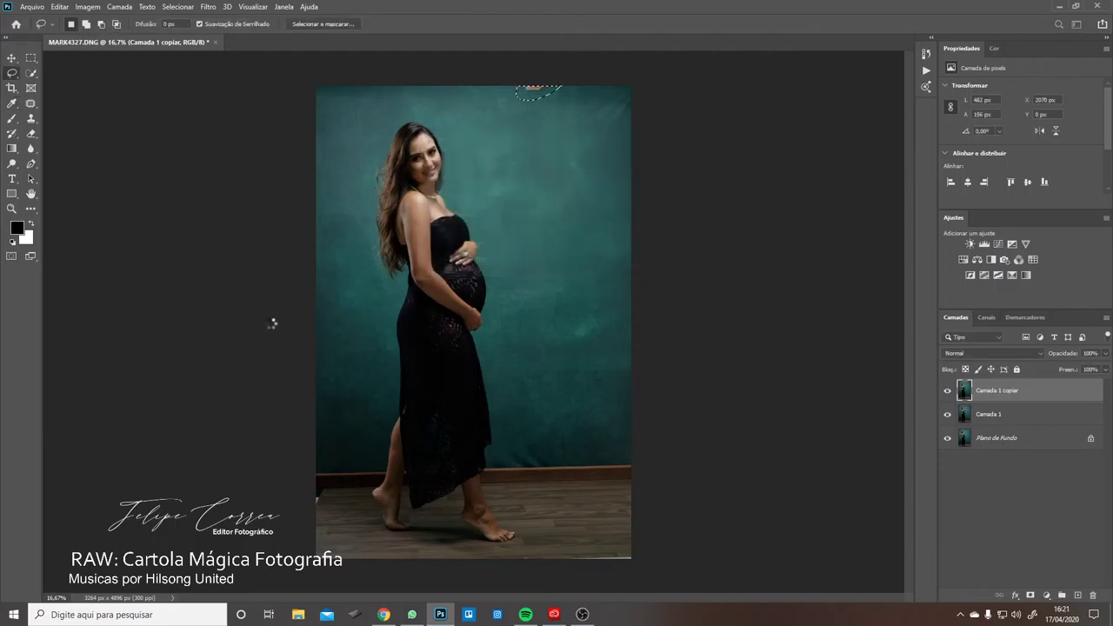
- Clean up the upper-right corner of the backdrop with a lasso selection and content-aware fill, and deselect
mouse_move(612, 121)
mouse_down()
mouse_move(619, 87)
mouse_move(691, 78)
mouse_up()
key(shift+BackSpace)
key(Return)
key(ctrl+d)
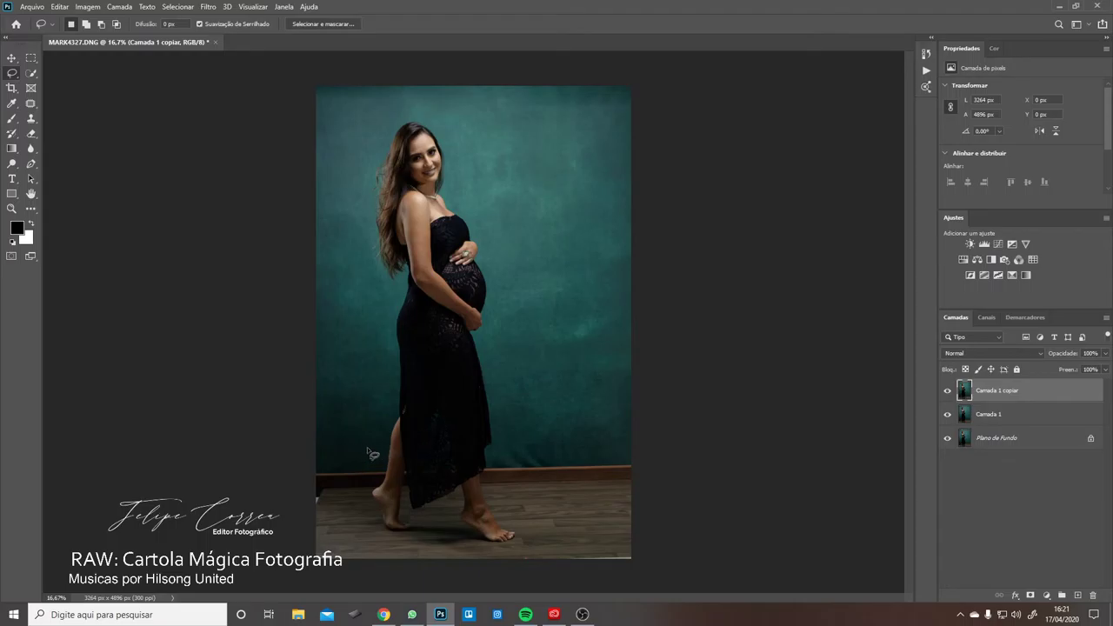
- Remove the light strip at the floor's lower-right edge and the spot at its left edge with content-aware fill
drag(610, 557, 561, 557)
key(shift+F5)
key(Return)
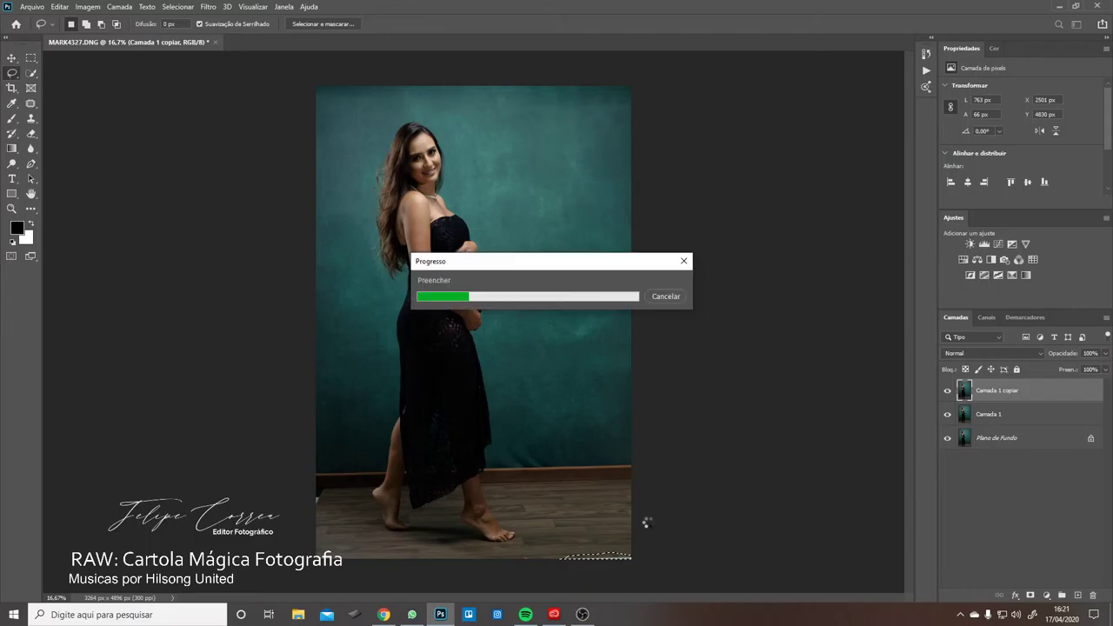
key(ctrl+d)
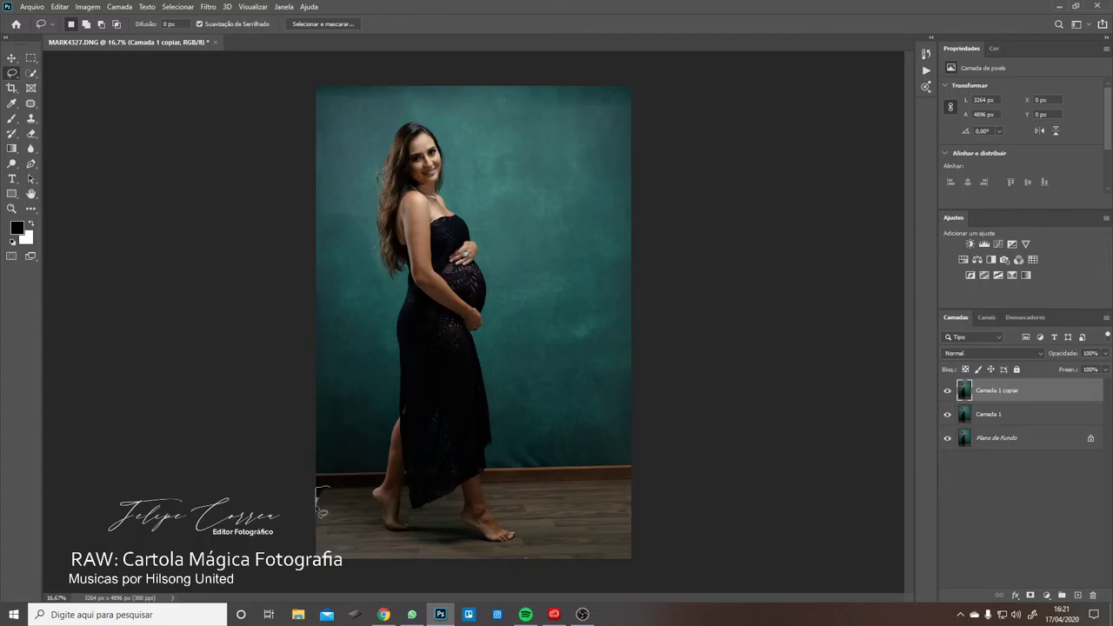
drag(320, 510, 328, 493)
key(shift+F5)
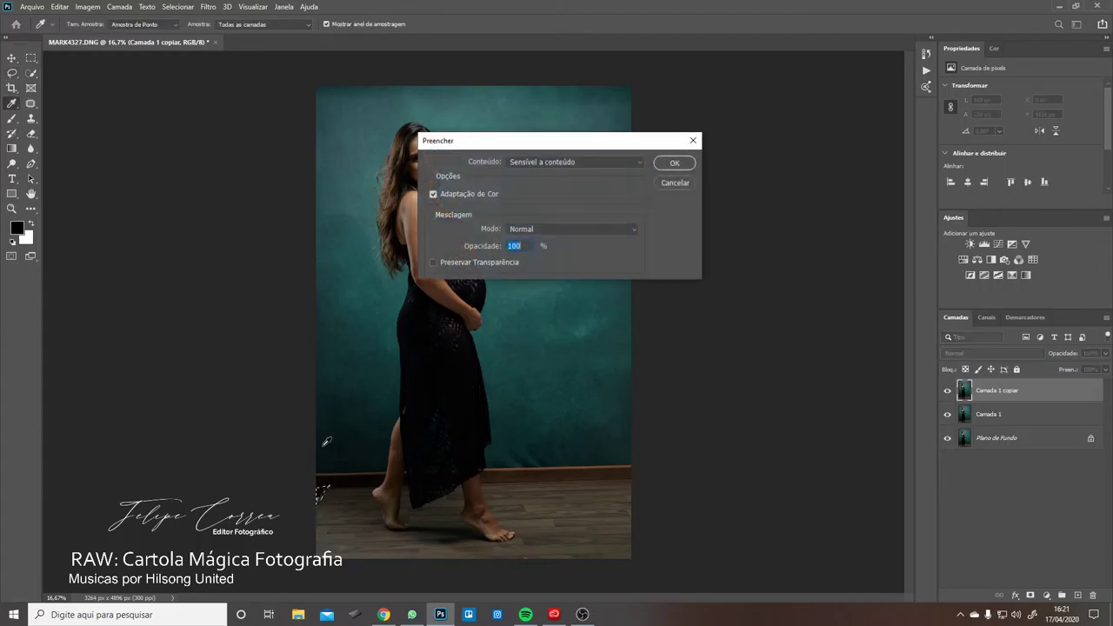
key(Return)
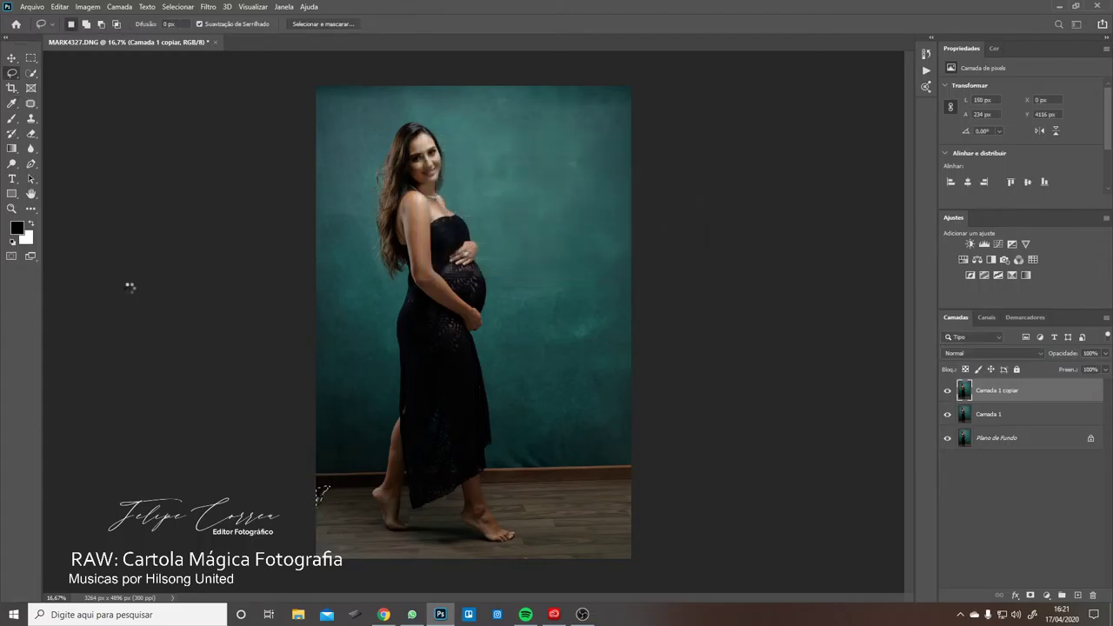
key(ctrl+d)
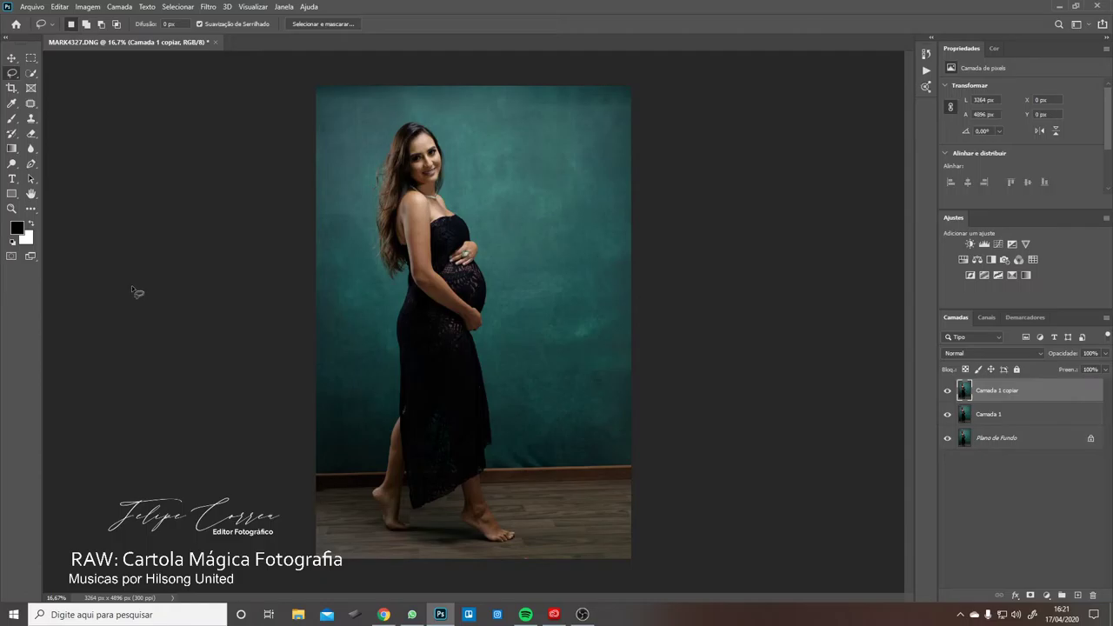
- Try to straighten the photo along the baseboard with the Crop tool, and switch the crop ratio to the original proportion
click(11, 88)
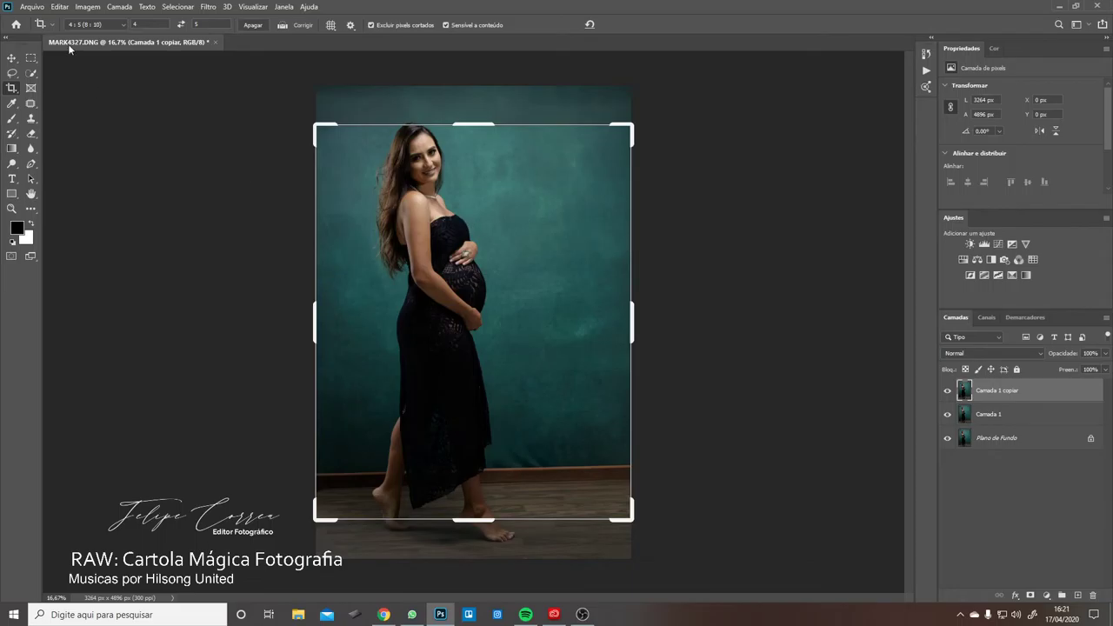
click(282, 25)
drag(323, 479, 638, 470)
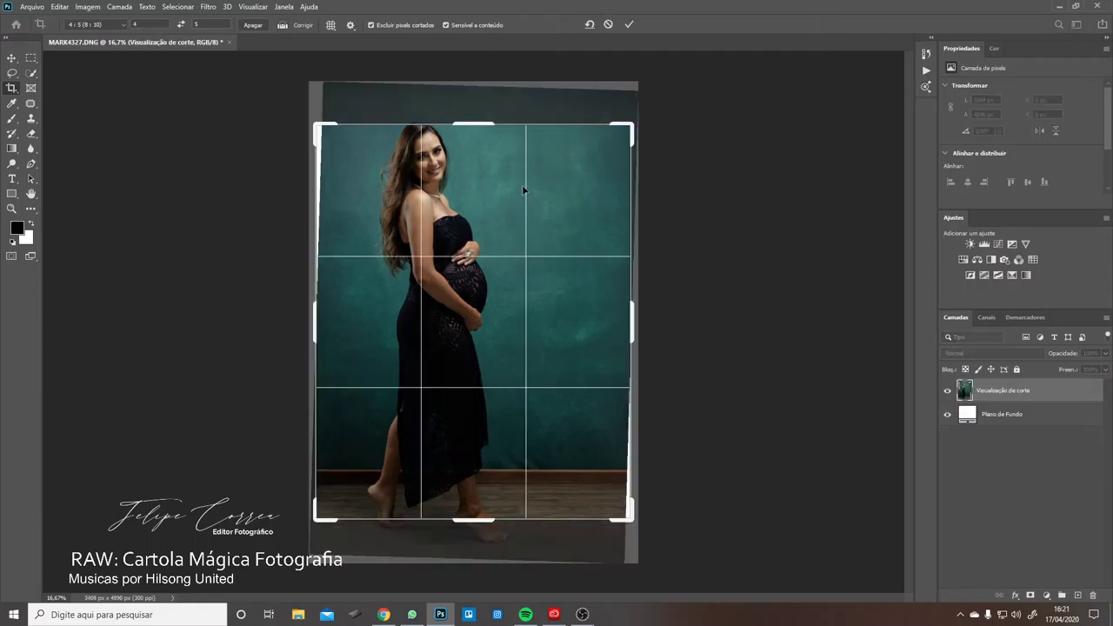
click(97, 25)
click(99, 60)
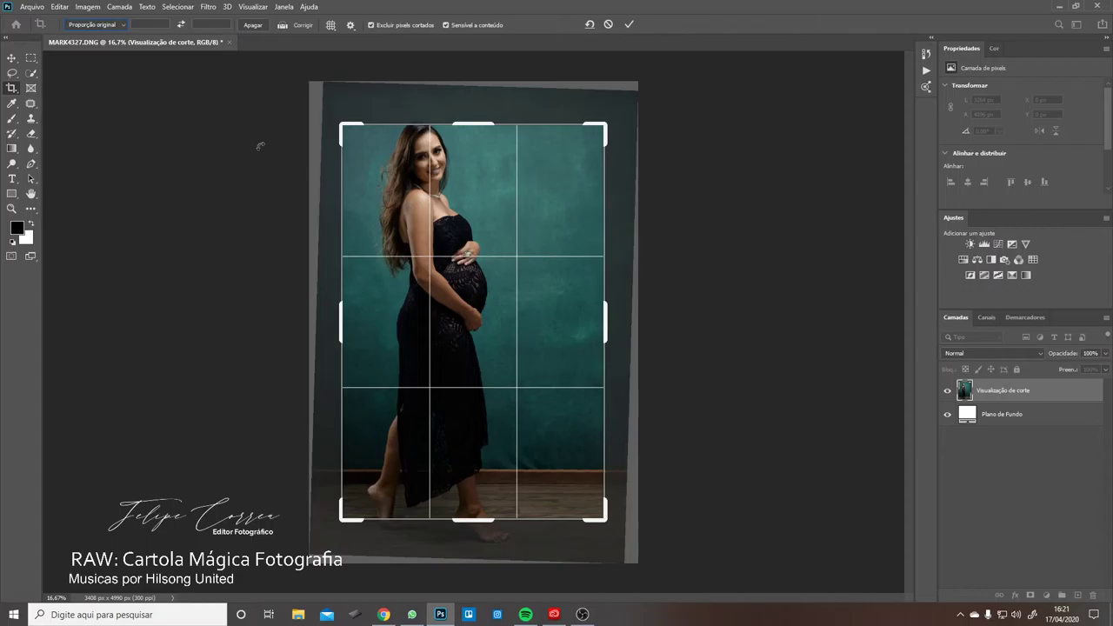
click(629, 24)
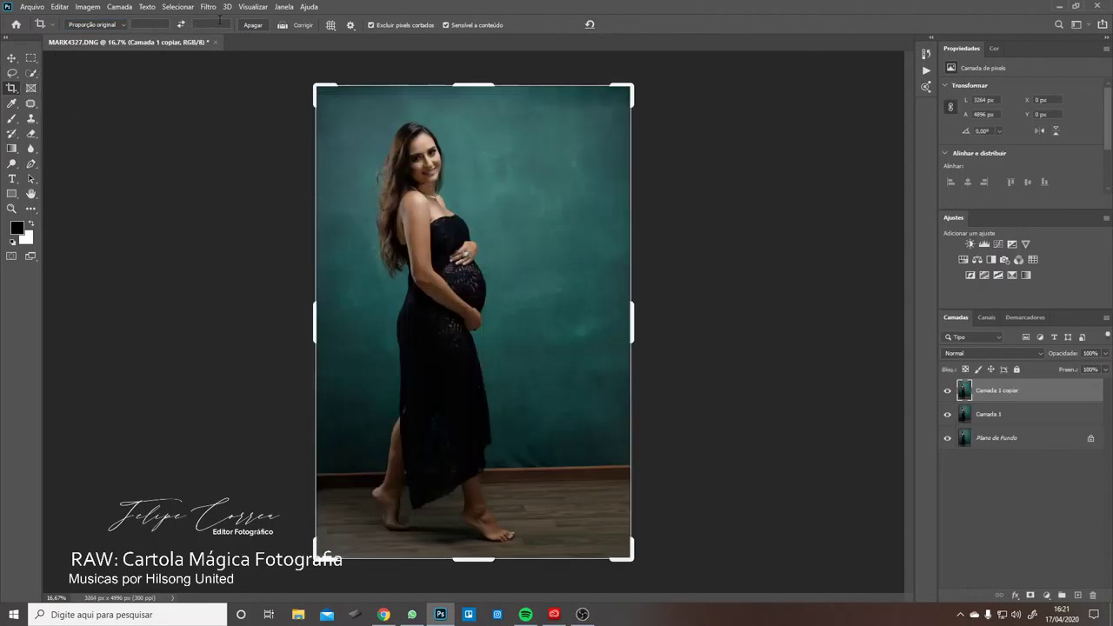
- Straighten the photo along the baseboard with the Crop tool and compare the result with the original background layer
click(281, 25)
drag(318, 475, 633, 467)
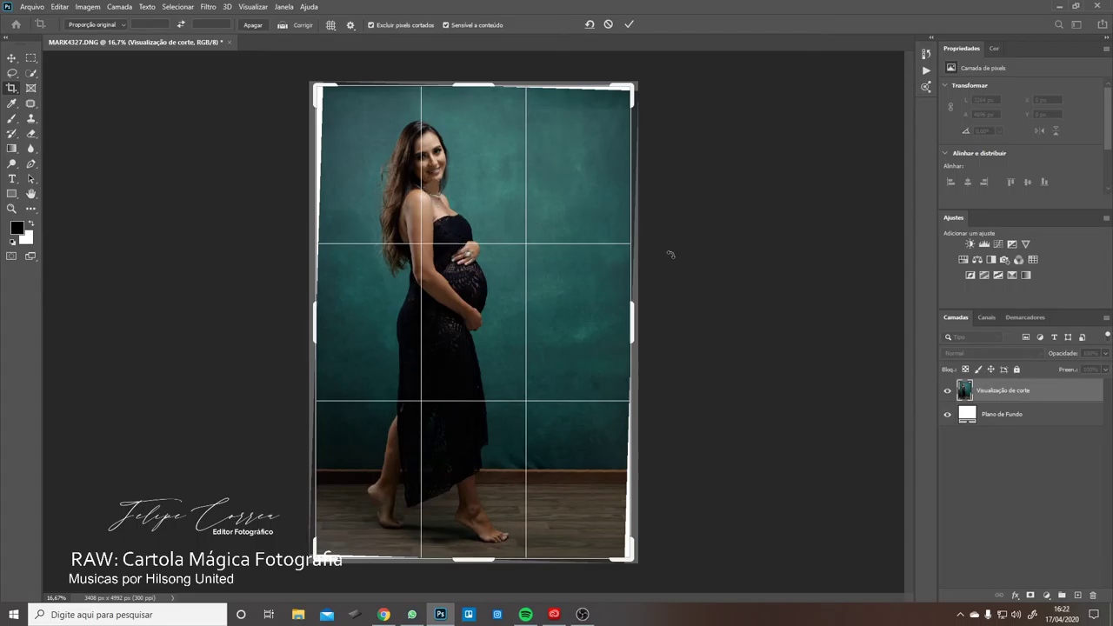
drag(671, 266, 668, 270)
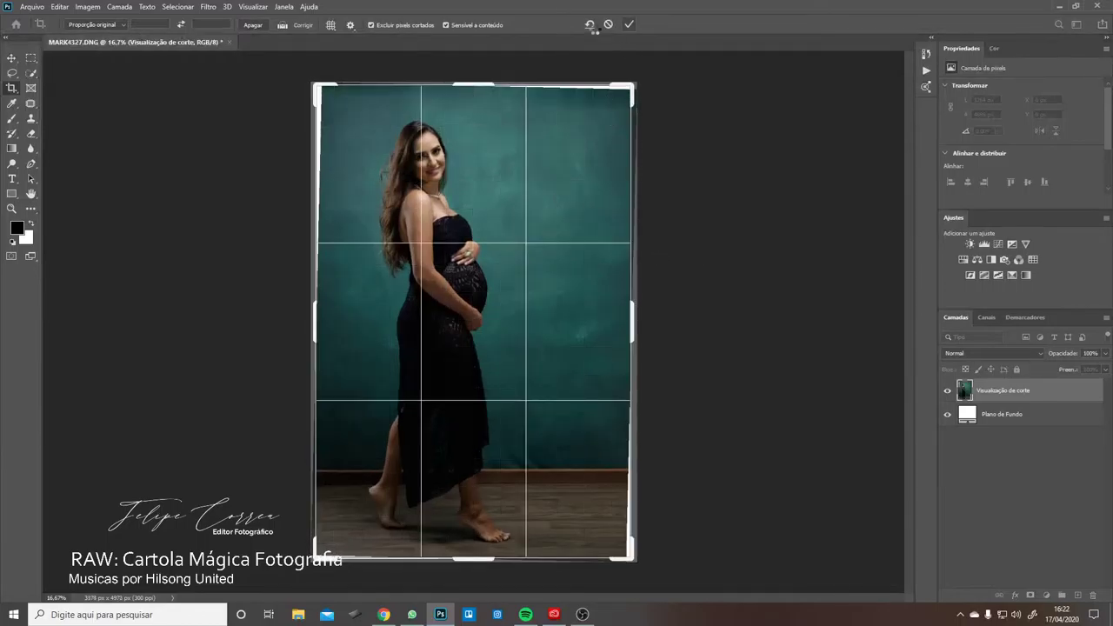
click(591, 25)
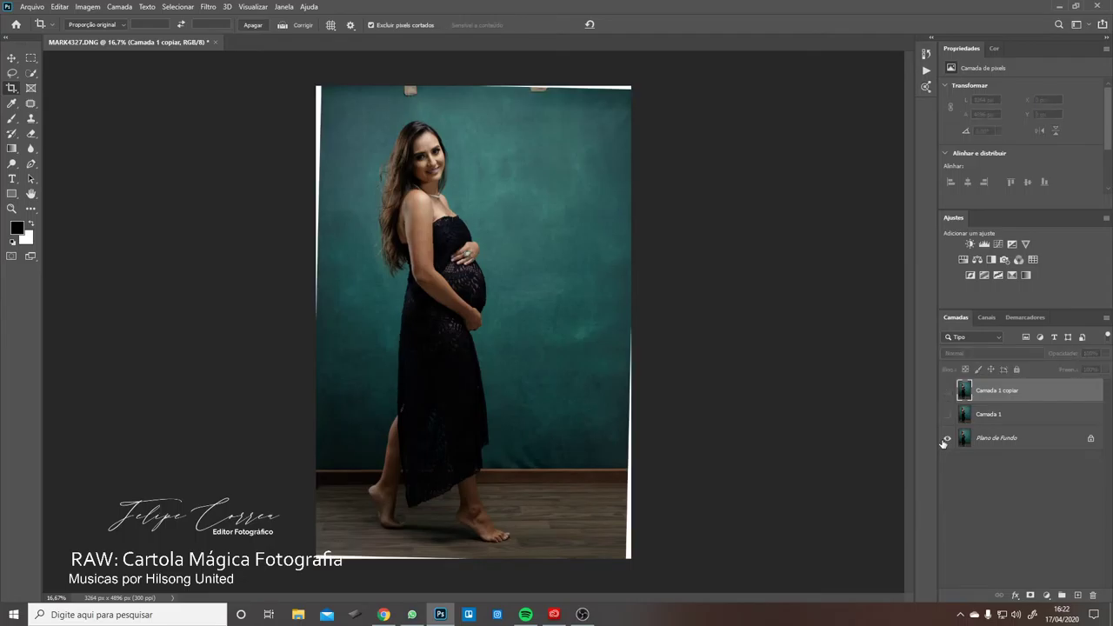
click(946, 440)
click(946, 440)
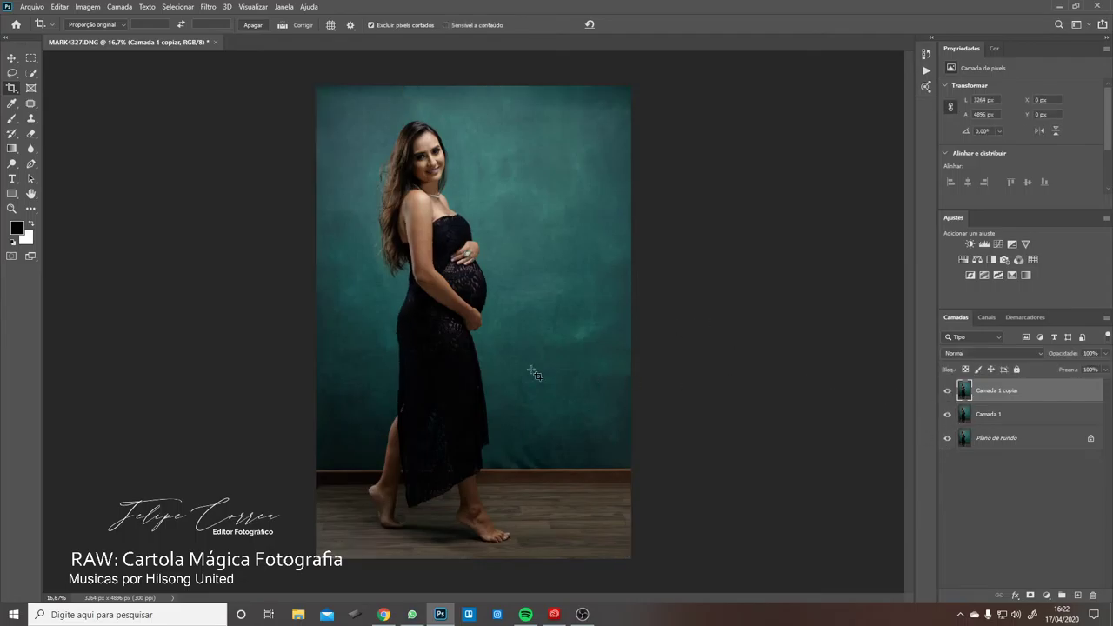
- Duplicate the cleaned-up top layer and bring up the list of retouching actions
key(ctrl+j)
drag(457, 222, 503, 221)
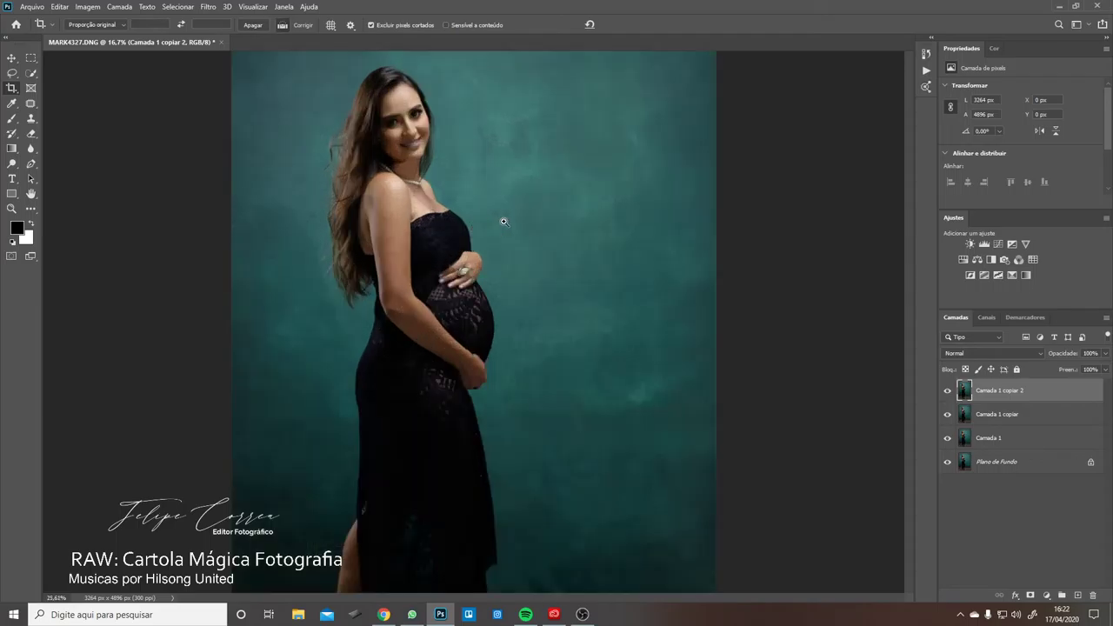
scroll(504, 221, up, 4)
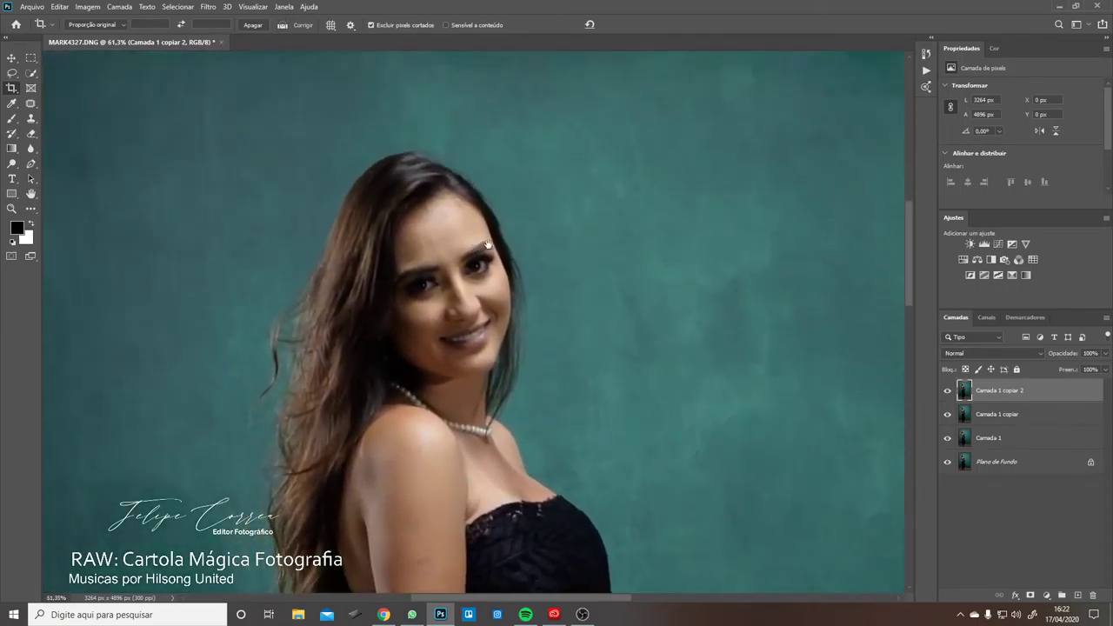
scroll(488, 245, up, 3)
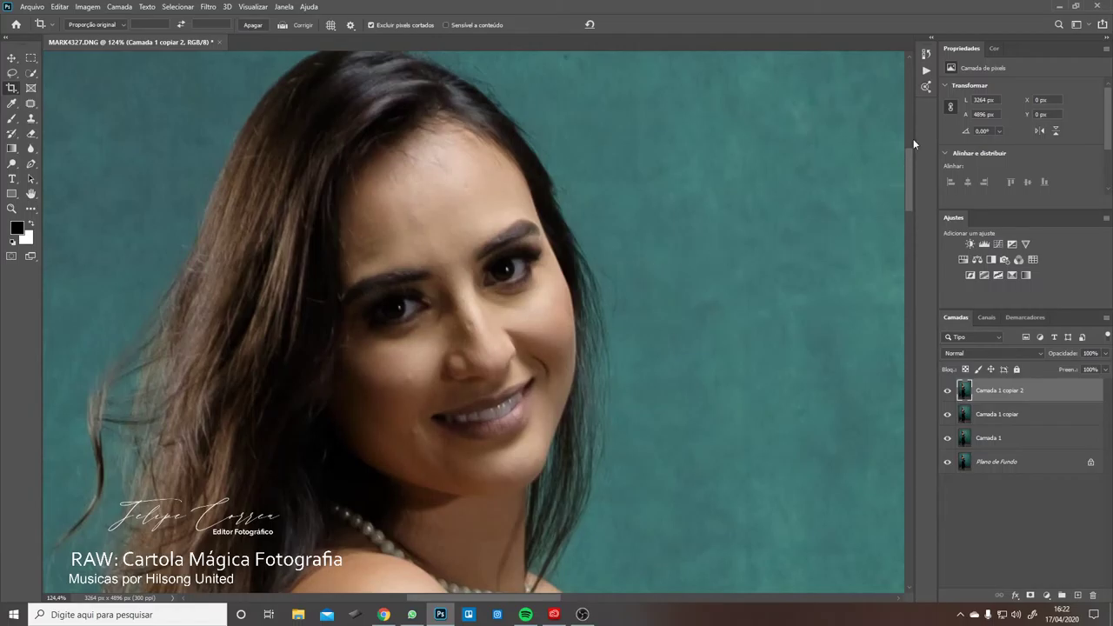
click(925, 72)
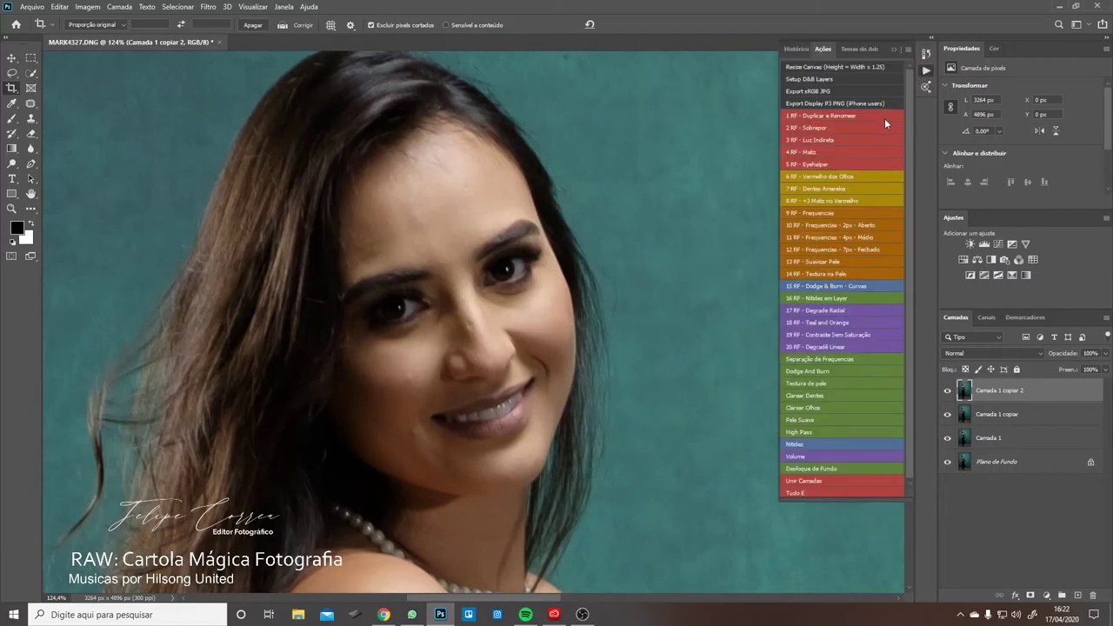
click(831, 237)
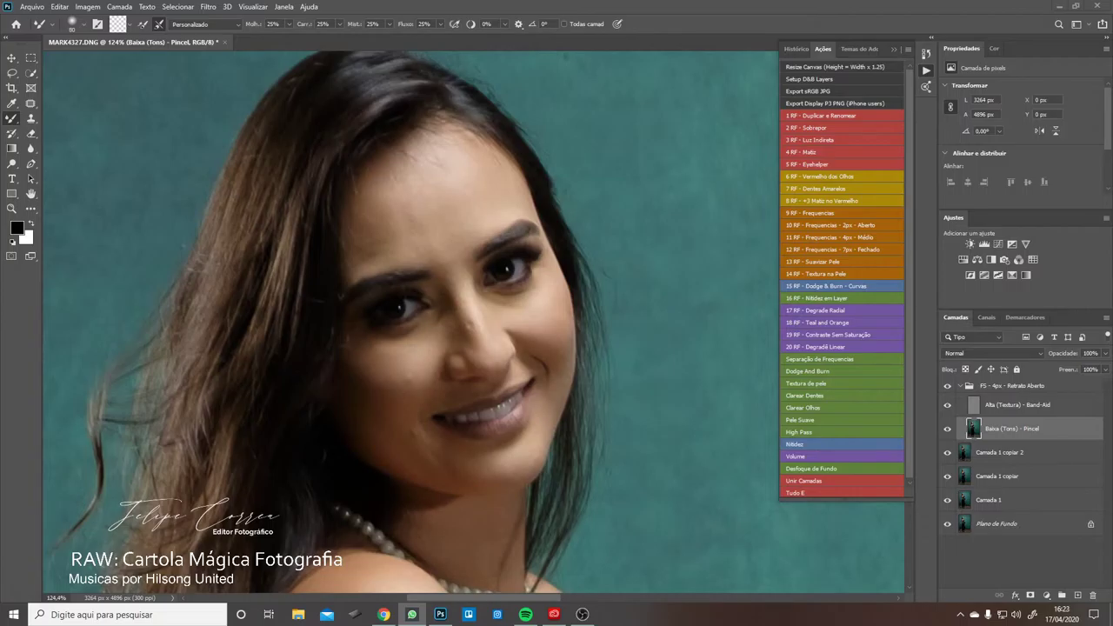
click(859, 19)
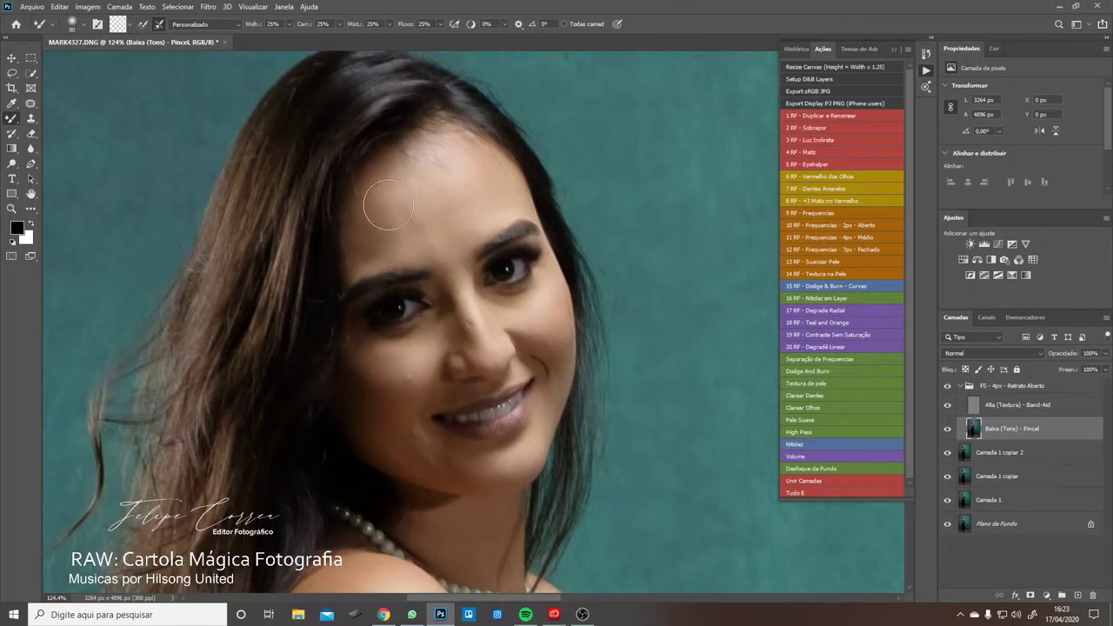
mouse_move(400, 190)
mouse_down()
mouse_move(478, 158)
mouse_move(484, 166)
mouse_move(486, 195)
mouse_move(454, 202)
mouse_move(466, 216)
mouse_move(383, 247)
mouse_move(407, 225)
mouse_move(379, 247)
mouse_move(378, 214)
mouse_up()
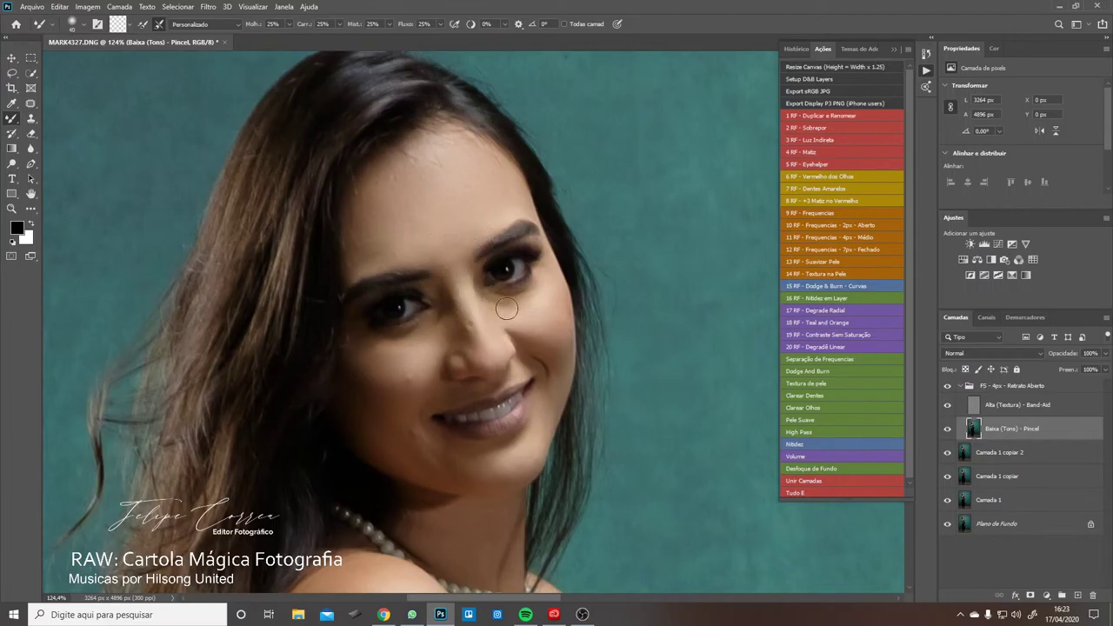
drag(507, 305, 530, 294)
key(ctrl+z)
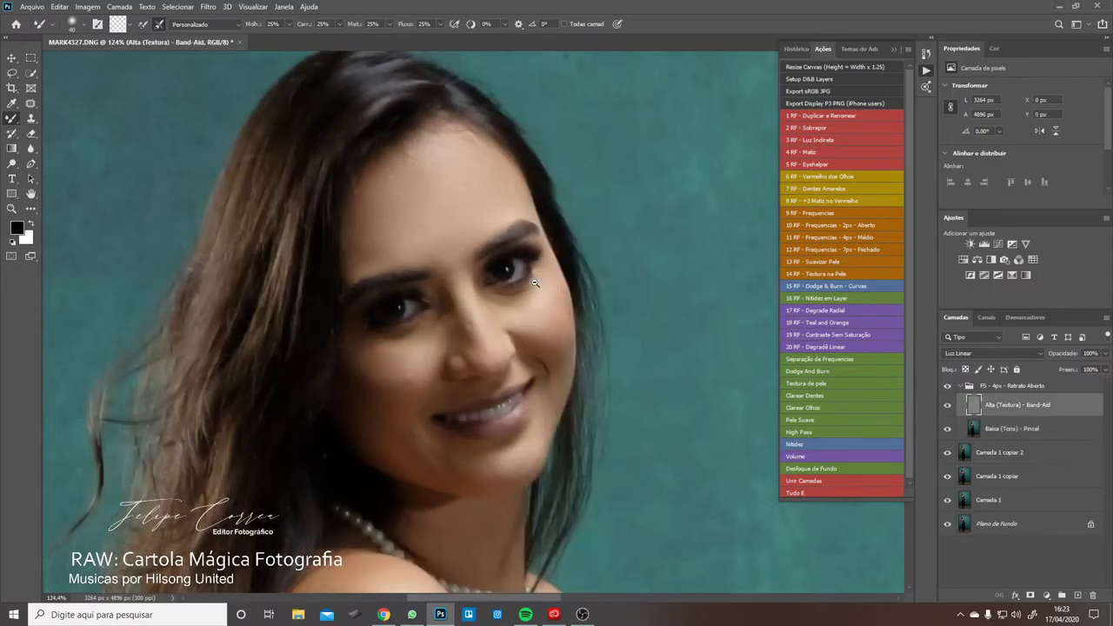
scroll(526, 278, up, 5)
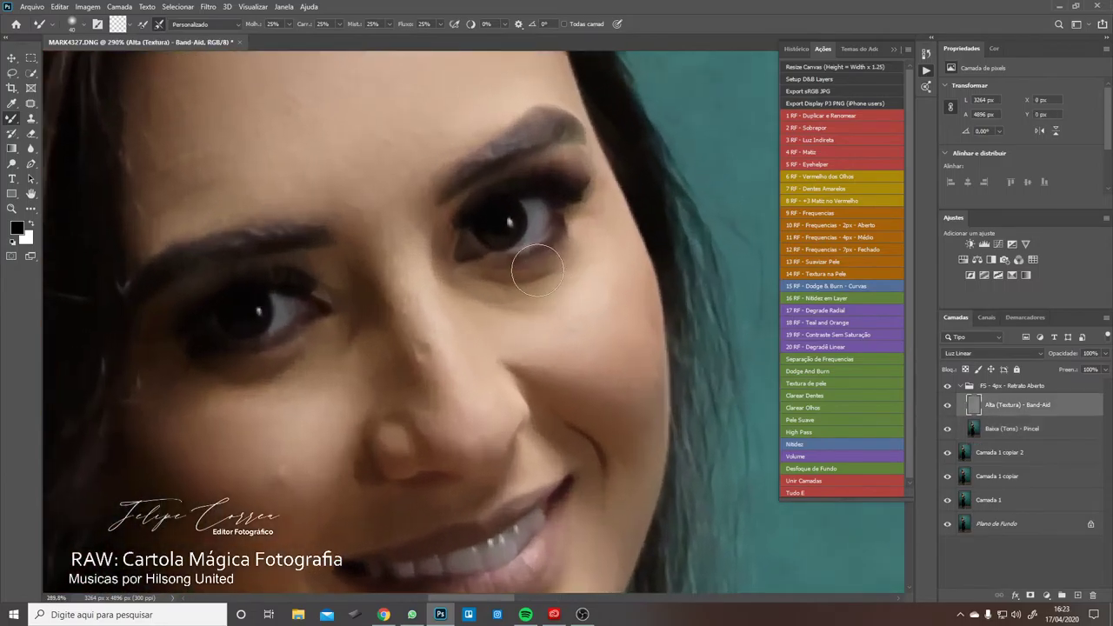
key(bracketleft)
key(bracketleft)
key(bracketleft)
key(bracketright)
click(1020, 386)
key(Delete)
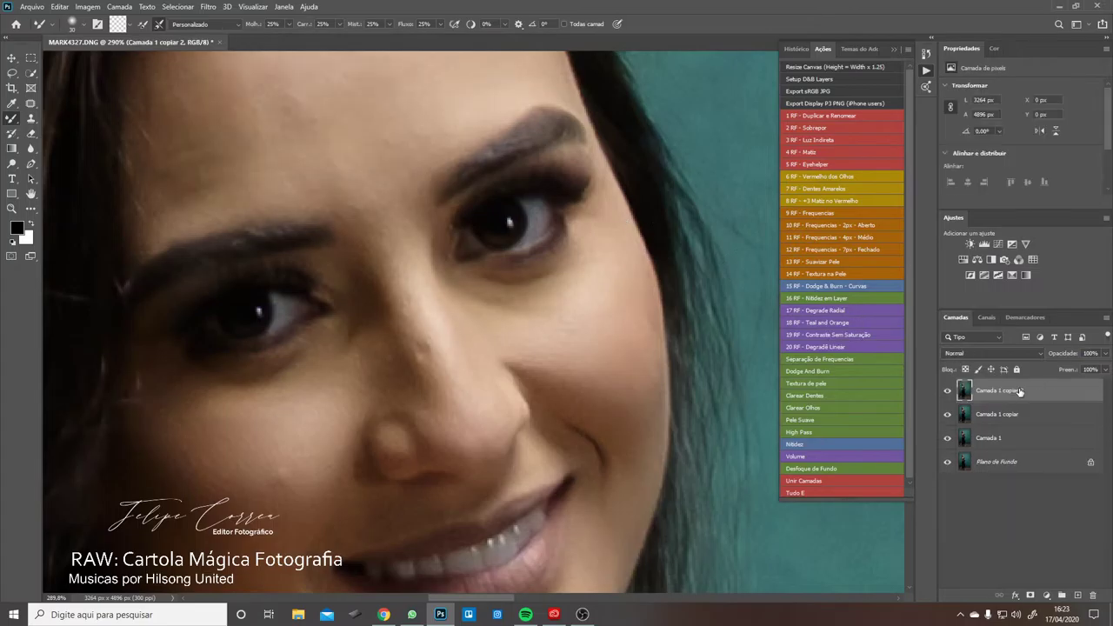
- Run the 4 px frequency separation action, and duplicate its Baixa (Tons) - Pincel layer with the original one hidden
click(850, 248)
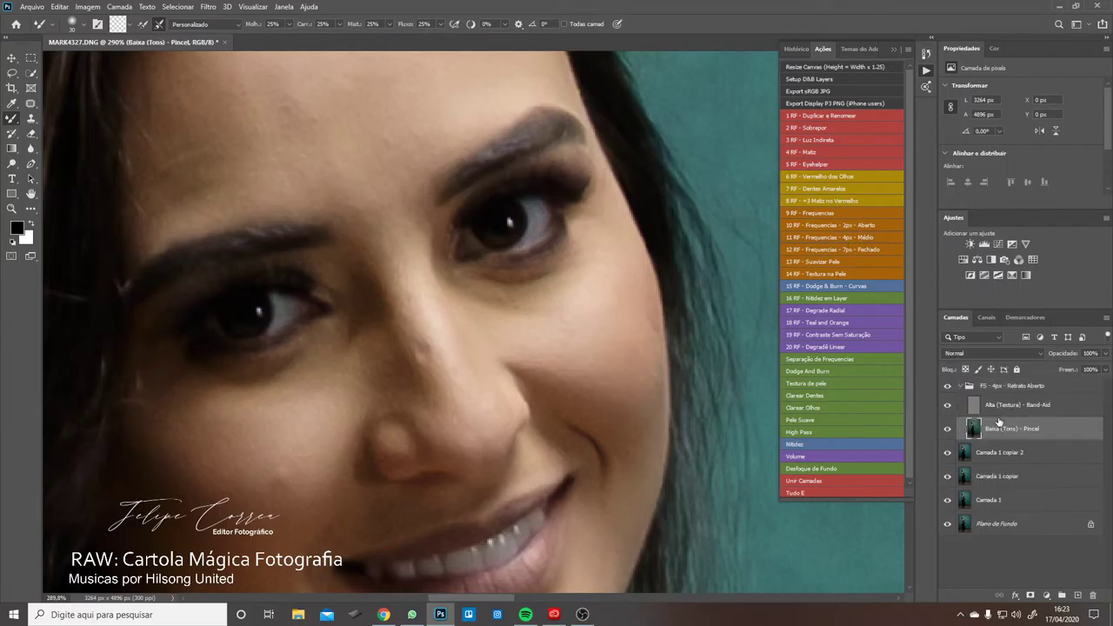
key(ctrl+j)
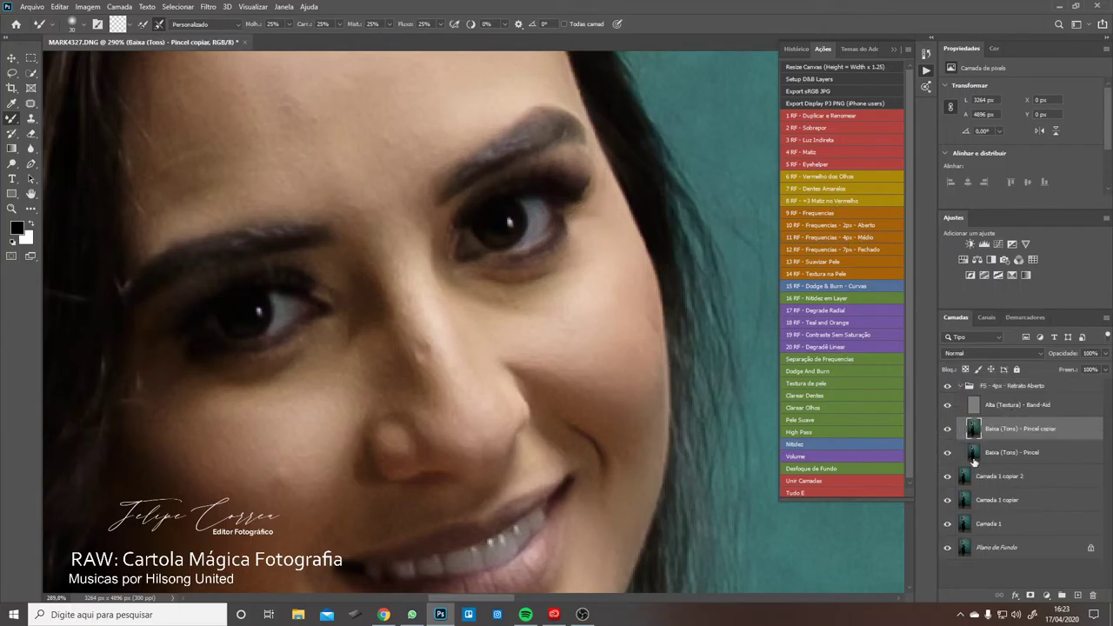
click(957, 454)
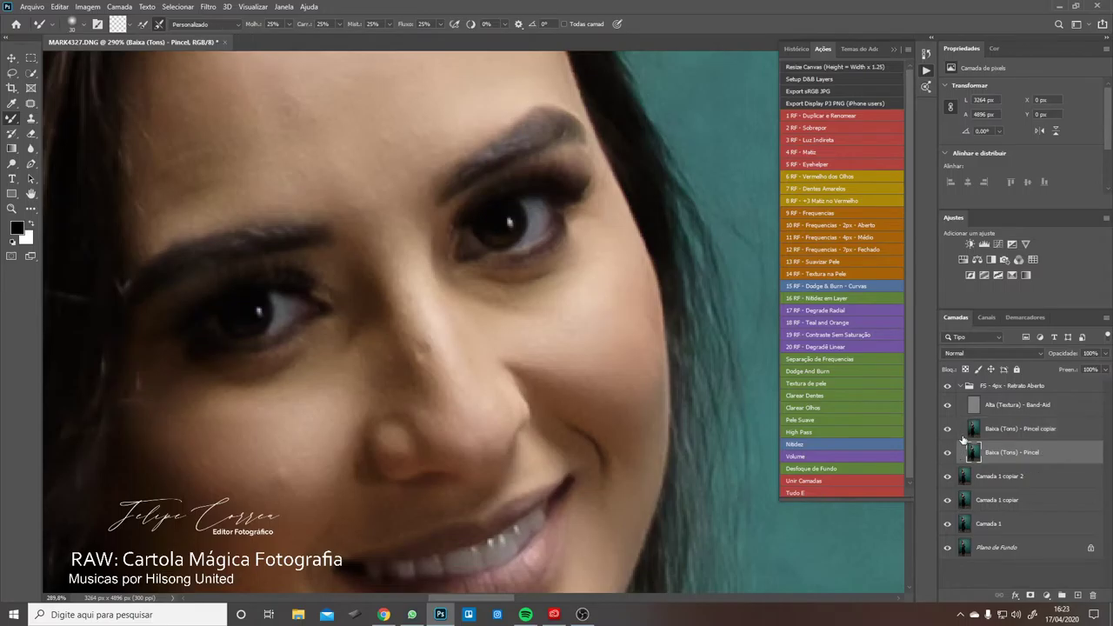
click(962, 435)
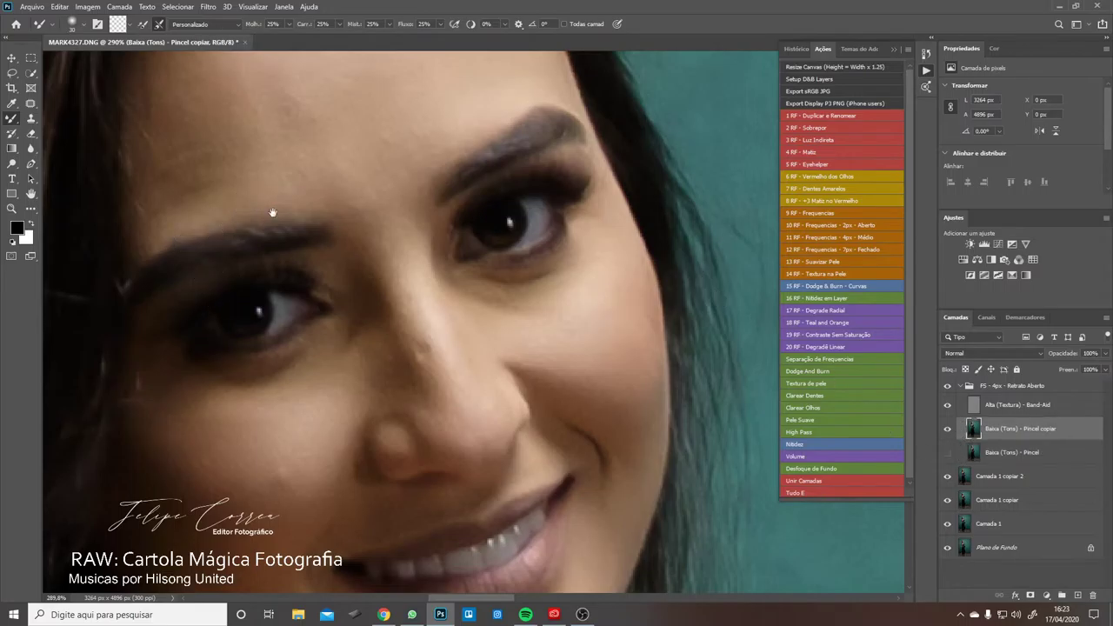
- Smooth the forehead skin tones on the duplicated low-frequency layer with a large Mixer Brush
scroll(273, 214, up, 3)
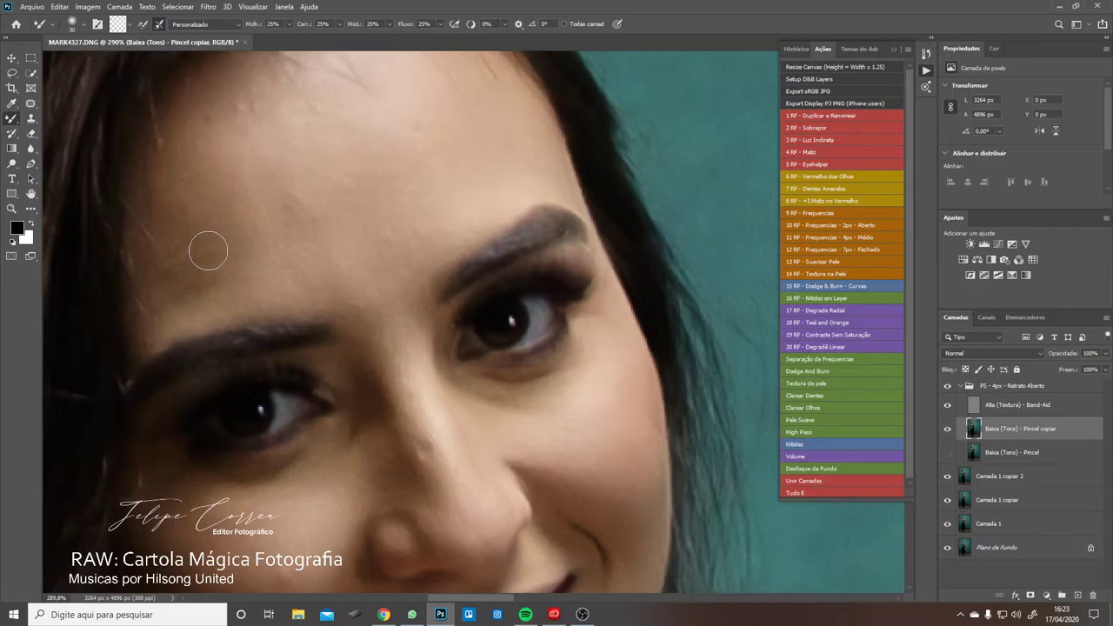
key(bracketright)
key(bracketright)
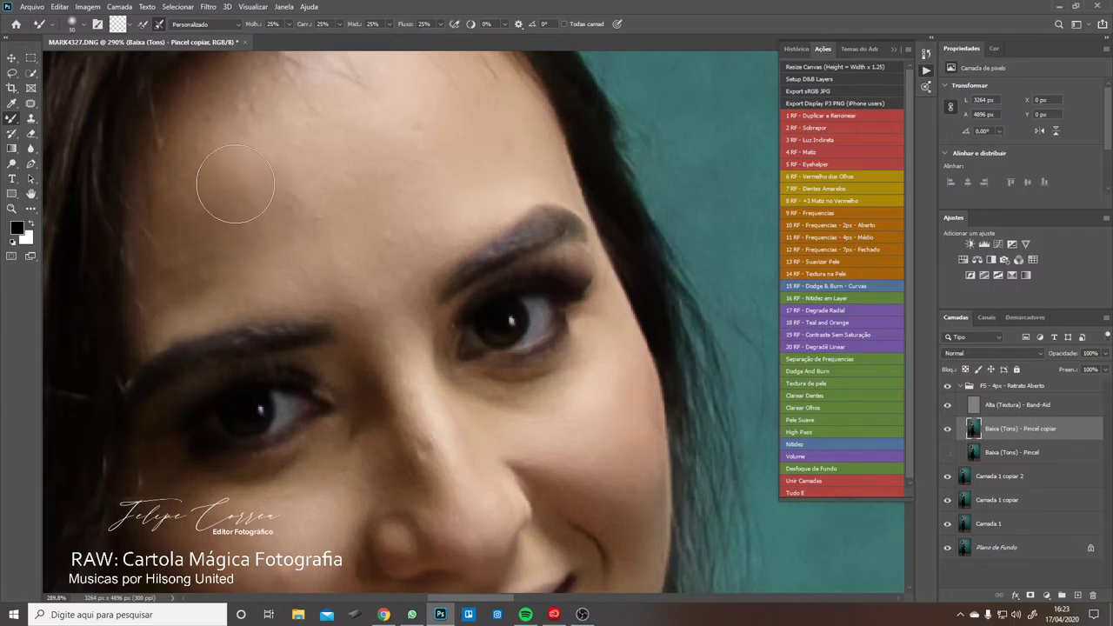
key(ctrl+1)
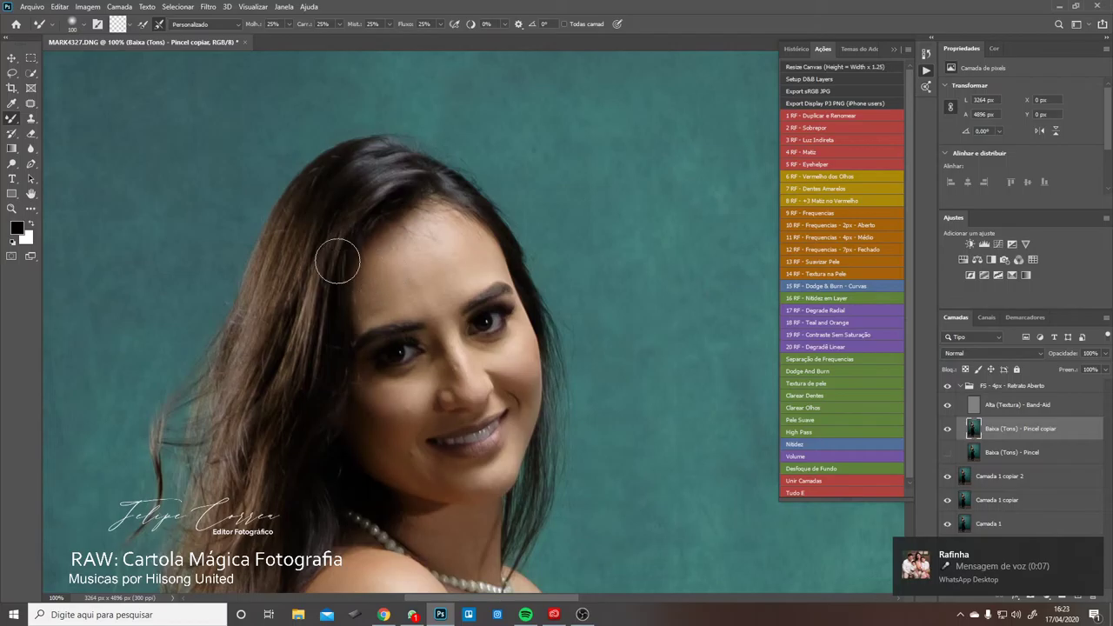
click(1093, 548)
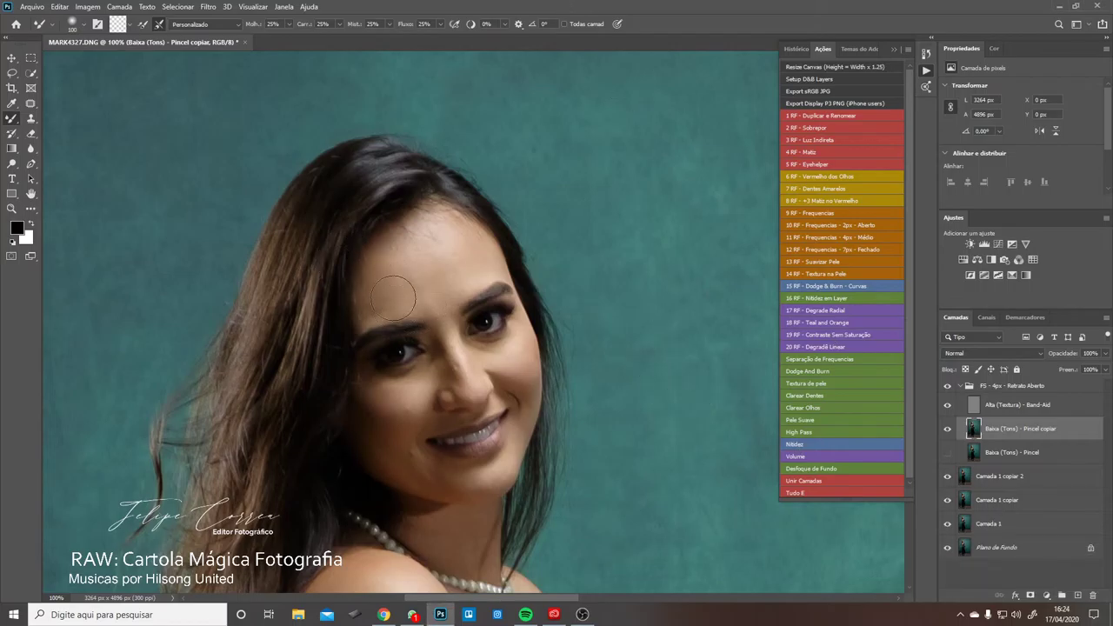
key(bracketright)
key(bracketleft)
key(bracketleft)
mouse_move(456, 236)
mouse_down()
mouse_move(467, 259)
mouse_move(428, 279)
mouse_move(401, 277)
mouse_move(399, 296)
mouse_move(379, 300)
mouse_up()
drag(457, 237, 440, 247)
- Blend the skin tones beneath the eye on the brighter side of the face with a smaller Mixer Brush
scroll(431, 295, up, 5)
key(bracketleft)
key(bracketleft)
key(bracketleft)
key(bracketleft)
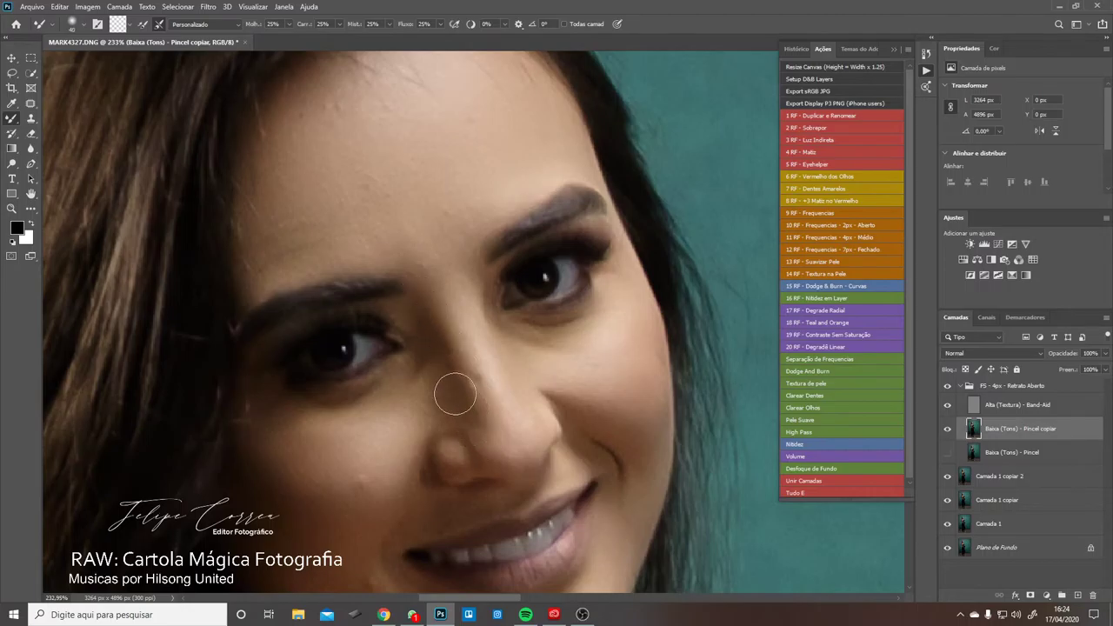
key(bracketleft)
drag(560, 334, 546, 337)
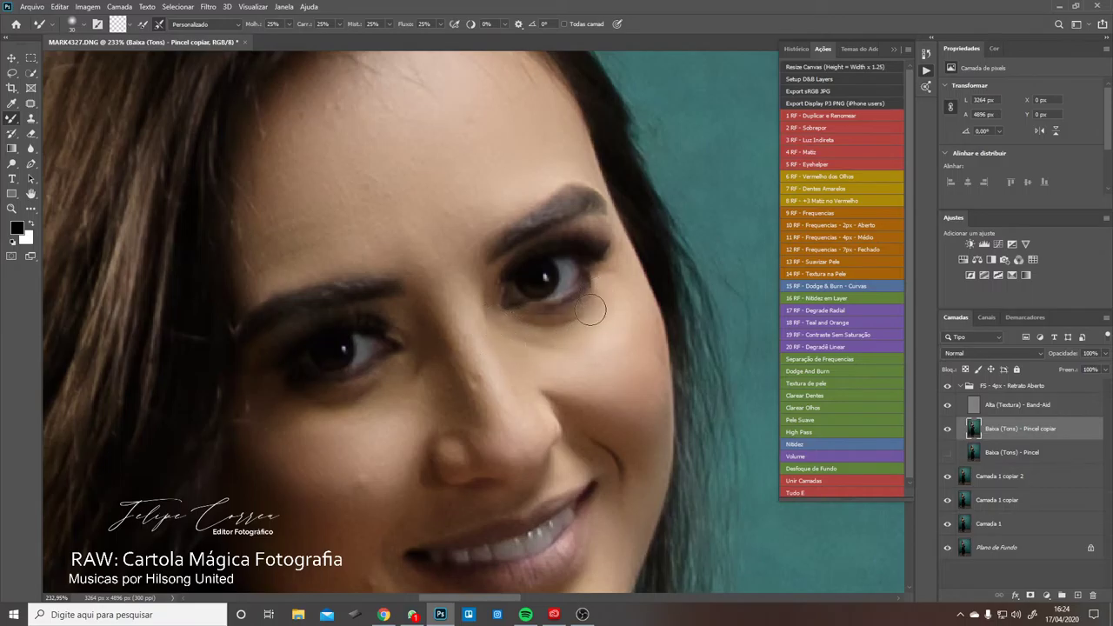
drag(528, 333, 509, 330)
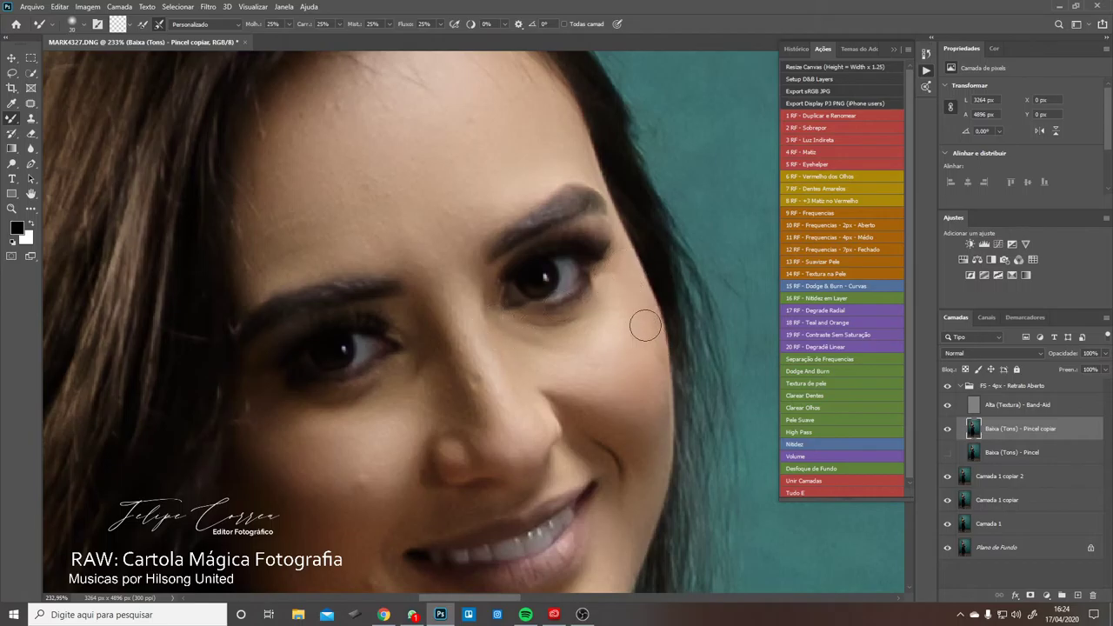
- Smooth the tones of the brighter cheek and around its smile line with the Mixer Brush
drag(635, 325, 611, 264)
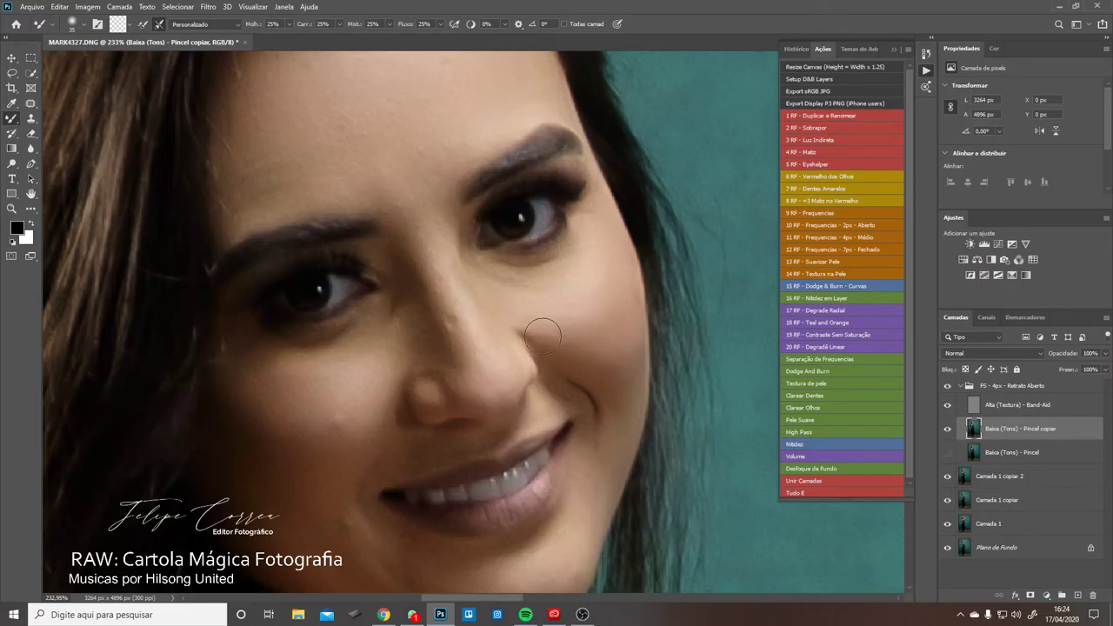
drag(627, 406, 600, 331)
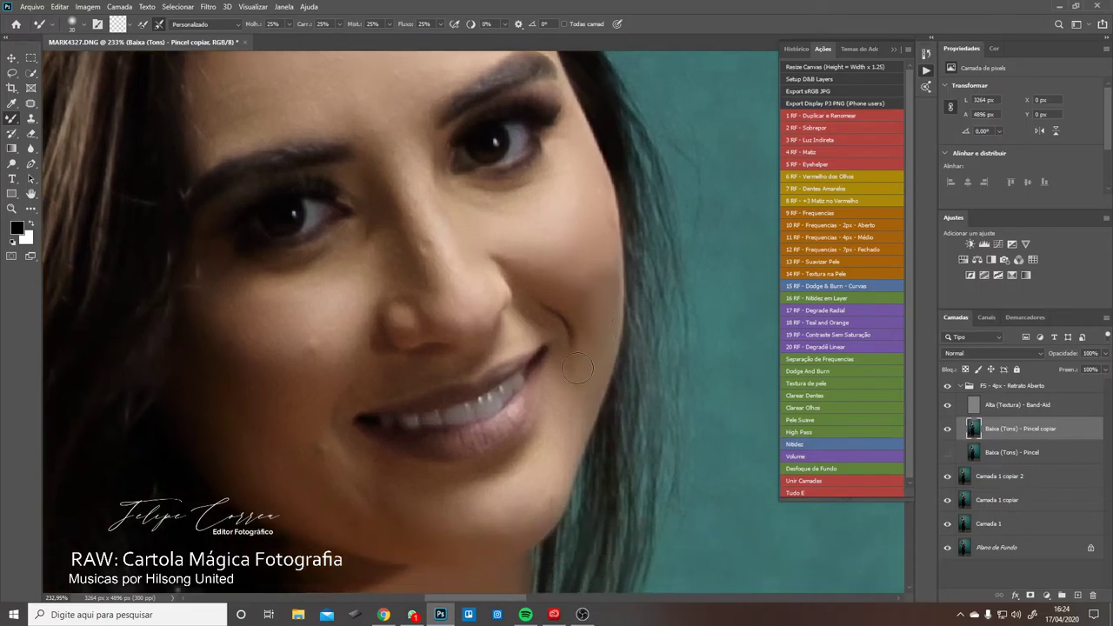
scroll(578, 369, down, 3)
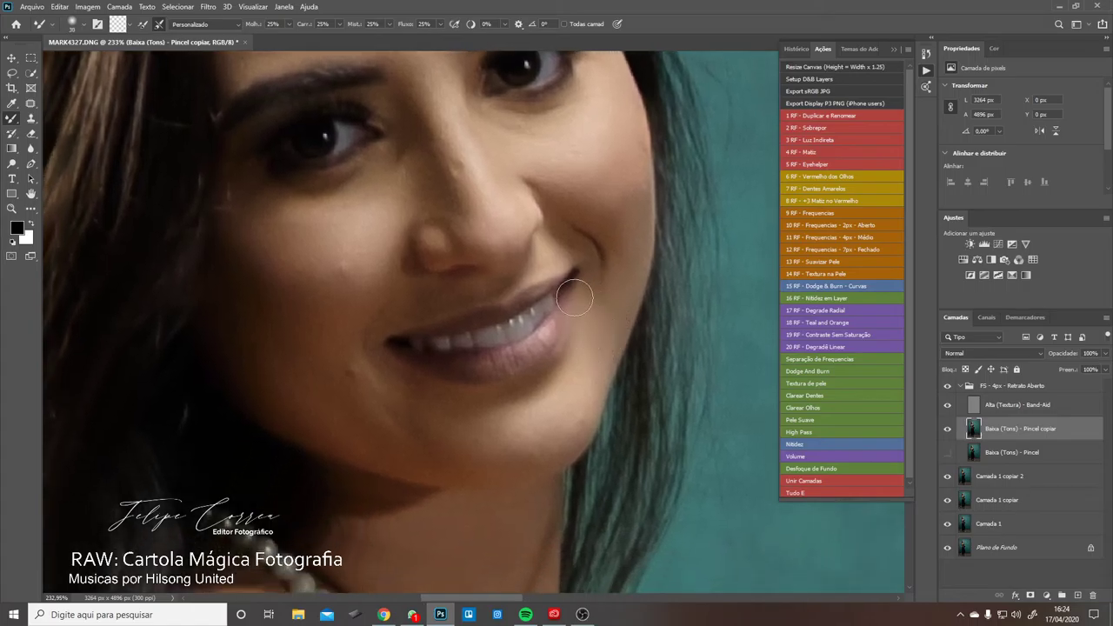
key(alt+Tab)
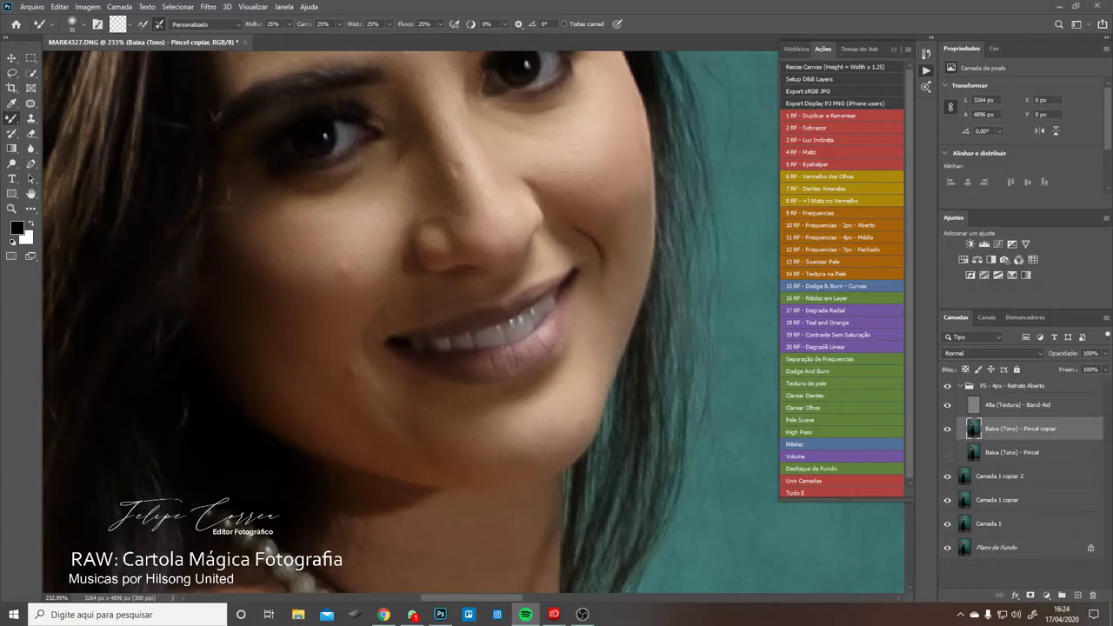
key(alt+Tab)
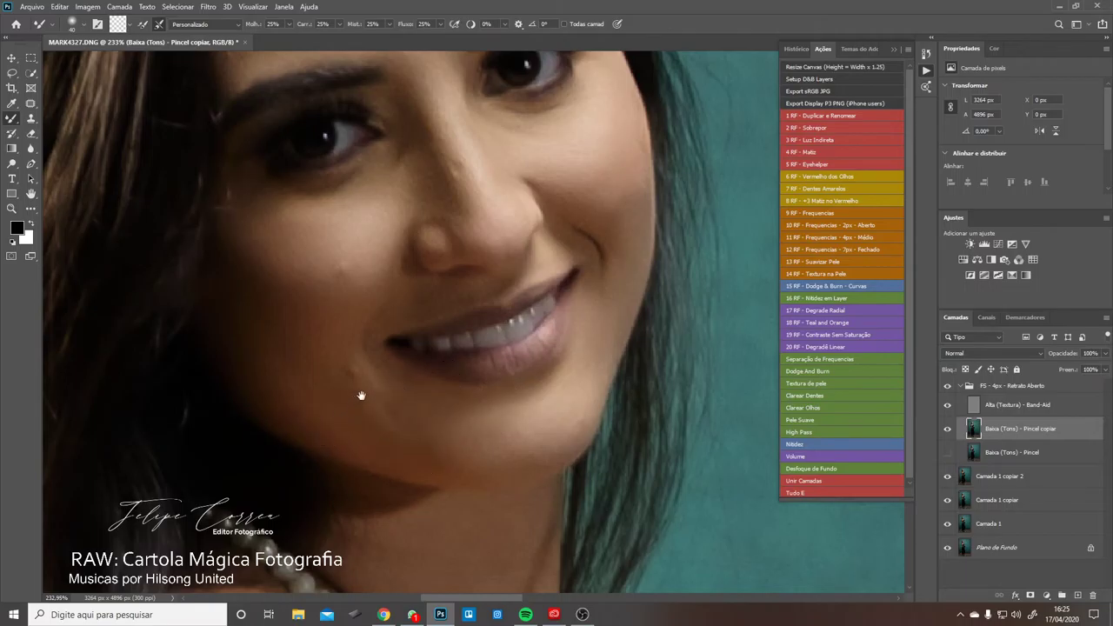
- Smooth the skin tones of the shaded cheek and jaw with the Mixer Brush, adapting the brush size to each area
drag(361, 396, 373, 413)
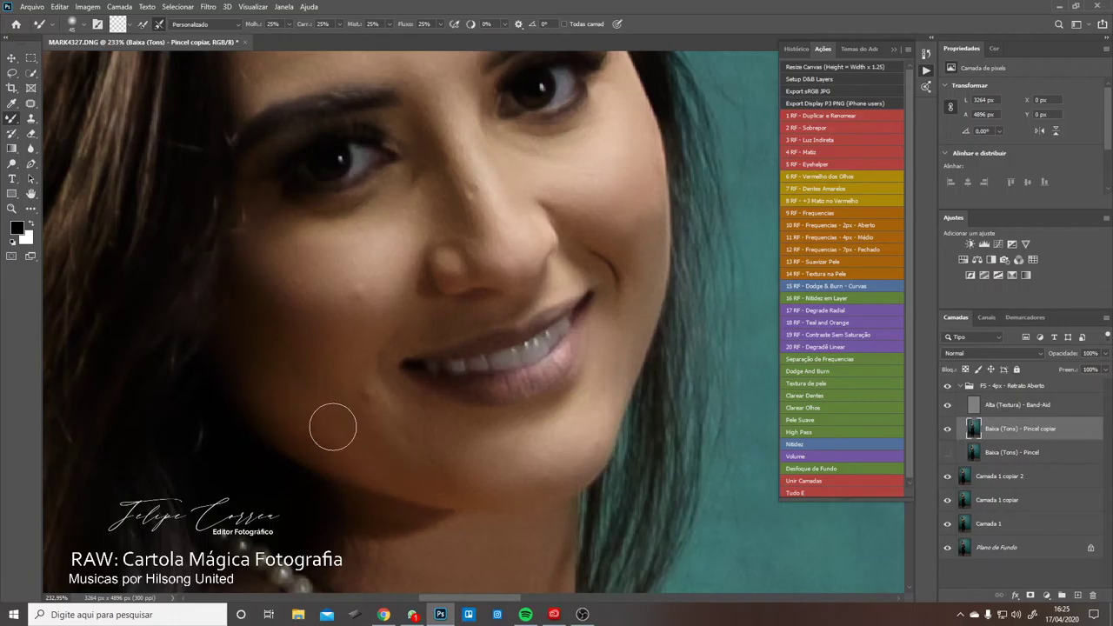
drag(341, 309, 378, 360)
key(bracketleft)
key(bracketleft)
key(bracketleft)
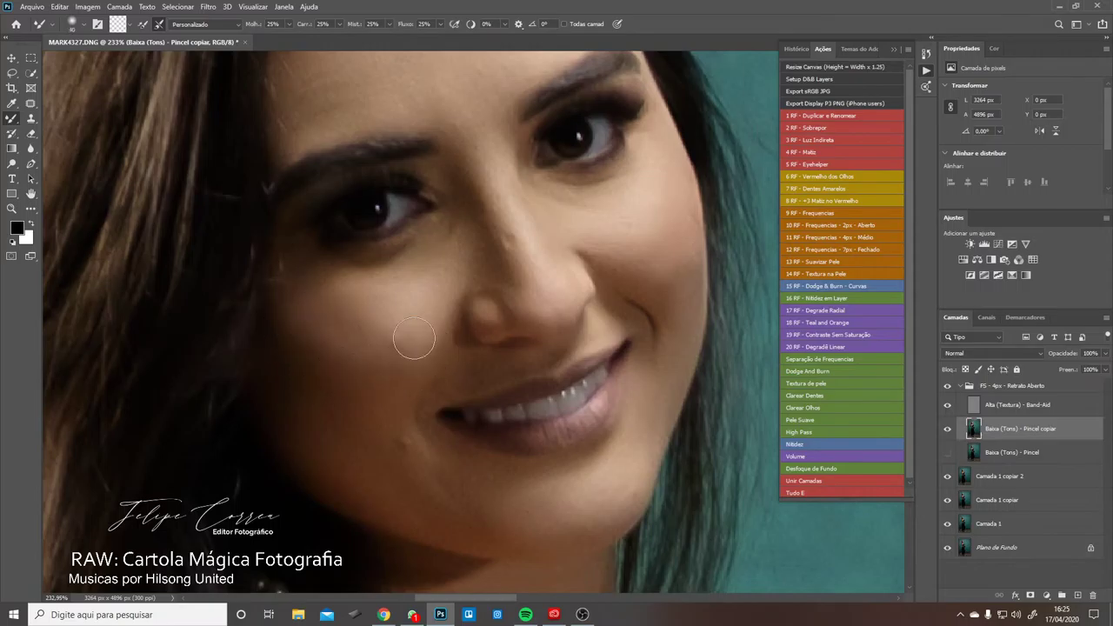
key(bracketright)
key(bracketright)
key(bracketright)
key(bracketright)
key(bracketleft)
key(bracketleft)
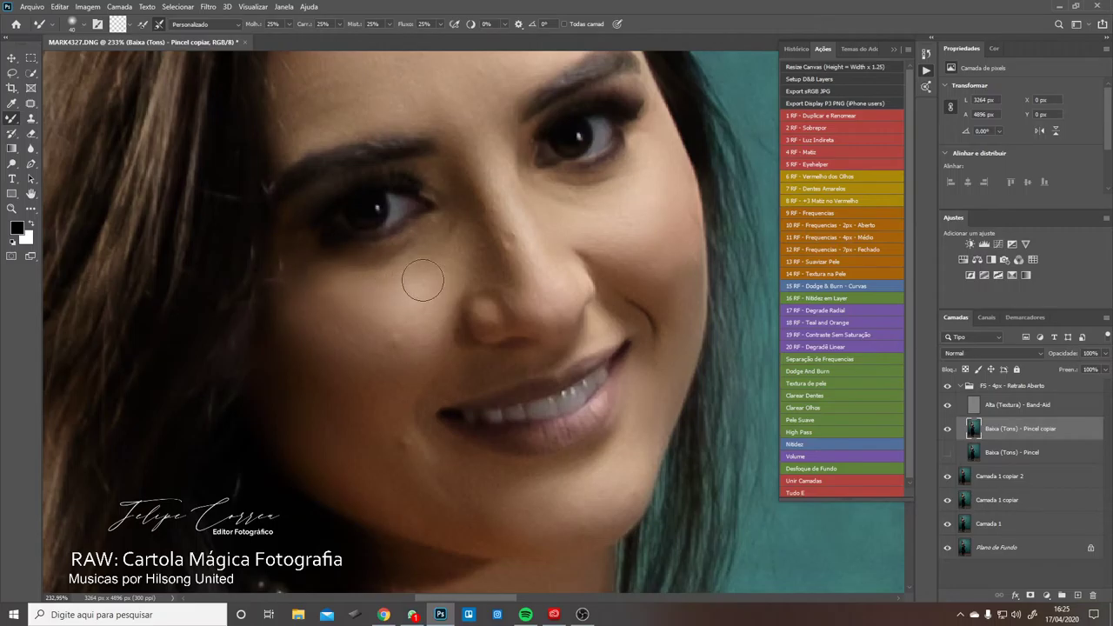
- Smooth the skin tones around the mouth, chin and neck with the Mixer Brush, using a smaller brush near the lips
key(bracketleft)
key(bracketleft)
key(bracketleft)
drag(508, 297, 450, 202)
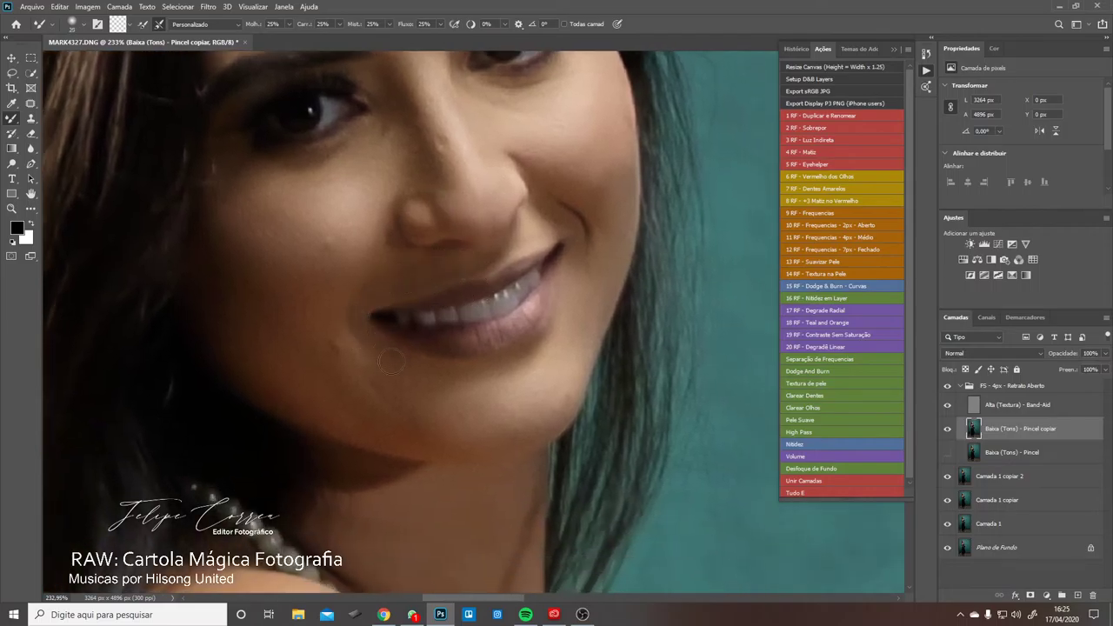
scroll(557, 257, down, 5)
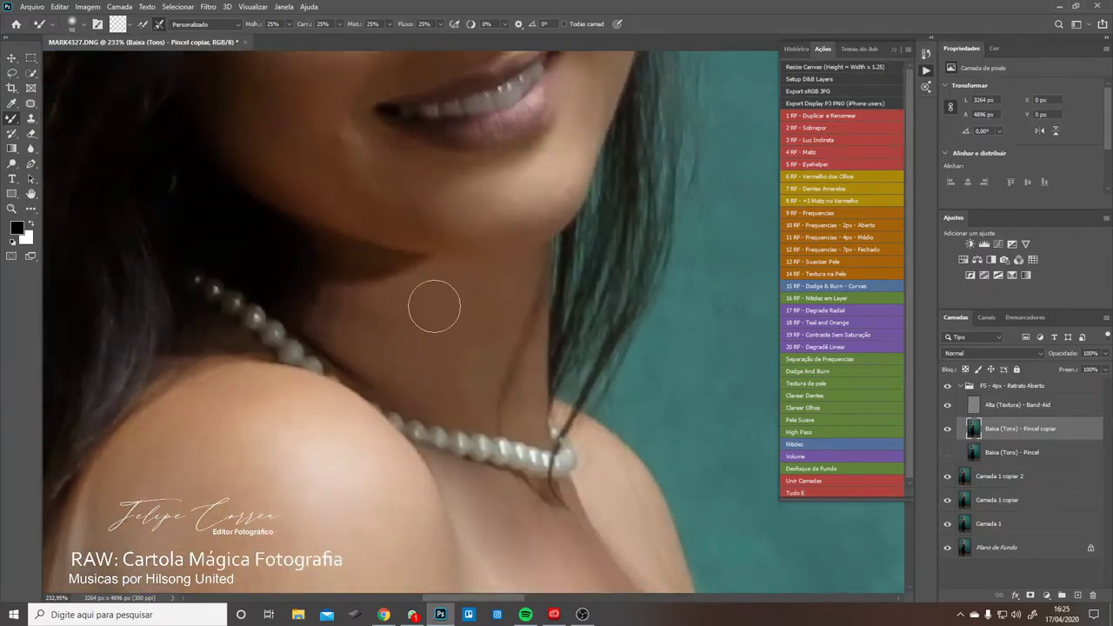
drag(479, 353, 510, 236)
- Blend the skin tones of the near shoulder with a larger Mixer Brush
key(ctrl+minus)
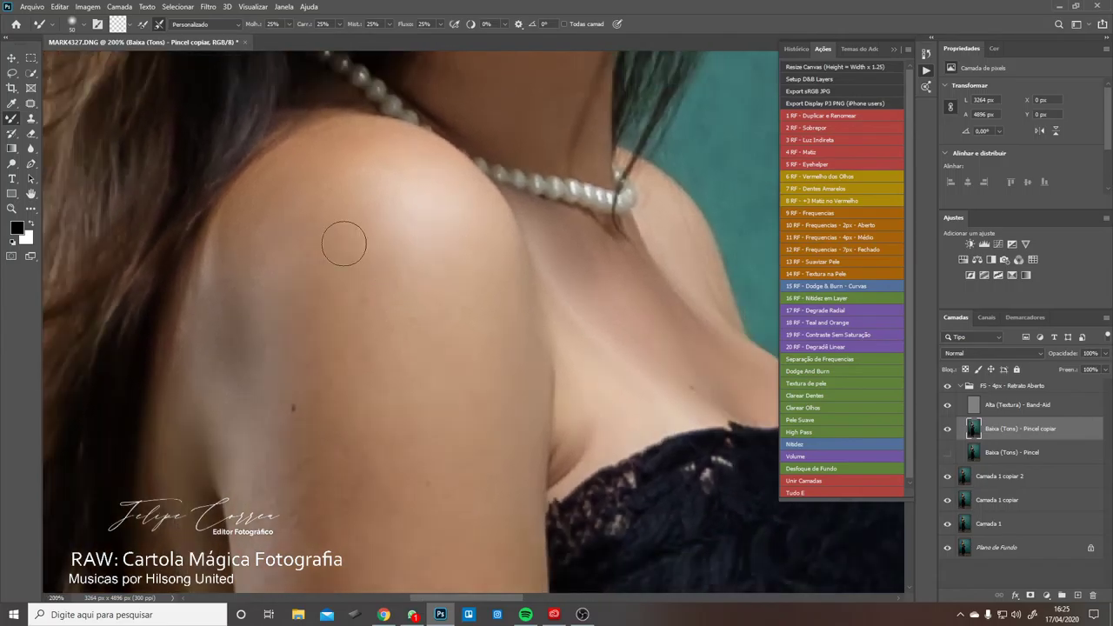
key(ctrl+minus)
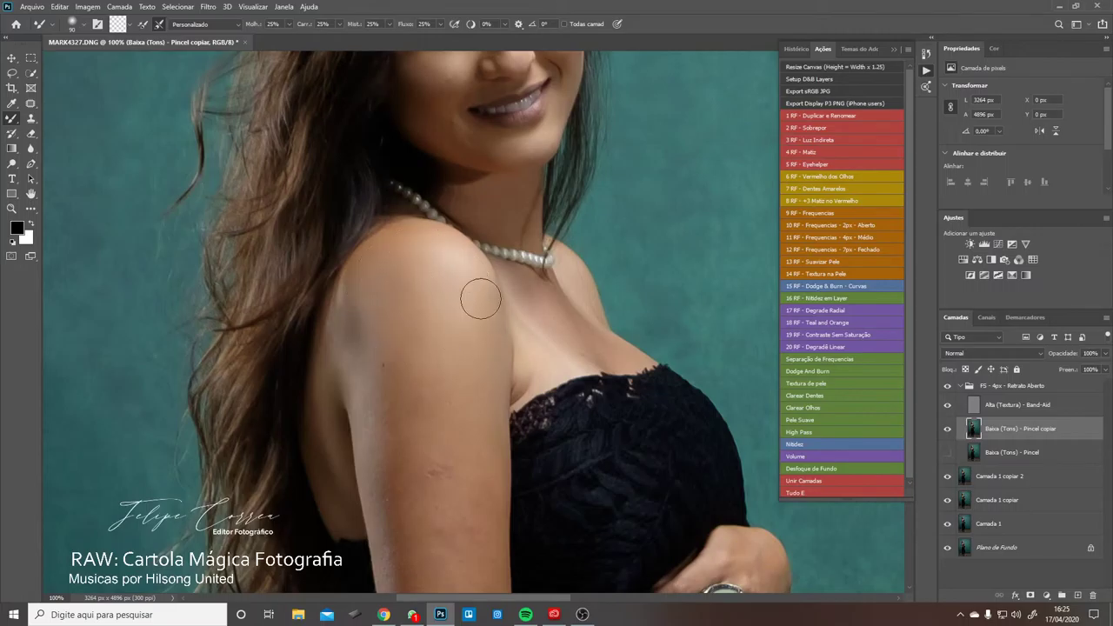
drag(476, 275, 492, 207)
key(bracketright)
key(bracketright)
key(bracketright)
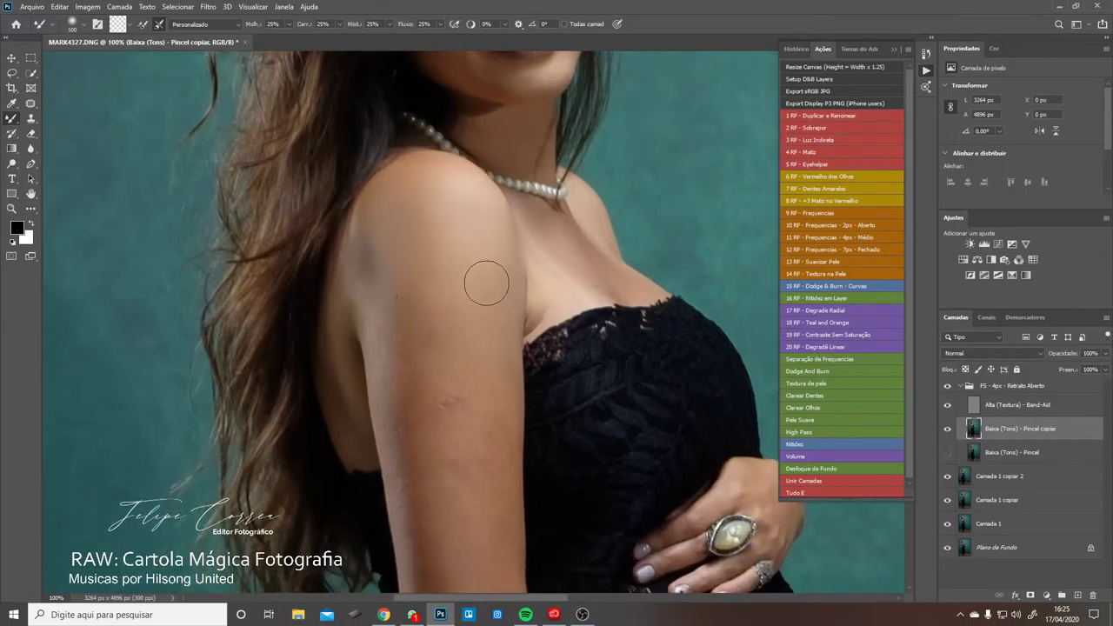
- Smooth the tones along the upper arm with the Mixer Brush, adapting the brush size to its width
key(bracketleft)
drag(412, 303, 430, 225)
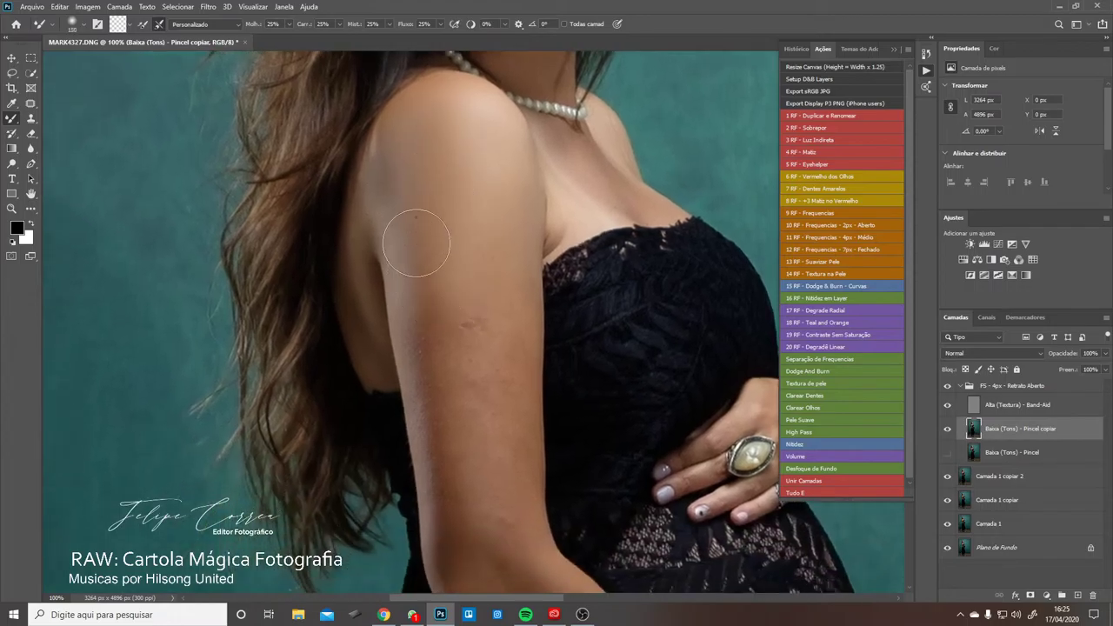
drag(449, 278, 452, 219)
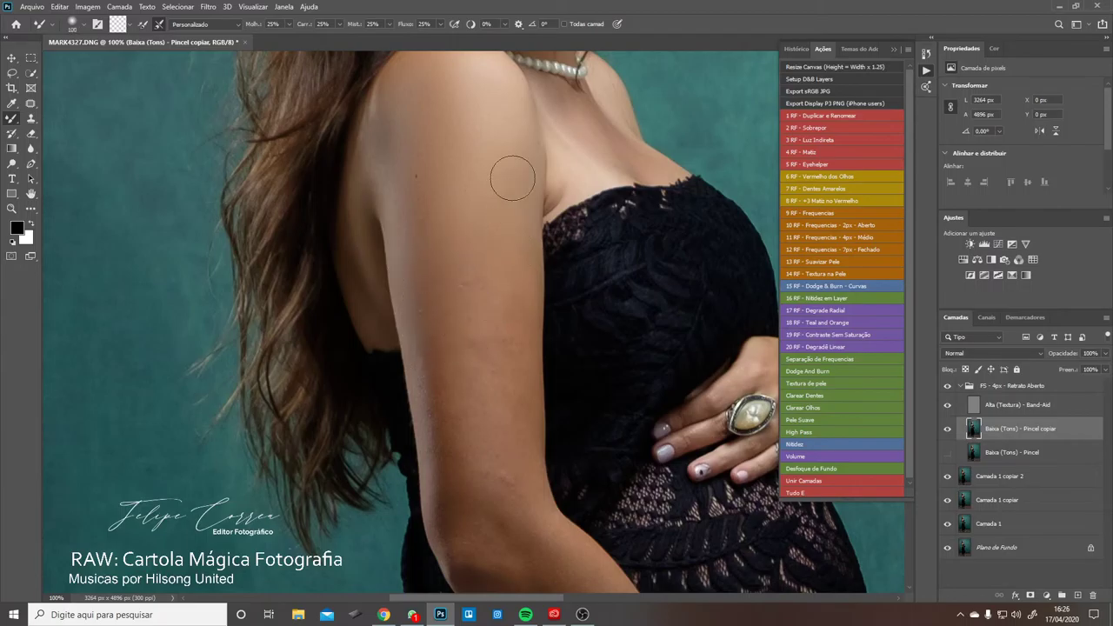
key(bracketright)
mouse_move(520, 275)
mouse_down()
mouse_move(509, 229)
mouse_move(474, 225)
mouse_up()
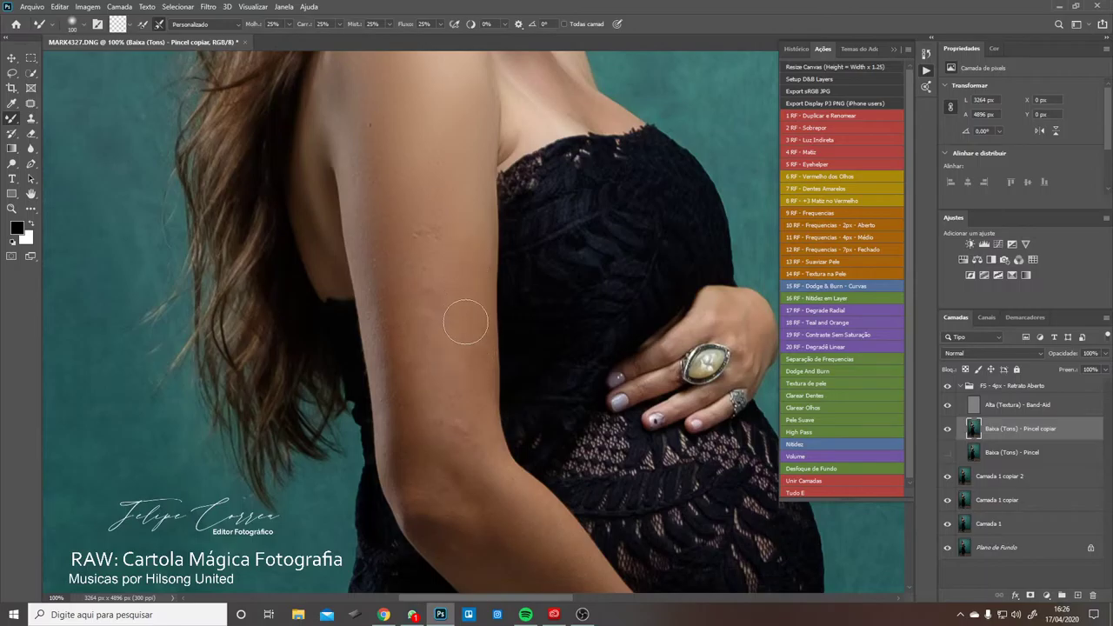
- Even out the skin tones of the arm just above and around the elbow with the Mixer Brush
key(bracketright)
drag(441, 344, 447, 273)
key(bracketleft)
key(bracketleft)
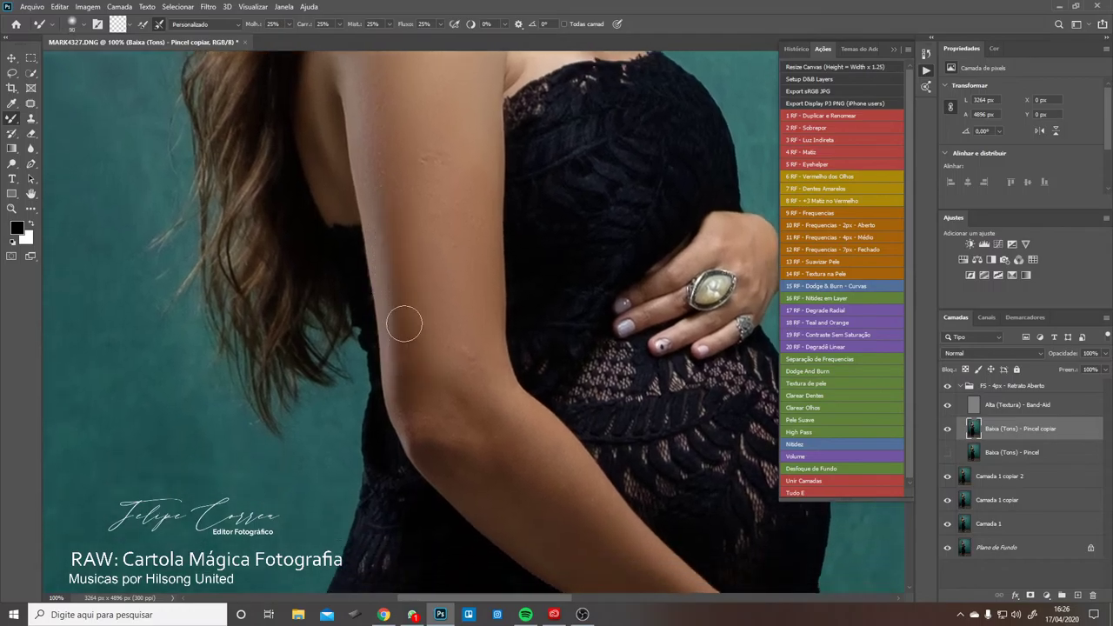
drag(461, 288, 417, 231)
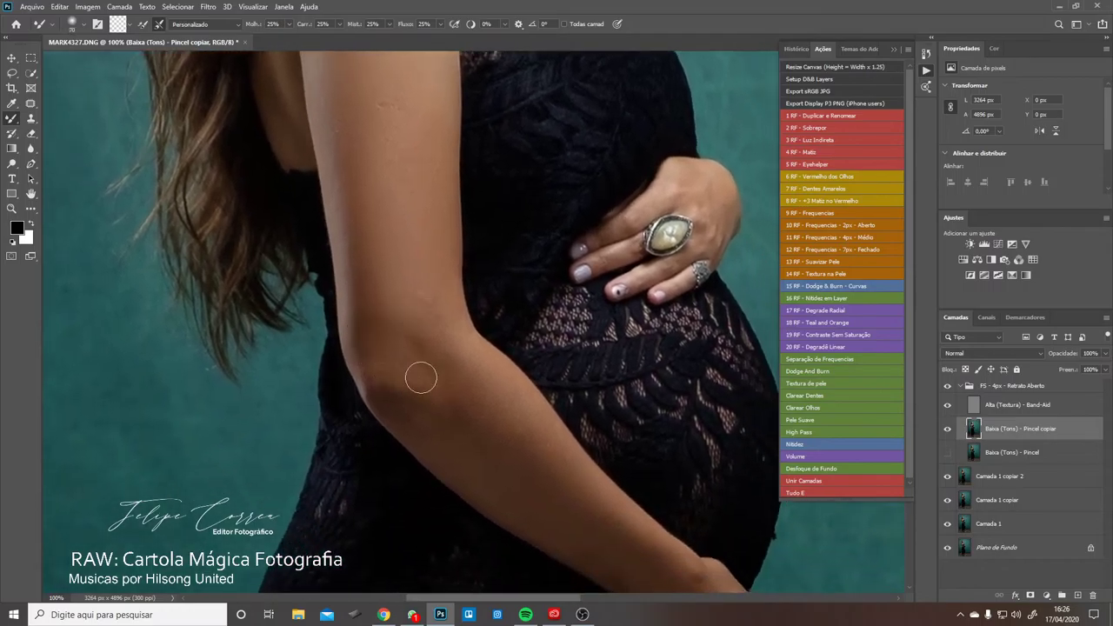
drag(436, 319, 396, 261)
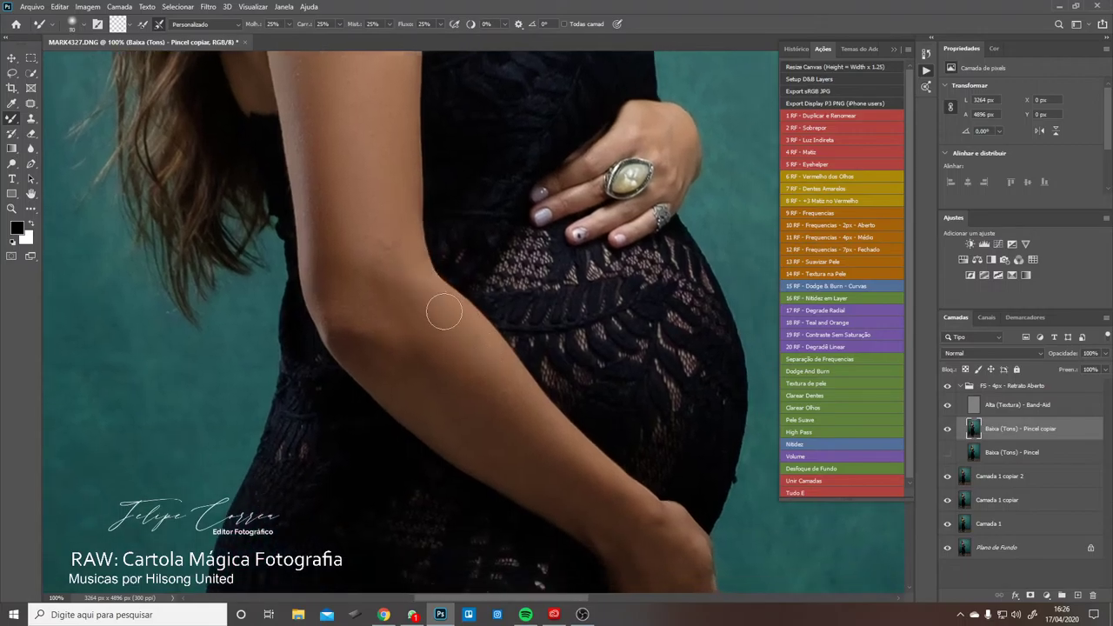
- Smooth the forearm's skin tones down to the wrist with the Mixer Brush
drag(500, 315, 406, 245)
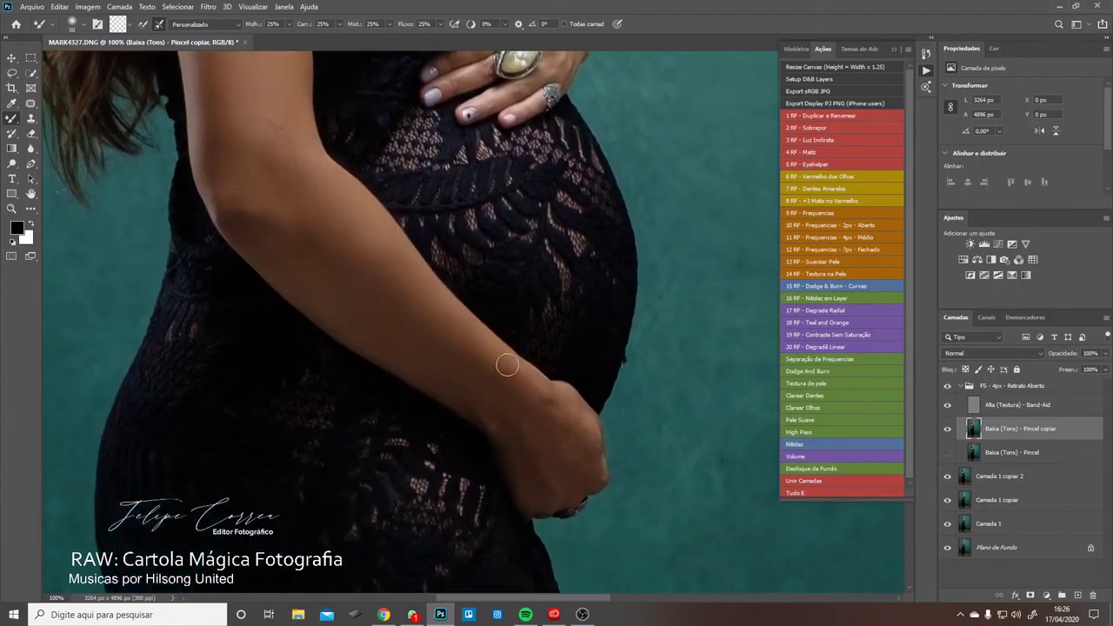
drag(507, 365, 430, 327)
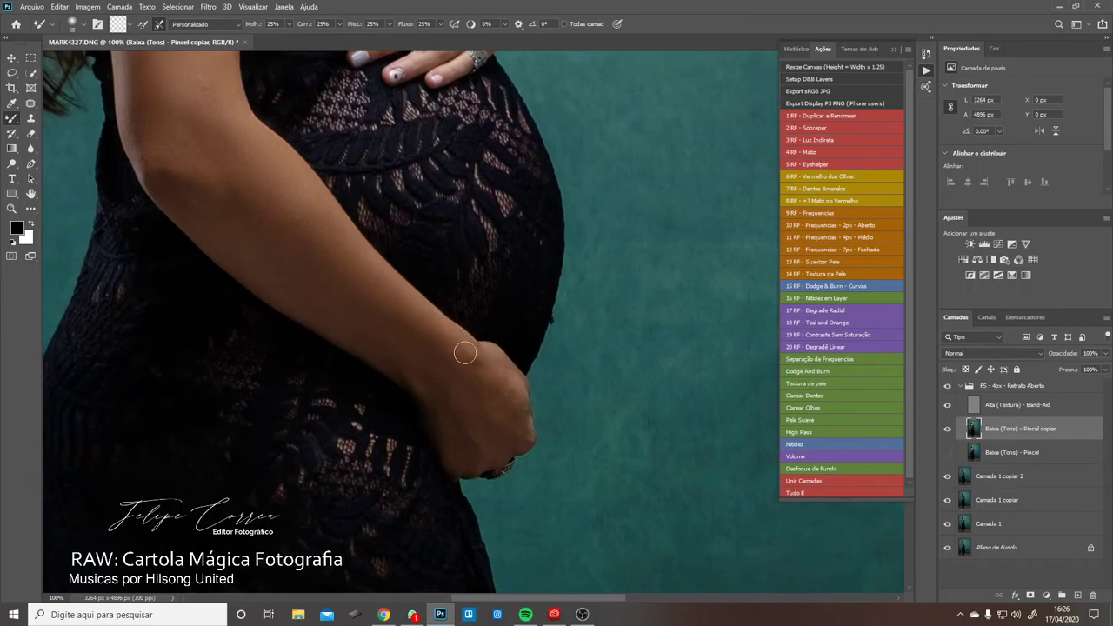
drag(427, 318, 446, 317)
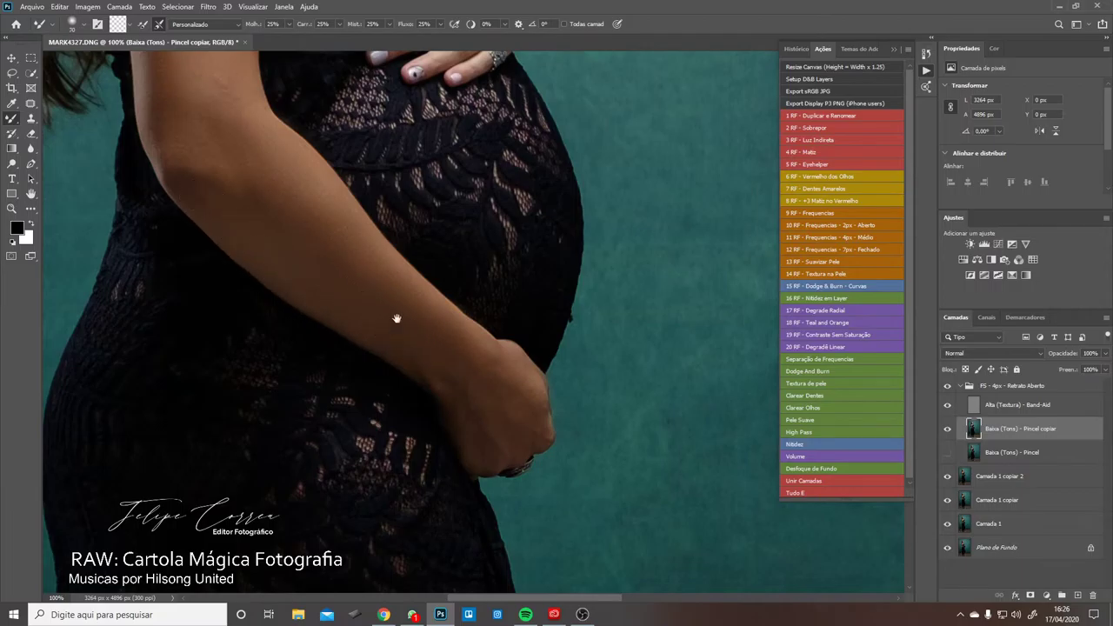
drag(397, 319, 368, 281)
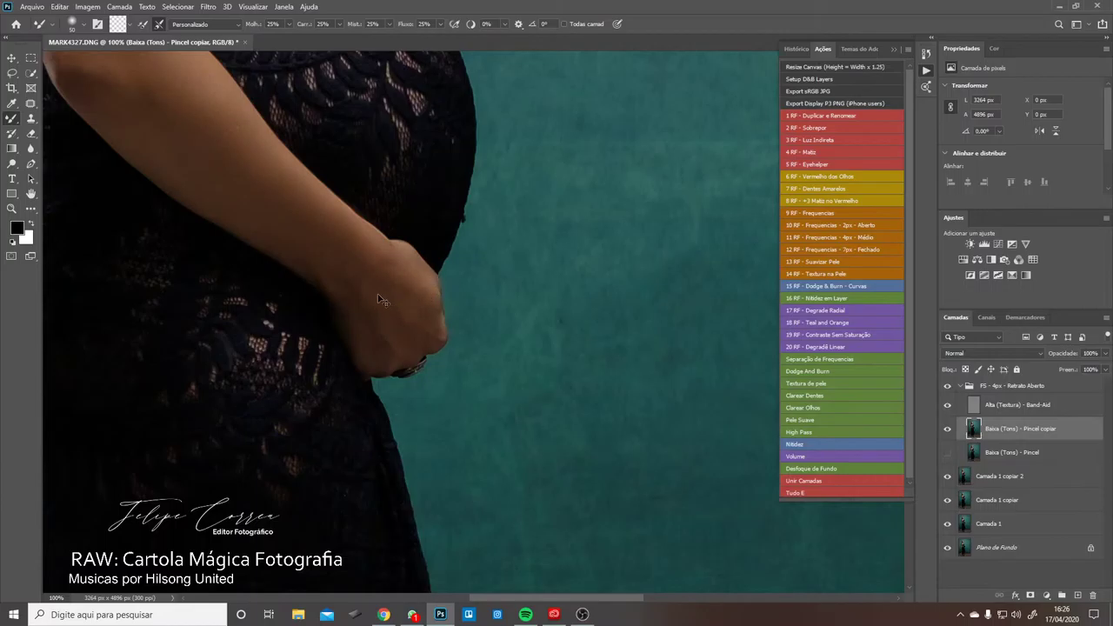
- Blend the skin tones on the back of the hand supporting the belly from below
scroll(378, 300, up, 4)
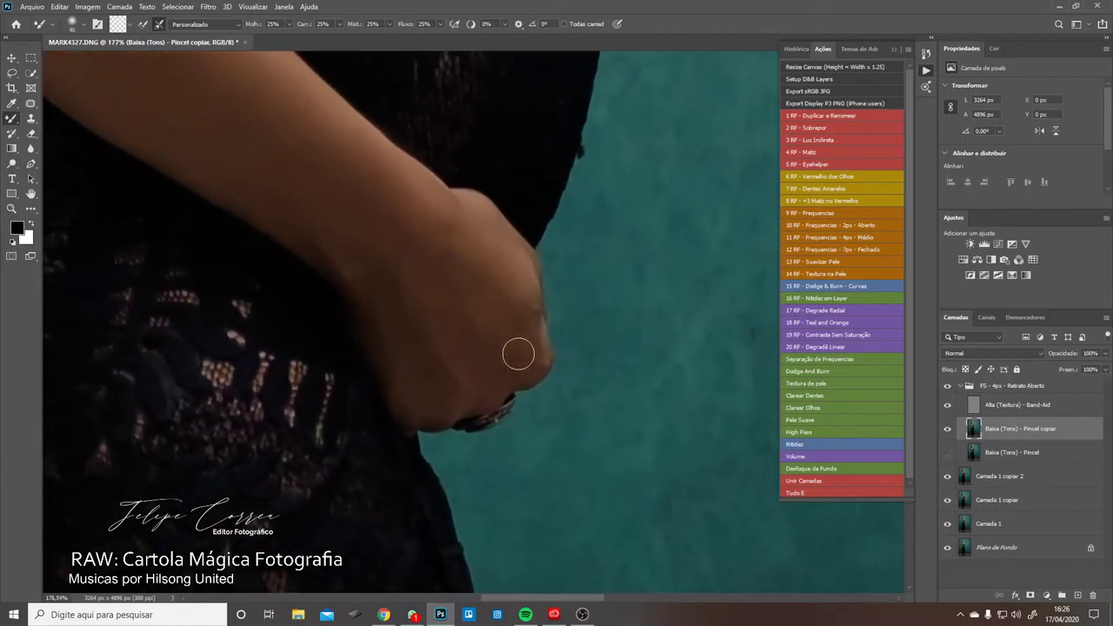
key(bracketright)
key(bracketright)
key(bracketright)
- Smooth the tones of the ringed hand and its fingers above the belly, adapting the Mixer Brush size to each area
scroll(451, 255, down, 6)
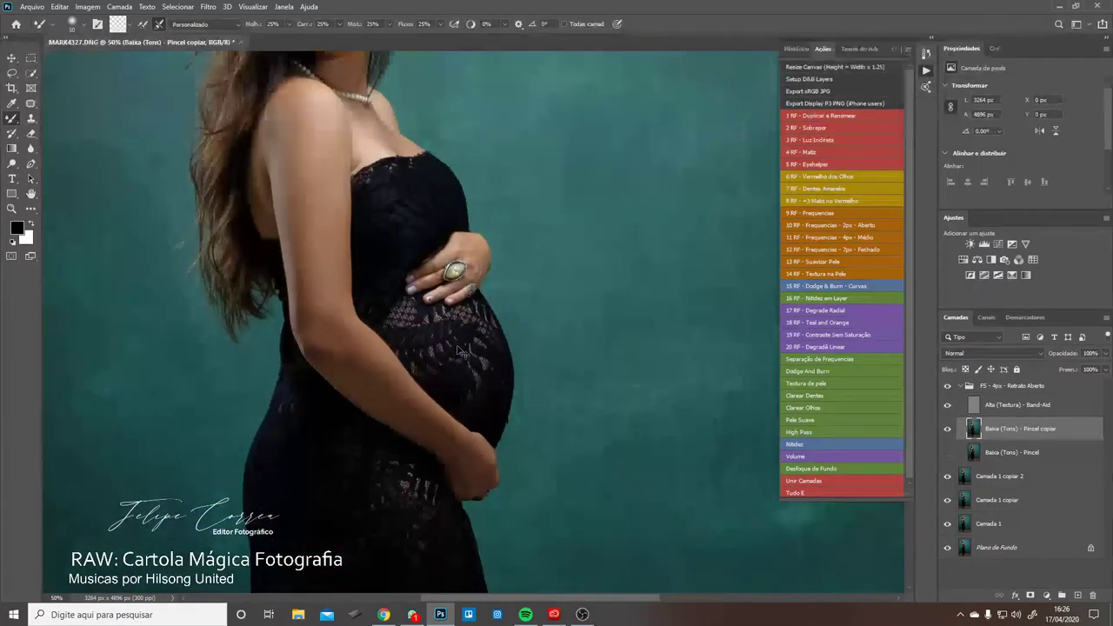
scroll(461, 353, up, 6)
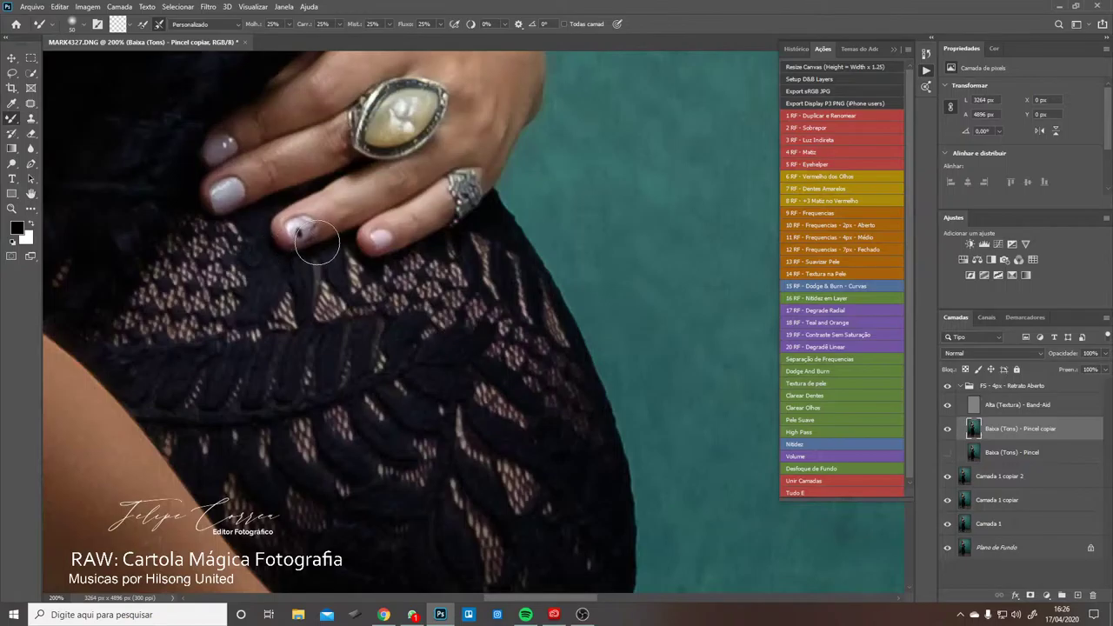
drag(418, 202, 488, 452)
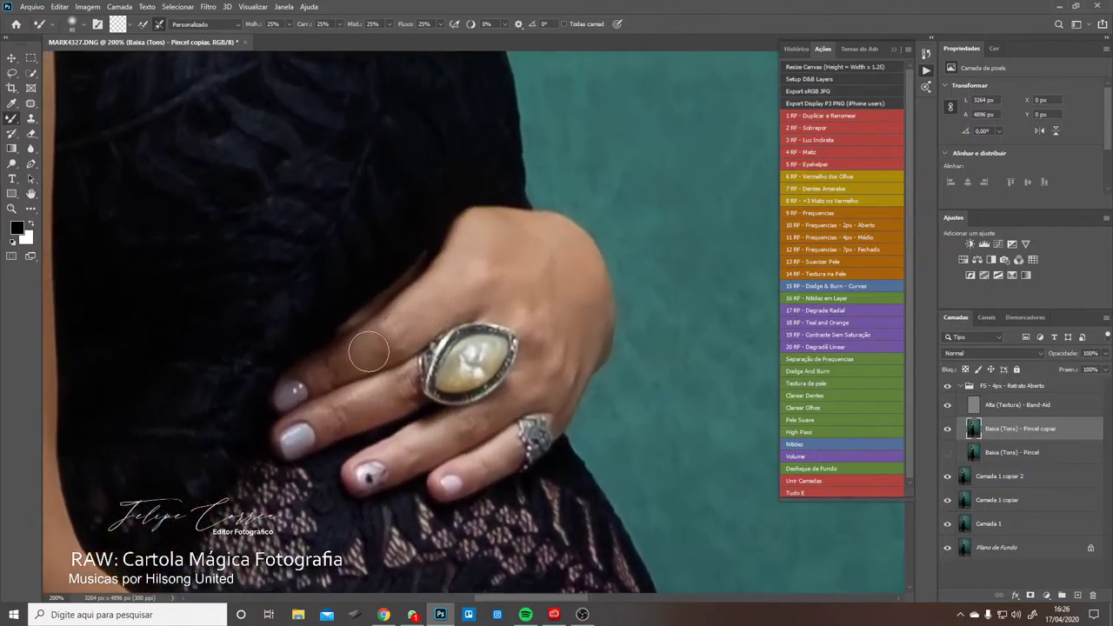
key(bracketleft)
key(bracketleft)
key(bracketleft)
key(bracketright)
key(bracketright)
key(bracketright)
key(bracketleft)
drag(562, 317, 608, 265)
key(bracketleft)
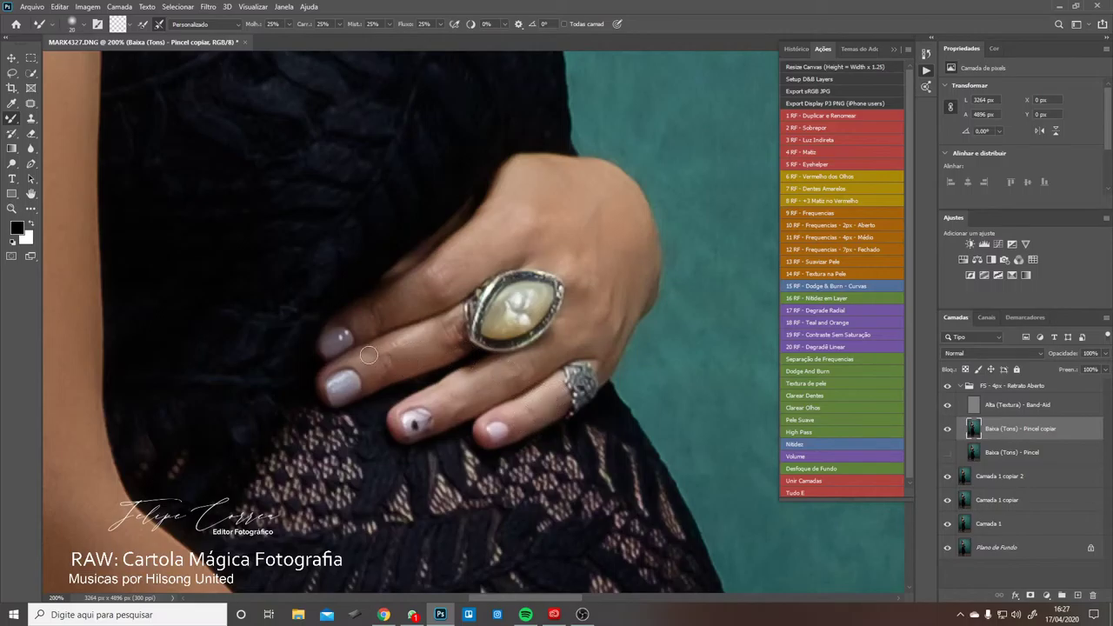
- Smooth the chest and neckline skin between the pearl necklace and the dress with the Mixer Brush
scroll(452, 230, down, 4)
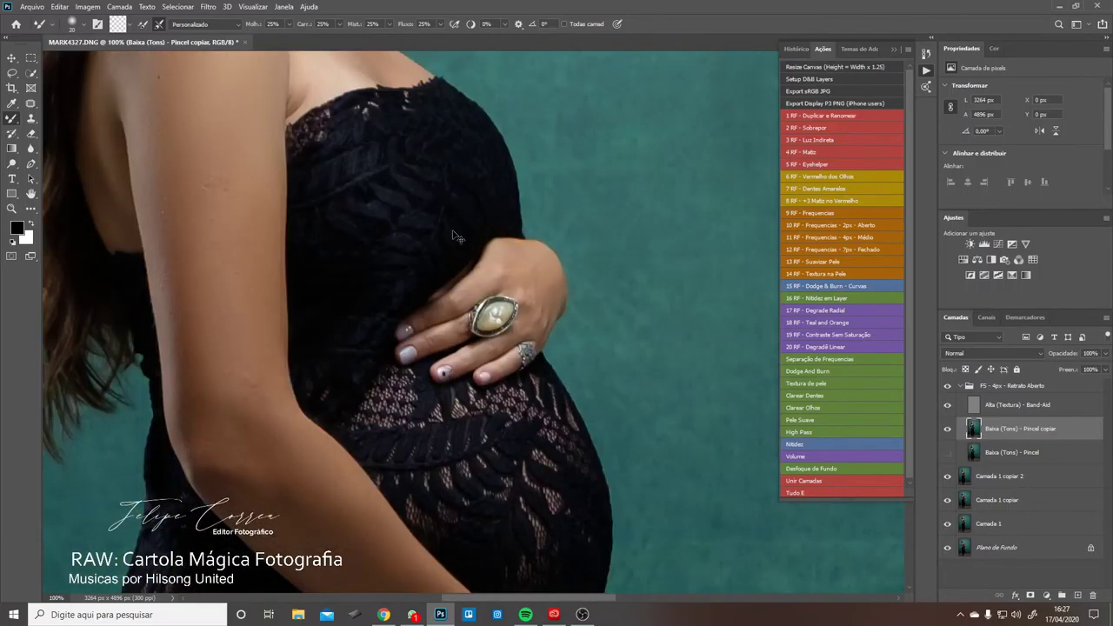
scroll(394, 207, up, 4)
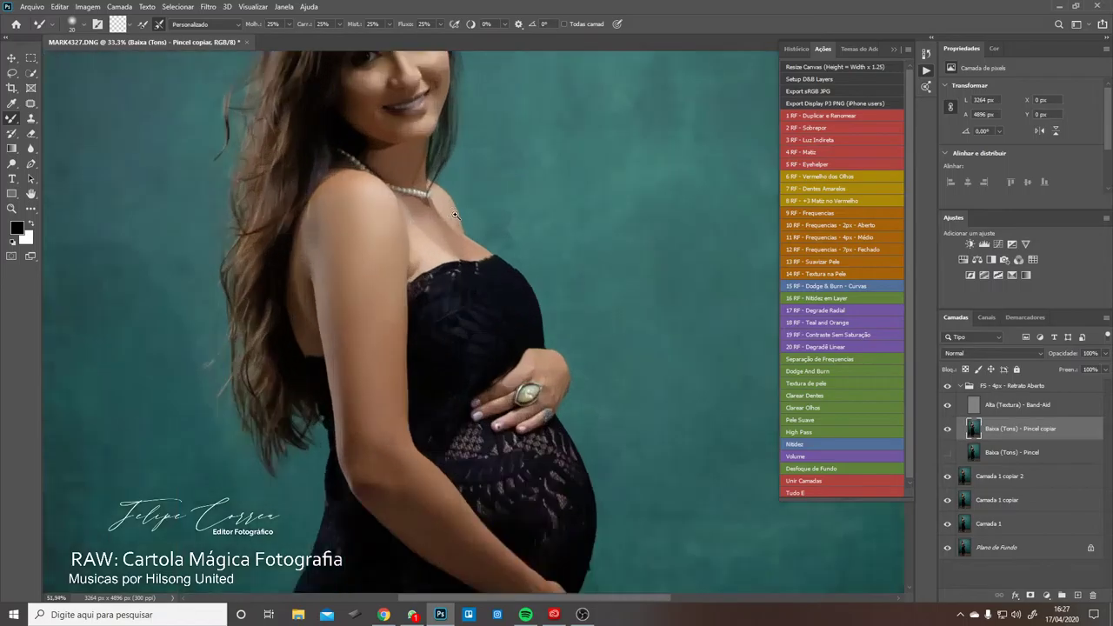
scroll(443, 235, up, 2)
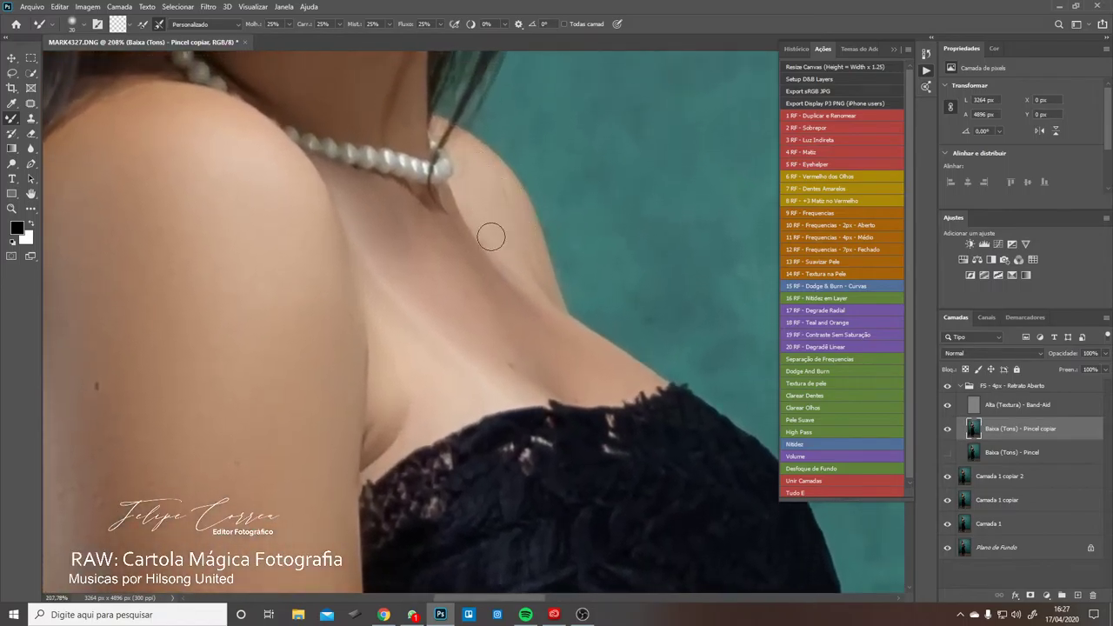
key(bracketright)
key(bracketright)
key(bracketleft)
key(bracketleft)
key(bracketleft)
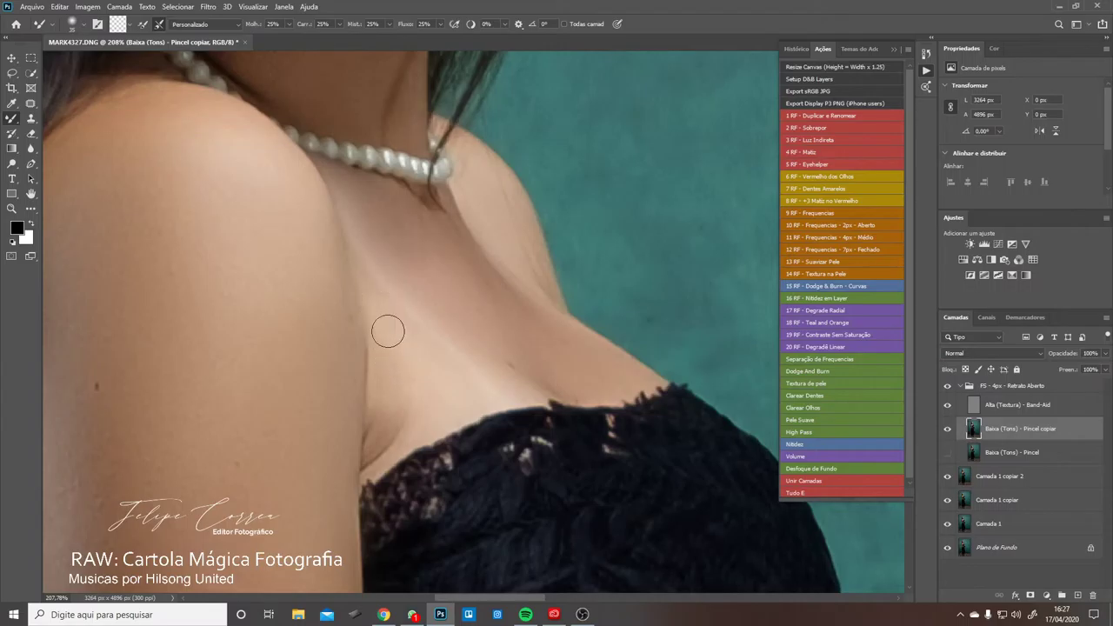
key(bracketright)
- Smooth the skin tones of the rear leg's calf beside the dress with the Mixer Brush
scroll(530, 298, down, 5)
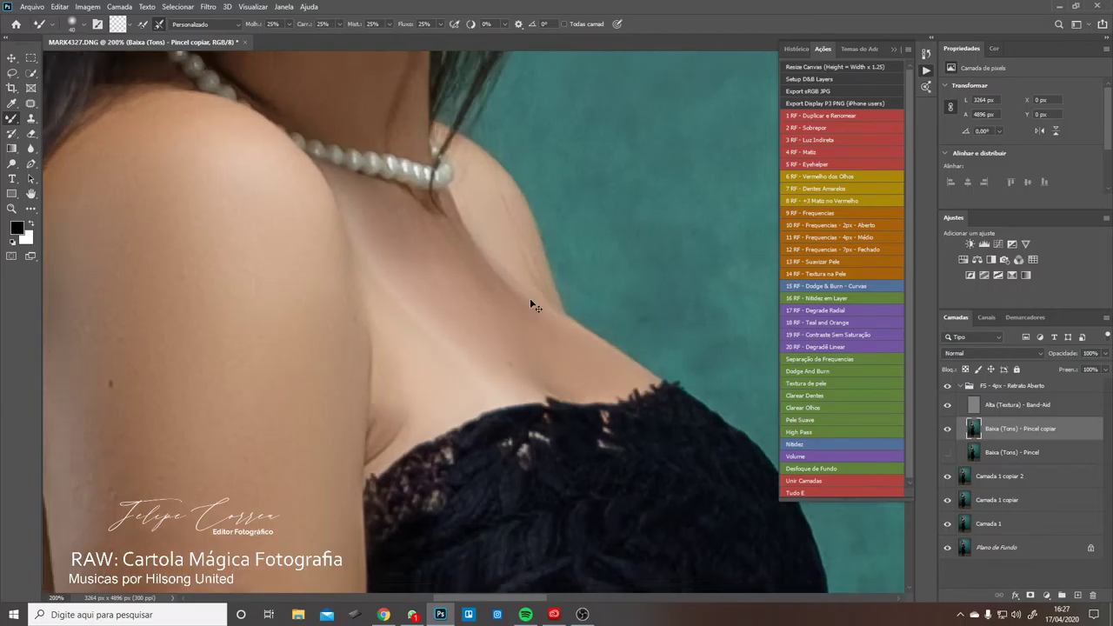
scroll(529, 298, down, 2)
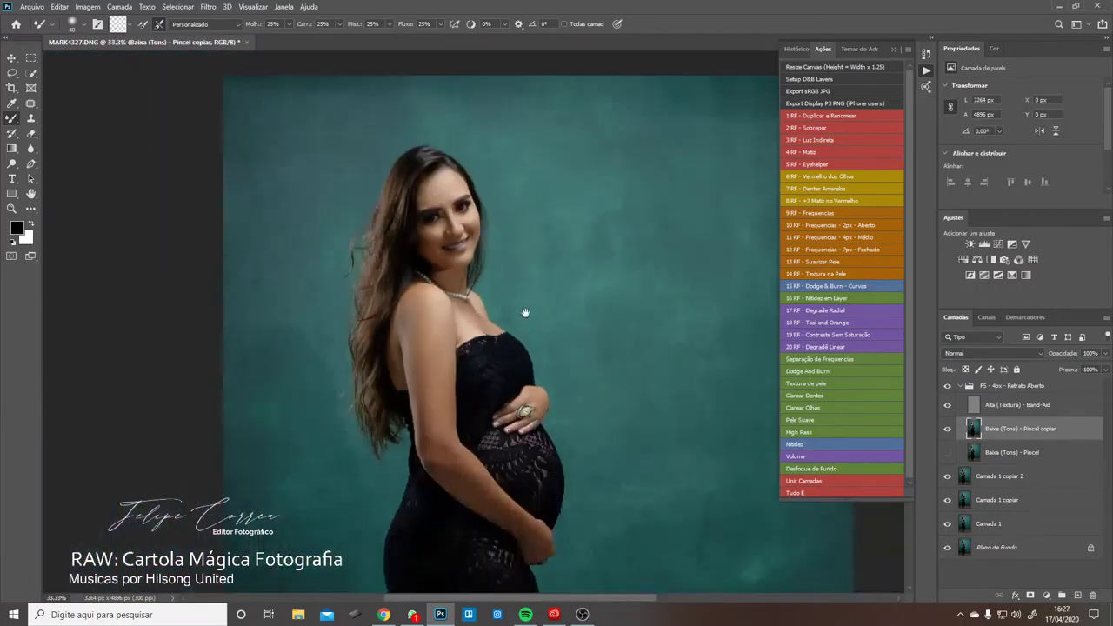
scroll(525, 313, down, 5)
drag(483, 242, 375, 368)
drag(429, 268, 470, 264)
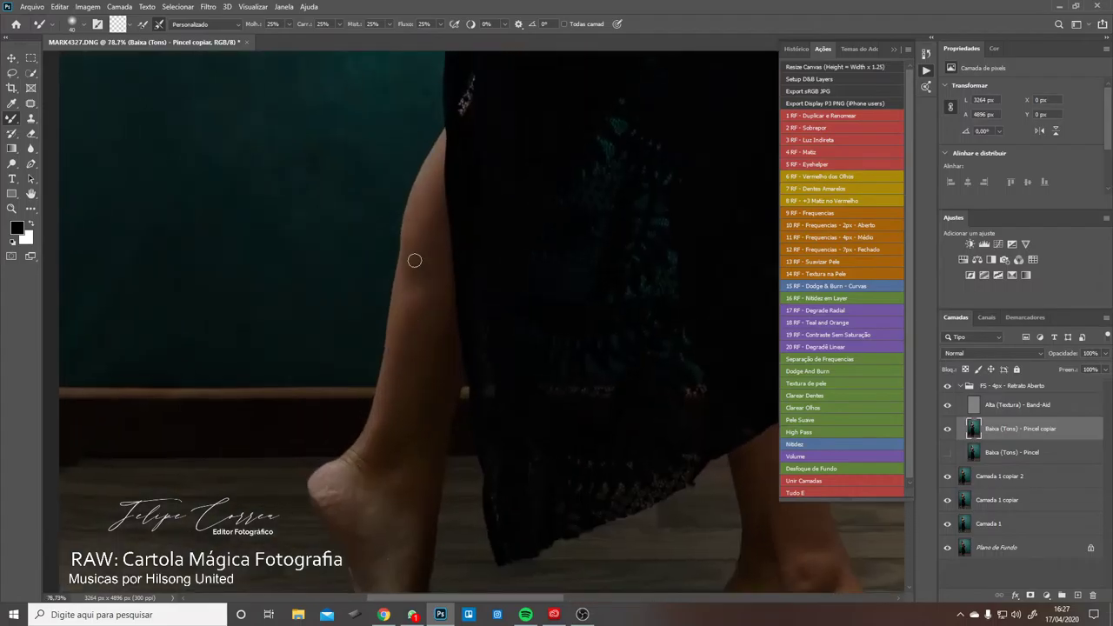
drag(424, 203, 421, 235)
scroll(426, 218, down, 3)
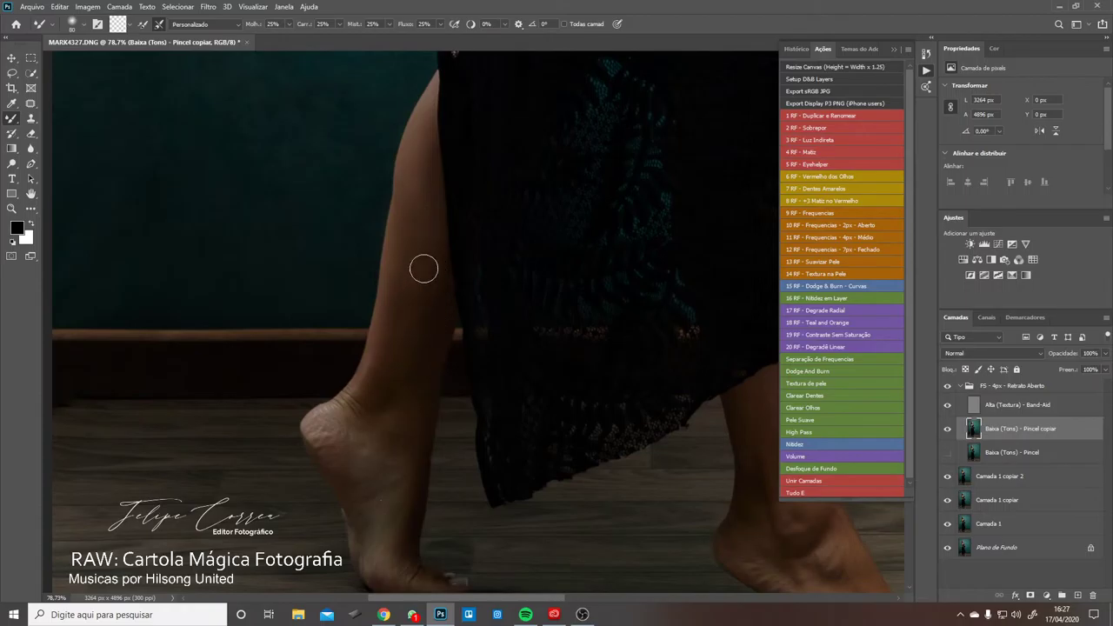
- Blend the tones of the rear ankle and raised foot, and touch up the calf with a smaller Mixer Brush
scroll(423, 260, down, 3)
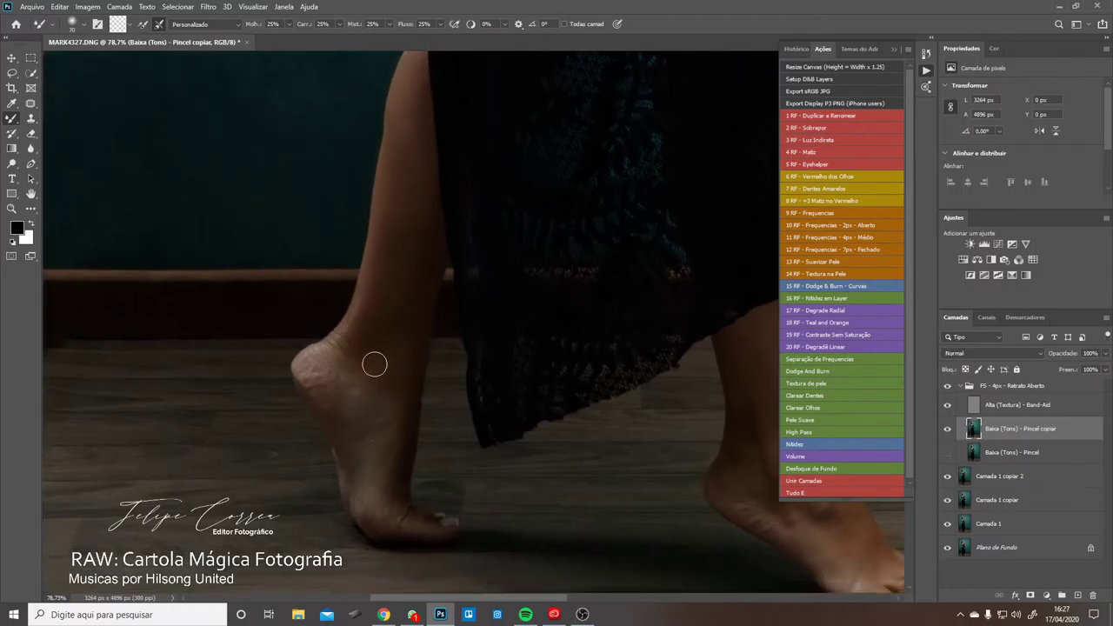
scroll(401, 344, down, 2)
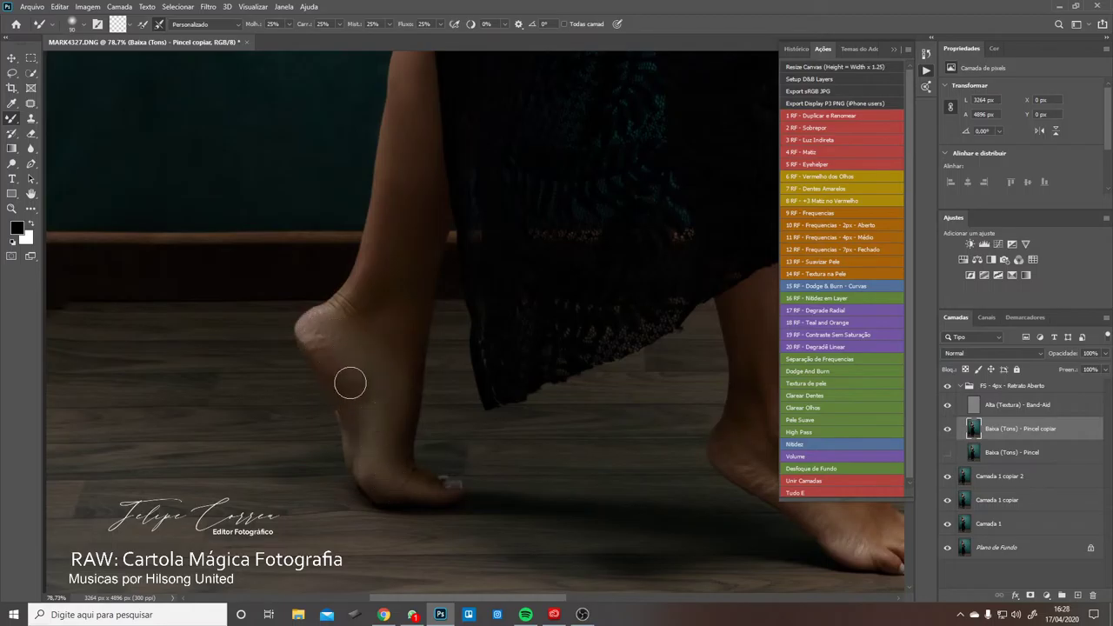
drag(366, 294, 320, 442)
key(bracketleft)
key(bracketleft)
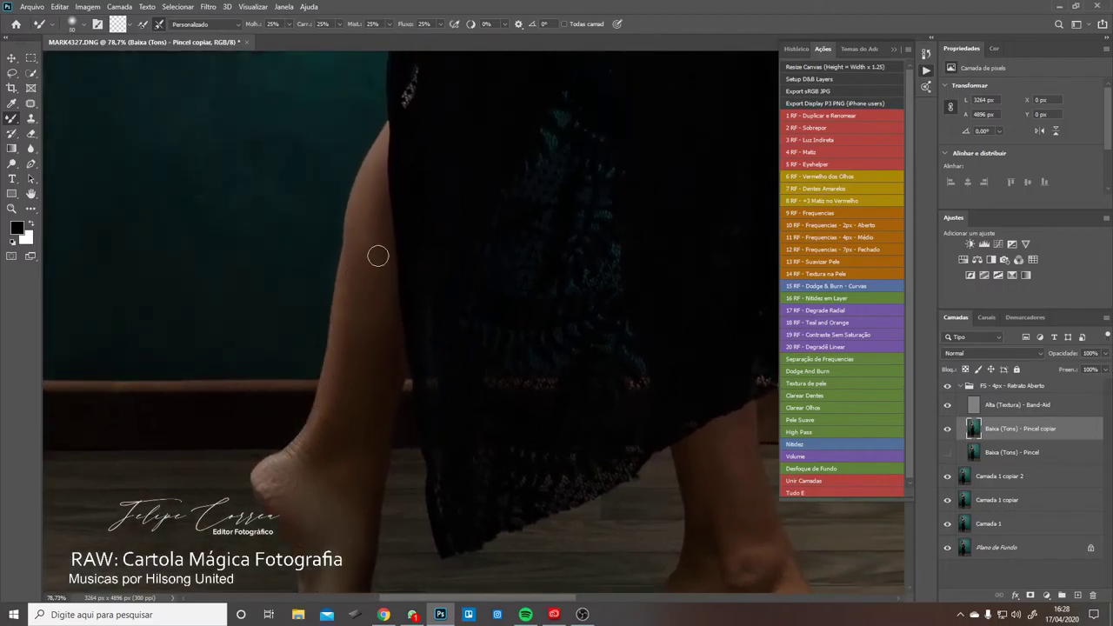
- Blend the skin tones of the front leg, ankle and upper foot below the hem with the Mixer Brush
drag(489, 261, 429, 241)
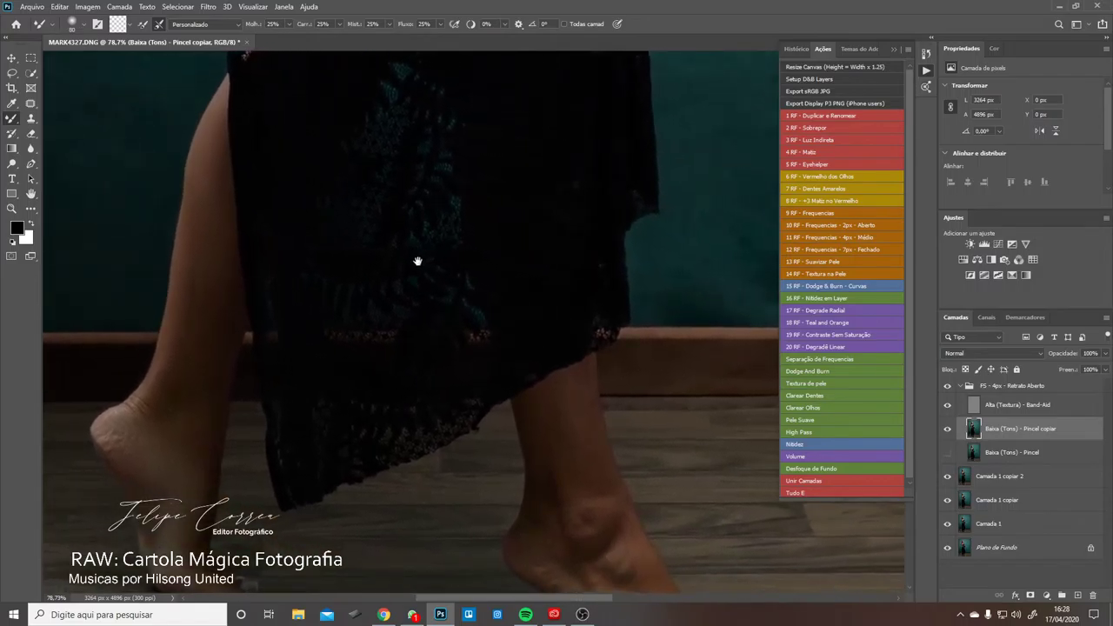
scroll(417, 261, down, 3)
scroll(449, 255, right, 3)
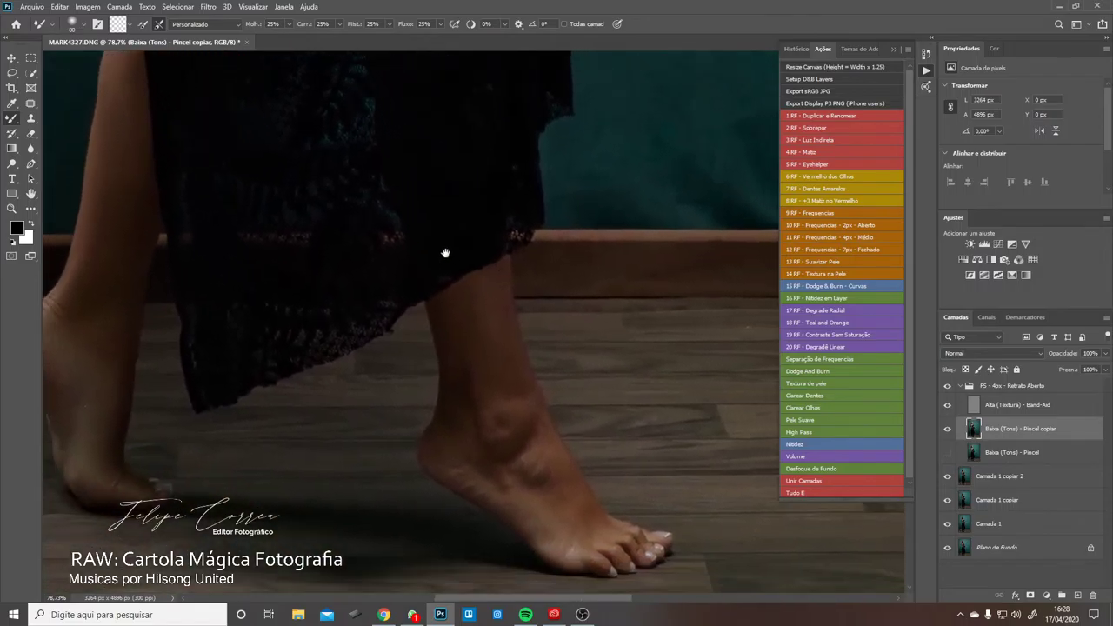
scroll(445, 253, down, 1)
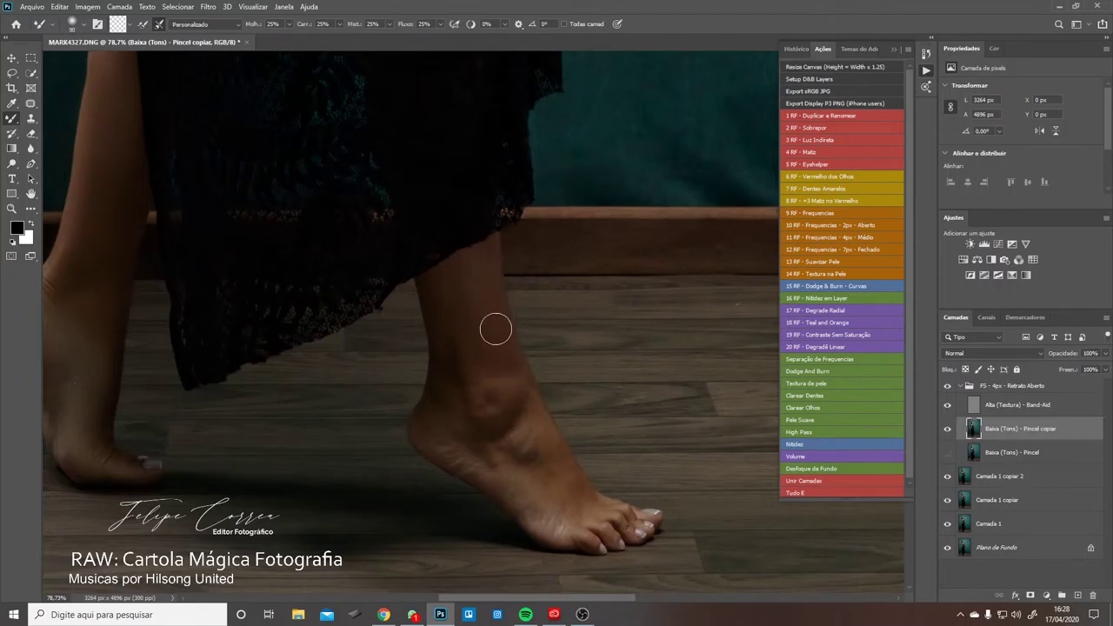
scroll(487, 336, down, 3)
scroll(453, 304, right, 3)
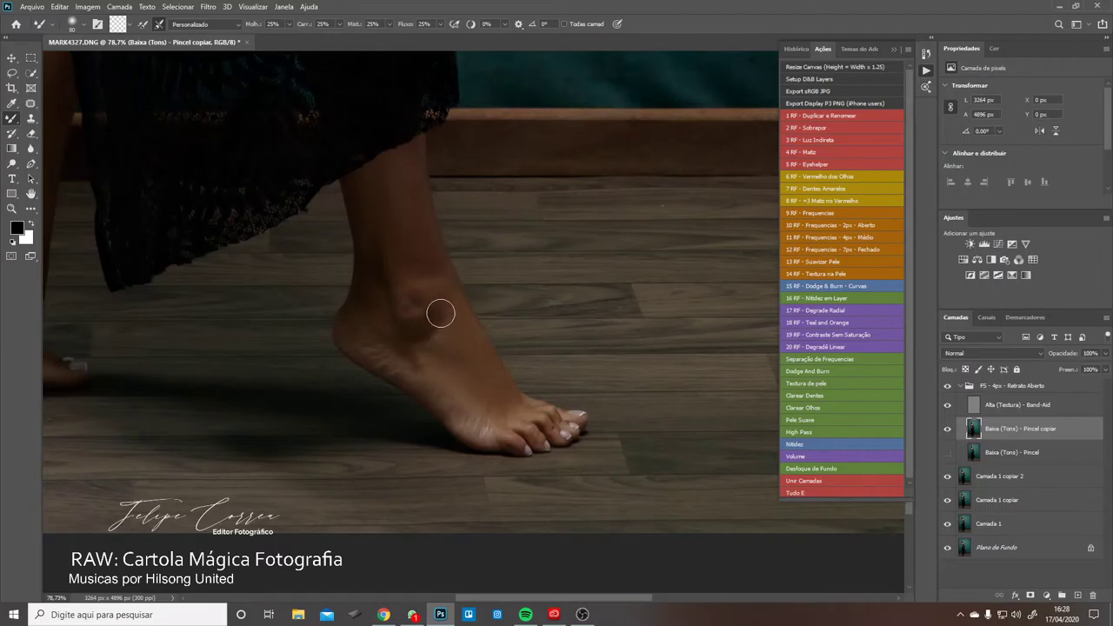
key(bracketleft)
key(bracketright)
- Smooth the skin tones of the front foot's toes with a much smaller Mixer Brush
drag(553, 391, 479, 366)
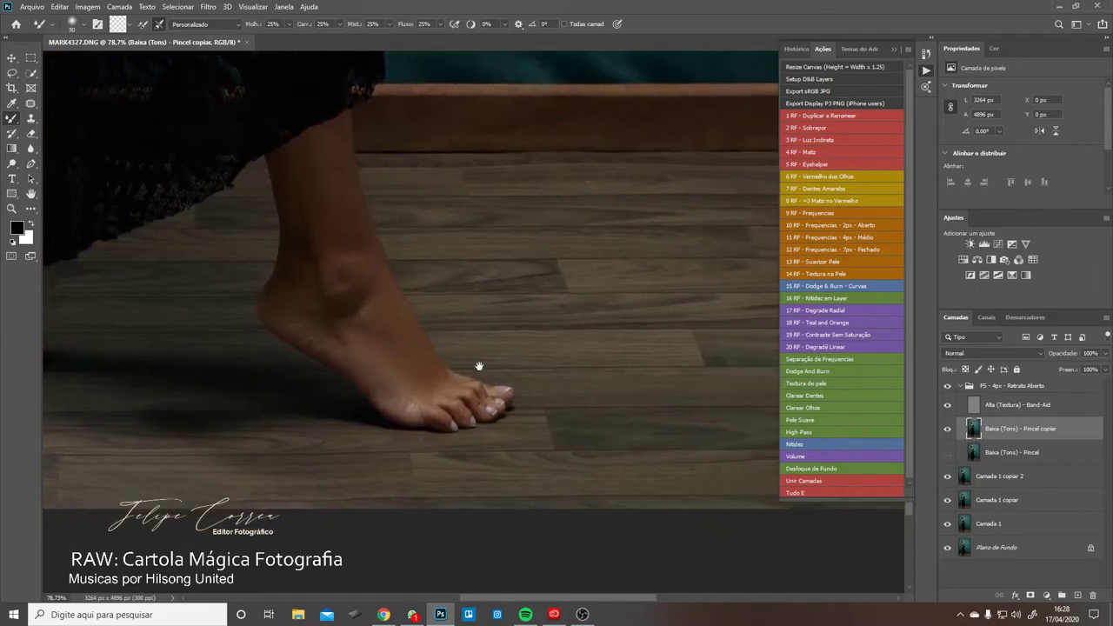
scroll(479, 366, up, 4)
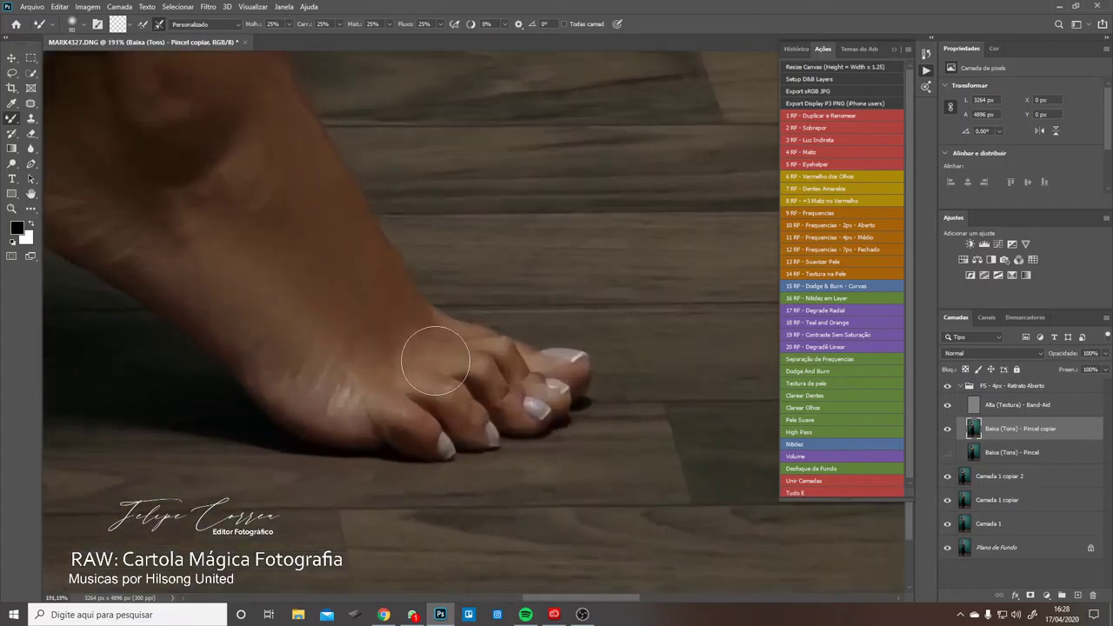
key(bracketleft)
key(bracketleft)
key(bracketleft)
key(bracketleft)
key(bracketleft)
drag(408, 419, 400, 426)
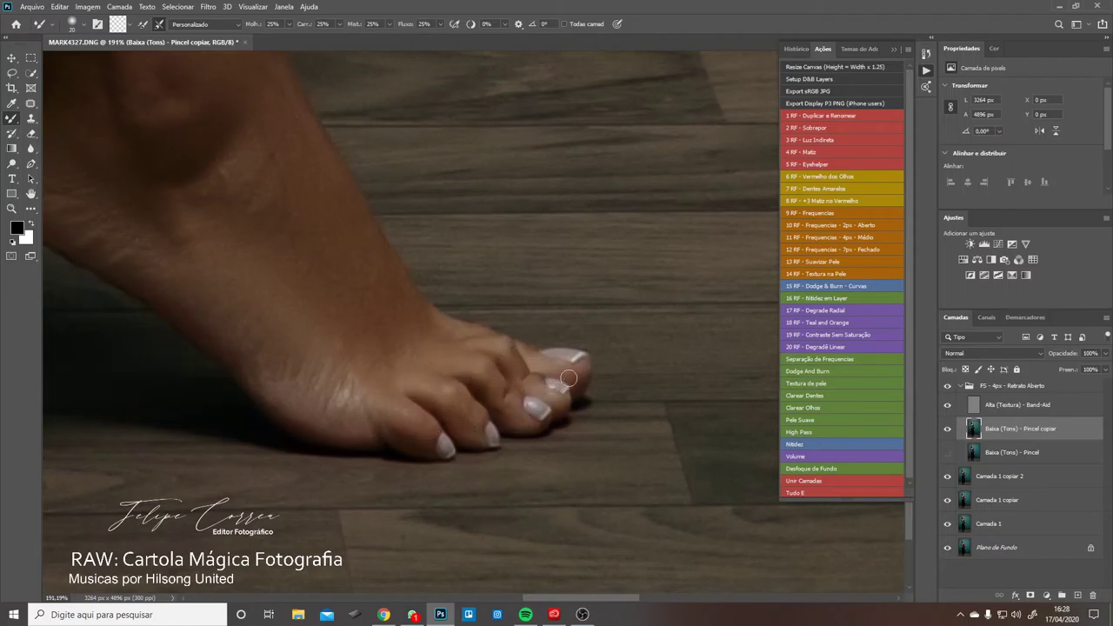
- Check the retouched legs as a whole and touch up the rear calf with a larger Mixer Brush
scroll(600, 278, down, 6)
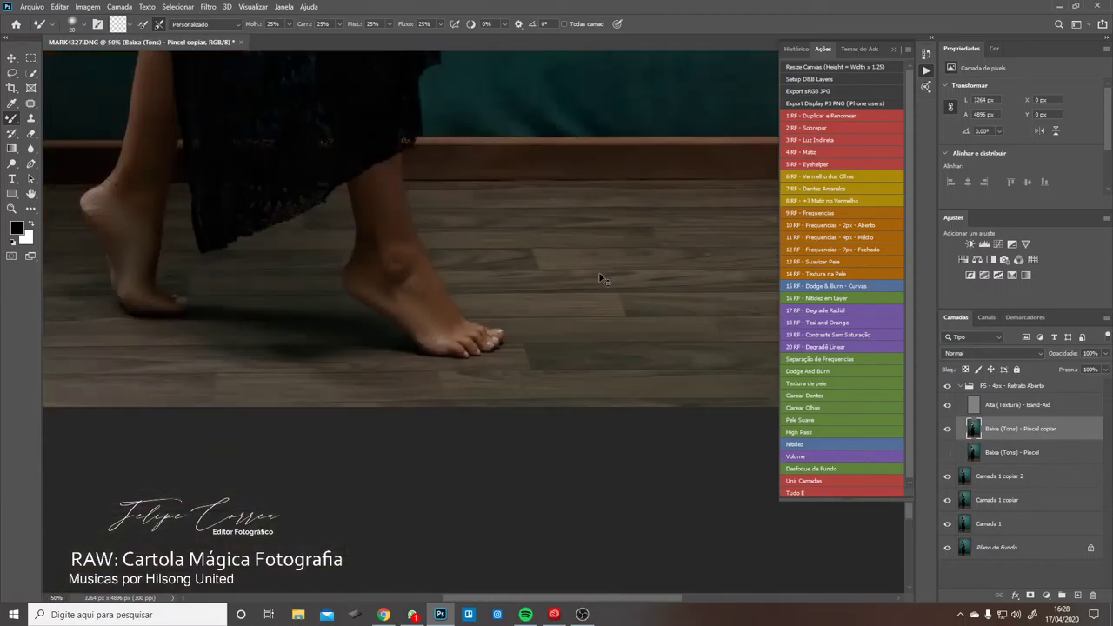
drag(360, 202, 397, 253)
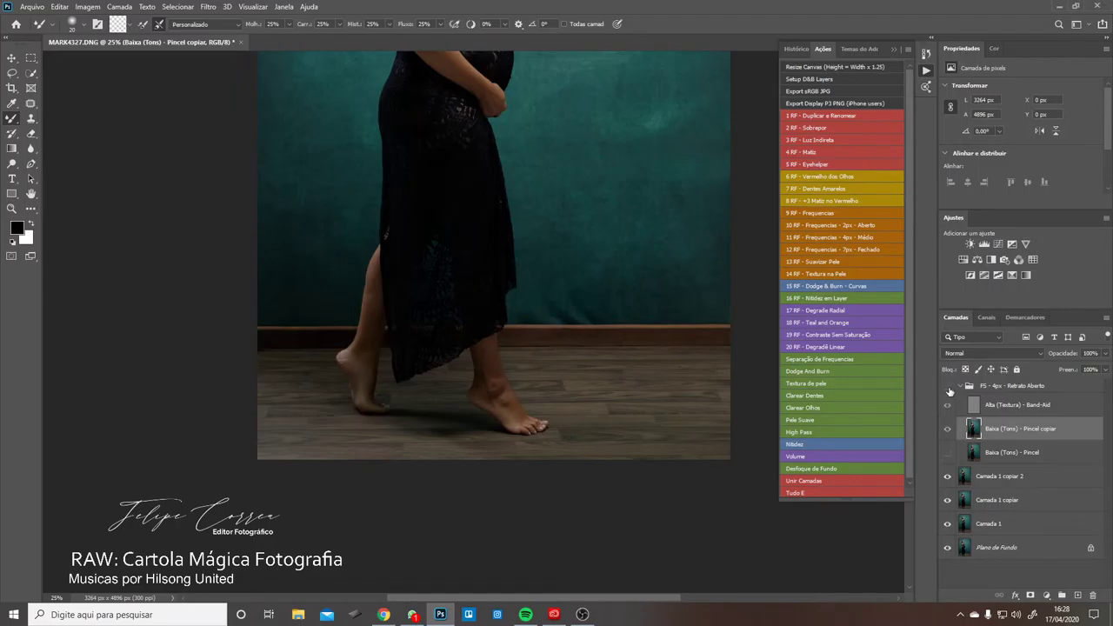
drag(461, 233, 470, 253)
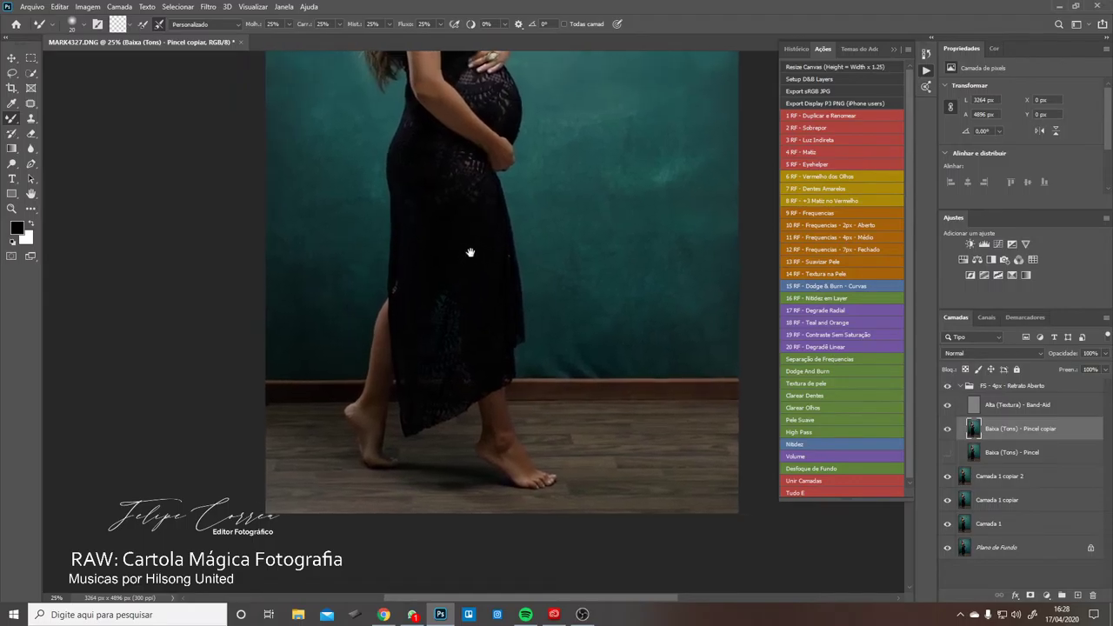
scroll(381, 335, up, 4)
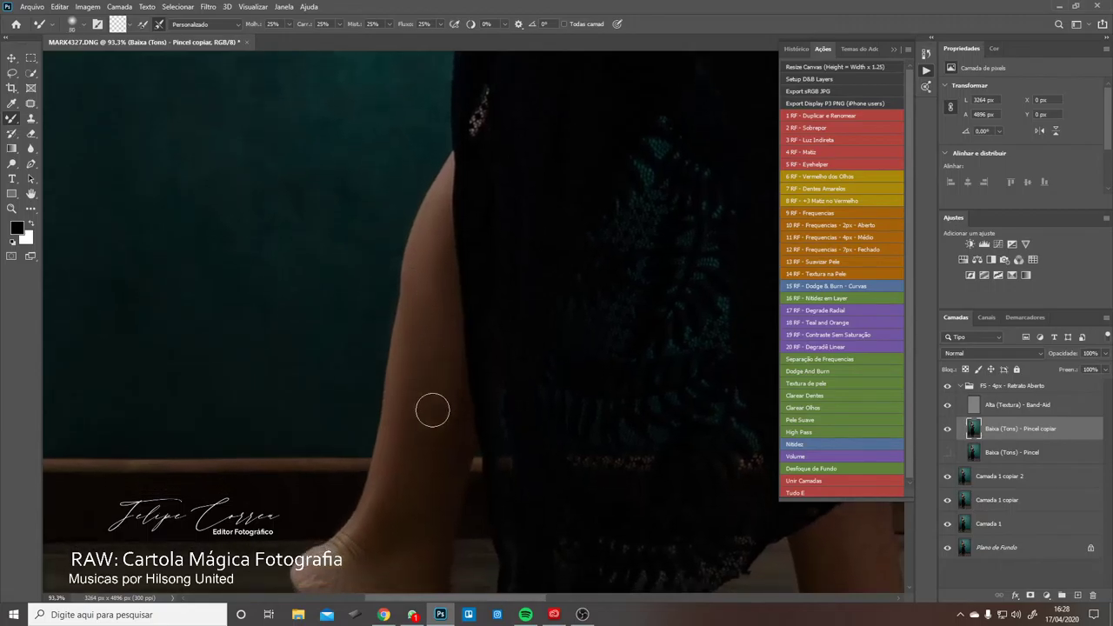
mouse_move(502, 230)
mouse_down()
mouse_move(497, 374)
mouse_move(467, 288)
mouse_move(459, 320)
mouse_up()
- On the Alta (Textura) - Band-Aid layer, patch the first blemishes on the forehead with the Patch tool
scroll(460, 320, up, 10)
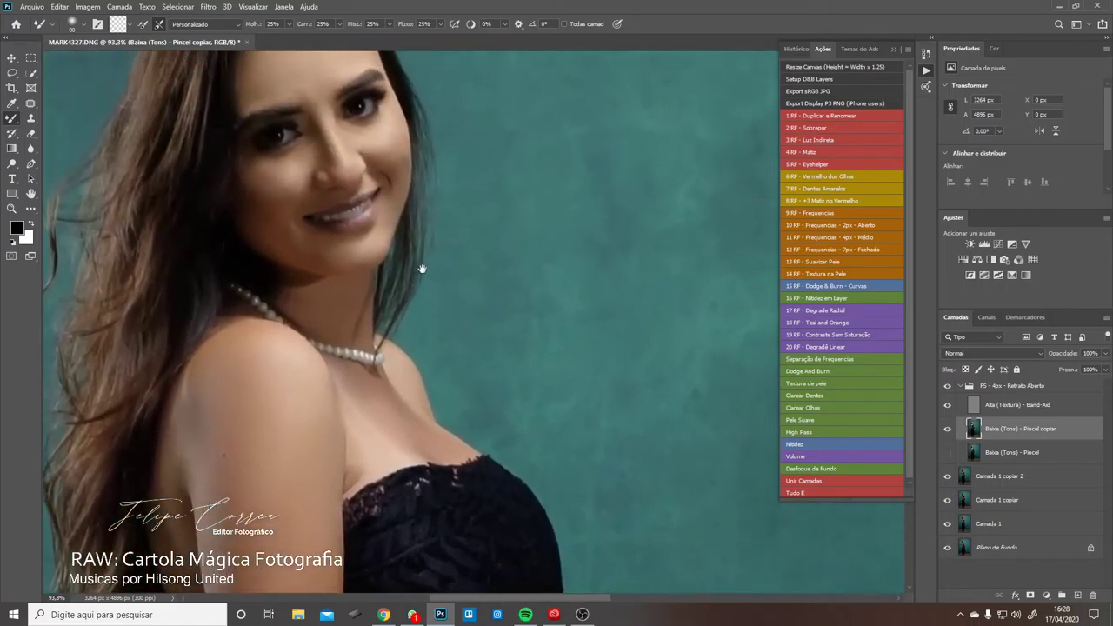
drag(422, 268, 424, 260)
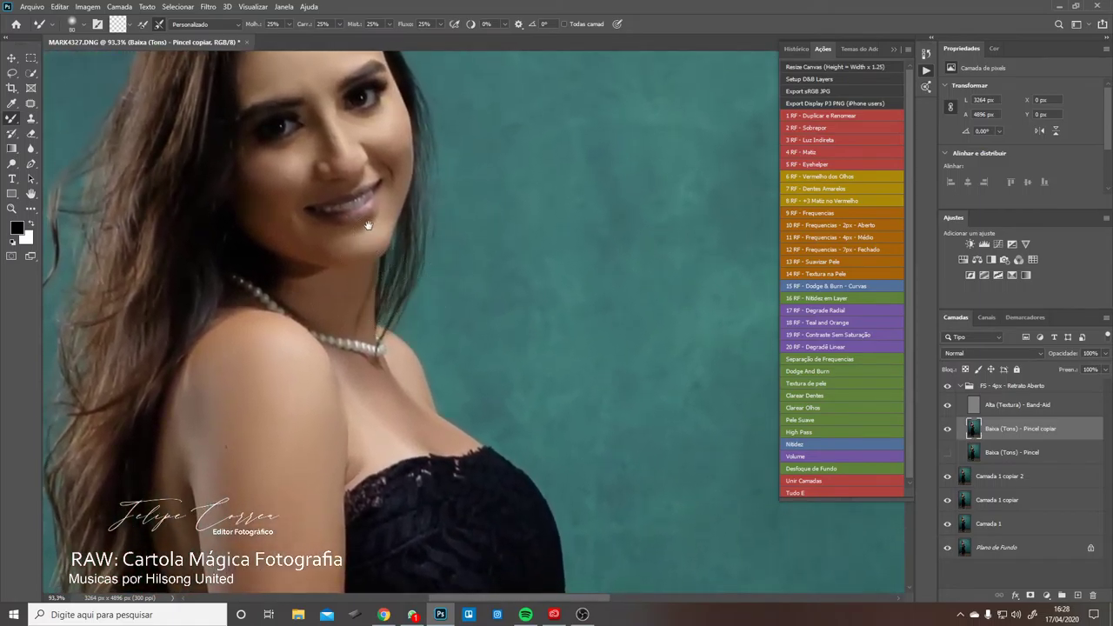
drag(369, 226, 663, 316)
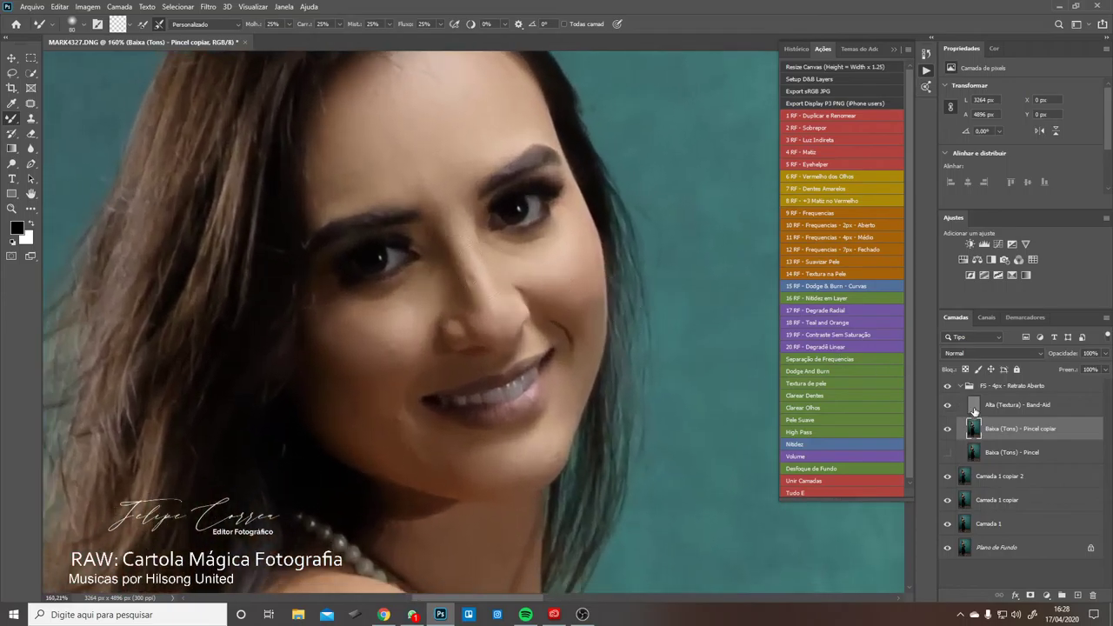
click(977, 407)
key(j)
mouse_move(432, 204)
mouse_down()
mouse_move(427, 231)
mouse_move(393, 238)
mouse_move(400, 228)
mouse_move(379, 212)
mouse_move(407, 242)
mouse_up()
mouse_move(351, 221)
mouse_down()
mouse_move(368, 244)
mouse_move(351, 223)
mouse_up()
drag(350, 245, 415, 259)
drag(533, 219, 541, 219)
- Patch the uneven texture between the eyebrows and on the middle of the forehead
drag(517, 292, 467, 346)
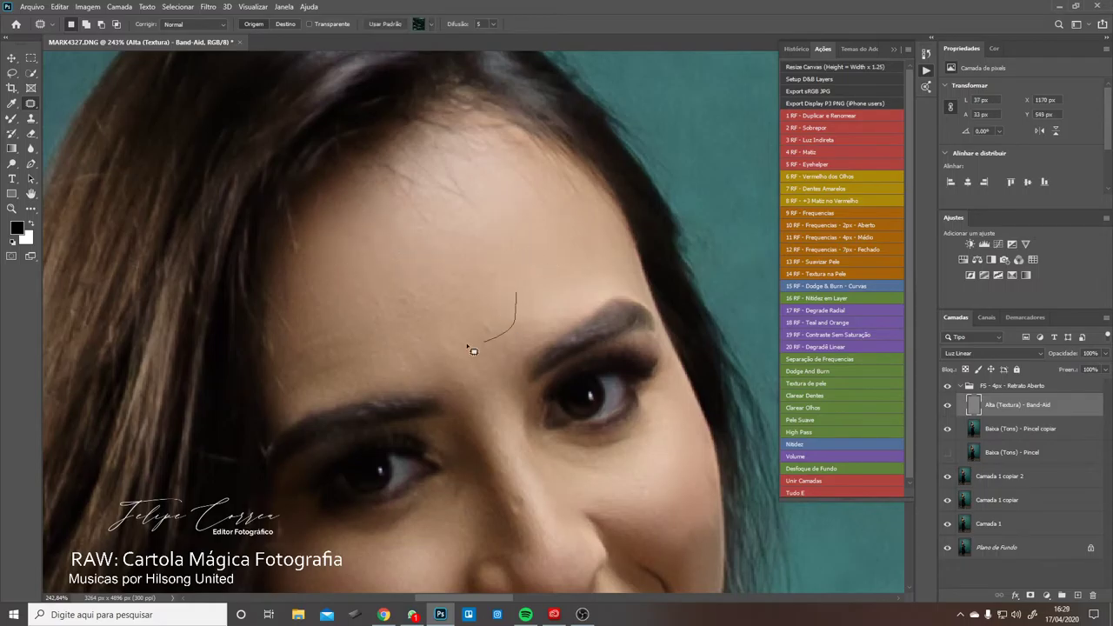
drag(468, 307, 408, 266)
key(ctrl+d)
mouse_move(352, 304)
mouse_down()
mouse_move(394, 278)
mouse_move(365, 312)
mouse_up()
key(ctrl+d)
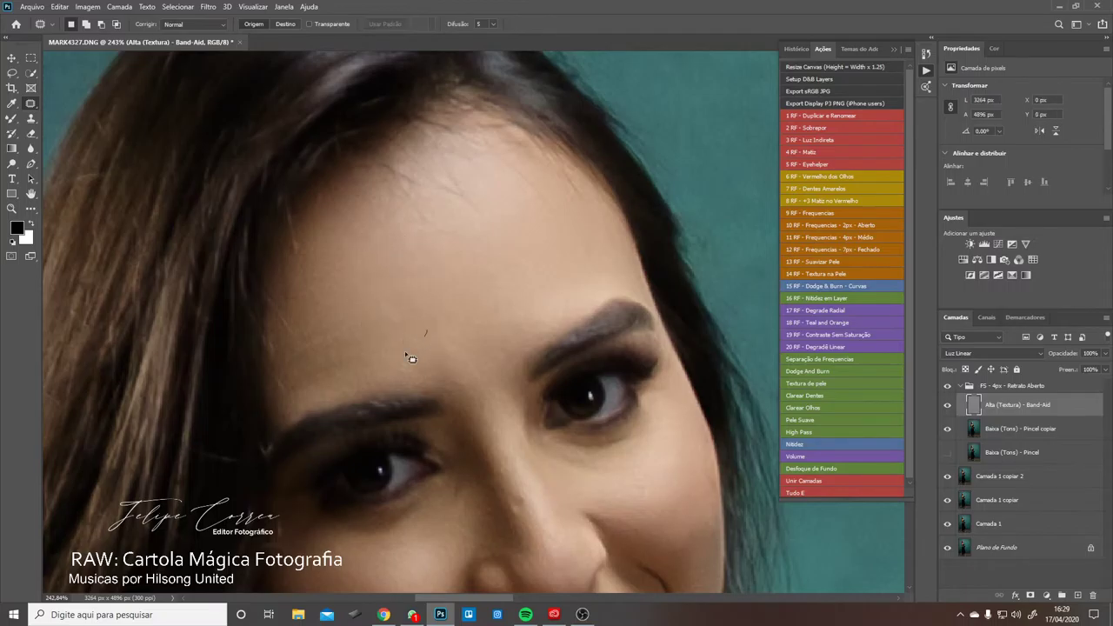
mouse_move(405, 351)
mouse_down()
mouse_move(425, 311)
mouse_move(452, 315)
mouse_up()
drag(401, 279, 430, 314)
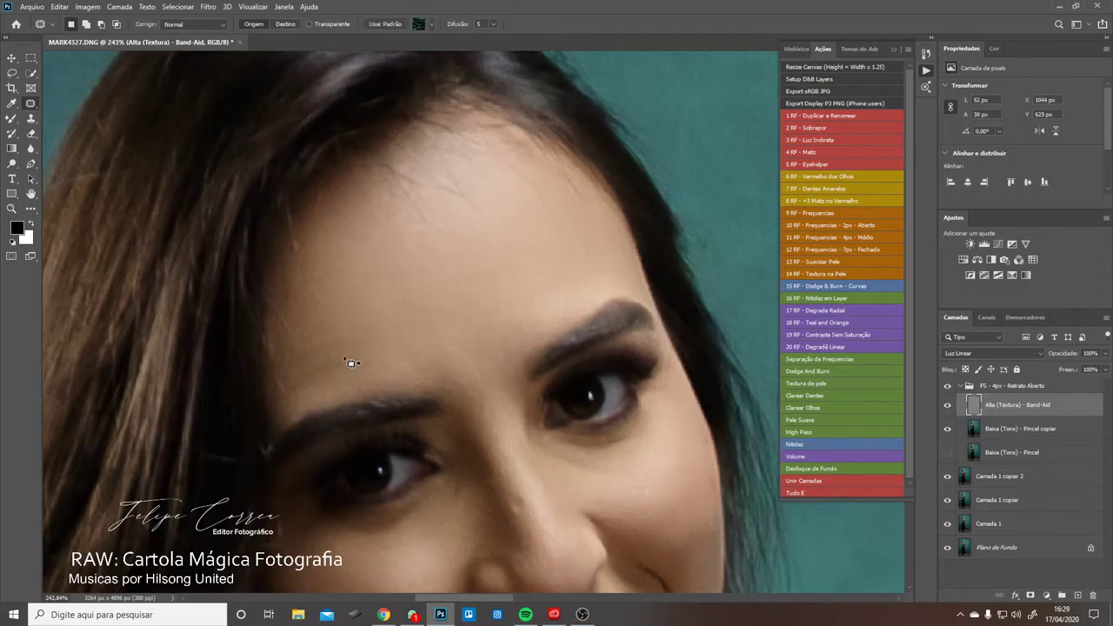
- Patch the remaining fine lines and marks across the lower forehead above the eyebrows
drag(344, 356, 460, 307)
drag(513, 343, 487, 331)
mouse_move(497, 350)
mouse_down()
mouse_move(452, 340)
mouse_move(375, 359)
mouse_move(385, 349)
mouse_up()
mouse_move(397, 352)
mouse_down()
mouse_move(450, 319)
mouse_move(433, 201)
mouse_up()
key(ctrl+d)
mouse_move(468, 253)
mouse_down()
mouse_move(470, 270)
mouse_move(427, 244)
mouse_move(462, 204)
mouse_move(434, 253)
mouse_up()
click(499, 300)
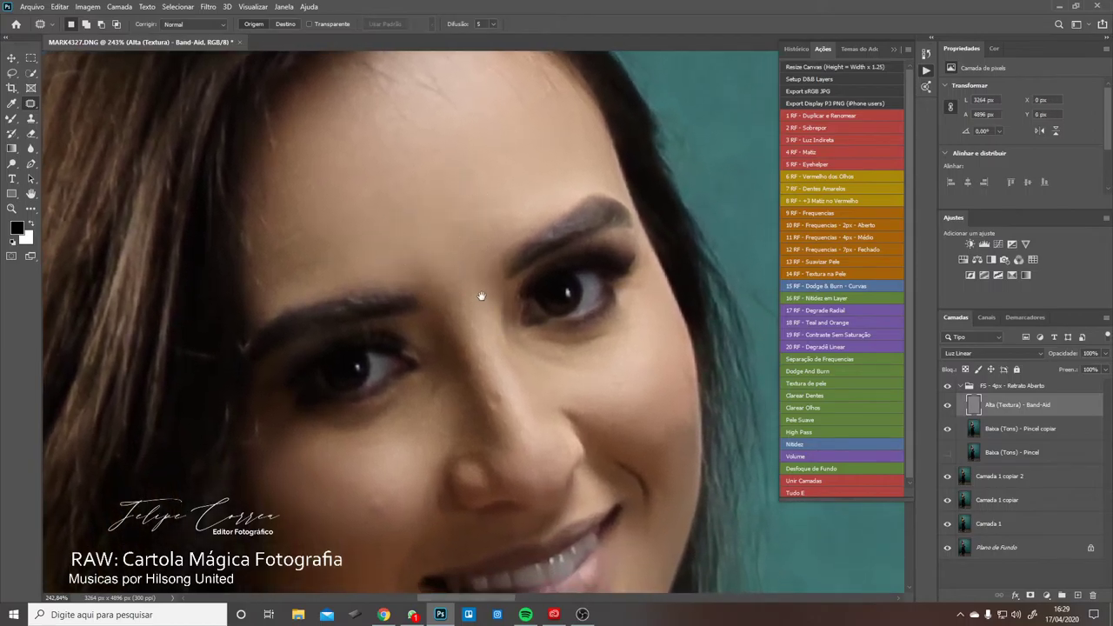
- Patch the mark on the bridge of the nose and the blemish on the cheek beside the nostril
scroll(487, 309, down, 3)
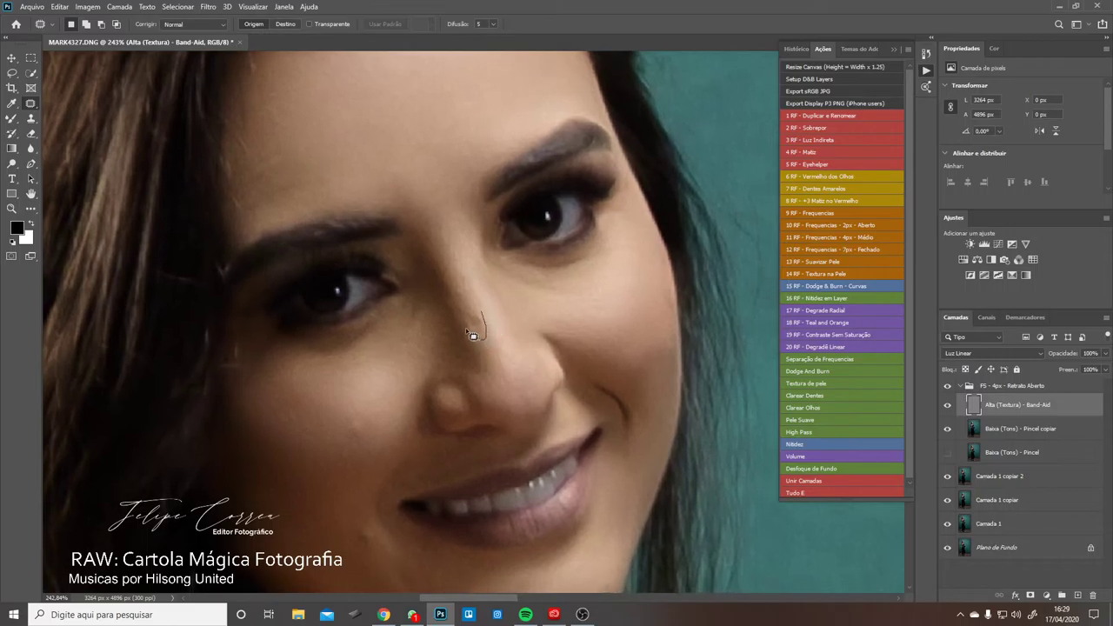
drag(481, 318, 480, 314)
mouse_move(477, 323)
mouse_down()
mouse_move(450, 271)
mouse_move(468, 294)
mouse_up()
key(ctrl+d)
key(ctrl+d)
mouse_move(366, 407)
mouse_down()
mouse_move(345, 416)
mouse_move(361, 407)
mouse_up()
drag(356, 414, 374, 364)
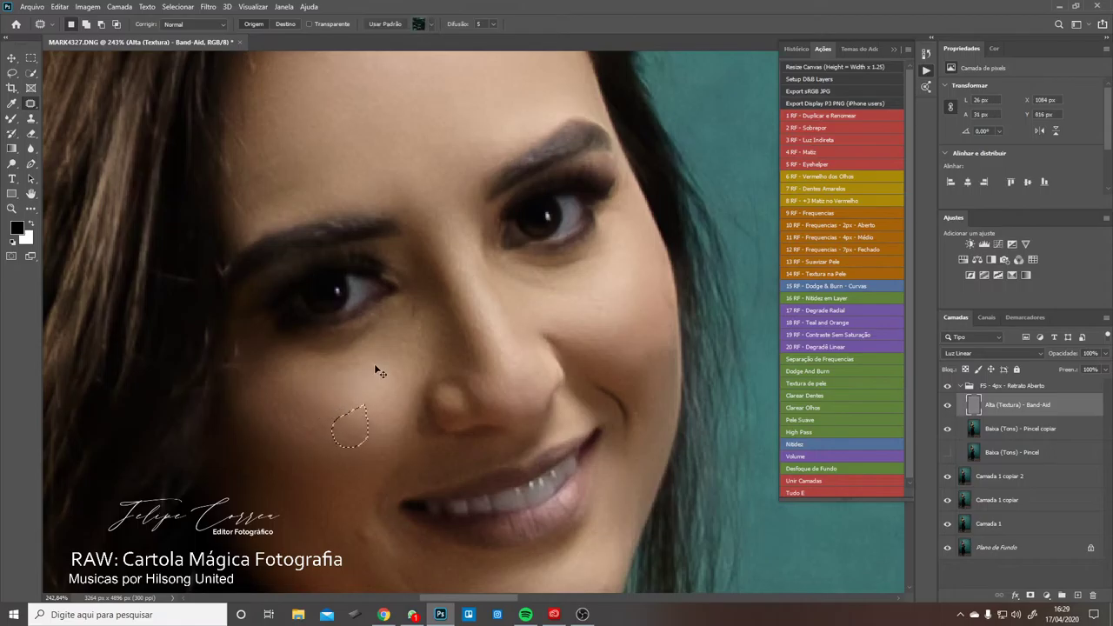
key(ctrl+d)
- Patch the outer cheek and the lines under the eye on the hair-shaded side, fading the under-eye patch to 50% opacity
drag(285, 394, 290, 400)
mouse_move(287, 406)
mouse_down()
mouse_move(334, 417)
mouse_move(374, 354)
mouse_move(320, 342)
mouse_move(380, 328)
mouse_move(328, 363)
mouse_move(309, 354)
mouse_move(378, 379)
mouse_move(380, 352)
mouse_up()
click(329, 364)
key(ctrl+d)
key(ctrl+shift+f)
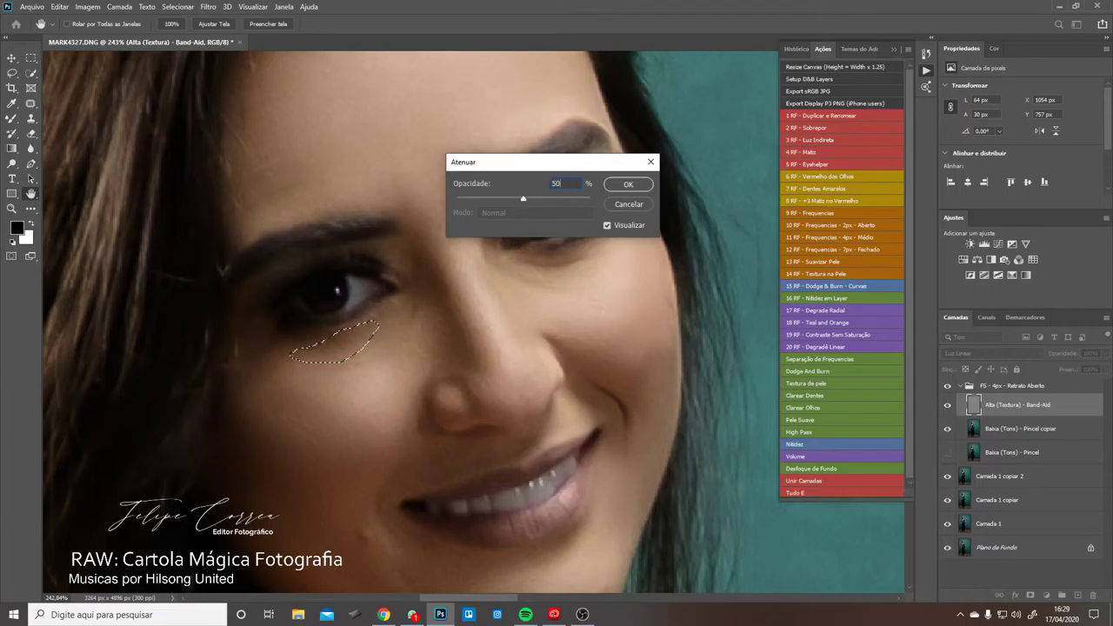
key(Return)
key(ctrl+d)
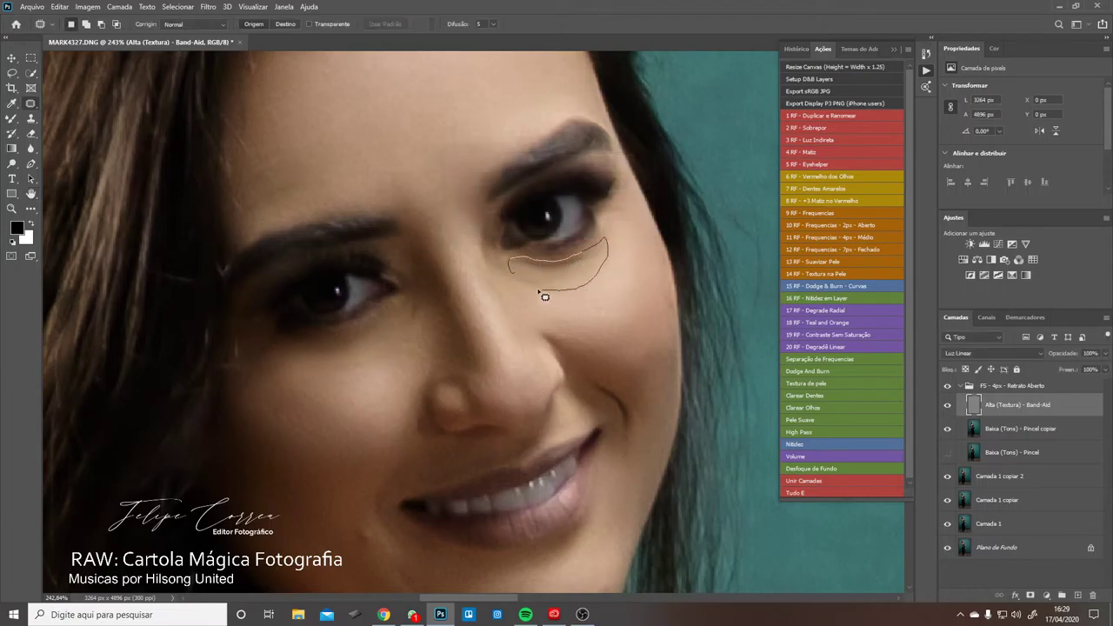
- Patch the lines under the other eye and fade that patch
drag(544, 296, 567, 281)
key(ctrl+shift+f)
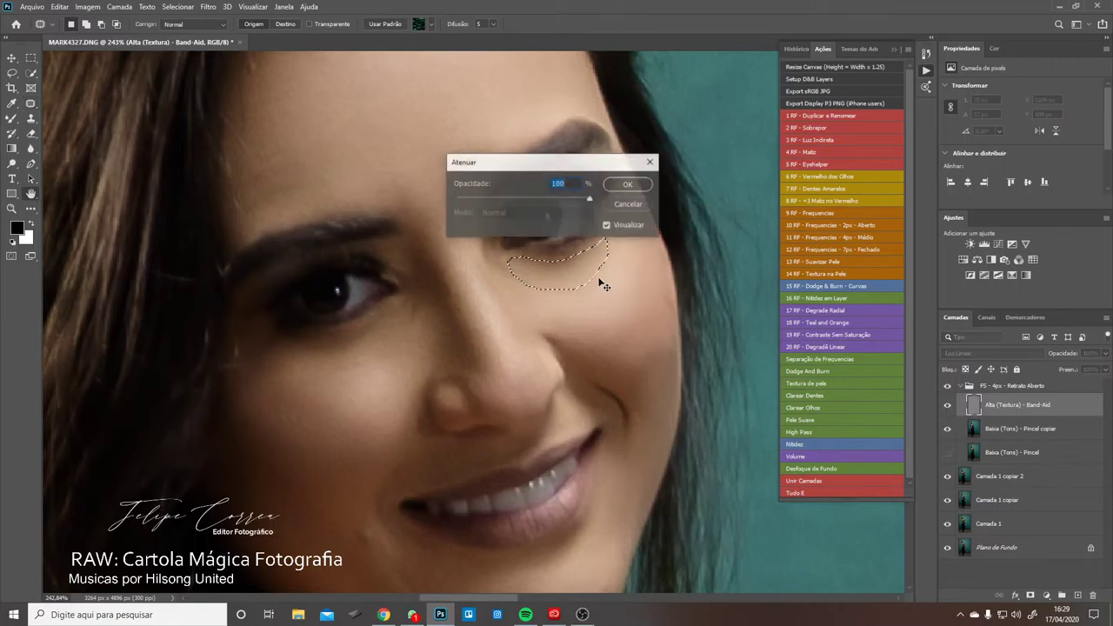
key(Return)
key(ctrl+d)
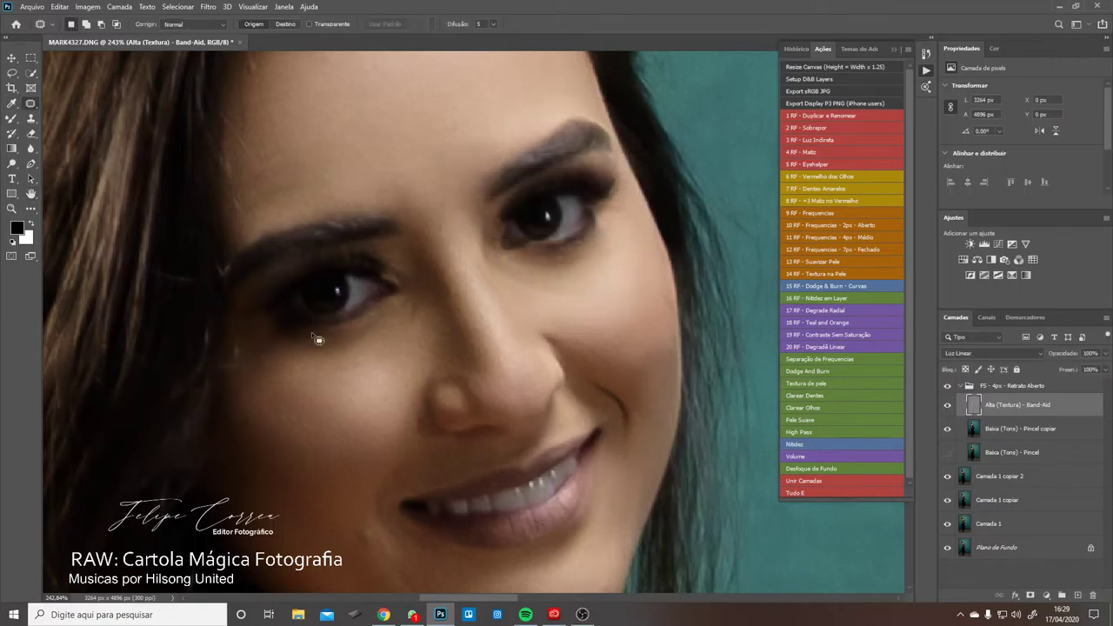
- Patch the texture between the nose and the inner corner of the brighter-lit eye
drag(631, 316, 635, 265)
key(b)
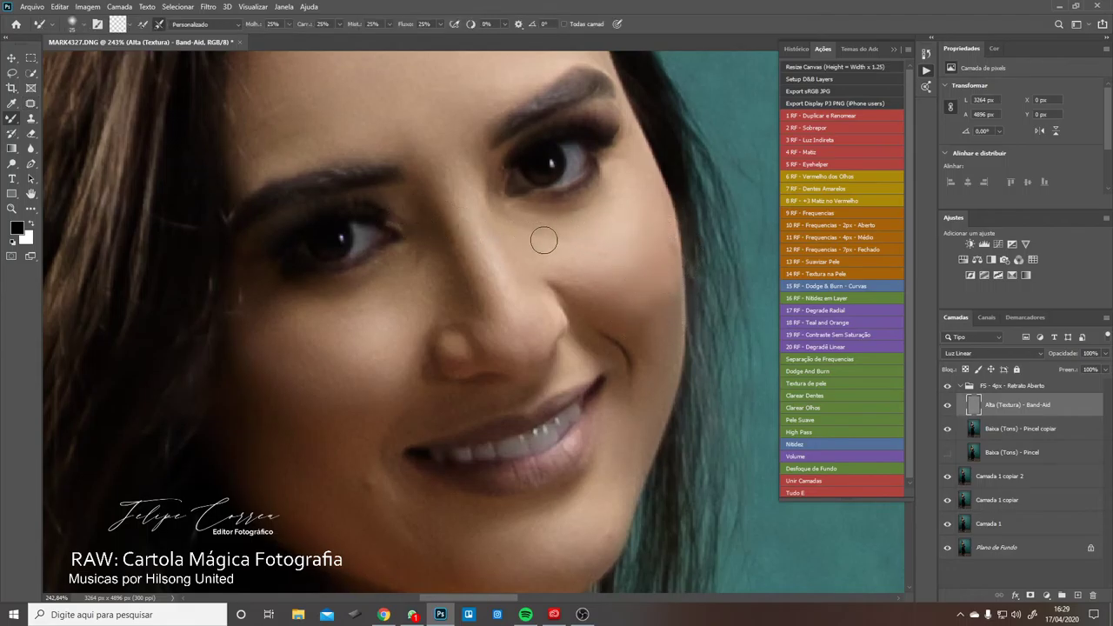
key(j)
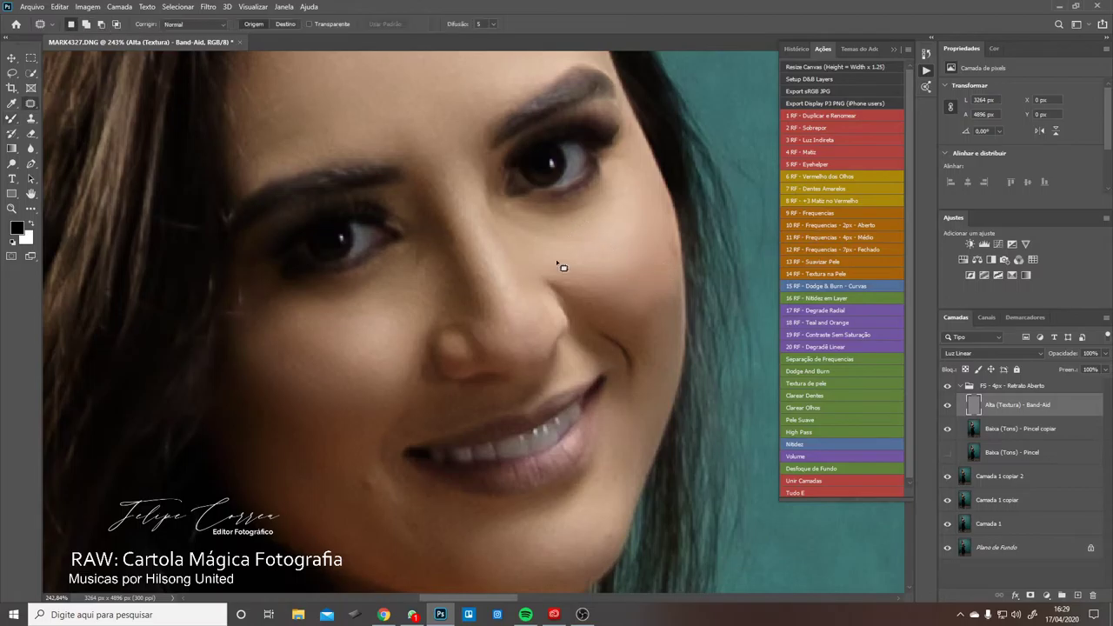
mouse_move(524, 228)
mouse_down()
mouse_move(596, 254)
mouse_move(614, 209)
mouse_move(549, 138)
mouse_move(522, 202)
mouse_up()
key(ctrl+d)
key(ctrl+d)
key(ctrl+d)
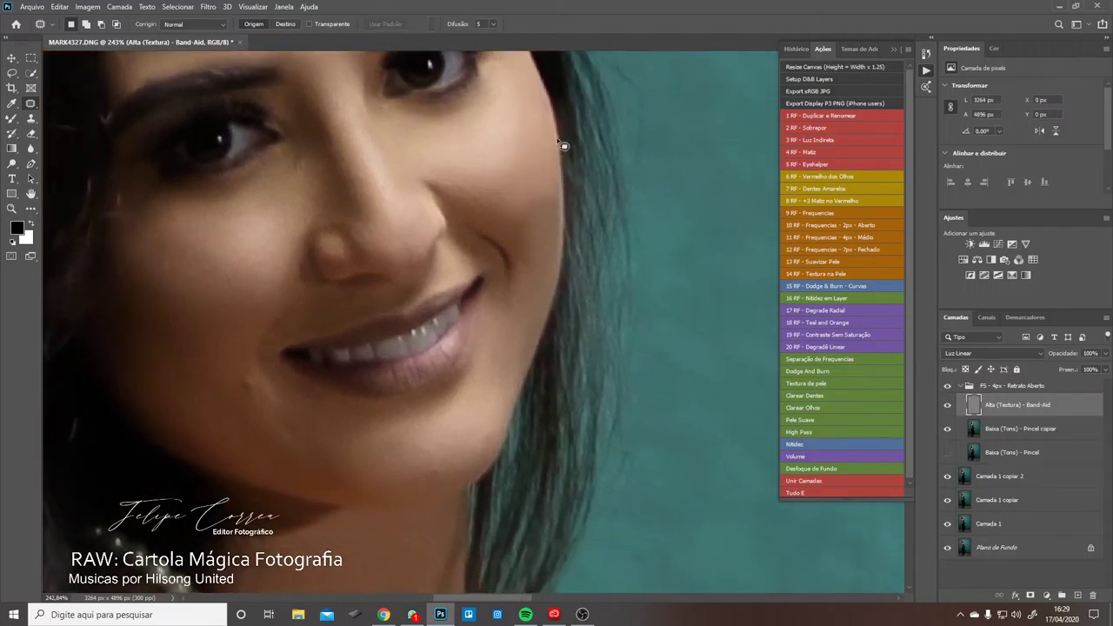
- Patch the small marks along the outer edge of the brighter-lit cheek
mouse_move(545, 158)
mouse_down()
mouse_move(524, 152)
mouse_move(520, 126)
mouse_move(513, 150)
mouse_up()
key(ctrl+d)
drag(512, 146, 540, 181)
key(ctrl+d)
- Patch the small blemishes on the chin and along the jawline below the lips
mouse_move(392, 367)
mouse_down()
mouse_move(469, 303)
mouse_move(526, 312)
mouse_move(580, 272)
mouse_move(590, 233)
mouse_up()
drag(589, 233, 548, 283)
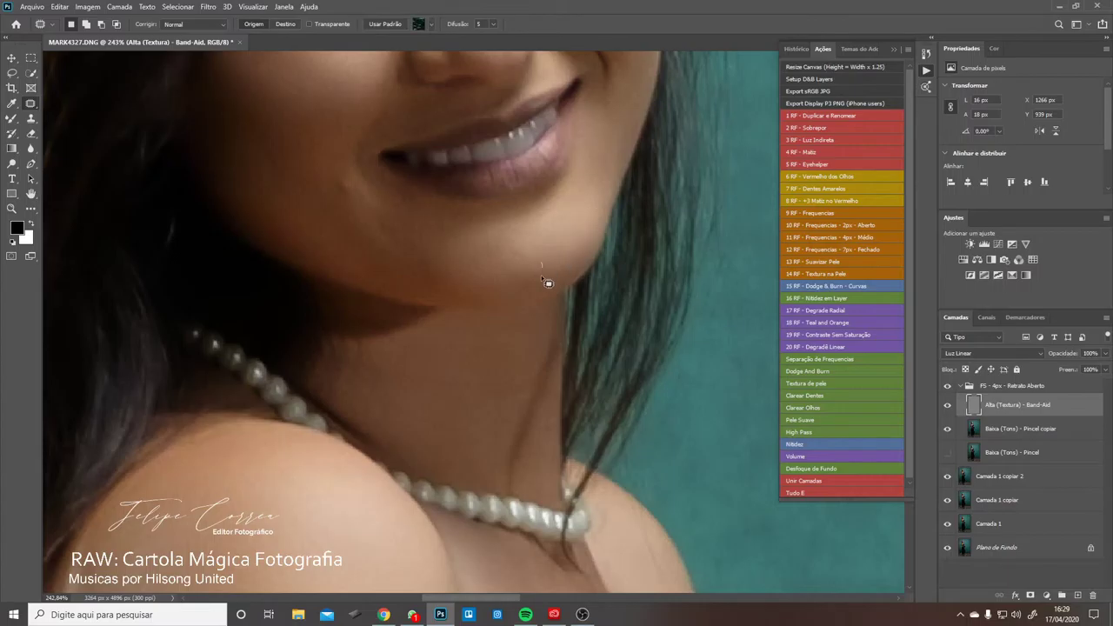
key(ctrl+d)
drag(520, 237, 527, 238)
mouse_move(517, 250)
mouse_down()
mouse_move(546, 228)
mouse_move(532, 225)
mouse_up()
key(ctrl+d)
drag(520, 237, 547, 229)
drag(504, 293, 543, 263)
key(ctrl+d)
- Patch the skin texture marks on the upper arm beside the lace bodice
drag(507, 313, 512, 249)
drag(503, 351, 514, 239)
scroll(514, 238, down, 2)
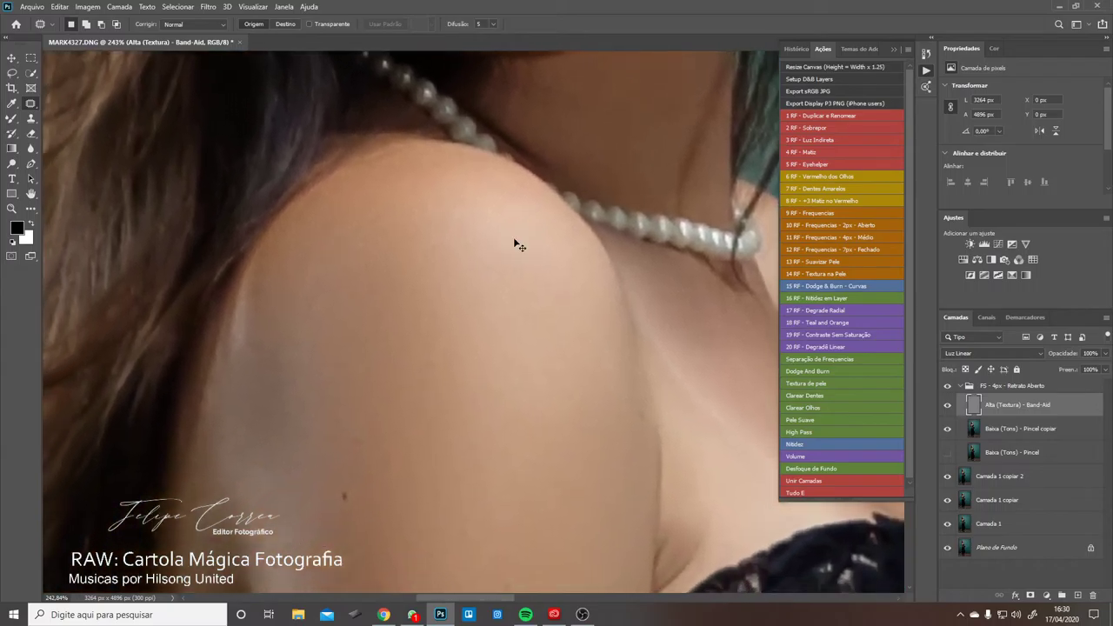
drag(376, 320, 413, 231)
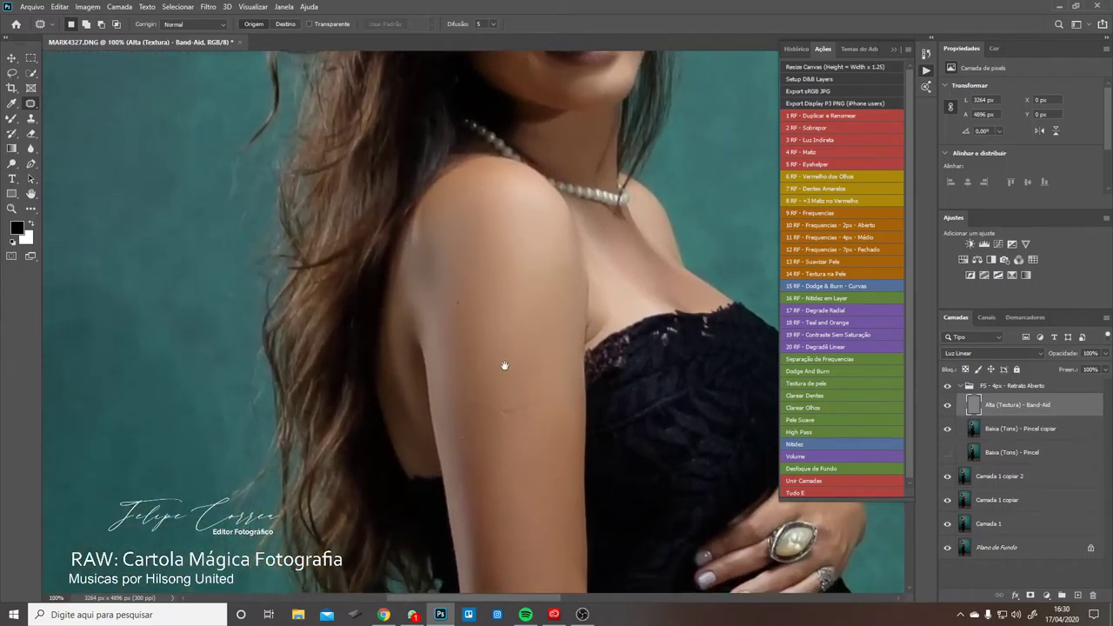
scroll(505, 366, up, 2)
mouse_move(504, 338)
mouse_down()
mouse_move(504, 318)
mouse_move(462, 342)
mouse_up()
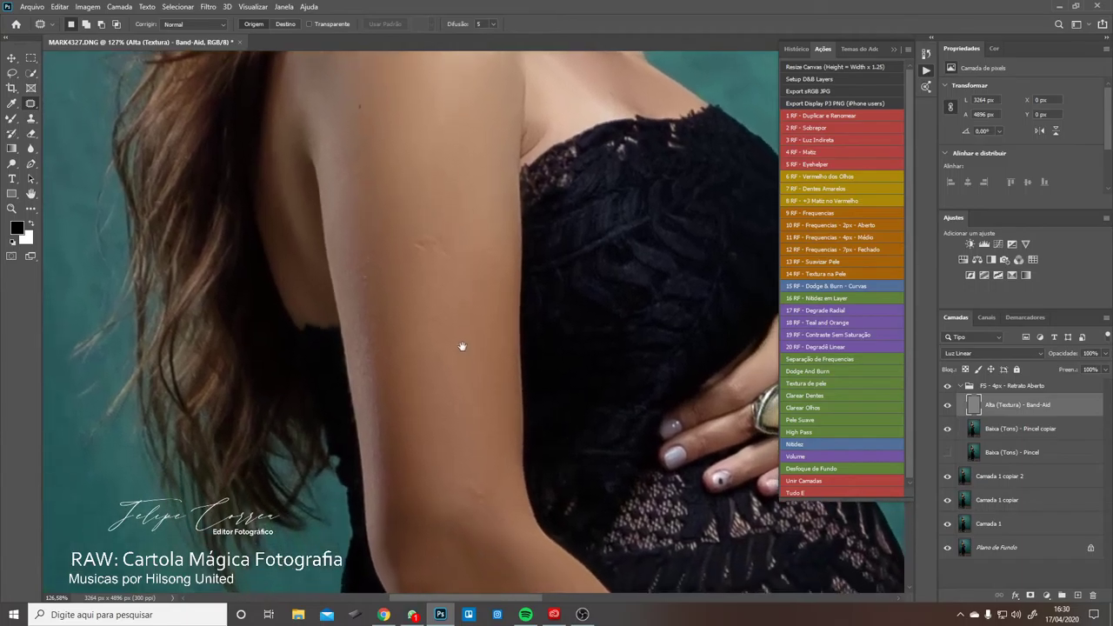
mouse_move(435, 286)
mouse_down()
mouse_move(461, 280)
mouse_move(462, 298)
mouse_move(489, 307)
mouse_up()
mouse_move(497, 302)
mouse_down()
mouse_move(500, 330)
mouse_move(479, 311)
mouse_up()
mouse_move(481, 325)
mouse_down()
mouse_move(491, 285)
mouse_move(437, 368)
mouse_up()
drag(454, 301, 418, 337)
drag(449, 323, 479, 293)
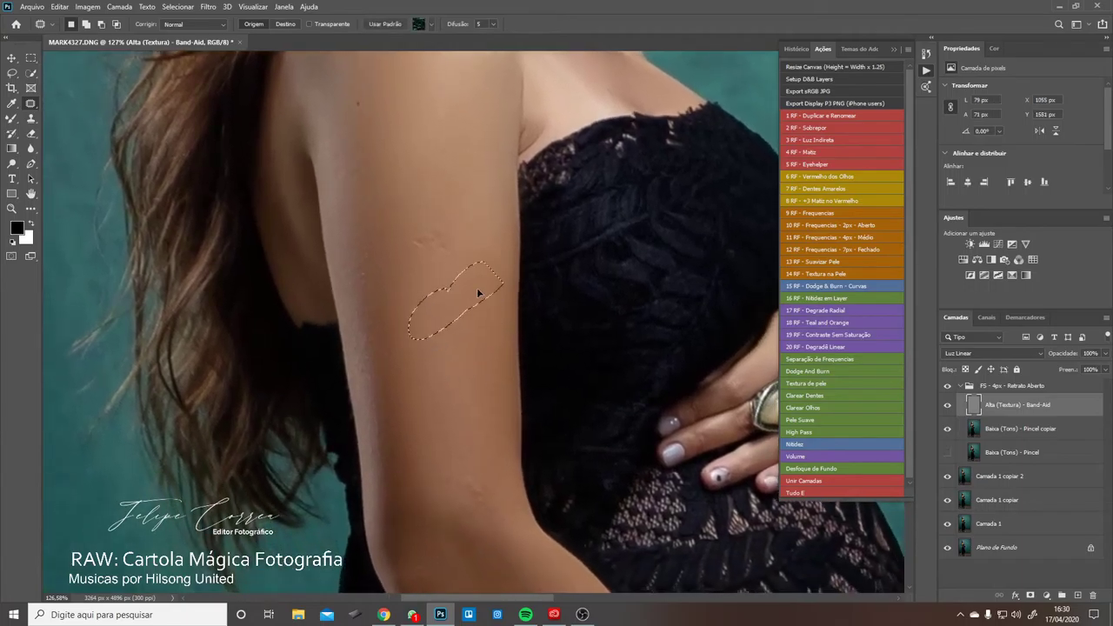
key(ctrl+d)
- Patch the crease and small marks on the inner elbow of the same arm
drag(477, 407, 485, 320)
scroll(499, 373, up, 1)
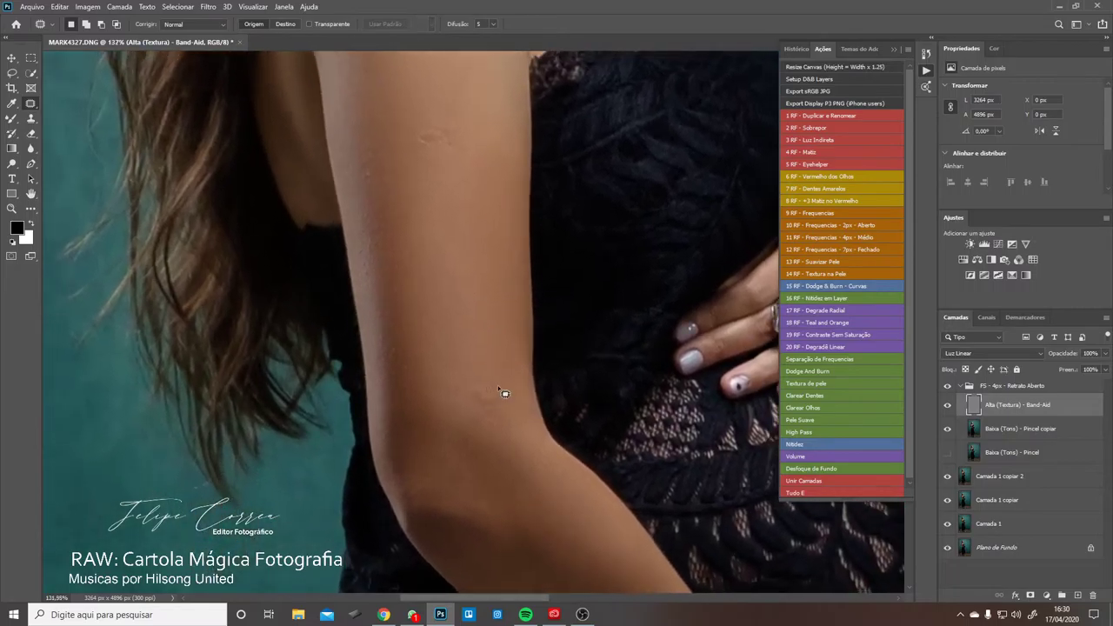
mouse_move(503, 393)
mouse_down()
mouse_move(488, 384)
mouse_move(506, 422)
mouse_move(468, 397)
mouse_up()
drag(496, 420, 417, 304)
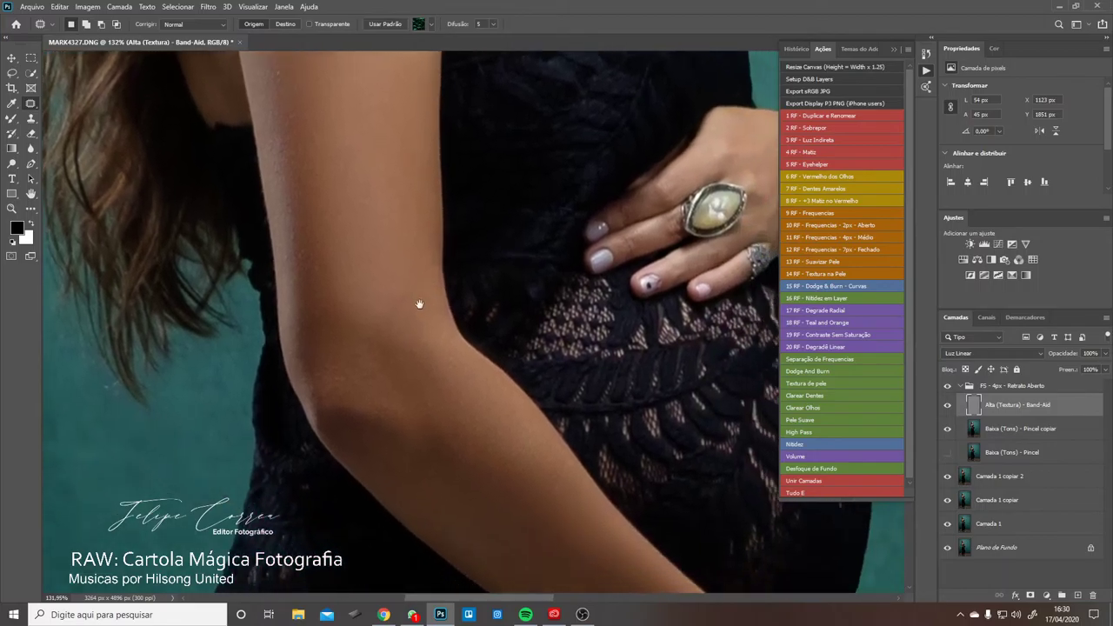
key(ctrl+d)
mouse_move(351, 280)
mouse_down()
mouse_move(343, 296)
mouse_move(374, 334)
mouse_up()
key(ctrl+d)
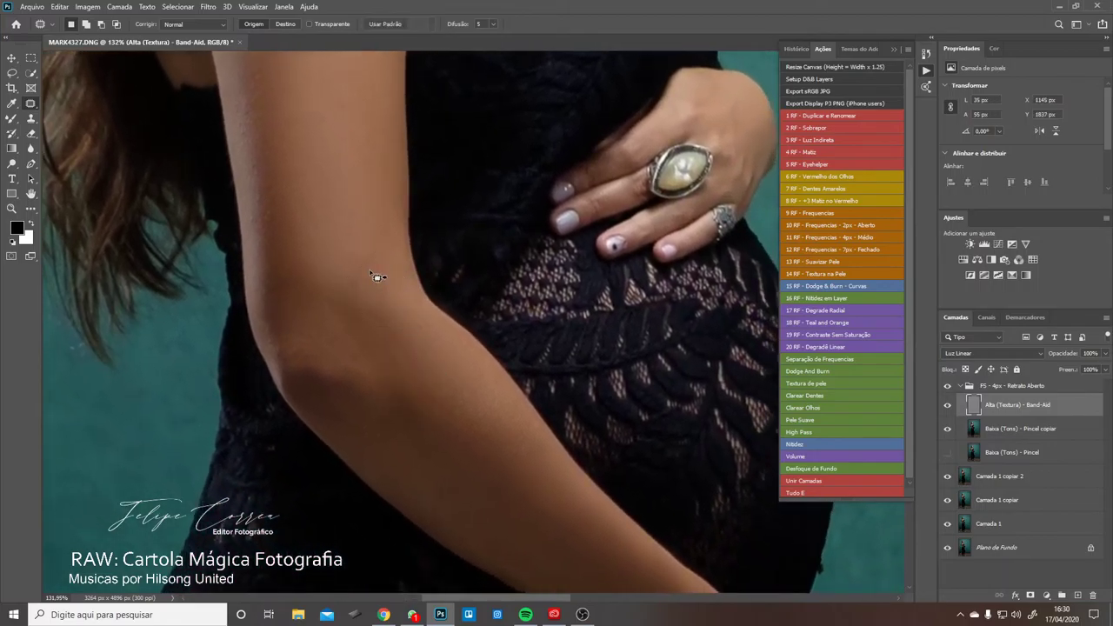
- Patch the remaining texture marks on the forearm below the elbow and clear the selection
mouse_move(501, 432)
mouse_down()
mouse_move(442, 366)
mouse_move(356, 337)
mouse_up()
drag(421, 326, 438, 372)
key(ctrl+d)
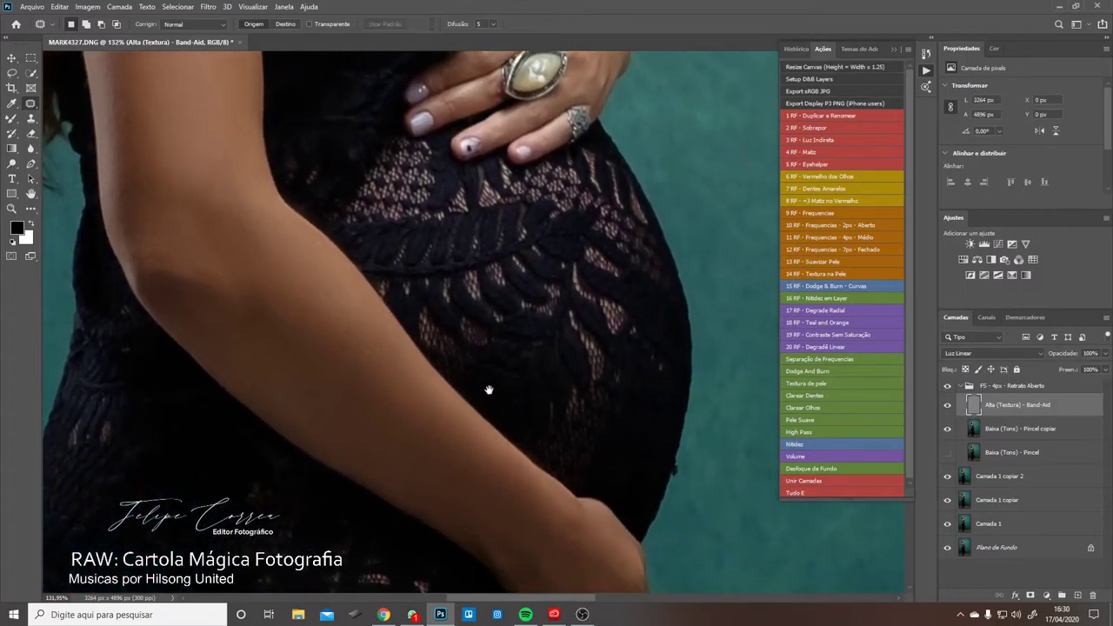
drag(515, 477, 527, 522)
scroll(592, 385, up, 1)
- Patch the lines and texture marks on the back of the hand above the large oval ring
drag(487, 217, 519, 486)
drag(425, 354, 429, 354)
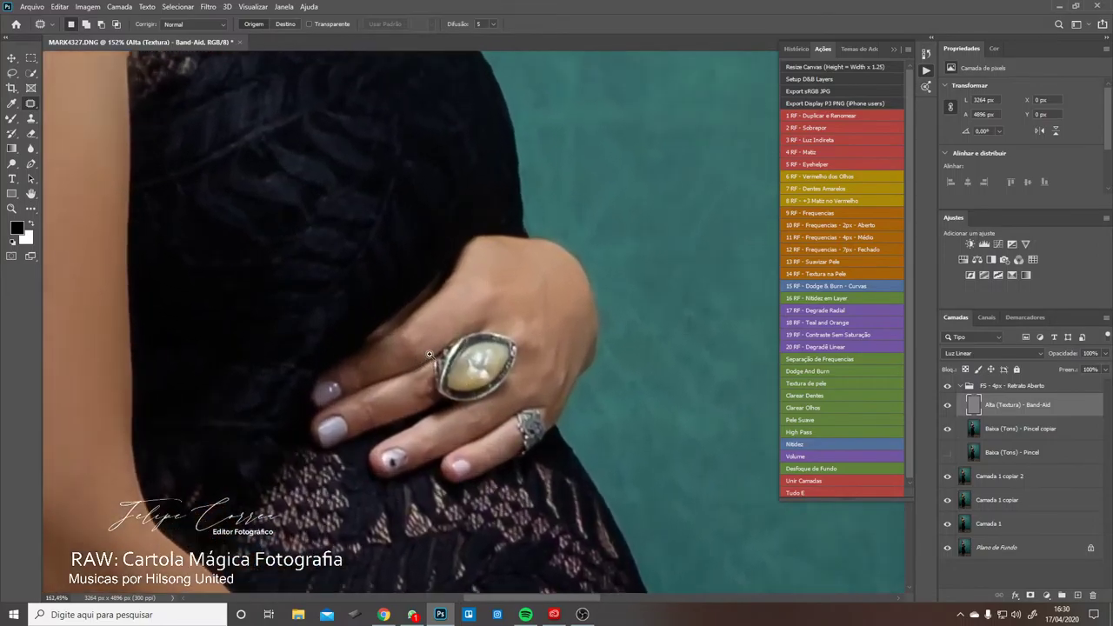
scroll(430, 354, up, 5)
drag(593, 251, 601, 247)
drag(566, 248, 627, 237)
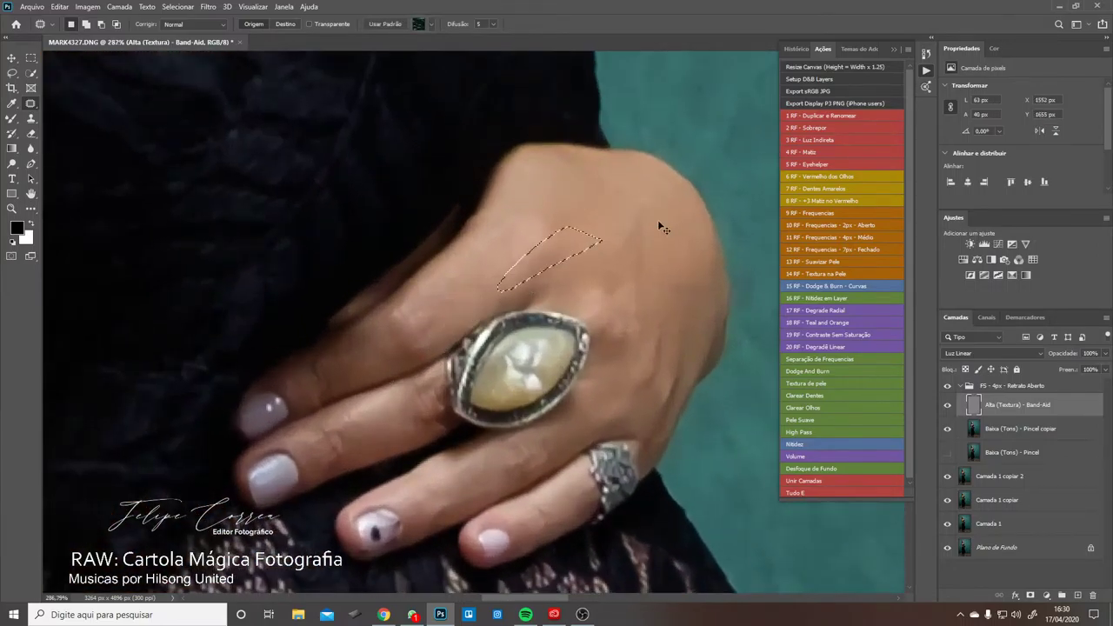
mouse_move(648, 195)
mouse_down()
mouse_move(676, 226)
mouse_move(706, 230)
mouse_move(609, 236)
mouse_move(654, 280)
mouse_move(653, 253)
mouse_up()
key(ctrl+d)
key(ctrl+d)
scroll(664, 266, down, 3)
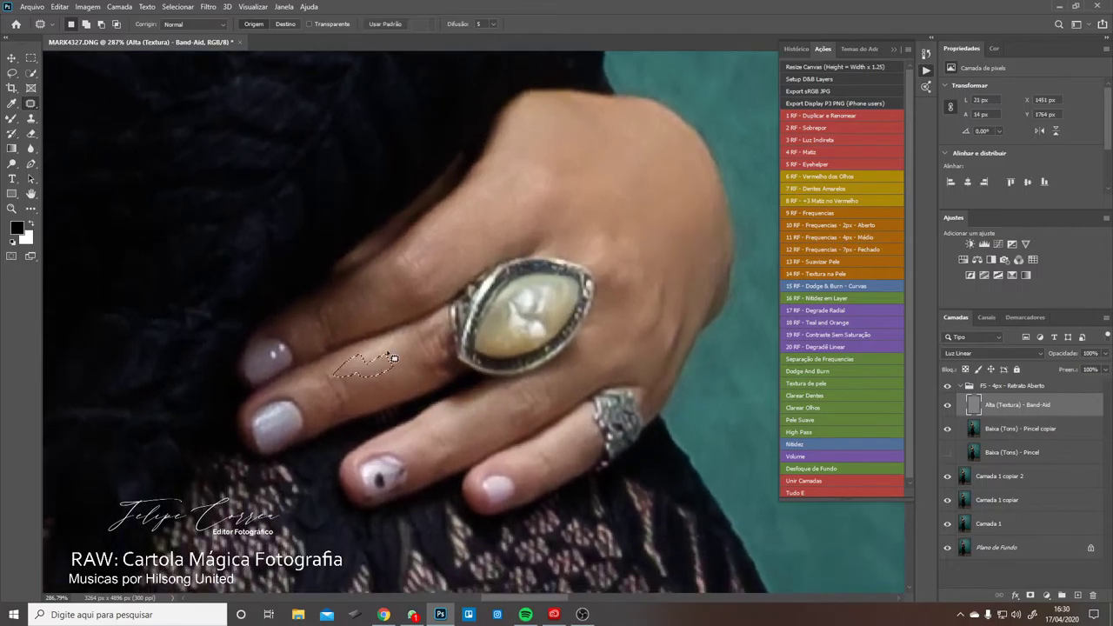
- Patch the skin creases on the fingers beside the large oval ring and clear the selection
drag(454, 236, 453, 206)
drag(447, 224, 570, 210)
key(ctrl+d)
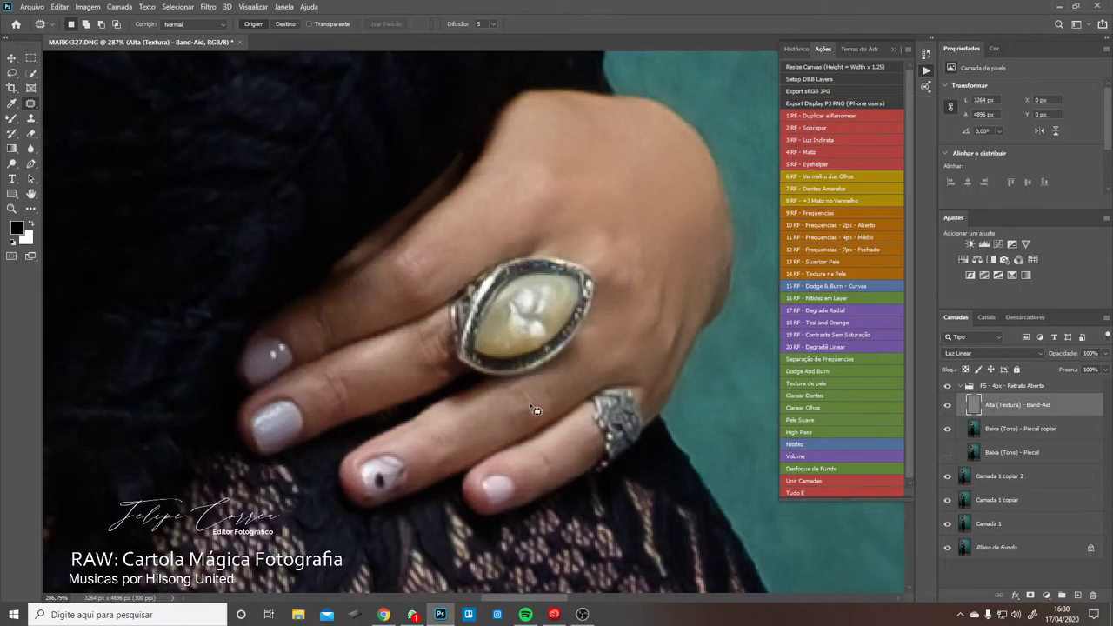
- Patch the rough skin texture on the raised heel of the foot beside the dress hem
key(ctrl+minus)
key(ctrl+minus)
key(ctrl+minus)
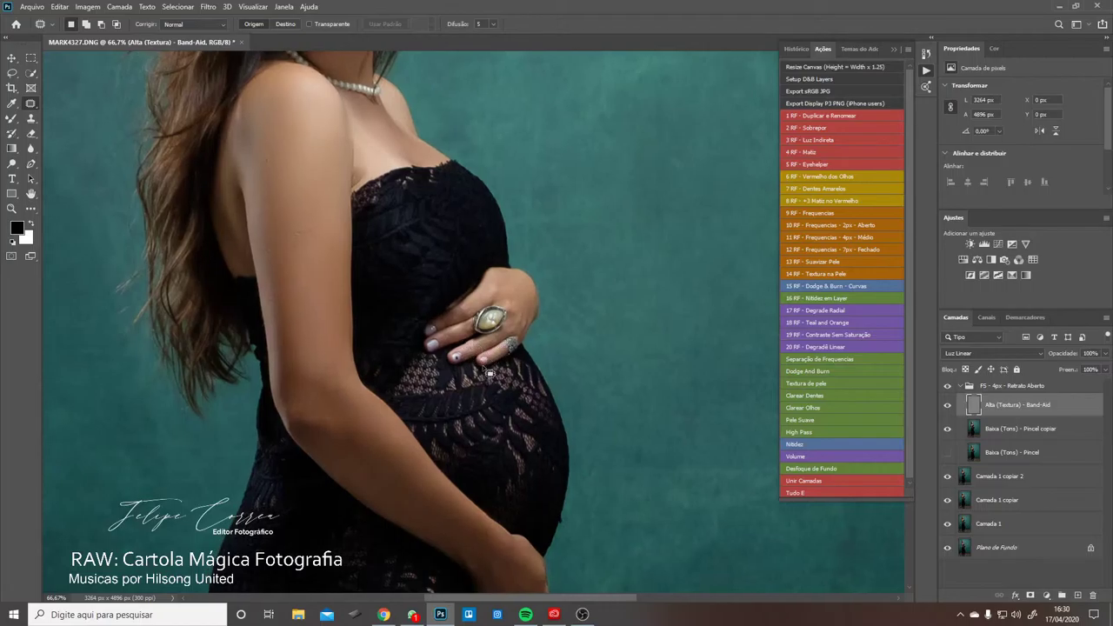
drag(453, 539, 510, 353)
drag(489, 535, 525, 290)
scroll(522, 348, down, 10)
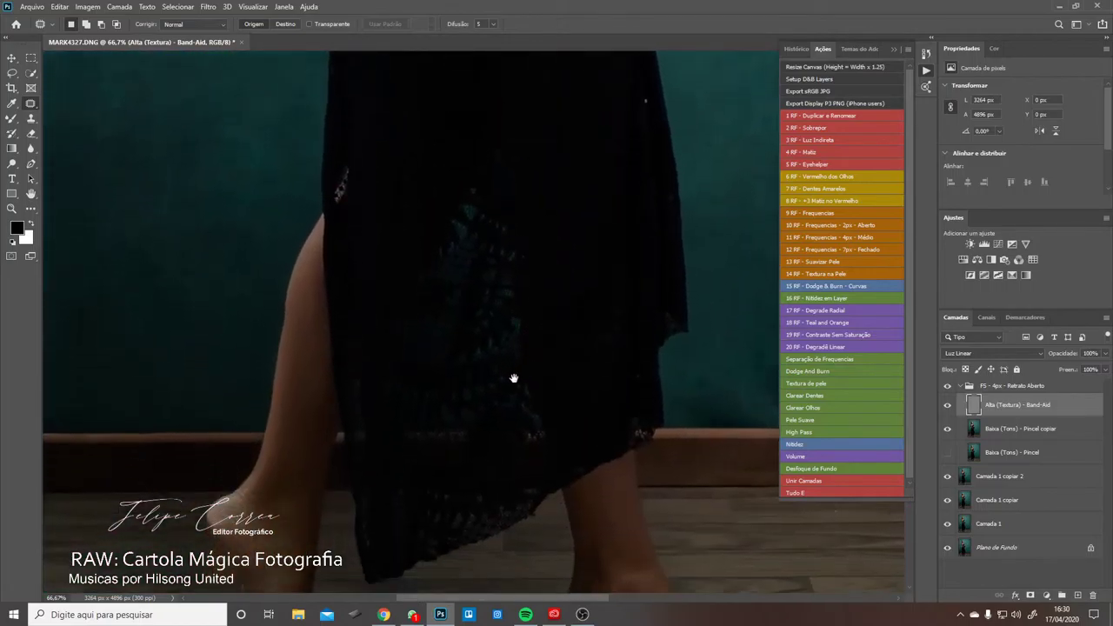
scroll(417, 334, left, 2)
scroll(369, 327, up, 3)
scroll(421, 352, down, 3)
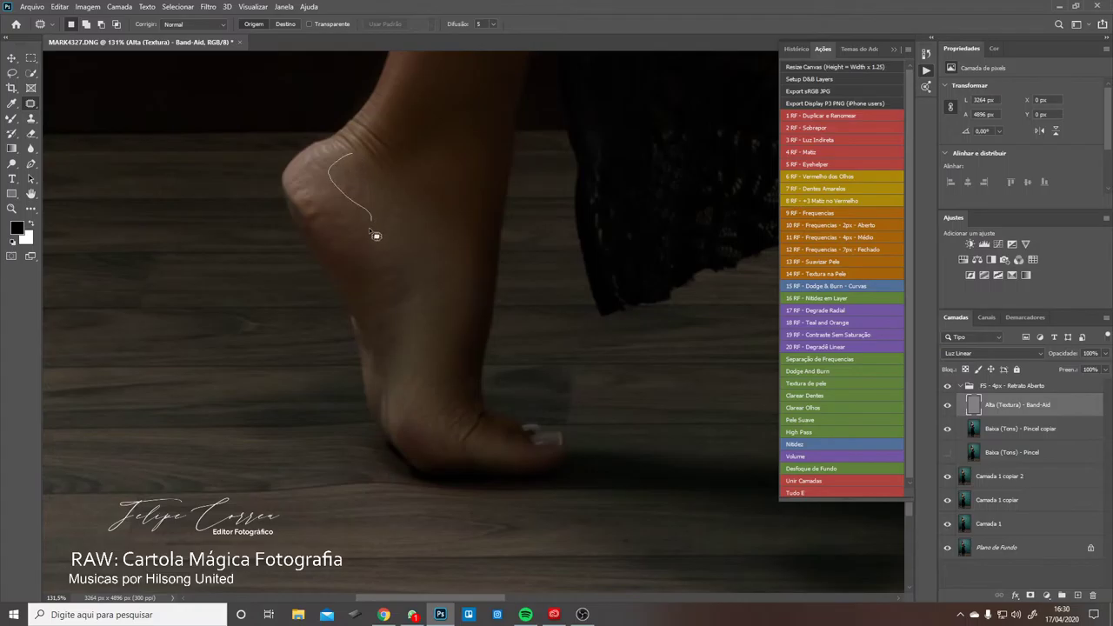
- Patch the skin texture flaws on the raised heel and sole of the back foot on the Alta (Textura) - Band-Aid layer
mouse_move(369, 228)
mouse_down()
mouse_move(392, 214)
mouse_move(337, 171)
mouse_move(387, 209)
mouse_move(376, 211)
mouse_move(435, 243)
mouse_move(393, 191)
mouse_up()
key(ctrl+d)
key(ctrl+d)
drag(409, 222, 415, 246)
key(ctrl+d)
mouse_move(350, 204)
mouse_down()
mouse_move(345, 254)
mouse_move(353, 207)
mouse_up()
drag(355, 233, 384, 267)
key(ctrl+d)
drag(399, 226, 400, 233)
drag(399, 291, 401, 332)
key(ctrl+d)
mouse_move(300, 206)
mouse_down()
mouse_move(307, 190)
mouse_move(342, 255)
mouse_up()
key(ctrl+d)
- Patch the skin texture flaws on the ankle and instep of the front foot
drag(510, 304, 261, 223)
drag(619, 262, 270, 304)
drag(505, 243, 419, 164)
drag(526, 311, 507, 294)
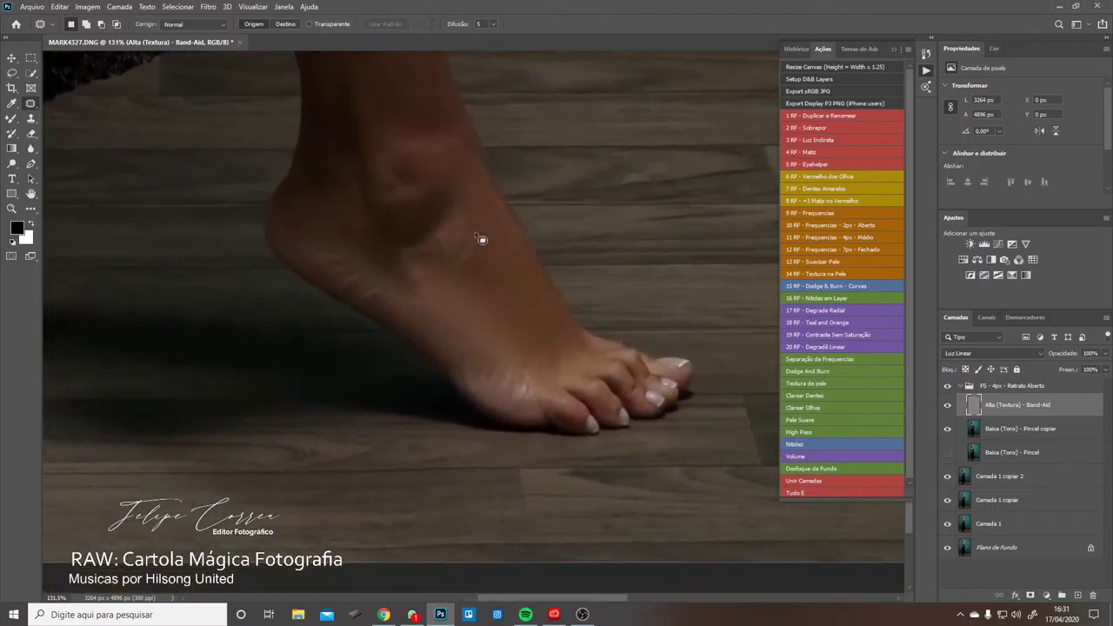
drag(485, 242, 485, 247)
key(ctrl+d)
drag(484, 255, 487, 290)
mouse_move(491, 300)
mouse_down()
mouse_move(486, 266)
mouse_move(444, 243)
mouse_up()
key(ctrl+d)
key(ctrl+d)
- Collapse the FS - 4px - Retrato Aberto group and compare the whole photo with the group hidden and shown
scroll(452, 267, down, 4)
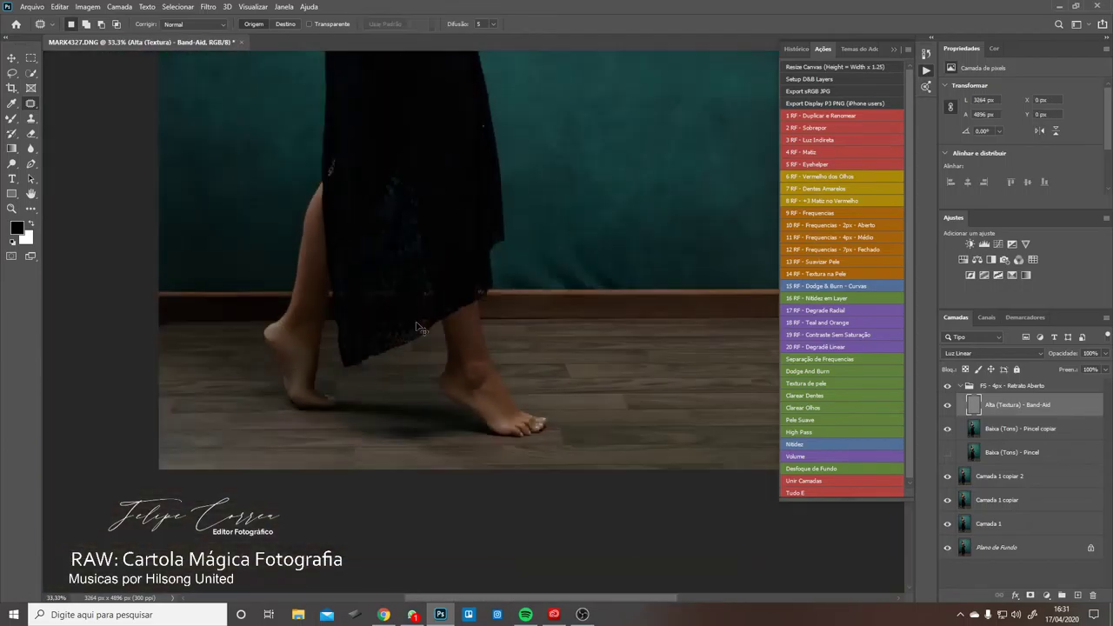
scroll(420, 328, down, 2)
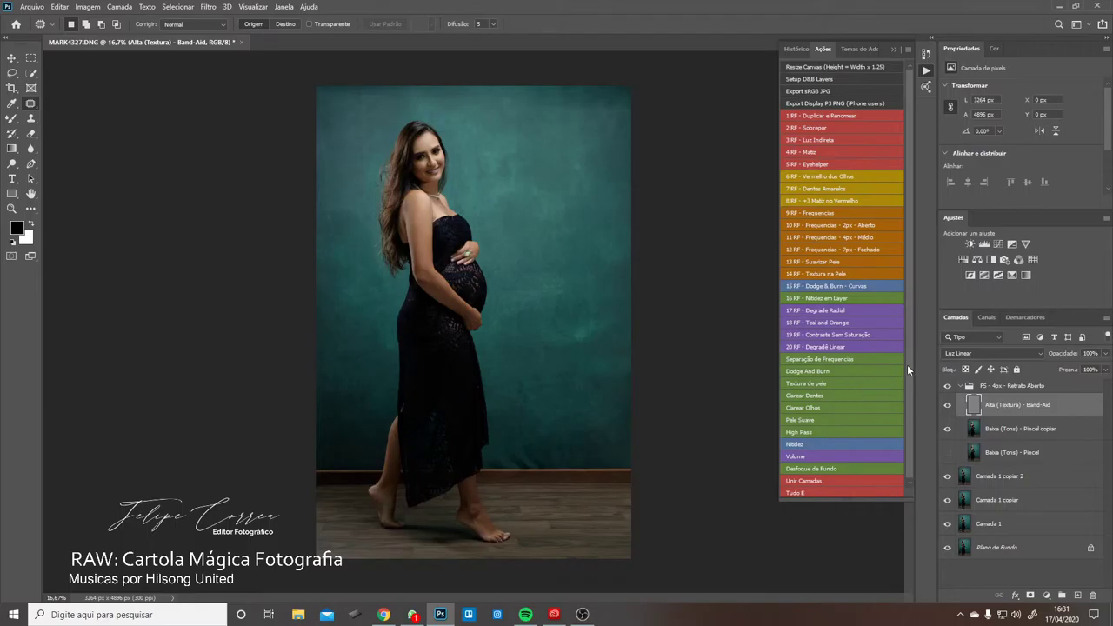
click(953, 390)
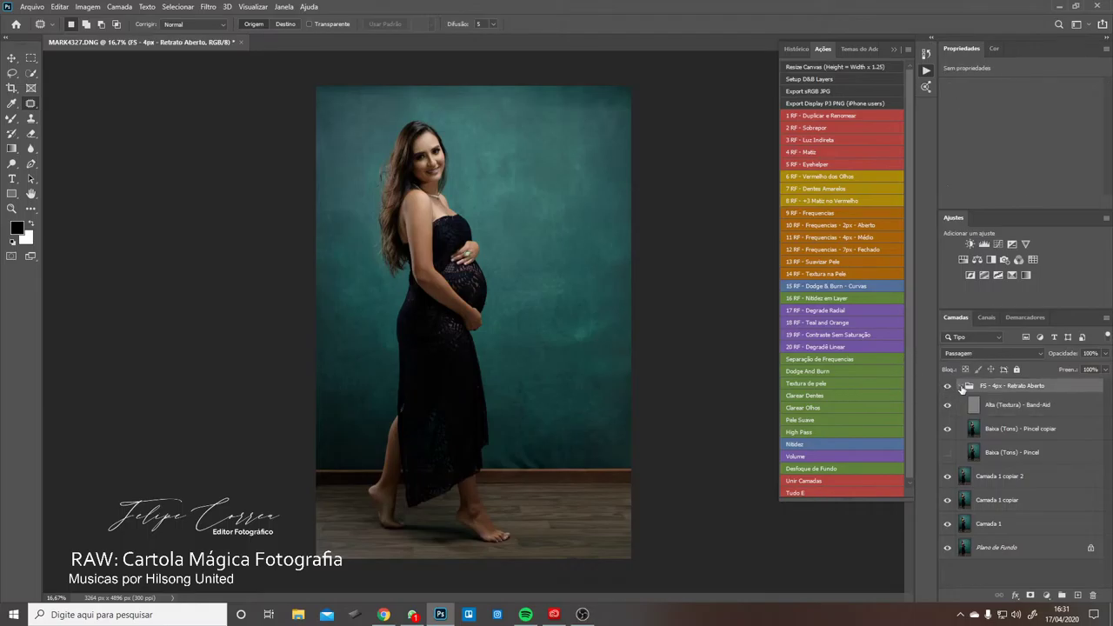
click(961, 388)
click(950, 388)
click(950, 387)
click(951, 387)
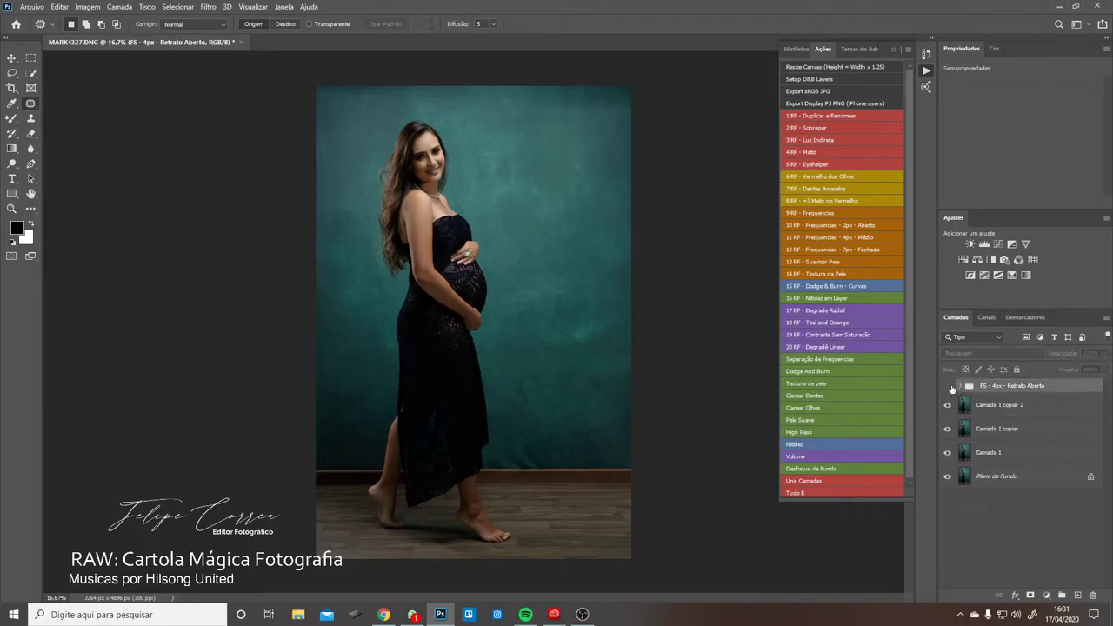
click(948, 388)
click(949, 388)
click(950, 388)
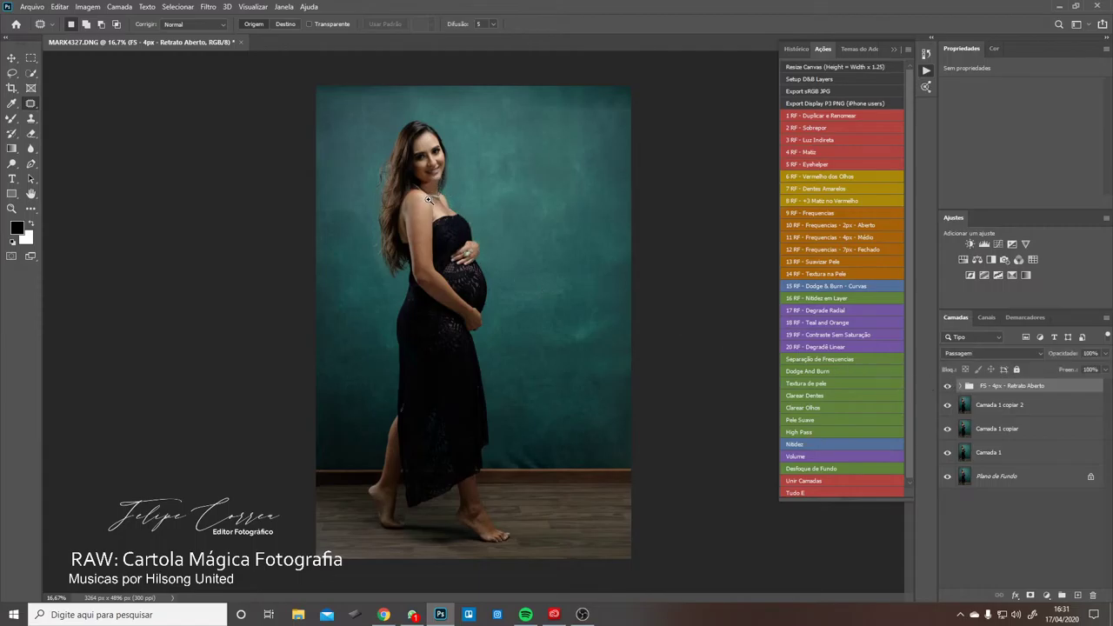
- Save the layered image as MARK4327.psd in the Gestante 4 folder with maximized compatibility
drag(429, 200, 507, 233)
drag(468, 201, 452, 300)
key(ctrl+shift+s)
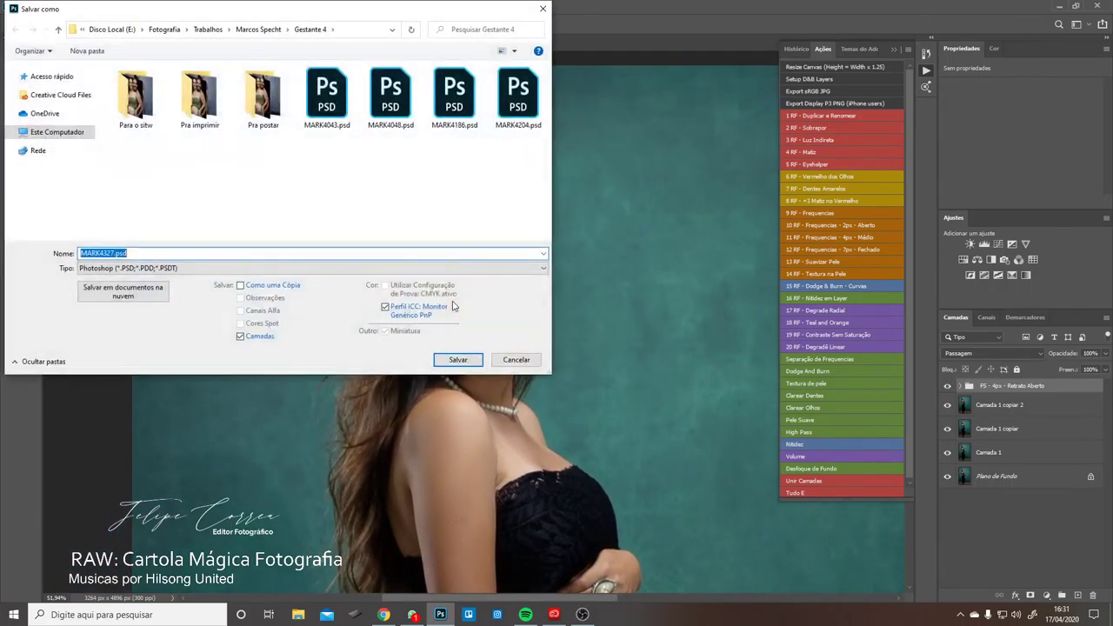
key(Return)
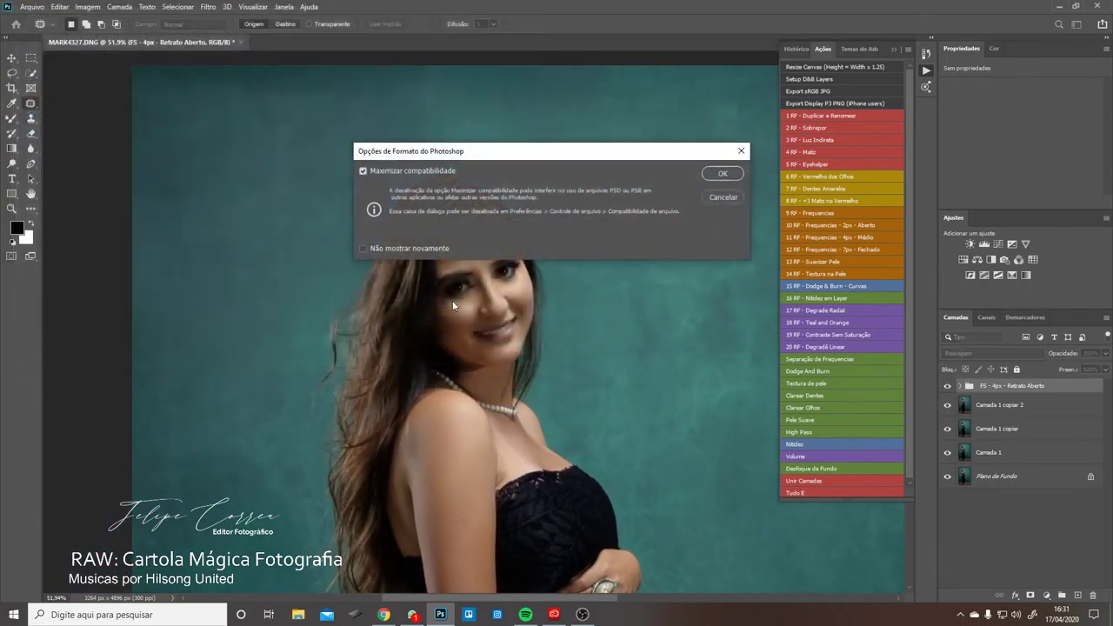
key(Return)
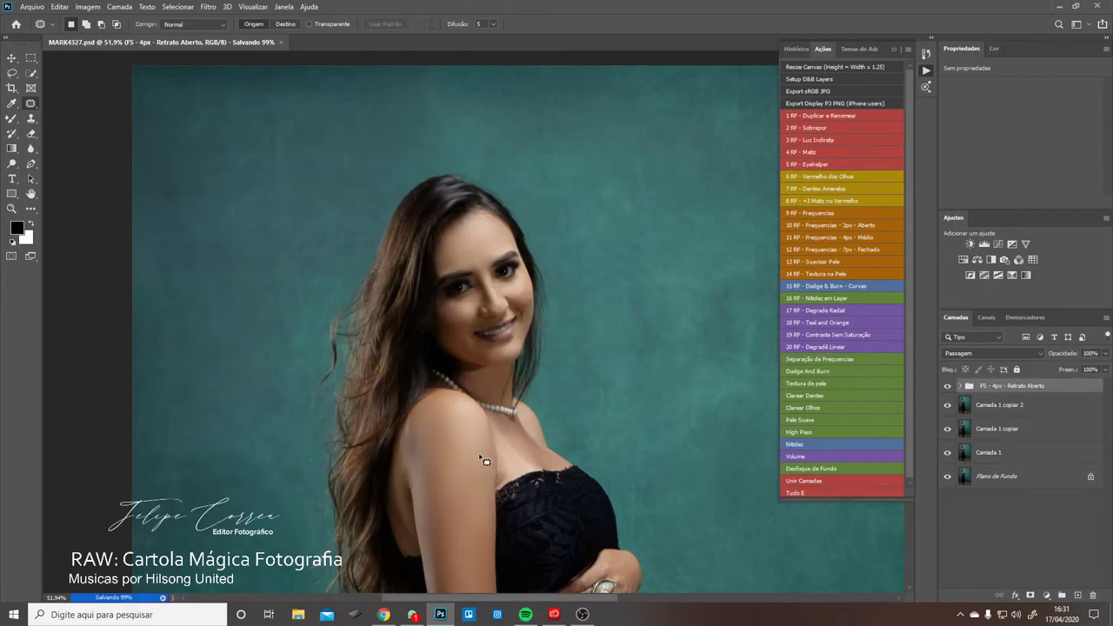
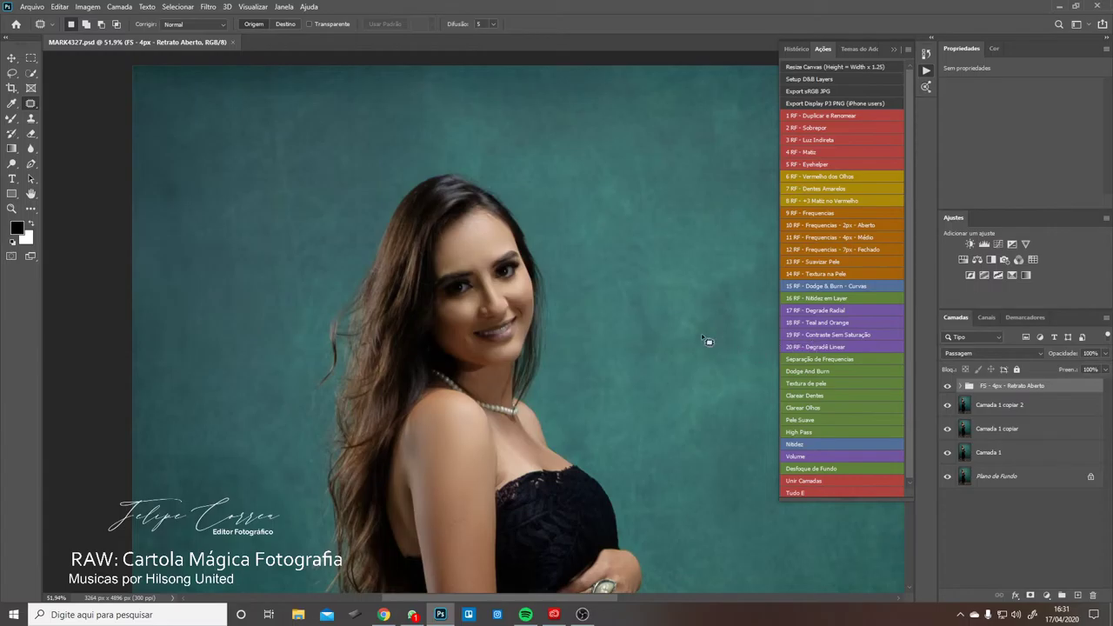
- Stamp all visible layers into a new top layer and run the Setup D&B Layers action in full-screen view
key(ctrl+alt+shift+e)
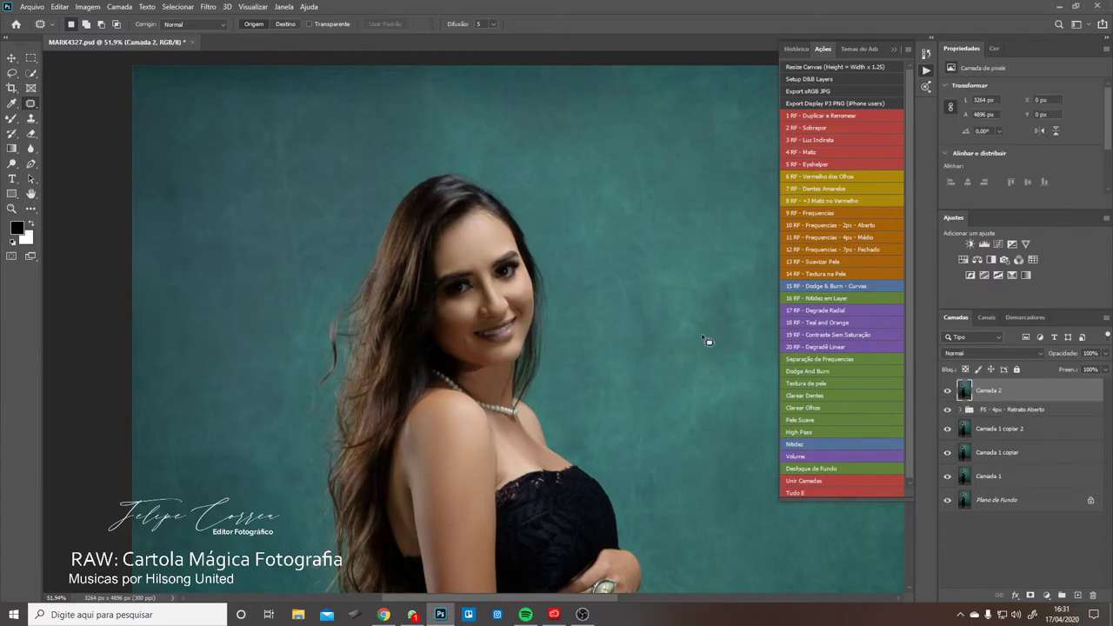
key(f)
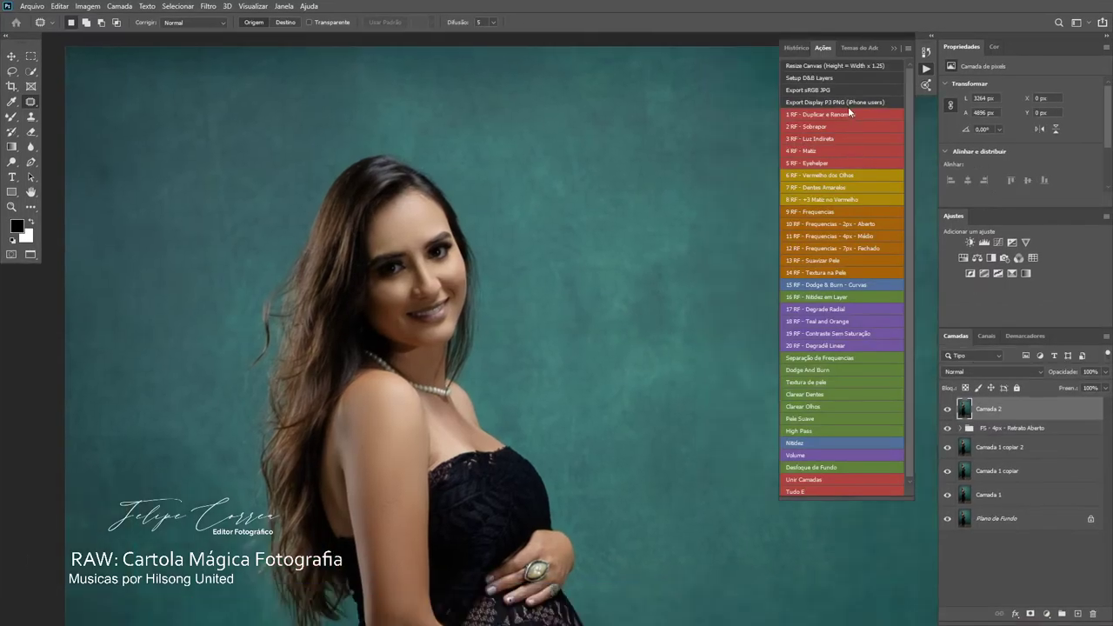
click(812, 79)
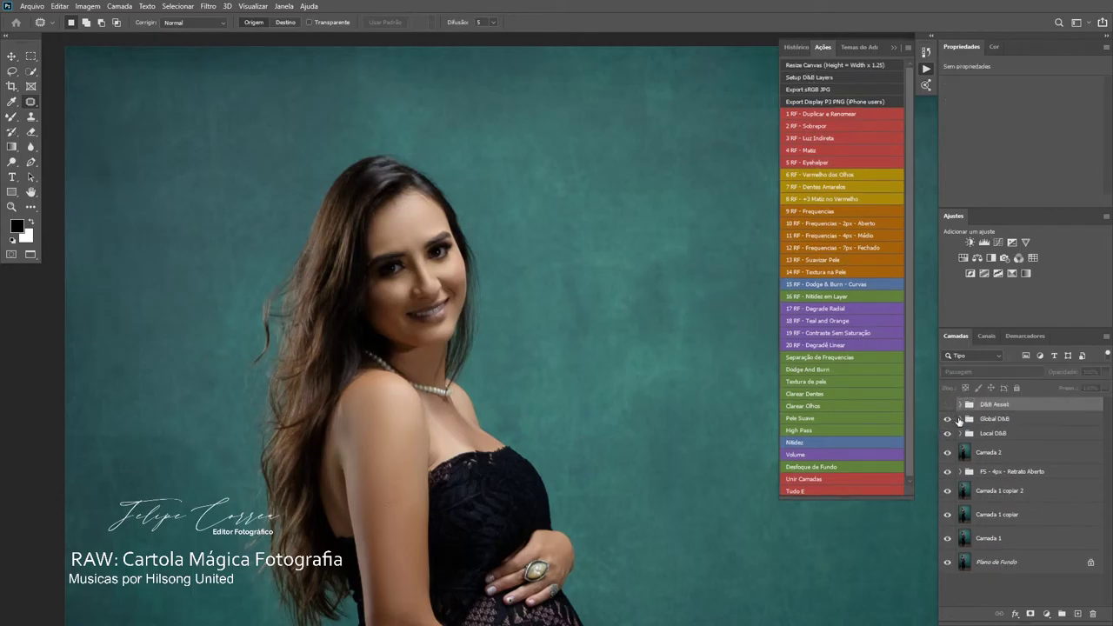
- Show the D&B Assist group, expand the Global D&B group and target the Global Dodge layer mask
click(960, 419)
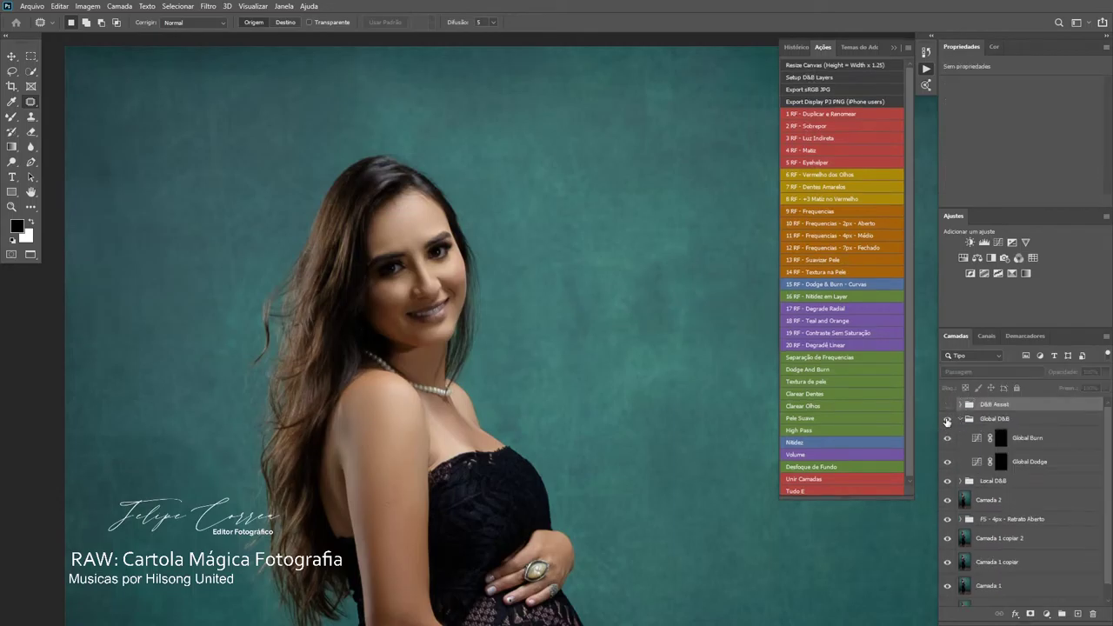
click(948, 404)
click(960, 420)
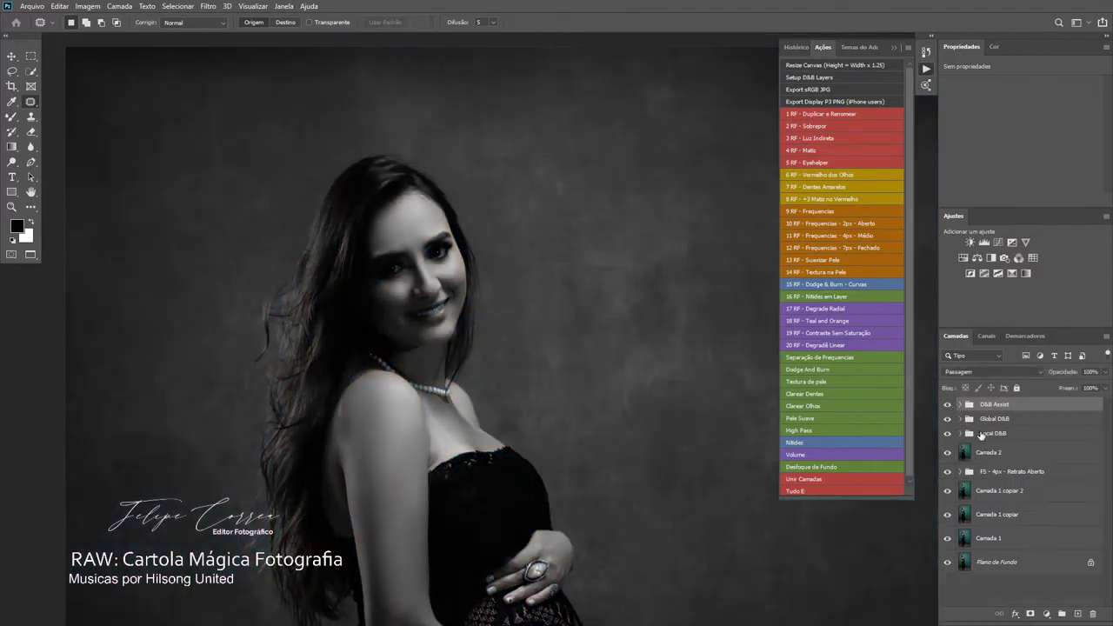
click(969, 423)
click(961, 419)
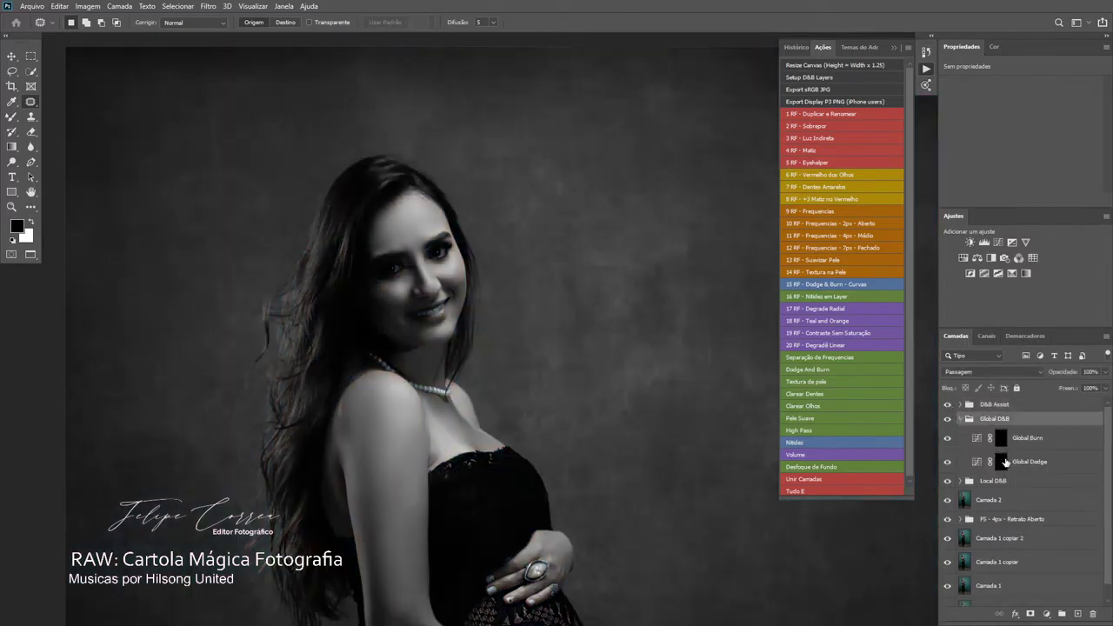
click(1001, 461)
- Lighten the woman's forehead by painting white on the Global Dodge mask with a soft Brush at 5% flow
key(x)
key(b)
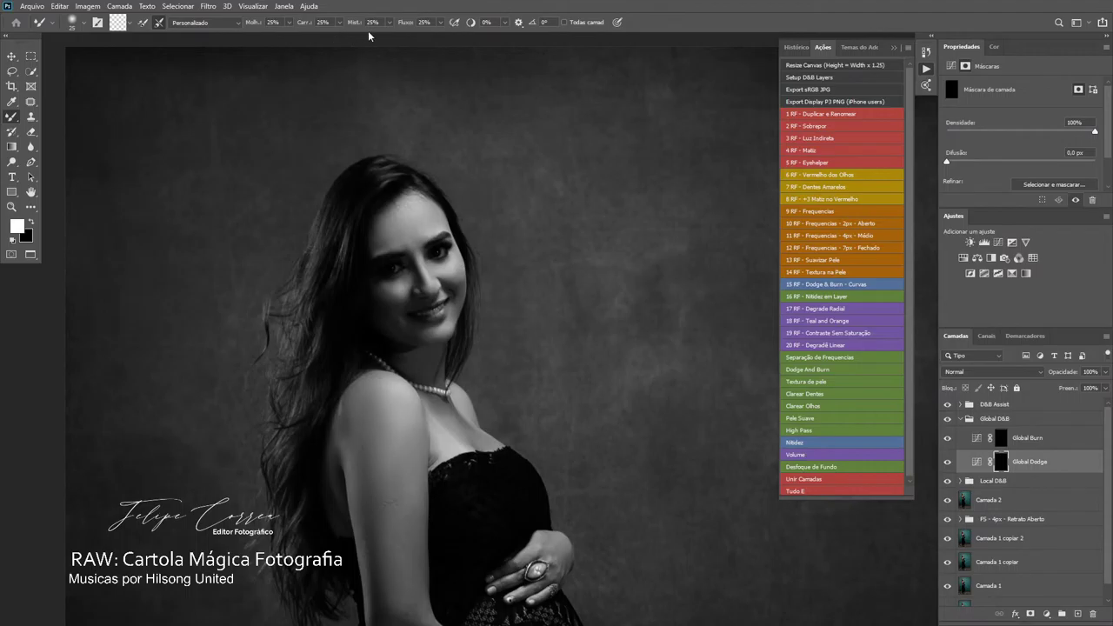
key(shift+b)
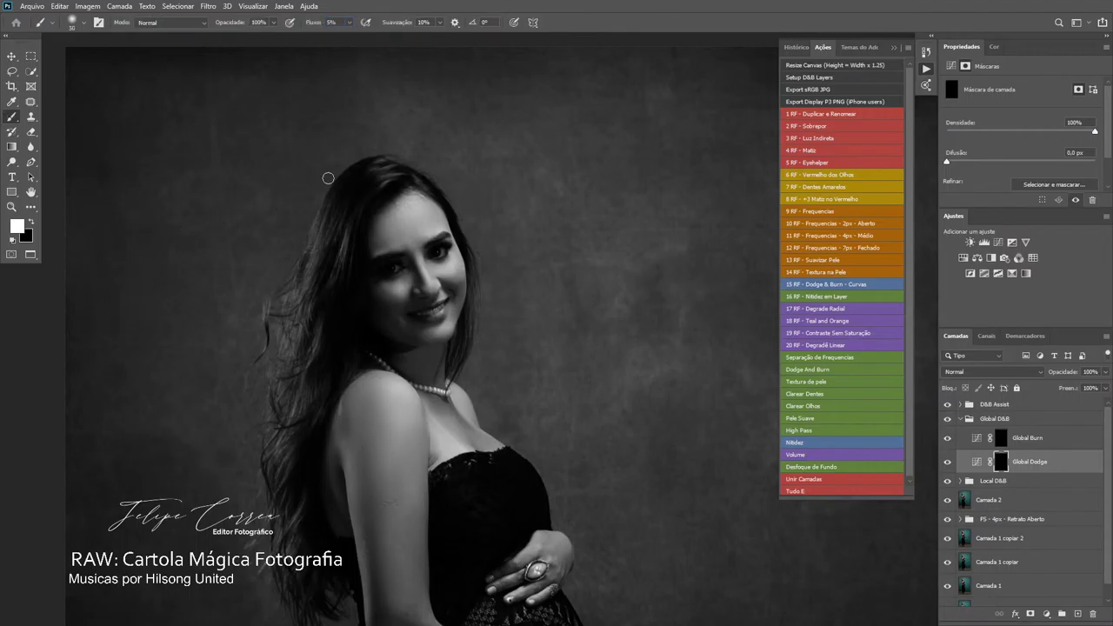
scroll(394, 228, up, 2)
drag(446, 233, 449, 189)
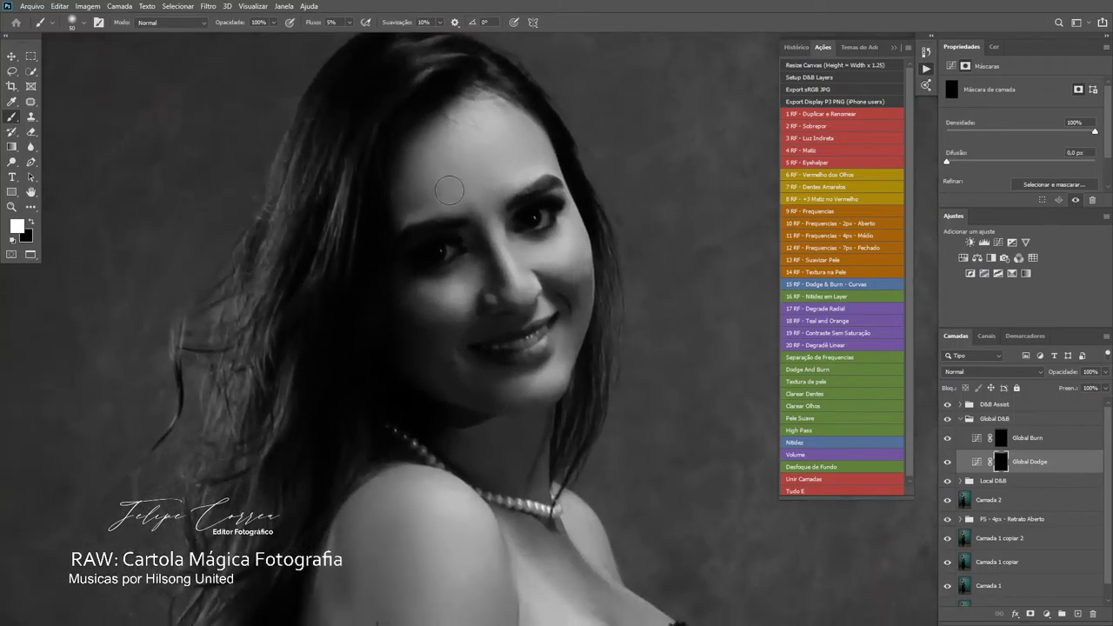
key(bracketleft)
mouse_move(495, 127)
mouse_down()
mouse_move(457, 177)
mouse_move(443, 160)
mouse_move(470, 139)
mouse_move(429, 170)
mouse_move(437, 190)
mouse_move(413, 197)
mouse_move(423, 173)
mouse_move(413, 199)
mouse_up()
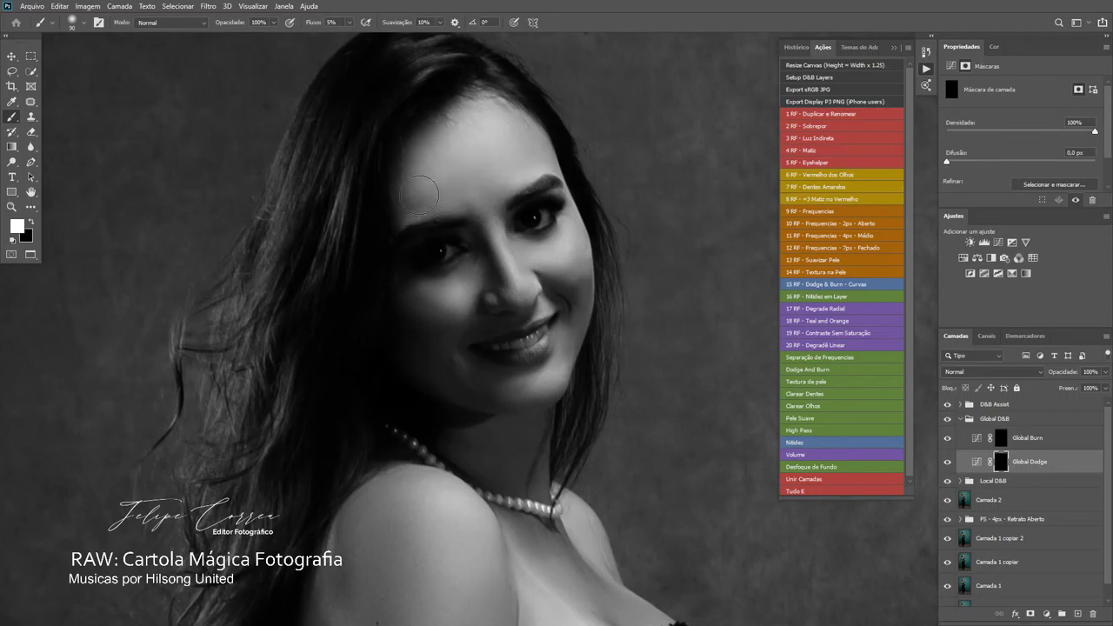
key(bracketright)
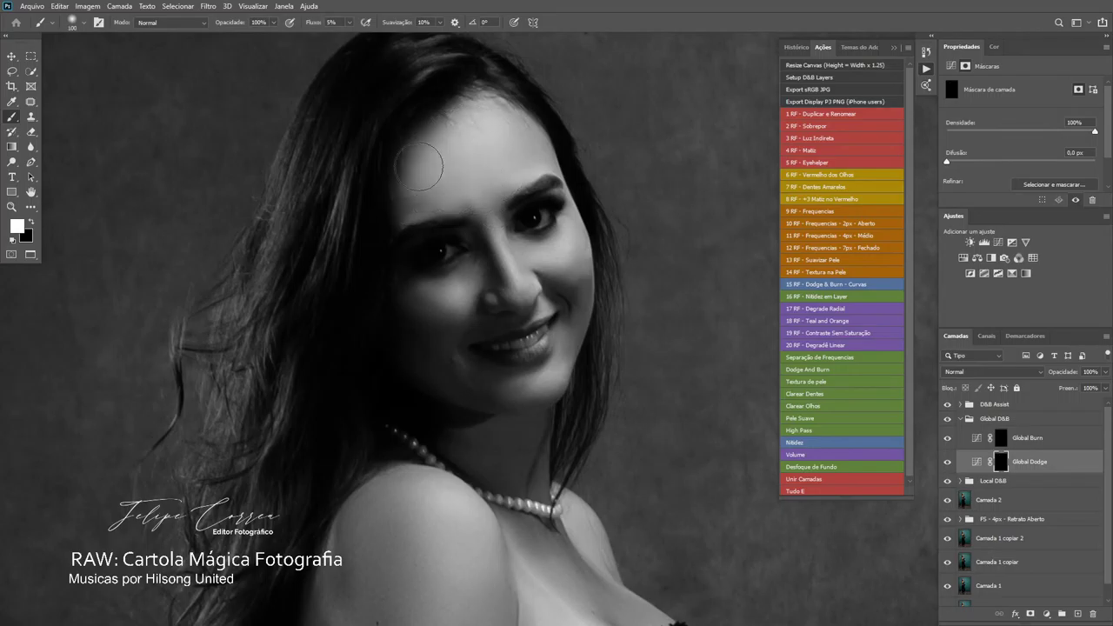
- Lighten the bridge and tip of the nose on the Global Dodge mask with a brush reduced to about 40 px
scroll(487, 227, up, 2)
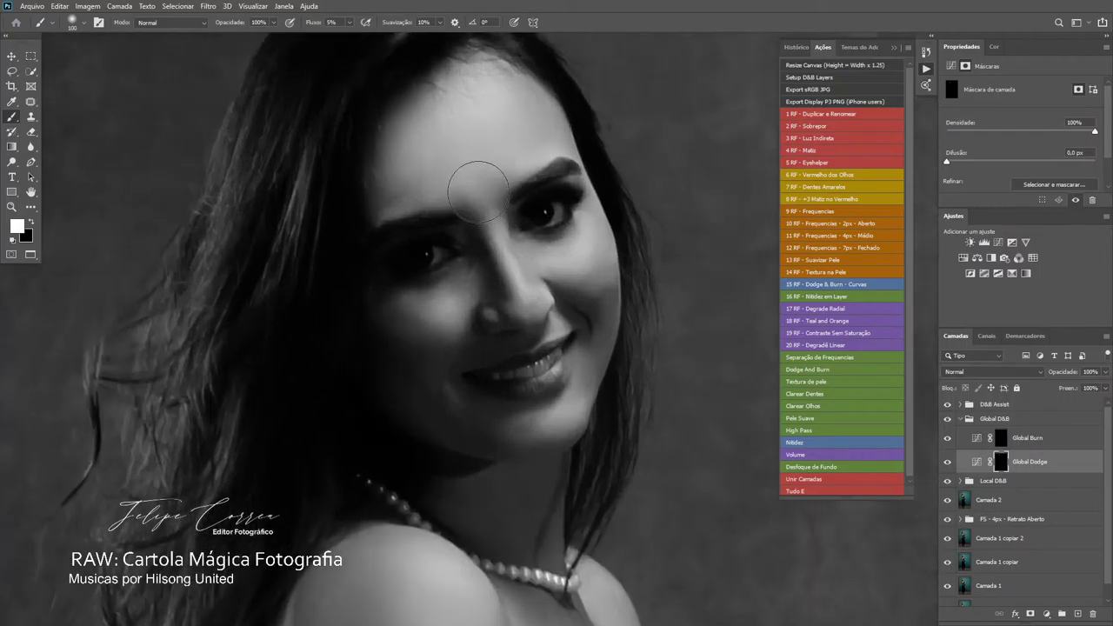
key(bracketleft)
key(bracketleft)
key(bracketleft)
key(bracketleft)
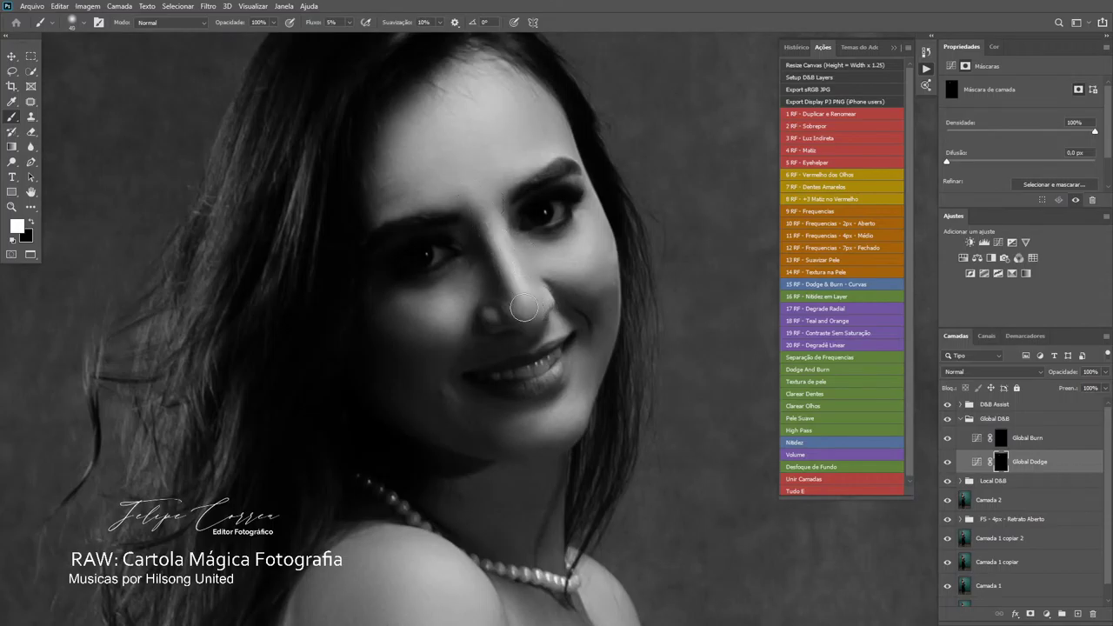
- Lighten the cheeks, the under-eye areas and the skin around the mouth and chin on the Global Dodge mask
key(bracketleft)
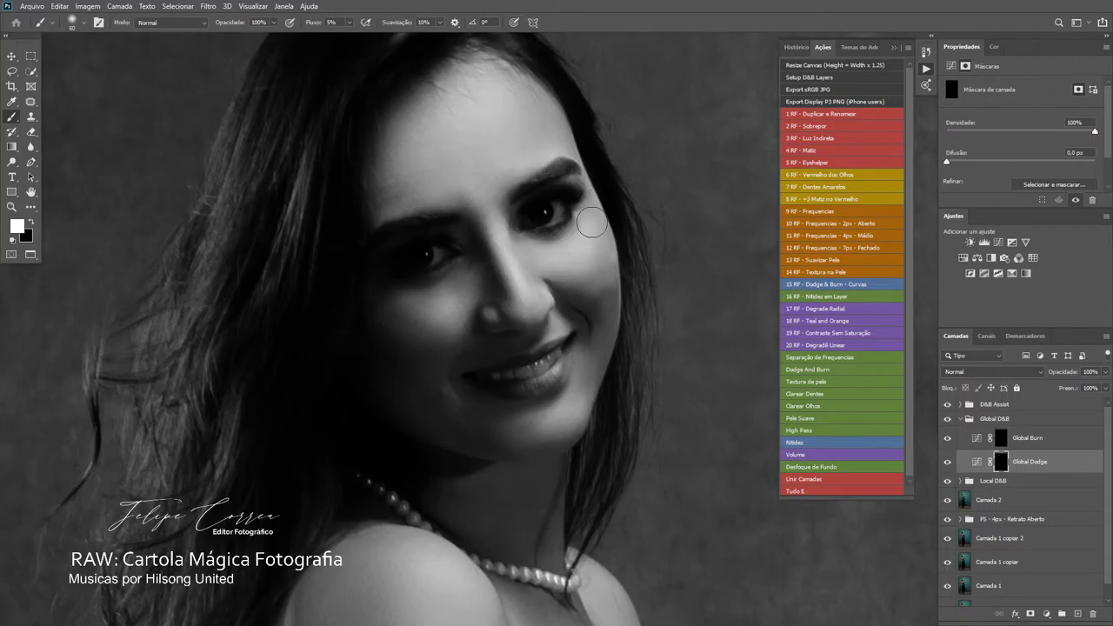
key(bracketleft)
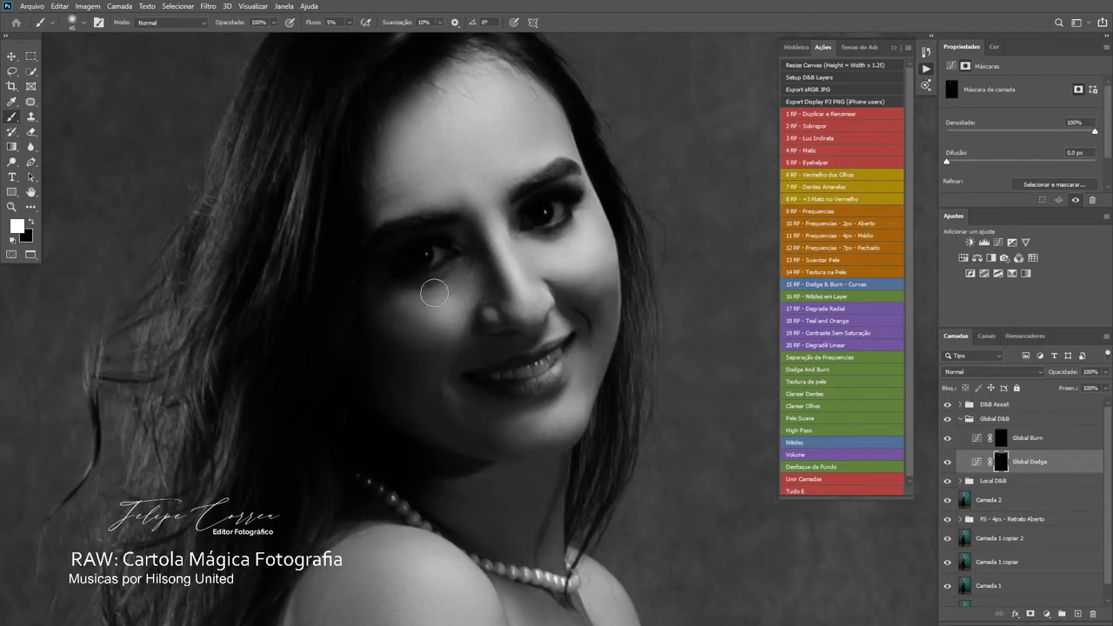
key(bracketright)
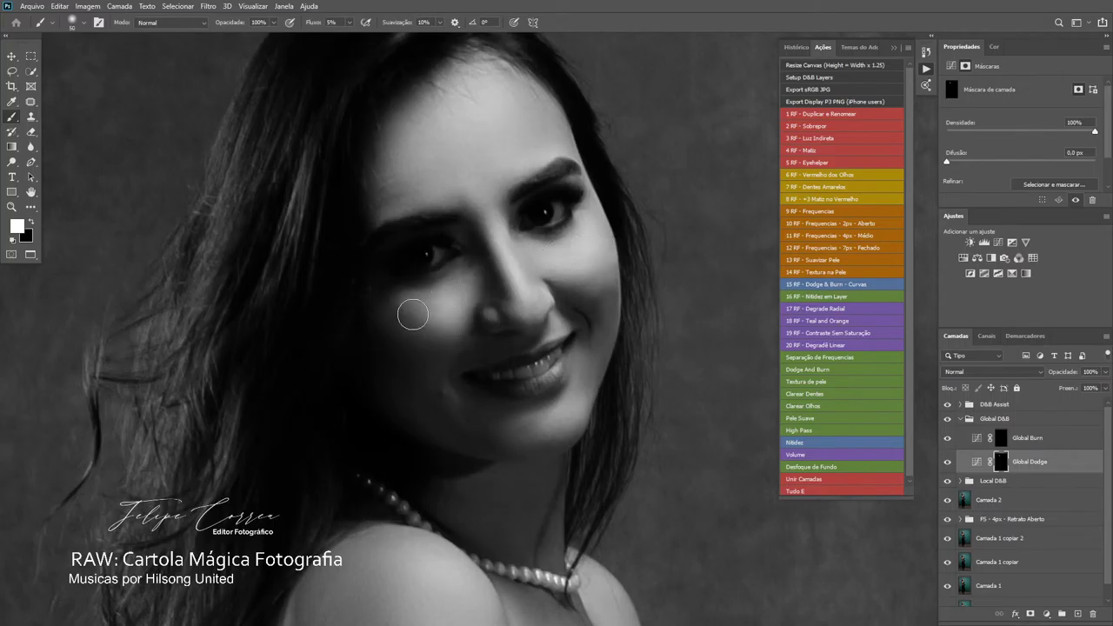
key(bracketleft)
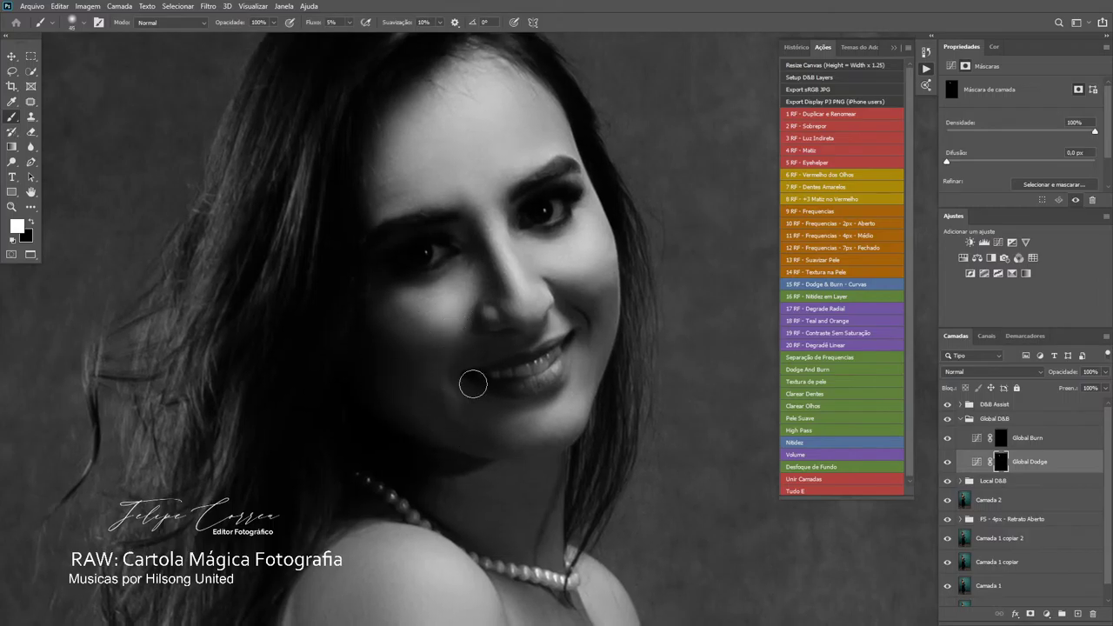
key(bracketleft)
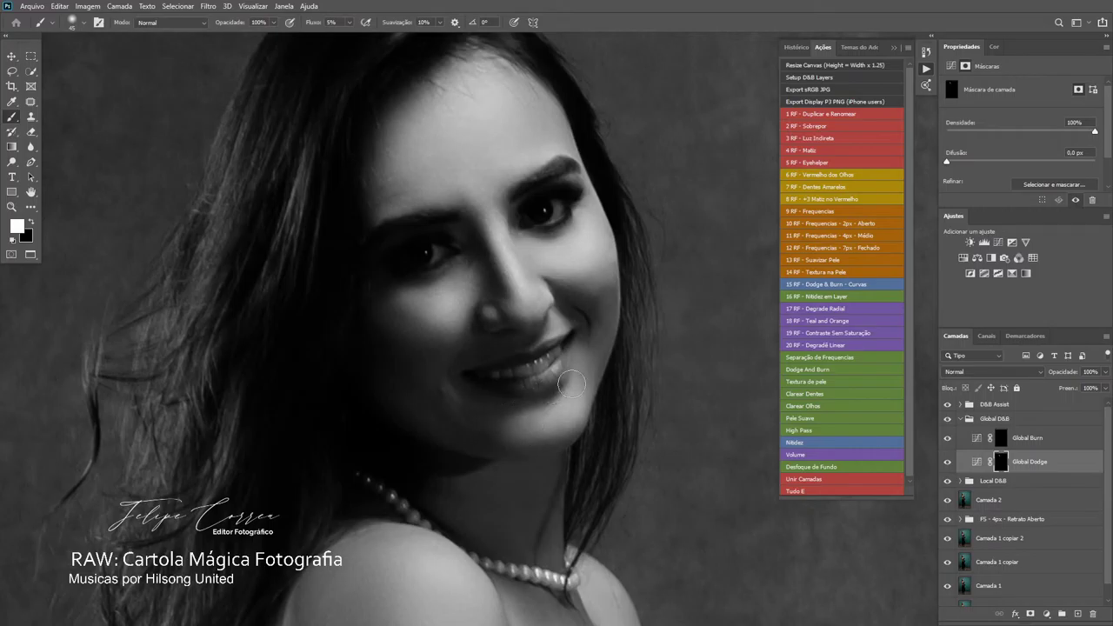
drag(558, 365, 529, 335)
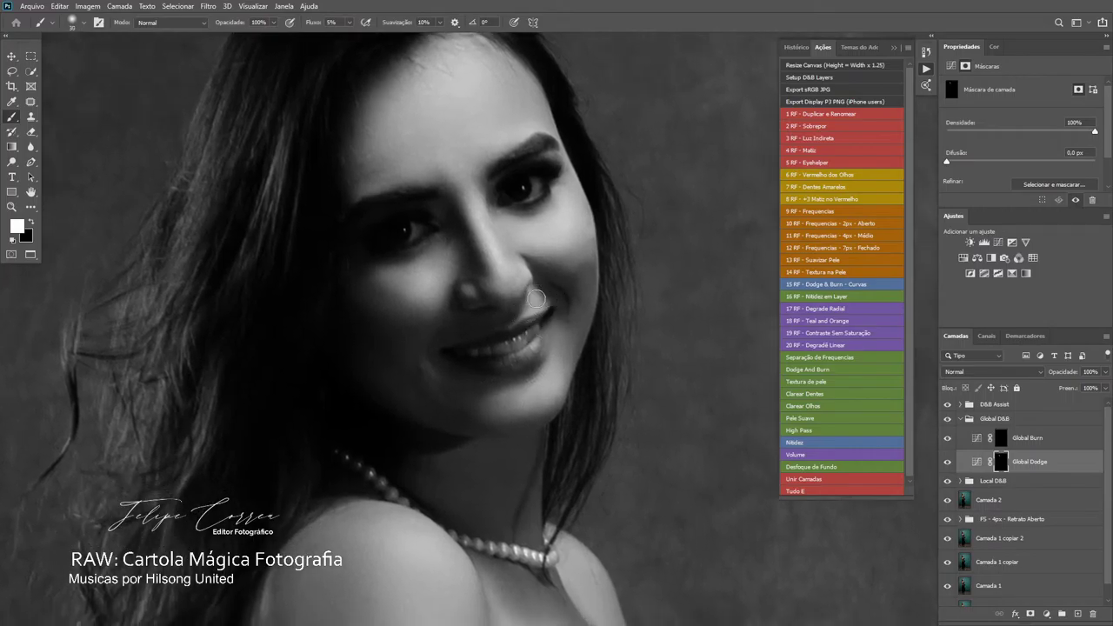
- Lighten the shoulder and upper arm on the Global Dodge mask with a large brush of 175 to 200 px
scroll(537, 299, down, 5)
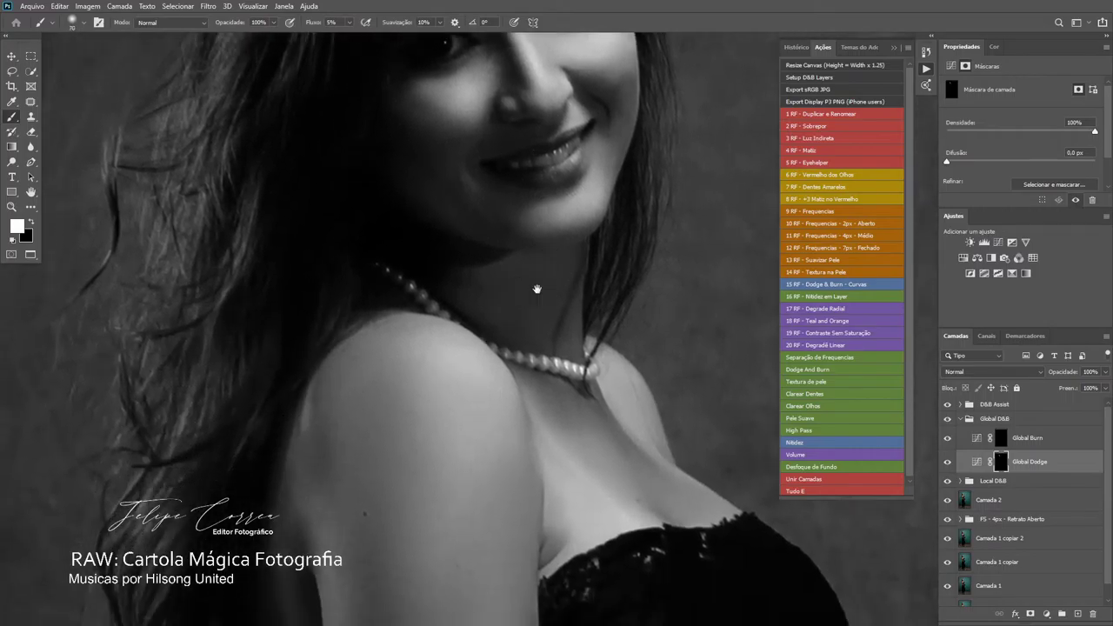
drag(537, 289, 522, 253)
scroll(529, 357, down, 3)
drag(460, 377, 526, 277)
key(bracketright)
key(bracketright)
key(bracketright)
key(bracketright)
key(bracketright)
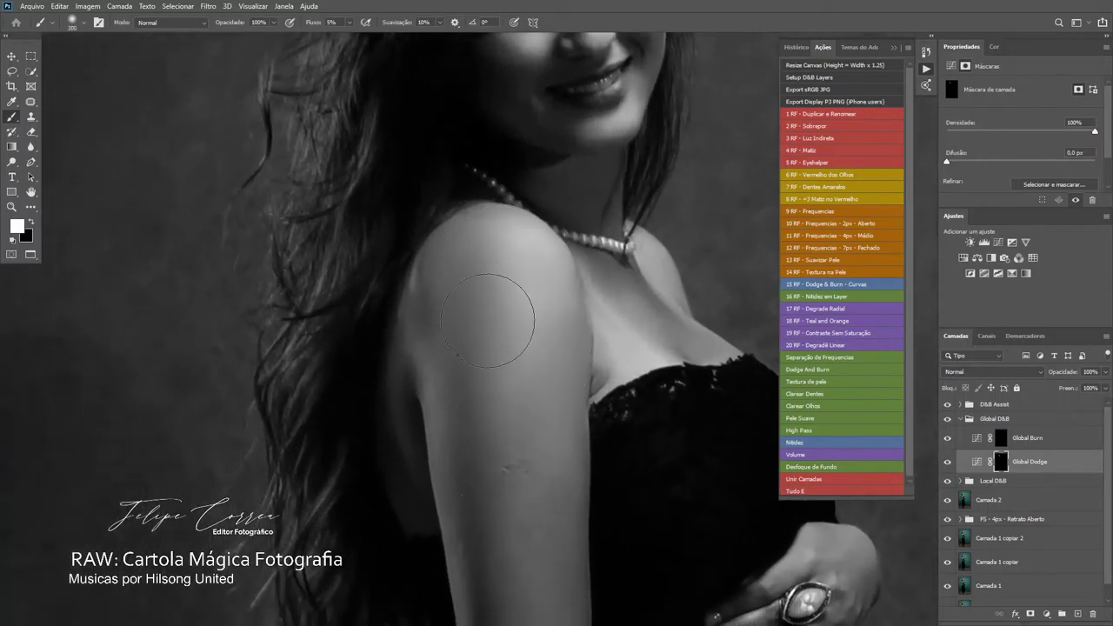
drag(509, 368, 540, 224)
key(bracketleft)
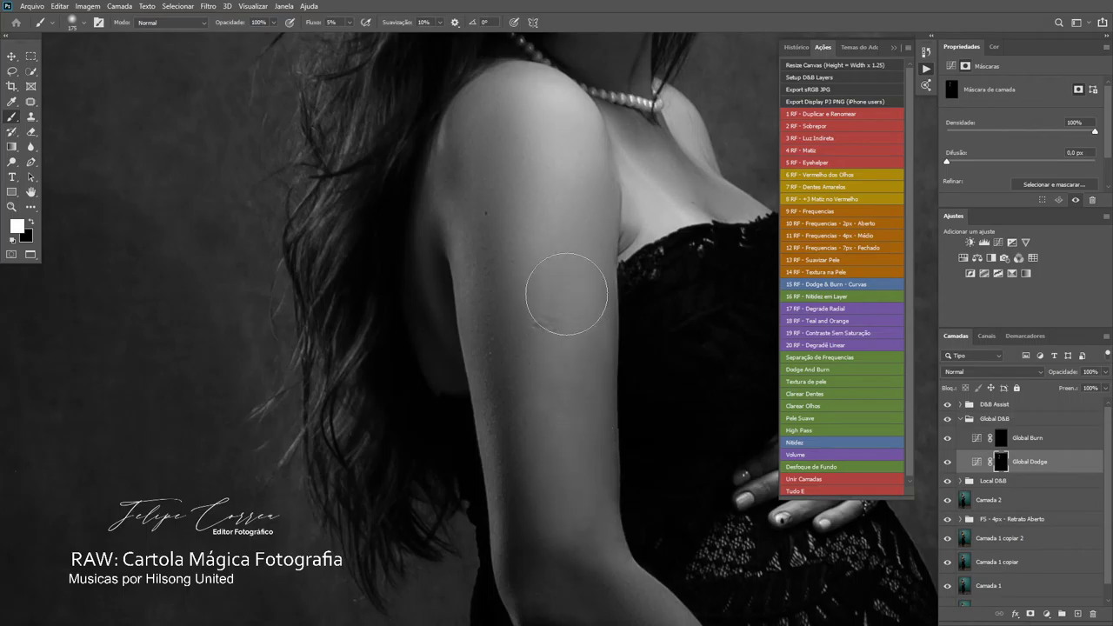
- Lighten the arm down to the elbow on the Global Dodge mask with a brush of about 100 px
drag(566, 427, 517, 325)
key(bracketleft)
key(bracketleft)
key(bracketleft)
drag(542, 390, 490, 320)
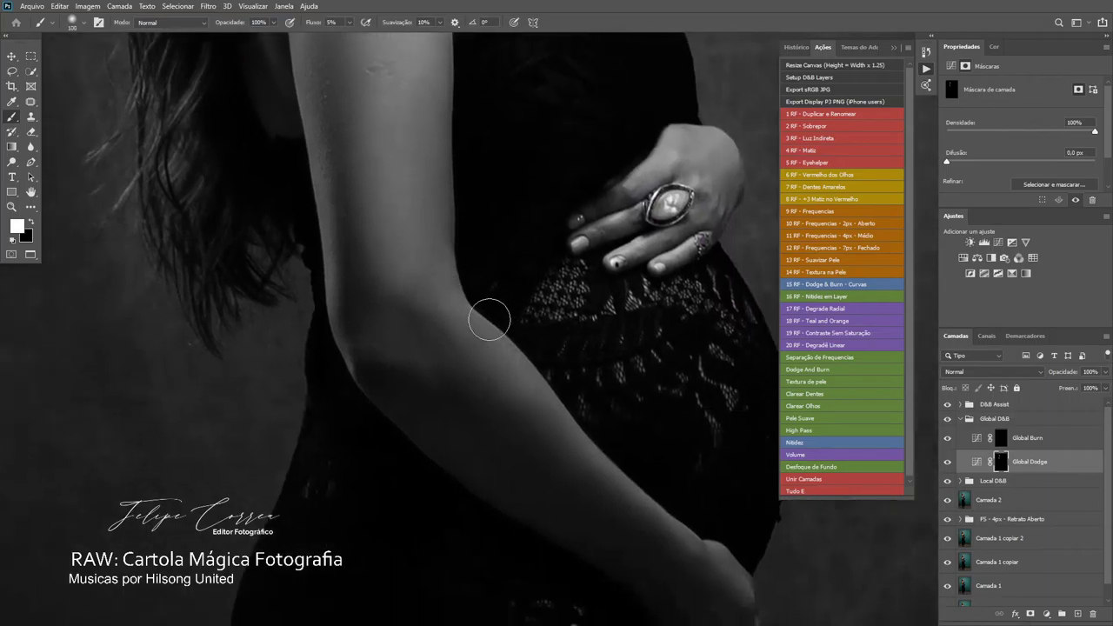
key(bracketright)
key(bracketright)
- Lighten the forearm from the elbow towards the lower hand on the Global Dodge mask, reducing the brush to 70 px
drag(501, 375, 434, 309)
key(bracketleft)
key(bracketleft)
drag(547, 390, 470, 316)
key(bracketleft)
key(bracketleft)
key(bracketleft)
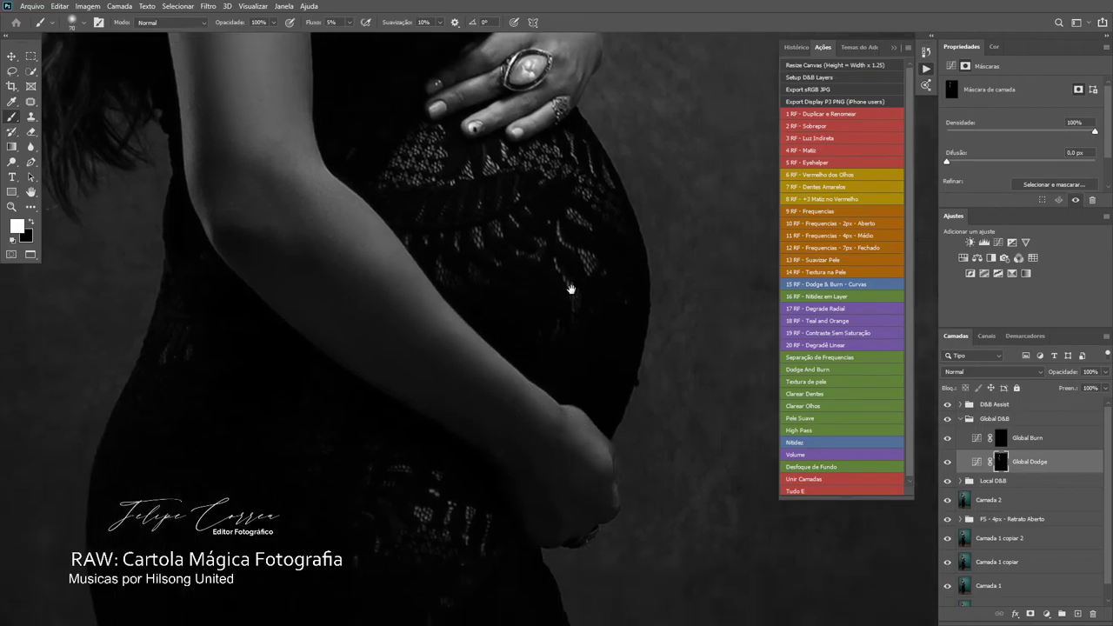
- Lighten the back of the upper hand on the Global Dodge mask with a brush of about 50 px
drag(582, 66, 534, 429)
key(bracketleft)
key(bracketleft)
key(bracketleft)
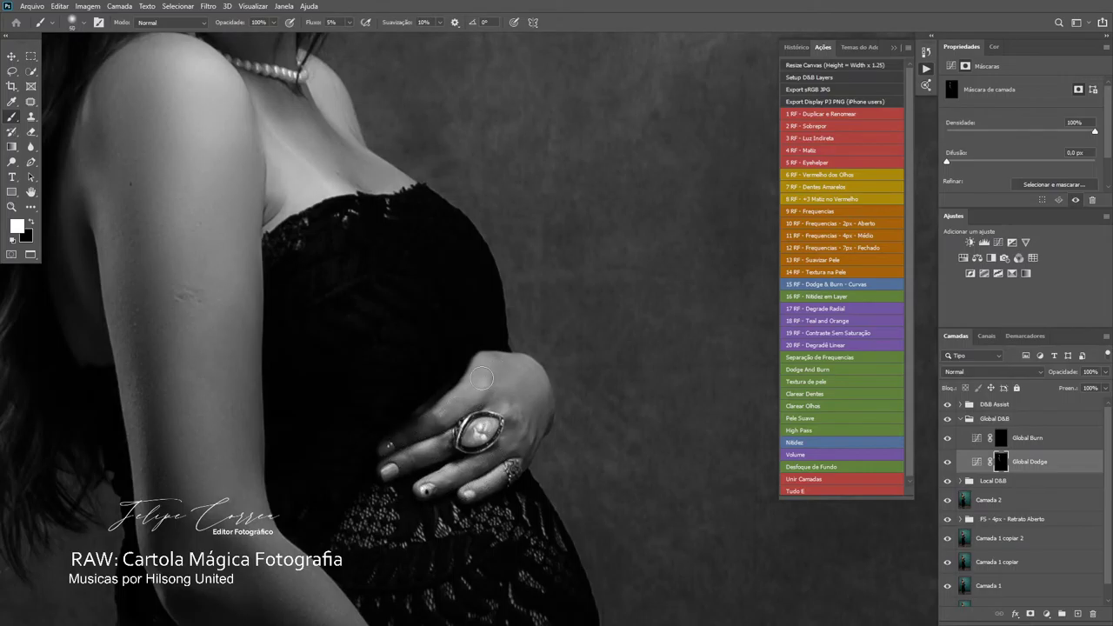
mouse_move(505, 387)
mouse_down()
mouse_move(532, 404)
mouse_move(518, 430)
mouse_move(539, 406)
mouse_move(511, 436)
mouse_move(535, 409)
mouse_up()
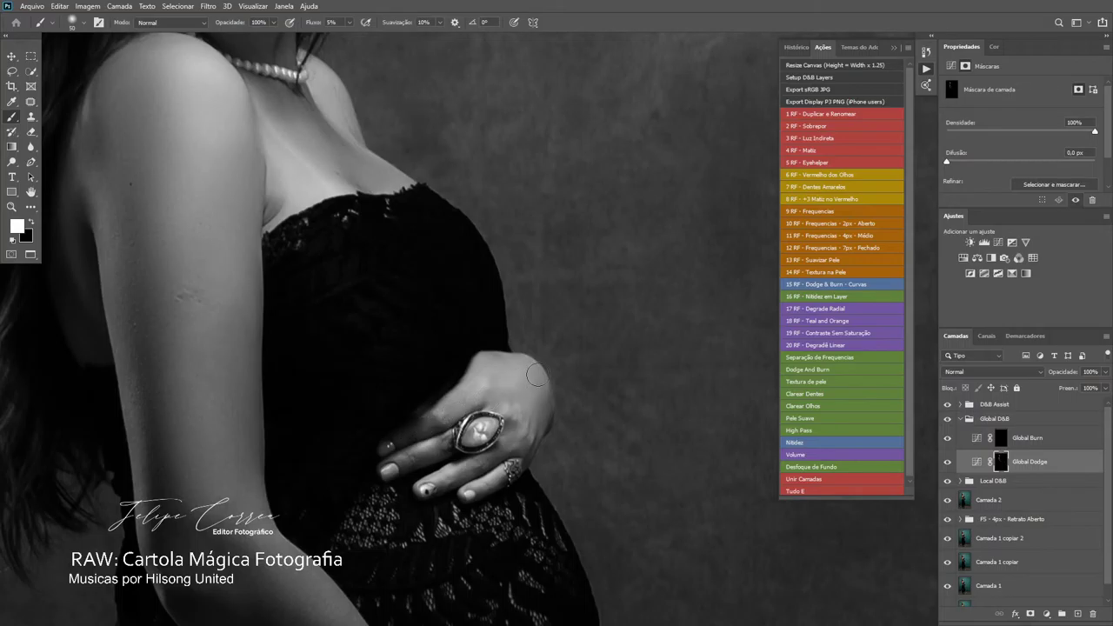
- Lighten the rear leg from the calf down to the raised heel on the Global Dodge mask, using a brush up to 90 px
mouse_move(443, 583)
mouse_down()
mouse_move(544, 358)
mouse_move(502, 405)
mouse_move(513, 287)
mouse_up()
mouse_move(473, 441)
mouse_down()
mouse_move(422, 368)
mouse_move(416, 334)
mouse_up()
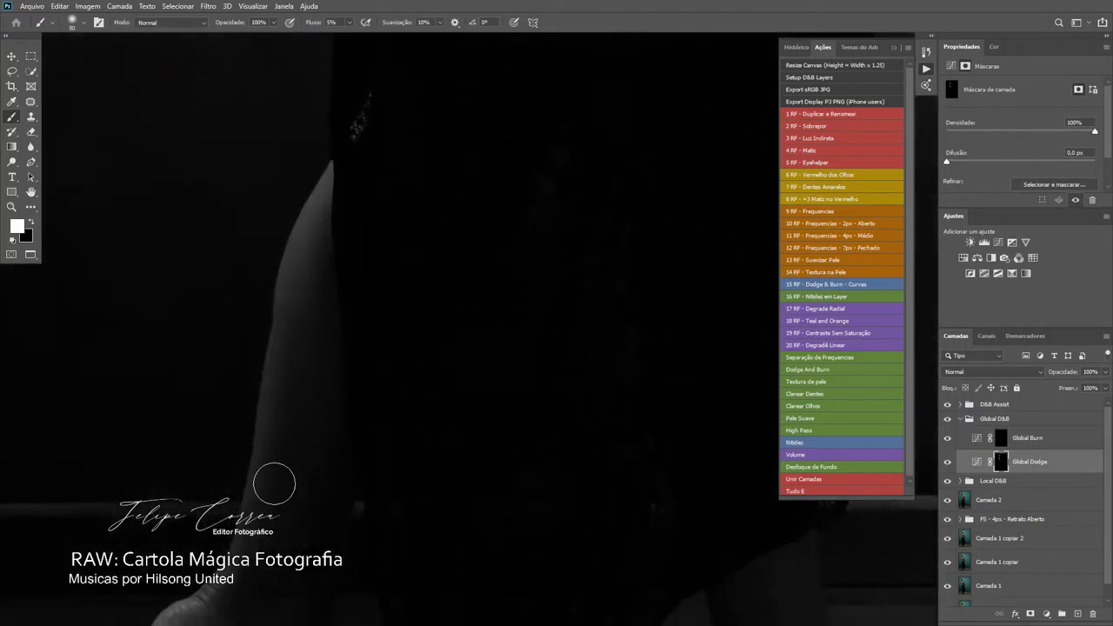
drag(286, 411, 301, 323)
drag(287, 402, 344, 329)
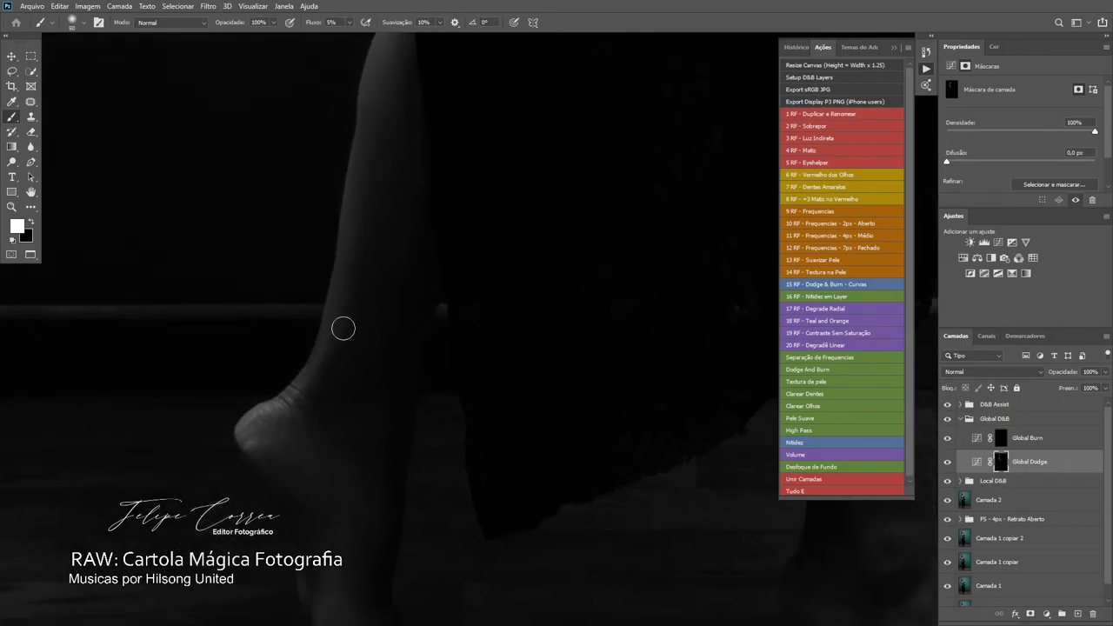
key(bracketright)
key(bracketright)
key(bracketright)
mouse_move(273, 438)
mouse_down()
mouse_move(269, 423)
mouse_move(283, 414)
mouse_up()
scroll(342, 464, down, 2)
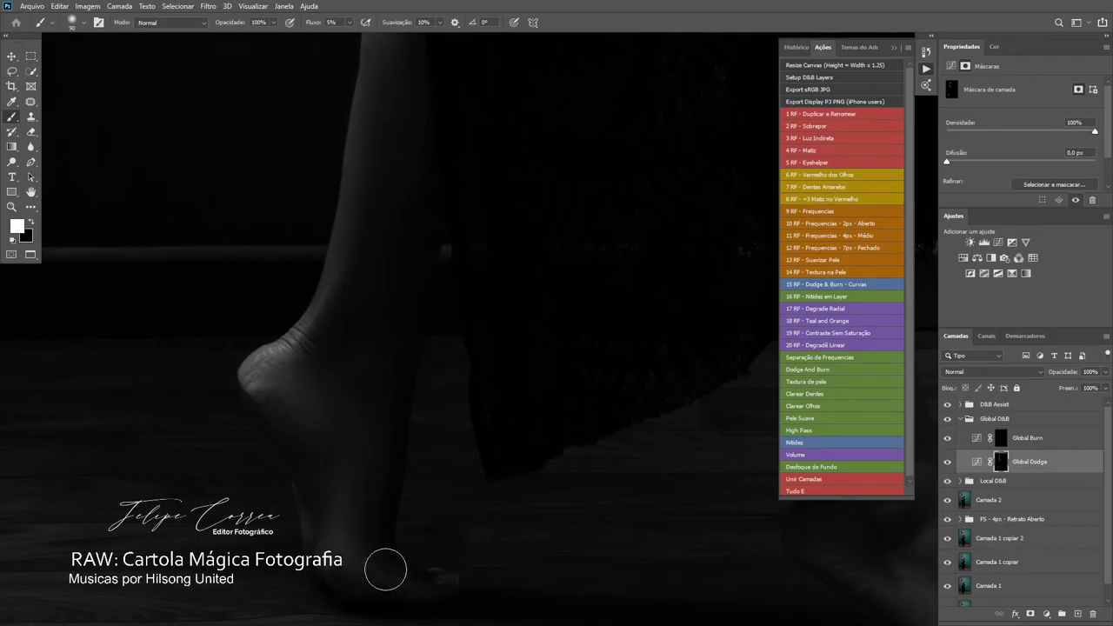
- Lighten the front foot and its toes on the Global Dodge mask, reducing the brush from 70 to 30 px for the toes
drag(505, 498, 287, 476)
mouse_move(613, 443)
mouse_down()
mouse_move(499, 423)
mouse_move(439, 322)
mouse_up()
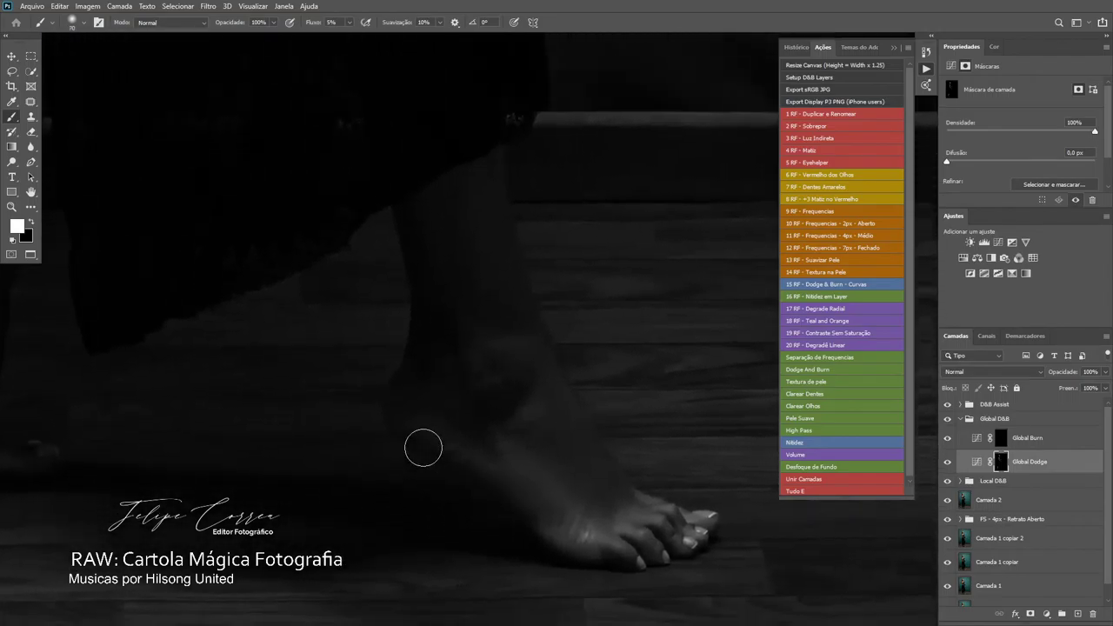
mouse_move(506, 470)
mouse_down()
mouse_move(610, 537)
mouse_move(546, 523)
mouse_move(619, 530)
mouse_up()
key(bracketleft)
key(bracketleft)
key(bracketleft)
key(bracketleft)
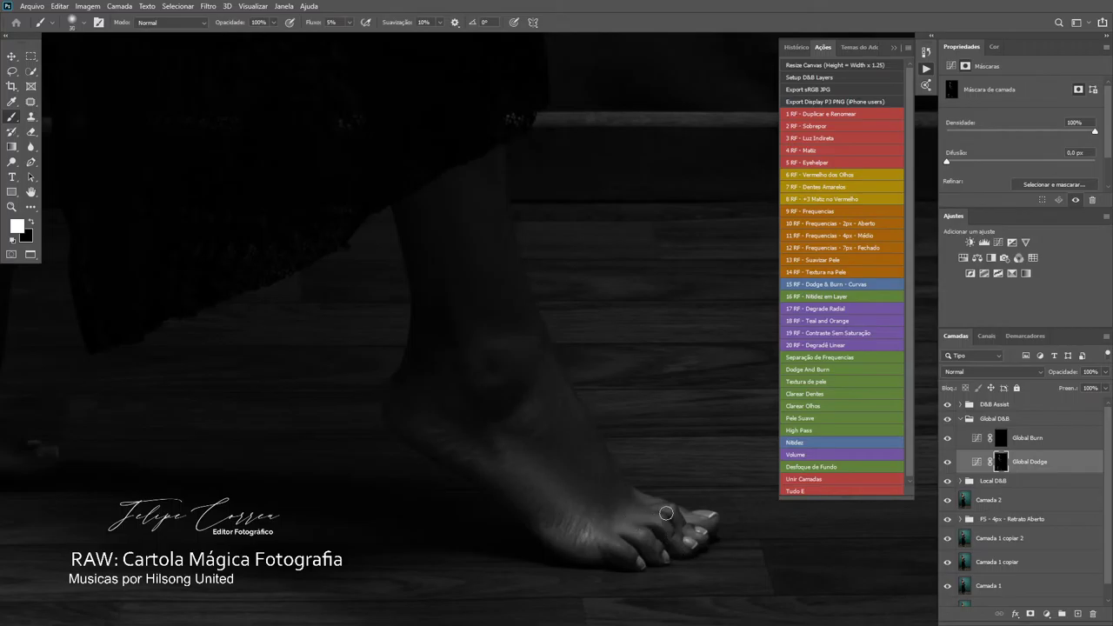
key(bracketright)
key(bracketright)
key(bracketright)
key(bracketright)
key(bracketright)
key(bracketright)
key(bracketright)
key(bracketright)
key(bracketleft)
- Return to the upper body and make the Global Burn layer's mask active for painting
drag(504, 271, 520, 487)
drag(472, 309, 508, 487)
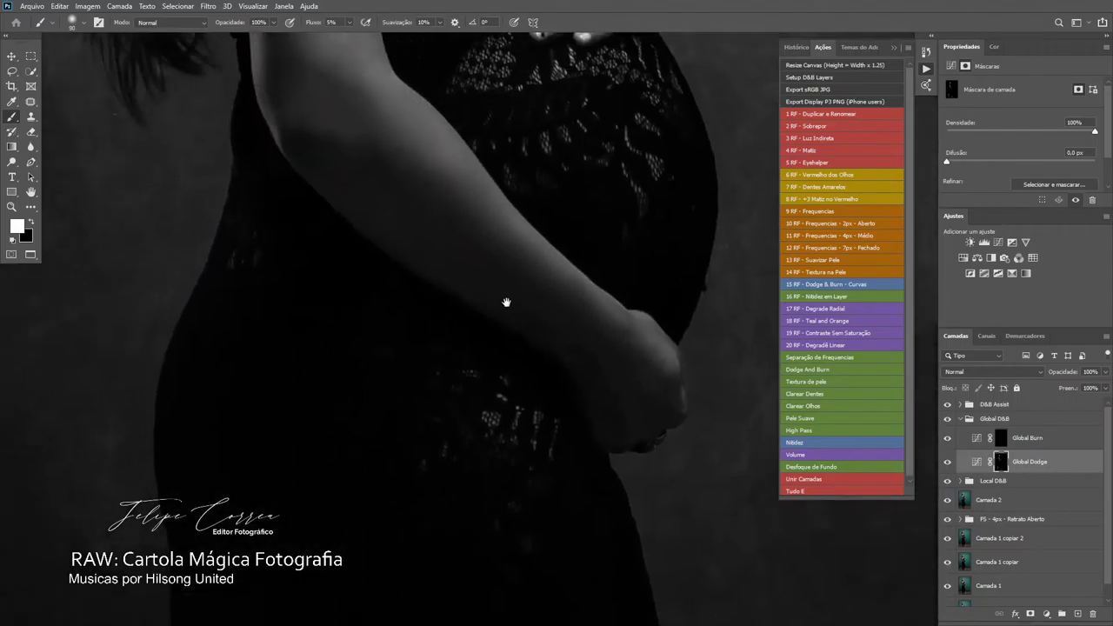
drag(507, 303, 522, 392)
key(bracketleft)
drag(510, 270, 426, 478)
mouse_move(484, 186)
mouse_down()
mouse_move(477, 372)
mouse_move(518, 428)
mouse_move(678, 498)
mouse_up()
click(996, 439)
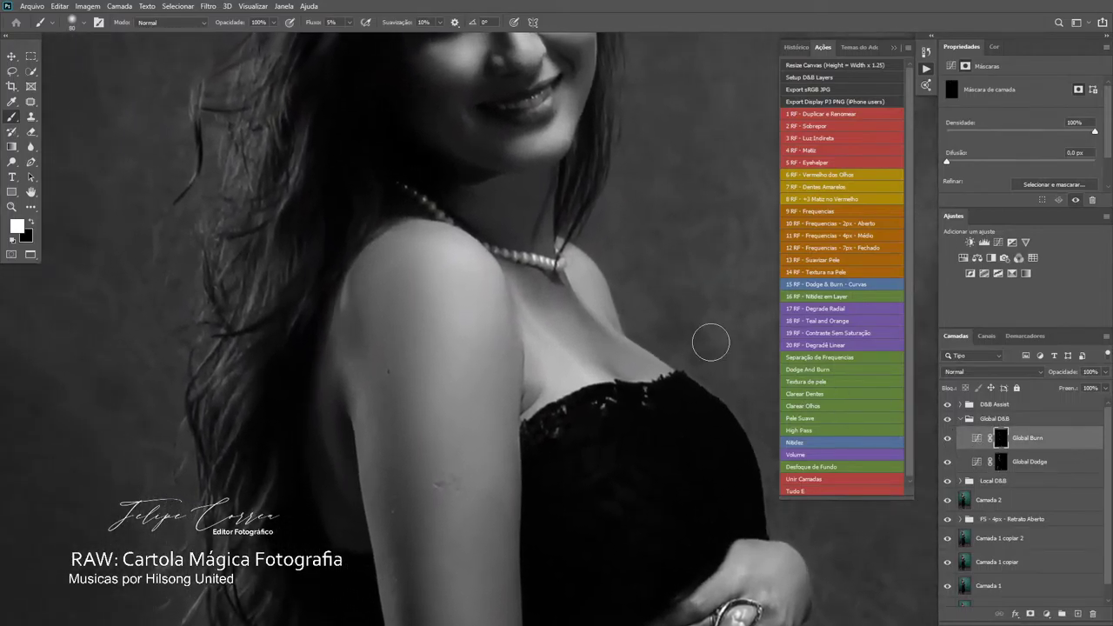
- Darken the hairline, forehead edges, cheeks and chin on the Global Burn mask with a small brush of about 30 to 50 px
scroll(613, 280, up, 5)
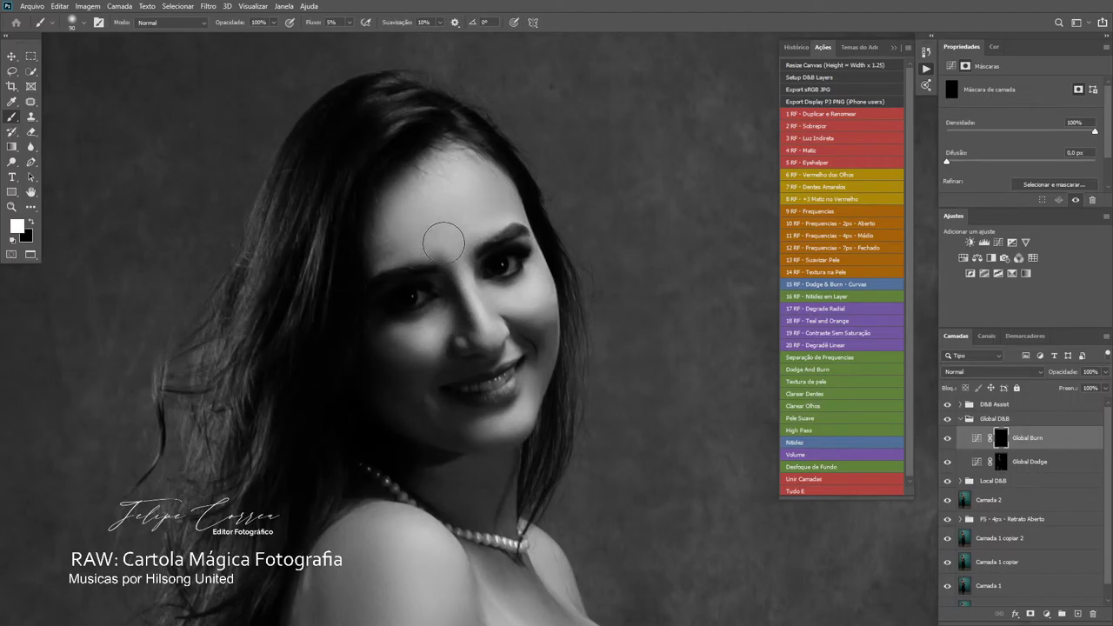
ctrl+click(437, 244)
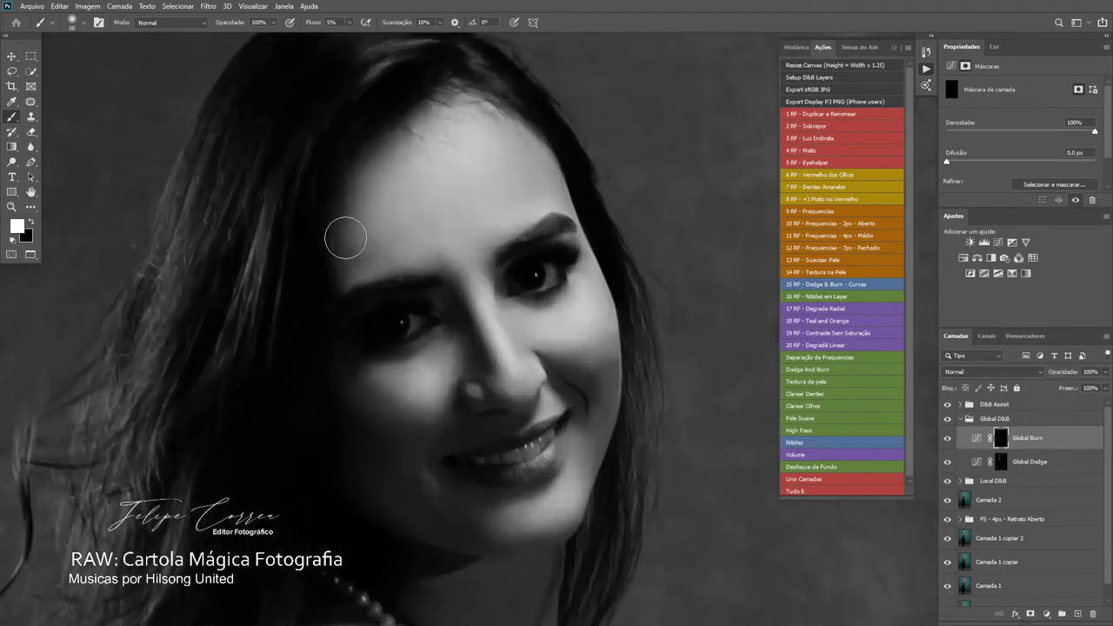
drag(417, 118, 409, 131)
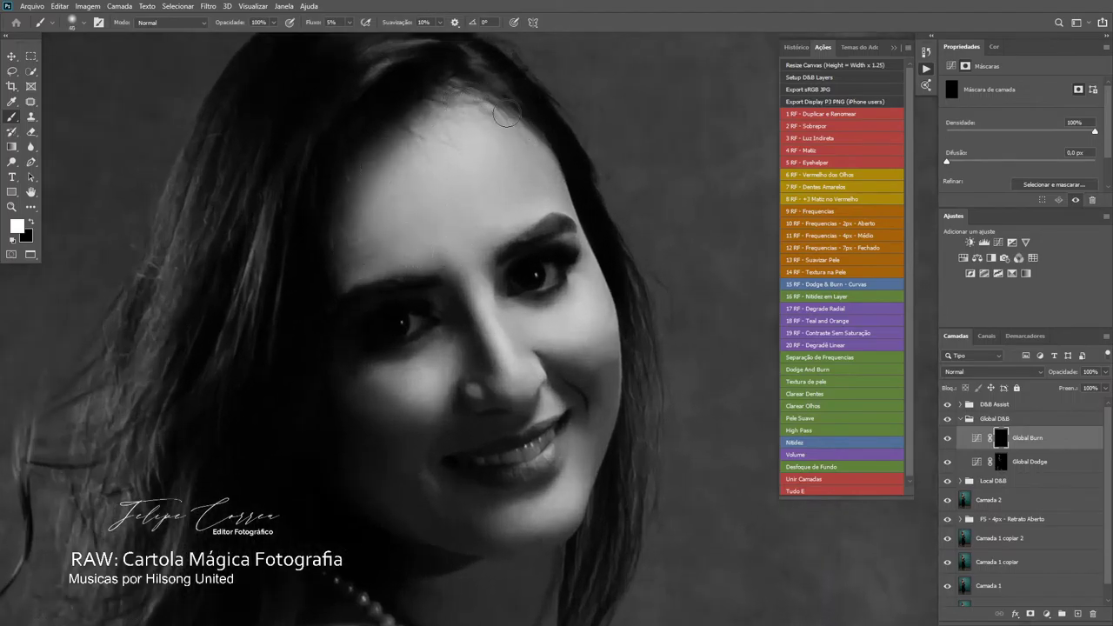
key(bracketright)
drag(340, 262, 348, 288)
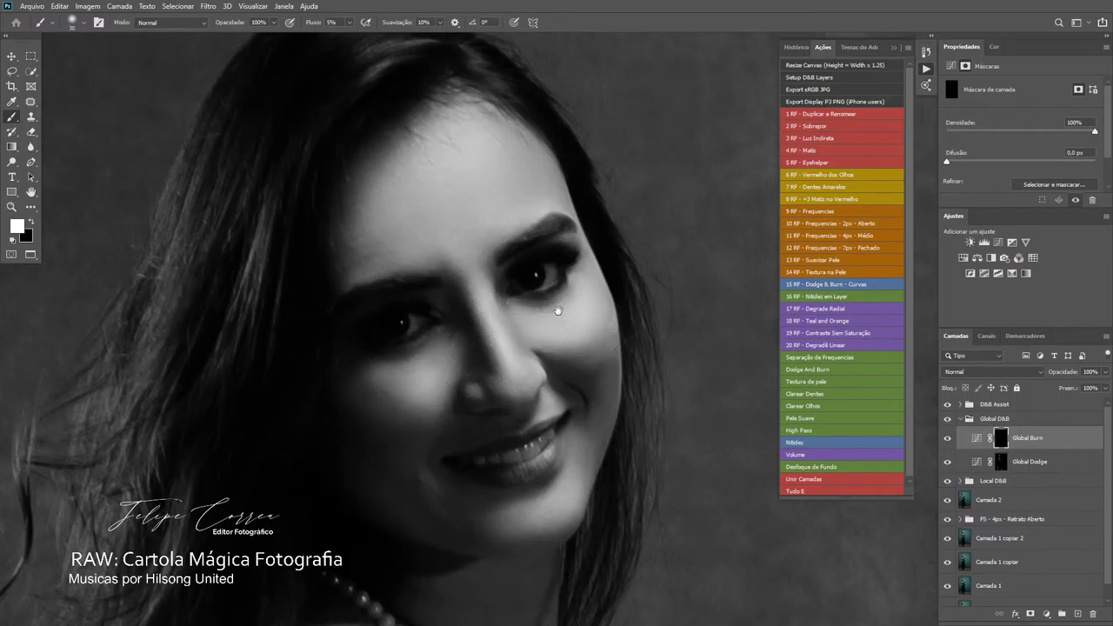
scroll(400, 405, down, 3)
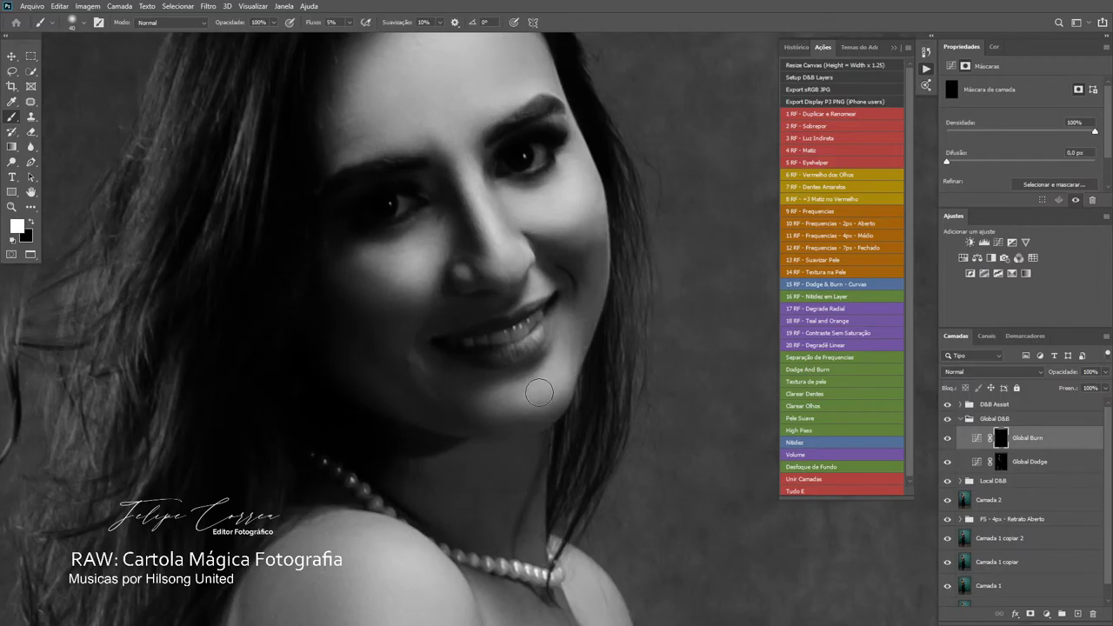
scroll(522, 395, down, 2)
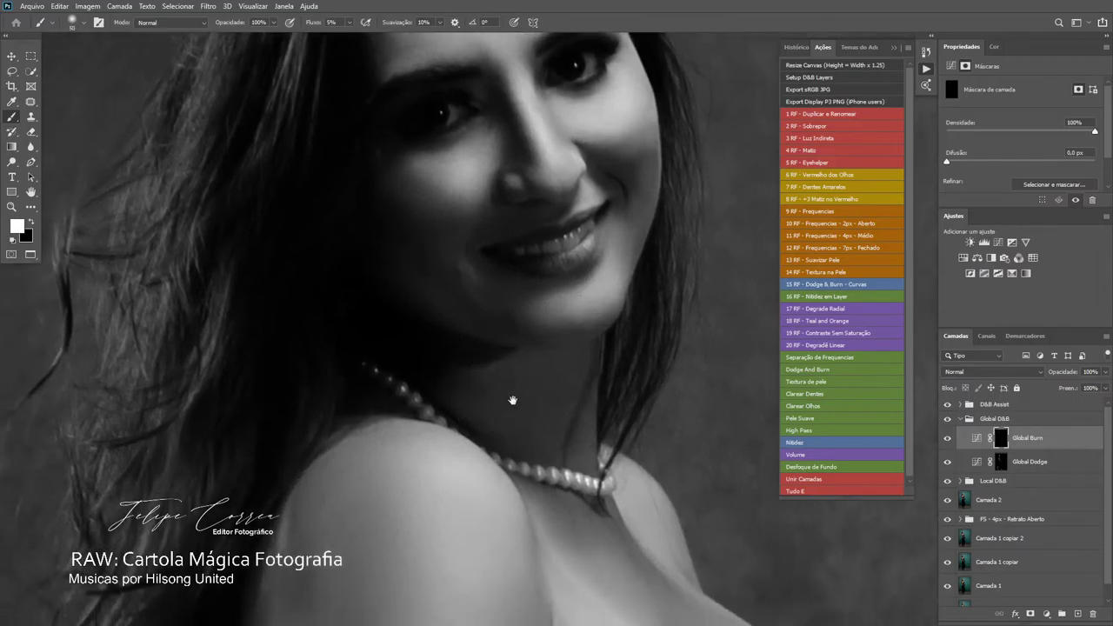
- Darken the edges of the shoulder and upper arm on the Global Burn mask with a brush enlarged to about 130 px
scroll(509, 398, down, 3)
key(ctrl+minus)
mouse_move(500, 326)
mouse_down()
mouse_move(499, 293)
mouse_move(528, 251)
mouse_up()
key(bracketright)
key(bracketright)
key(bracketright)
key(bracketright)
key(bracketright)
key(bracketright)
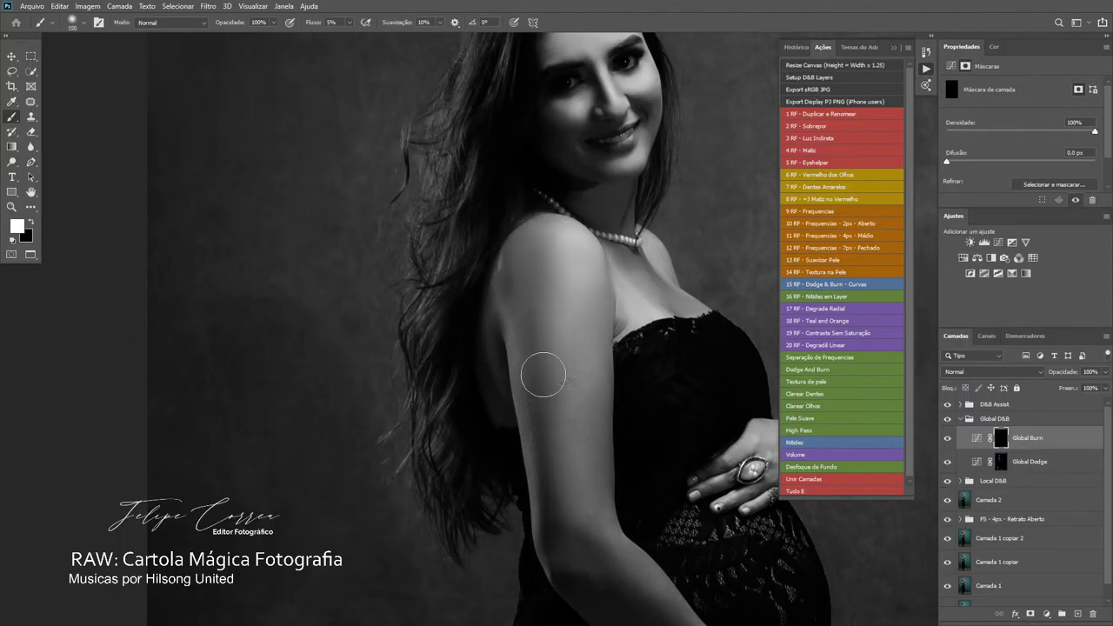
scroll(558, 419, down, 3)
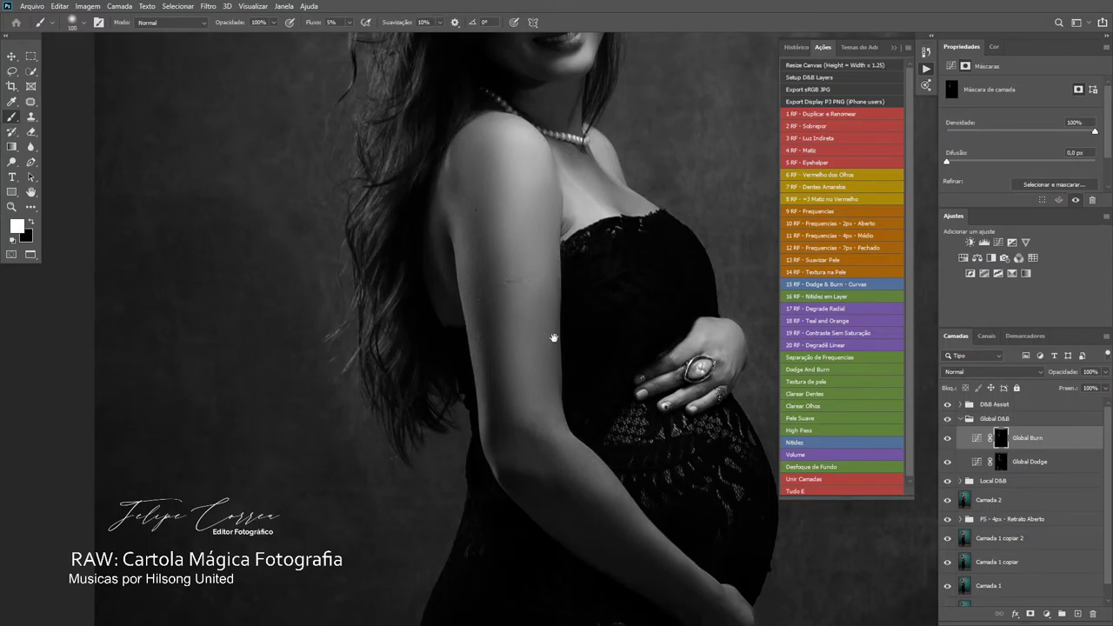
- Darken the forearm and both hands on the Global Burn mask, reducing the brush to about 70 px
scroll(547, 336, down, 5)
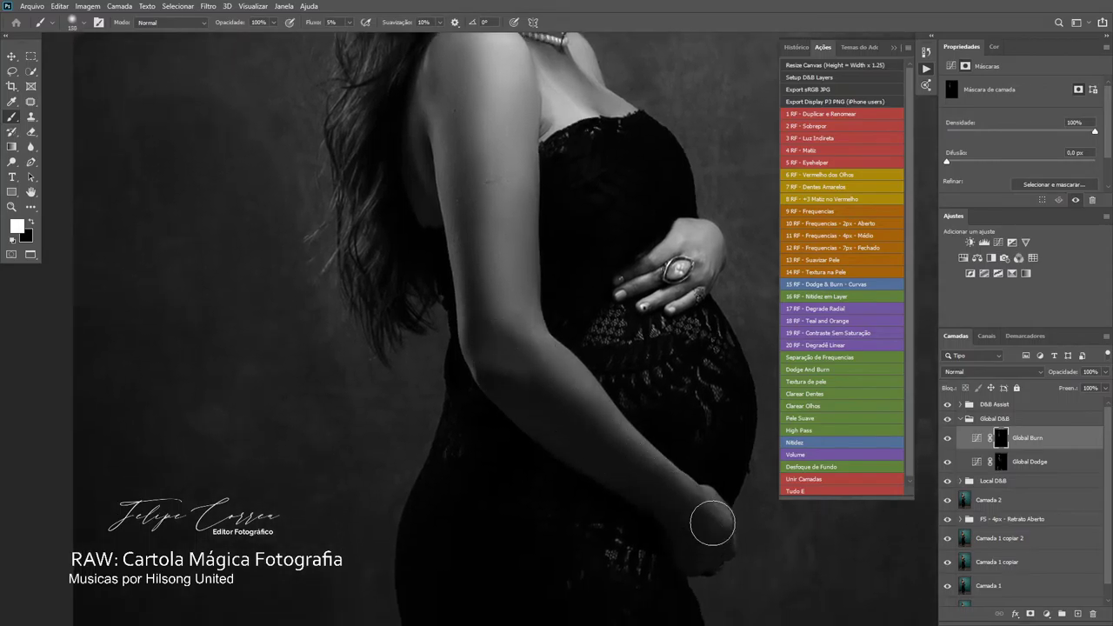
drag(609, 416, 558, 362)
key(bracketleft)
key(bracketleft)
key(bracketleft)
scroll(535, 363, right, 3)
scroll(535, 364, down, 2)
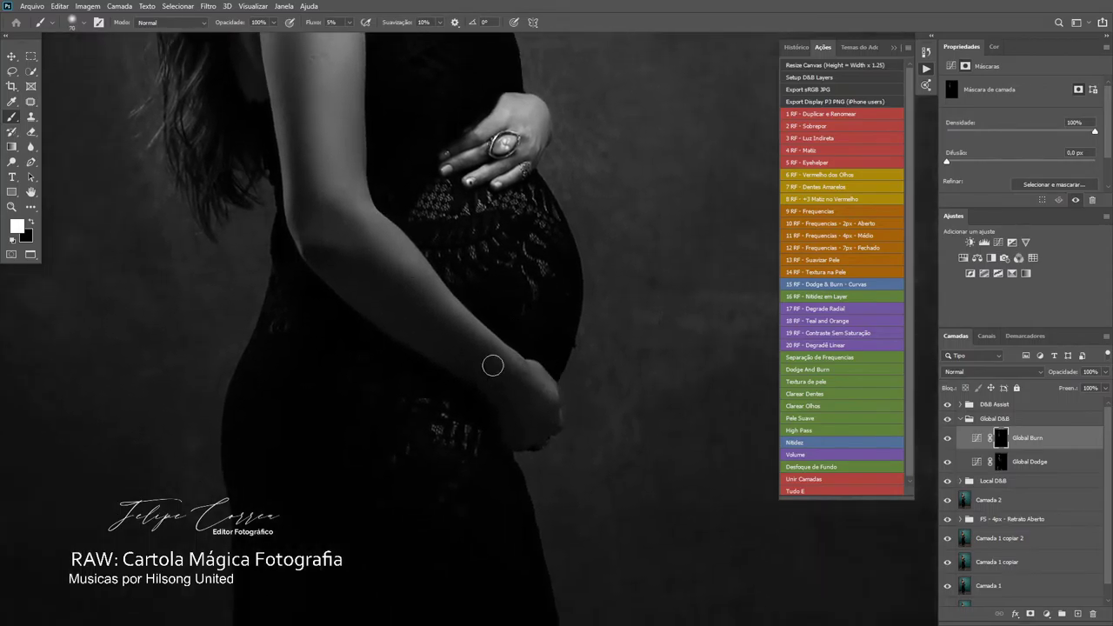
key(bracketright)
mouse_move(524, 182)
mouse_down()
mouse_move(547, 182)
mouse_move(507, 218)
mouse_up()
- Darken the shadow sides of both lower legs and feet on the Global Burn mask with a brush of about 90 px
drag(426, 494, 518, 244)
scroll(507, 241, down, 10)
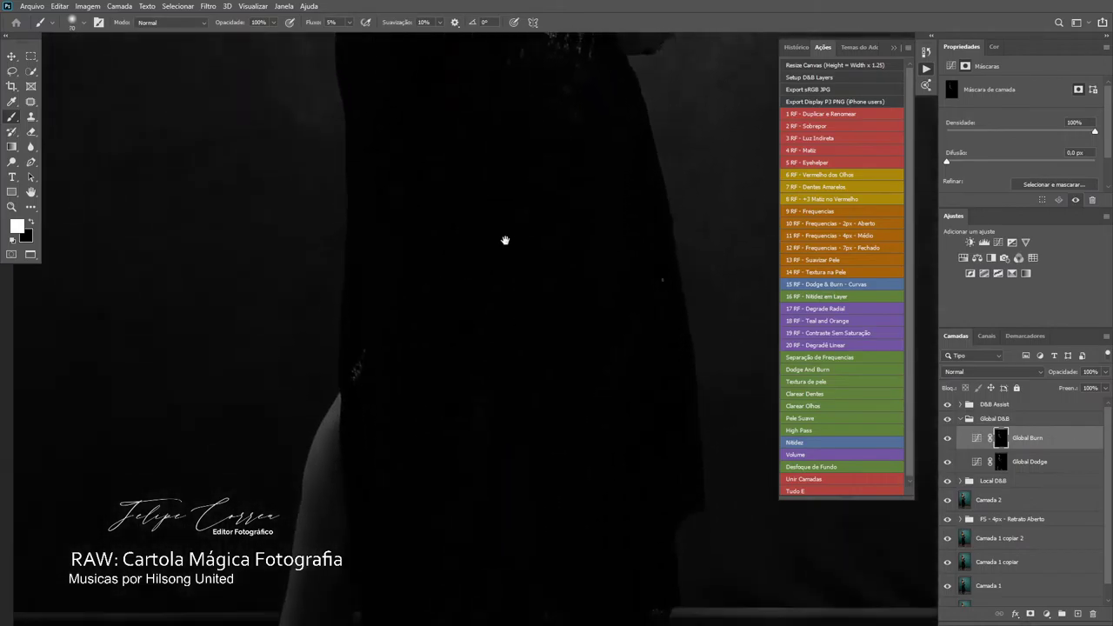
scroll(388, 256, left, 3)
key(bracketright)
key(bracketright)
key(bracketright)
key(bracketright)
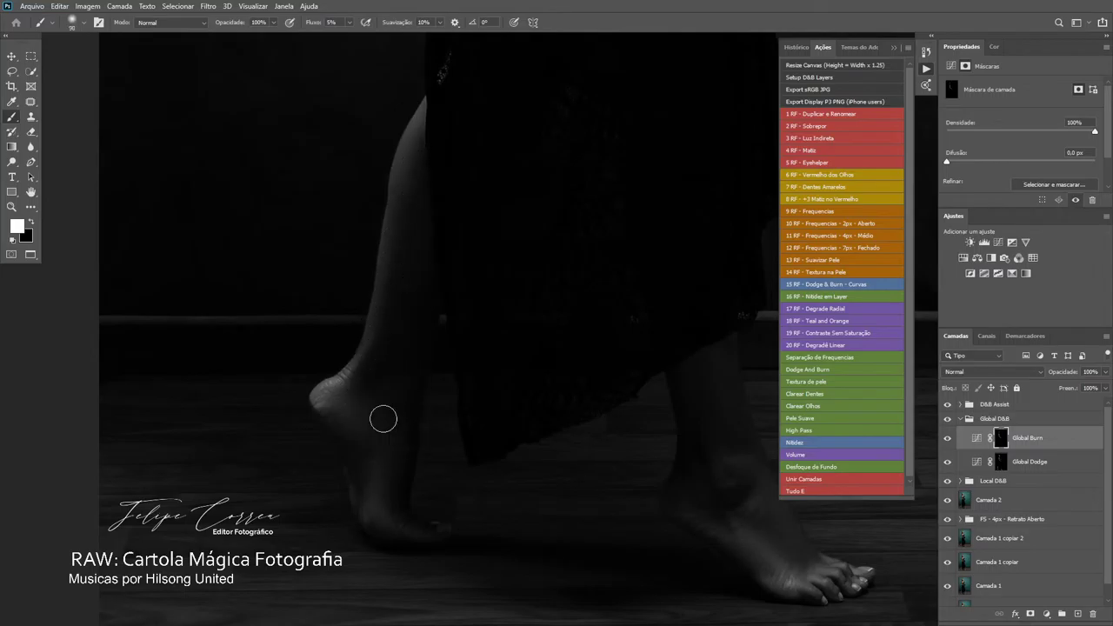
key(bracketleft)
key(bracketleft)
key(bracketleft)
key(bracketleft)
scroll(487, 439, down, 2)
scroll(487, 439, right, 3)
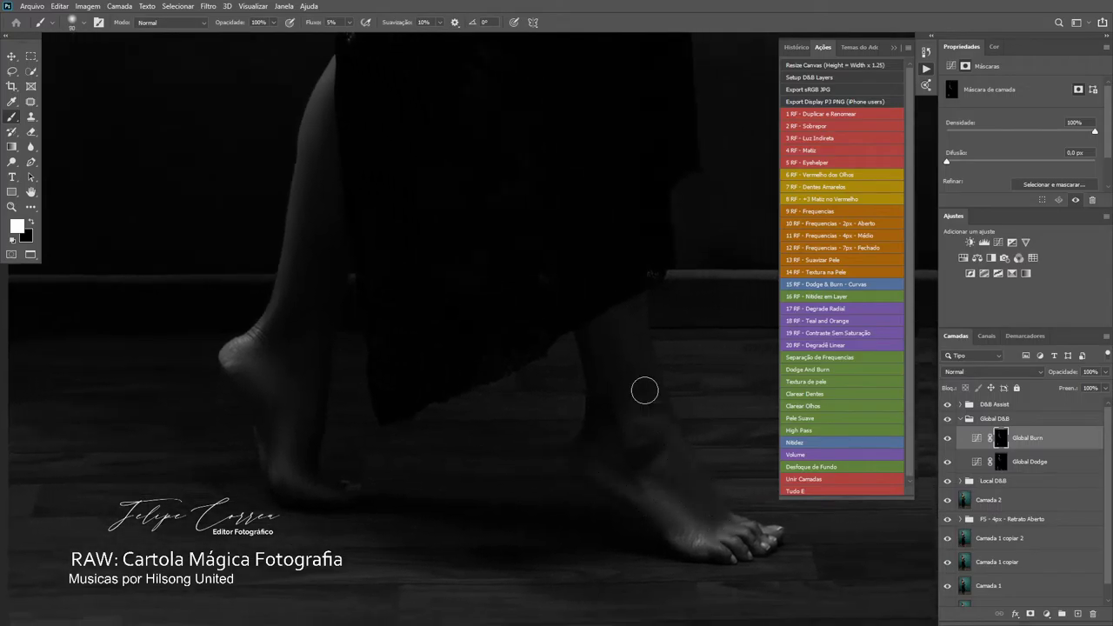
- View the whole portrait, collapse the Global D&B group and toggle its visibility to compare before and after
drag(642, 200, 619, 399)
drag(469, 187, 422, 308)
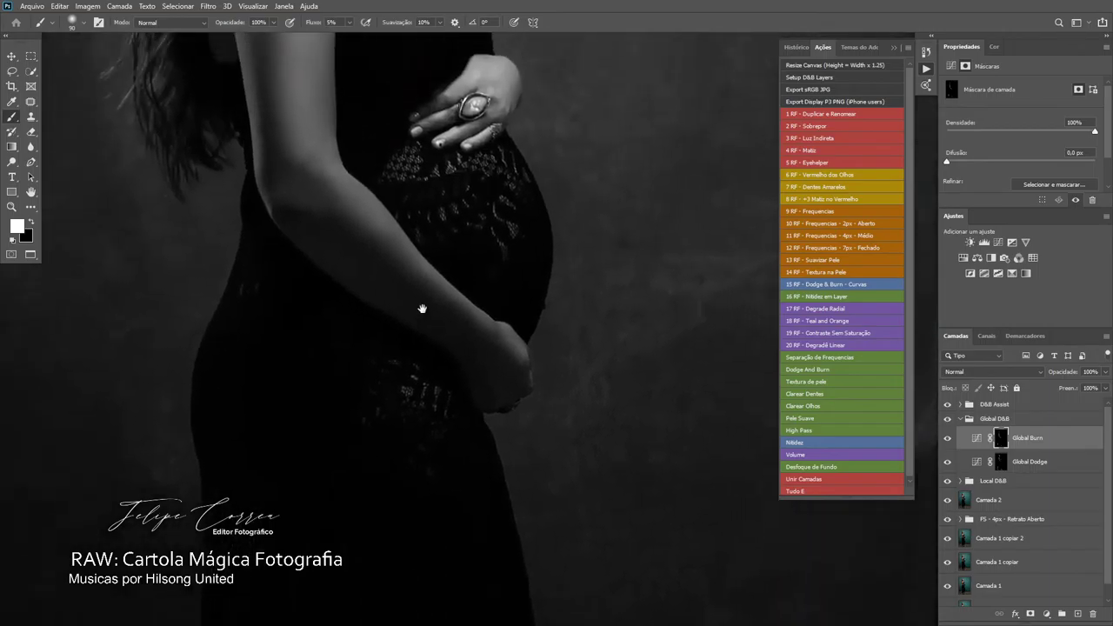
drag(426, 228, 442, 313)
key(ctrl+0)
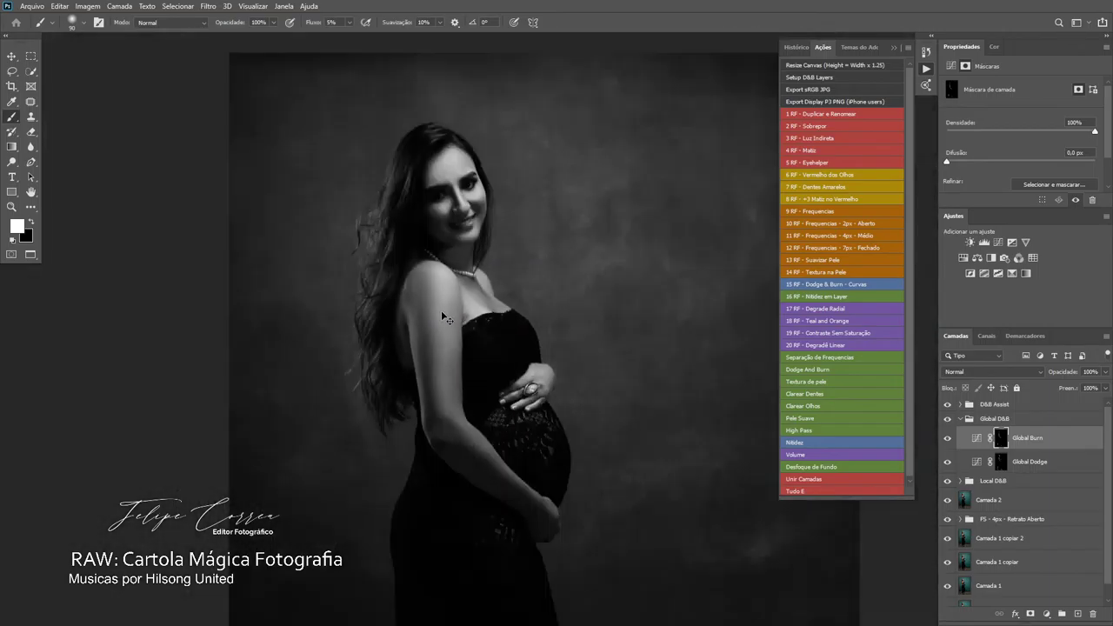
key(ctrl+minus)
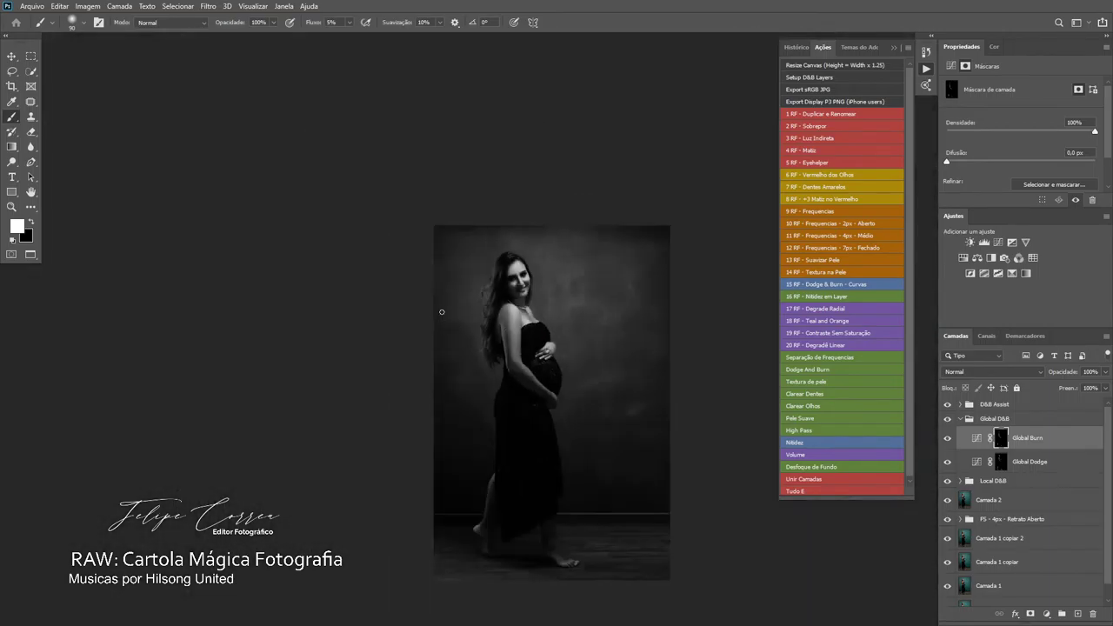
click(960, 420)
click(948, 421)
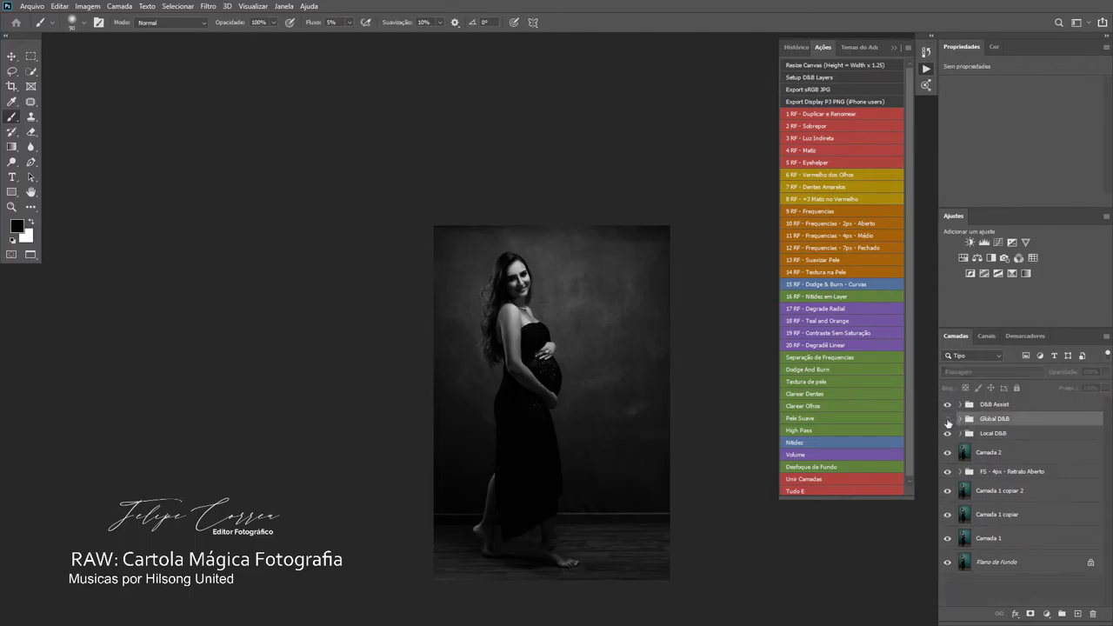
click(947, 421)
click(948, 421)
click(948, 419)
- Run the 2 RF - Sobrepor action to add an overlay layer above the Global D&B group
ctrl+click(568, 323)
ctrl+click(568, 322)
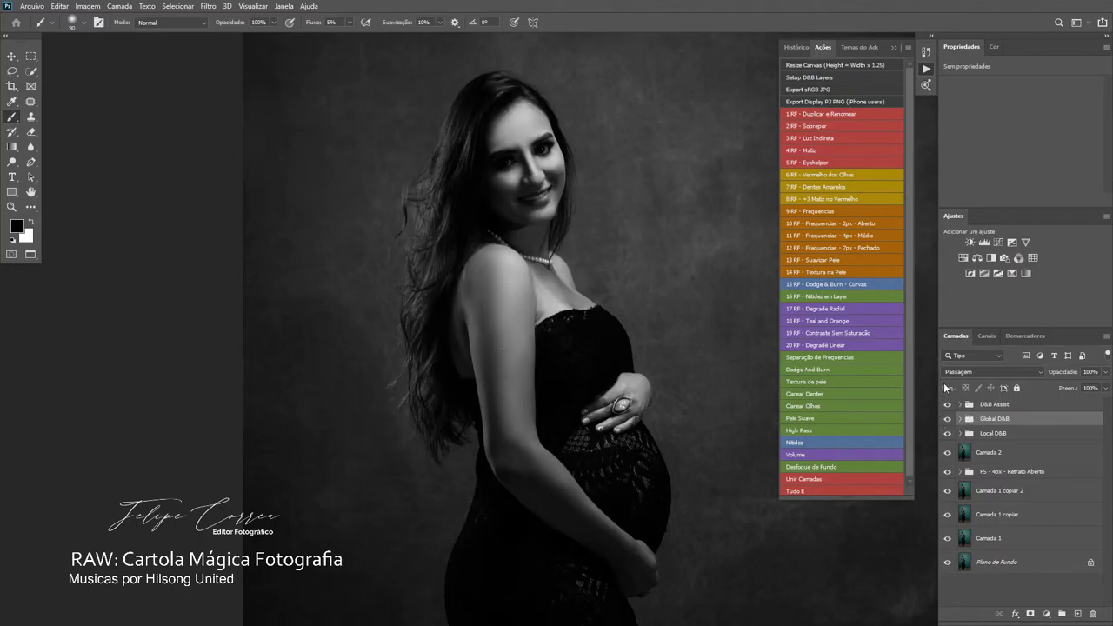
click(814, 127)
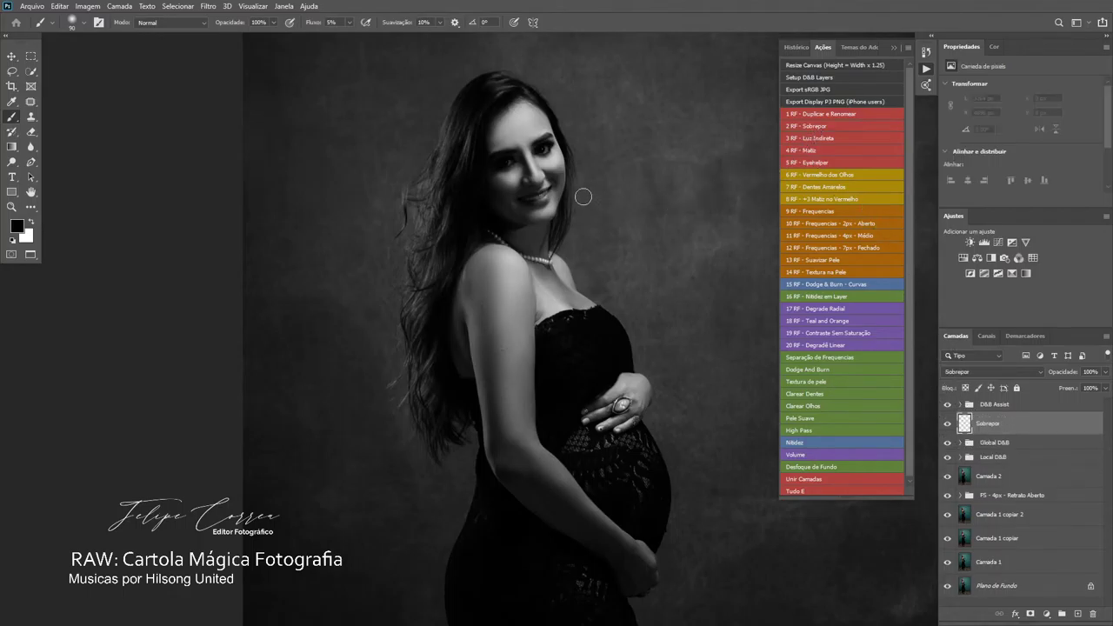
scroll(606, 185, up, 5)
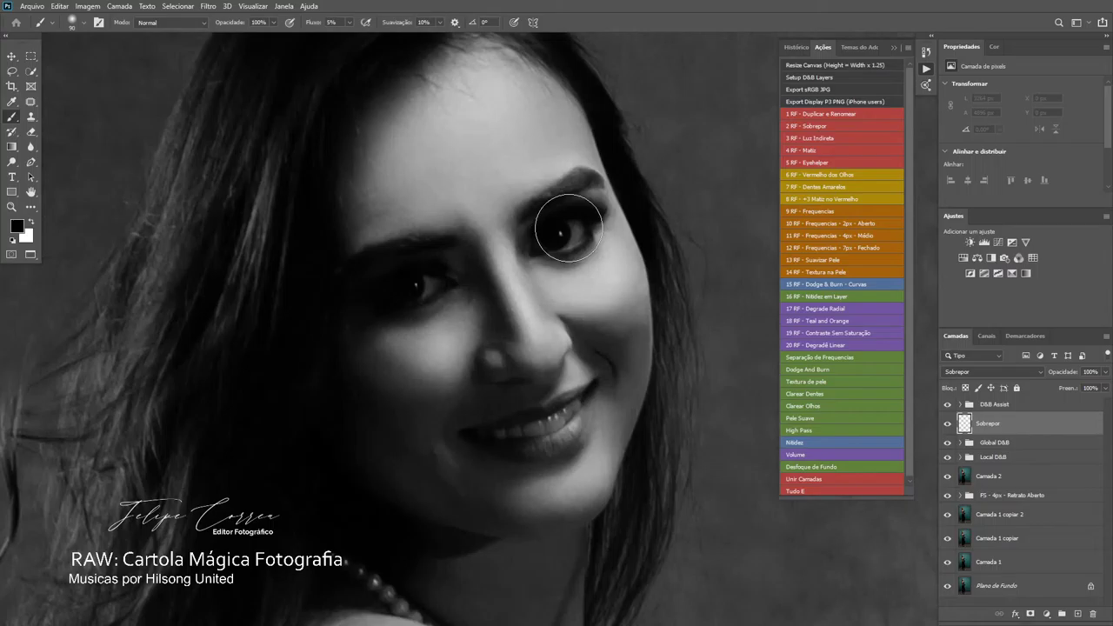
- Paint white highlights on the nose tip and lower lip on the Sobrepor layer, with a brush of 25 px or smaller
mouse_move(494, 260)
mouse_down()
mouse_move(510, 220)
mouse_move(539, 212)
mouse_up()
key(x)
key(x)
key(bracketleft)
key(bracketleft)
key(bracketleft)
key(bracketleft)
key(bracketleft)
key(bracketleft)
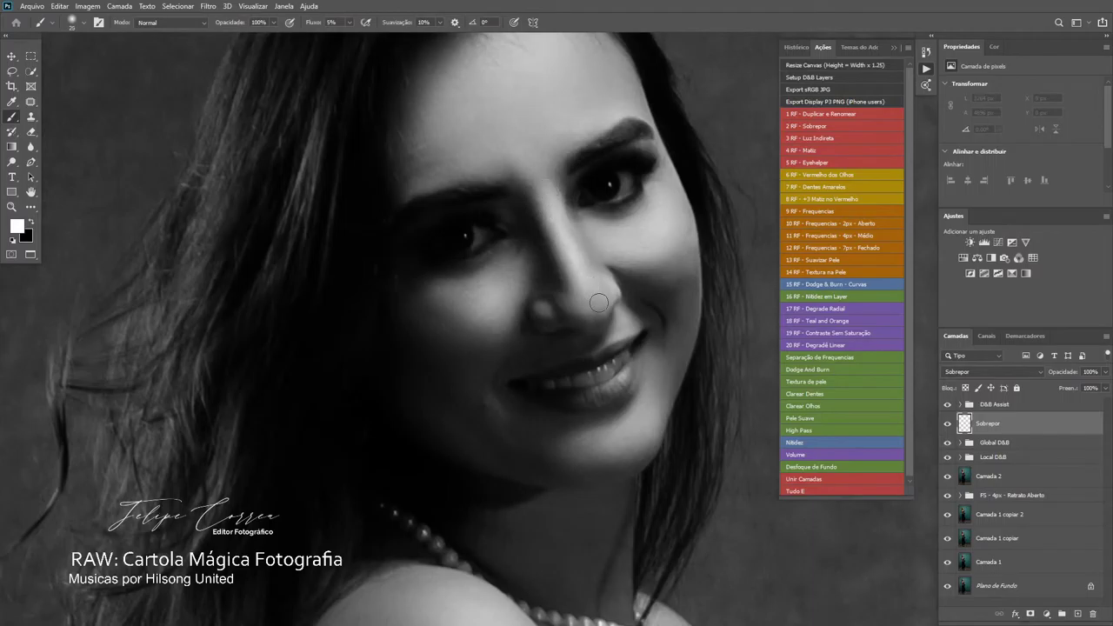
drag(599, 302, 531, 306)
key(bracketleft)
mouse_move(592, 394)
mouse_down()
mouse_move(619, 381)
mouse_move(552, 398)
mouse_up()
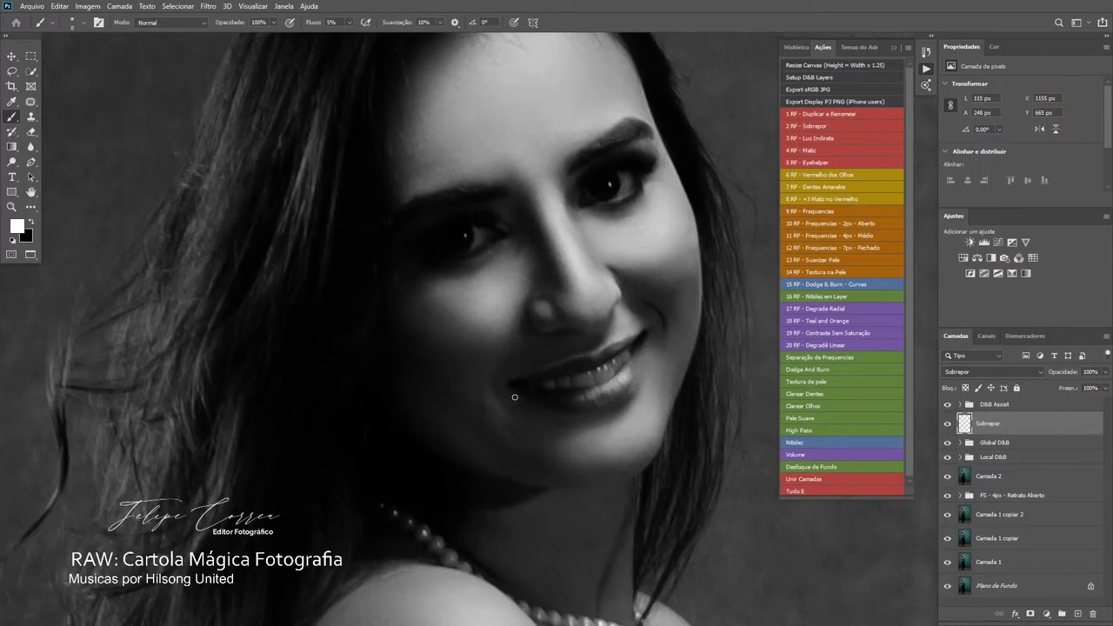
- Brighten the pearls of the necklace on the Sobrepor layer with a white brush of about 20 px
drag(543, 446, 586, 164)
mouse_move(572, 491)
mouse_down()
mouse_move(522, 377)
mouse_move(464, 410)
mouse_up()
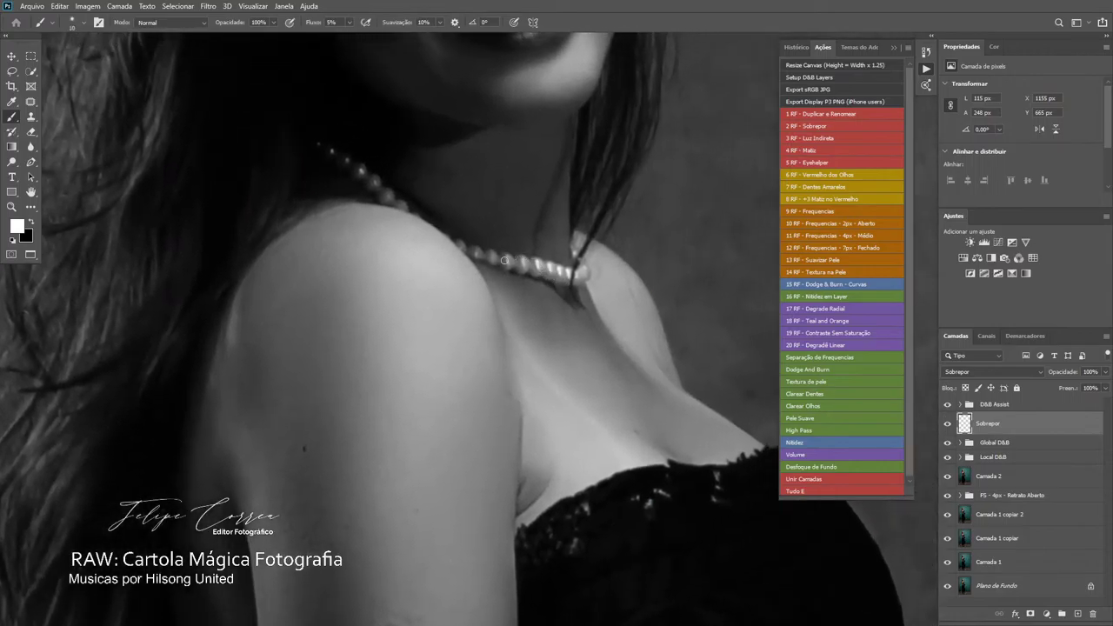
key(bracketright)
key(bracketright)
key(bracketright)
key(bracketright)
drag(483, 256, 563, 273)
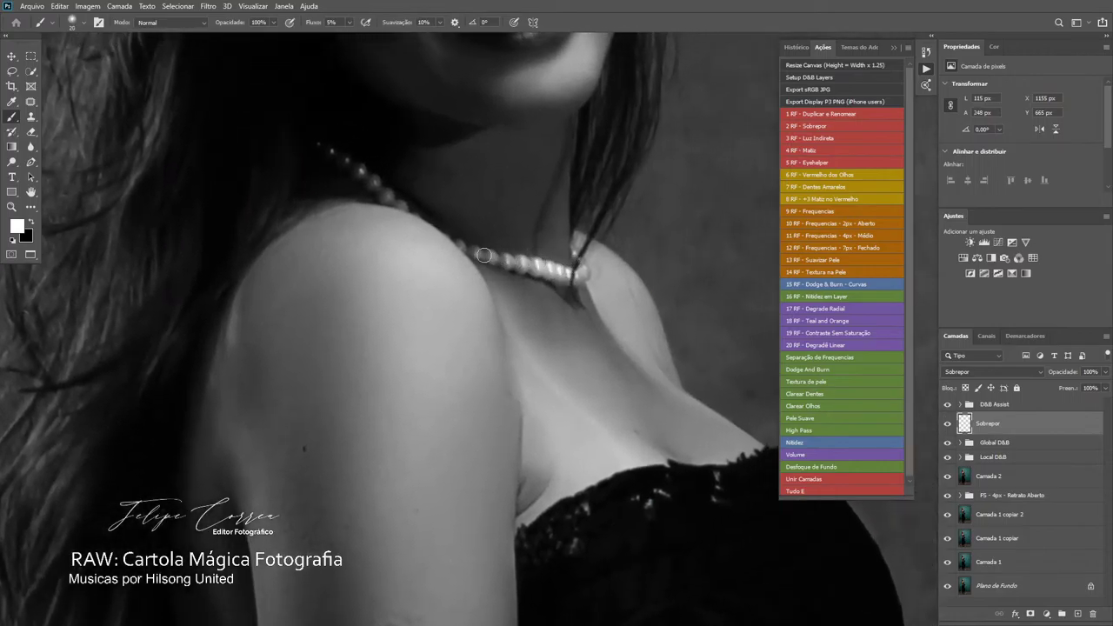
drag(484, 255, 574, 275)
mouse_move(361, 164)
mouse_down()
mouse_move(327, 145)
mouse_move(383, 194)
mouse_up()
- Paint small white highlights on the two rings of the hand resting on the belly, on the Sobrepor layer
drag(617, 353, 566, 209)
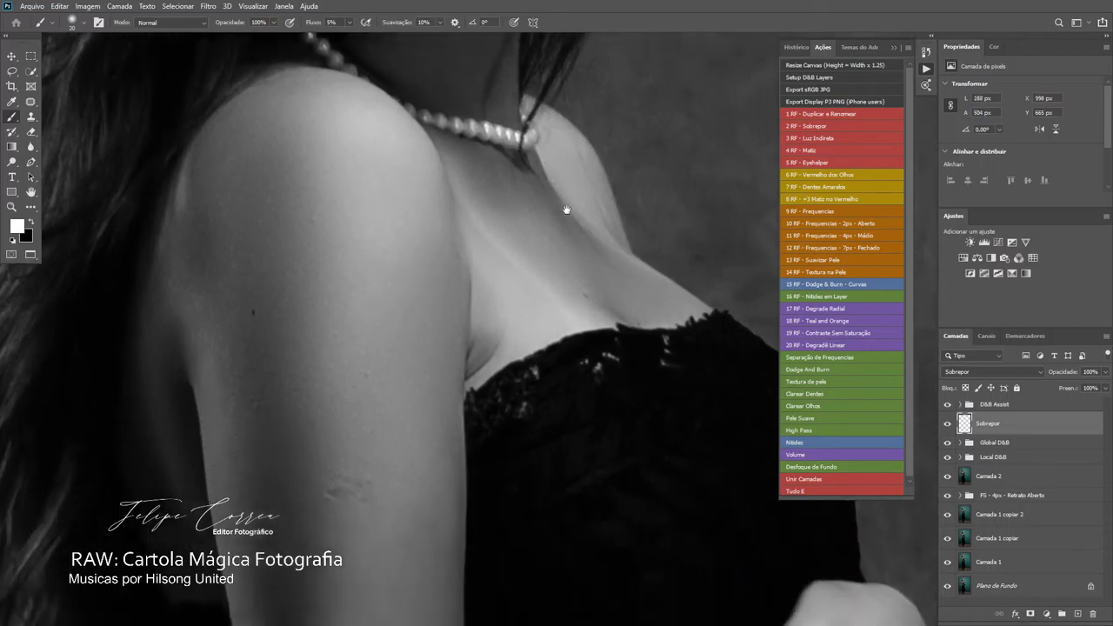
key(ctrl+minus)
key(ctrl+minus)
key(ctrl+minus)
drag(538, 253, 534, 153)
drag(639, 359, 607, 327)
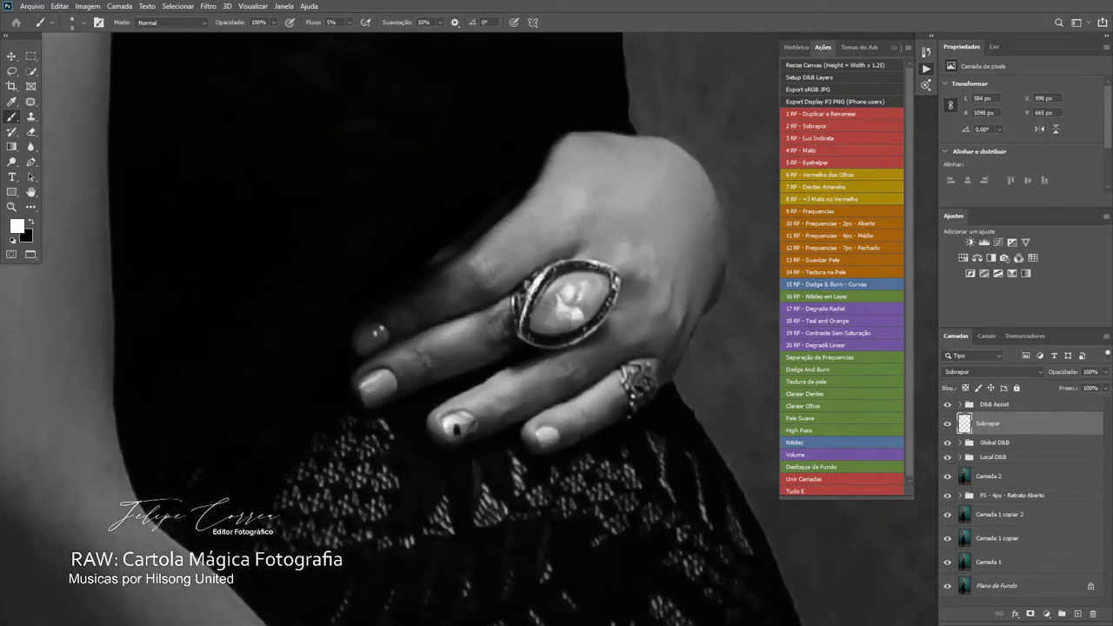
drag(573, 346, 582, 340)
drag(639, 368, 636, 410)
- Brighten the nails, fingers and knuckles of the ringed hand on the Sobrepor layer with a white brush of about 20 px
key(bracketright)
key(bracketright)
key(bracketright)
key(bracketleft)
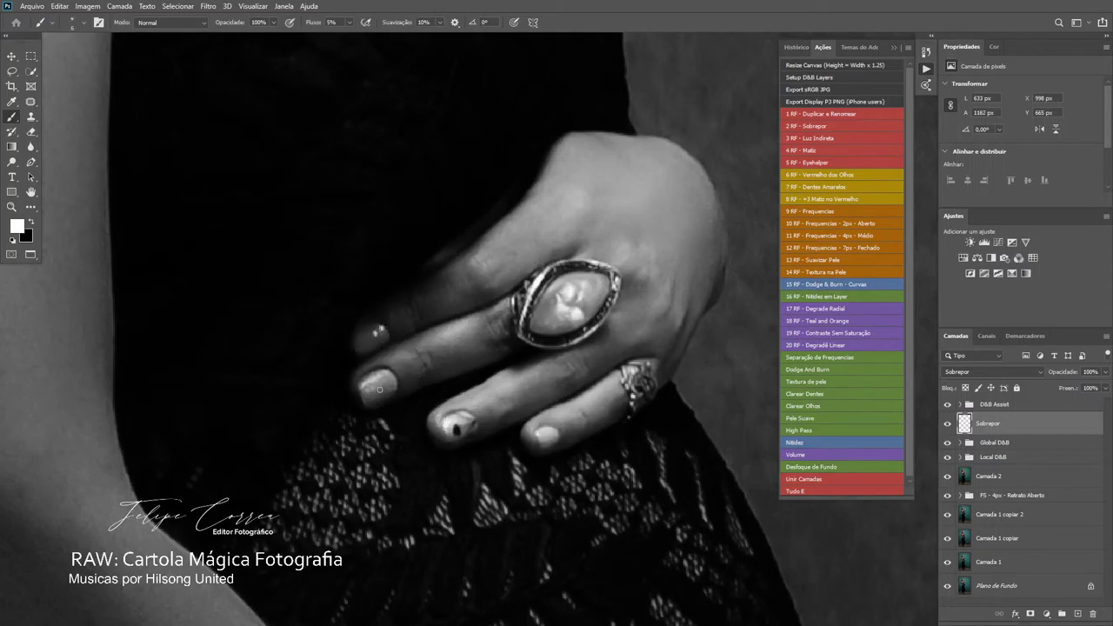
key(bracketright)
key(bracketright)
key(bracketright)
key(bracketright)
key(bracketright)
mouse_move(399, 359)
mouse_down()
mouse_move(477, 322)
mouse_move(386, 360)
mouse_up()
key(bracketright)
key(bracketleft)
key(bracketleft)
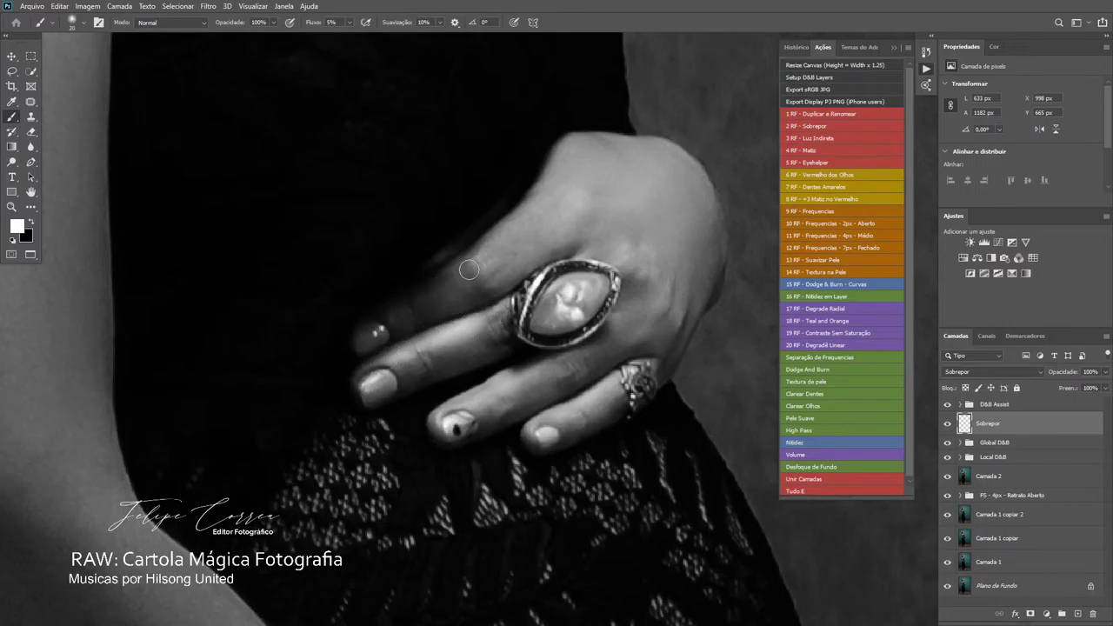
mouse_move(469, 270)
mouse_down()
mouse_move(502, 252)
mouse_move(548, 194)
mouse_move(434, 292)
mouse_up()
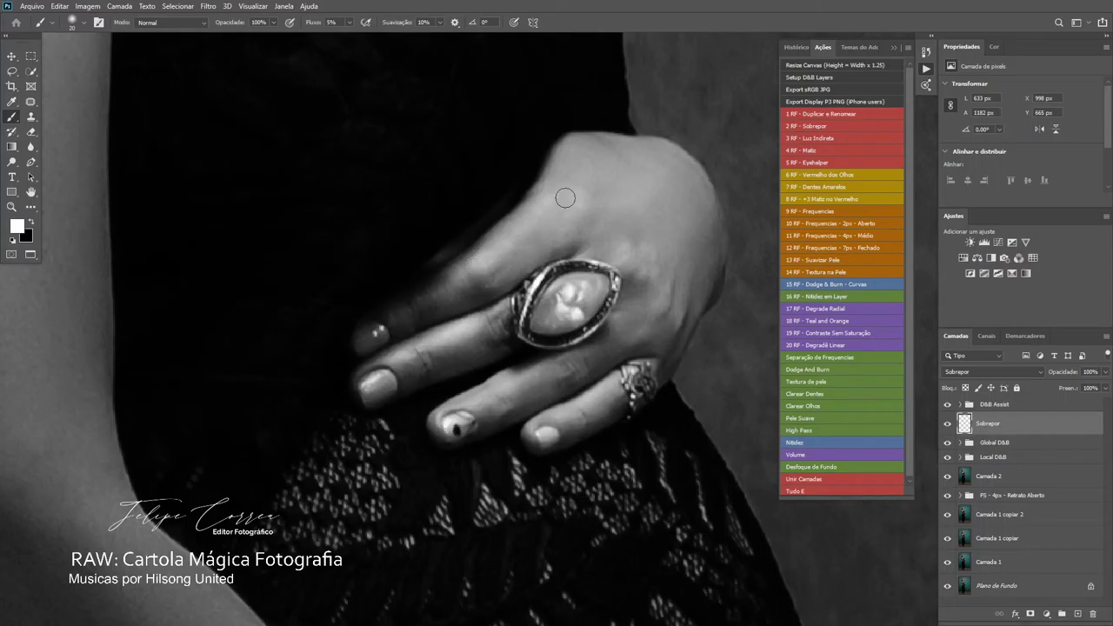
drag(543, 440, 614, 379)
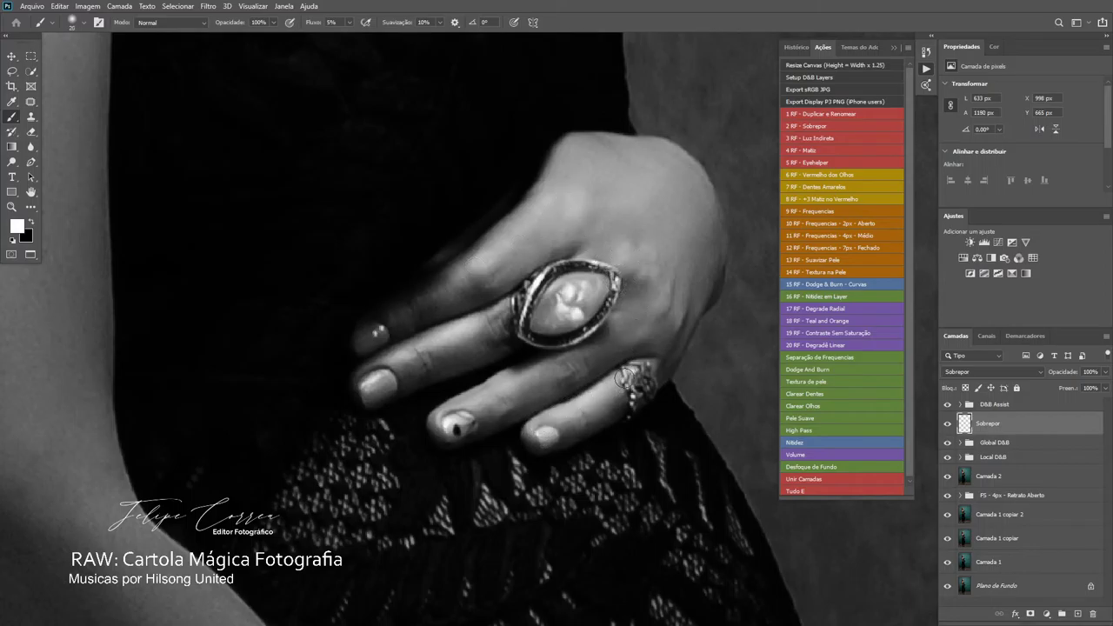
drag(485, 410, 565, 368)
drag(558, 291, 643, 325)
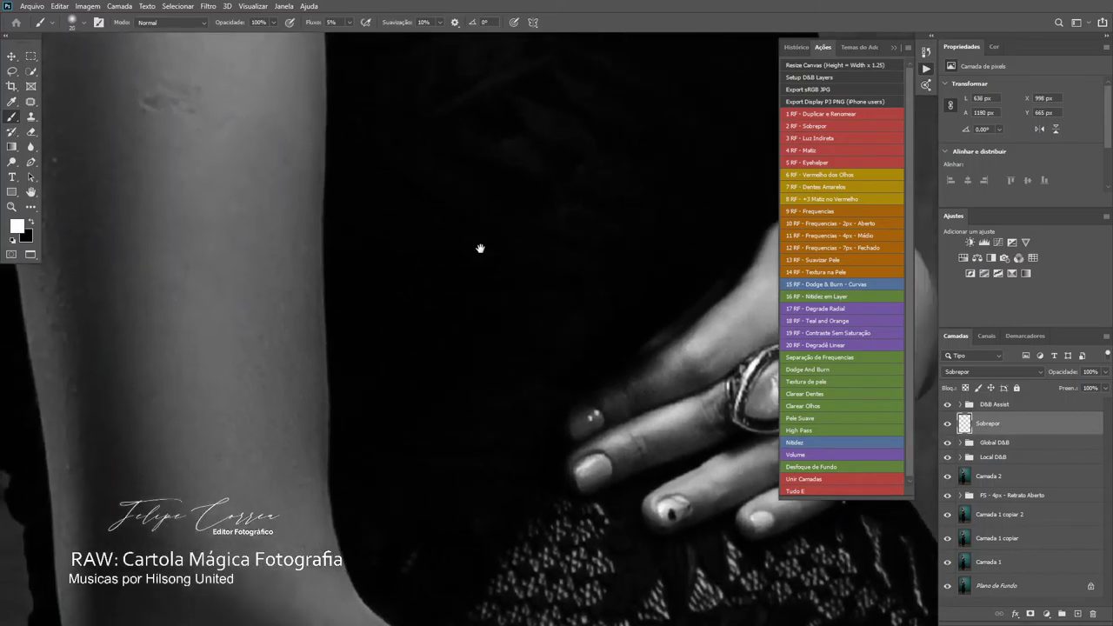
- Paint soft white light along the shaded rear edge of the upper arm with a brush of about 60 px
key(ctrl+minus)
key(ctrl+minus)
scroll(591, 234, left, 3)
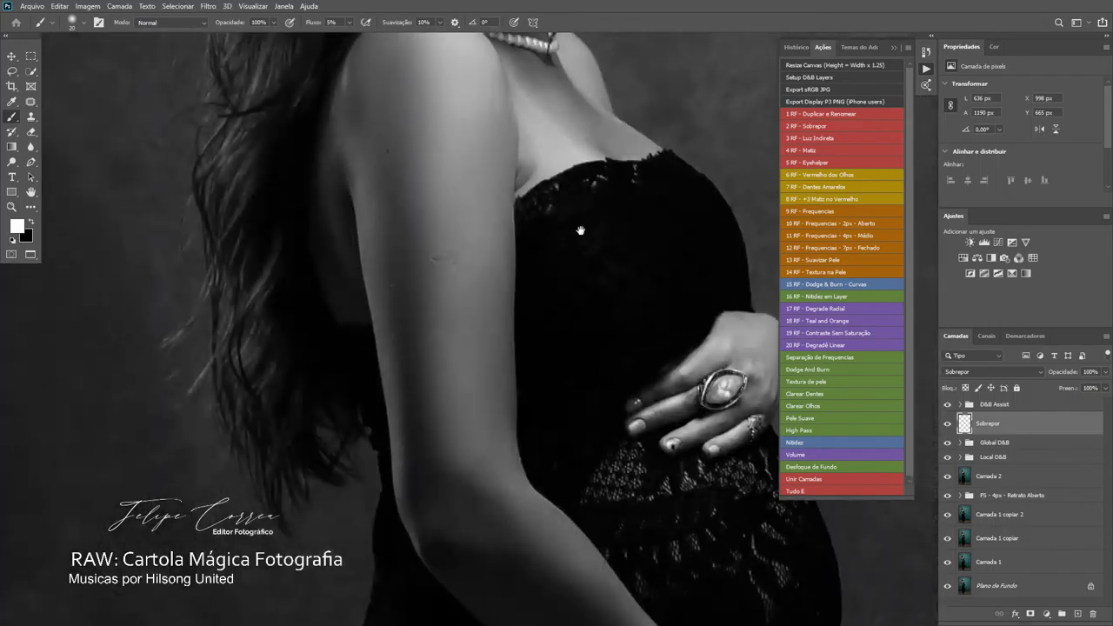
scroll(530, 239, up, 5)
scroll(491, 269, down, 5)
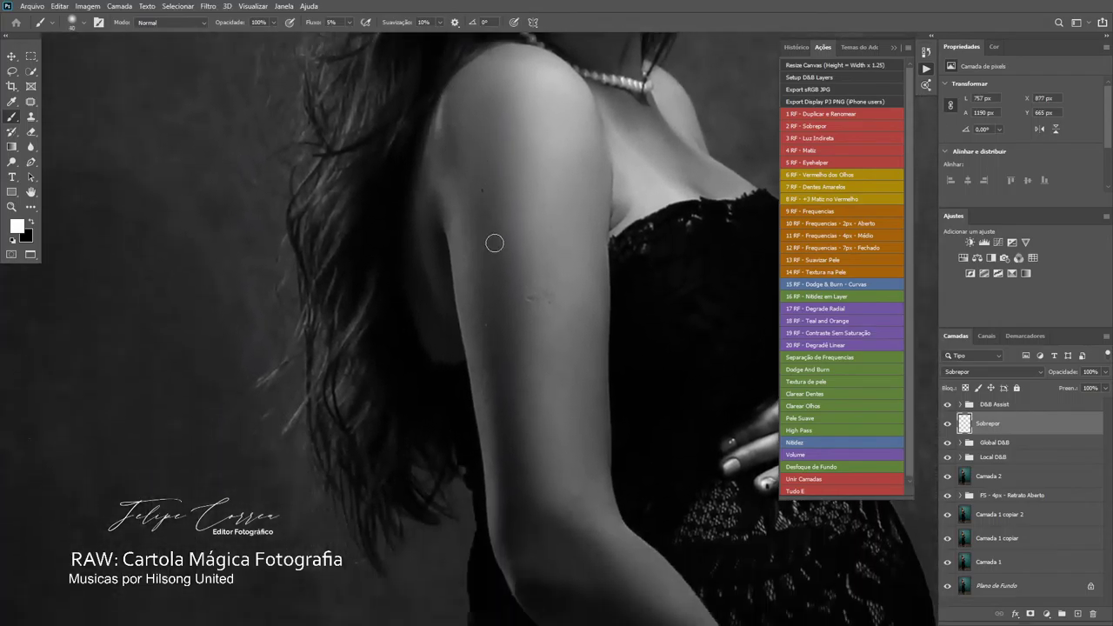
key(bracketright)
key(bracketright)
key(bracketright)
drag(461, 235, 489, 307)
drag(459, 204, 492, 347)
drag(465, 236, 497, 485)
mouse_move(478, 442)
mouse_down()
mouse_move(457, 308)
mouse_move(467, 282)
mouse_up()
- Brighten the forearm from elbow to wrist on the Sobrepor layer with a larger soft white brush
scroll(469, 354, down, 2)
scroll(475, 360, down, 5)
scroll(479, 361, right, 5)
drag(550, 338, 520, 282)
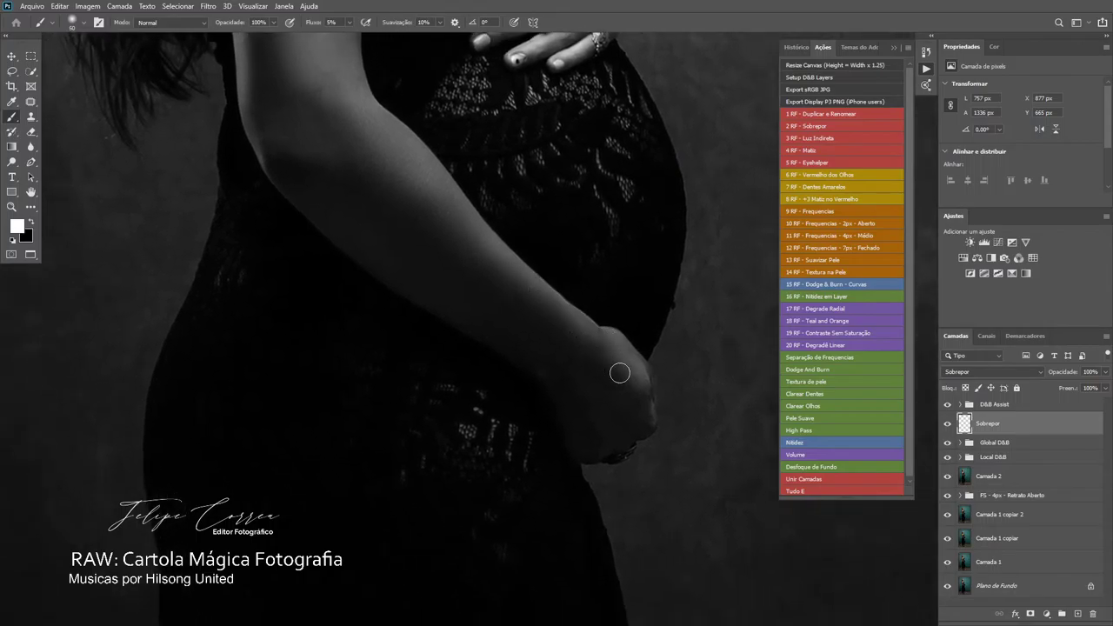
key(bracketright)
key(bracketright)
key(bracketright)
key(bracketright)
key(bracketright)
drag(380, 164, 559, 328)
- Paint a white highlight on the raised heel of the rear foot with a brush of about 15 px
key(bracketleft)
key(bracketleft)
drag(557, 487, 522, 139)
drag(522, 487, 513, 157)
key(bracketleft)
key(bracketleft)
key(bracketleft)
key(bracketleft)
key(bracketleft)
key(bracketleft)
key(bracketleft)
key(bracketleft)
key(bracketleft)
key(bracketleft)
drag(284, 338, 305, 327)
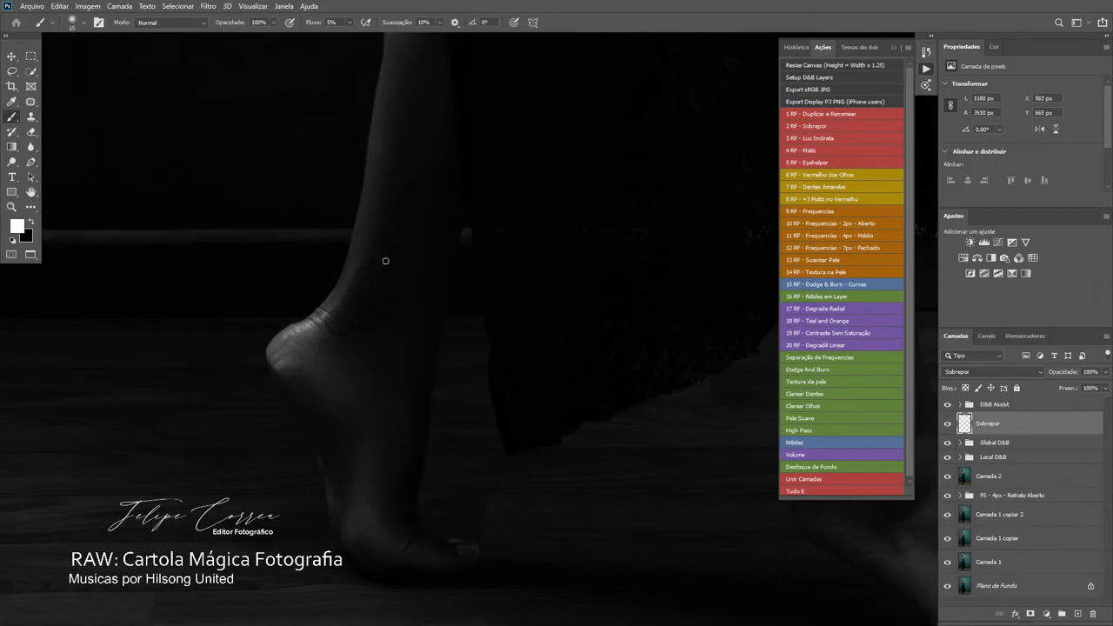
- Add white highlights to the lower part of the rear foot and to the toes of the front foot
scroll(400, 287, down, 3)
key(bracketright)
key(bracketright)
key(bracketright)
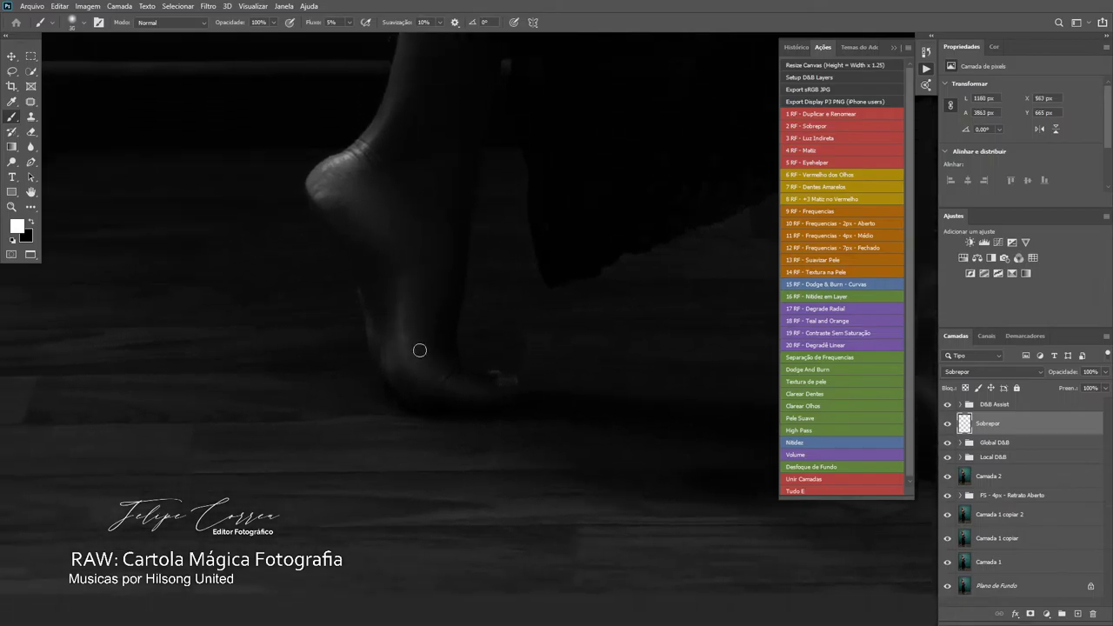
drag(517, 338, 261, 292)
drag(674, 326, 557, 305)
key(bracketright)
mouse_move(601, 347)
mouse_down()
mouse_move(697, 413)
mouse_move(564, 309)
mouse_move(507, 297)
mouse_move(616, 339)
mouse_up()
drag(719, 374, 591, 336)
key(bracketleft)
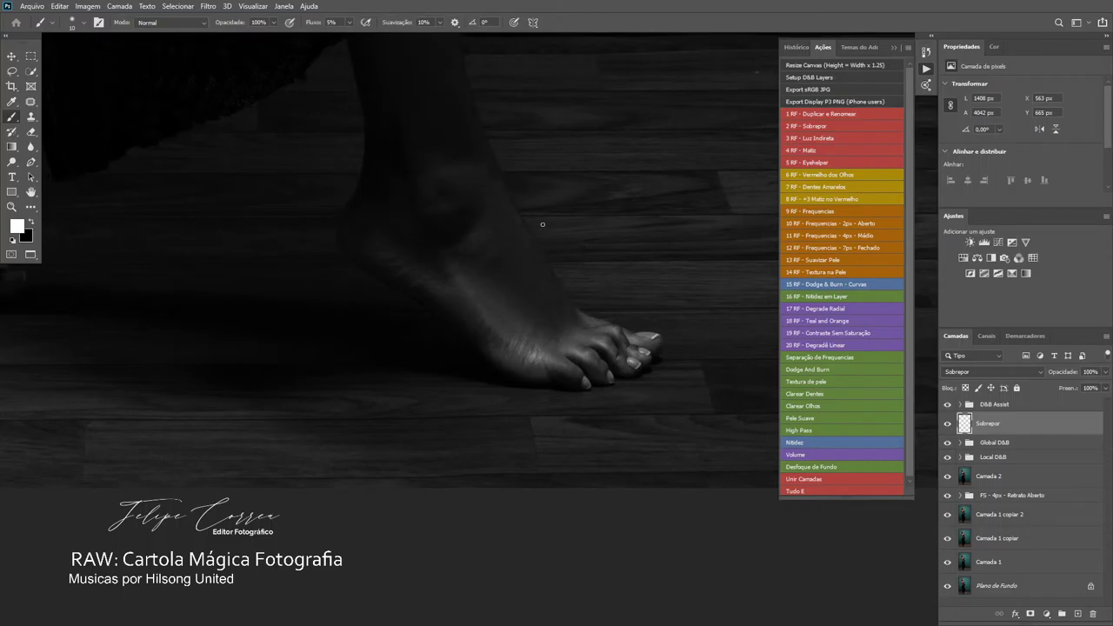
- Lighten the front ankle with a 70 px brush and soften the excess with the Eraser at 25% flow
key(ctrl+minus)
key(ctrl+minus)
key(ctrl+minus)
key(ctrl+minus)
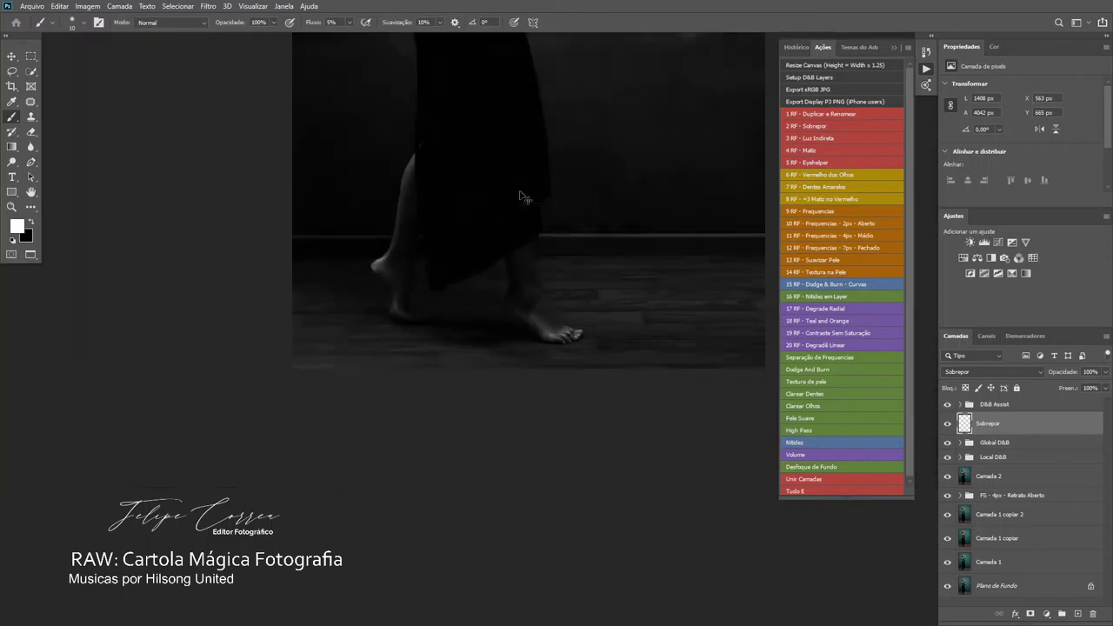
key(ctrl+plus)
key(ctrl+plus)
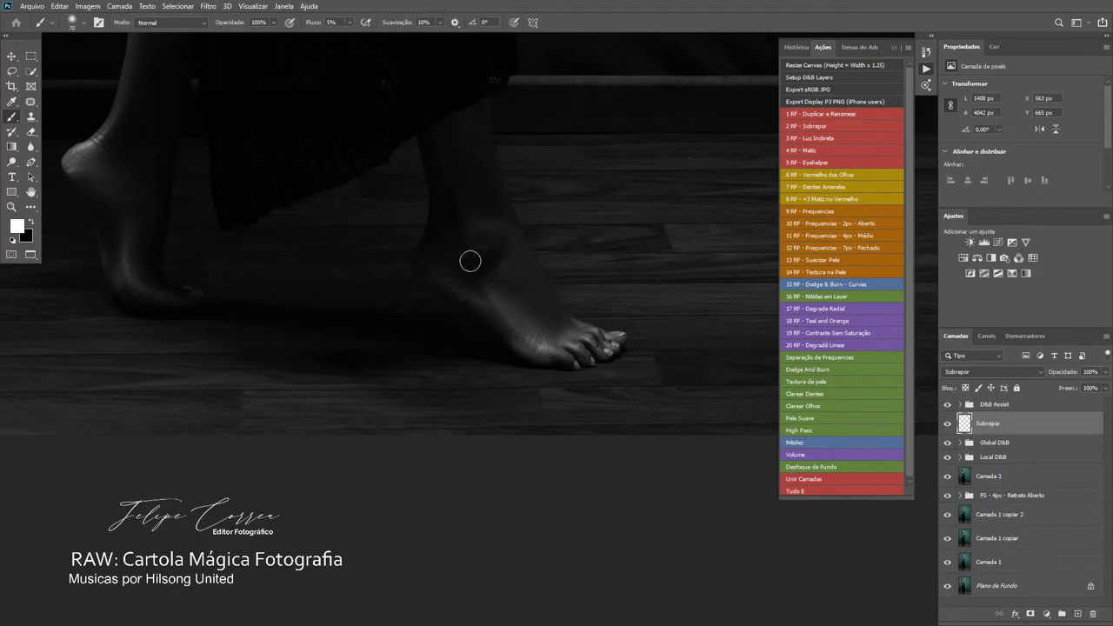
key(e)
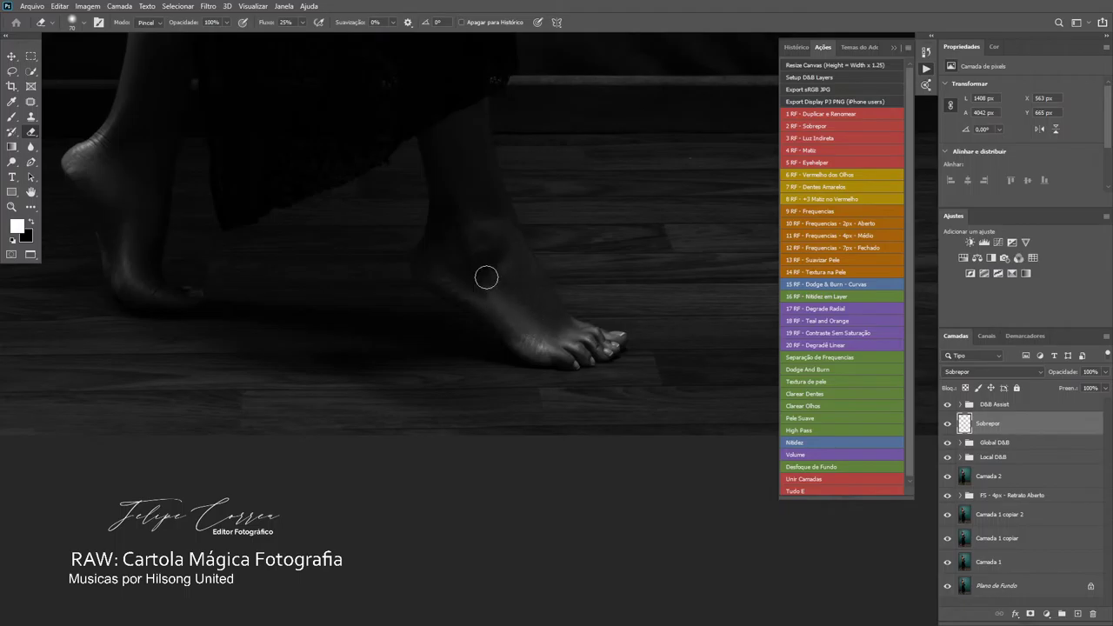
drag(468, 151, 547, 302)
- Hide the D&B Assist group to show the portrait in colour and zoom in on the face
scroll(548, 301, up, 15)
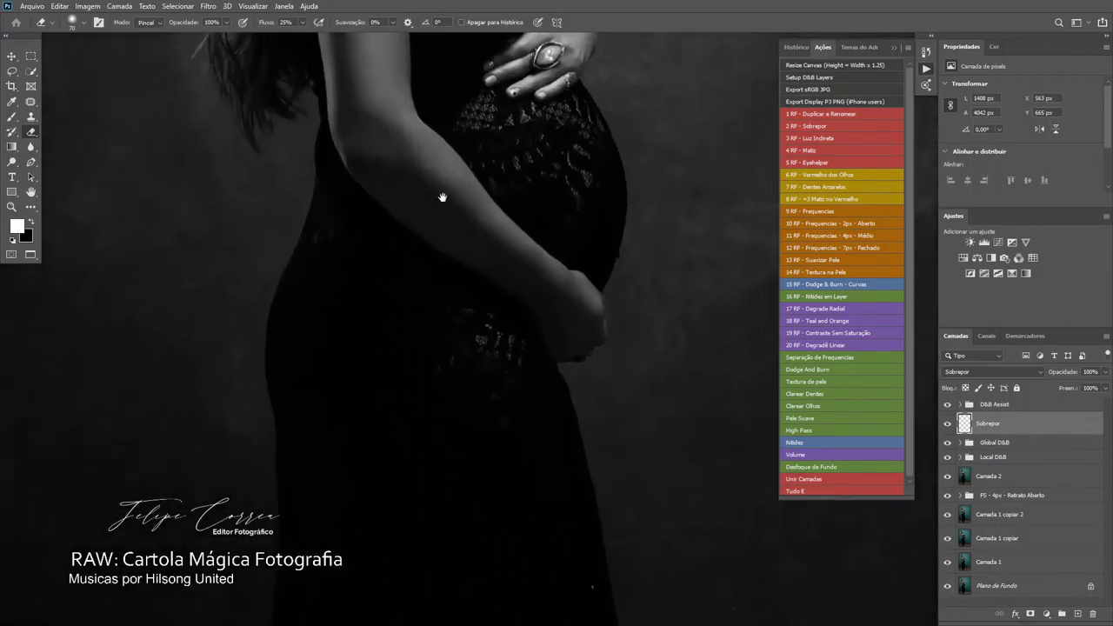
scroll(442, 221, up, 10)
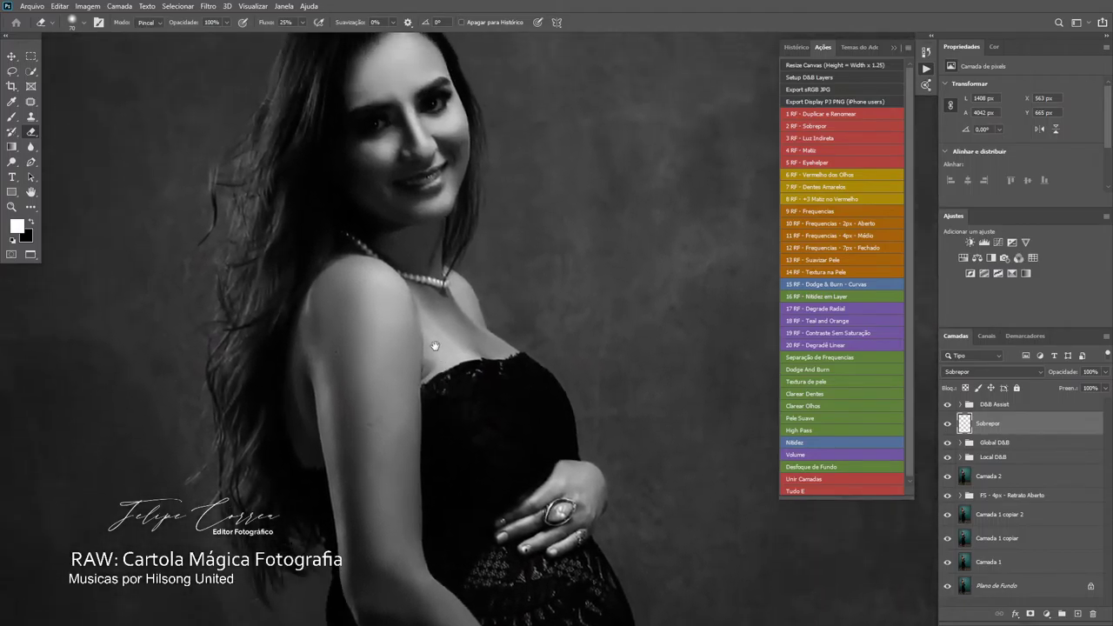
scroll(440, 267, up, 2)
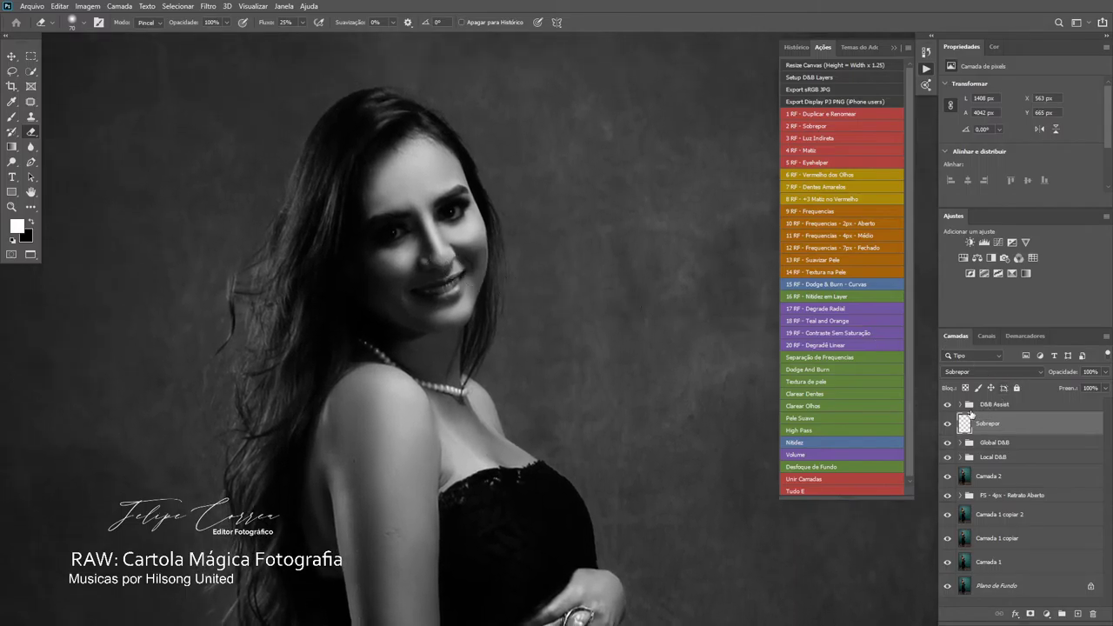
click(946, 405)
ctrl+click(397, 240)
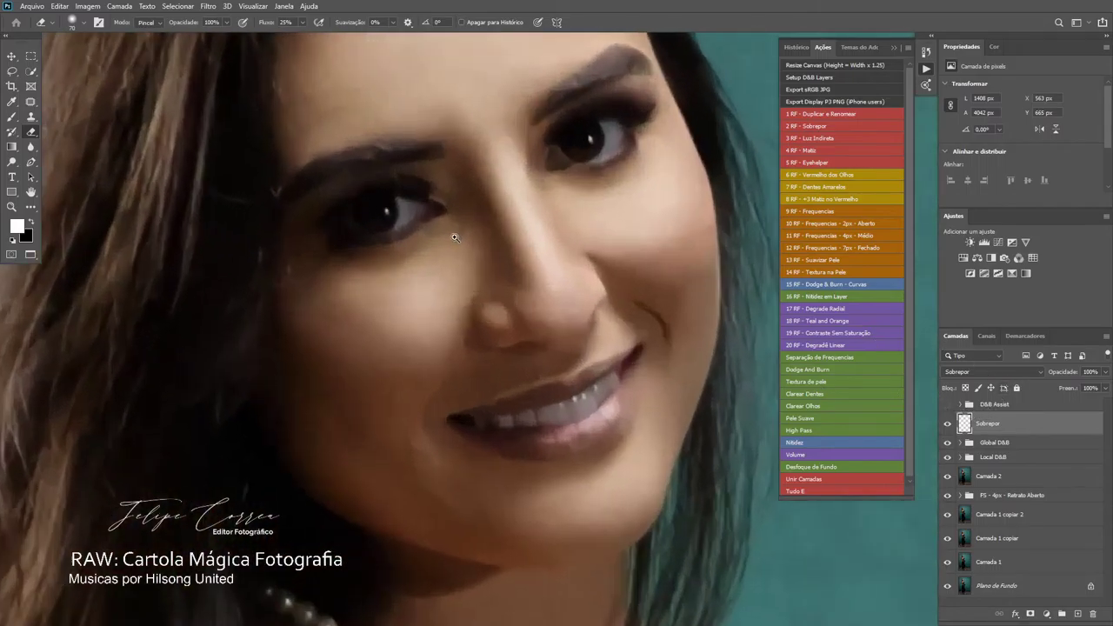
scroll(472, 246, up, 3)
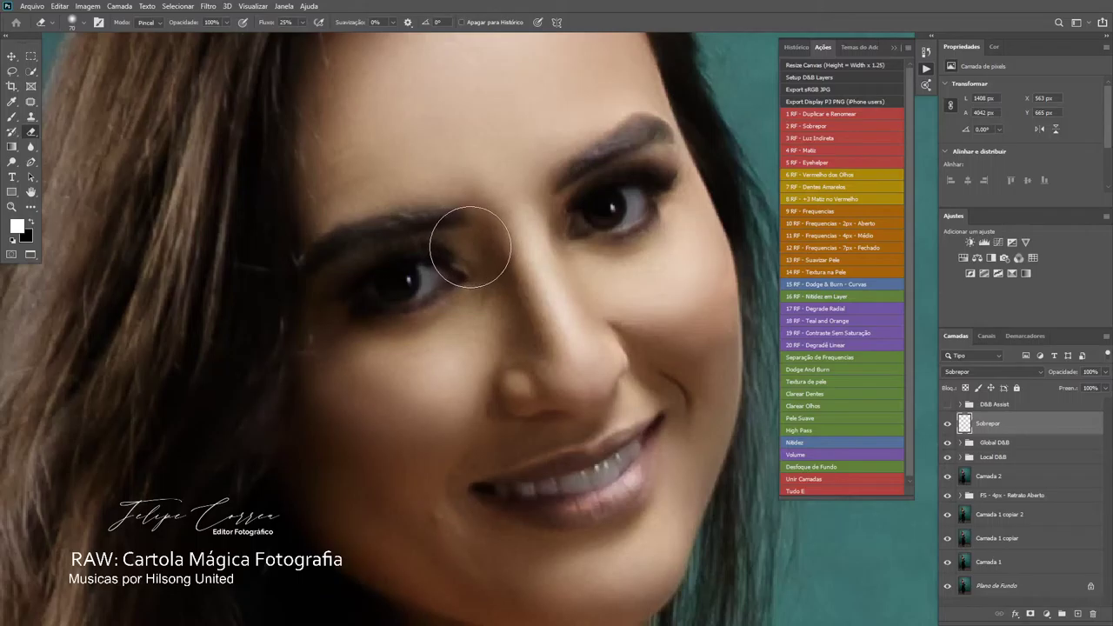
- Brighten the highlights in both eyes on the Sobrepor layer with a small white brush at 15% flow
key(b)
key(bracketleft)
key(bracketleft)
key(bracketleft)
key(bracketleft)
key(bracketleft)
key(bracketleft)
key(bracketleft)
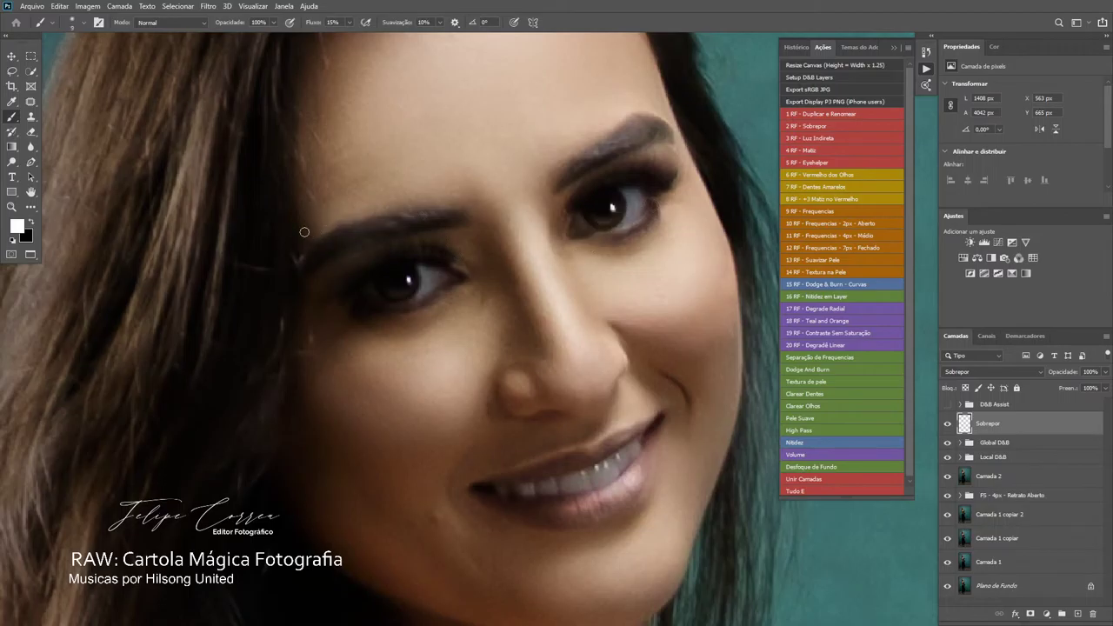
- Darken both eyebrows on the Sobrepor layer with a black brush of about 25 px at 5% flow
key(x)
key(bracketright)
key(bracketright)
key(bracketright)
mouse_move(321, 256)
mouse_down()
mouse_move(418, 212)
mouse_move(461, 216)
mouse_up()
drag(637, 129, 604, 142)
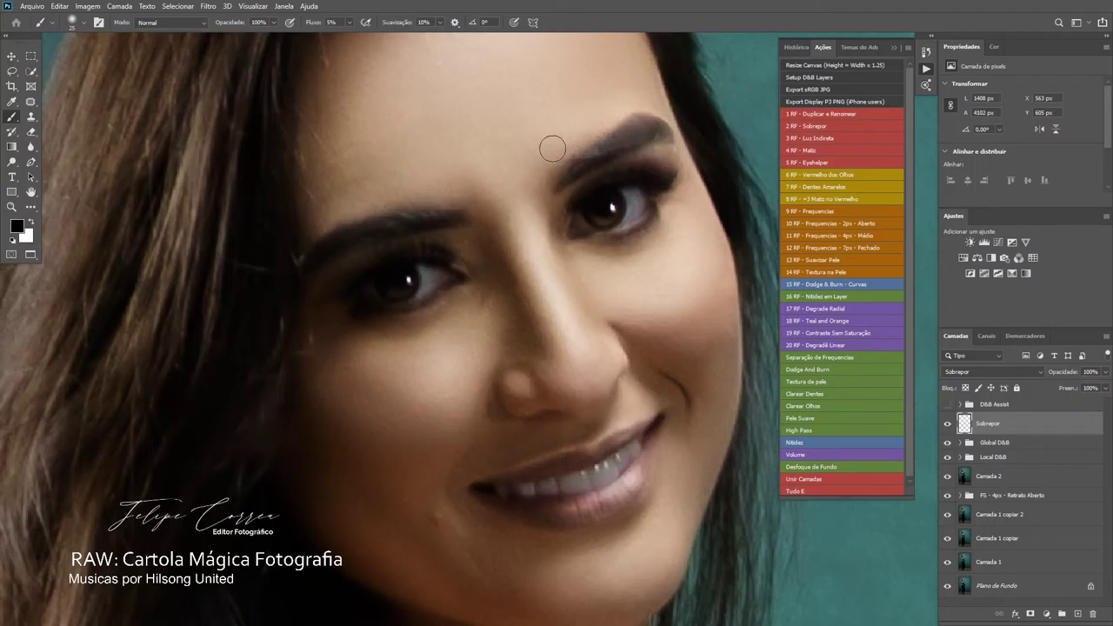
- Sample the lower lip colour and lighten it to the pinkish tone f1a796 as the foreground colour
scroll(569, 275, down, 3)
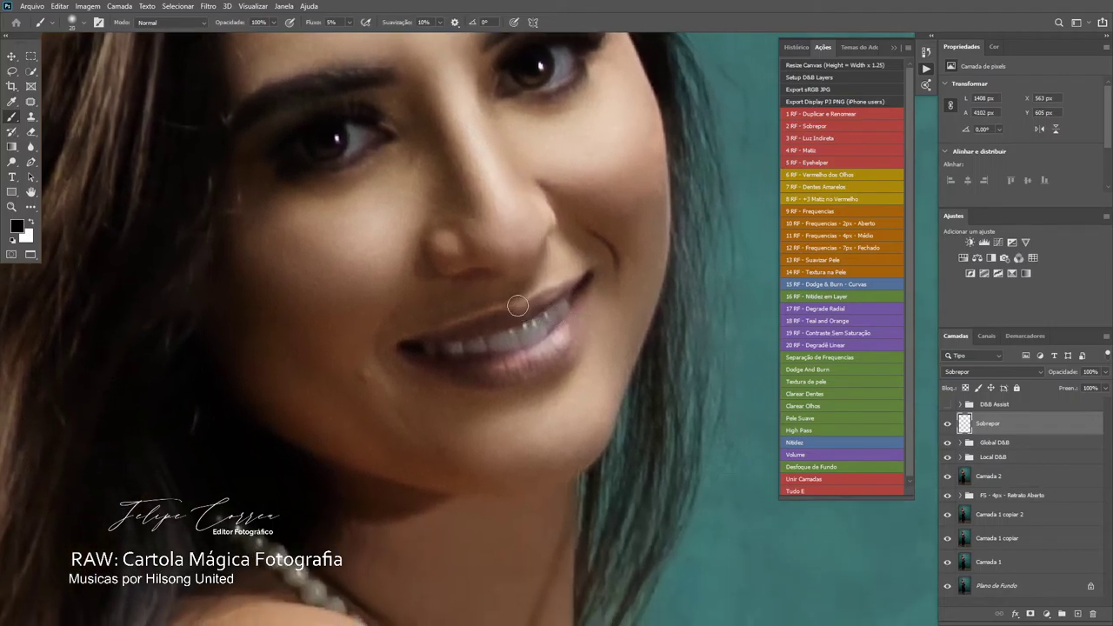
key(x)
key(bracketleft)
key(x)
drag(533, 235, 581, 324)
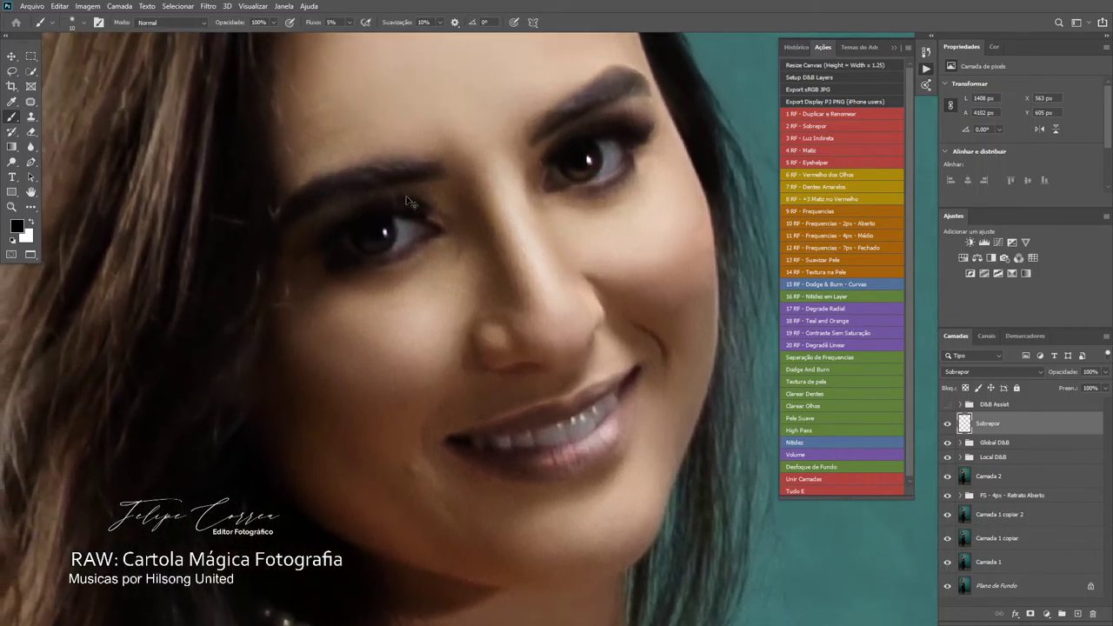
alt+click(561, 463)
alt+click(558, 458)
click(23, 223)
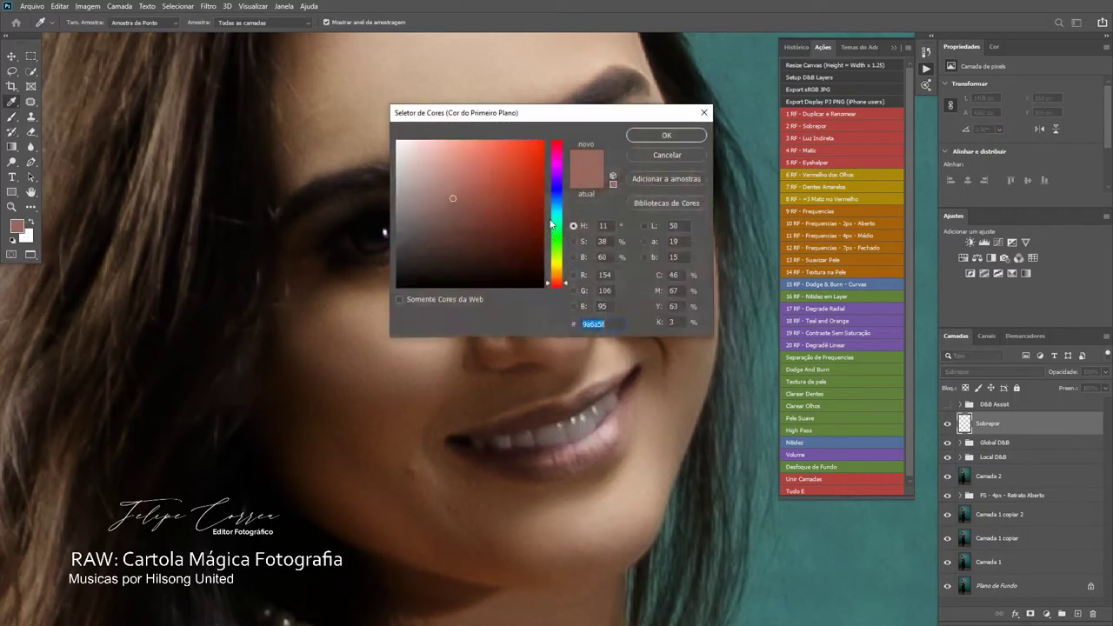
click(447, 141)
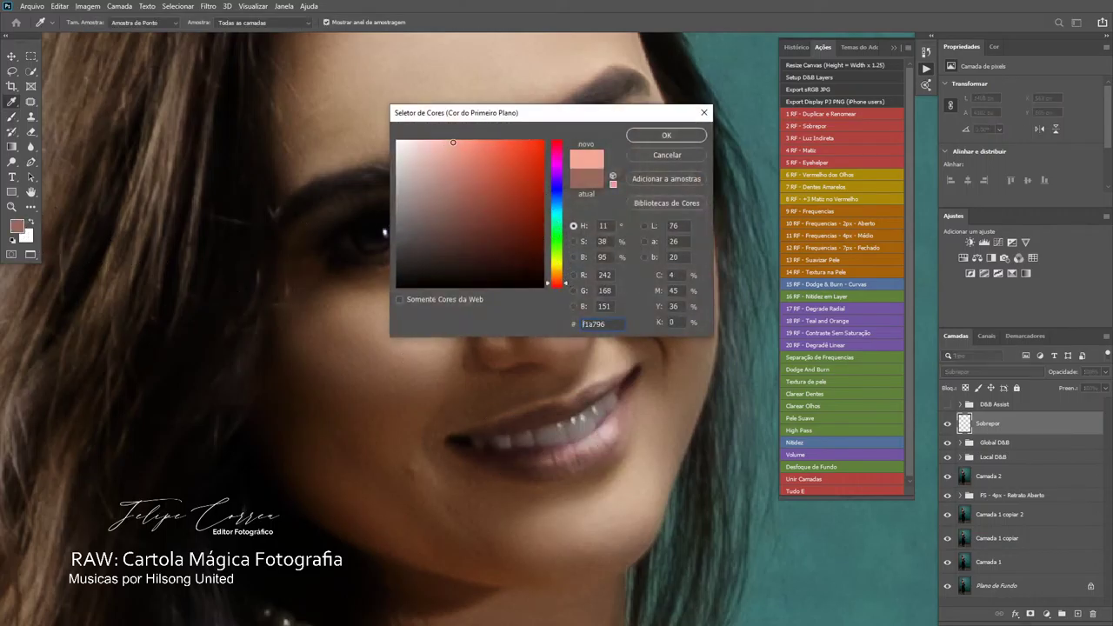
click(666, 135)
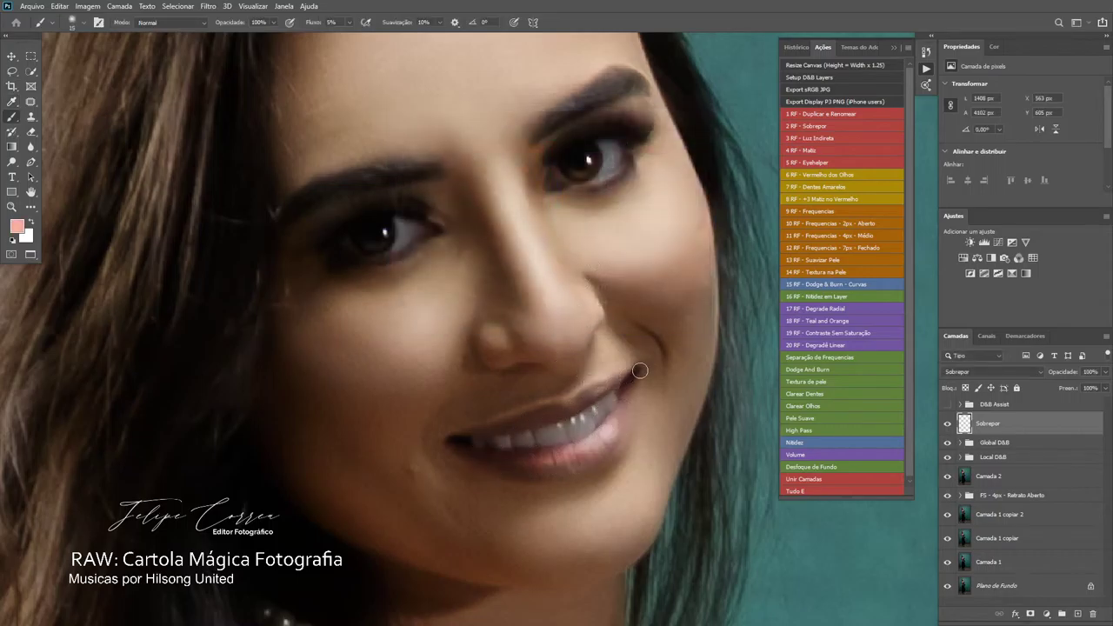
- Examine the full portrait in colour to judge the highlights, and inspect the hair up close
key(ctrl+minus)
key(ctrl+minus)
key(ctrl+minus)
key(ctrl+minus)
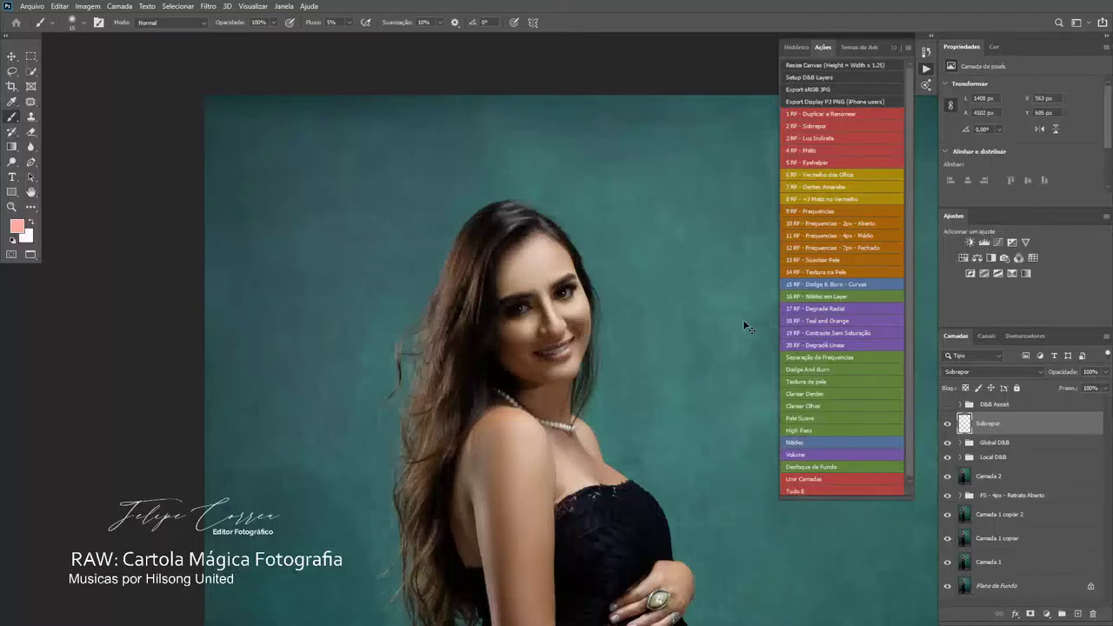
key(ctrl+minus)
key(ctrl+minus)
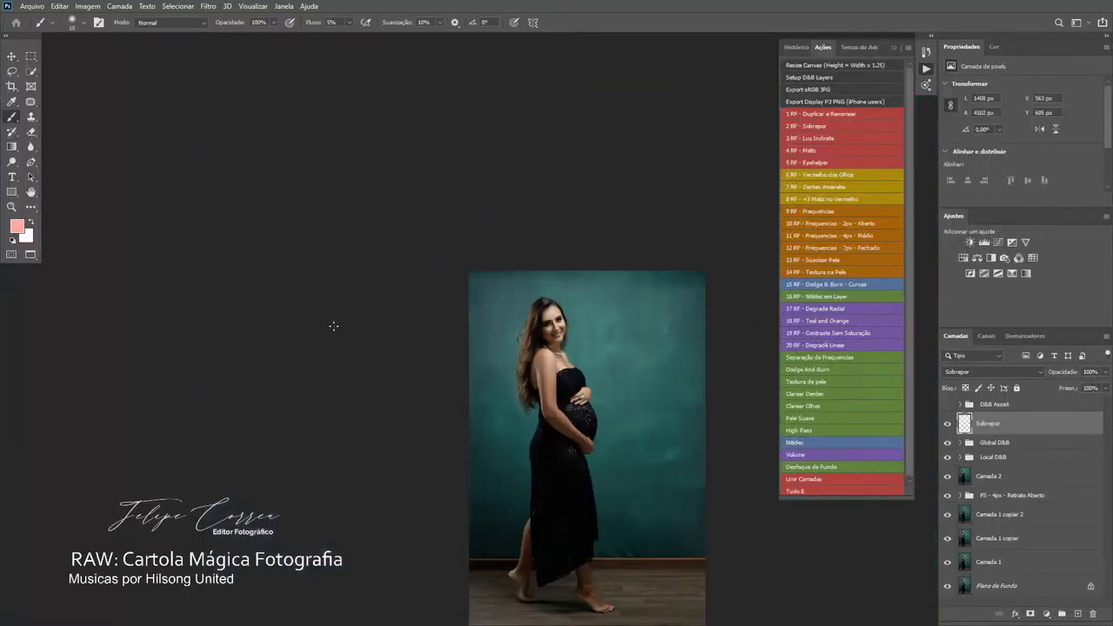
drag(552, 323, 524, 247)
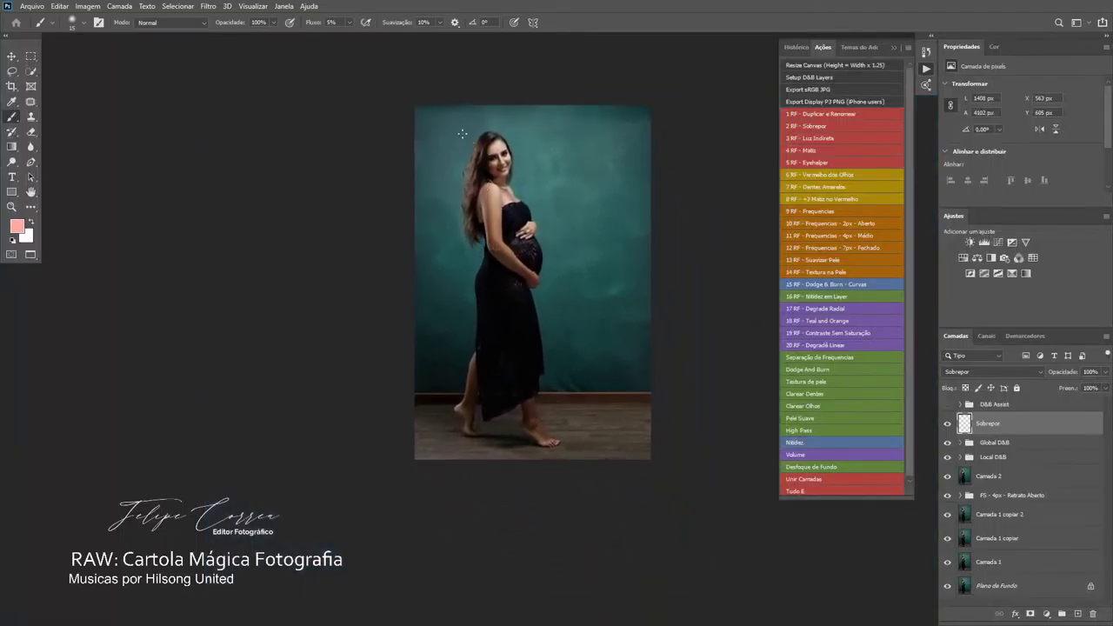
drag(458, 163, 496, 184)
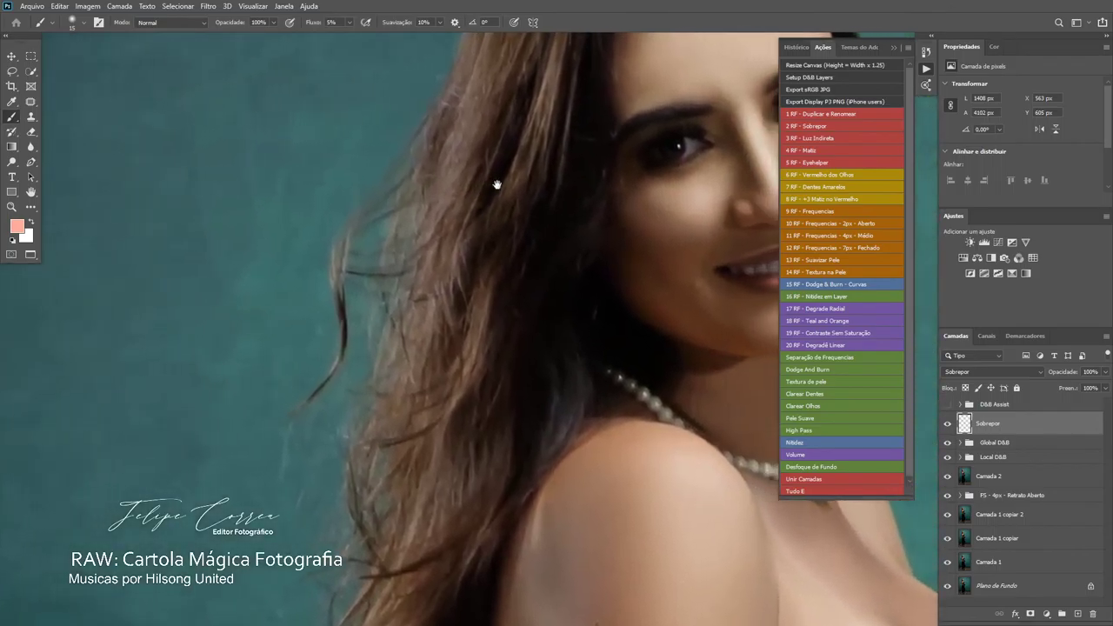
- Paint white highlights over the crown and upper side of the hair on the Sobrepor layer at 5% flow
key(ctrl+minus)
key(ctrl+minus)
key(x)
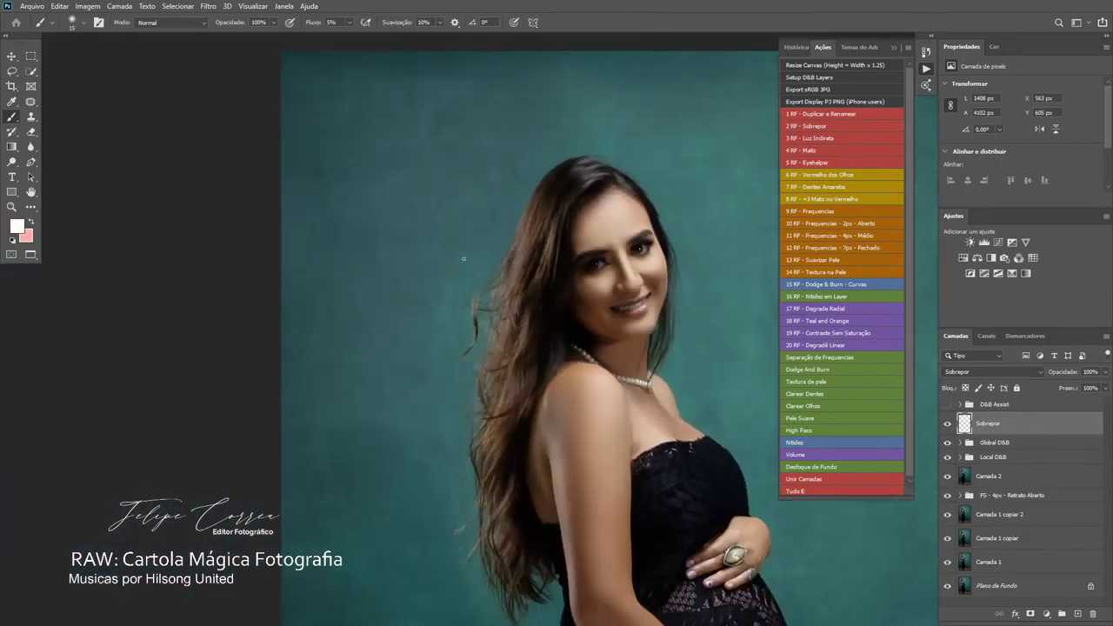
mouse_move(566, 179)
mouse_down()
mouse_move(604, 177)
mouse_move(637, 196)
mouse_up()
key(bracketright)
key(bracketright)
mouse_move(506, 302)
mouse_down()
mouse_move(554, 236)
mouse_move(528, 273)
mouse_move(501, 403)
mouse_move(501, 365)
mouse_move(531, 284)
mouse_move(521, 370)
mouse_up()
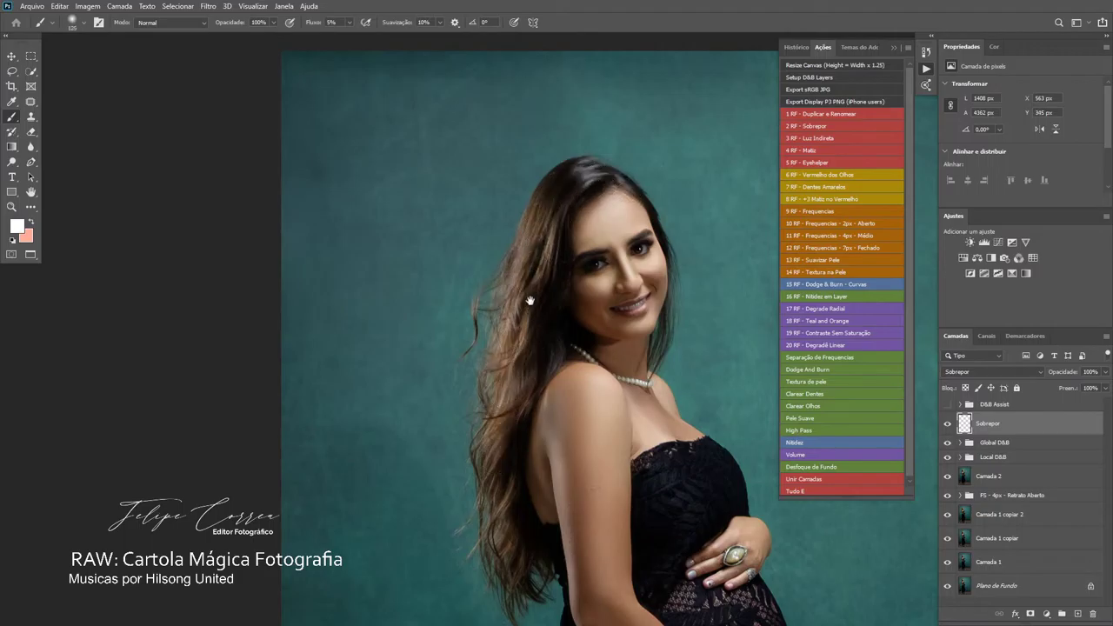
- Lighten the long hair falling behind the shoulder and its loose strands with a smaller white brush at 5% flow
key(bracketleft)
key(bracketleft)
mouse_move(529, 301)
mouse_down()
mouse_move(519, 220)
mouse_move(490, 427)
mouse_move(498, 472)
mouse_up()
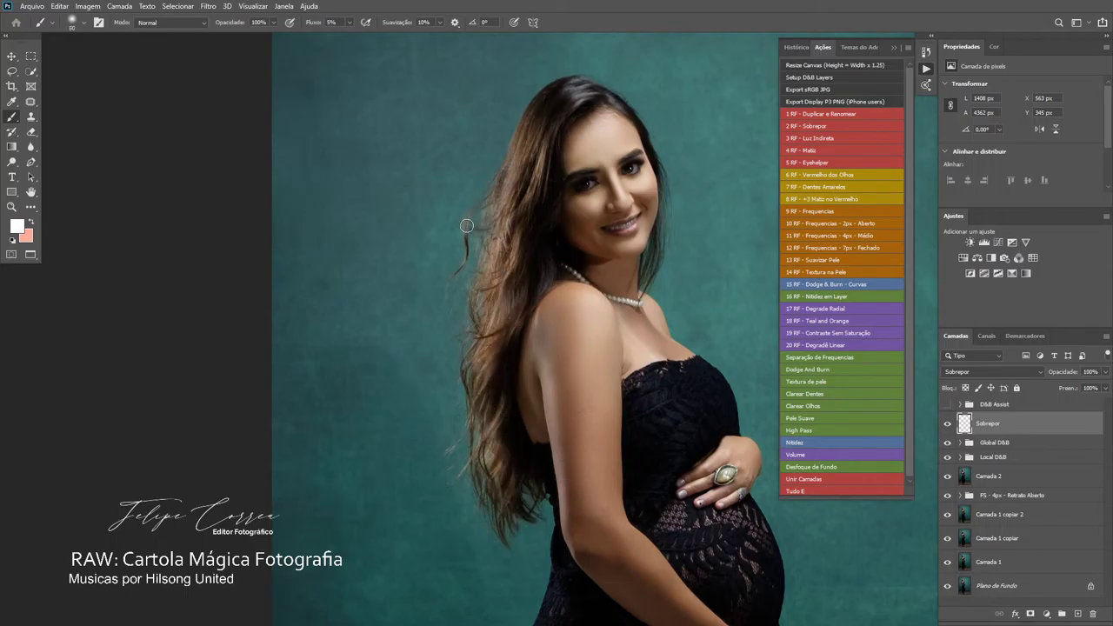
key(bracketleft)
key(bracketleft)
drag(483, 256, 472, 249)
- Compare the full portrait with the Sobrepor layer hidden and shown to judge the painted highlights
key(ctrl+minus)
key(ctrl+minus)
key(ctrl+minus)
key(ctrl+minus)
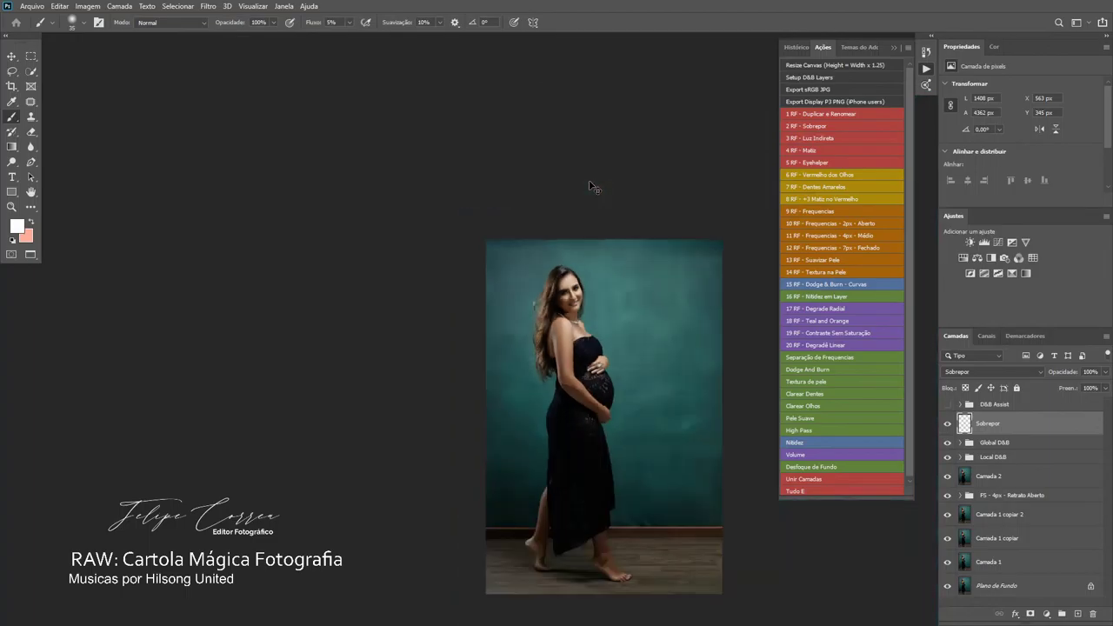
drag(498, 303, 445, 206)
key(ctrl+0)
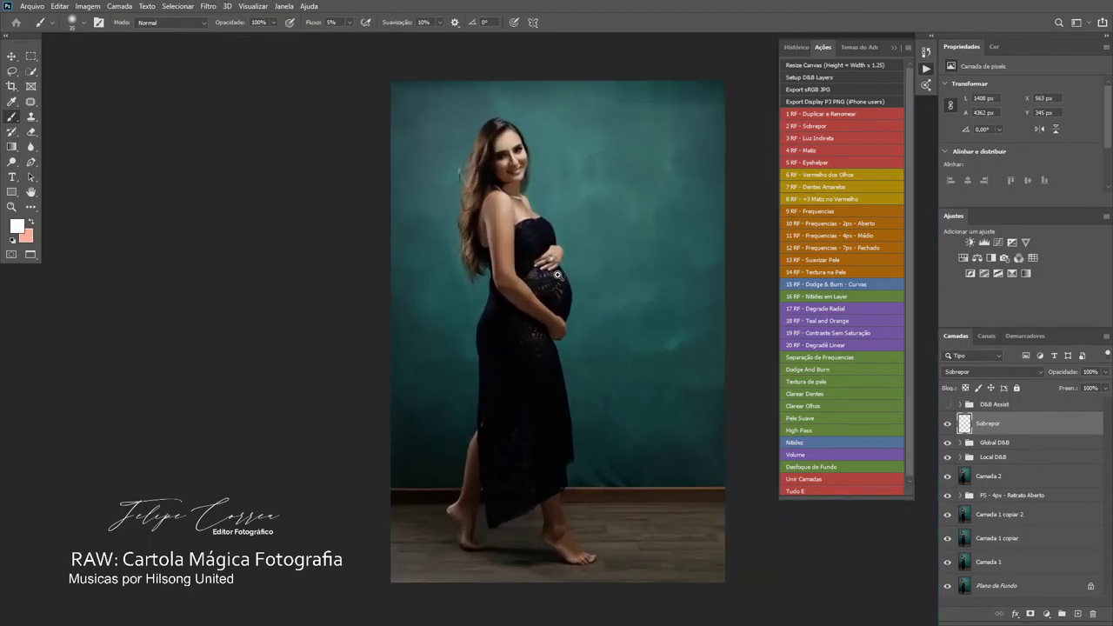
click(947, 425)
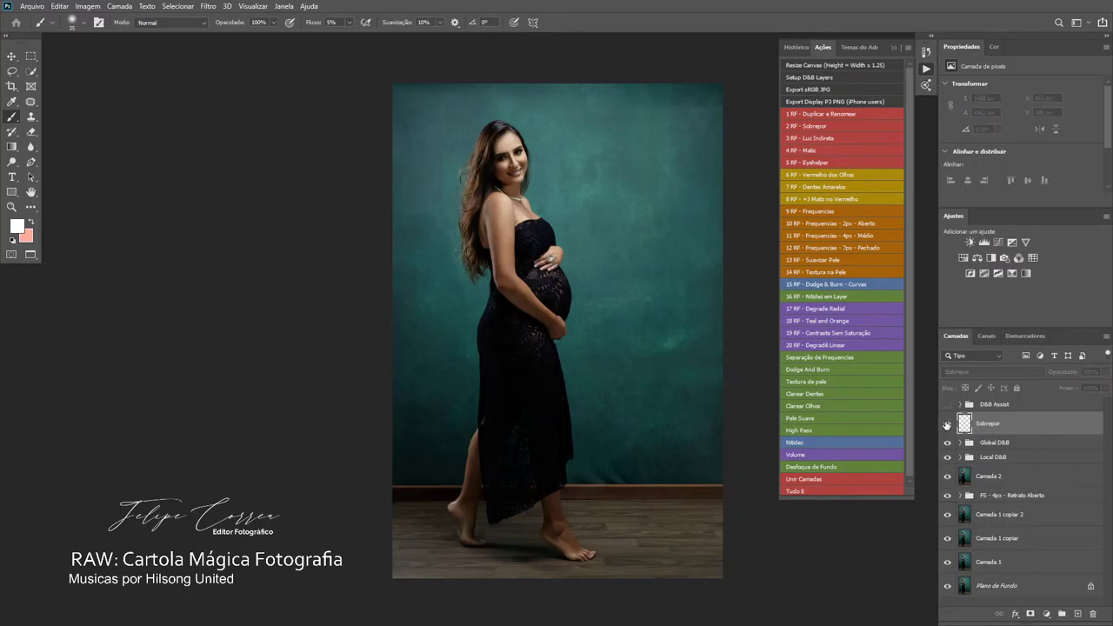
click(947, 424)
click(947, 424)
click(947, 424)
click(947, 425)
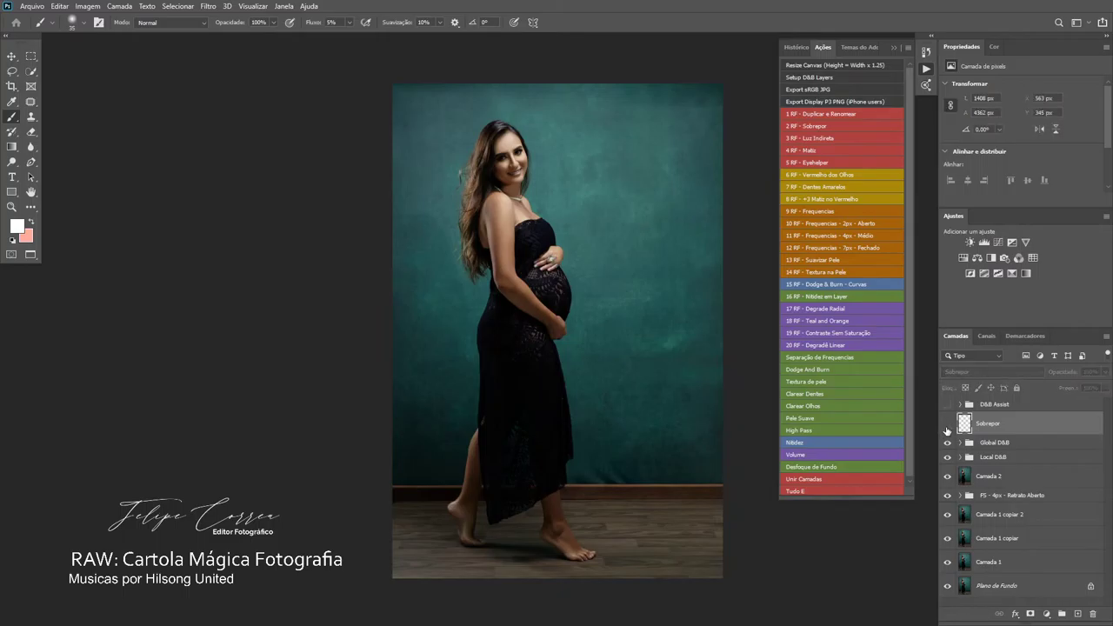
click(947, 424)
key(e)
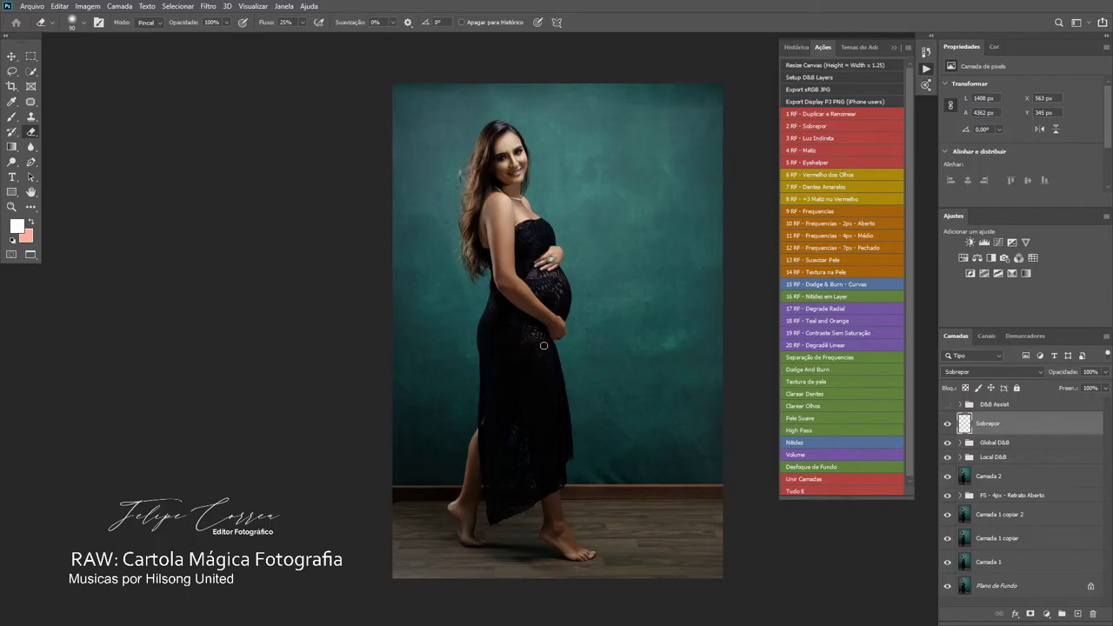
click(948, 424)
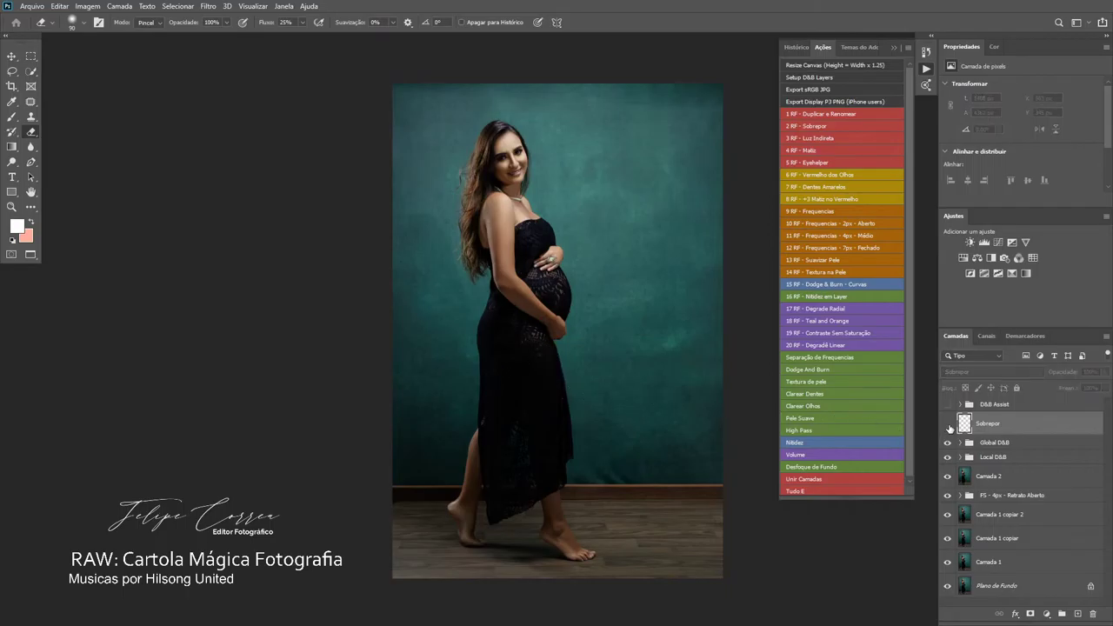
click(948, 425)
click(948, 425)
click(948, 424)
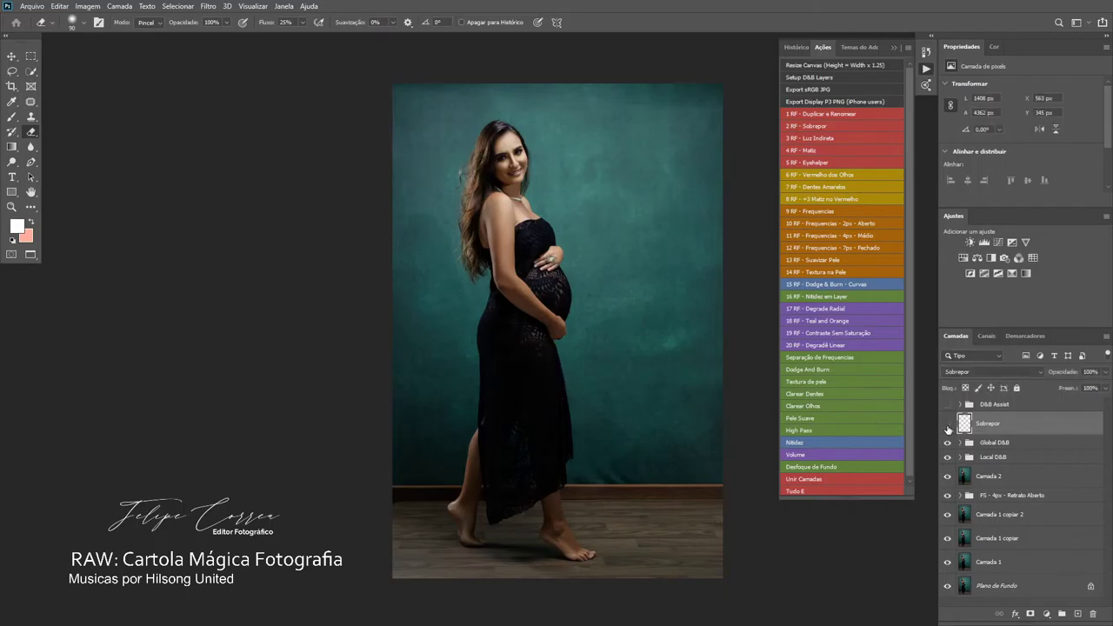
click(948, 424)
click(948, 424)
- Lower the Sobrepor layer's opacity to 67%, comparing the portrait with the layer hidden and shown
click(1104, 374)
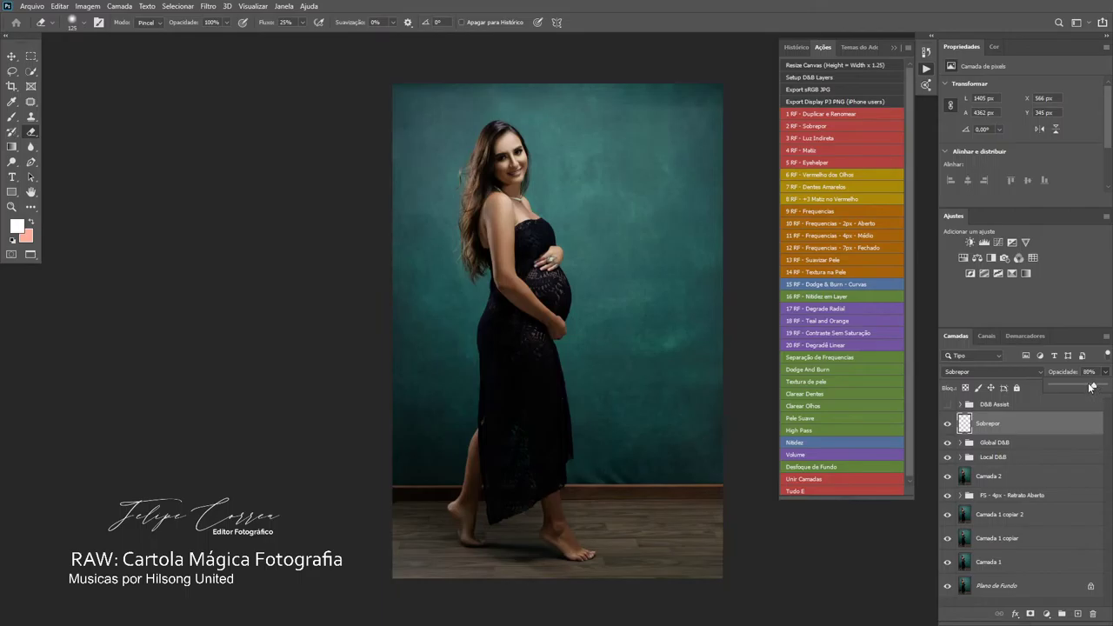
click(948, 424)
click(948, 424)
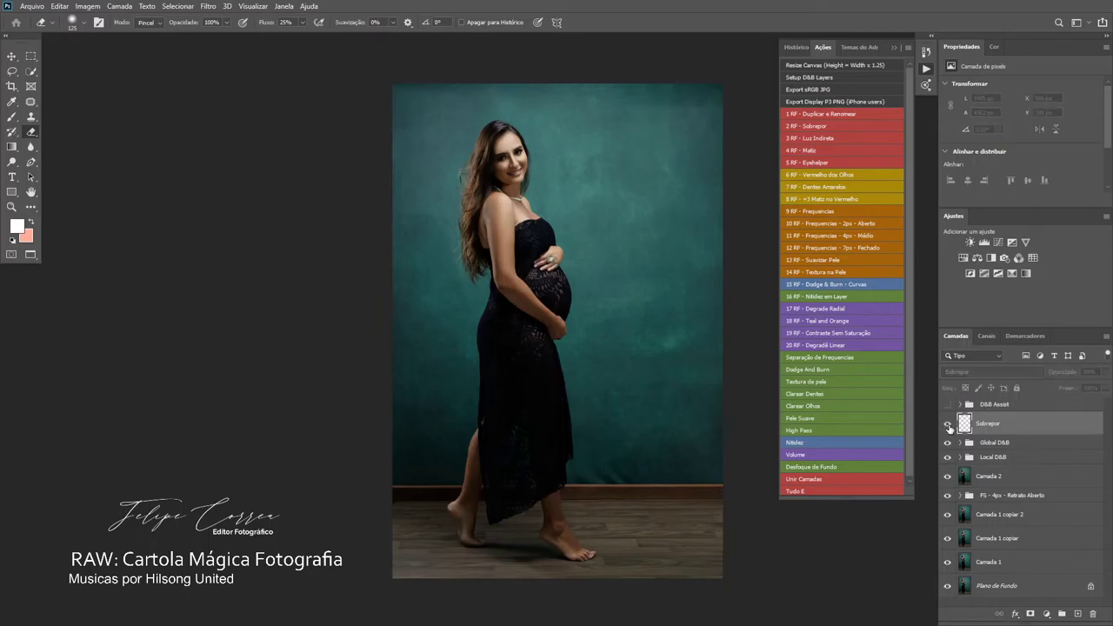
click(948, 424)
click(948, 425)
click(948, 424)
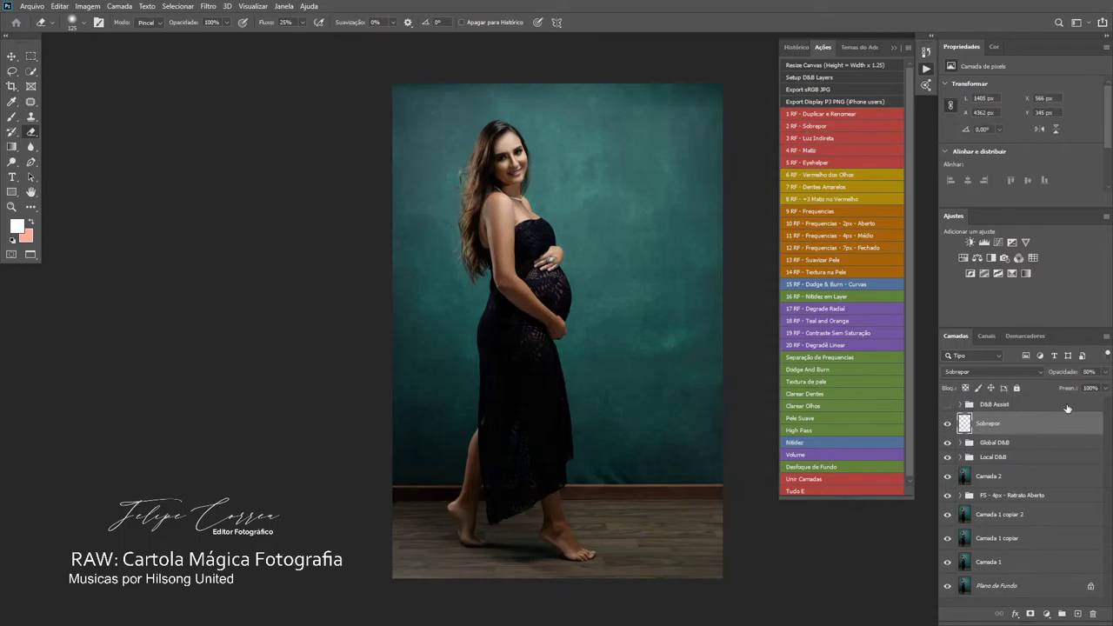
click(1103, 372)
- Lower the Global D&B group's opacity to 65%, comparing the portrait with the effect hidden and shown
click(969, 445)
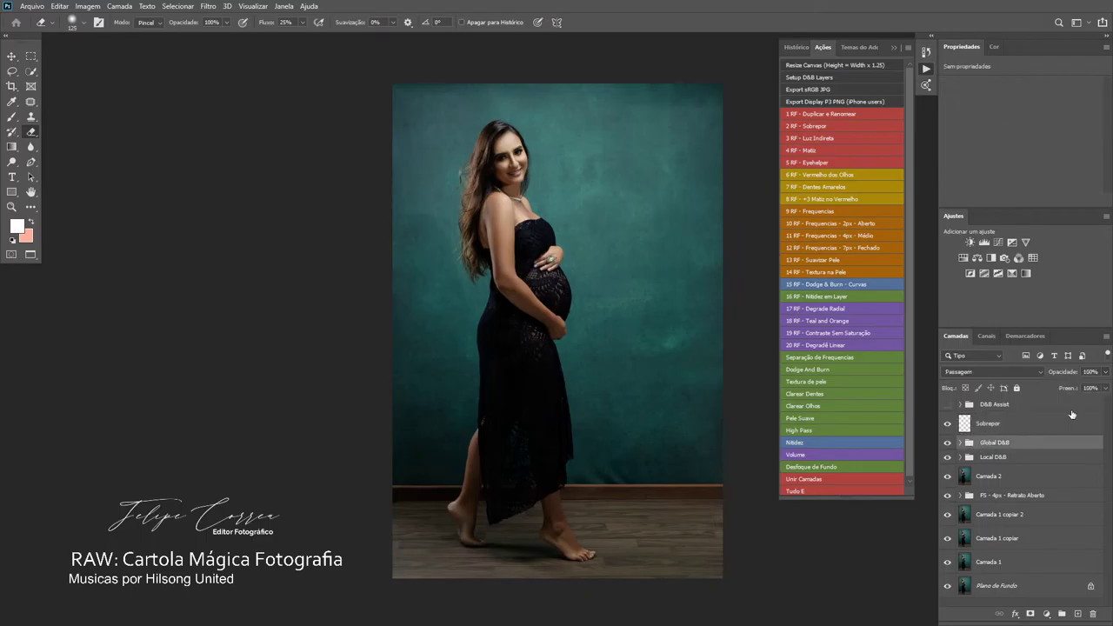
click(1107, 373)
click(948, 444)
click(948, 445)
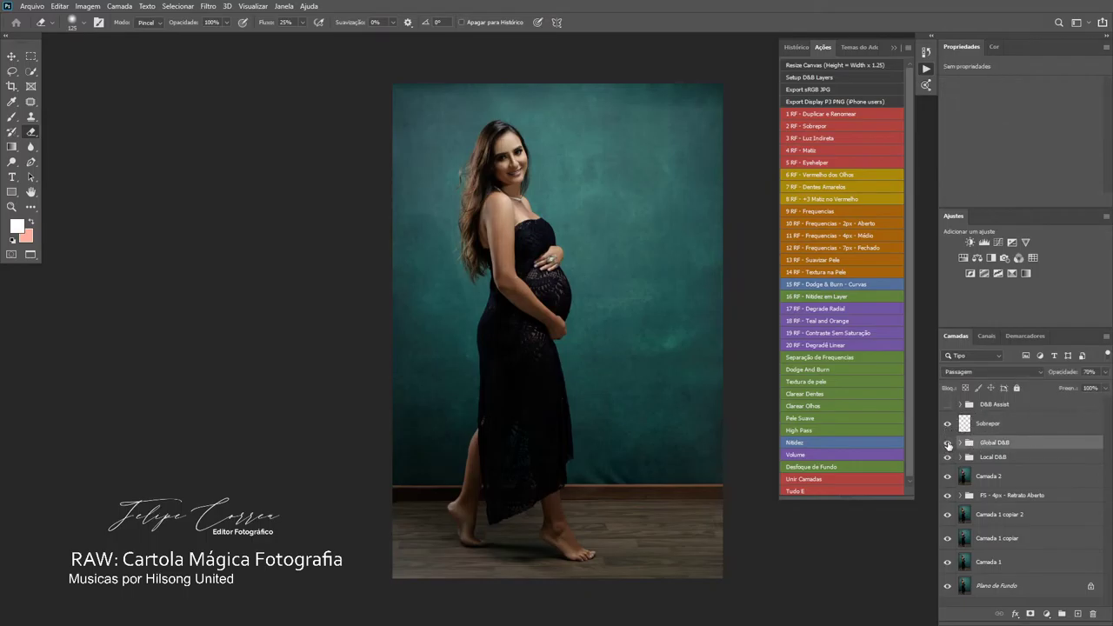
click(948, 444)
click(948, 444)
click(1029, 423)
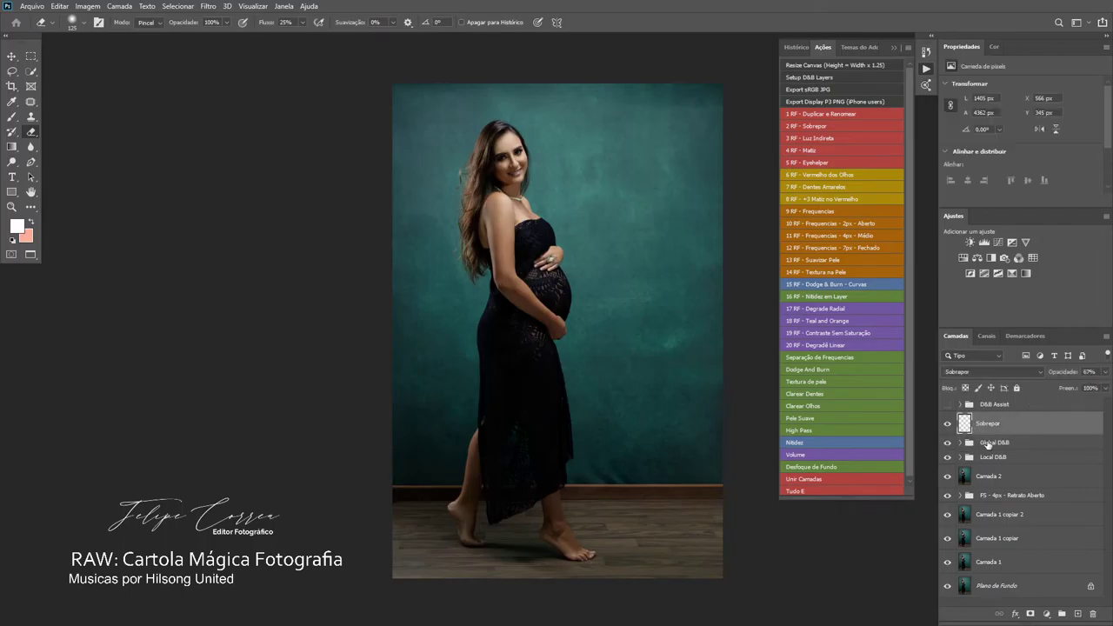
click(988, 444)
click(1105, 372)
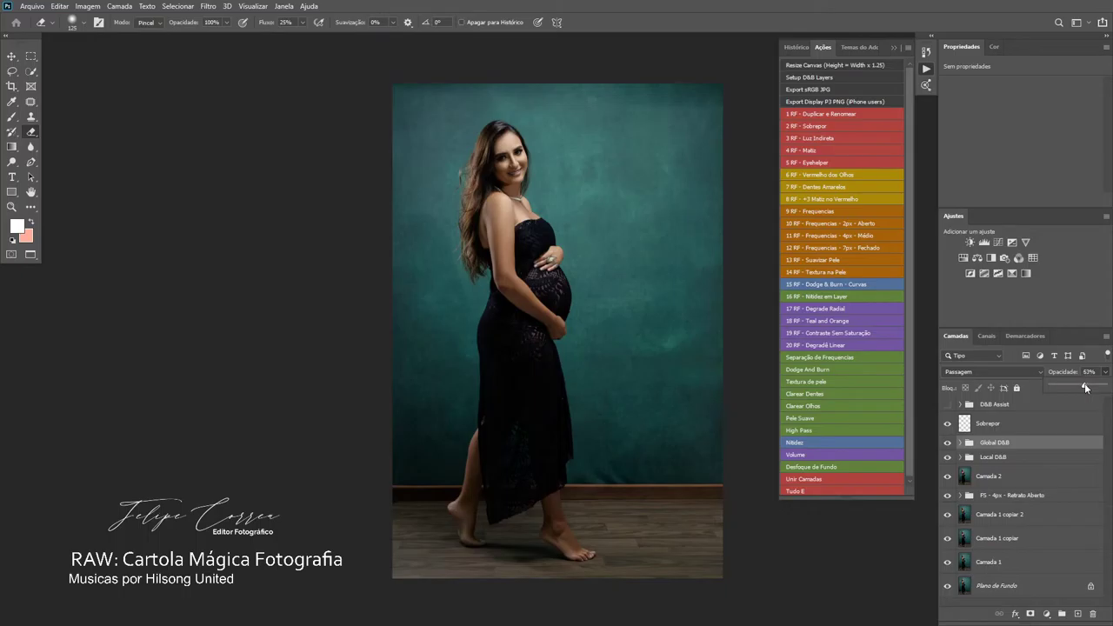
click(948, 444)
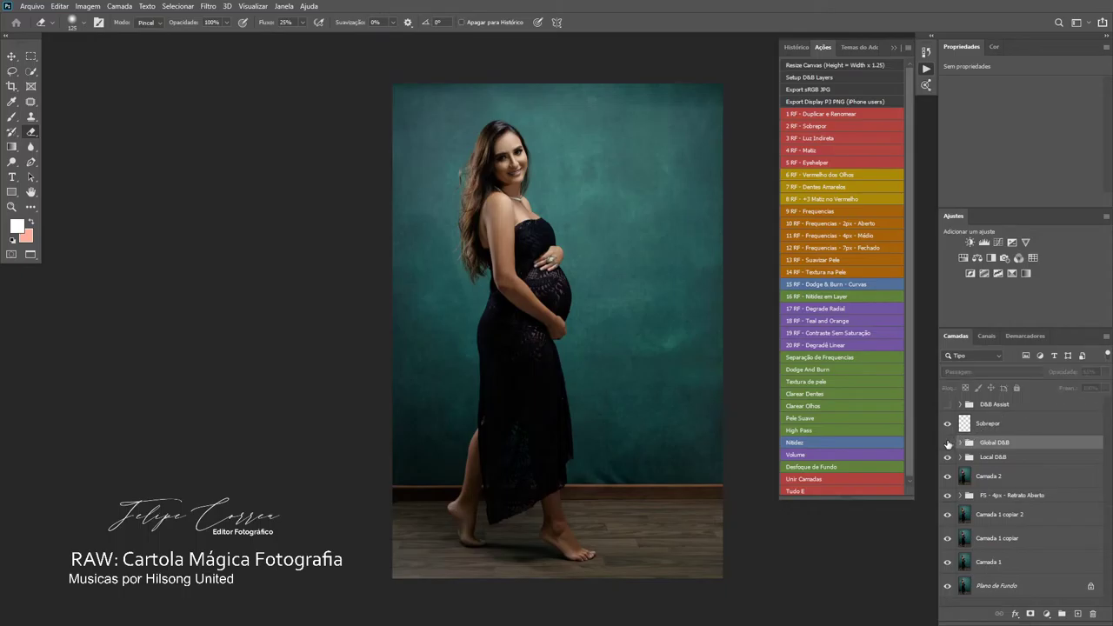
click(948, 446)
click(948, 426)
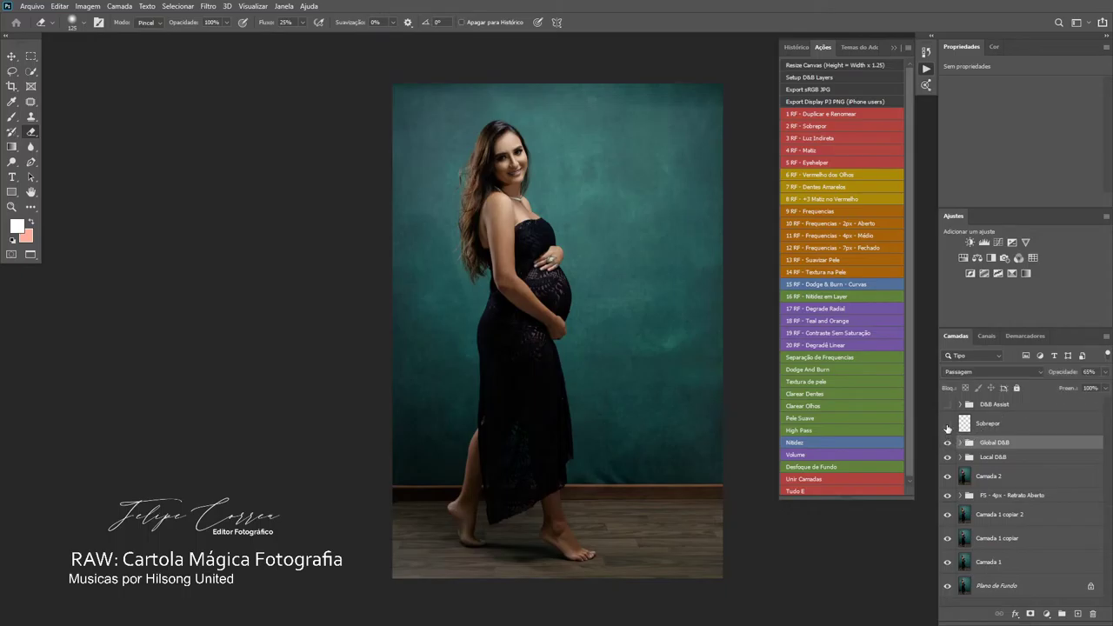
click(948, 431)
- Delete the D&B Assist group and stamp all visible layers into a new layer above Sobrepor
click(995, 405)
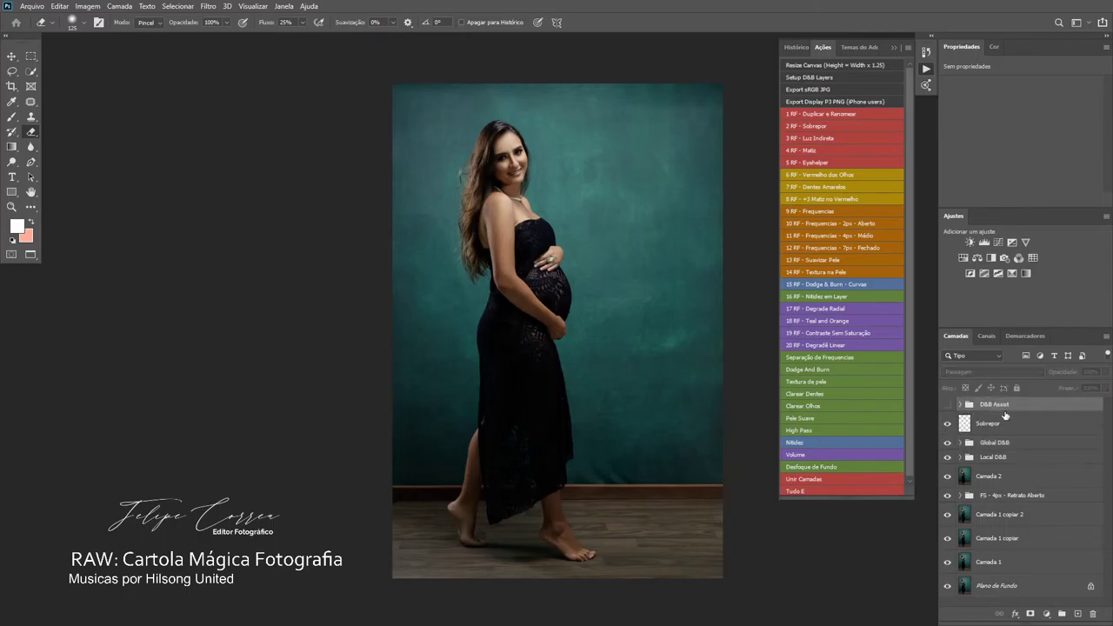
key(Delete)
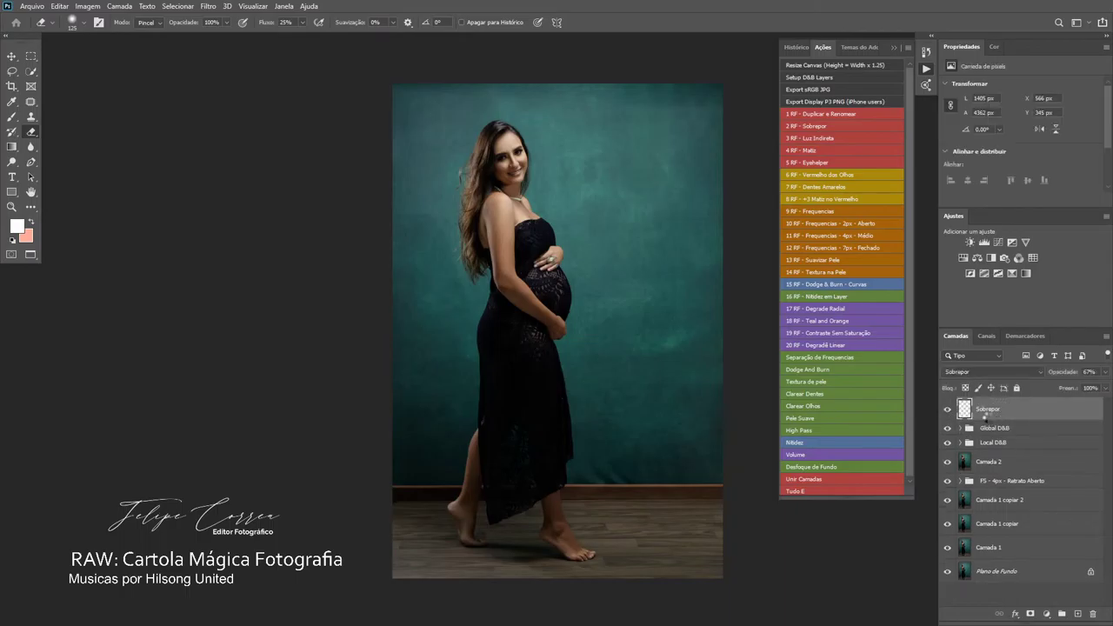
key(ctrl+shift+alt+e)
- Run the 4 RF - Matiz action to add a Matiz layer, and sample the brown skin tone on the neck below the chin
key(f)
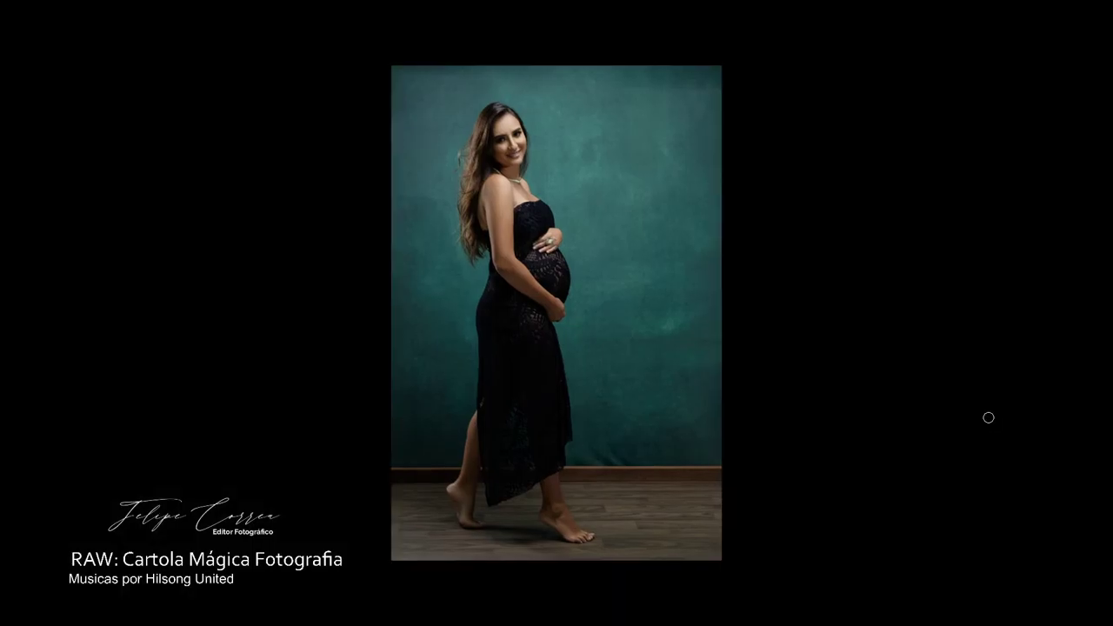
key(f)
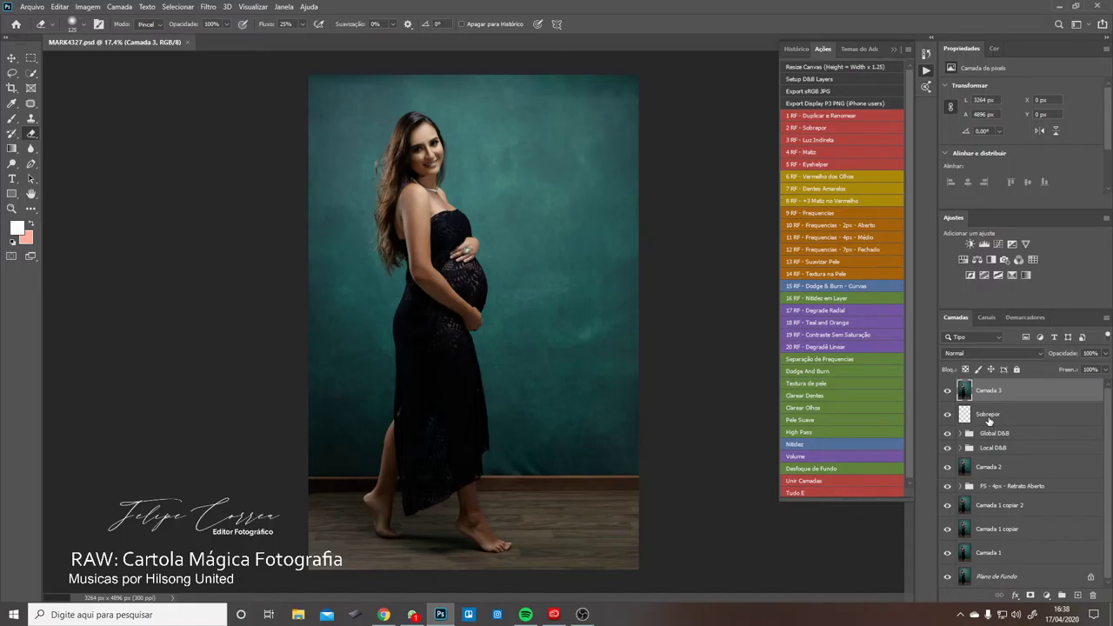
scroll(420, 165, up, 5)
drag(483, 109, 501, 265)
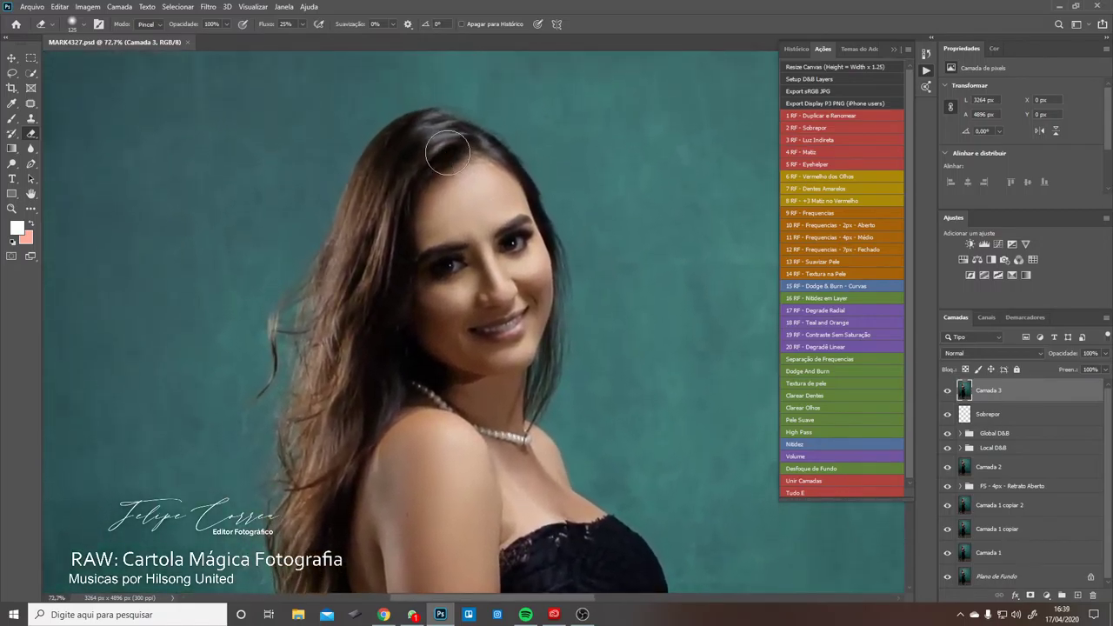
scroll(449, 157, down, 4)
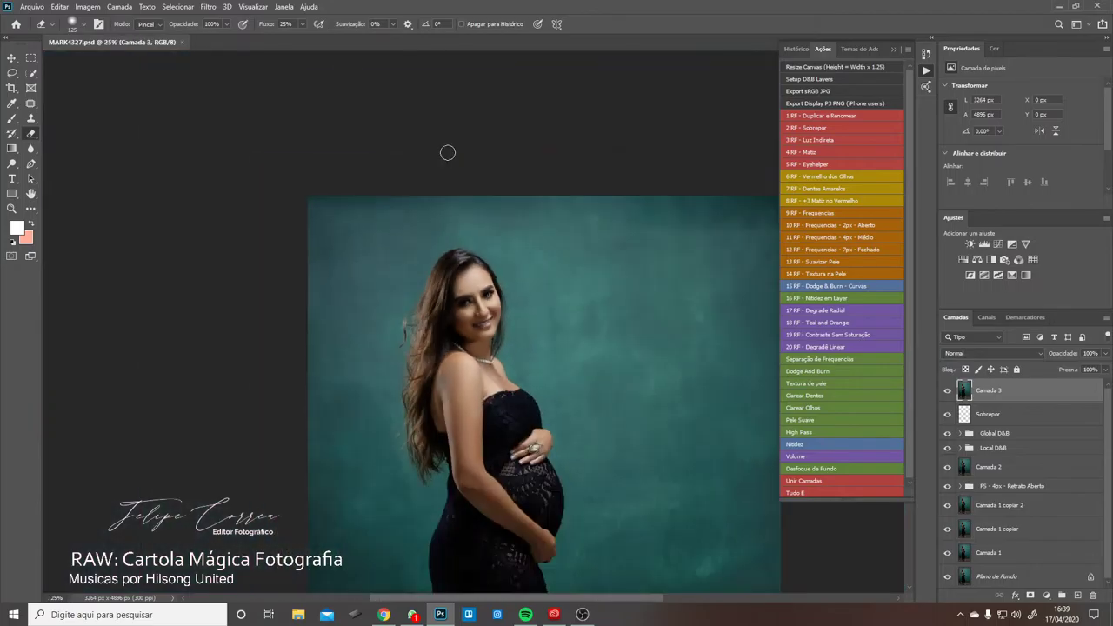
scroll(309, 296, up, 4)
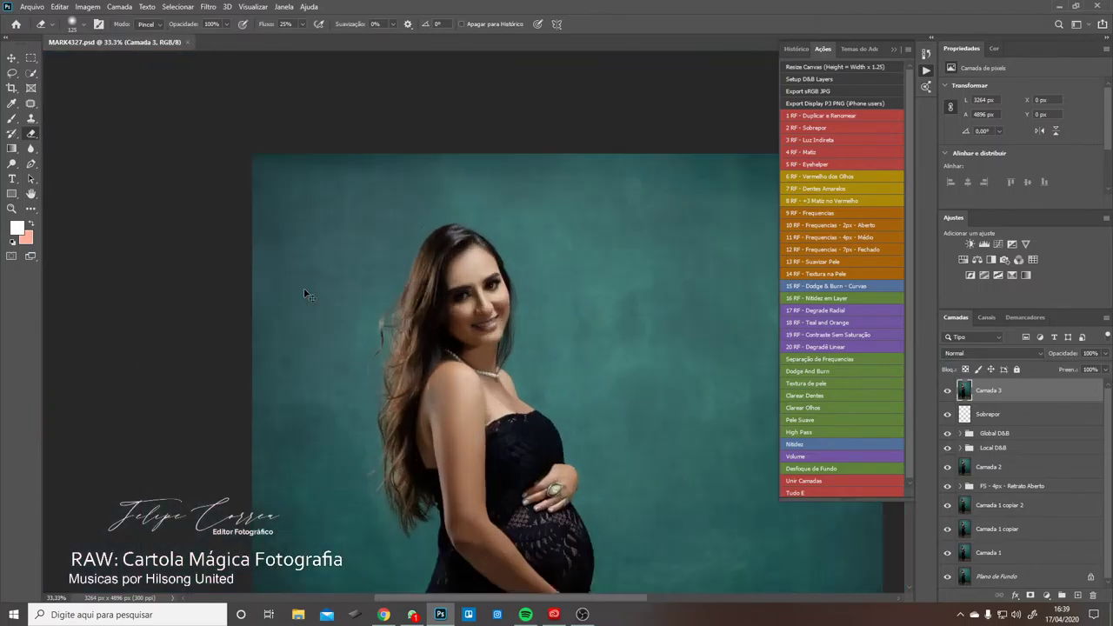
click(817, 154)
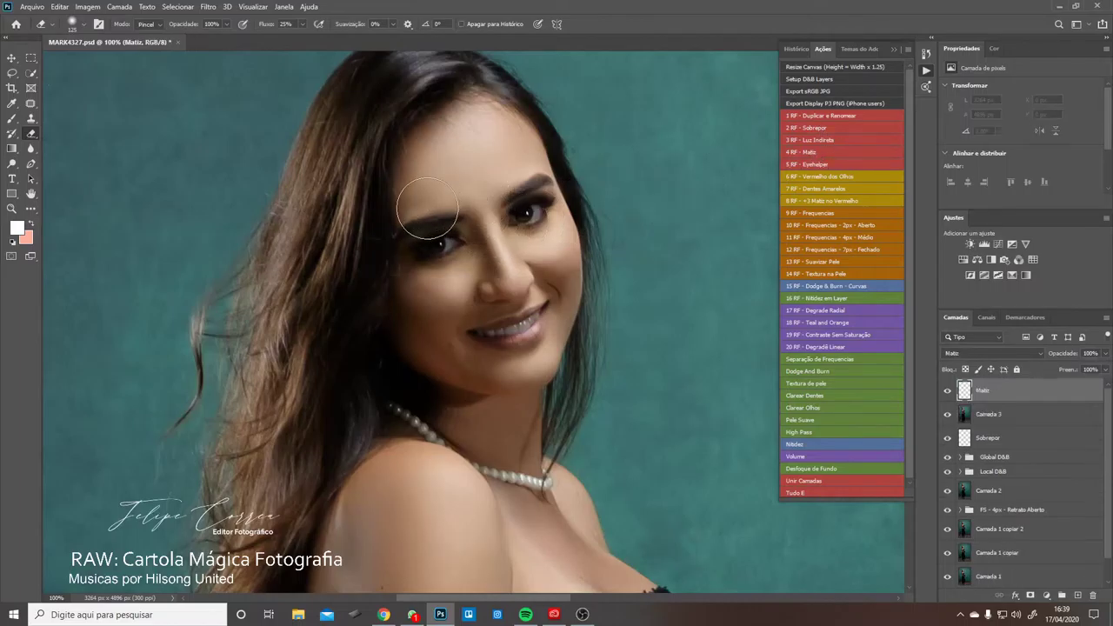
key(b)
scroll(479, 310, down, 3)
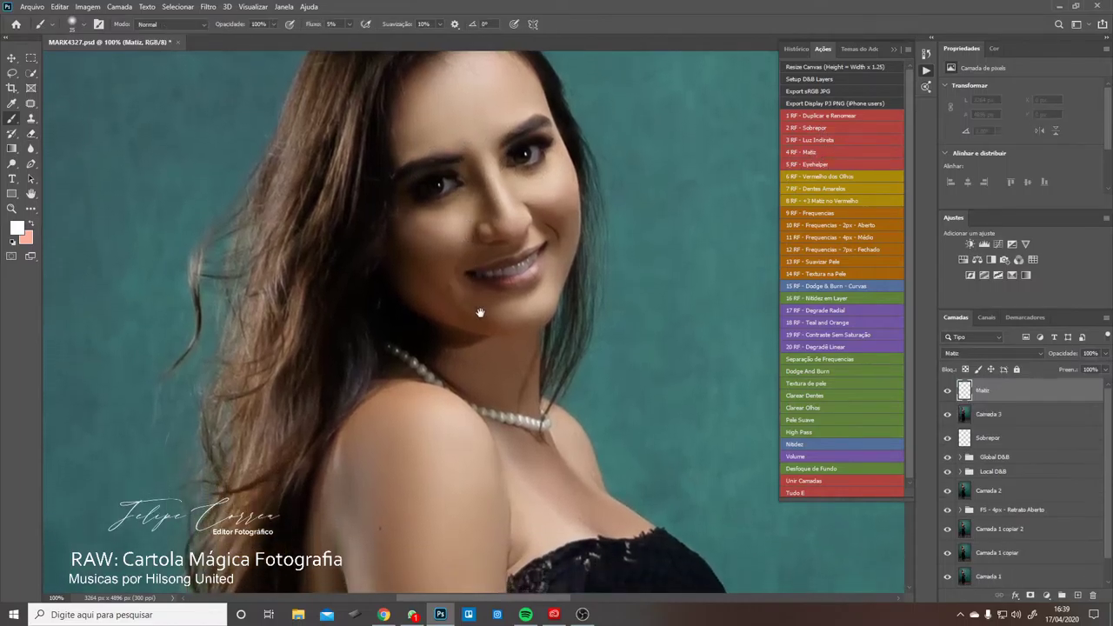
alt+click(490, 365)
- Paint the sampled brown over the shoulder on the Matiz layer with a brush of about 175 px at 5% flow
scroll(415, 278, down, 5)
drag(415, 279, 413, 253)
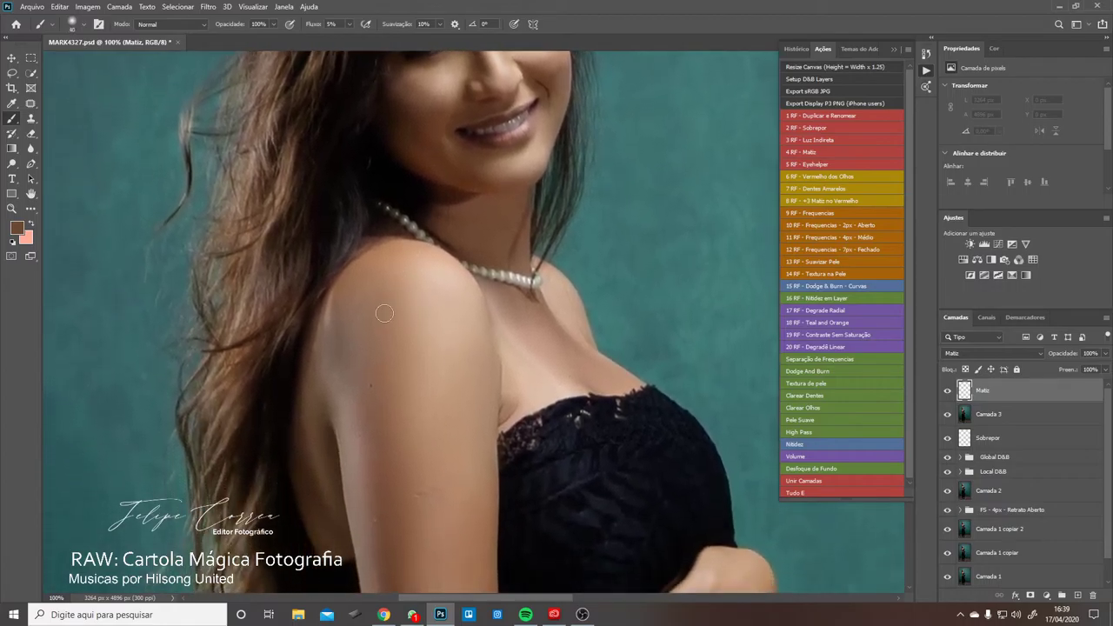
key(bracketright)
key(bracketright)
key(bracketright)
key(bracketright)
key(bracketright)
key(bracketright)
key(bracketright)
key(bracketright)
key(bracketright)
key(bracketright)
key(bracketright)
mouse_move(392, 297)
mouse_down()
mouse_move(413, 321)
mouse_move(440, 319)
mouse_up()
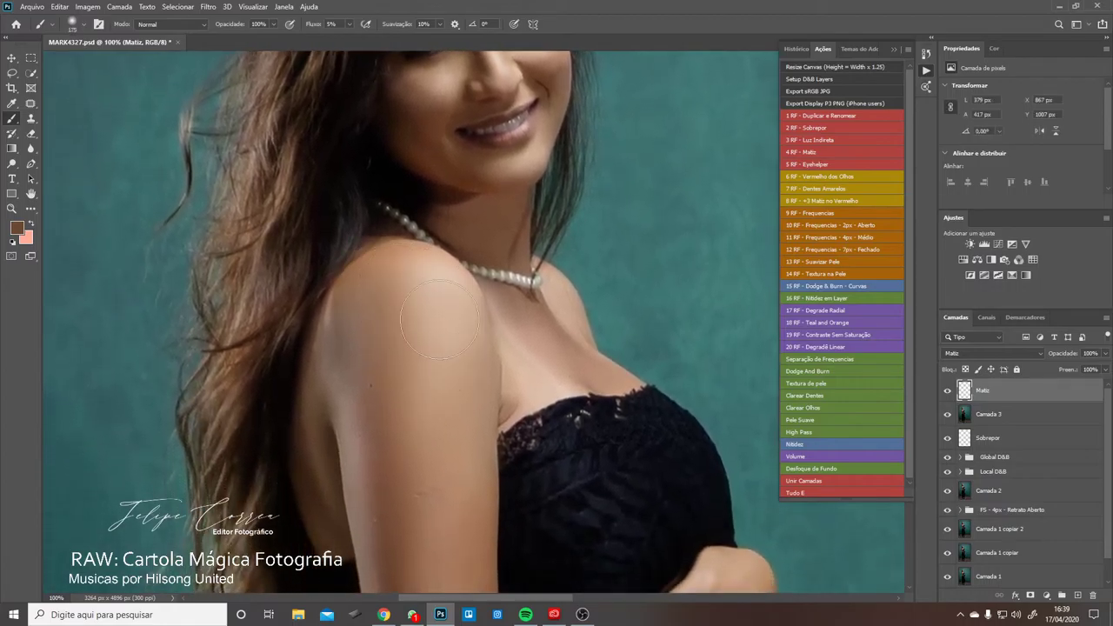
- Raise the brush flow to 87% and unify the skin hue on the shoulder and upper arm with a brush of about 100 px
click(349, 25)
click(393, 38)
click(409, 215)
key(bracketleft)
key(bracketleft)
key(bracketleft)
key(bracketleft)
scroll(381, 364, down, 3)
key(bracketright)
key(bracketright)
key(bracketright)
key(bracketright)
key(bracketright)
key(bracketright)
key(bracketright)
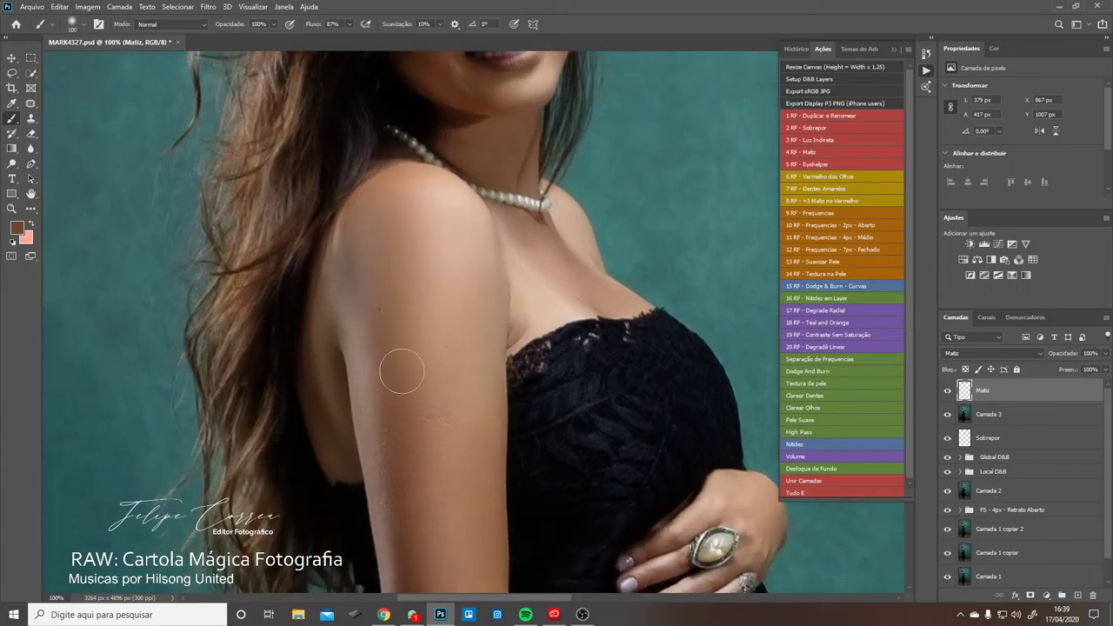
- Paint the brown hue along the back by the armpit and the front edge of the upper arm with a smaller brush
scroll(458, 324, down, 3)
key(bracketleft)
key(bracketleft)
key(bracketleft)
key(bracketleft)
key(bracketleft)
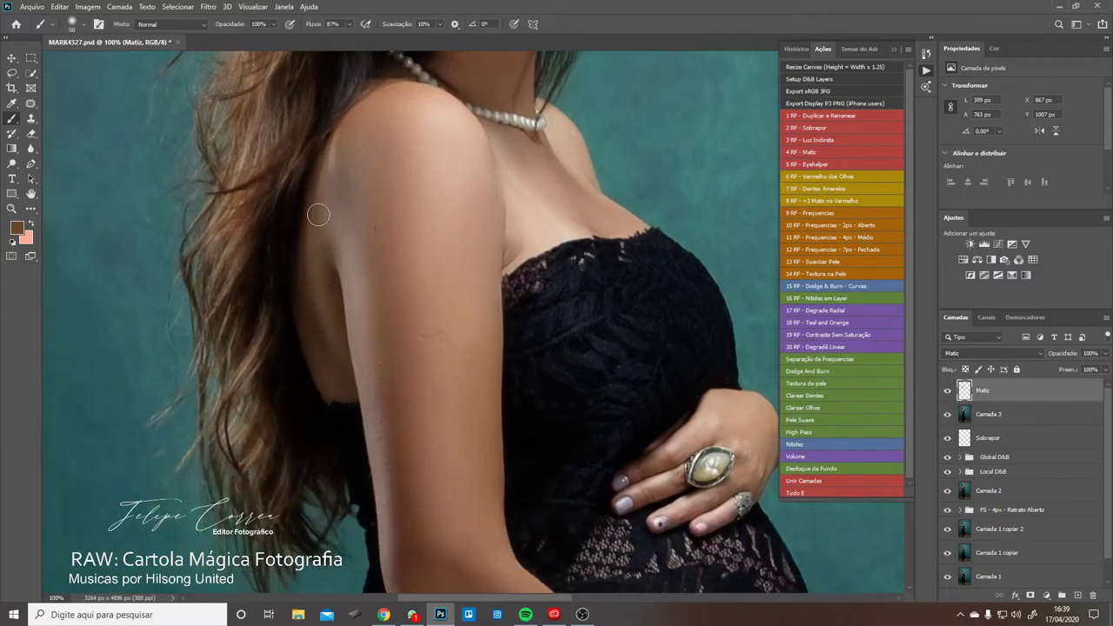
drag(332, 266, 341, 378)
key(bracketright)
key(bracketright)
key(bracketleft)
drag(492, 338, 477, 465)
- Unify the skin hue around the elbow and the start of the forearm with a brush of about 100 px
scroll(475, 365, down, 4)
key(bracketright)
key(bracketright)
key(bracketright)
mouse_move(450, 359)
mouse_down()
mouse_move(450, 415)
mouse_move(455, 338)
mouse_move(424, 285)
mouse_up()
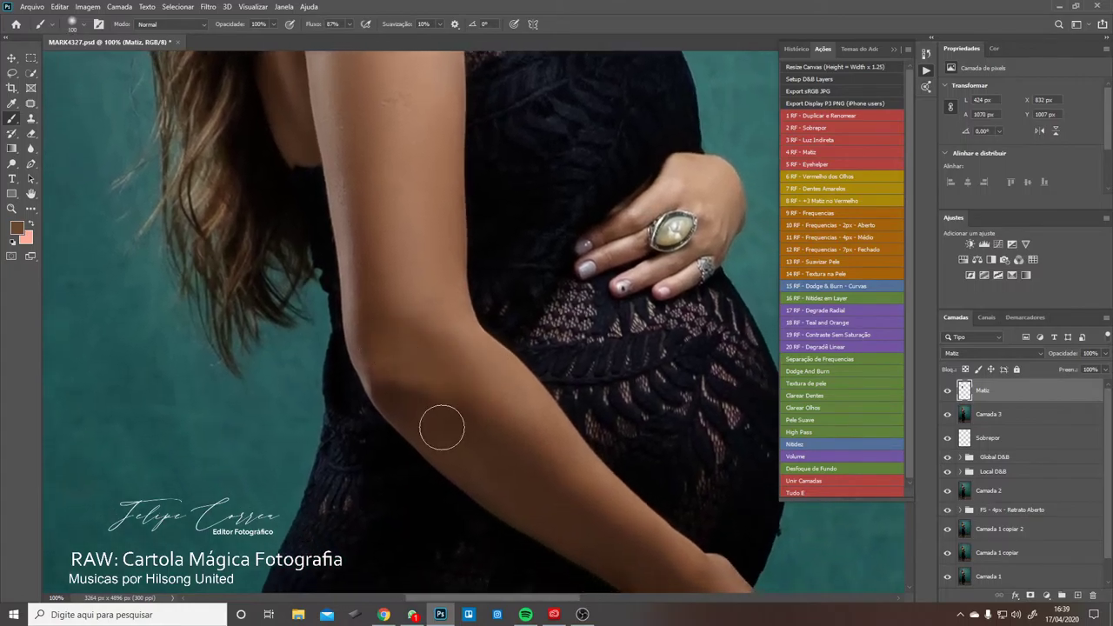
drag(485, 396, 504, 385)
- Unify the skin hue on the upper forearm below the elbow with a brush of about 80 to 90 px
scroll(470, 365, right, 2)
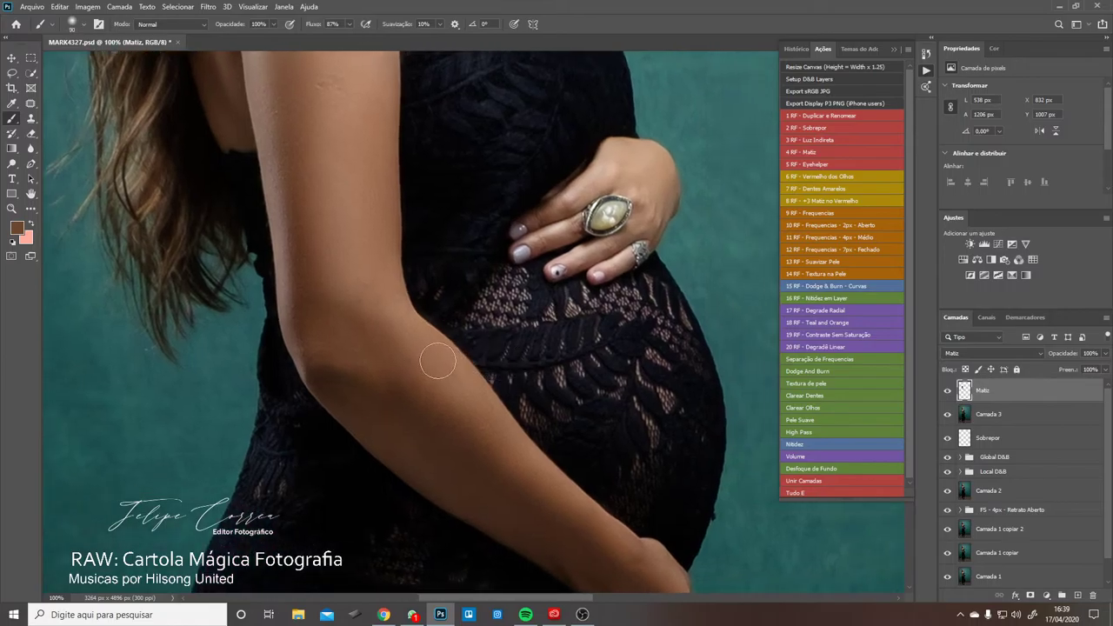
key(bracketleft)
key(bracketleft)
key(bracketleft)
mouse_move(443, 367)
mouse_down()
mouse_move(487, 416)
mouse_move(408, 300)
mouse_up()
key(bracketright)
key(bracketright)
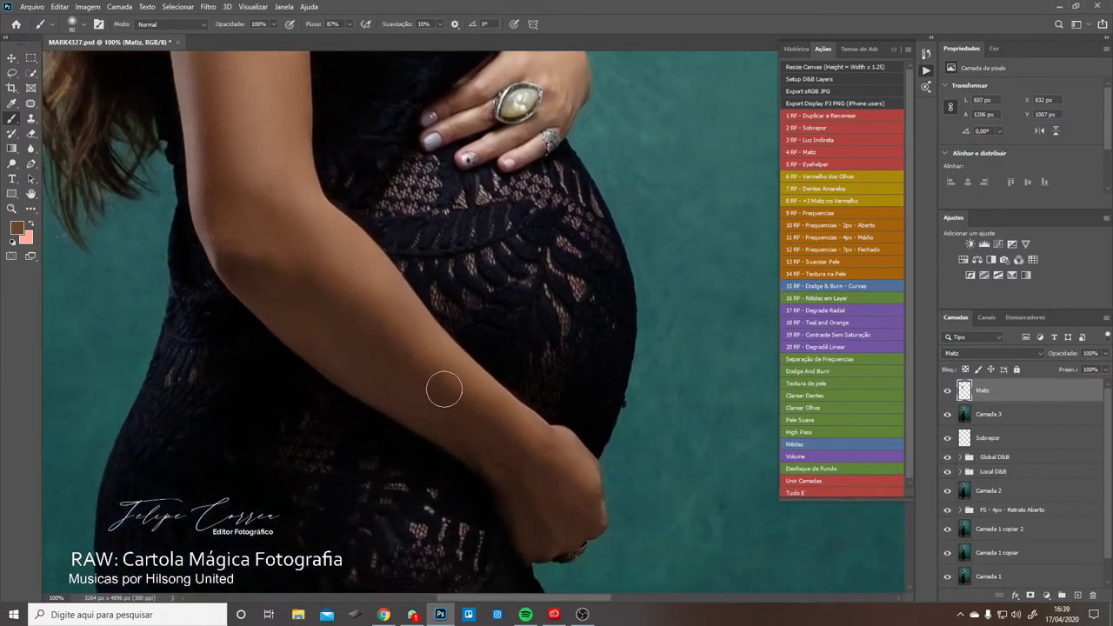
- Paint the brown hue along the lower forearm, wrist and the hand beneath the belly
drag(399, 370, 472, 380)
drag(574, 462, 501, 394)
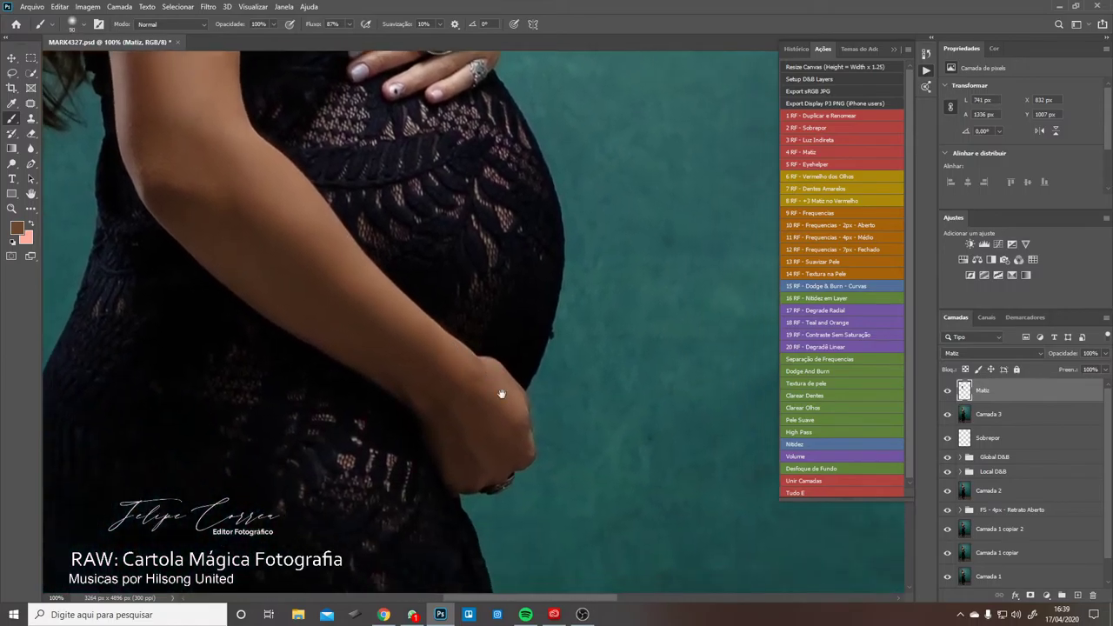
mouse_move(455, 427)
mouse_down()
mouse_move(472, 460)
mouse_move(462, 449)
mouse_up()
mouse_move(490, 457)
mouse_down()
mouse_move(480, 473)
mouse_move(524, 452)
mouse_move(479, 385)
mouse_move(460, 388)
mouse_move(463, 166)
mouse_up()
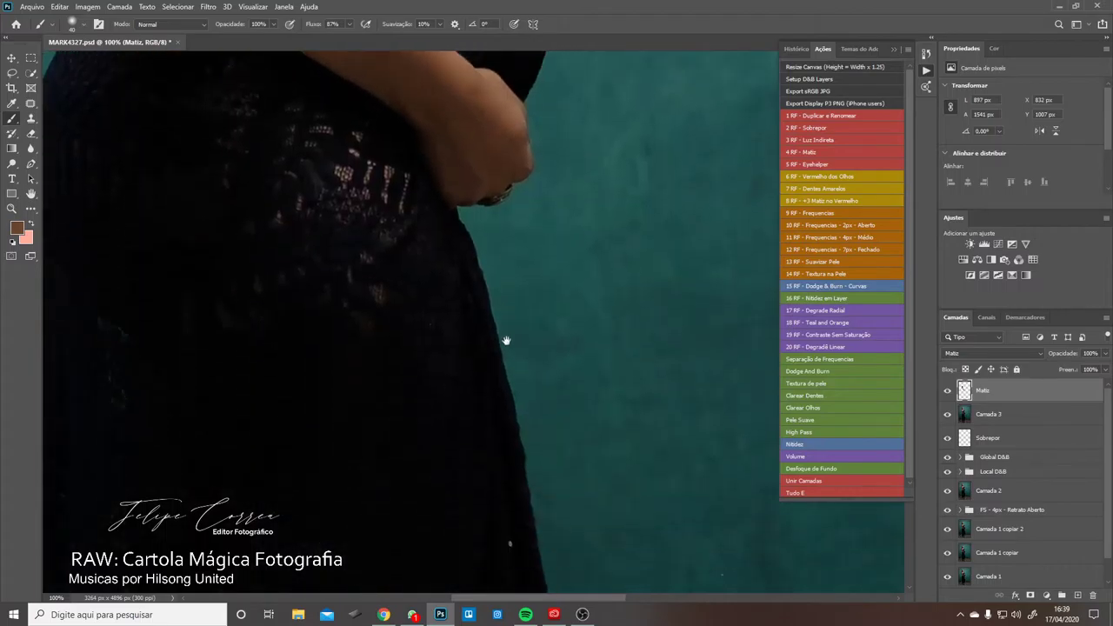
- Unify the skin hue down the rear calf beside the dress with a brush of about 60 to 90 px
drag(507, 340, 475, 253)
mouse_move(348, 513)
mouse_down()
mouse_move(372, 359)
mouse_move(553, 335)
mouse_up()
key(bracketright)
key(bracketright)
key(bracketright)
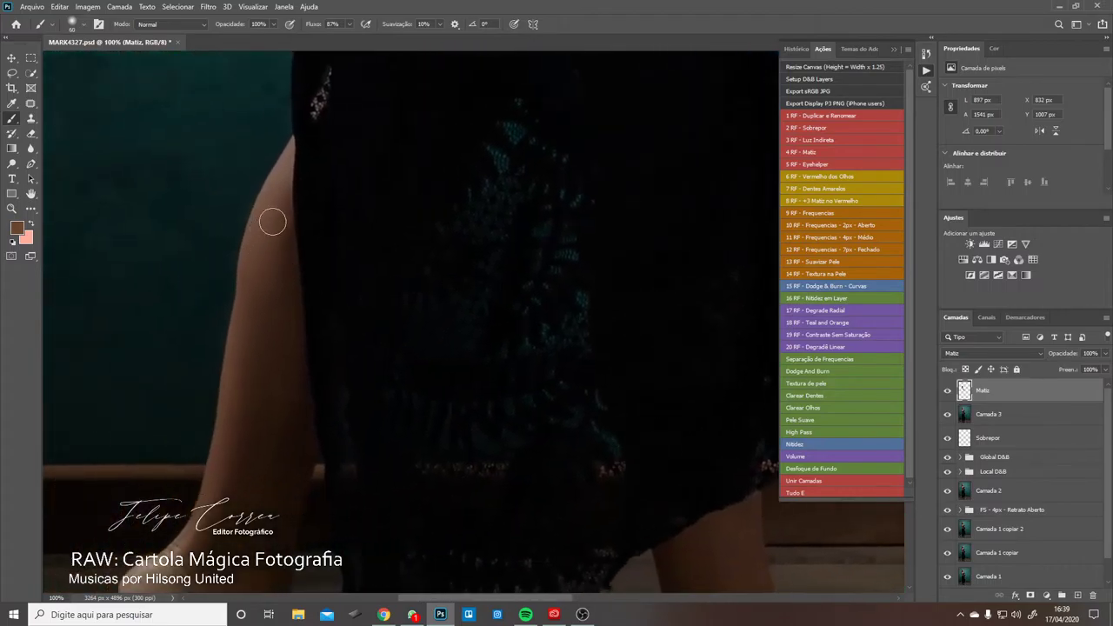
scroll(261, 348, down, 3)
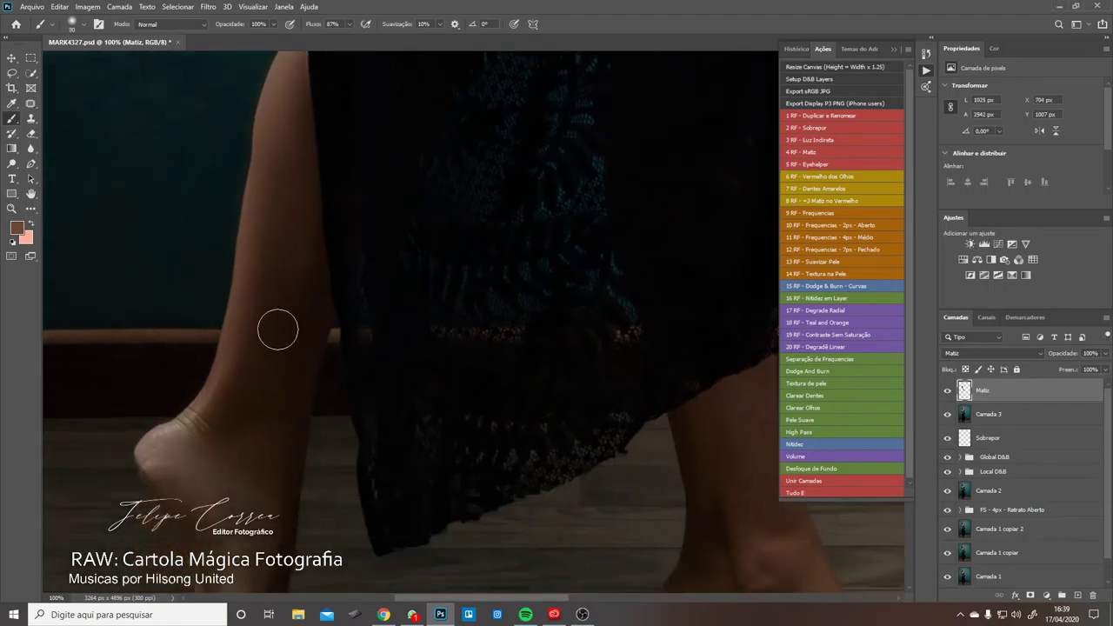
- Paint the brown hue over the rear foot from the heel and ankle to the toes, adjusting the brush size to fit
scroll(261, 378, down, 2)
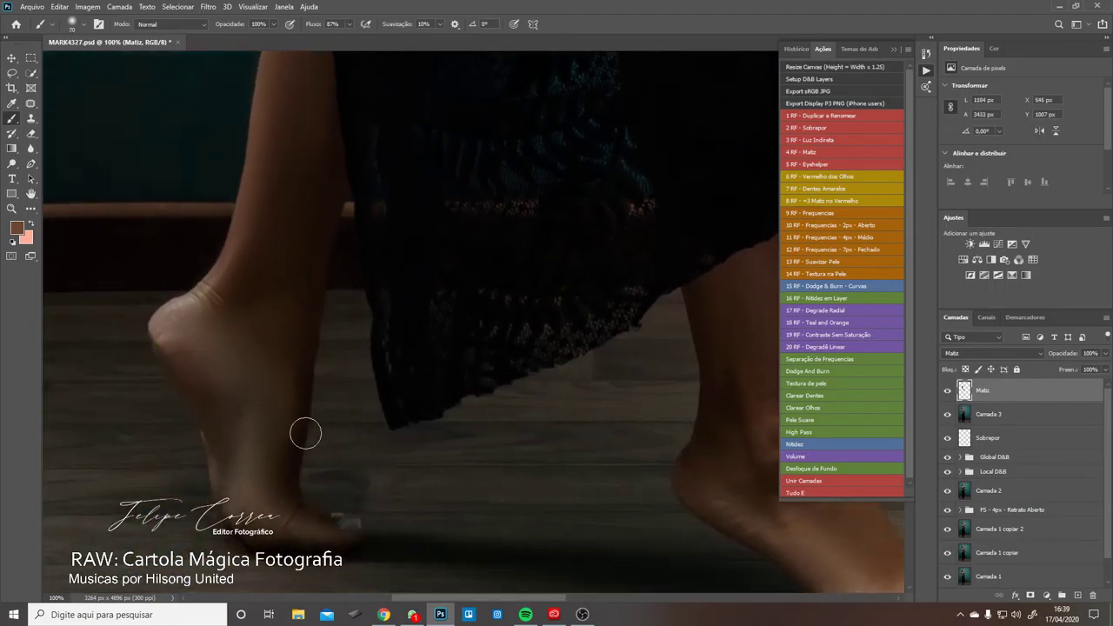
mouse_move(268, 497)
mouse_down()
mouse_move(288, 527)
mouse_move(296, 507)
mouse_up()
key(bracketleft)
key(bracketleft)
key(bracketleft)
key(bracketleft)
key(bracketright)
key(bracketright)
- Go over the rear calf once more with an enlarged brush of about 120 px
drag(285, 249, 245, 372)
key(bracketright)
key(bracketright)
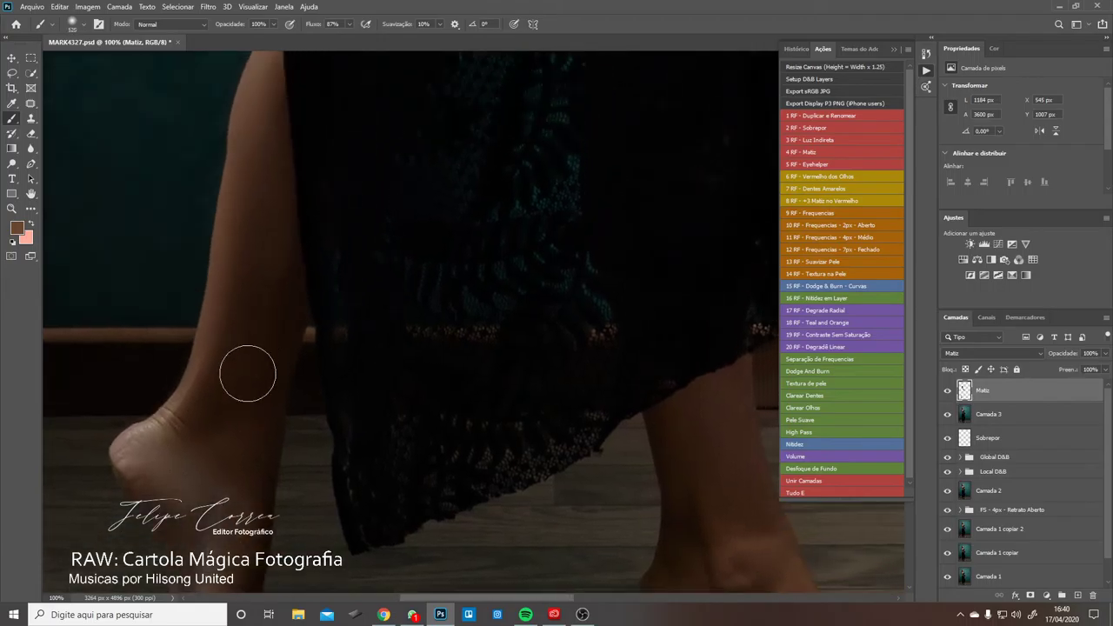
- Unify the skin hue on the front lower leg below the dress hem, varying the brush size near the edges
drag(364, 377, 192, 218)
key(bracketleft)
key(bracketleft)
key(bracketleft)
key(bracketleft)
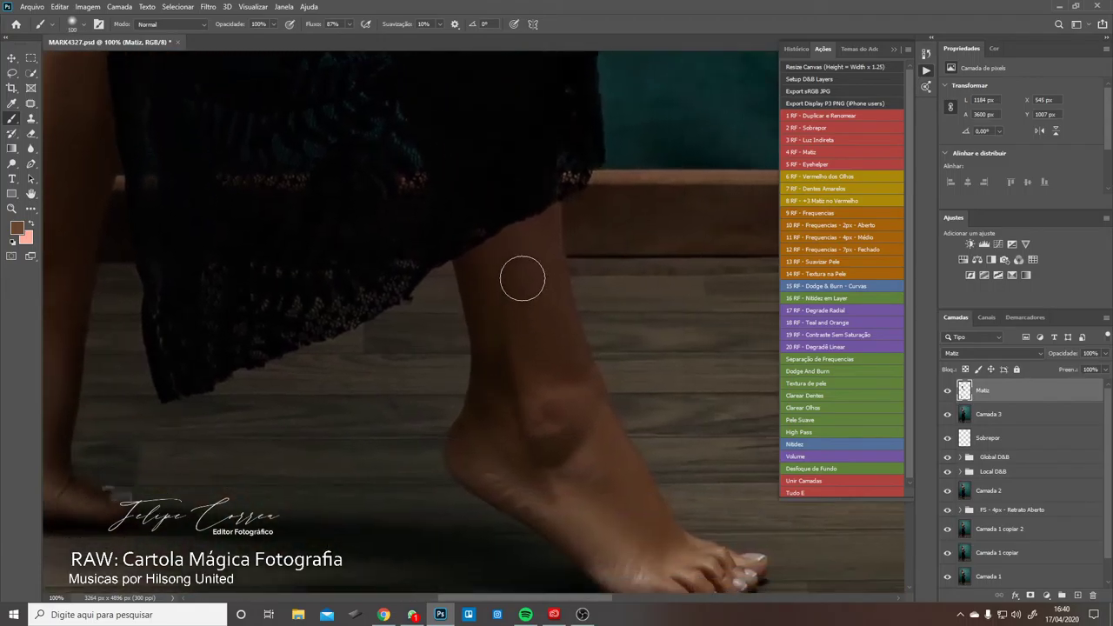
key(bracketleft)
key(bracketleft)
key(bracketleft)
key(bracketleft)
key(bracketright)
key(bracketright)
key(bracketright)
- Paint the brown hue over the front ankle and foot at about 80 px, and over the toes at about 25 px
drag(500, 391, 438, 322)
key(bracketright)
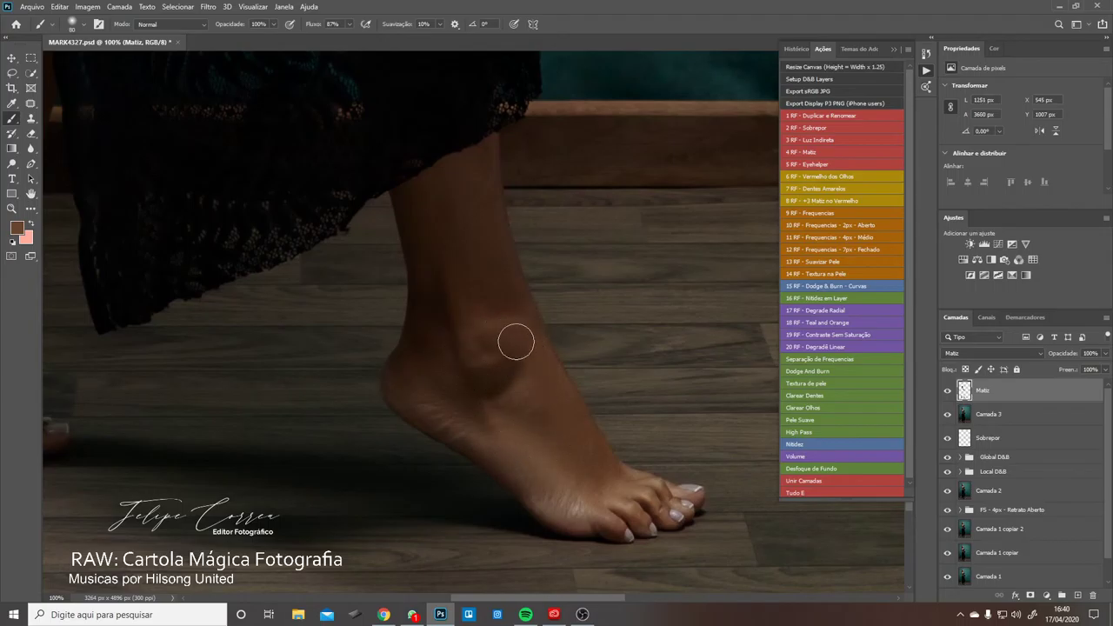
drag(551, 351, 486, 320)
mouse_move(508, 408)
mouse_down()
mouse_move(546, 444)
mouse_move(530, 458)
mouse_move(571, 482)
mouse_move(565, 451)
mouse_up()
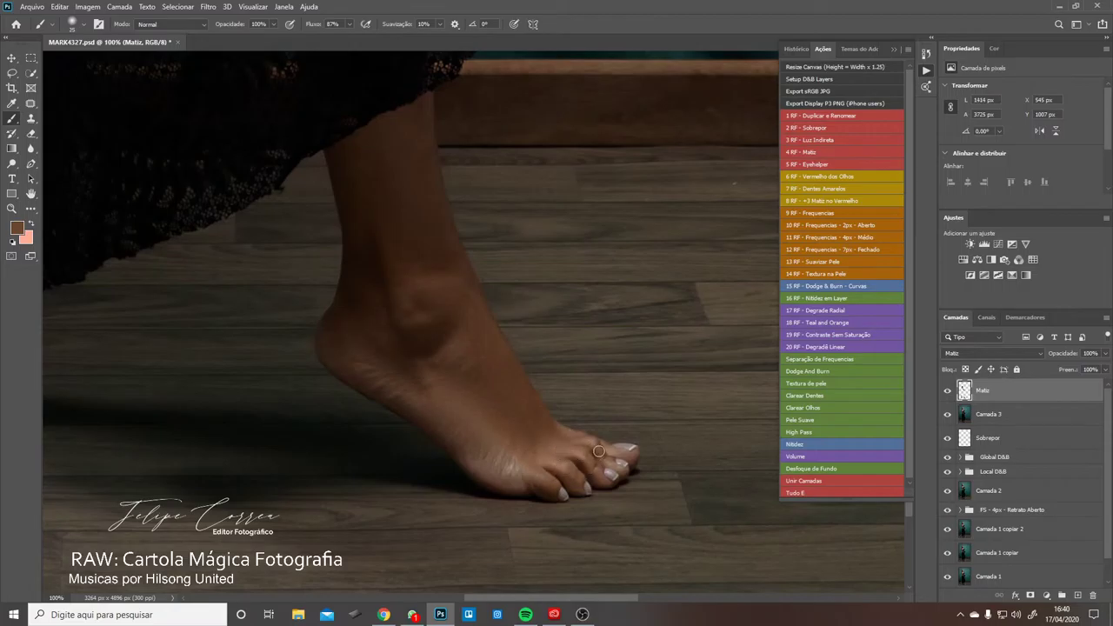
key(bracketleft)
- Unify the skin hue on the back and fingers of the hand resting on the belly, using a small brush around the rings and nails
drag(580, 165, 589, 432)
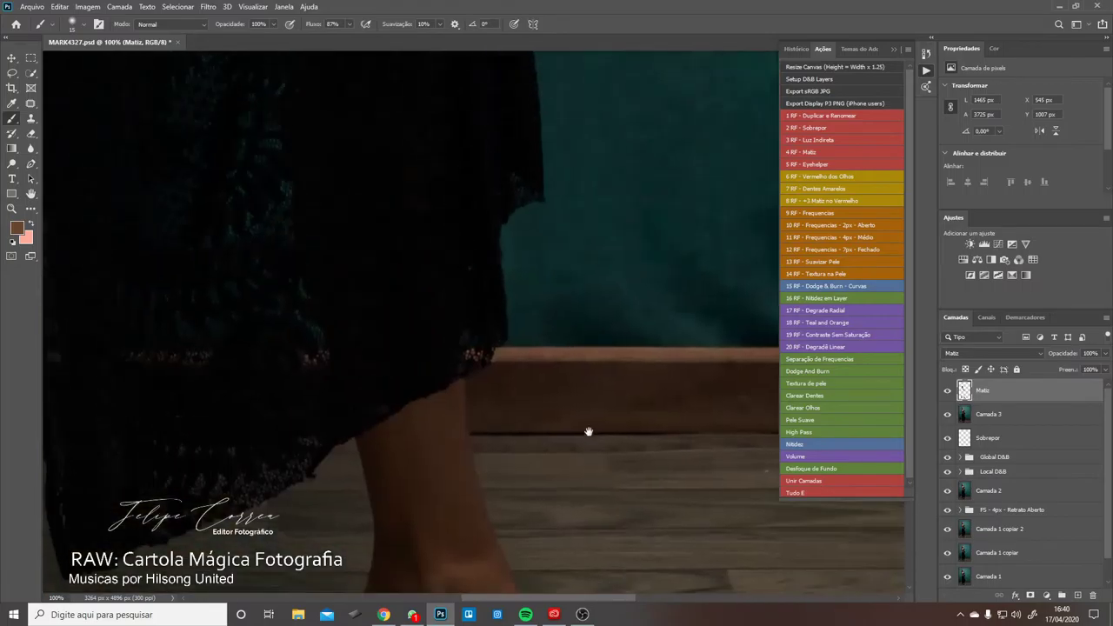
drag(564, 244, 556, 440)
drag(505, 148, 484, 316)
drag(487, 209, 611, 561)
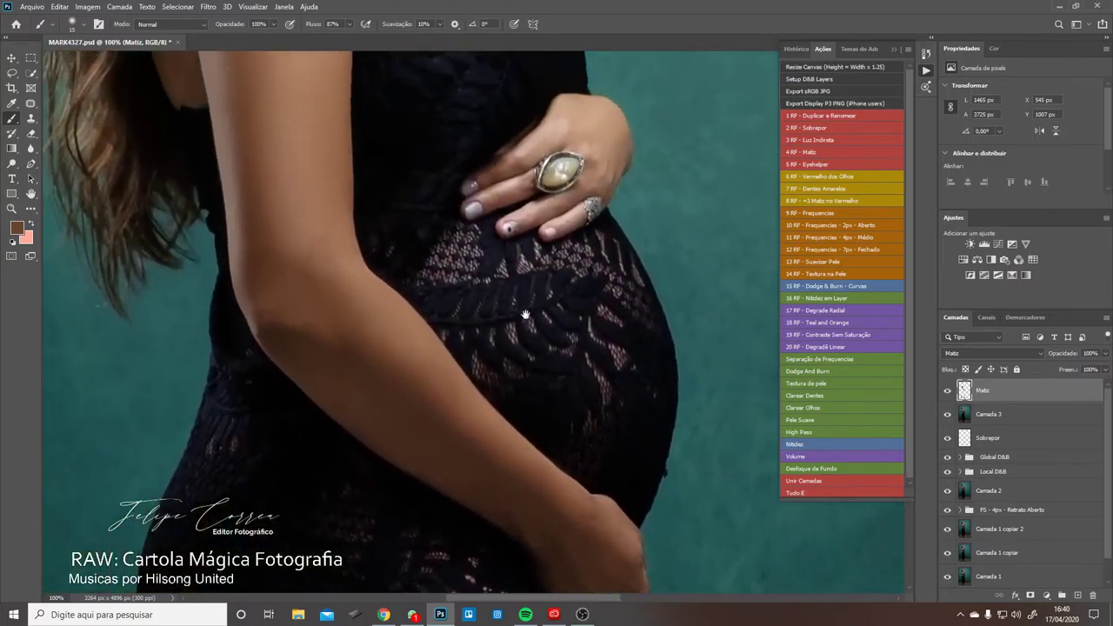
drag(537, 202, 471, 369)
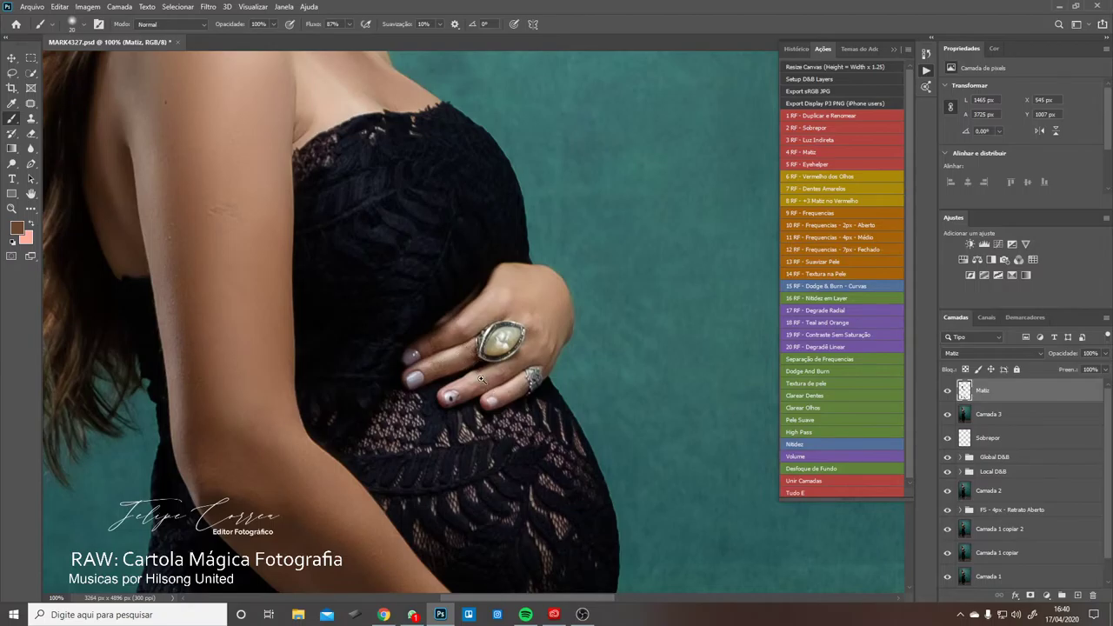
scroll(481, 379, up, 2)
scroll(475, 385, up, 2)
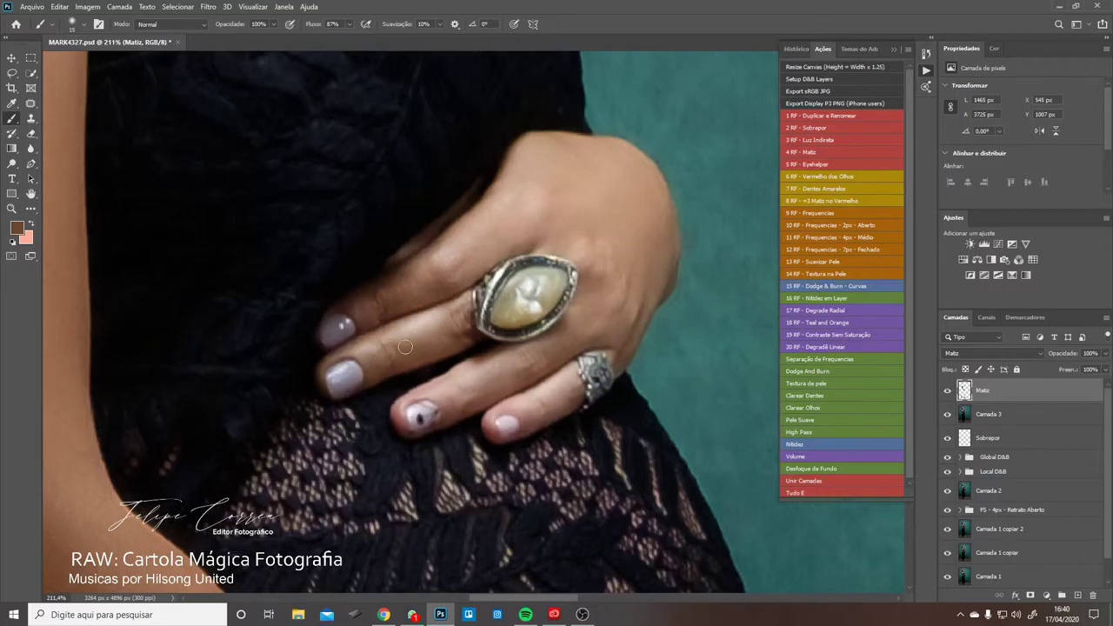
key(bracketleft)
key(bracketleft)
key(bracketleft)
key(bracketright)
key(bracketright)
key(bracketright)
key(bracketright)
key(bracketleft)
key(bracketleft)
- Paint the brown hue over the neck base, chest and neckline with a brush of about 30 to 35 px
scroll(604, 348, up, 15)
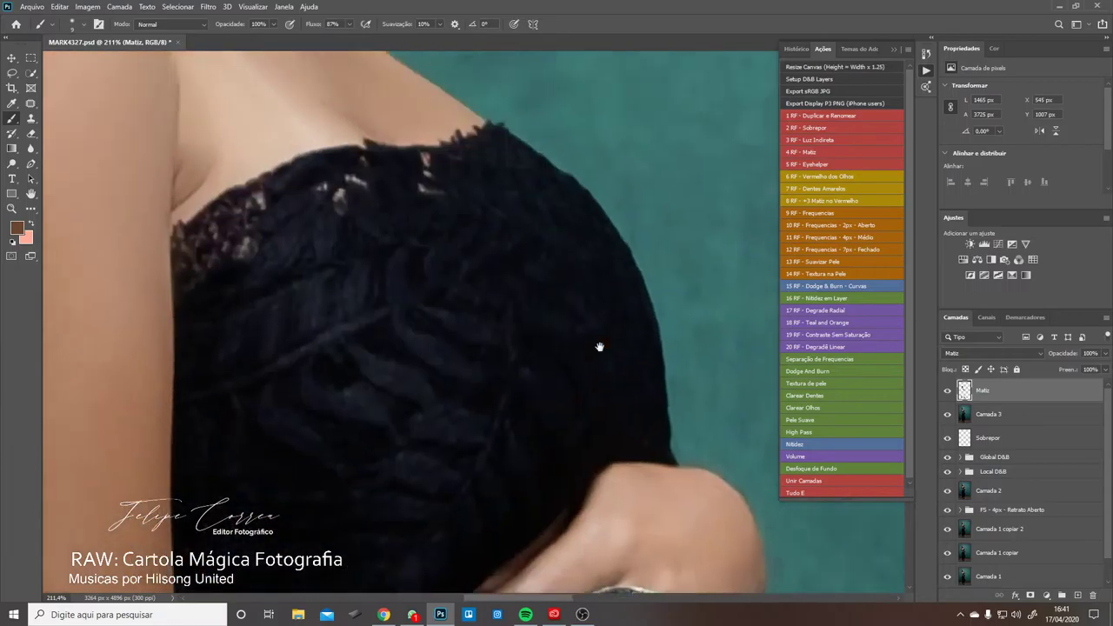
key(bracketright)
key(bracketright)
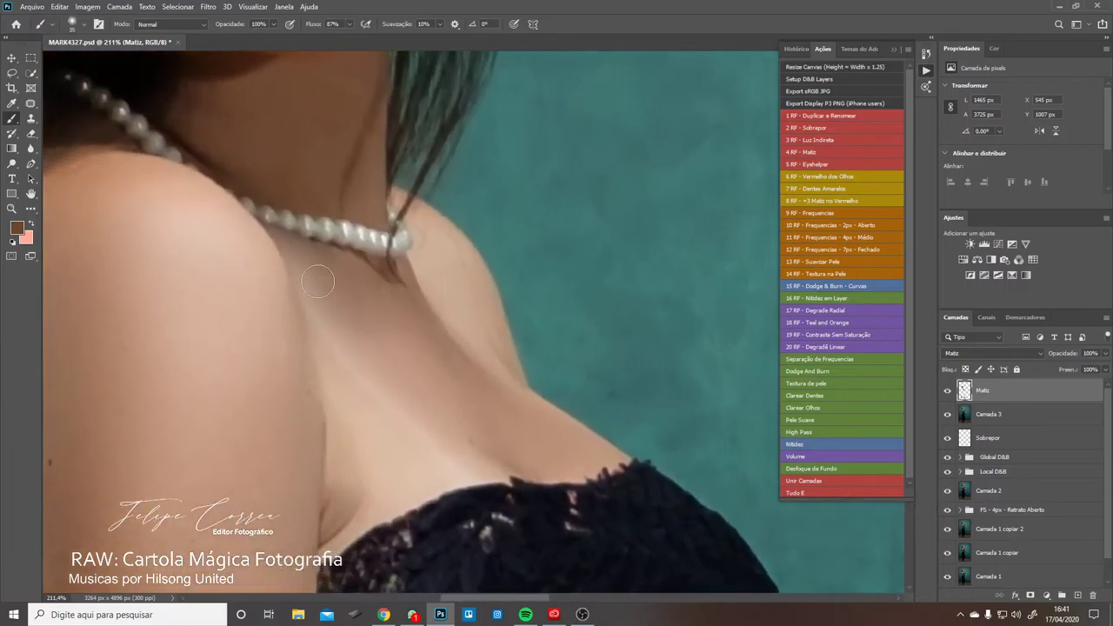
scroll(365, 348, down, 5)
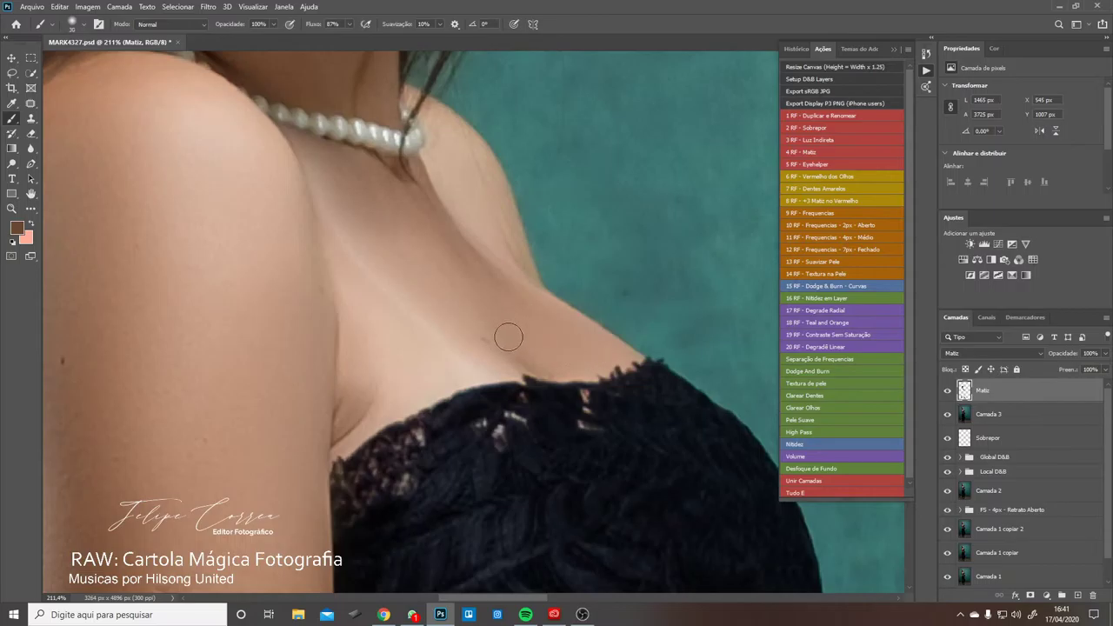
key(])
key(bracketleft)
key(bracketleft)
key(bracketleft)
key(bracketleft)
key(bracketleft)
key(bracketright)
- Unify the skin hue across the forehead, working from about 20 px near the hairline up to about 40 px
drag(460, 158, 489, 452)
drag(398, 199, 435, 343)
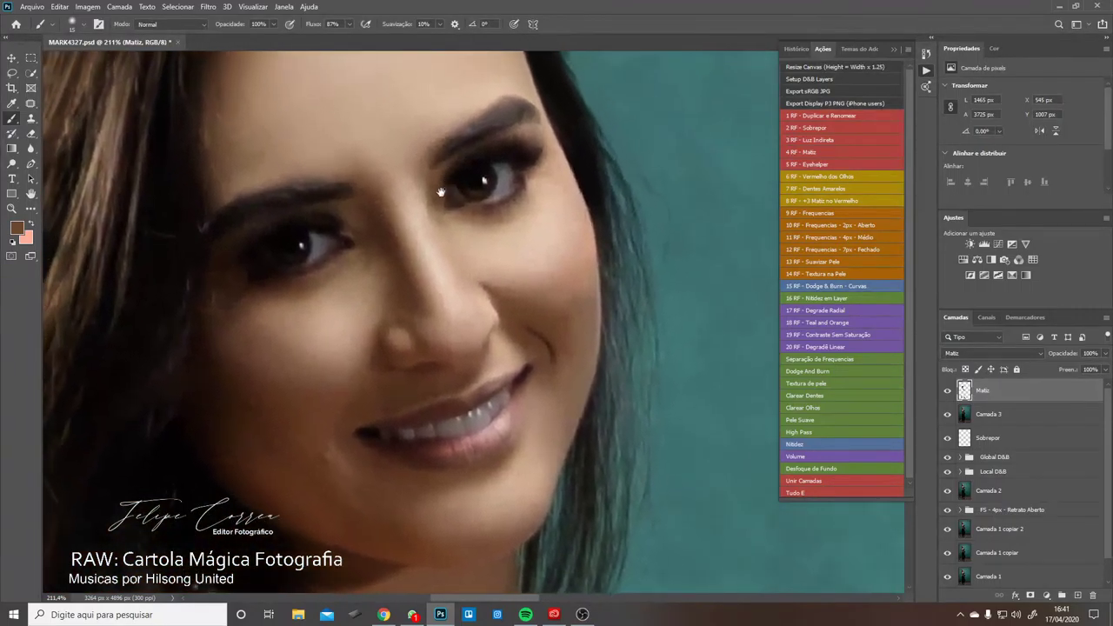
scroll(428, 210, down, 1)
drag(422, 191, 439, 256)
key(bracketright)
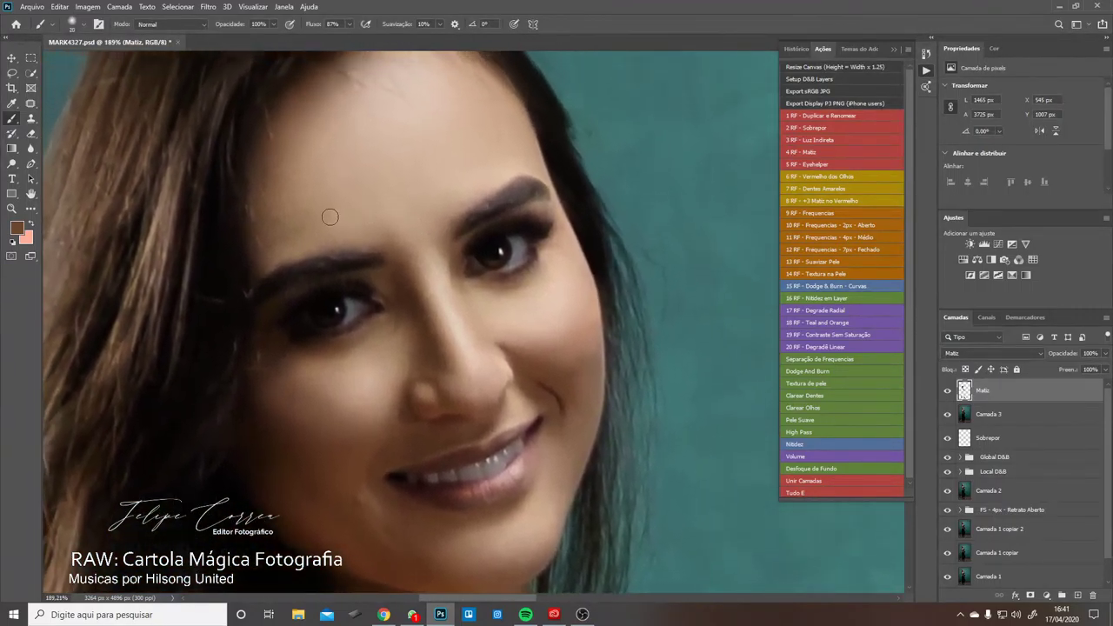
drag(290, 193, 277, 237)
key(bracketleft)
key(bracketleft)
scroll(360, 171, up, 2)
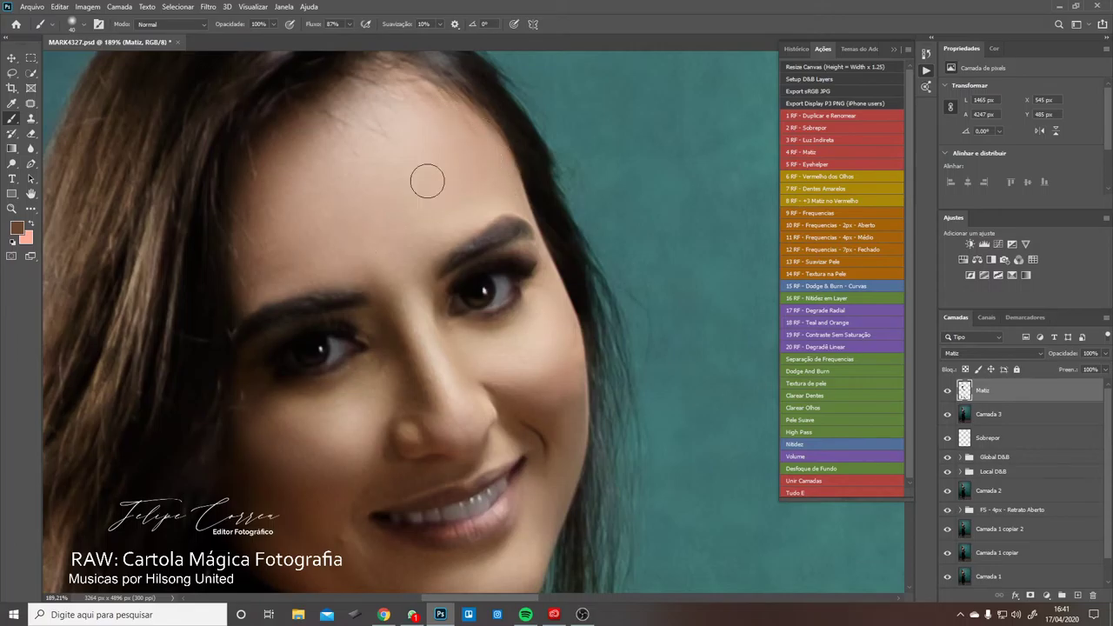
drag(353, 229, 430, 209)
- Paint the brown hue around the eyes and over the shaded cheek, changing the brush size for the small areas
key(bracketleft)
key(bracketleft)
key(bracketleft)
key(bracketleft)
key(bracketleft)
key(])
key(])
key(])
mouse_move(277, 409)
mouse_down()
mouse_move(246, 408)
mouse_move(269, 410)
mouse_up()
- Unify the skin hue on the chin and jaw with a brush of about 40 px
drag(409, 317, 439, 162)
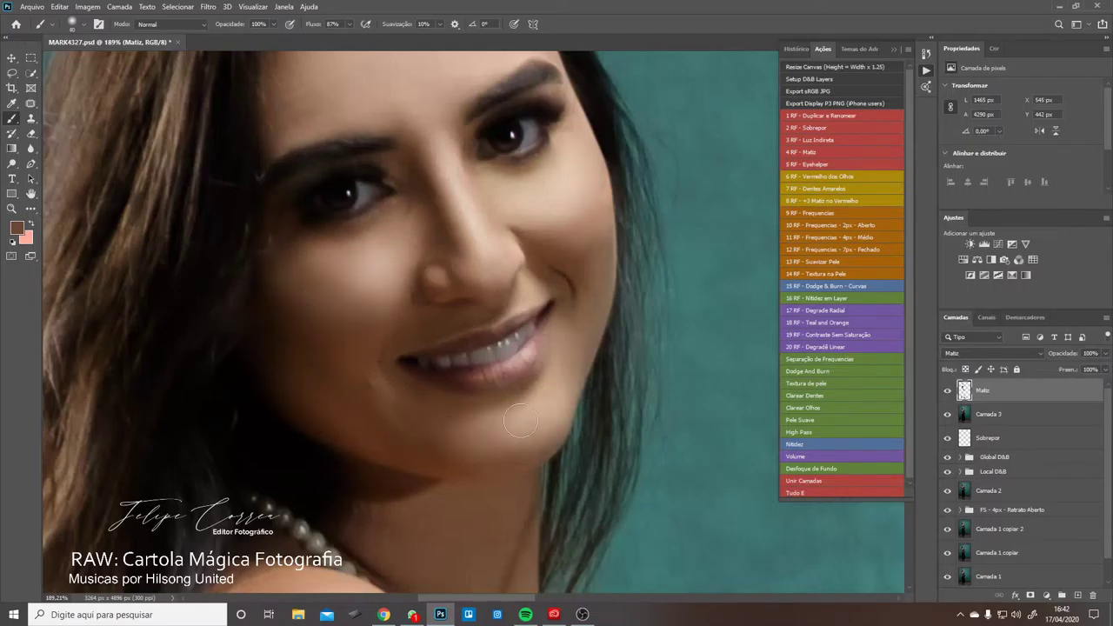
key(bracketleft)
key(bracketleft)
key(bracketleft)
- Paint the brown hue around the nose, smile line and mouth corners with a brush of about 25 to 35 px
scroll(574, 321, up, 2)
key(bracketright)
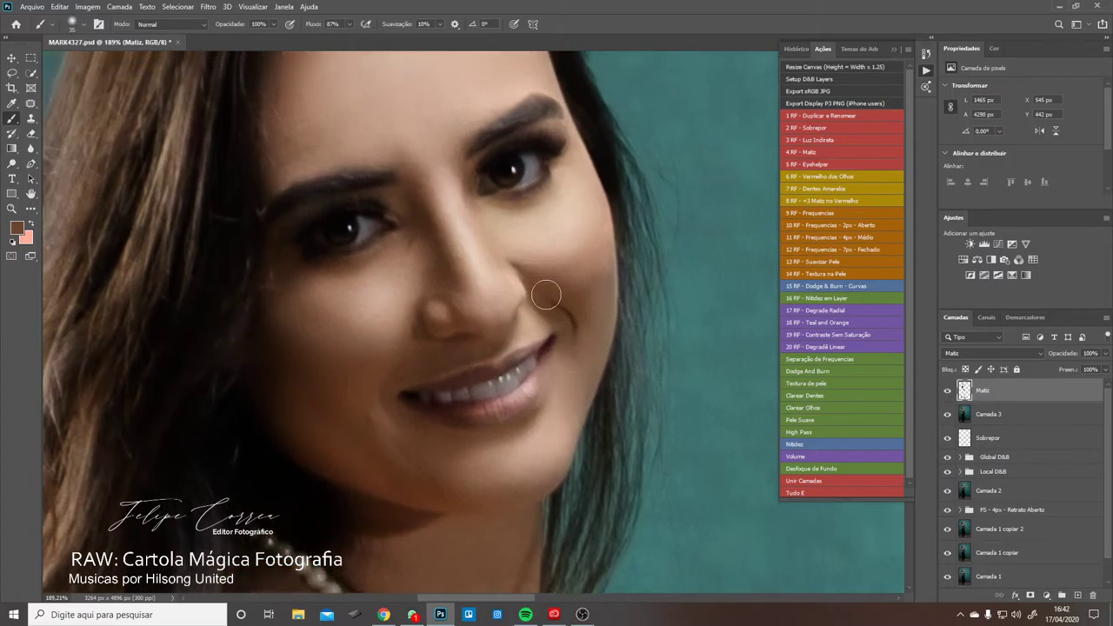
key(bracketleft)
key(bracketleft)
key(bracketleft)
key(bracketright)
key(bracketright)
- Lower the Matiz layer's opacity to 85% and stamp all visible layers into a new layer on top
key(ctrl+minus)
key(ctrl+minus)
key(ctrl+minus)
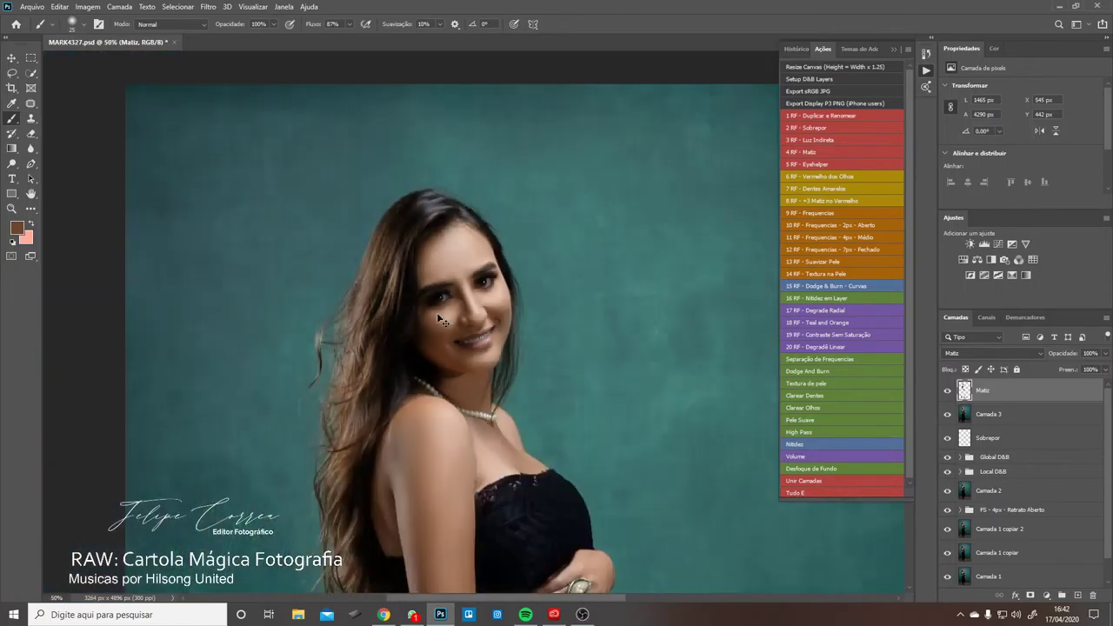
drag(447, 397, 464, 334)
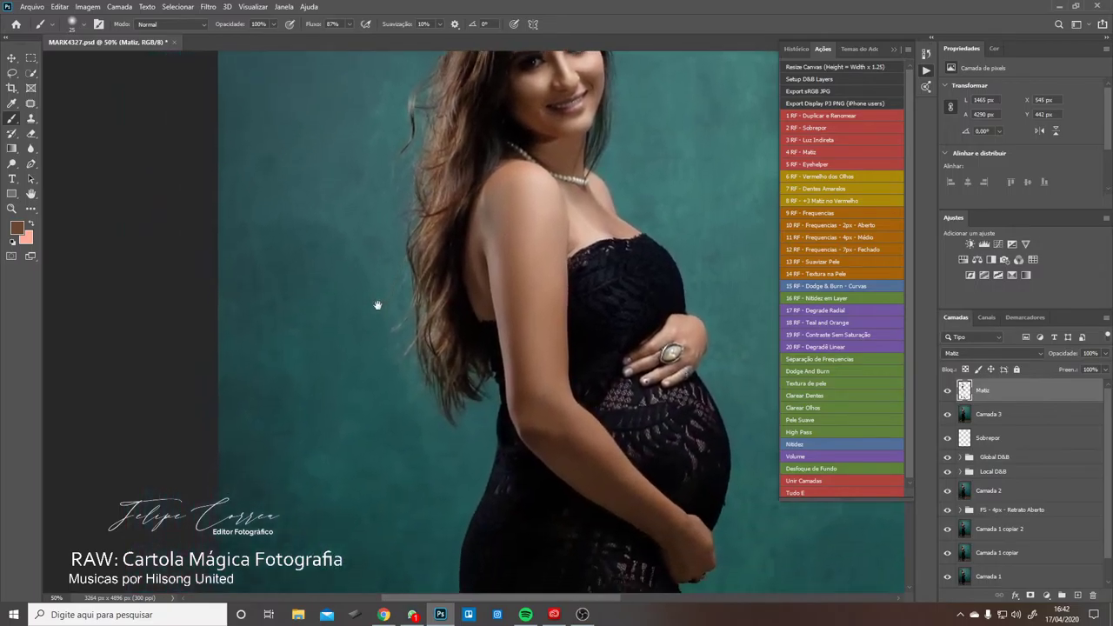
drag(503, 260, 525, 297)
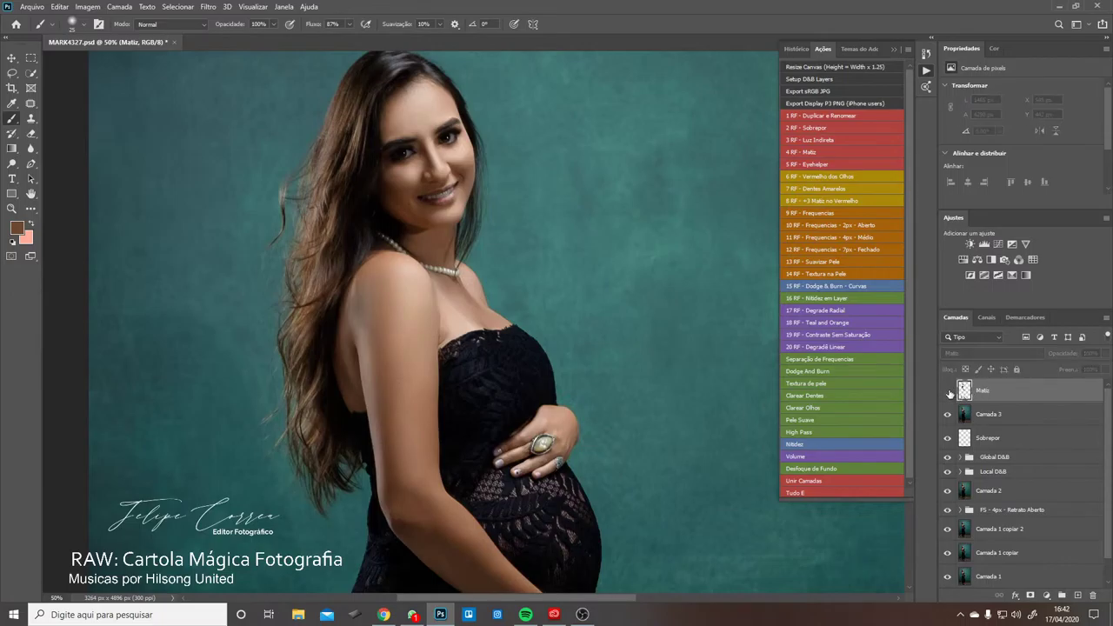
scroll(533, 370, down, 15)
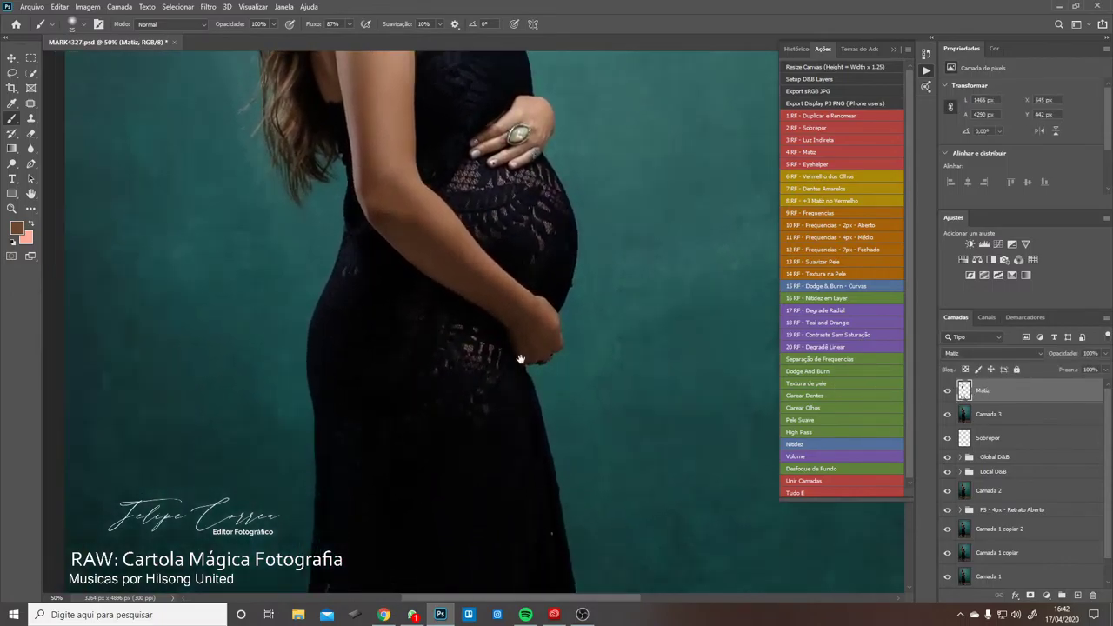
scroll(475, 347, down, 3)
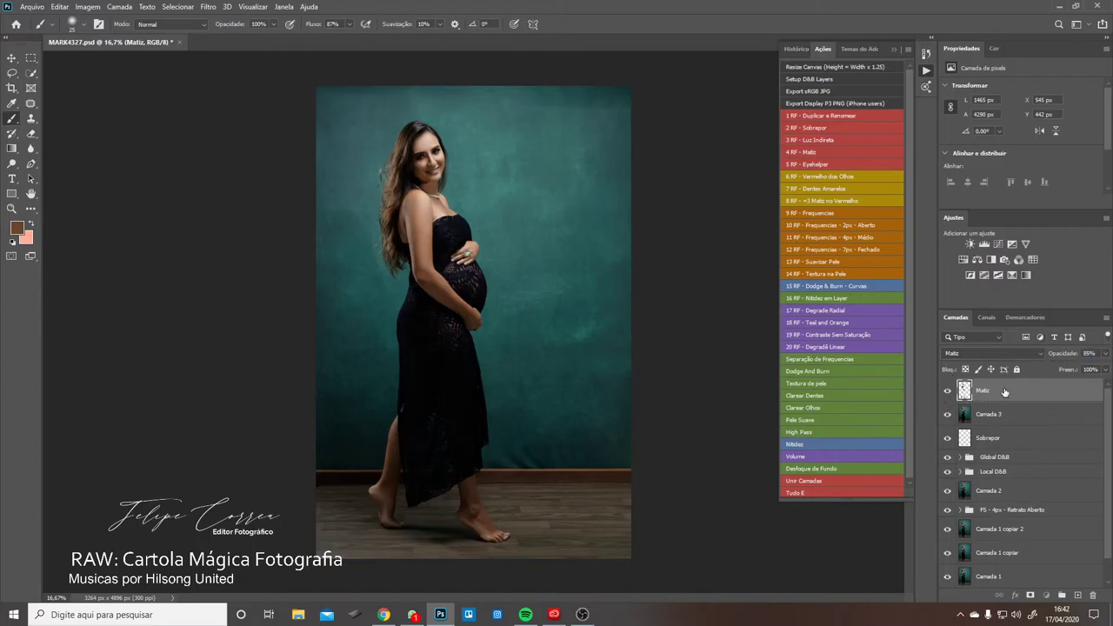
key(ctrl+alt+shift+e)
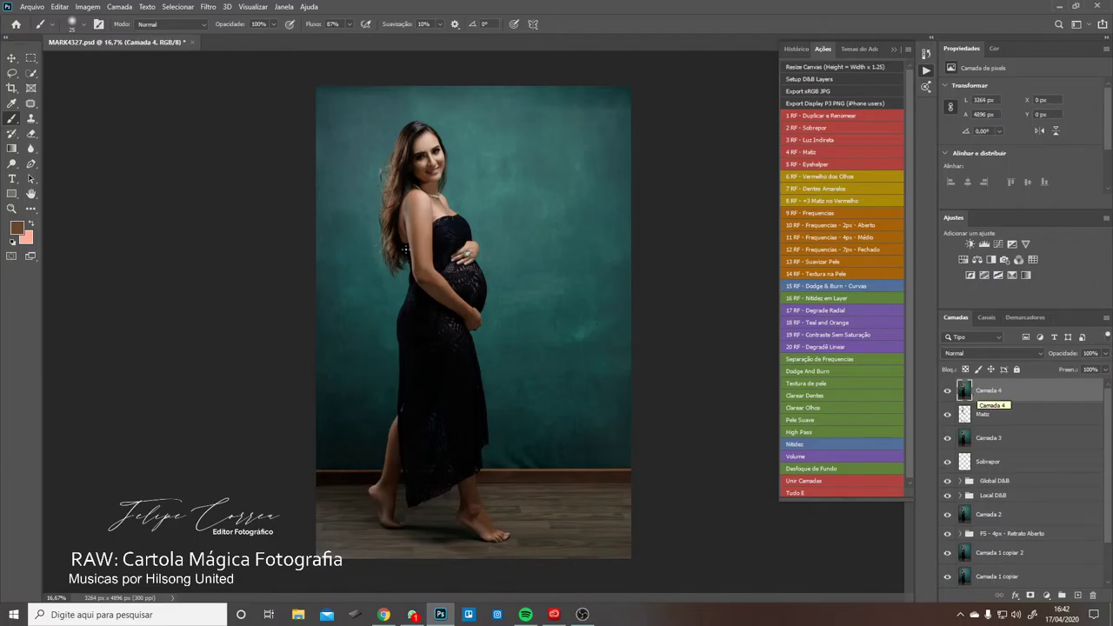
- Set up the Clone Stamp for the upper chest with a brush of about 20 px, 100% opacity and 65% flow
drag(445, 206, 522, 190)
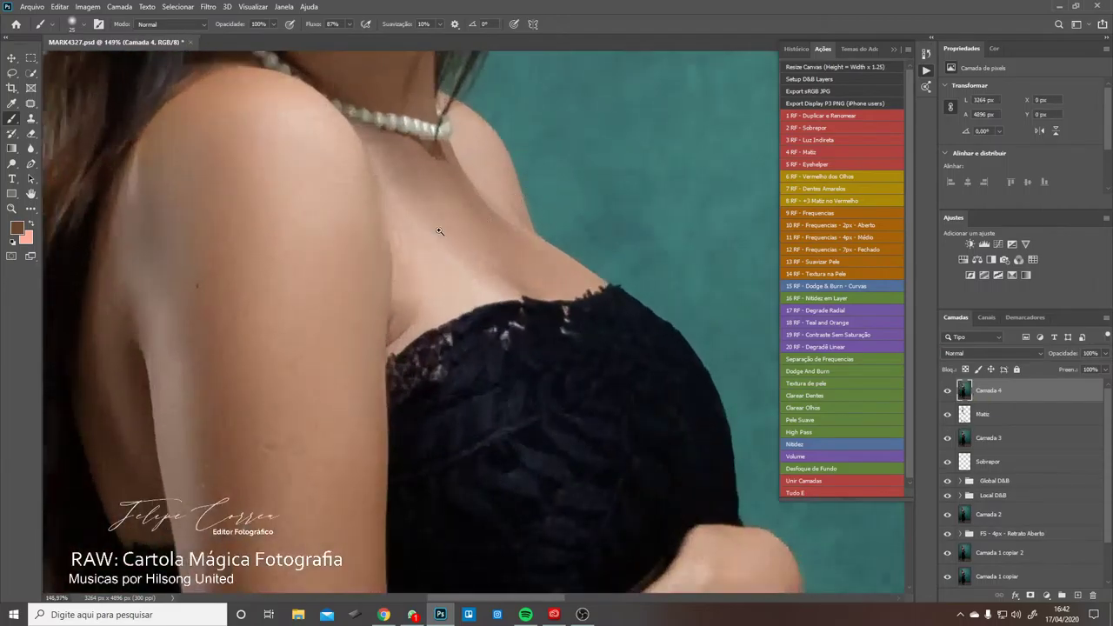
drag(440, 232, 428, 214)
click(31, 118)
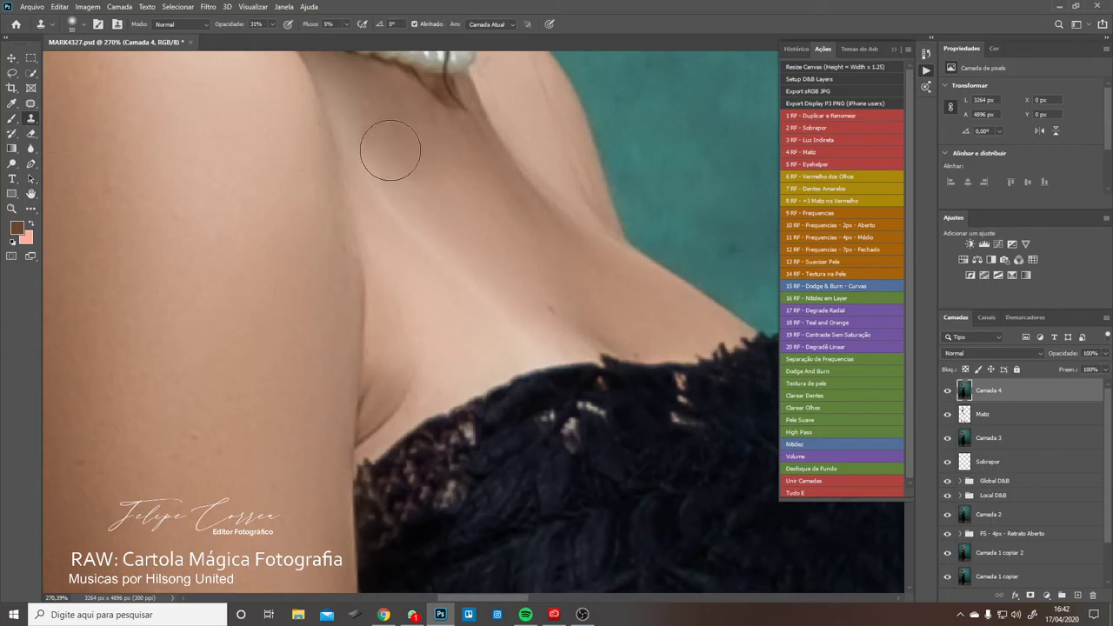
key(bracketleft)
key(bracketleft)
key(bracketleft)
alt+click(385, 120)
drag(351, 133, 390, 214)
drag(229, 24, 291, 24)
drag(310, 24, 361, 24)
- Try to clone nearby skin over the uneven light patch on the chest below the necklace, resampling between attempts
drag(354, 126, 386, 205)
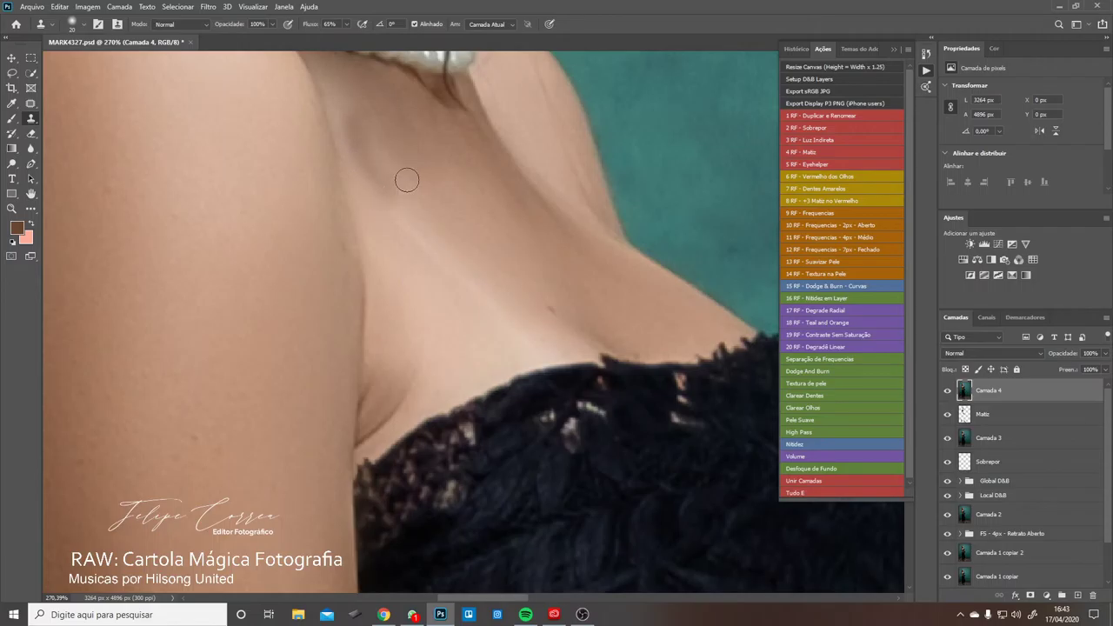
key(ctrl+z)
alt+click(403, 147)
key(ctrl+z)
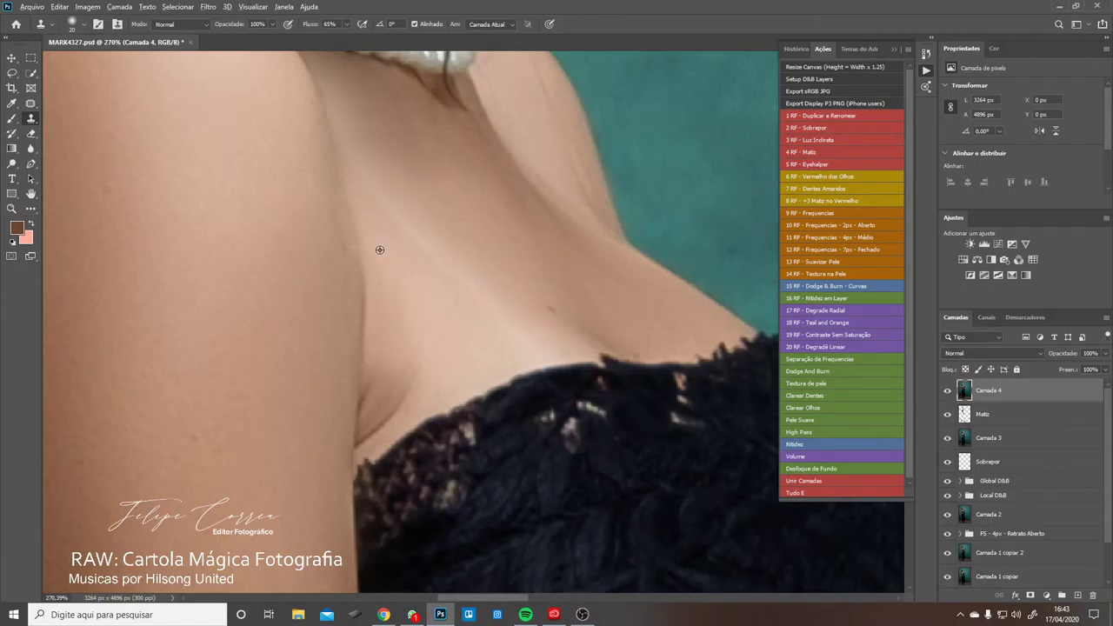
alt+click(380, 248)
mouse_move(376, 189)
mouse_down()
mouse_move(417, 203)
mouse_move(391, 184)
mouse_move(418, 211)
mouse_up()
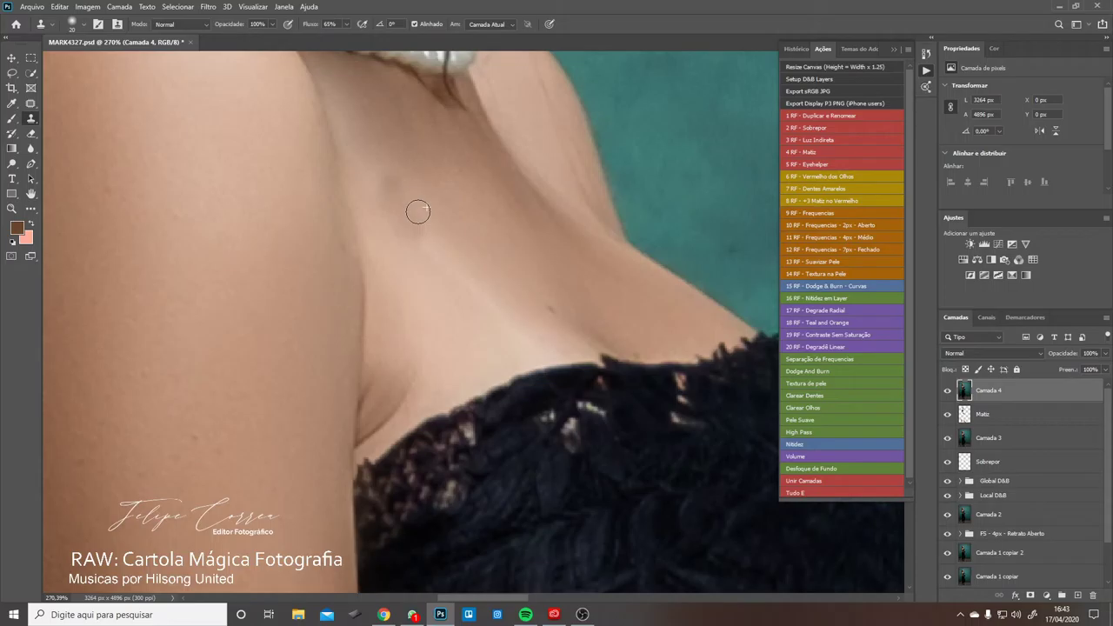
key(ctrl+z)
- Lower the Clone Stamp flow to 14% and clone sampled skin along the light chest transition below the necklace
click(347, 26)
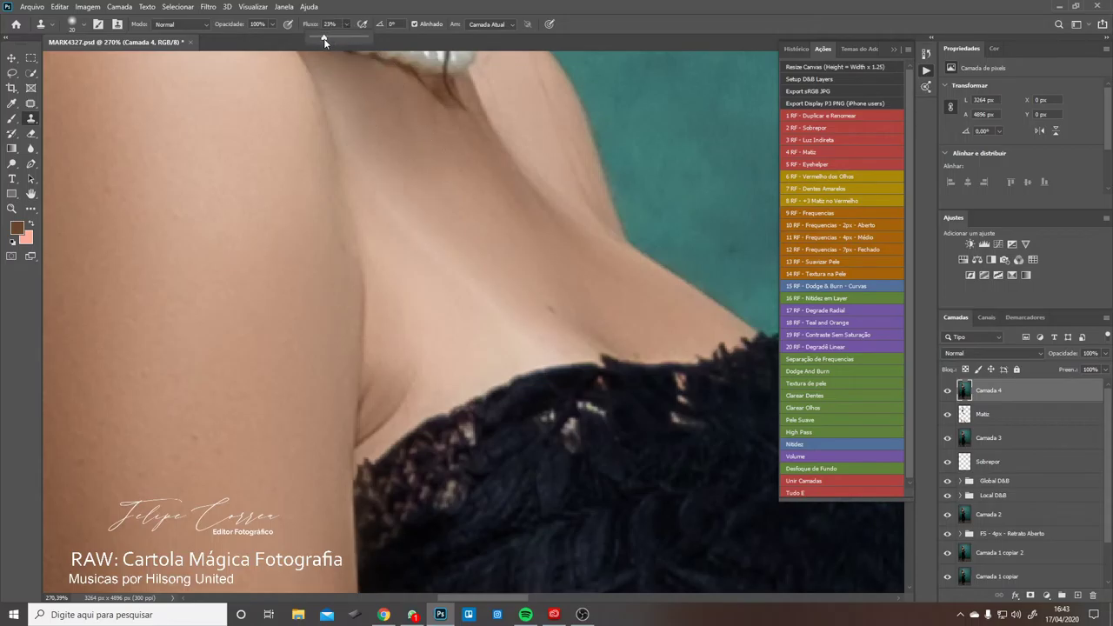
alt+click(406, 196)
mouse_move(382, 191)
mouse_down()
mouse_move(402, 220)
mouse_move(476, 289)
mouse_move(545, 294)
mouse_move(497, 284)
mouse_move(510, 330)
mouse_move(538, 353)
mouse_move(474, 350)
mouse_move(489, 327)
mouse_move(523, 346)
mouse_up()
alt+click(443, 236)
alt+click(491, 286)
alt+click(456, 326)
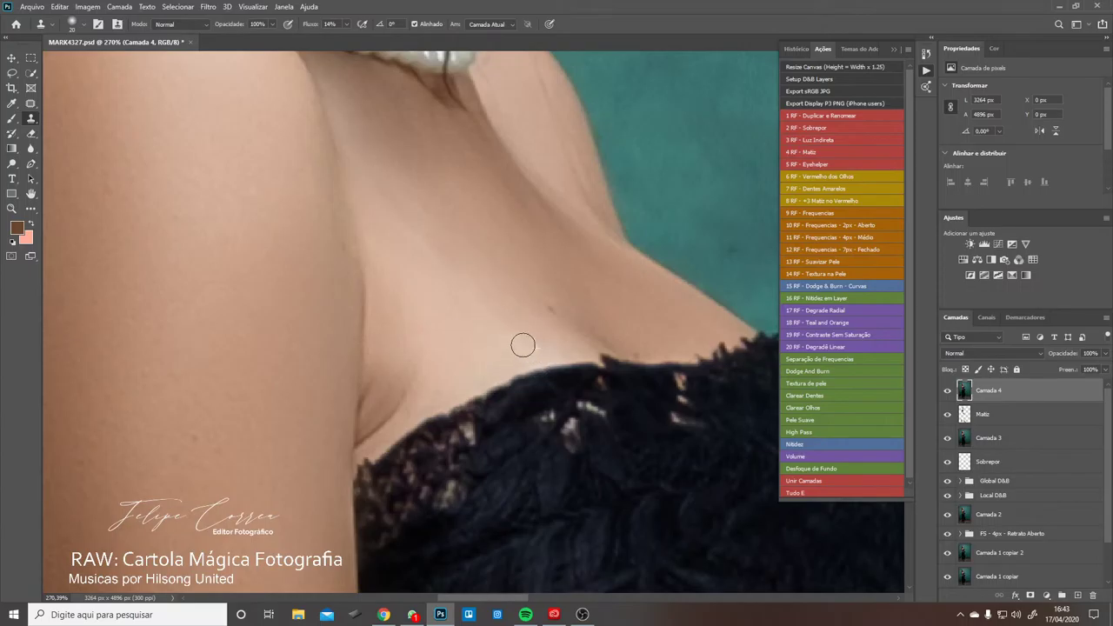
alt+click(453, 314)
drag(435, 263, 470, 273)
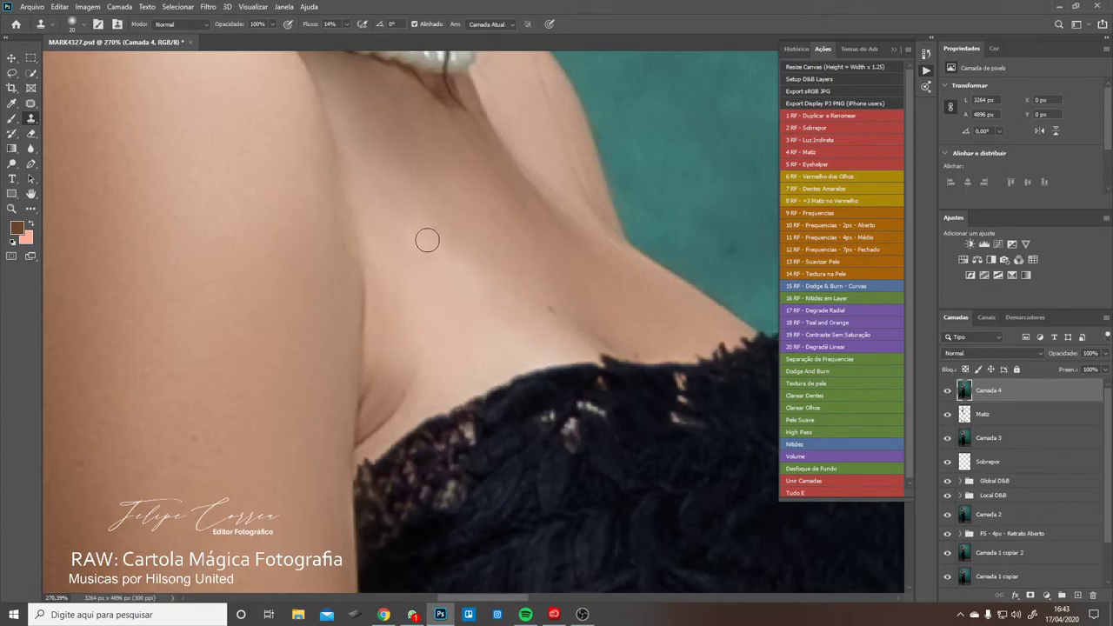
- Blend the remaining edges of the light chest area above the dress neckline with repeatedly resampled Clone Stamp strokes
alt+click(448, 289)
drag(416, 228, 383, 216)
alt+click(483, 316)
drag(509, 286, 527, 290)
alt+click(479, 251)
click(460, 286)
alt+click(449, 287)
click(419, 270)
mouse_move(417, 269)
mouse_down()
mouse_move(415, 232)
mouse_move(464, 264)
mouse_up()
- Compare the full retouched portrait with the original Plano de Fundo layer by isolating that layer's visibility
key(ctrl+1)
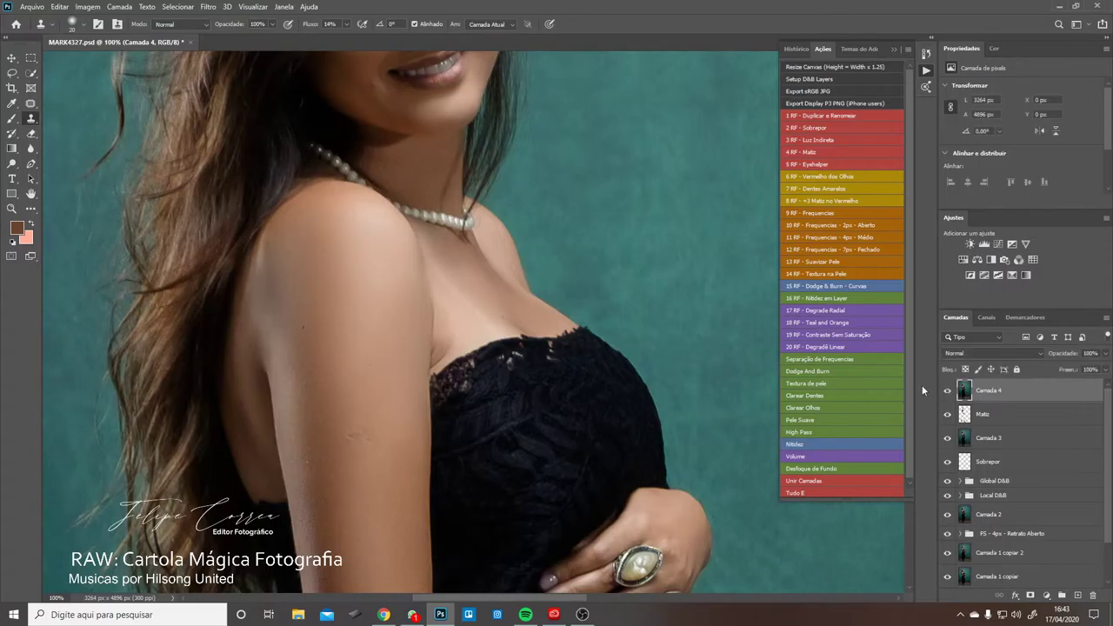
key(ctrl+0)
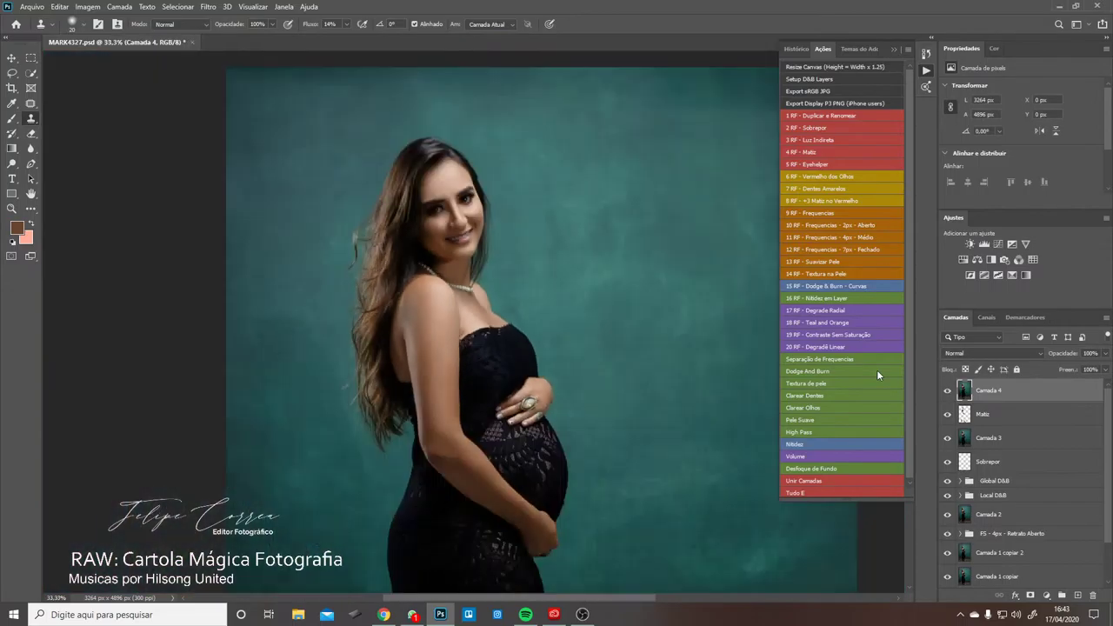
key(ctrl+1)
key(ctrl+minus)
key(ctrl+minus)
key(ctrl+minus)
key(ctrl+minus)
key(ctrl+minus)
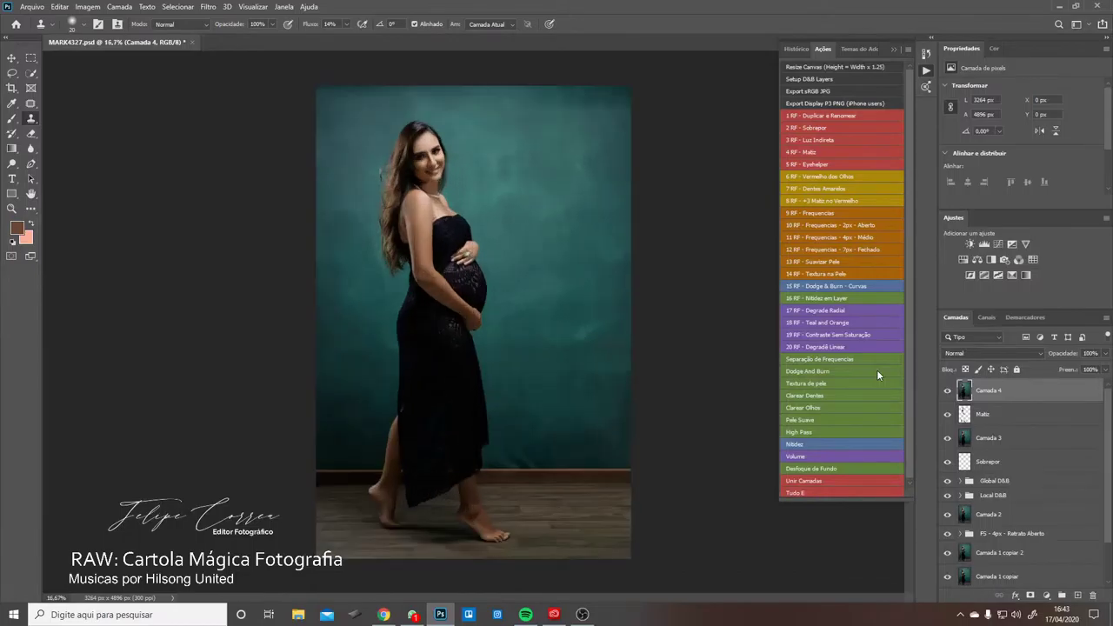
scroll(1036, 517, down, 2)
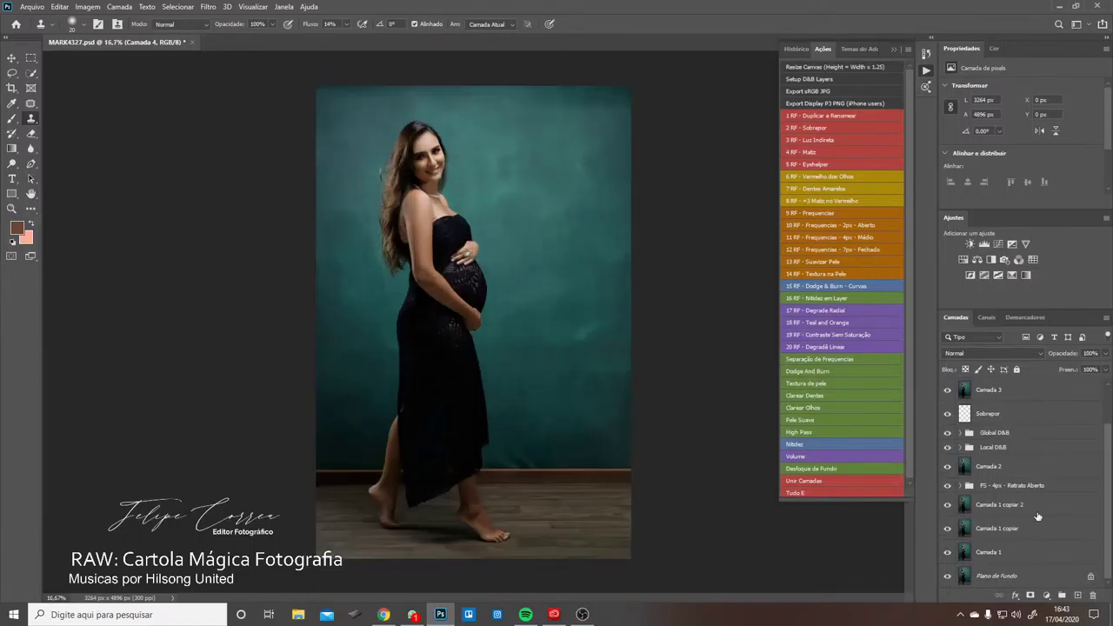
click(949, 578)
click(948, 578)
click(948, 579)
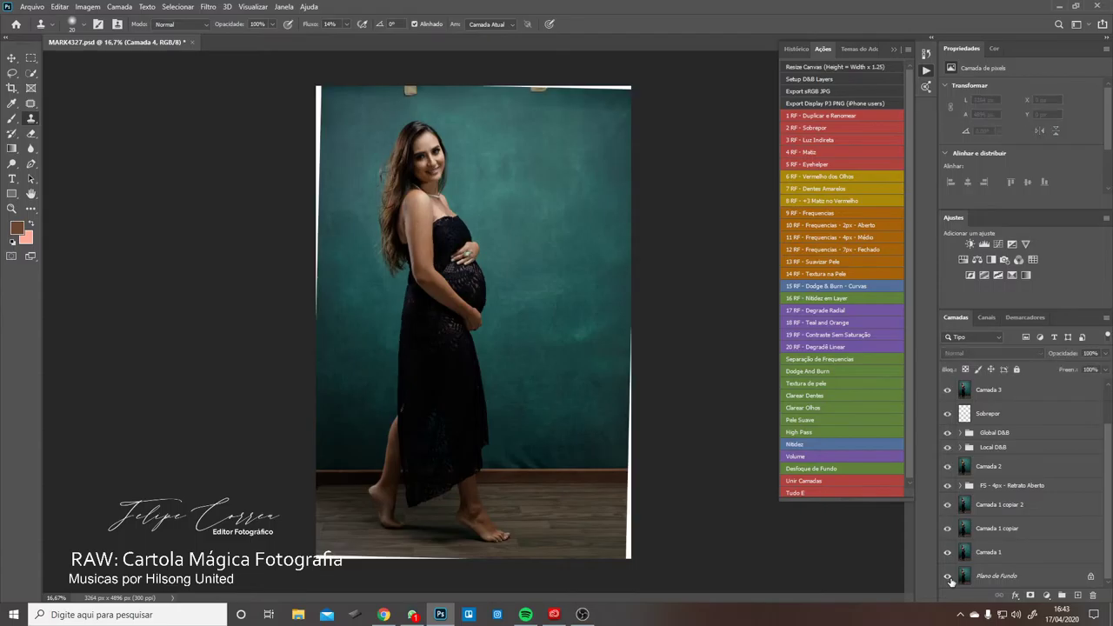
click(949, 578)
click(949, 578)
click(948, 578)
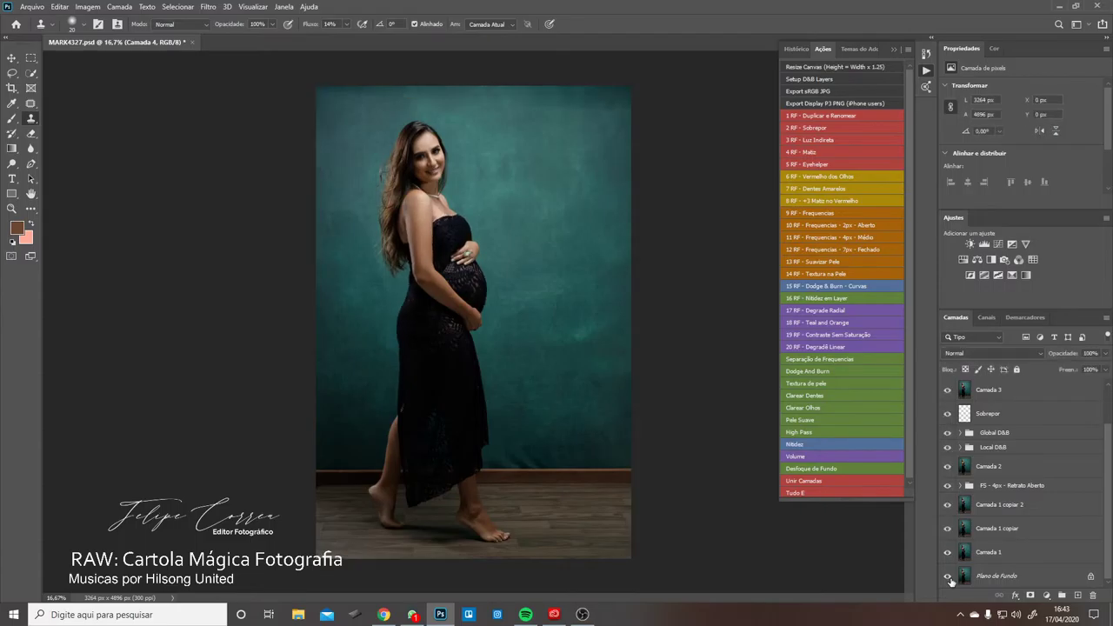
click(949, 579)
click(949, 578)
- Save the PSD document with all layers visible
key(ctrl+s)
scroll(1069, 428, up, 2)
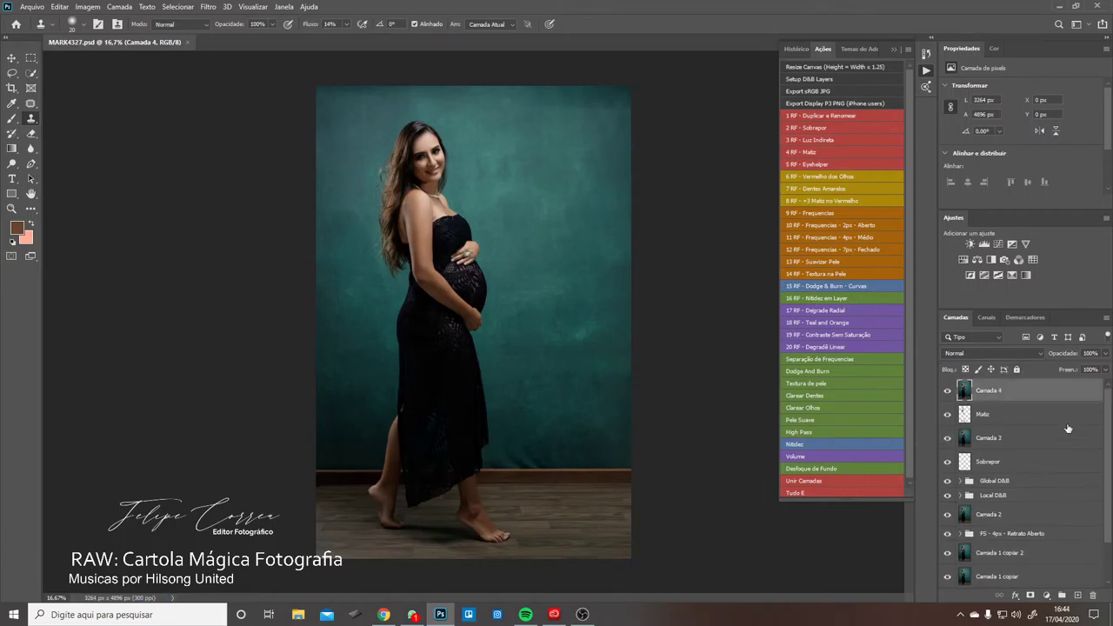
- Lasso the light patch on the backdrop right of the belly, about 1083 × 468 px, fill it content-aware and deselect
click(12, 73)
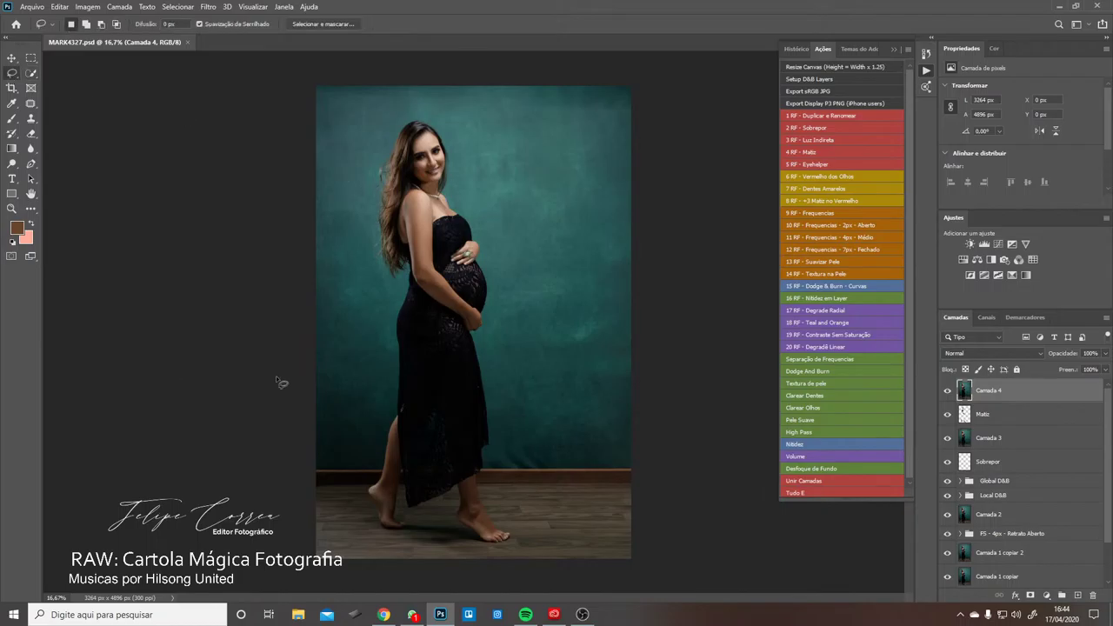
mouse_move(581, 316)
mouse_down()
mouse_move(530, 355)
mouse_move(611, 350)
mouse_move(581, 316)
mouse_up()
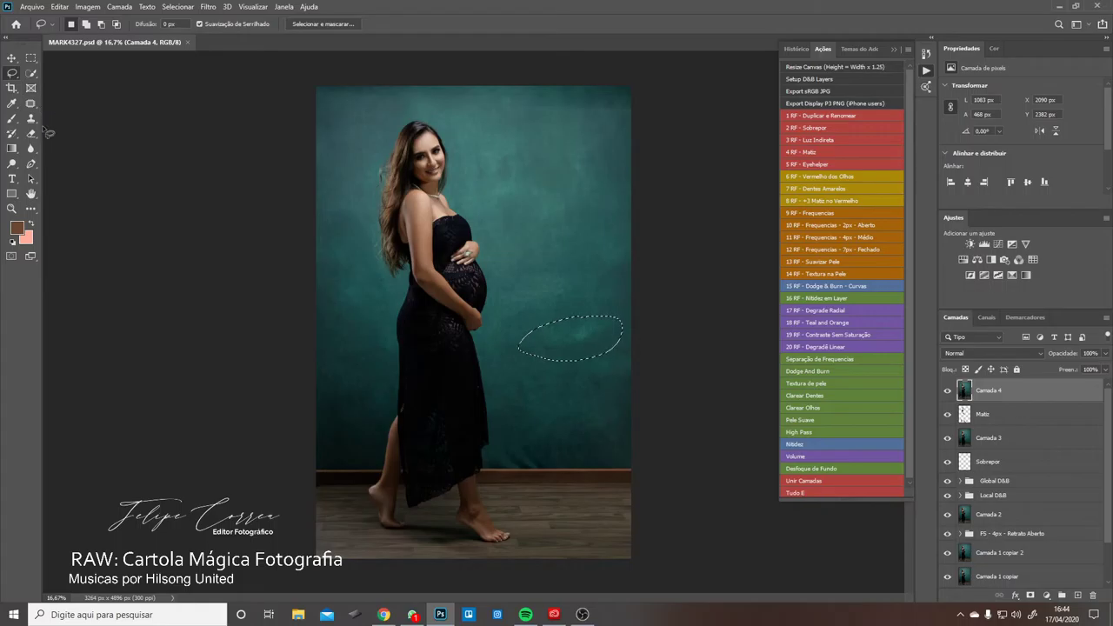
key(i)
key(shift+F5)
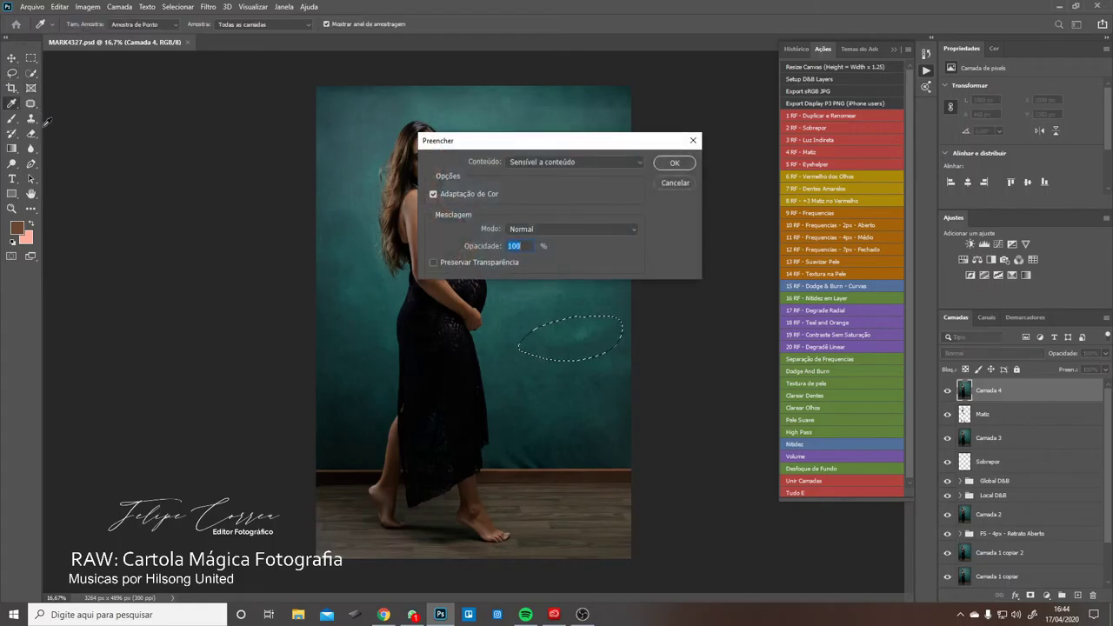
key(Return)
key(l)
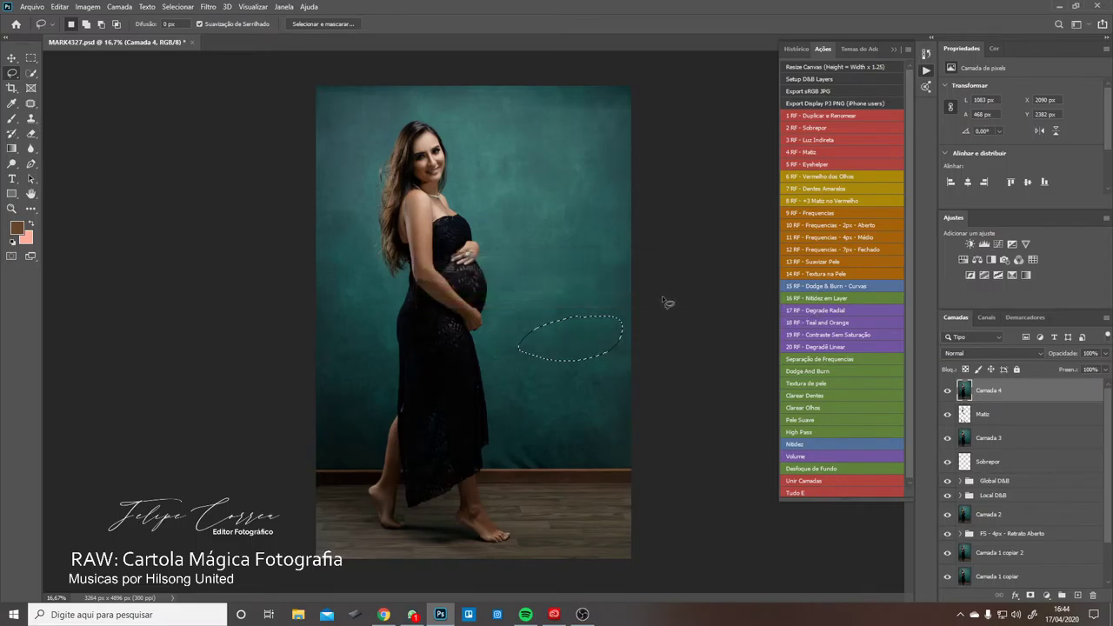
key(ctrl+d)
- Lasso the uneven backdrop above the baseboard at the right, about 1331 × 624 px, and fill it content-aware
mouse_move(561, 418)
mouse_down()
mouse_move(509, 459)
mouse_move(587, 464)
mouse_move(631, 448)
mouse_up()
drag(541, 438, 539, 439)
key(shift+F5)
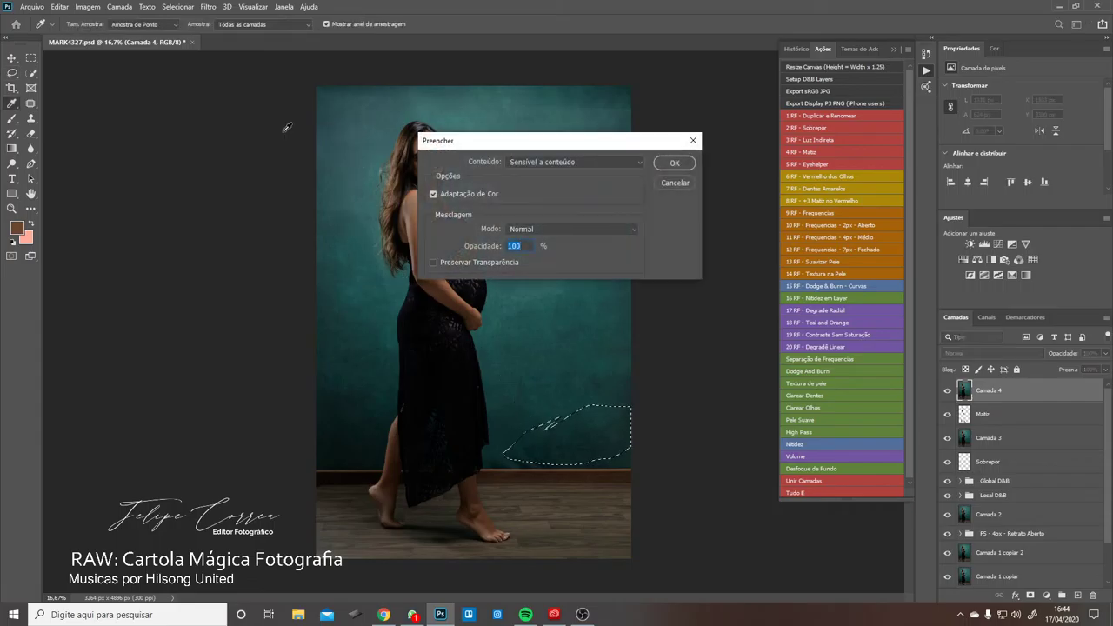
key(Return)
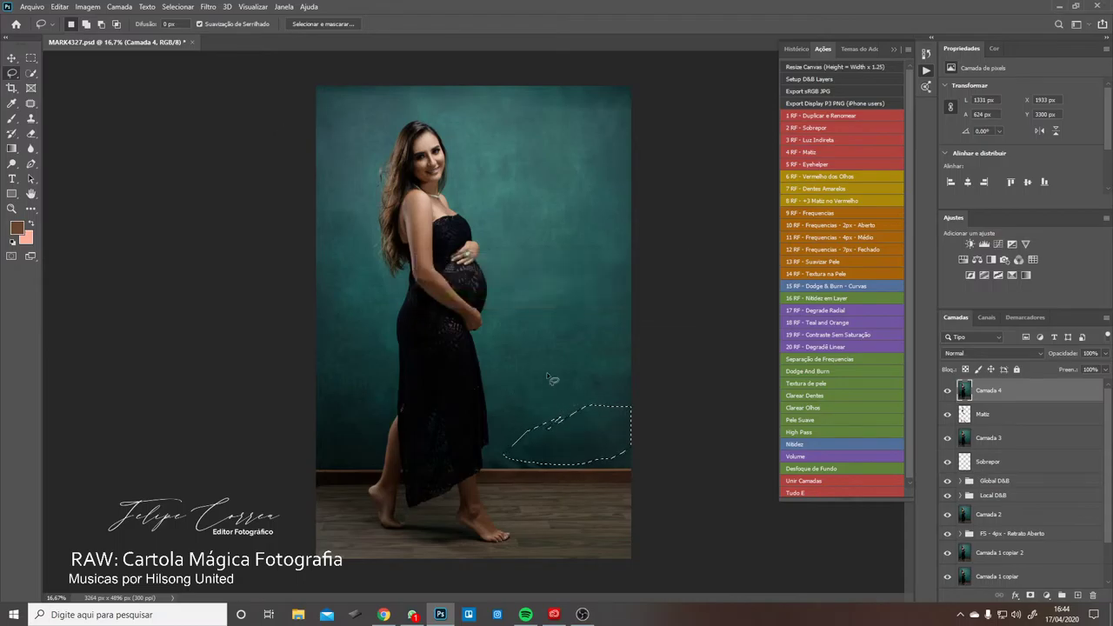
key(ctrl+d)
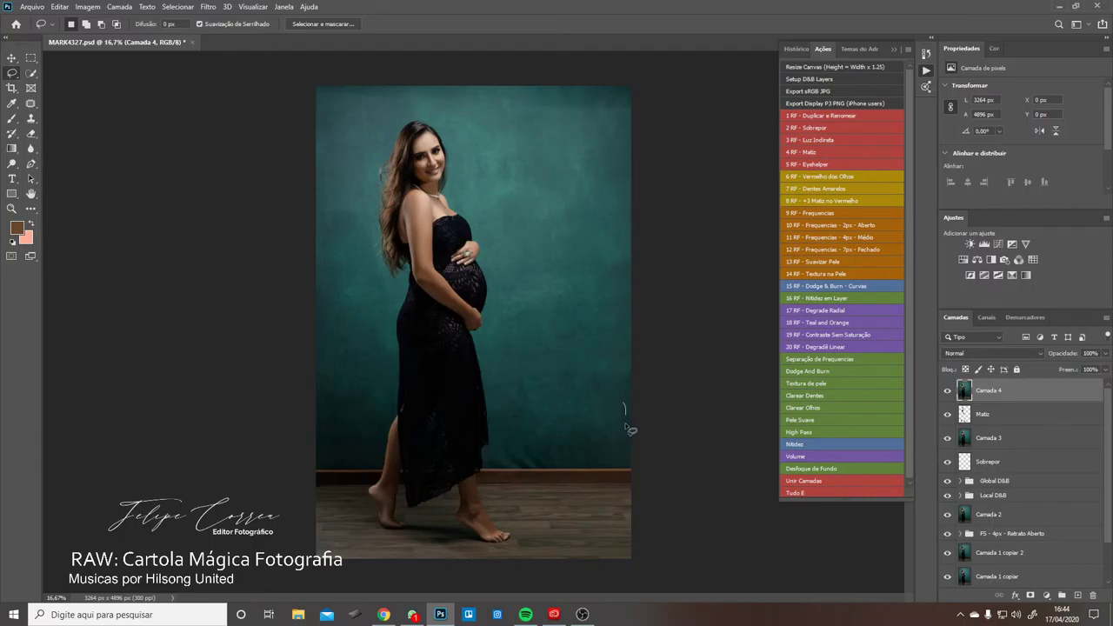
- Repeat the content-aware fill on a larger lower-right backdrop selection, about 1500 × 690 px, and deselect
mouse_move(626, 425)
mouse_down()
mouse_move(555, 459)
mouse_move(486, 463)
mouse_move(544, 419)
mouse_move(624, 402)
mouse_up()
key(shift+F5)
key(Return)
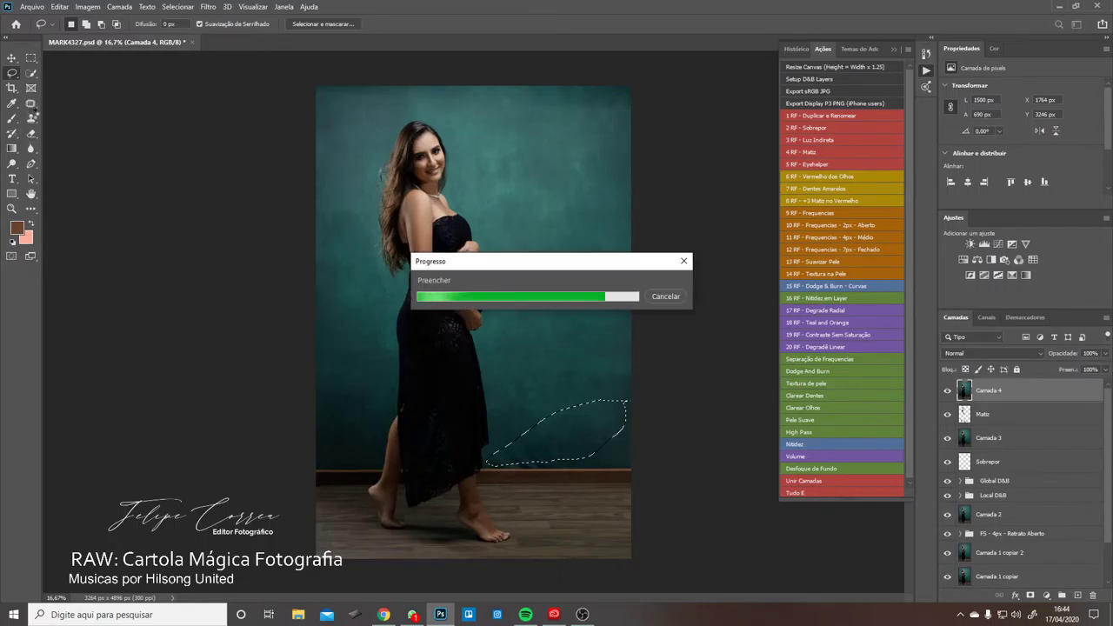
key(ctrl+d)
- Replace the dark marks on the lower-right backdrop with cleaner nearby texture using the Patch tool
key(j)
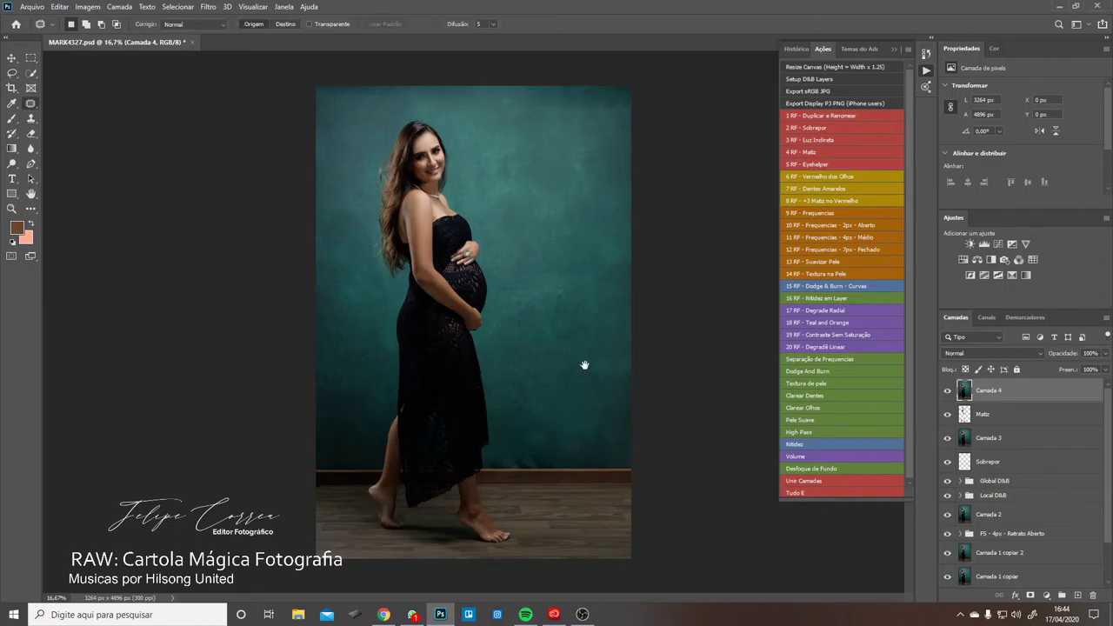
key(ctrl+plus)
key(ctrl+plus)
mouse_move(532, 316)
mouse_down()
mouse_move(481, 297)
mouse_move(435, 242)
mouse_up()
mouse_move(570, 207)
mouse_down()
mouse_move(453, 263)
mouse_move(518, 132)
mouse_up()
key(ctrl+d)
mouse_move(511, 179)
mouse_down()
mouse_move(394, 185)
mouse_move(509, 181)
mouse_up()
drag(489, 207, 515, 154)
key(ctrl+d)
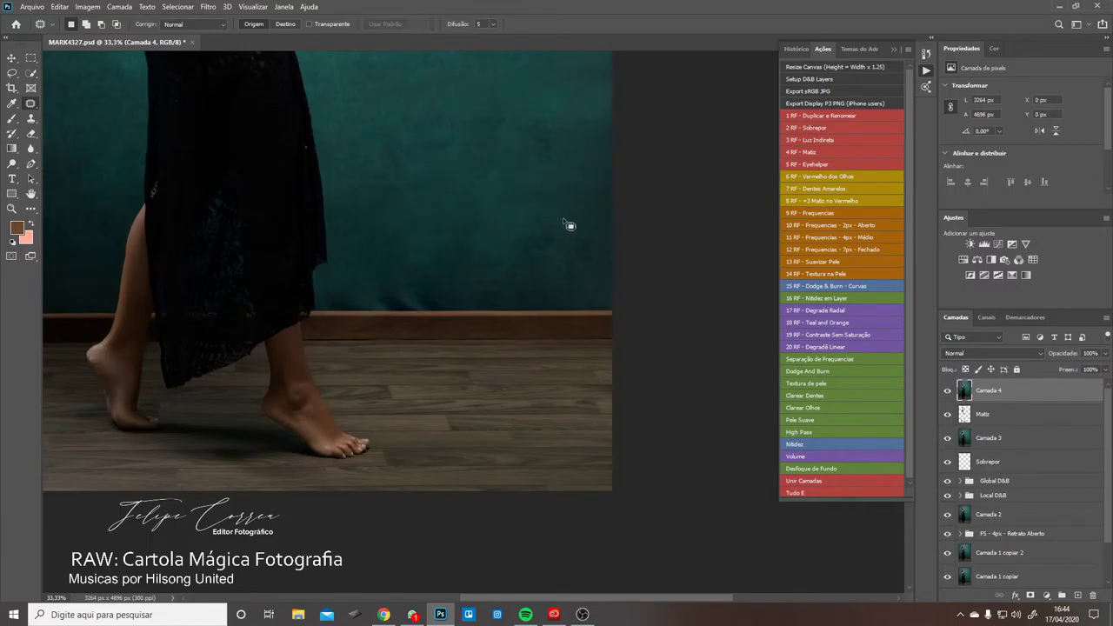
- Patch the backdrop wrinkles just above the baseboard beside the dress hem and compare Camada 4 on and off
drag(547, 200, 573, 222)
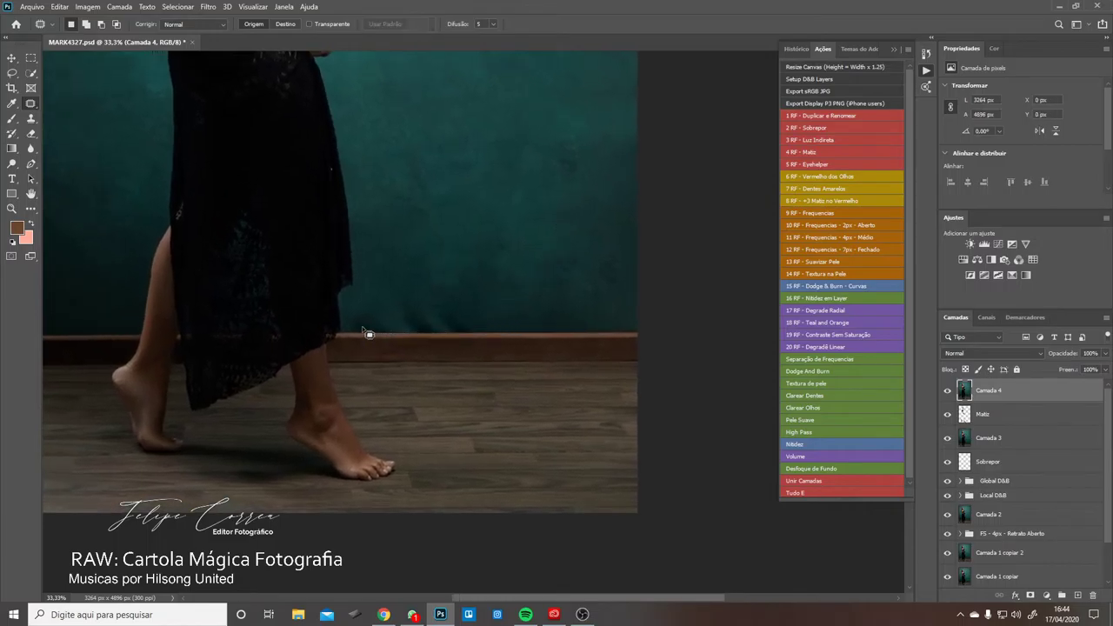
mouse_move(352, 320)
mouse_down()
mouse_move(472, 331)
mouse_move(444, 316)
mouse_move(371, 315)
mouse_move(419, 290)
mouse_move(427, 305)
mouse_move(417, 317)
mouse_move(352, 328)
mouse_move(477, 329)
mouse_move(425, 307)
mouse_move(368, 315)
mouse_move(428, 310)
mouse_move(454, 291)
mouse_up()
key(ctrl+d)
drag(513, 218, 524, 260)
key(ctrl+minus)
key(ctrl+minus)
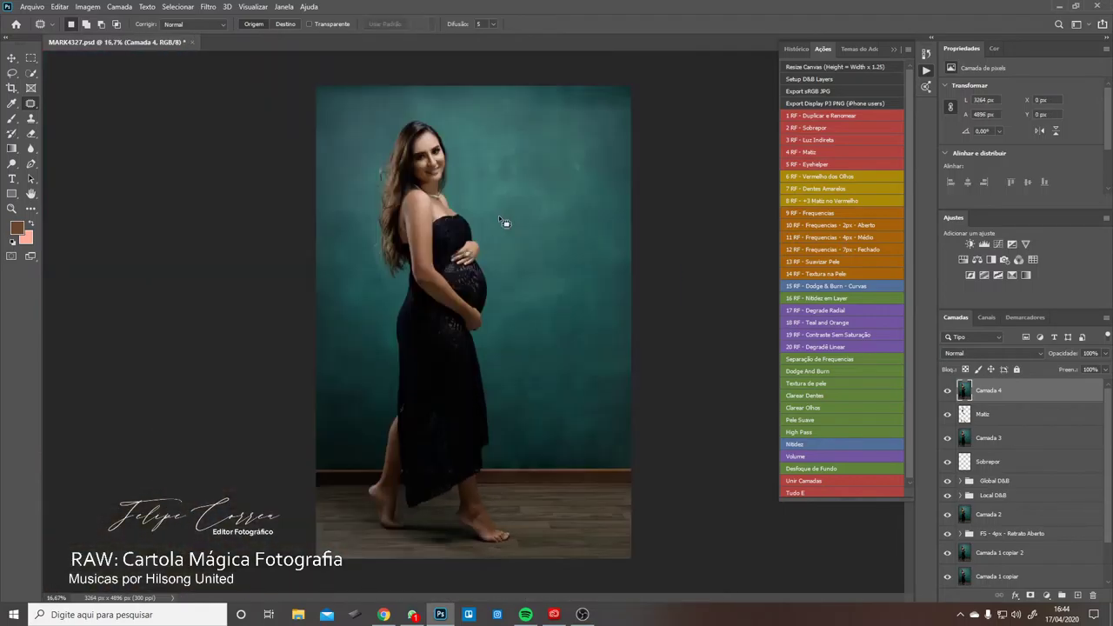
click(948, 392)
click(948, 391)
- Try patching the lower-right backdrop with texture from higher up, and undo the last patch
mouse_move(608, 455)
mouse_down()
mouse_move(619, 415)
mouse_move(609, 343)
mouse_up()
key(ctrl+d)
mouse_move(596, 444)
mouse_down()
mouse_move(548, 449)
mouse_move(563, 418)
mouse_move(594, 433)
mouse_up()
drag(584, 424, 583, 268)
key(ctrl+d)
key(ctrl+z)
key(ctrl+z)
key(ctrl+z)
- Compare the backdrop with and without Camada 4 and save the document
key(ctrl+minus)
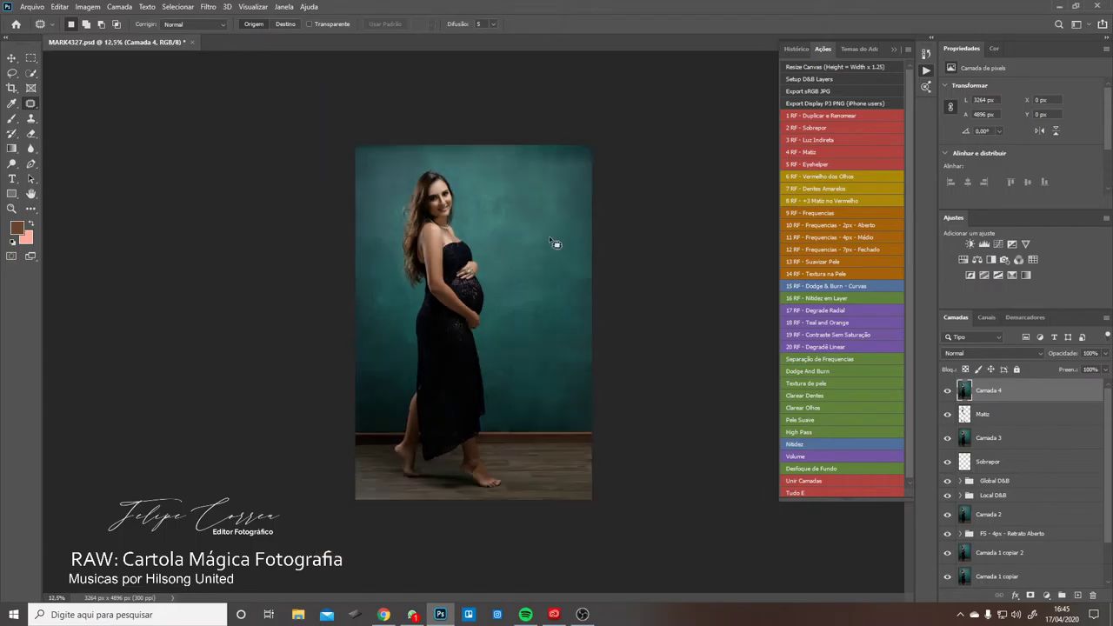
click(950, 391)
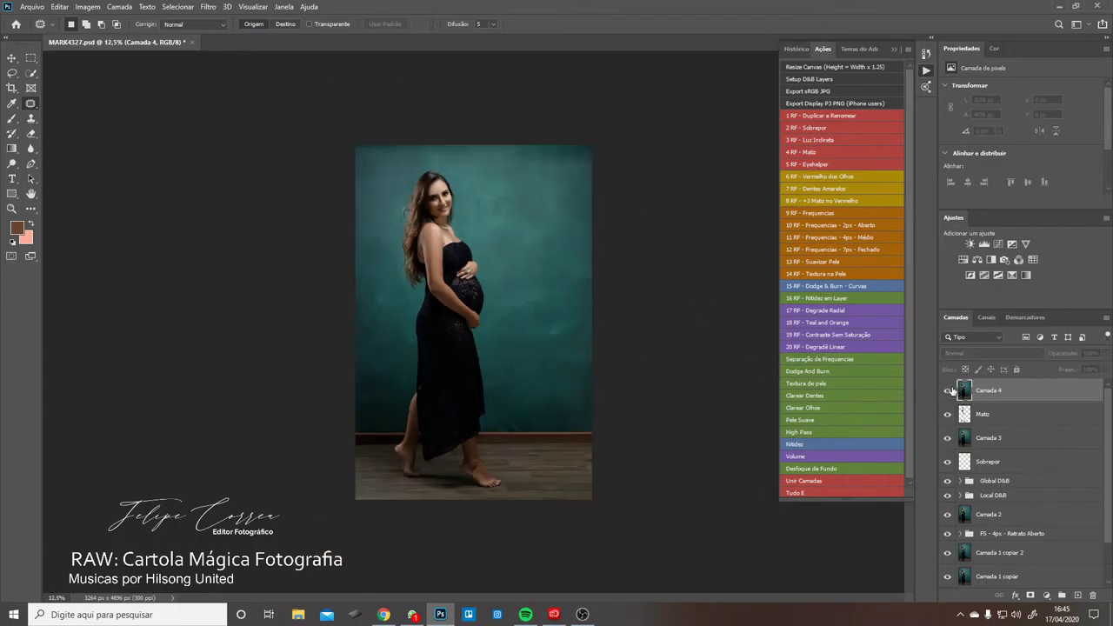
click(950, 390)
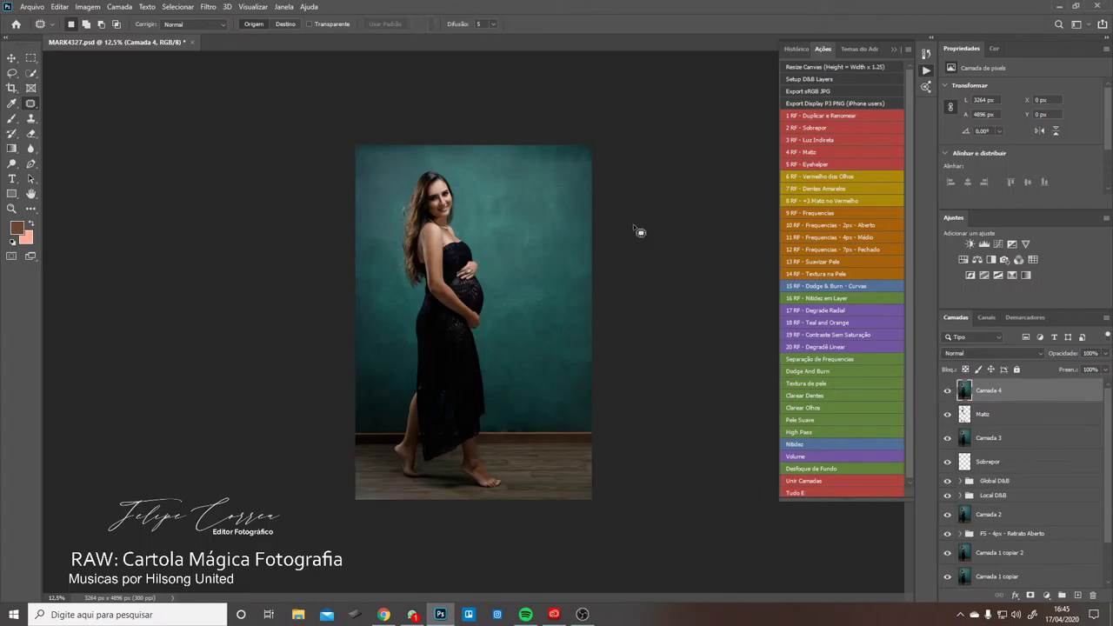
key(ctrl+s)
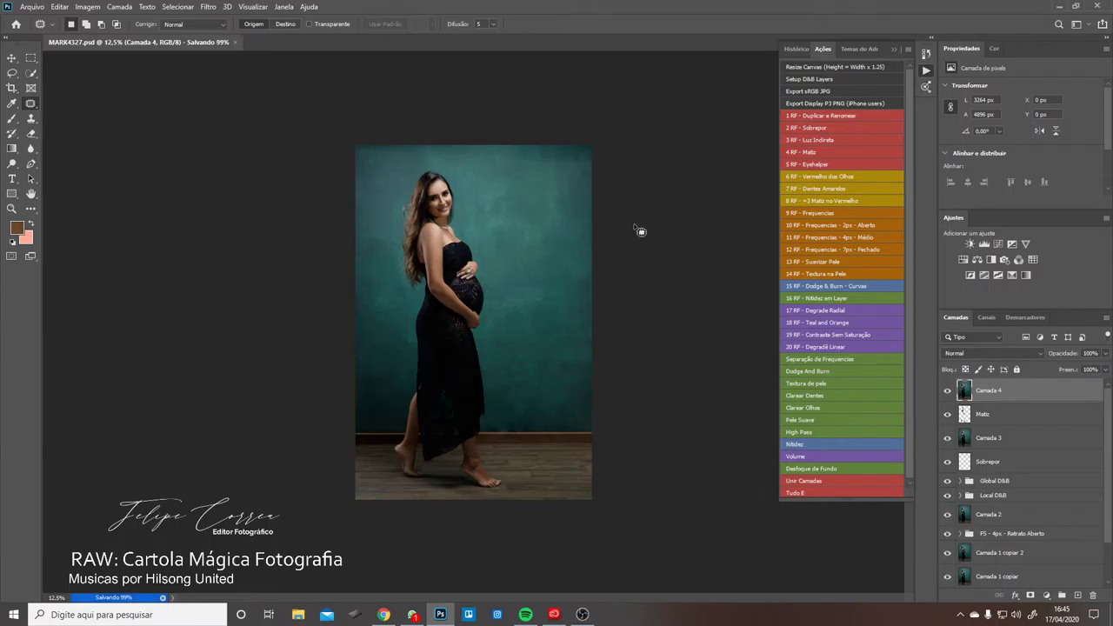
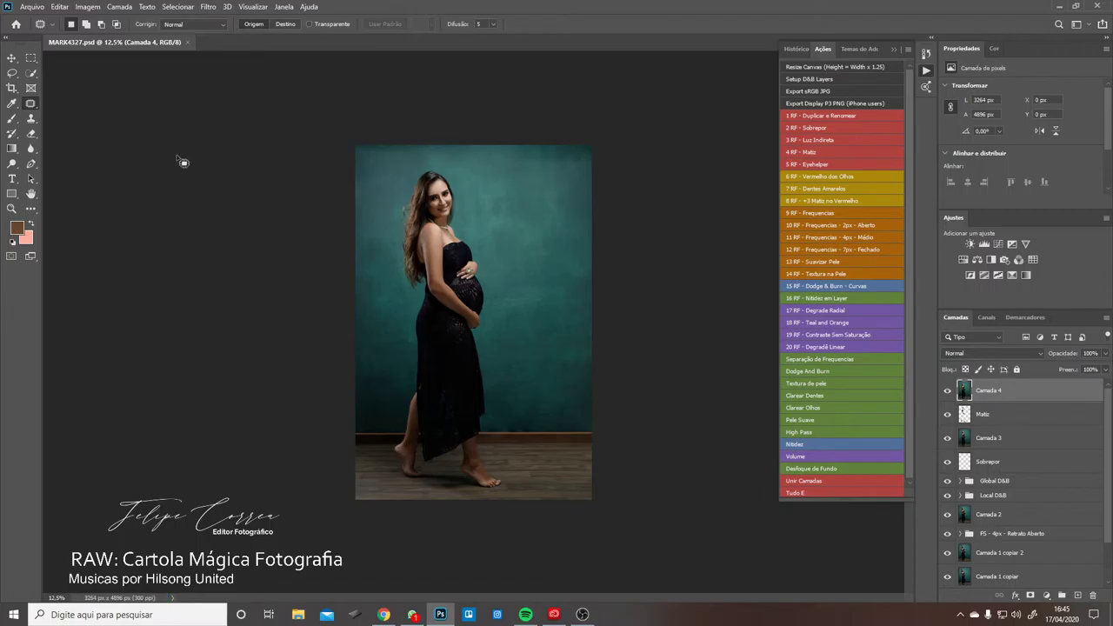
click(12, 87)
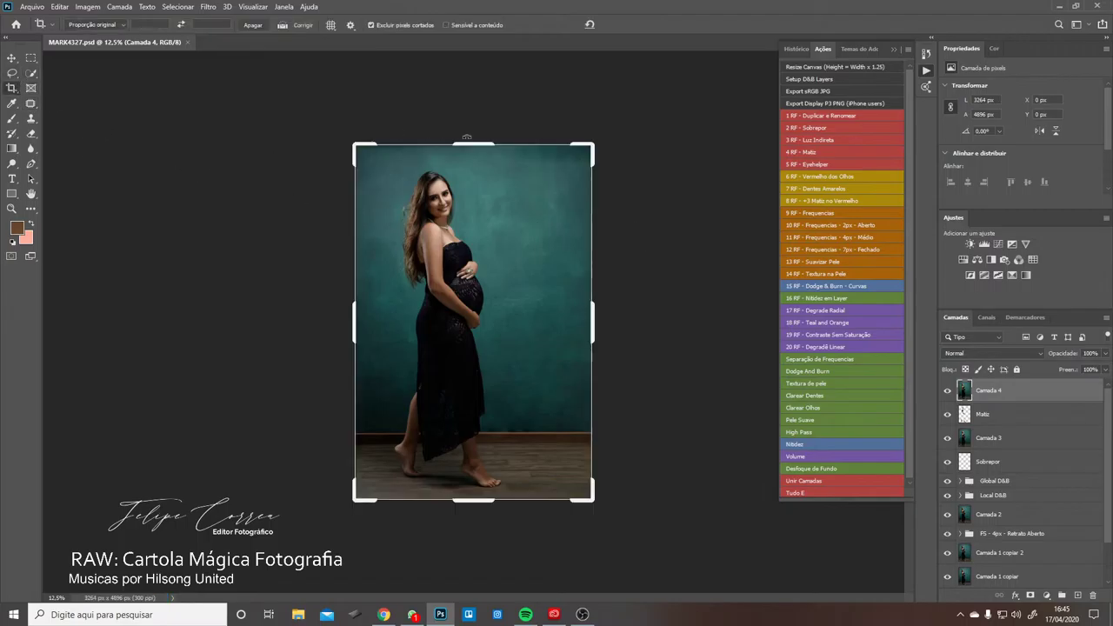
click(12, 60)
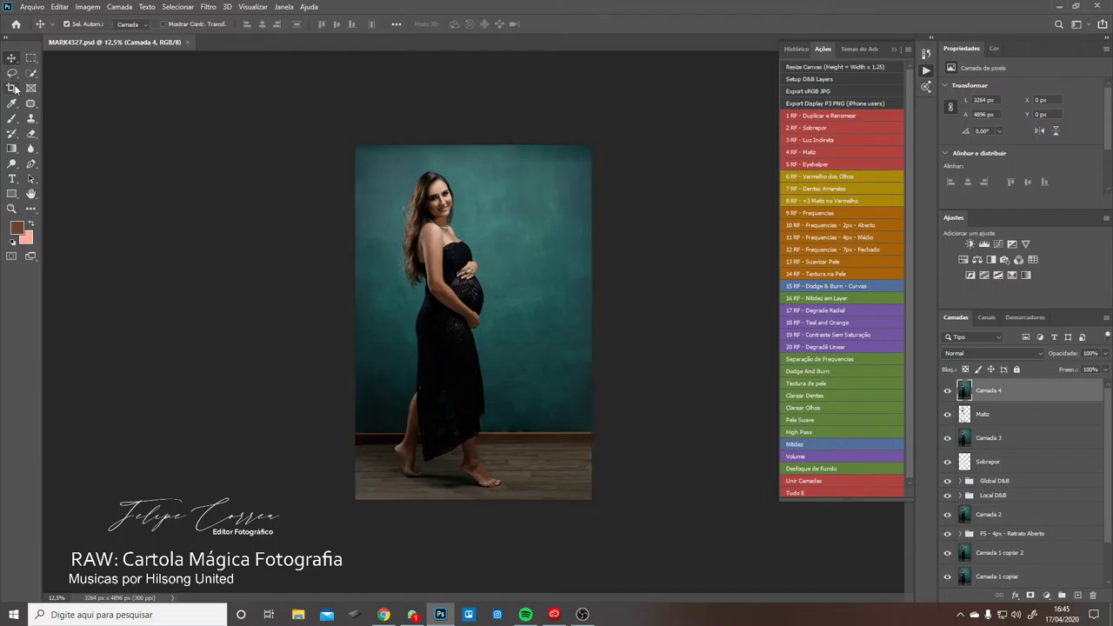
click(14, 89)
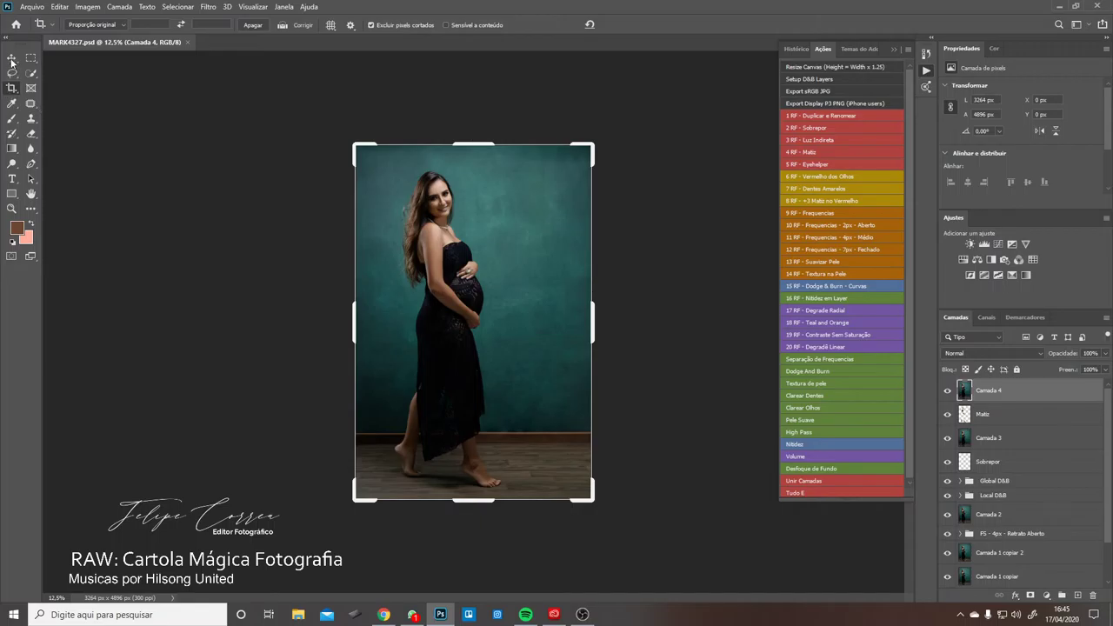
click(11, 60)
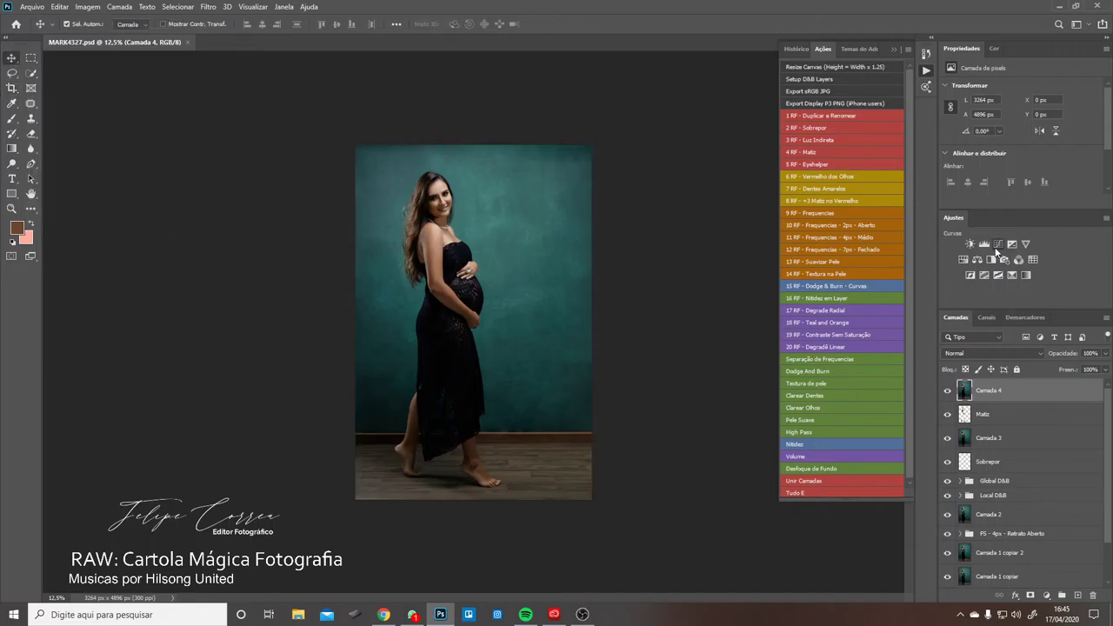
- Add a Curves adjustment layer with a contrast S-curve, black point output raised to 12, and layer opacity at 48%
click(998, 245)
drag(1058, 147, 1109, 170)
drag(1007, 114, 979, 140)
click(1105, 354)
drag(1102, 369, 1077, 370)
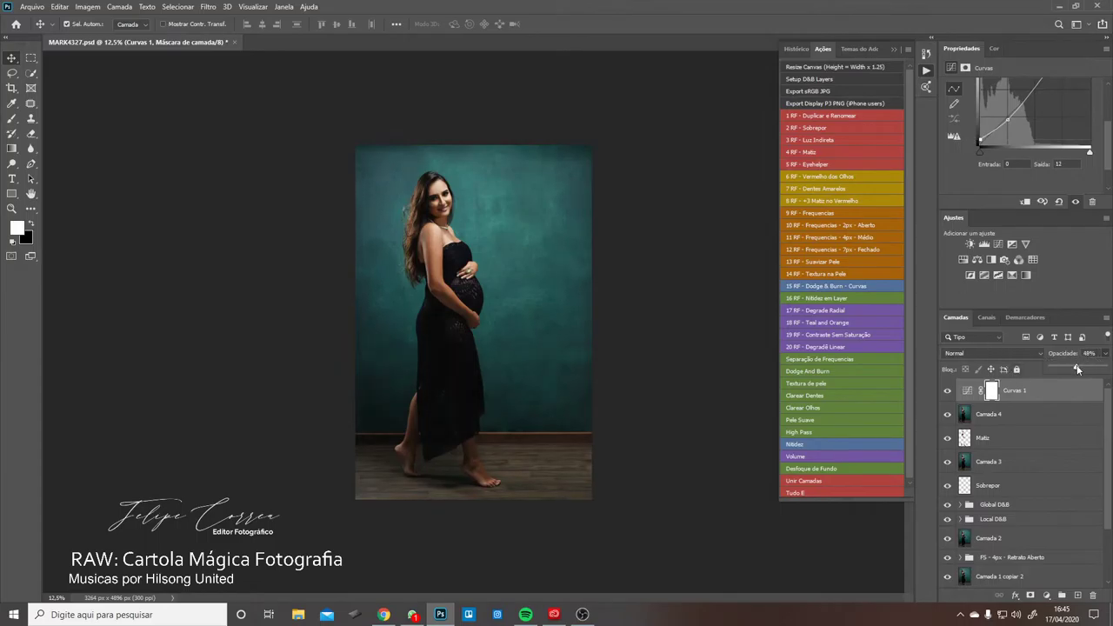
- Fine-tune the highlight point of the Curvas 1 curve and compare the image with and without the adjustment
click(948, 391)
click(946, 391)
click(946, 391)
click(1105, 138)
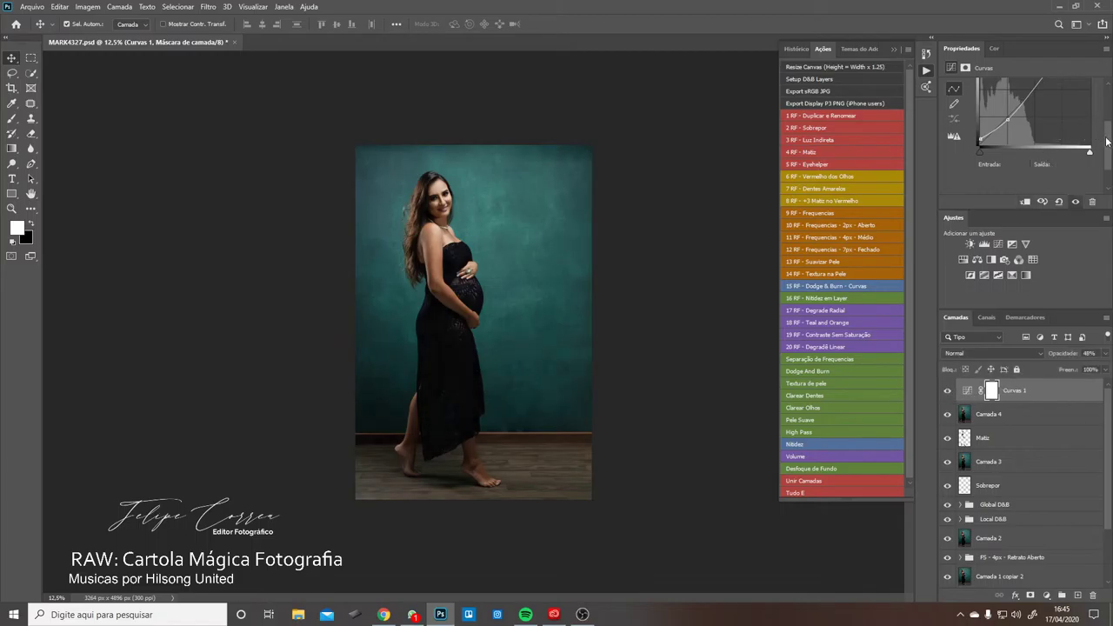
drag(1107, 139, 1054, 111)
click(947, 392)
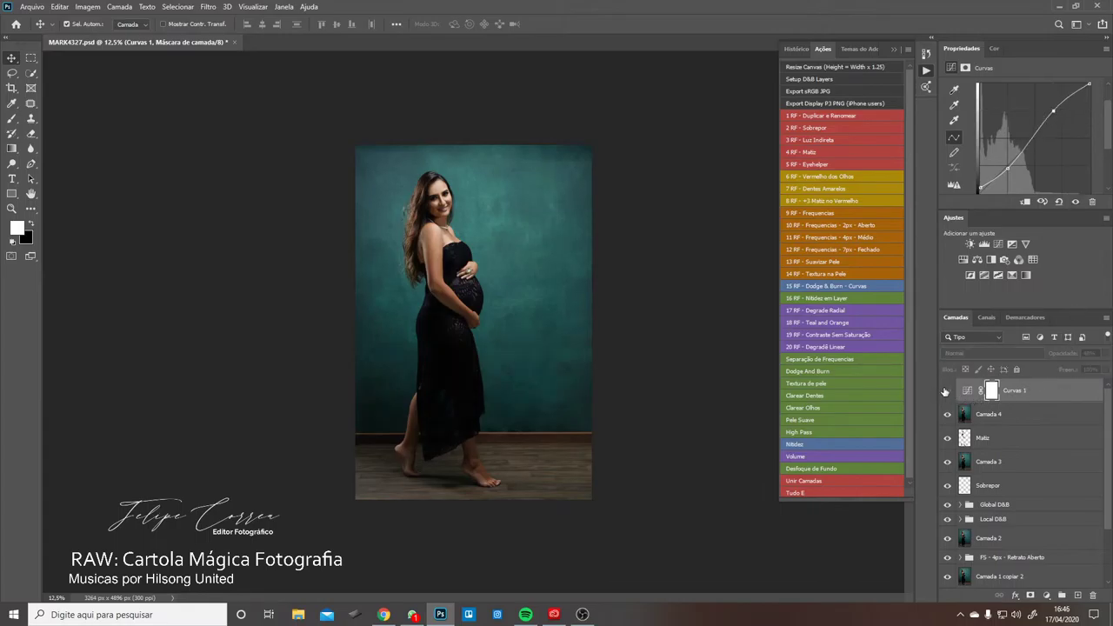
click(946, 391)
key(ctrl+plus)
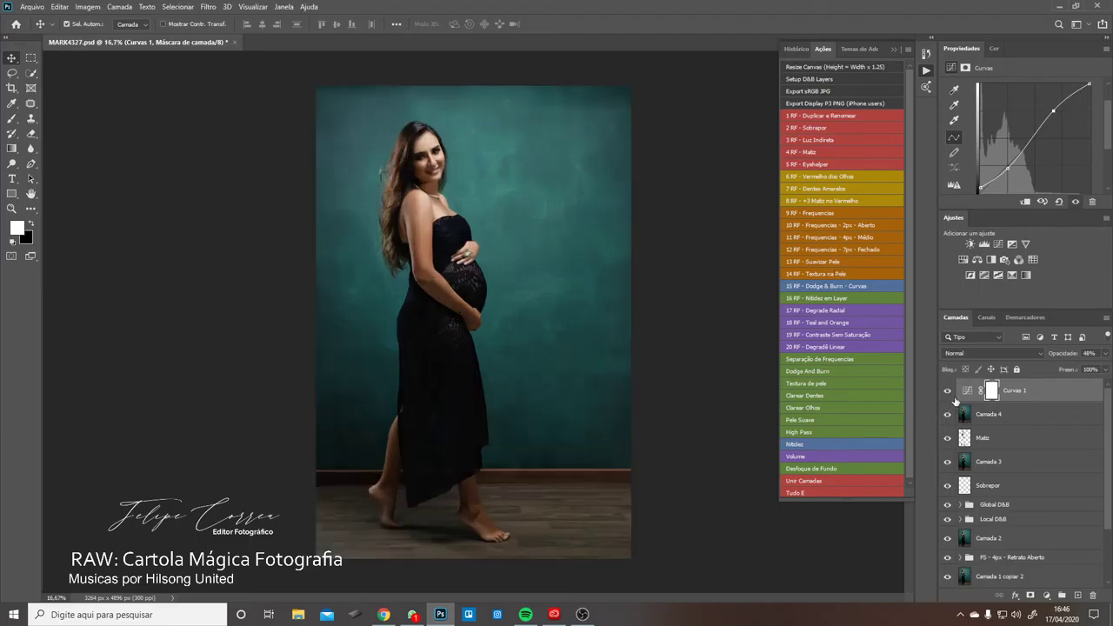
- Add a Selective Color adjustment layer above Curvas 1 and fine-tune the cyan, magenta and yellow amounts of the Reds
click(1012, 275)
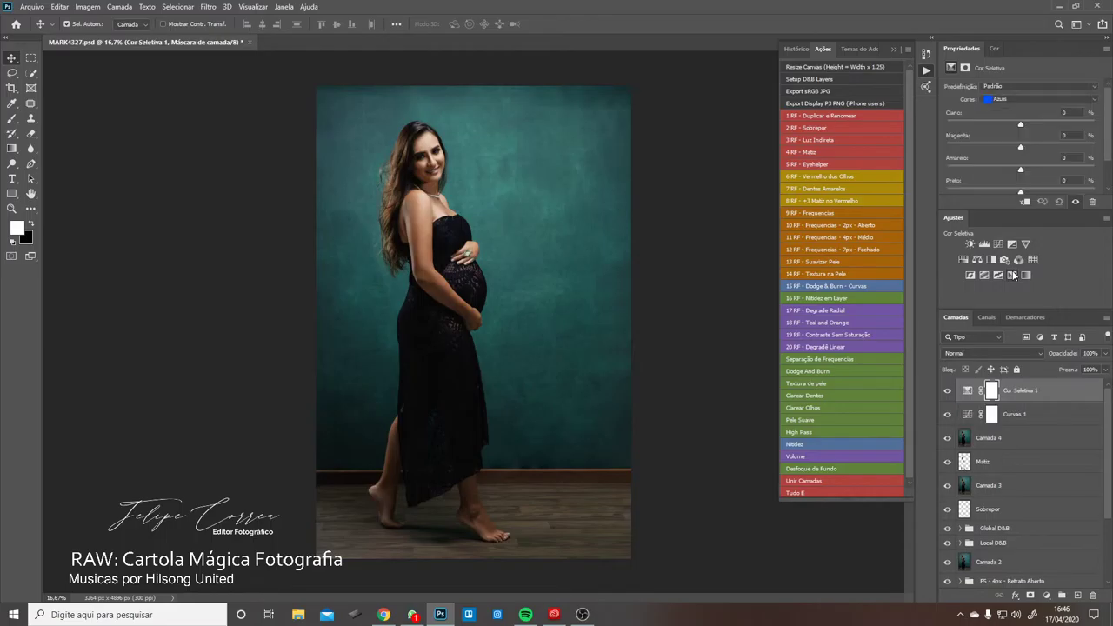
click(1013, 99)
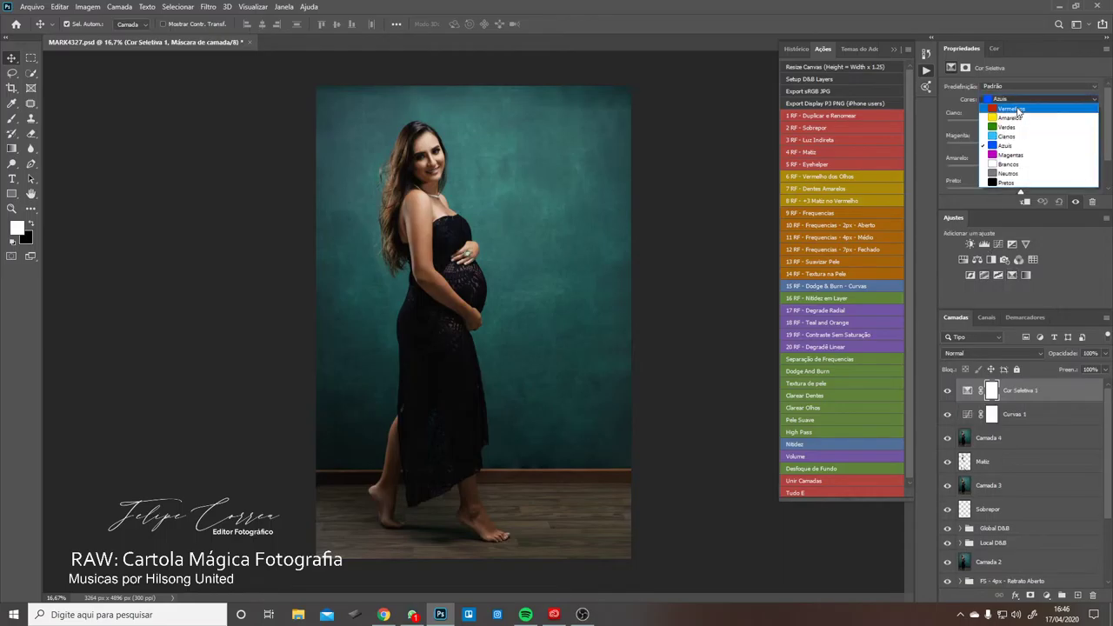
click(1009, 100)
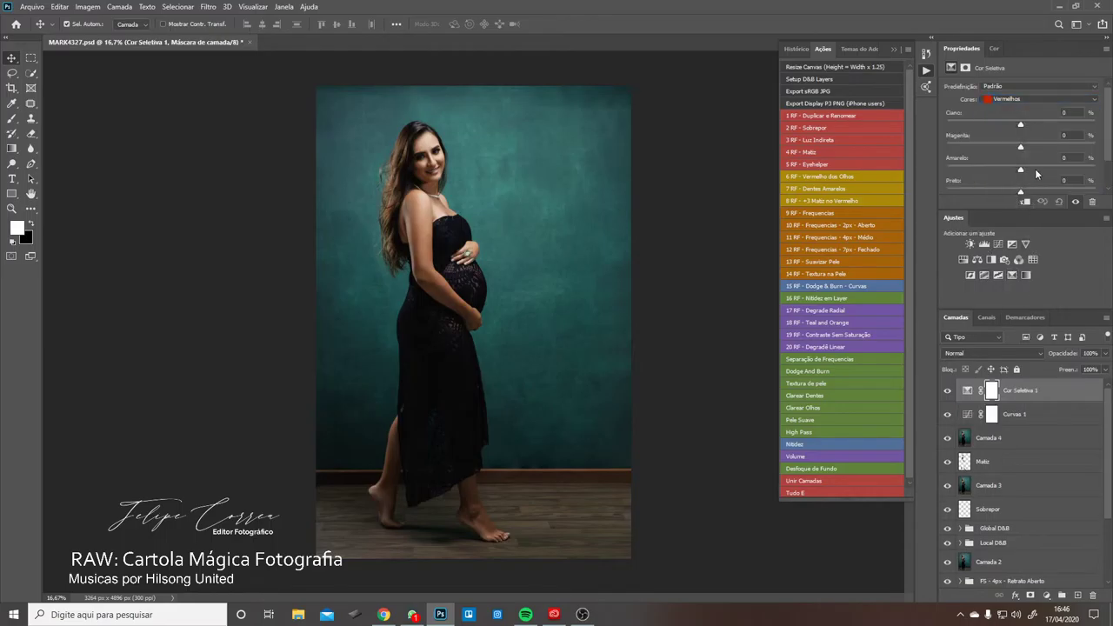
drag(1020, 123, 1015, 129)
drag(1035, 150, 1024, 172)
- Fine-tune the cyan, magenta and yellow amounts of the Yellows in the Selective Color adjustment
click(1019, 101)
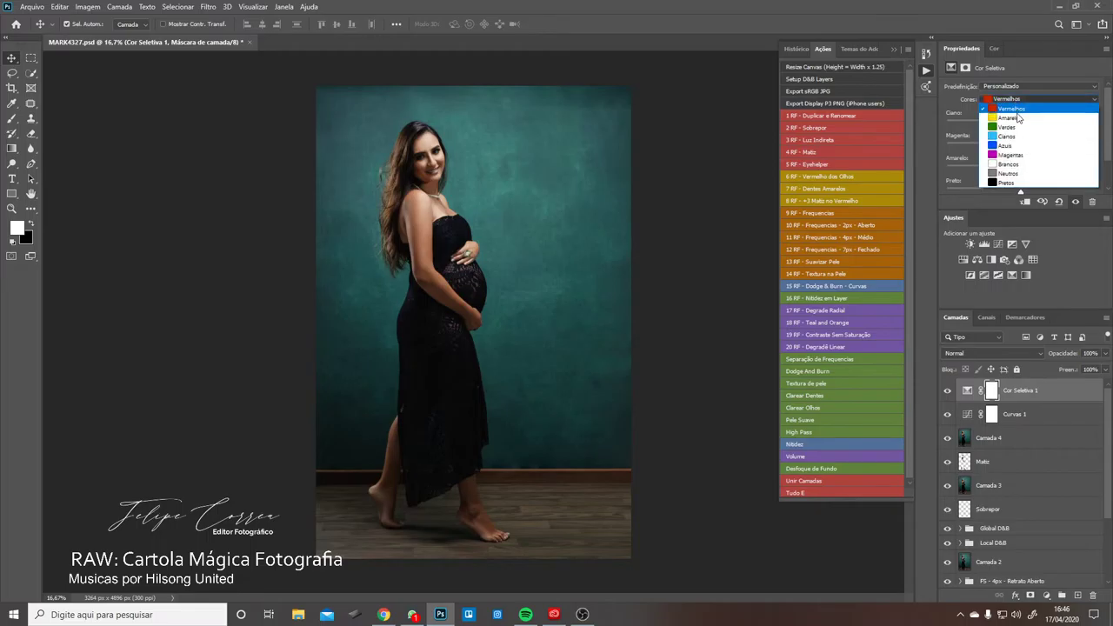
click(1021, 111)
drag(1016, 130, 990, 129)
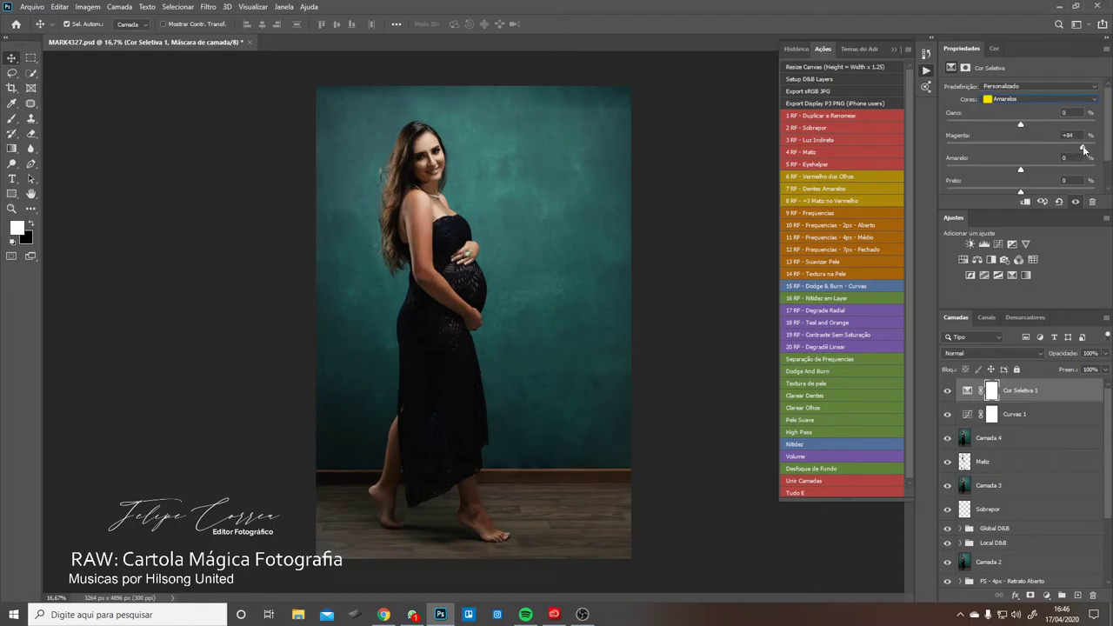
drag(1084, 150, 987, 170)
drag(903, 171, 1021, 170)
drag(1023, 170, 1021, 170)
drag(1019, 171, 1021, 171)
- Set the Greens in the Selective Color adjustment to cyan +5%, magenta -49% and yellow -100%
click(1024, 99)
click(1022, 123)
drag(1022, 126, 1062, 147)
drag(945, 150, 911, 166)
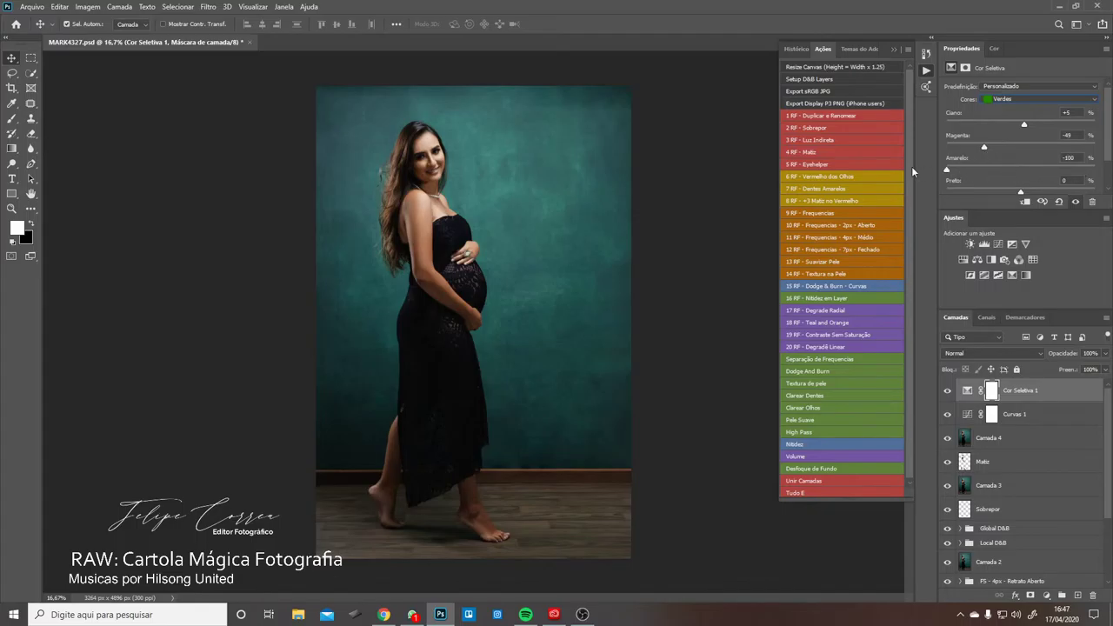
- Set the Cyans in the Selective Color adjustment to cyan +25%, magenta -4% and yellow +10%
click(1035, 100)
click(1026, 137)
drag(1035, 127, 1020, 149)
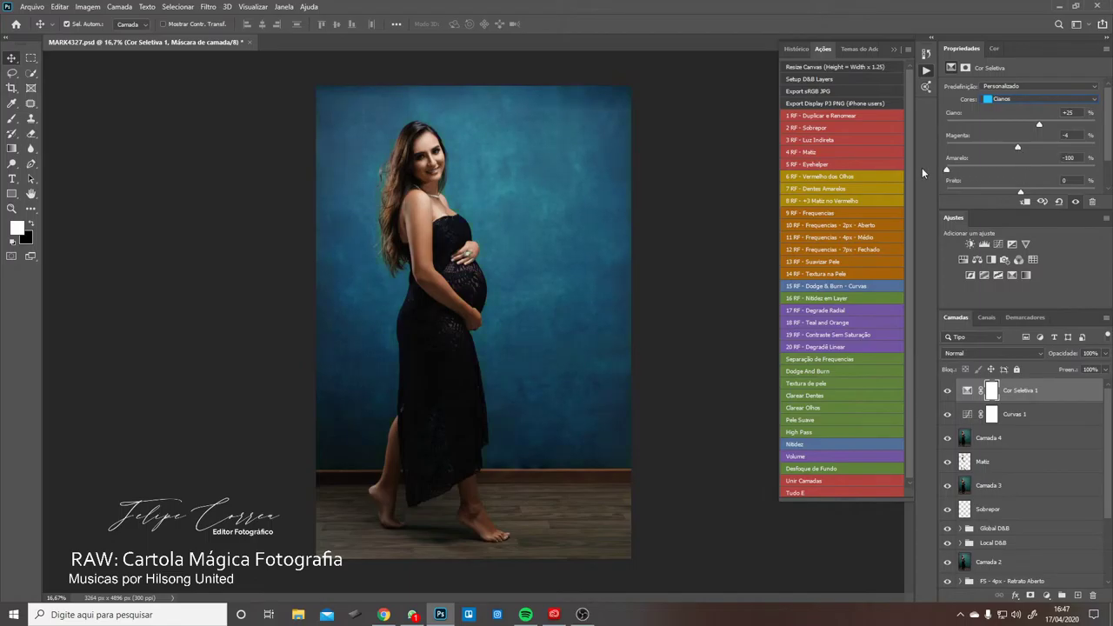
drag(922, 167, 963, 170)
drag(1094, 169, 1029, 171)
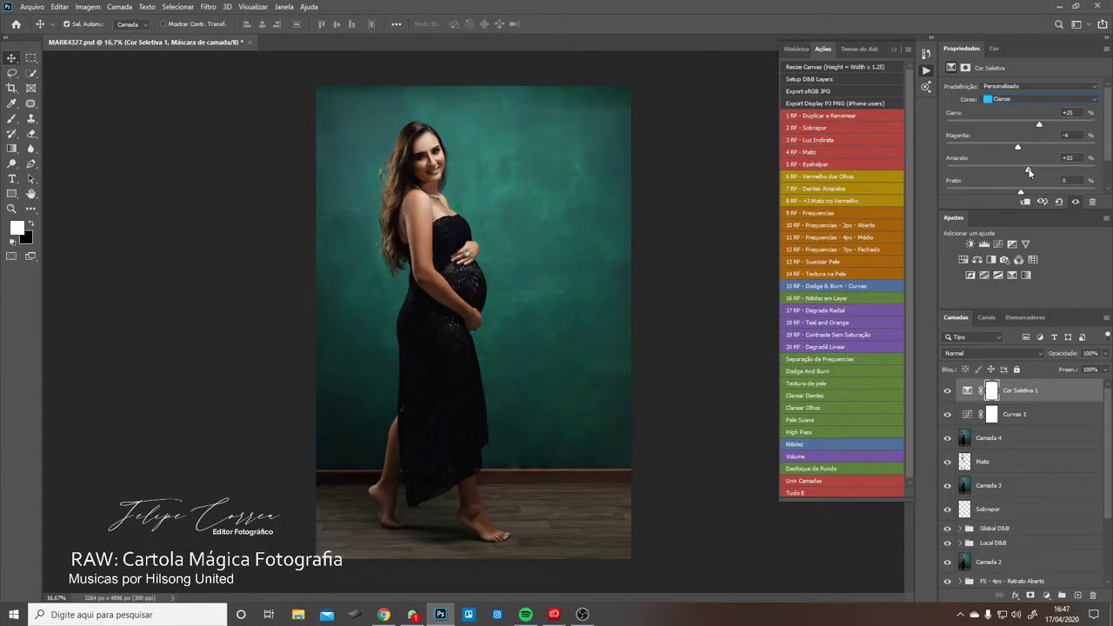
- Set the Blues to cyan -7%, magenta -6% and yellow +3%, and compare the image with and without Cor Seletiva 1
click(1037, 98)
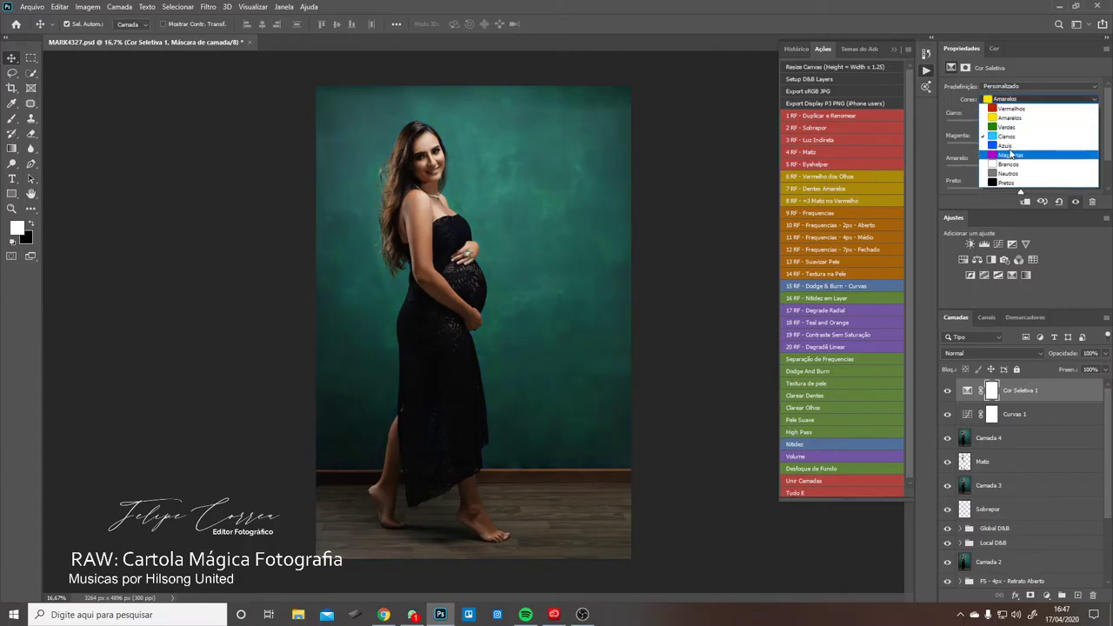
click(1008, 144)
drag(1027, 124, 926, 152)
drag(1086, 148, 897, 177)
drag(1019, 175, 1025, 174)
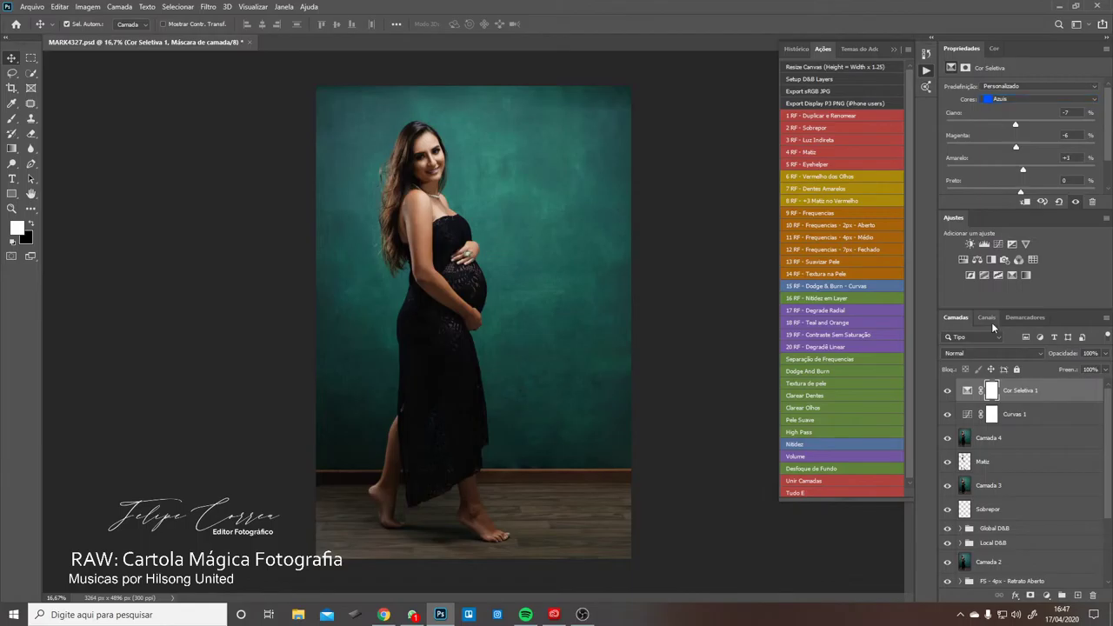
click(948, 391)
click(949, 391)
- Try dark linear gradients inward from the photo's left edge on a new layer, using default black, and undo the last one
key(g)
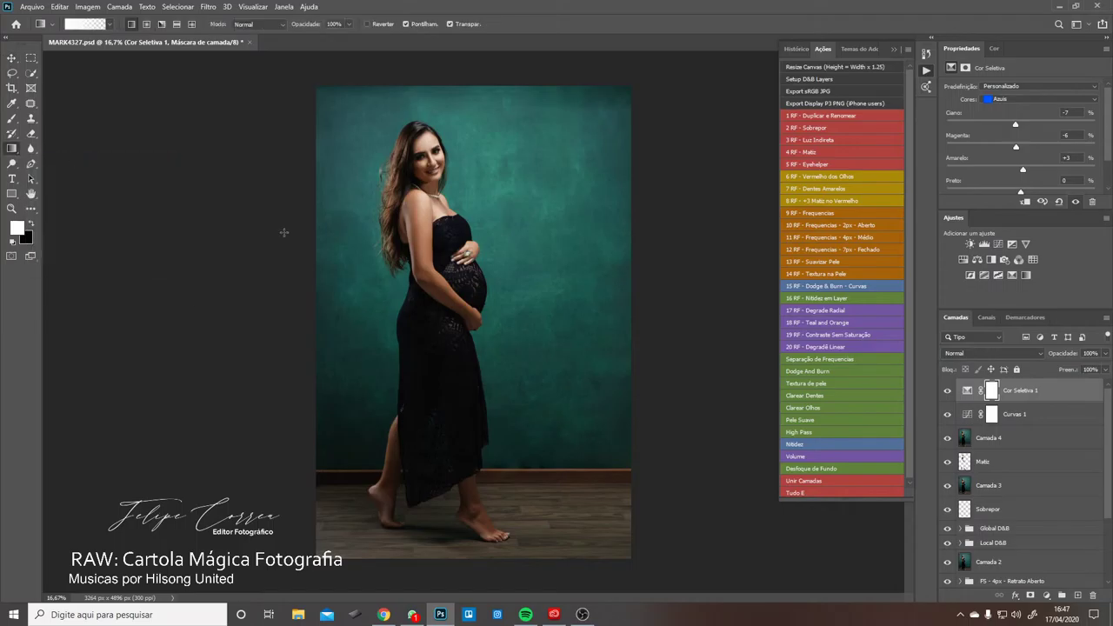
key(x)
drag(282, 259, 436, 259)
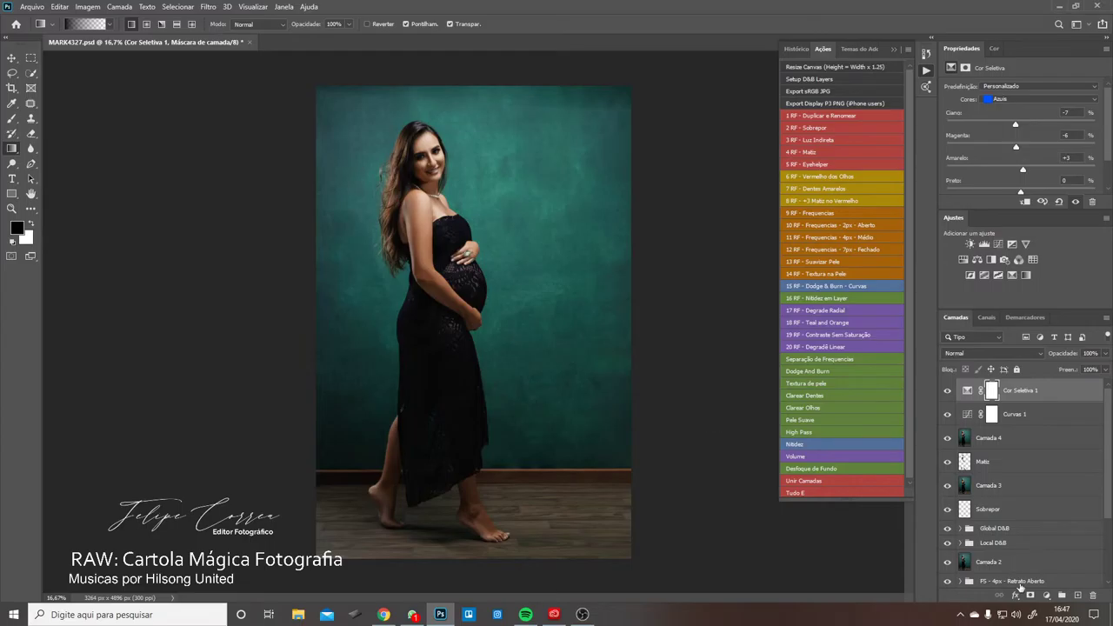
click(1078, 596)
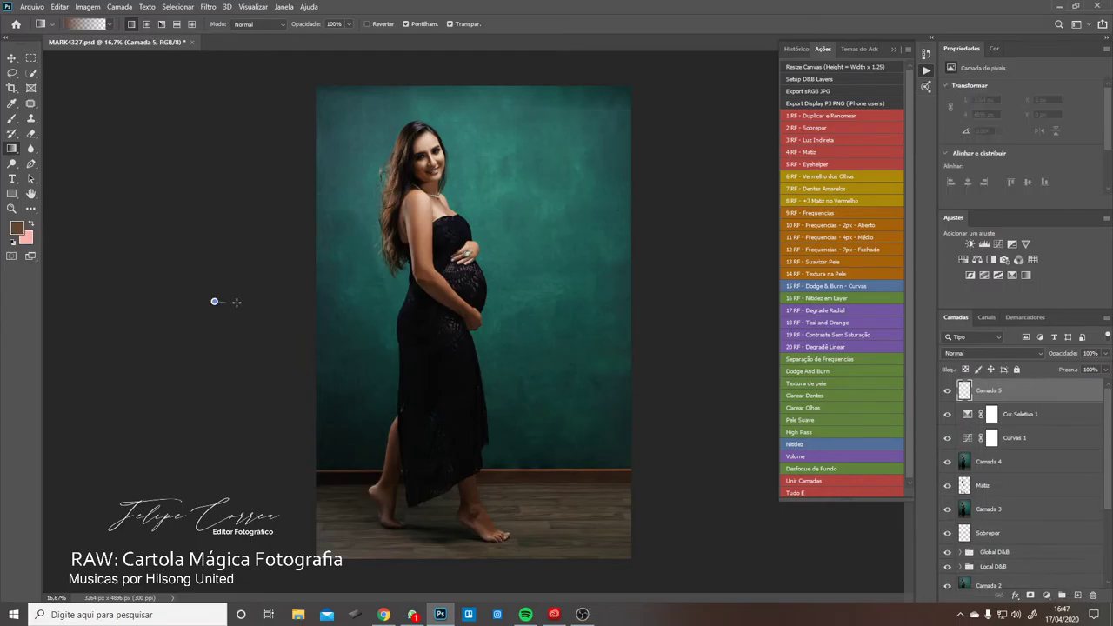
drag(217, 301, 402, 300)
key(d)
key(x)
key(x)
drag(225, 253, 432, 259)
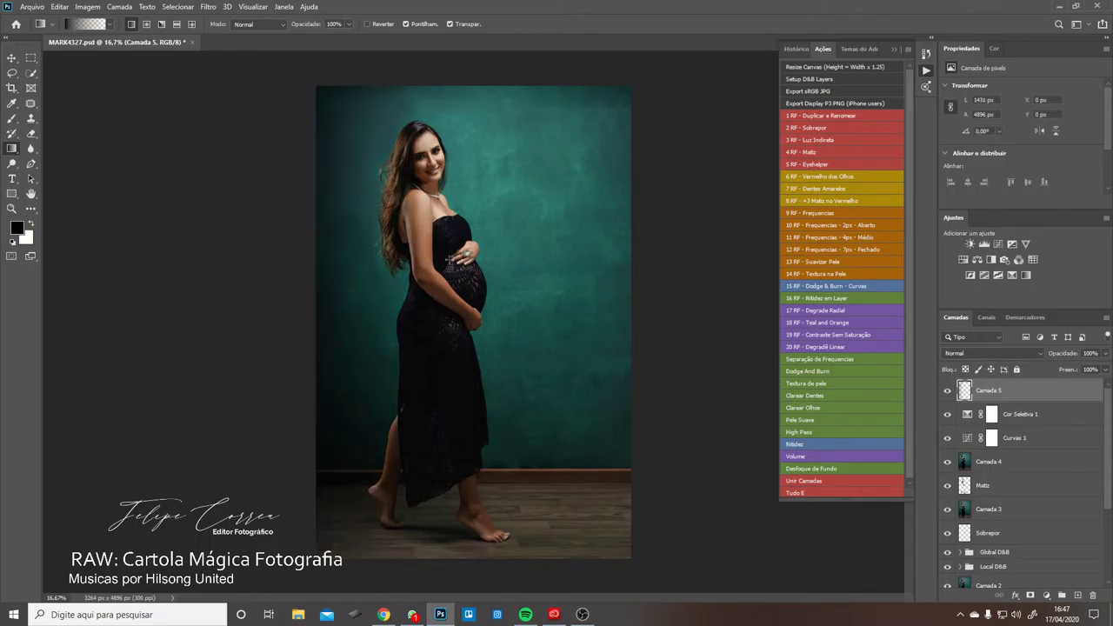
key(ctrl+z)
- Try darkening the photo's left and right edges with black linear gradients on the new layer, undoing unwanted corner and side attempts
drag(291, 291, 391, 291)
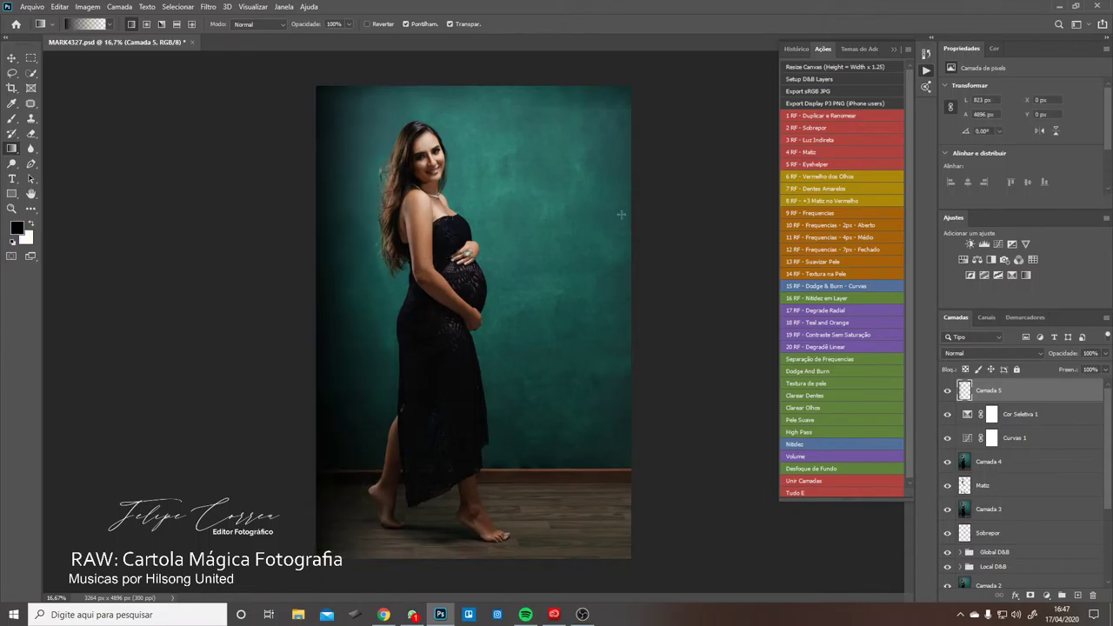
drag(638, 224, 546, 225)
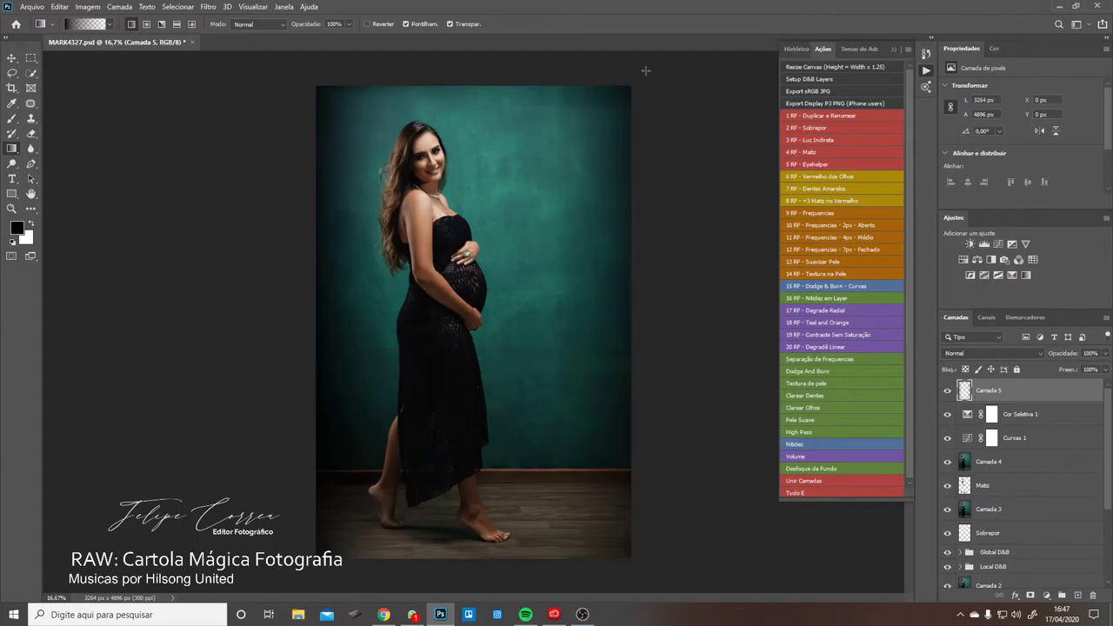
drag(581, 66, 461, 148)
key(ctrl+z)
drag(687, 327, 443, 320)
key(ctrl+z)
drag(637, 509, 470, 422)
key(ctrl+z)
drag(659, 359, 487, 347)
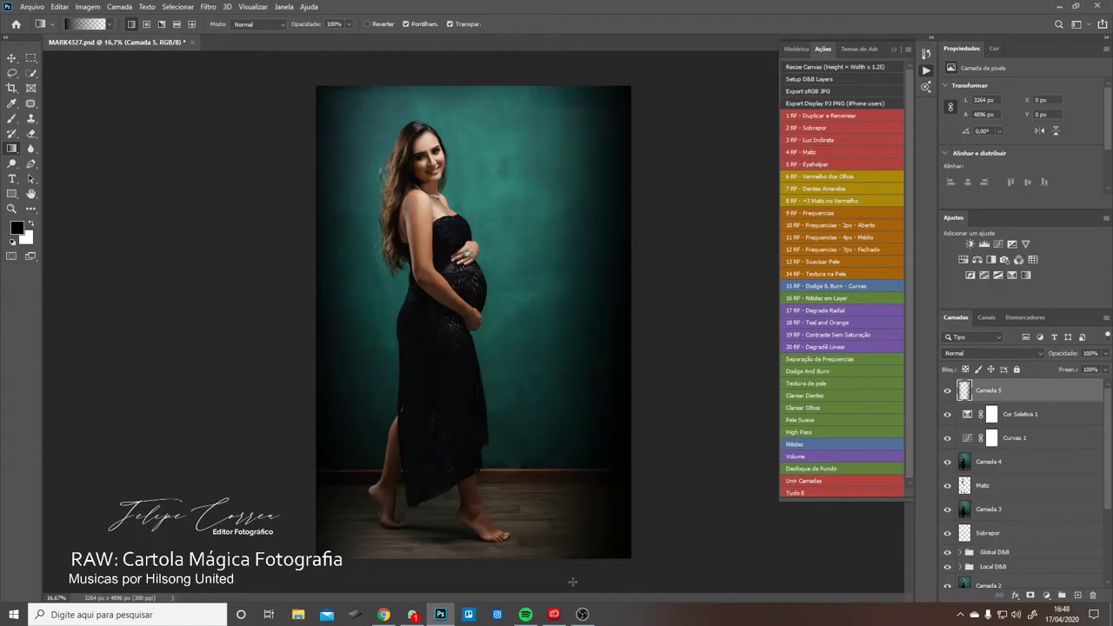
- Try black gradients rising from the floor, undo them, and delete the gradient layer
drag(460, 573, 447, 534)
key(ctrl+z)
drag(408, 589, 422, 526)
key(ctrl+z)
key(ctrl+z)
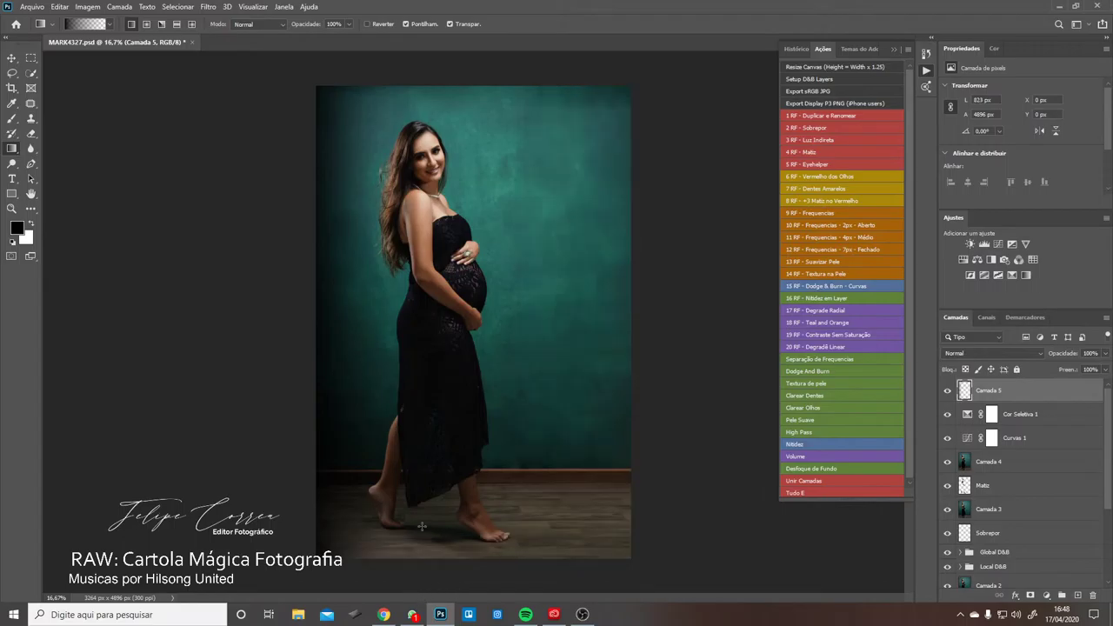
key(Delete)
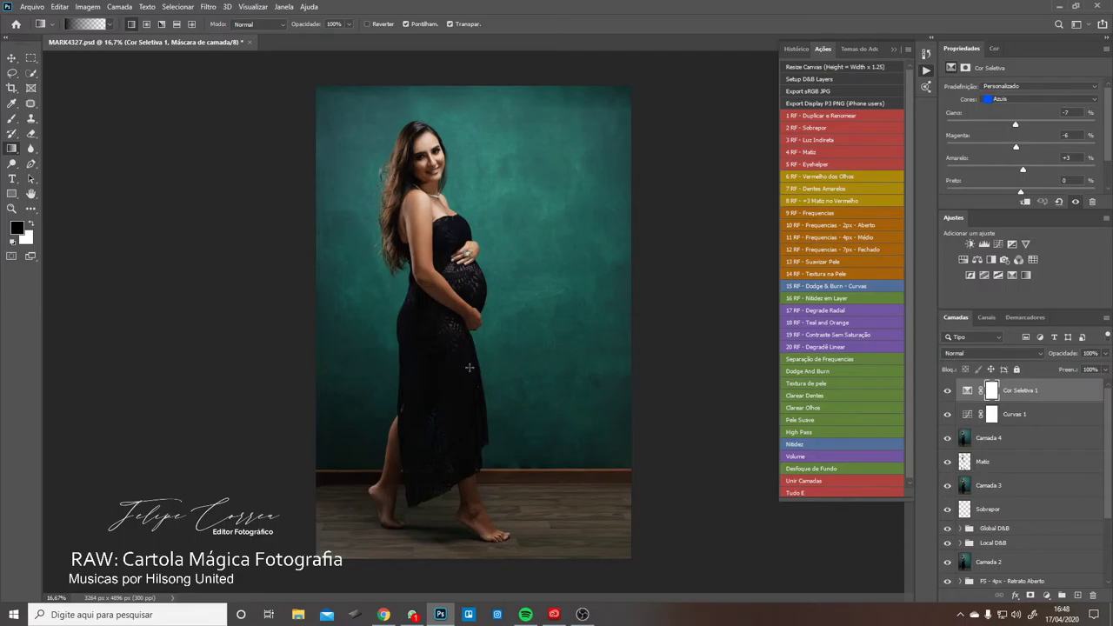
- Stamp all visible layers into a new merged layer above Cor Seletiva 1
click(208, 6)
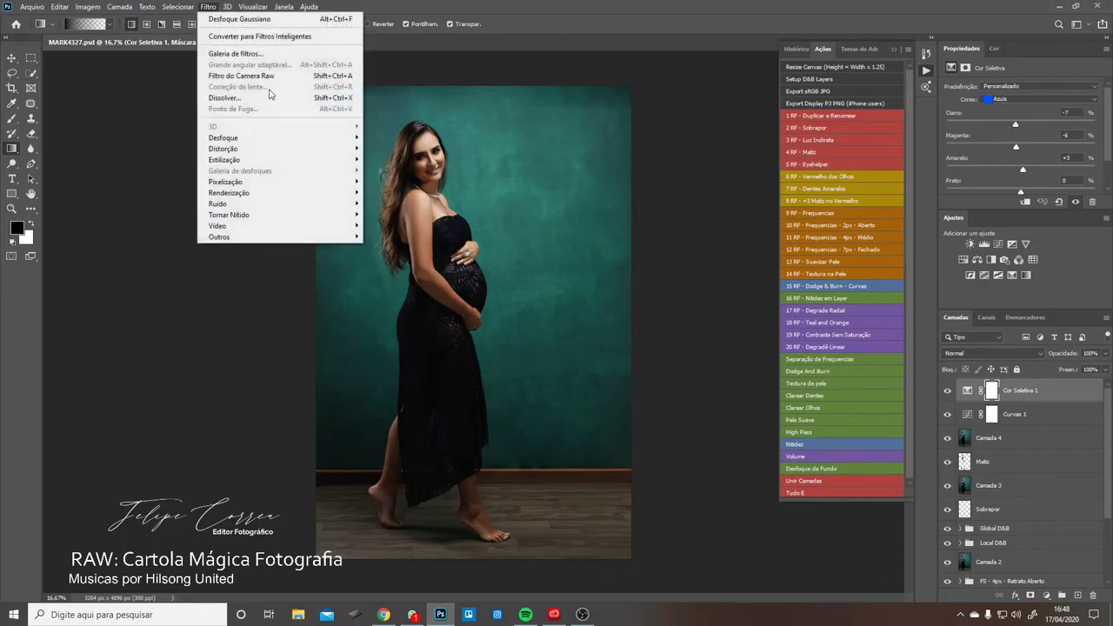
mouse_move(296, 206)
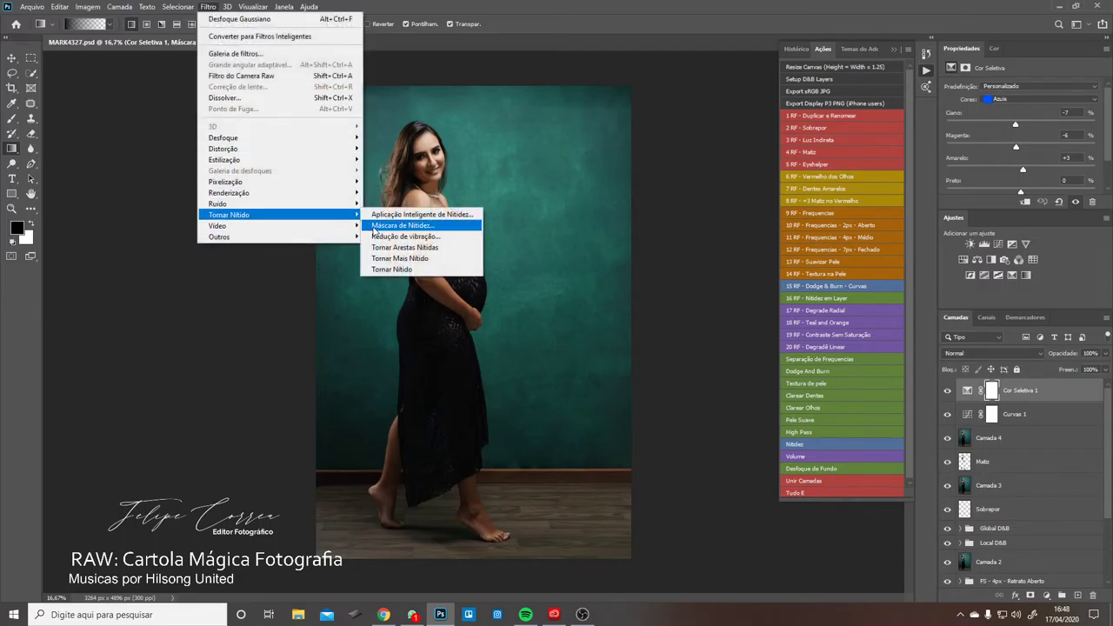
click(1020, 391)
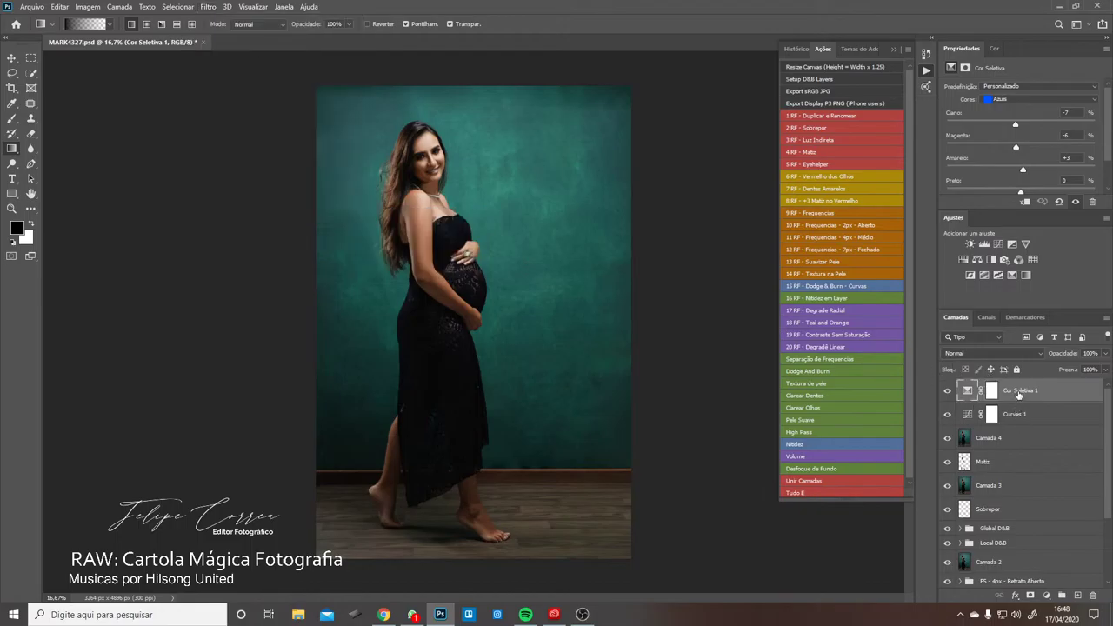
key(ctrl+shift+alt+e)
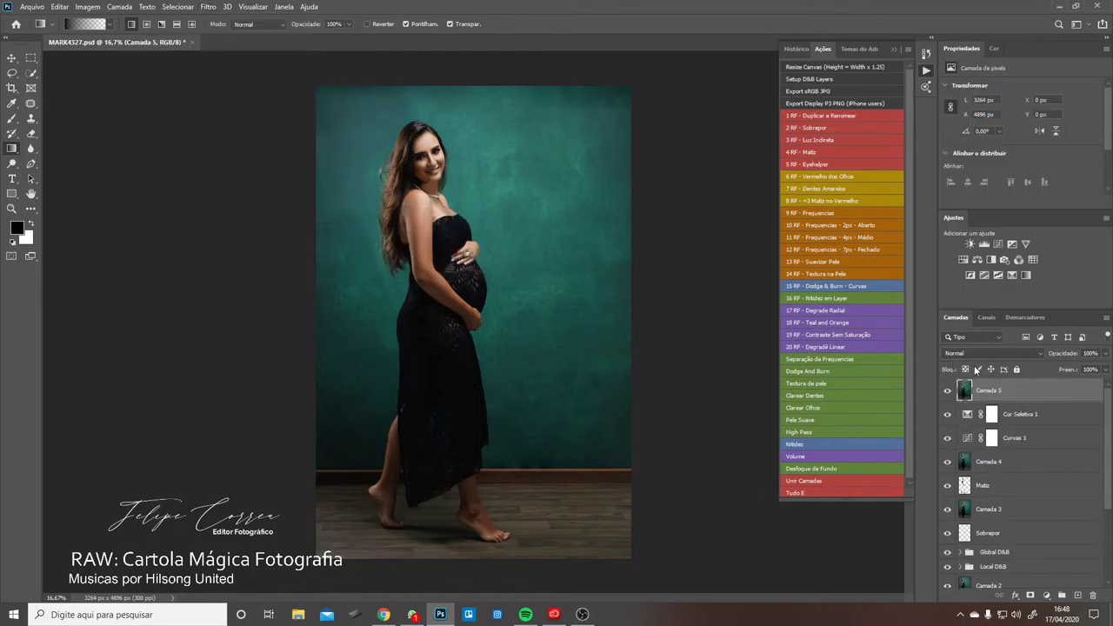
- Try Unsharp Mask on Camada 5 with a 66% amount and 2.6 px radius, preview the dress and face, and cancel it
click(209, 6)
mouse_move(304, 216)
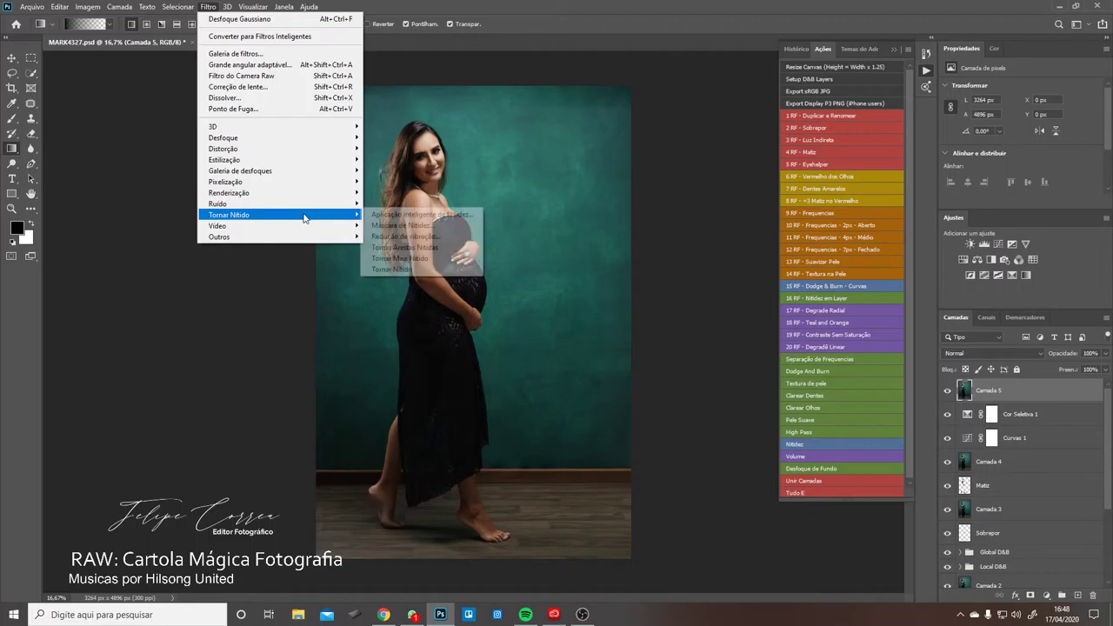
click(377, 228)
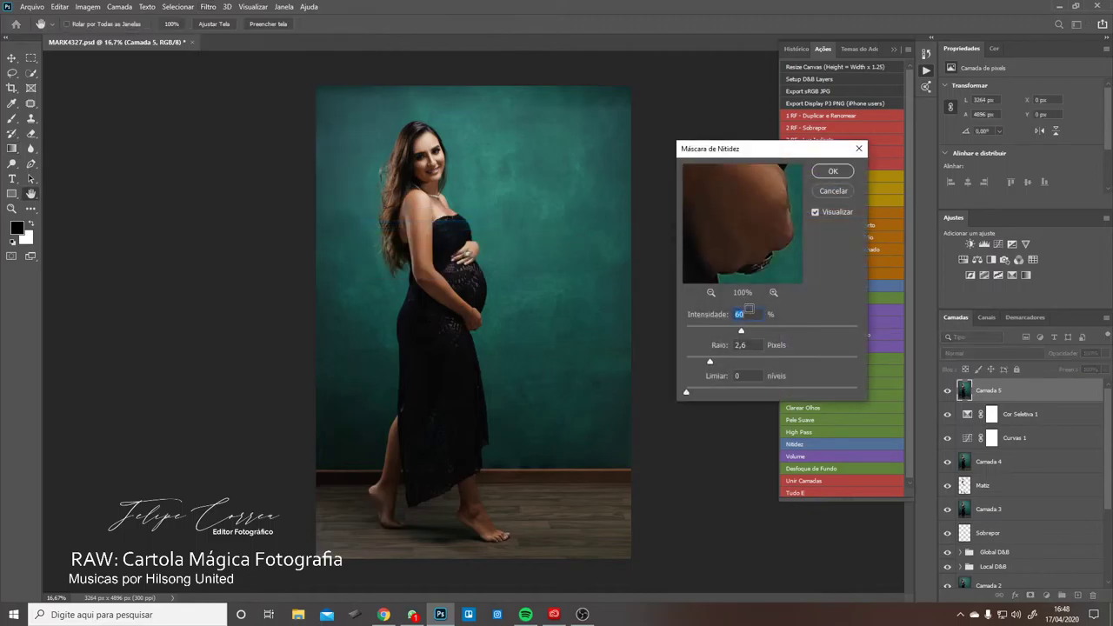
drag(744, 335, 747, 335)
drag(730, 233, 741, 283)
drag(738, 209, 726, 325)
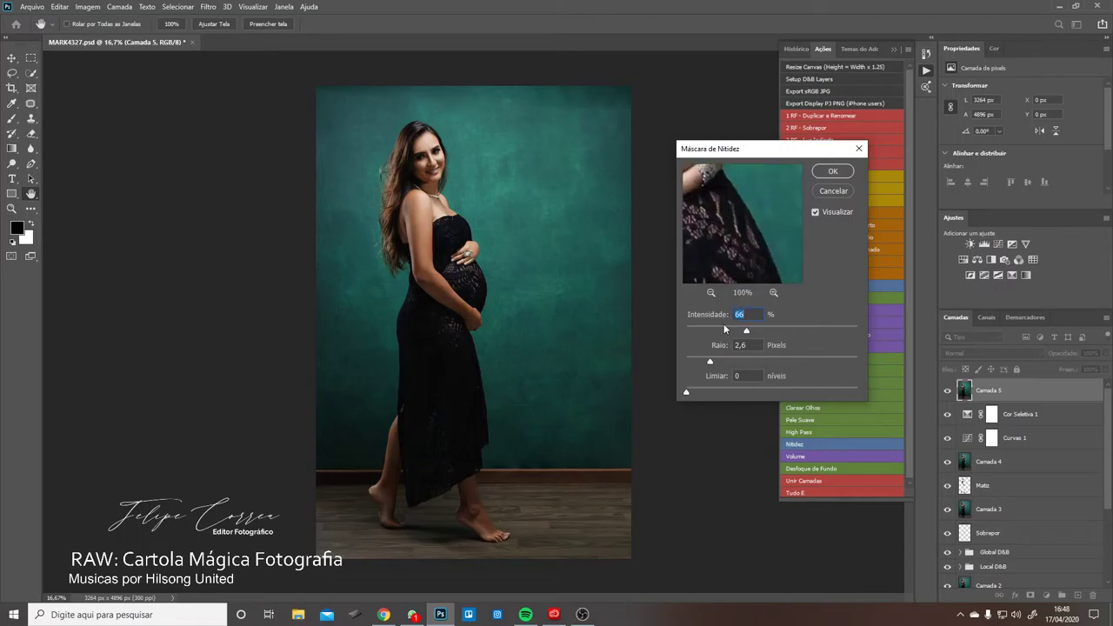
drag(725, 235, 771, 295)
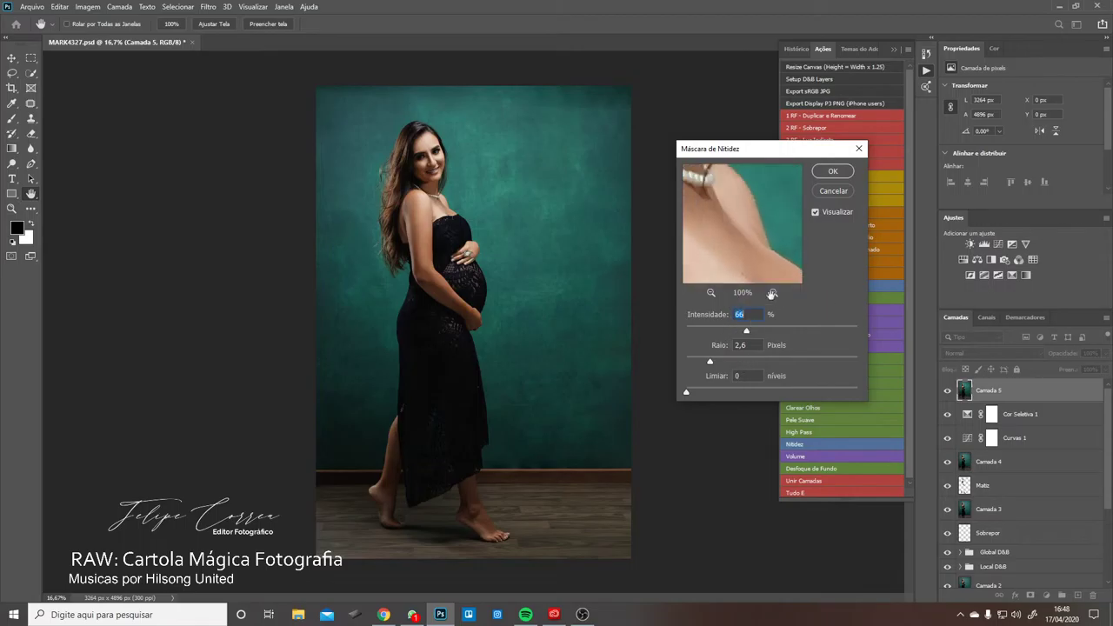
drag(739, 219, 771, 337)
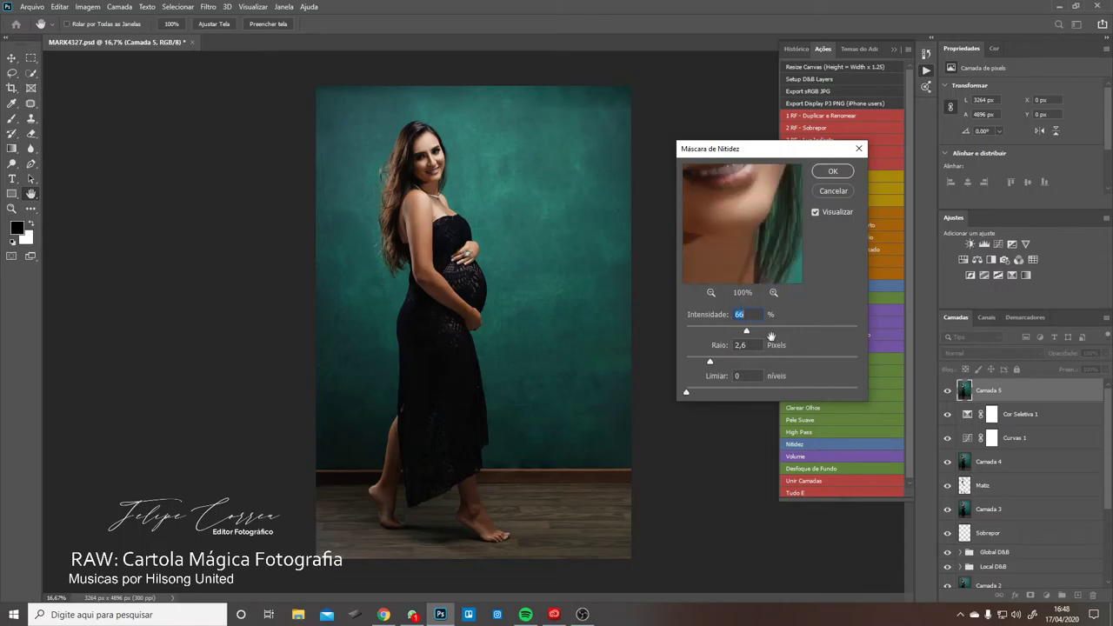
click(712, 293)
drag(725, 229, 730, 239)
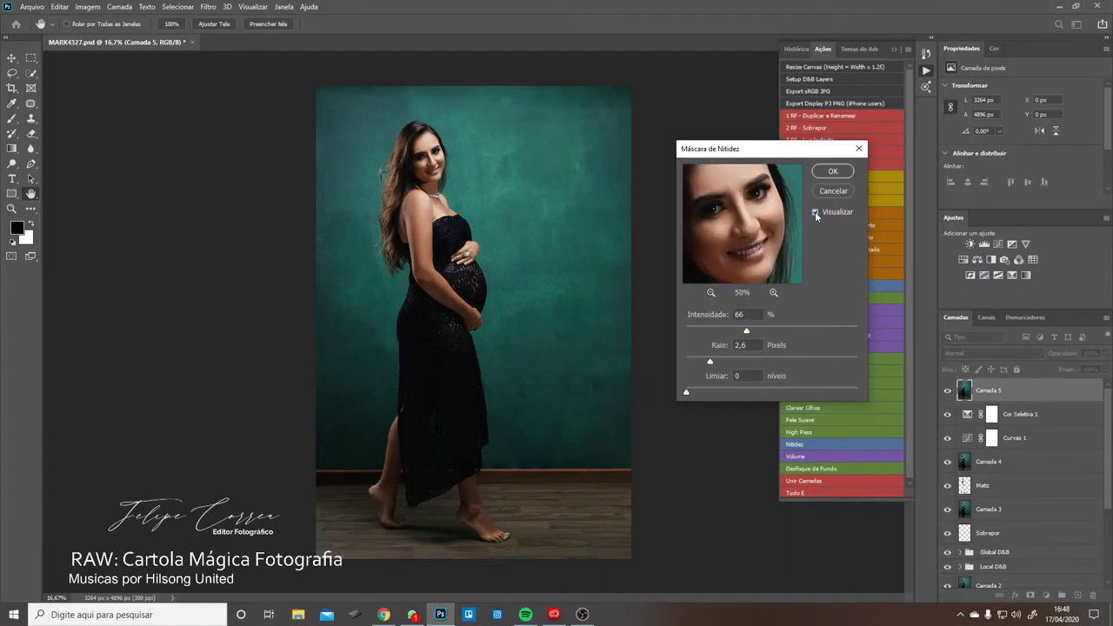
click(833, 191)
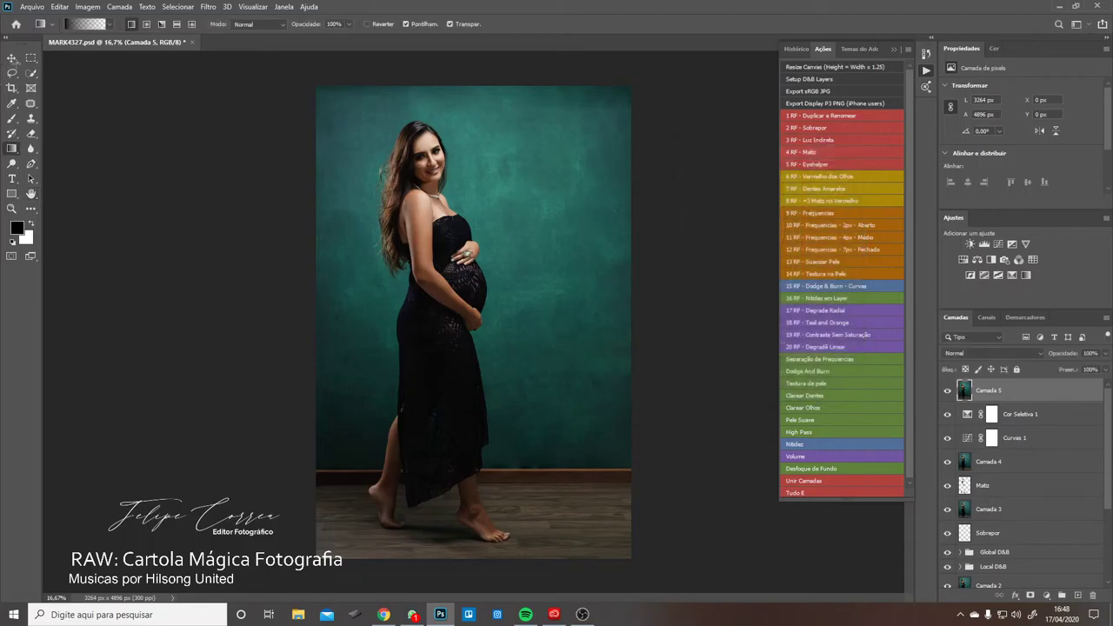
- Sharpen Camada 5 with Unsharp Mask at 60% amount, 2.6 px radius and threshold 0, and inspect the face up close
click(13, 59)
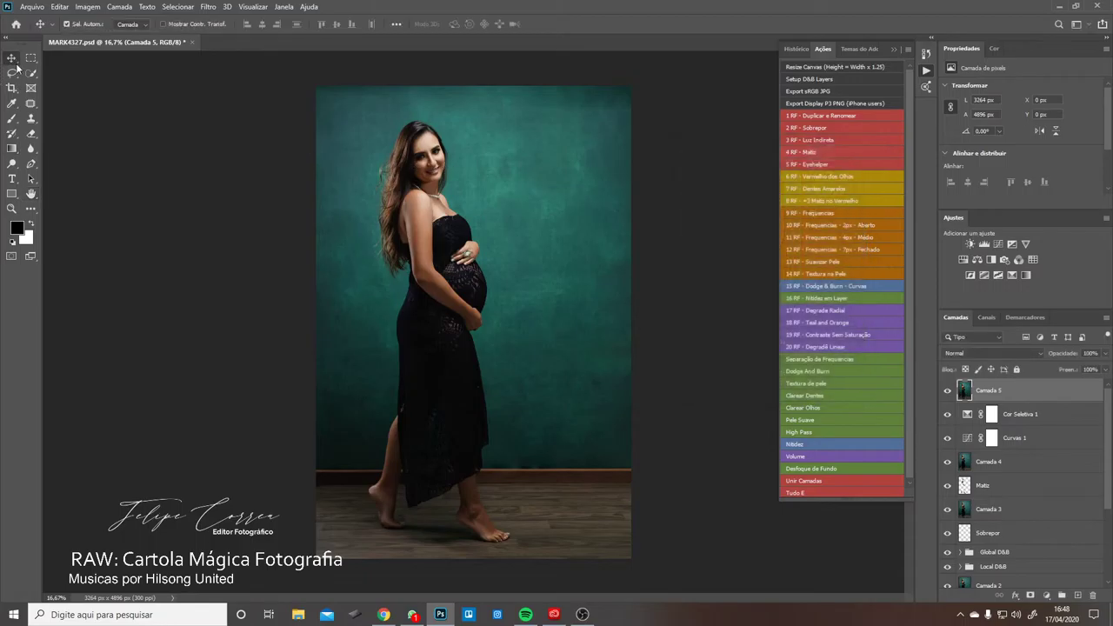
click(208, 7)
mouse_move(300, 215)
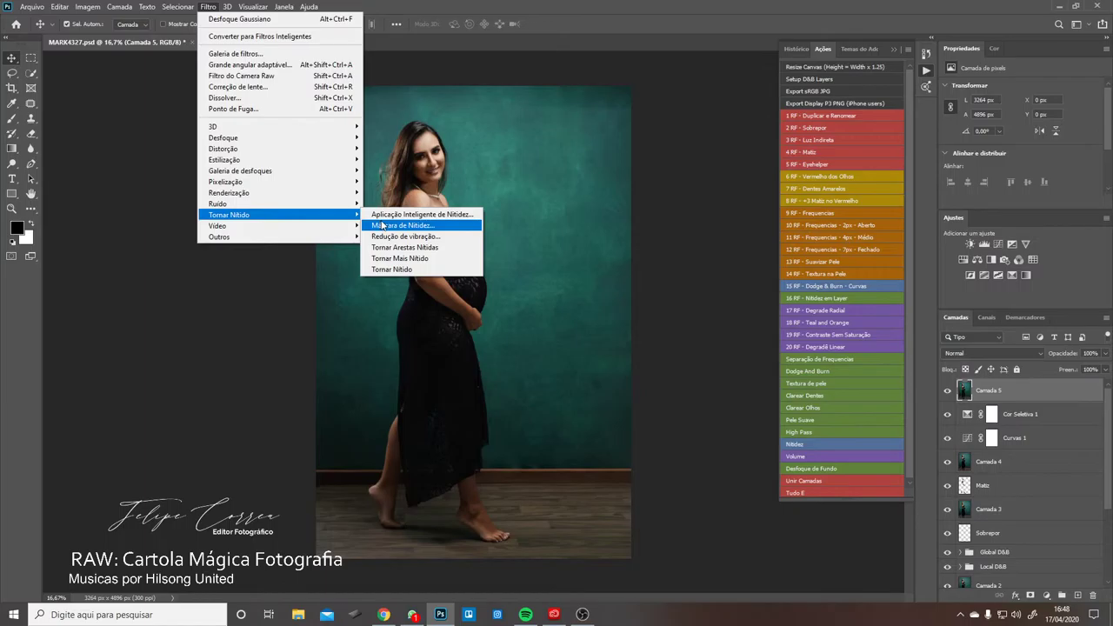
click(388, 228)
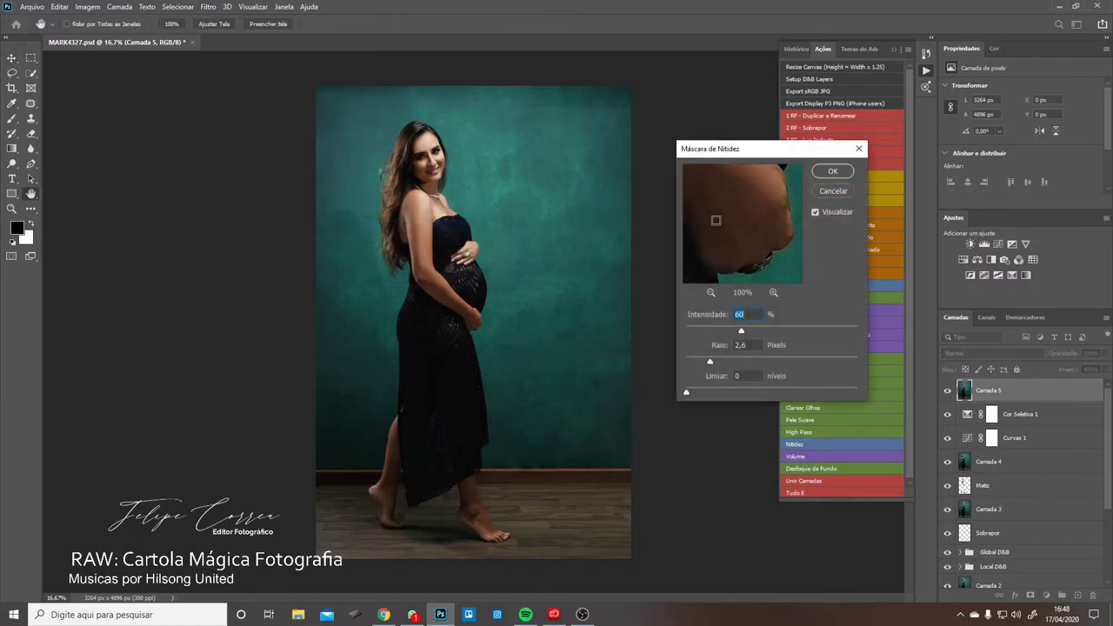
click(839, 177)
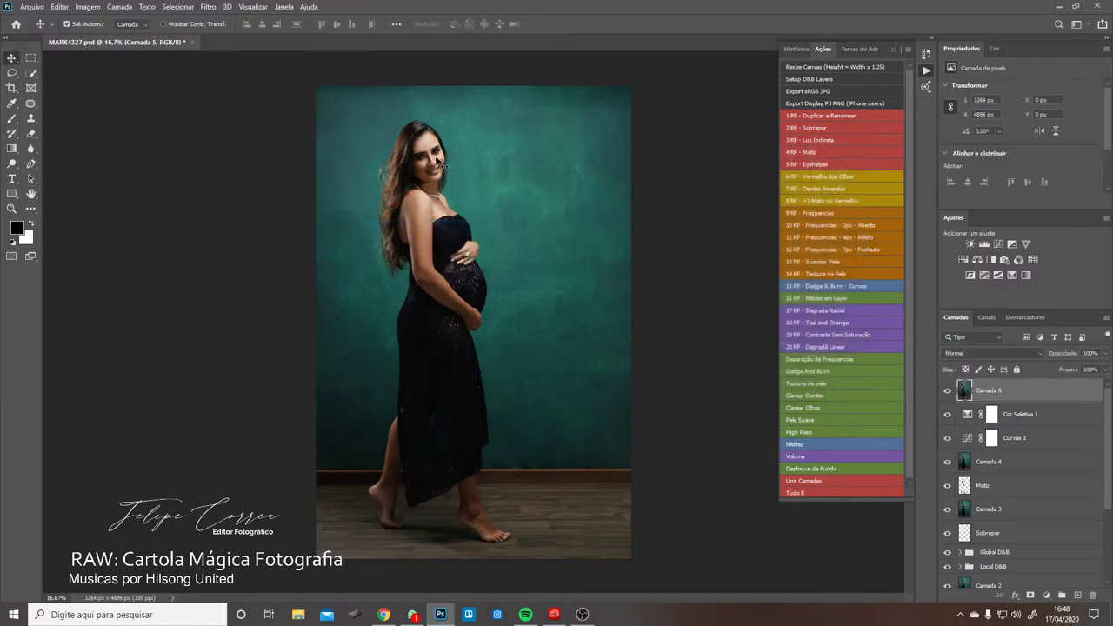
drag(427, 161, 713, 217)
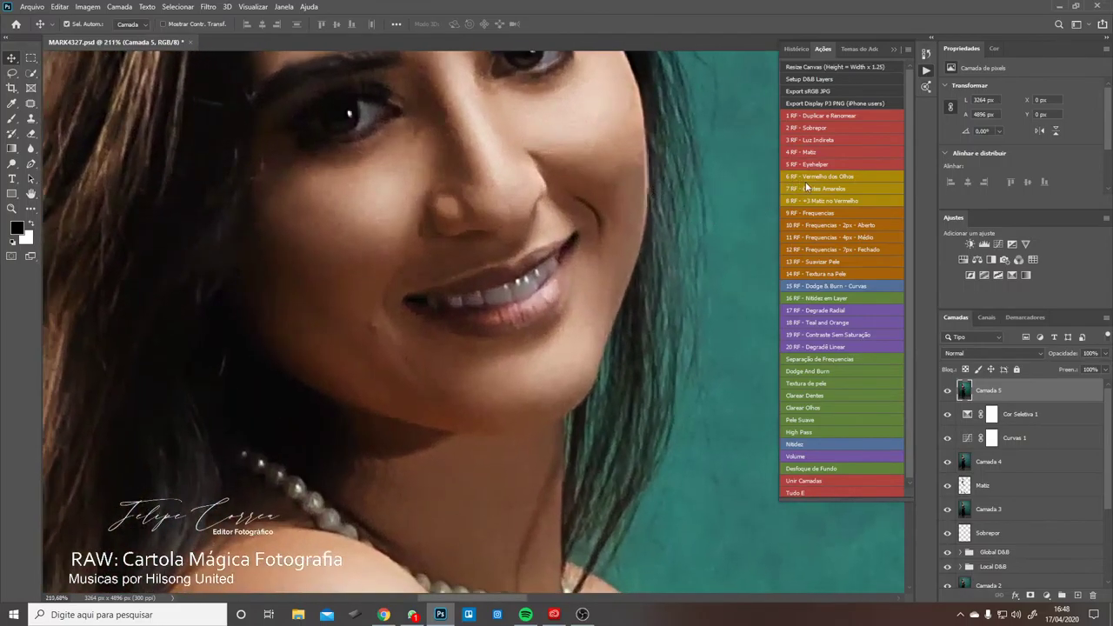
- Lasso the teeth on Camada 5 and run the "7 RF - Dentes Amarelos" action on the selection
key(l)
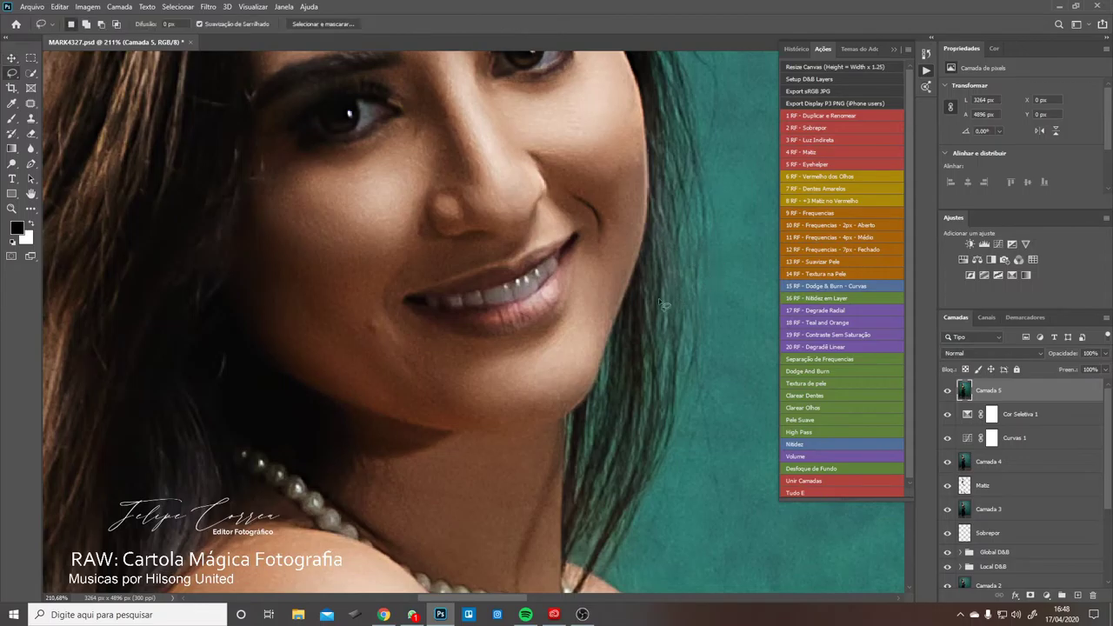
mouse_move(561, 257)
mouse_down()
mouse_move(484, 290)
mouse_move(424, 297)
mouse_move(440, 313)
mouse_move(504, 315)
mouse_move(565, 260)
mouse_up()
click(815, 188)
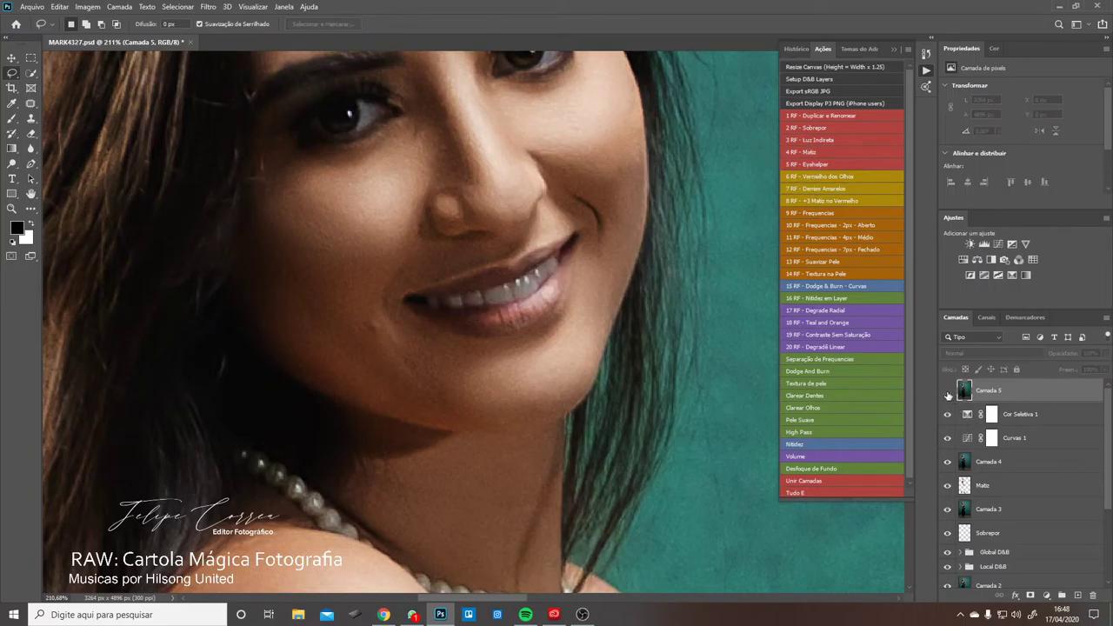
- Bring the full portrait into view and save the document MARK4327.psd
key(ctrl+minus)
key(ctrl+minus)
key(ctrl+minus)
key(ctrl+minus)
key(ctrl+minus)
key(ctrl+minus)
key(ctrl+minus)
key(ctrl+minus)
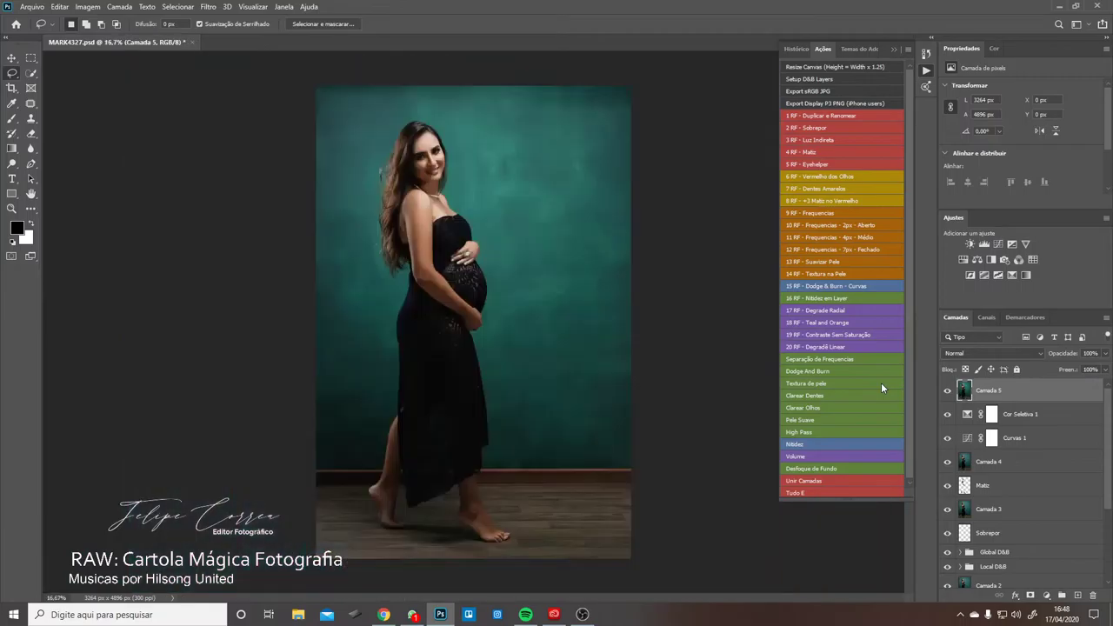
key(ctrl+plus)
key(ctrl+s)
- Try a tighter proportional crop with the image shifted up and to the right, apply it, and undo it
click(11, 88)
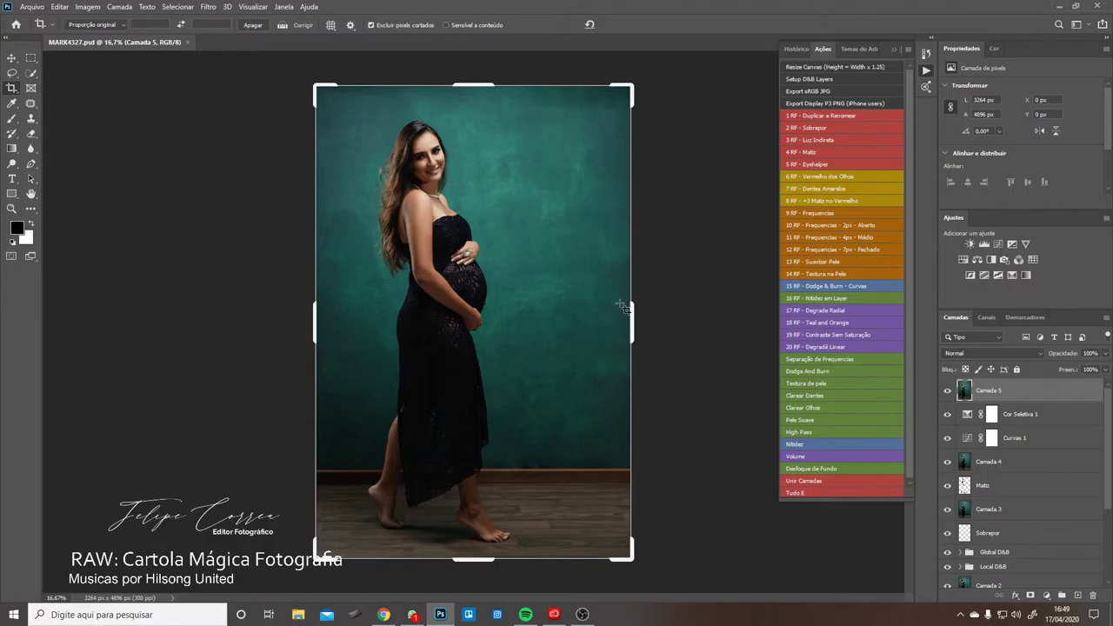
drag(641, 324, 629, 323)
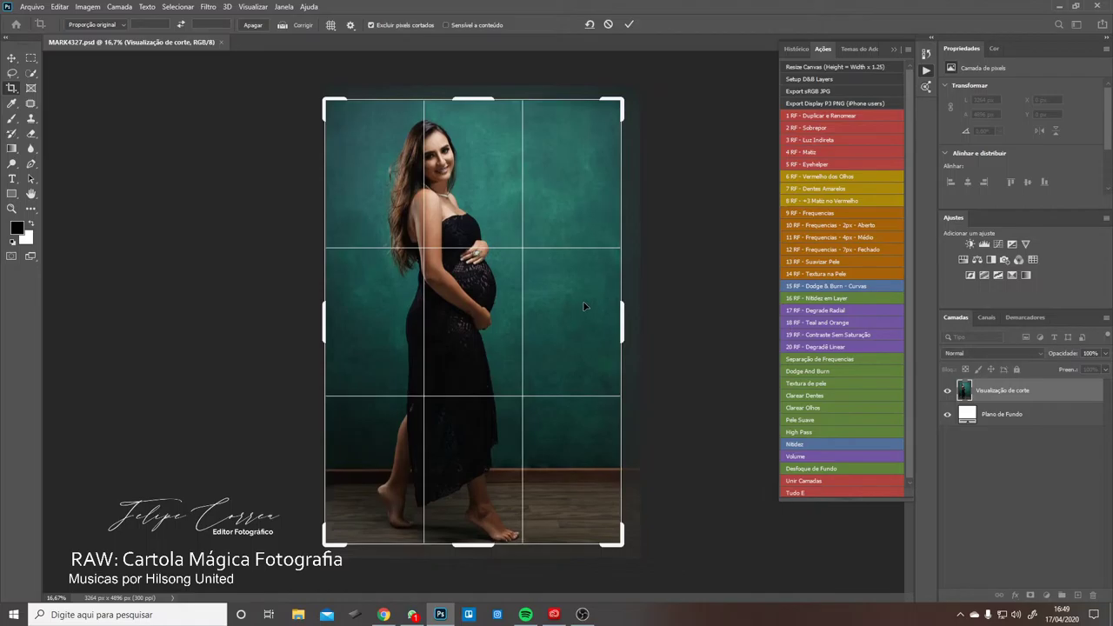
key(Up)
key(Up)
key(Up)
key(Up)
key(Up)
key(Up)
key(Up)
key(Up)
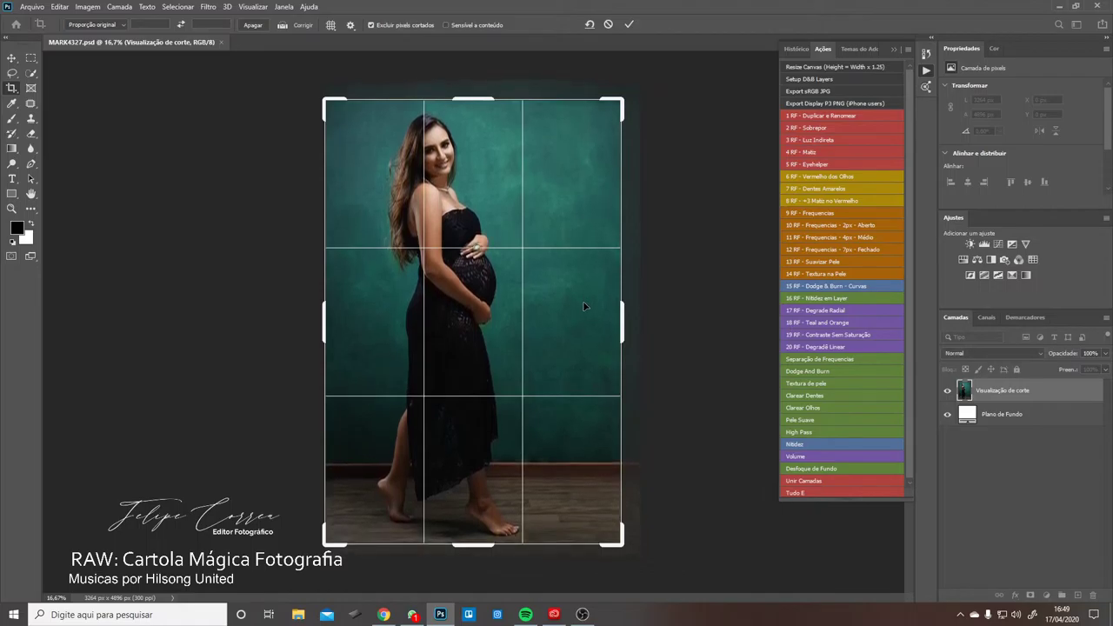
key(Up)
key(Up)
key(Up)
key(Up)
key(Up)
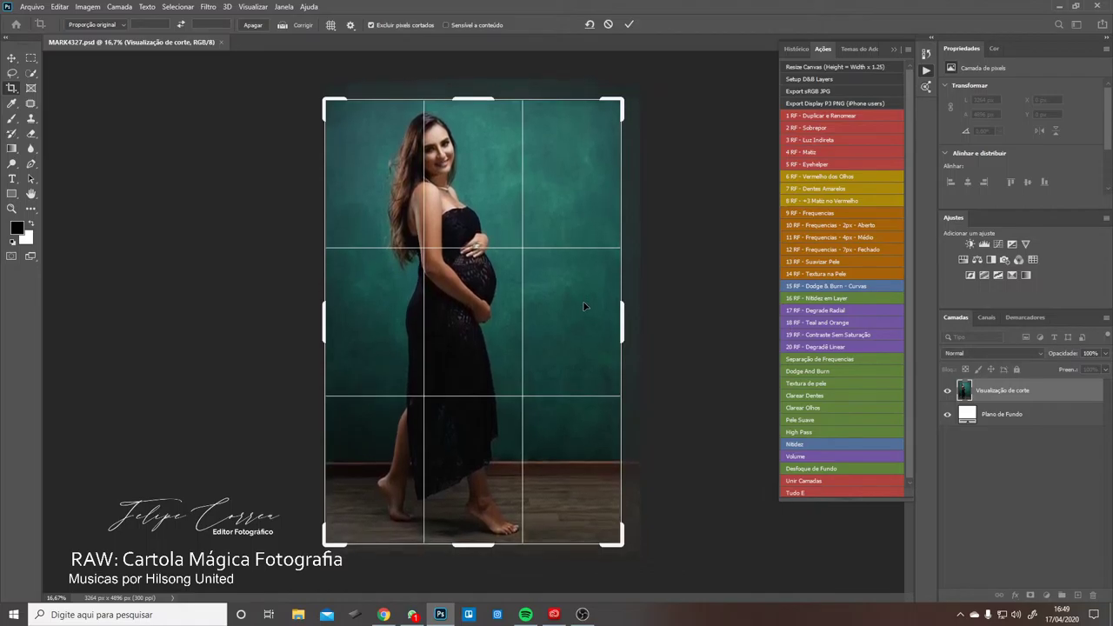
key(Right)
key(Right)
key(Right)
key(Right)
key(Right)
key(Right)
key(Right)
key(Right)
key(Right)
key(Right)
key(Right)
key(Right)
key(Right)
key(Right)
key(Right)
key(Right)
key(Right)
key(Right)
key(Right)
key(Right)
key(Left)
key(Left)
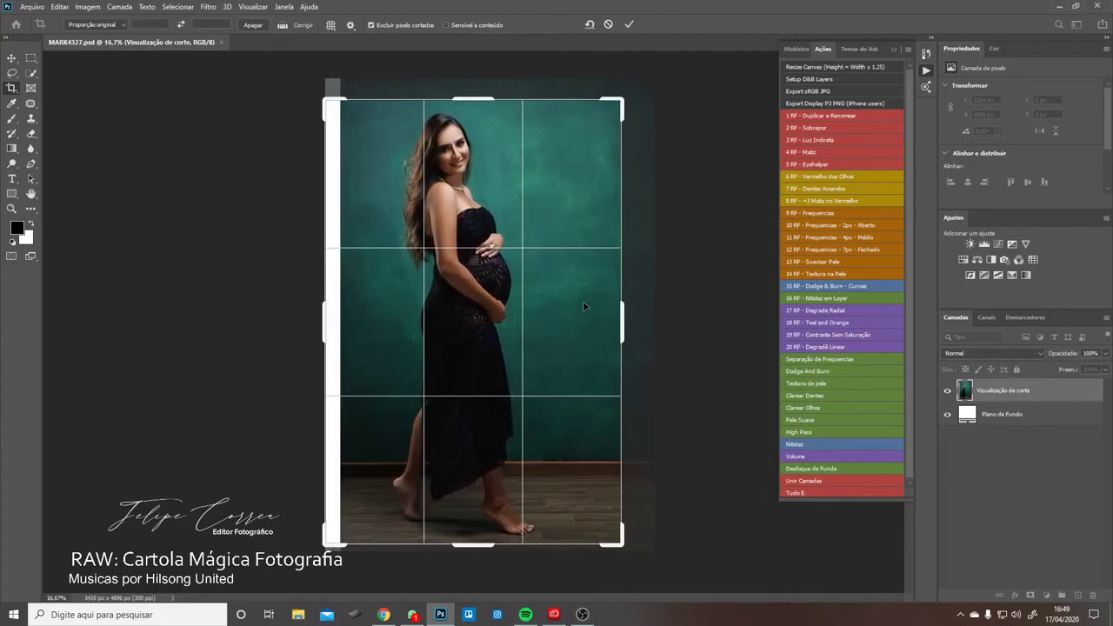
key(Right)
key(Right)
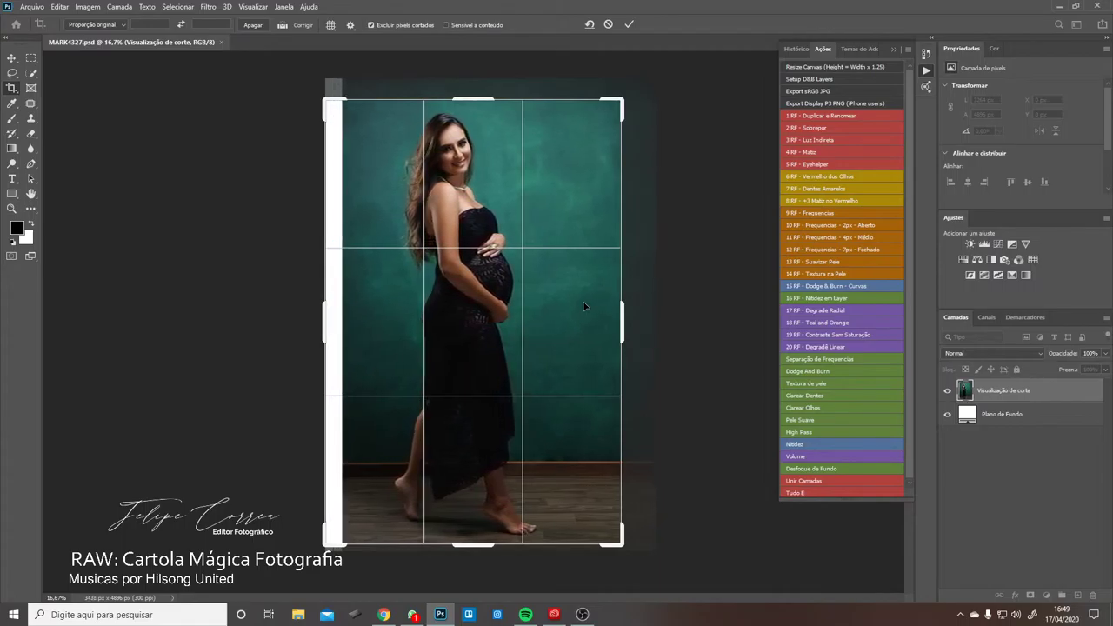
key(Right)
key(Right)
key(Right)
key(Right)
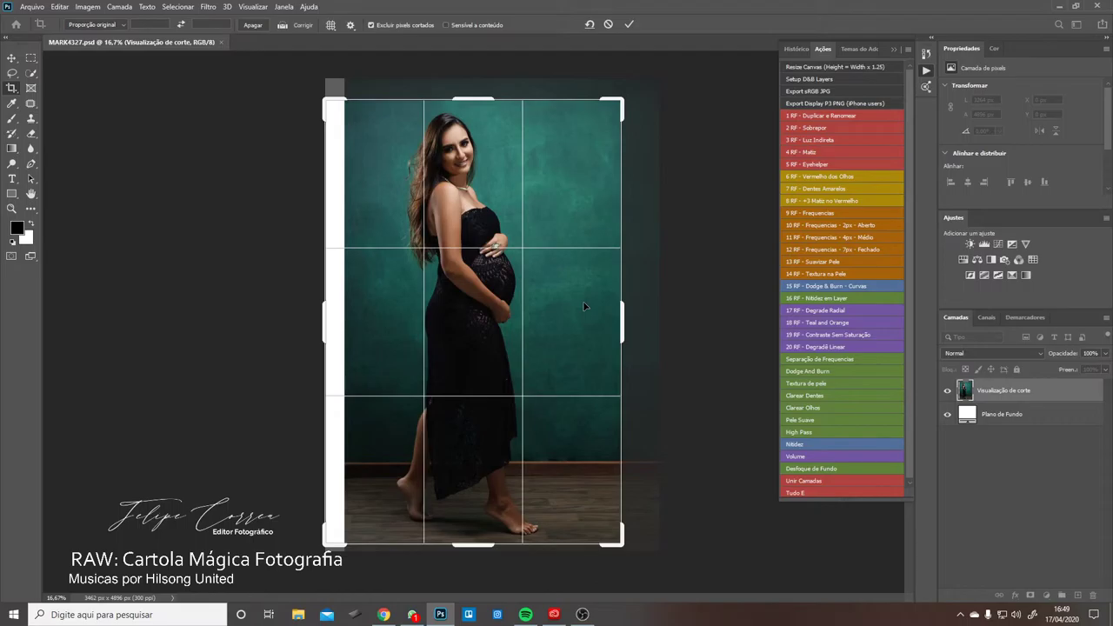
key(Right)
key(Right)
key(Right)
key(Right)
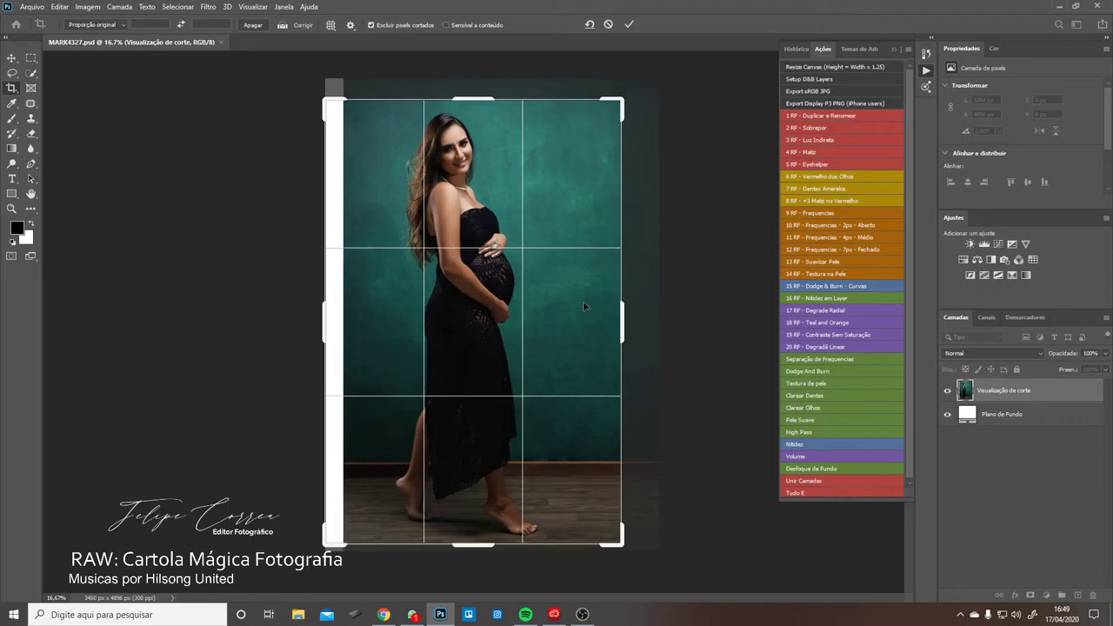
key(Right)
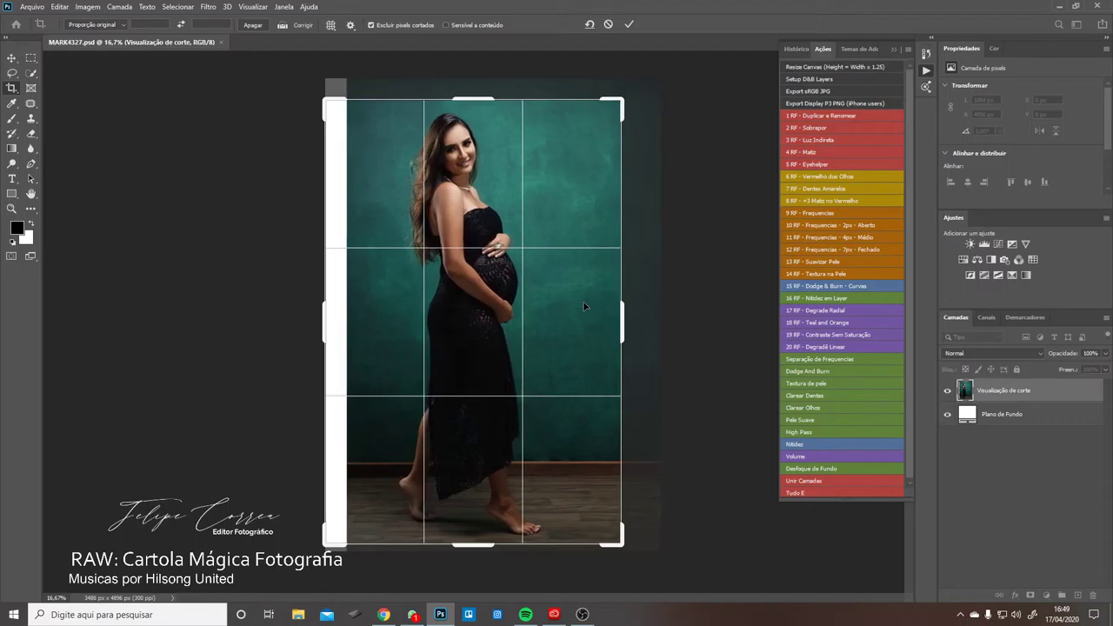
key(Left)
key(Left)
key(Left)
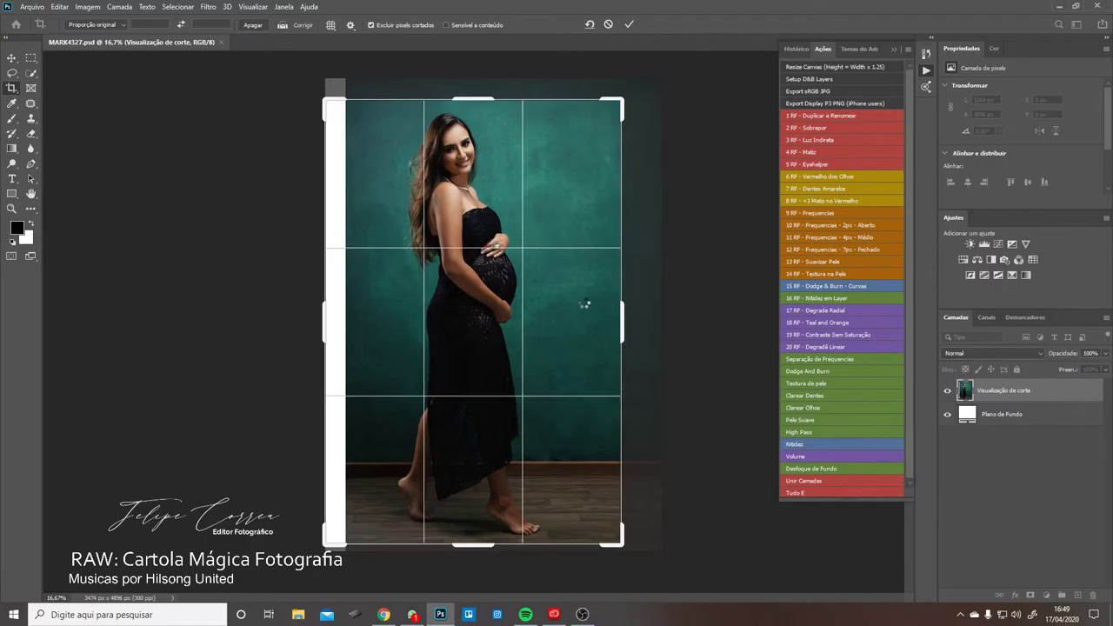
key(Return)
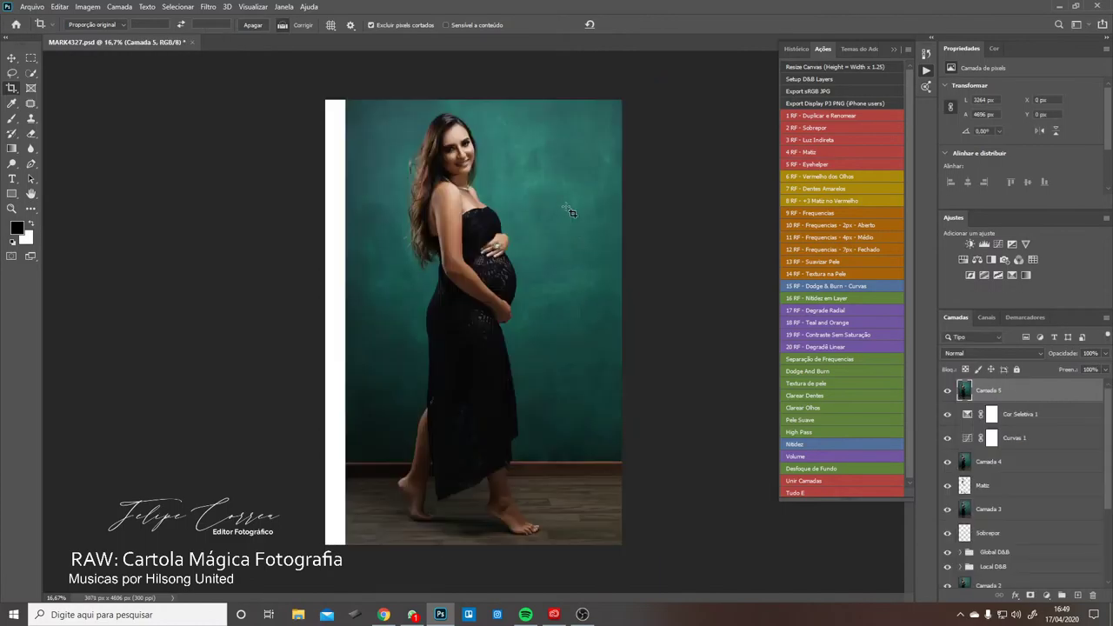
key(ctrl+z)
- Set a proportional crop frame of about 3039 × 4558 px and shift the image upward inside it
click(570, 209)
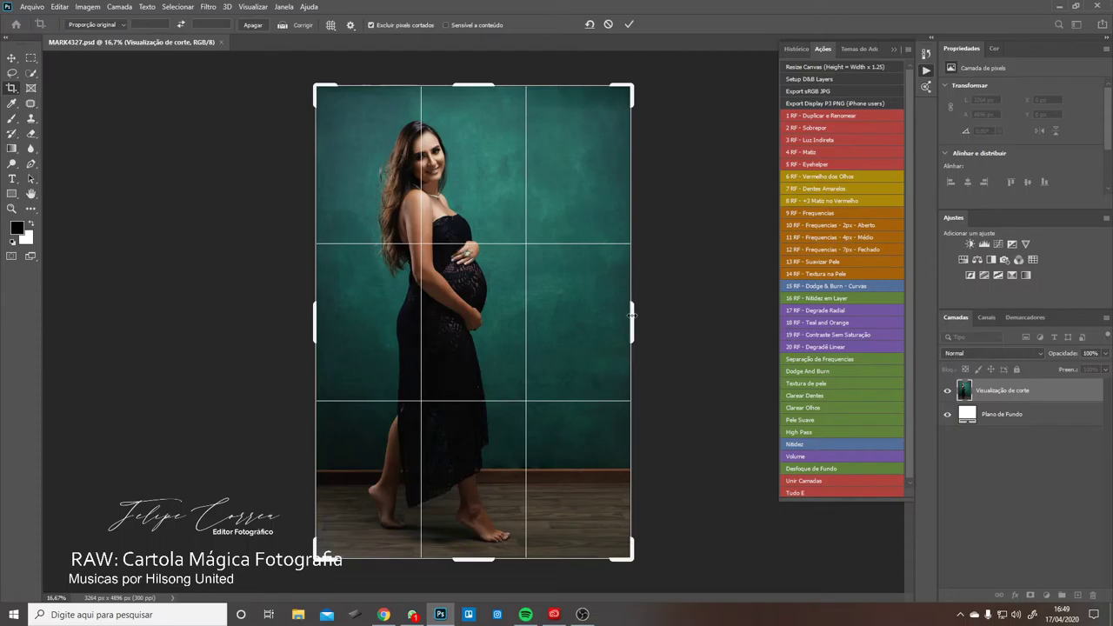
mouse_move(631, 315)
mouse_down()
mouse_move(637, 298)
mouse_move(616, 319)
mouse_up()
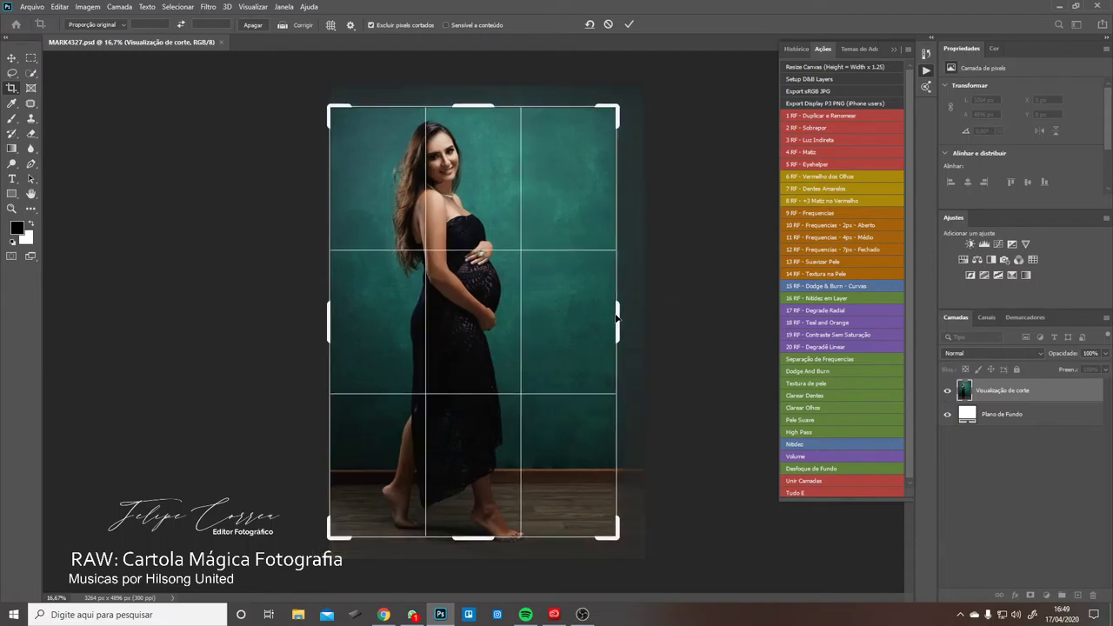
key(Up)
key(Up)
key(Up)
key(Up)
key(Up)
key(Up)
key(Up)
key(Up)
key(Up)
key(Up)
key(Up)
key(Up)
key(Up)
key(Up)
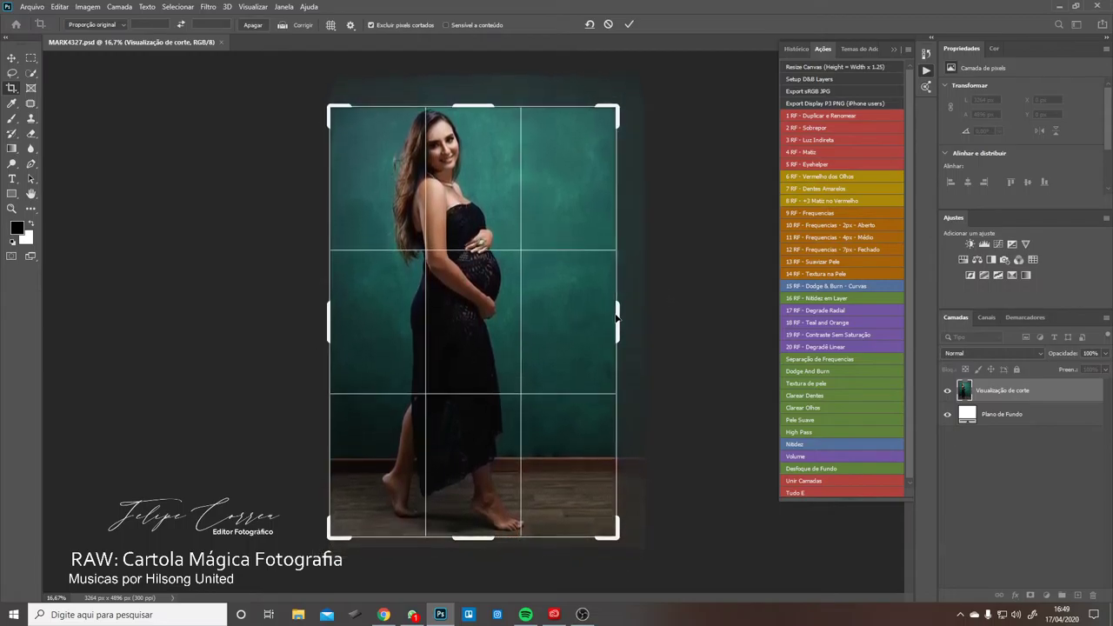
drag(617, 528, 627, 539)
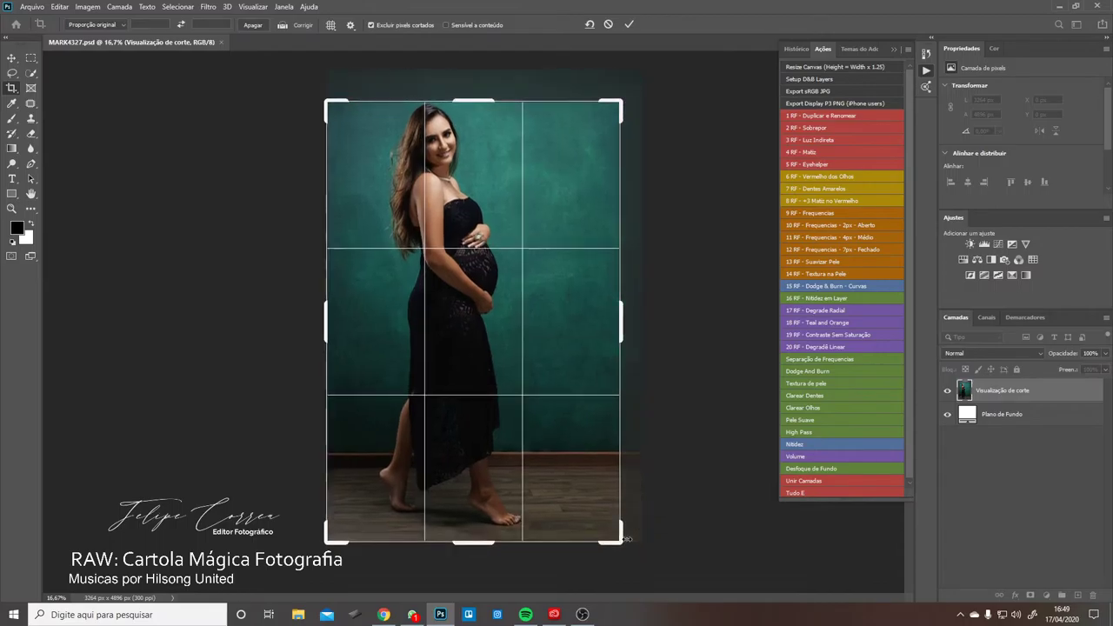
key(Down)
key(Down)
key(Down)
key(Down)
key(Down)
key(Down)
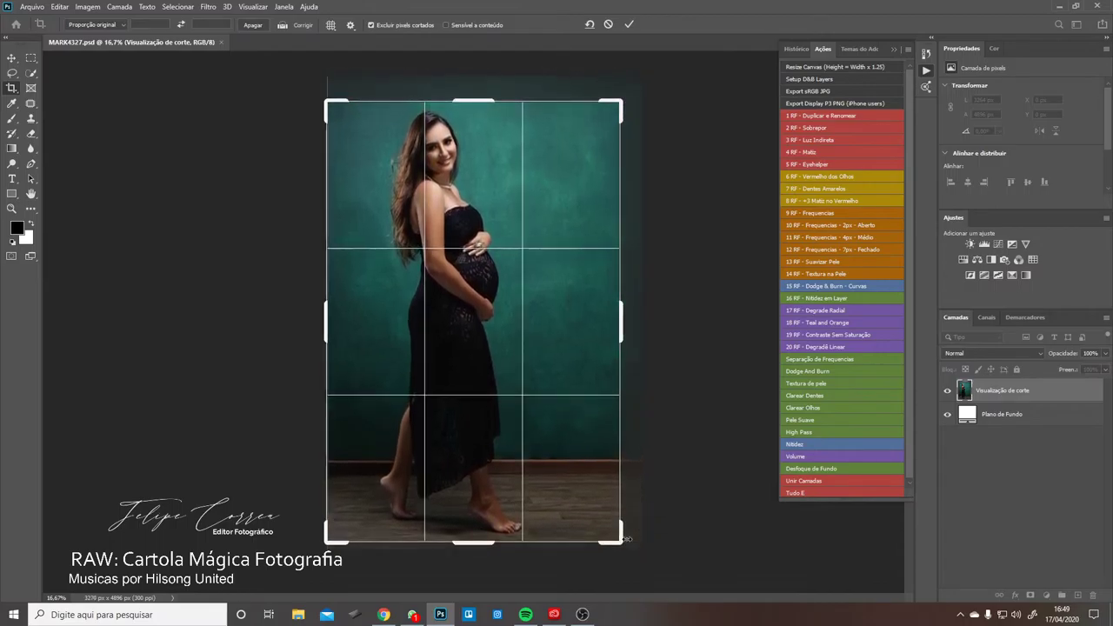
- Shift the image to the right inside the crop frame to centre the woman, leaving a blank strip along the frame's left edge
key(Right)
key(Right)
key(Right)
key(Right)
key(Right)
key(Right)
key(Right)
key(Right)
key(Right)
key(Right)
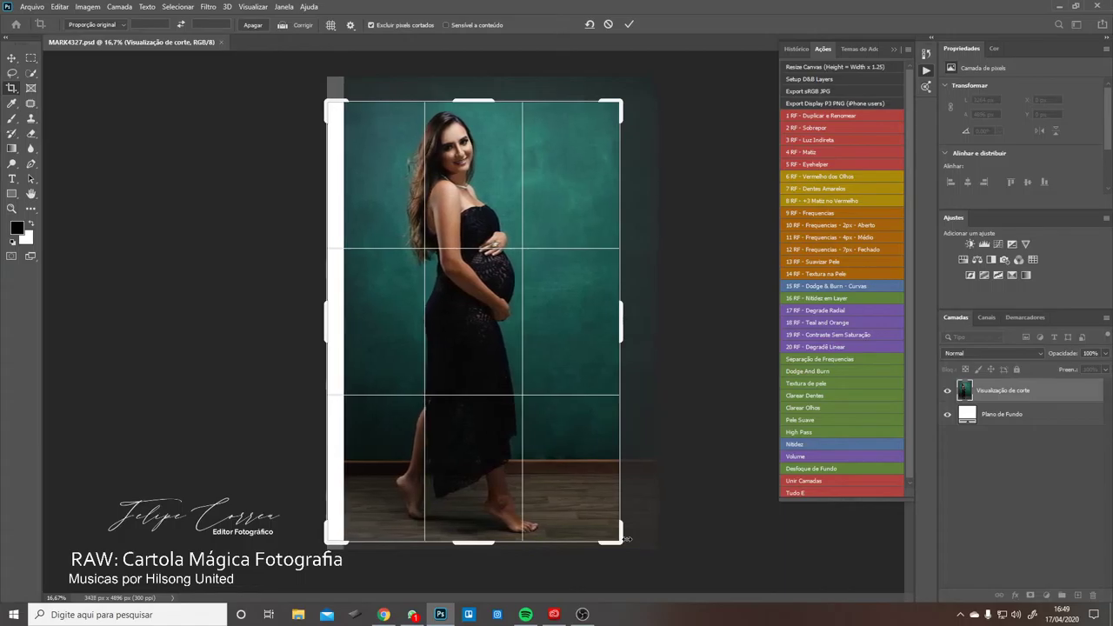
key(Down)
key(Down)
key(Right)
key(Right)
key(Right)
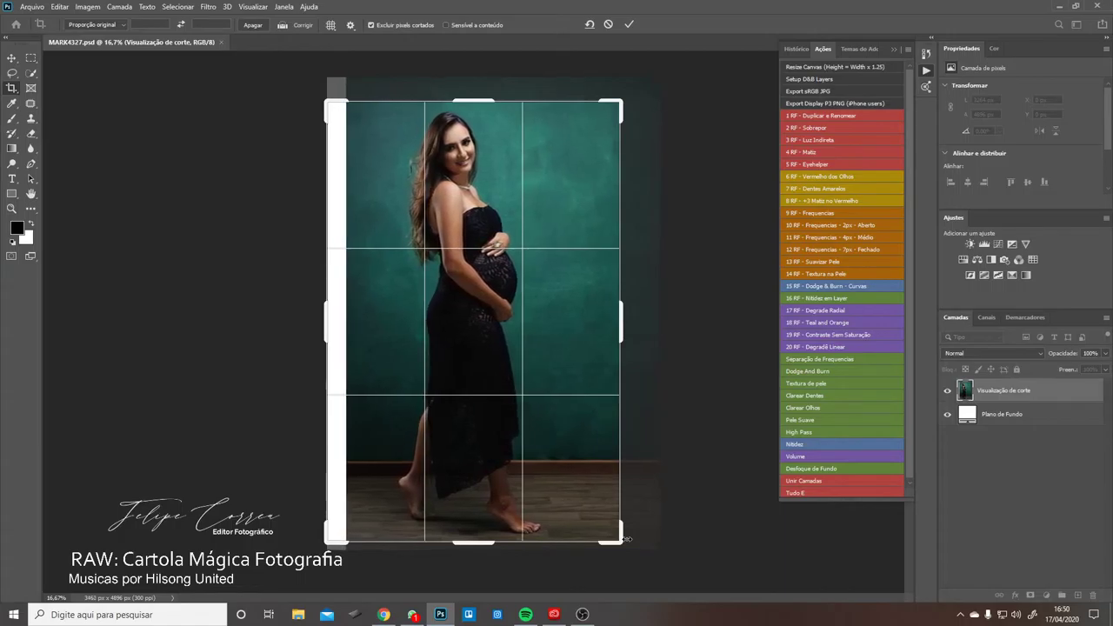
key(Right)
key(Right)
key(Right)
key(Right)
key(Right)
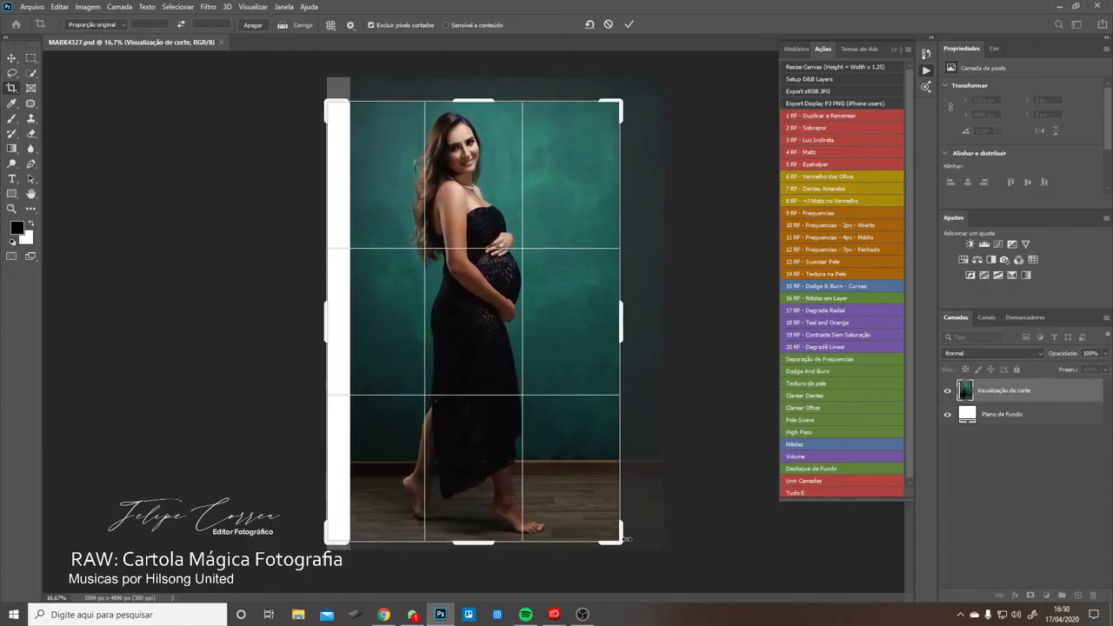
- Enable content-aware fill for the crop, fine-tune the image's horizontal position, and apply the crop
click(446, 24)
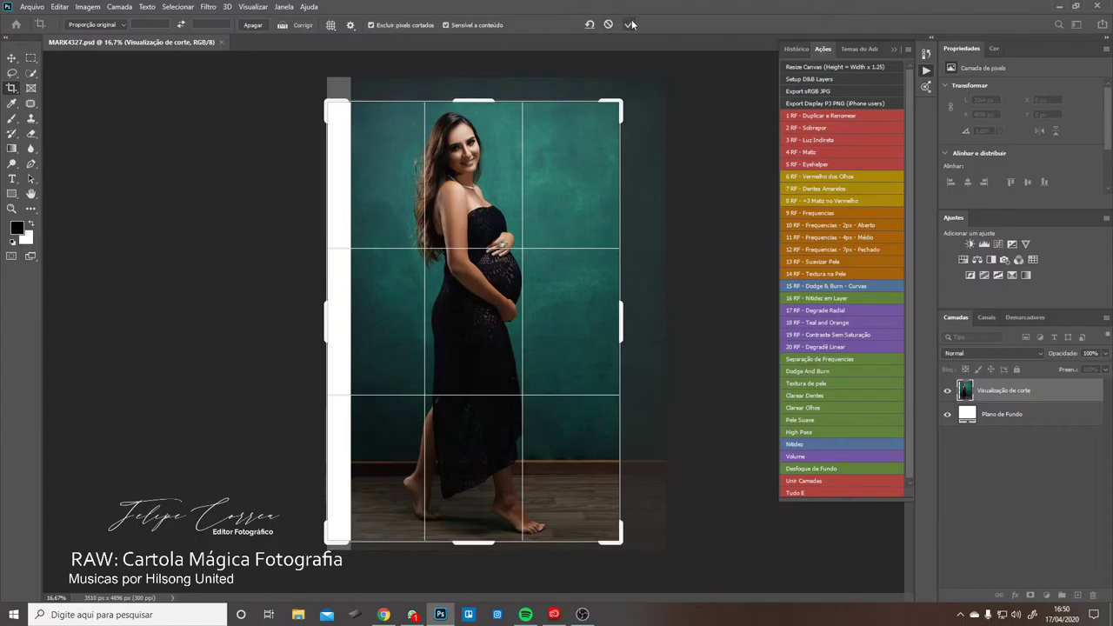
key(Left)
key(Left)
key(Left)
key(Left)
key(Left)
key(Left)
key(Left)
key(Left)
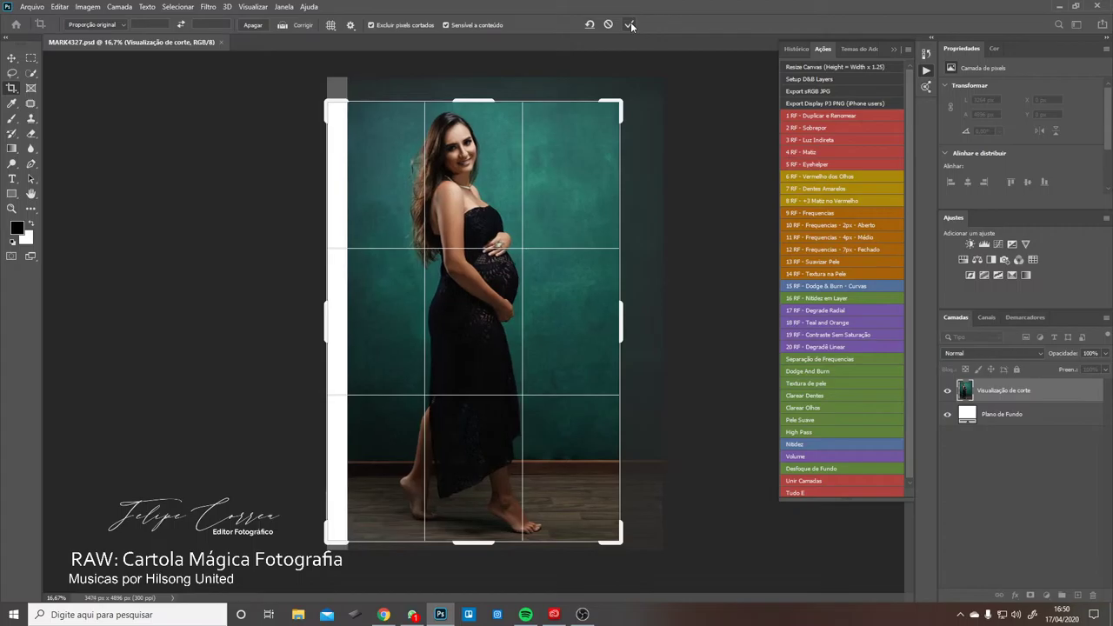
key(Right)
key(Right)
key(Right)
key(Right)
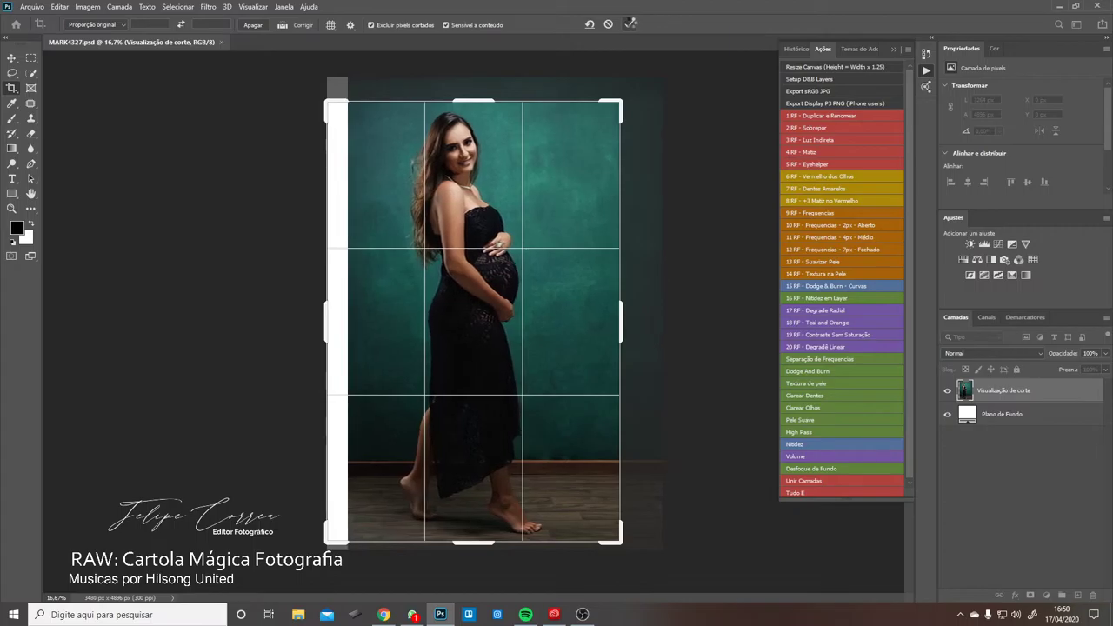
click(630, 23)
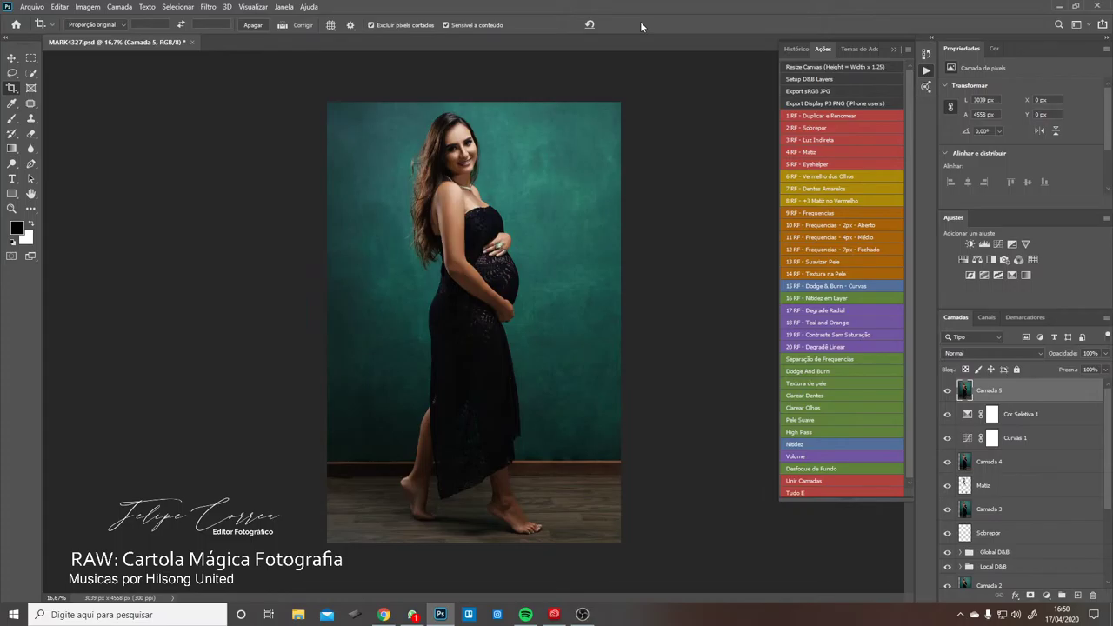
- Create a new layer above Camada 5 and draw black gradients inward from the photo's left and right edges
key(ctrl+minus)
key(ctrl+plus)
key(ctrl+minus)
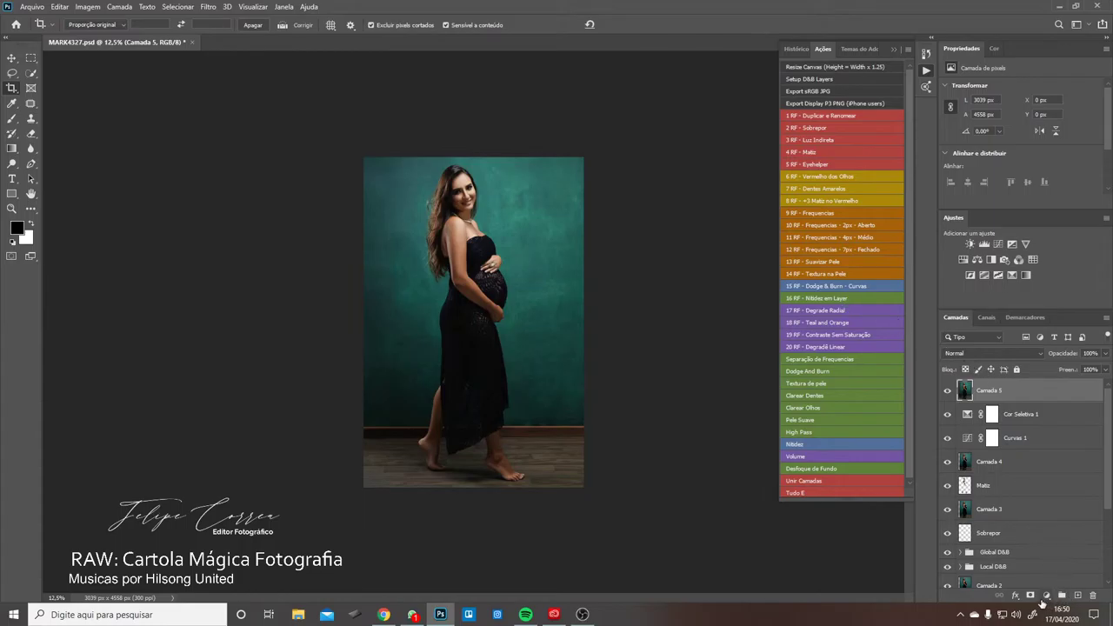
key(g)
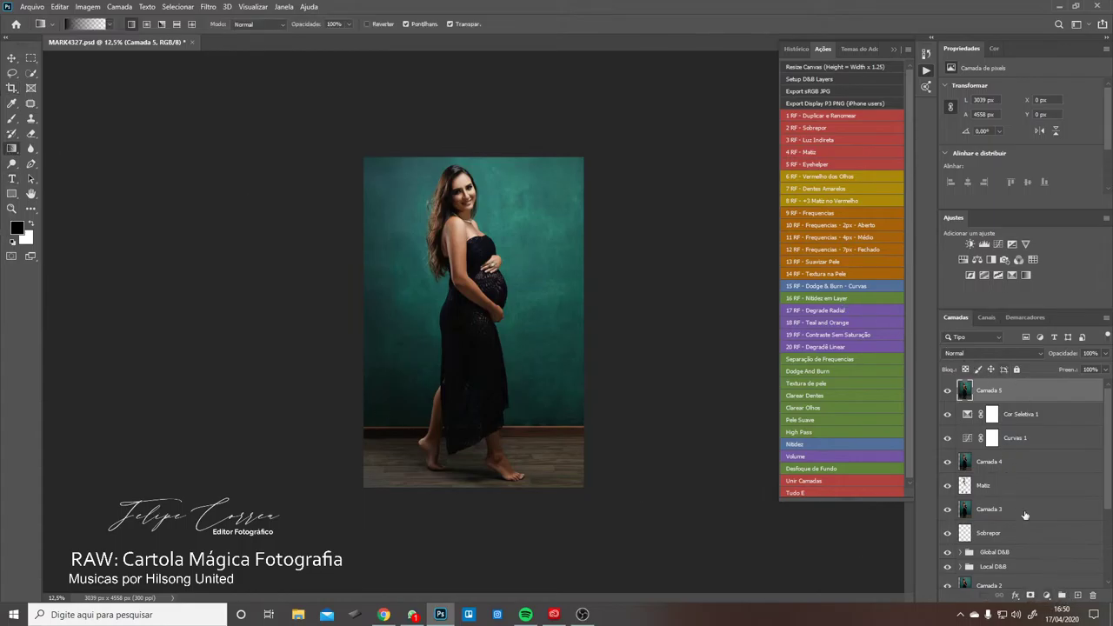
click(1079, 596)
drag(299, 293, 412, 292)
drag(631, 288, 525, 289)
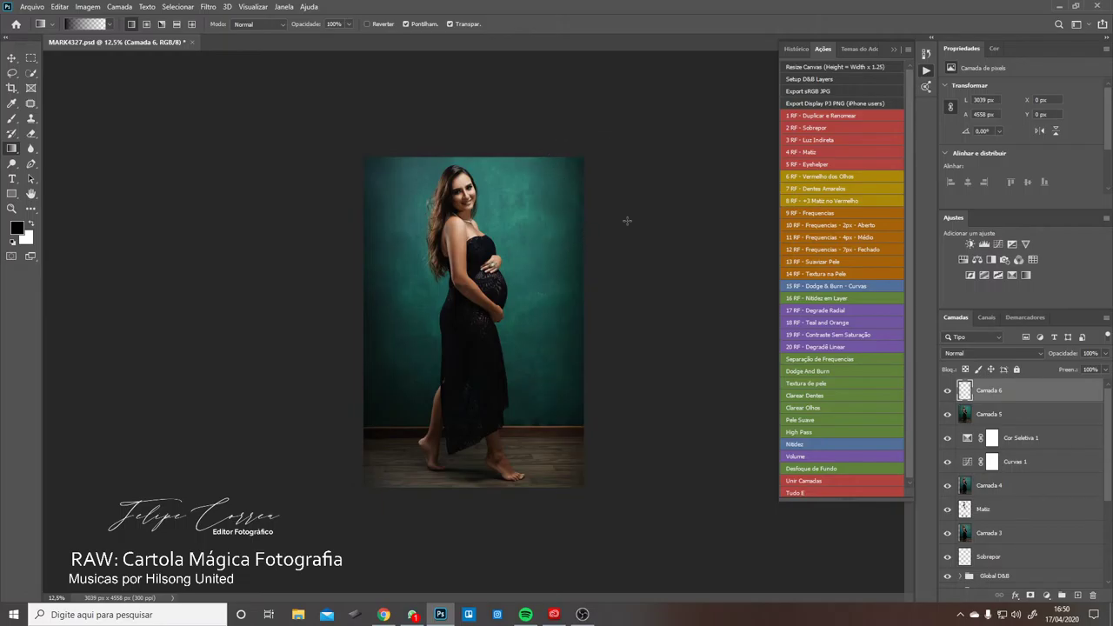
- Darken the lower-right corner, floor, both upper corners and right side with further black gradients on Camada 6
drag(620, 497, 520, 430)
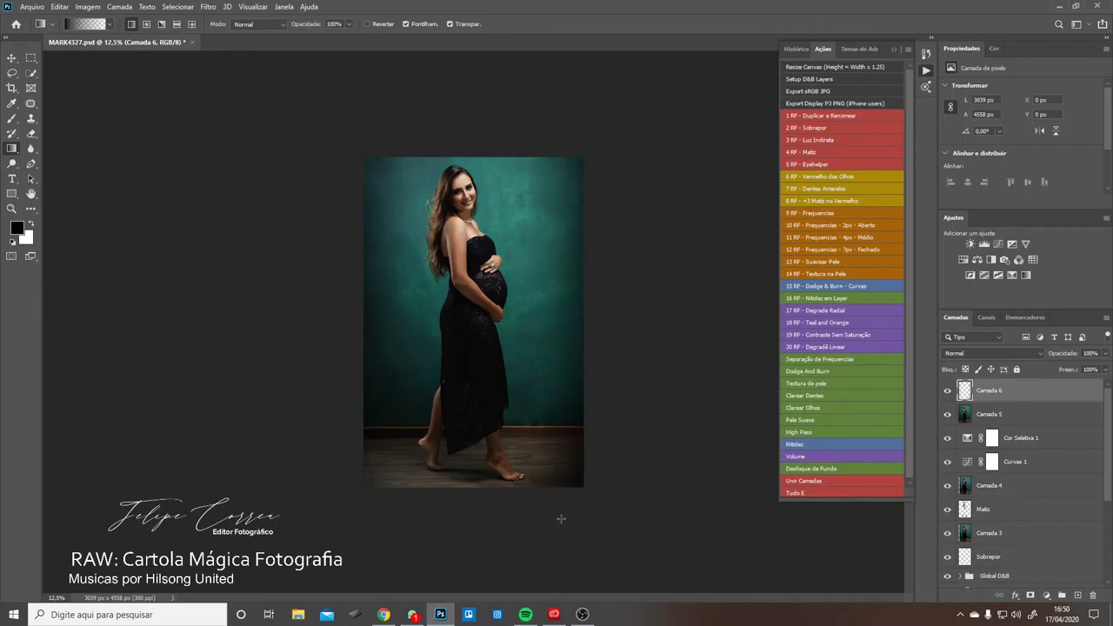
drag(442, 529, 471, 459)
drag(505, 530, 483, 465)
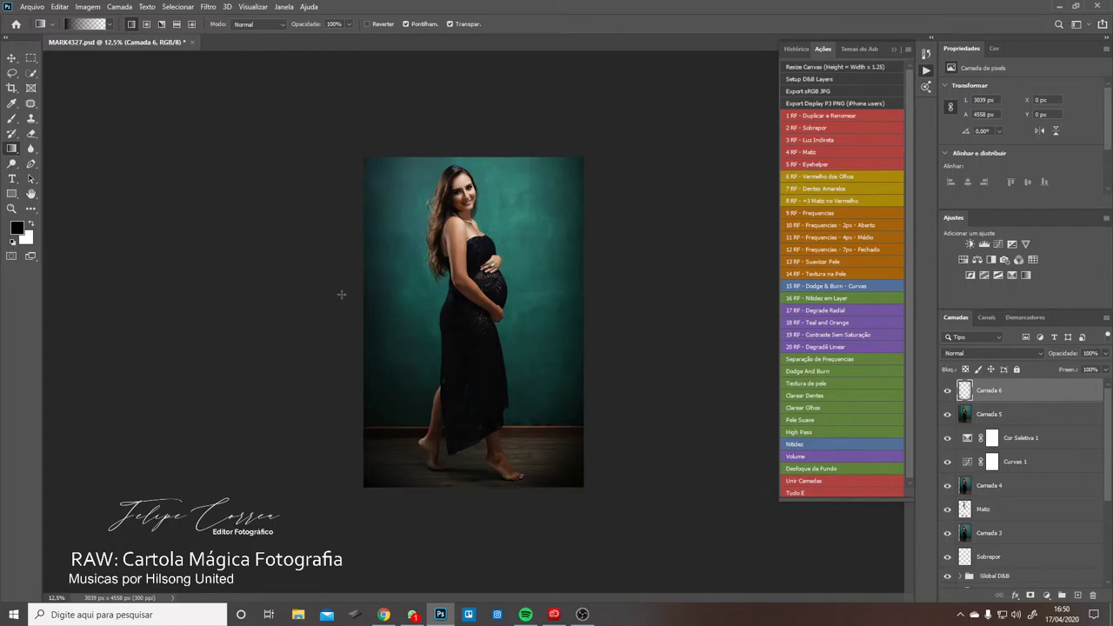
drag(355, 124, 441, 167)
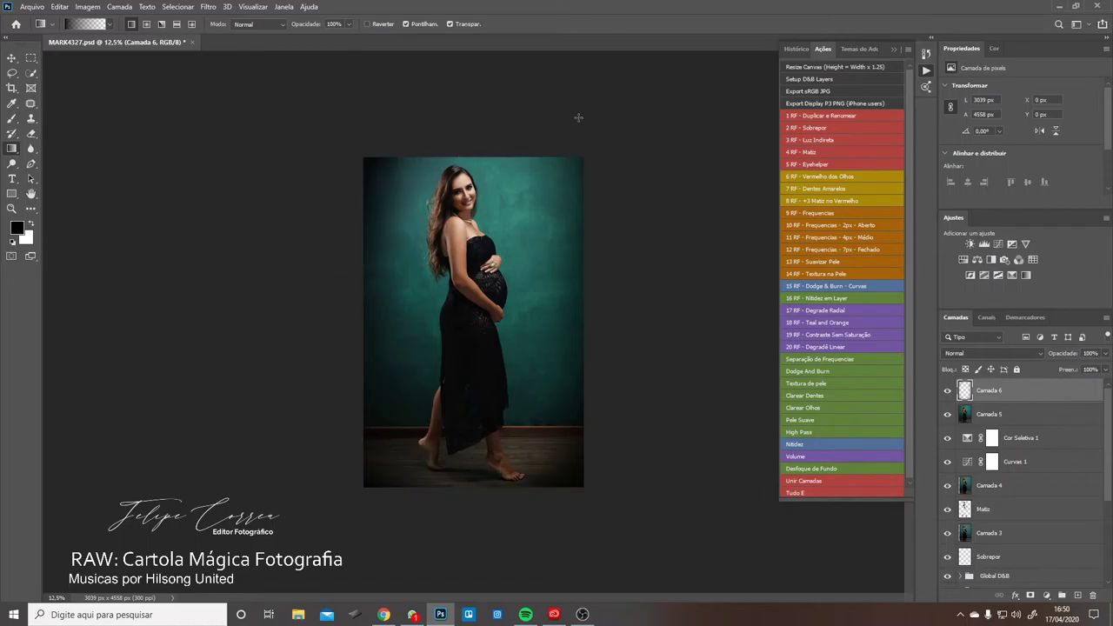
drag(619, 119, 561, 161)
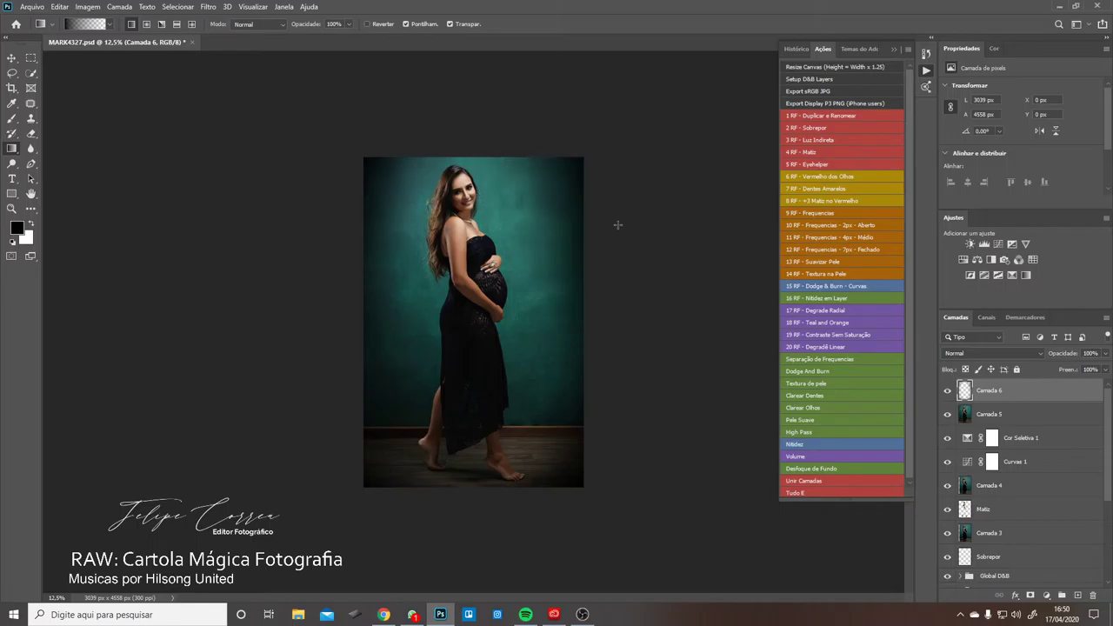
drag(637, 225, 513, 242)
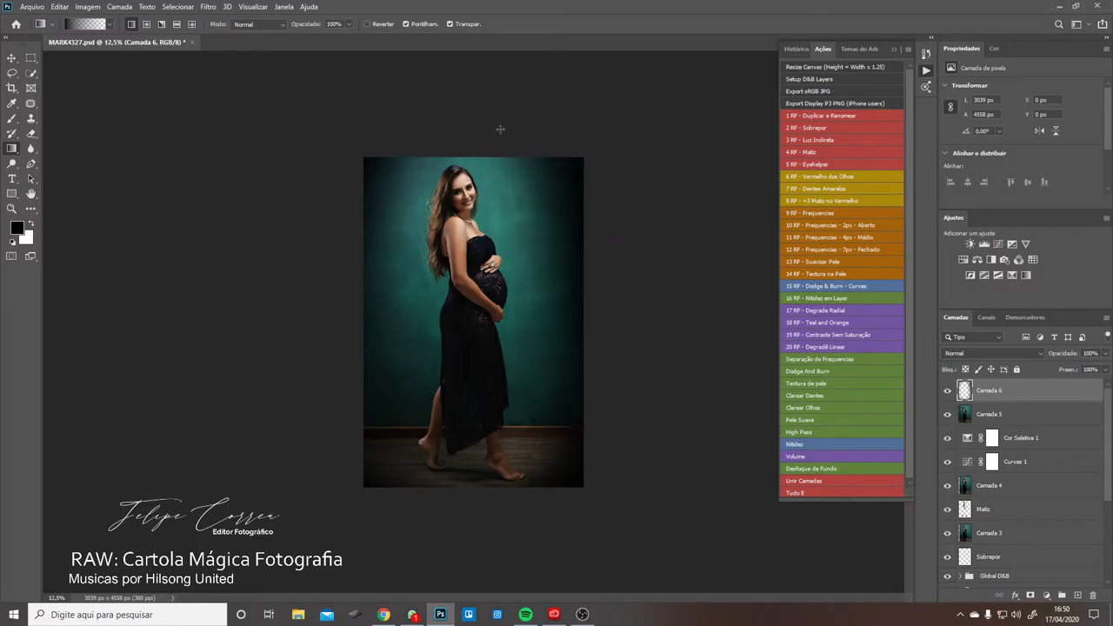
- Try extra black gradients on the photo's left side and lower right, undoing each one
drag(403, 308, 431, 339)
key(ctrl+z)
drag(348, 356, 439, 357)
key(ctrl+z)
drag(605, 419, 525, 386)
key(ctrl+z)
- Reduce the opacity of the gradient layer Camada 6 to 39%
click(1106, 355)
click(1068, 368)
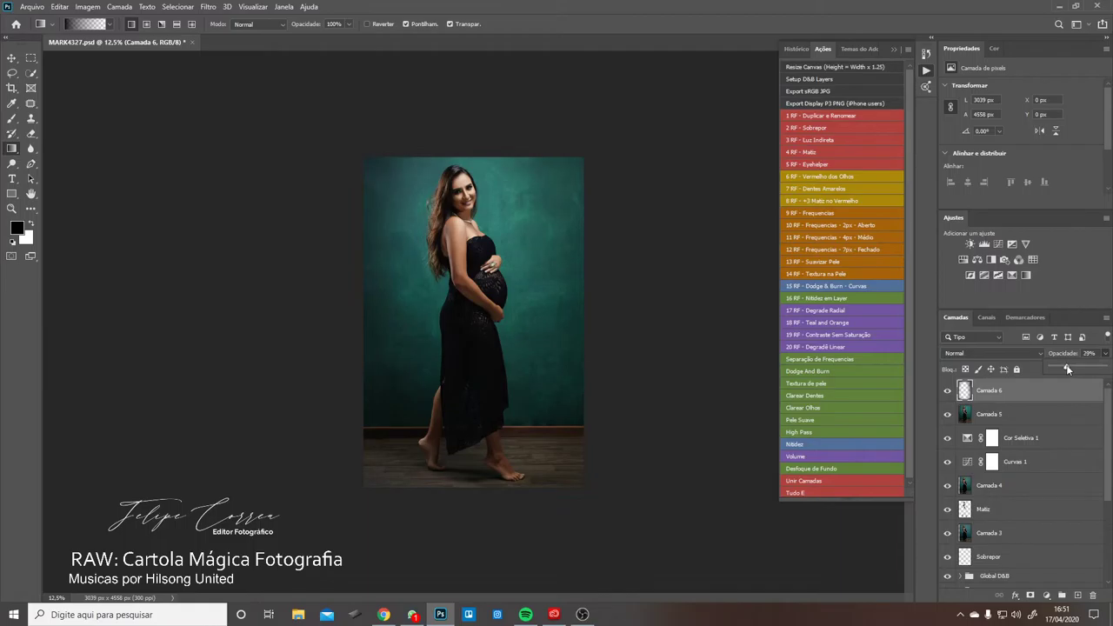
- Lower the opacity of the gradient layer Camada 6 to 30%, comparing the photo with and without it
click(948, 392)
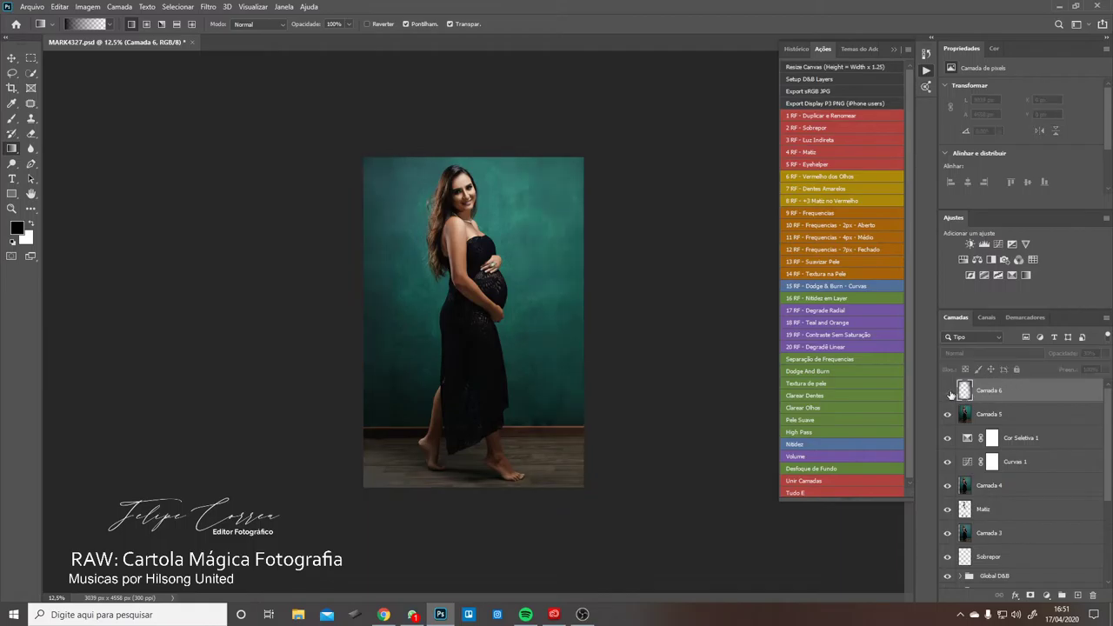
click(948, 392)
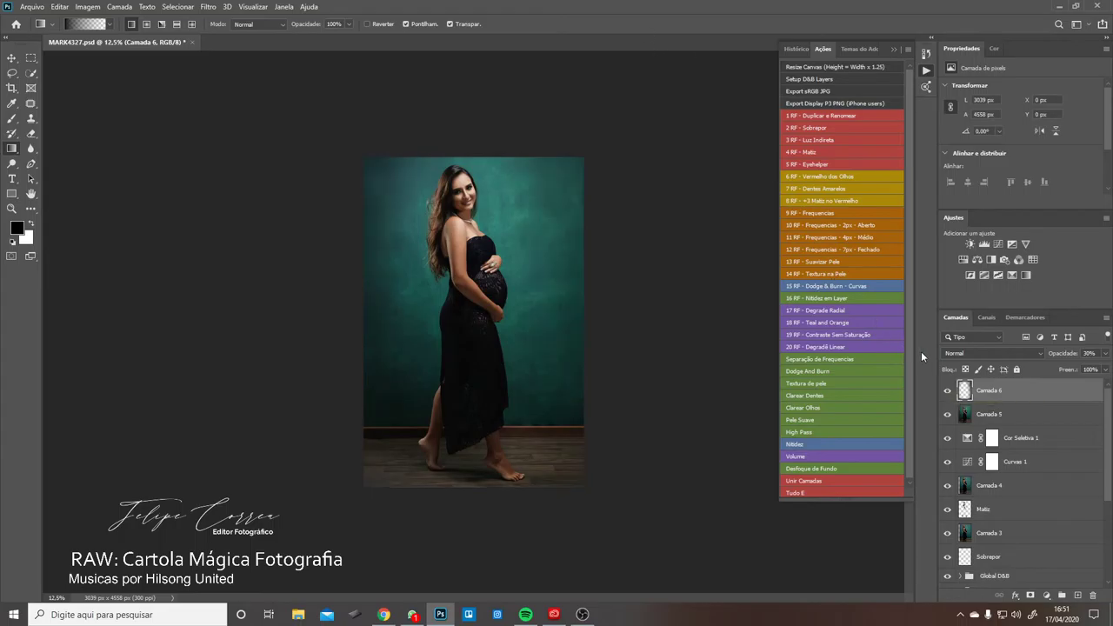
click(948, 391)
click(948, 392)
- Inspect the portrait at several magnifications and compare it with the original Plano de Fundo layer shown alone
key(ctrl+minus)
key(ctrl+minus)
key(ctrl+minus)
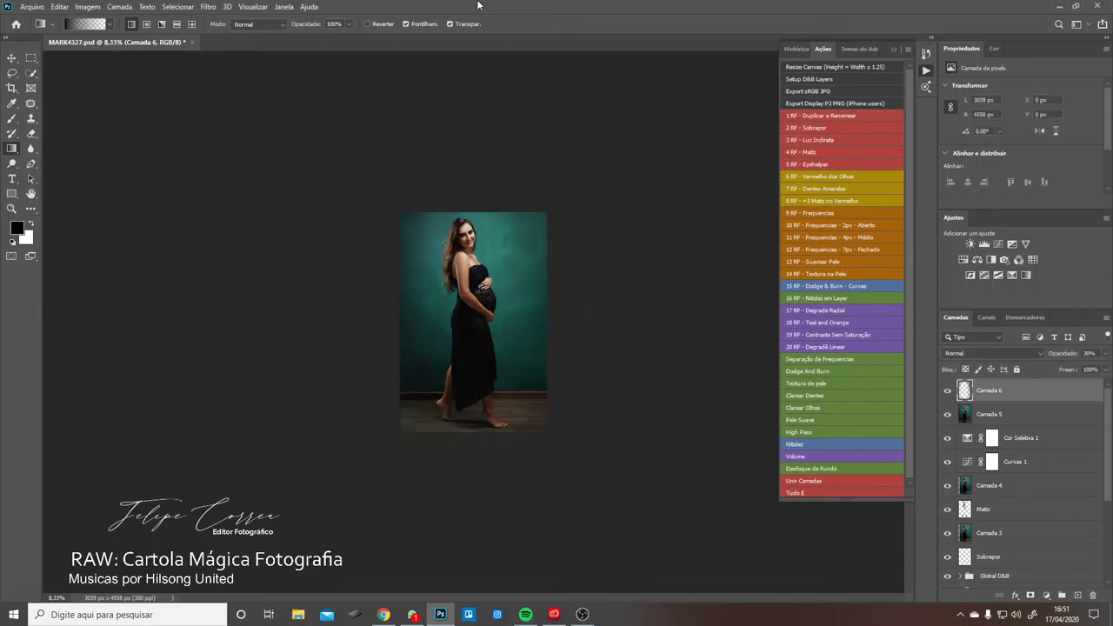
key(ctrl+plus)
key(ctrl+plus)
key(ctrl+plus)
key(ctrl+plus)
key(ctrl+plus)
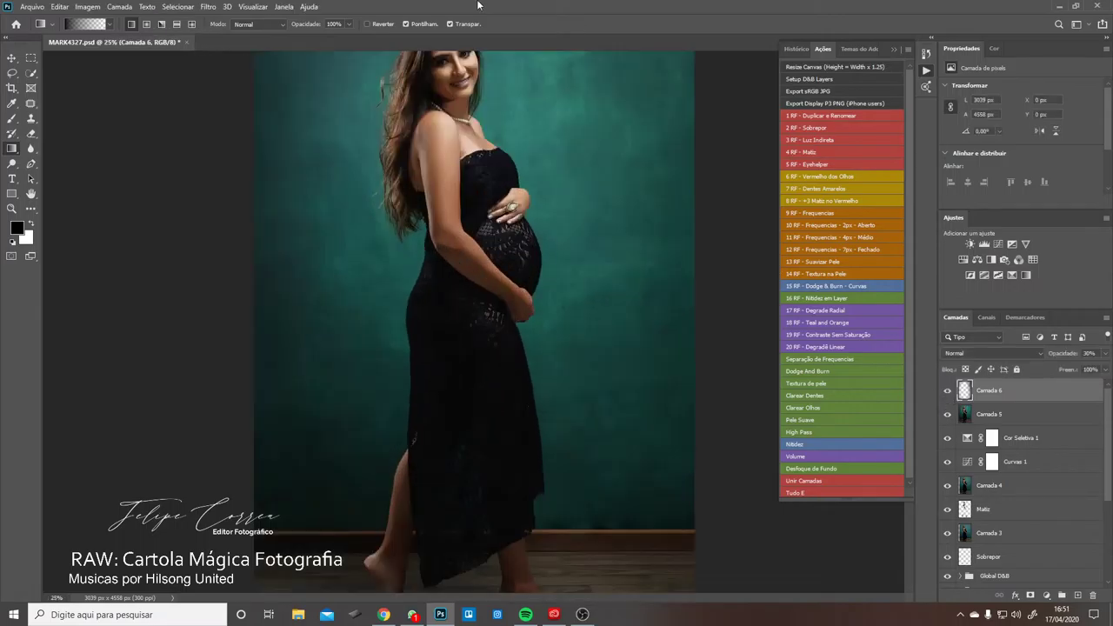
key(ctrl+minus)
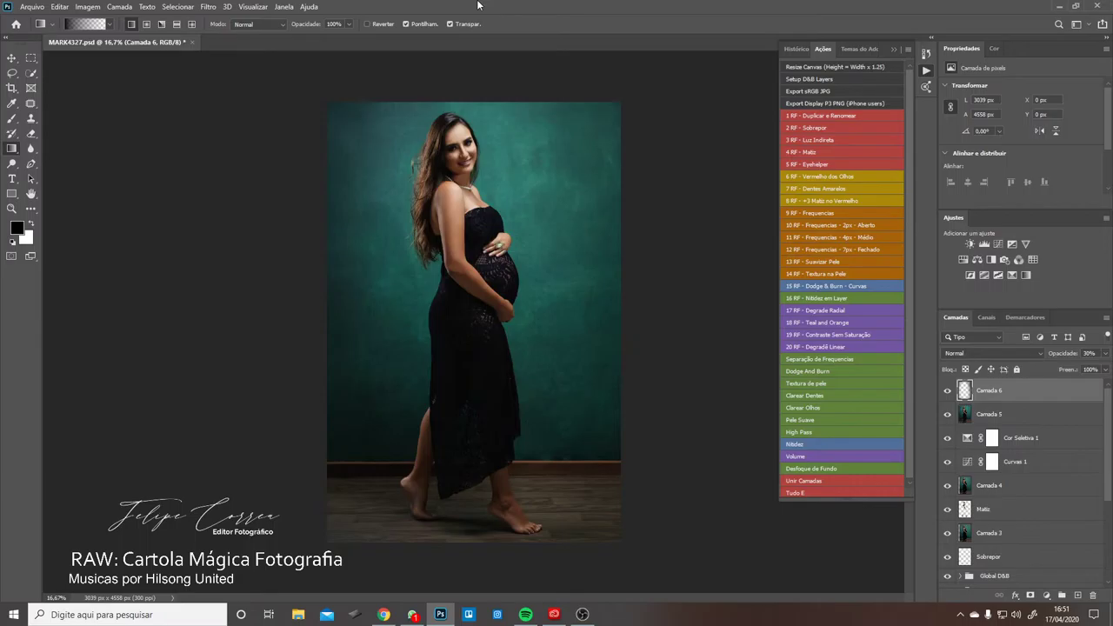
scroll(1002, 436, down, 3)
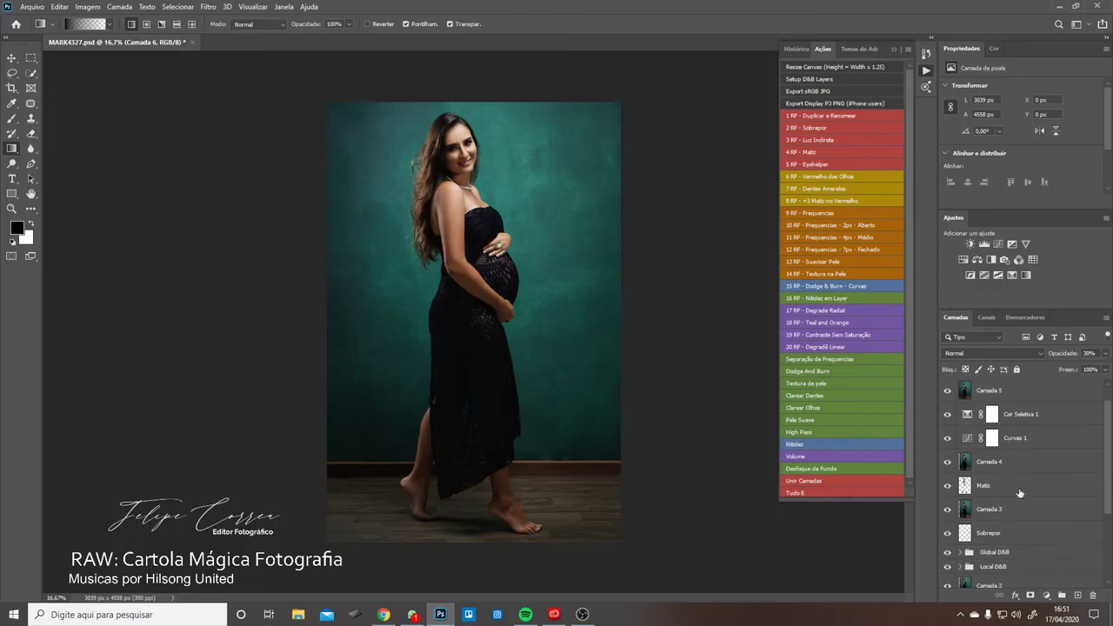
click(947, 579)
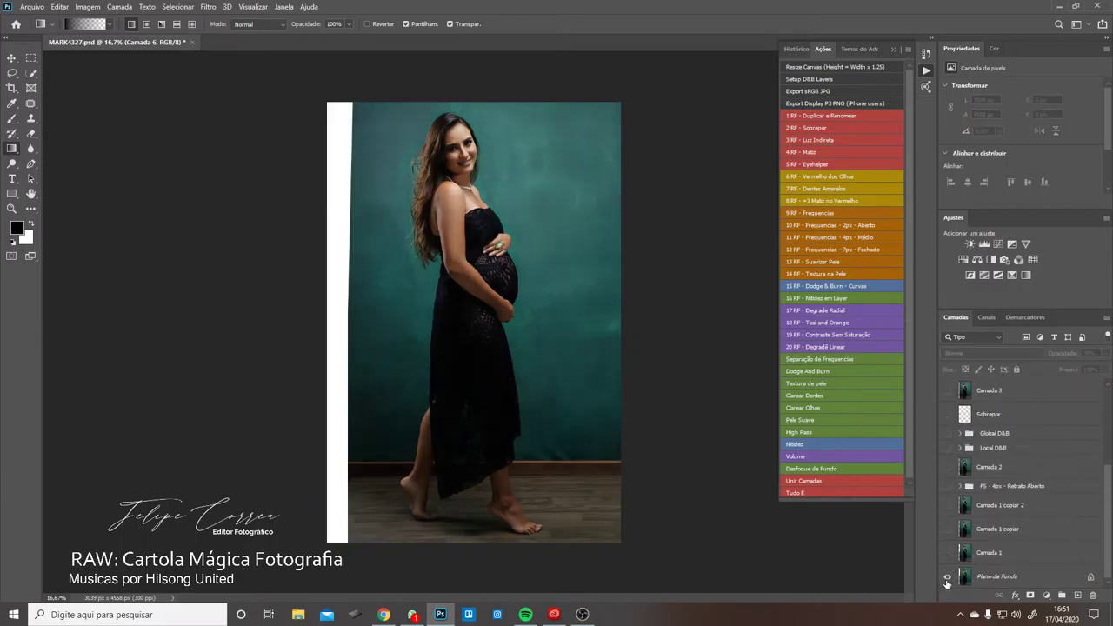
click(947, 579)
click(948, 579)
click(948, 579)
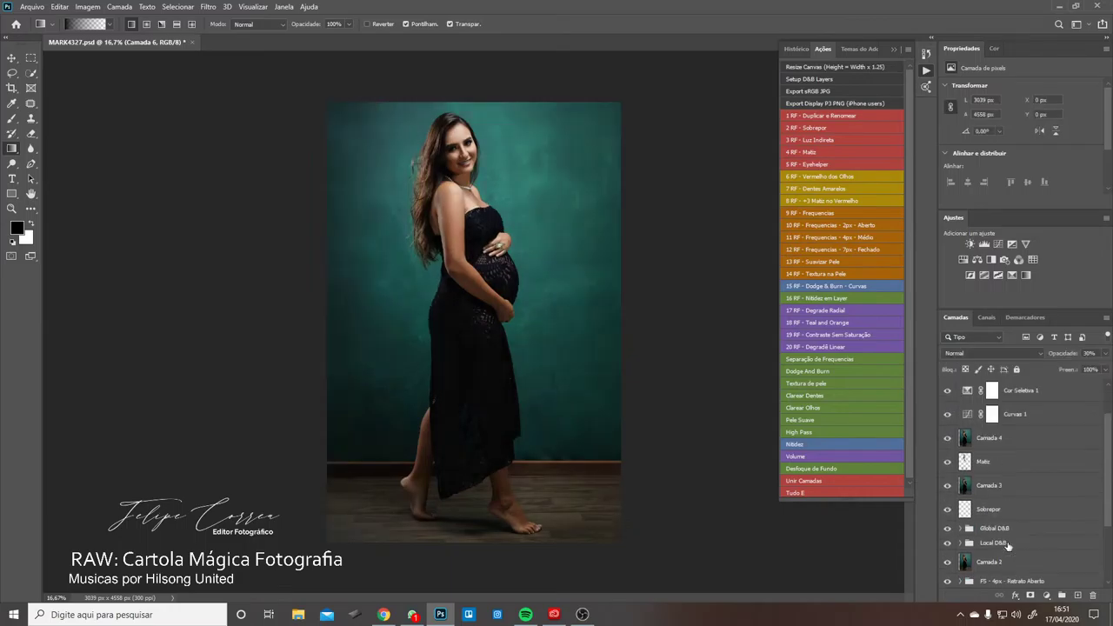
scroll(1009, 547, up, 3)
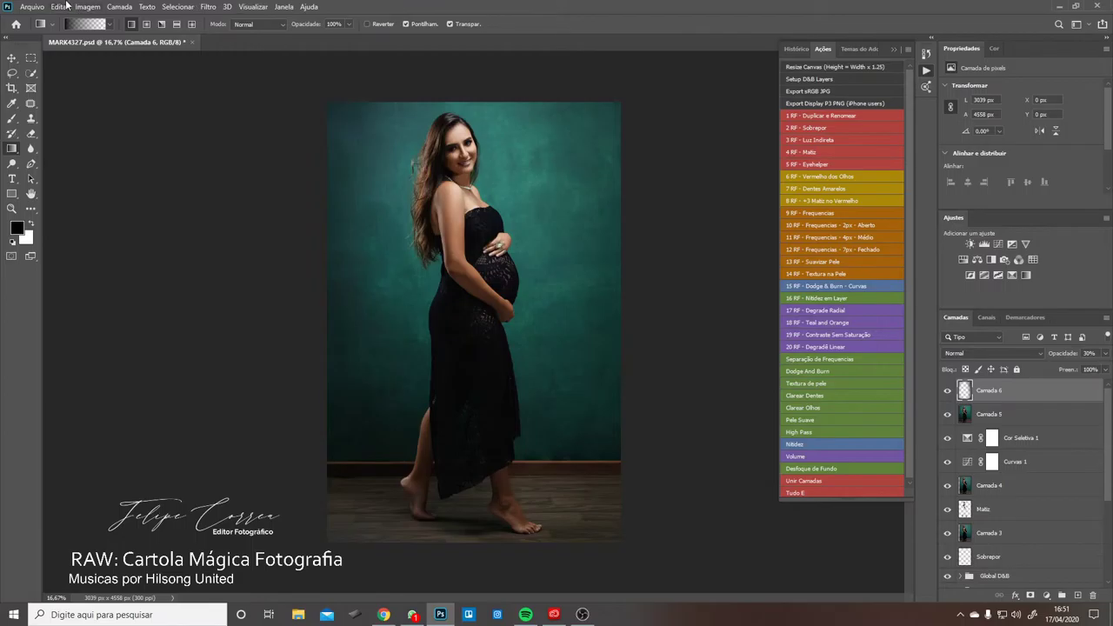
- Save a full-size JPEG copy as MARK4327.jpg in the Pra imprimir folder with quality 12
click(31, 6)
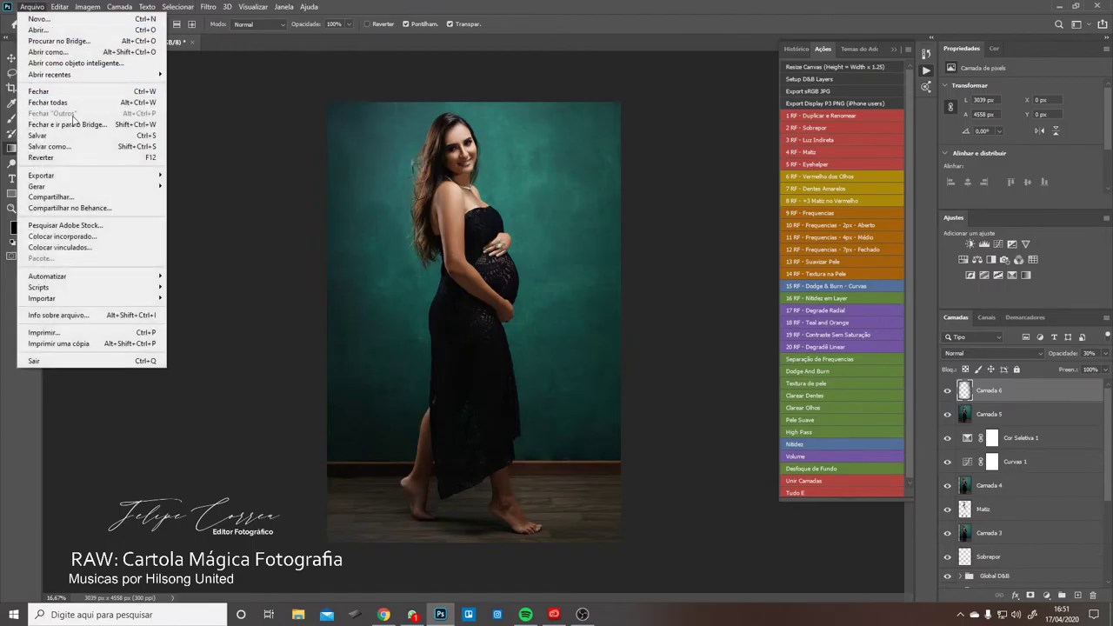
click(87, 142)
click(348, 268)
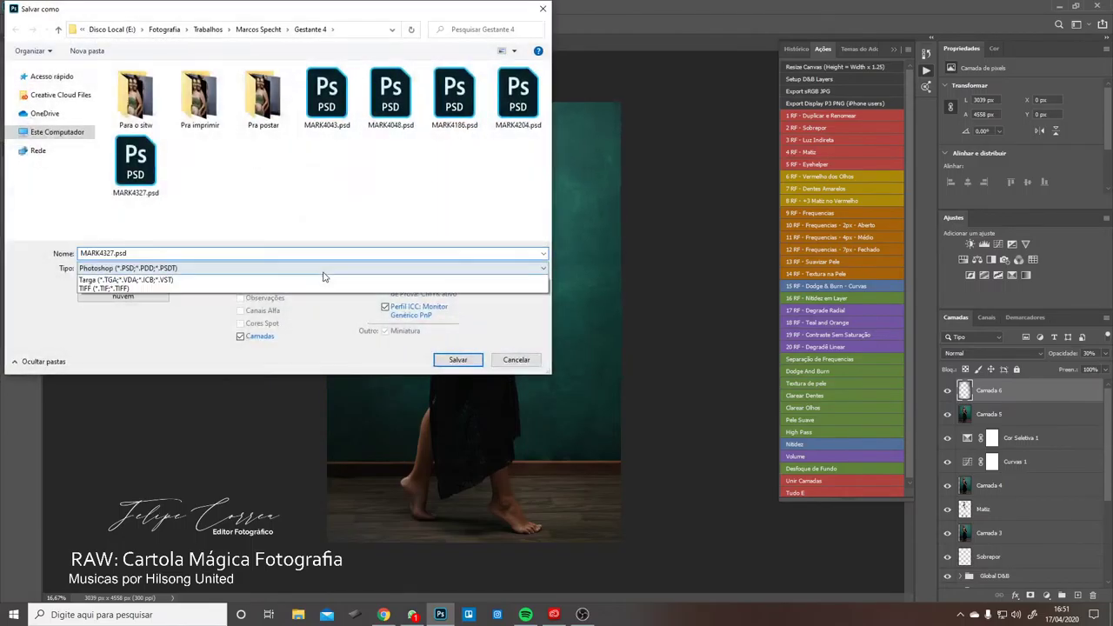
click(348, 364)
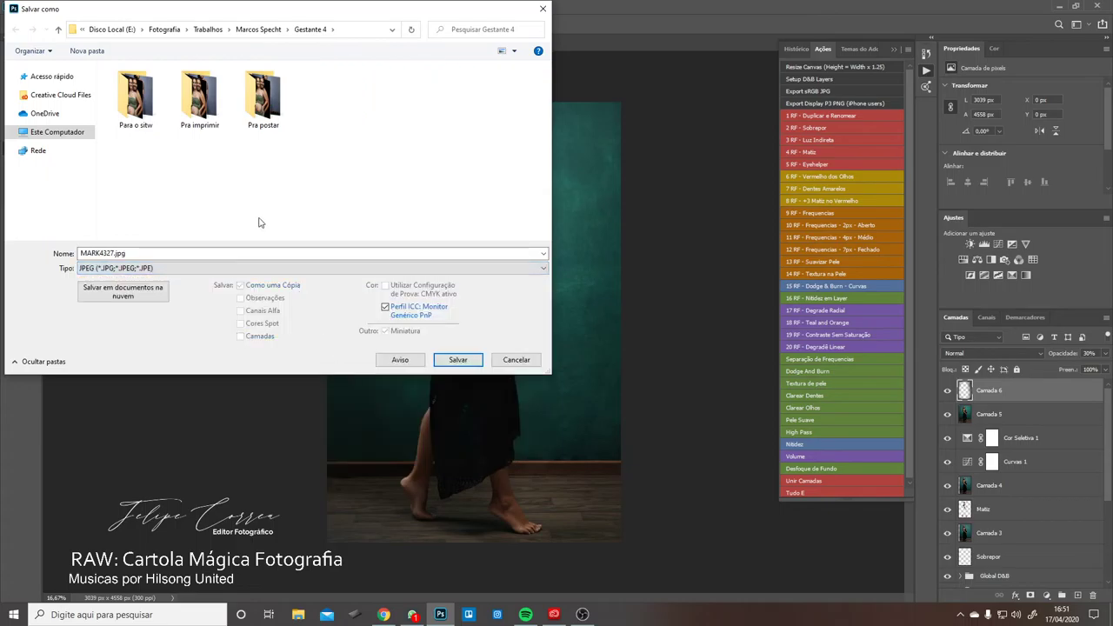
double_click(150, 97)
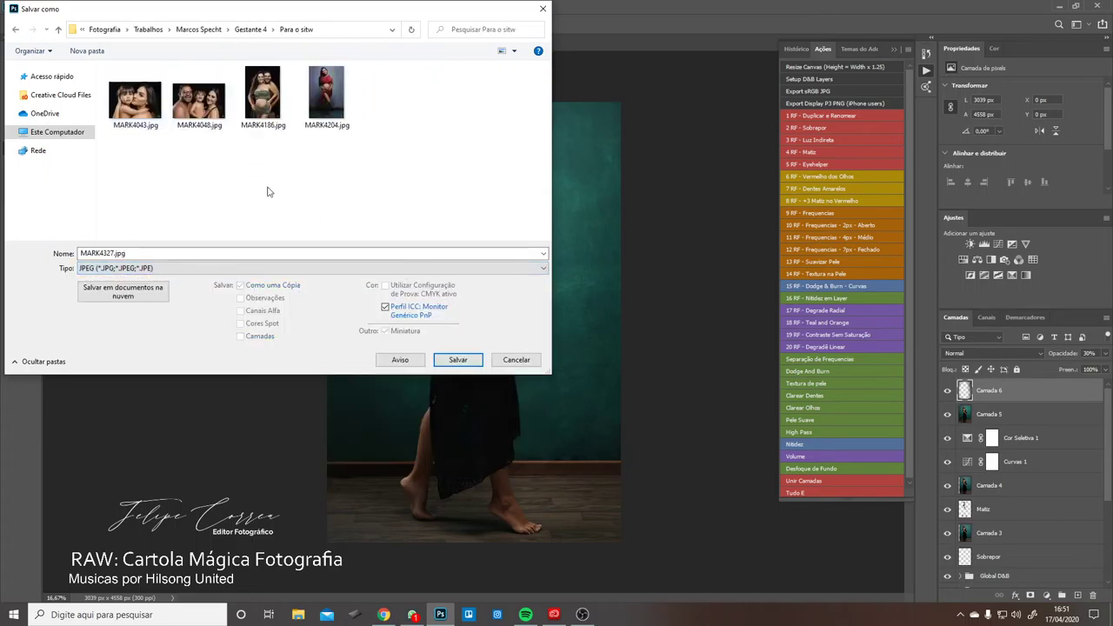
click(15, 29)
click(190, 104)
double_click(189, 104)
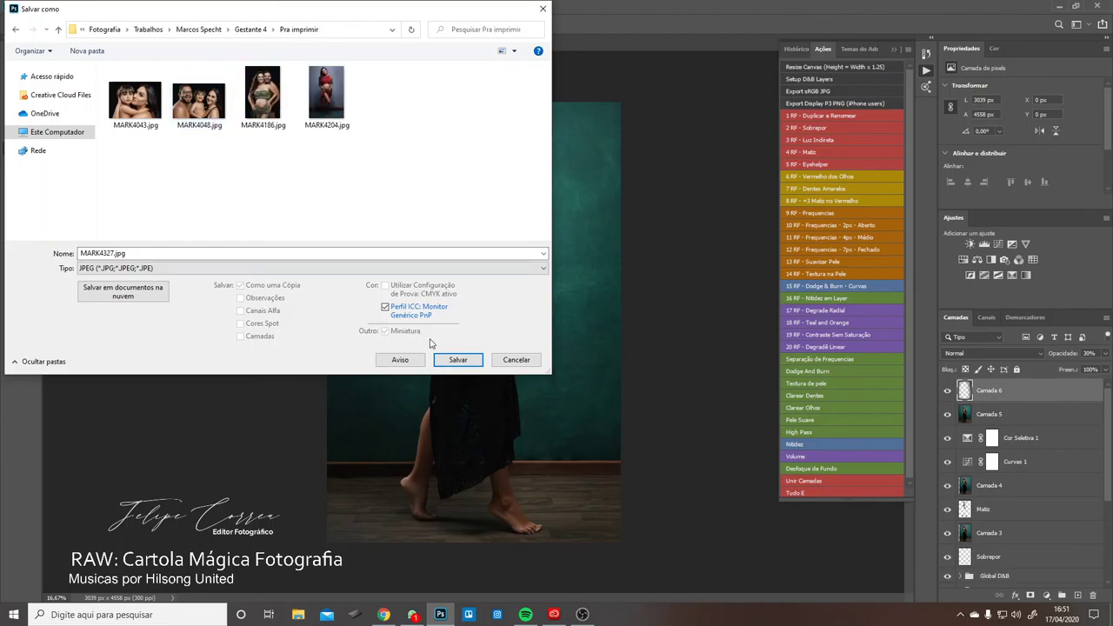
click(459, 359)
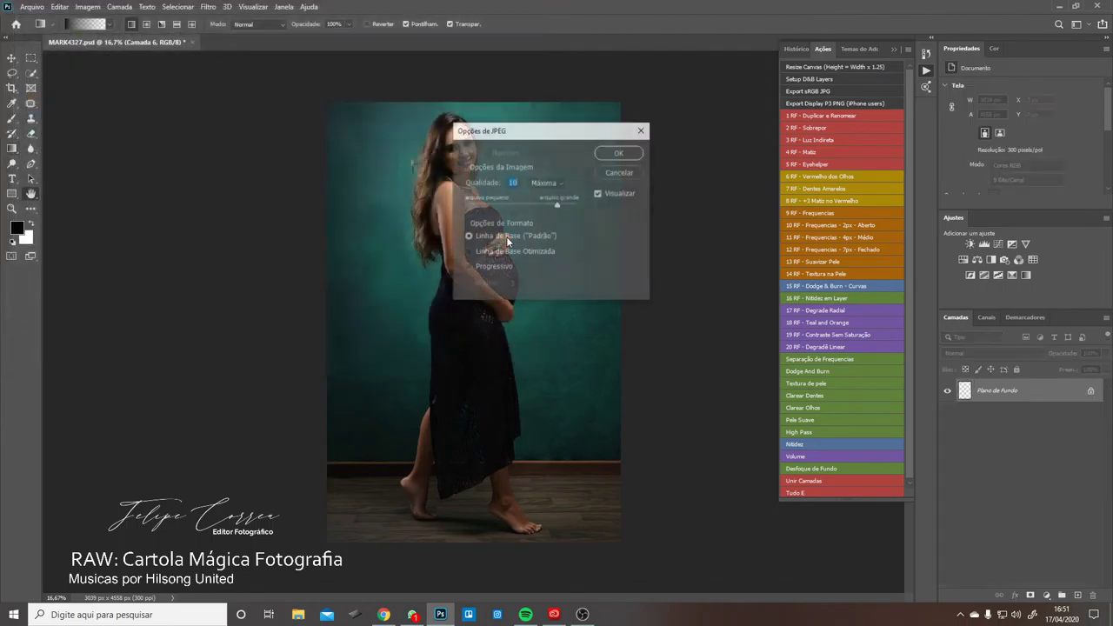
click(619, 153)
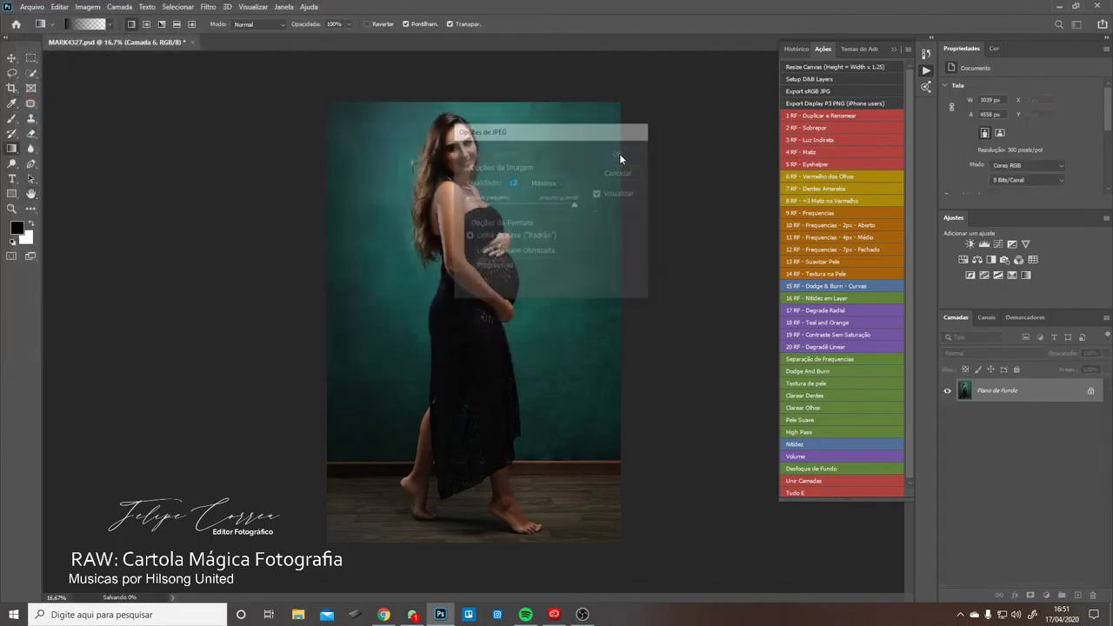
- Place the logo vertical.png from the Lgoos folder as an embedded layer and set its opacity to 20%
click(91, 7)
mouse_move(31, 7)
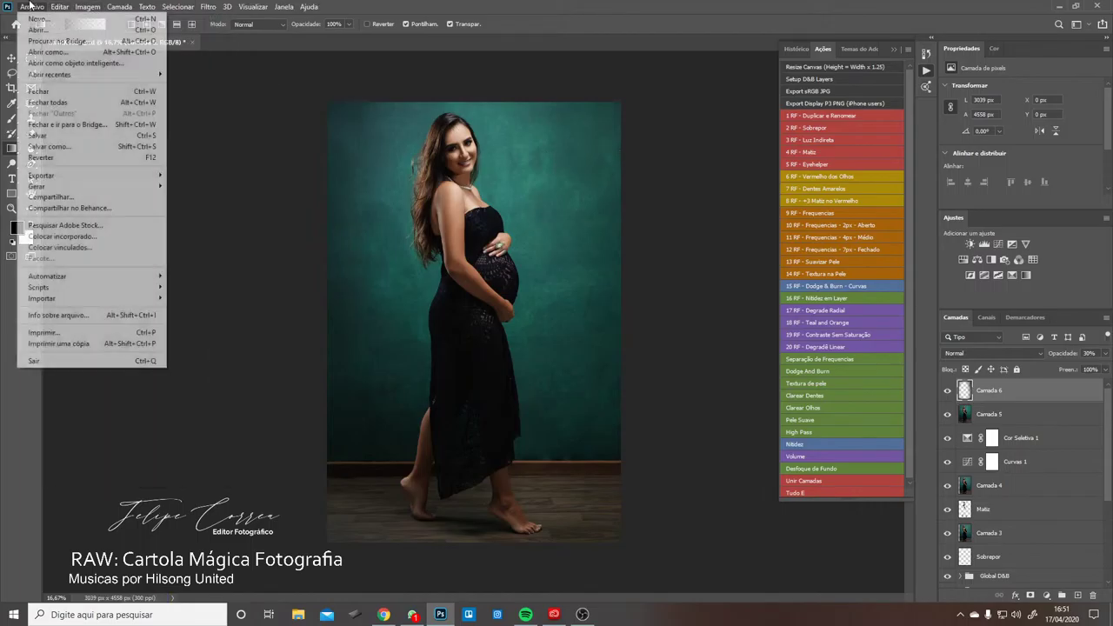
click(87, 236)
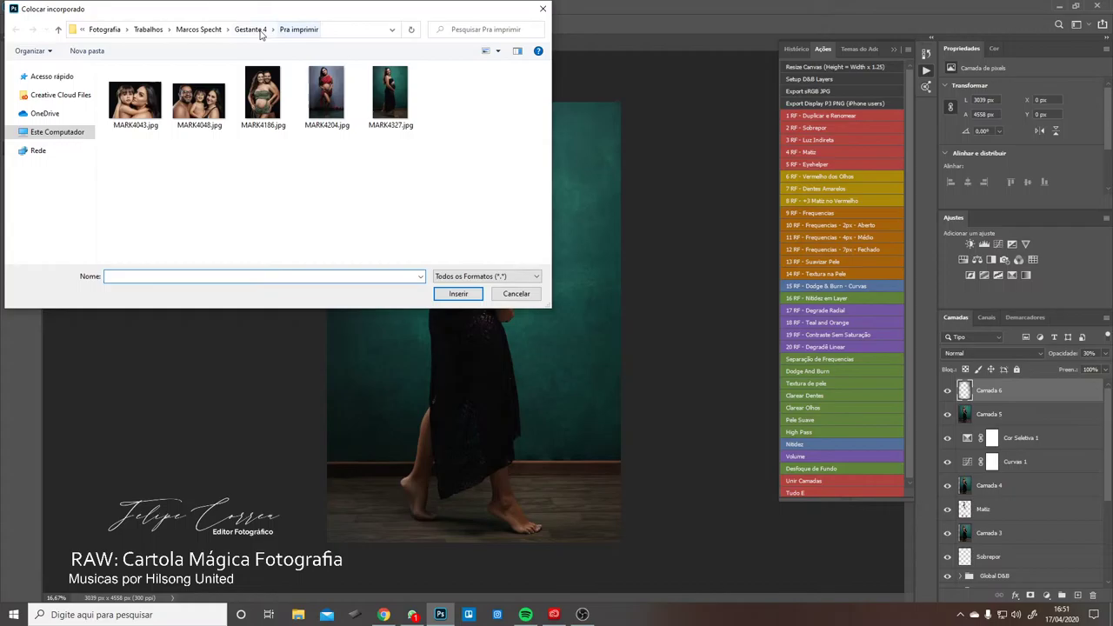
click(214, 30)
double_click(324, 145)
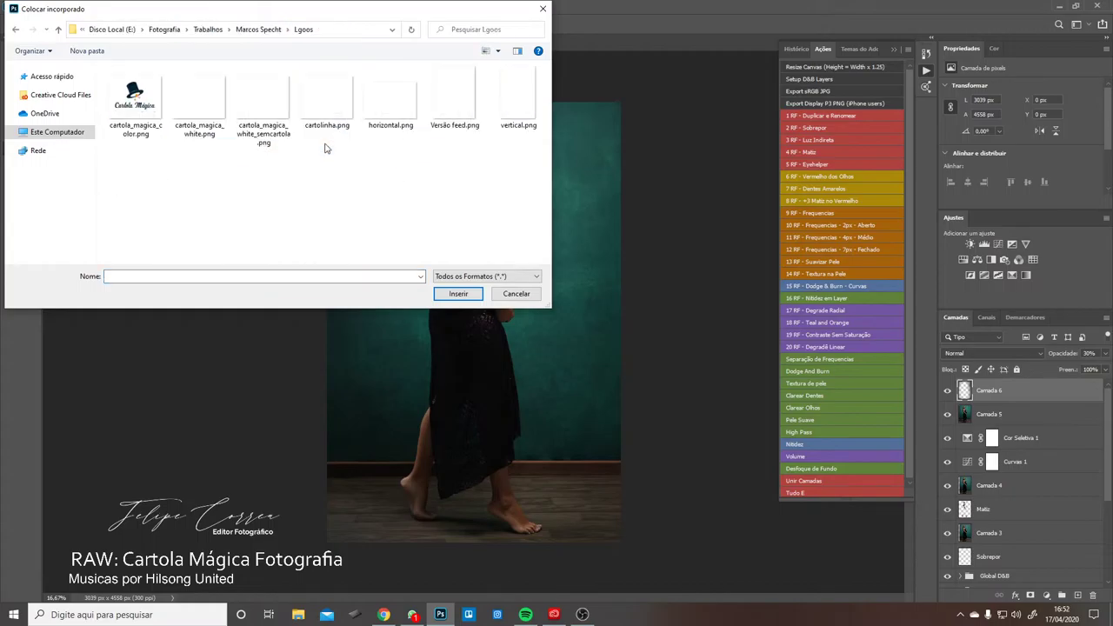
double_click(504, 103)
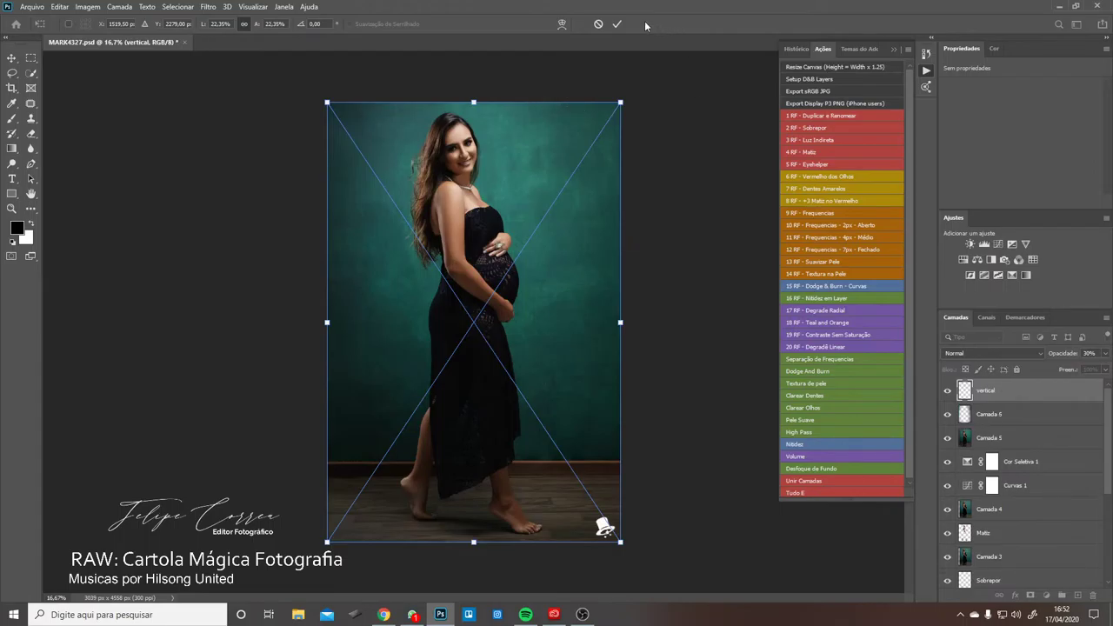
click(616, 23)
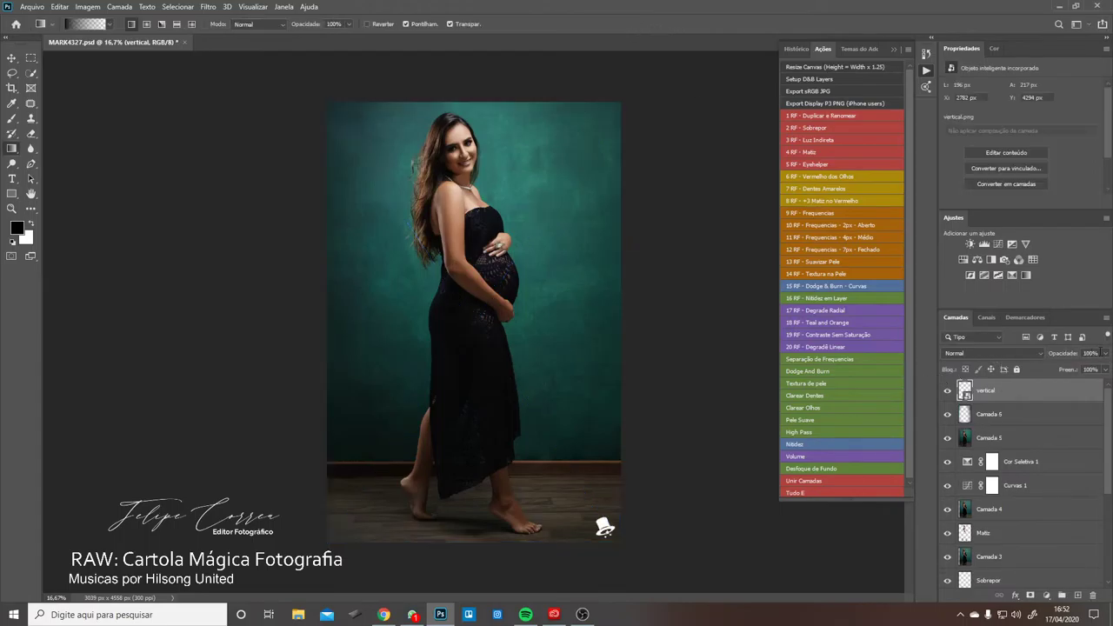
click(1098, 352)
text(20)
key(Return)
- Resize the image to 600 × 900 pixels
click(87, 6)
click(127, 89)
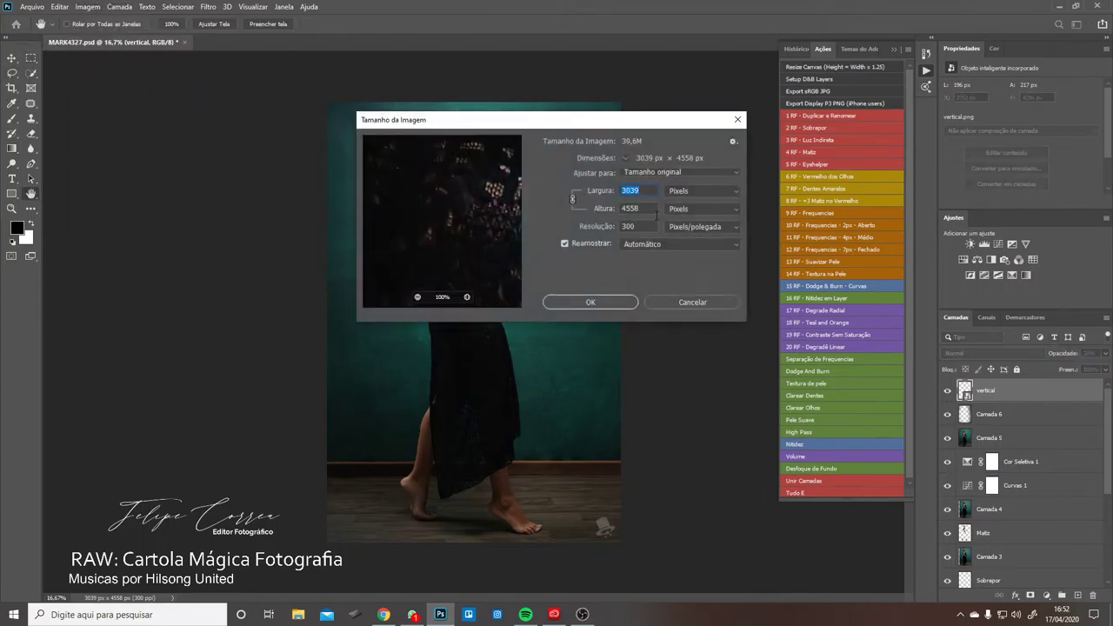
text(2)
key(Tab)
text(3)
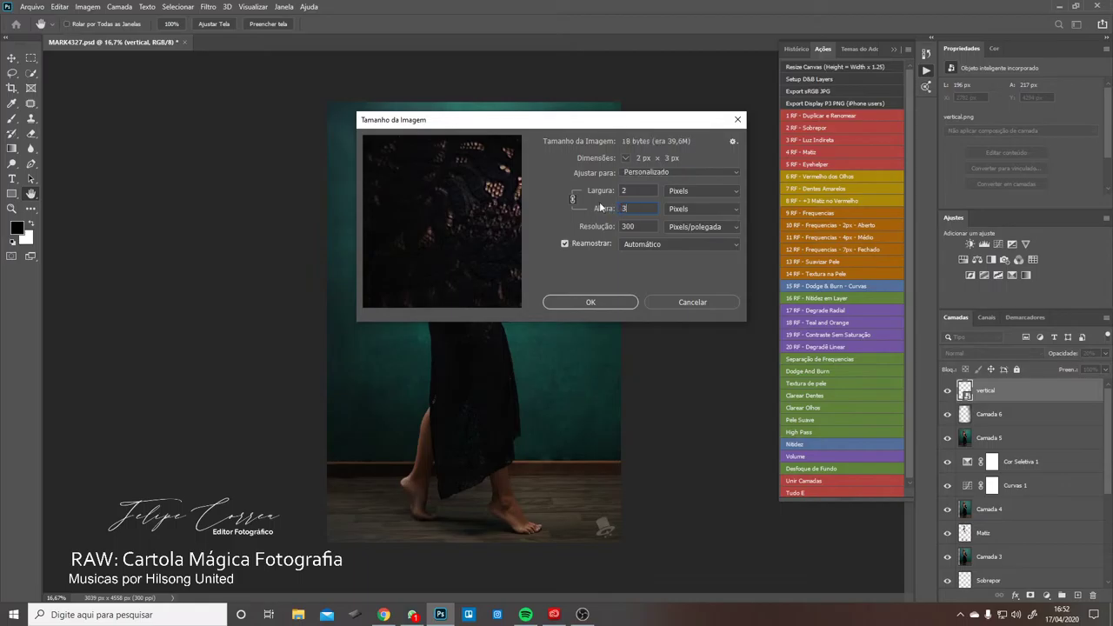
key(BackSpace)
text(9)
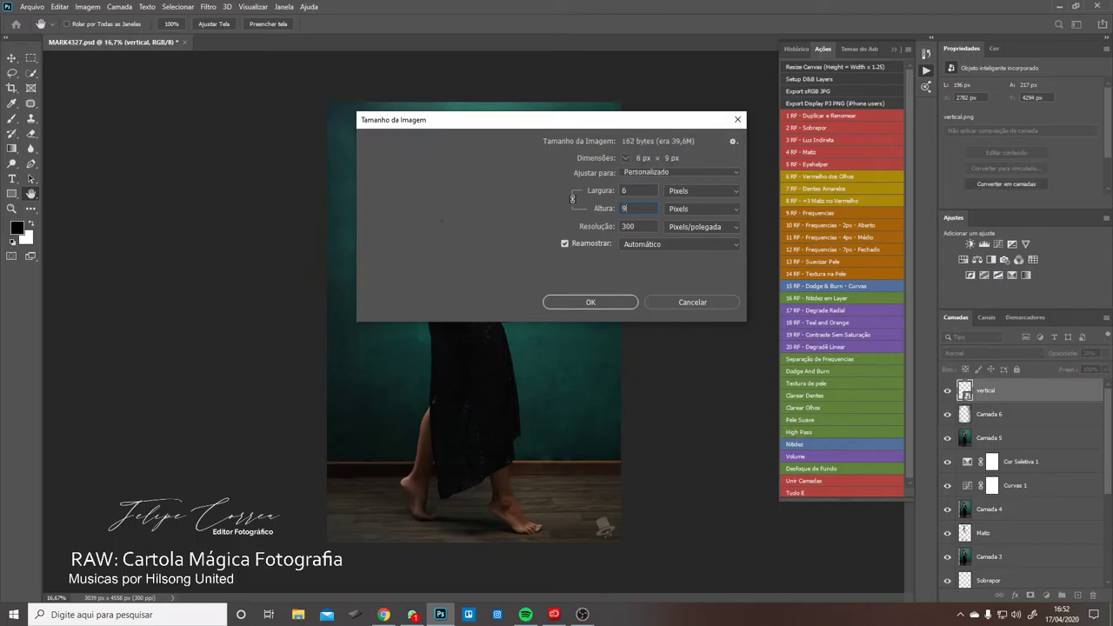
text(00)
click(590, 302)
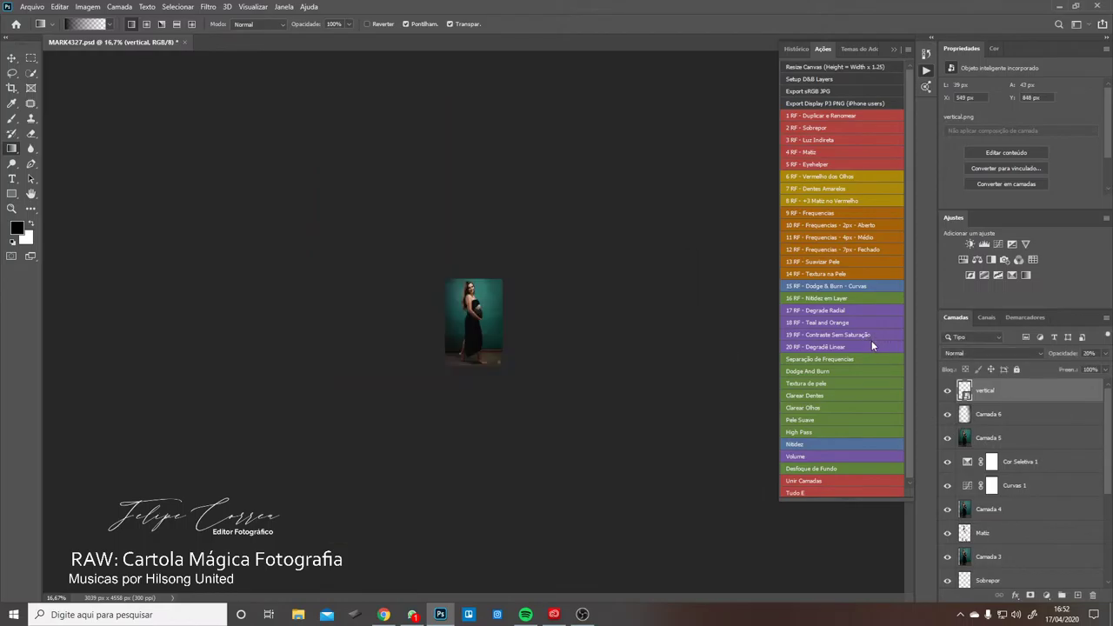
key(ctrl+1)
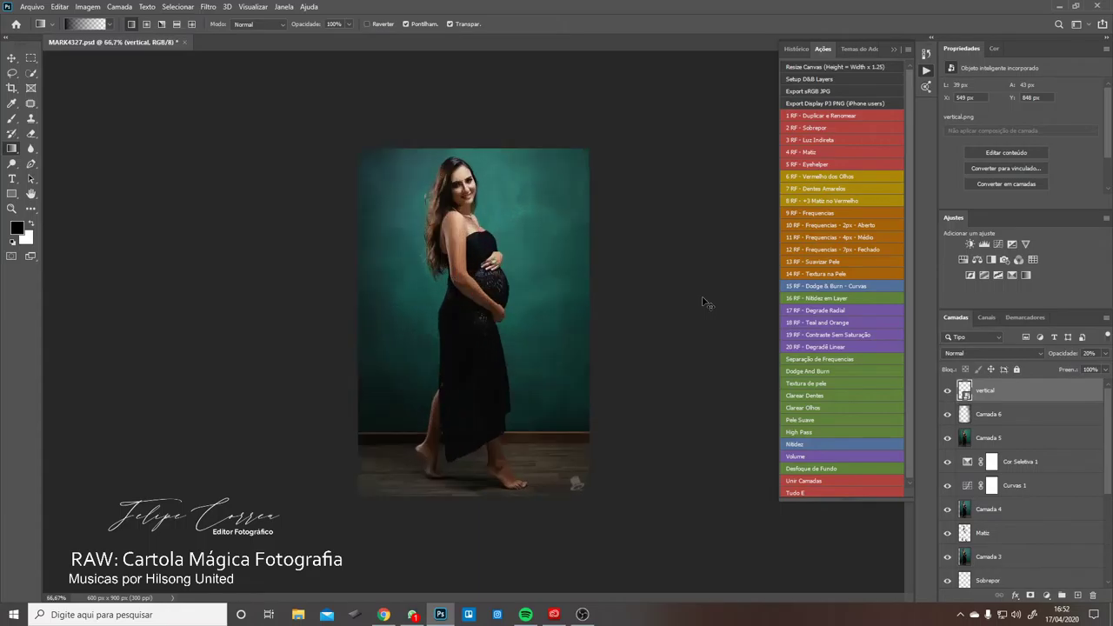
- Save the small watermarked version as MARK4327.jpg in the Para o sitw folder with JPEG quality 12
click(34, 7)
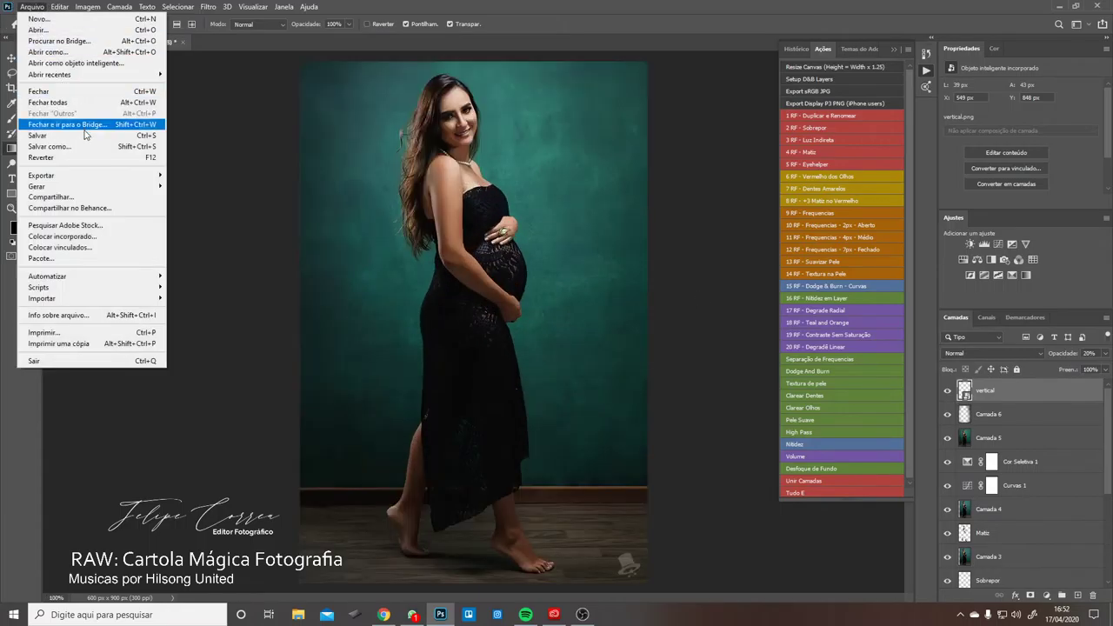
click(92, 140)
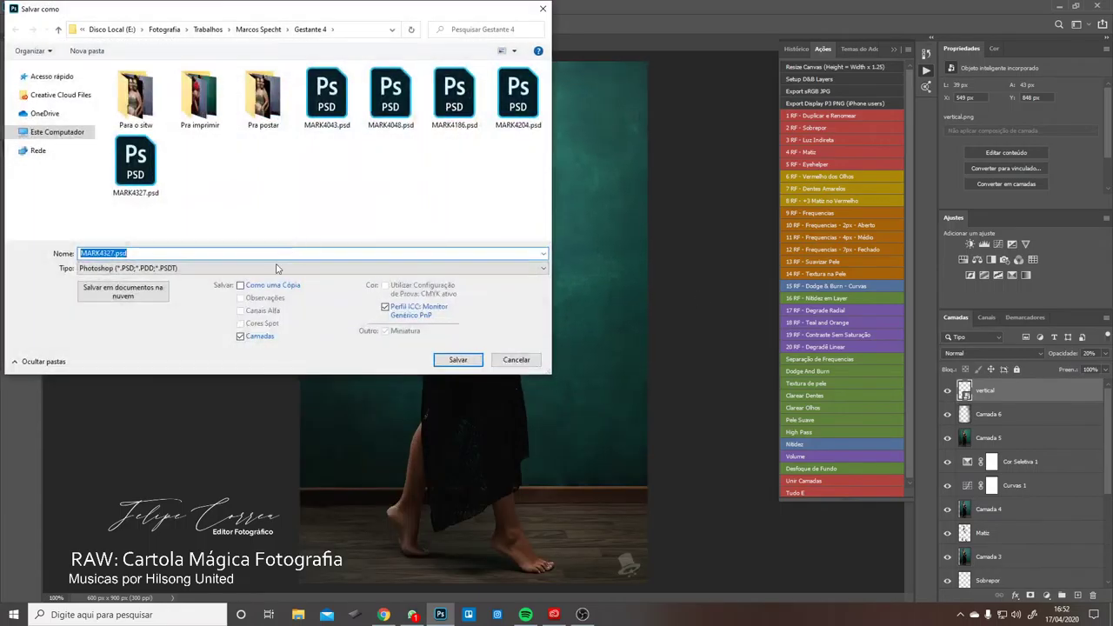
click(277, 268)
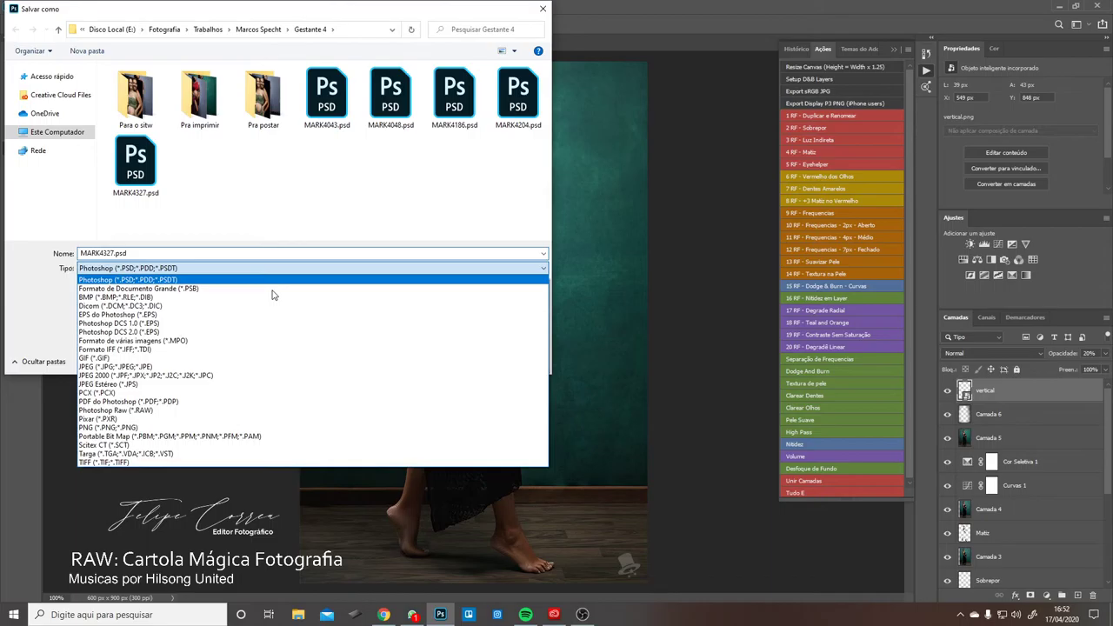
click(273, 368)
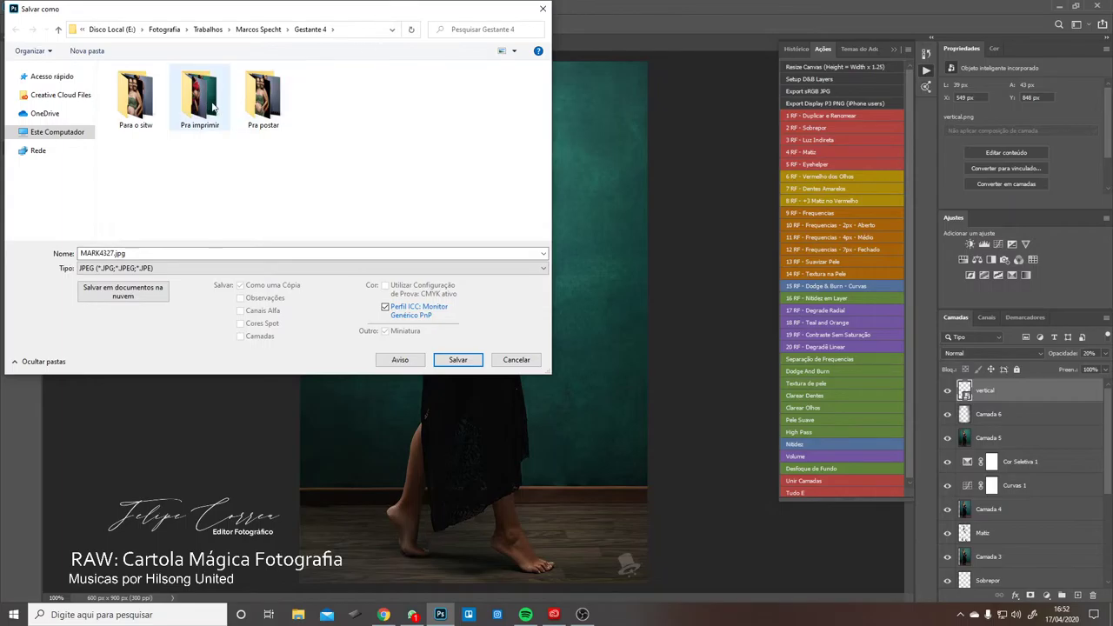
double_click(146, 107)
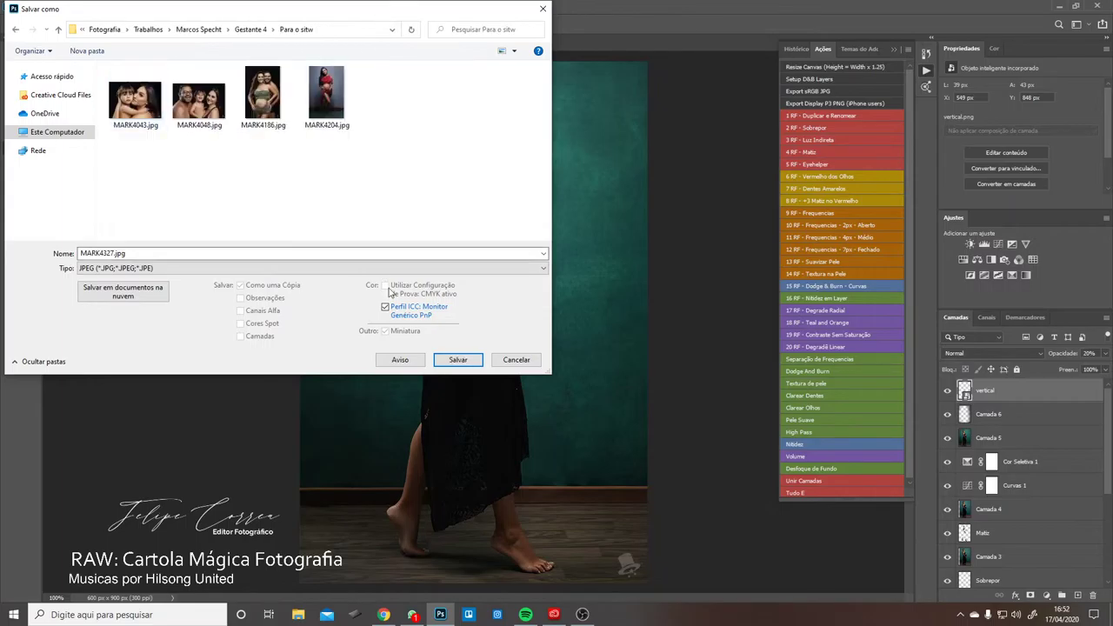
click(457, 359)
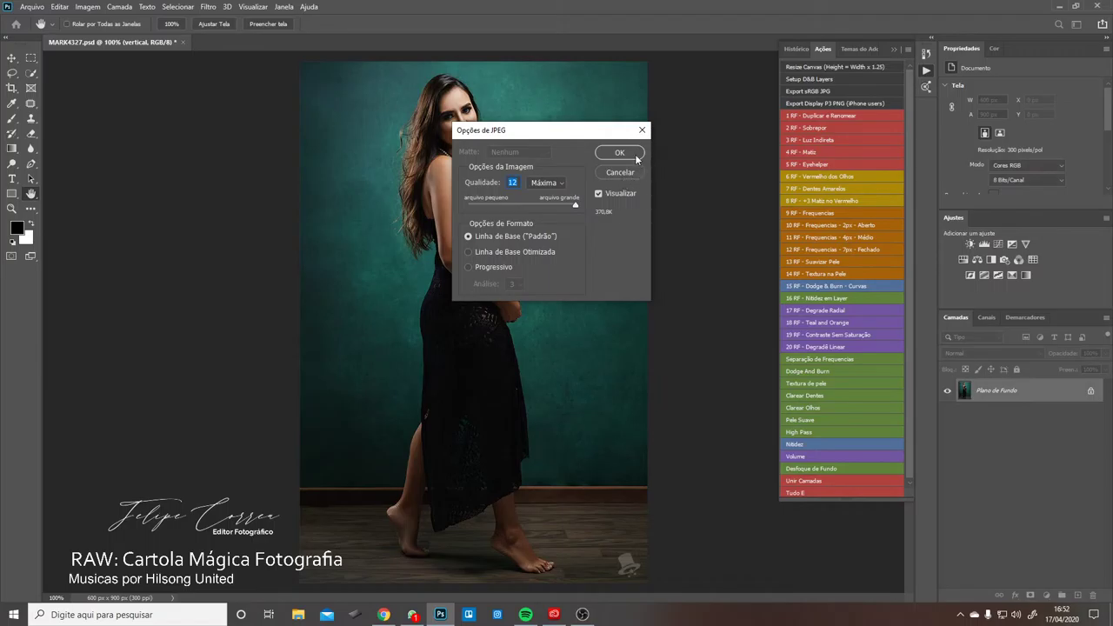
click(633, 153)
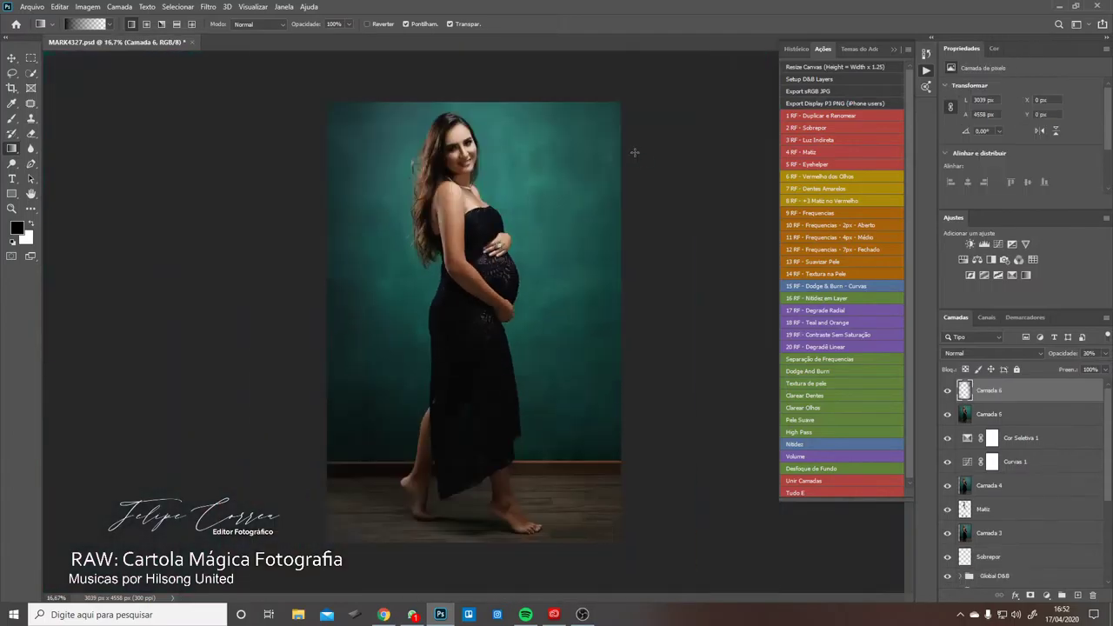
- Set the Crop tool to the 4:5 (8:10) aspect ratio for the portrait
click(12, 88)
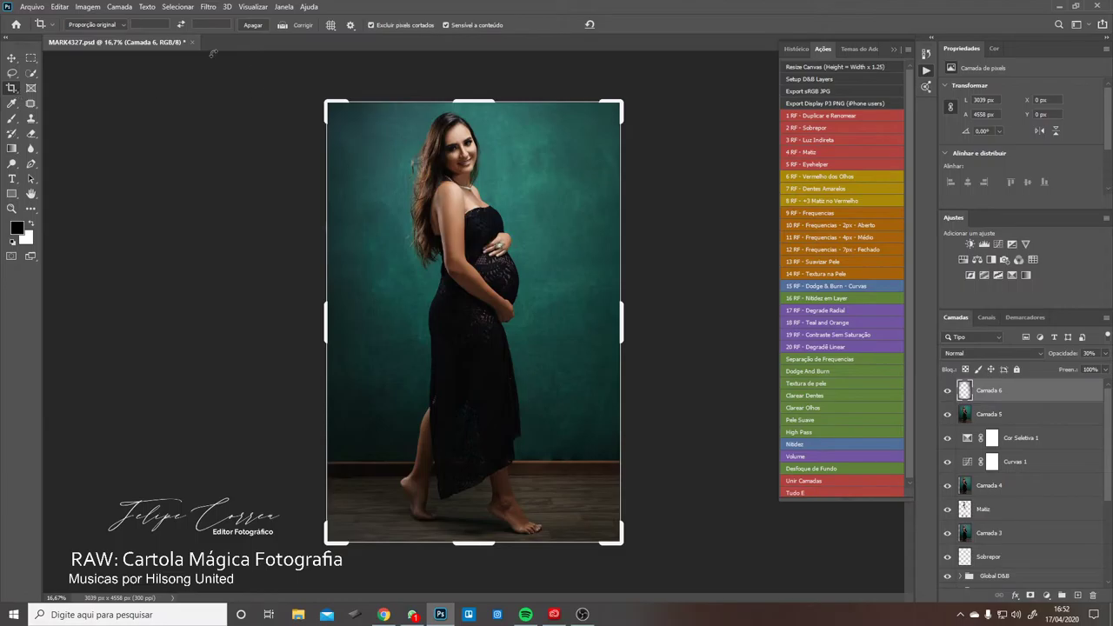
click(100, 25)
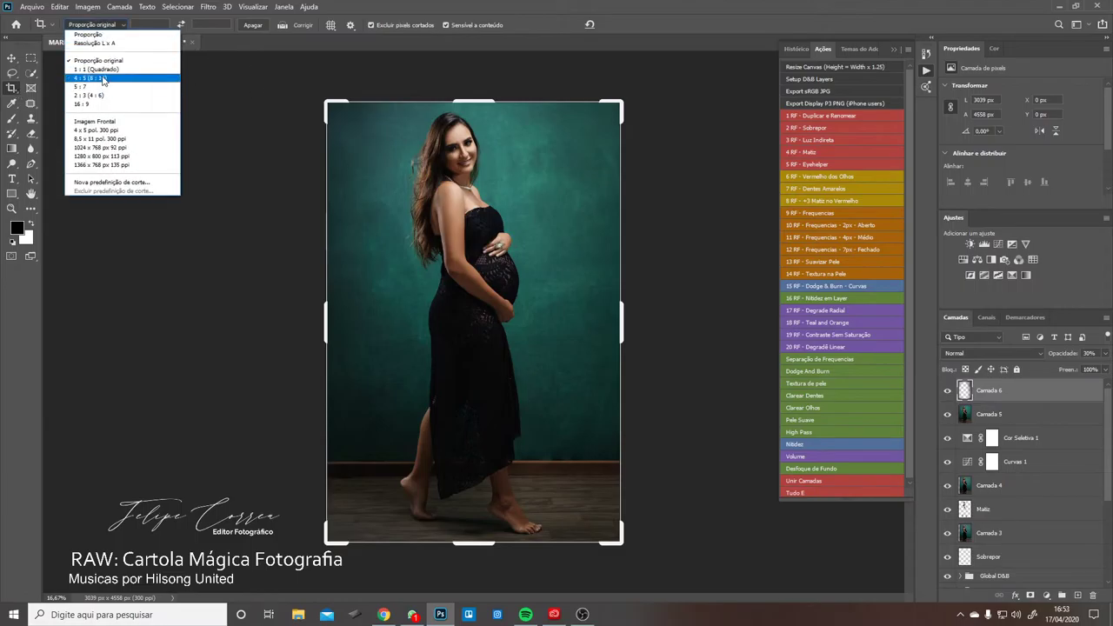
click(103, 79)
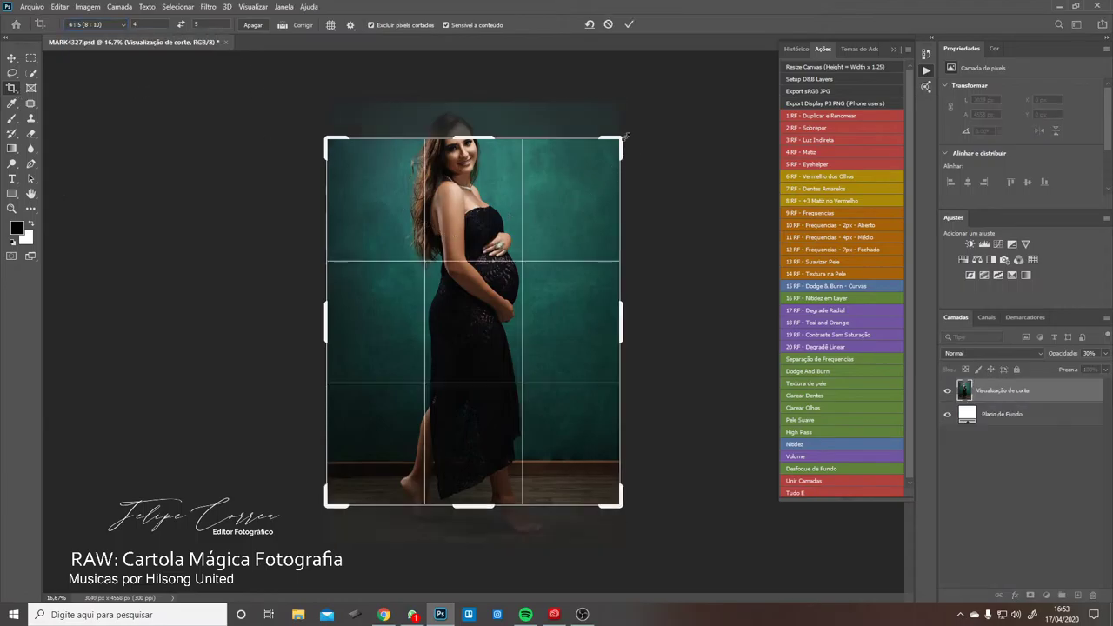
drag(625, 136, 675, 112)
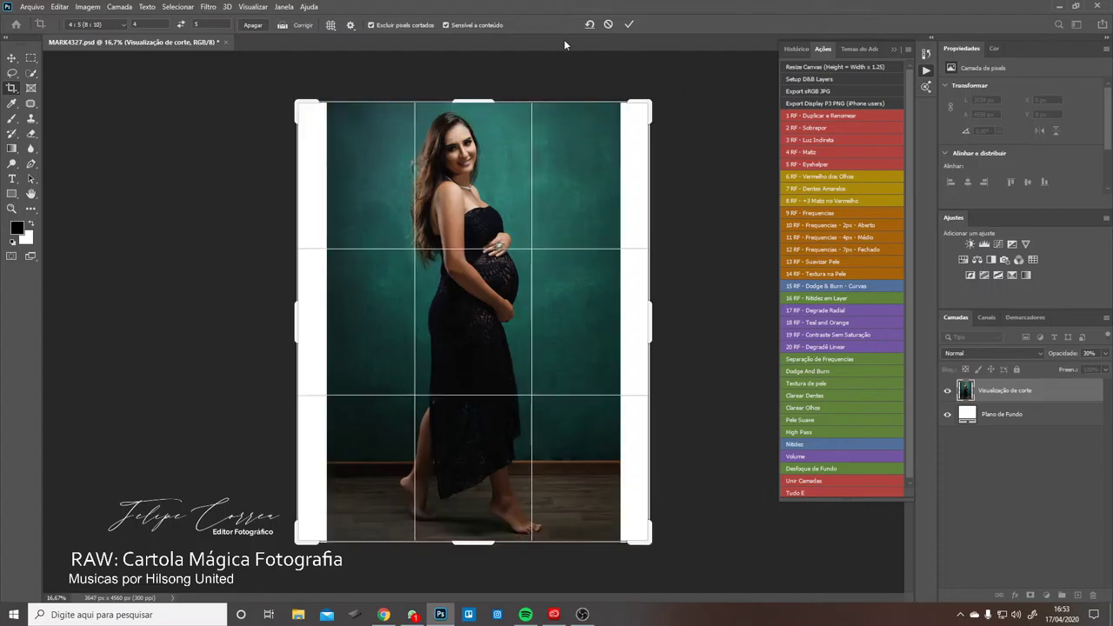
click(632, 27)
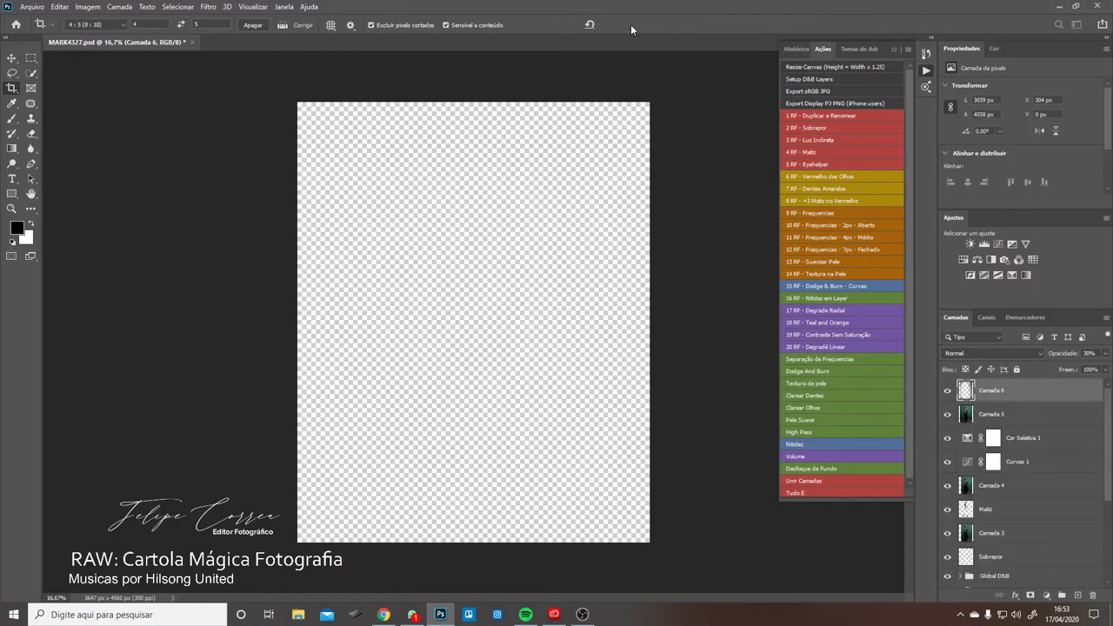
click(661, 350)
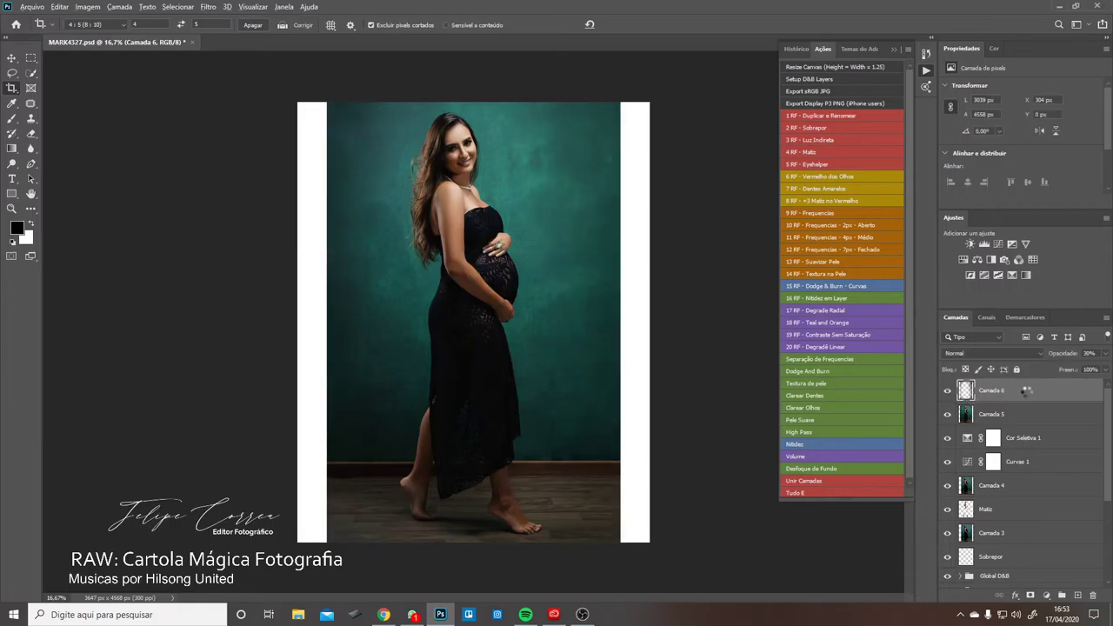
key(ctrl+alt+shift+e)
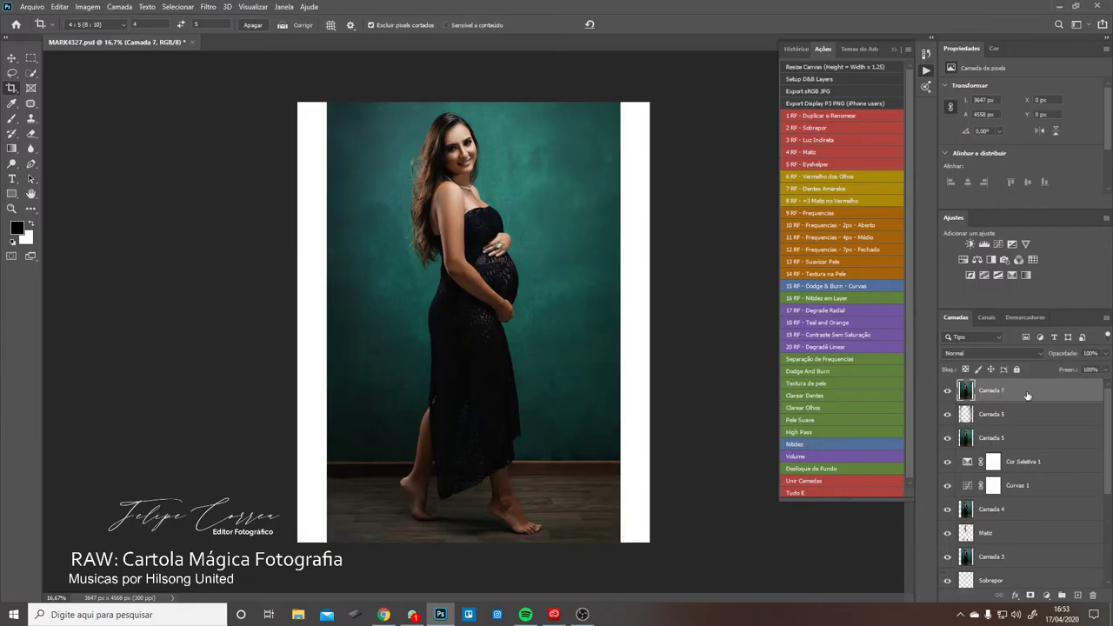
click(445, 25)
key(ctrl+z)
key(ctrl+z)
key(ctrl+z)
key(ctrl+z)
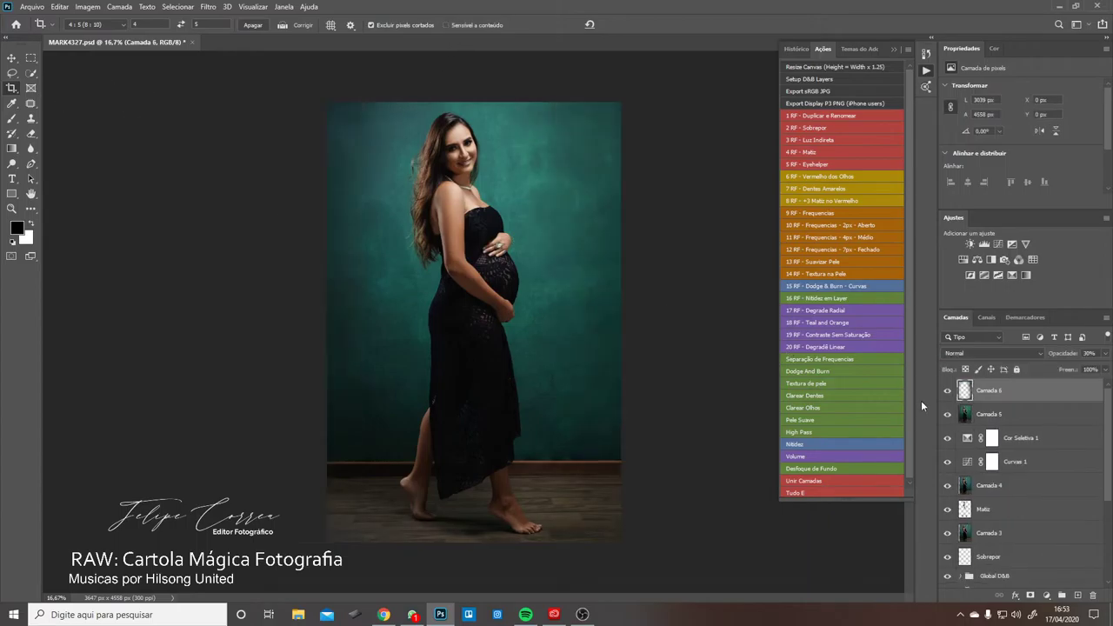
- Stamp all visible layers into a new top layer, then extend both sides to 4:5 with a content-aware crop that keeps the full height
click(17, 88)
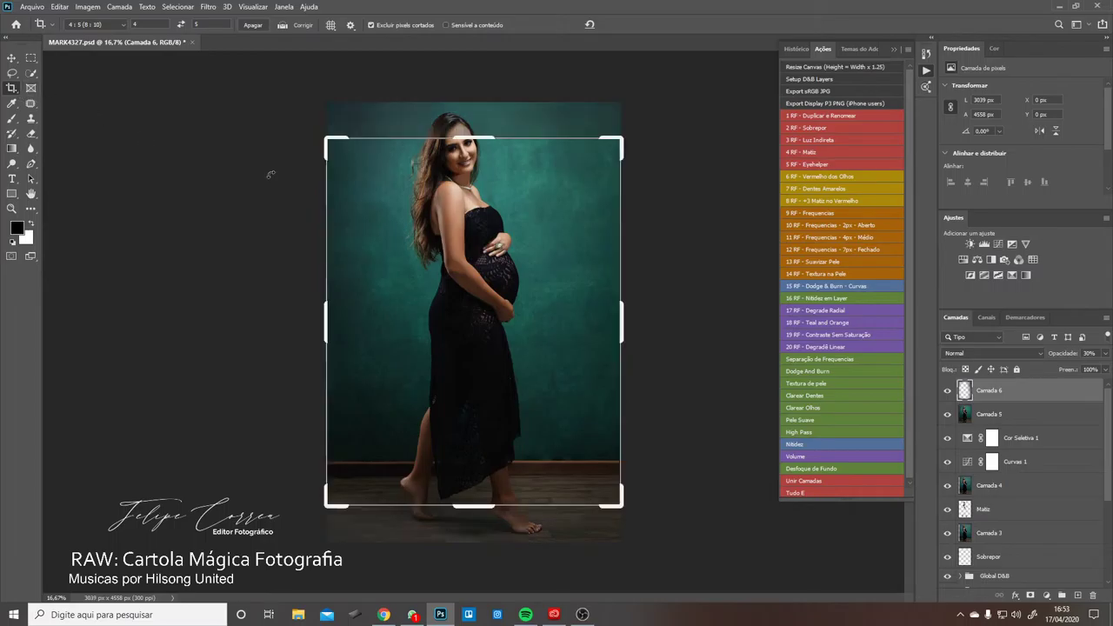
click(844, 354)
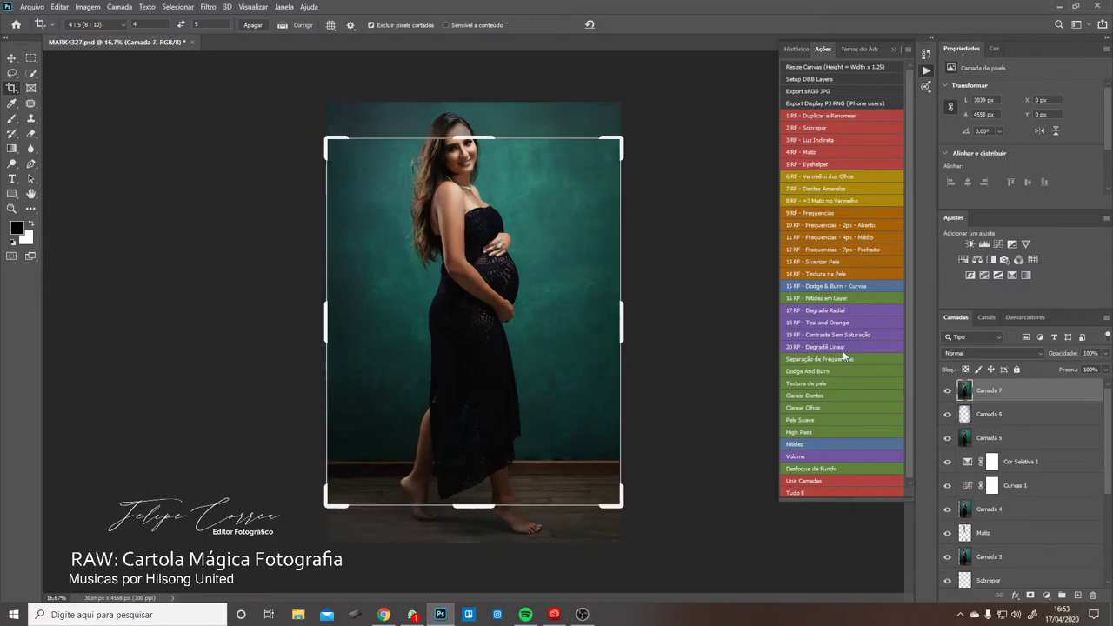
drag(623, 137, 664, 114)
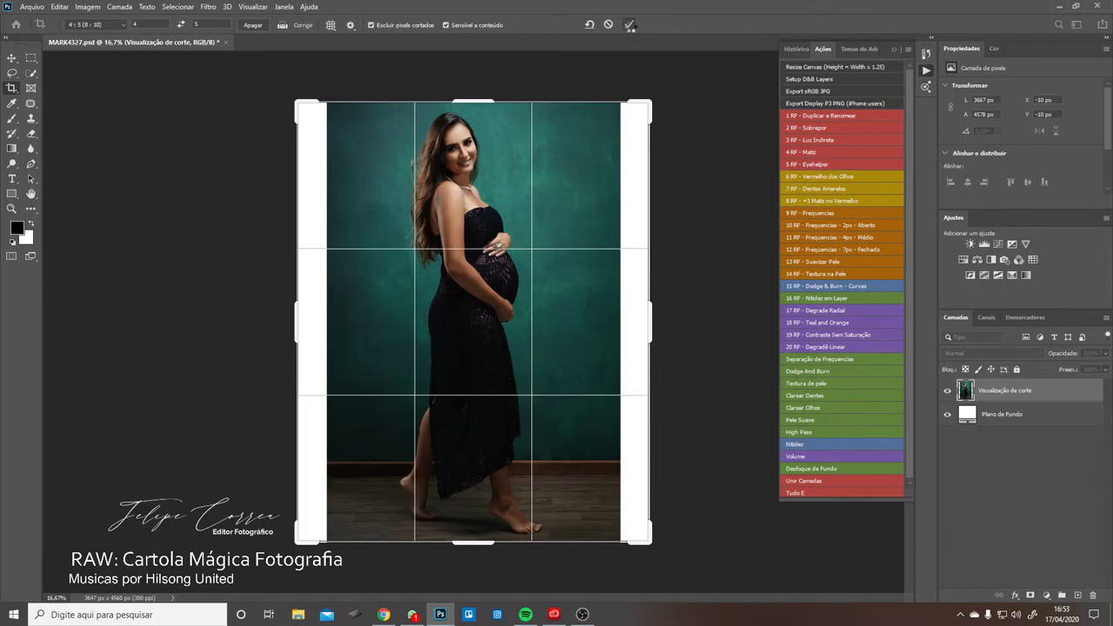
click(630, 25)
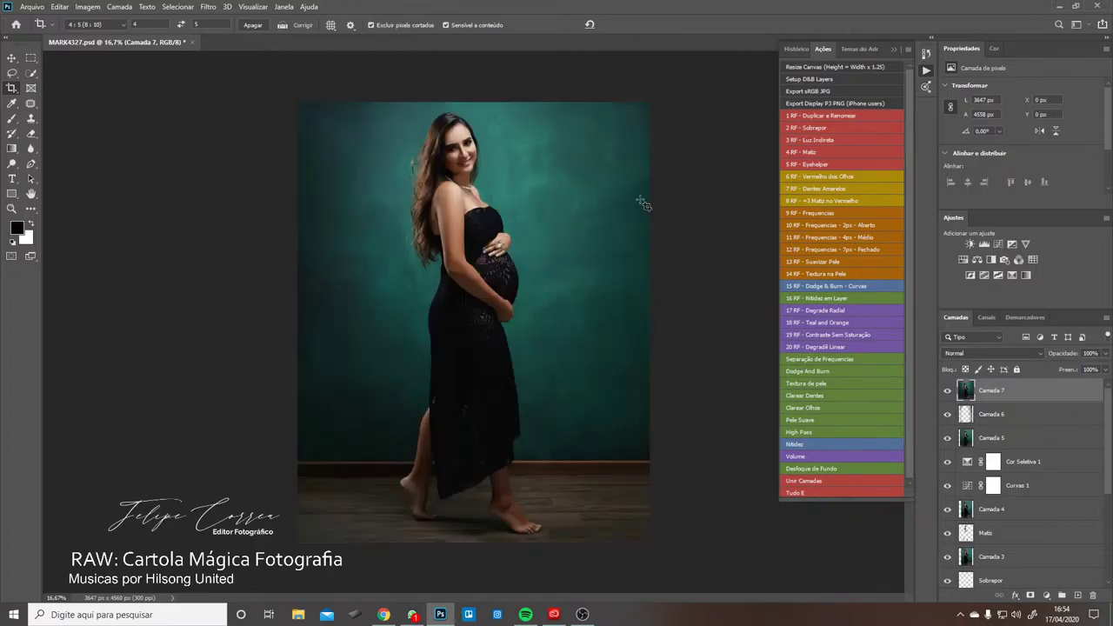
- Place the logo Versão feed.png from the Lgoos folder as an embedded layer and set its opacity to 20%
click(32, 6)
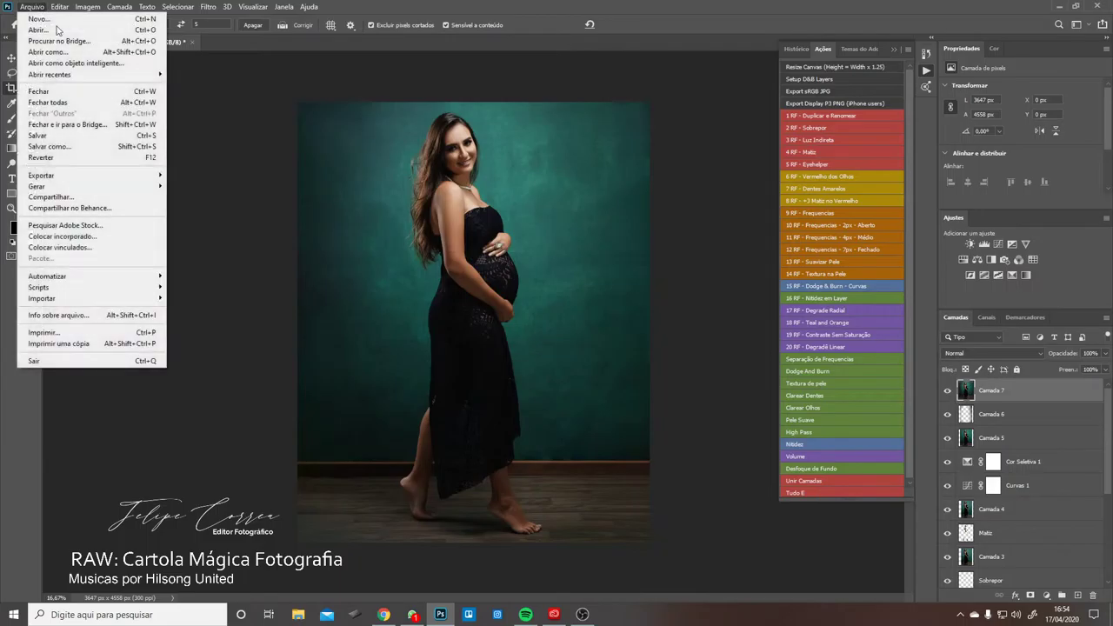
click(140, 236)
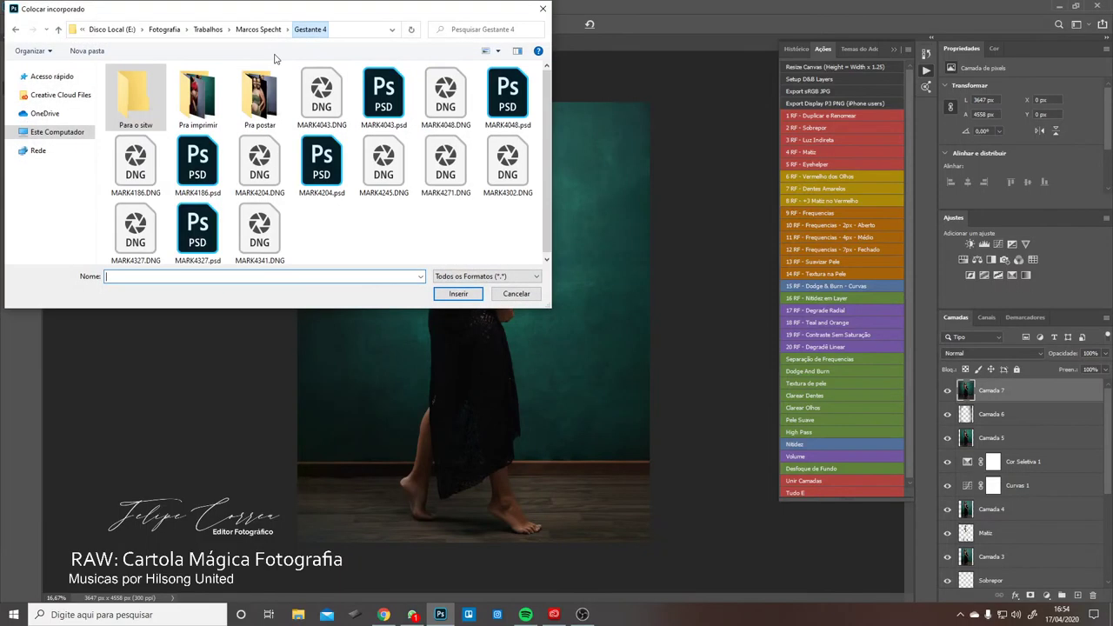
click(273, 31)
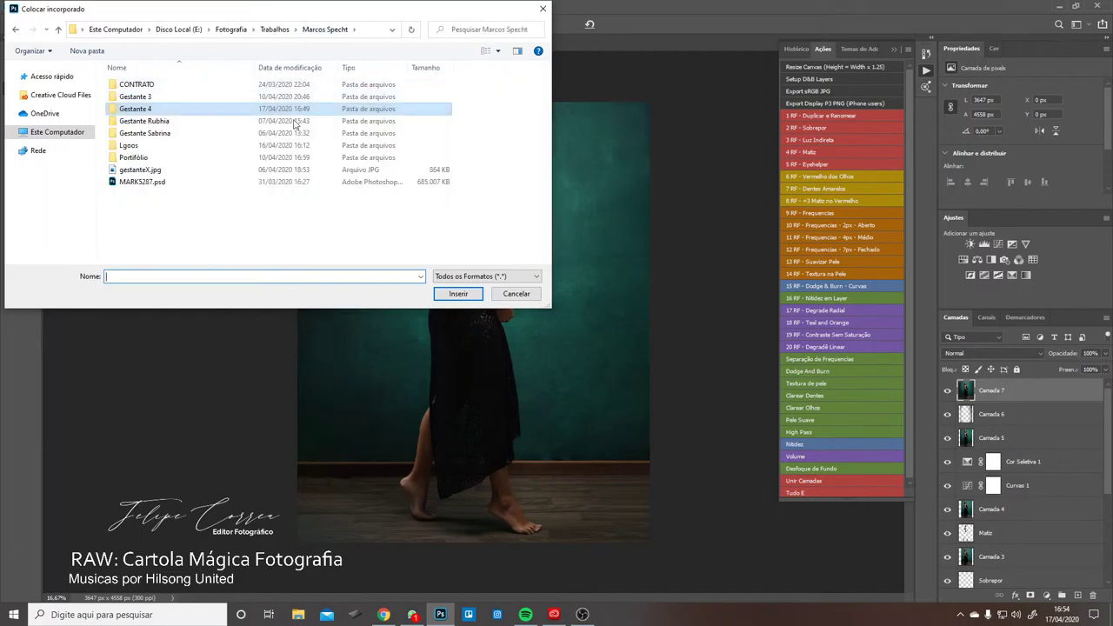
double_click(231, 146)
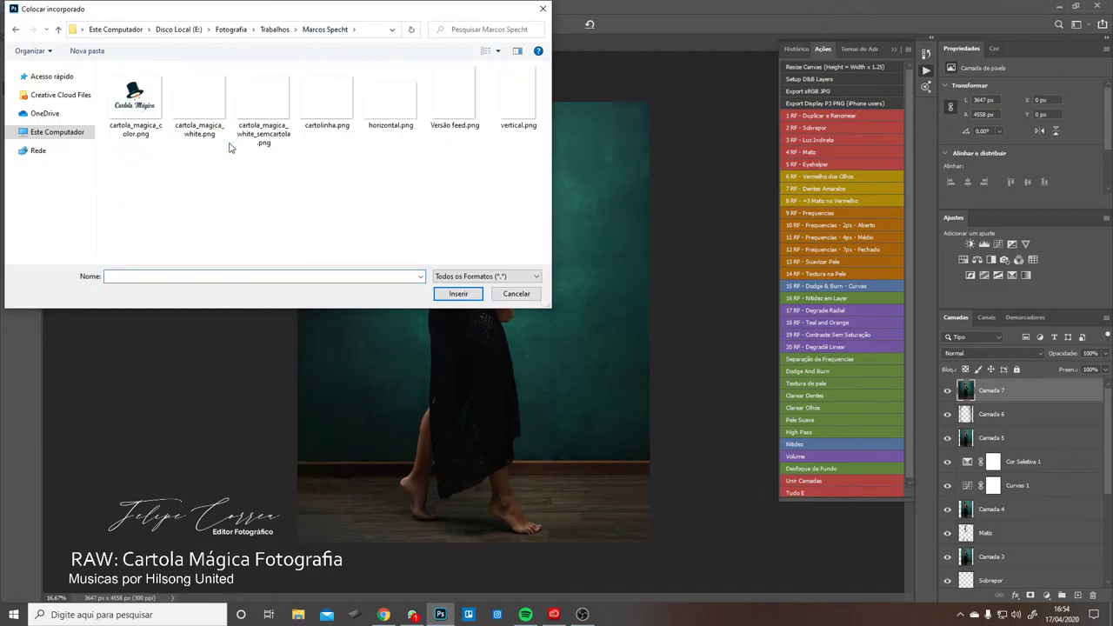
click(463, 116)
double_click(462, 116)
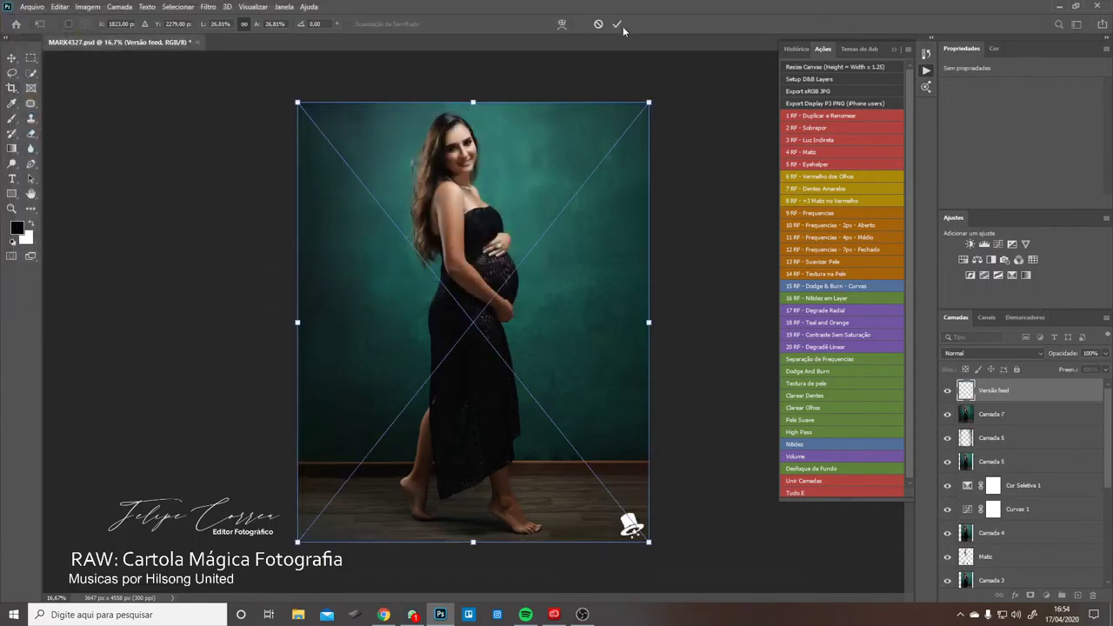
click(617, 25)
key(c)
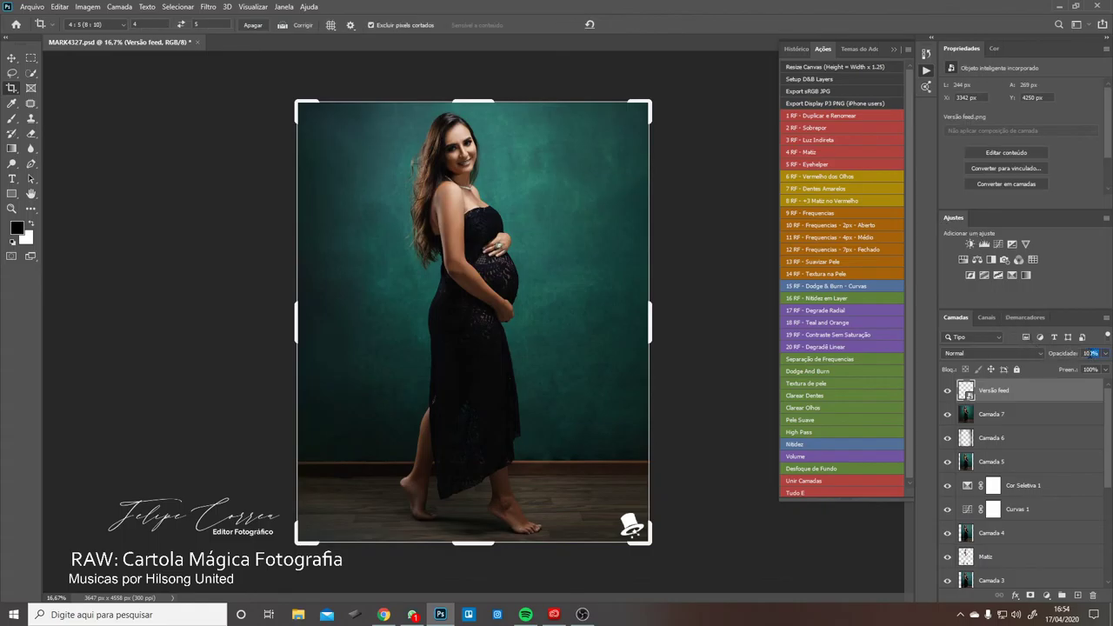
text(20)
click(12, 58)
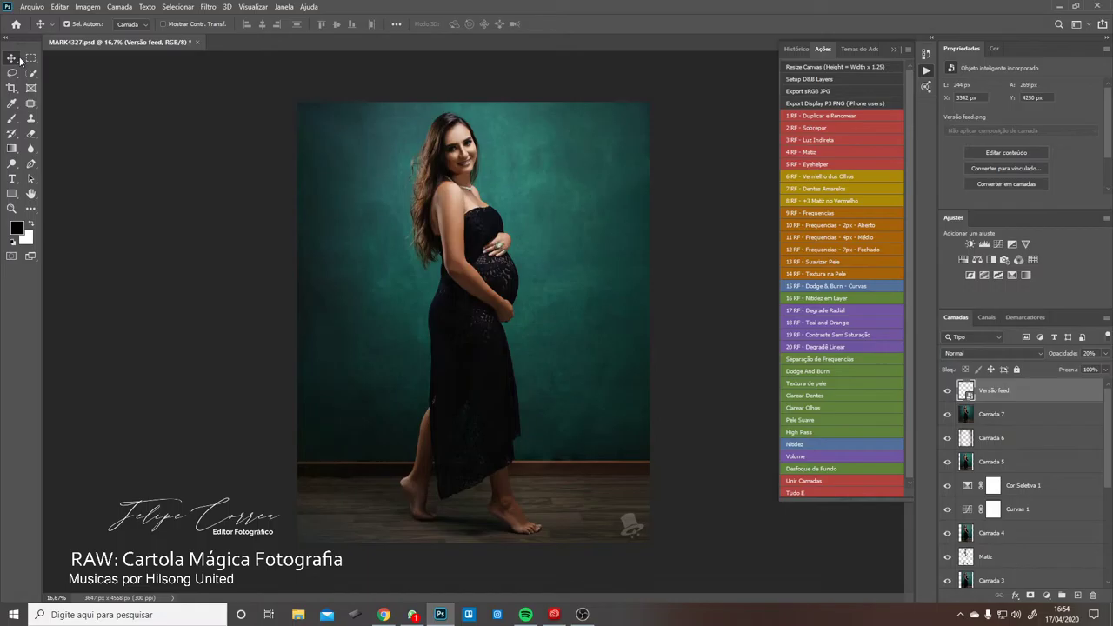
click(33, 6)
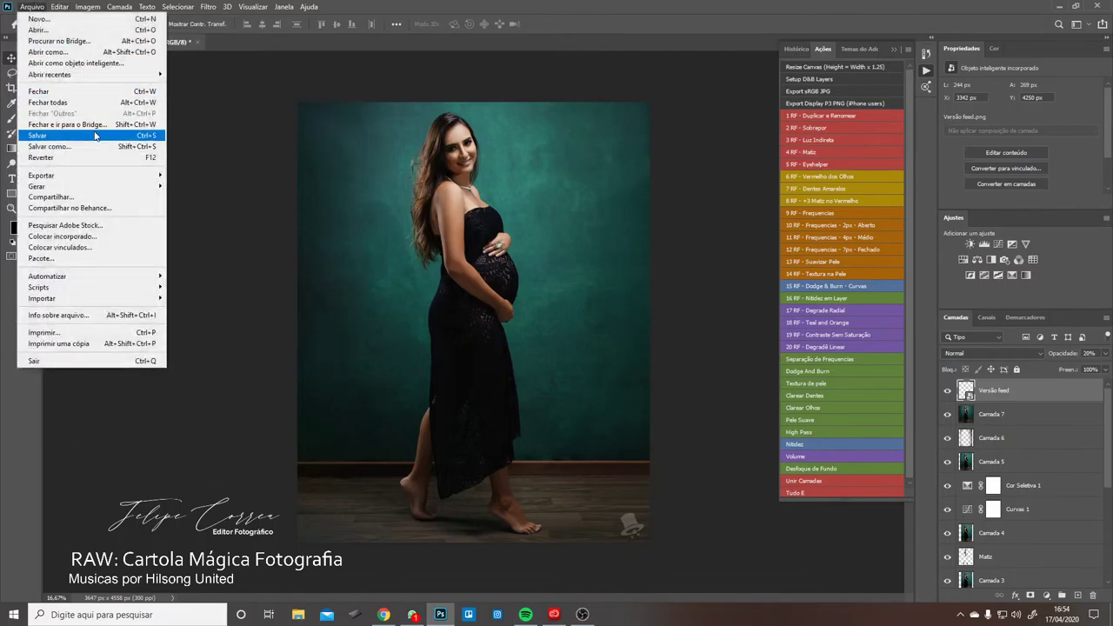
click(94, 146)
click(351, 267)
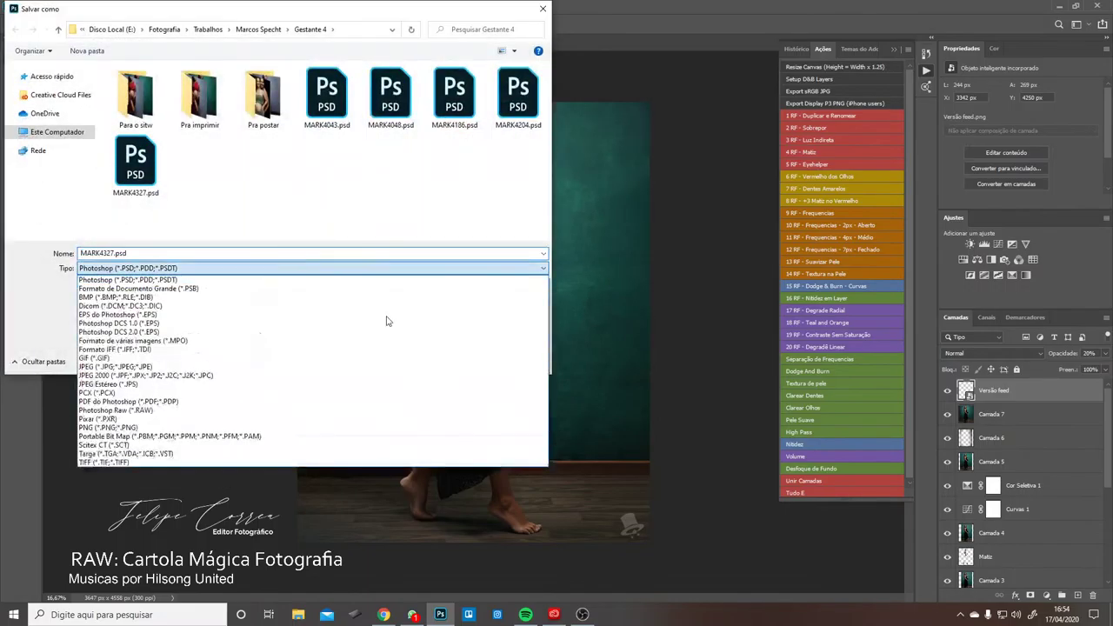
click(390, 366)
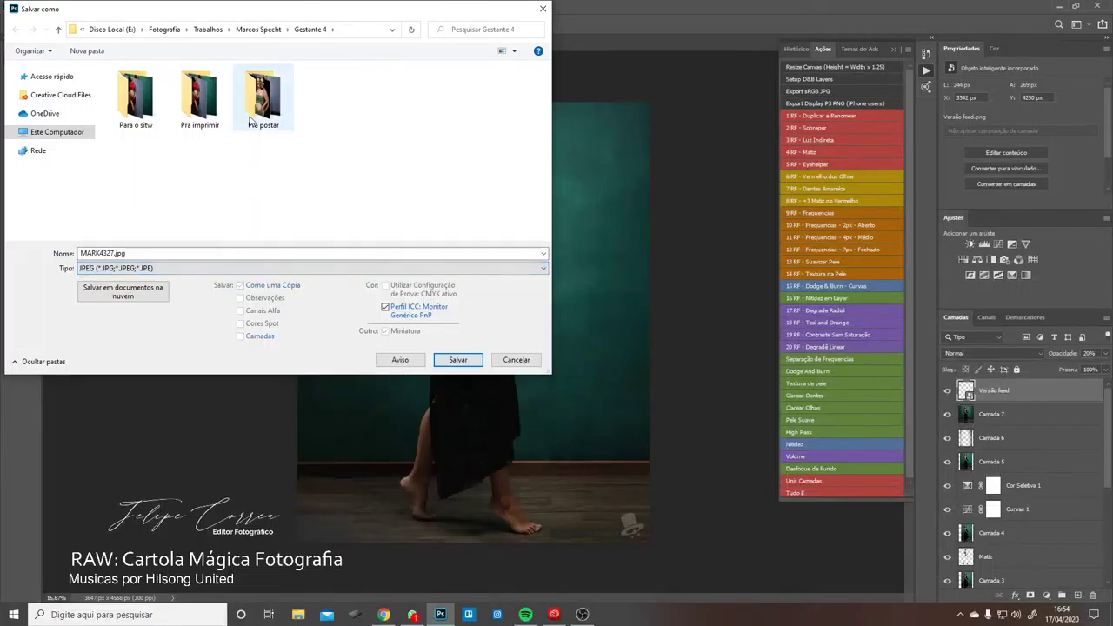
double_click(252, 120)
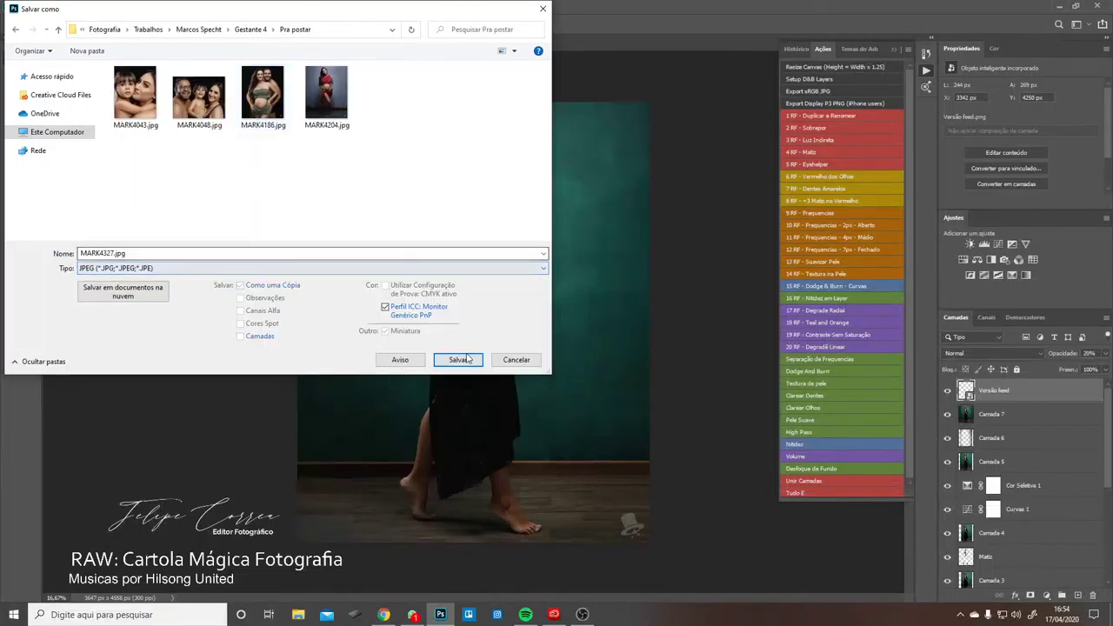
click(458, 359)
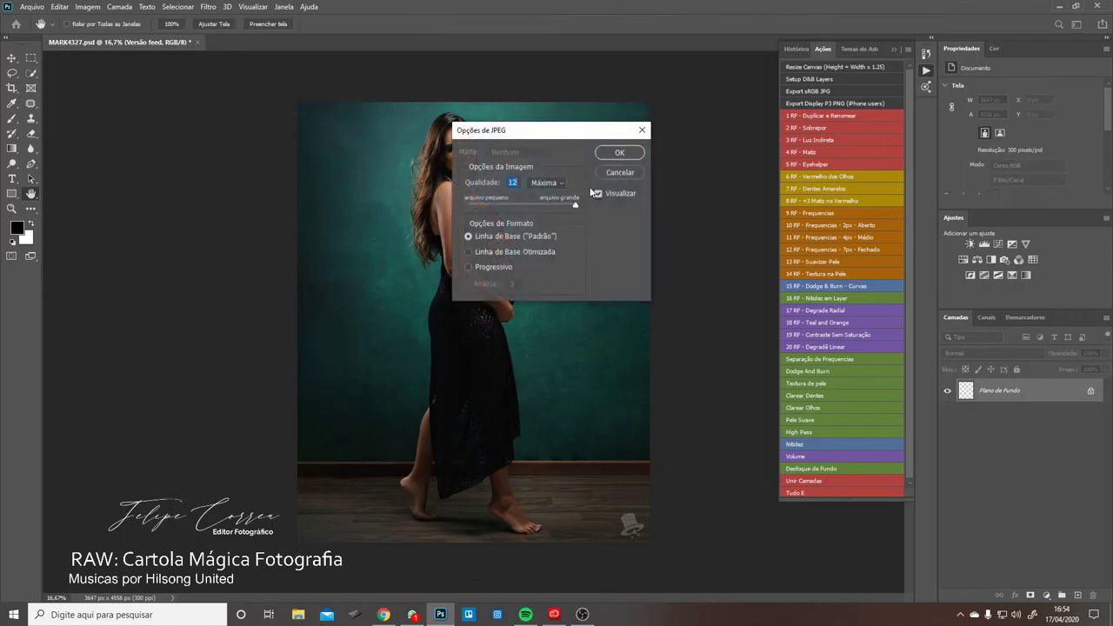
click(618, 152)
- Resize the image to a height of 2048 pixels, keeping its proportions
click(87, 6)
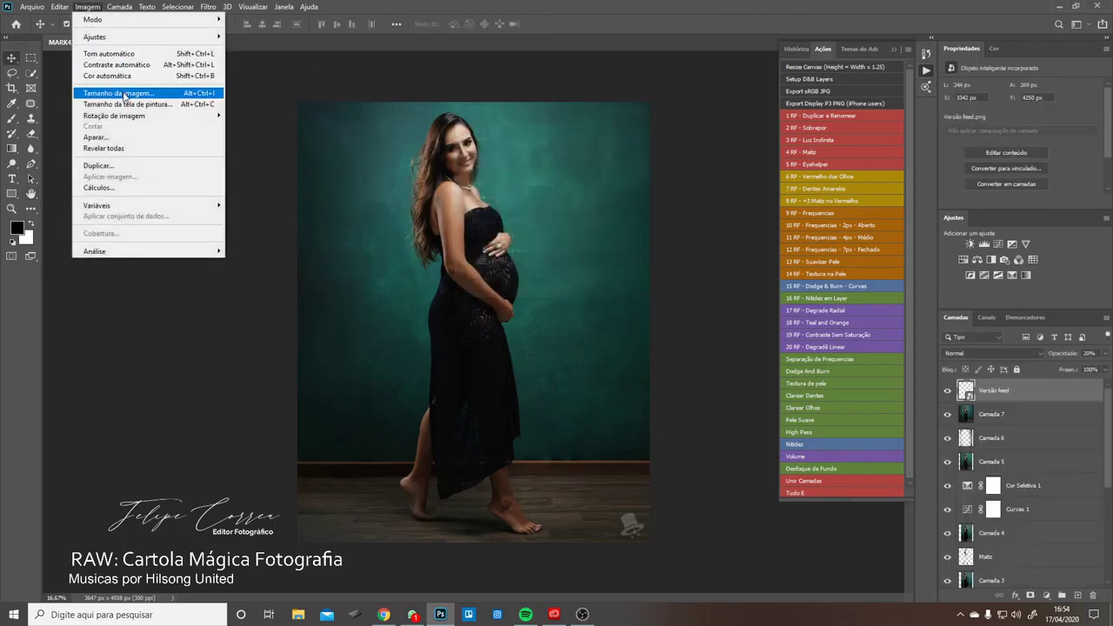
click(109, 89)
key(Tab)
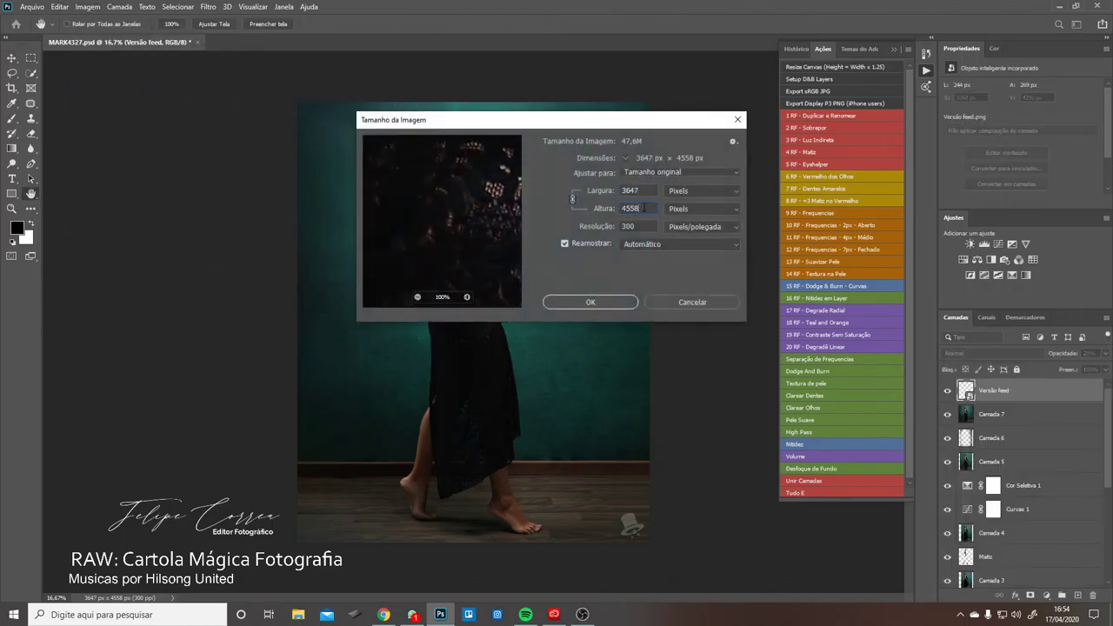
text(2048)
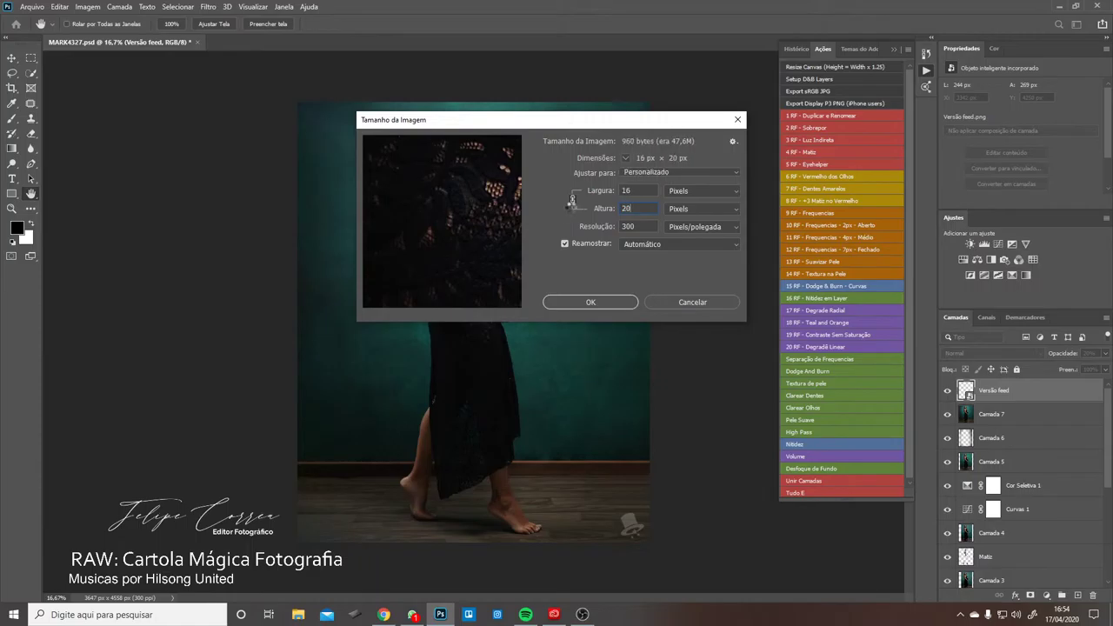
key(Return)
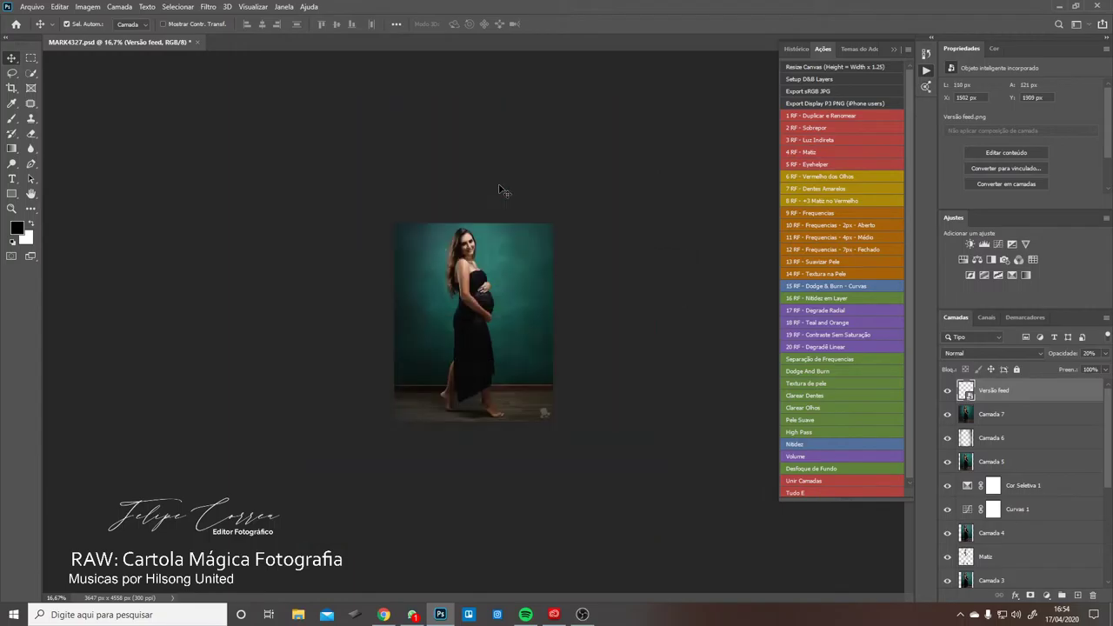
- Save the resized watermarked version as MARK4327.jpg in the Pra postar folder with JPEG quality 10
click(36, 6)
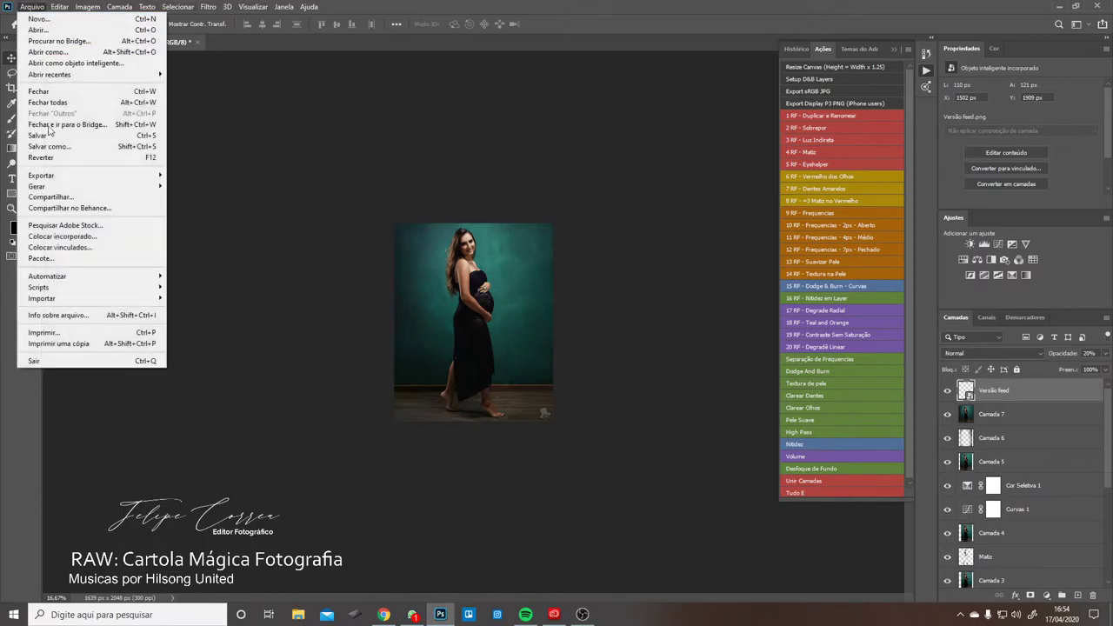
click(64, 147)
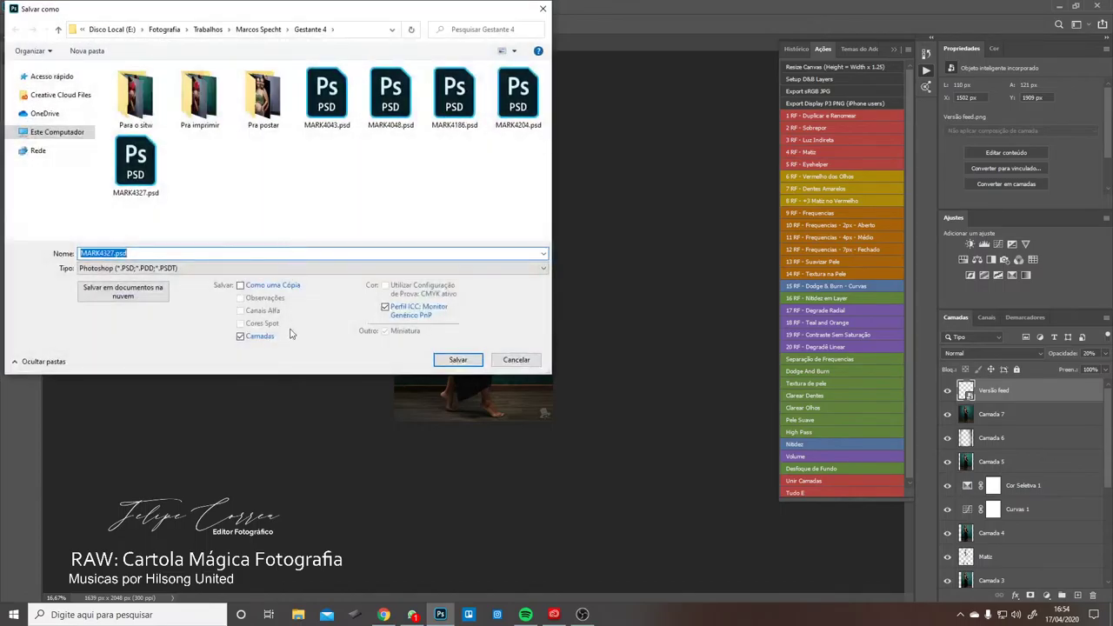
click(283, 268)
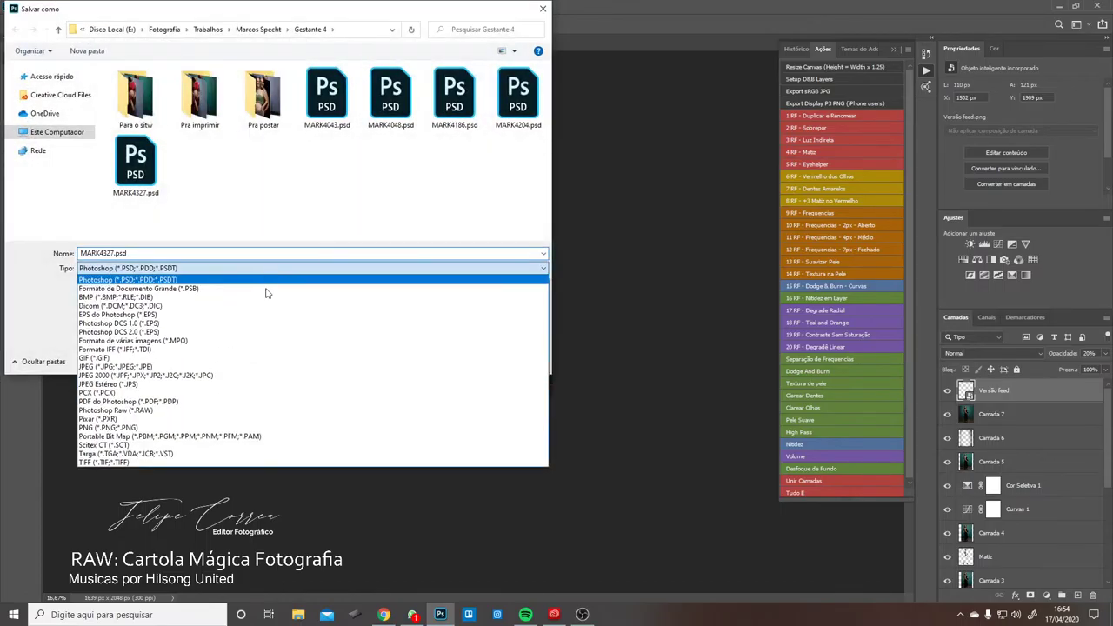
click(271, 369)
double_click(263, 98)
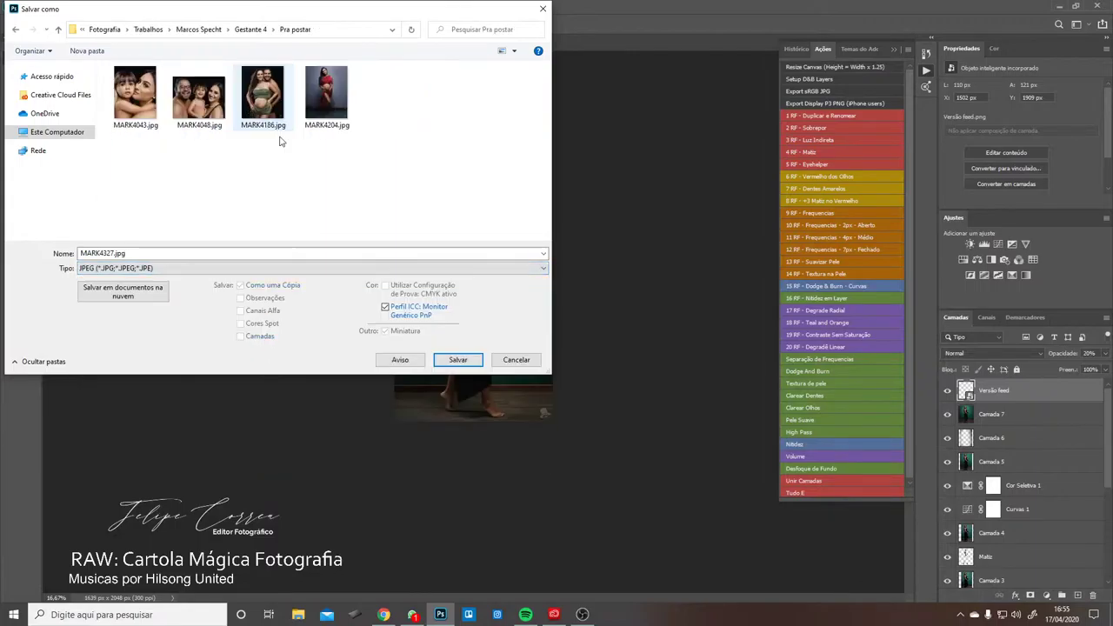
click(452, 359)
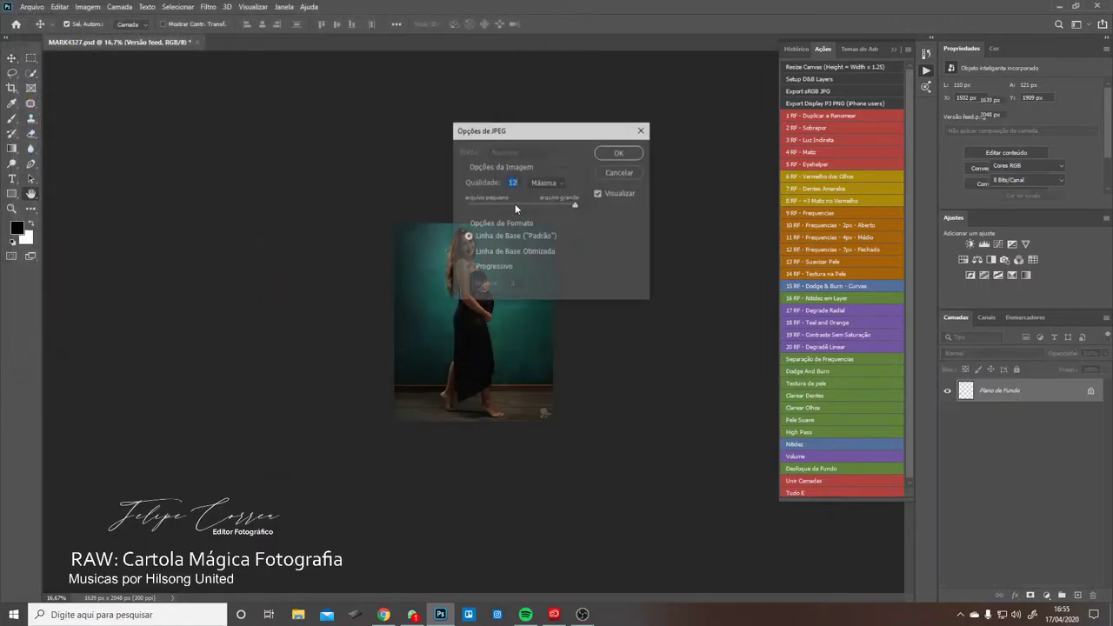
drag(563, 201, 562, 201)
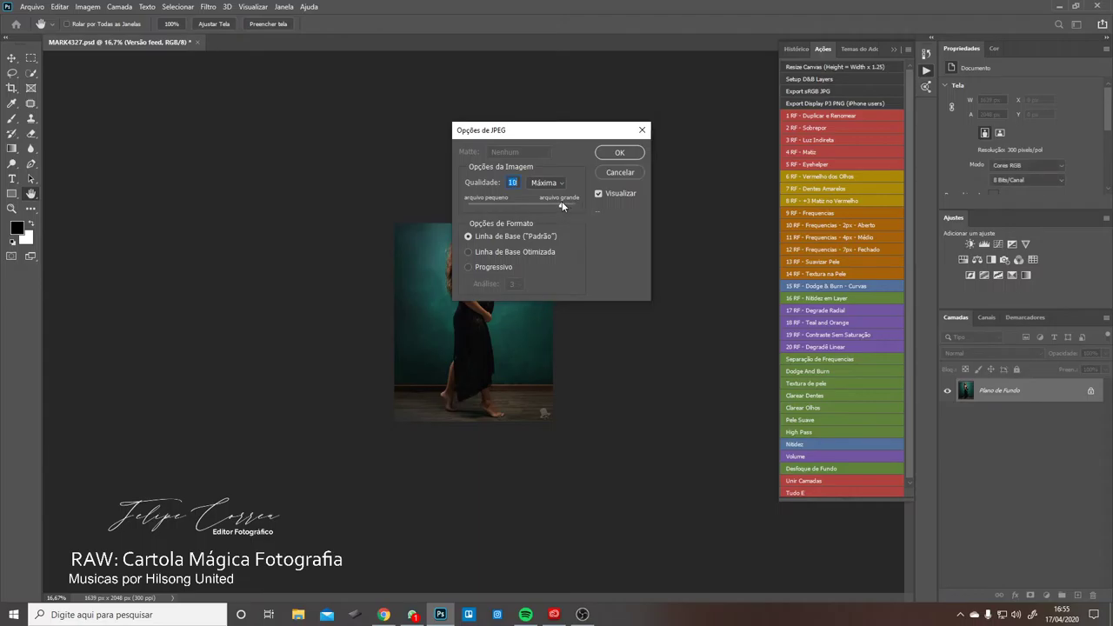
click(607, 158)
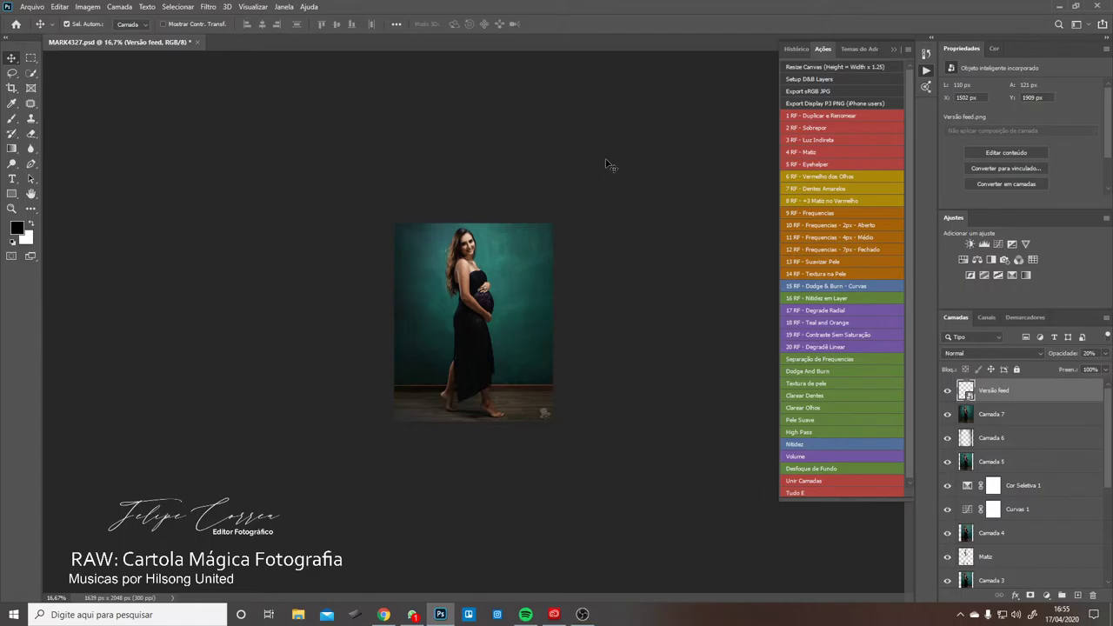
- Close MARK4327.psd without saving the changes and open MARK4341.DNG from the Gestante 4 folder
click(198, 42)
click(561, 242)
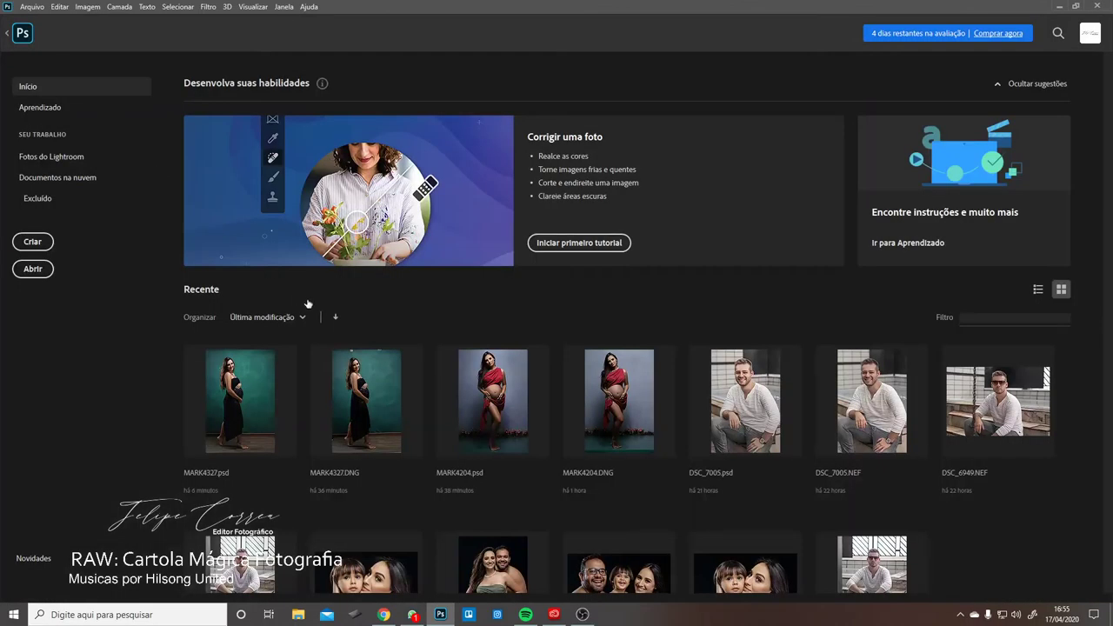
click(37, 273)
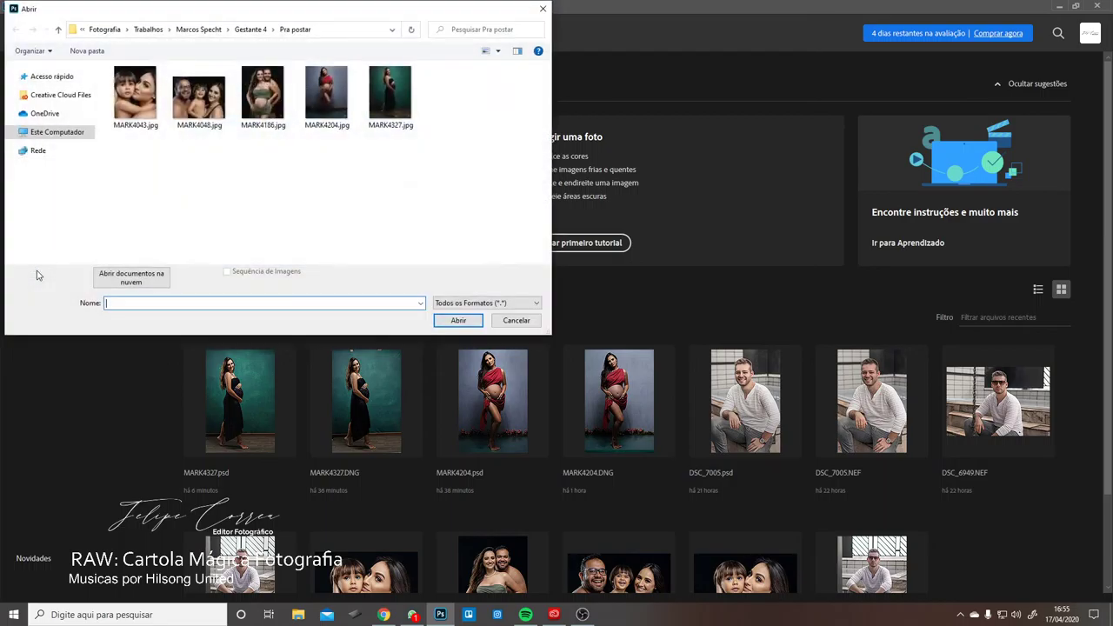
click(260, 29)
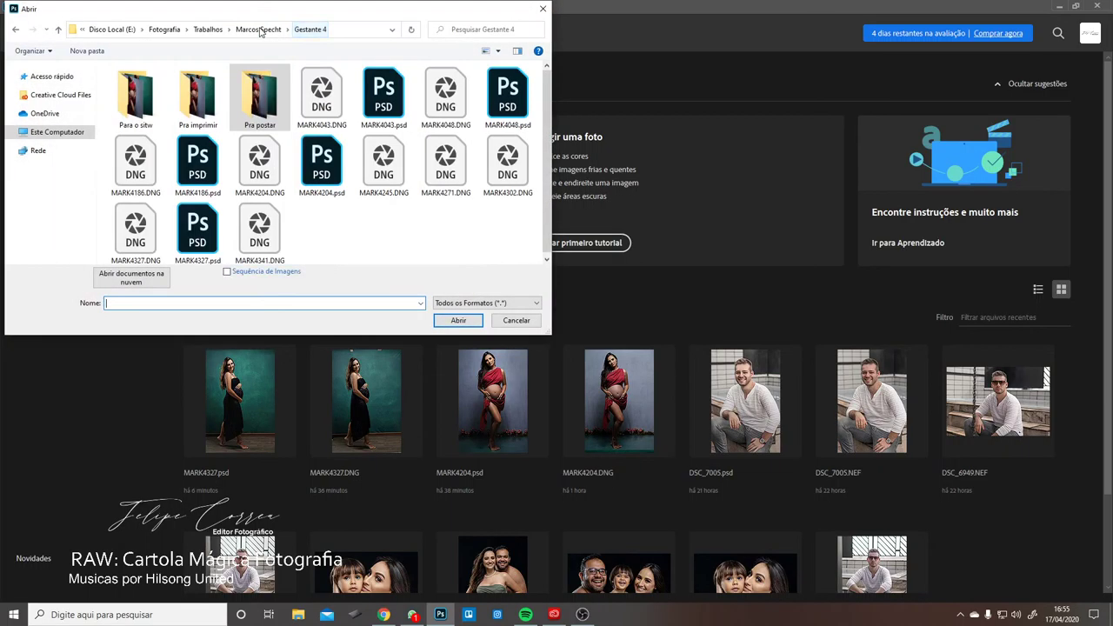
double_click(252, 233)
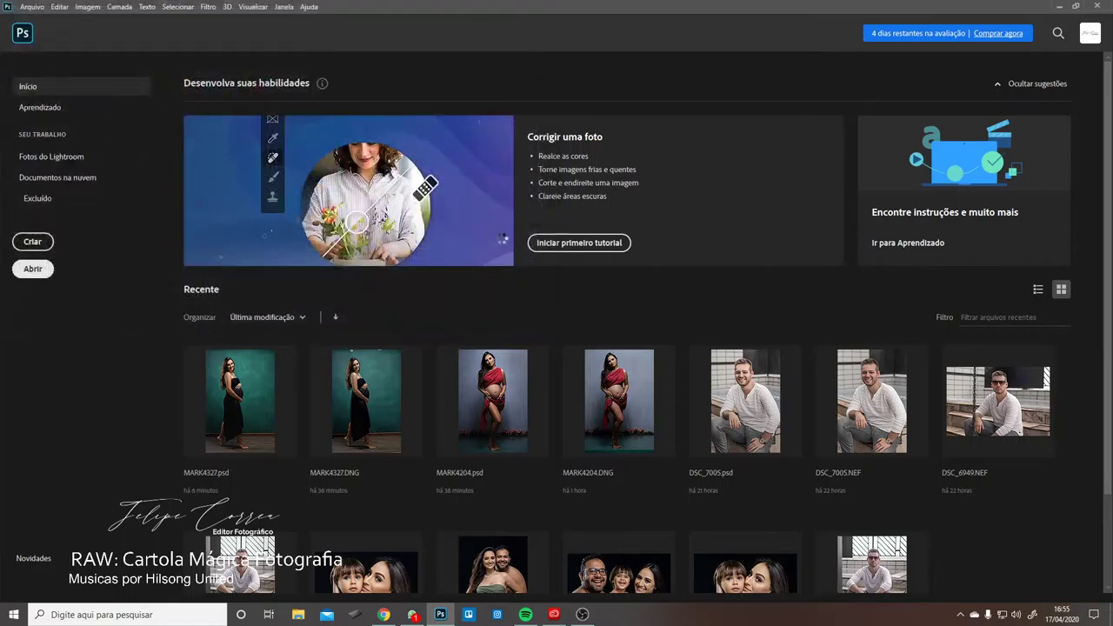